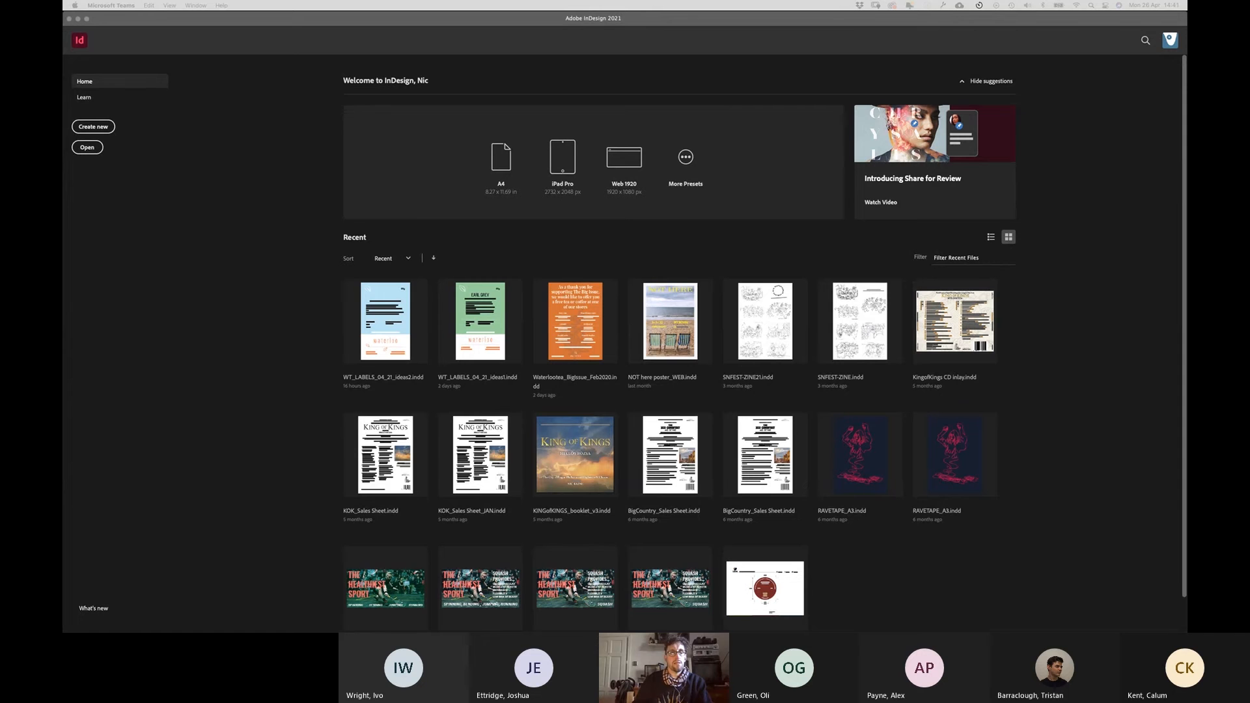
Step: Switch to the Brave browser, enlarge its window slightly and look over the Wix home page
drag(784, 631, 803, 153)
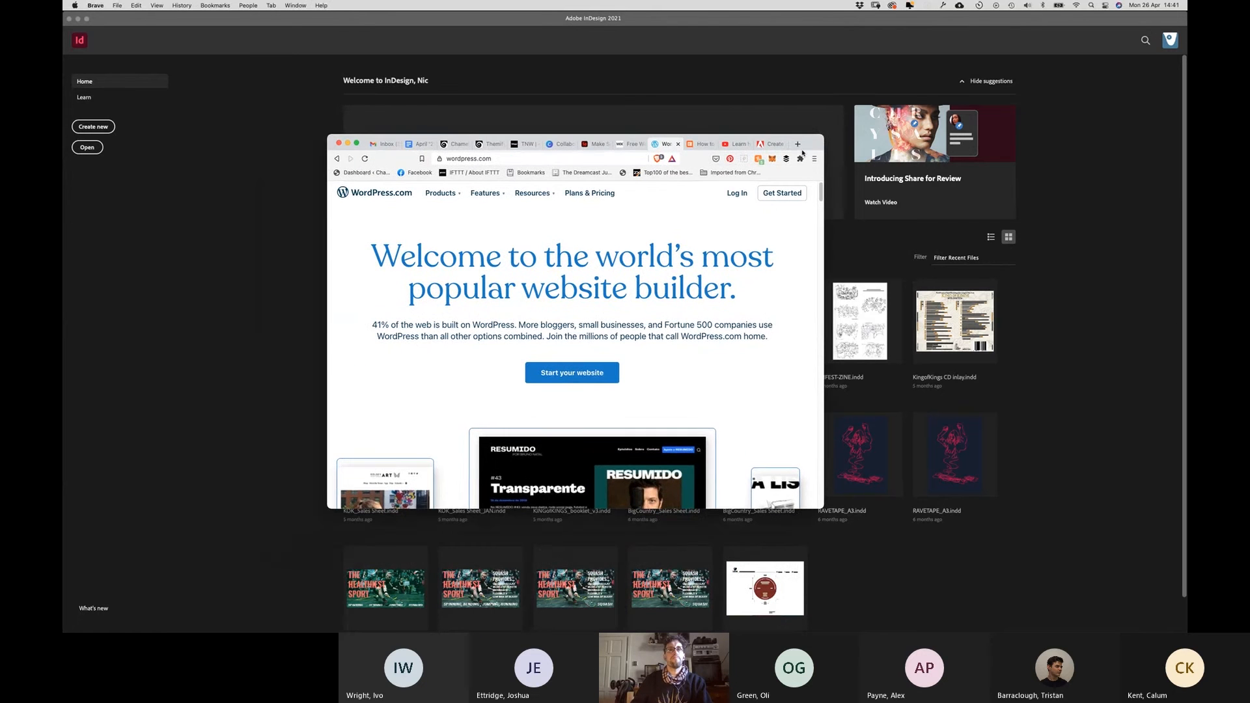
click(630, 144)
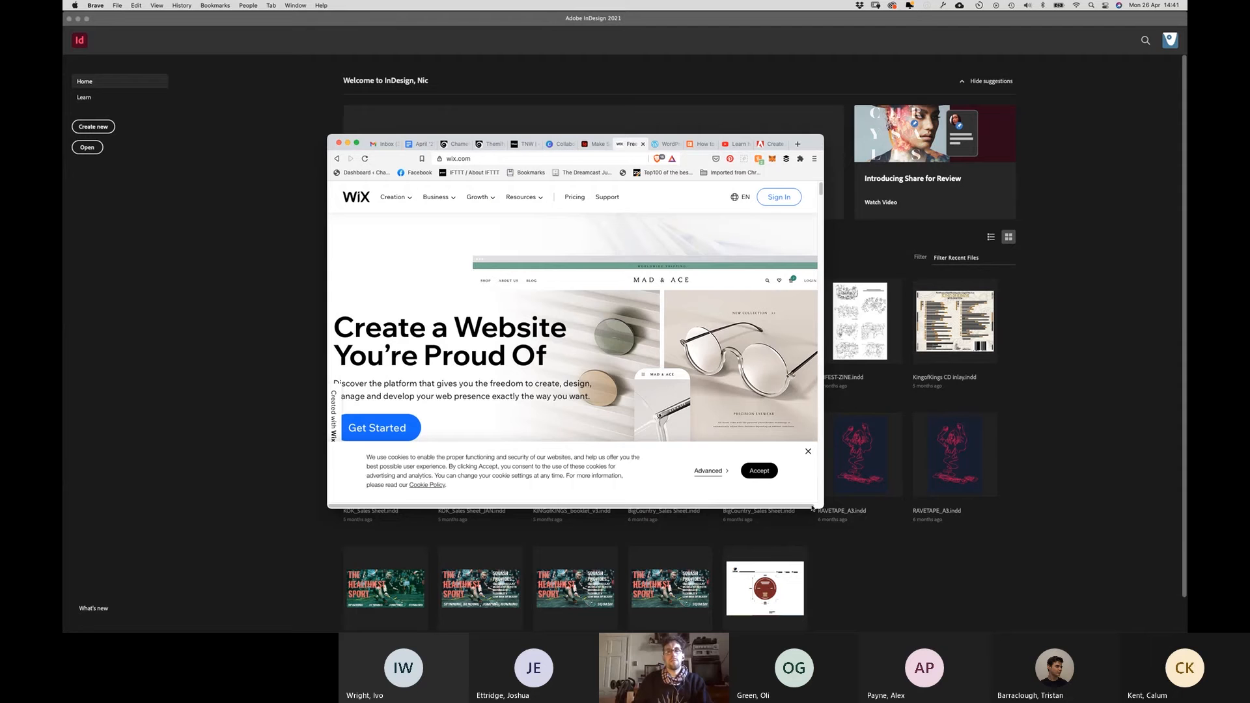
drag(814, 508, 856, 525)
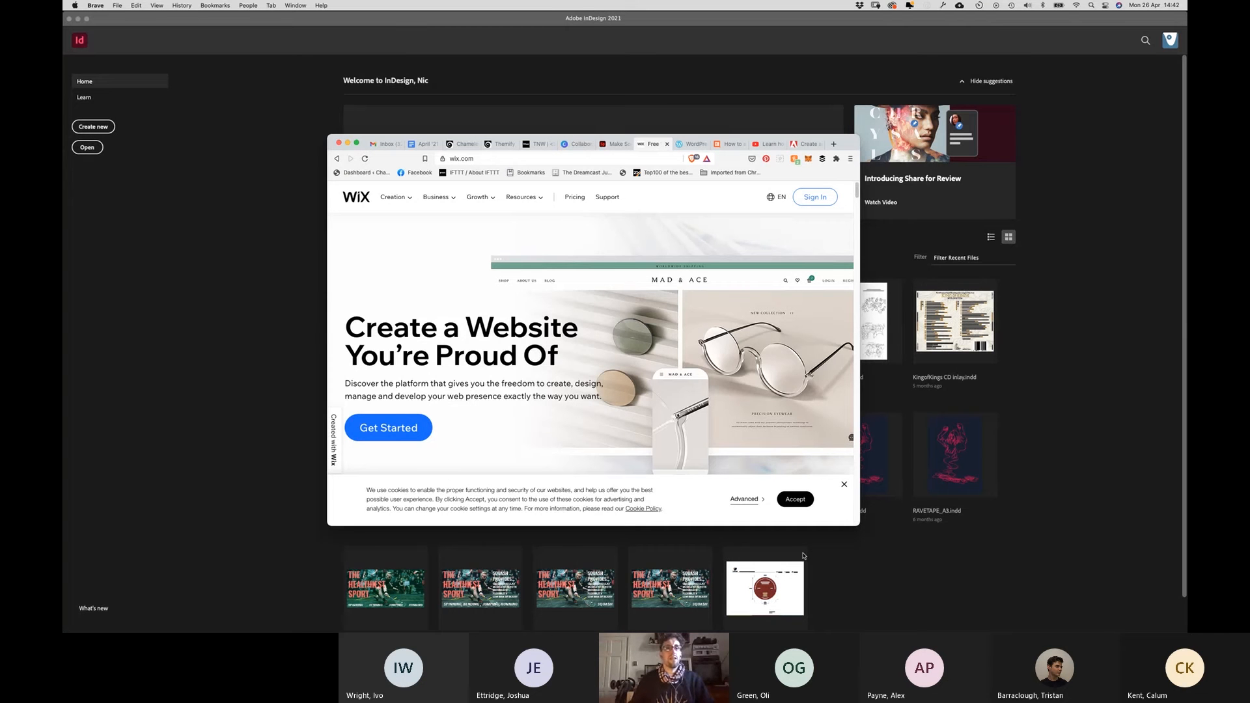
scroll(703, 454, down, 5)
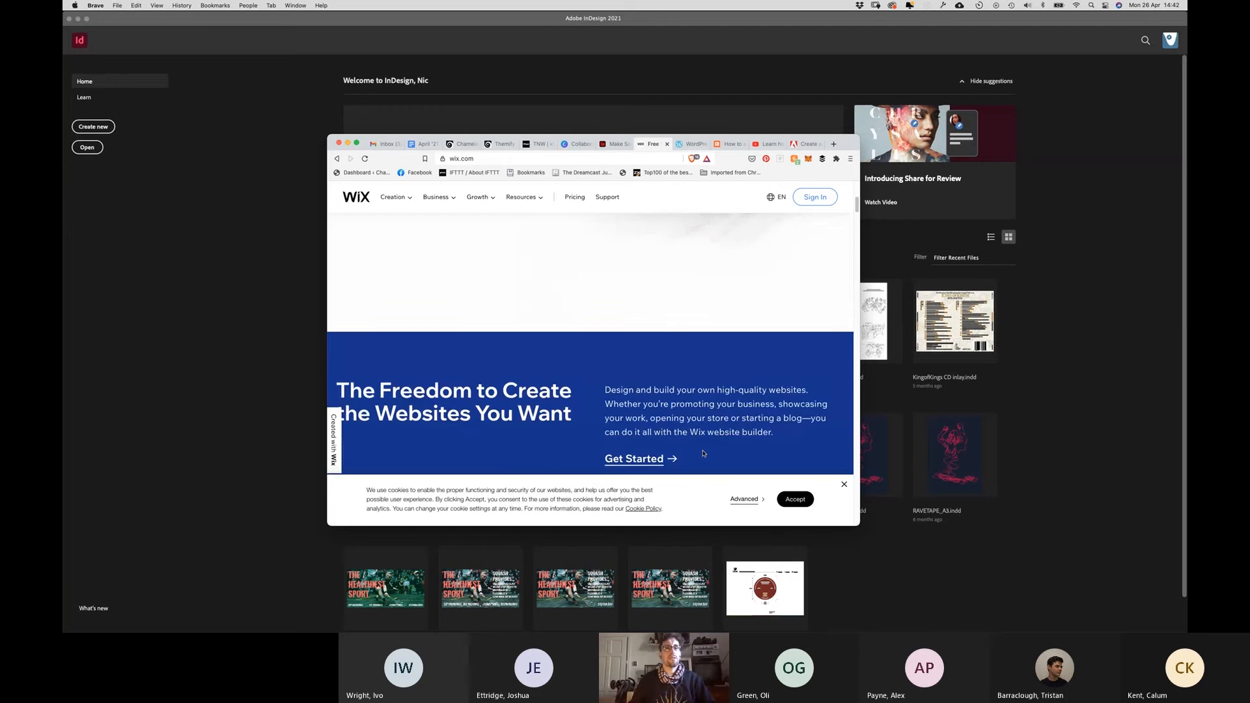
scroll(703, 454, up, 5)
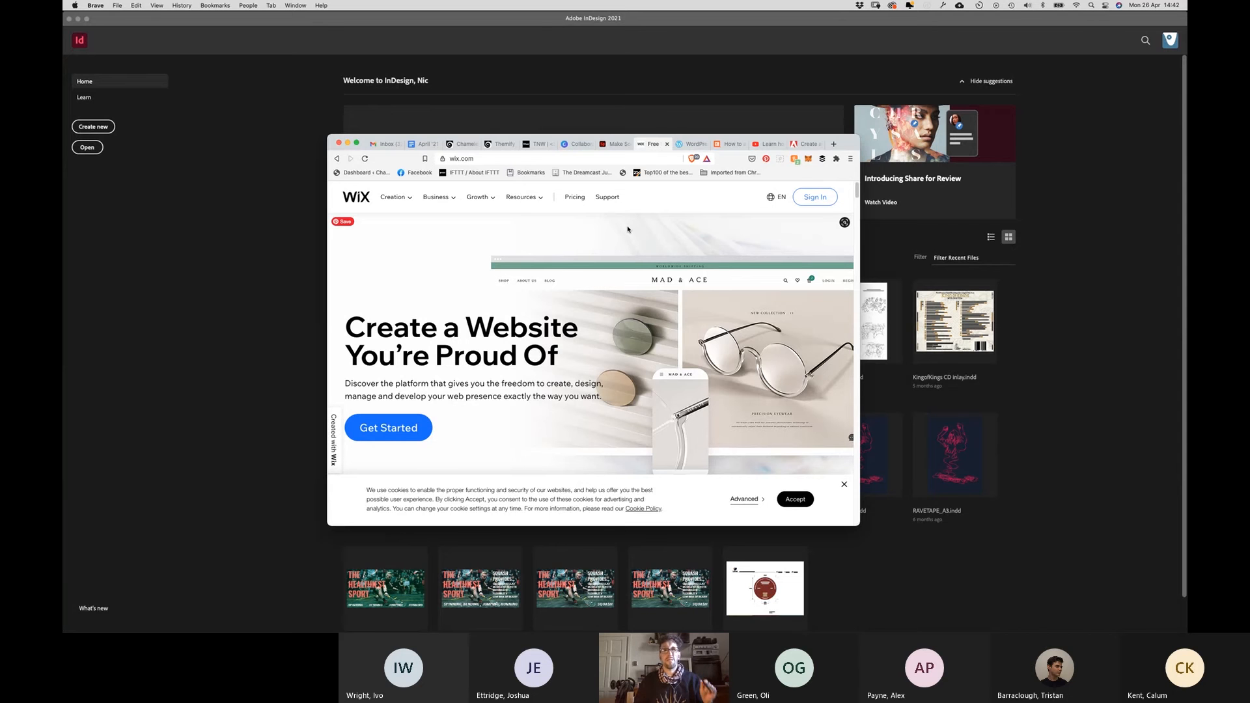
Step: Open the Wix pricing page, widen the browser window and examine what the premium website plans cost and include
click(575, 197)
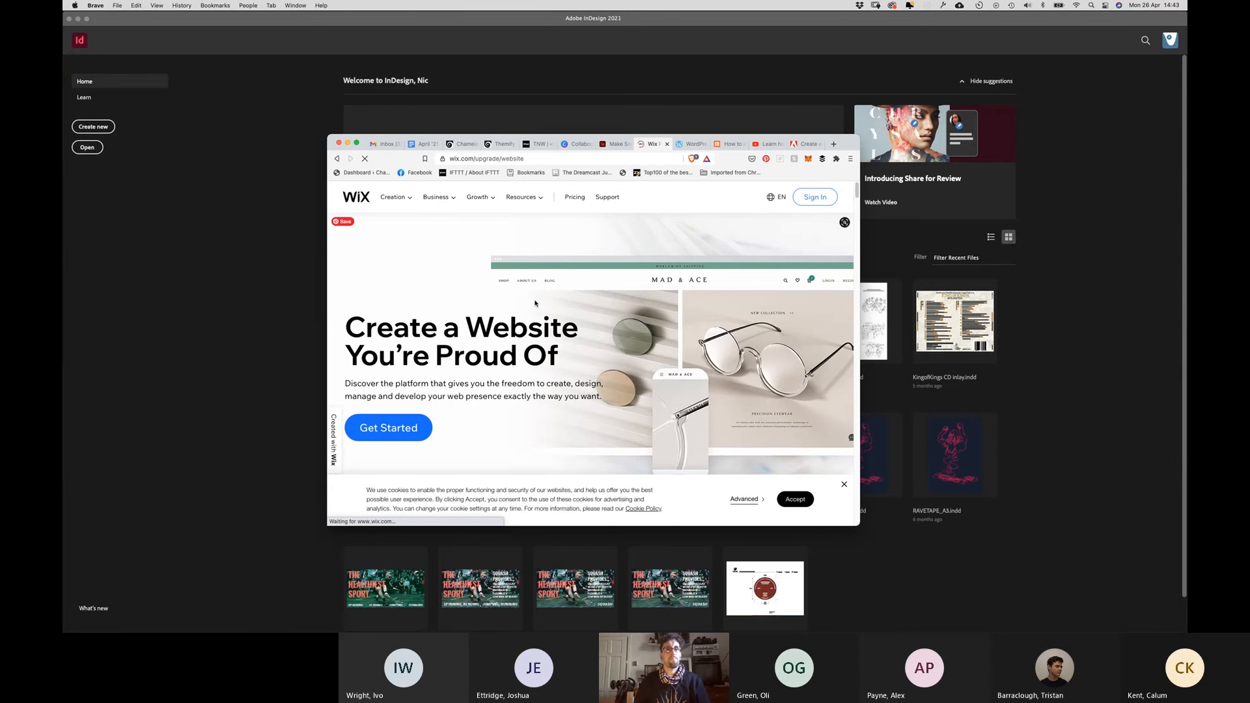
scroll(535, 303, down, 5)
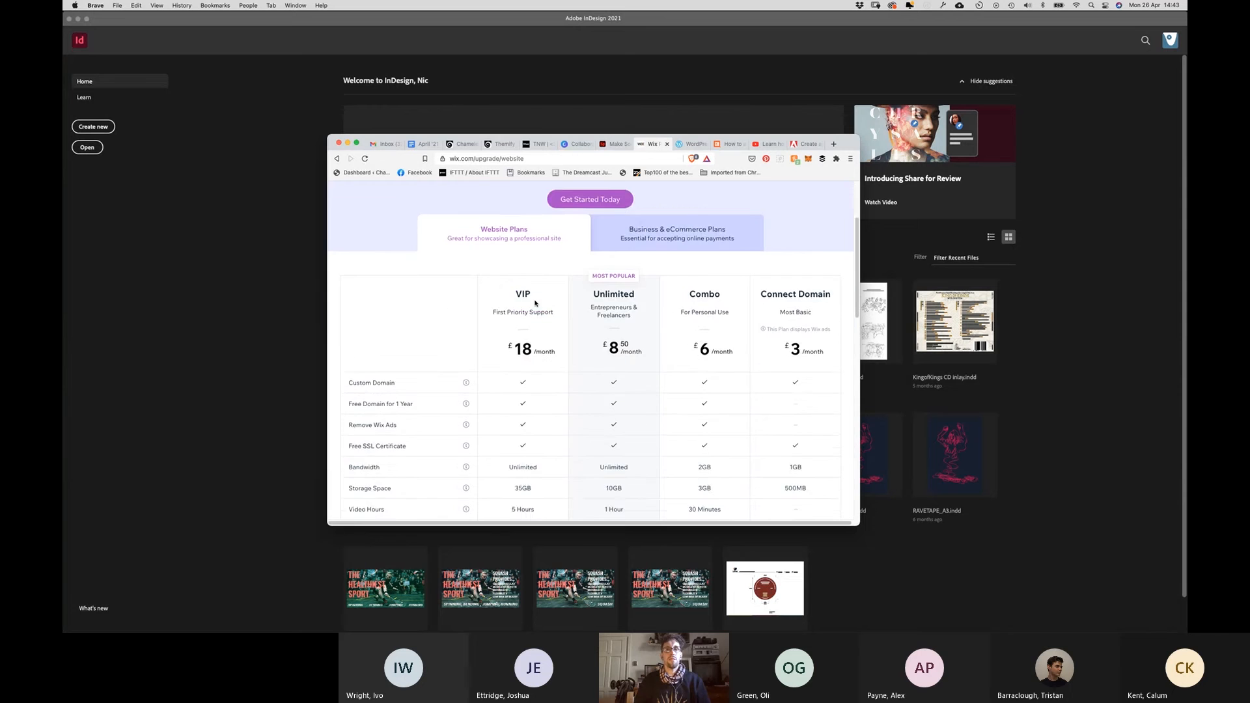
scroll(536, 303, up, 4)
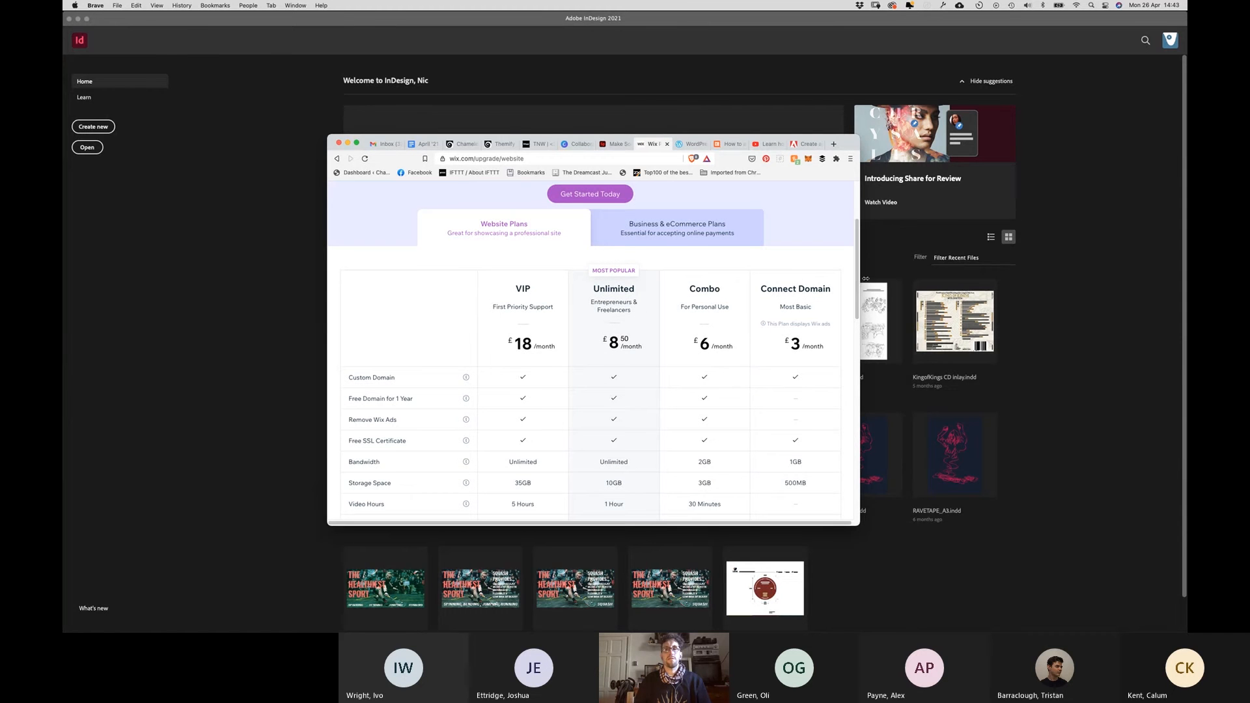
drag(859, 279, 945, 279)
scroll(774, 350, down, 5)
scroll(774, 350, down, 3)
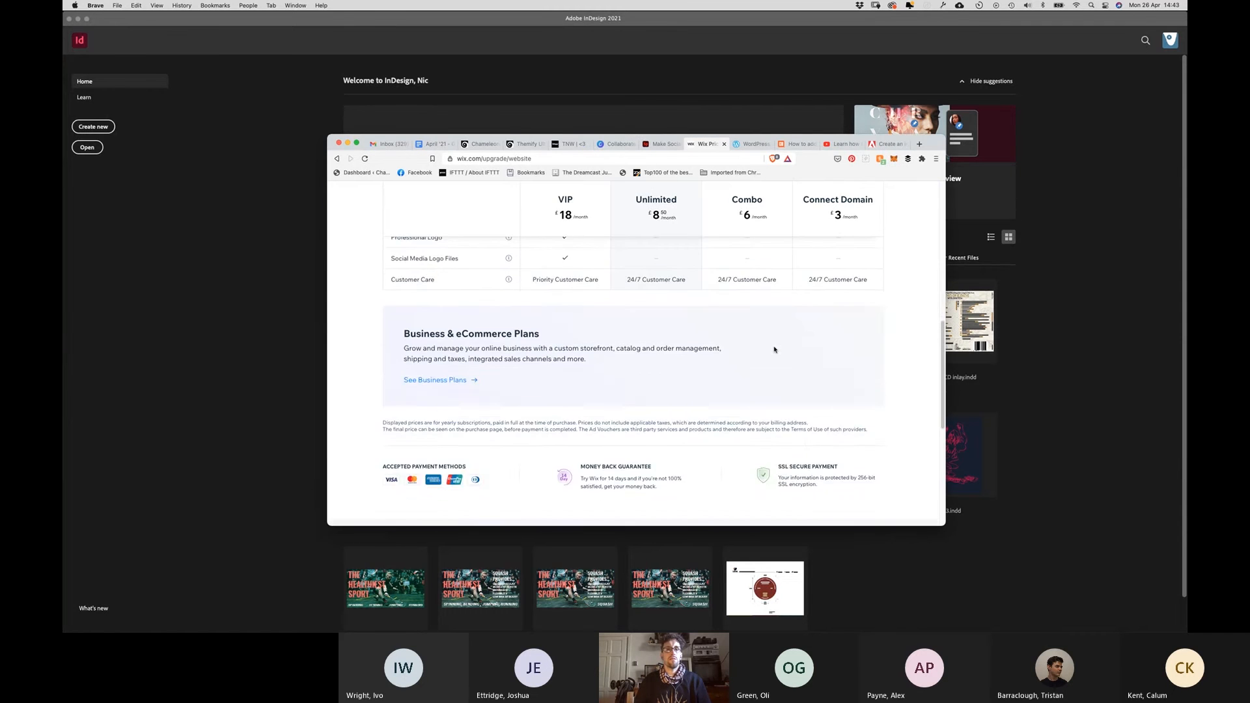
scroll(775, 349, up, 5)
scroll(774, 350, up, 3)
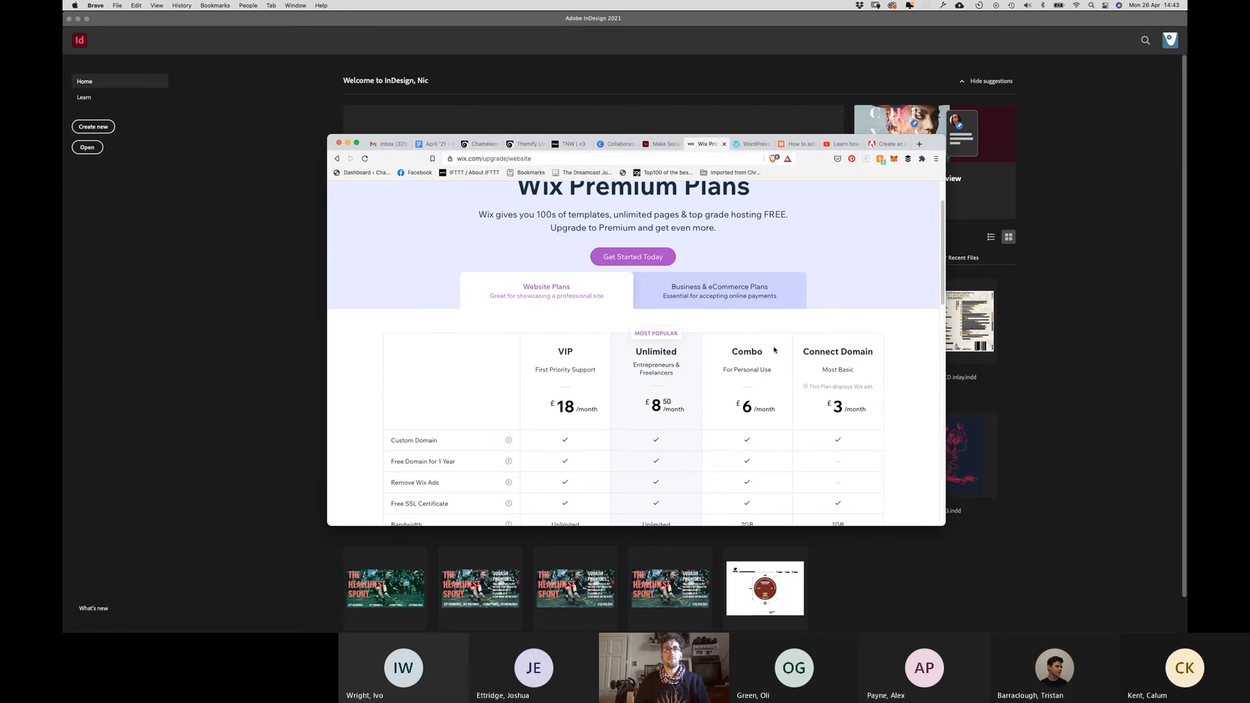
scroll(775, 350, down, 1)
scroll(774, 350, down, 1)
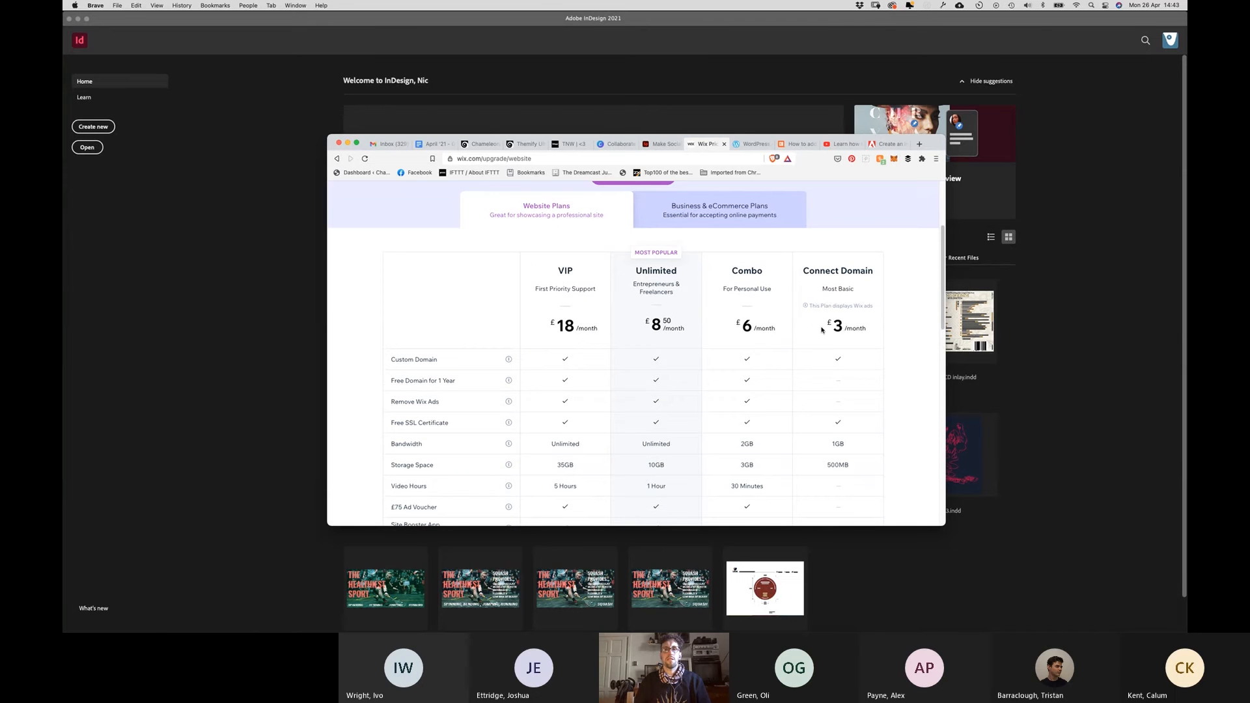
scroll(823, 334, down, 2)
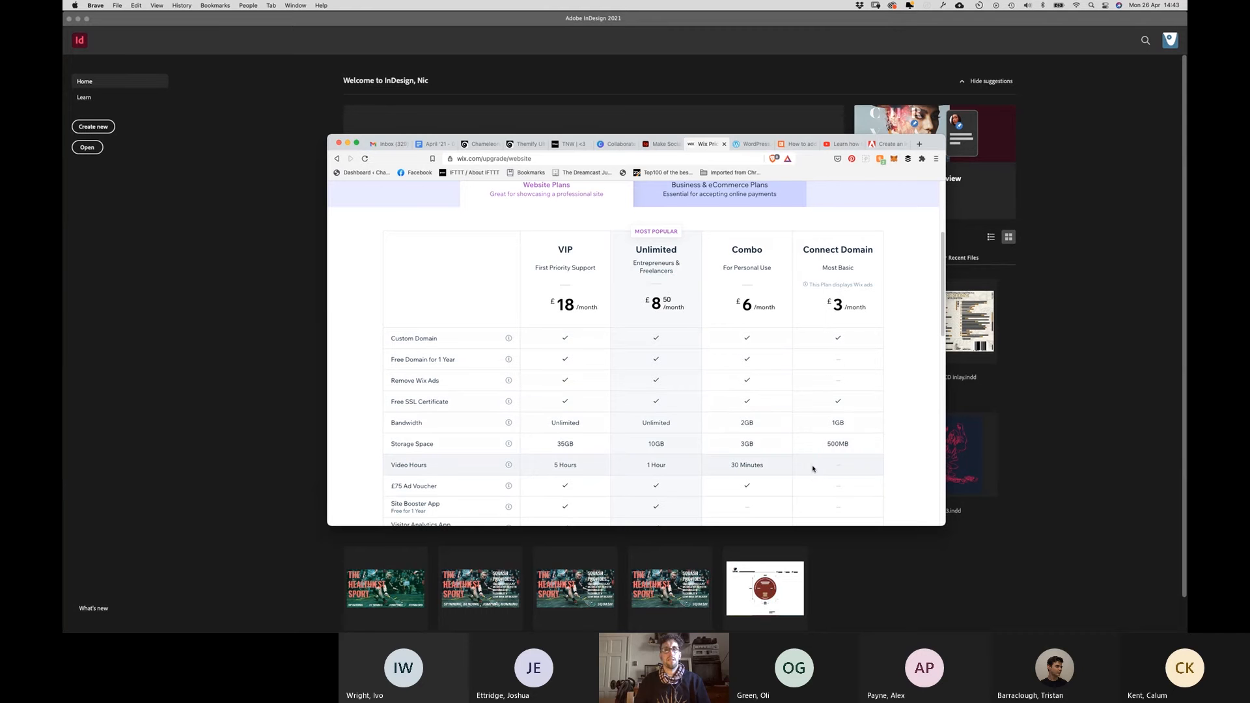
Step: Open weebly.com in a new browser tab and accept all cookies
key(ctrl+t)
text(weeb)
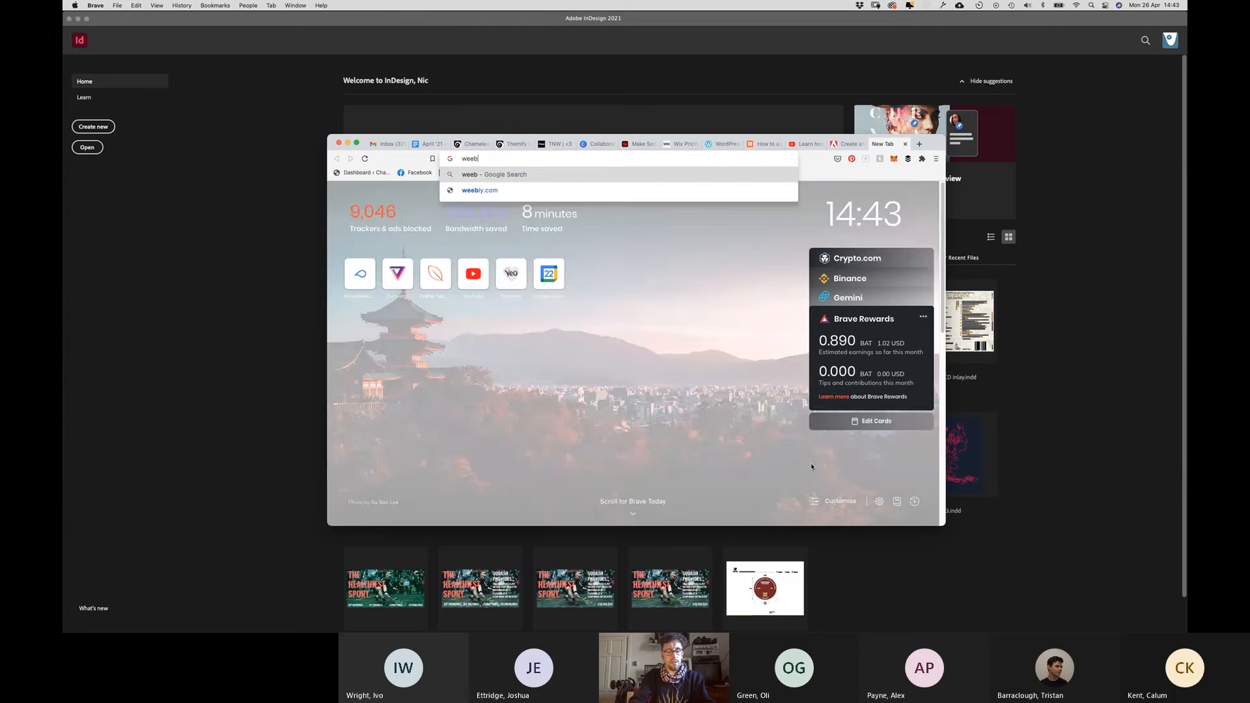
text(ly.com)
key(Return)
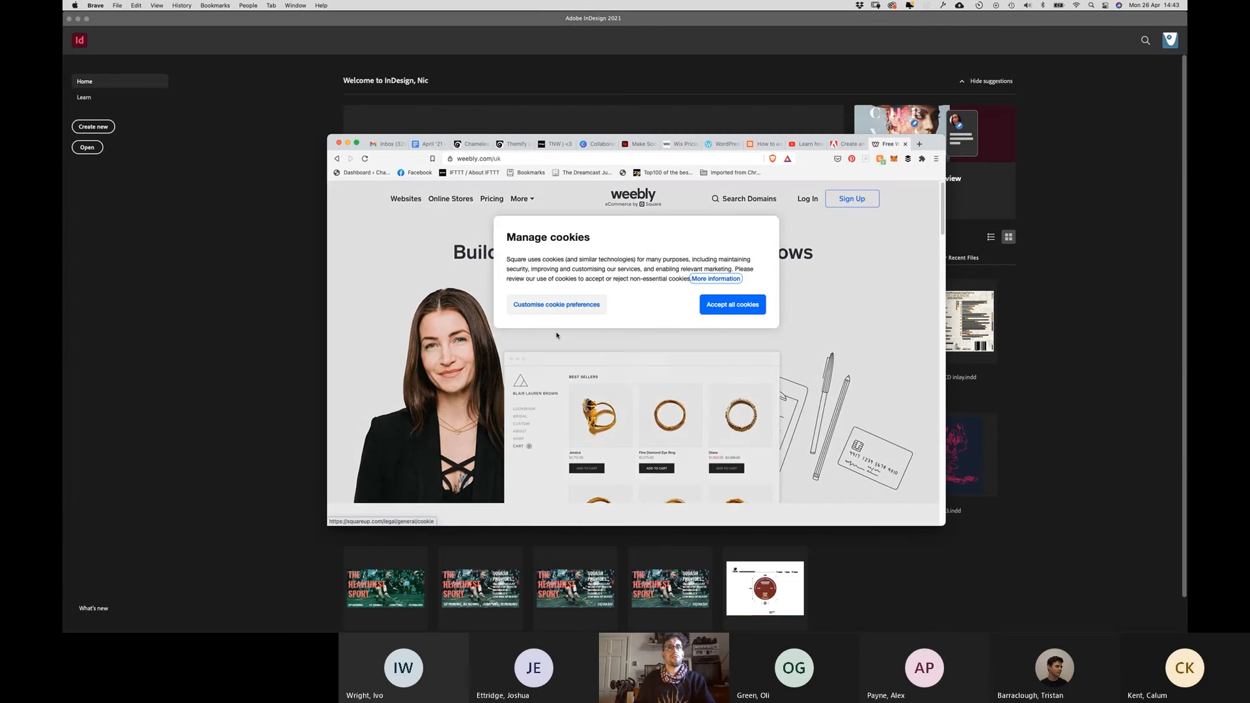
click(720, 305)
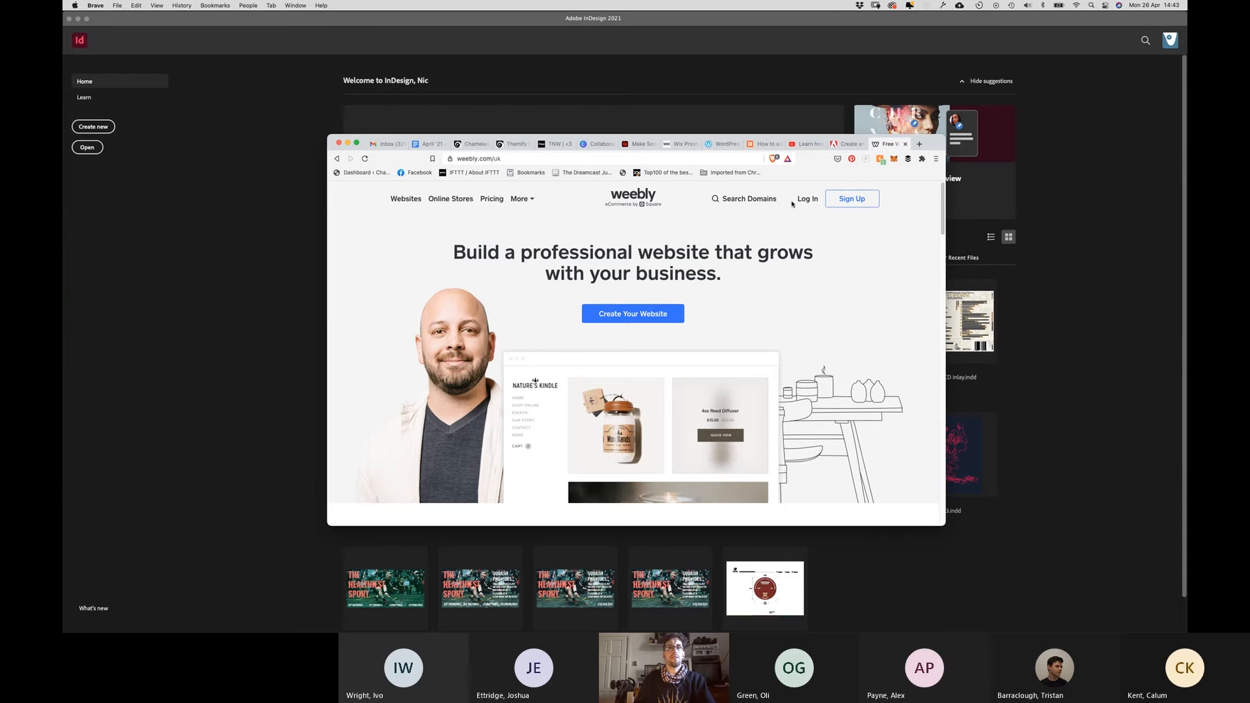
Step: Open Weebly's pricing page and examine the website plans' prices, site features, marketing and support options
click(491, 200)
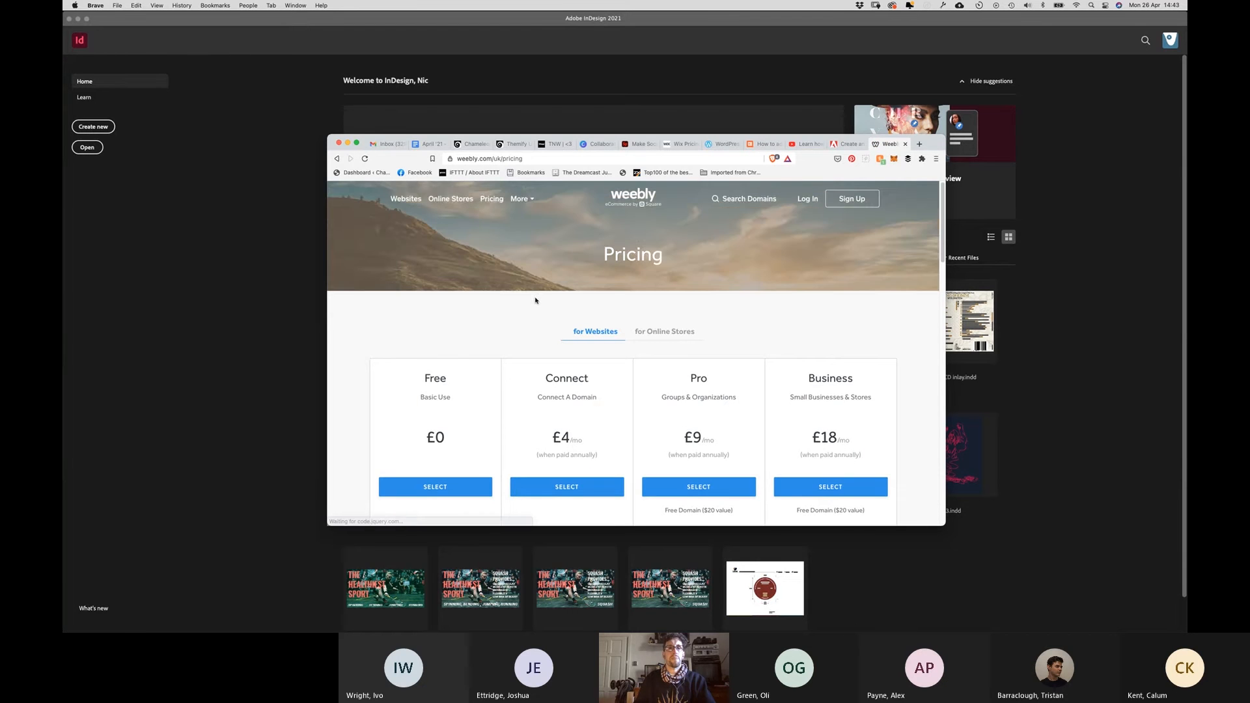
scroll(534, 293, down, 2)
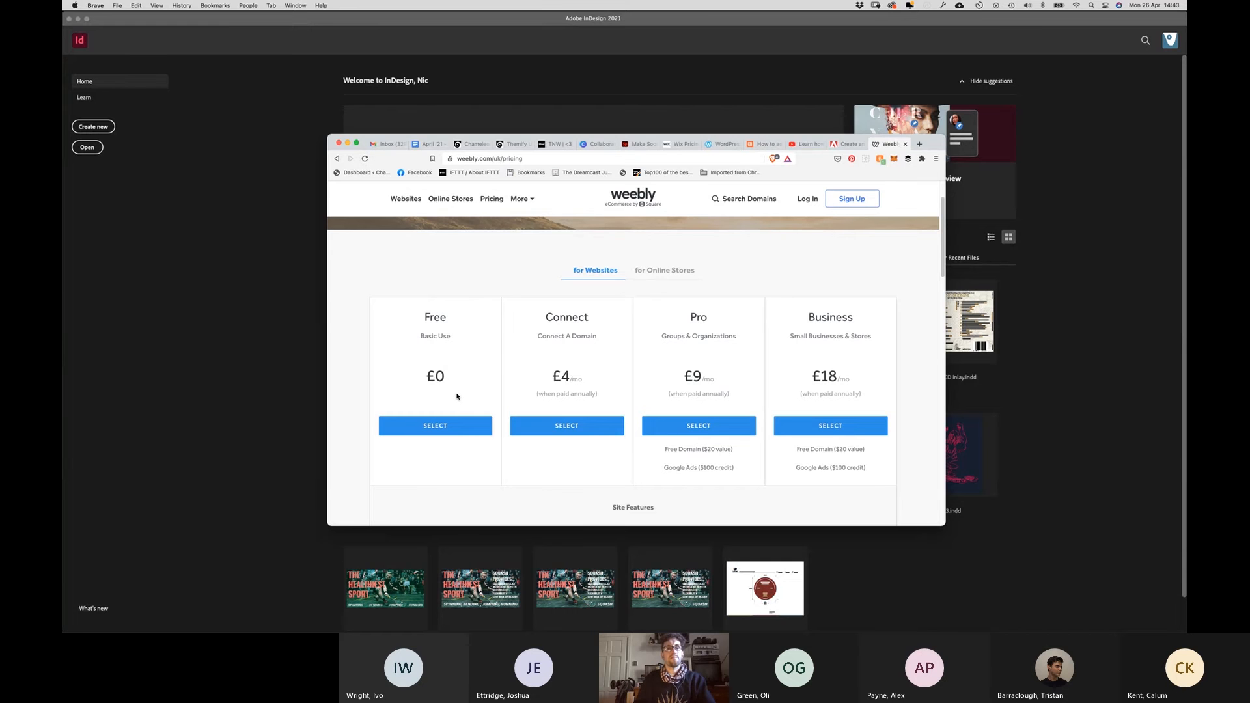
scroll(457, 396, down, 5)
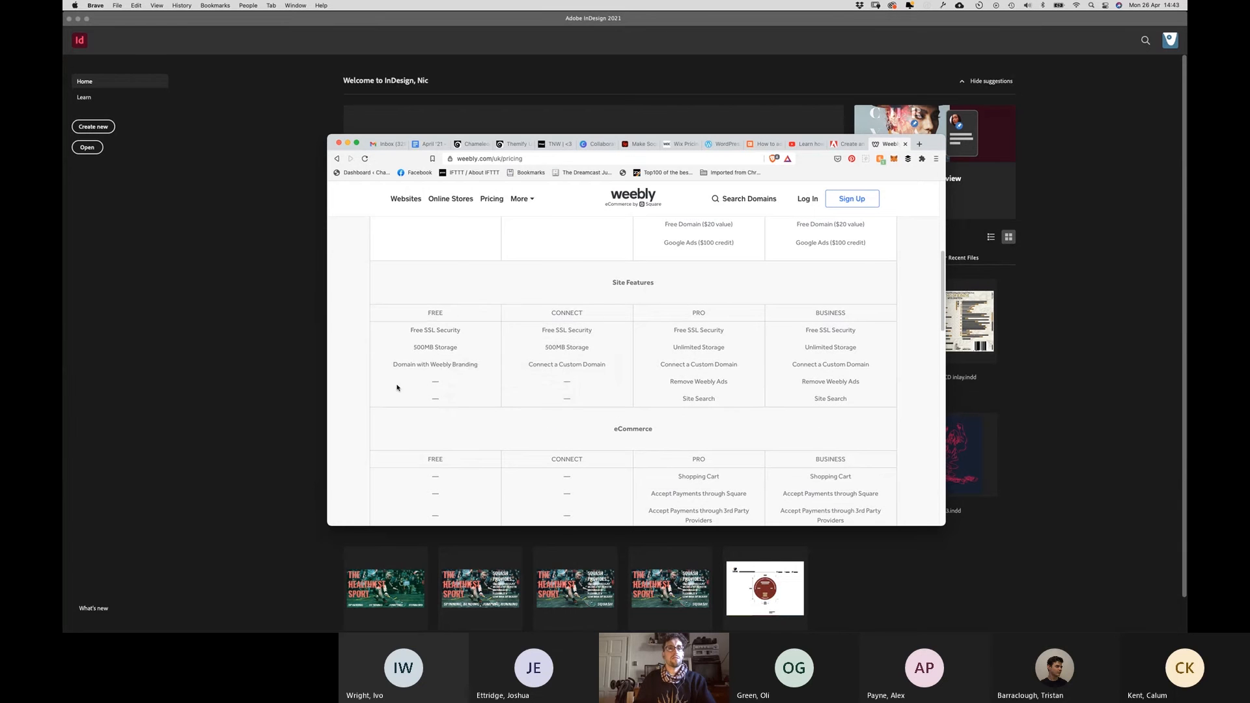
scroll(396, 387, down, 5)
scroll(397, 388, down, 2)
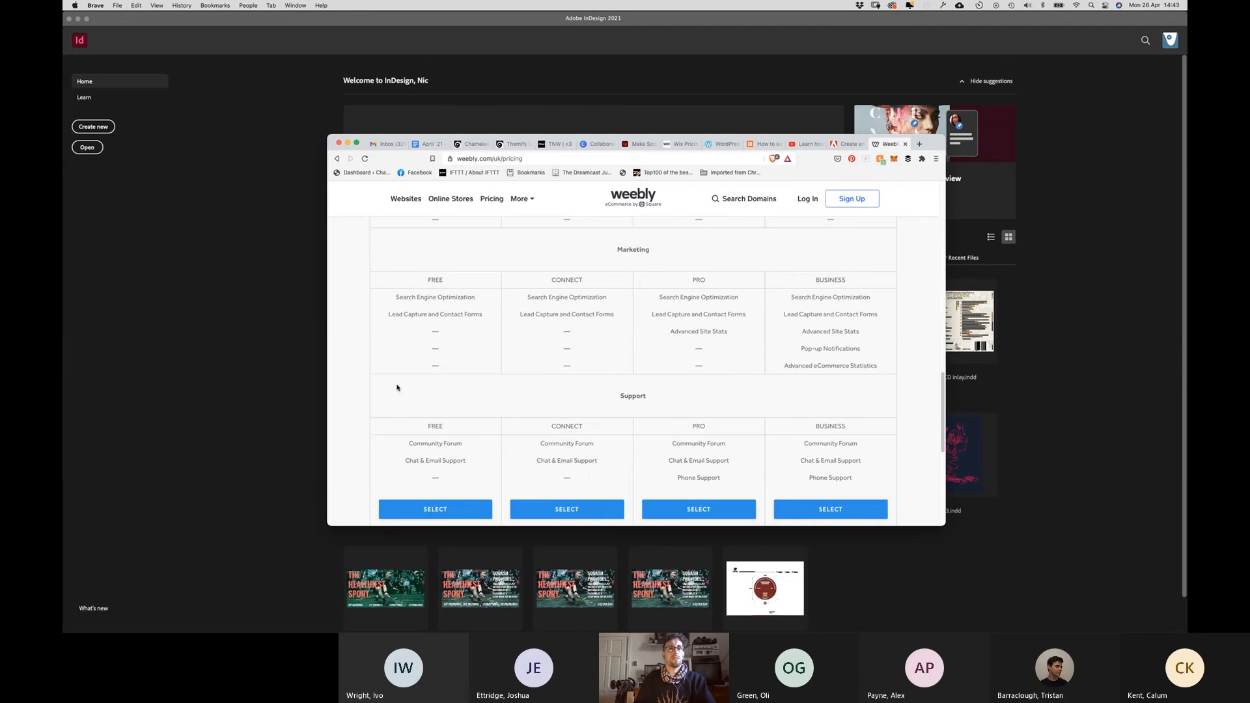
scroll(397, 388, up, 5)
scroll(397, 387, up, 10)
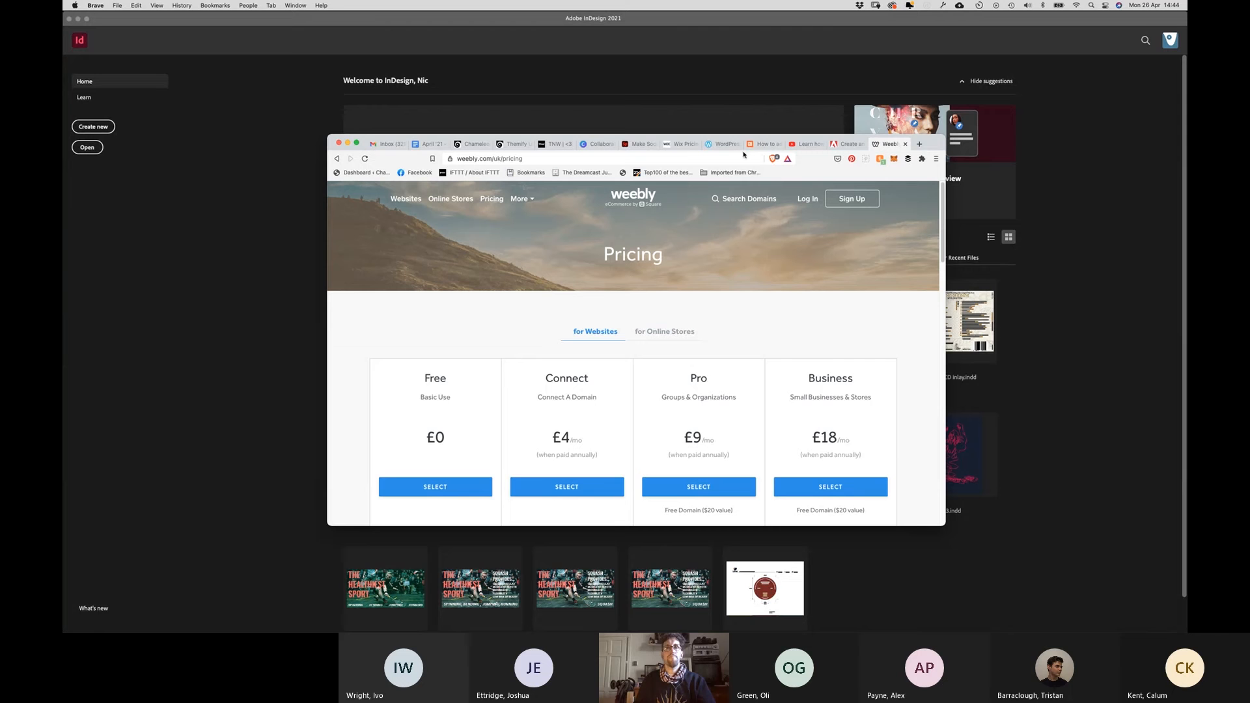
Step: Place the Weebly tab between the Wix and WordPress tabs and switch among the three sites
drag(885, 145, 739, 152)
click(764, 151)
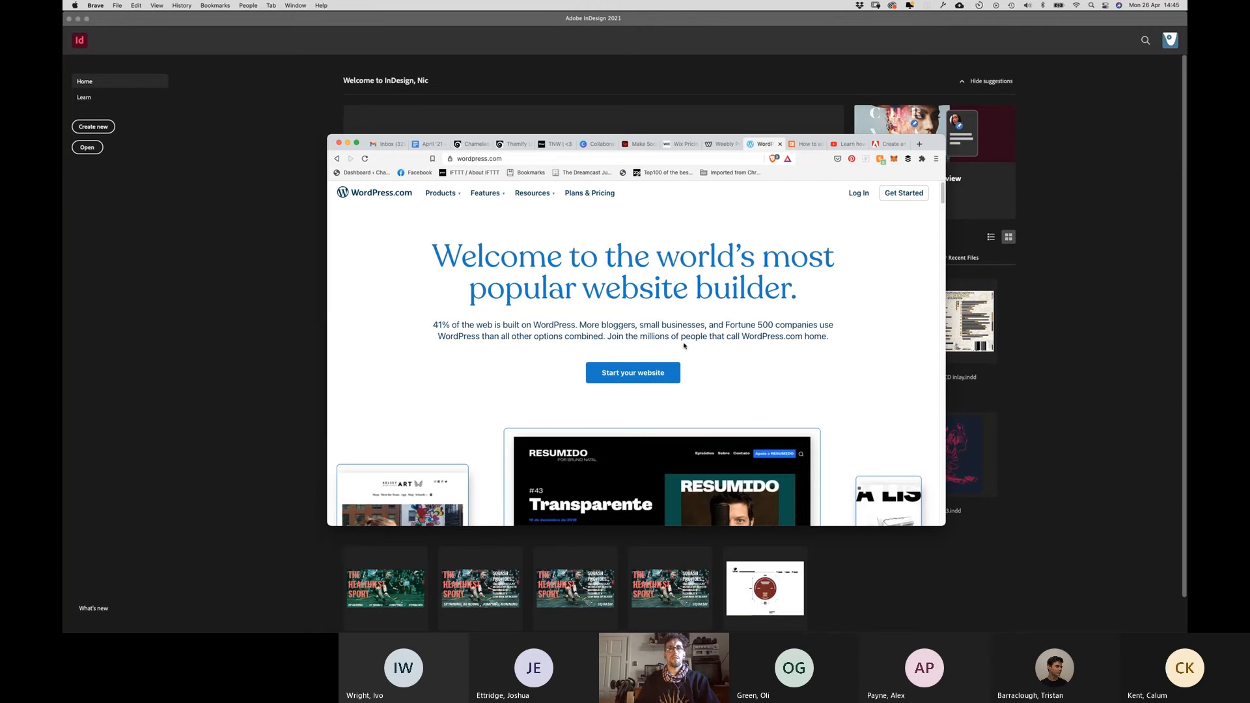
click(723, 144)
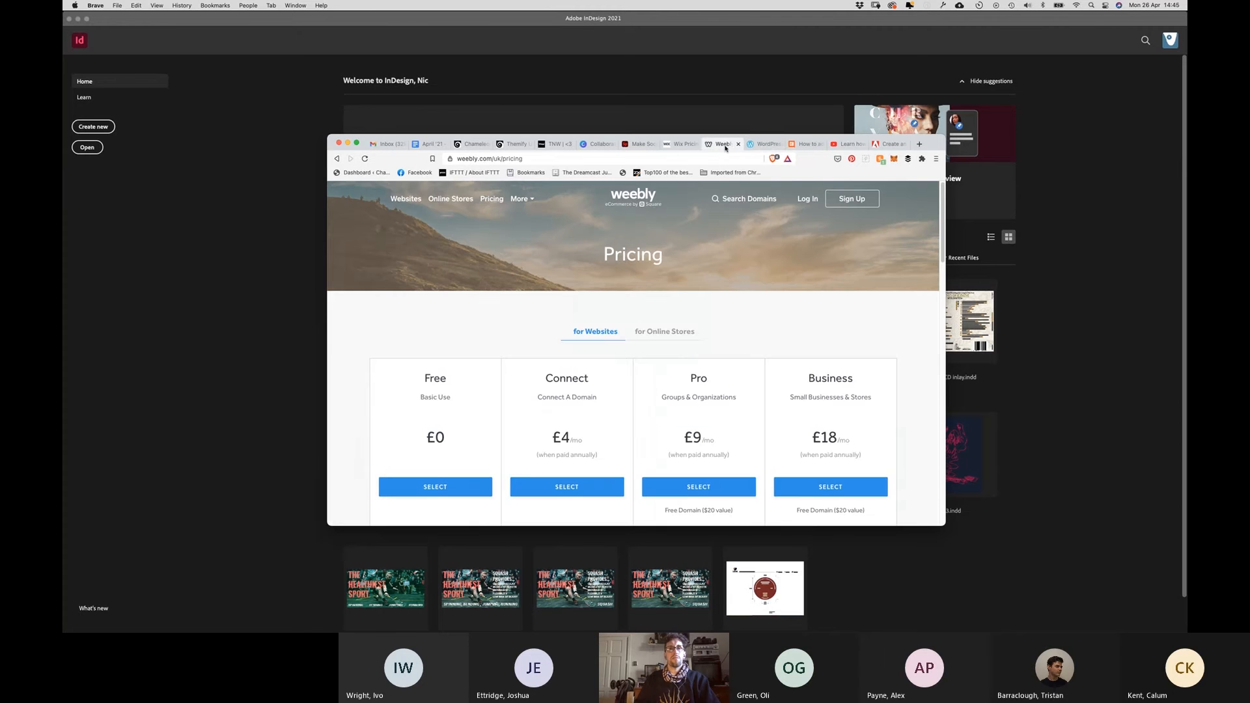
click(680, 144)
click(723, 145)
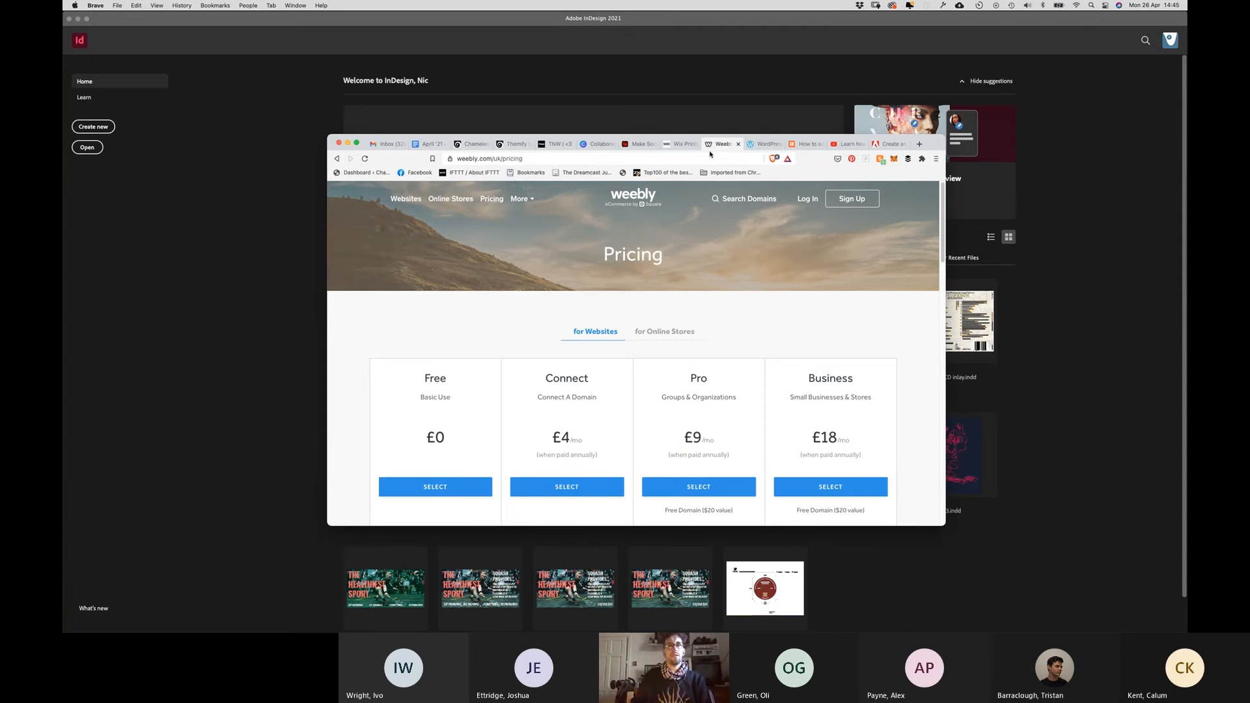
Step: Look through the WordPress.com home page and its sample sites
click(765, 144)
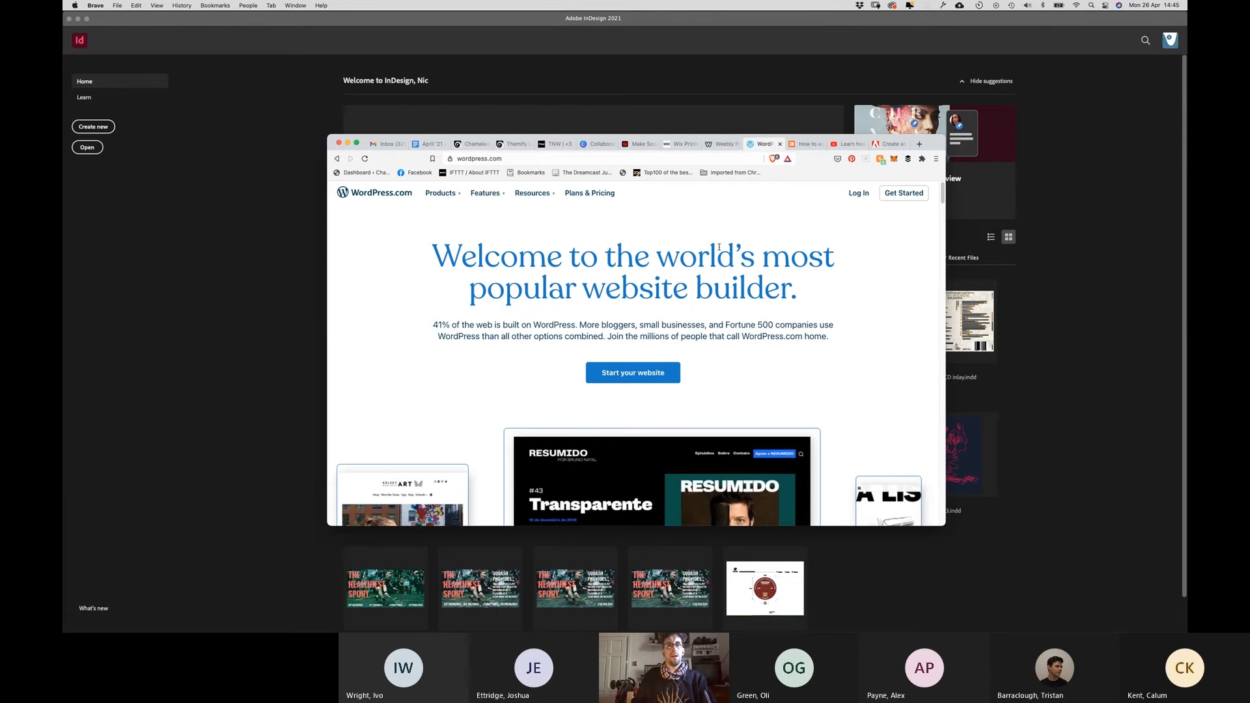
scroll(686, 296, down, 4)
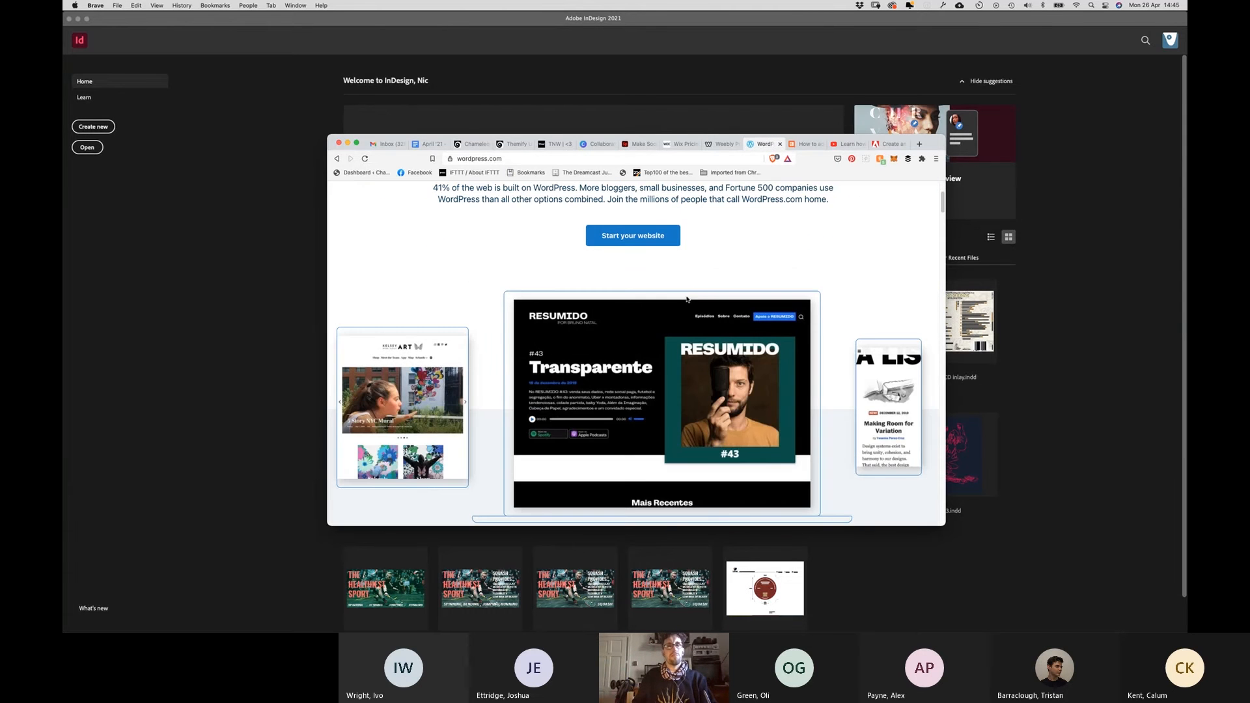
scroll(686, 299, down, 6)
scroll(686, 300, up, 10)
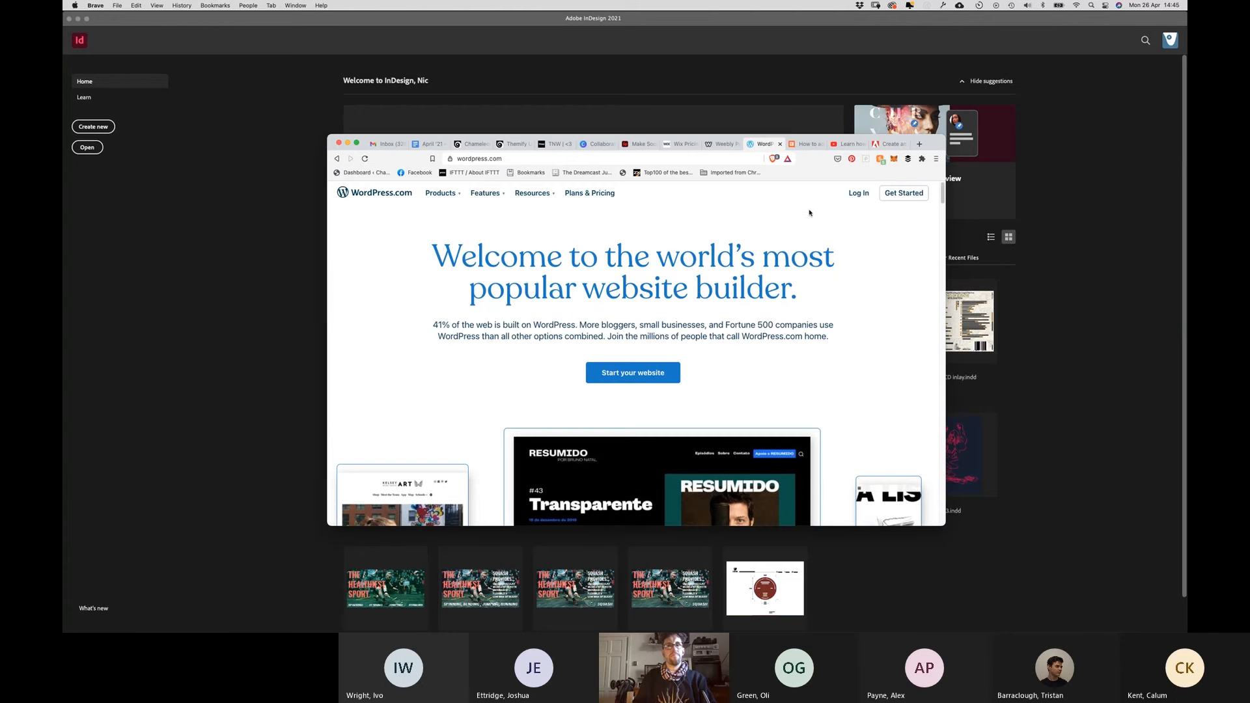
Step: View the Adobe Spark and Canva home pages, switching between the two sites
click(637, 147)
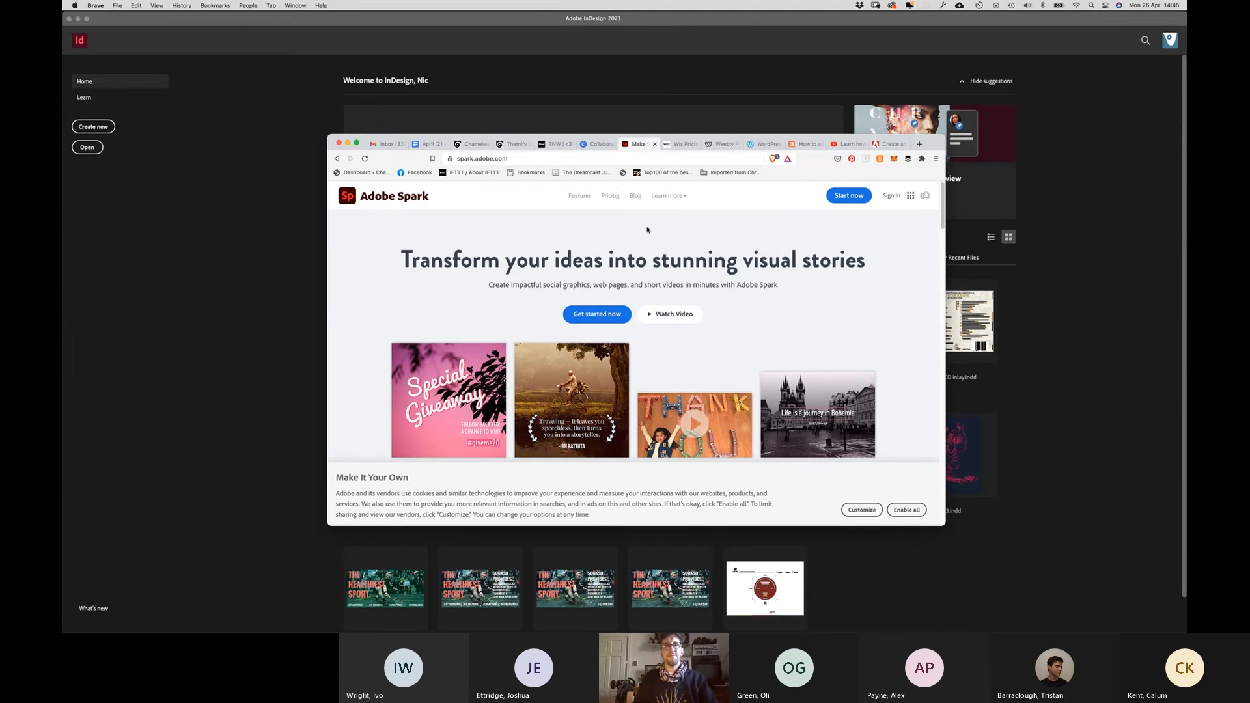
click(599, 149)
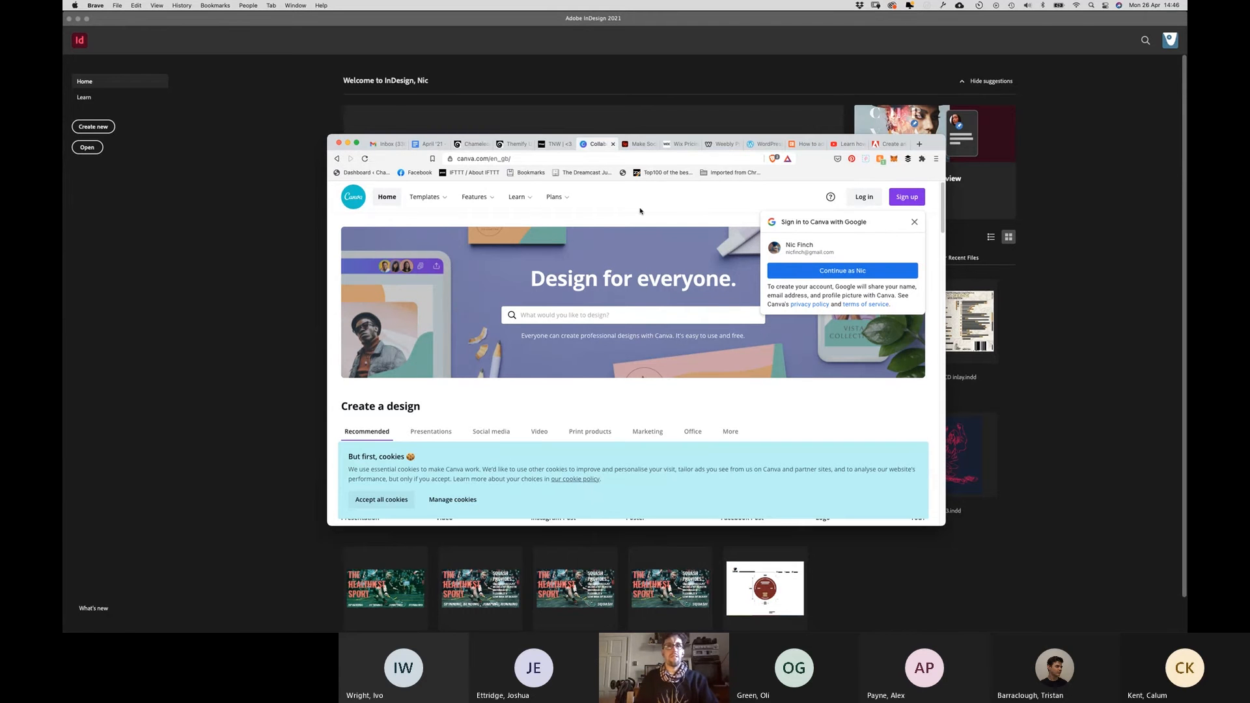
click(638, 143)
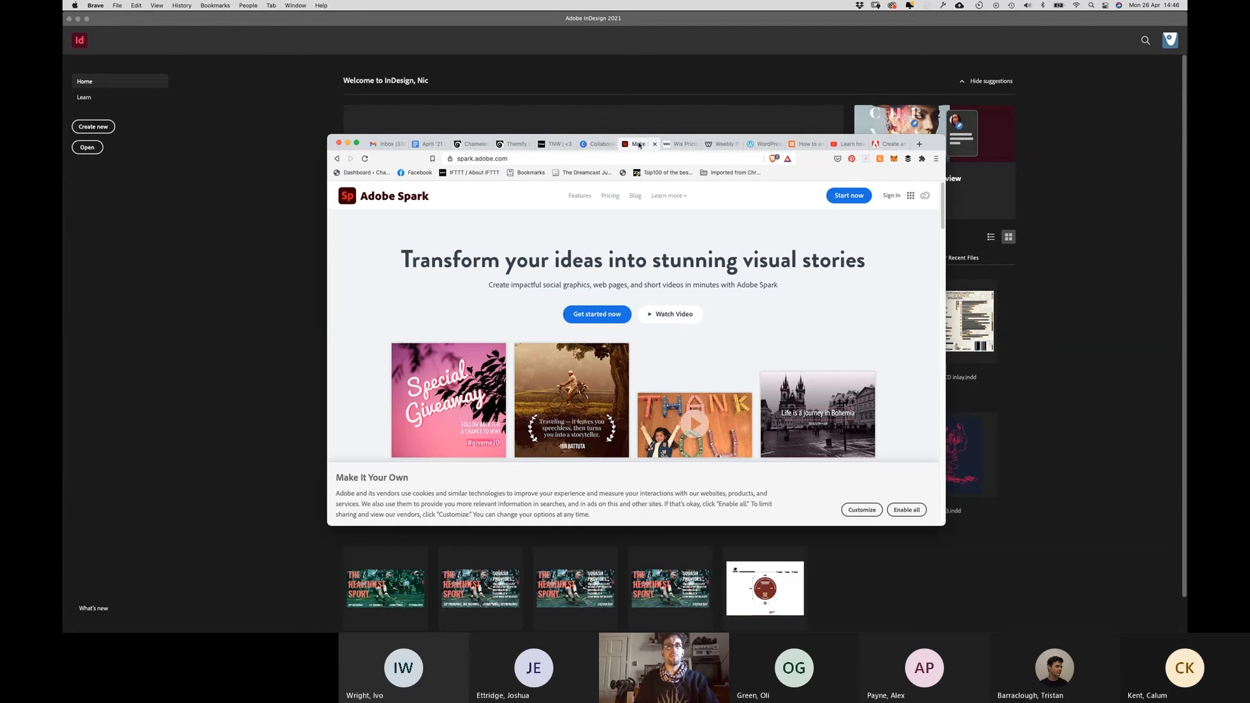
click(592, 145)
click(639, 144)
Step: Revisit the open Wix, Weebly and WordPress pages one after another, finishing on WordPress
click(679, 146)
click(722, 145)
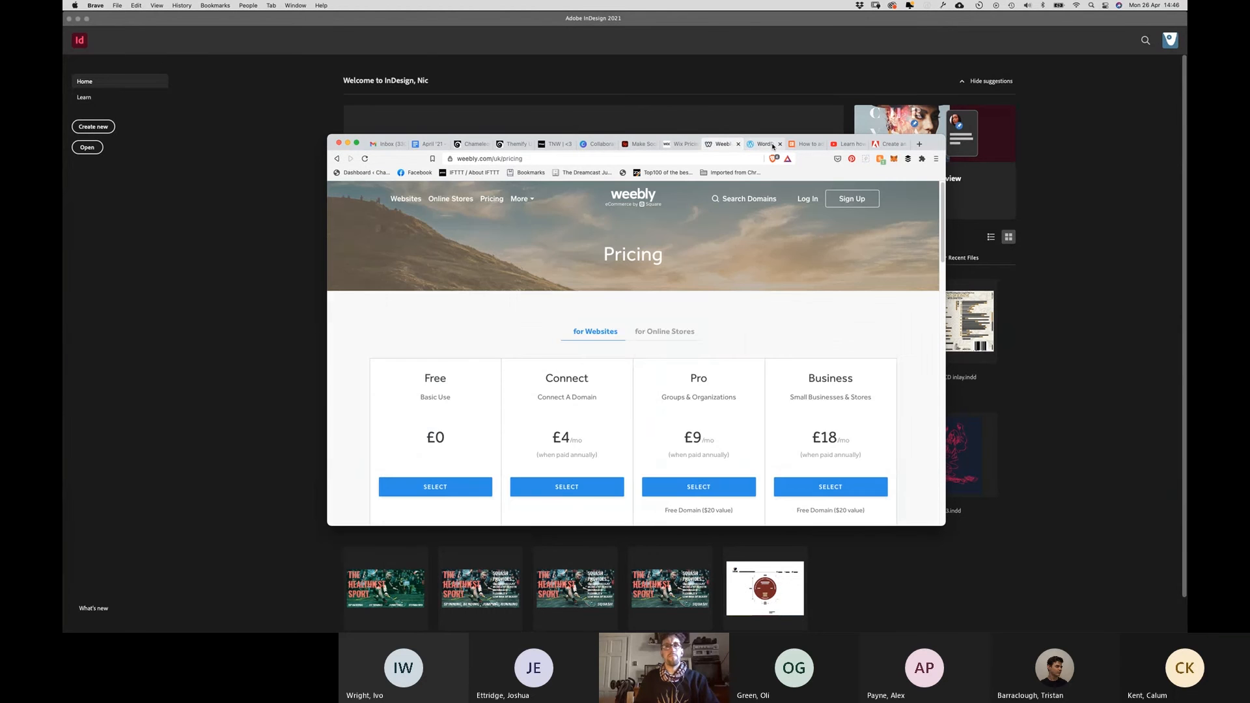
click(773, 145)
click(722, 145)
click(762, 146)
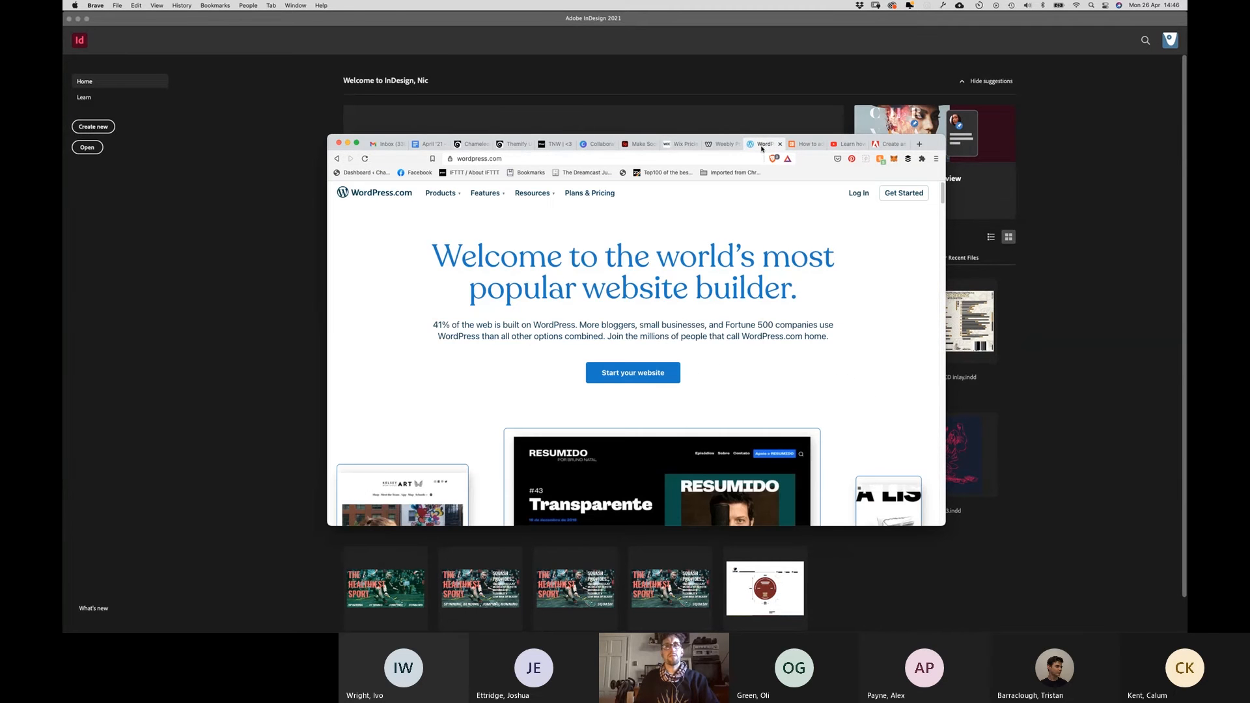
Step: Switch back to Adobe InDesign and open the new document setup
click(754, 101)
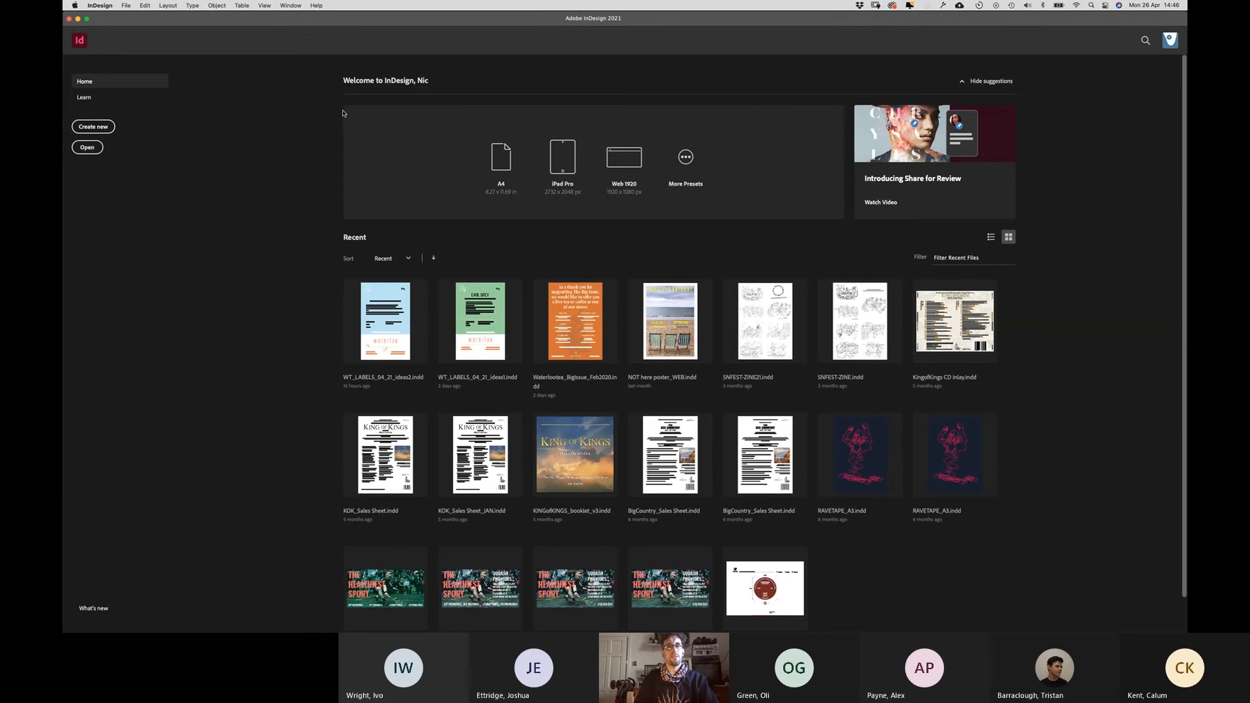
click(292, 152)
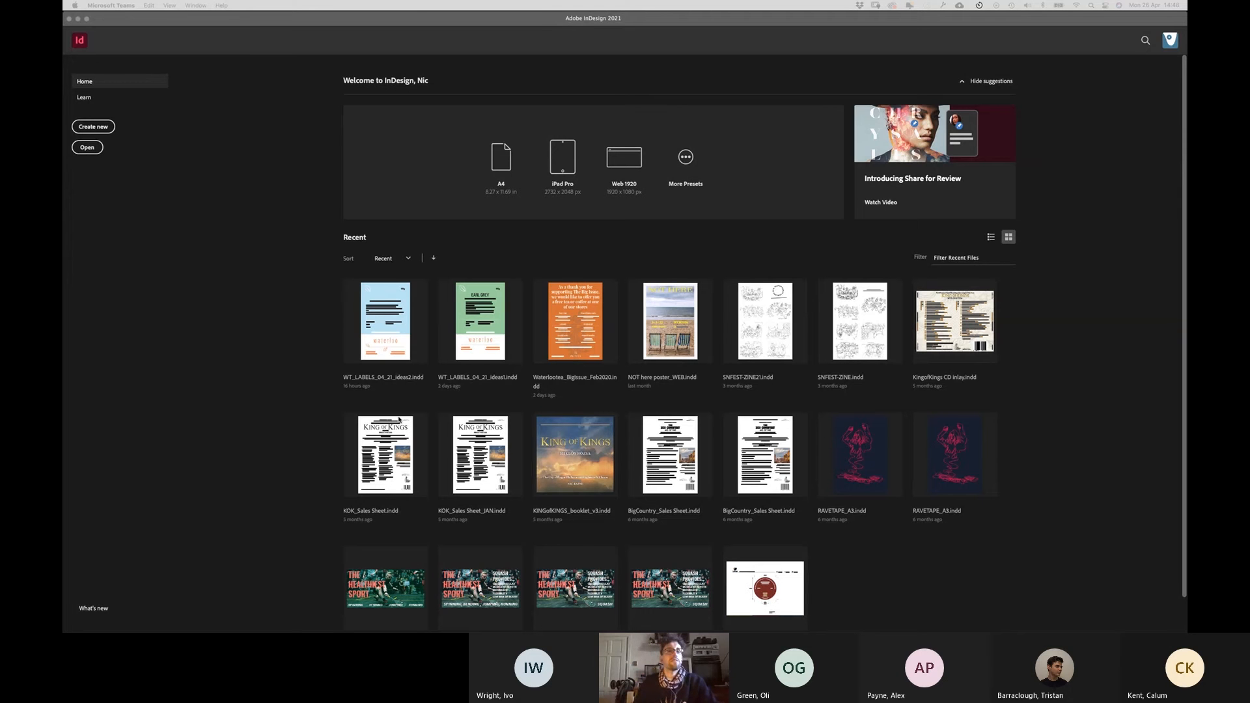
click(206, 366)
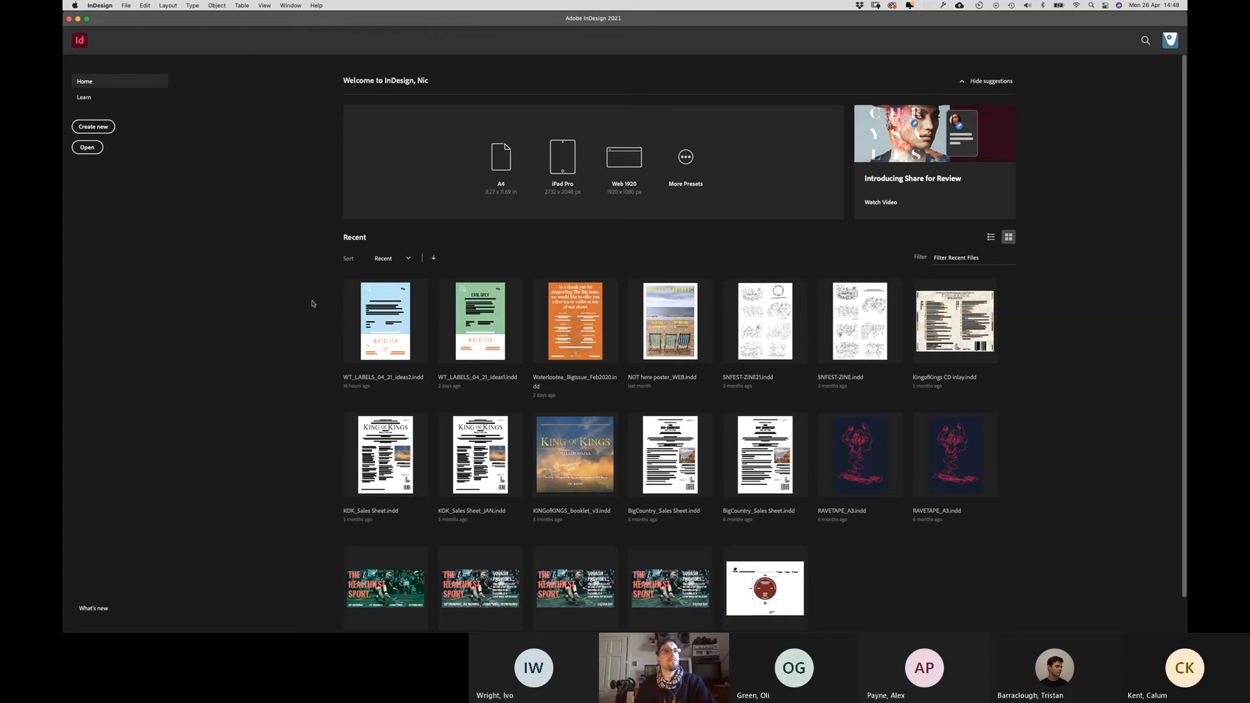
click(84, 128)
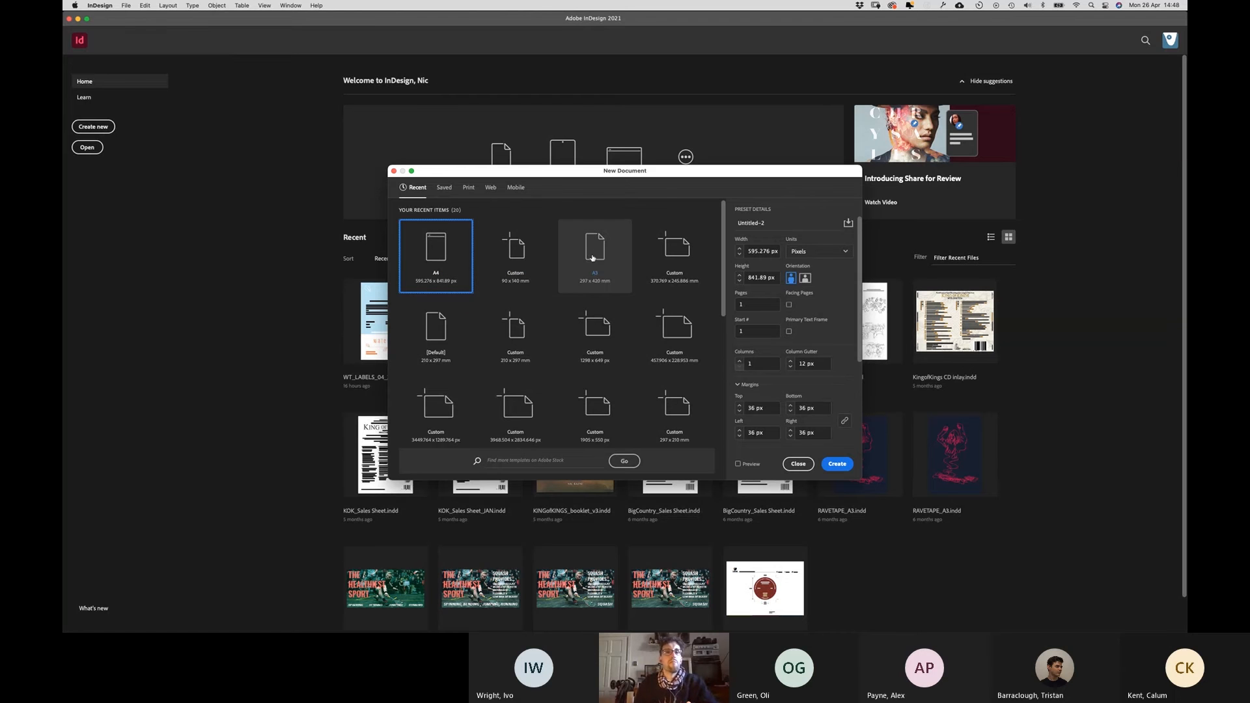
Step: Create a new web document from the A4 preset in portrait, 595.276 x 841.89 px with 36 px margins and no bleed
click(469, 189)
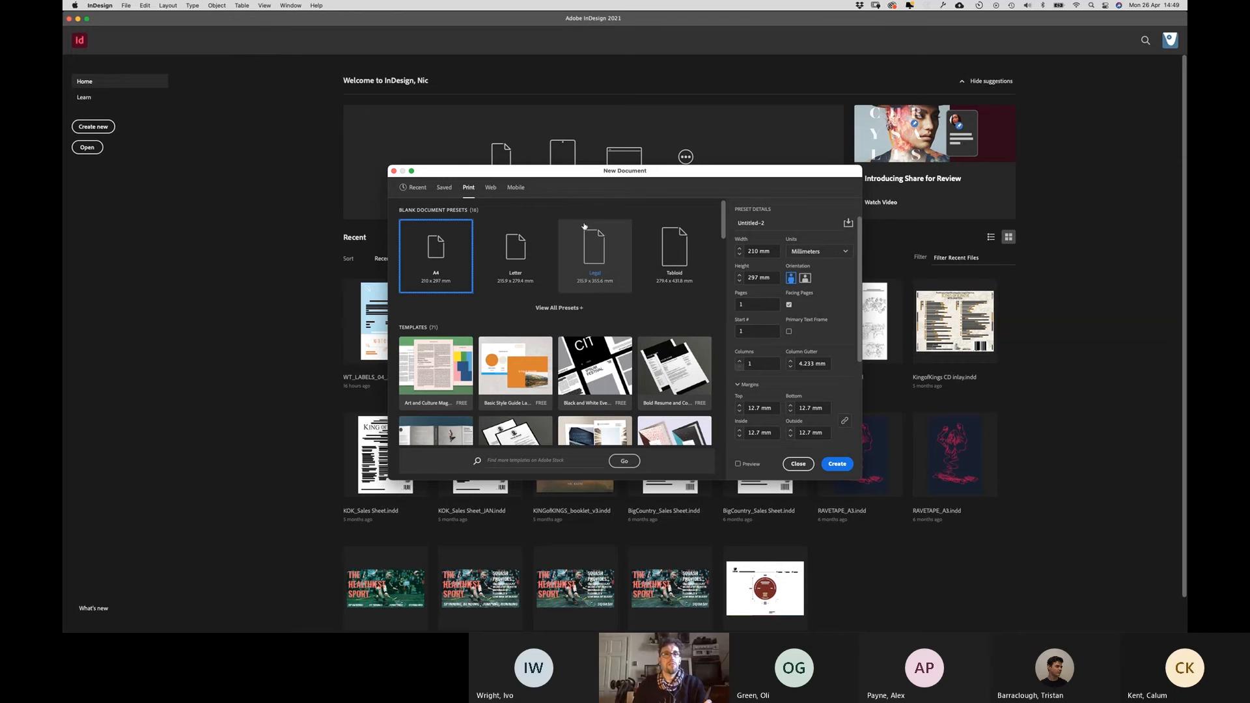
click(490, 187)
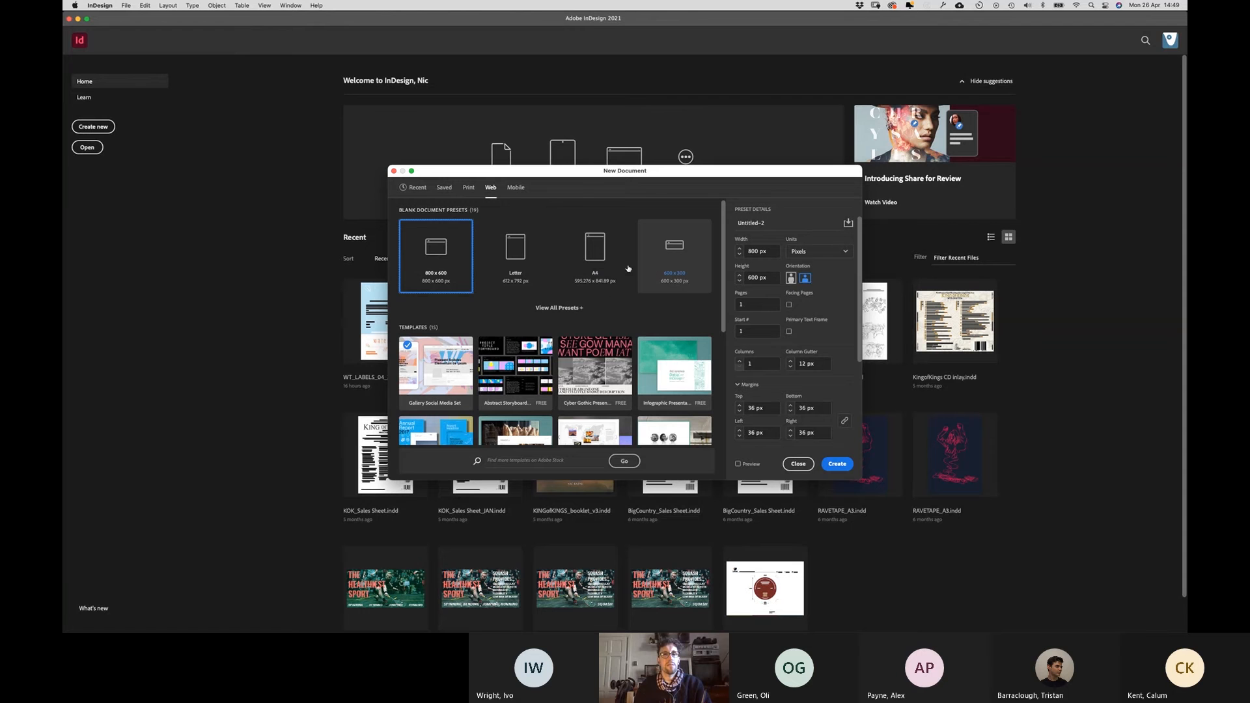
scroll(601, 266, down, 3)
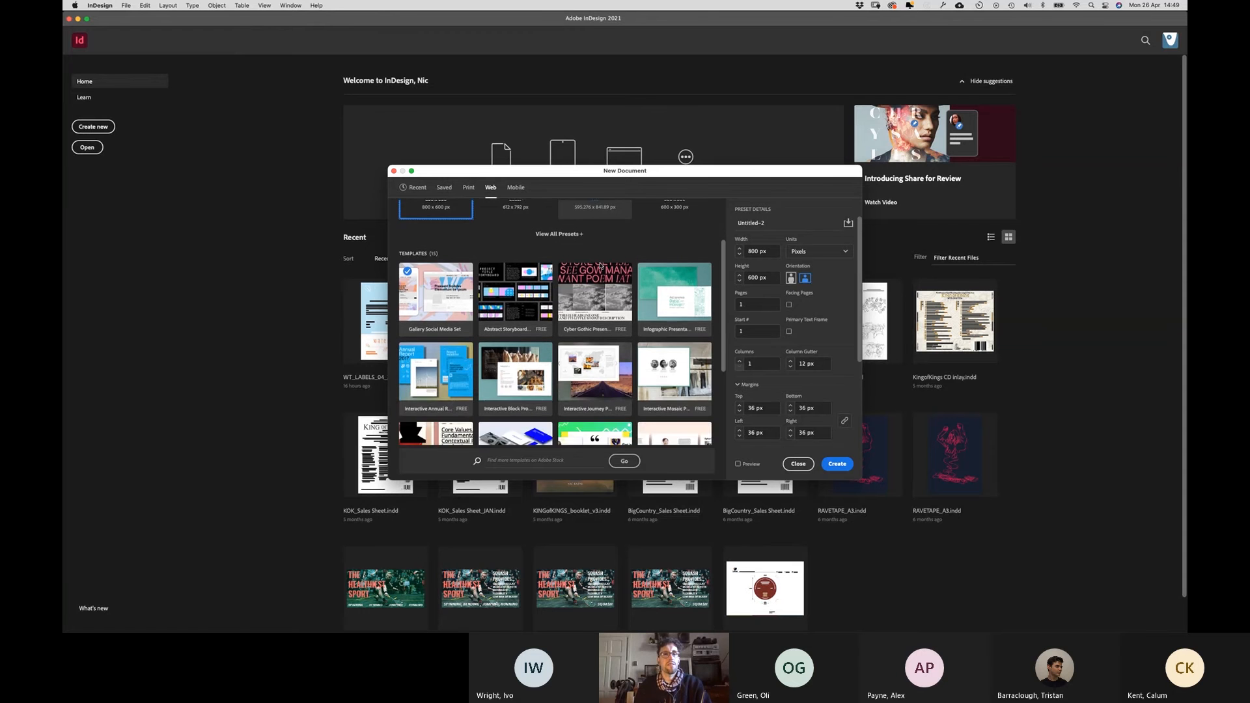
scroll(601, 266, up, 3)
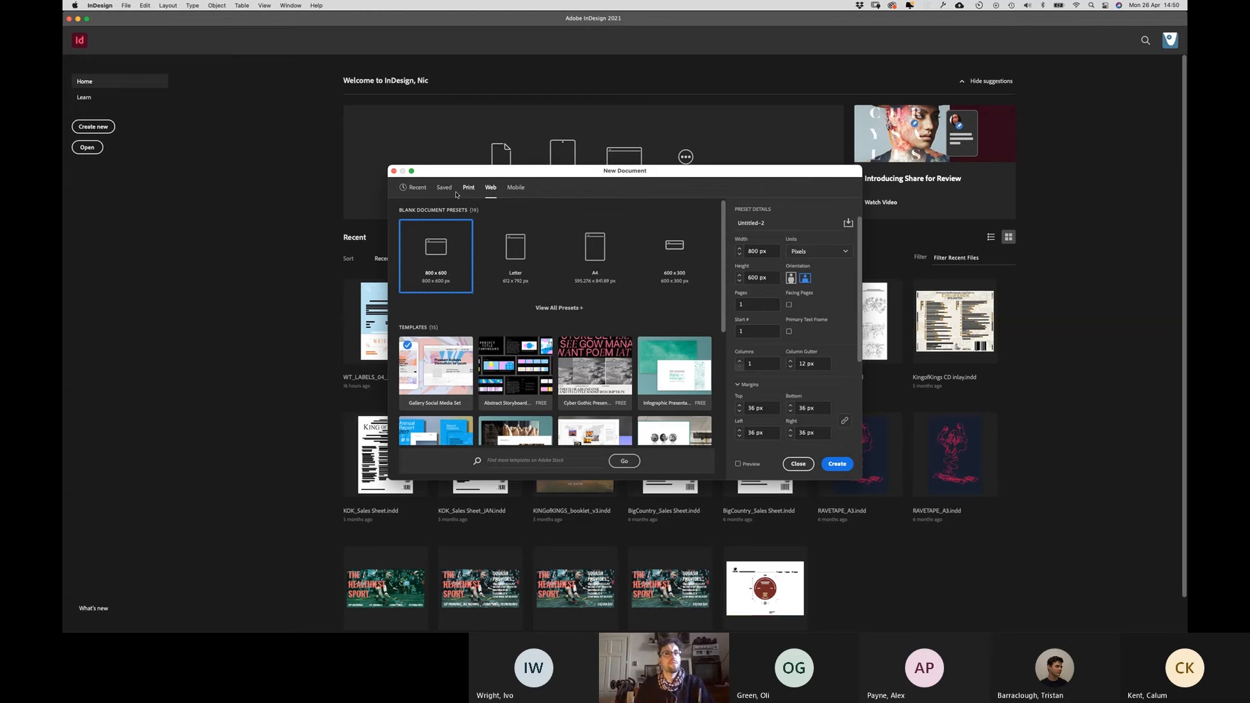
click(583, 250)
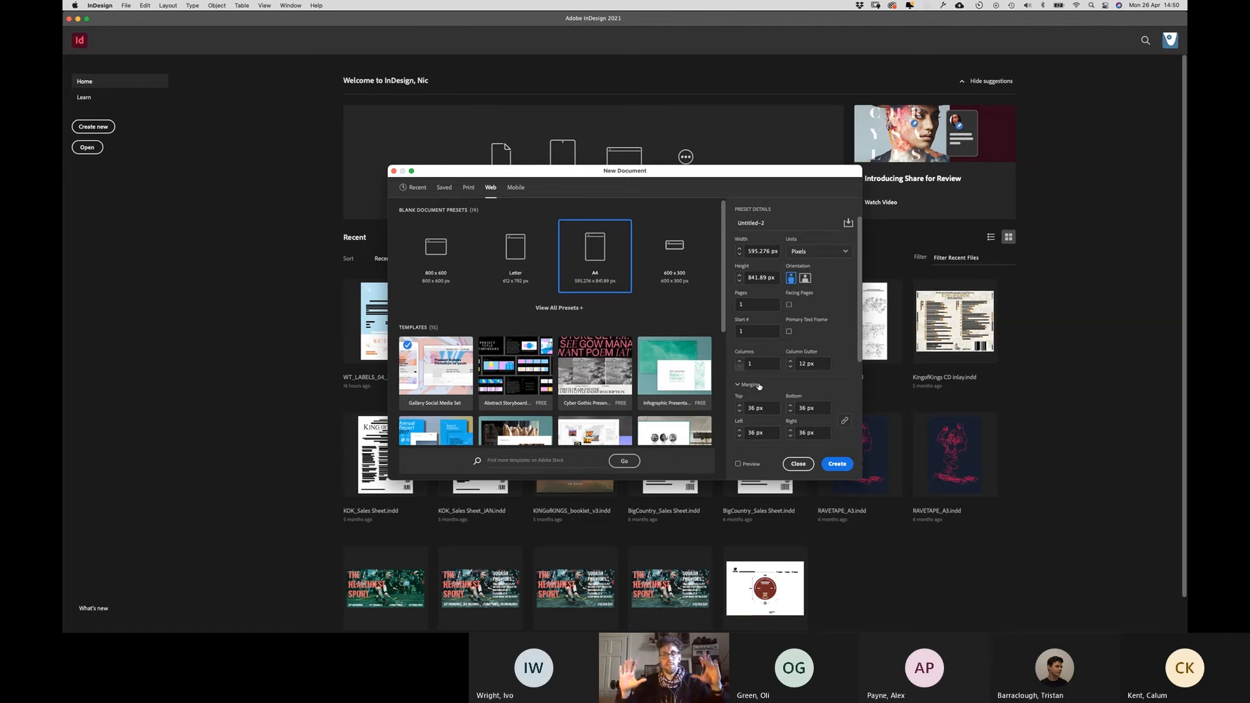
scroll(760, 386, down, 5)
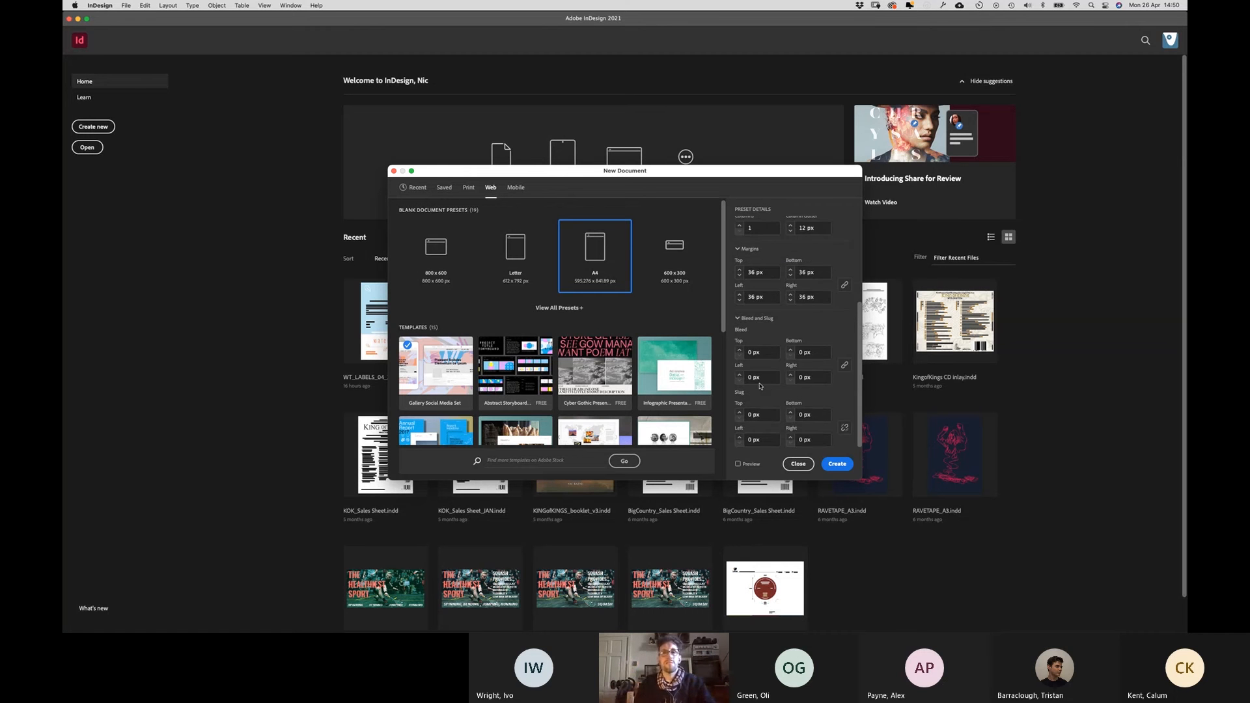
scroll(760, 386, up, 5)
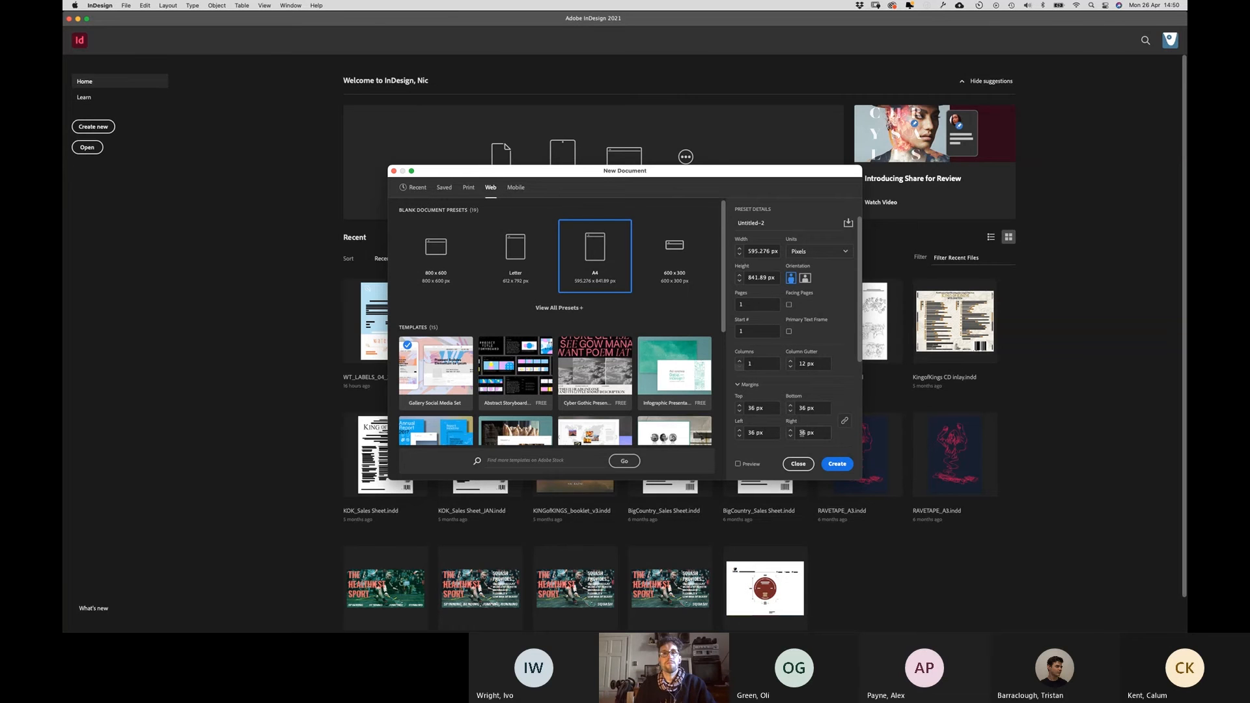
click(834, 465)
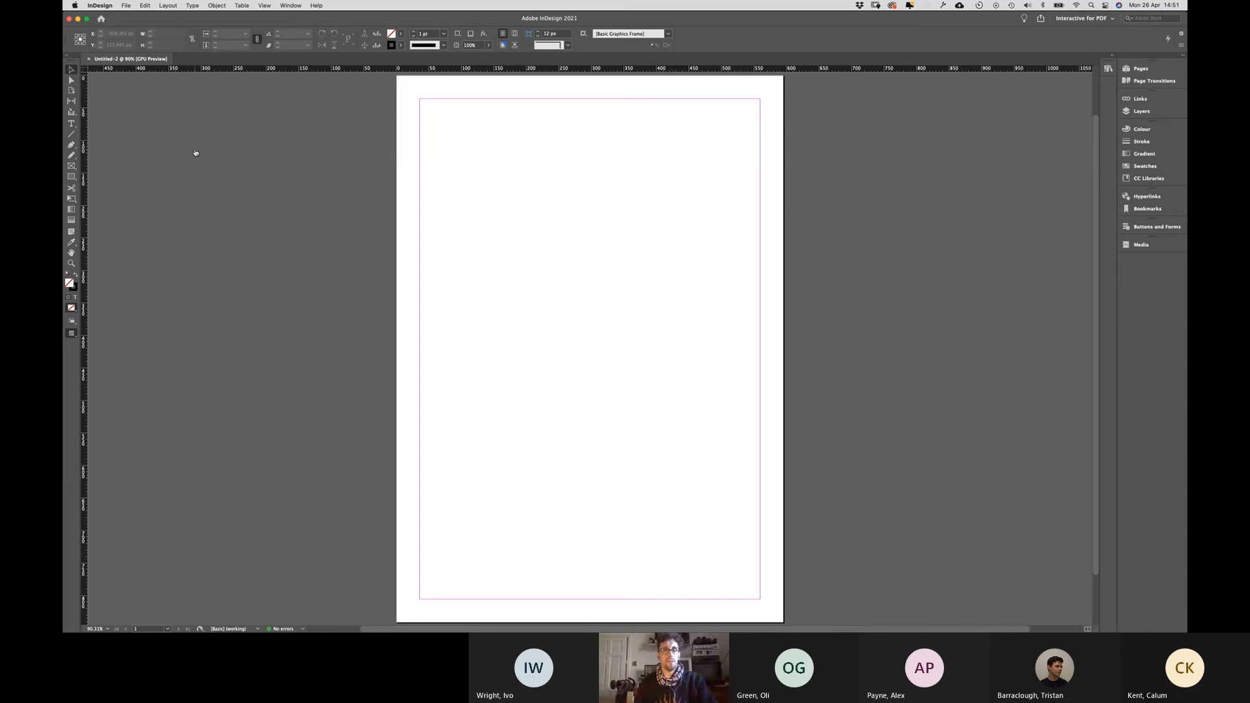
Step: Switch to Finder, preview the DMO logo files in the ZiaTorta project folder, and return to InDesign
key(super+Tab)
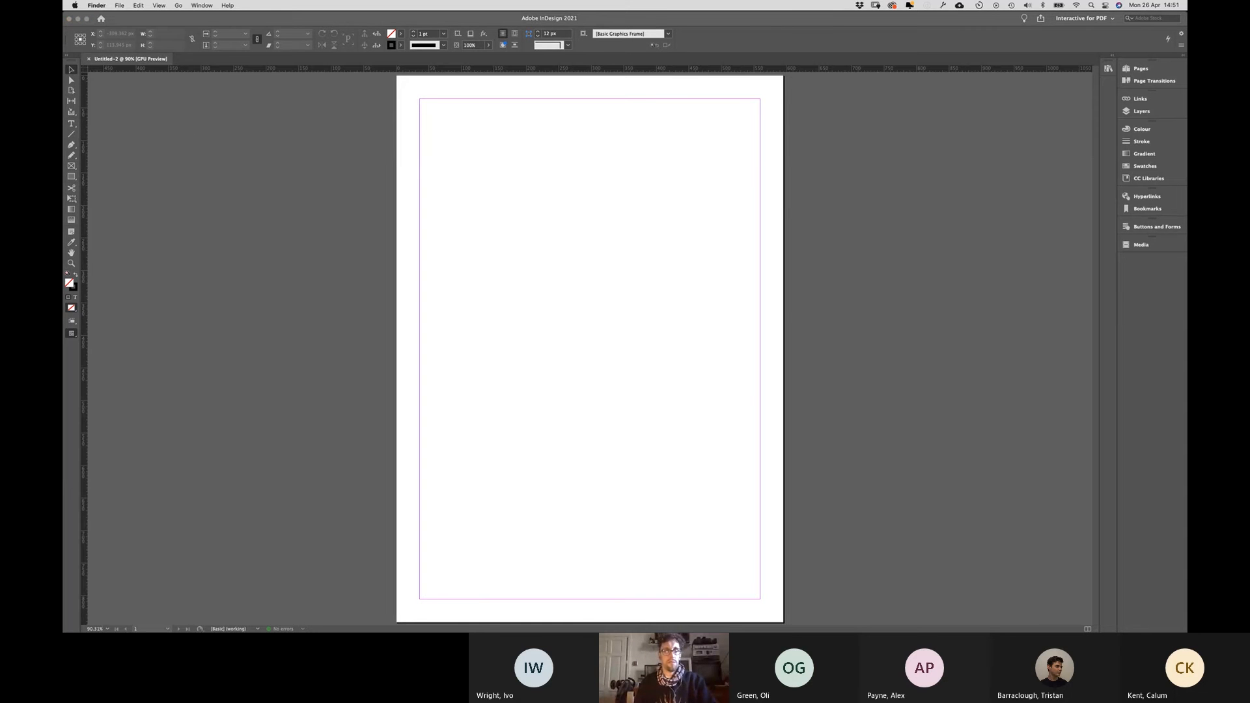
drag(507, 635, 910, 362)
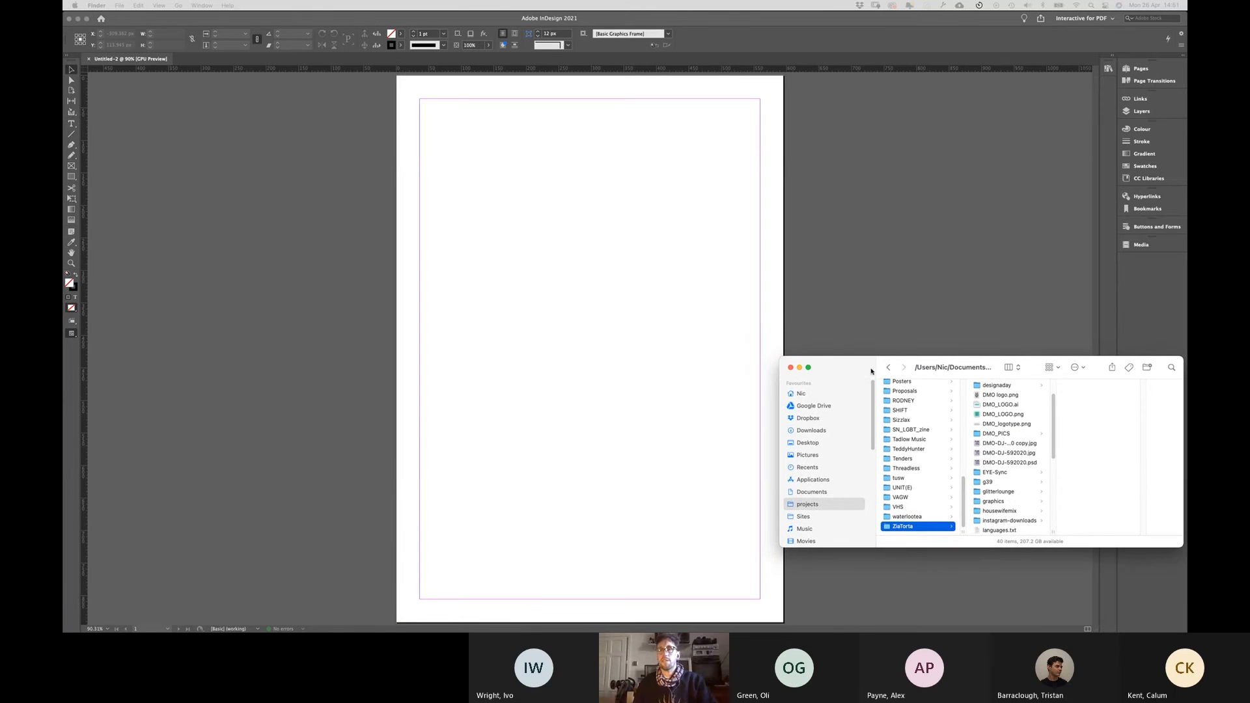
scroll(1017, 469, up, 3)
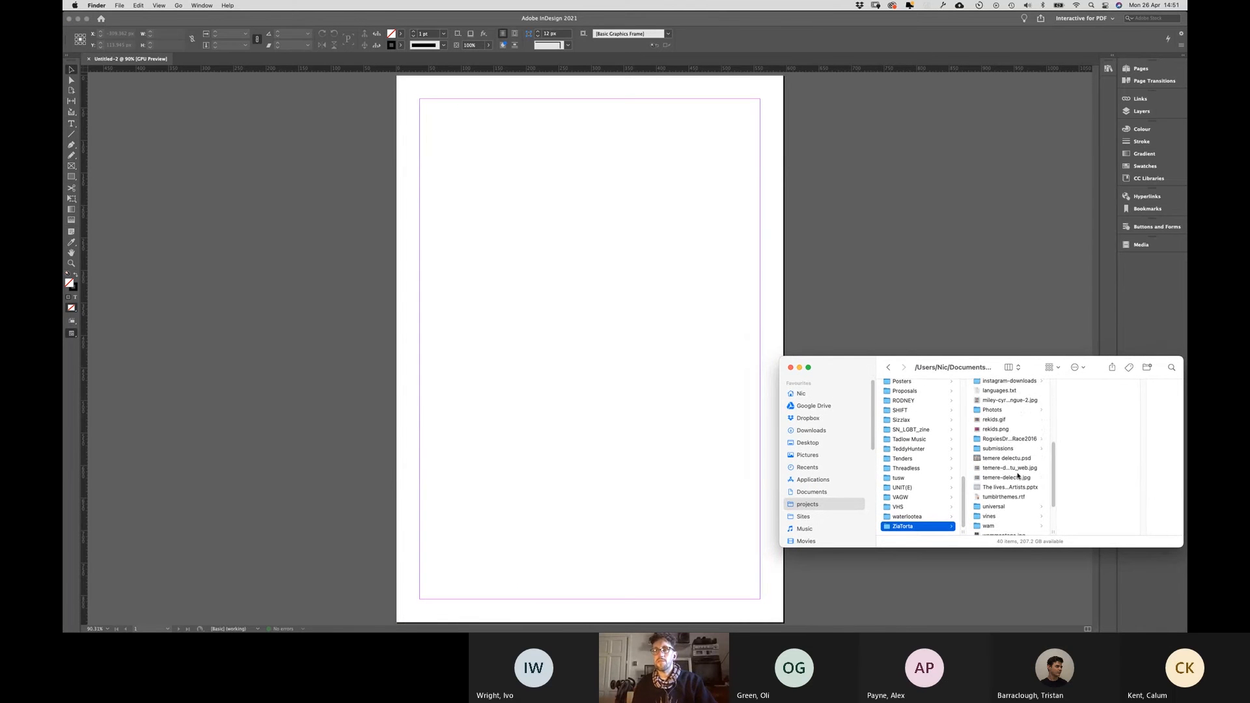
scroll(1003, 430, down, 5)
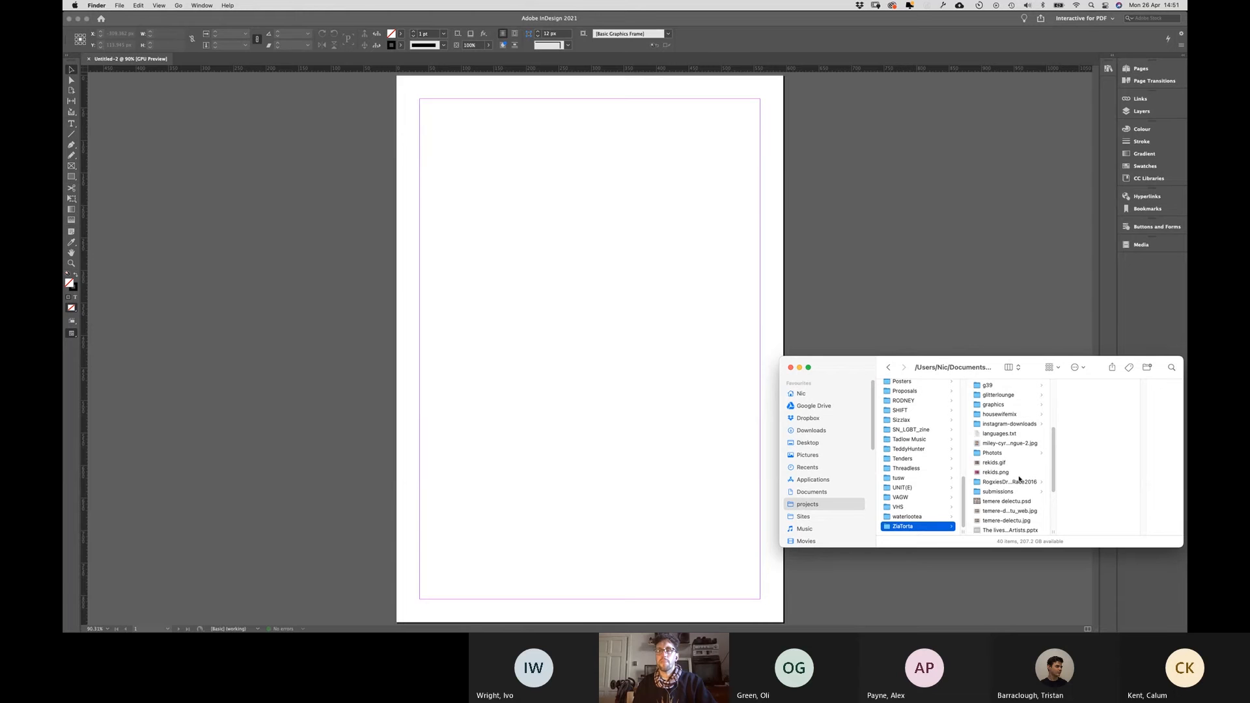
scroll(1020, 479, up, 3)
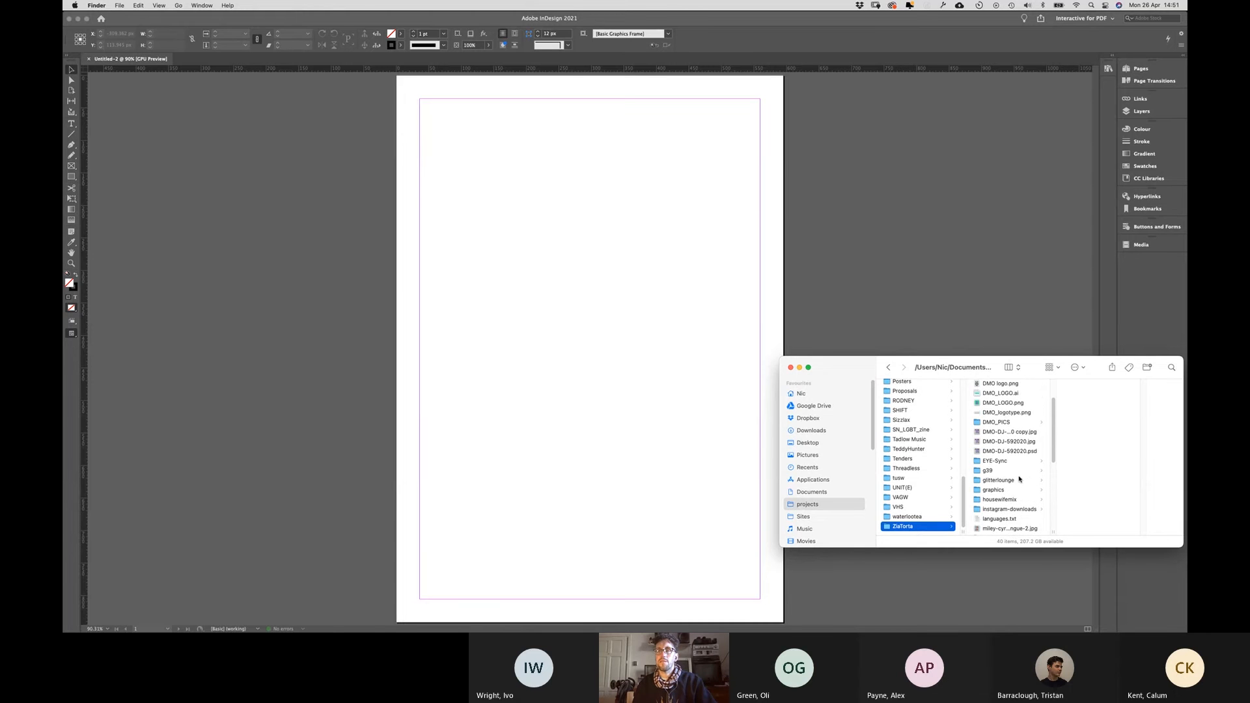
scroll(1016, 455, up, 1)
click(1003, 403)
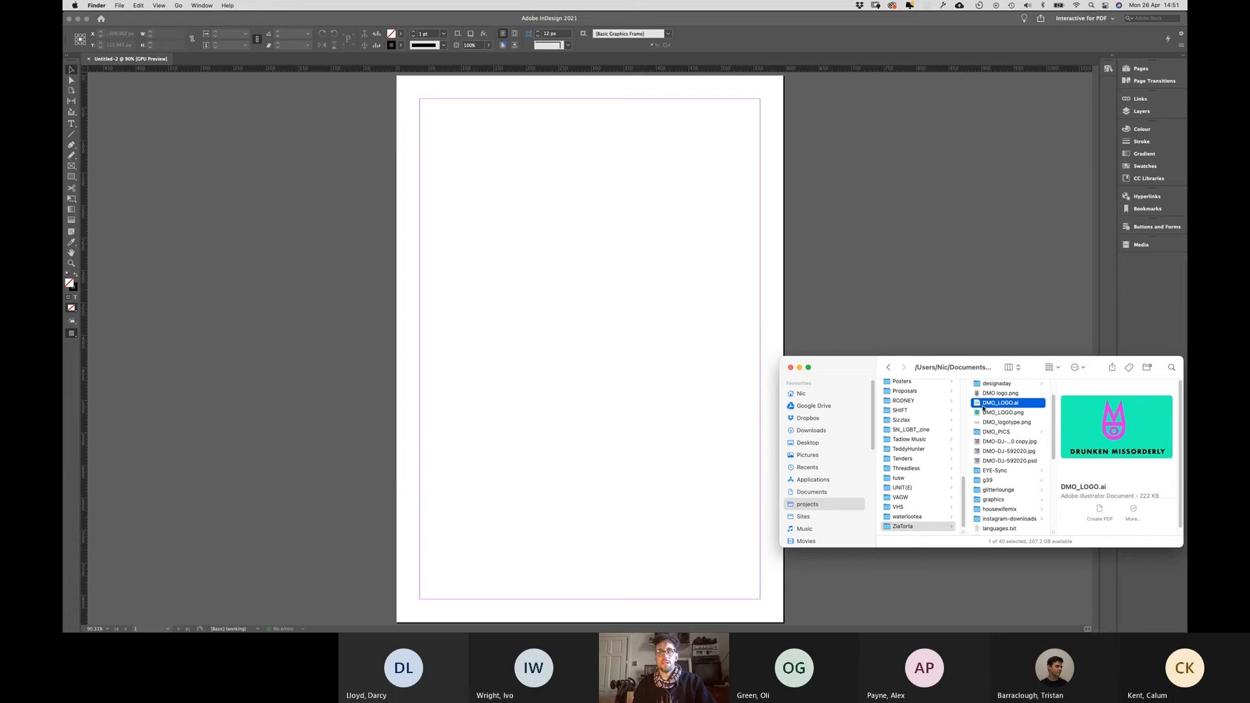
click(985, 413)
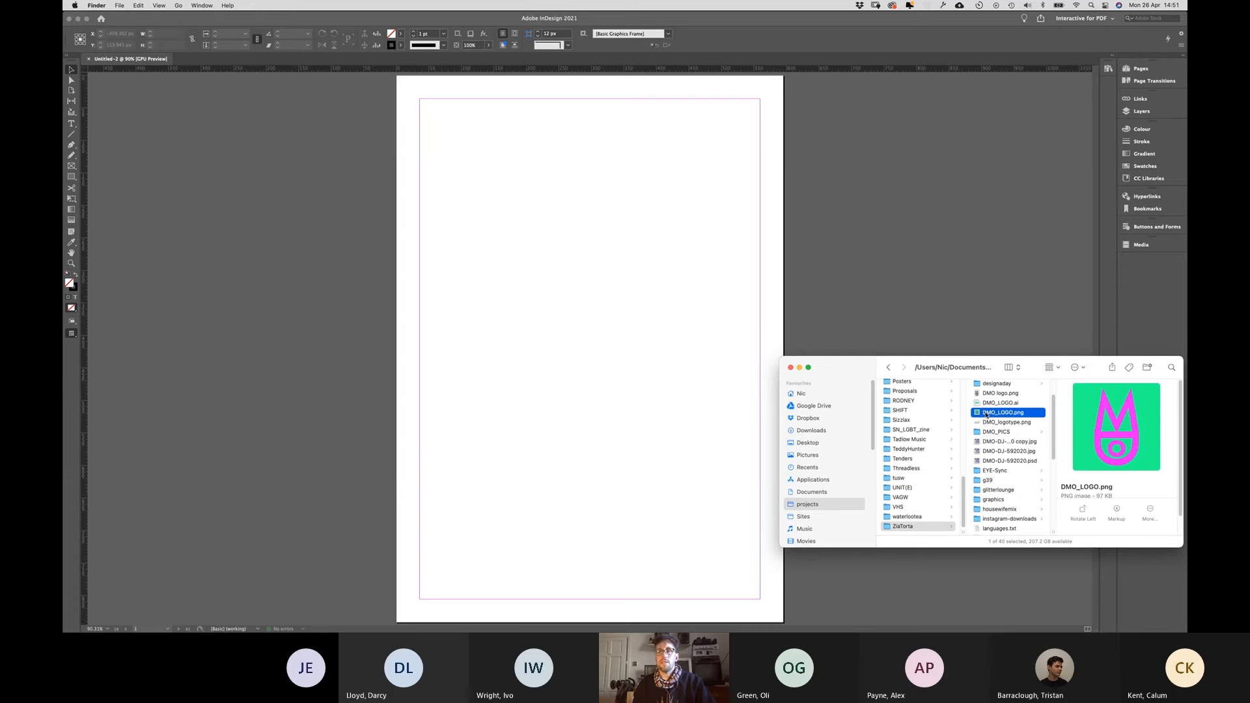
click(986, 394)
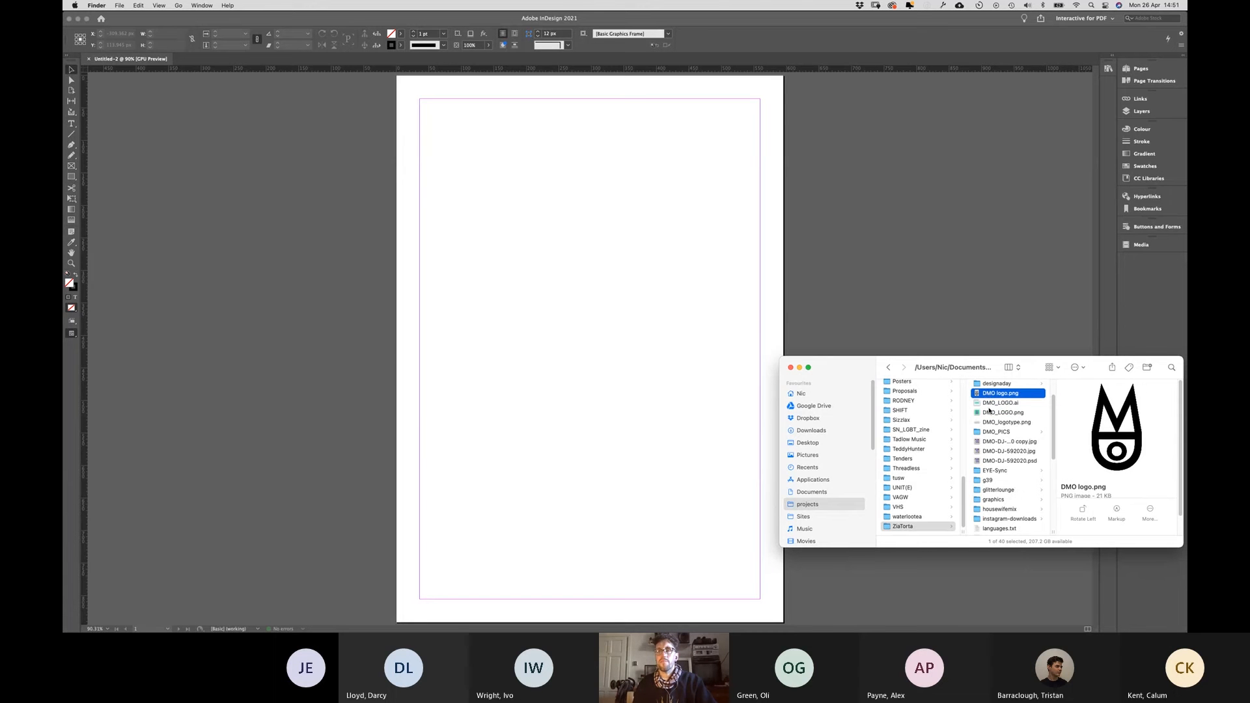
click(991, 414)
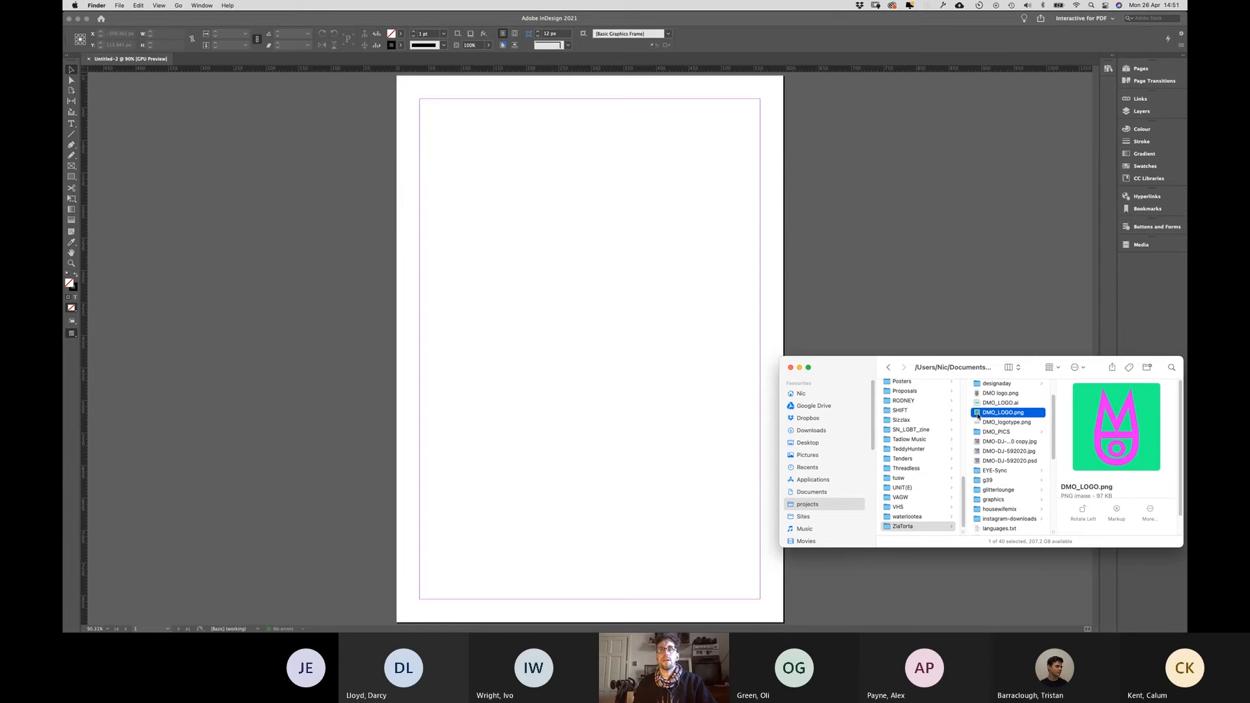
click(874, 315)
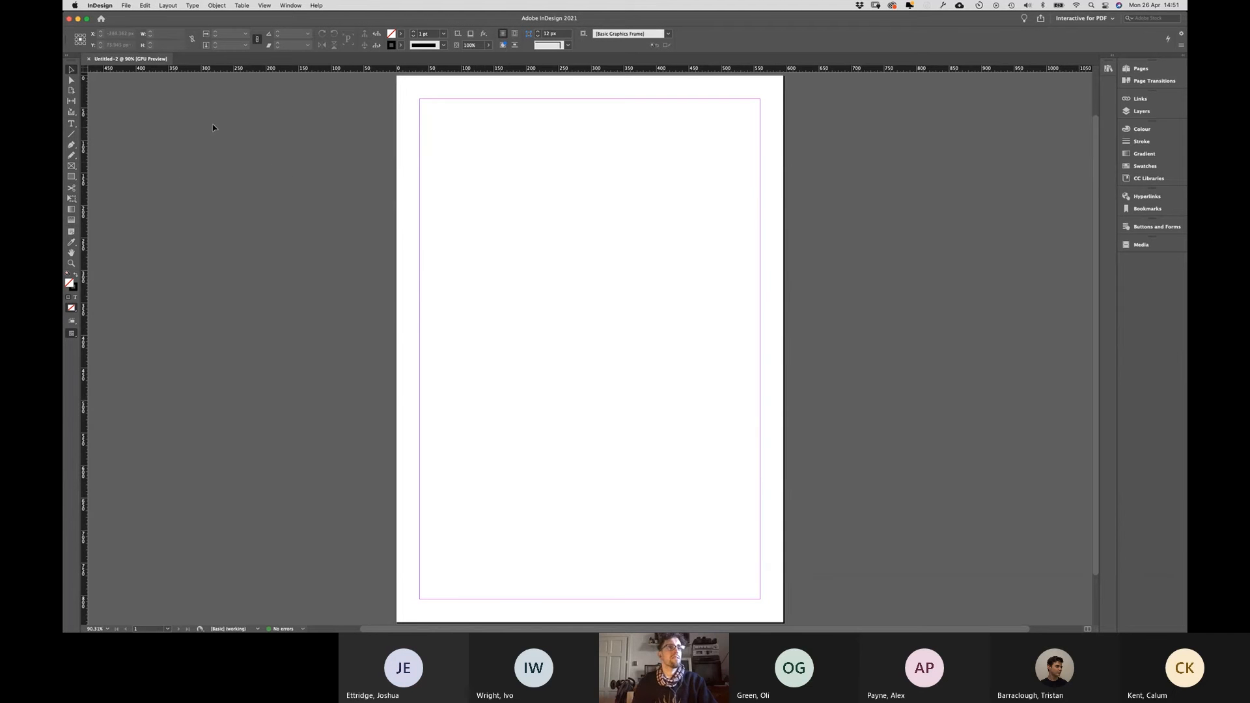
Step: Load DMO_LOGO.png from the ZiaTorta folder within projects for placing on the page
click(125, 6)
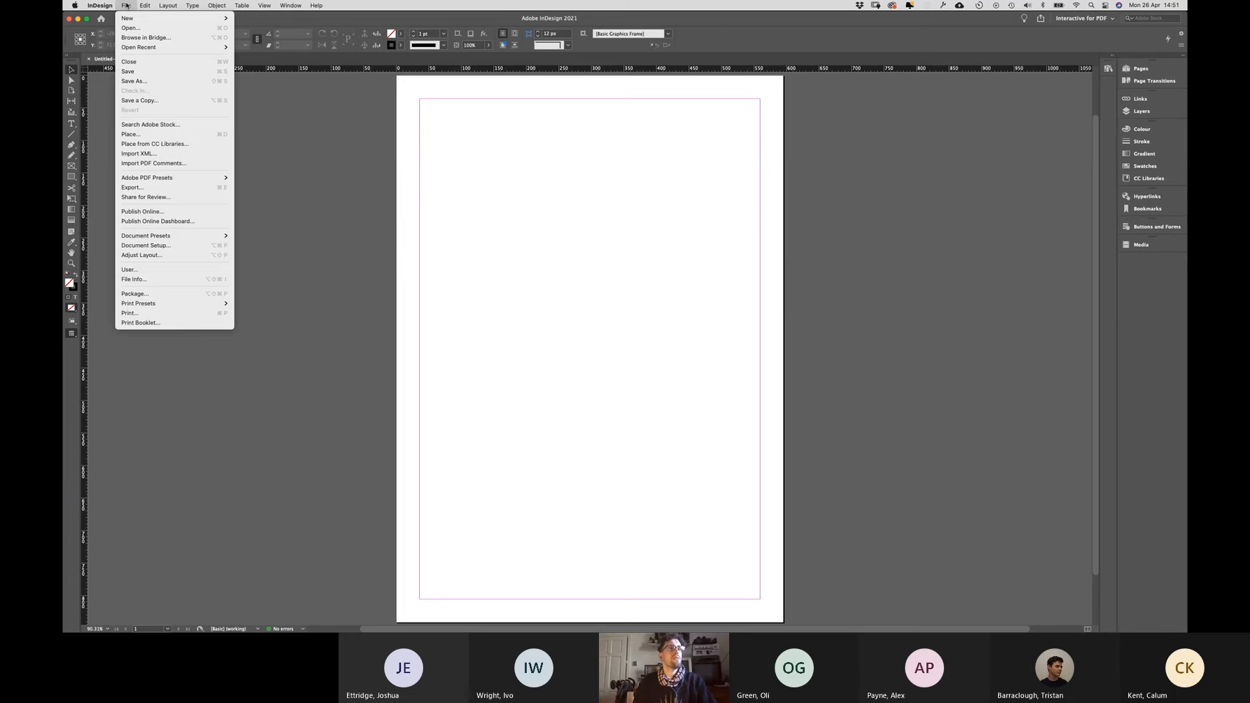
click(131, 133)
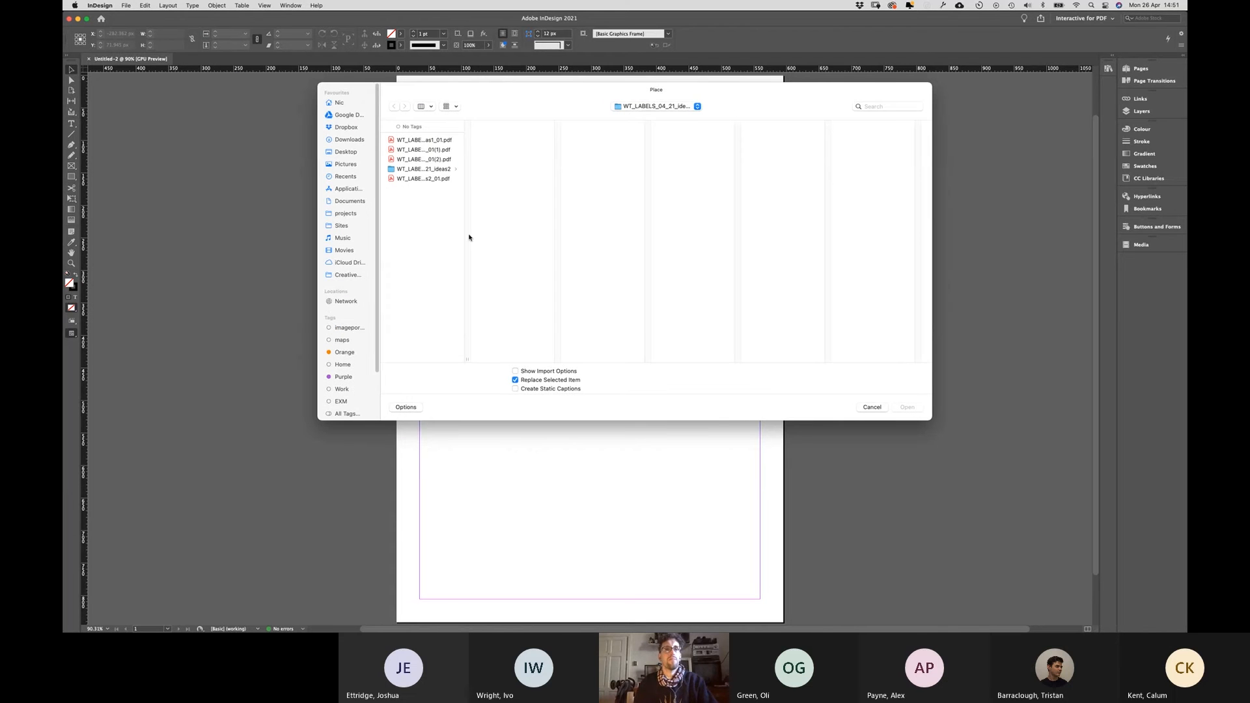
click(345, 214)
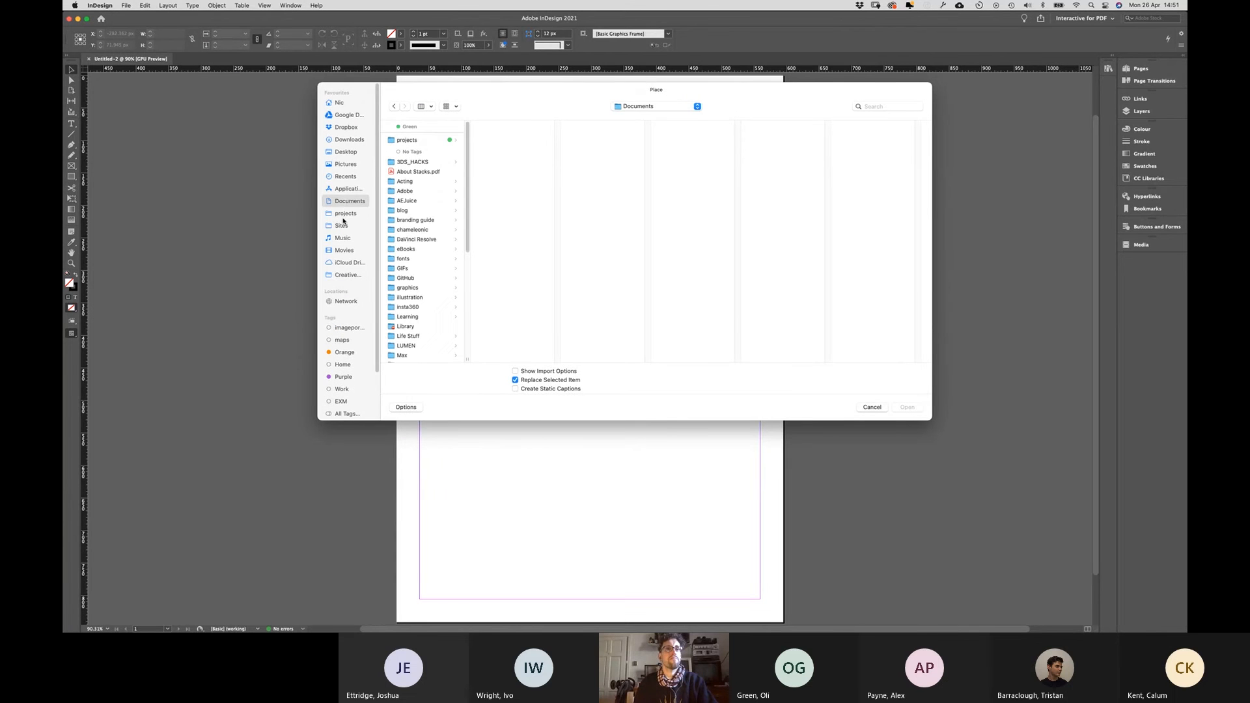
scroll(420, 293, down, 10)
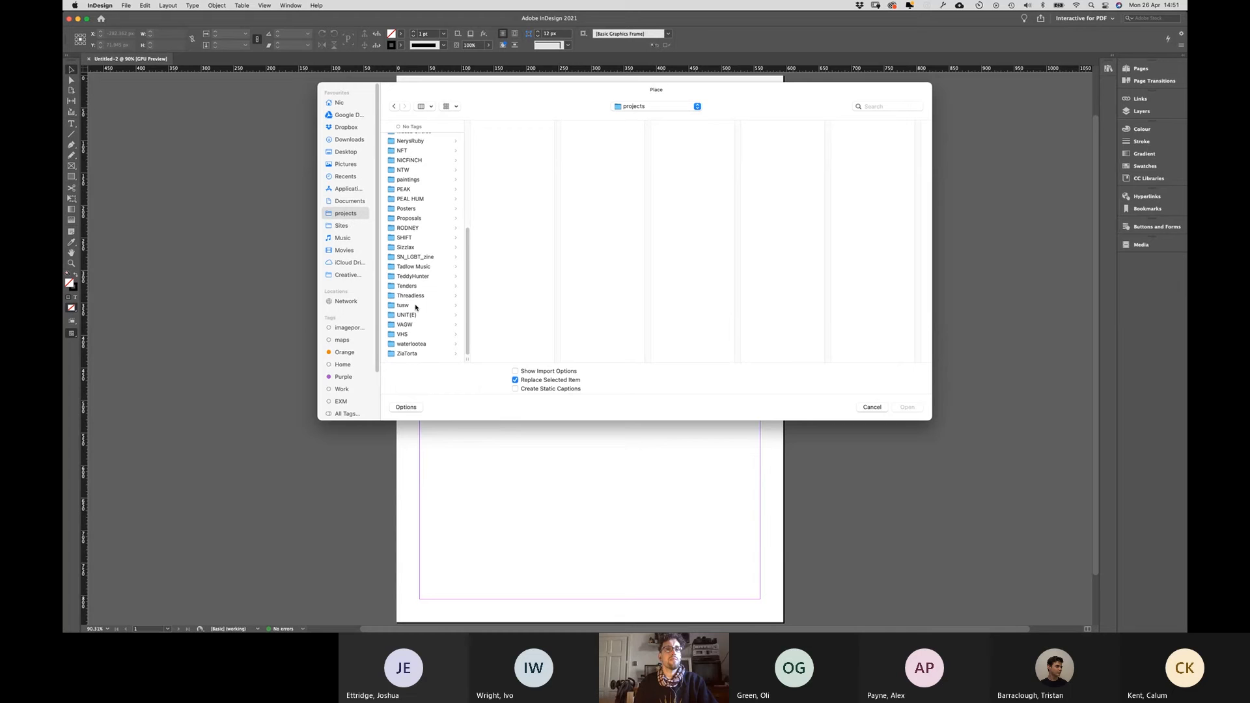
click(409, 355)
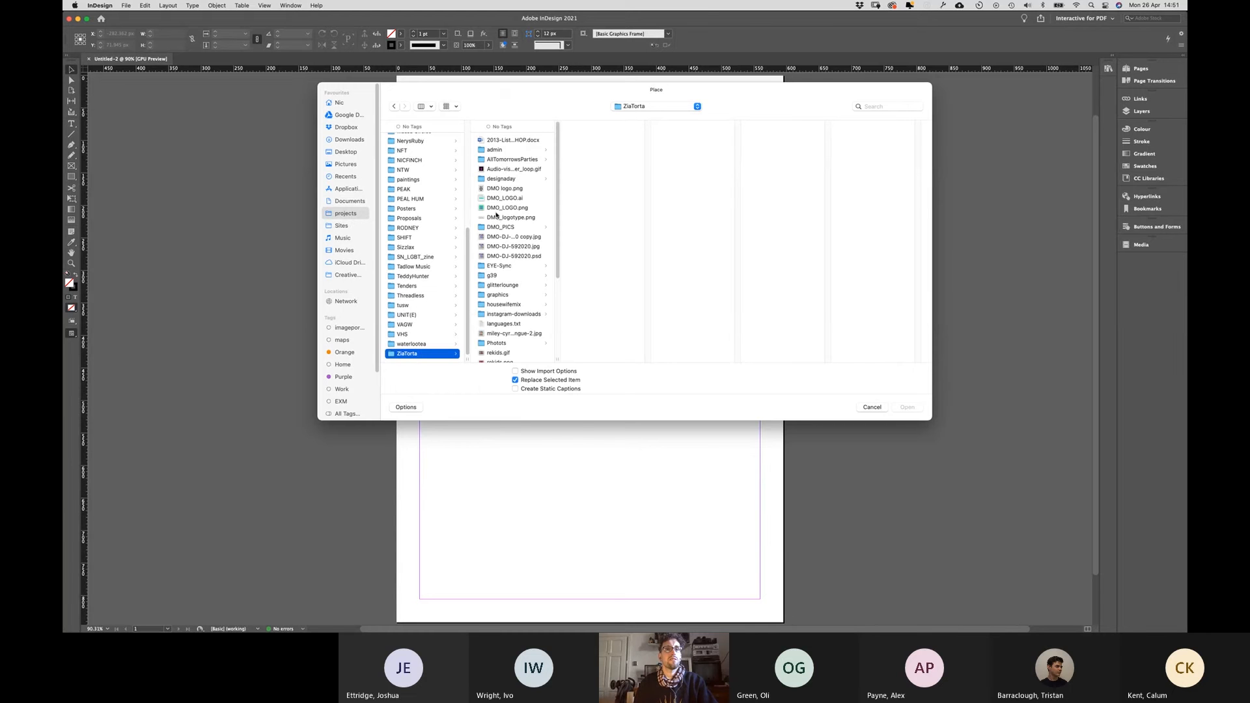
click(502, 209)
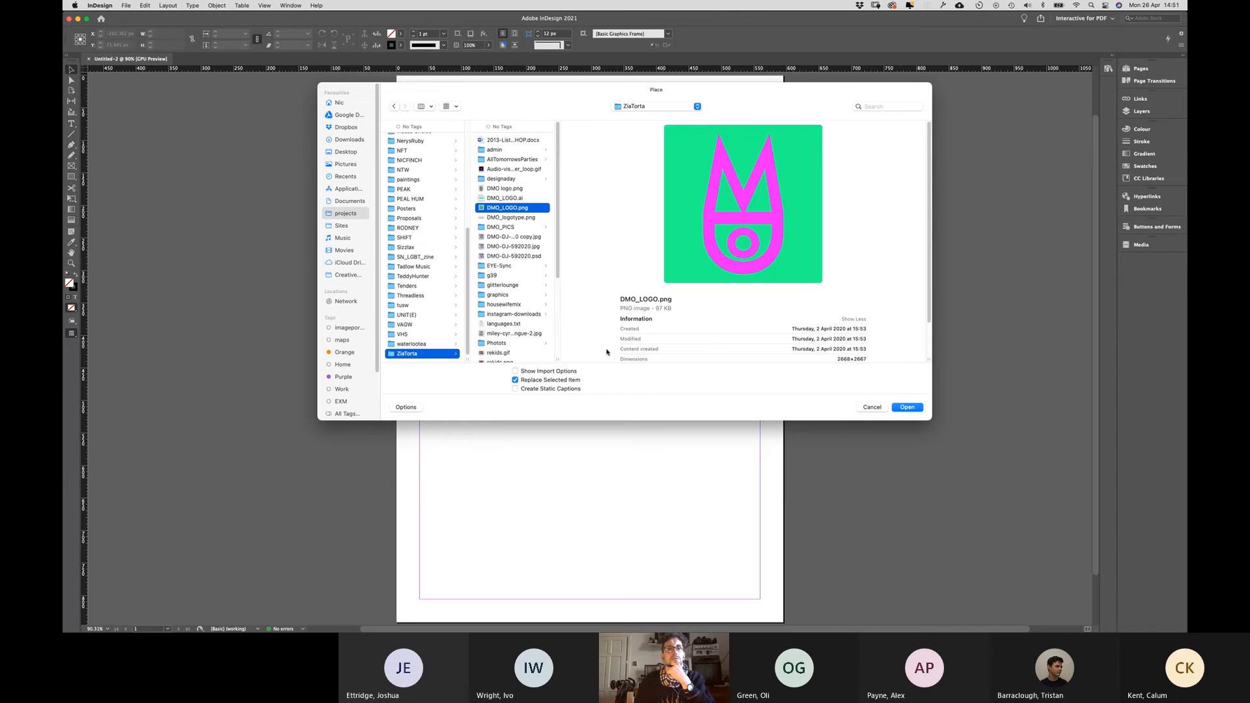
click(906, 408)
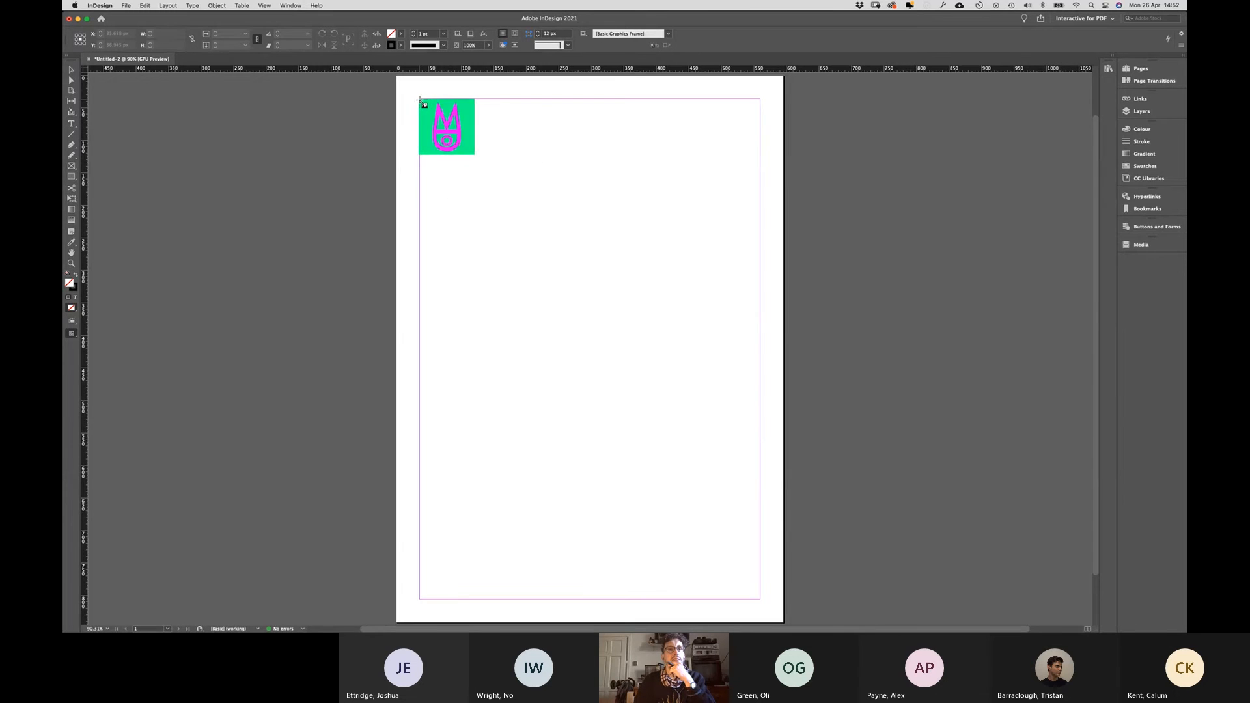
Step: Undo the full-size logo placement and place it at about 100 x 100 px in the page's upper-left margin corner
click(421, 102)
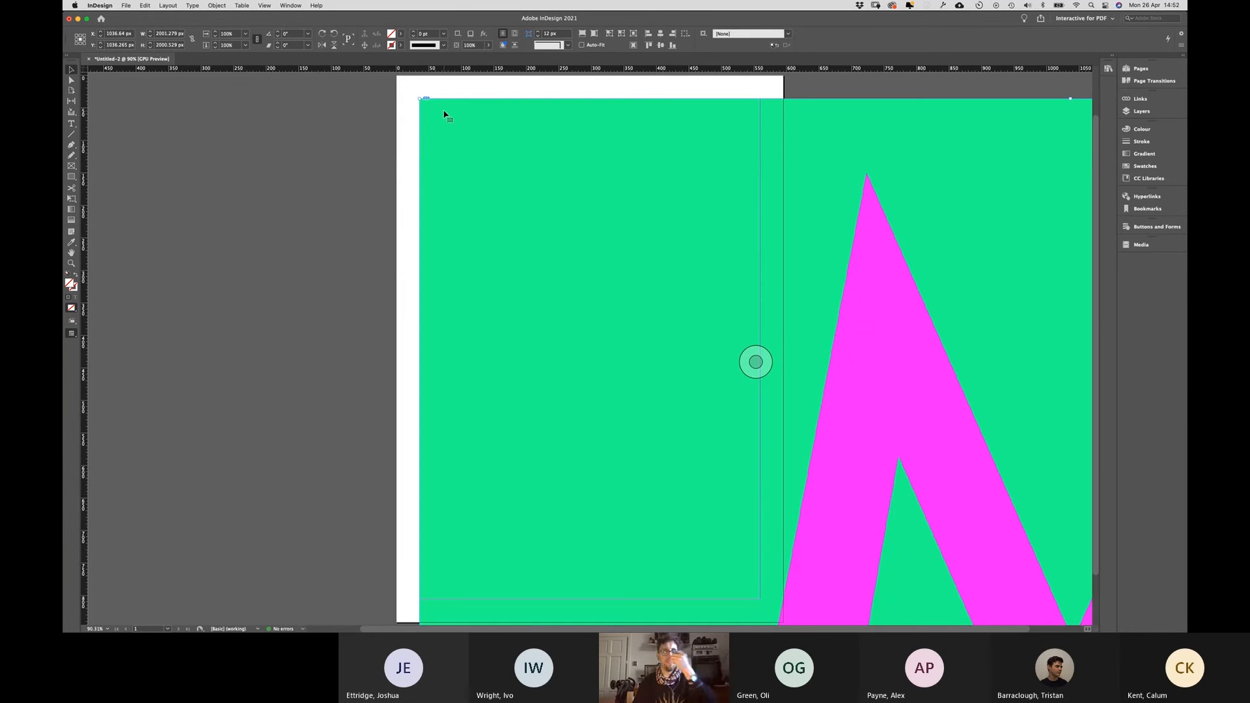
key(cmd+z)
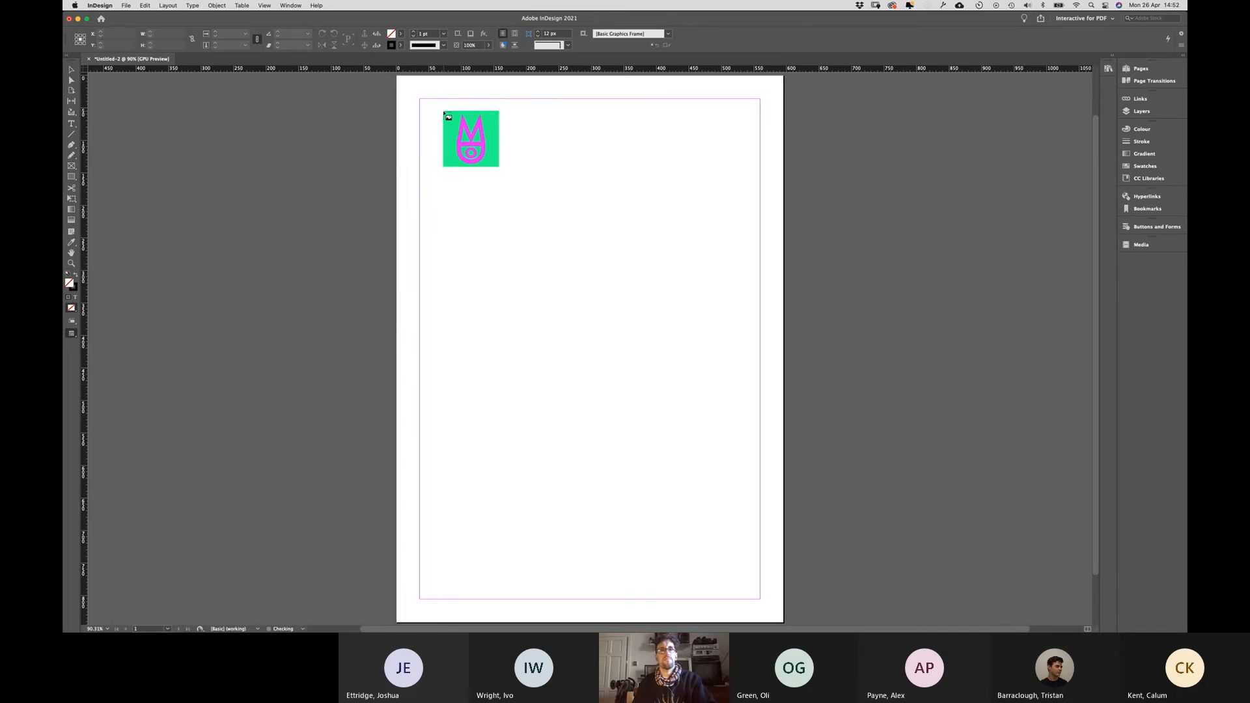
drag(421, 100, 467, 166)
click(469, 188)
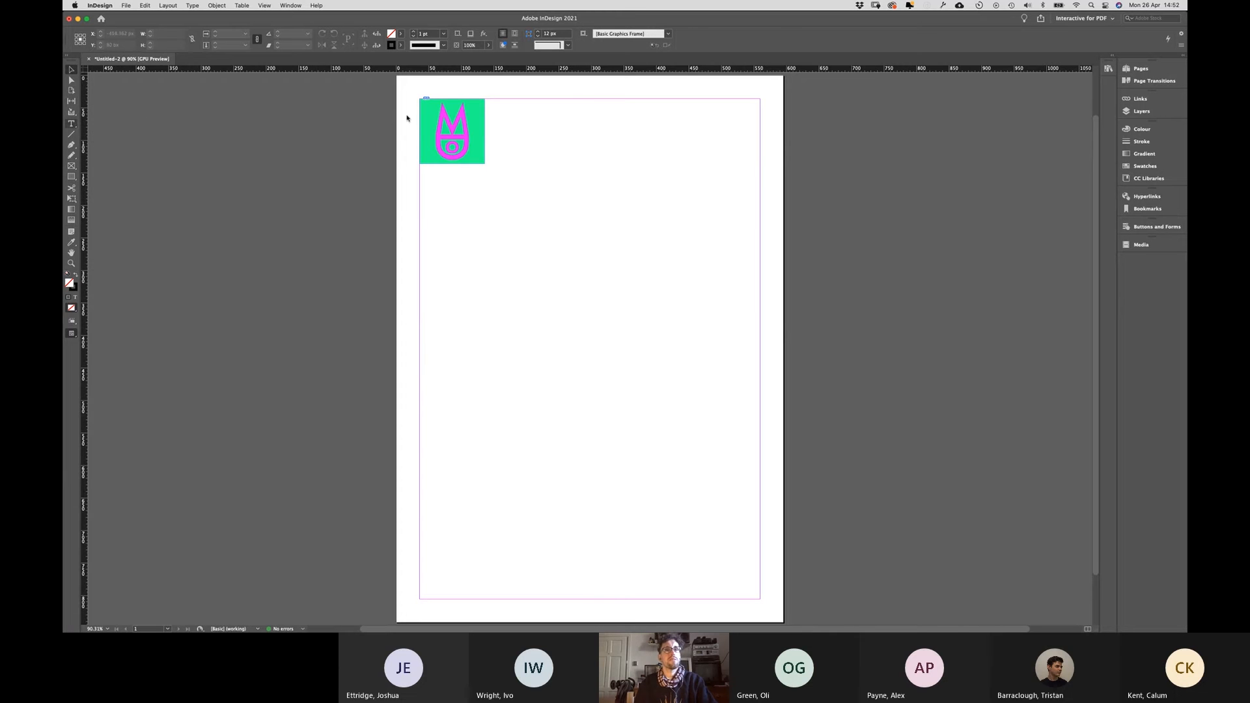
Step: Try moving the logo off the margin corner and enlarging only its frame to about 147 x 161 px, and undo both changes
key(t)
click(72, 70)
mouse_move(435, 132)
mouse_down()
mouse_move(526, 194)
mouse_move(543, 191)
mouse_move(531, 171)
mouse_move(440, 138)
mouse_up()
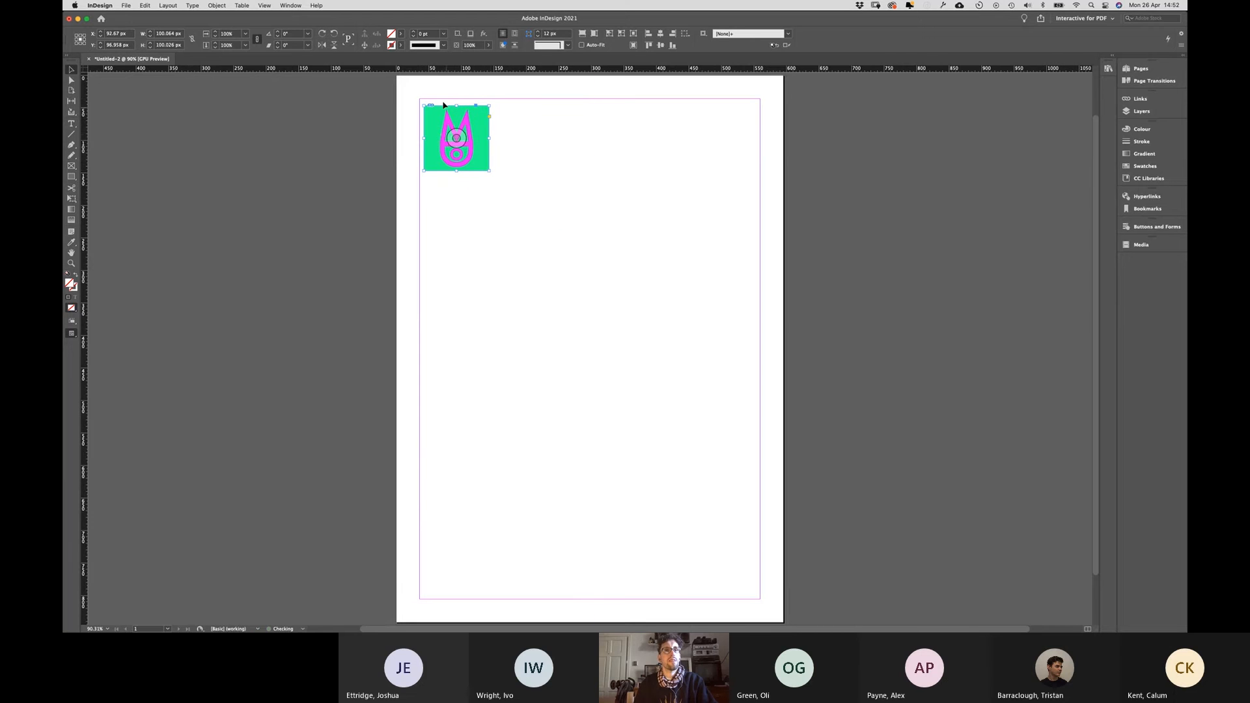
click(485, 185)
drag(448, 170, 515, 203)
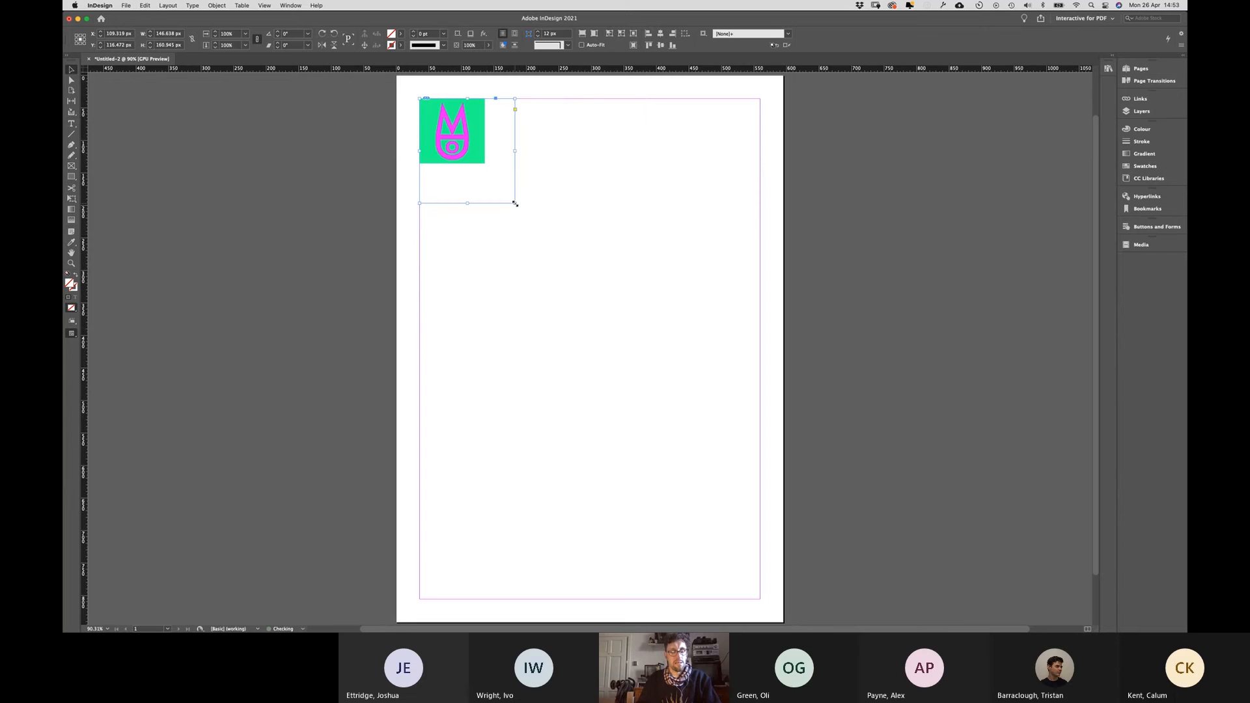
key(super+z)
key(super+z)
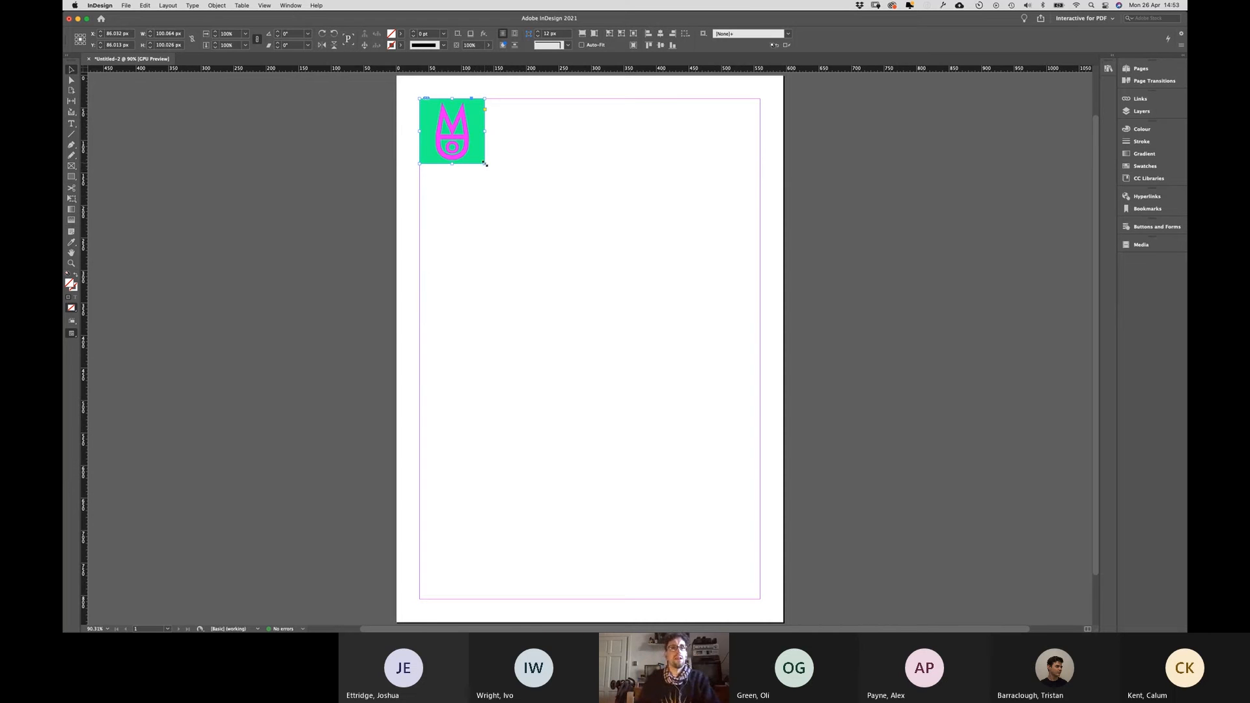
Step: Enlarge the logo's frame to about 102 x 103 px and scale the image inside to about 103 x 103 px to fill it
mouse_move(484, 163)
mouse_down()
mouse_move(454, 127)
mouse_move(477, 154)
mouse_move(458, 164)
mouse_move(487, 167)
mouse_up()
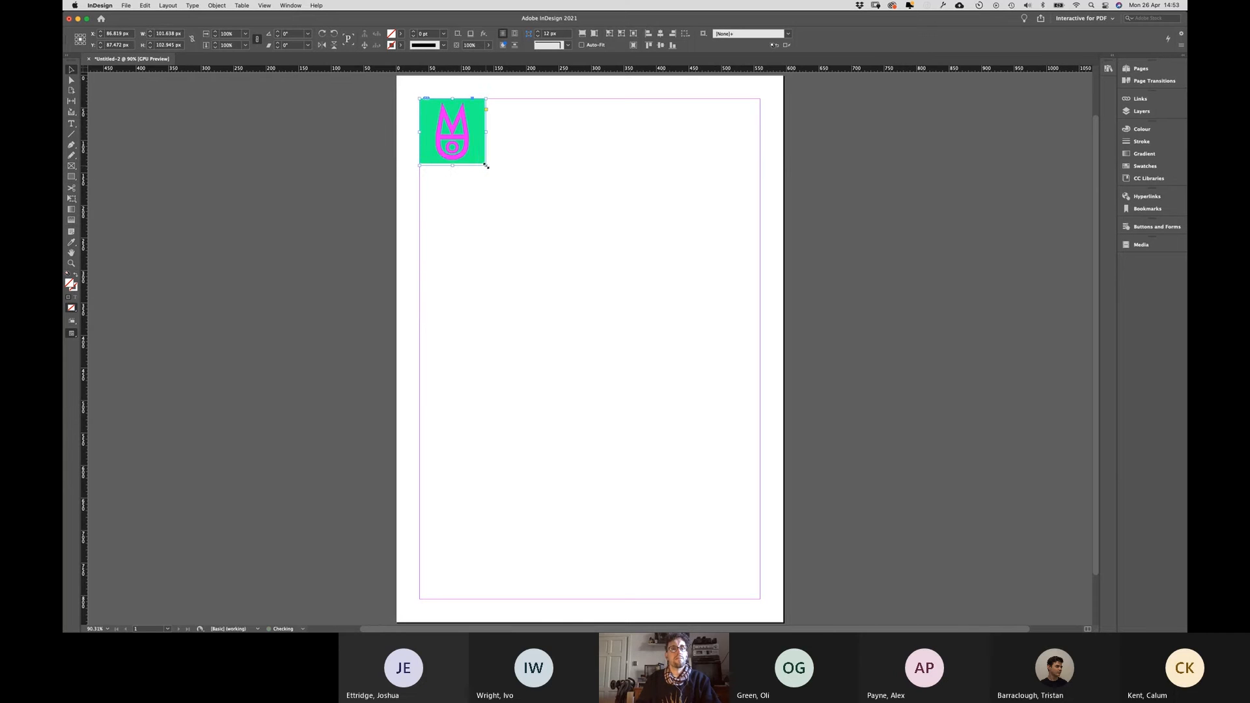
double_click(468, 150)
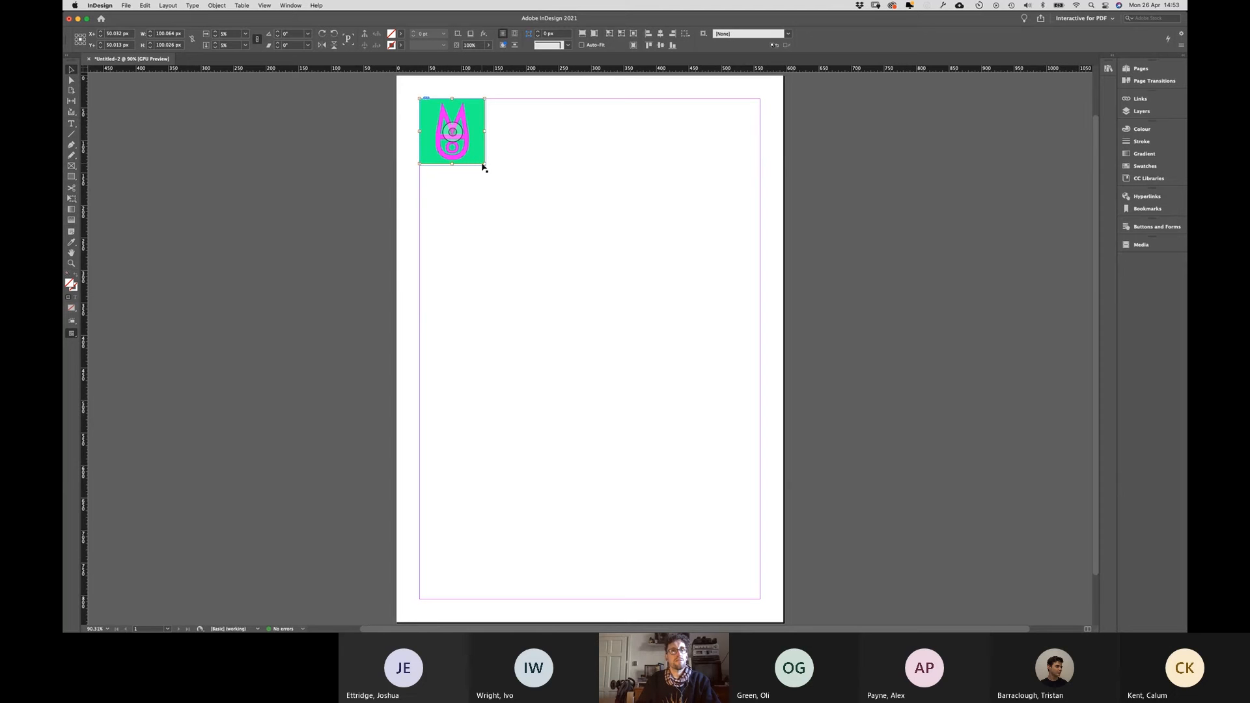
drag(486, 164, 455, 164)
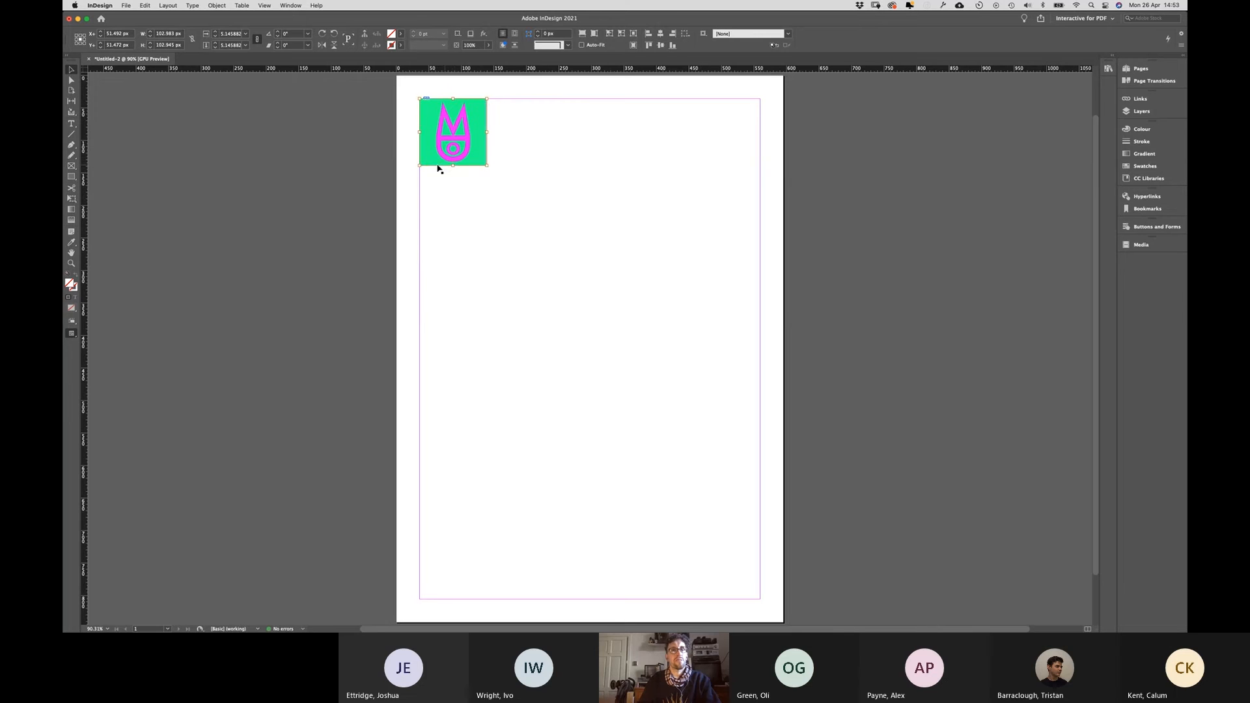
click(482, 173)
click(480, 159)
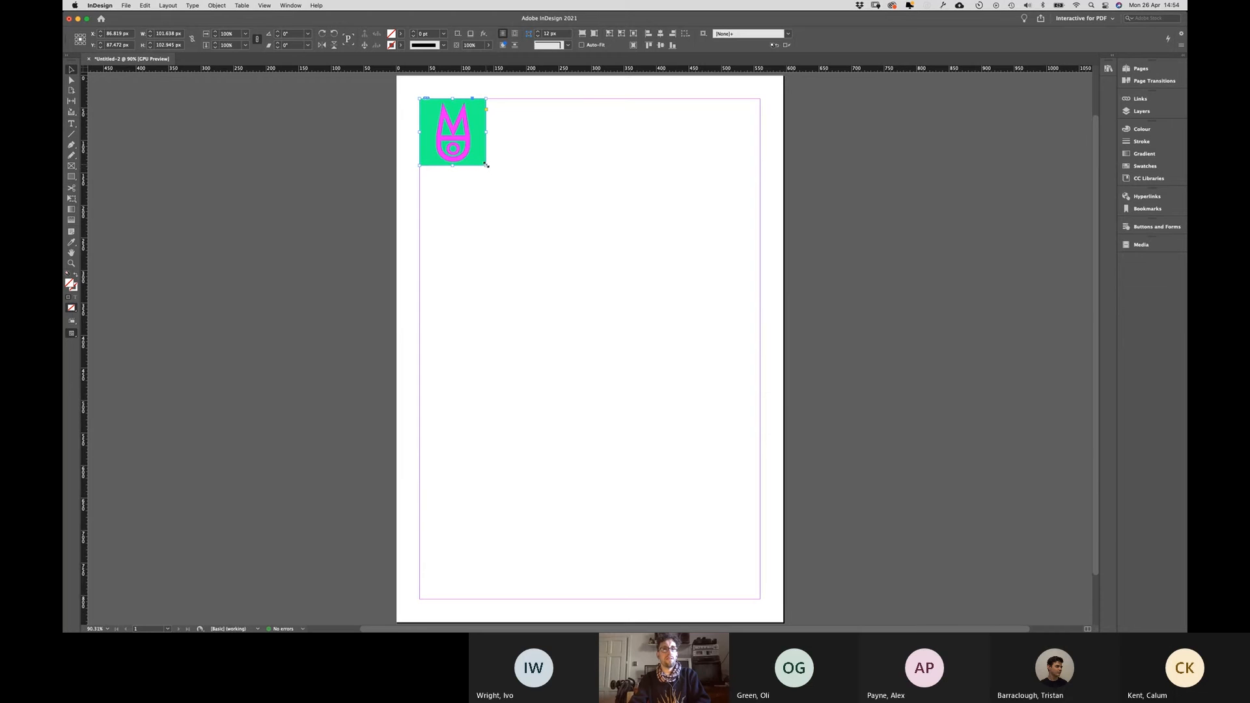
Step: Try scaling the logo and its frame together to about 248 x 251 px and about 241 x 269 px, and undo both enlargements
drag(486, 165, 534, 268)
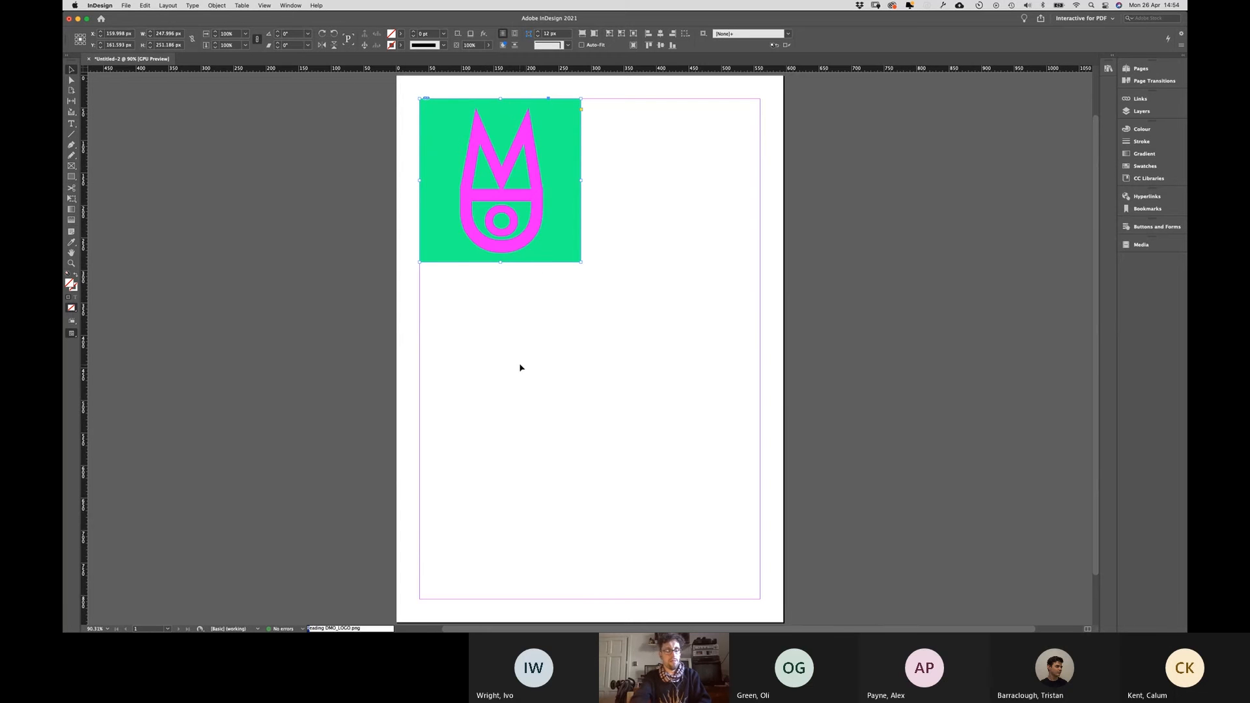
key(super+z)
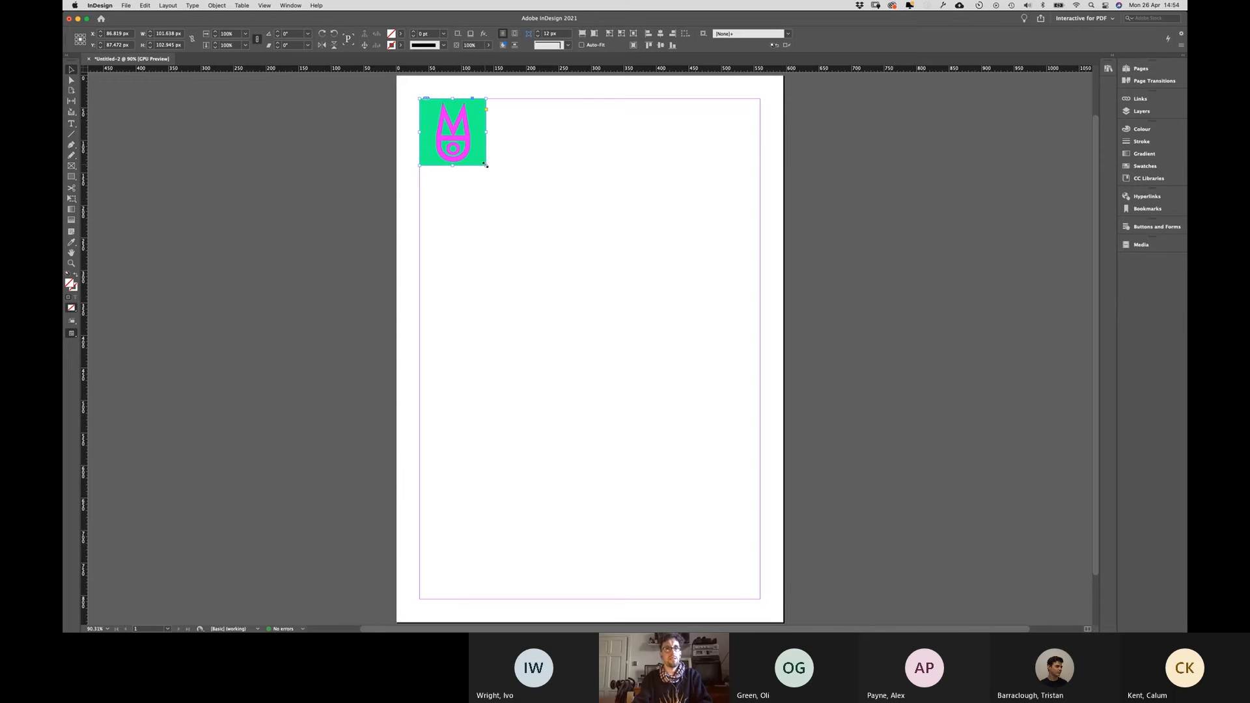
drag(486, 167, 577, 274)
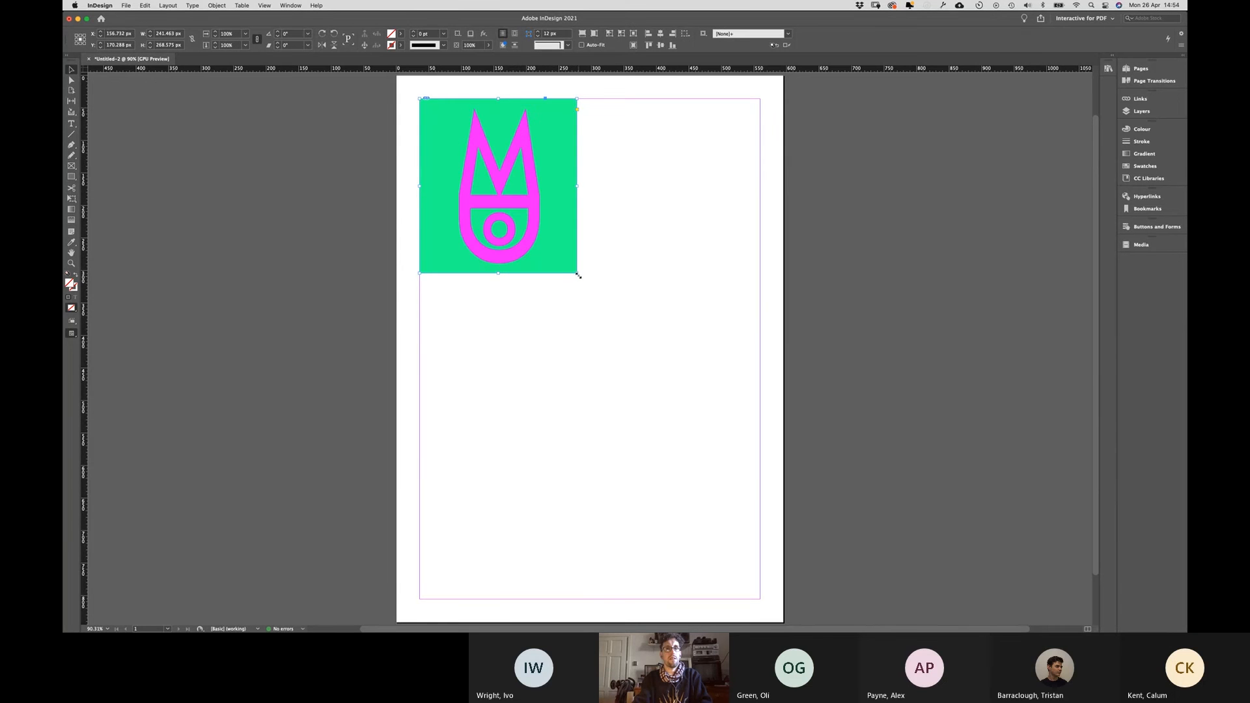
key(super+z)
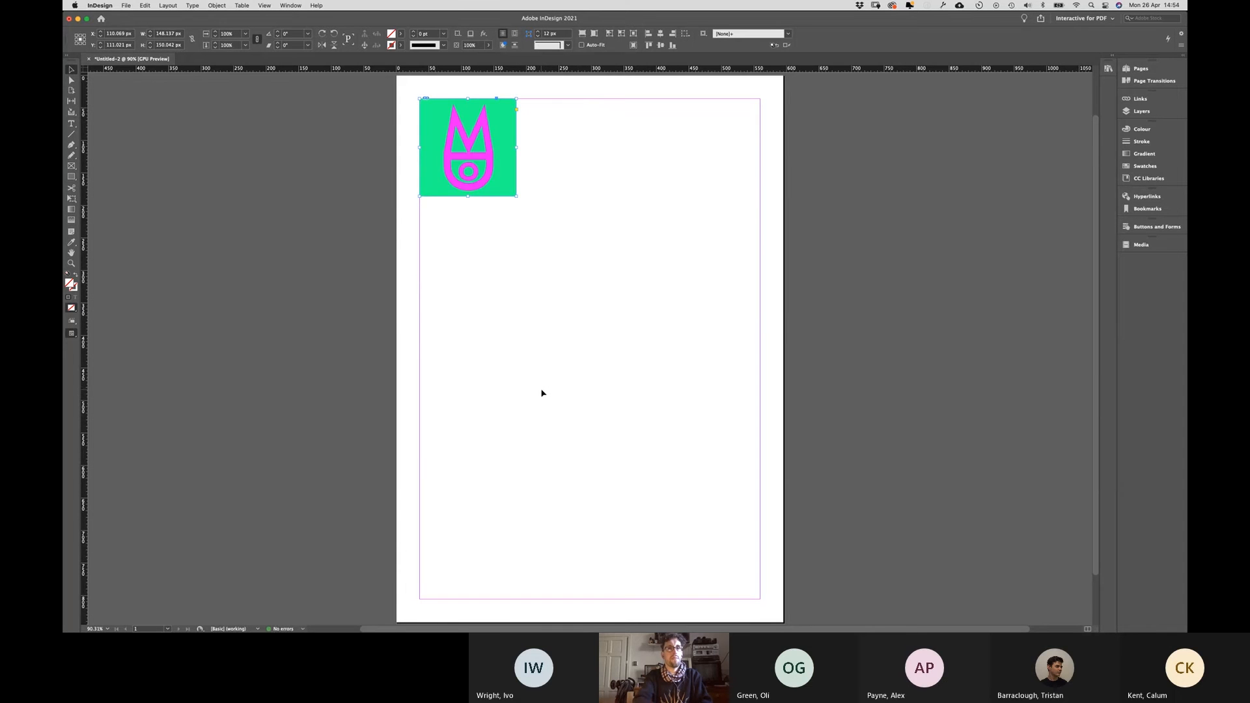
key(super+z)
click(469, 241)
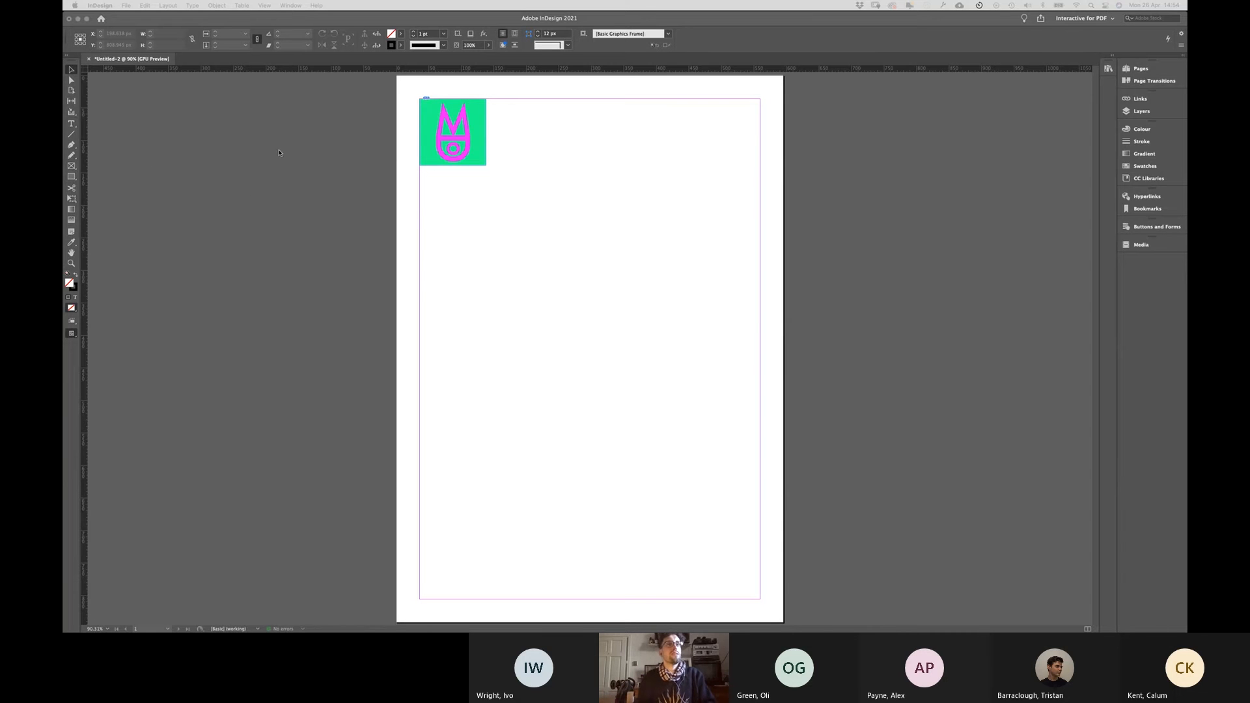
click(459, 155)
click(438, 145)
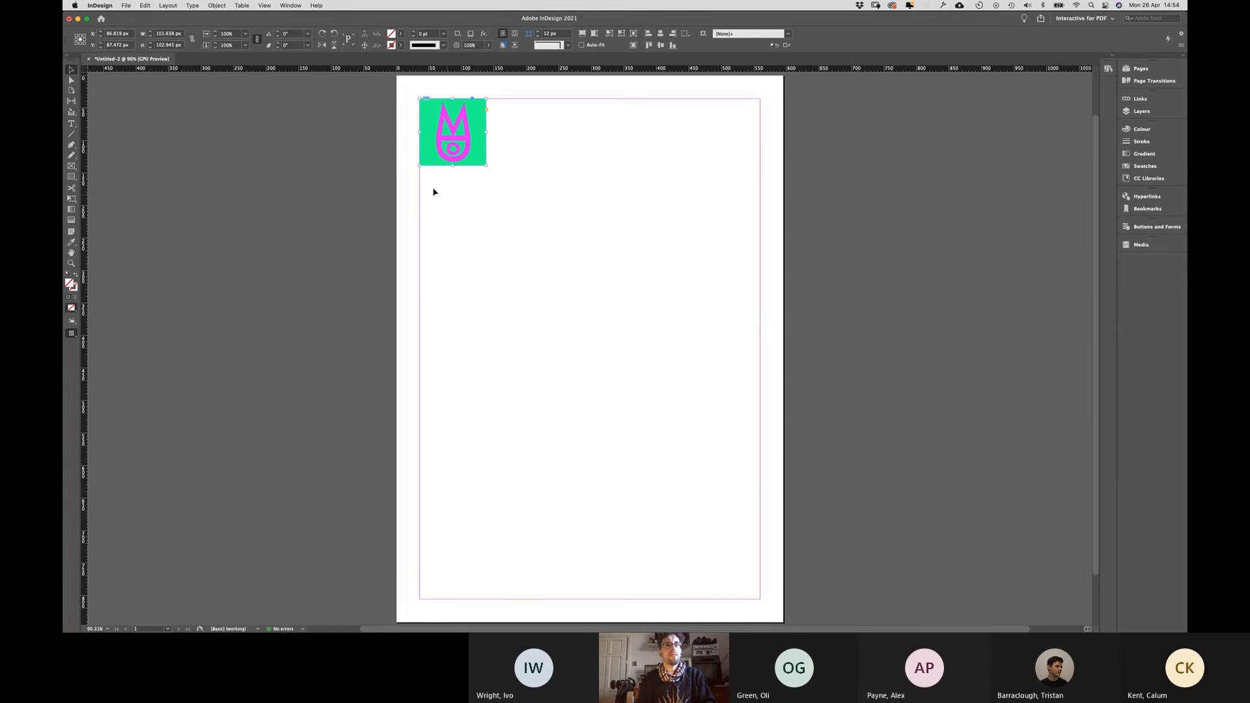
click(358, 156)
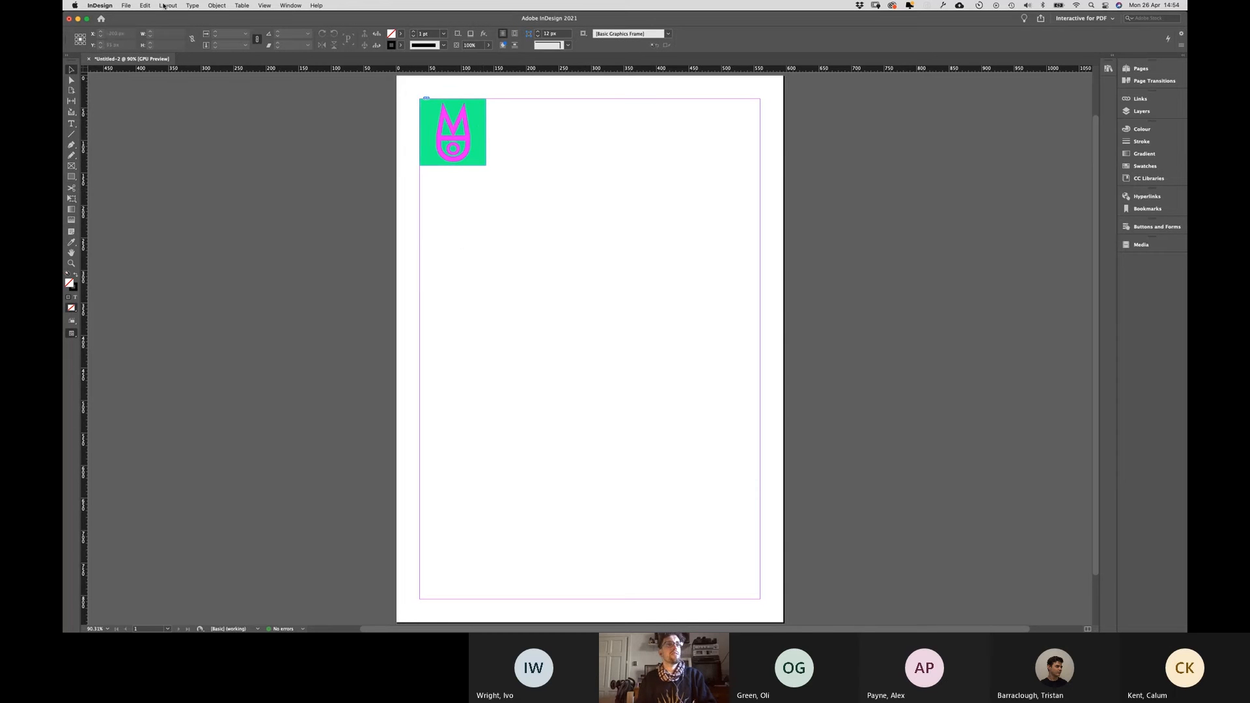
click(126, 6)
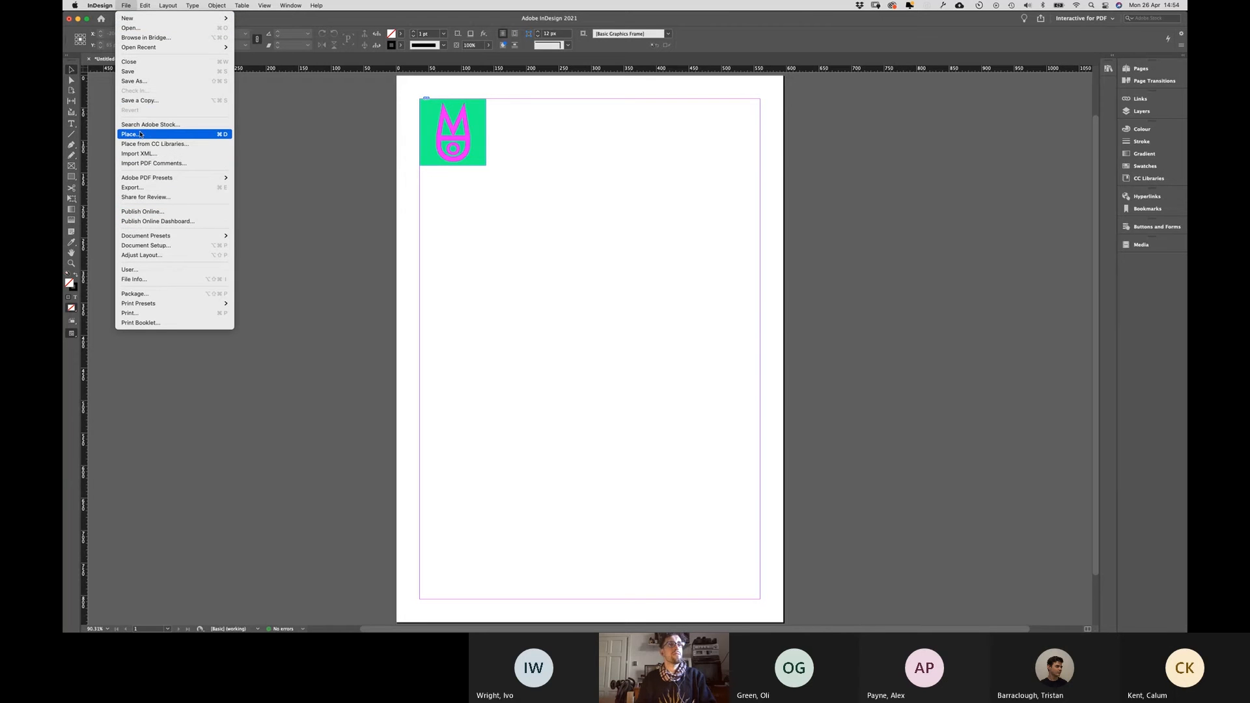
click(324, 198)
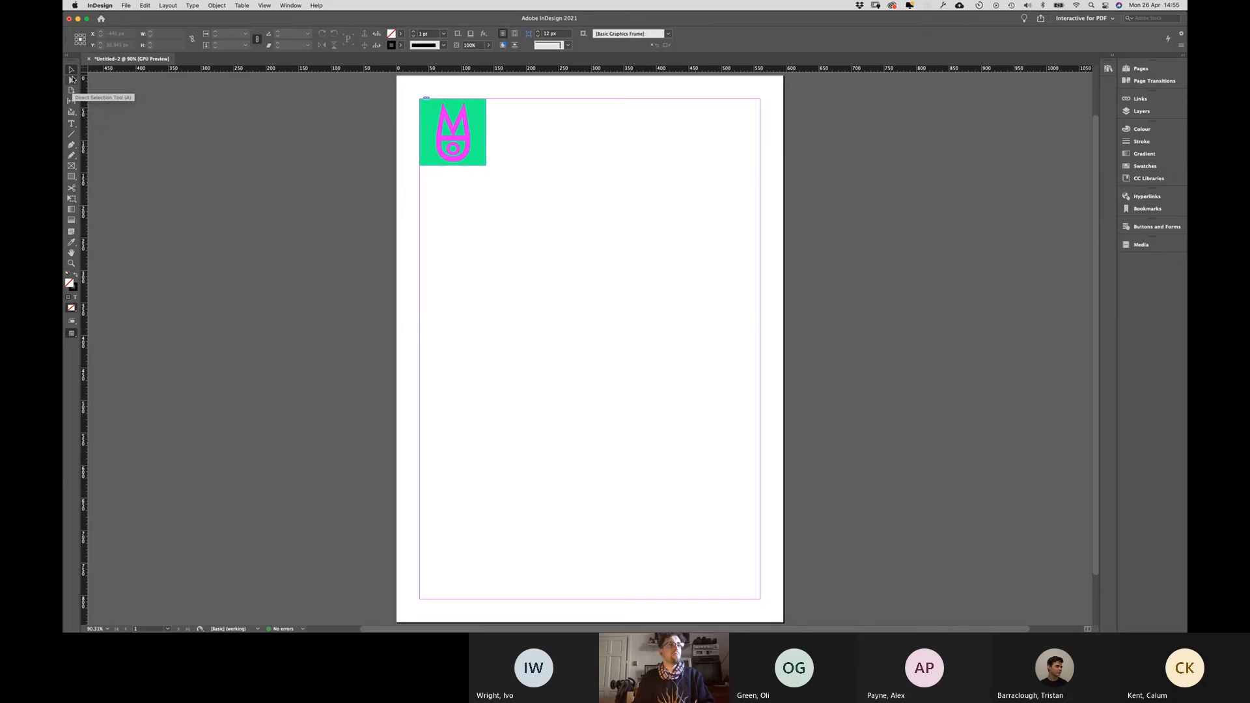
Step: Create a text frame about 422 x 103 px beside the logo, reaching the right margin, and enter DRUNKEN MISSORDERLY
click(71, 124)
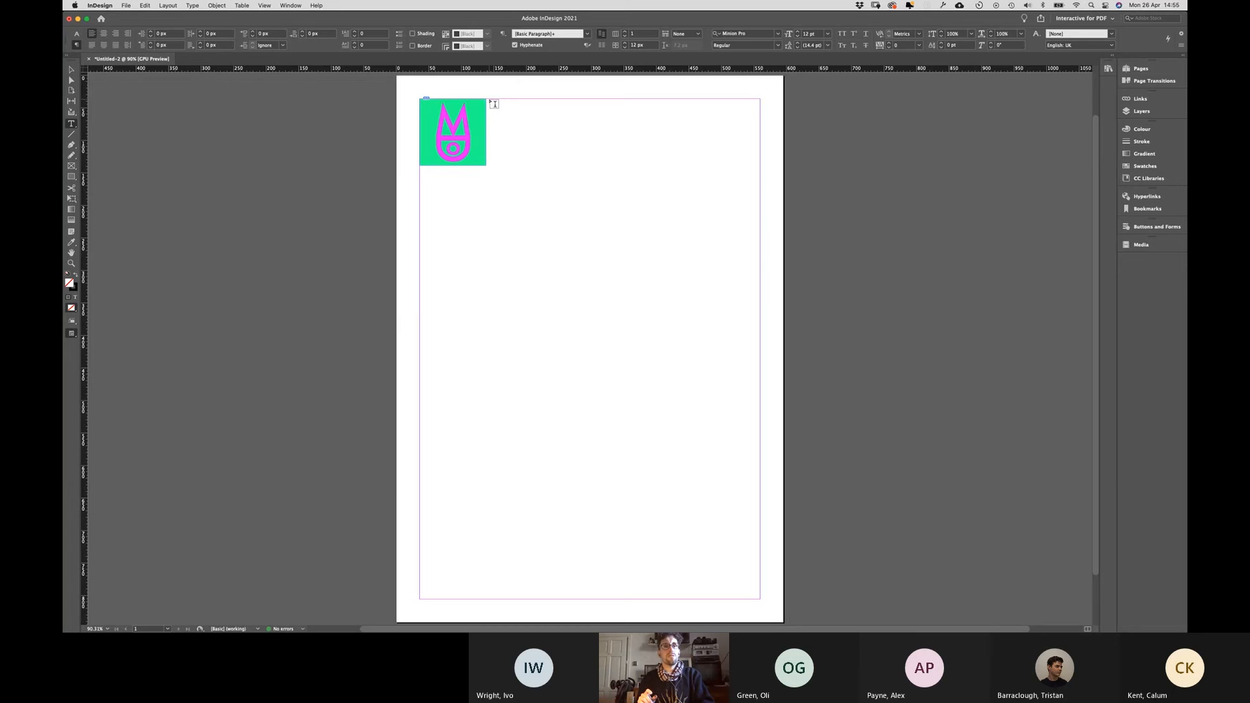
drag(495, 105, 761, 165)
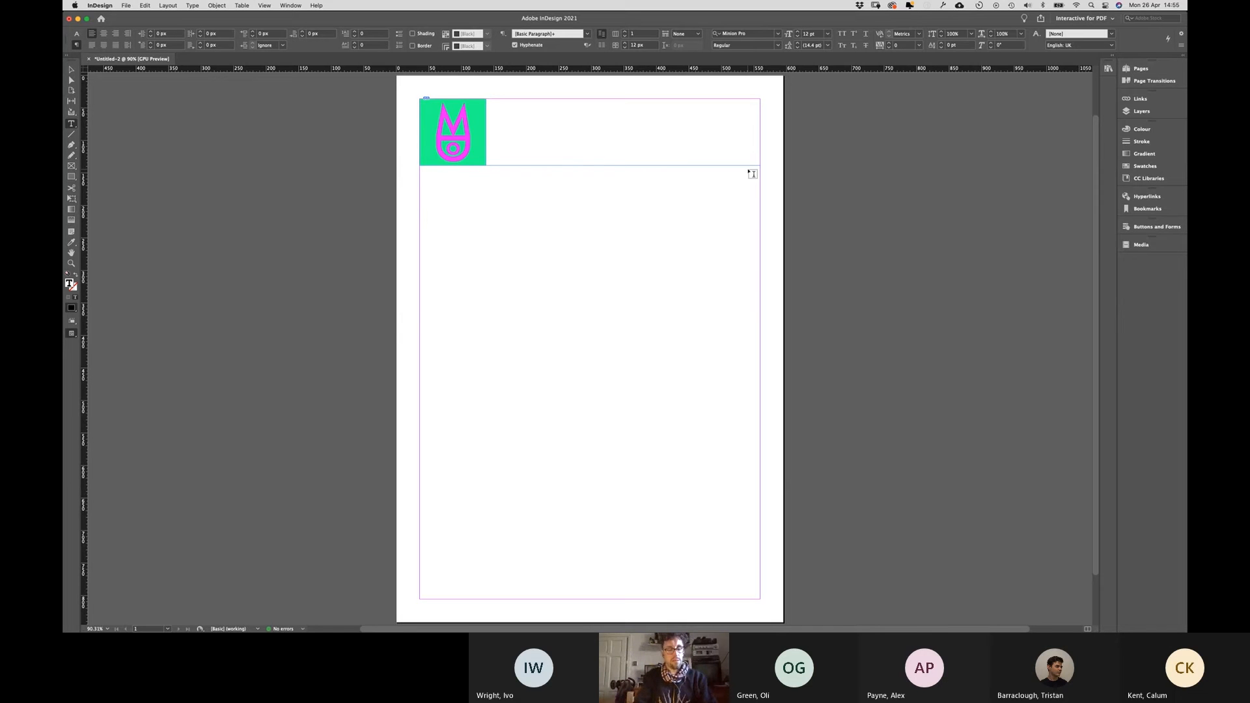
text(DRUNKEN M)
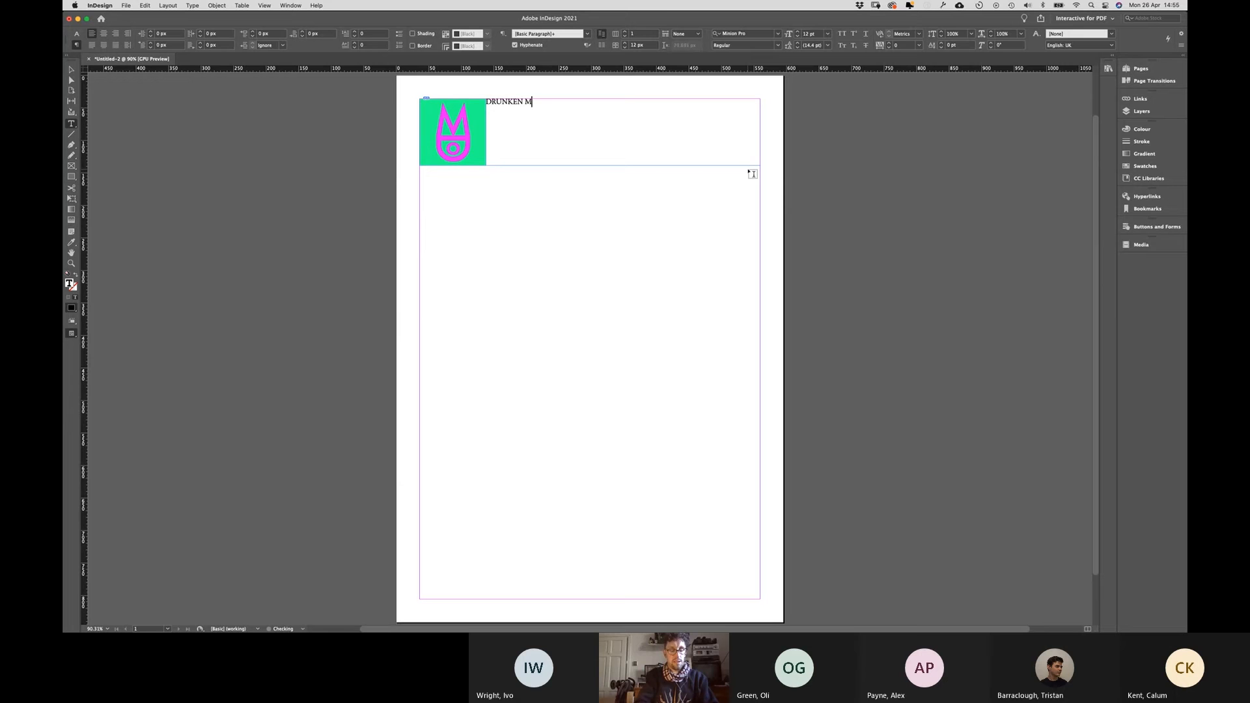
text(ISSORDERLY)
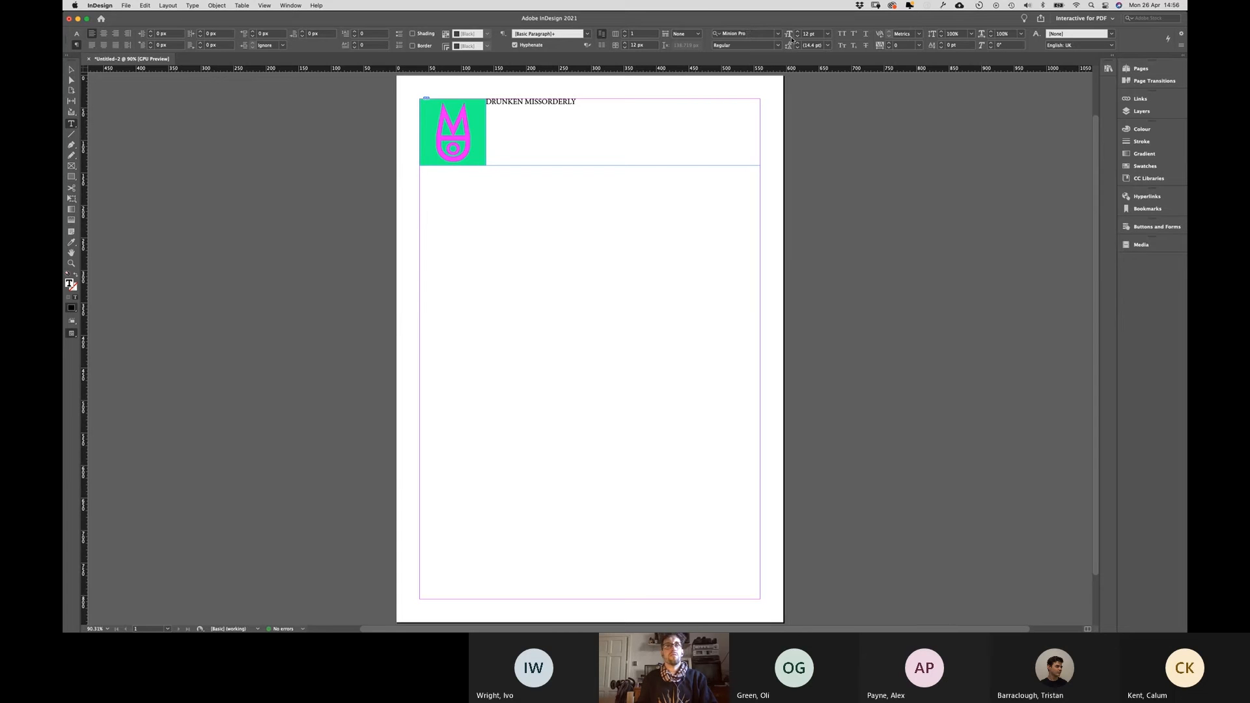
Step: Switch to Finder and preview DMO logo.png, DMO_LOGO.png and DMO_LOGO.ai to check the logo's lettering, and return to InDesign
drag(595, 104, 483, 101)
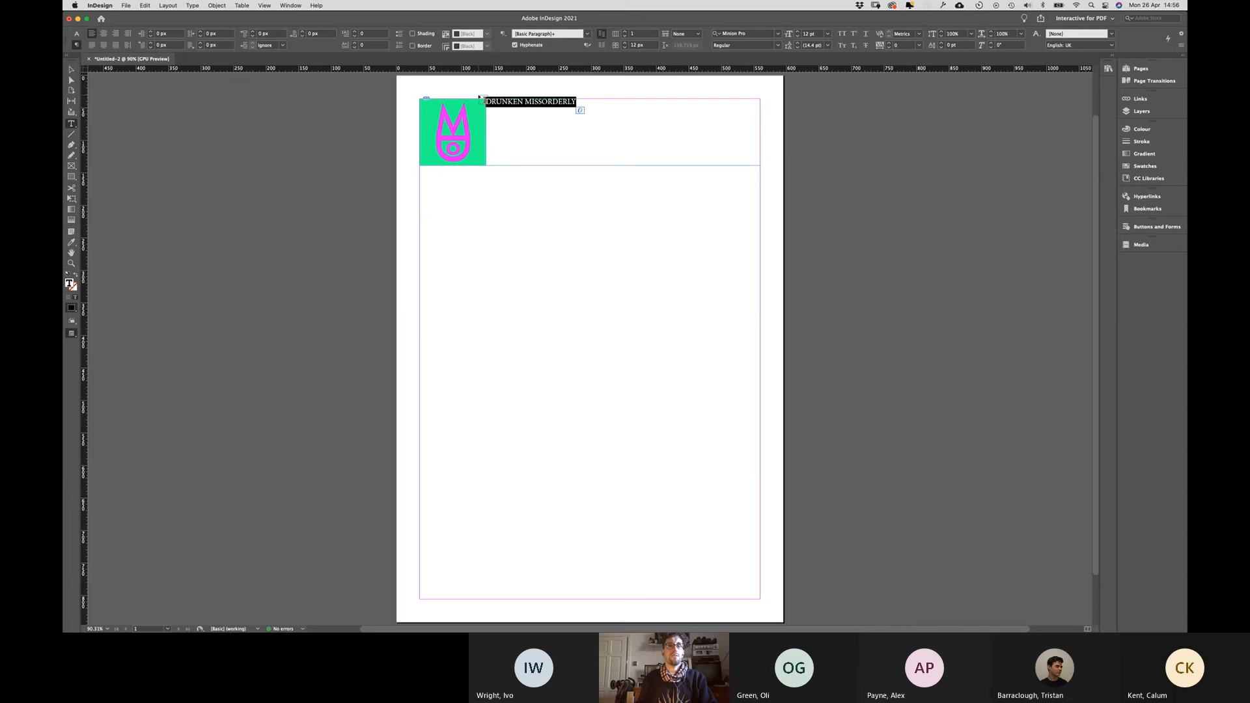
key(super)
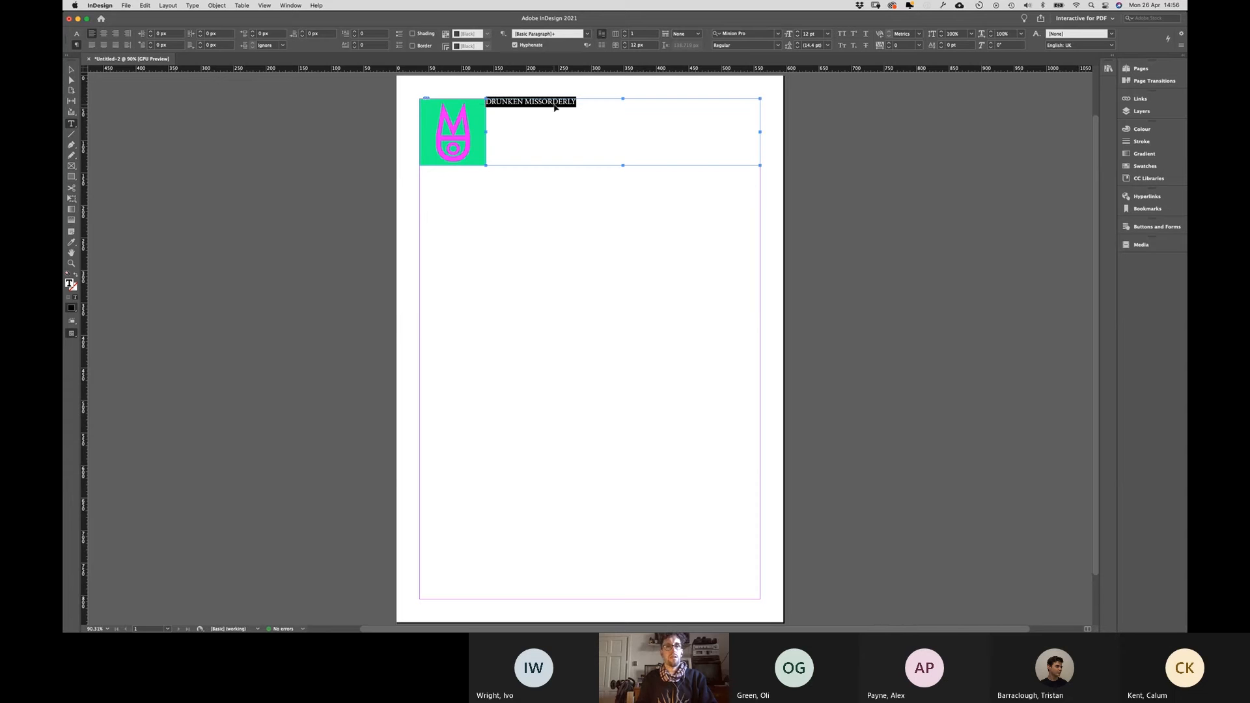
key(super+Tab)
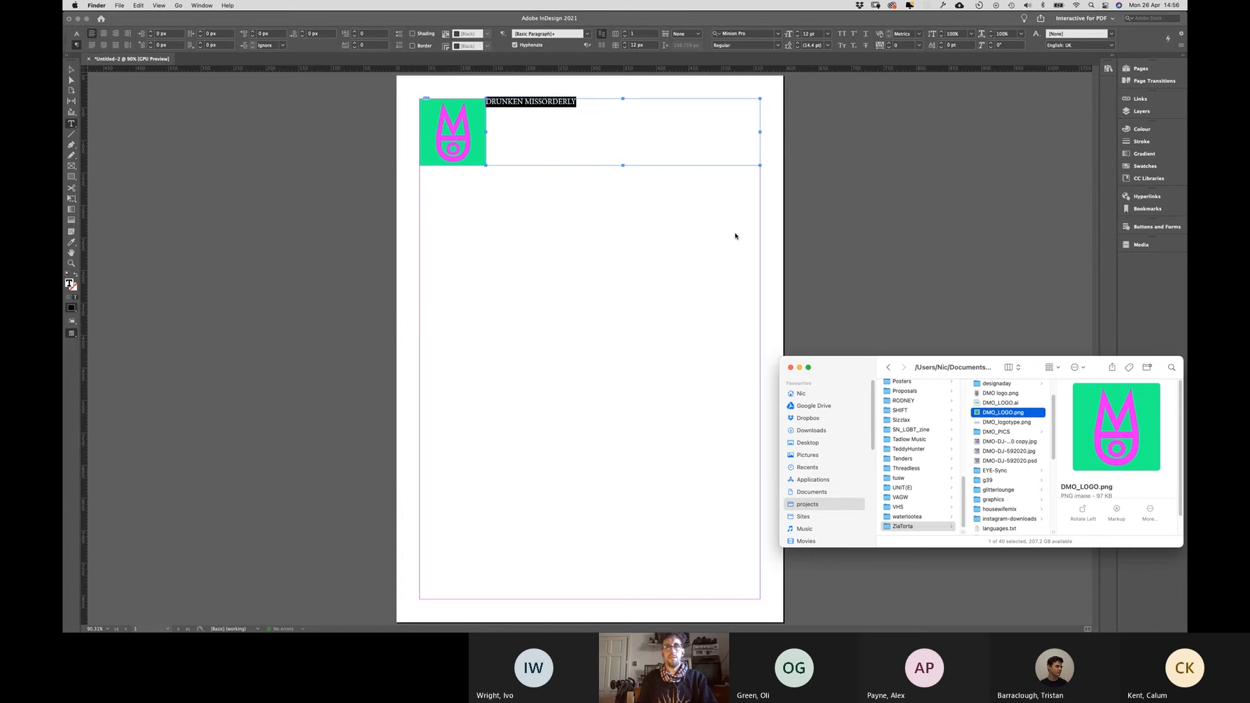
click(1002, 394)
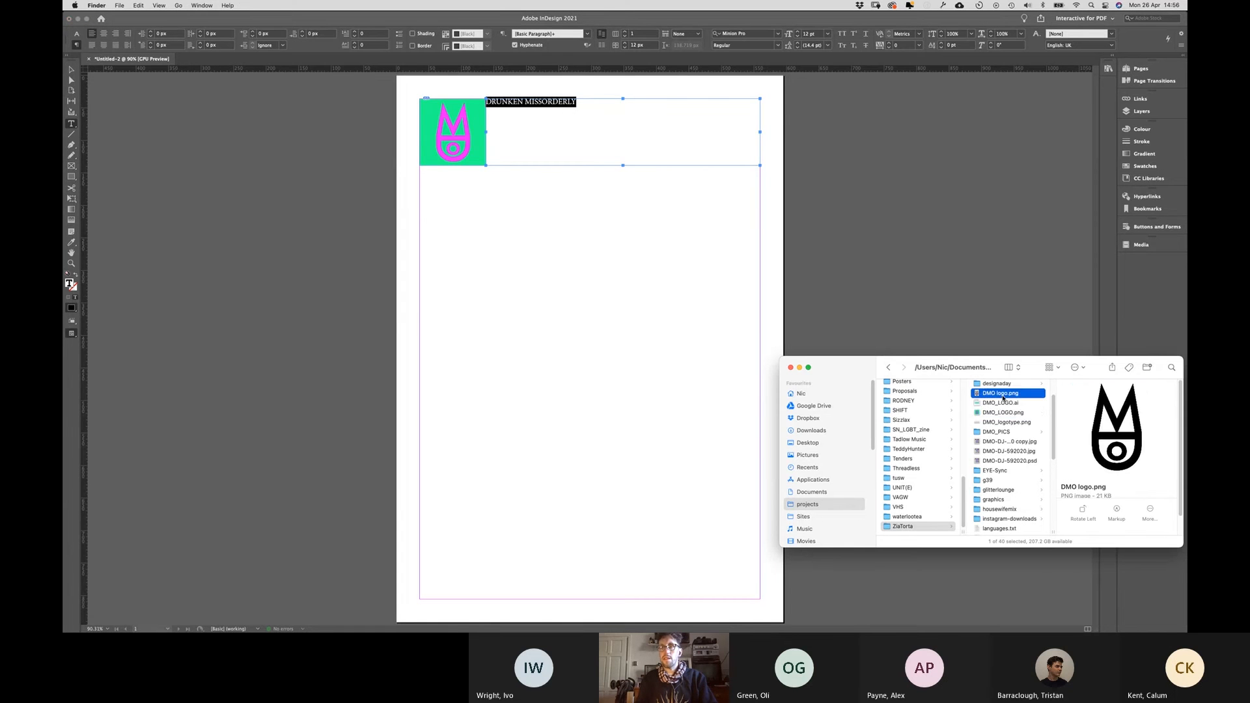
click(1004, 405)
click(1005, 414)
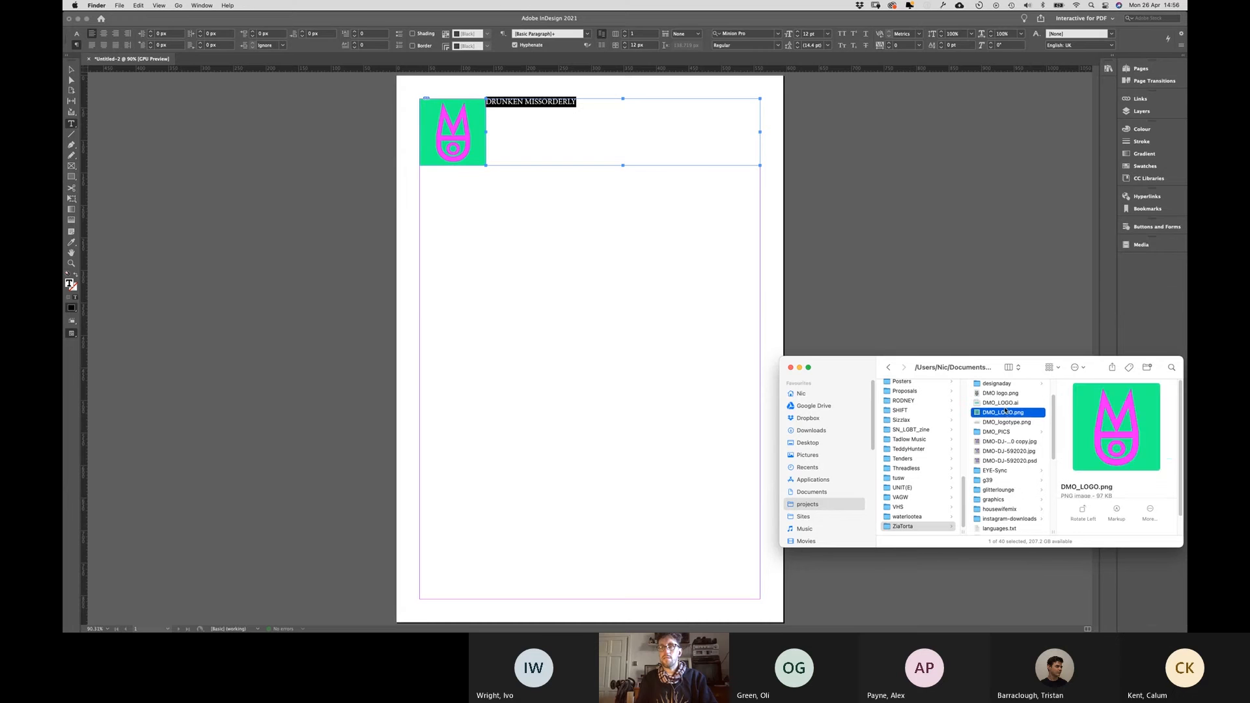
click(1005, 405)
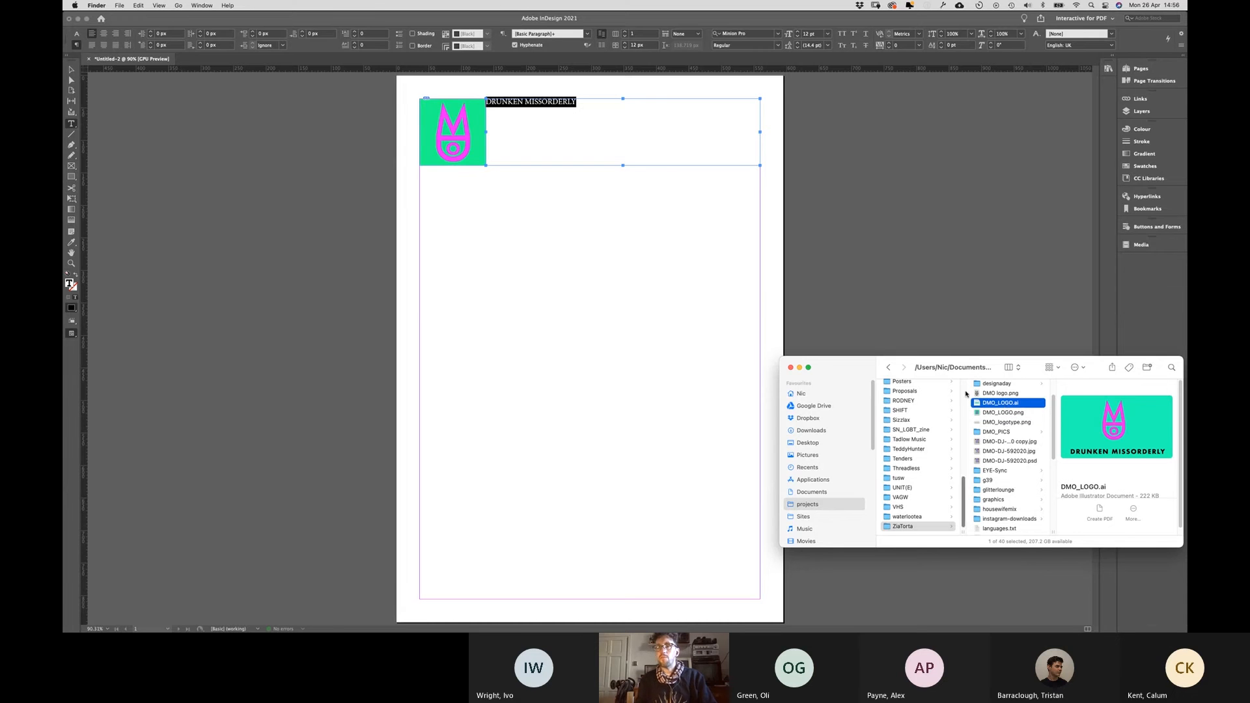
click(747, 289)
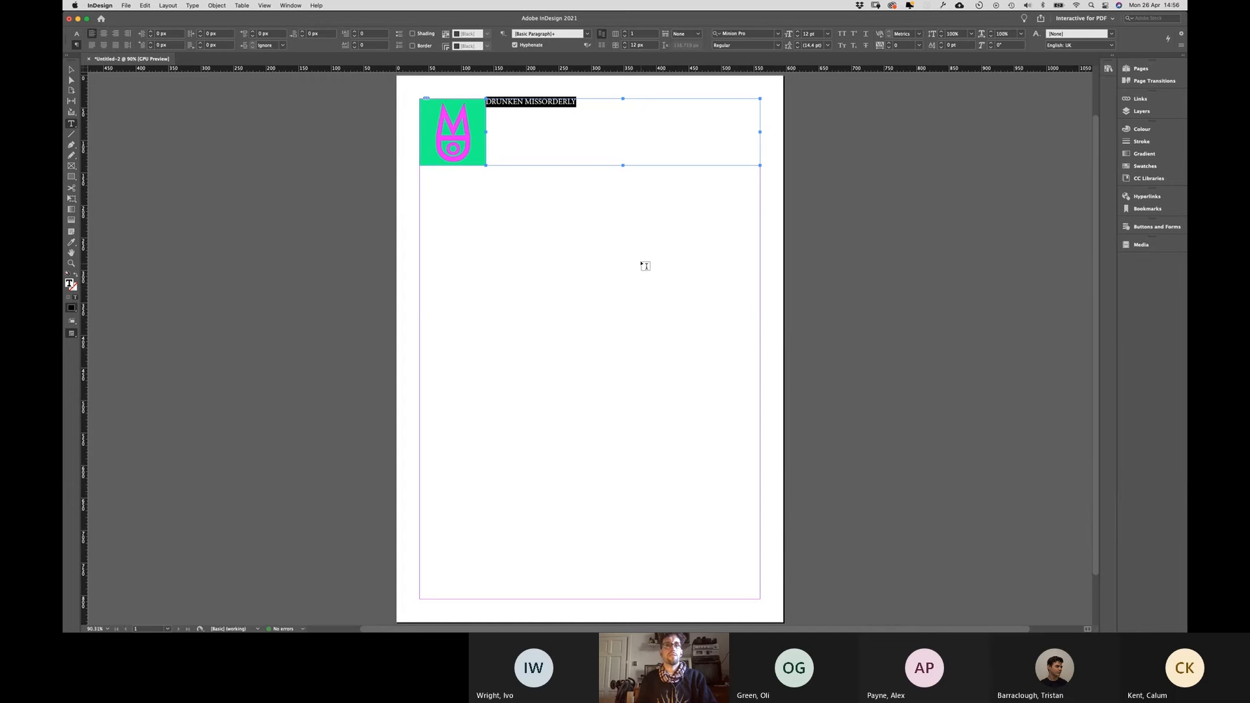
Step: Set the whole DRUNKEN MISSORDERLY heading in Futura Bold at 36 pt
drag(586, 102, 451, 105)
click(752, 34)
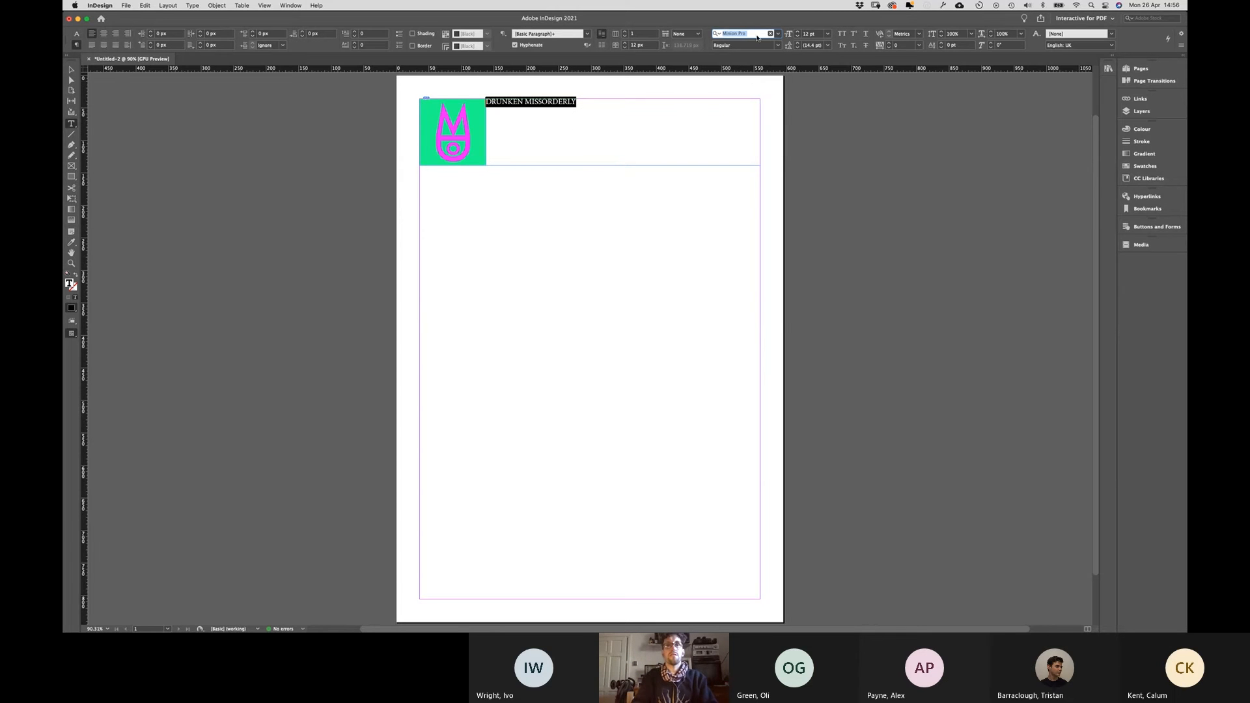
text(futu)
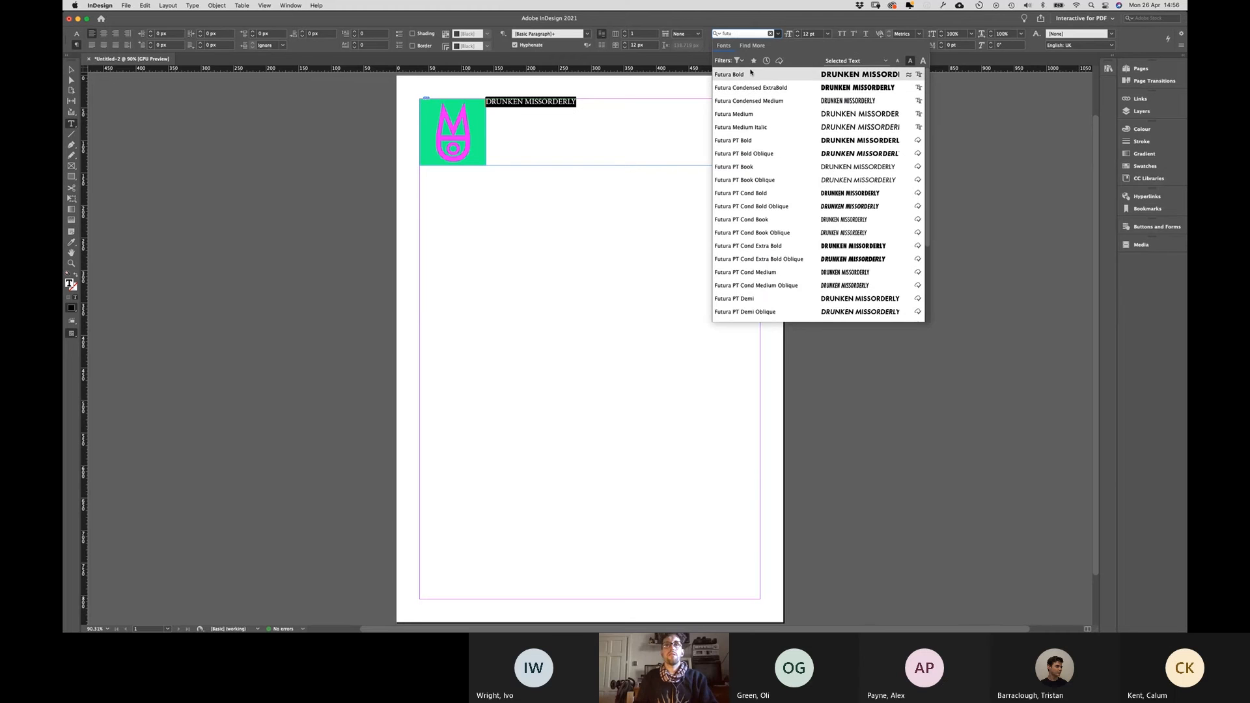
click(752, 75)
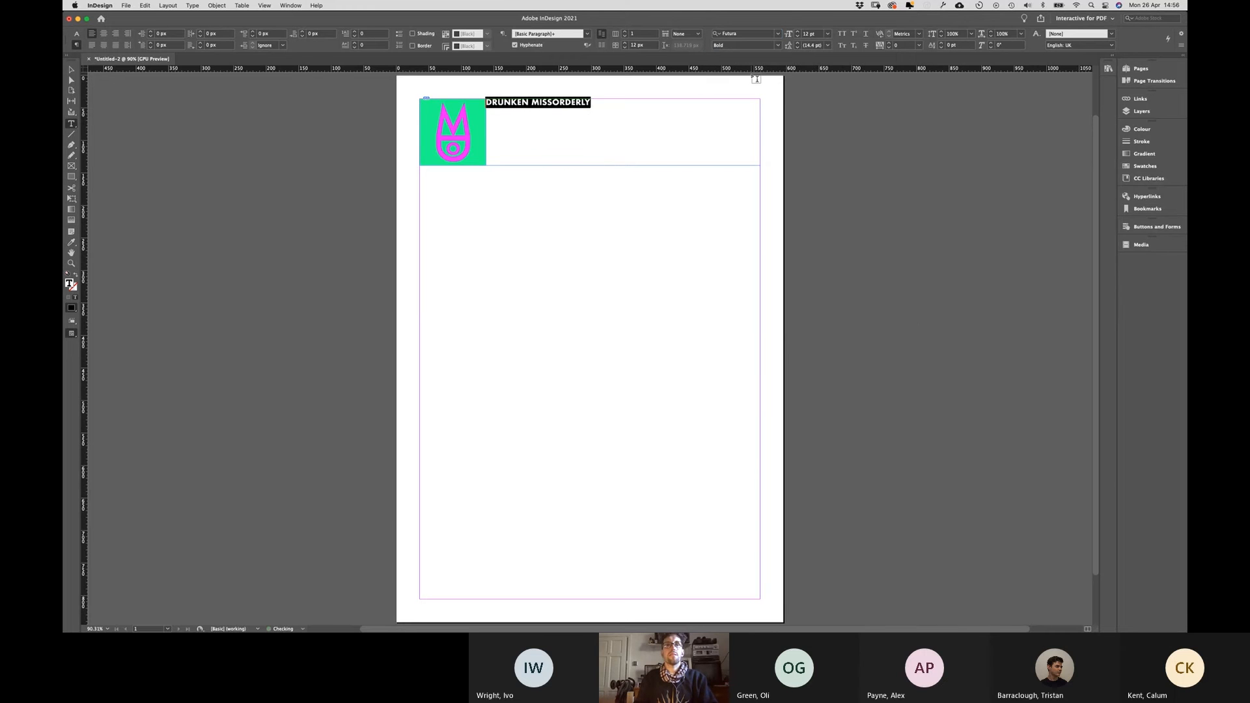
click(827, 34)
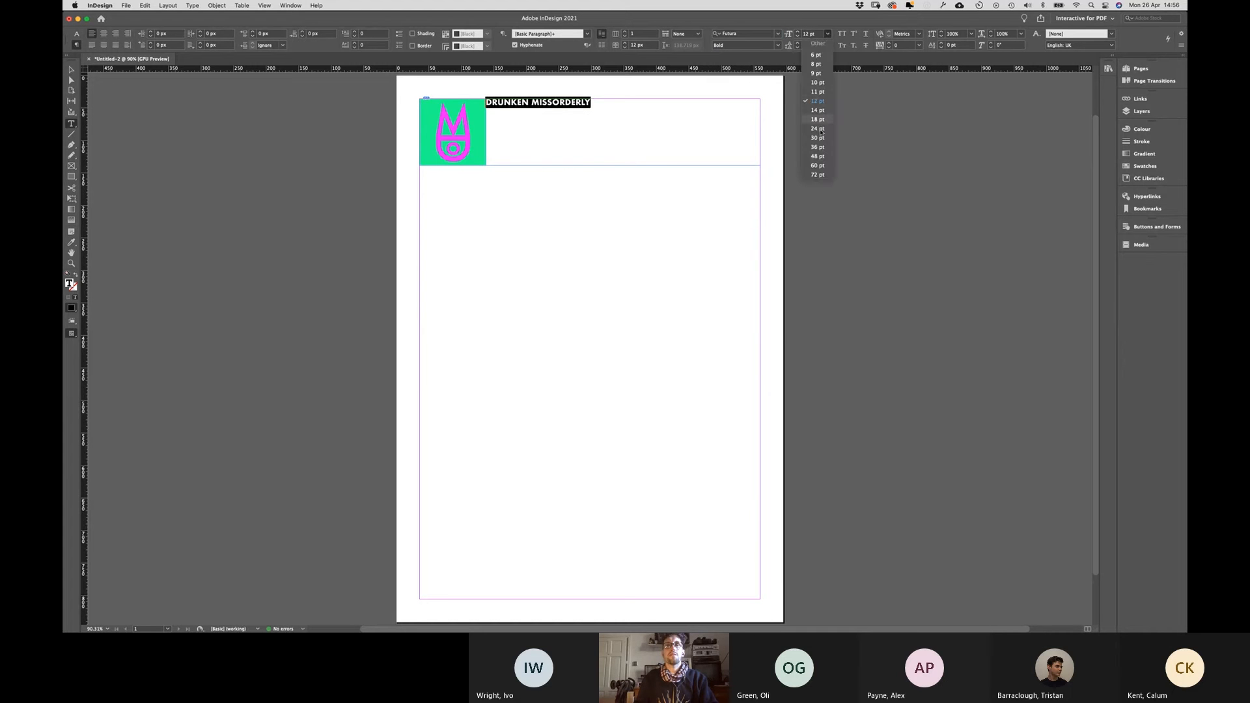
click(822, 145)
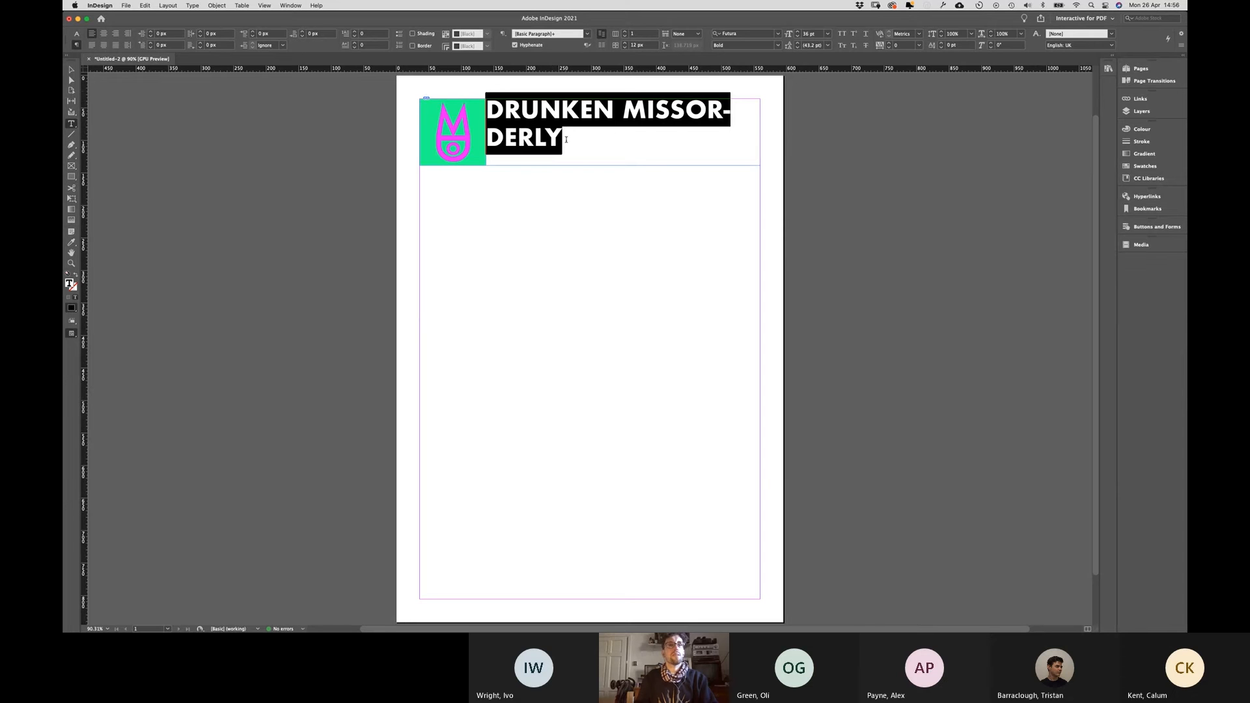
Step: Move the heading's text frame directly below the logo at the left margin and resize it to about 523 x 51 px
click(71, 70)
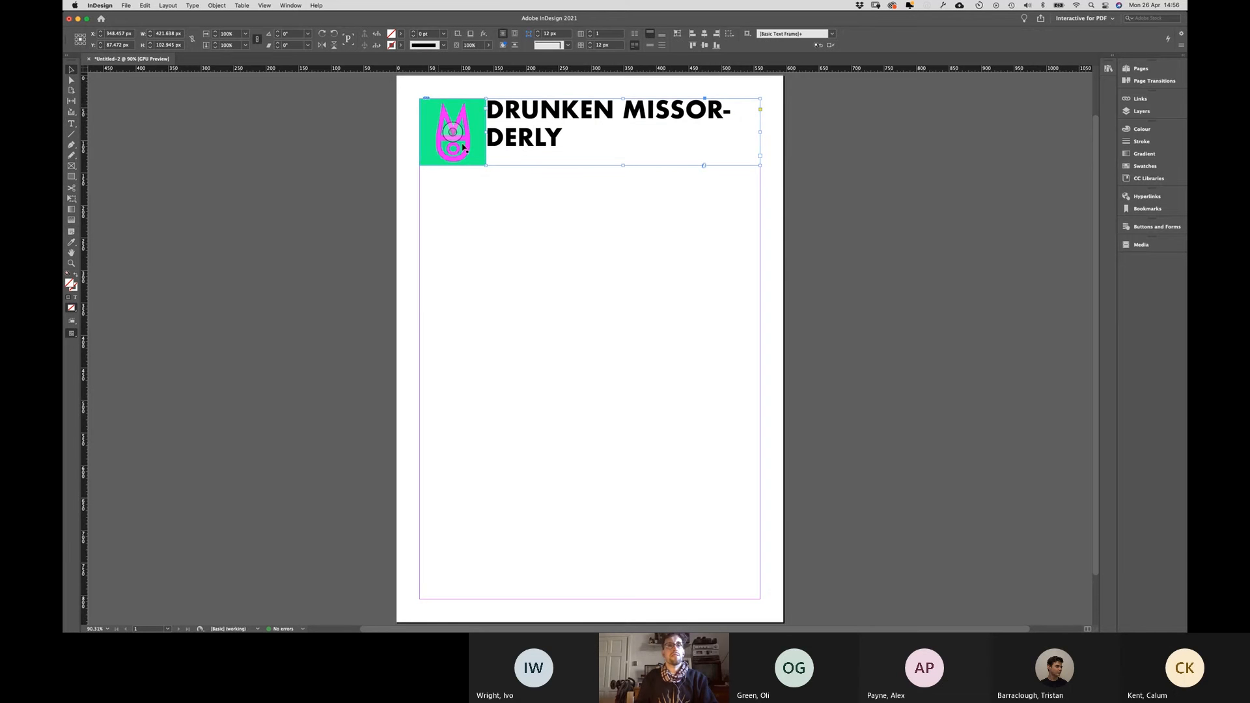
drag(520, 143, 454, 214)
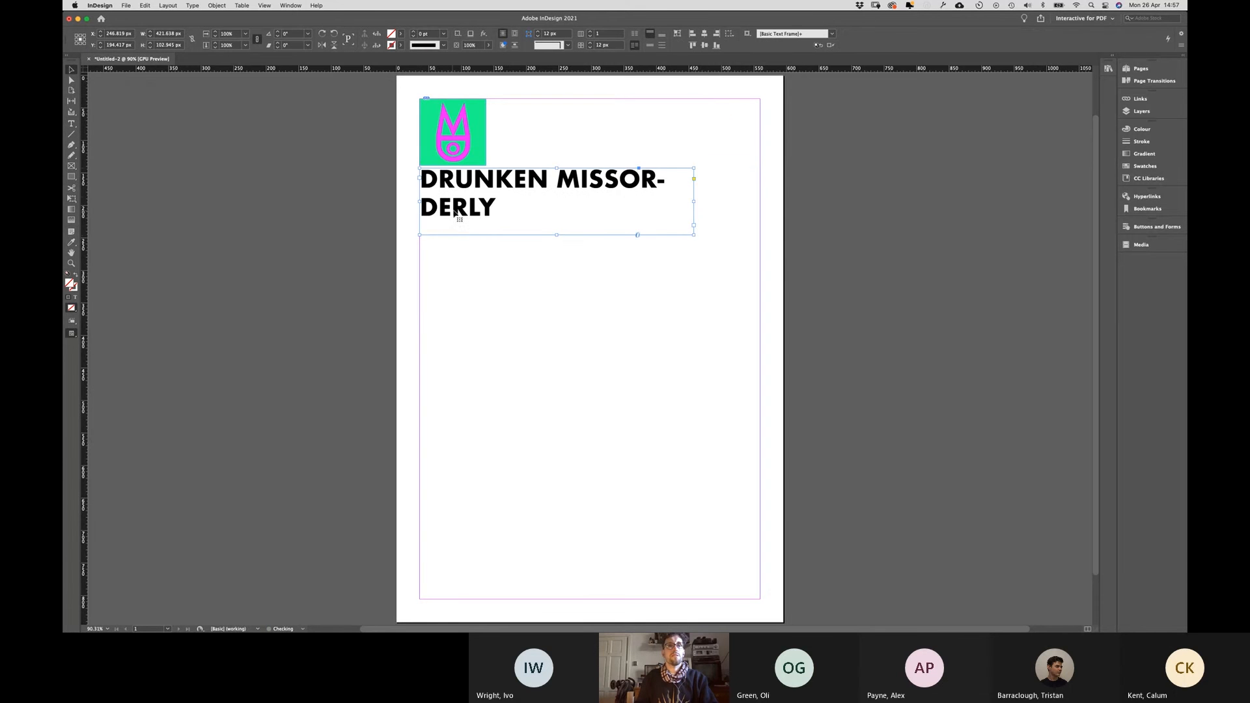
mouse_move(521, 189)
mouse_down()
mouse_move(563, 170)
mouse_move(544, 187)
mouse_up()
drag(694, 205, 761, 207)
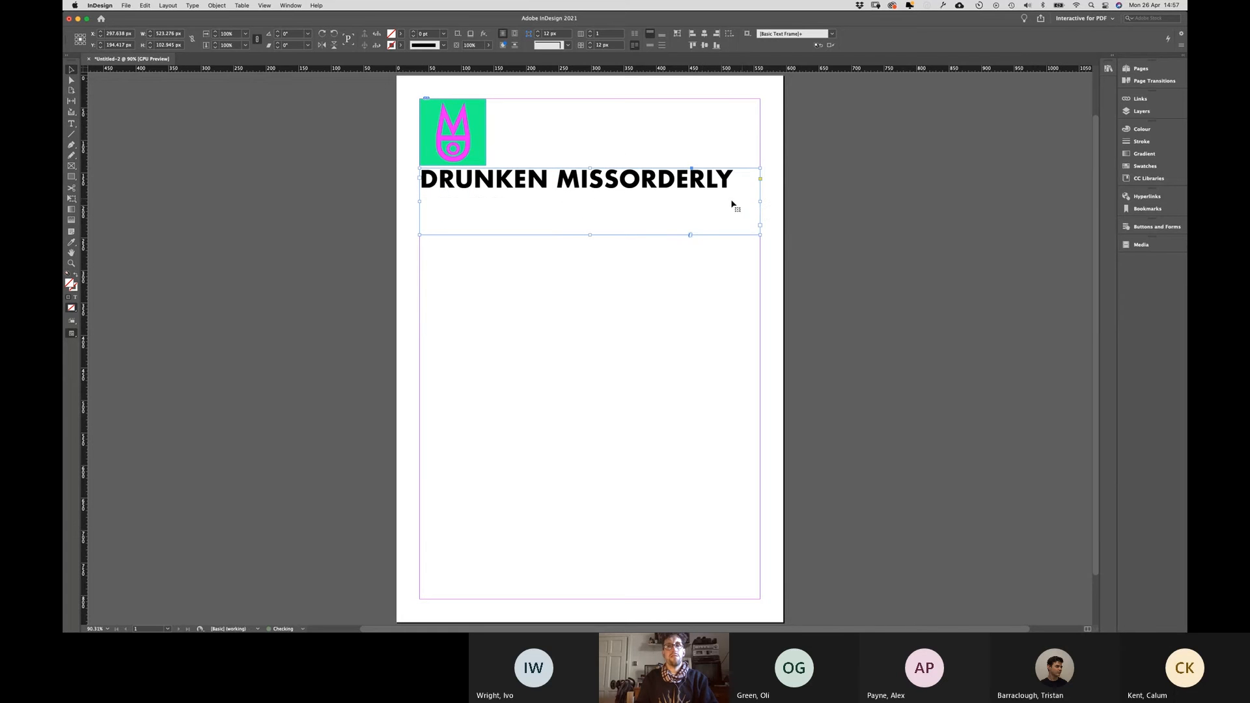
drag(590, 235, 591, 204)
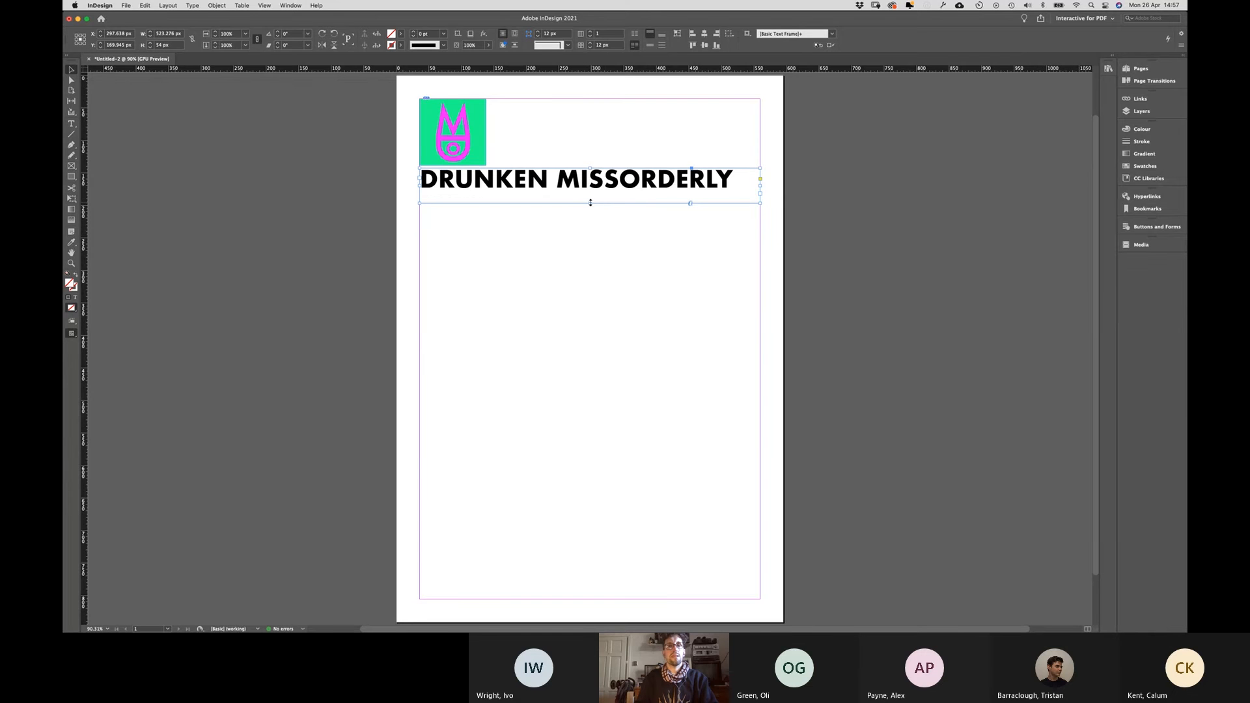
mouse_move(761, 204)
mouse_down()
mouse_move(625, 252)
mouse_move(739, 215)
mouse_move(776, 217)
mouse_move(760, 218)
mouse_up()
drag(761, 213, 758, 202)
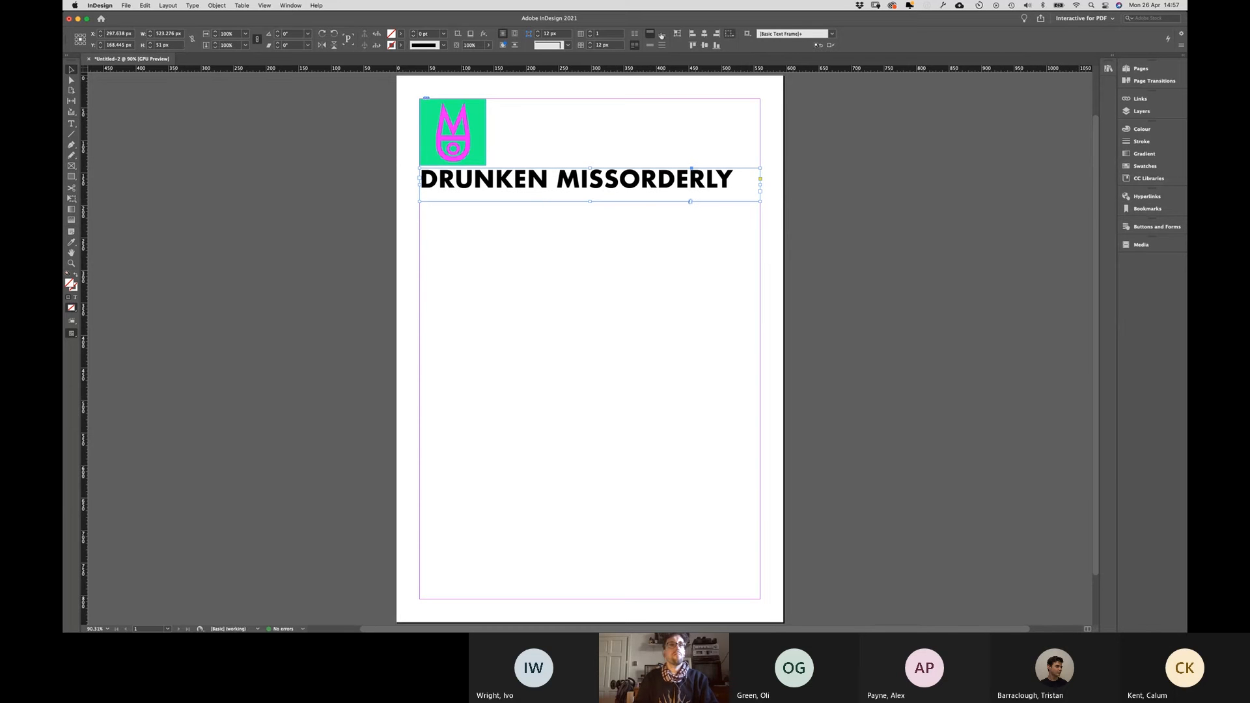
click(71, 123)
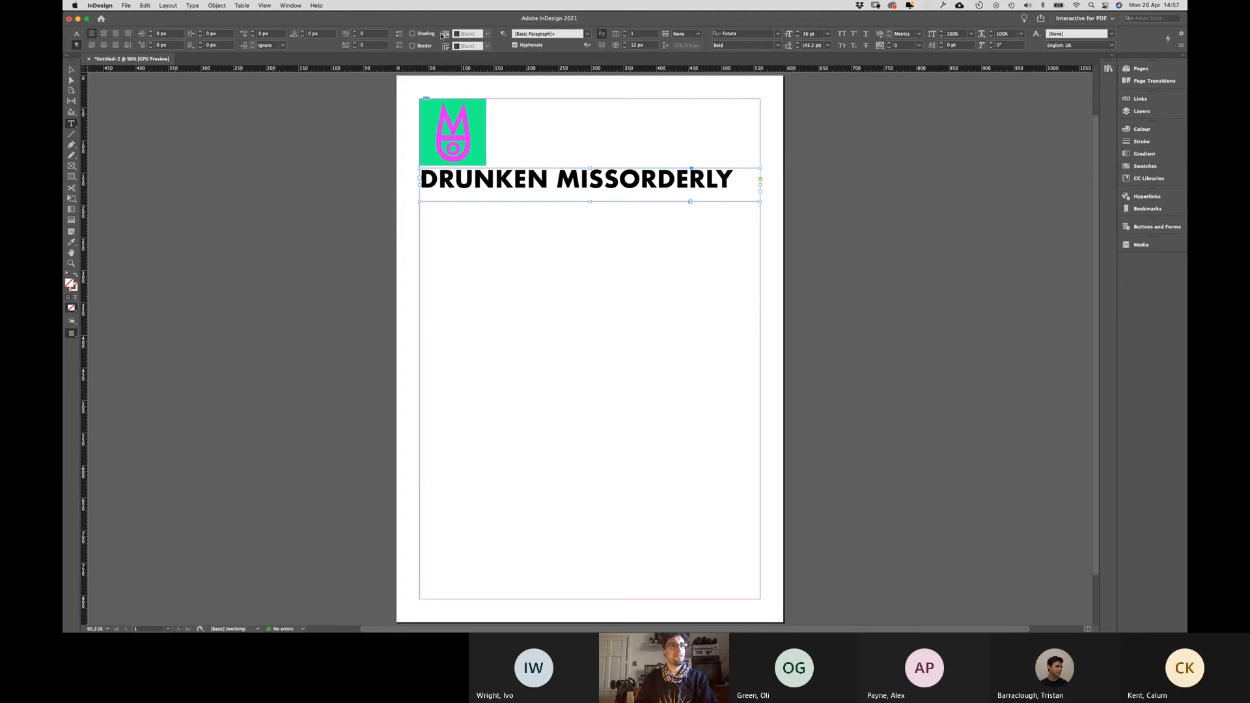
click(72, 79)
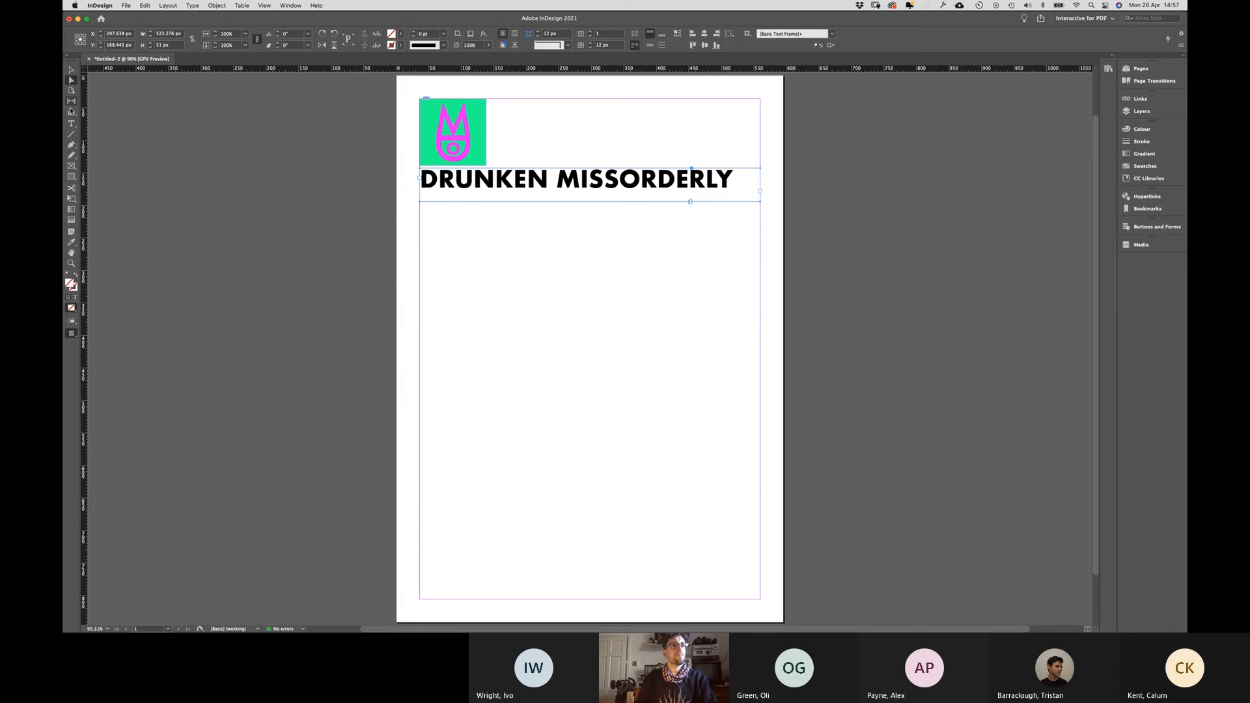
click(72, 124)
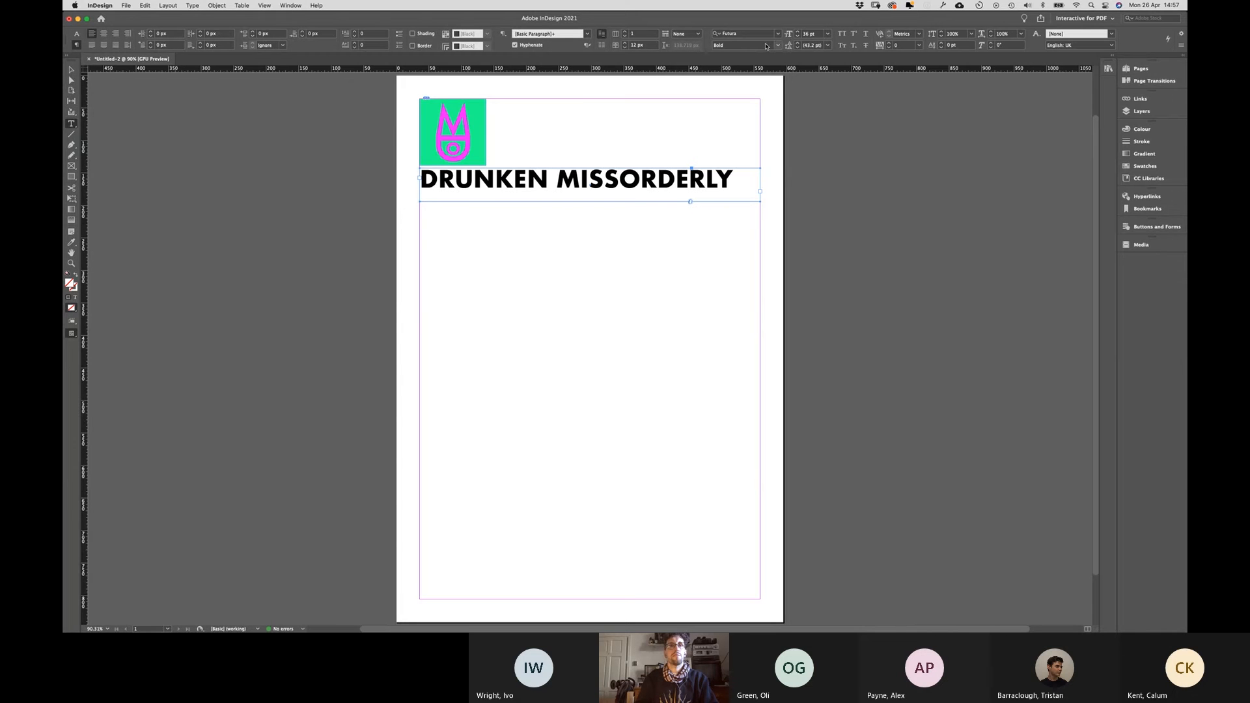
Step: Choose the Interactive for PDF workspace for the document
click(290, 6)
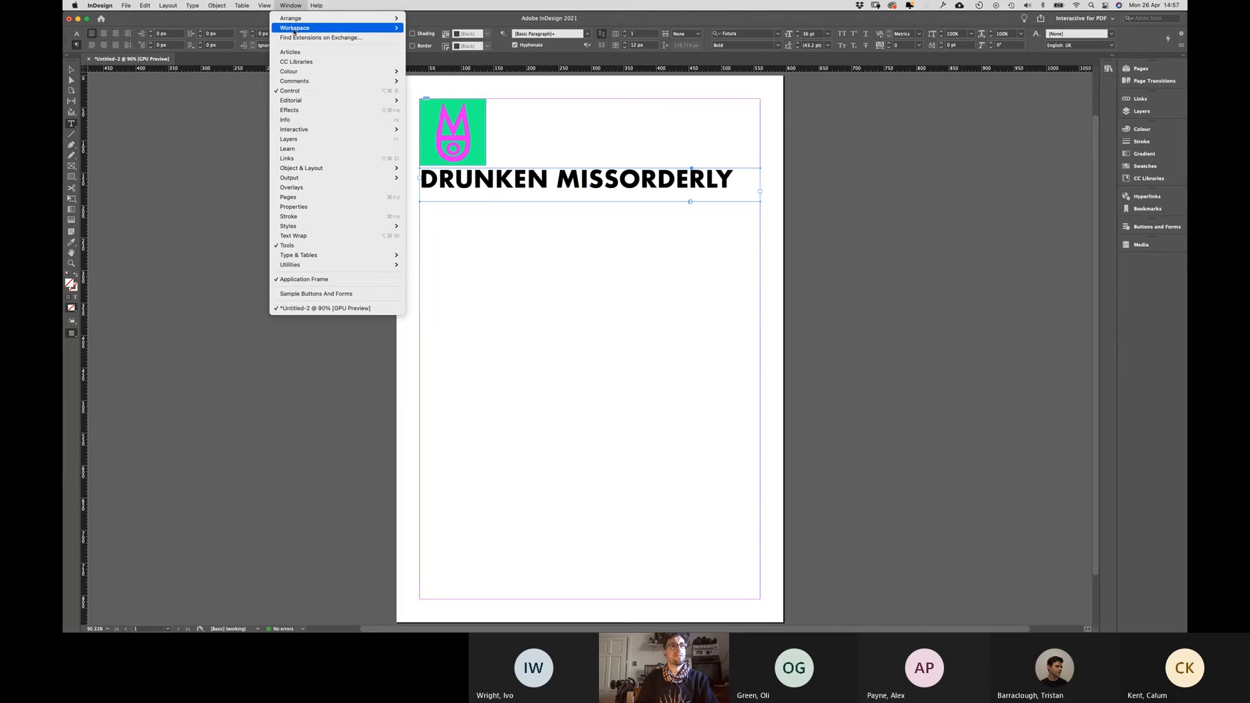
mouse_move(306, 28)
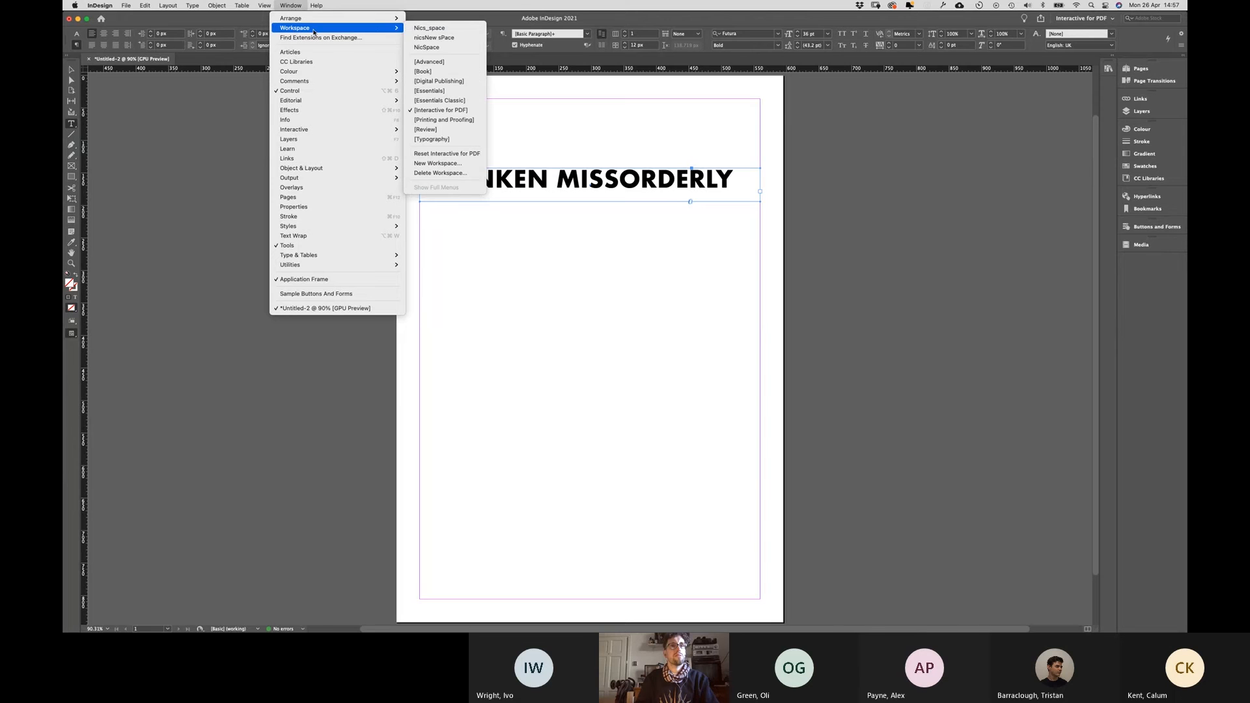
click(420, 111)
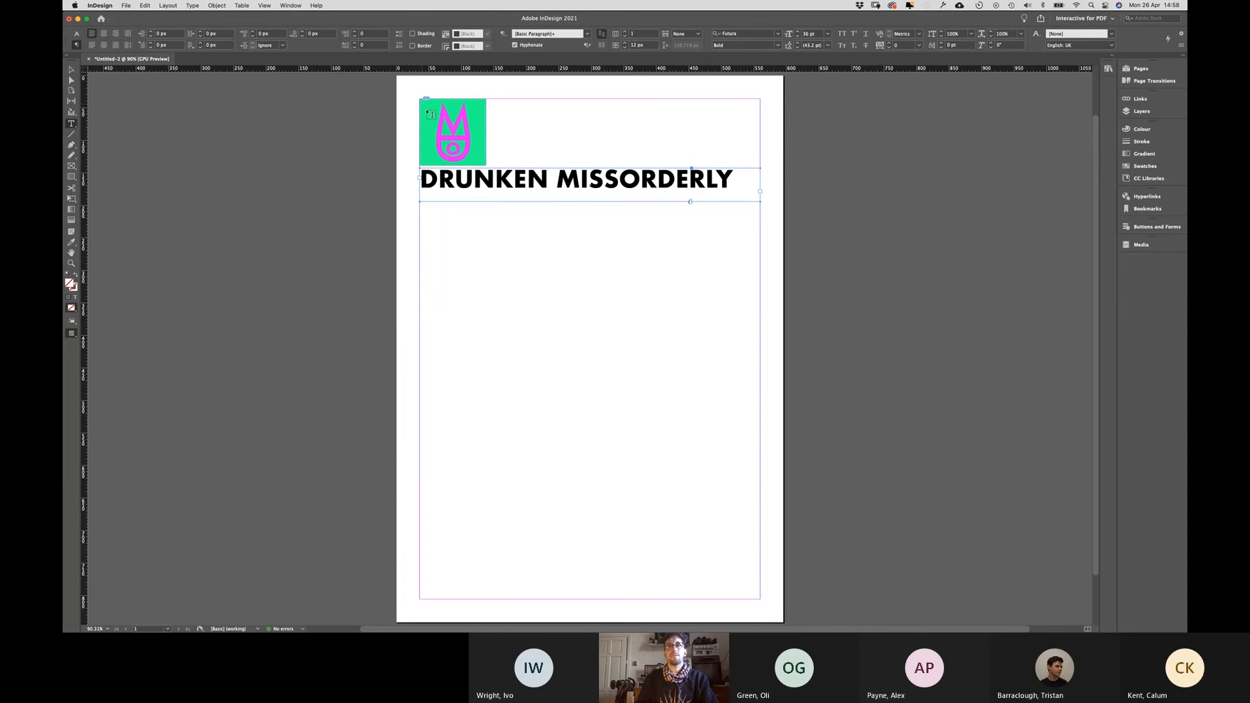
click(290, 6)
mouse_move(291, 20)
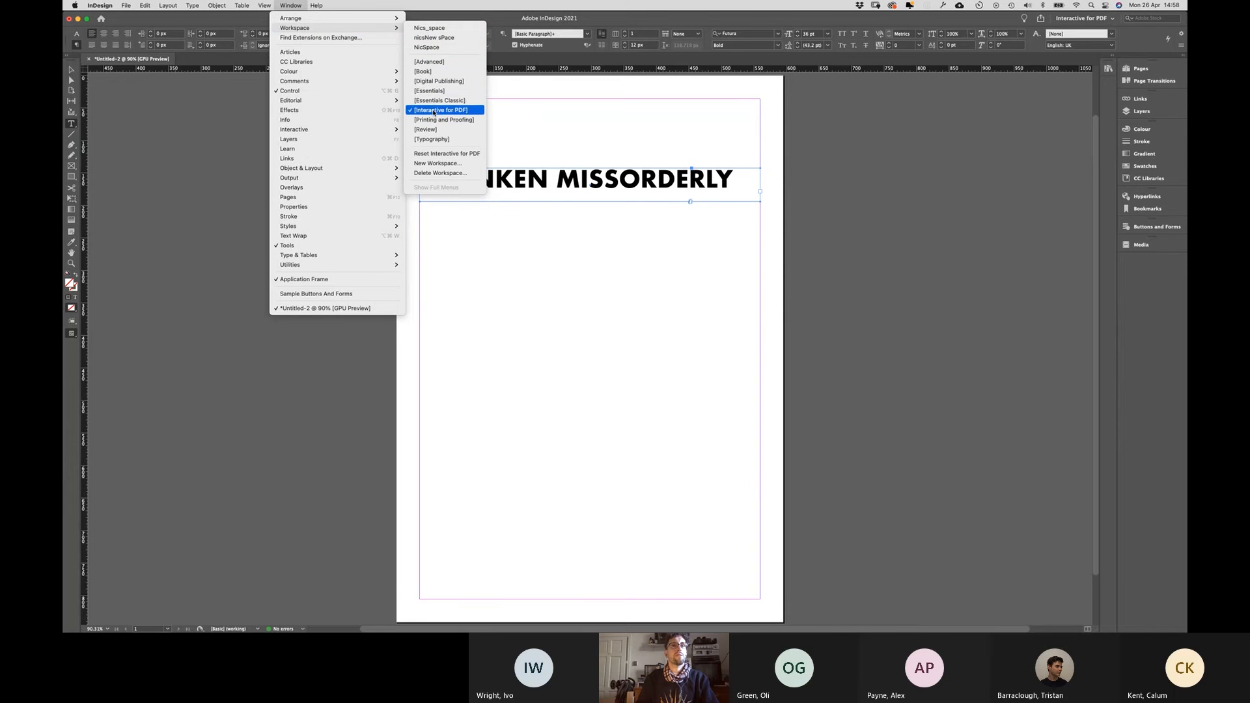
click(433, 112)
click(291, 6)
mouse_move(300, 25)
click(428, 111)
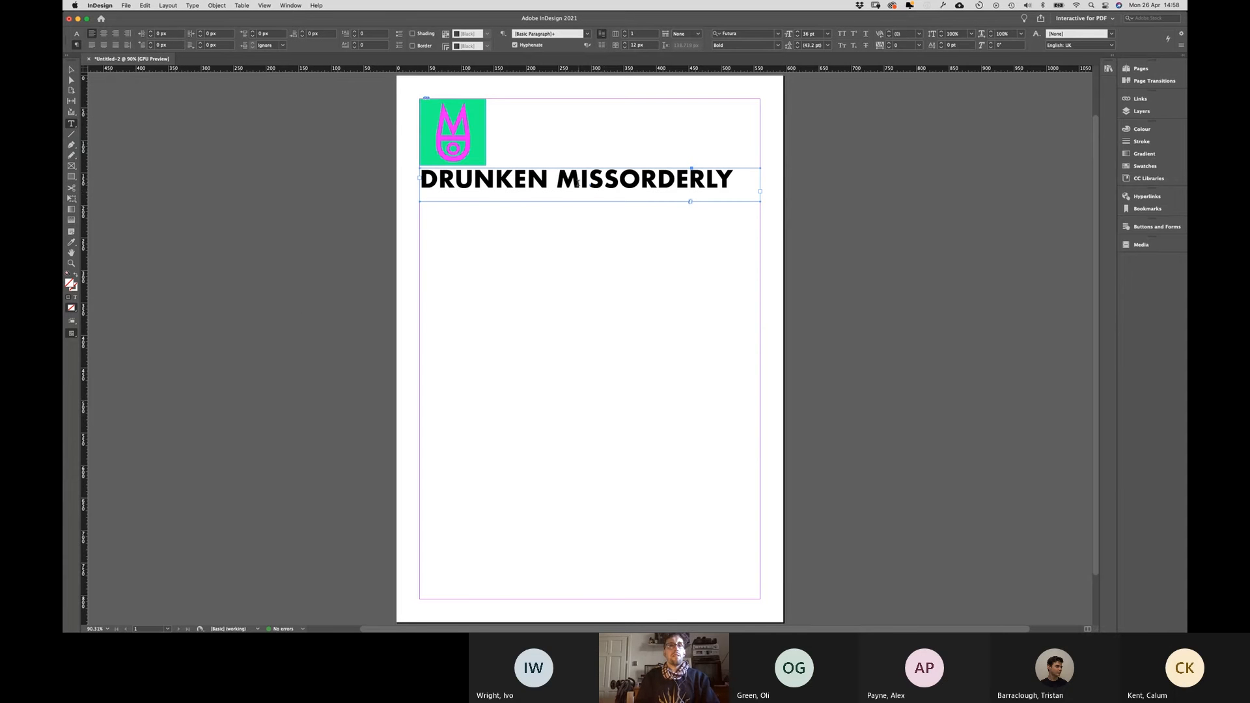
Step: Centre the whole DRUNKEN MISSORDERLY heading within its text frame
click(712, 190)
drag(755, 190, 418, 189)
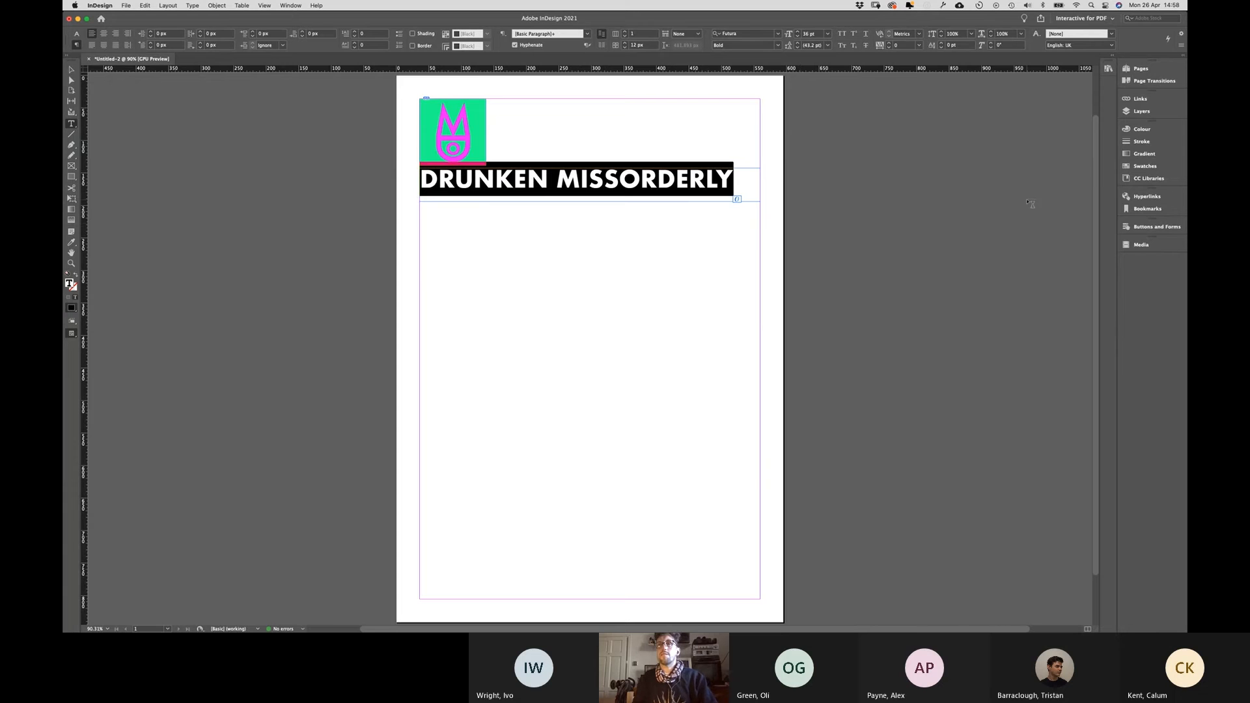
click(104, 35)
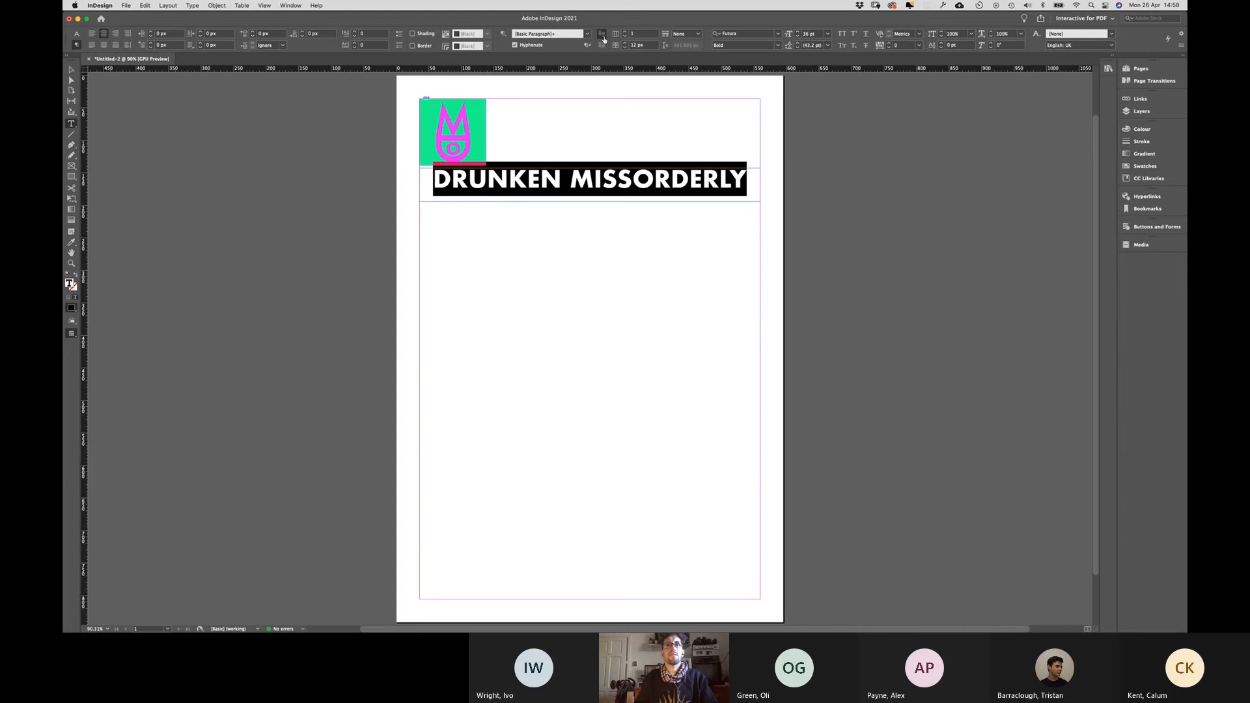
click(779, 35)
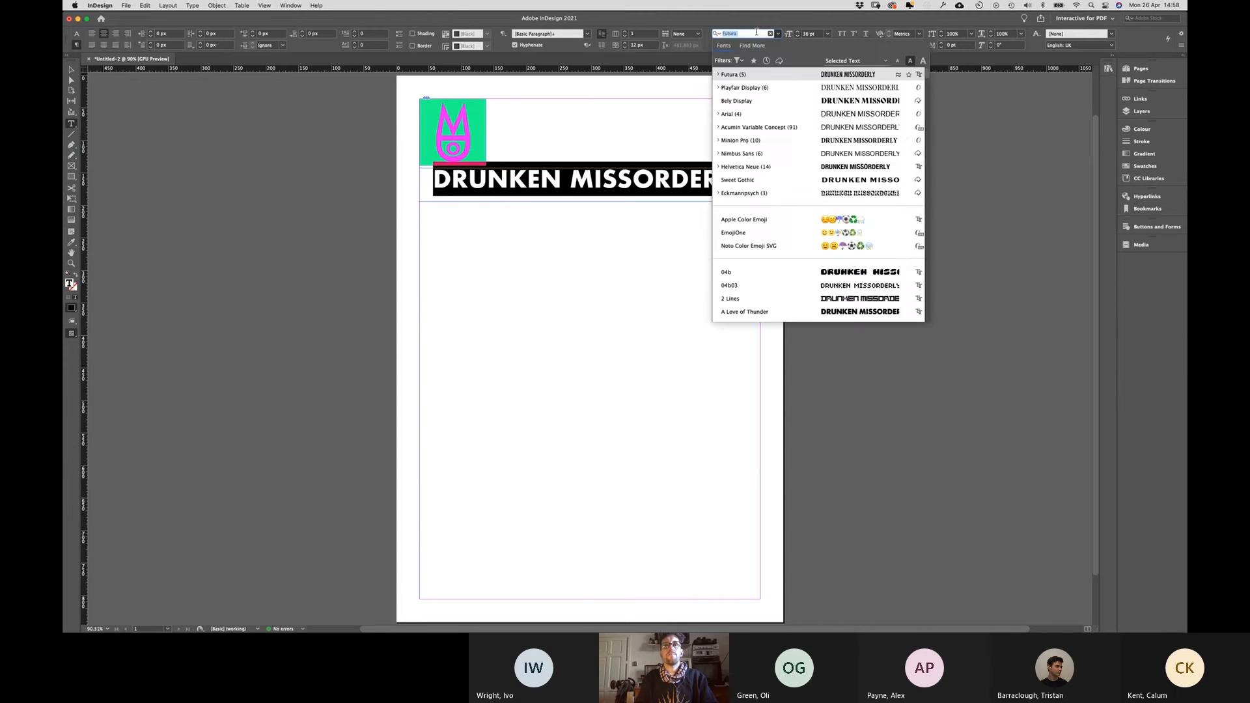
click(779, 35)
click(777, 46)
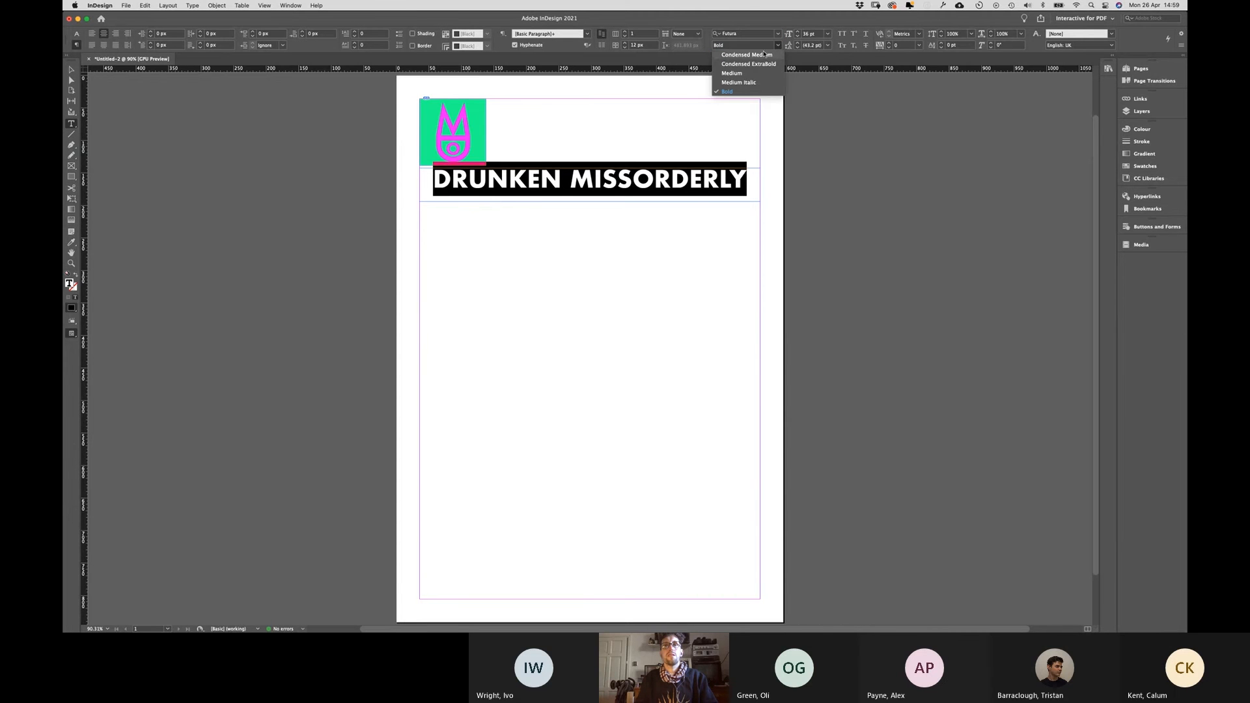
click(753, 31)
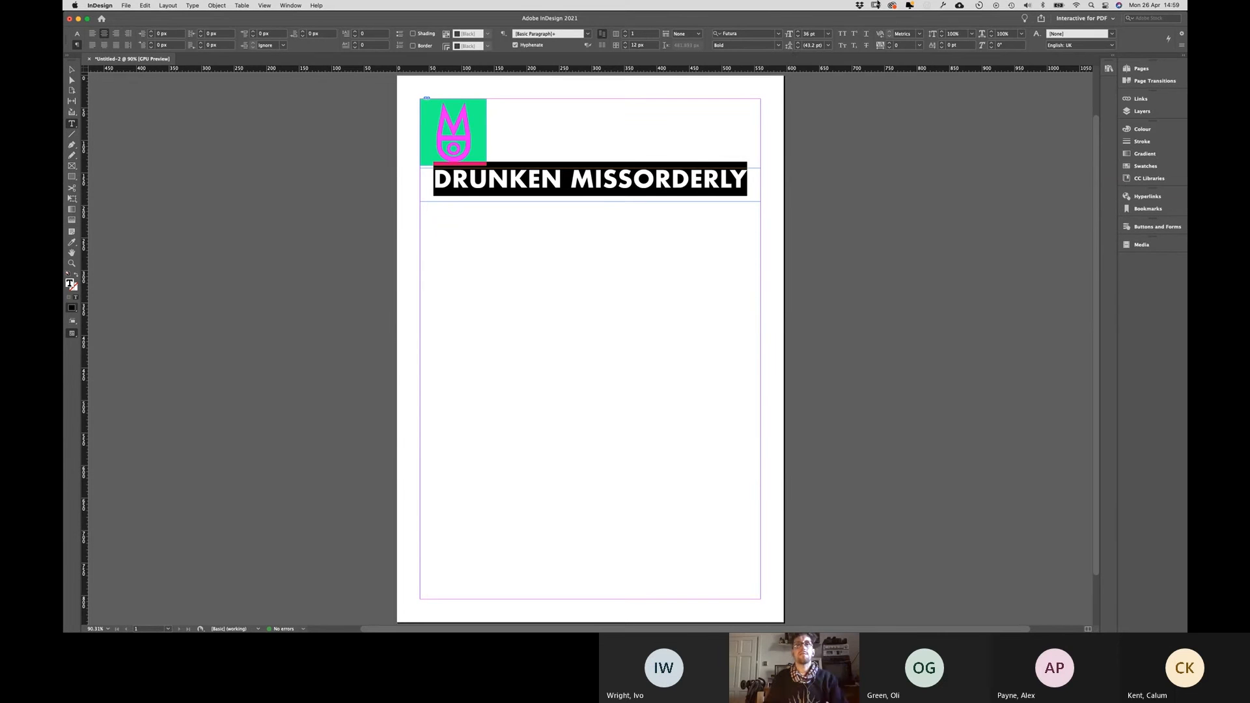
Step: Try tracking values of 10, 25, 50 and 75 on the selected heading and settle on 50
click(920, 47)
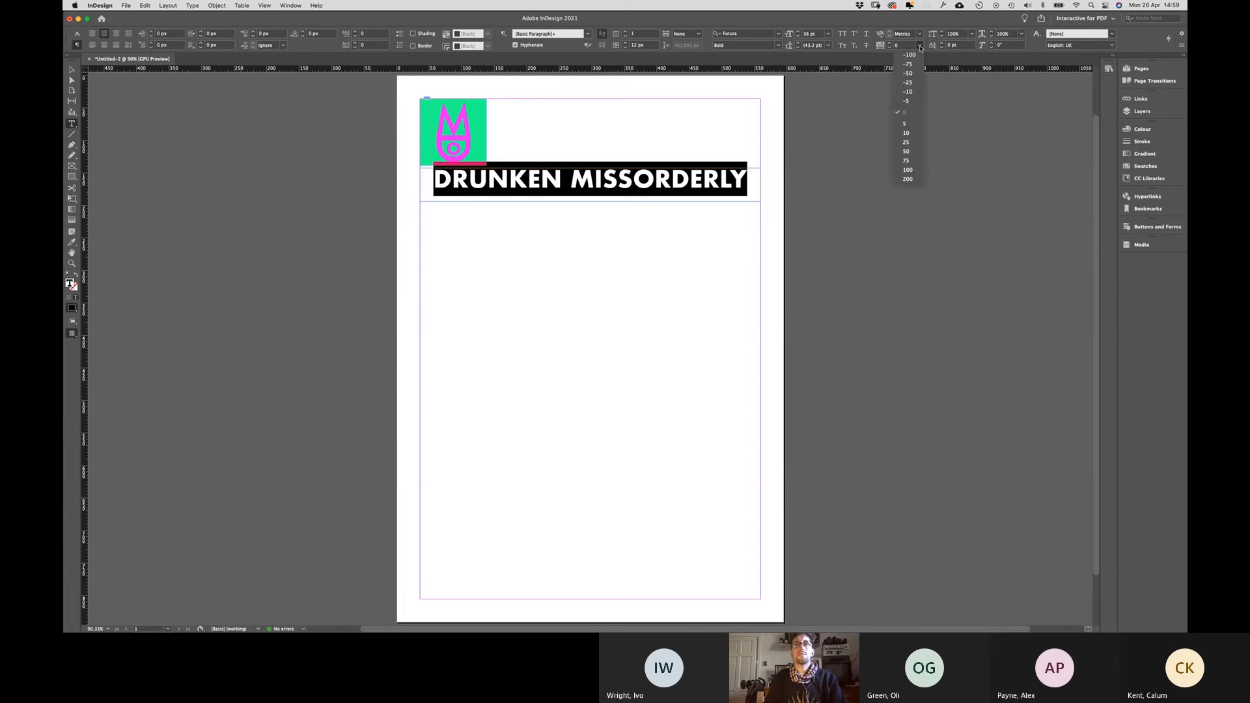
click(913, 139)
click(920, 48)
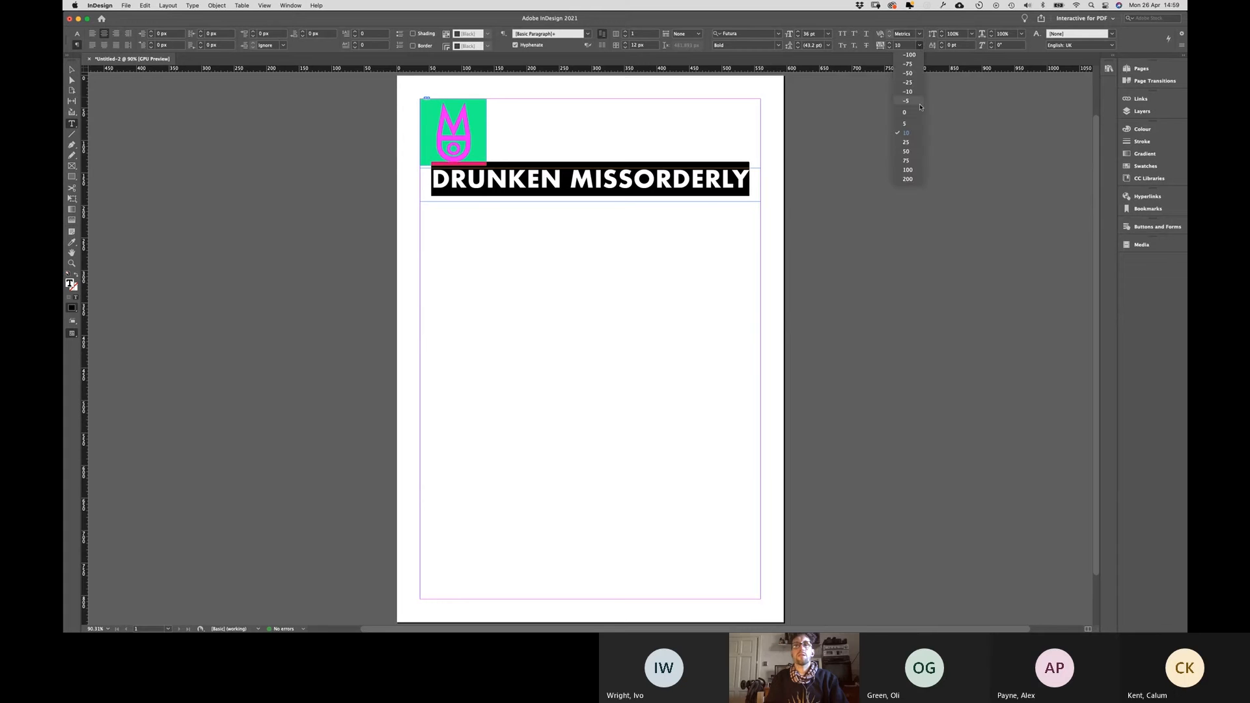
click(912, 145)
click(919, 47)
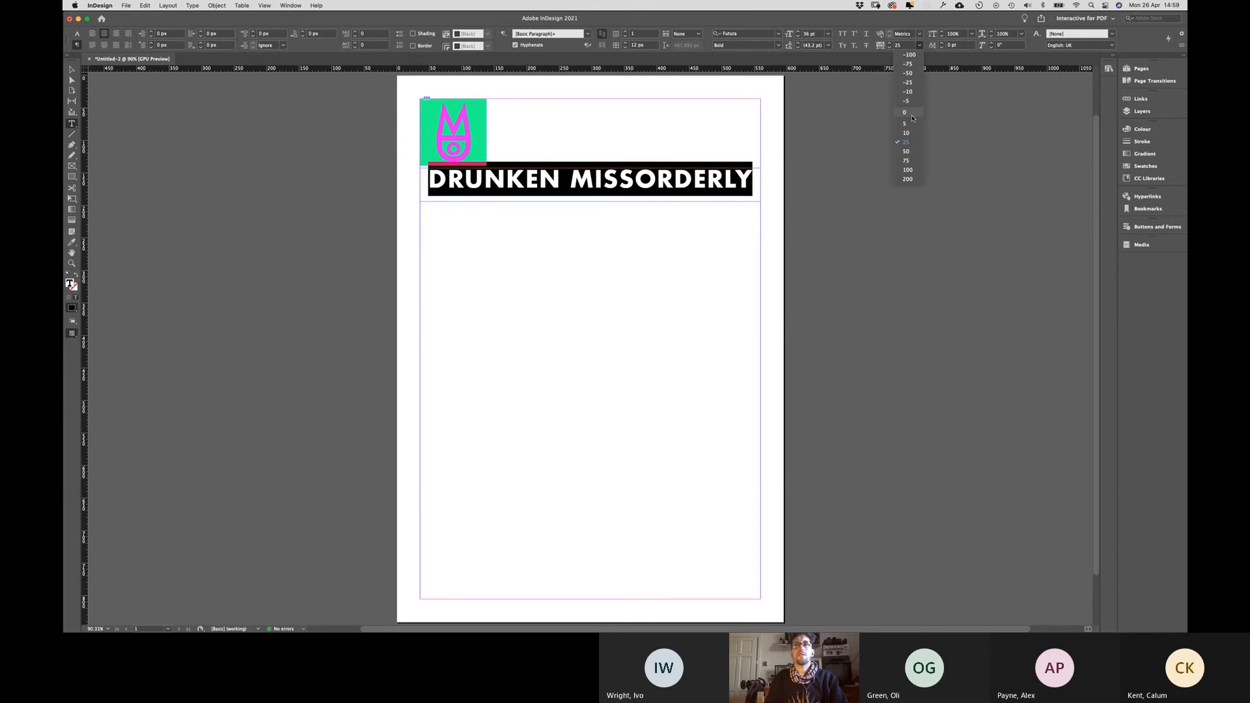
click(911, 152)
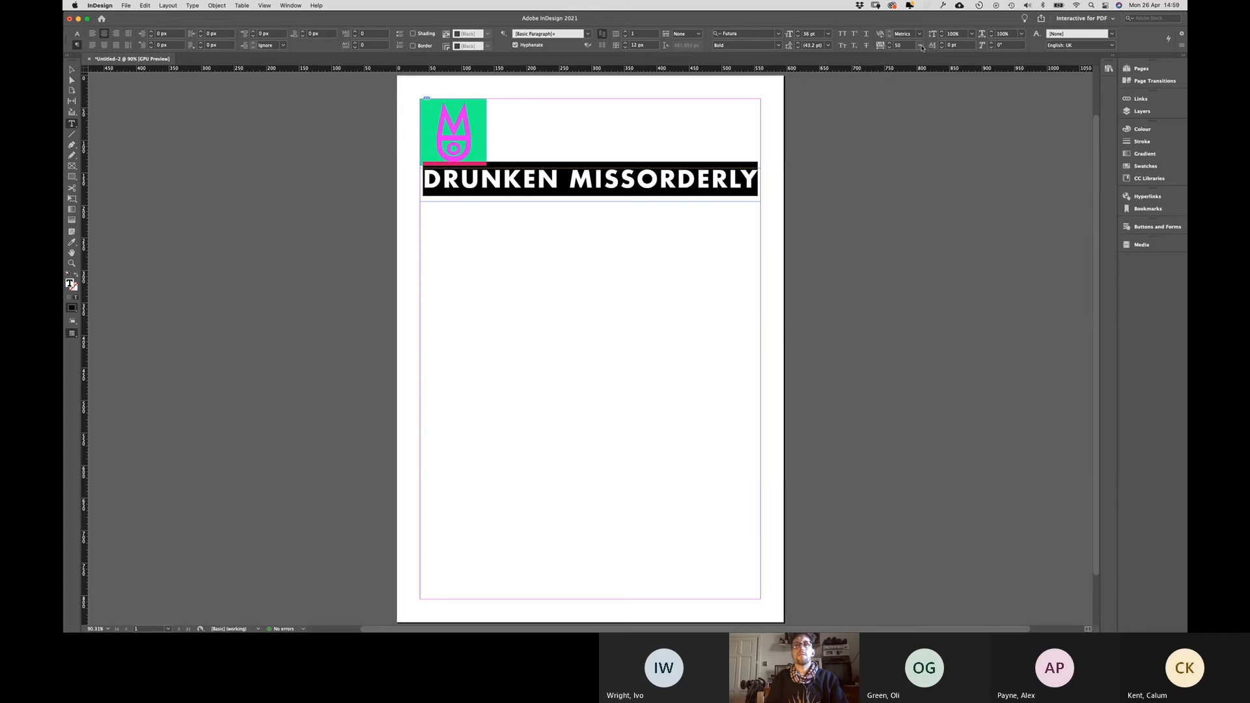
click(919, 46)
click(912, 165)
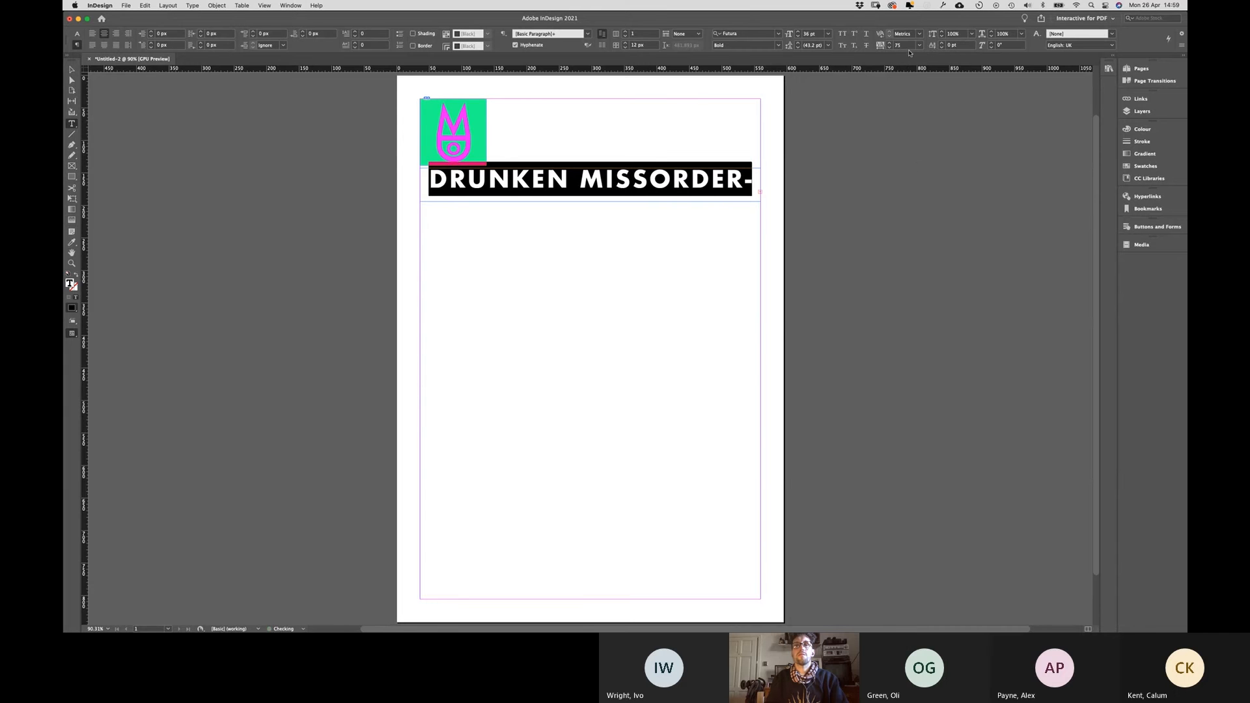
click(919, 46)
click(911, 156)
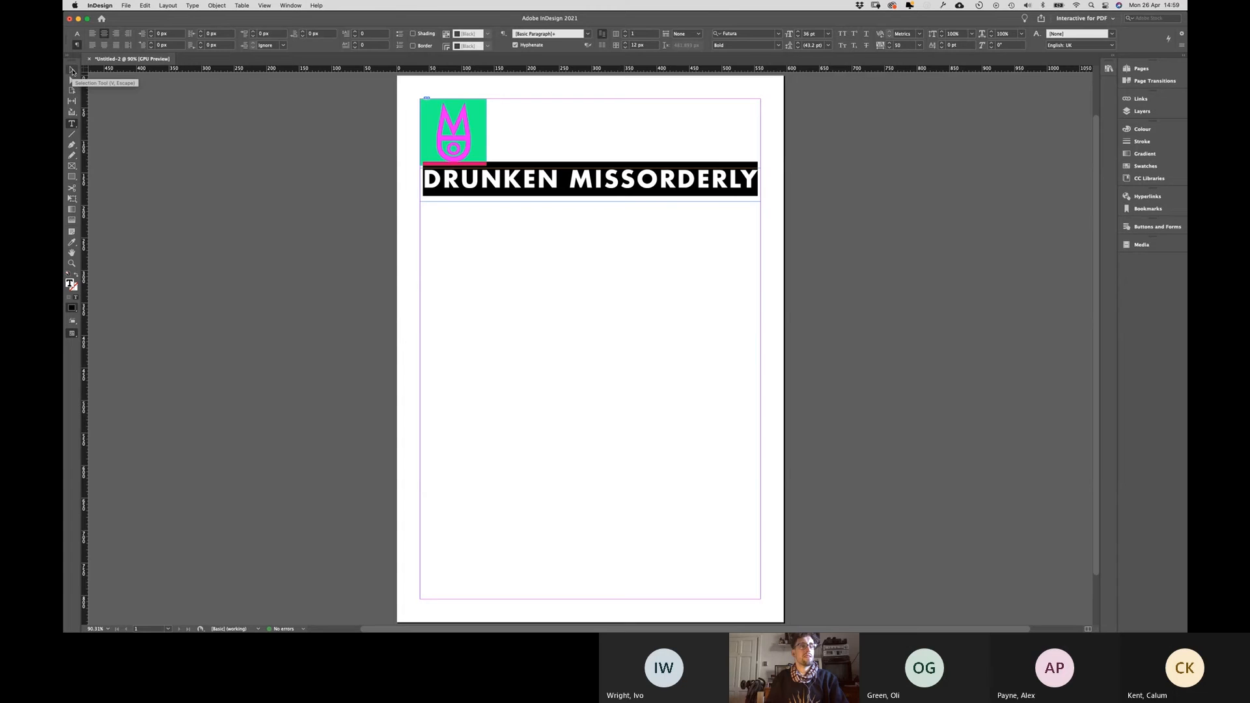
Step: Move the logo to the horizontal centre of the page, directly above the heading, and deselect it
key(Escape)
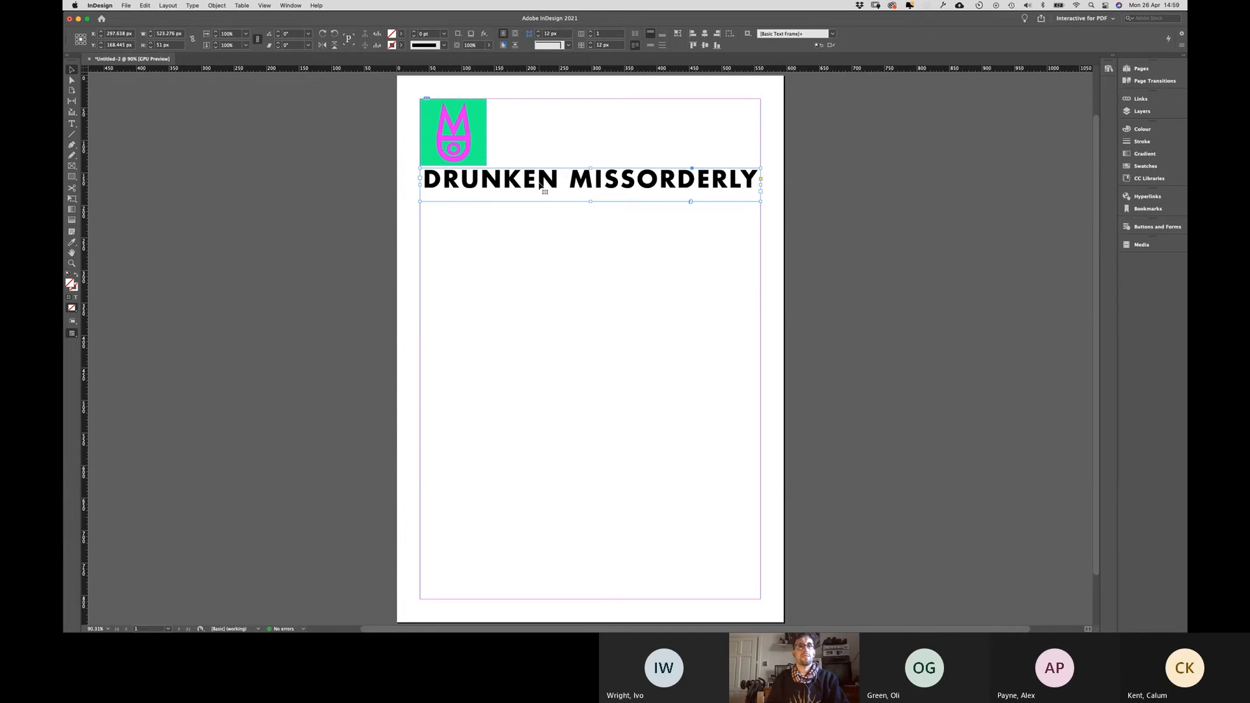
drag(541, 183, 541, 185)
drag(454, 152, 566, 127)
drag(502, 176, 502, 173)
click(480, 154)
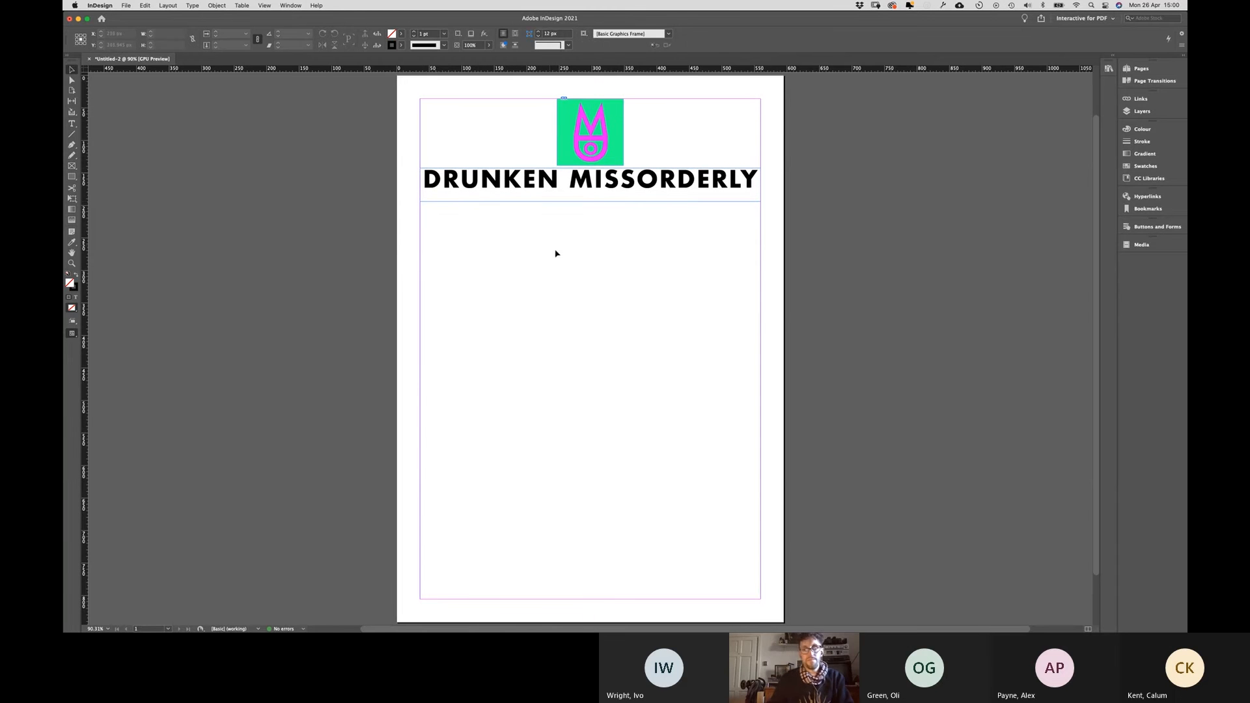
key(super+Tab)
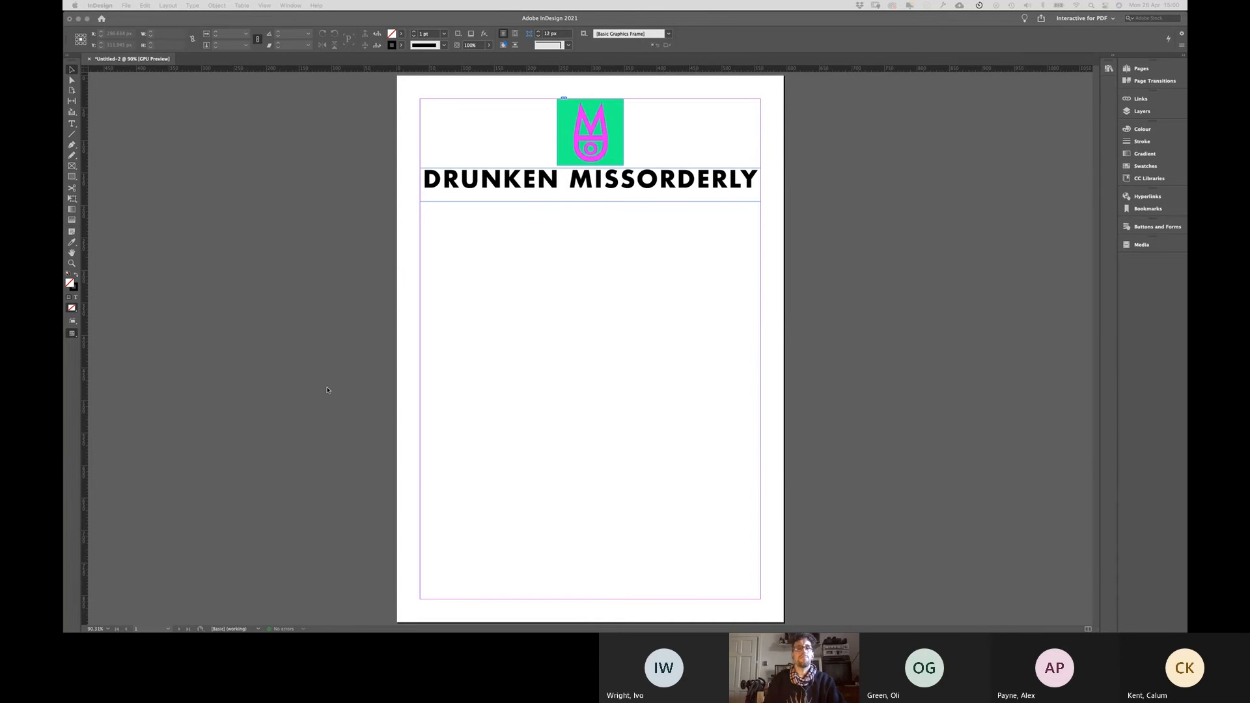
click(338, 420)
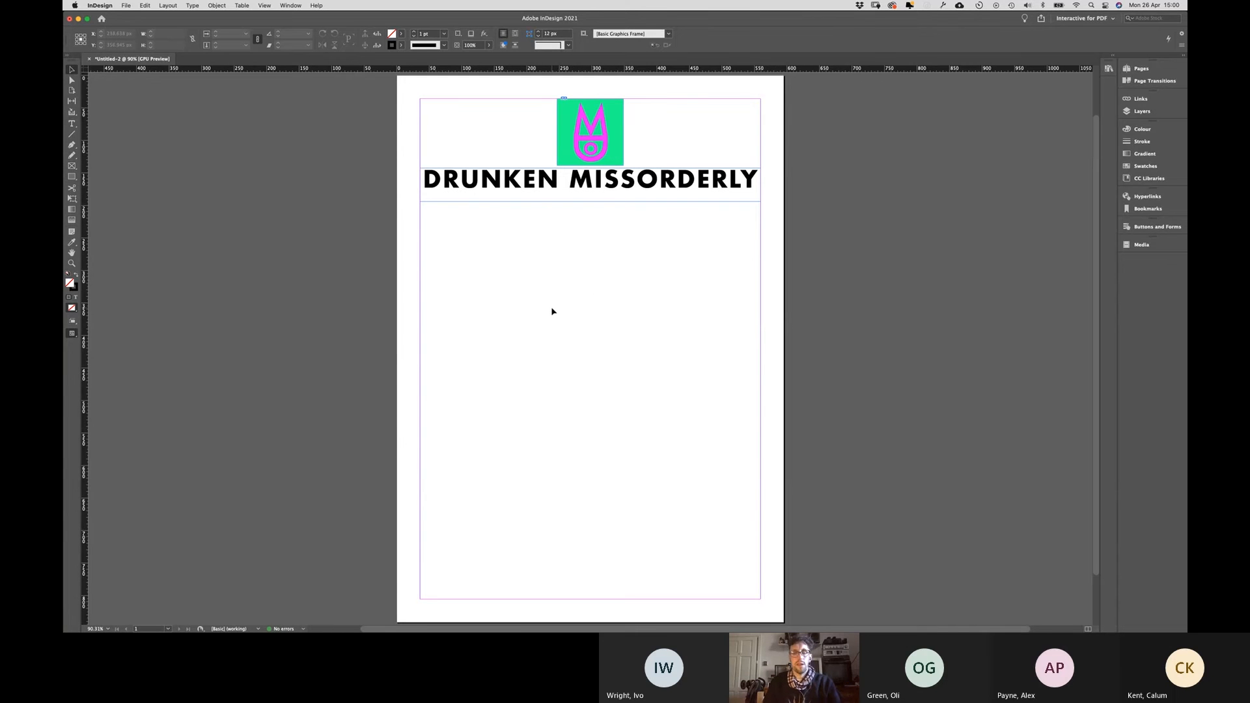
Step: Draw a rectangle about 523 x 770 px that fills the page area inside the margins
scroll(553, 312, down, 1)
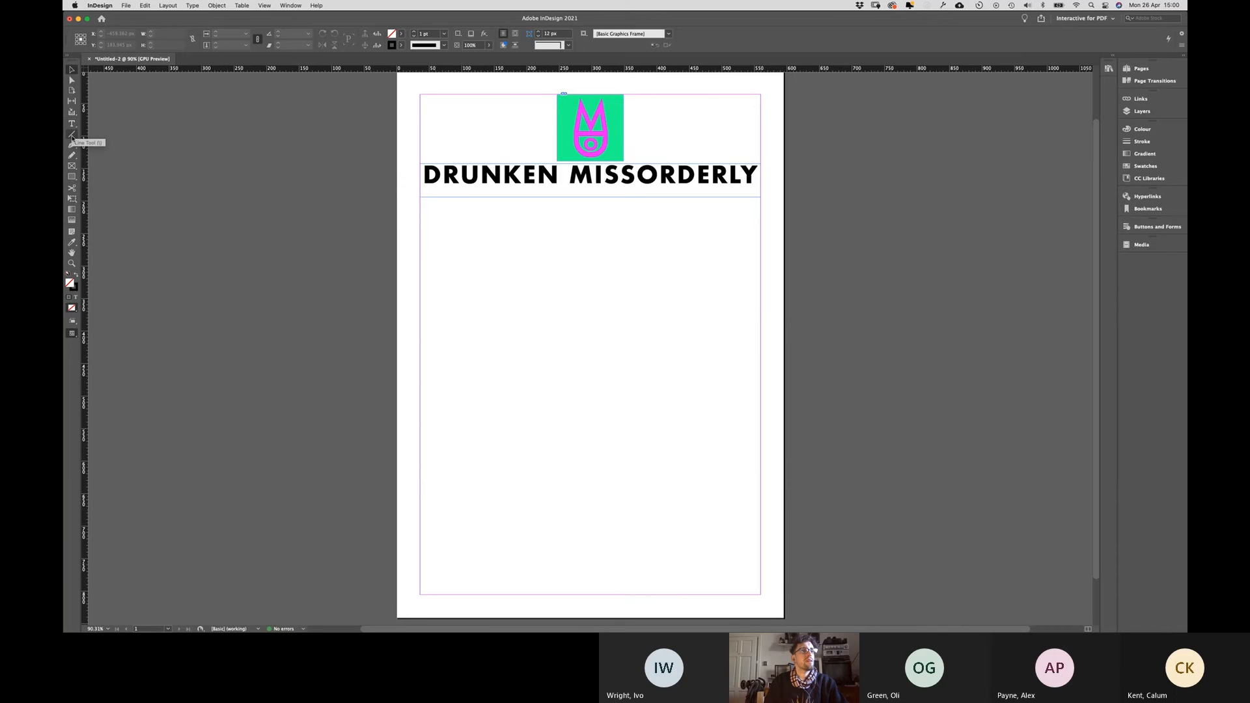
click(72, 178)
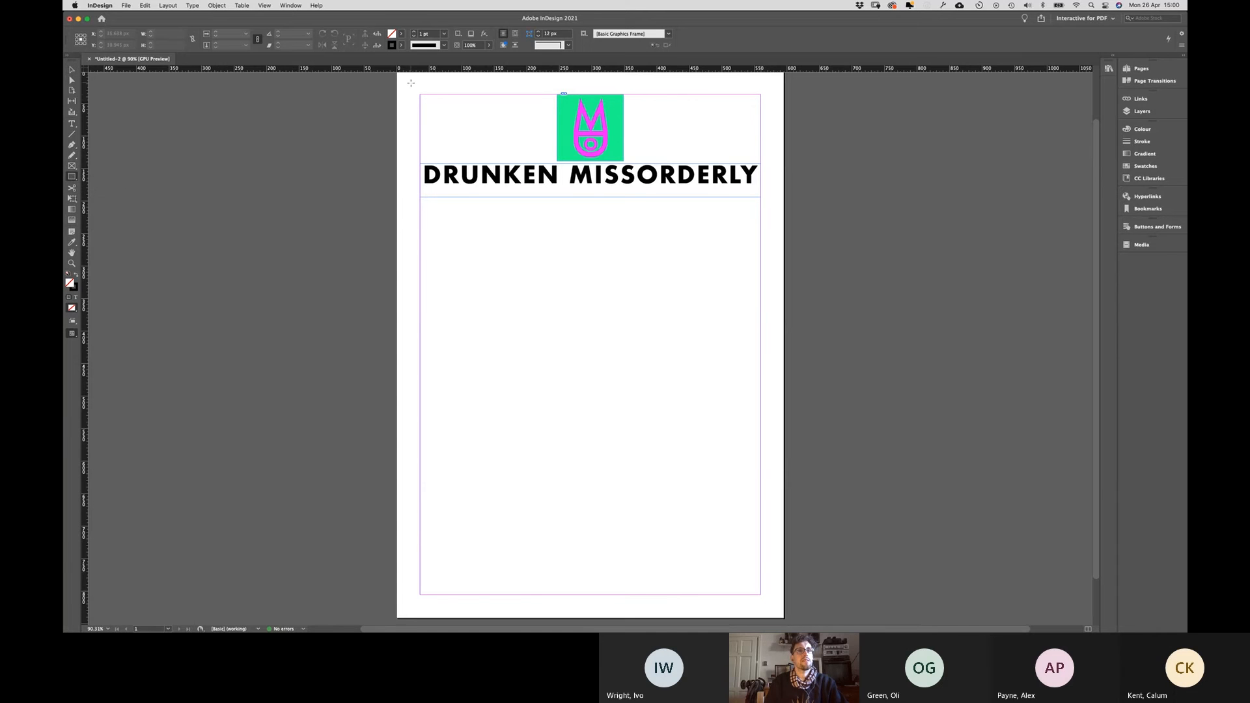
mouse_move(420, 94)
mouse_down()
mouse_move(564, 404)
mouse_move(621, 490)
mouse_move(711, 578)
mouse_move(759, 594)
mouse_up()
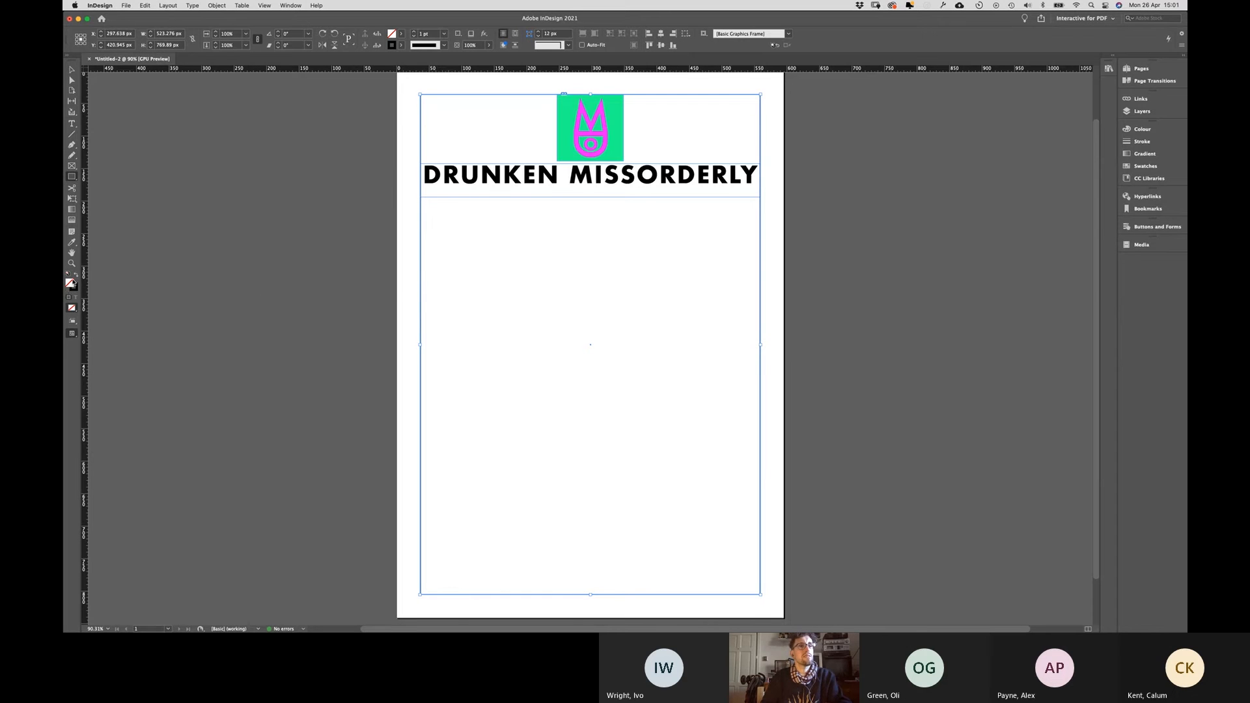
click(73, 71)
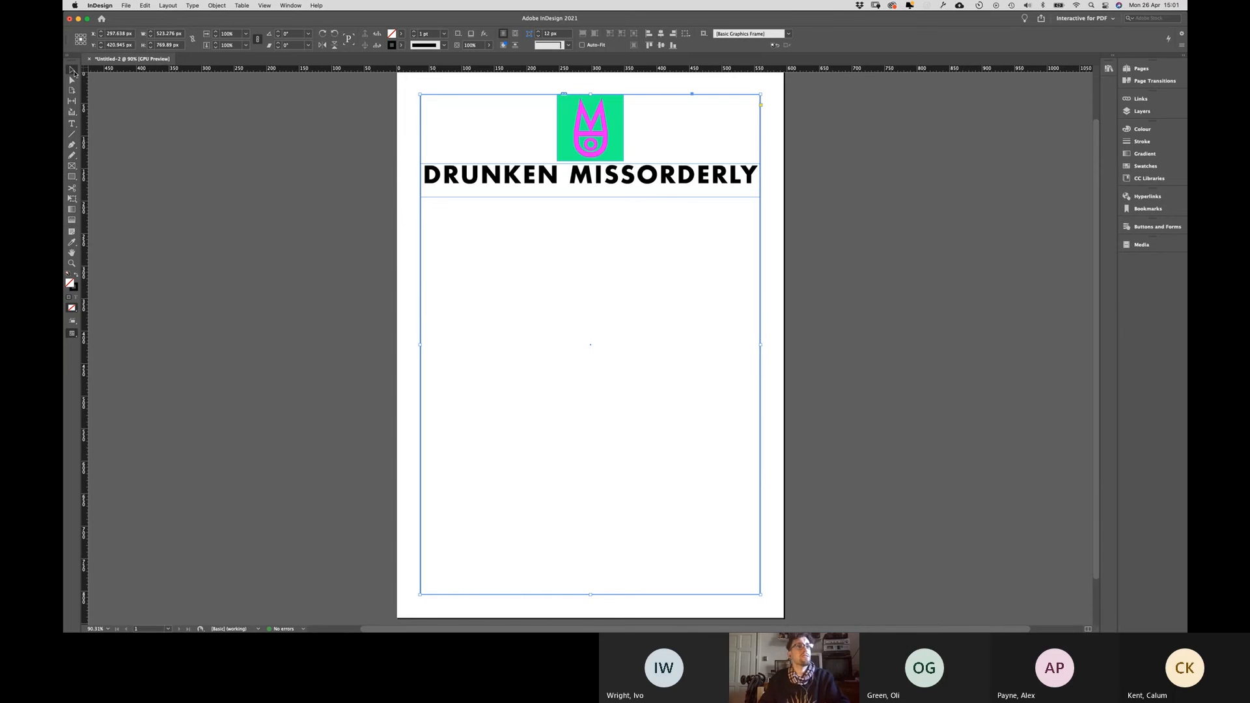
click(572, 146)
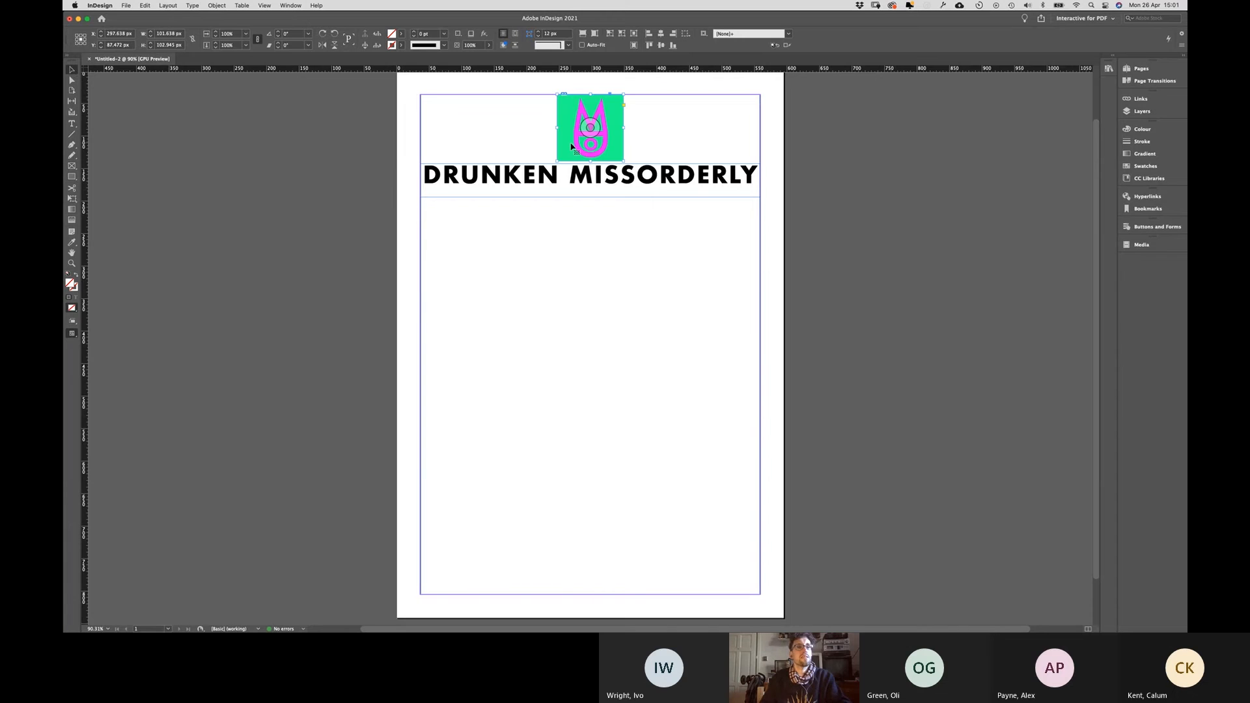
click(554, 178)
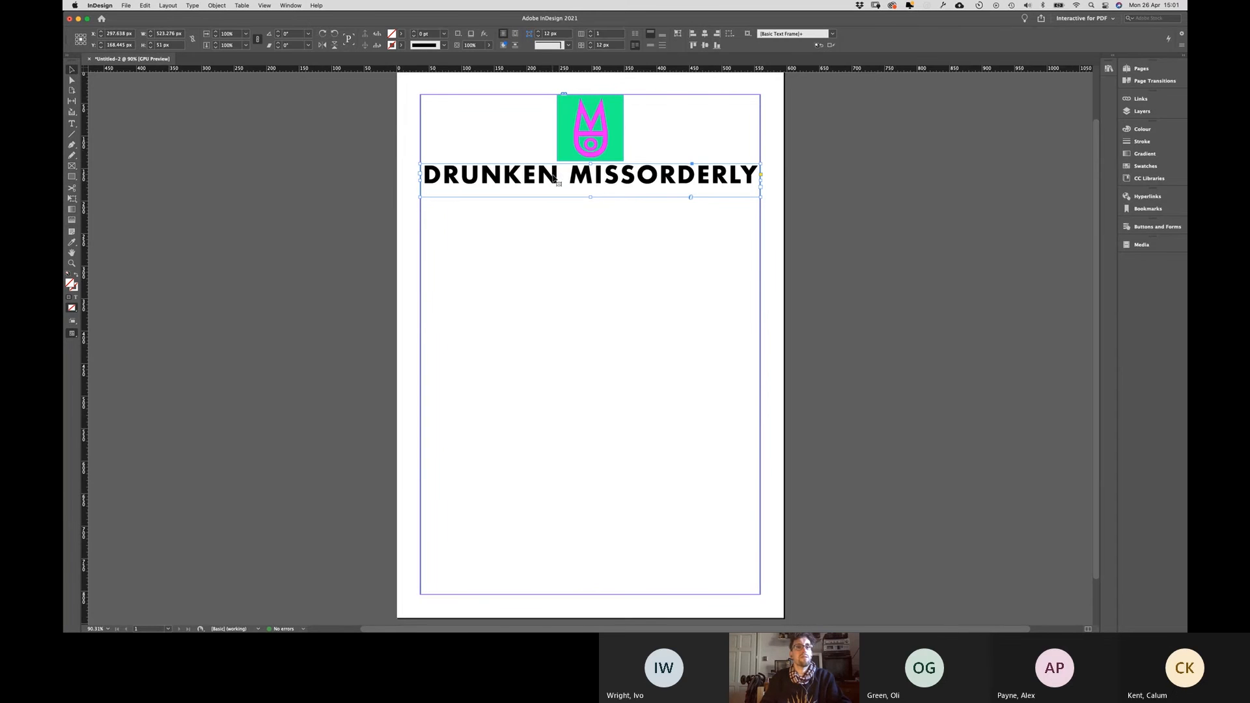
click(579, 152)
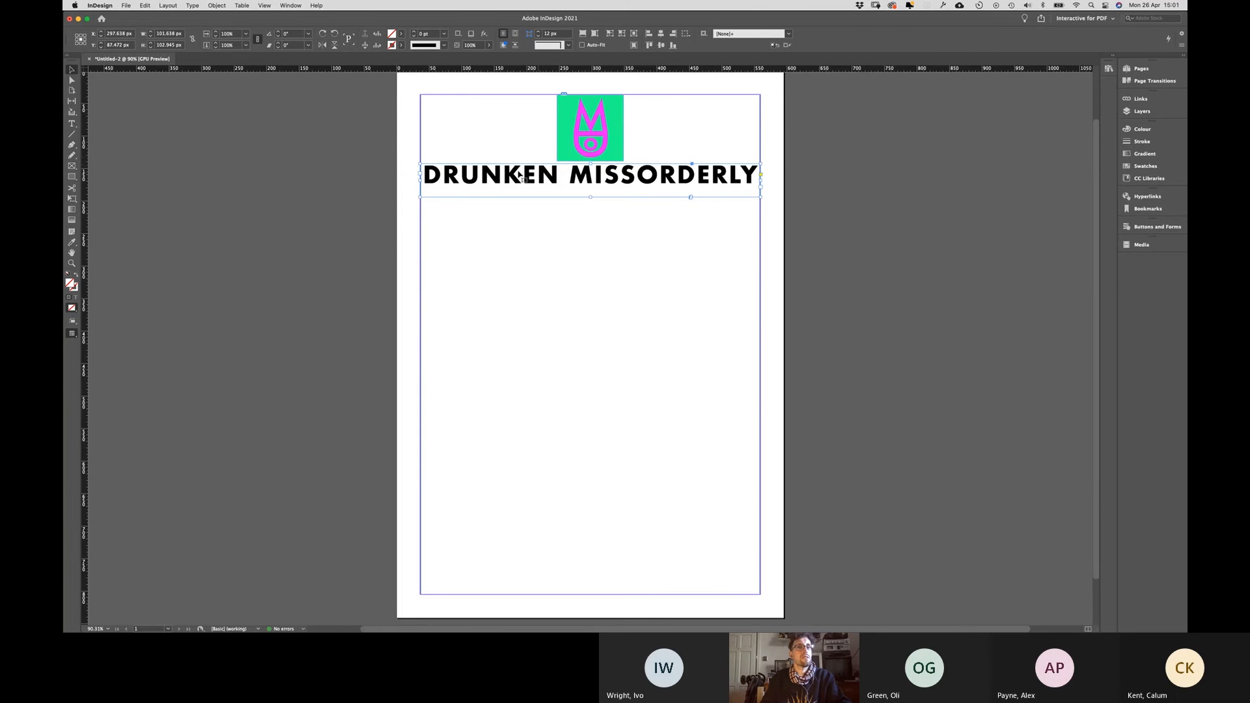
click(522, 177)
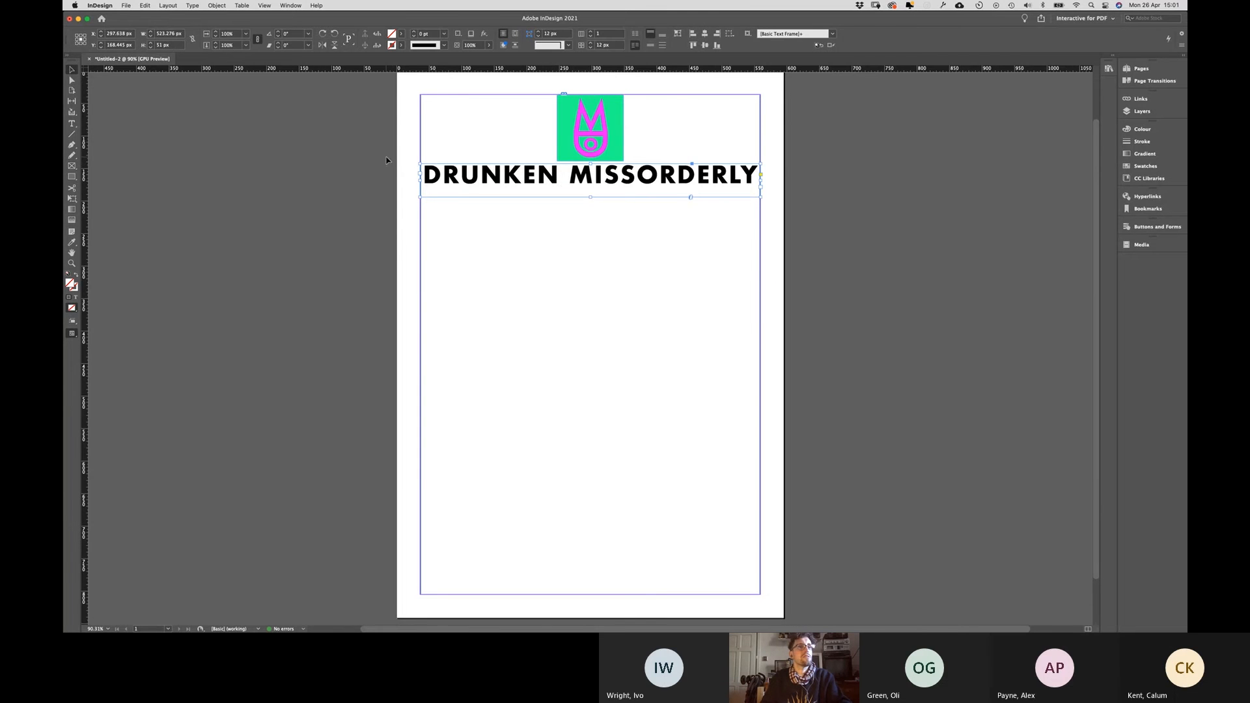
click(75, 297)
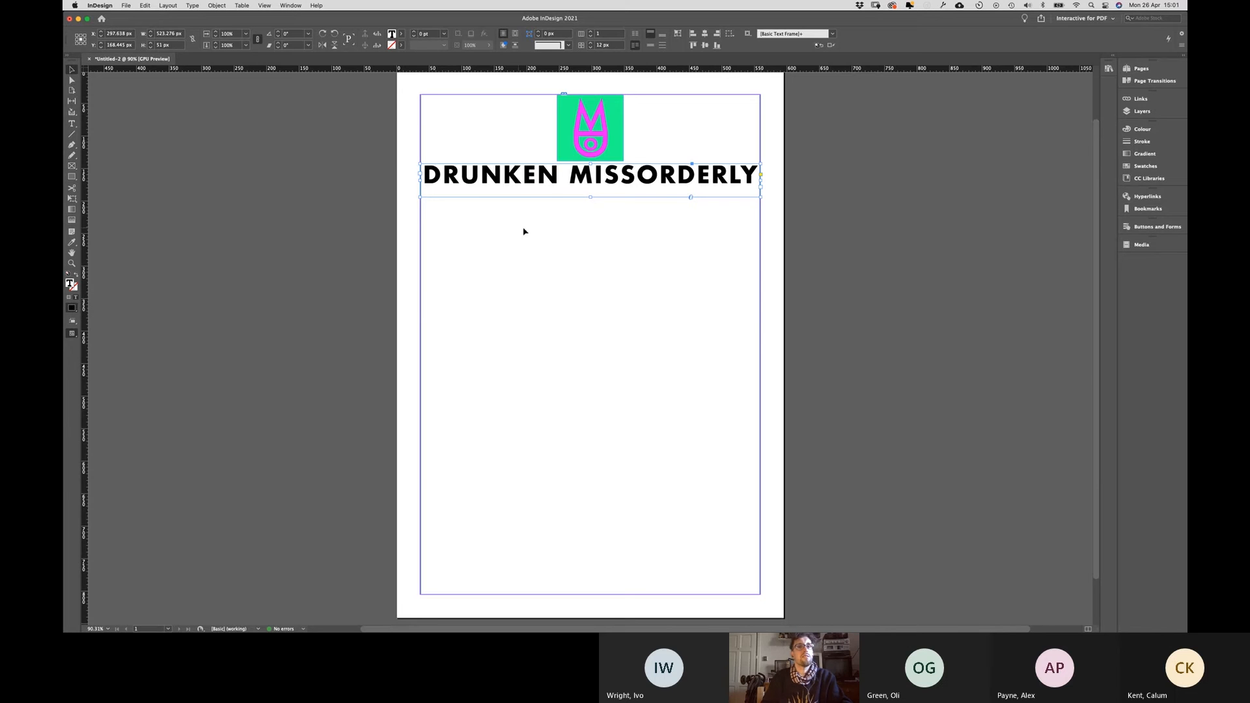
click(579, 216)
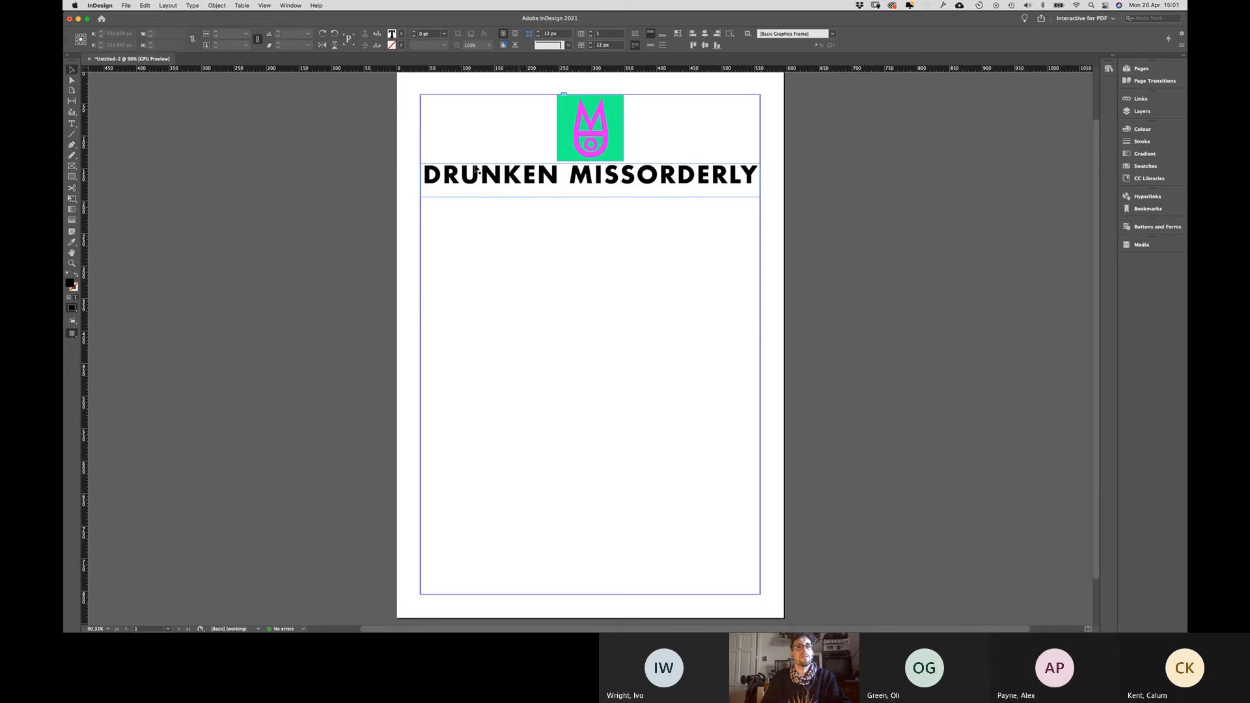
Step: Fill the large rectangle with the green sampled from the logo's background, 1ffe8e
click(420, 102)
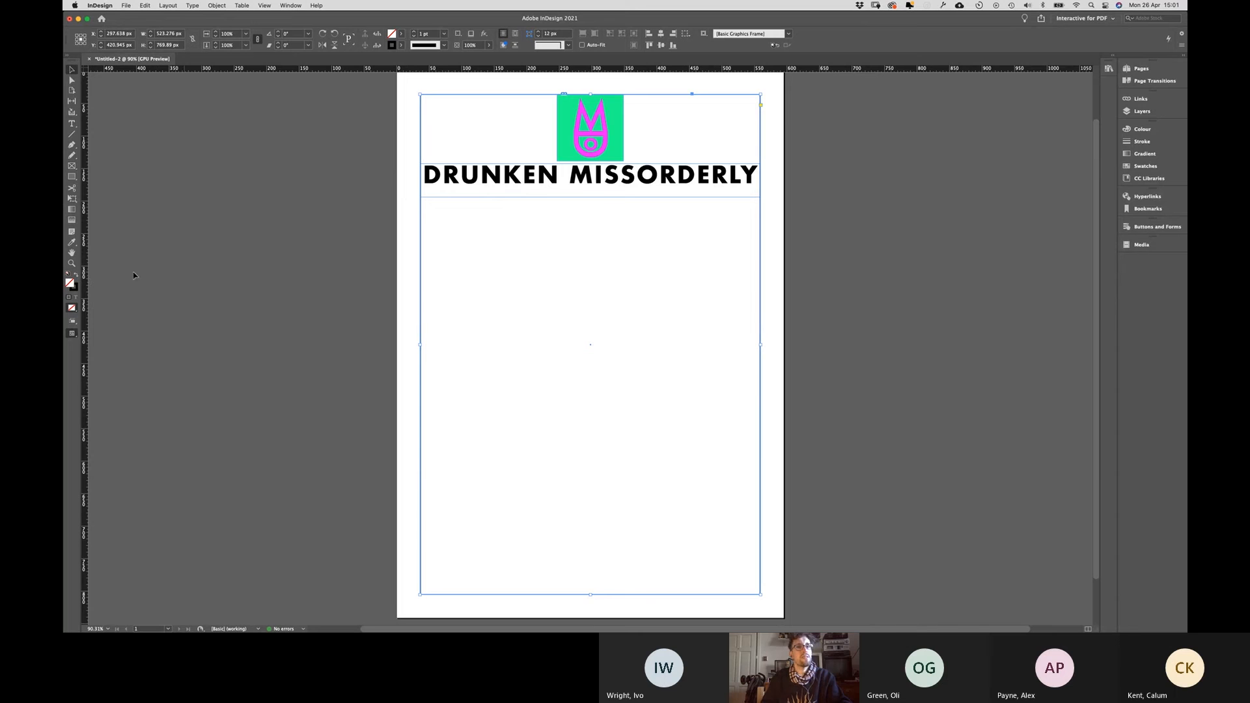
double_click(71, 284)
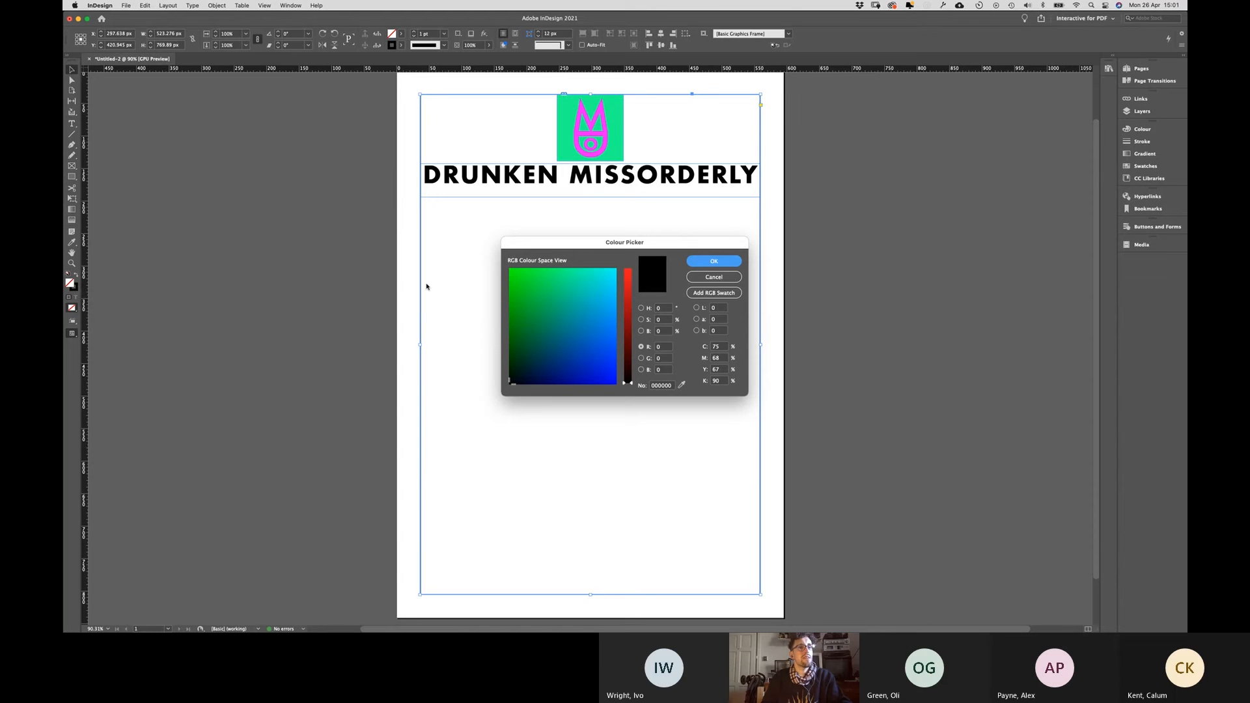
mouse_move(554, 292)
mouse_down()
mouse_move(534, 267)
mouse_move(569, 300)
mouse_up()
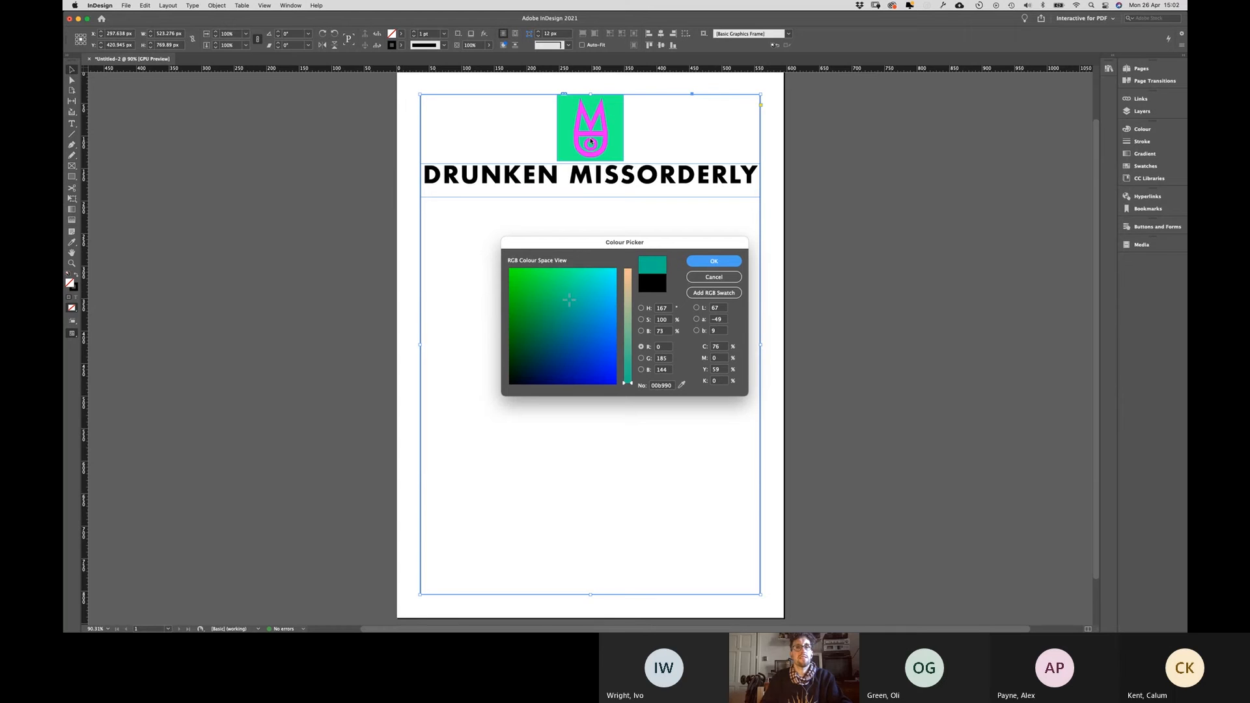
click(682, 384)
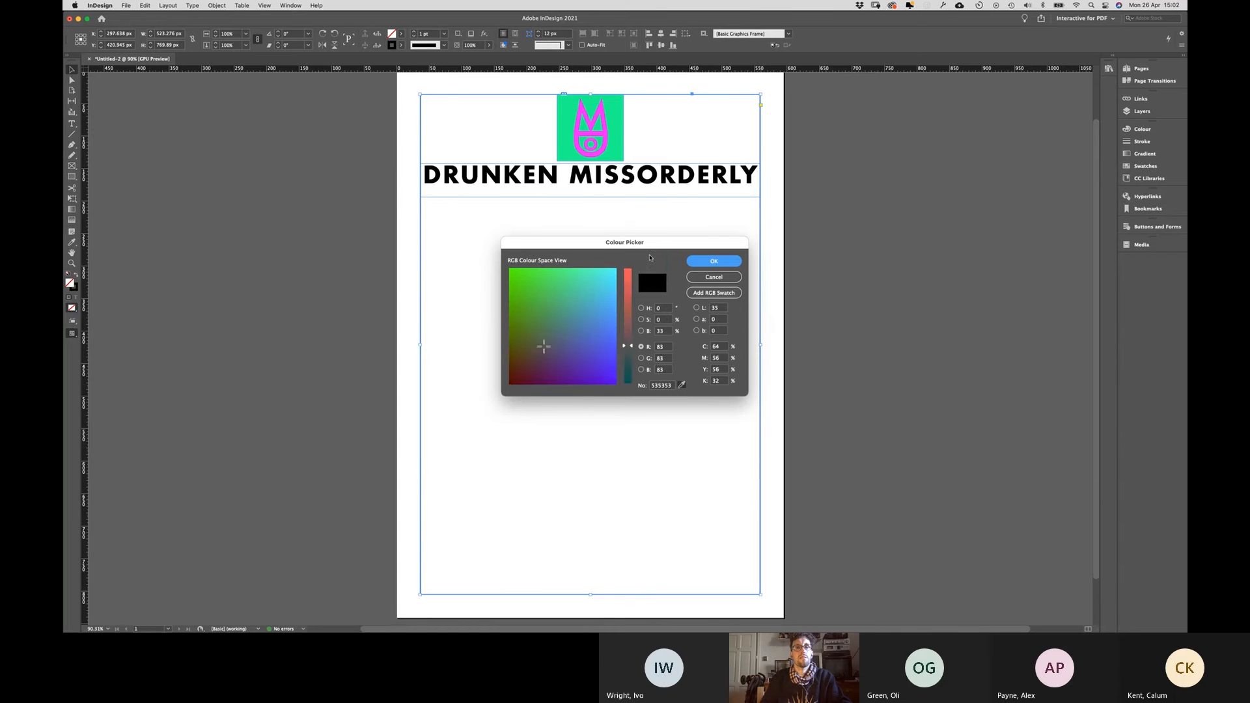
click(619, 155)
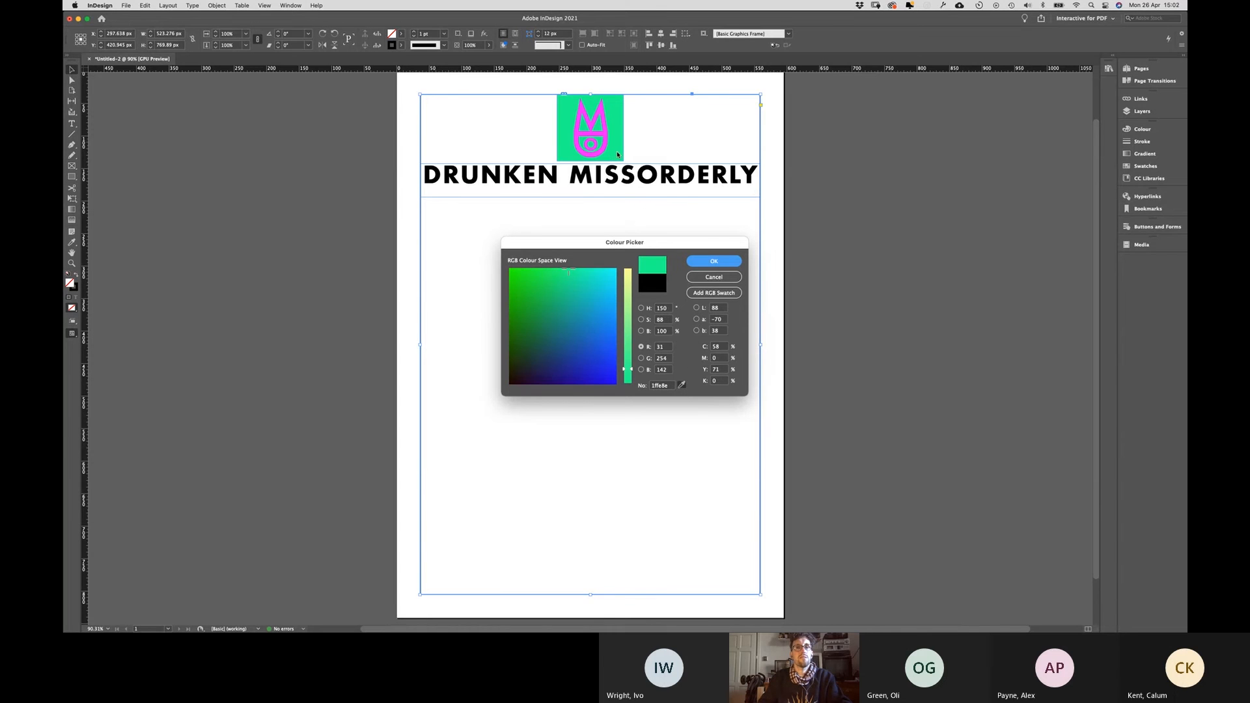
click(714, 262)
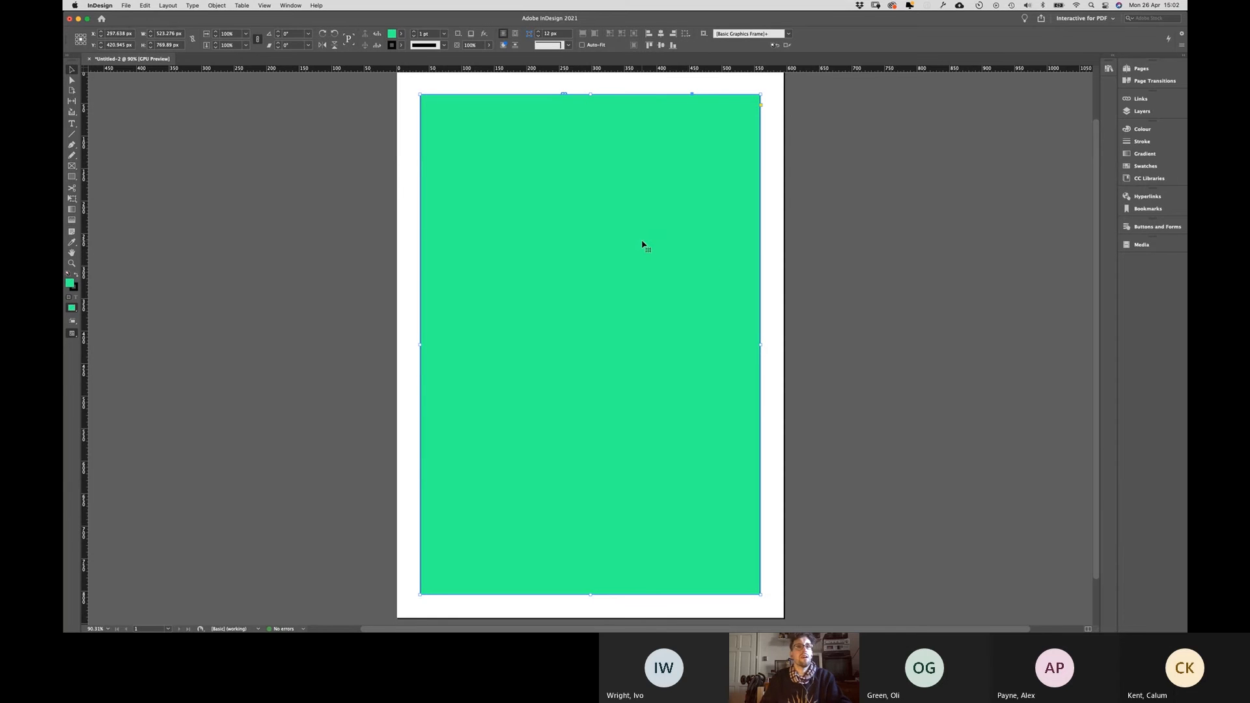
Step: Review the rectangle's fill colour values, the document's swatch list and the options for loading or adding swatches
click(402, 38)
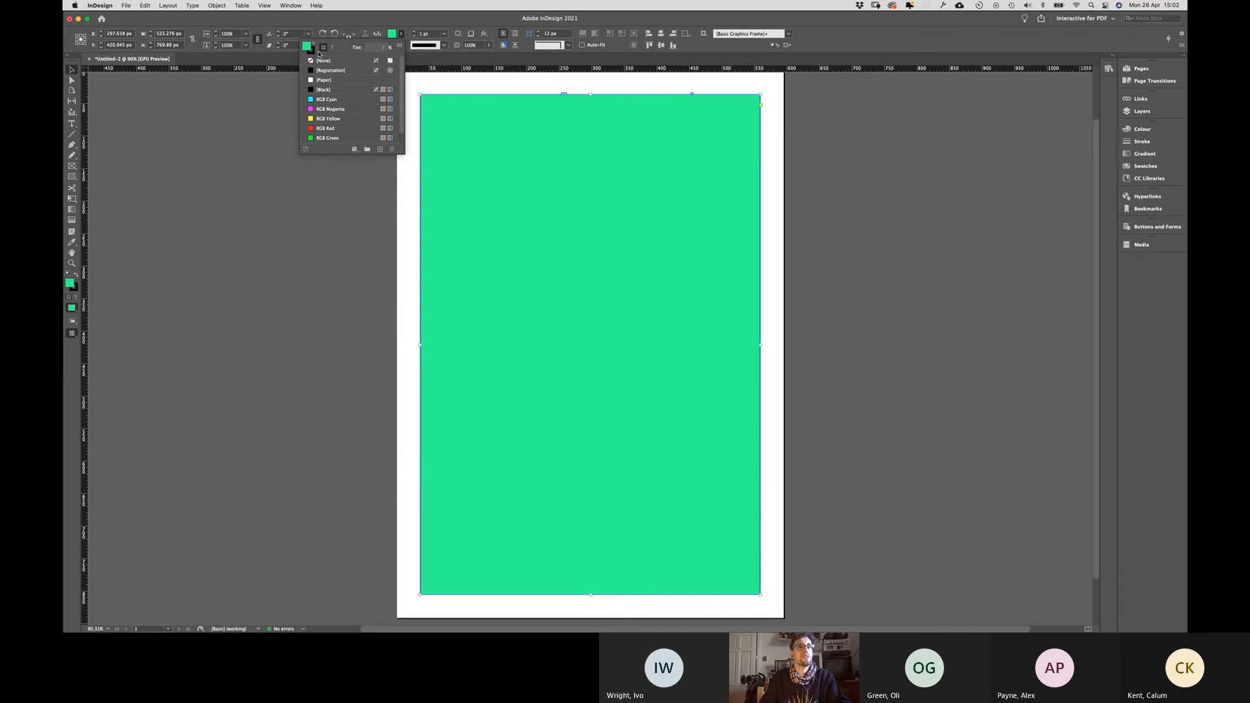
click(397, 35)
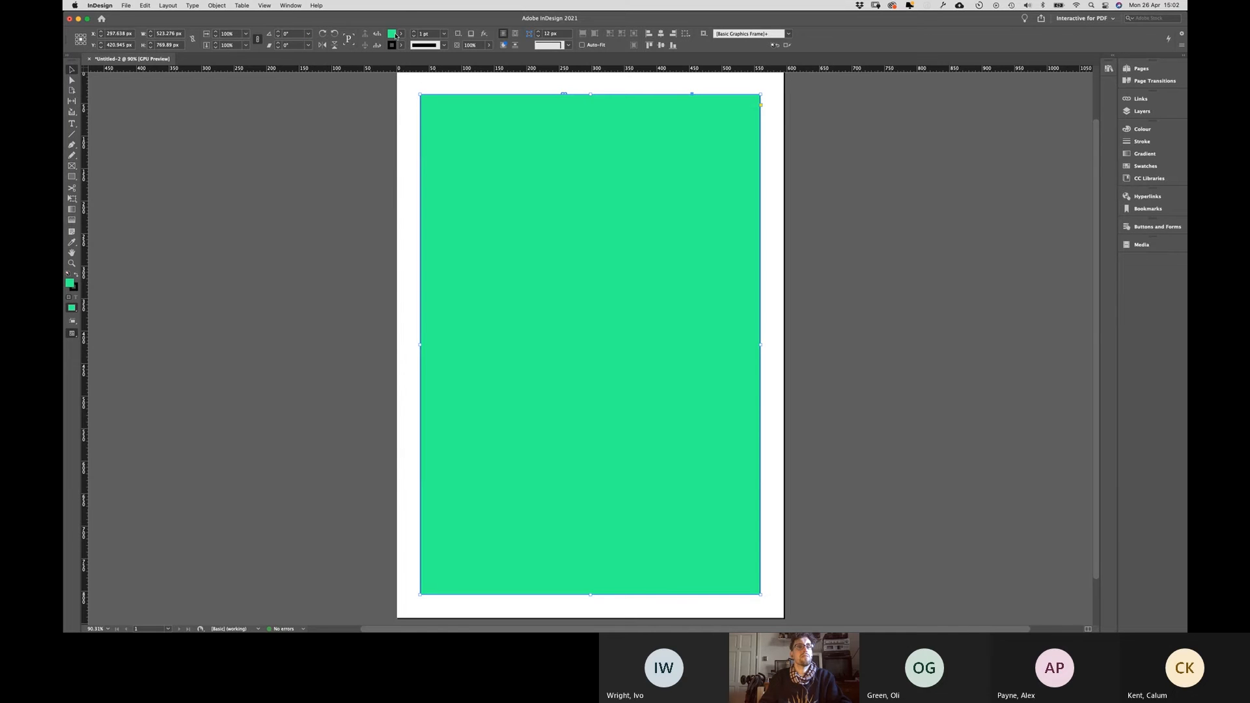
double_click(392, 34)
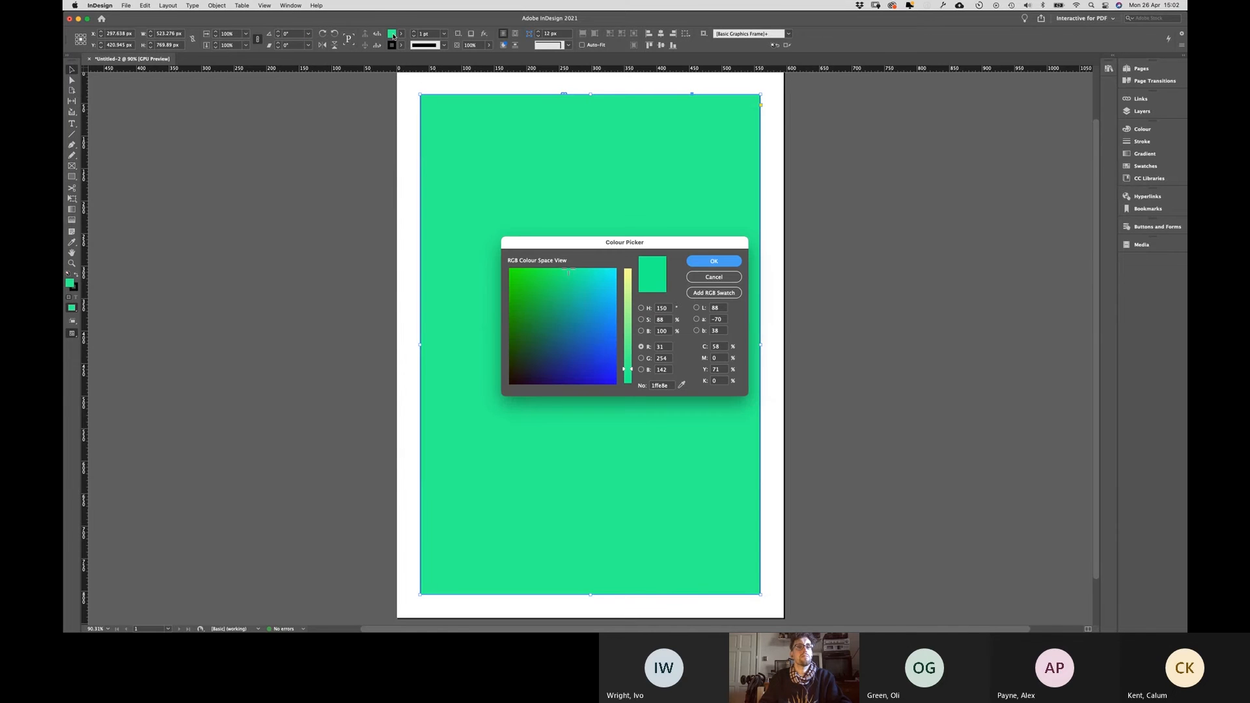
click(696, 264)
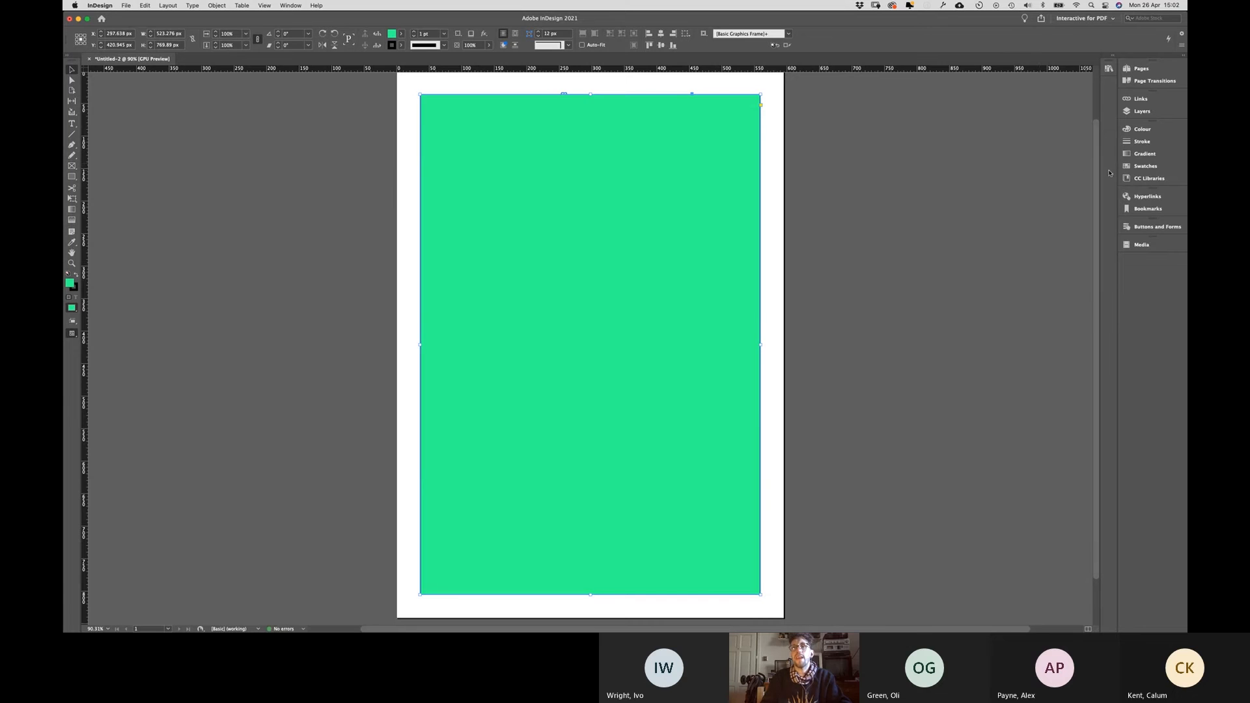
click(1150, 167)
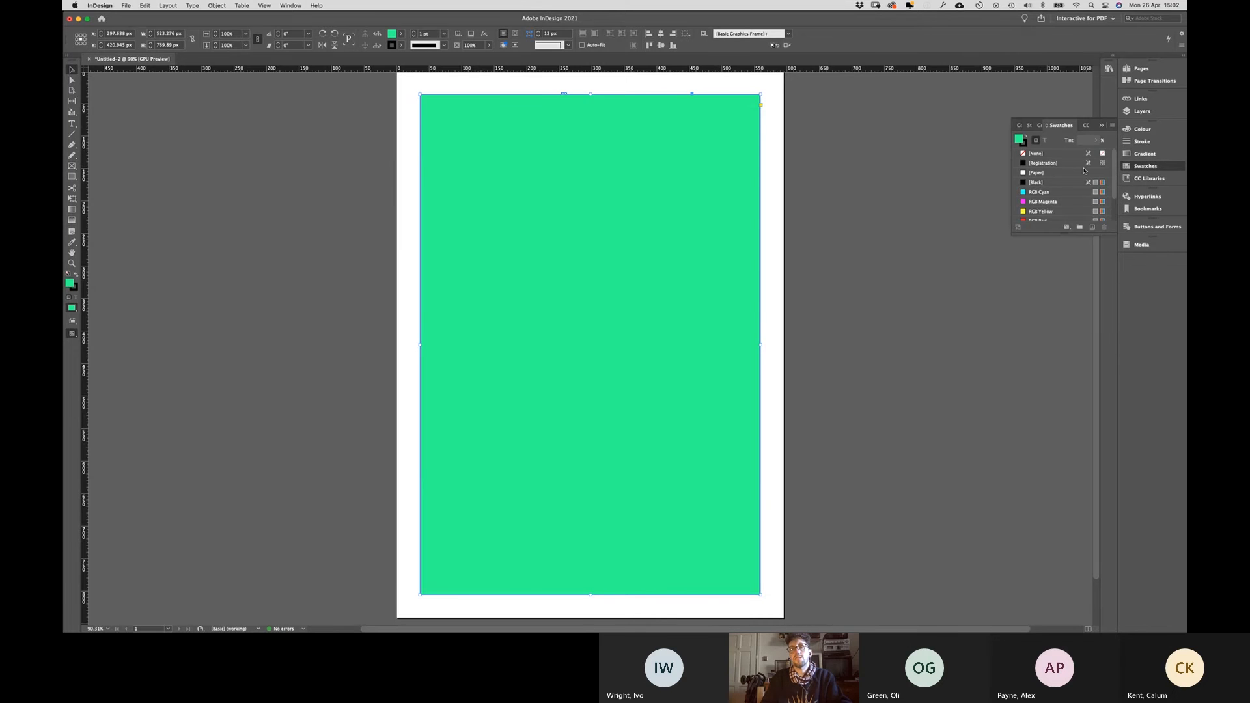
scroll(1062, 176, down, 2)
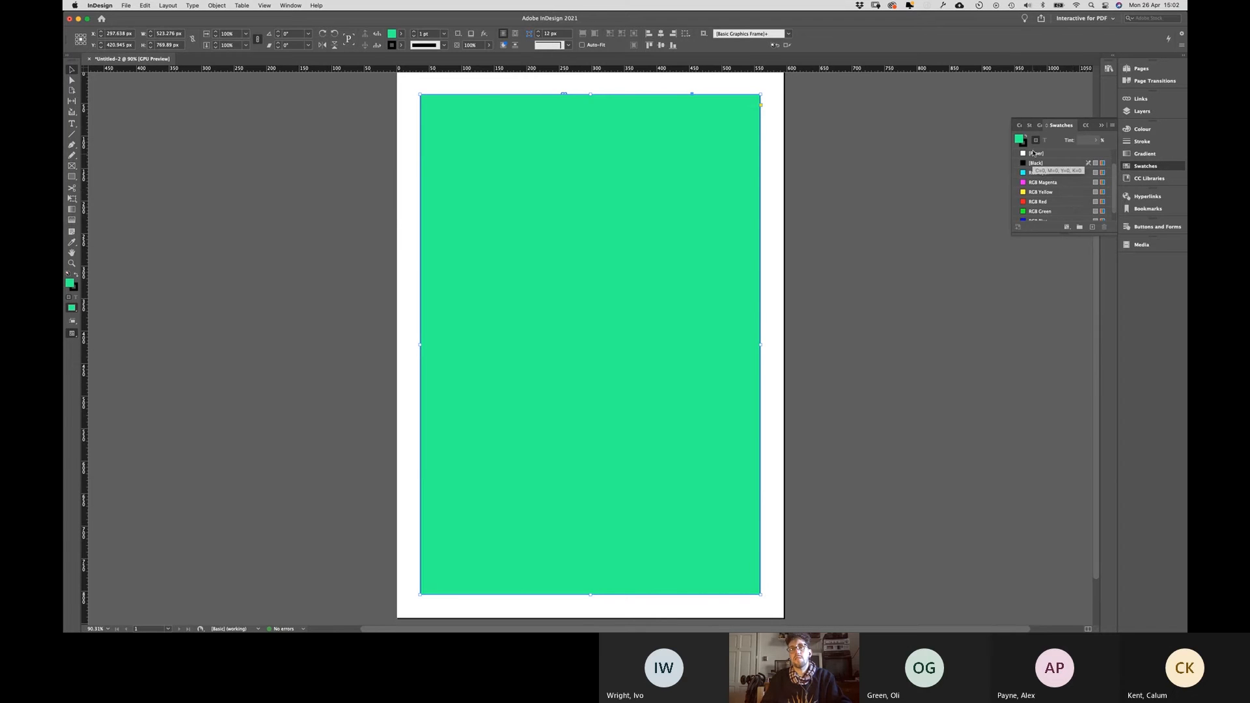
scroll(1039, 202, down, 1)
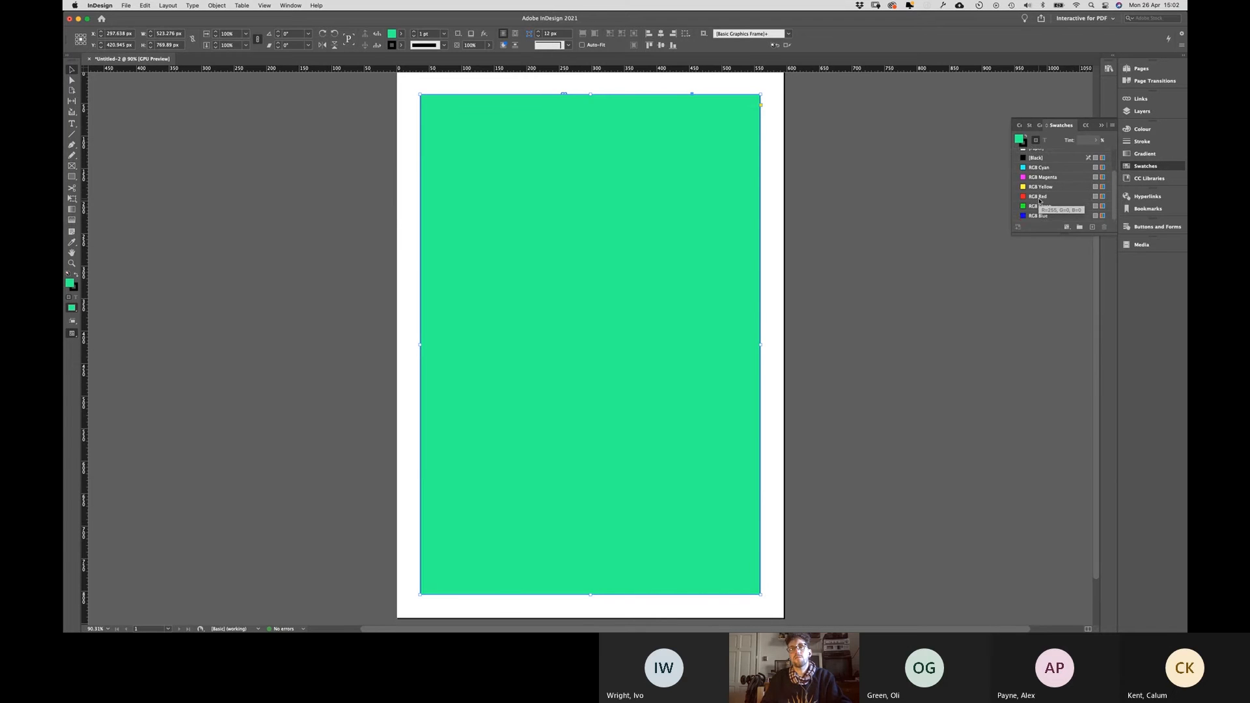
scroll(1055, 195, up, 3)
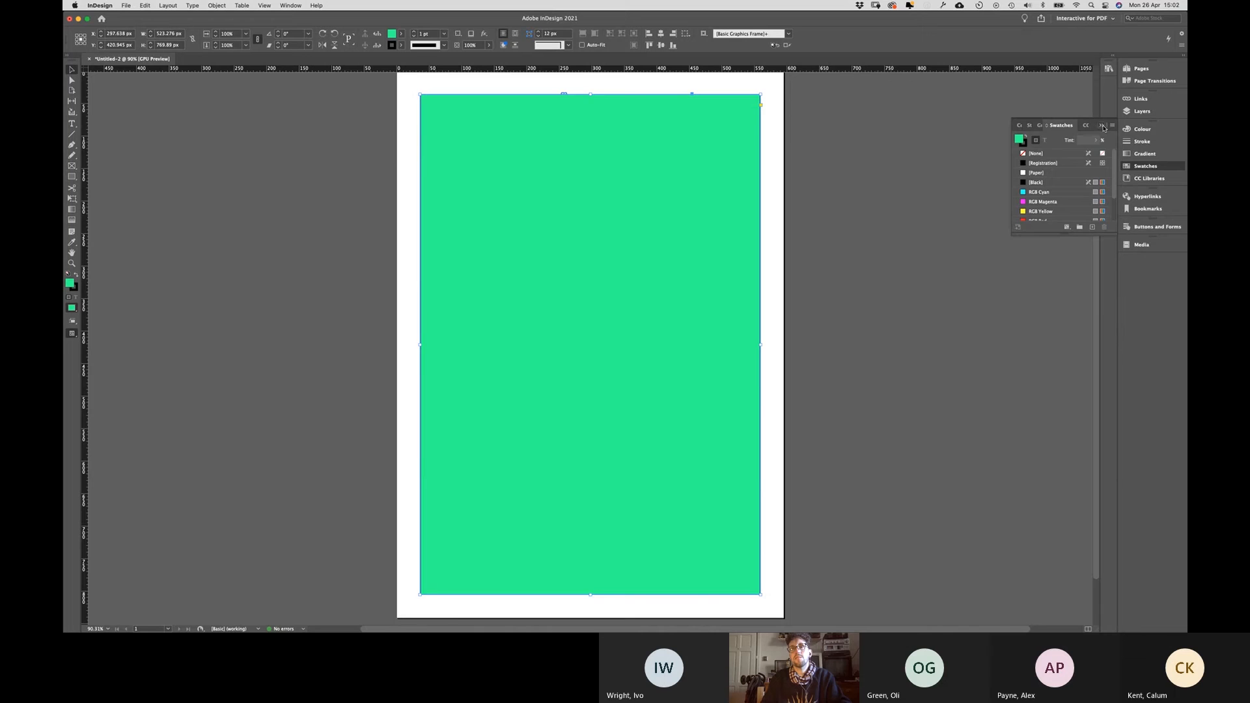
click(1103, 126)
click(1145, 166)
click(1114, 126)
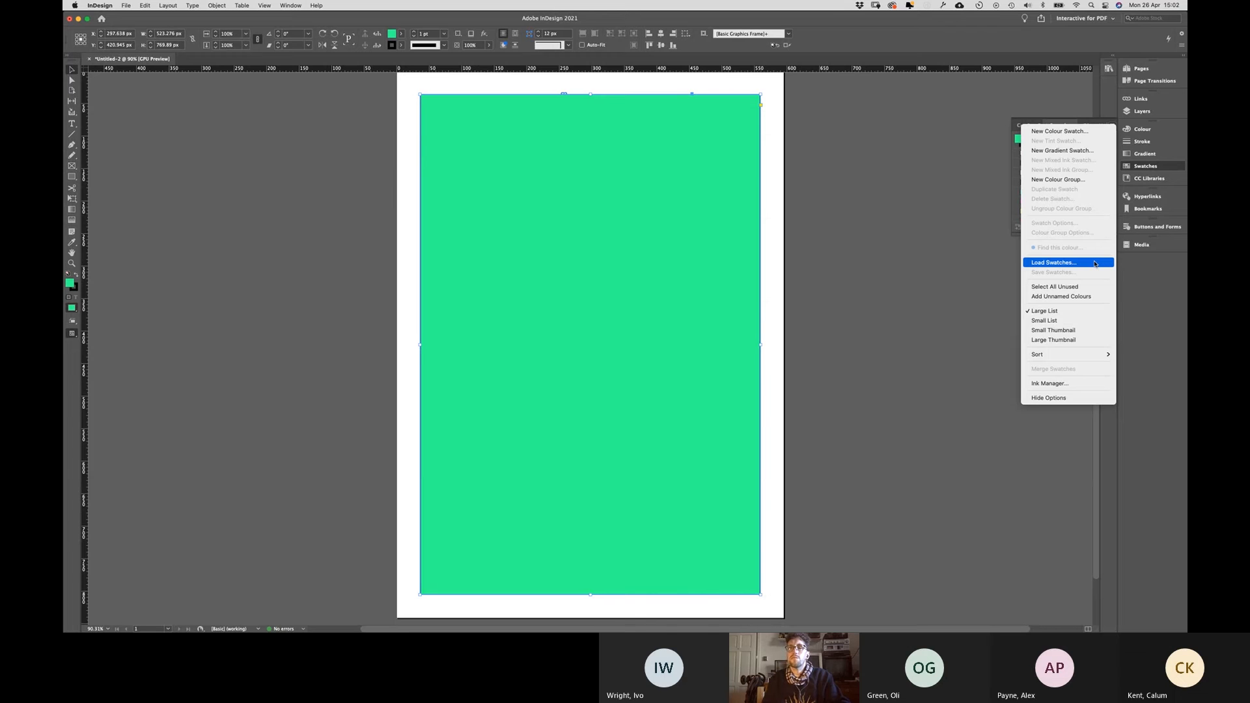
click(970, 257)
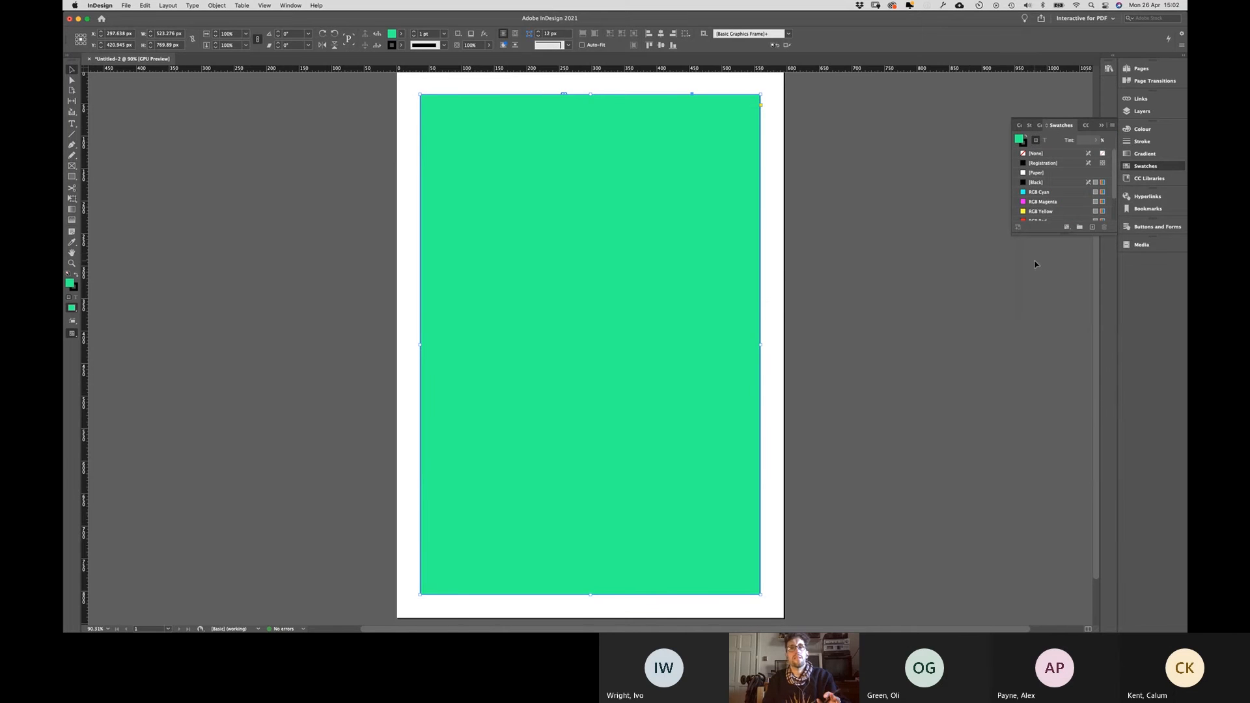
click(1141, 129)
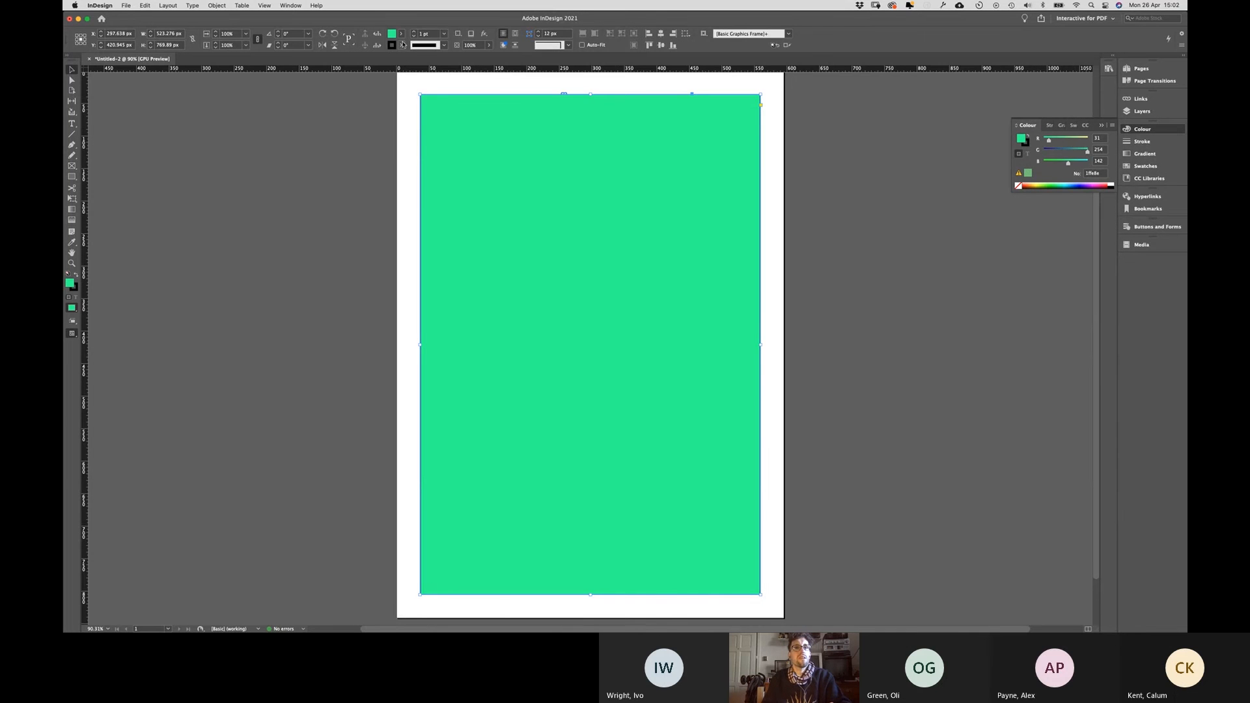
Step: Set the green rectangle's stroke colour to None and deselect it
click(403, 44)
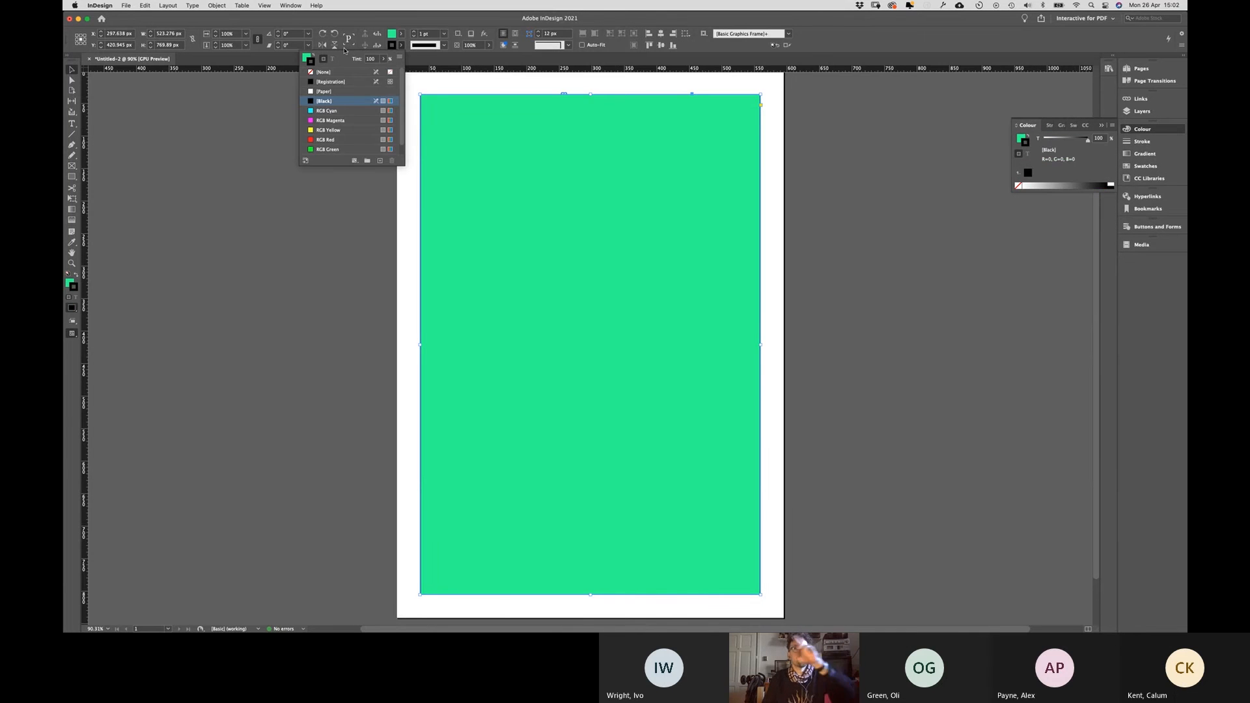
click(312, 72)
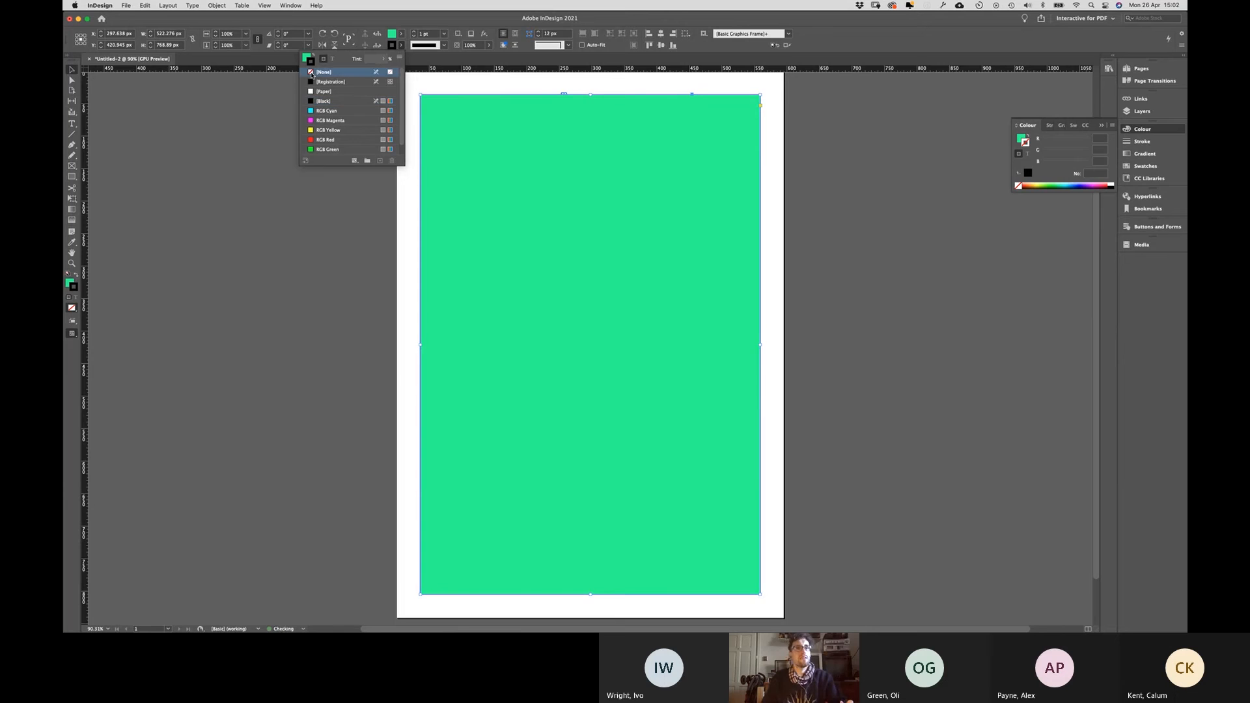
click(312, 73)
click(261, 140)
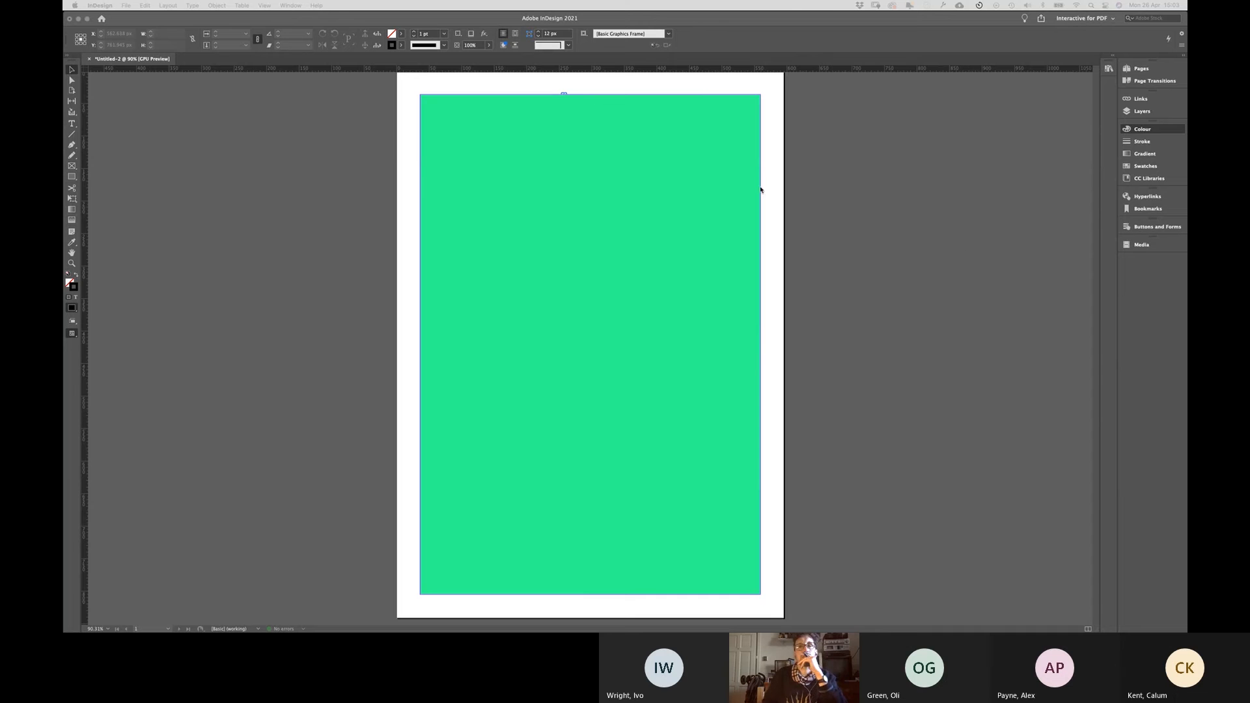
Step: Reorder the objects in Layer 1 so the rectangle sits at the bottom, behind the heading and logo
scroll(762, 191, down, 1)
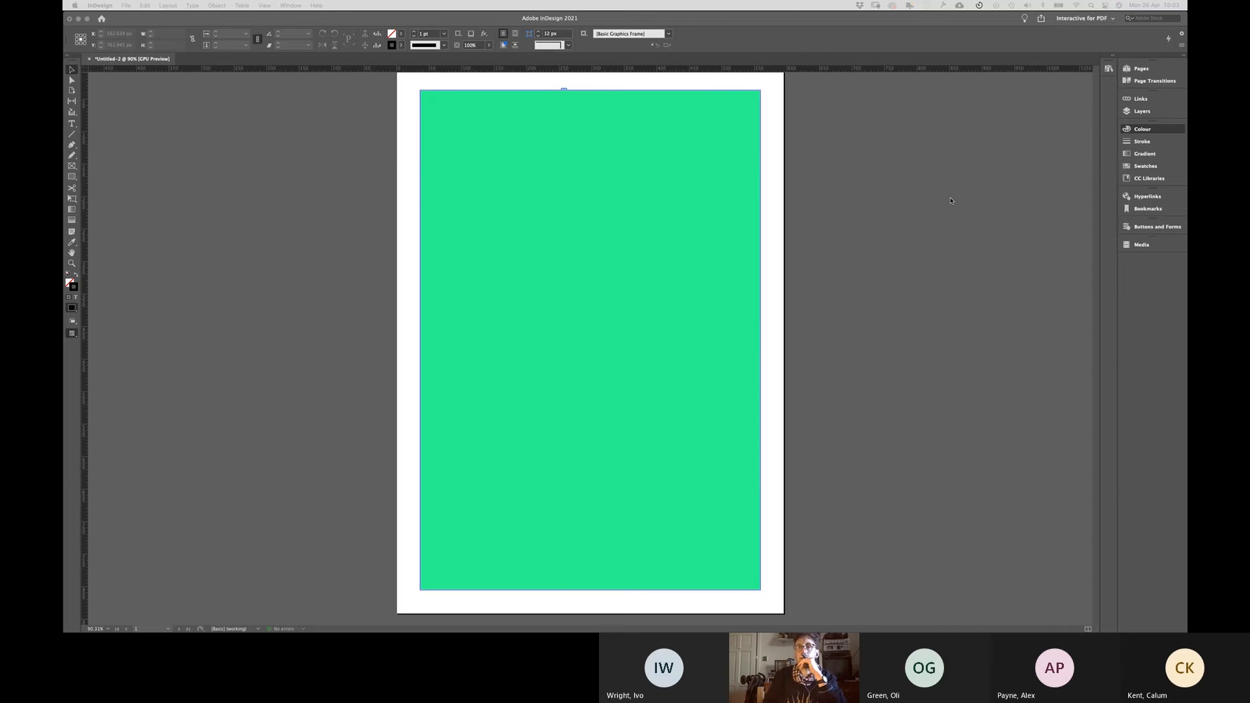
click(1139, 113)
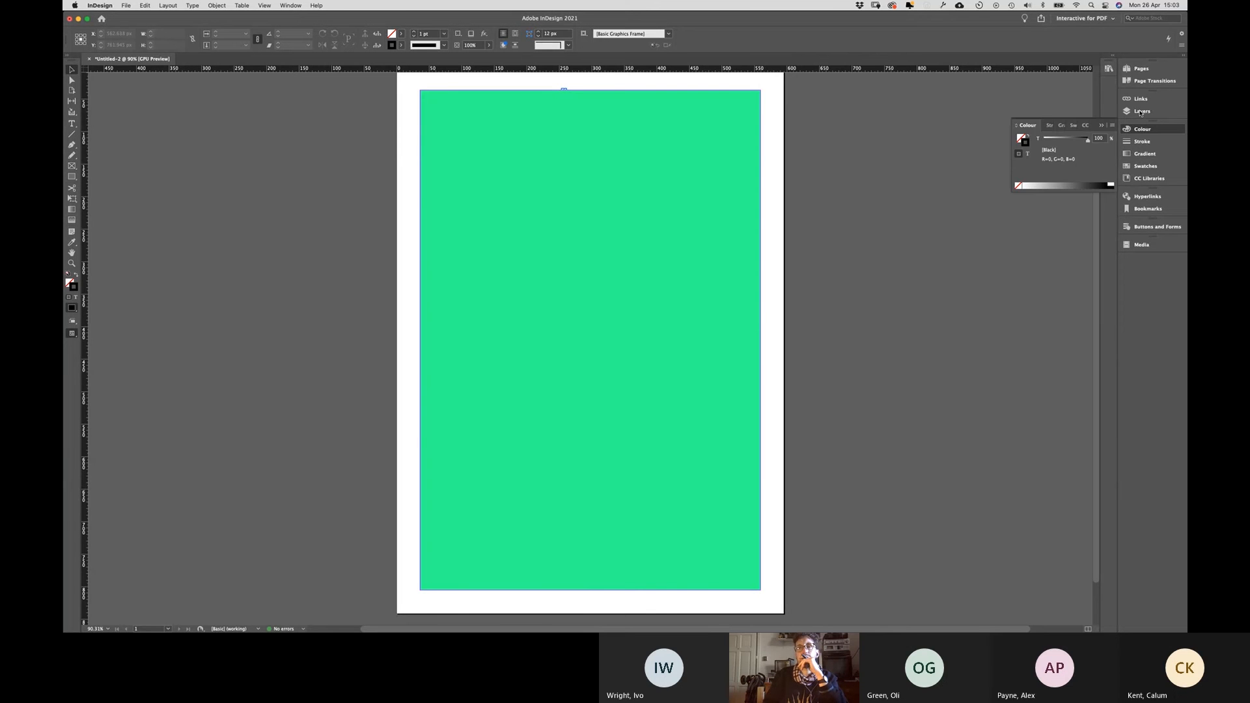
click(1141, 112)
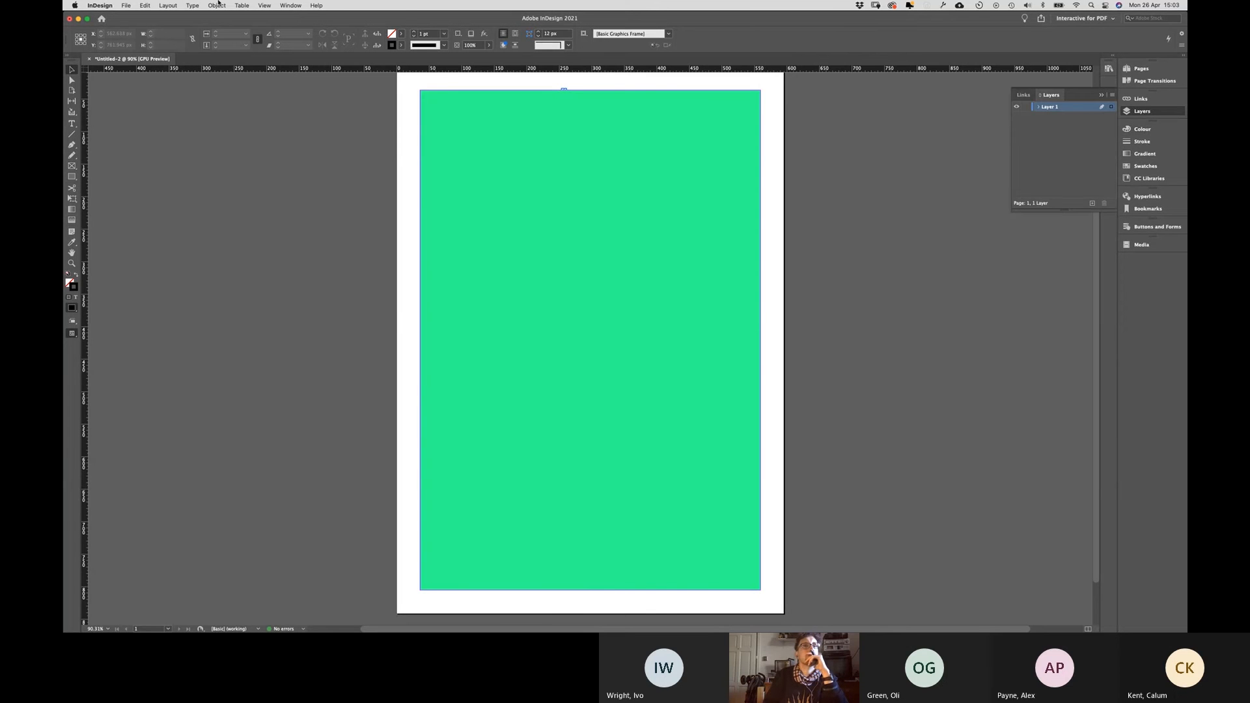
click(304, 6)
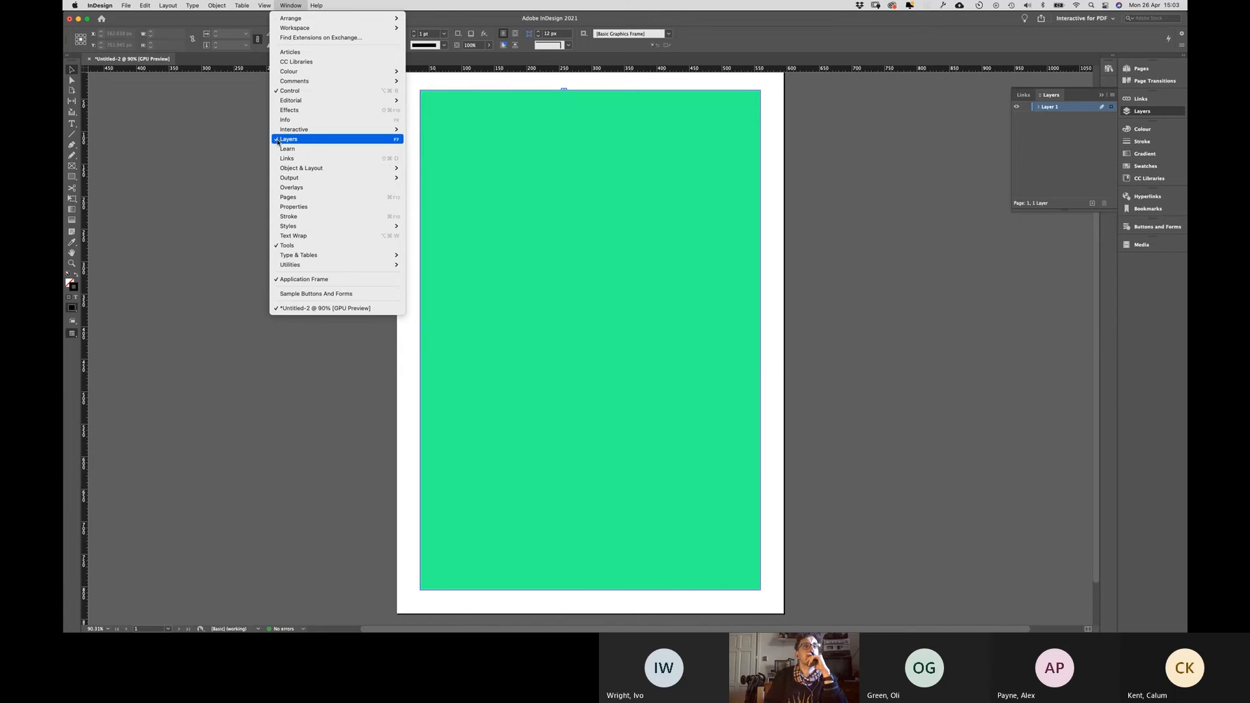
click(1027, 140)
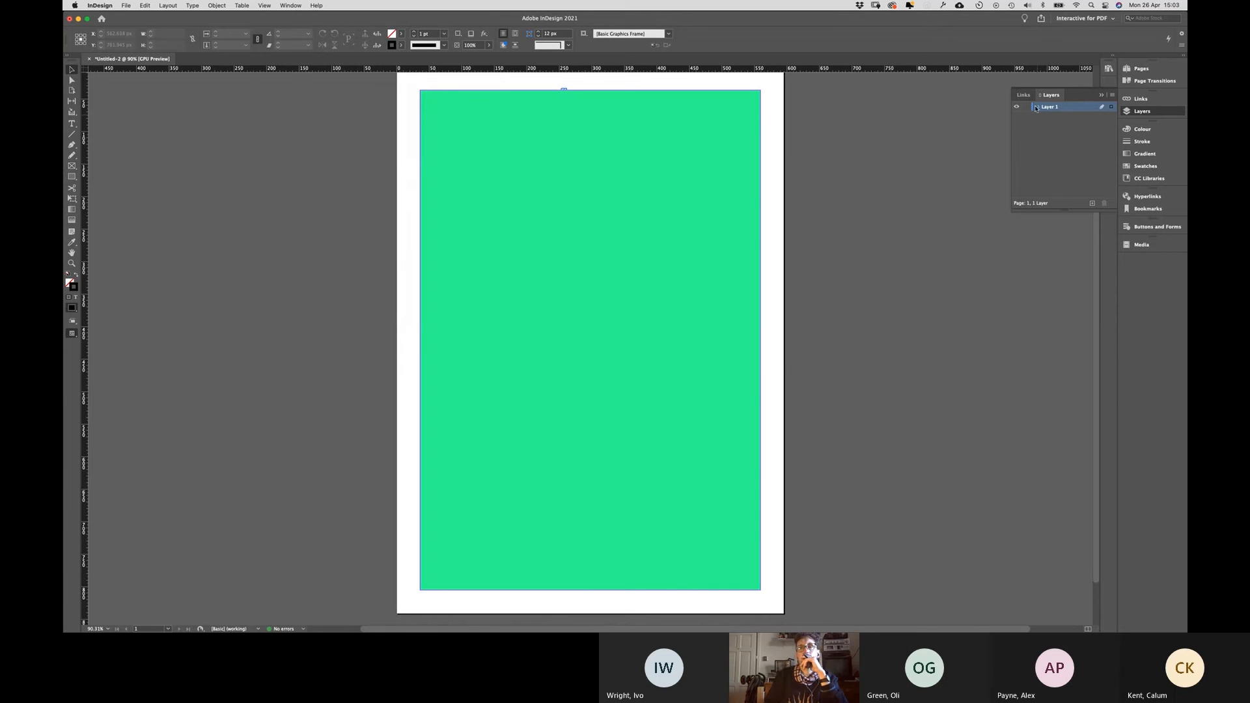
click(1038, 107)
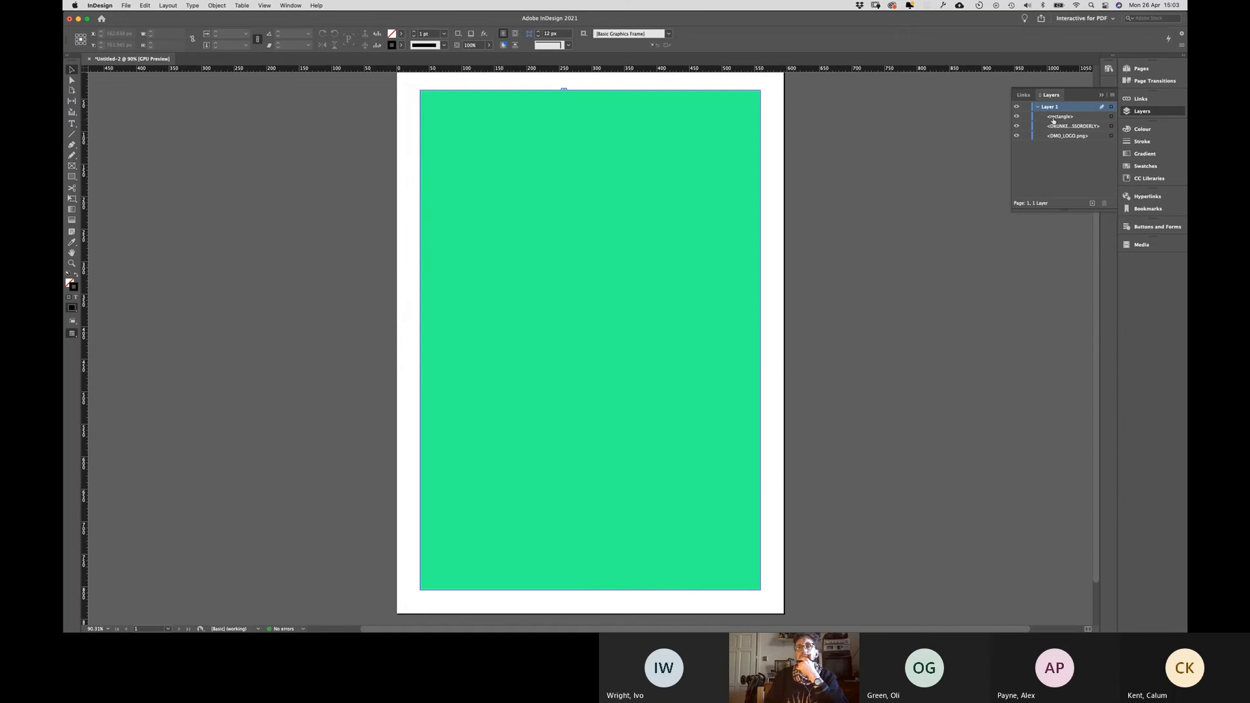
click(1055, 117)
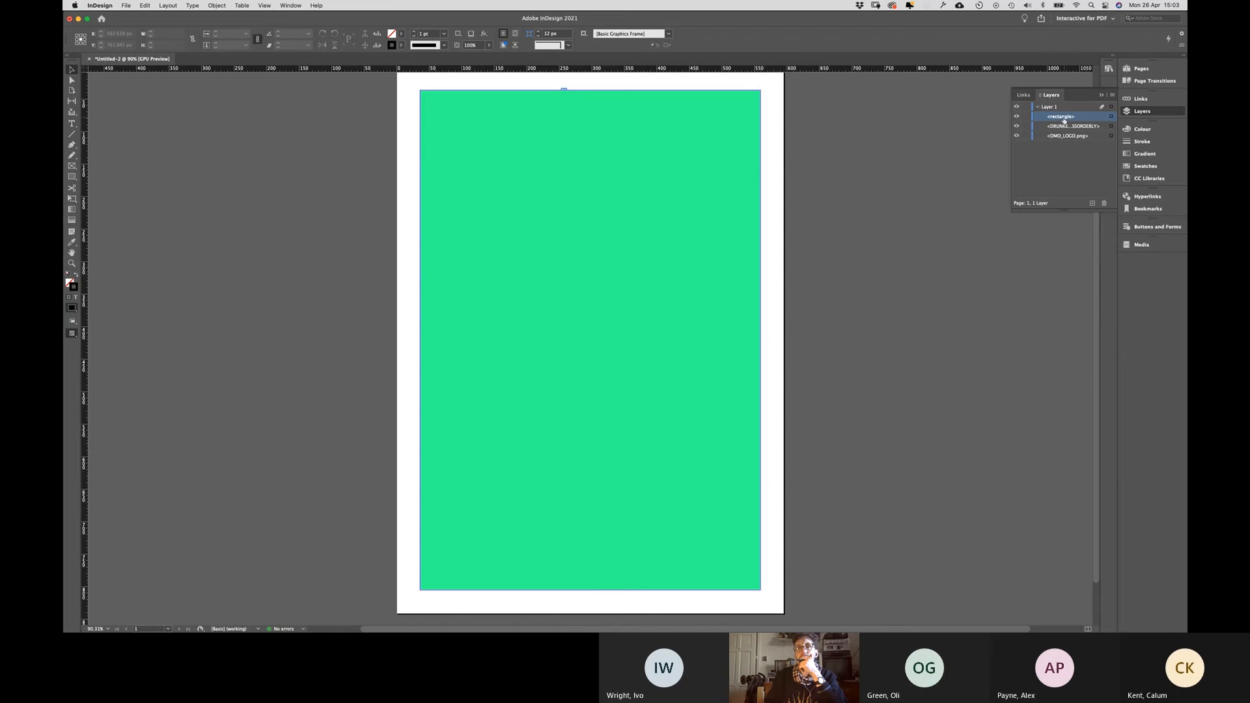
drag(1061, 119, 1064, 142)
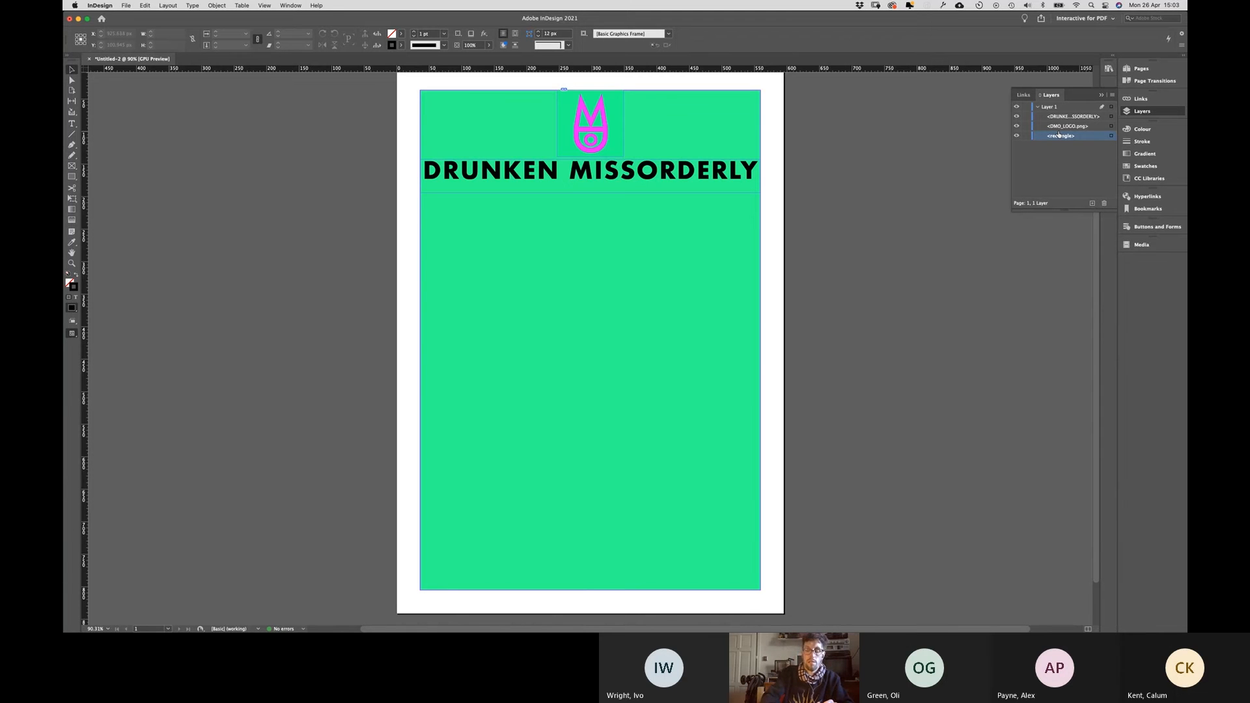
Step: Check the page layout by comparing Normal and Preview screen modes, ending in Preview with nothing selected
key(super+minus)
key(super+equal)
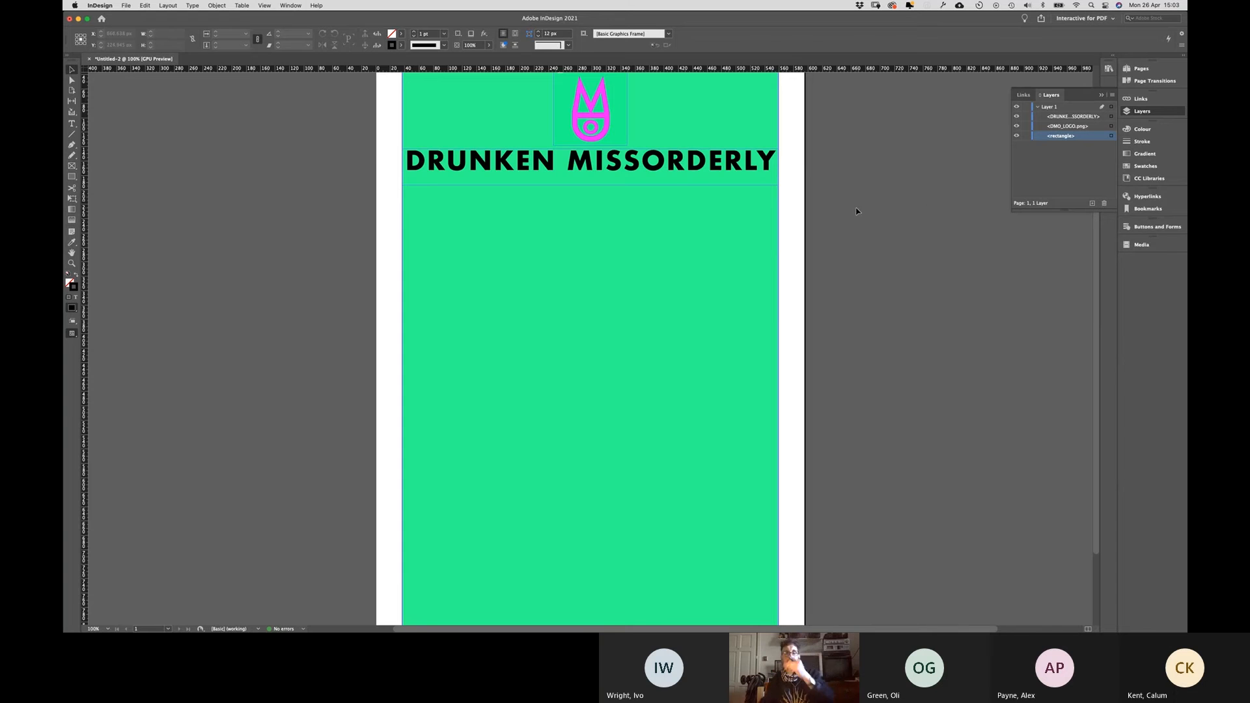
key(super+minus)
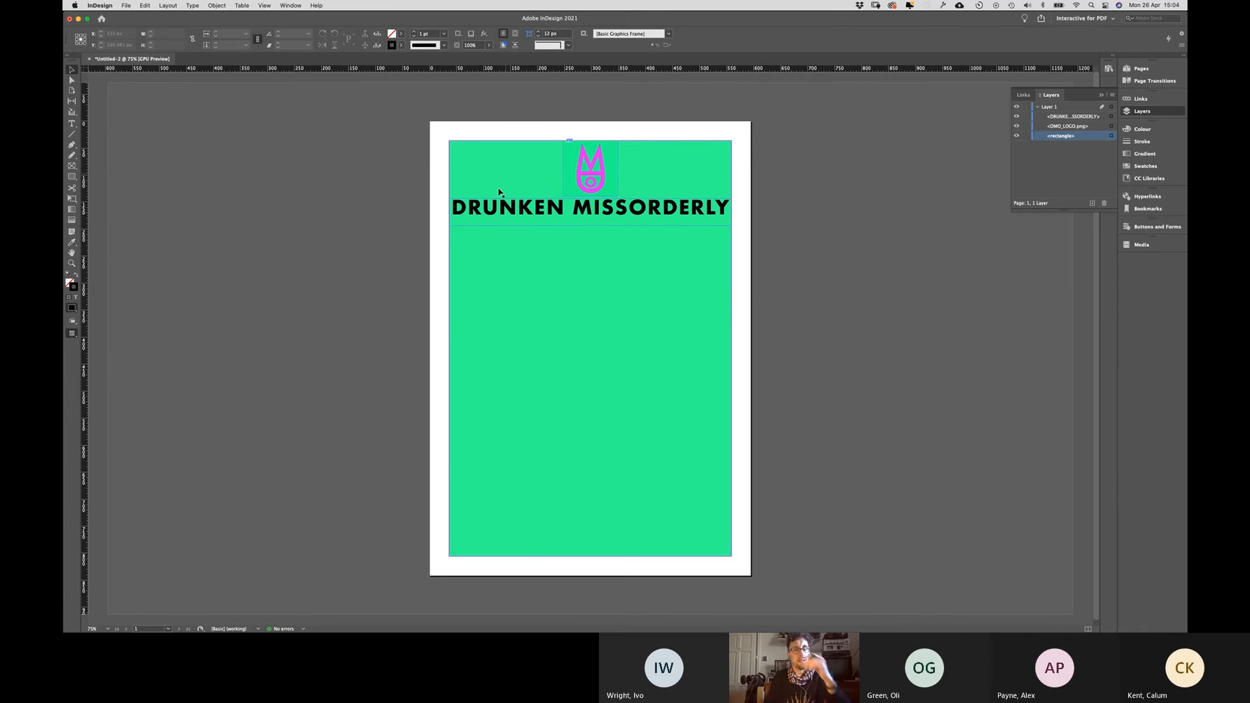
key(w)
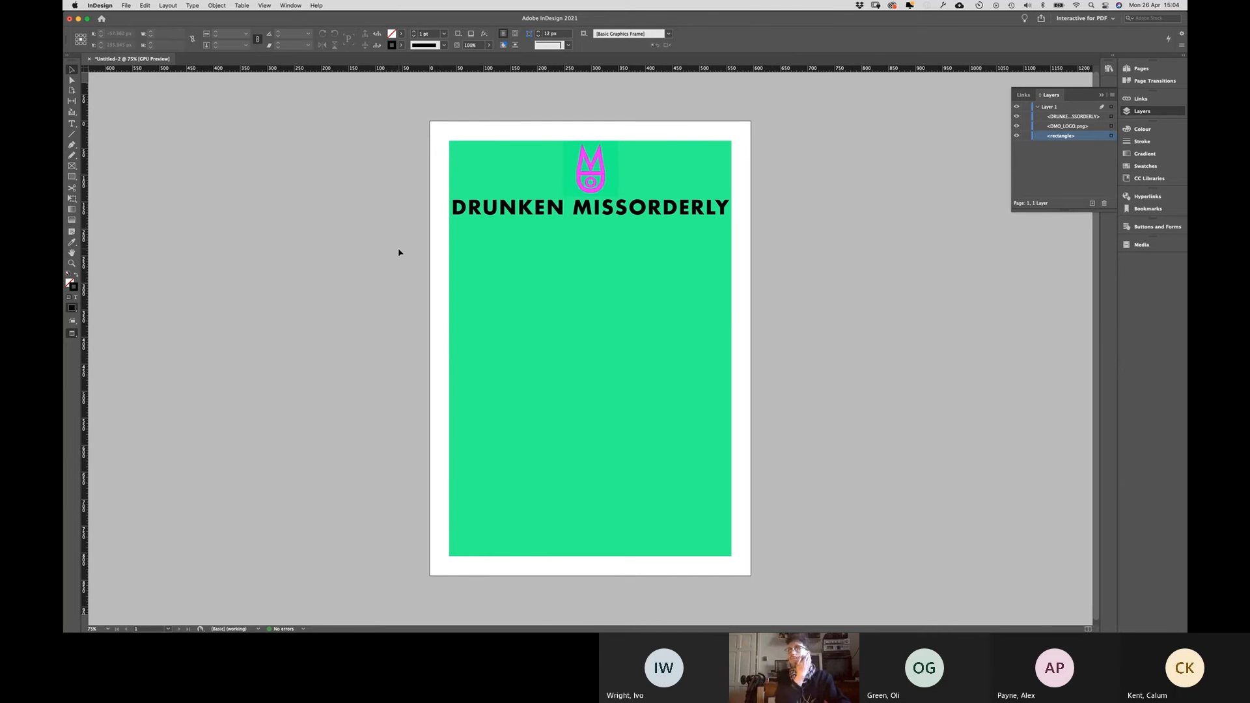
key(w)
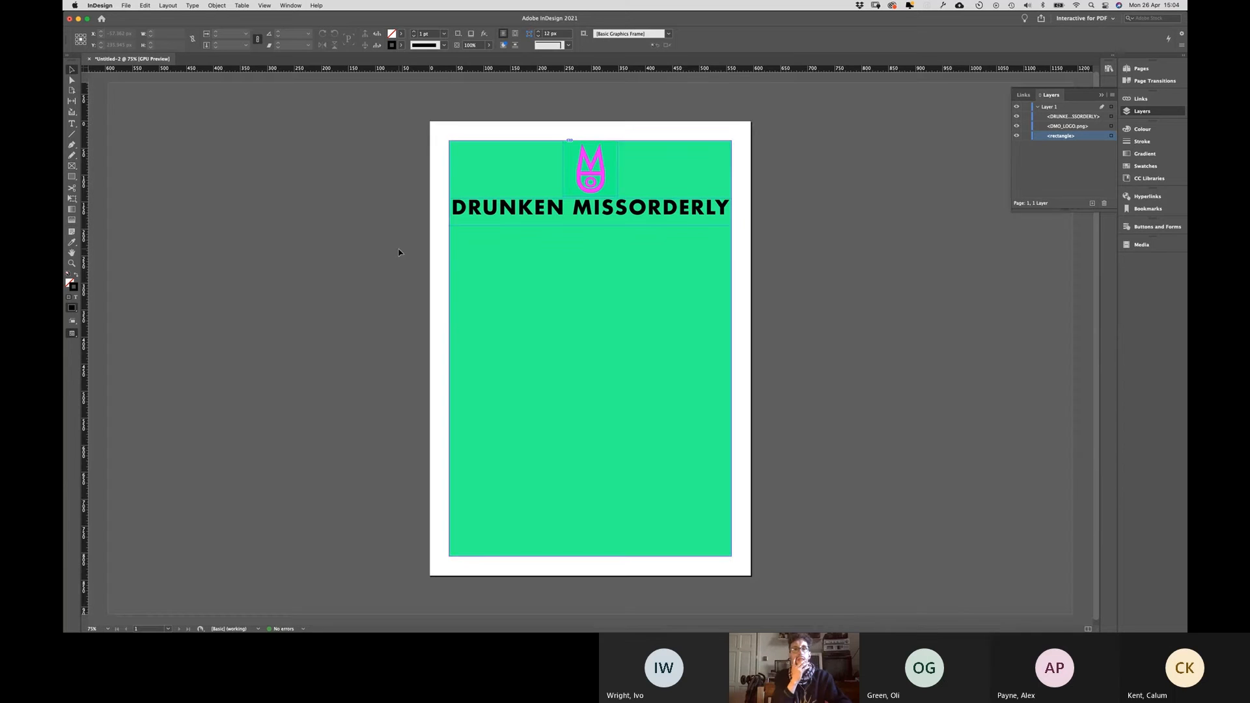
key(w)
key(w)
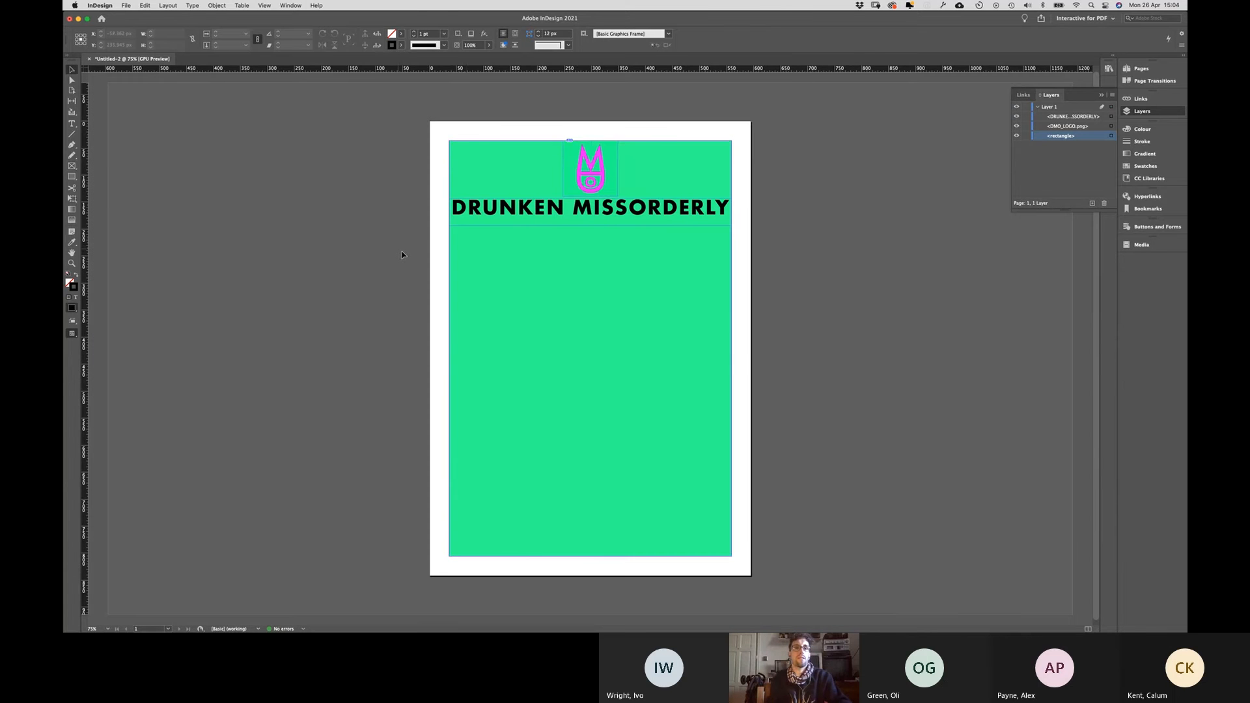
click(489, 277)
key(w)
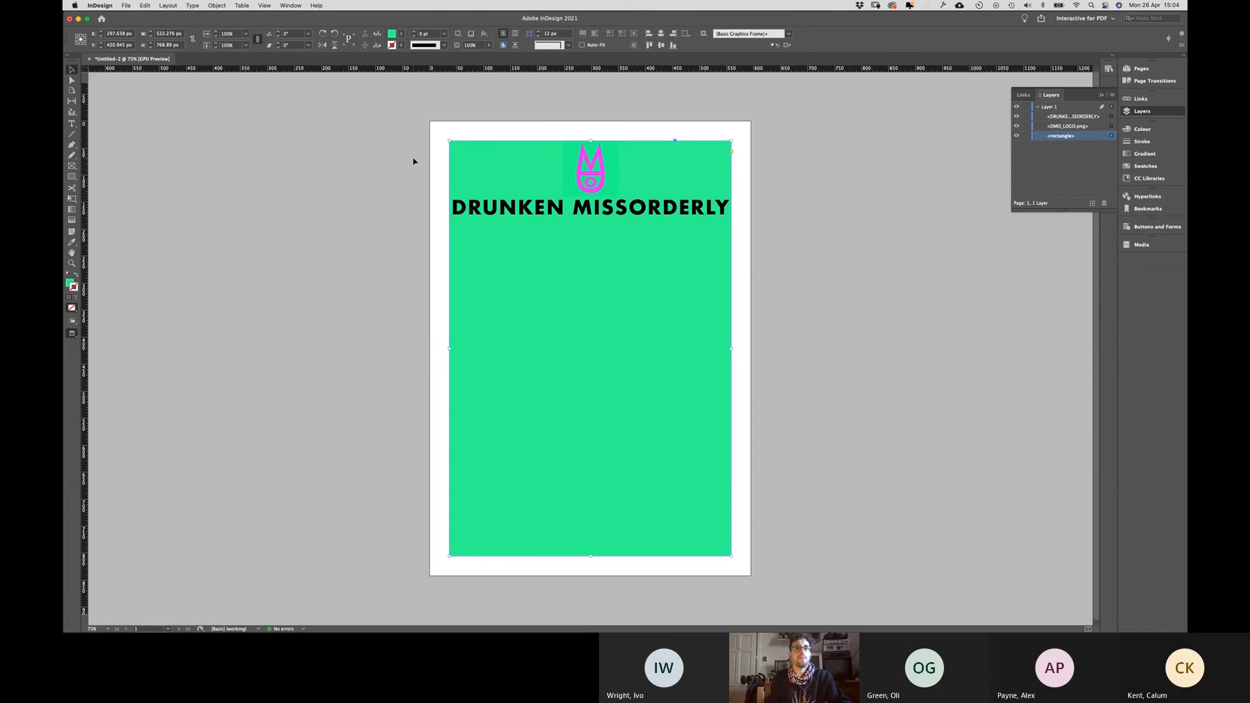
click(413, 161)
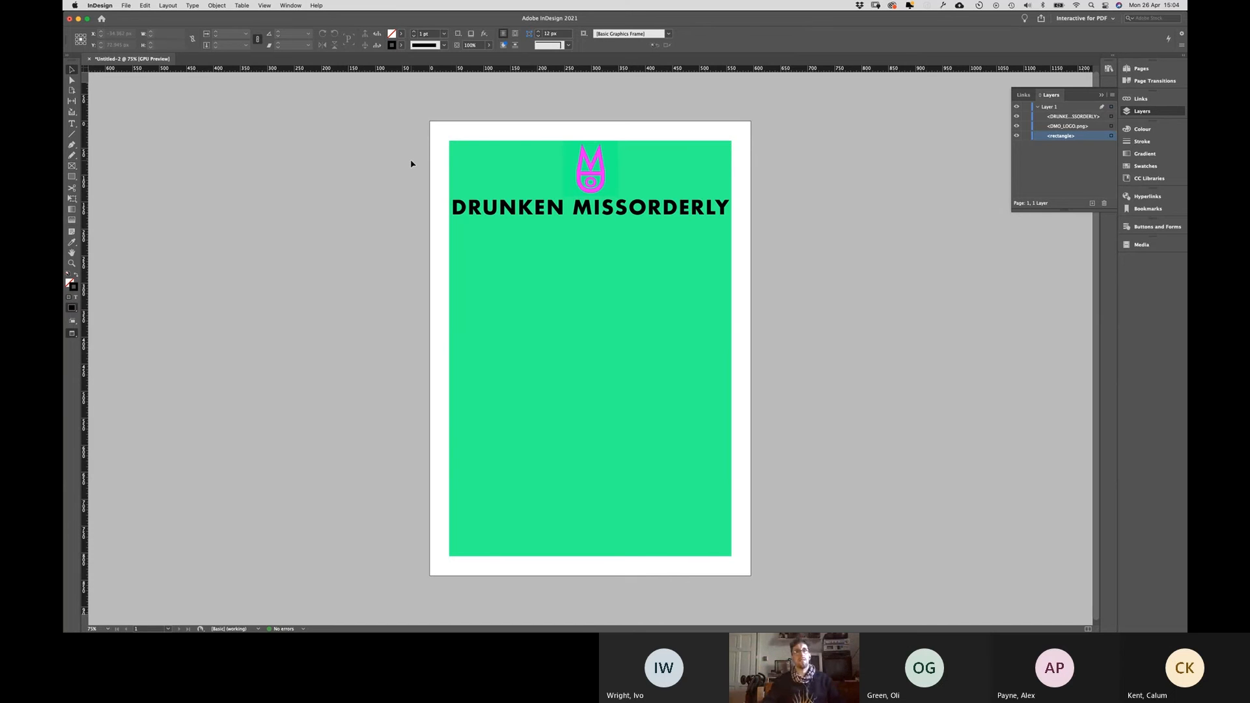
Step: Extend the green rectangle from the margins to all four page edges, then switch to Normal screen mode and deselect it
click(496, 234)
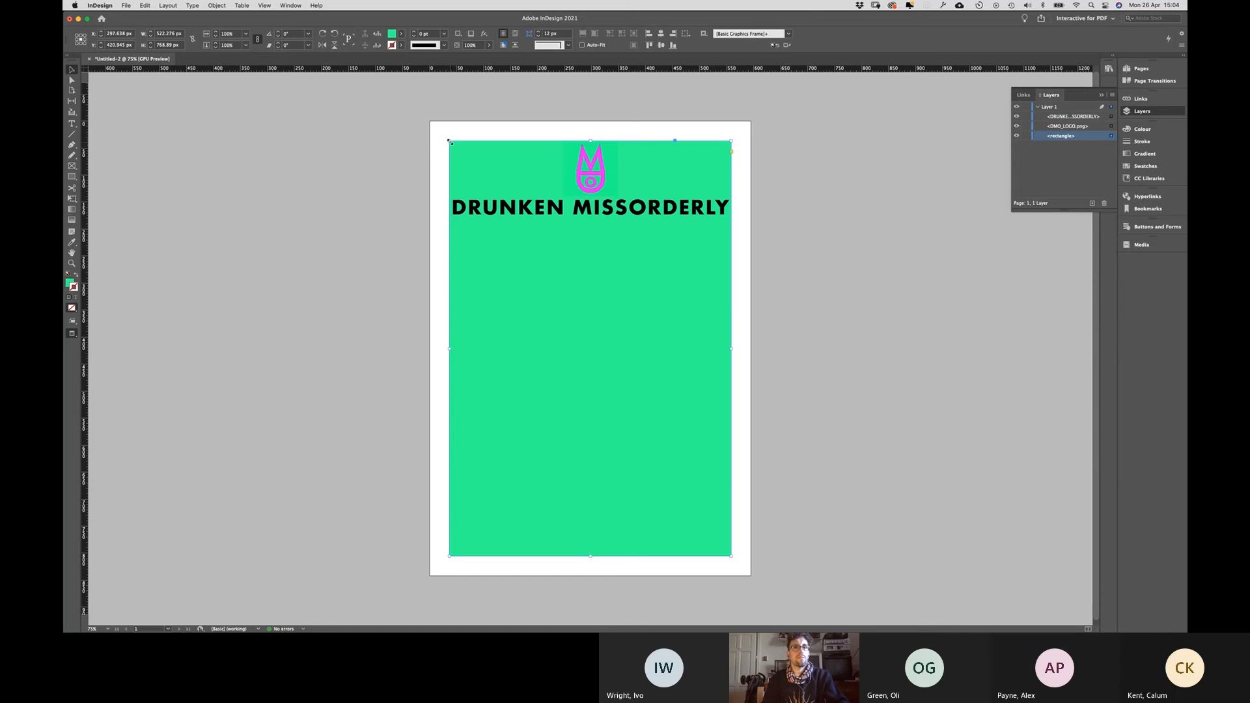
drag(448, 140, 429, 121)
drag(732, 339, 751, 338)
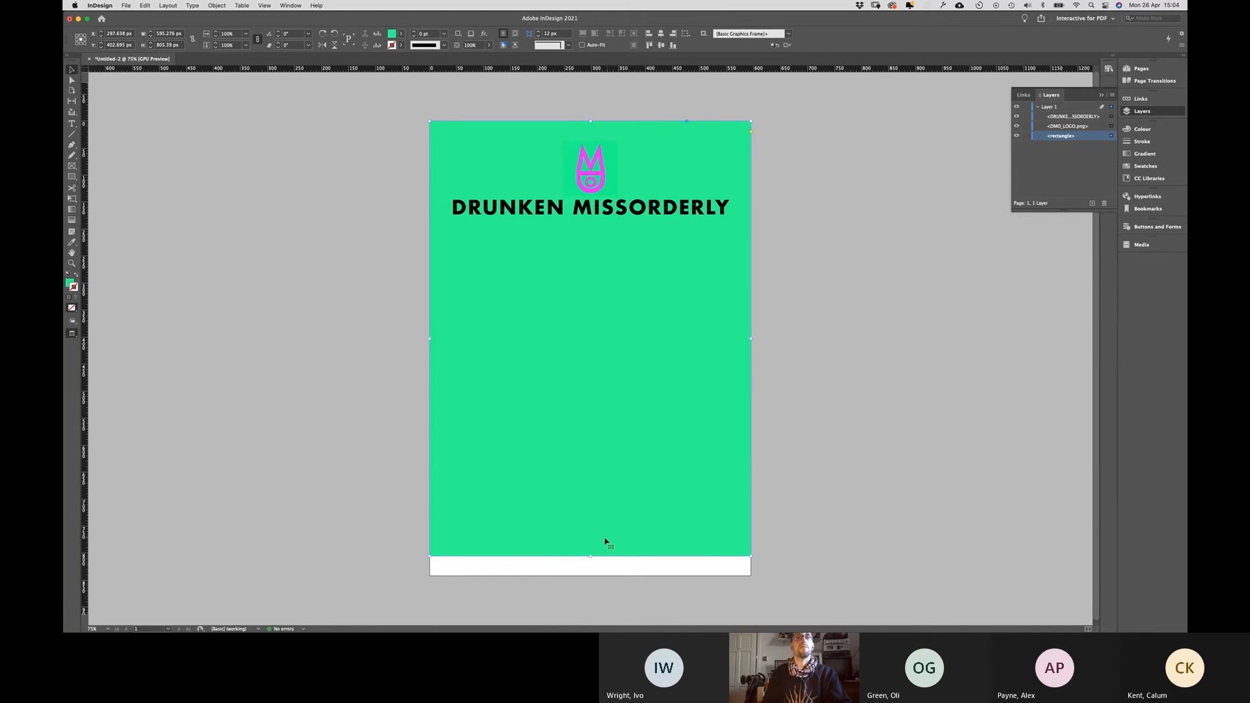
drag(589, 556, 590, 576)
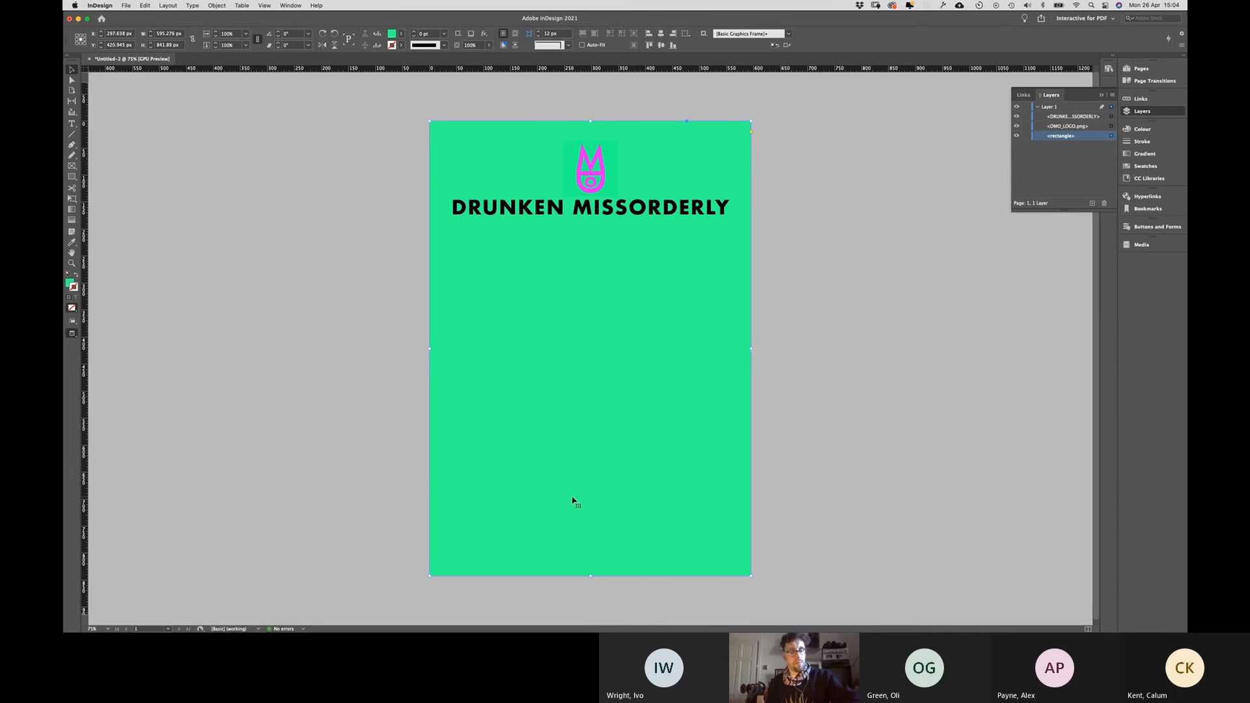
key(w)
click(426, 425)
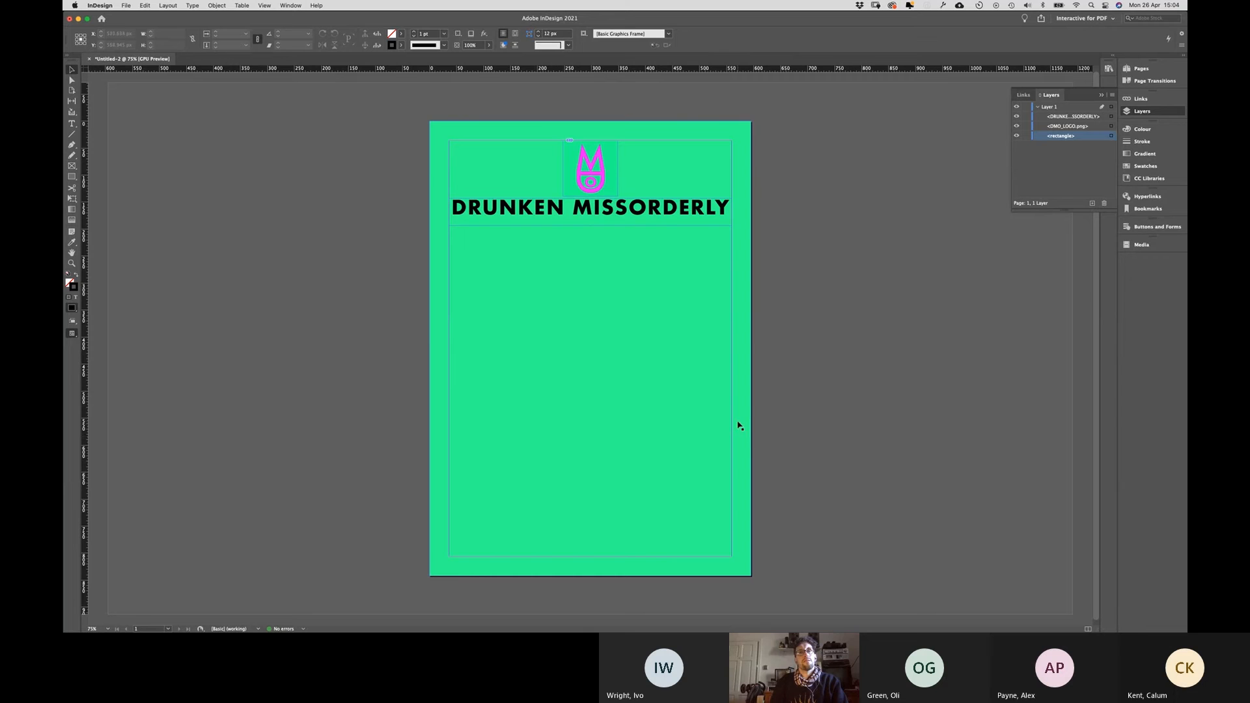
Step: Undo the resizing of the green rectangle back to the page margins and leave it deselected
key(super+z)
key(super+z)
key(super+z)
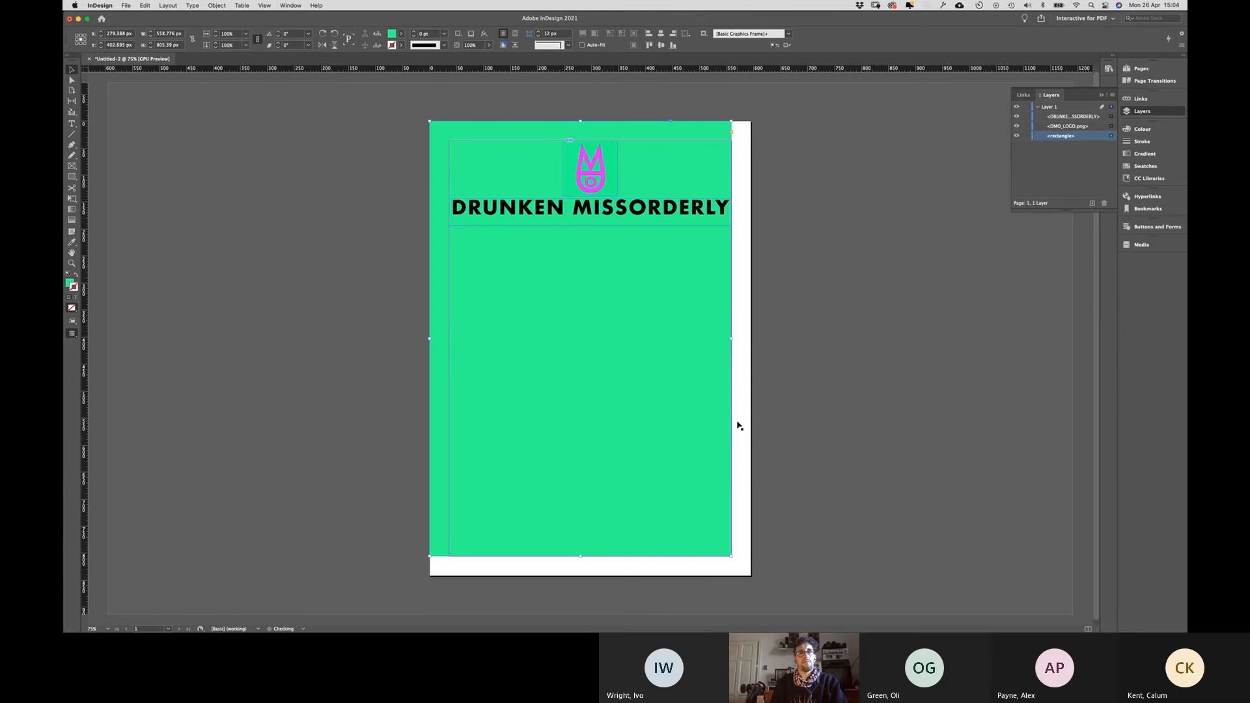
click(790, 413)
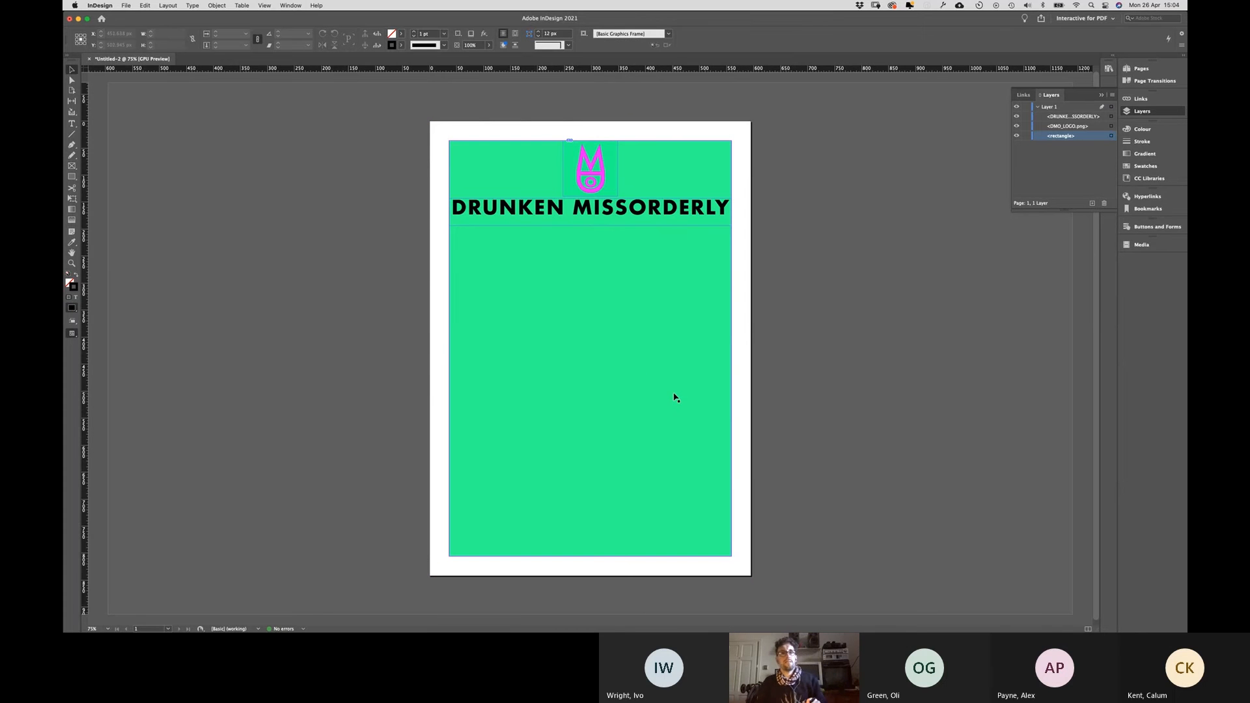
Step: Set the tracking of the DRUNKEN MISSORDERLY heading to 0 and deselect its text frame
click(584, 217)
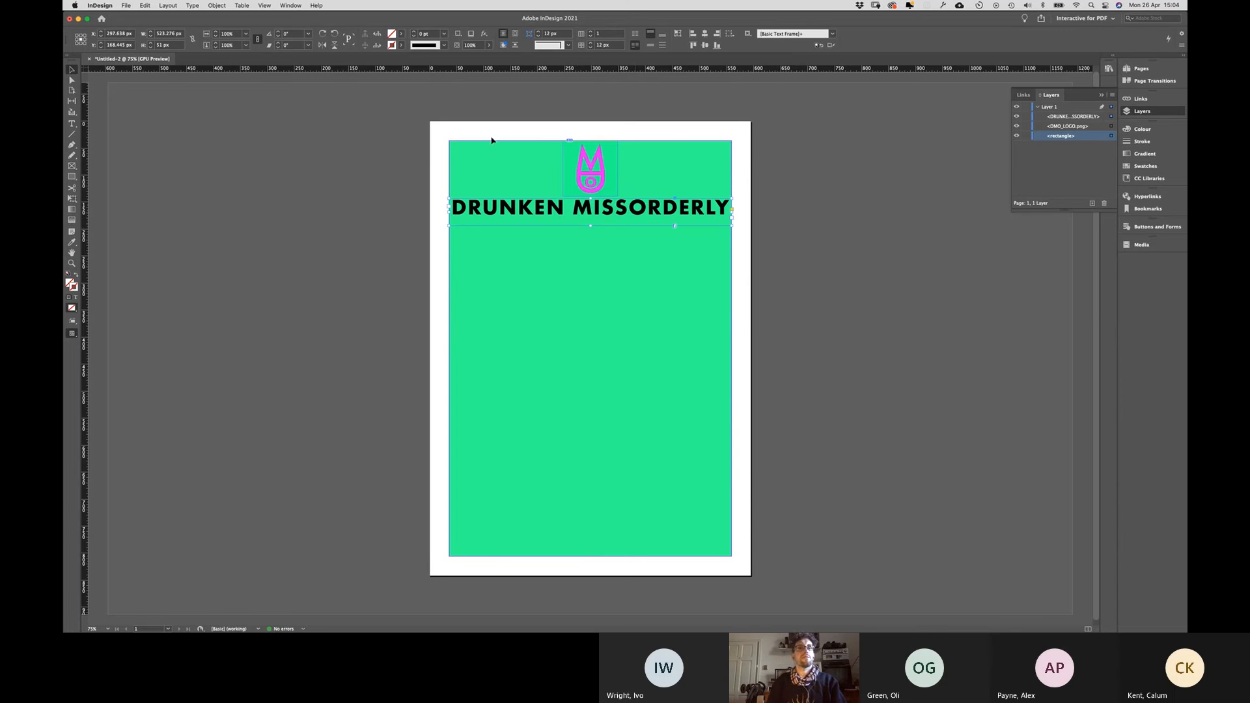
click(71, 123)
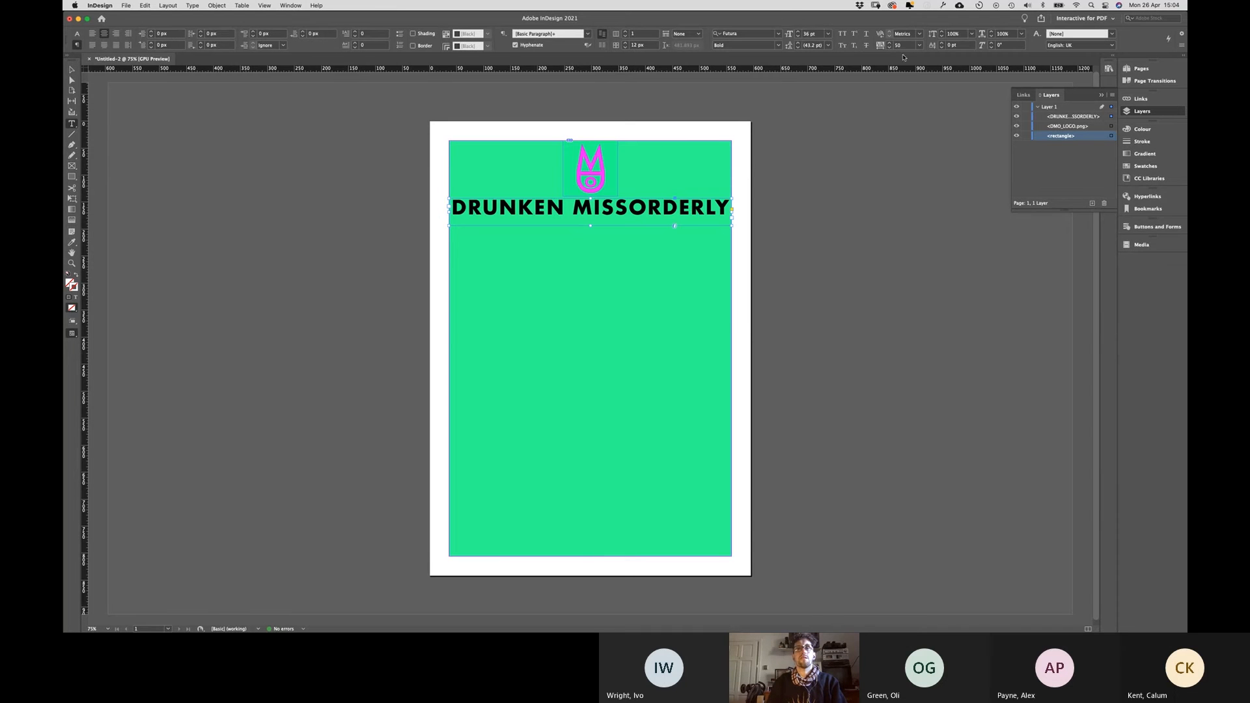
click(919, 45)
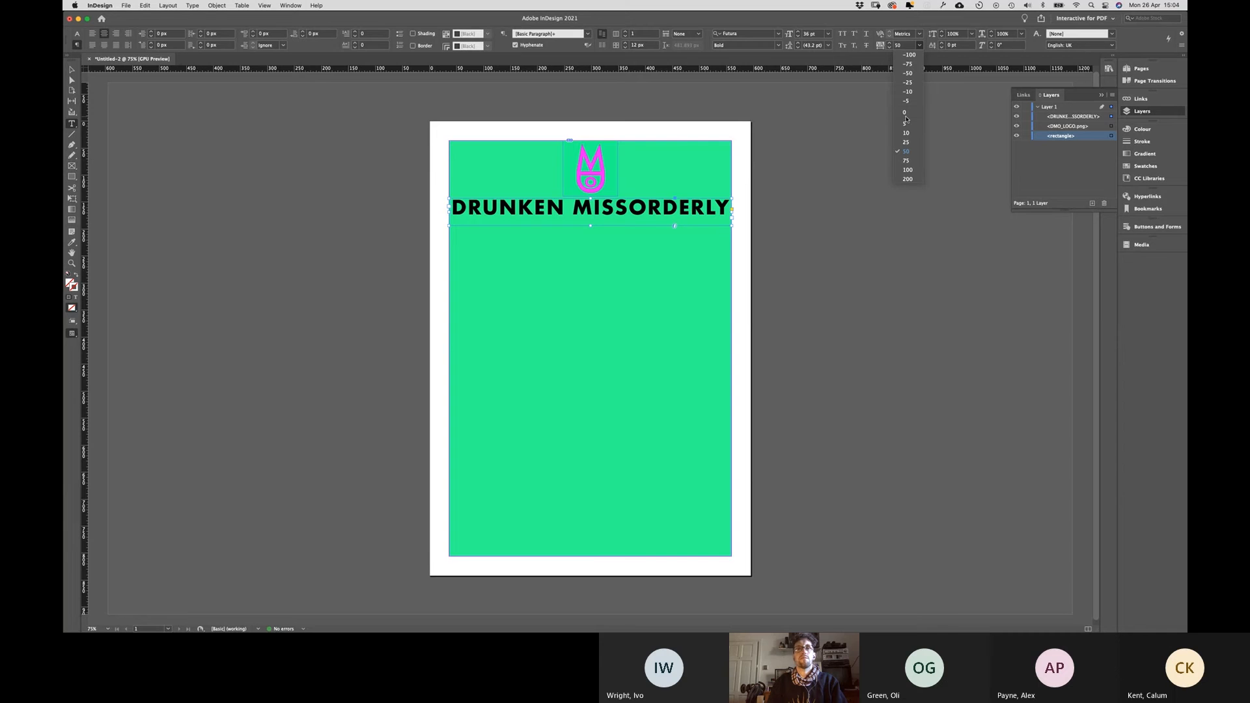
click(905, 115)
click(801, 244)
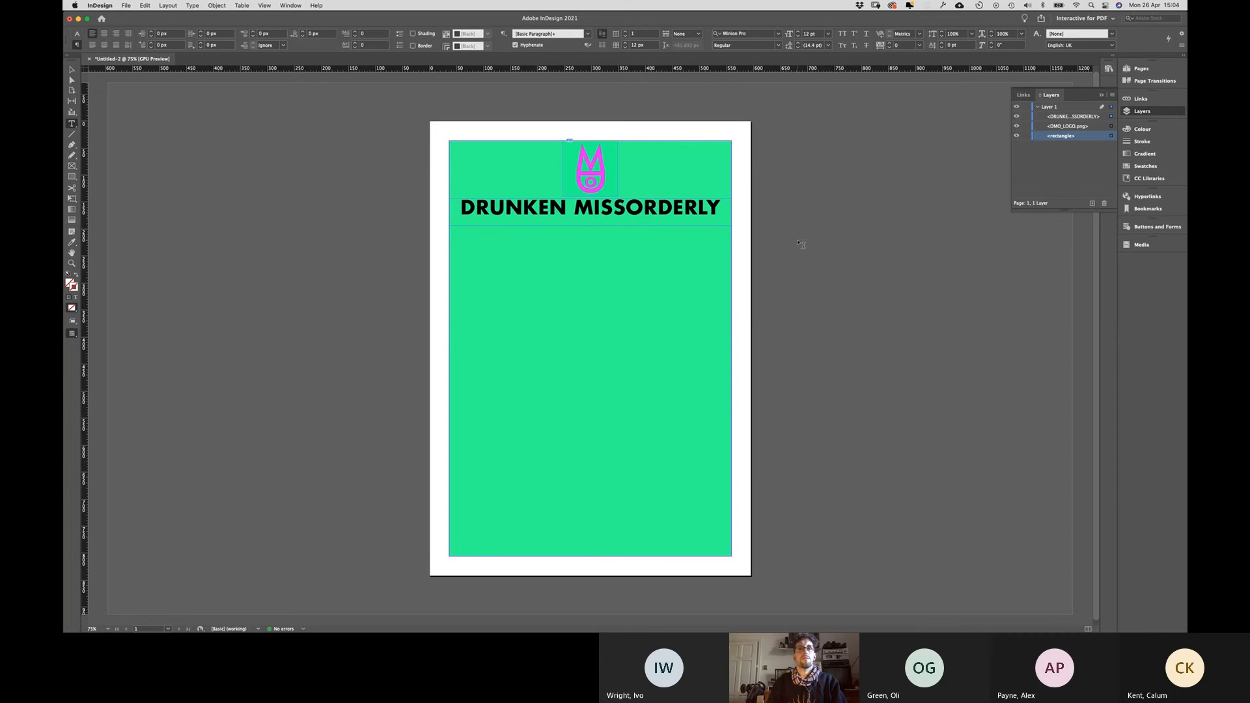
Step: Move the logo and the heading slightly down inside the green rectangle, keeping them centred, and deselect them
key(v)
click(584, 188)
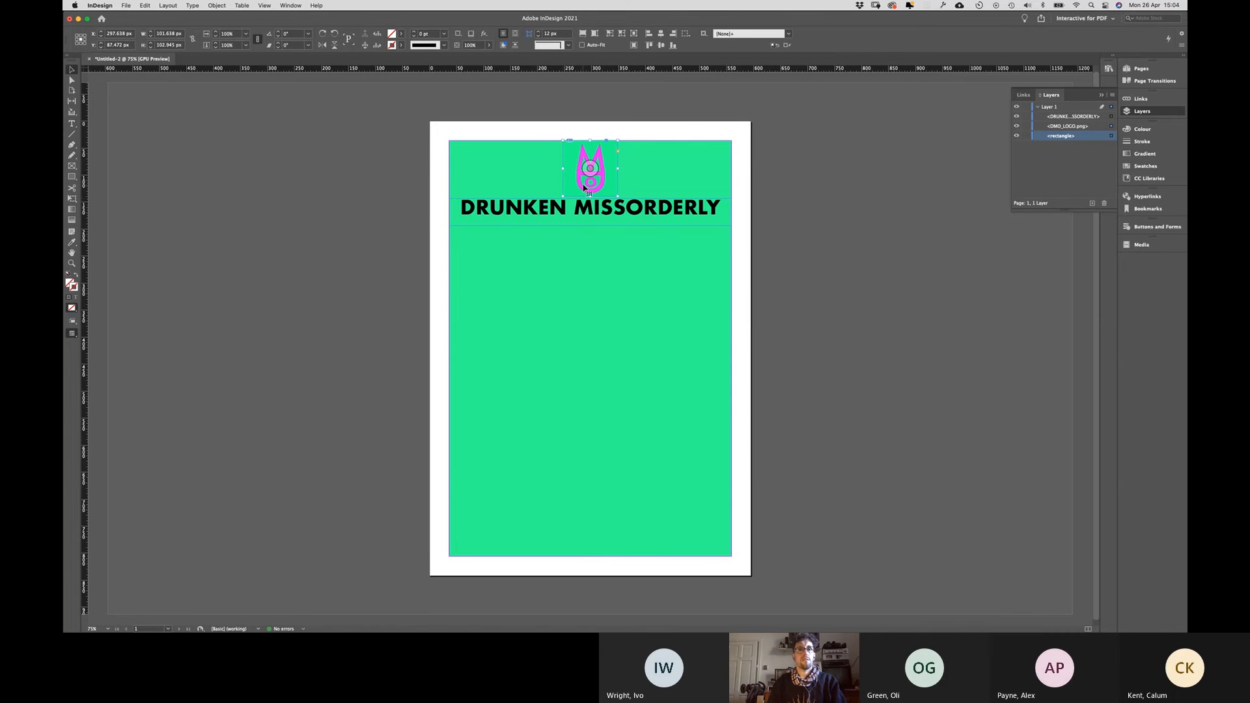
drag(584, 188, 586, 226)
click(586, 193)
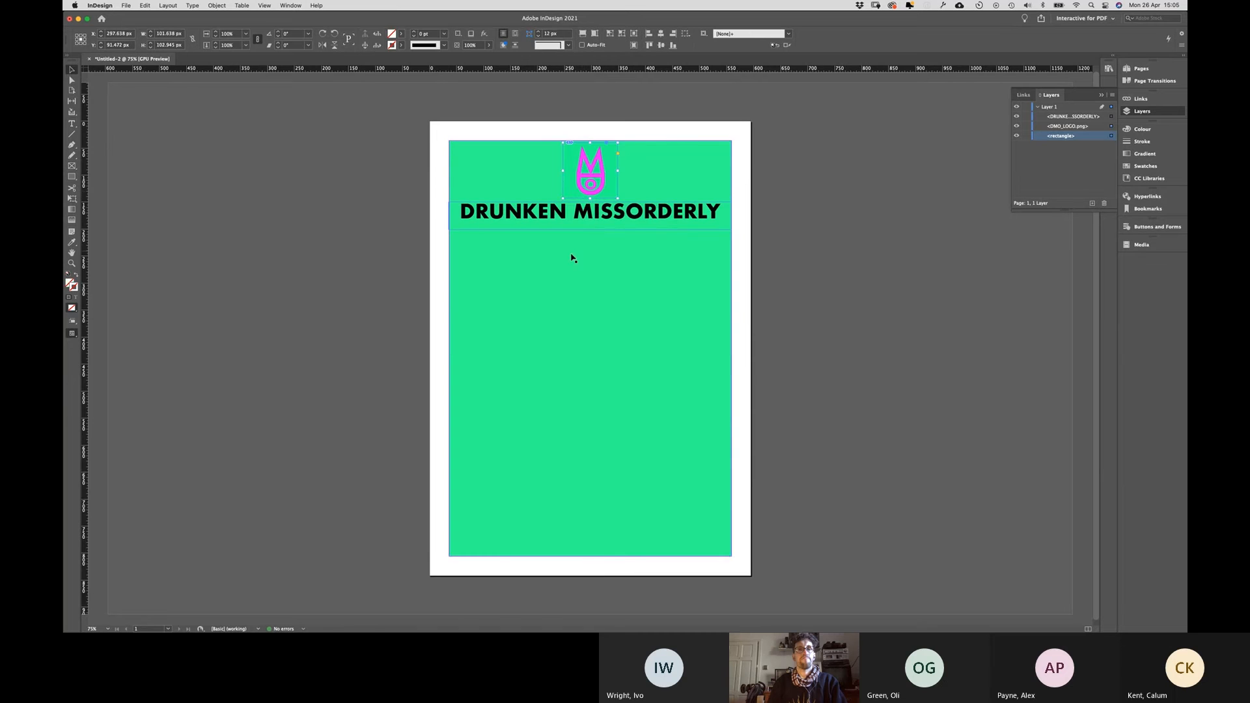
click(420, 285)
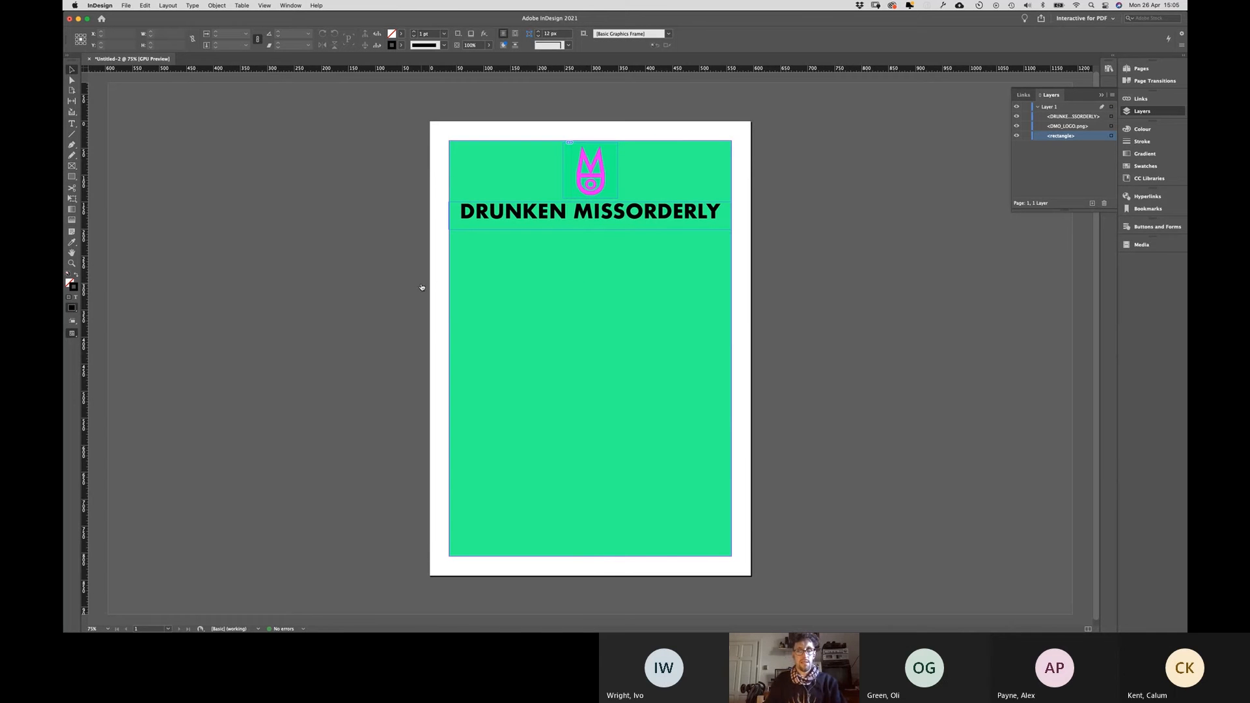
Step: Switch to Finder, go to the projects folder and move the Finder window out of the way
key(super+Tab)
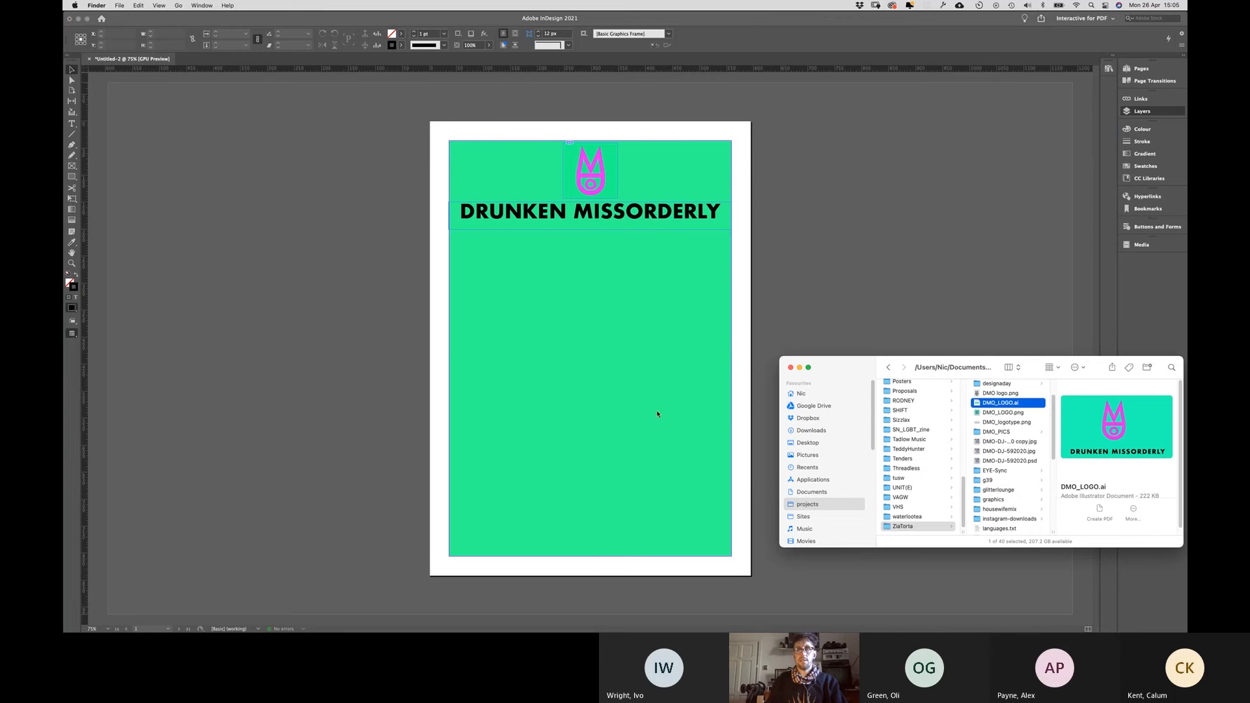
click(811, 444)
click(813, 480)
click(817, 504)
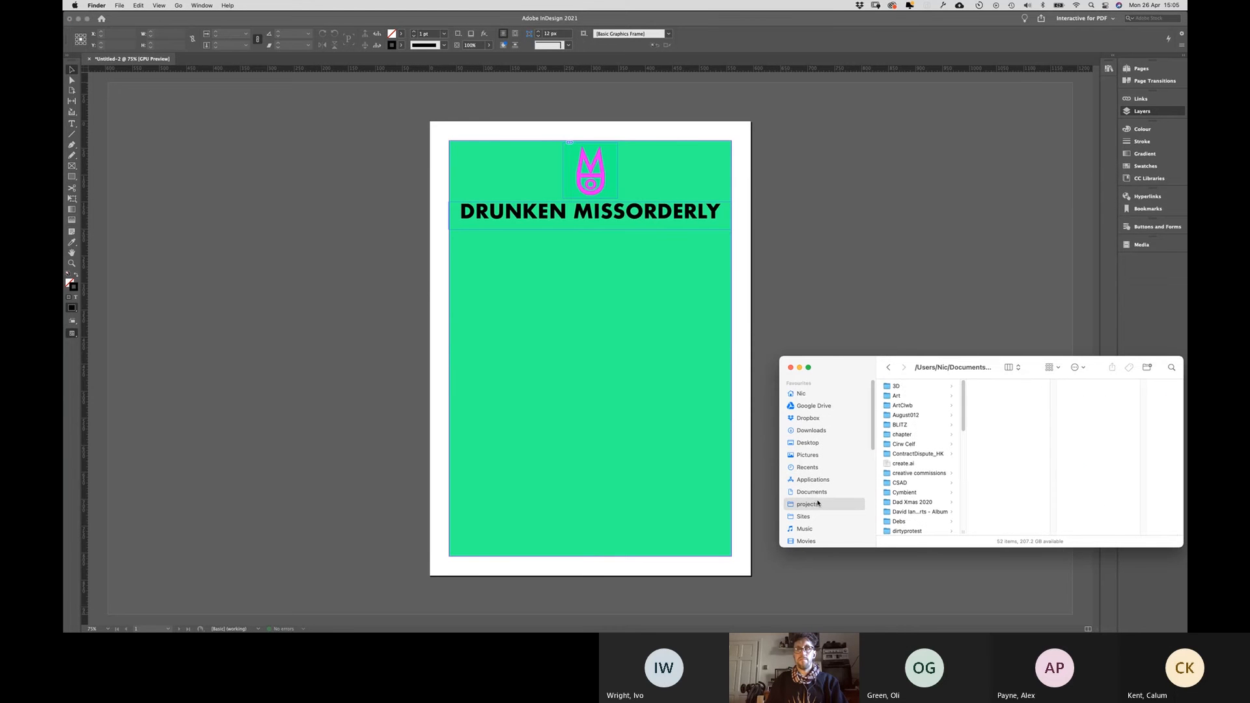
drag(911, 361, 736, 630)
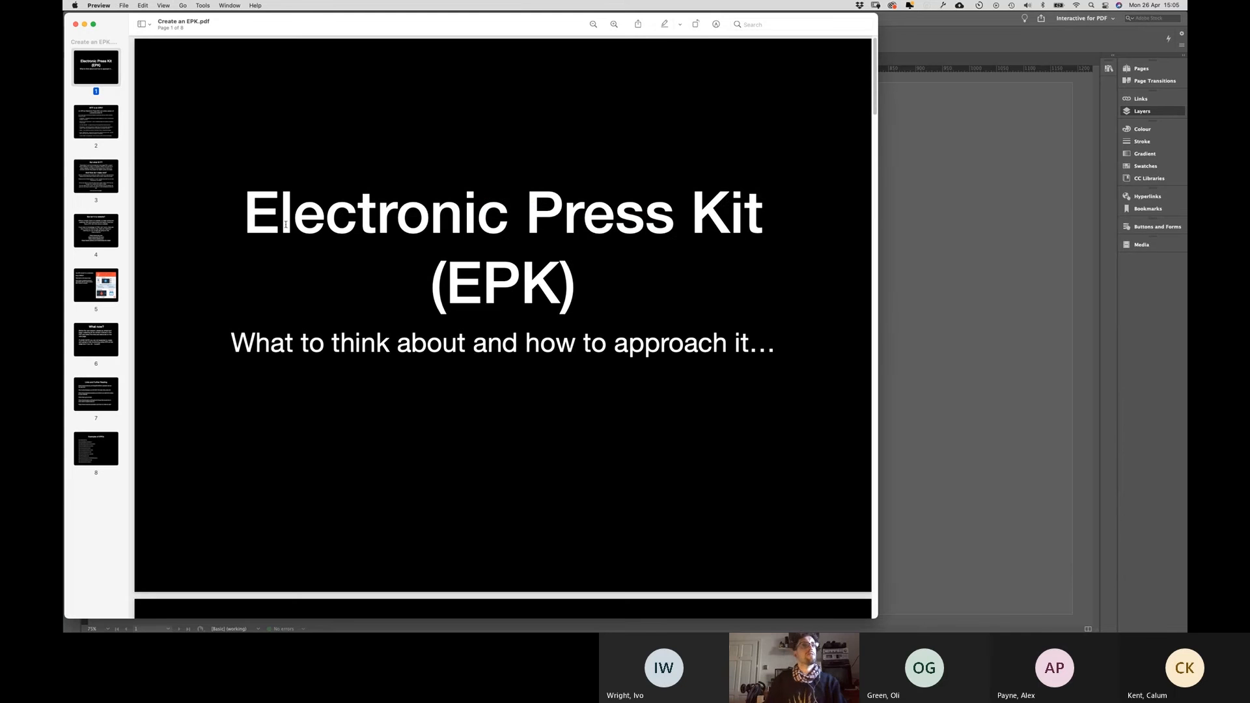
Step: Shrink the Create an EPK.pdf window in Preview, place it beside the page, examine page 5's sample layout and return to InDesign
drag(64, 12, 486, 247)
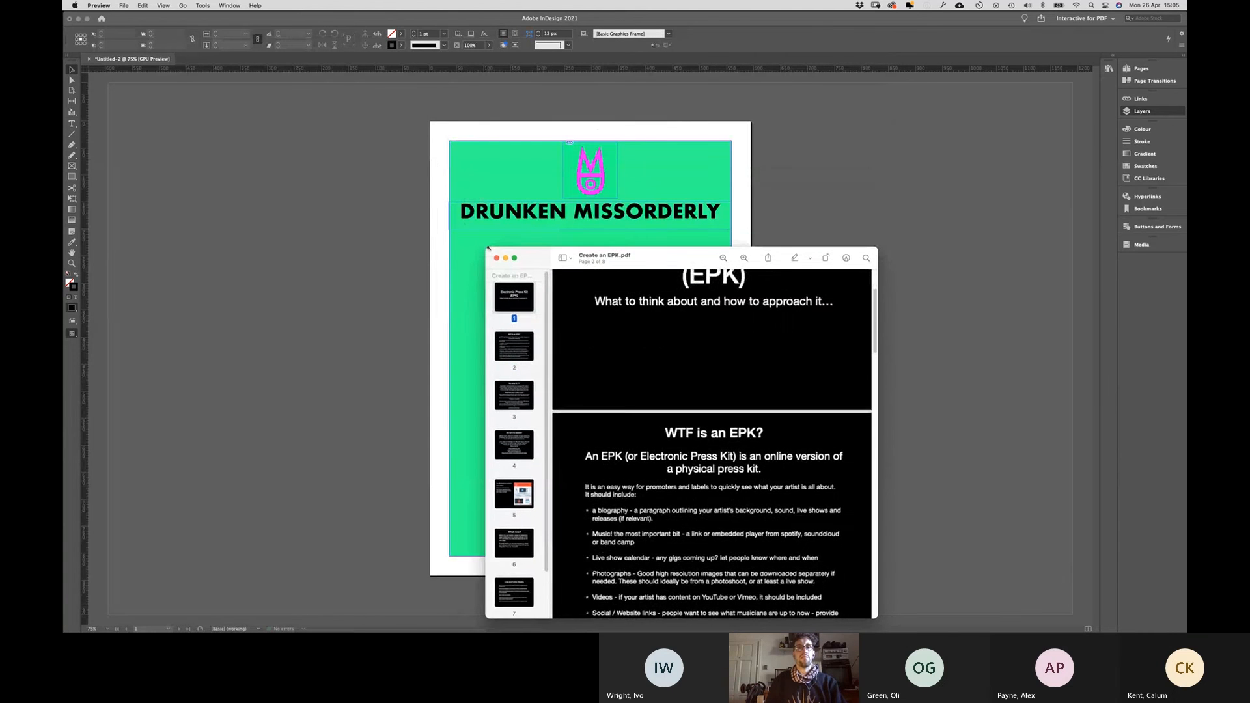
drag(635, 265, 898, 159)
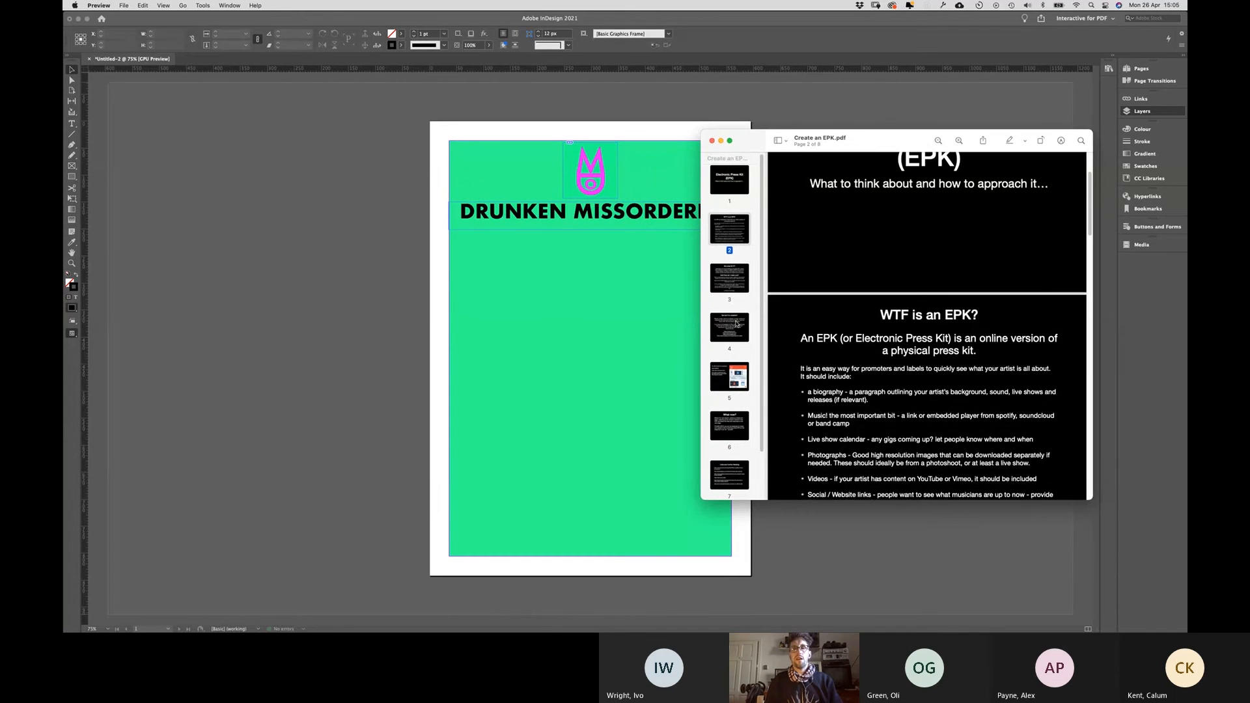
scroll(737, 327, up, 1)
click(736, 378)
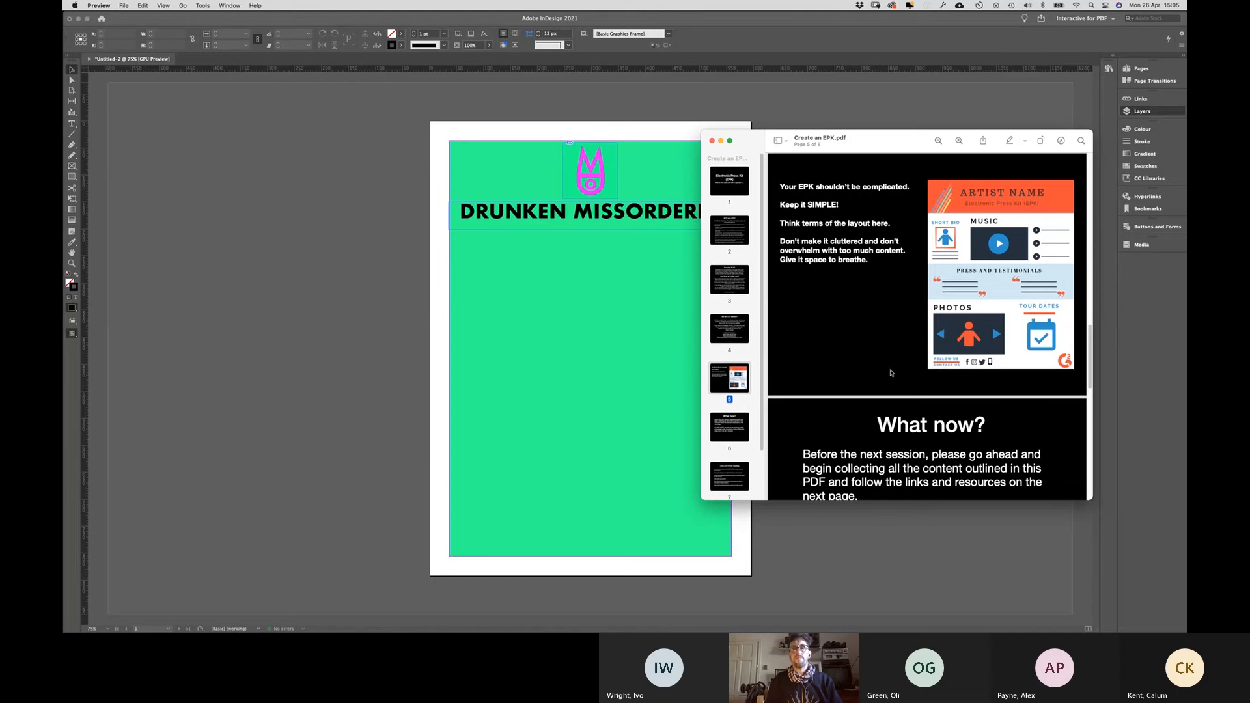
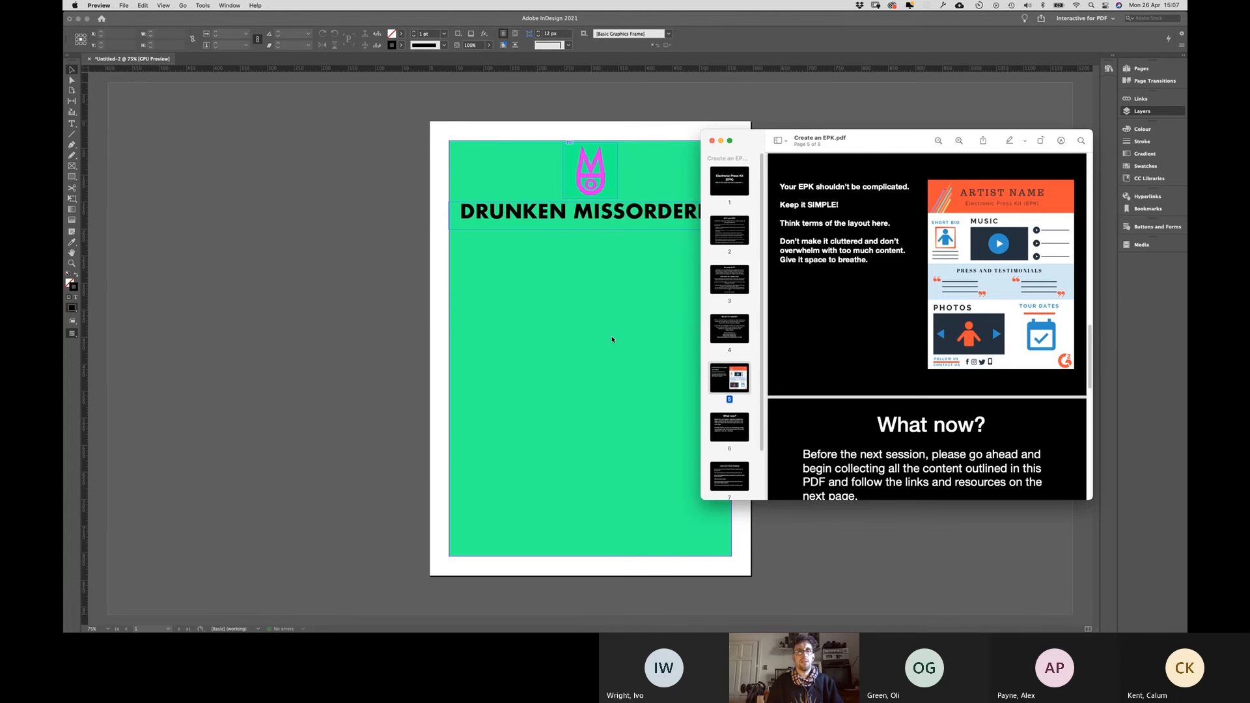
click(420, 289)
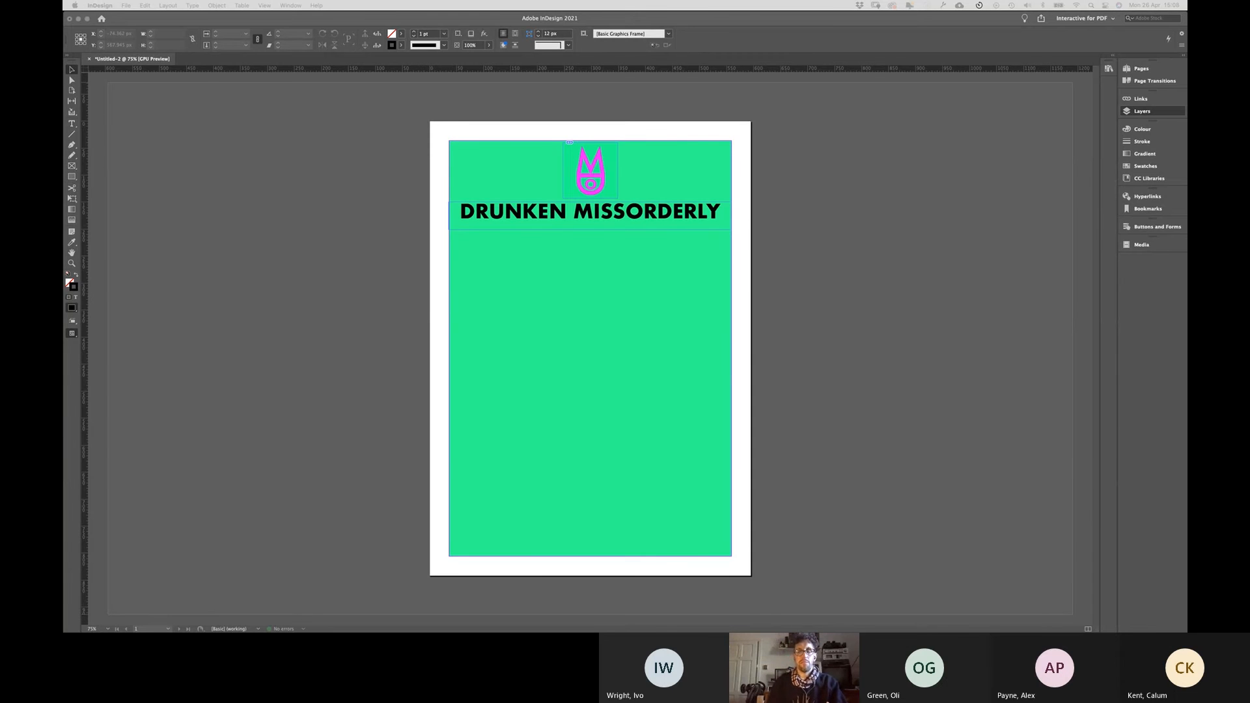
click(375, 531)
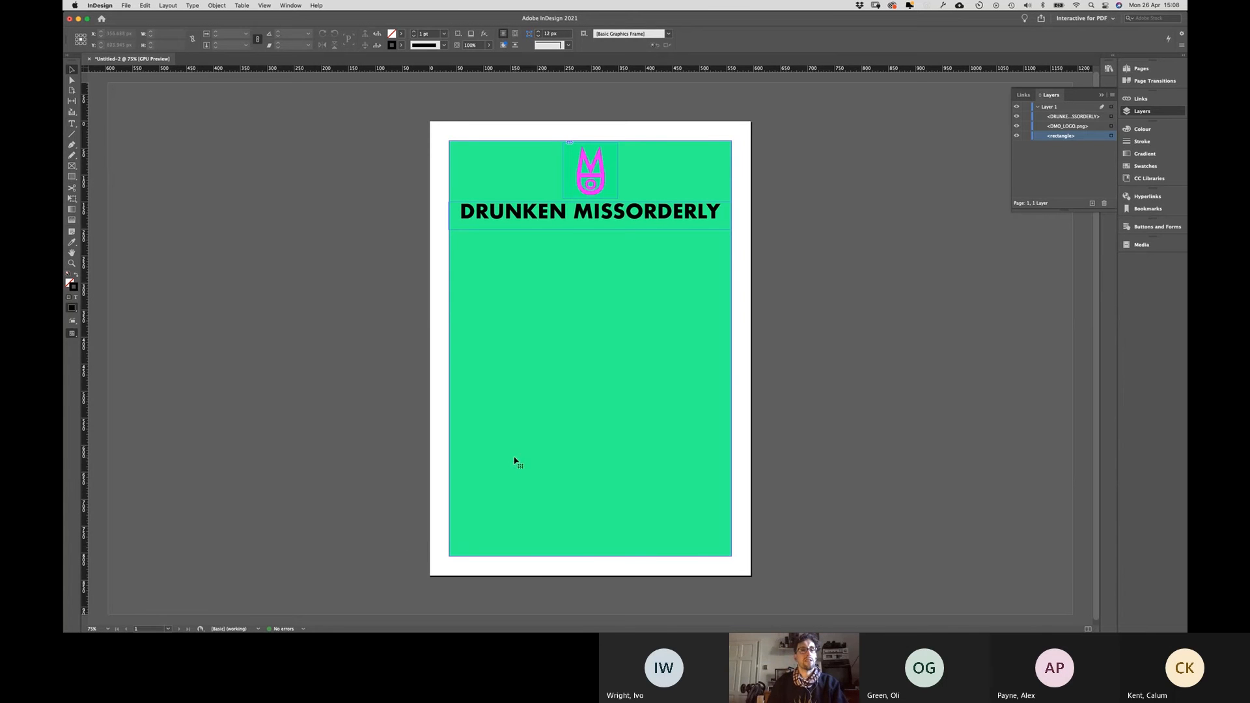
Step: Draw a trial rectangle about 489 × 431 px overlapping the page's left edge, and cancel the dialog for another one
click(455, 455)
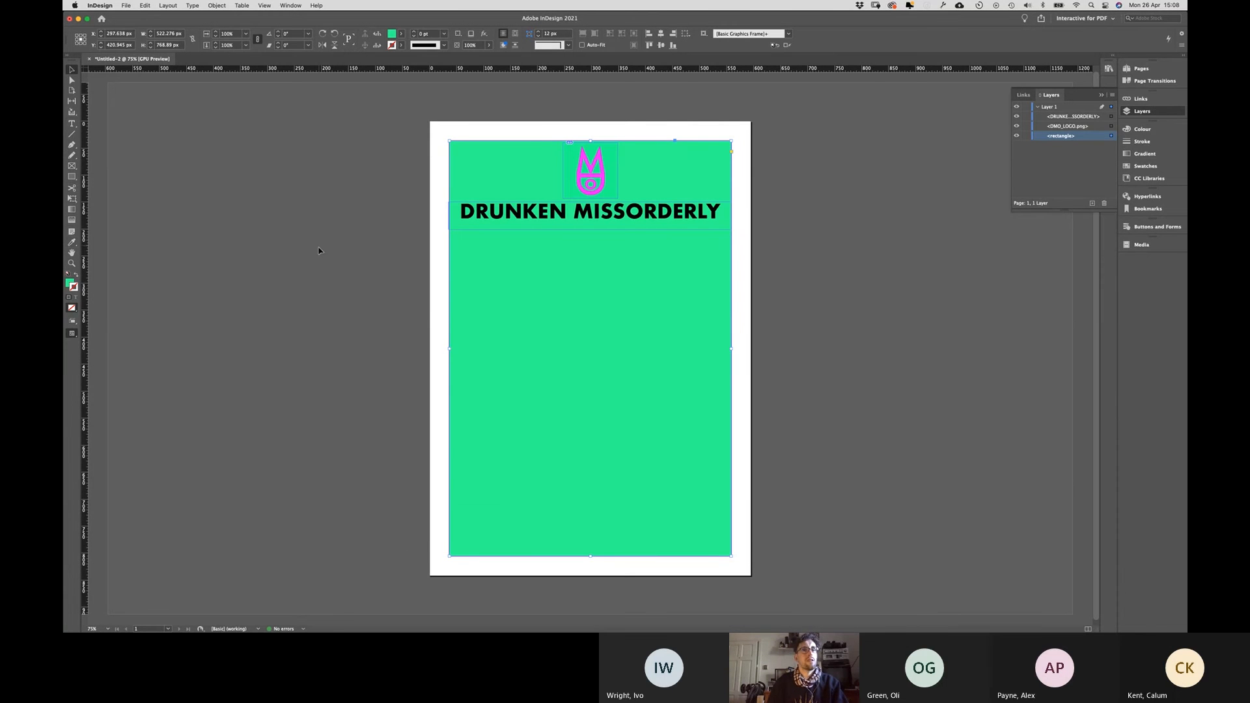
click(74, 178)
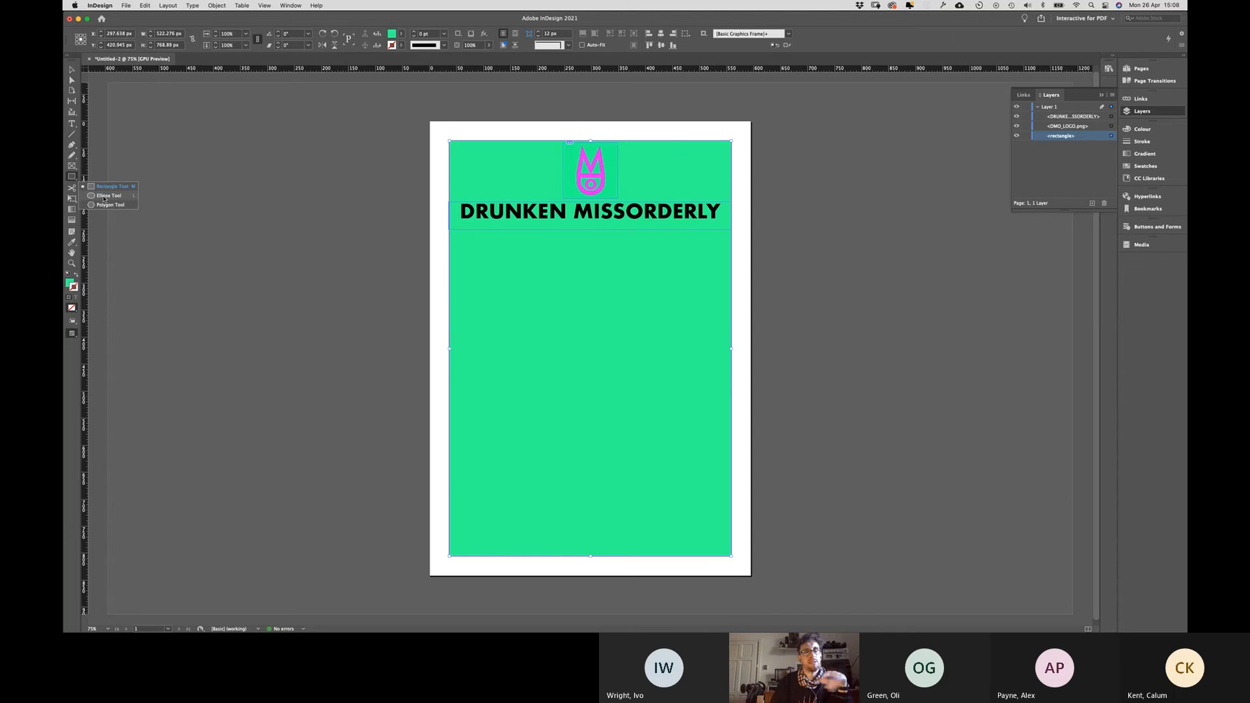
click(70, 180)
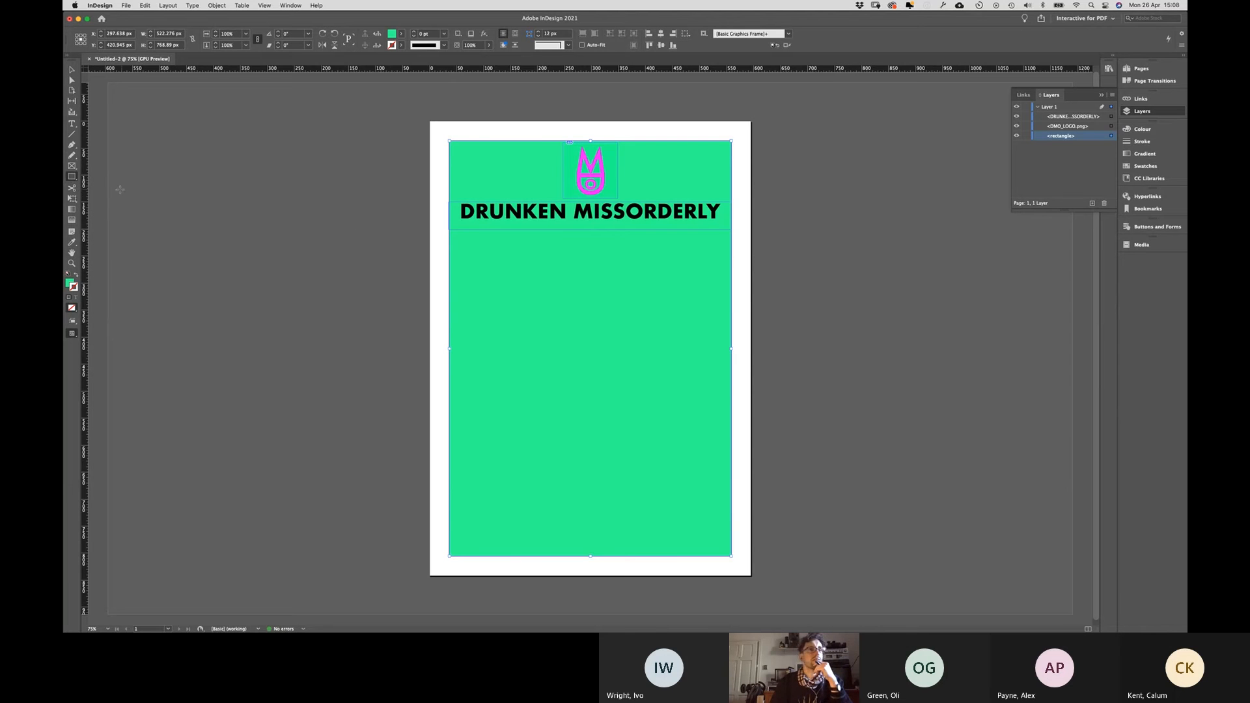
drag(393, 172, 657, 405)
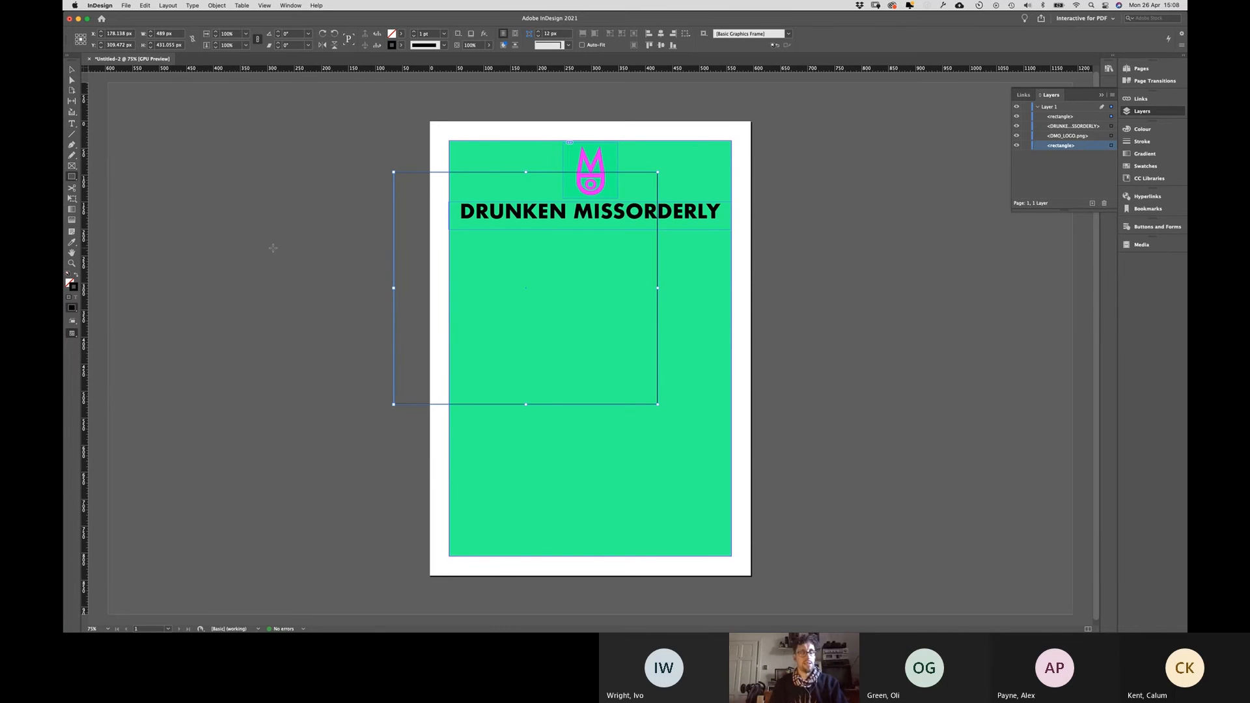
click(403, 36)
click(248, 123)
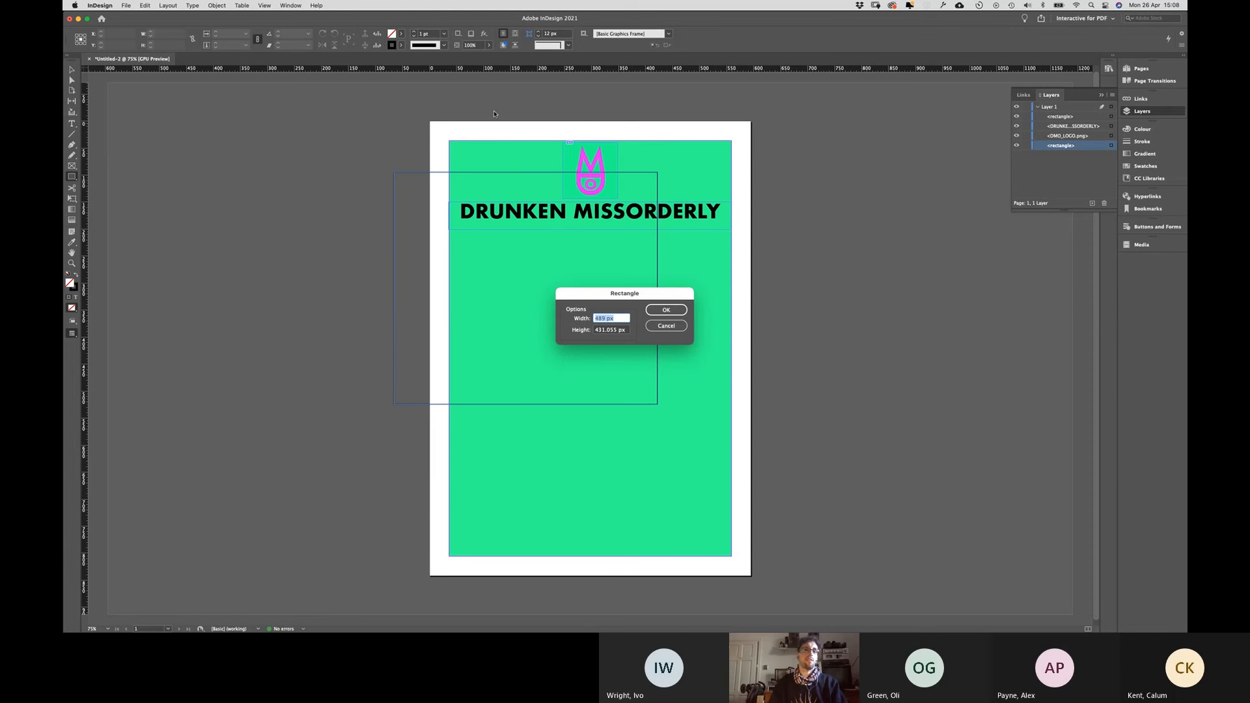
click(666, 325)
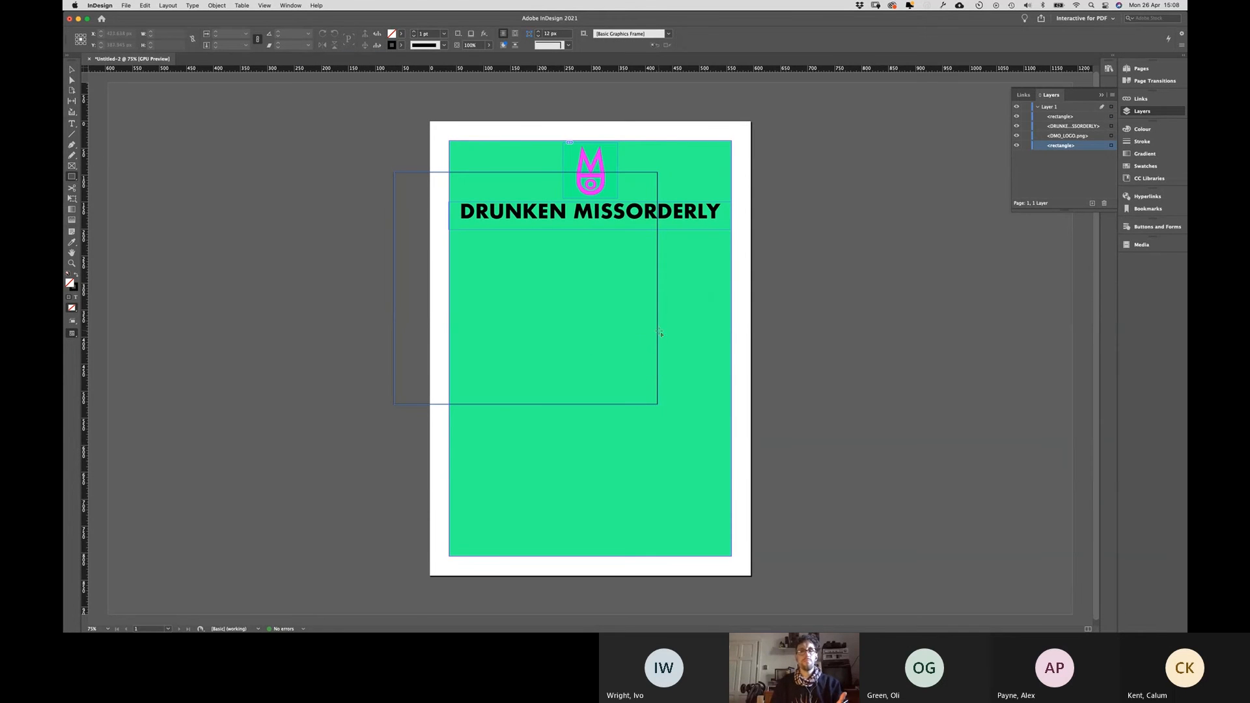
Step: Delete the trial rectangle that overlaps the page's left edge
key(v)
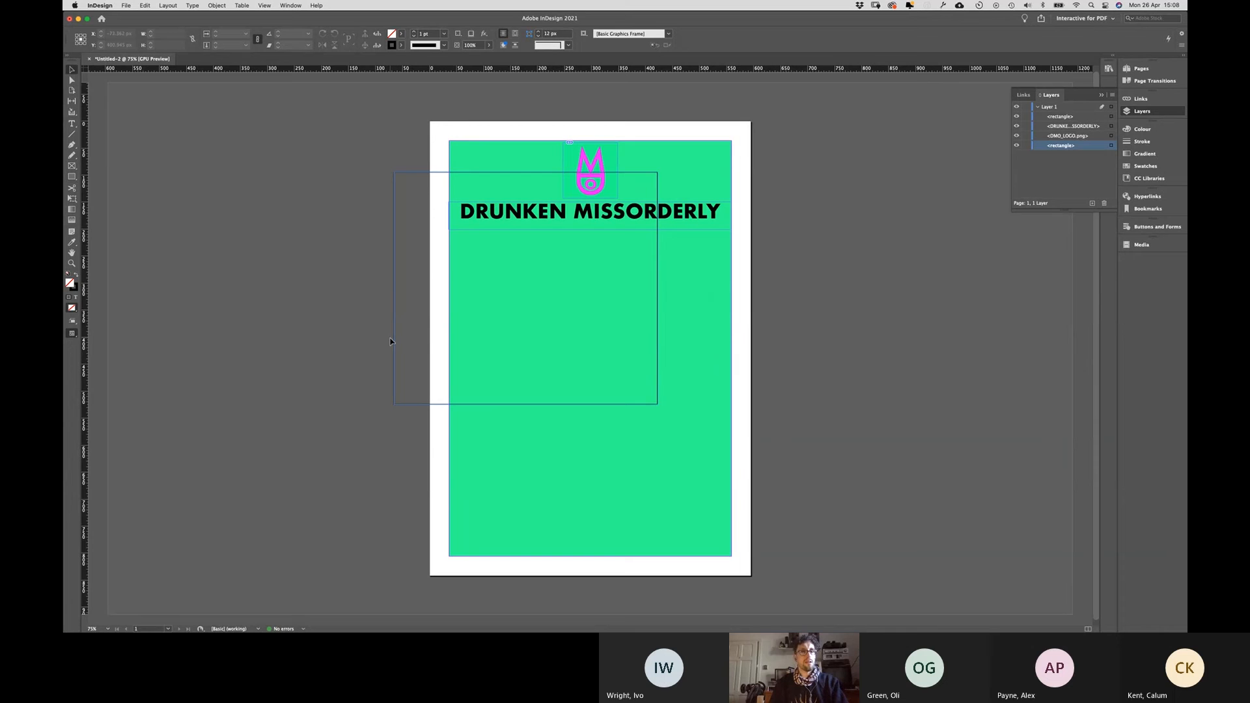
click(391, 342)
key(Delete)
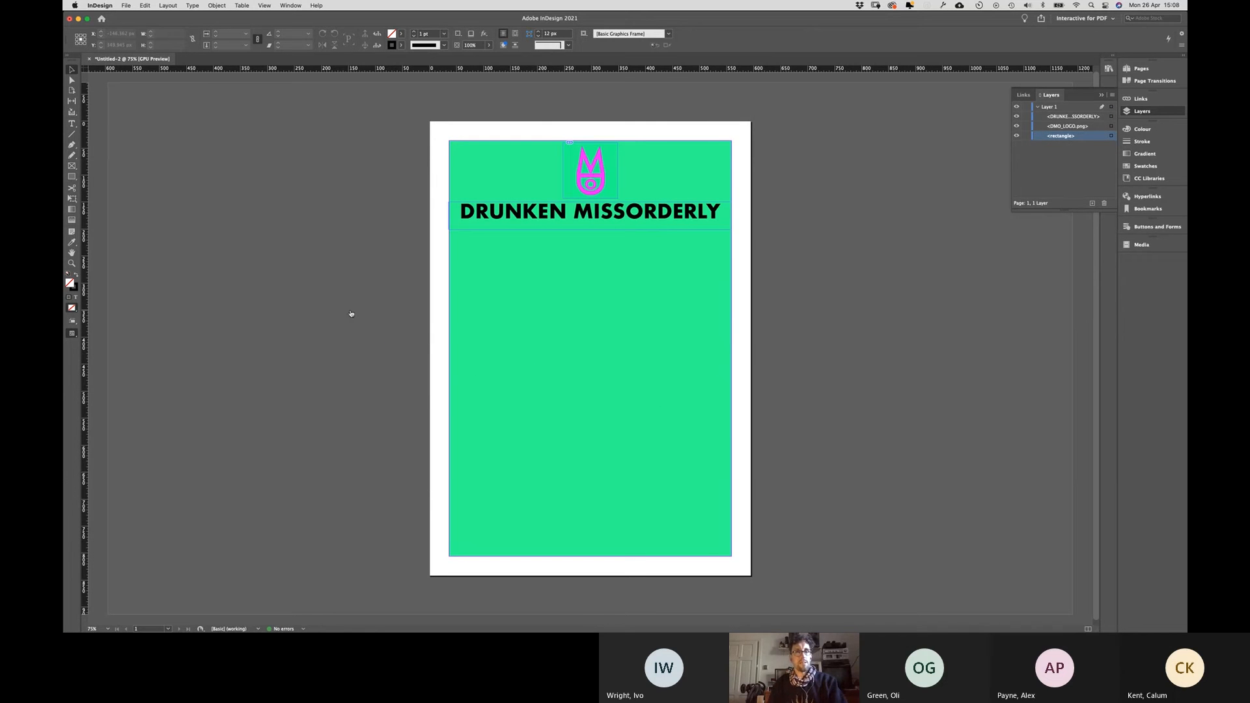
Step: Try placing the portrait photo from Finder directly on the page without a frame, and undo the placement
key(super+Tab)
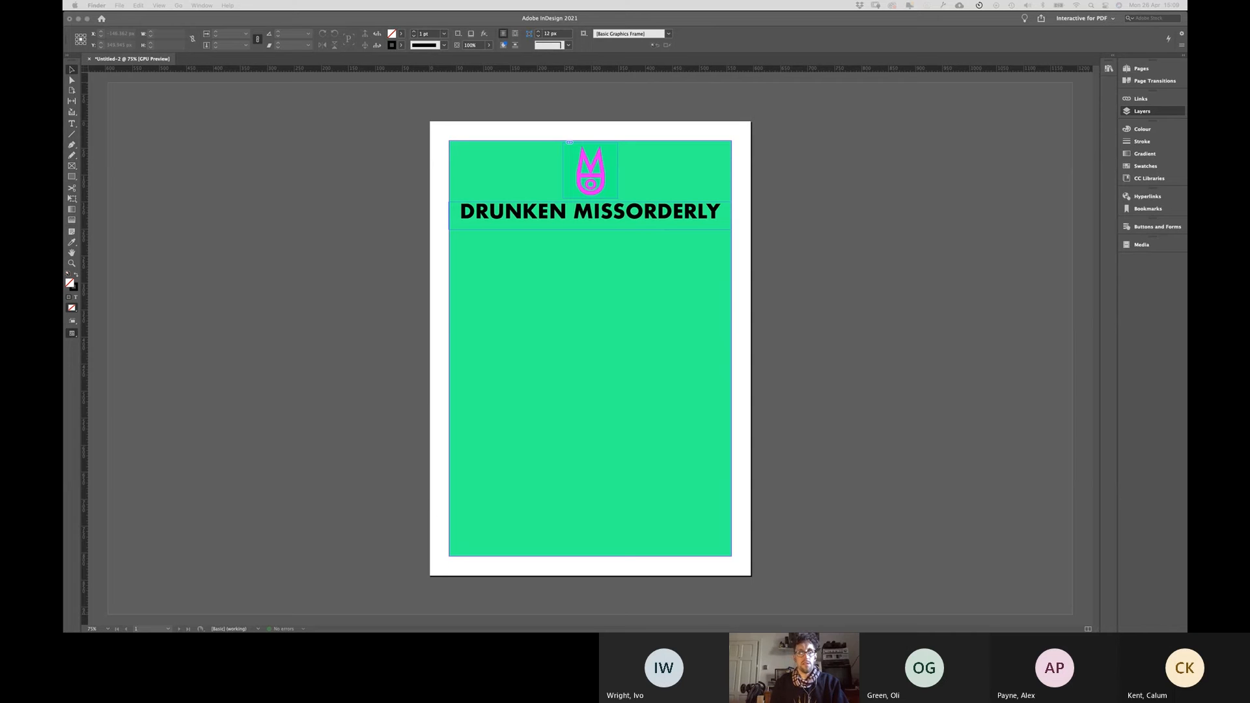
drag(612, 630, 478, 383)
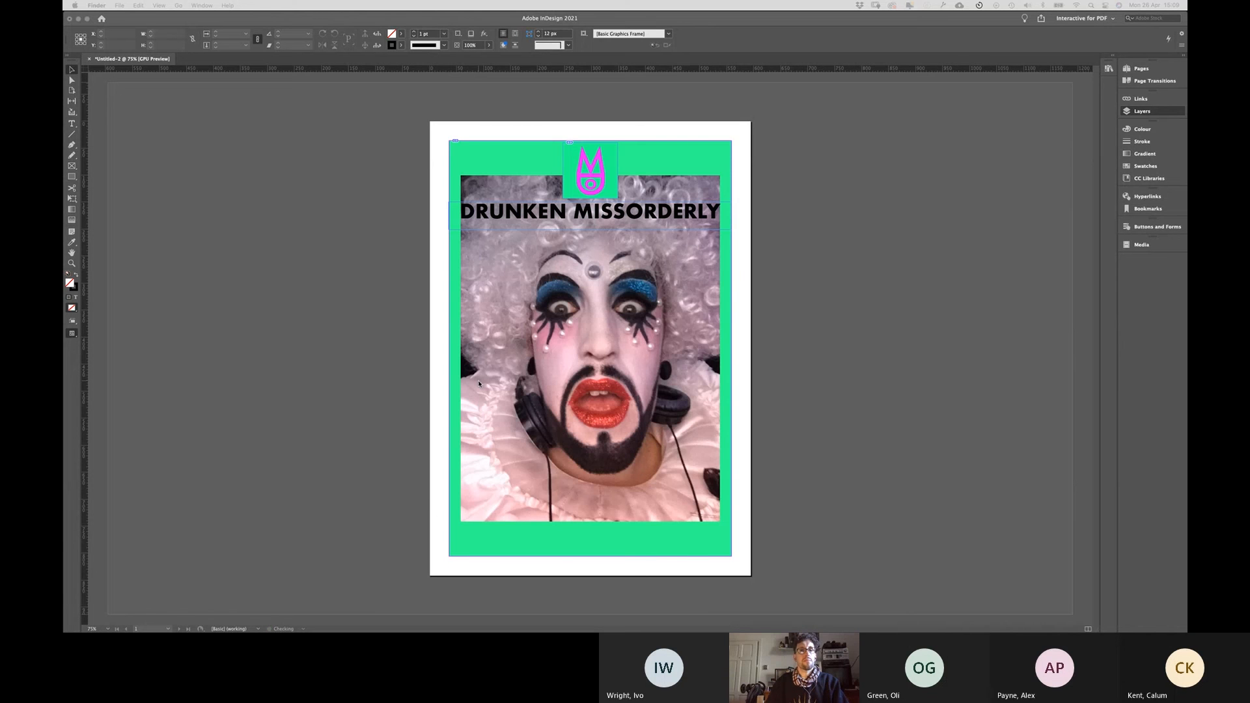
click(492, 395)
key(super+z)
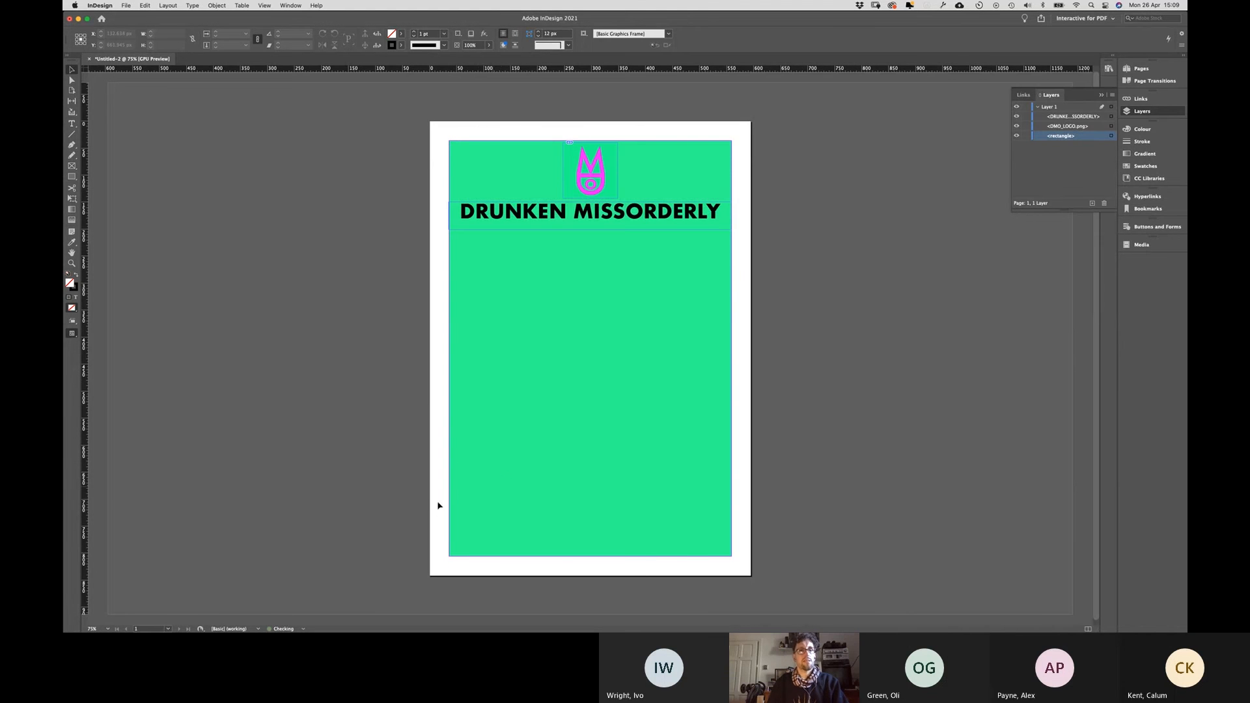
Step: Draw an empty rectangular picture frame about 309 × 261 px on the green rectangle, below the heading
click(72, 166)
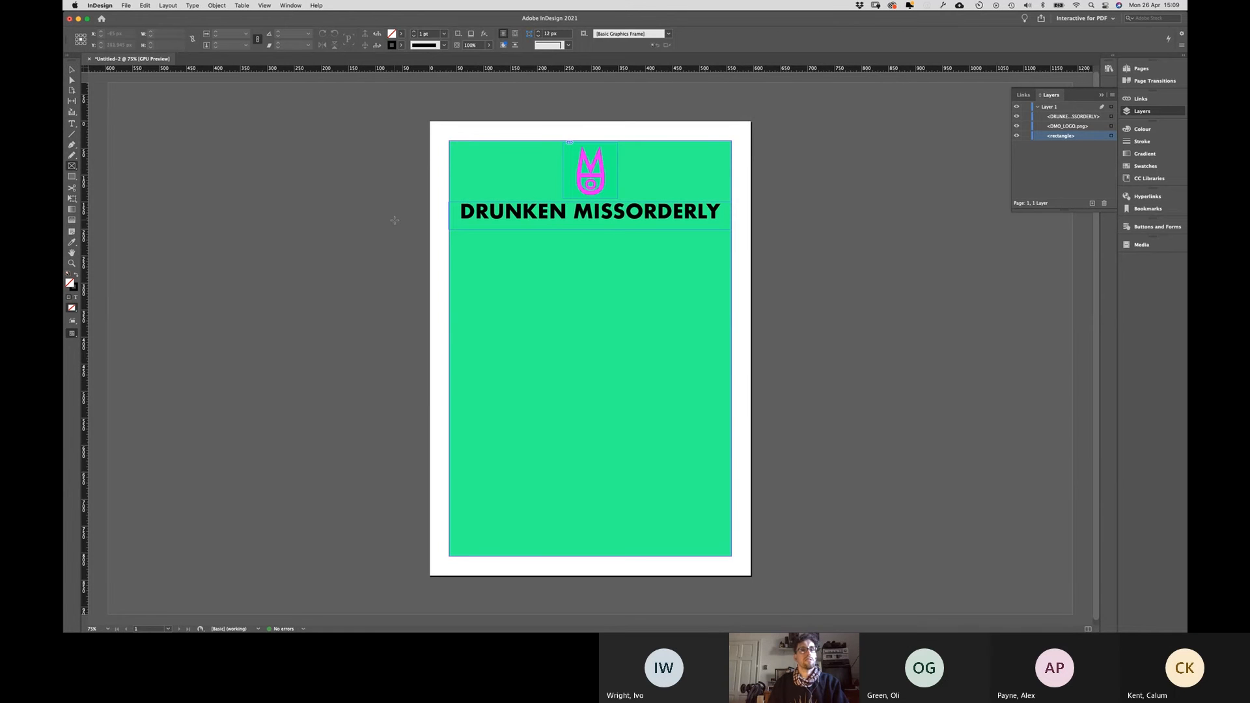
drag(472, 255, 638, 396)
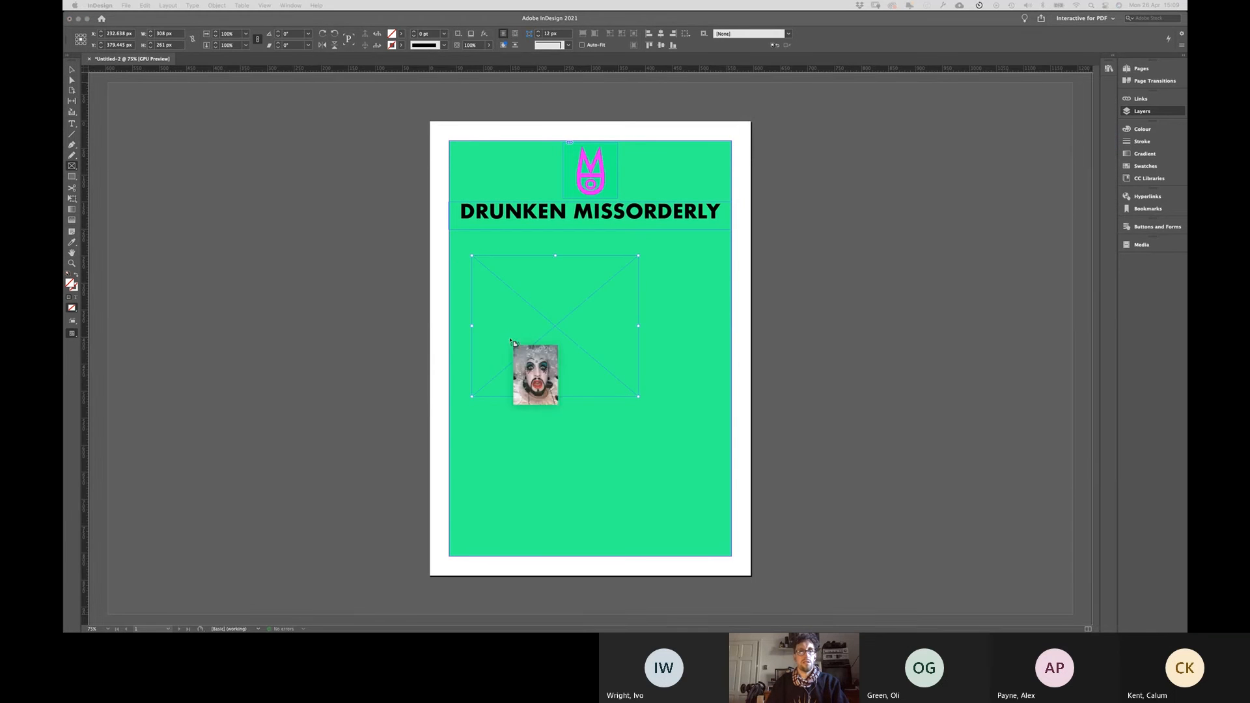
Step: Try placing the portrait photo from Finder in the empty picture frame, and undo both the placement and the frame
drag(511, 363, 511, 342)
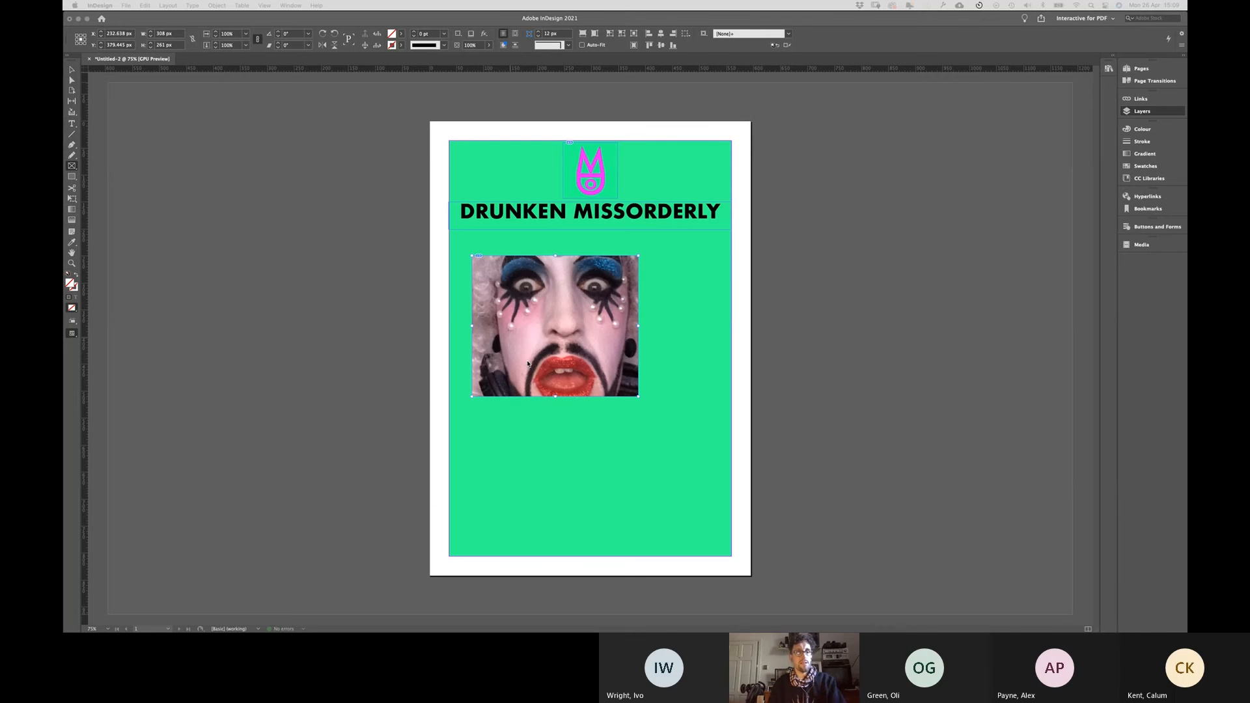
click(551, 352)
key(super+z)
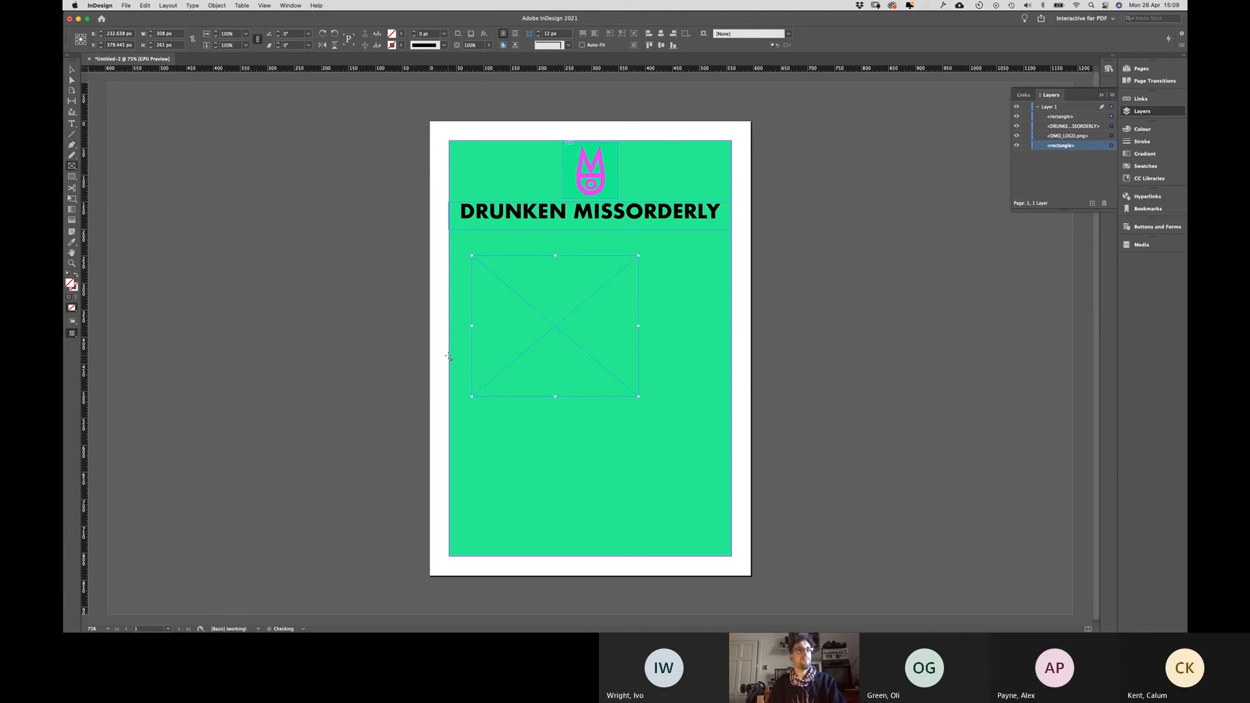
key(super+z)
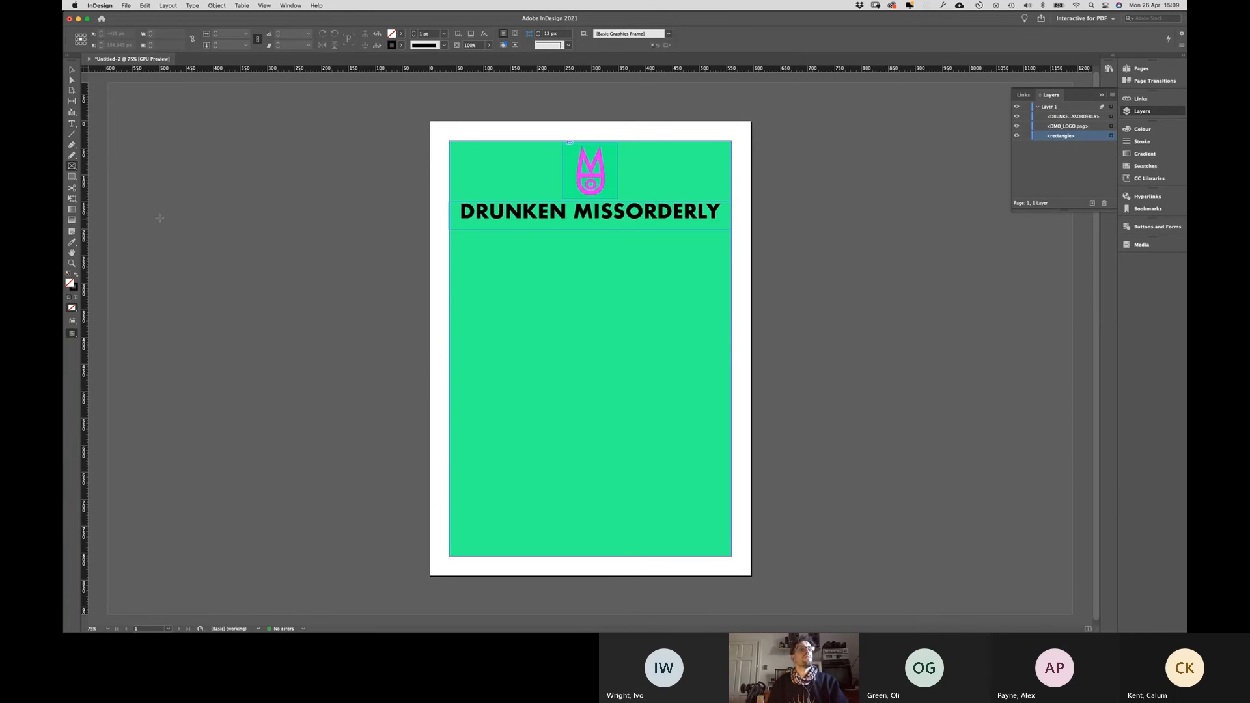
click(126, 5)
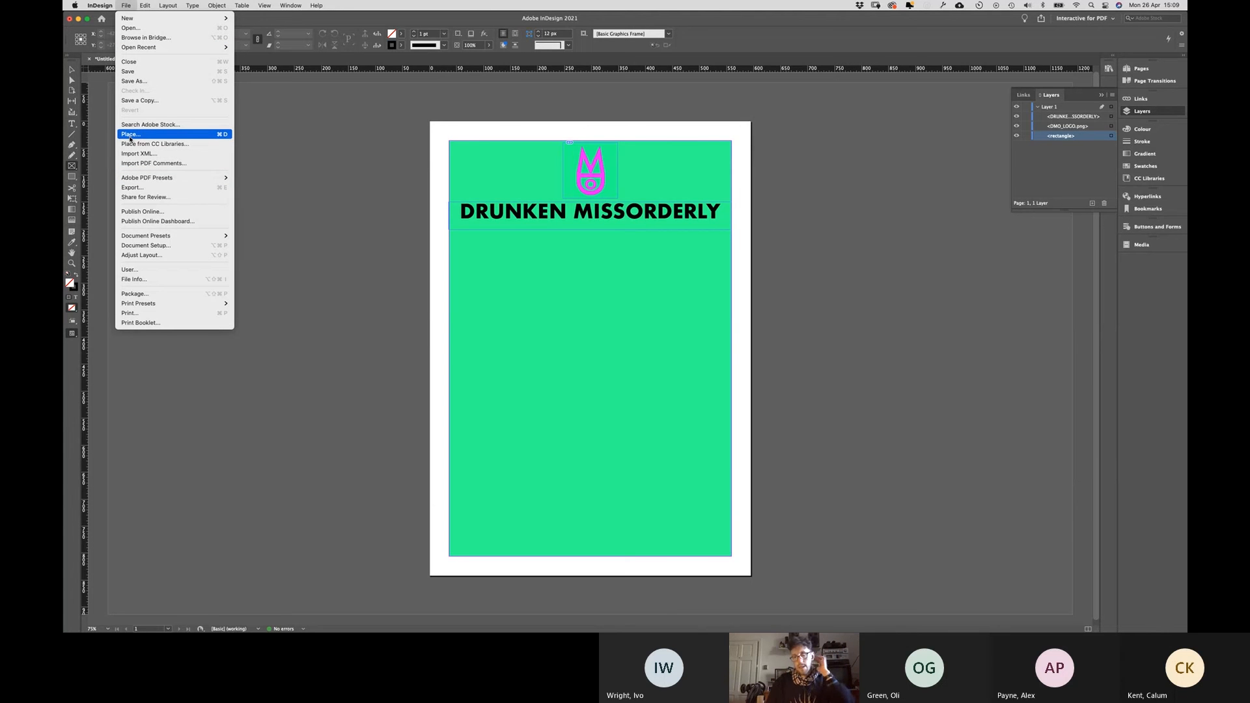
click(256, 239)
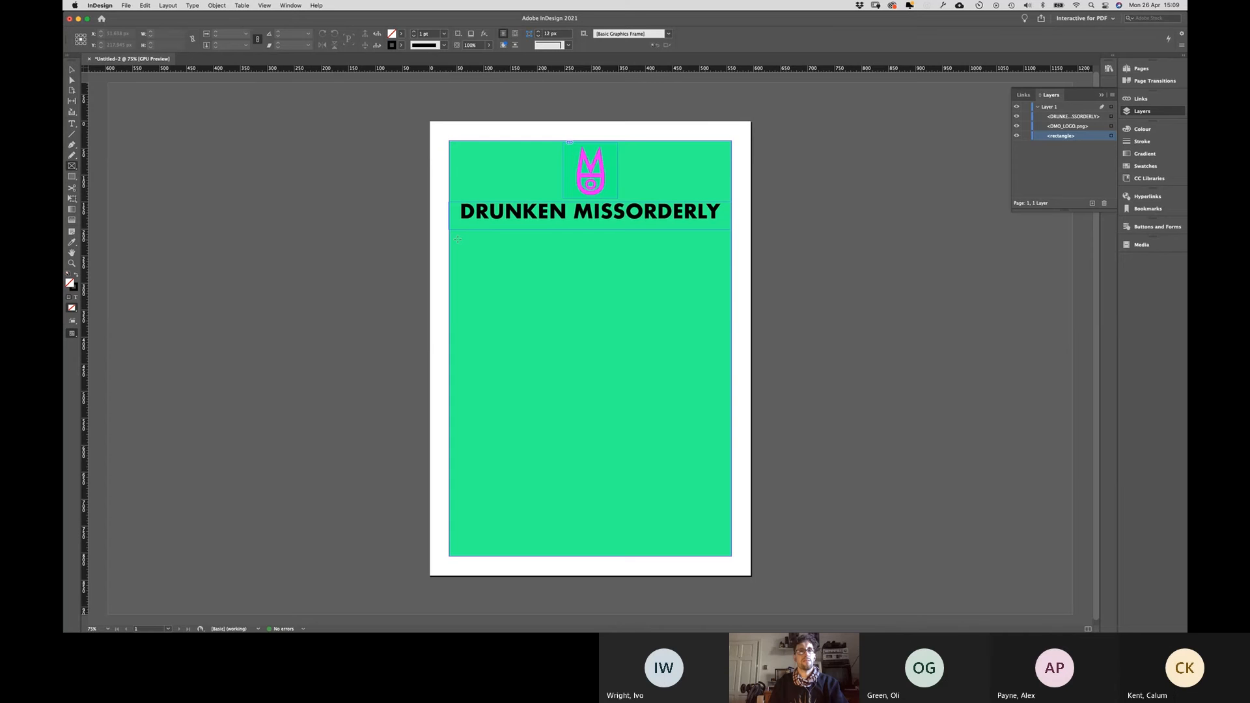
Step: Draw a picture frame about 165 × 206 px below the heading's left end and place the portrait photo from Finder in it
drag(457, 239, 547, 351)
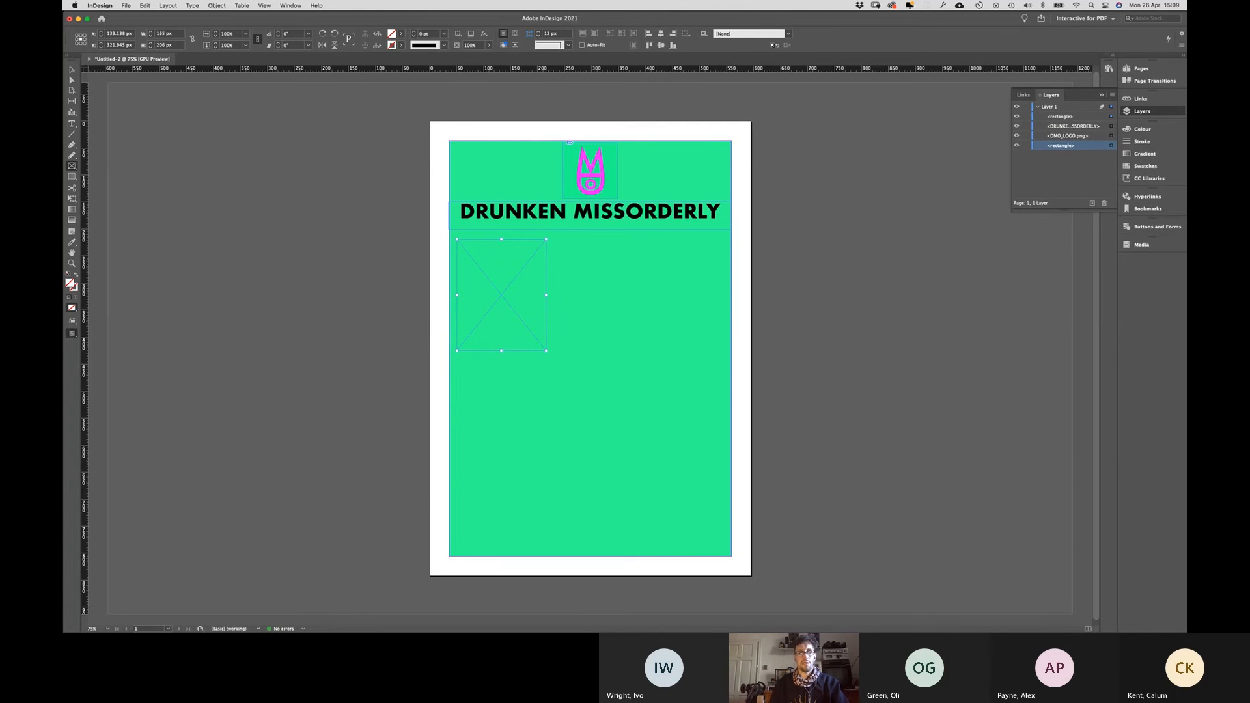
drag(629, 540, 503, 321)
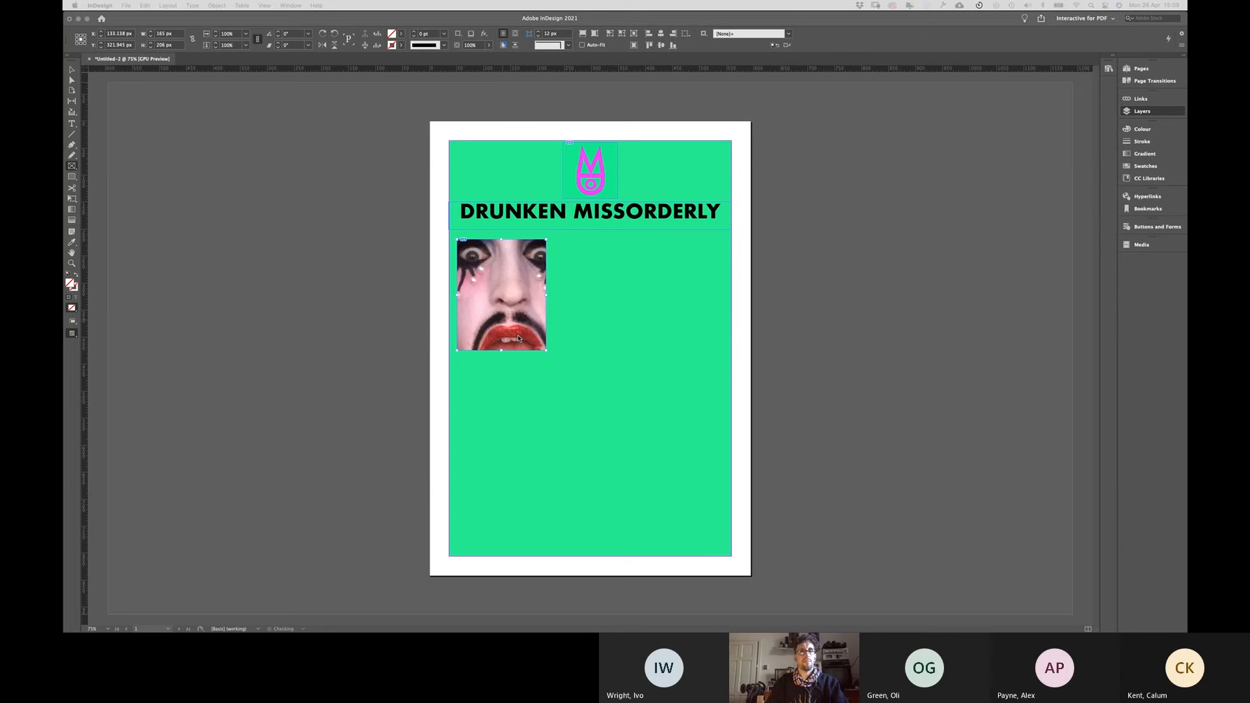
click(529, 338)
click(529, 338)
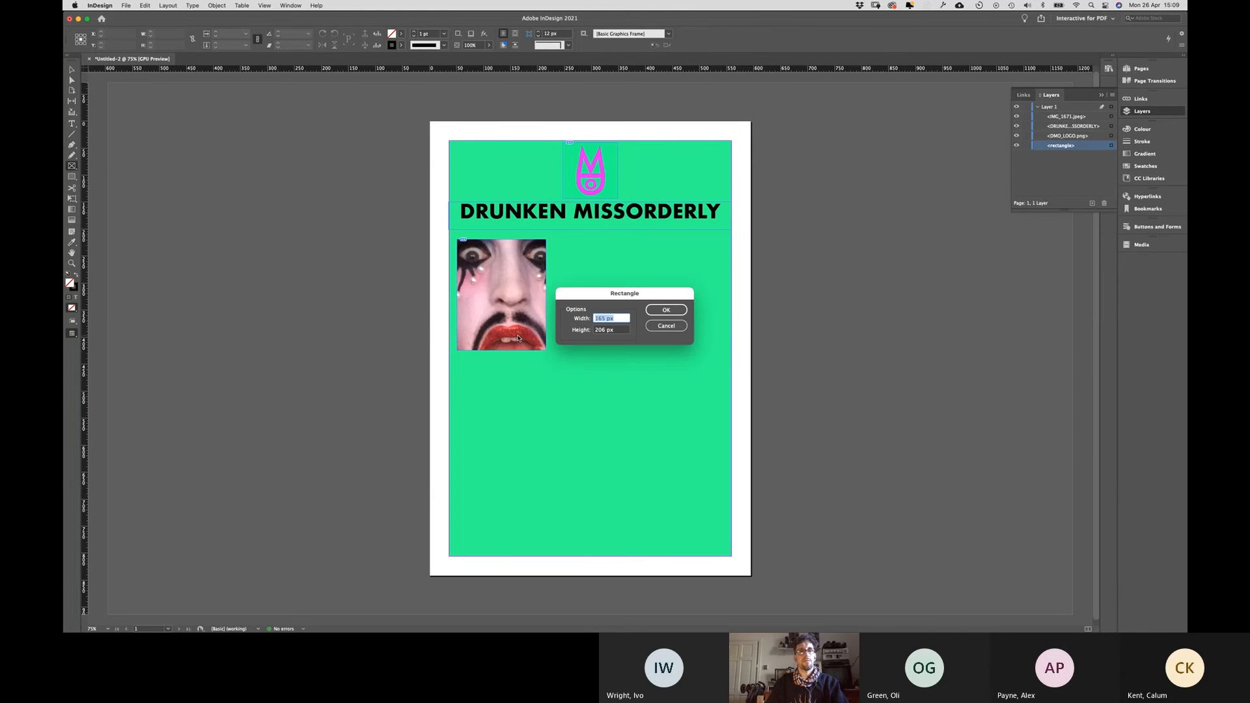
click(659, 325)
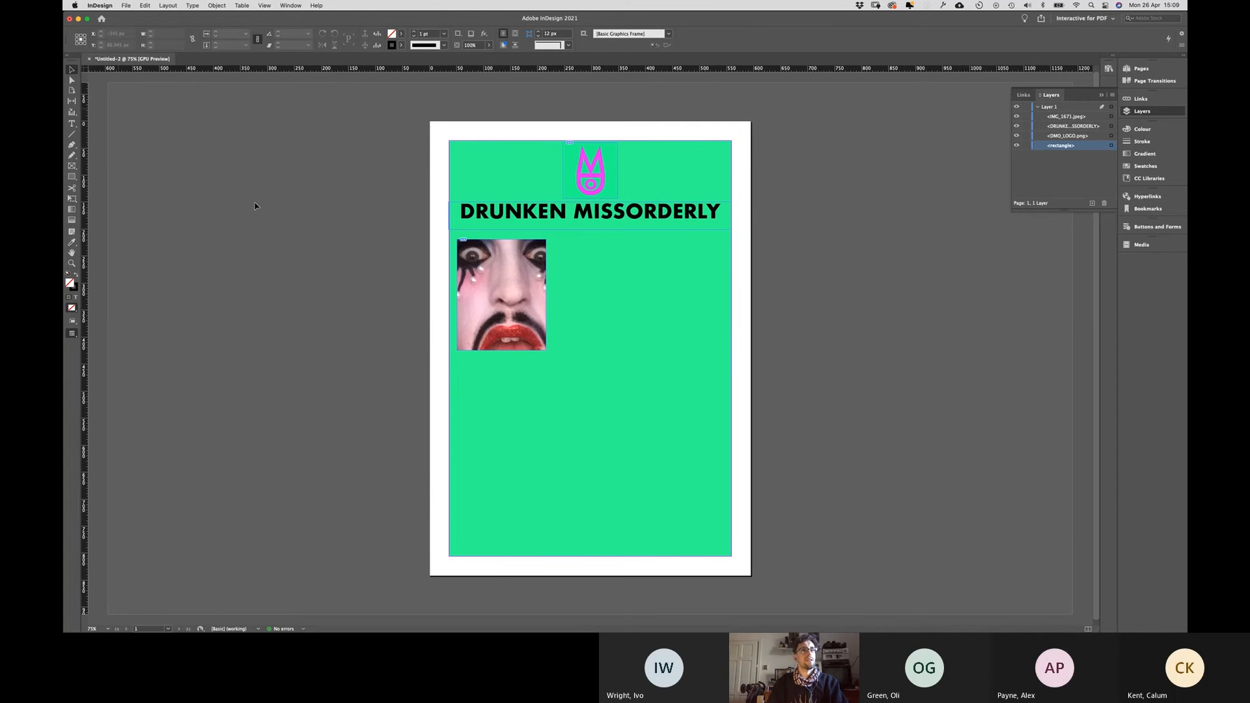
Step: Scale the portrait photo down within its frame to about 19% so the whole face fits, and centre it
click(501, 295)
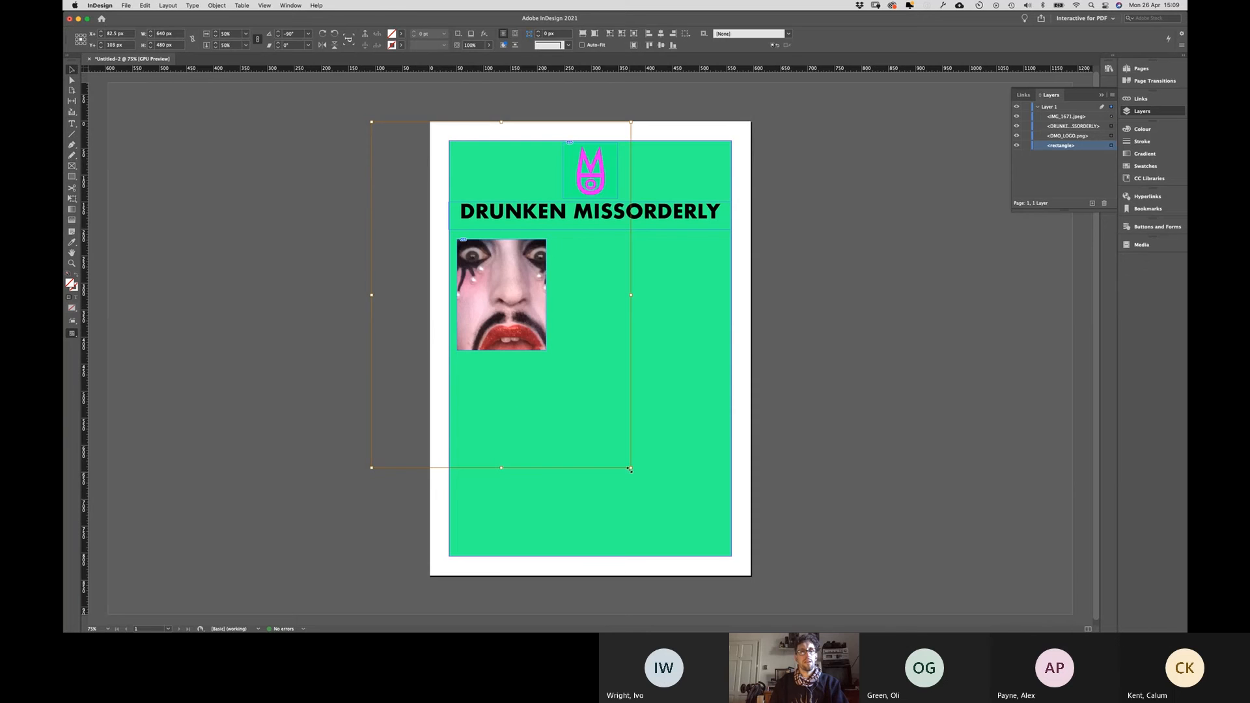
drag(631, 467, 544, 351)
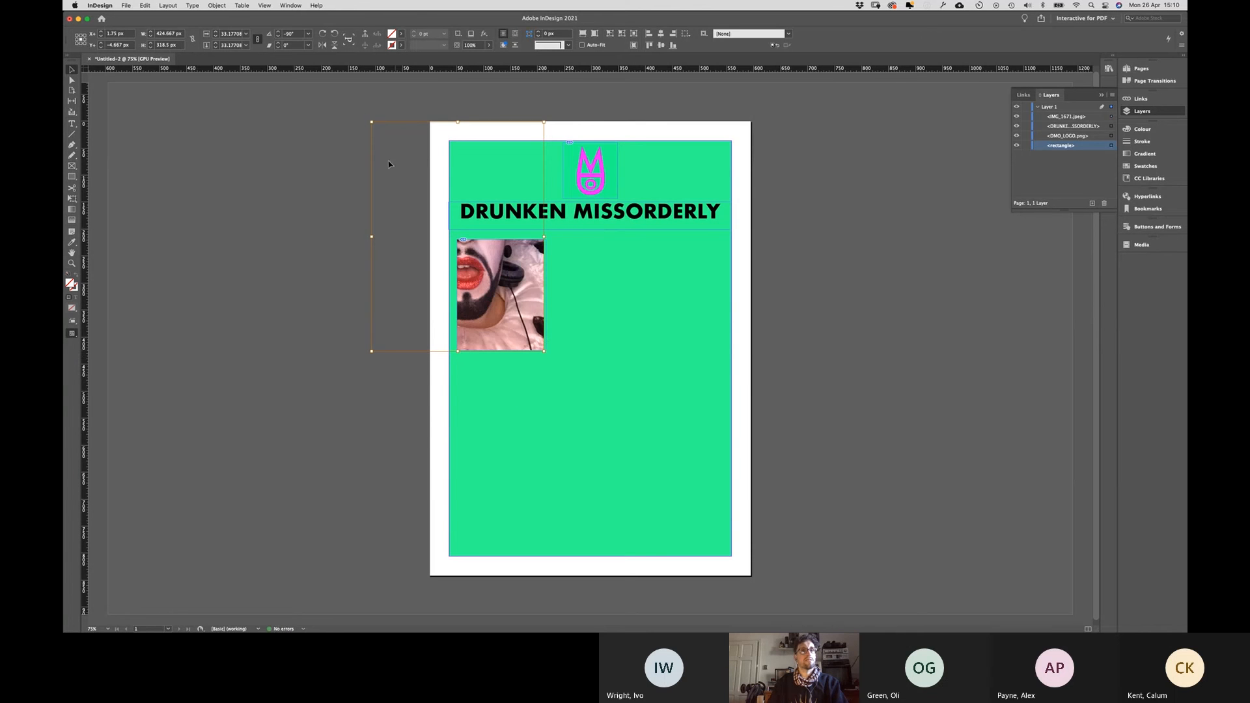
drag(370, 121, 453, 280)
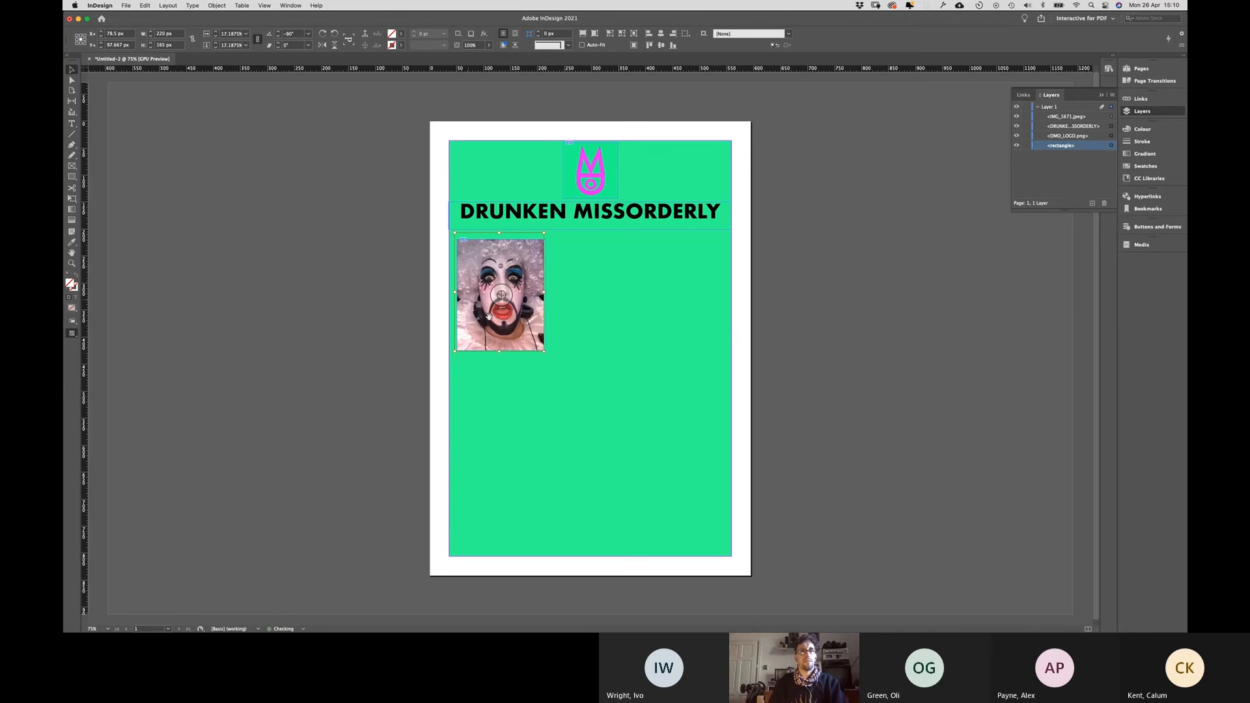
mouse_move(545, 351)
mouse_down()
mouse_move(554, 359)
mouse_move(524, 341)
mouse_up()
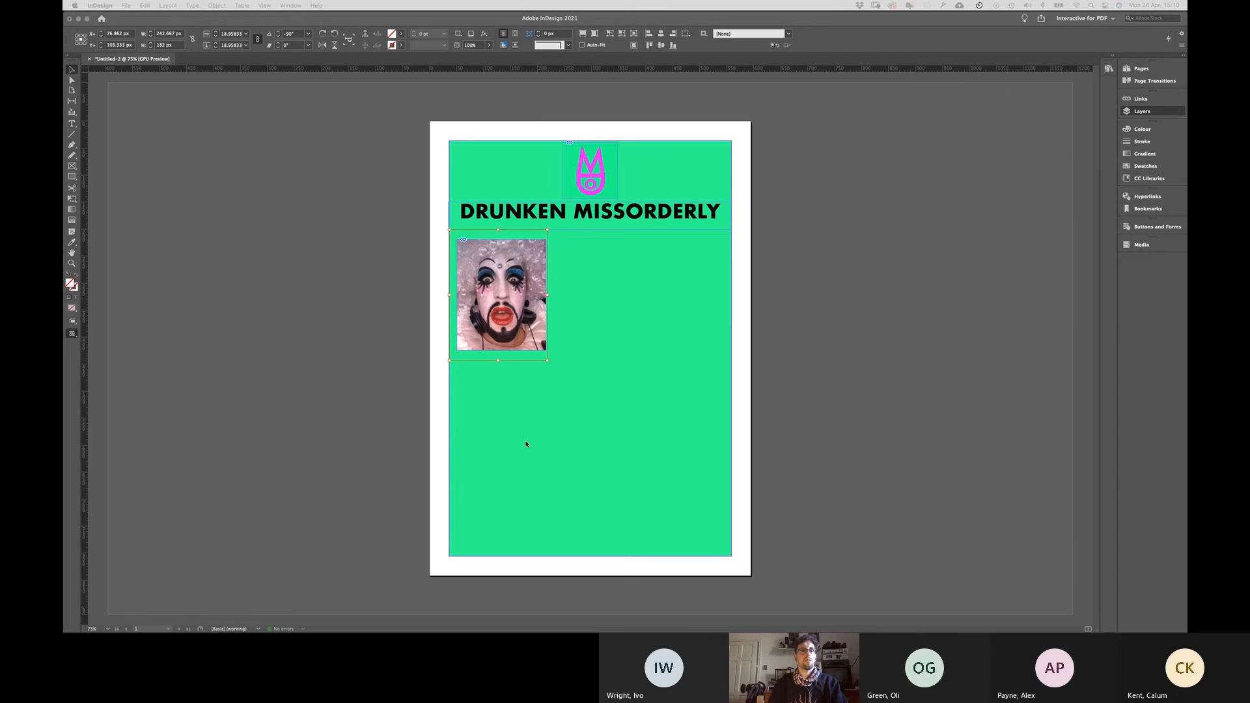
Step: Trim the portrait's frame to about 158 px wide so it fits closely around the photo
click(393, 377)
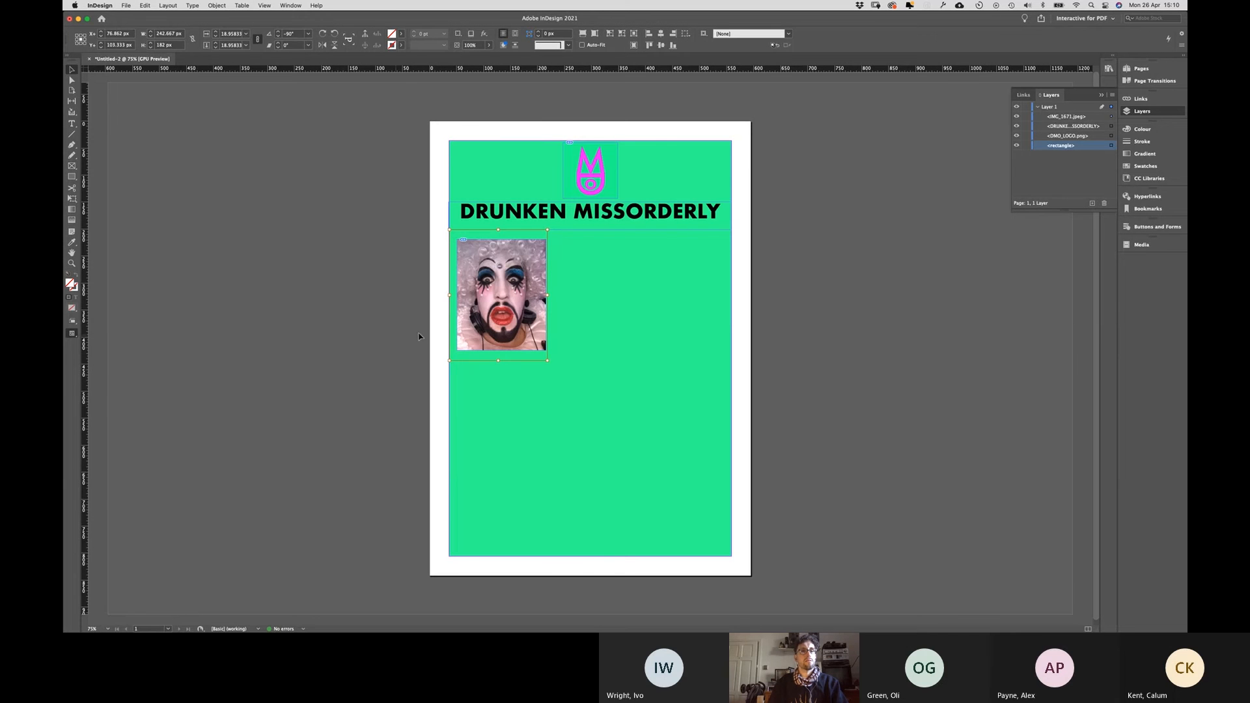
click(508, 378)
click(507, 336)
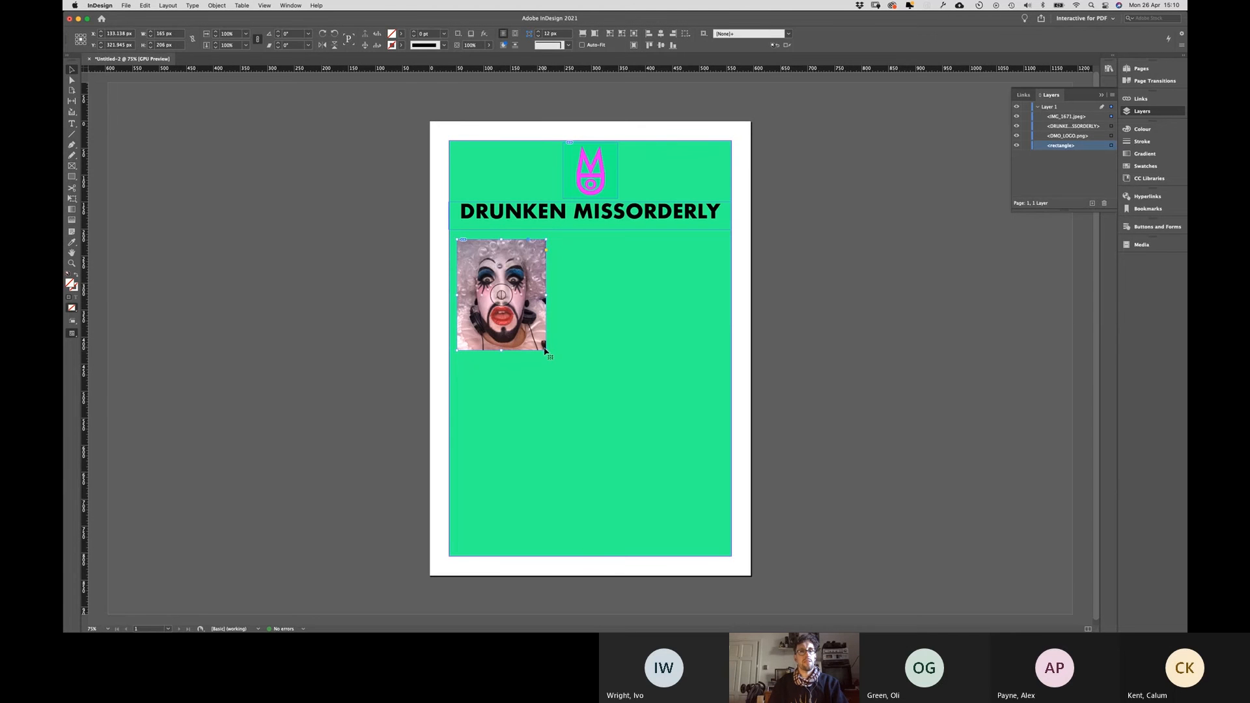
mouse_move(546, 352)
mouse_down()
mouse_move(553, 365)
mouse_move(531, 344)
mouse_move(544, 353)
mouse_up()
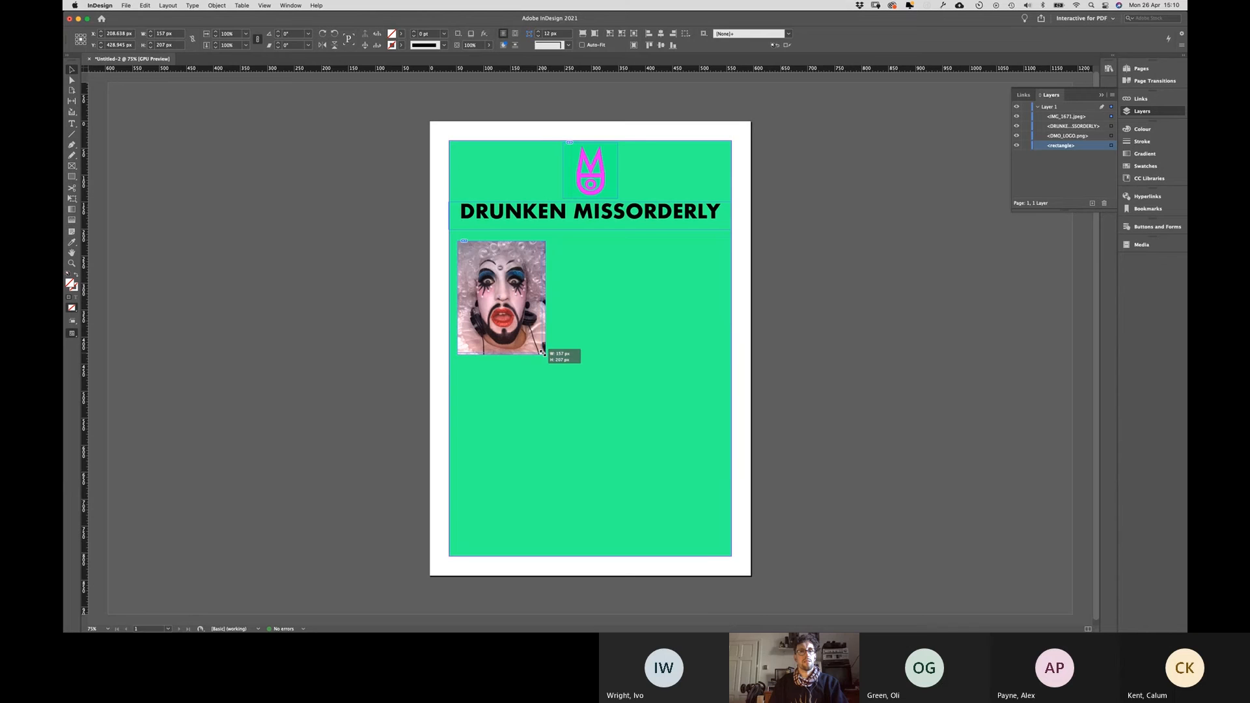
click(377, 354)
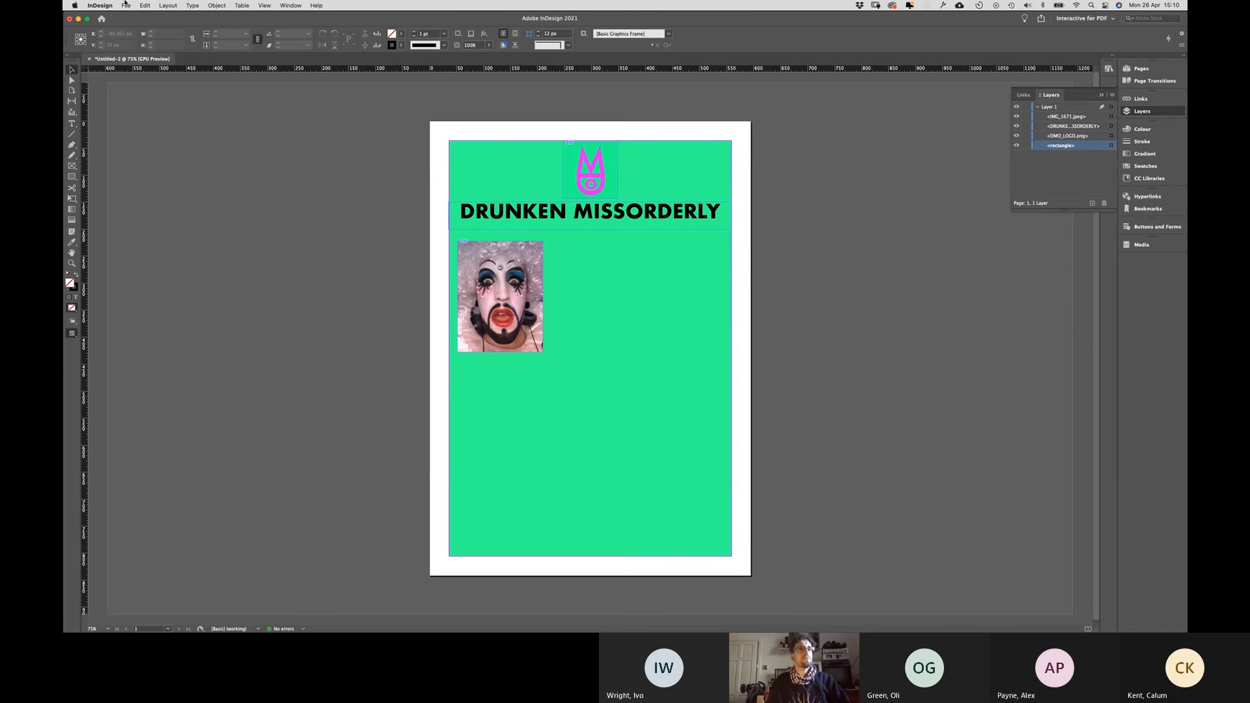
Step: Try creating page guides with 6 rows and a 12 px gutter, and undo them
click(173, 6)
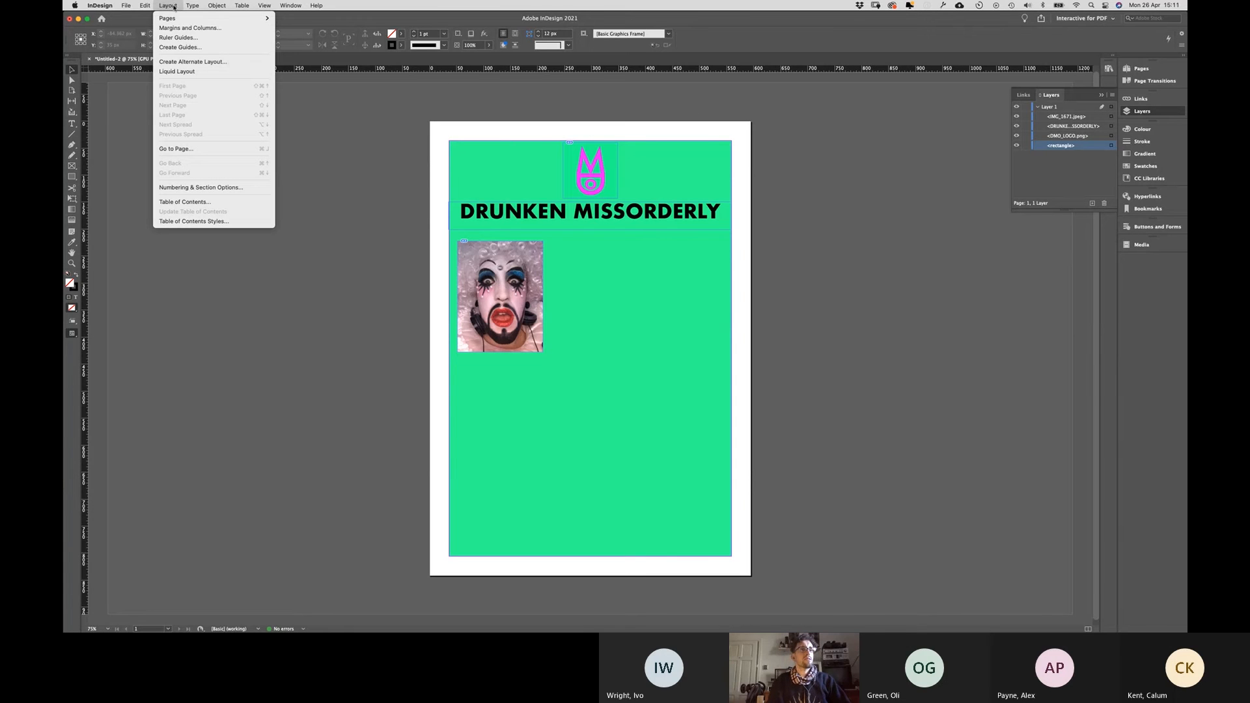
click(180, 47)
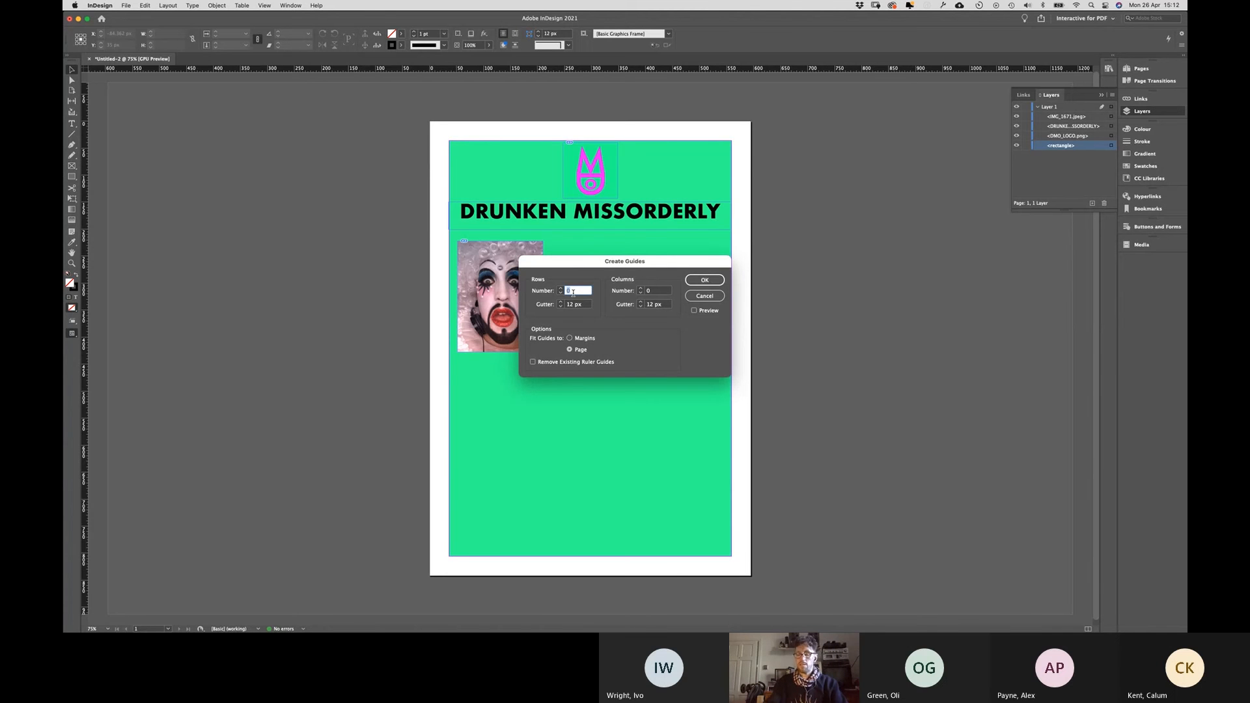
text(6)
click(698, 285)
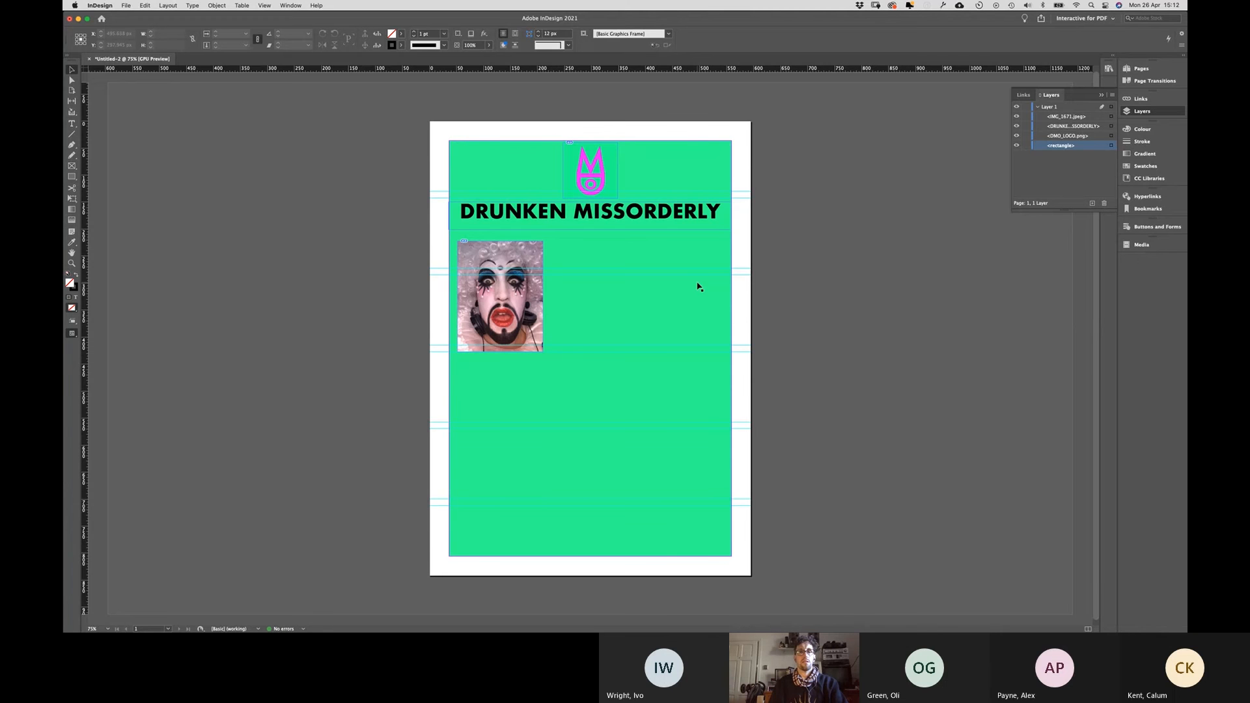
key(super+z)
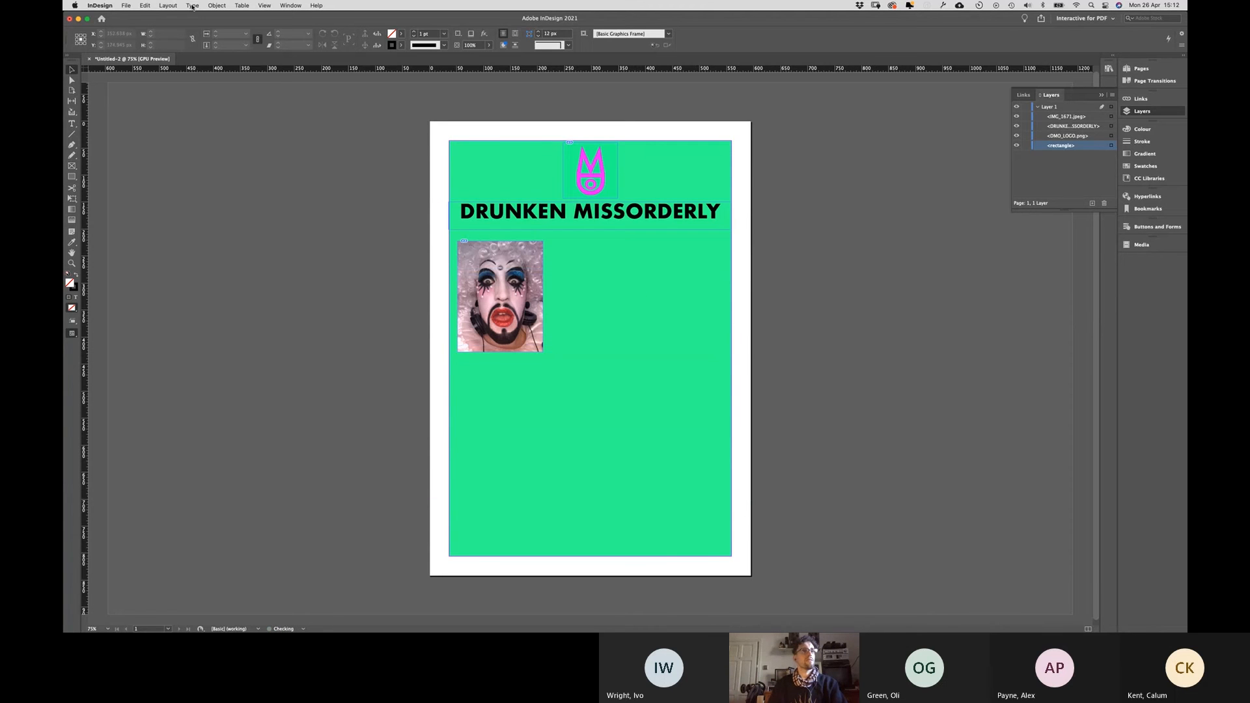
Step: Create a guide grid of 6 rows and 6 columns with 0 px gutters, fitted to the margins
click(168, 6)
click(176, 47)
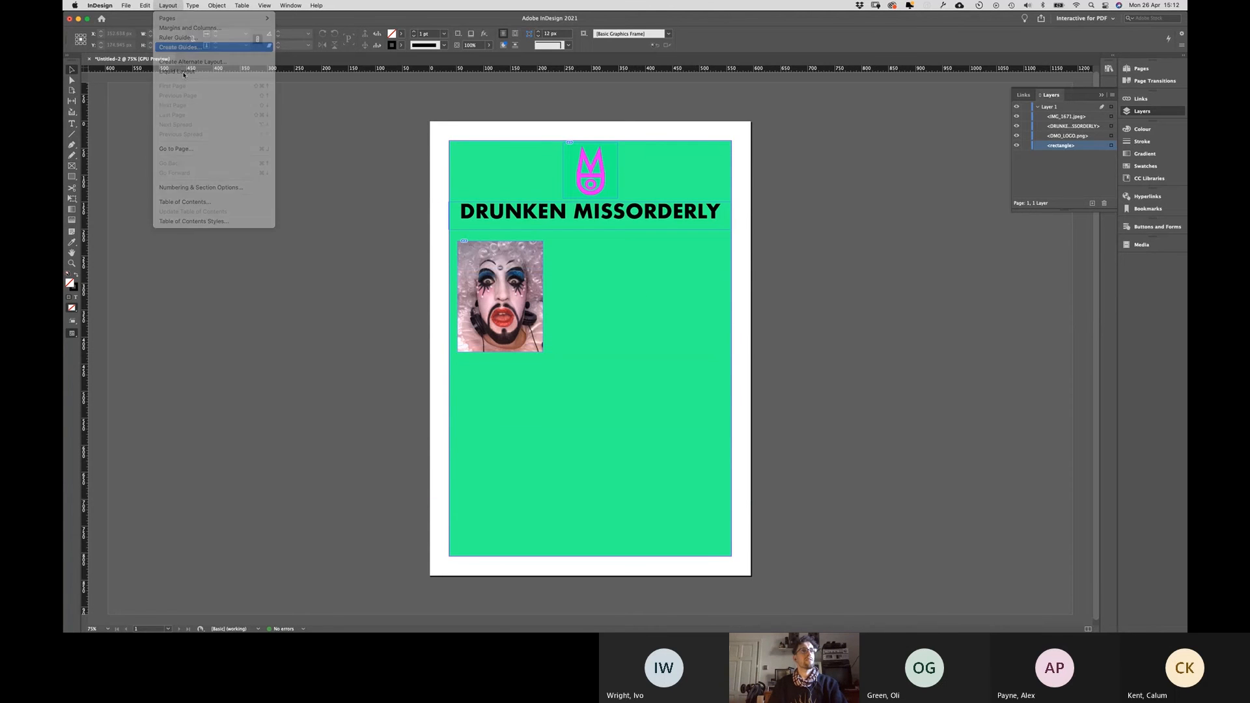
key(Tab)
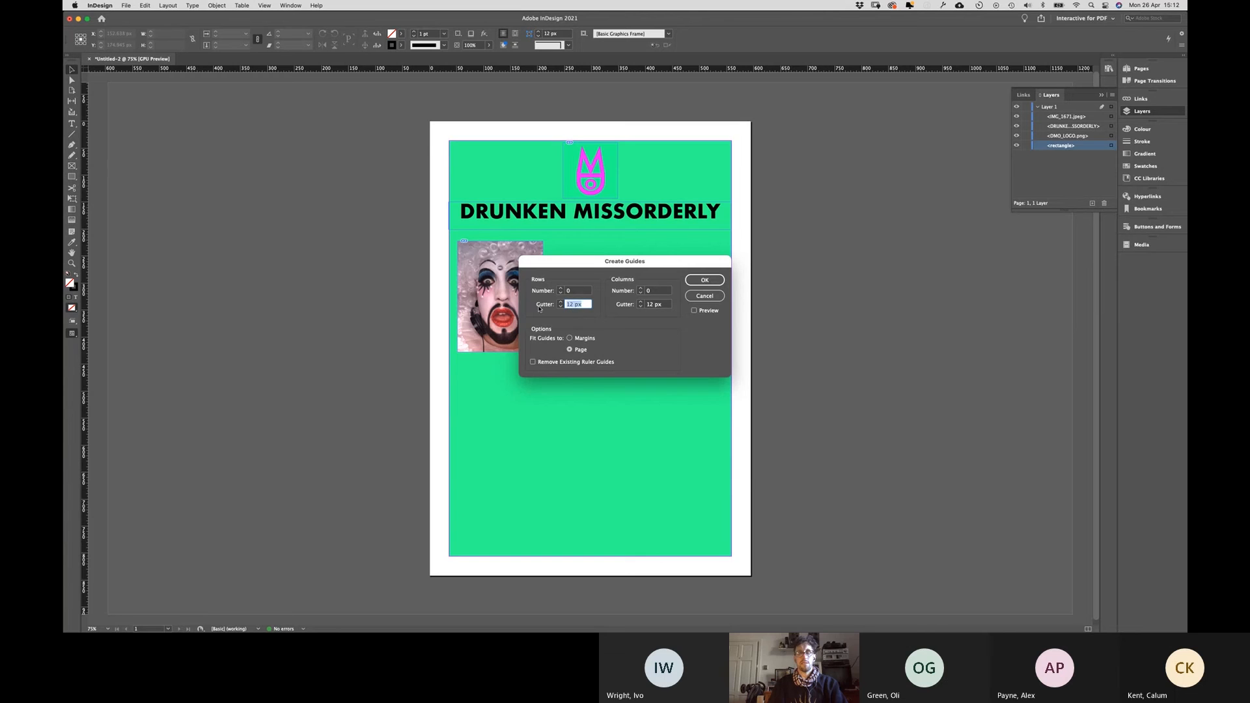
text(0)
click(578, 291)
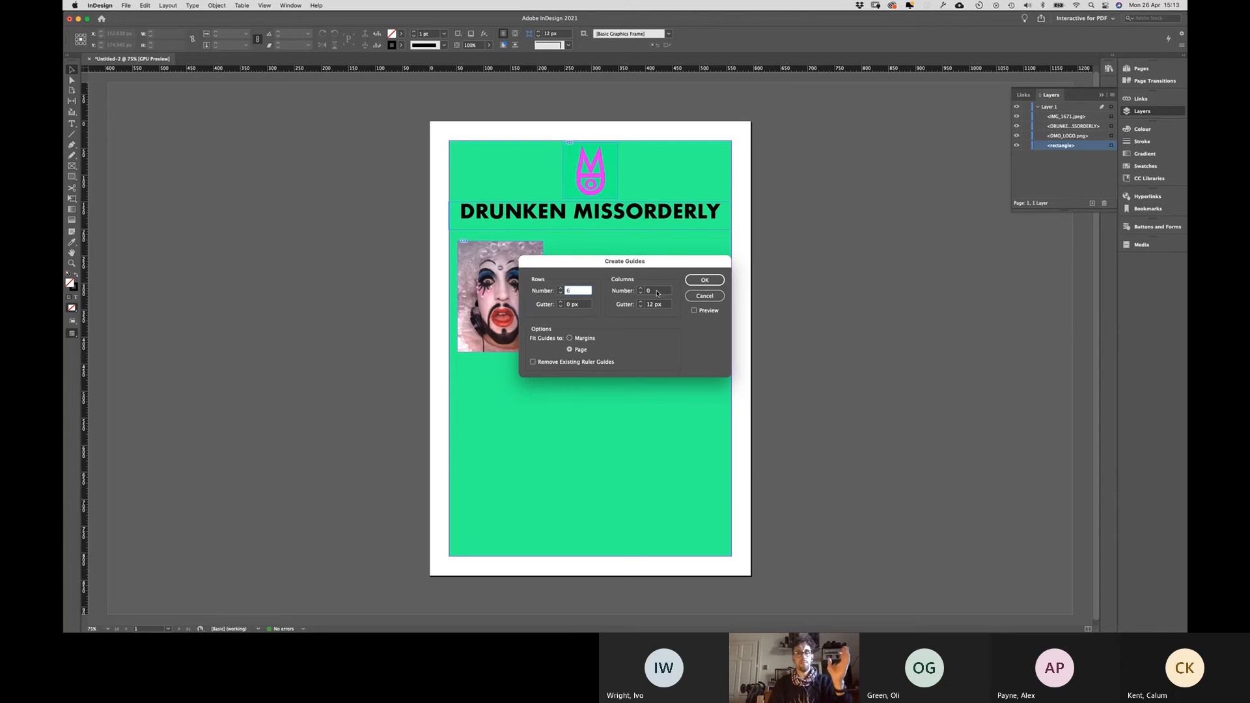
click(657, 293)
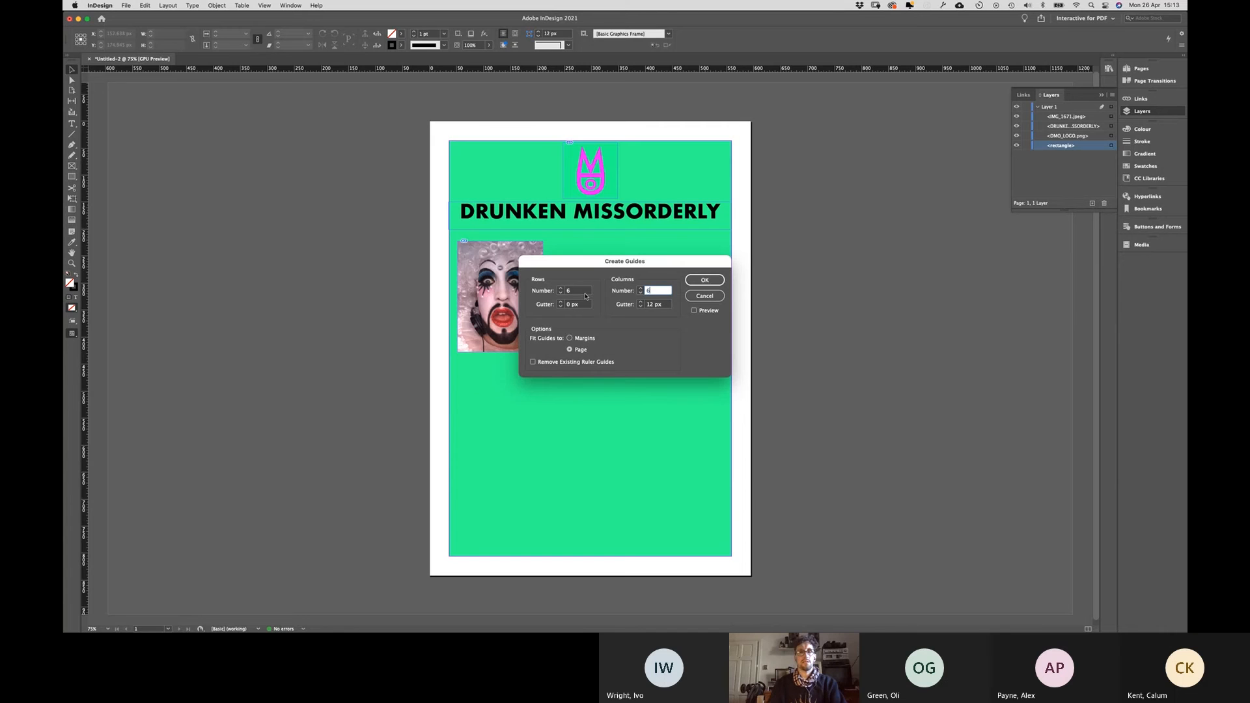
key(Tab)
text(0)
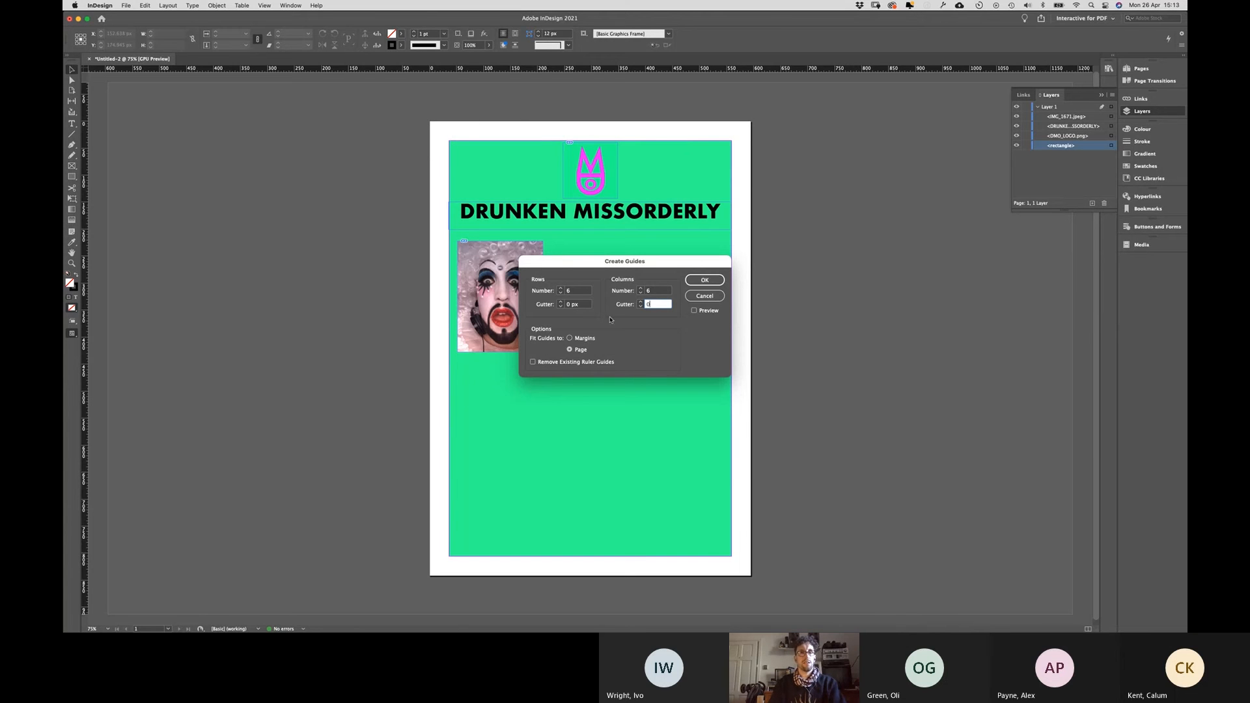
click(578, 341)
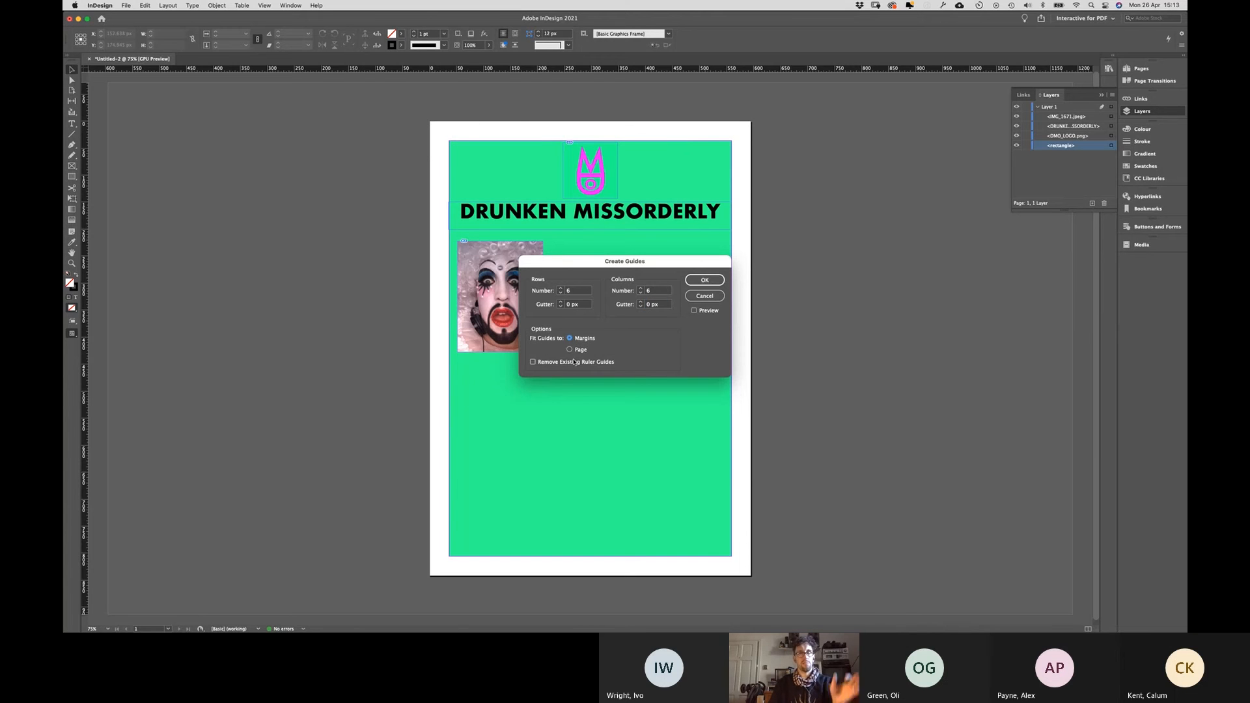
click(704, 280)
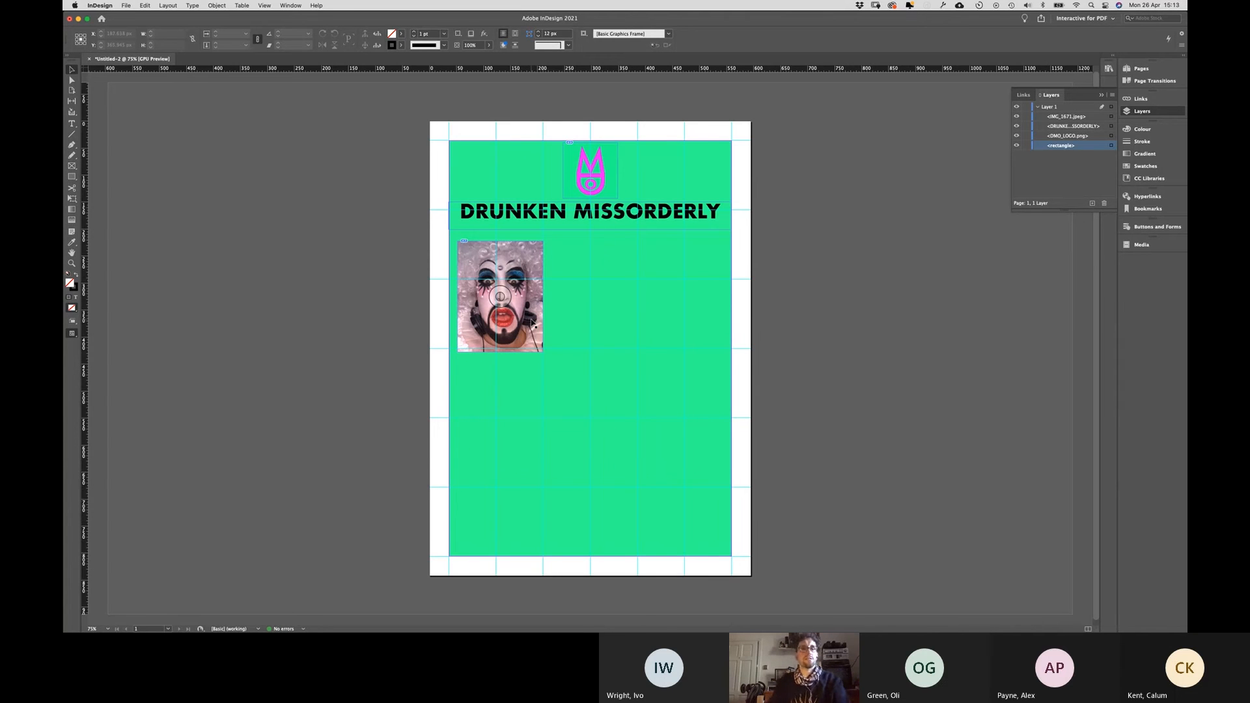
Step: Shift the portrait slightly up and to the right, and add vertical ruler guides just inside the page's left and right margins
drag(533, 323, 535, 316)
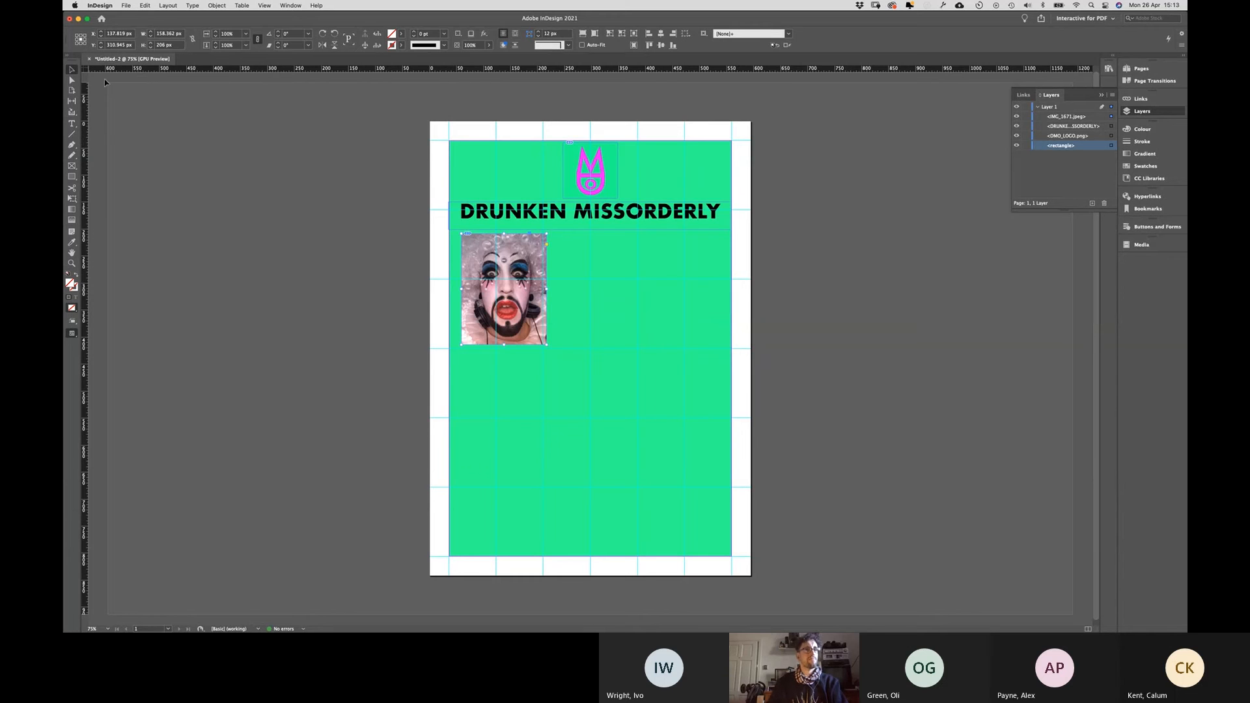
drag(84, 176, 429, 202)
drag(433, 201, 457, 76)
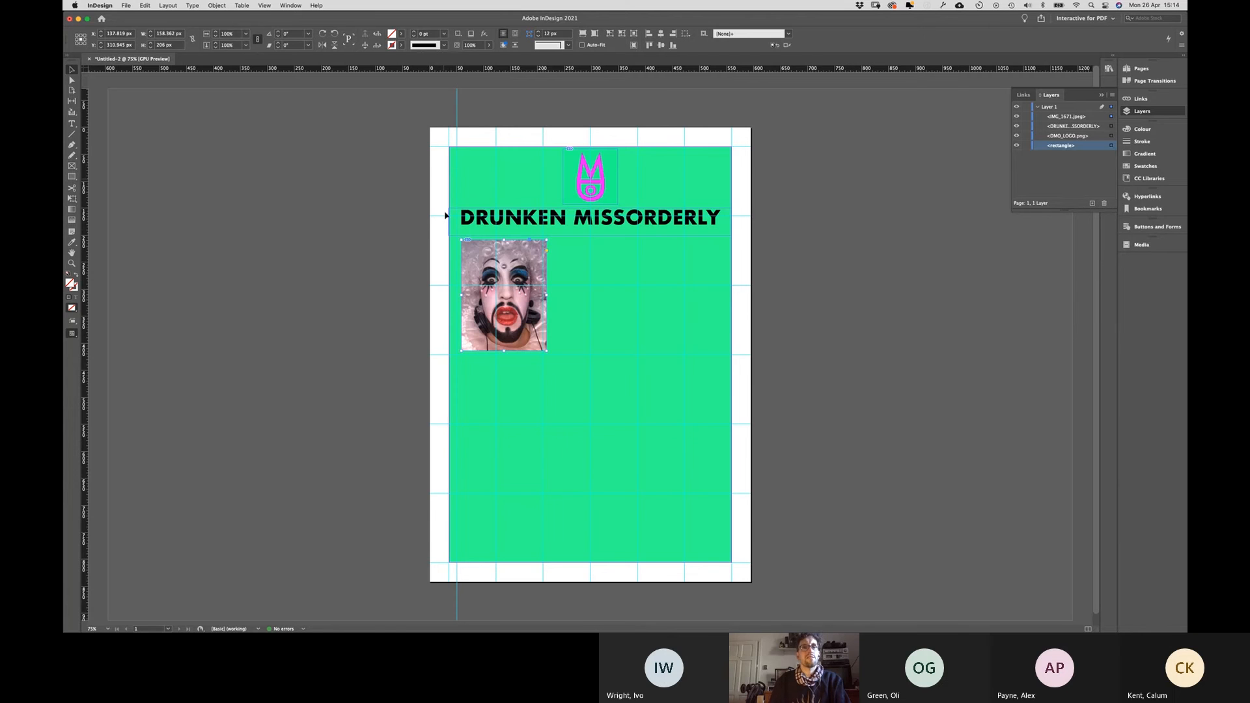
drag(83, 215, 724, 158)
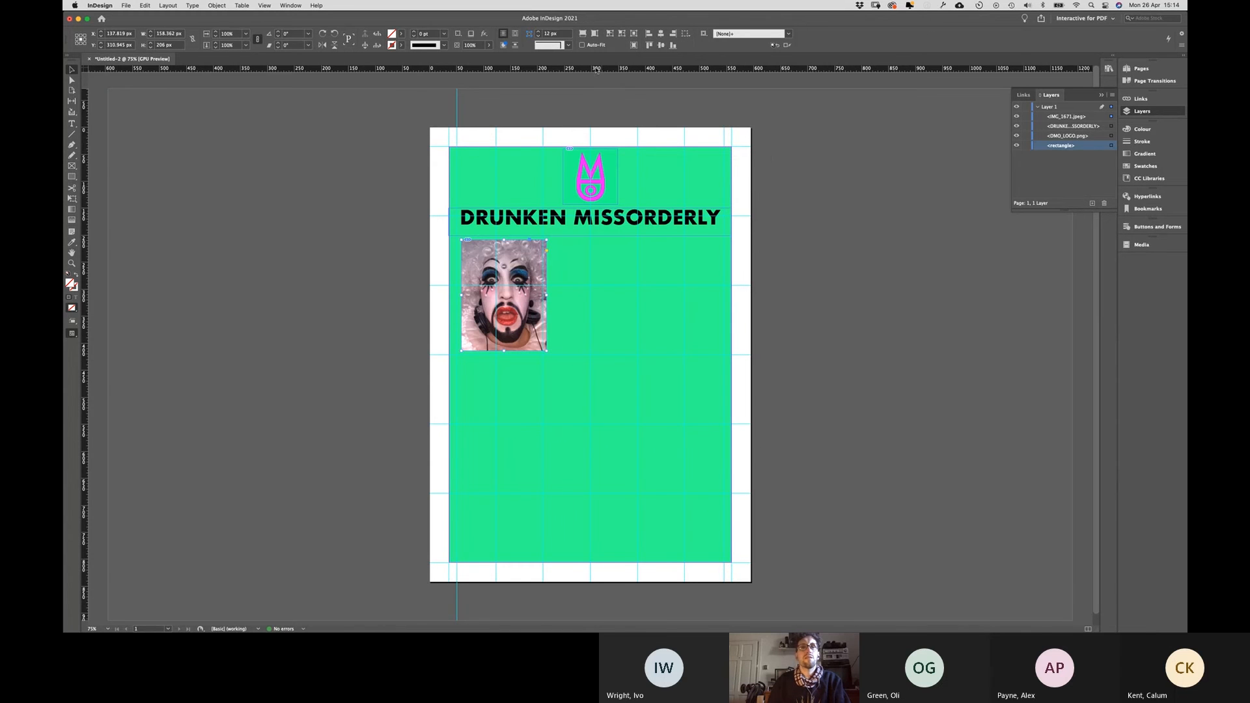
Step: Add horizontal ruler guides just inside the page's top and bottom margins
drag(594, 73, 585, 154)
scroll(430, 307, down, 1)
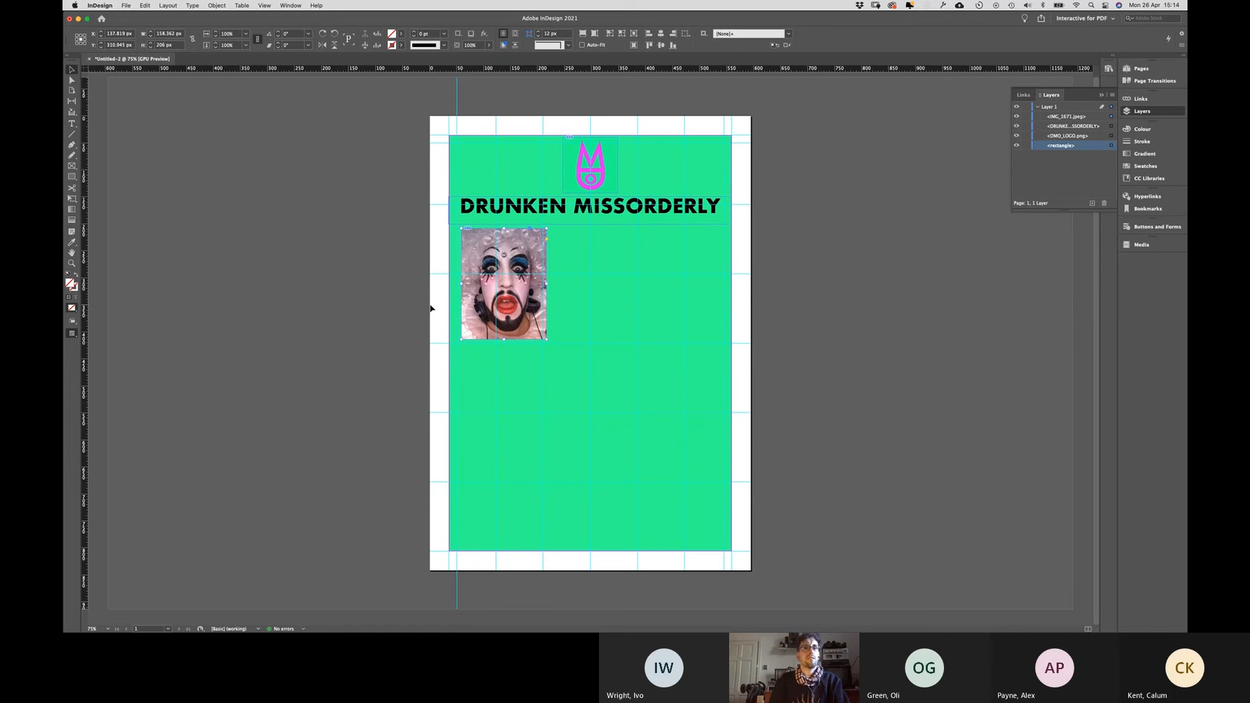
drag(431, 72, 438, 545)
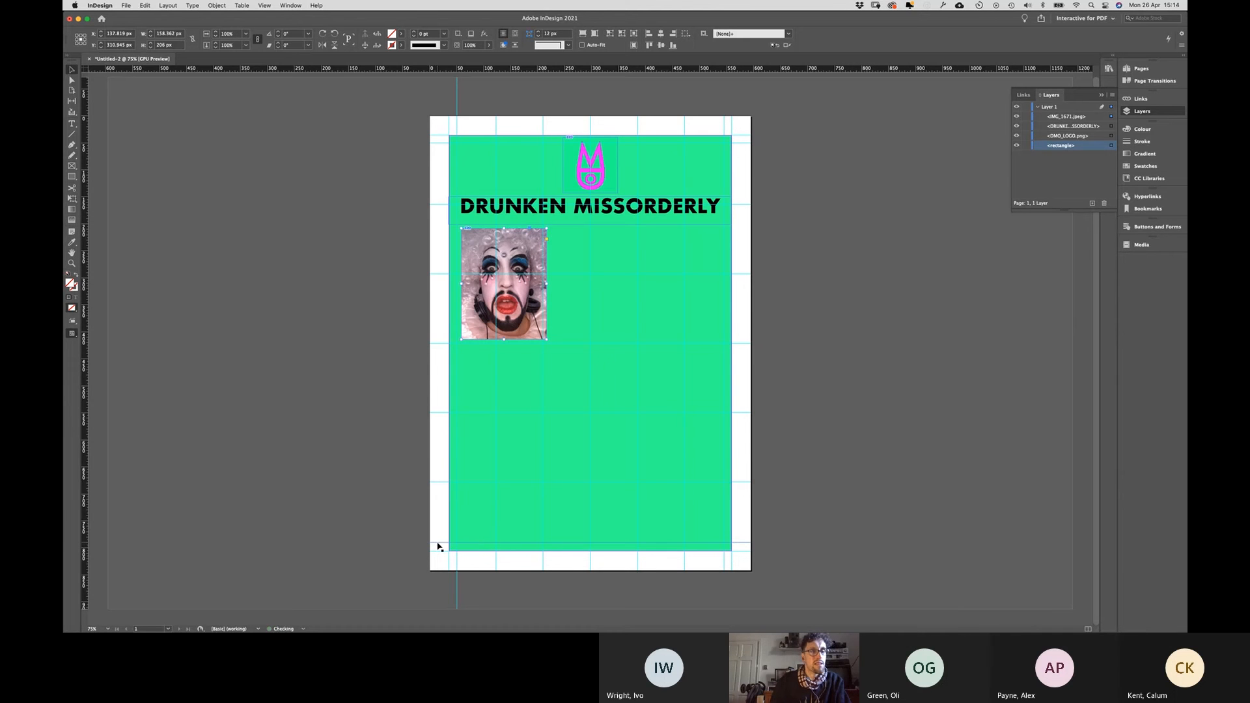
click(390, 502)
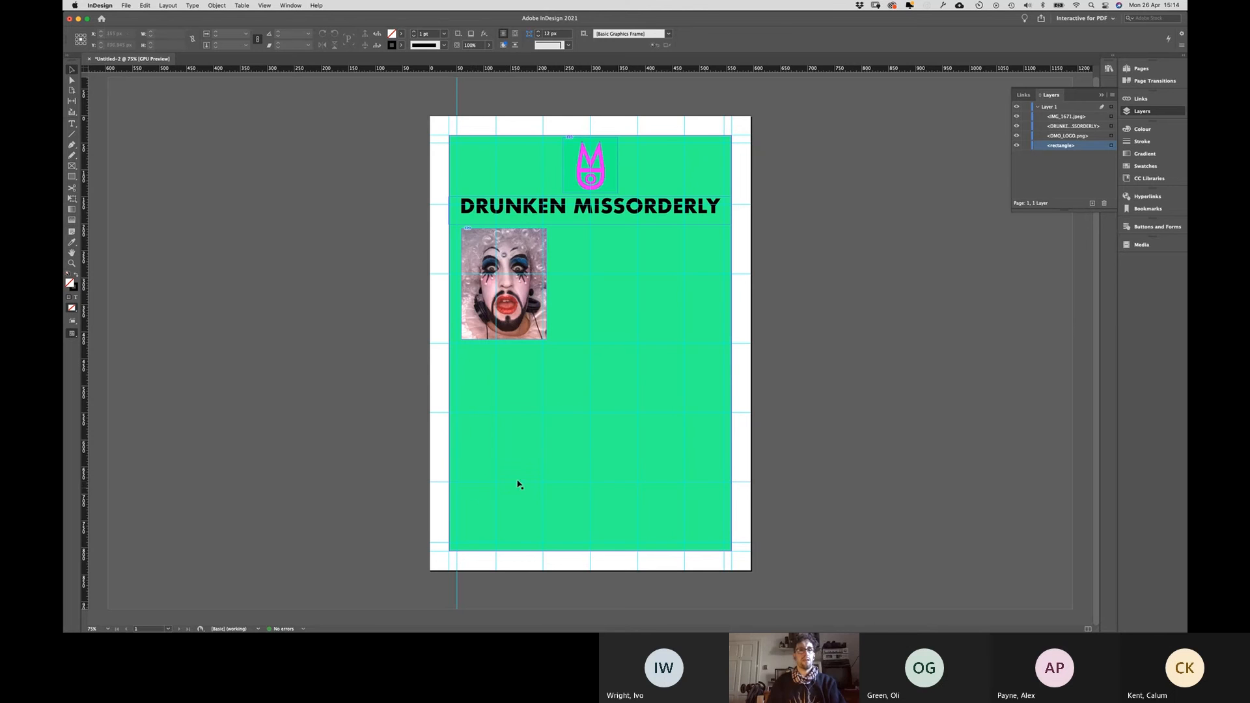
click(475, 500)
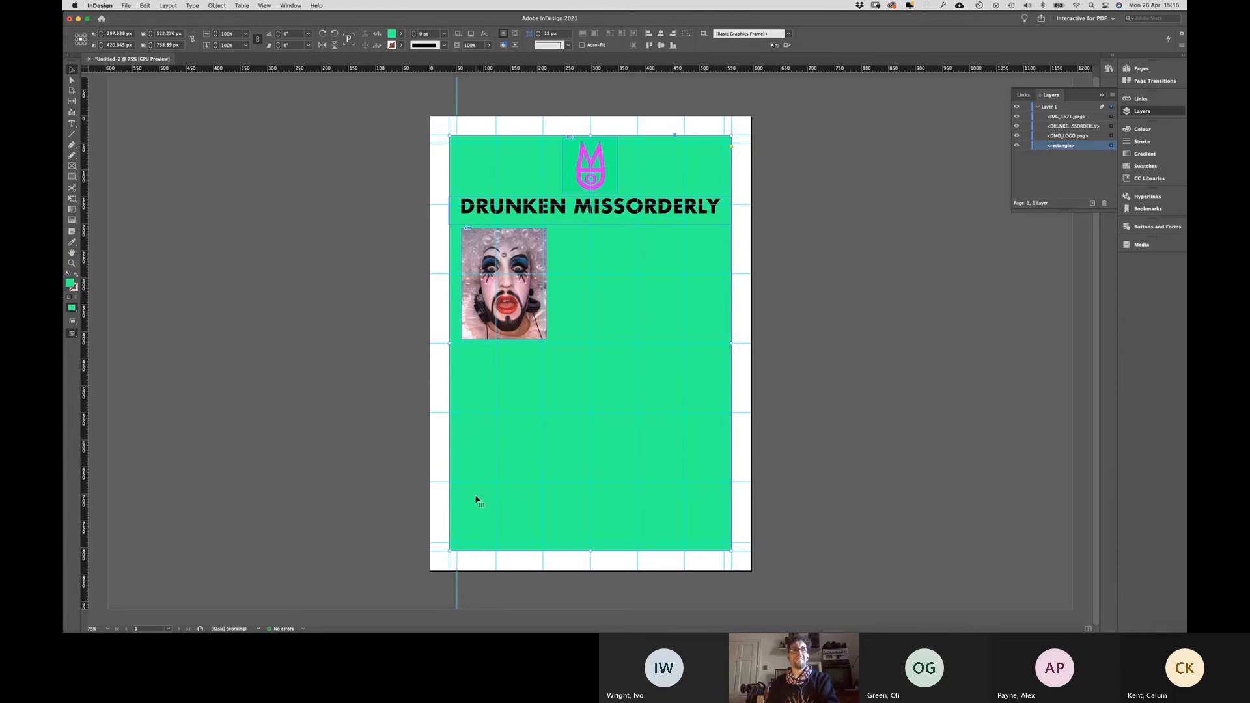
Step: Delete the green background rectangle from the page
key(Delete)
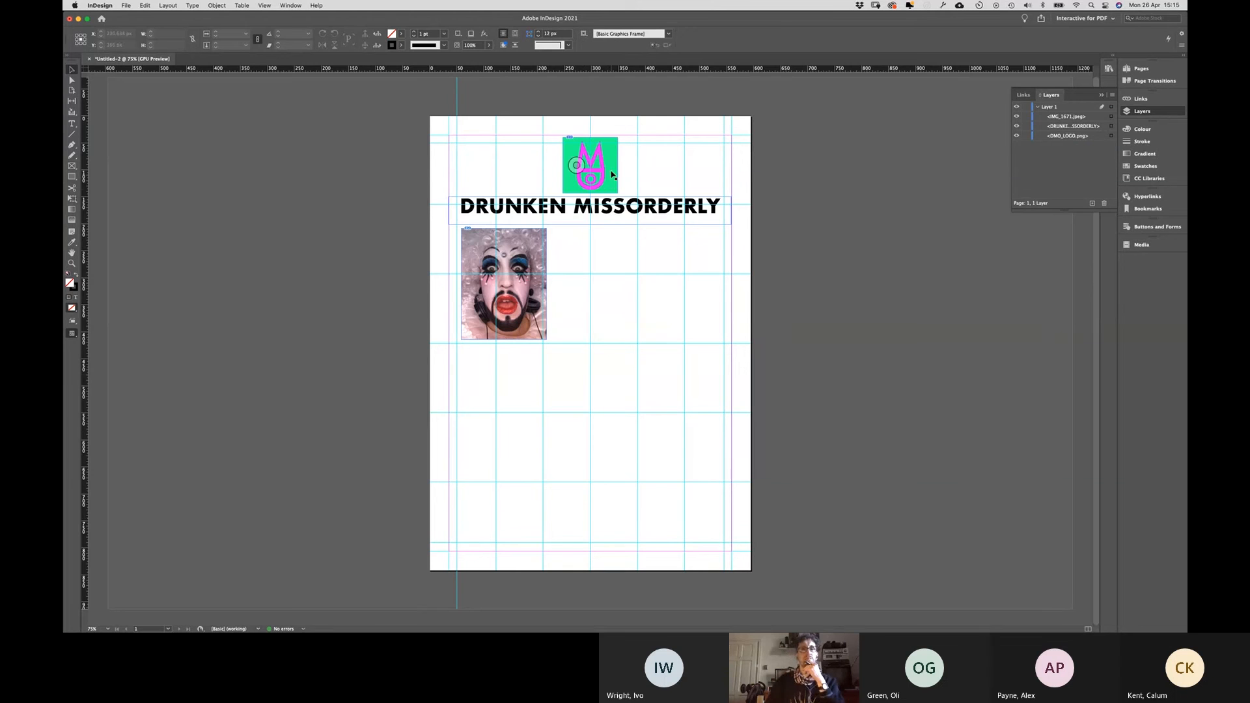
click(612, 174)
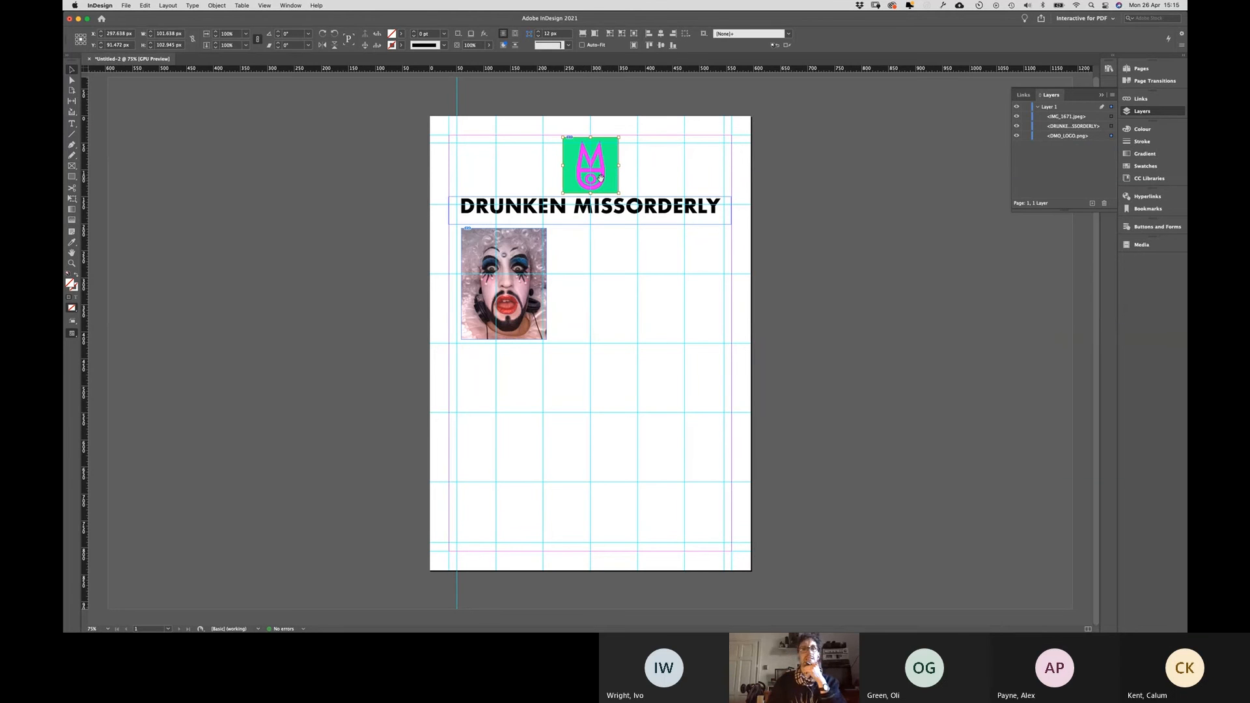
key(super+z)
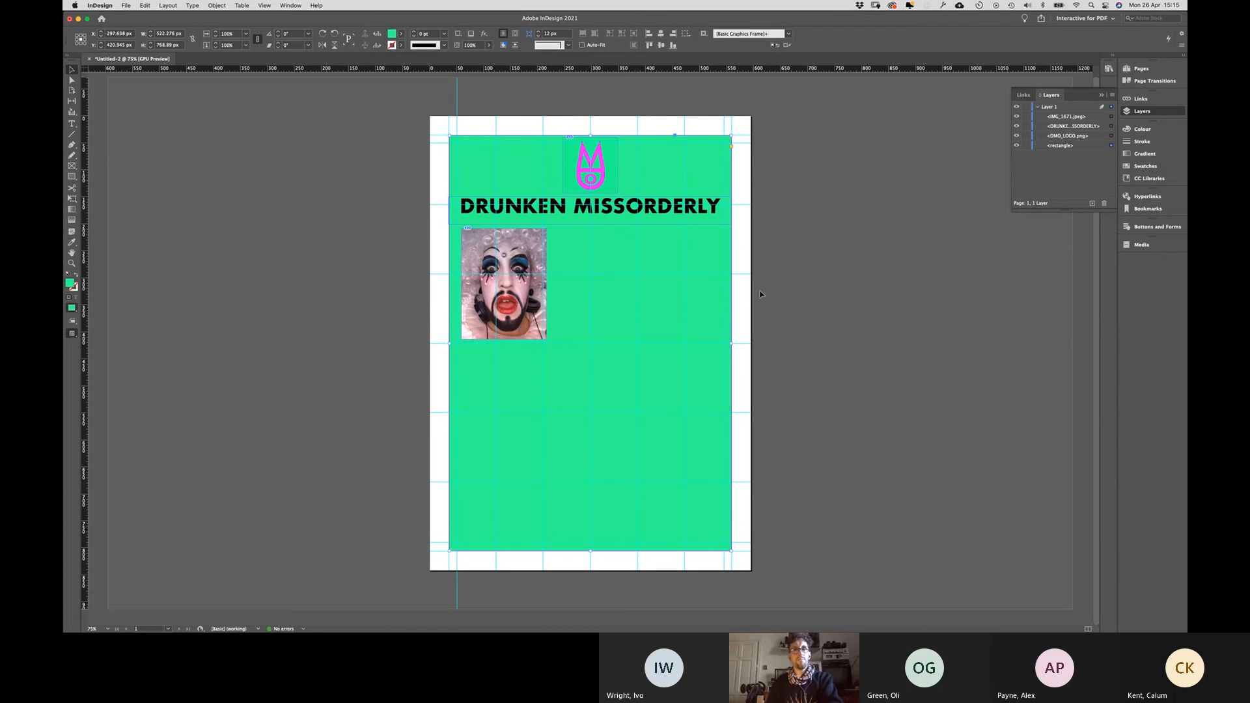
key(BackSpace)
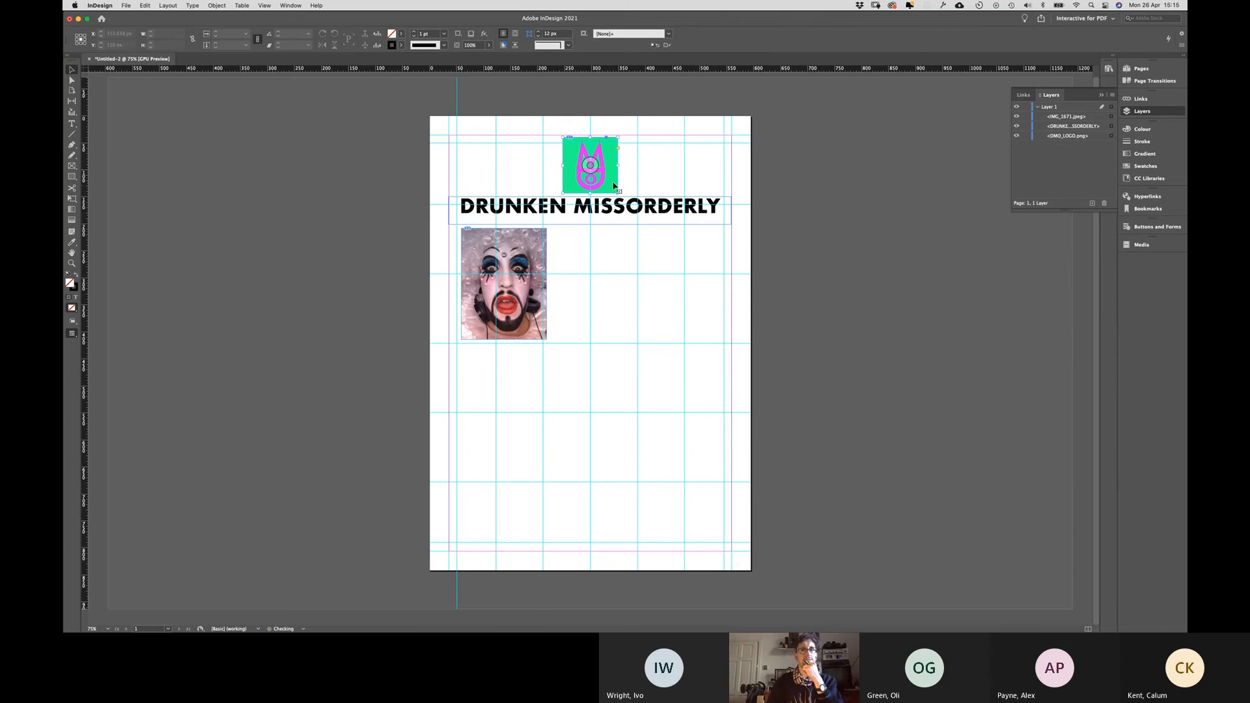
Step: Select the logo image and bring up its entry, DMO_LOGO.png, in the document's list of links
click(614, 186)
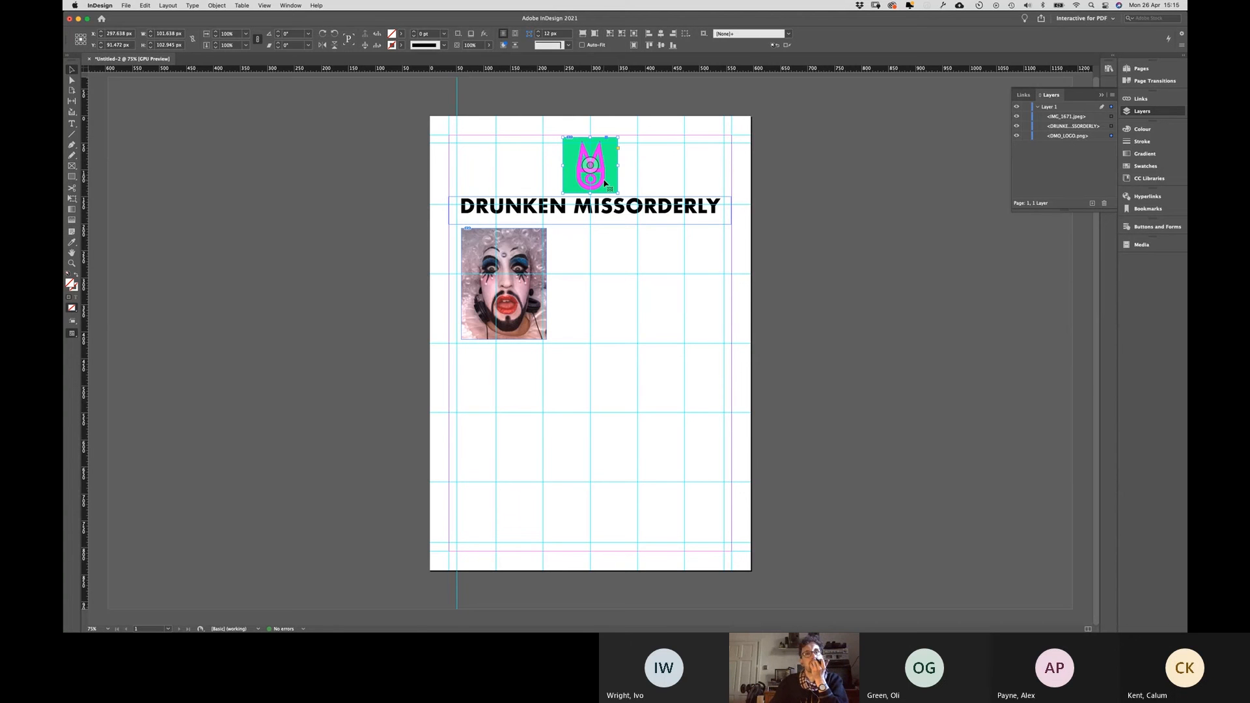
right_click(605, 183)
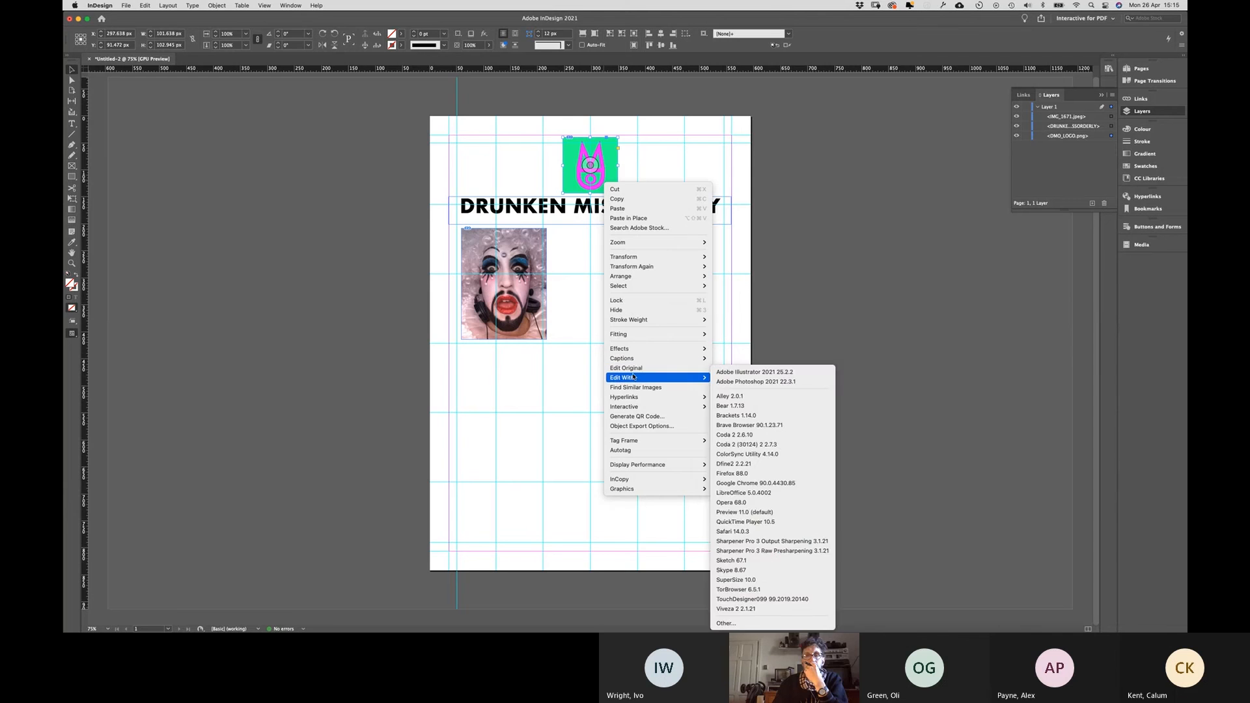
click(978, 250)
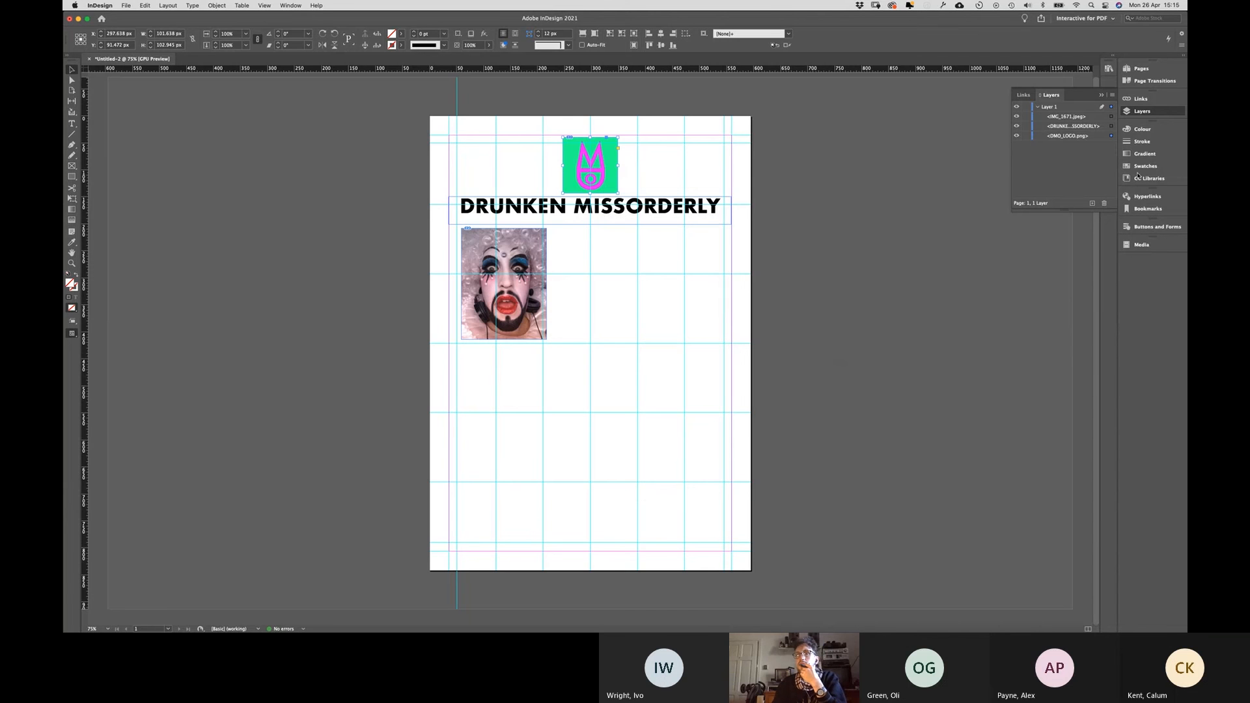
click(1139, 102)
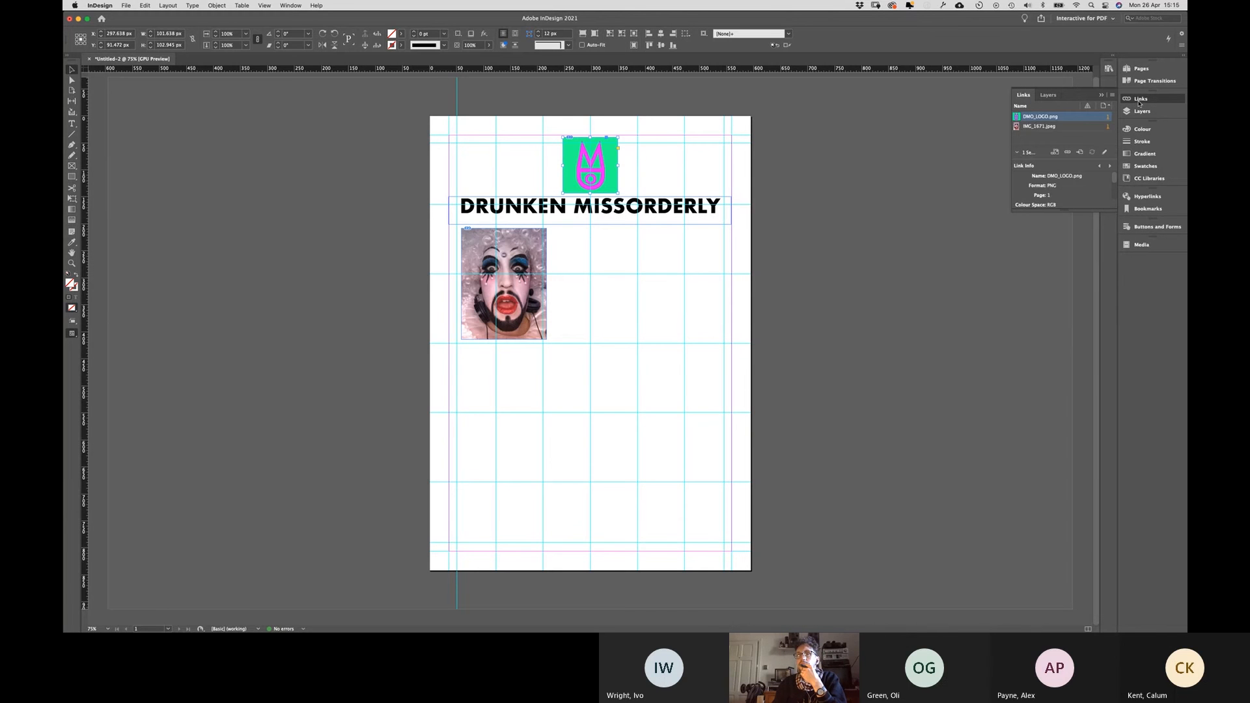
right_click(1064, 120)
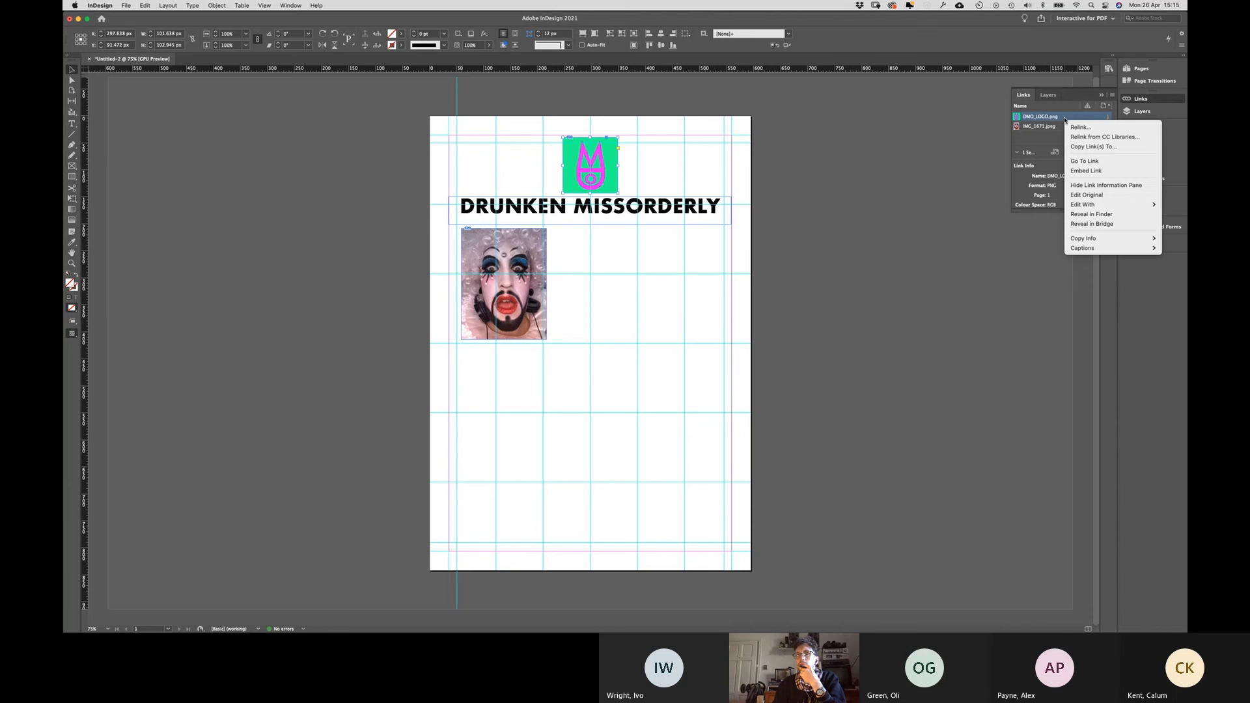
click(882, 184)
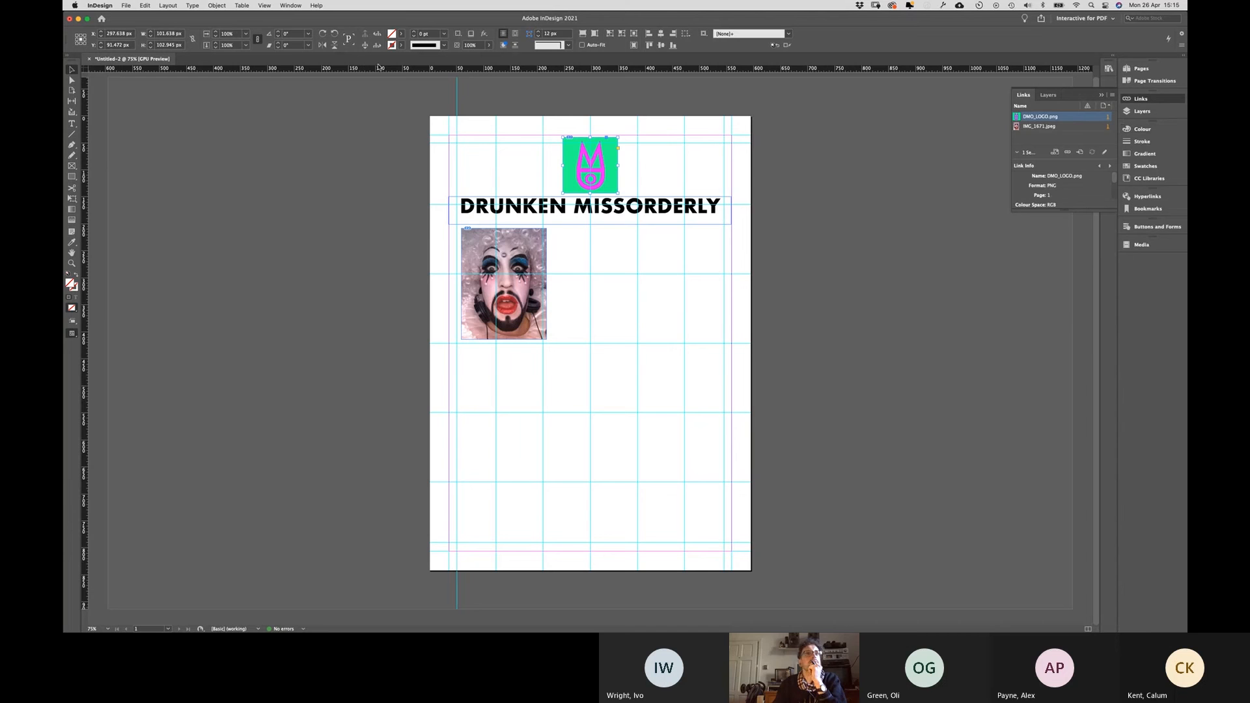
click(291, 5)
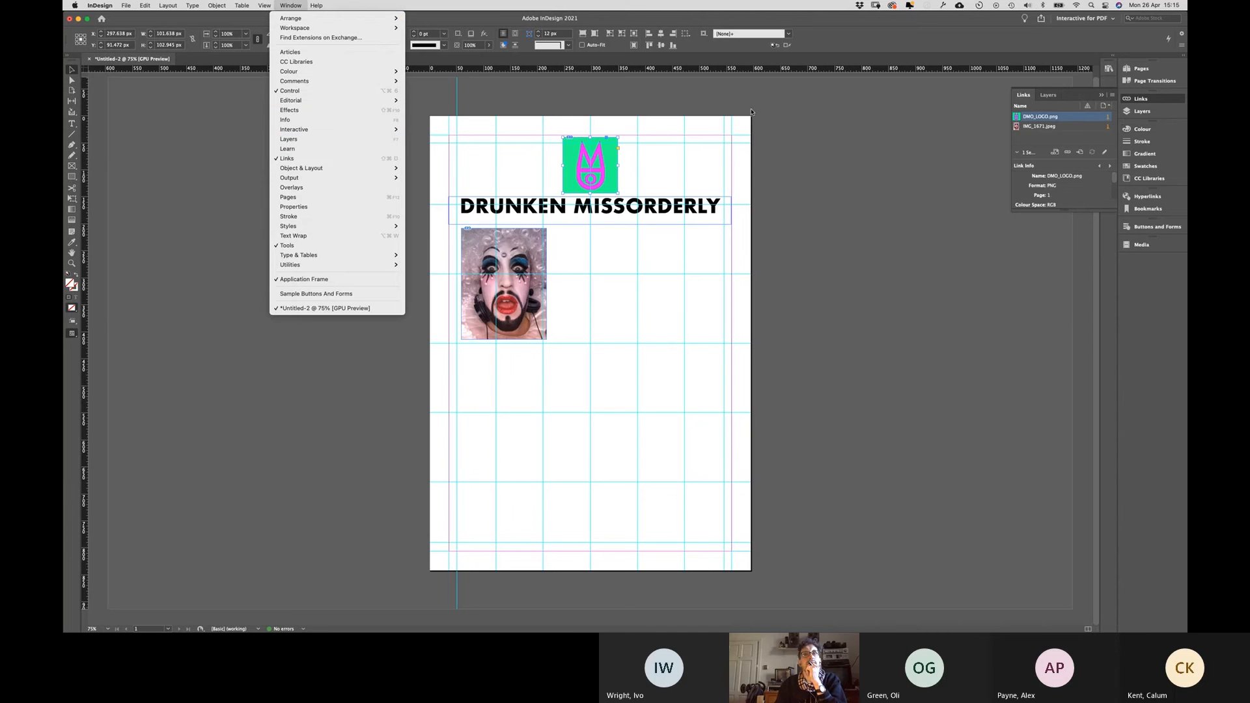
click(847, 122)
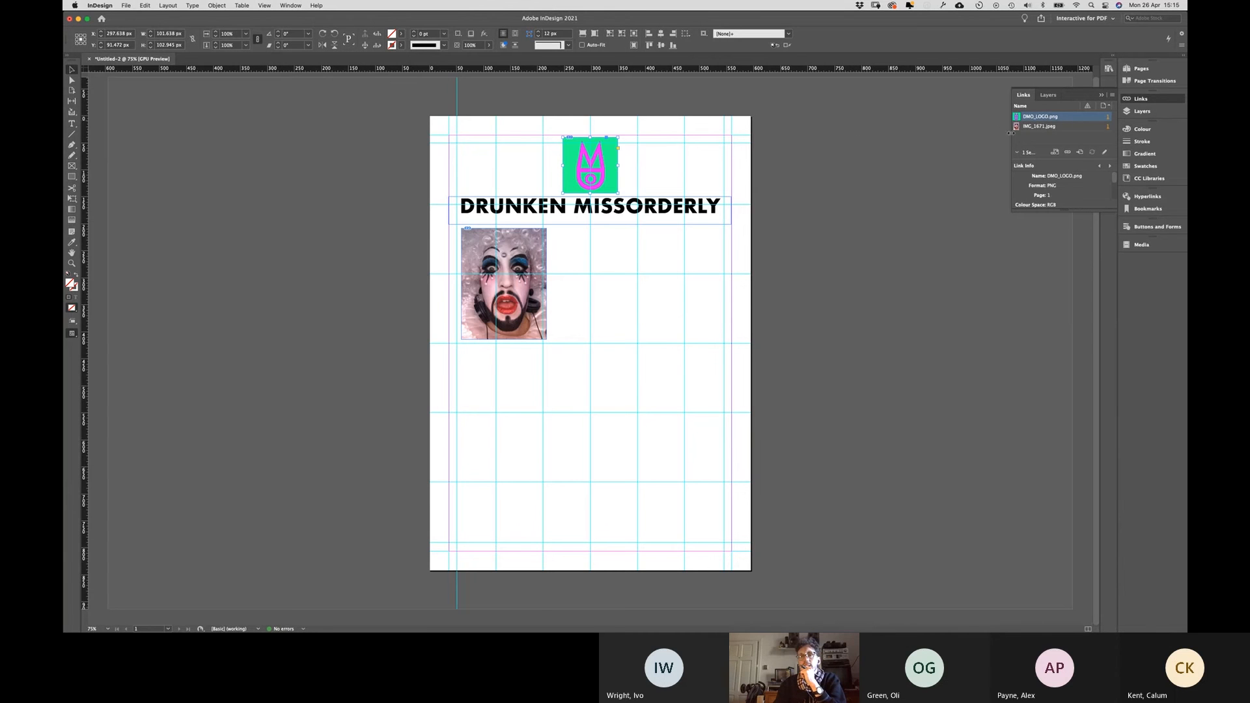
Step: Relink the logo image to DMO logo.png from the ZiaTorta folder in projects
right_click(1068, 118)
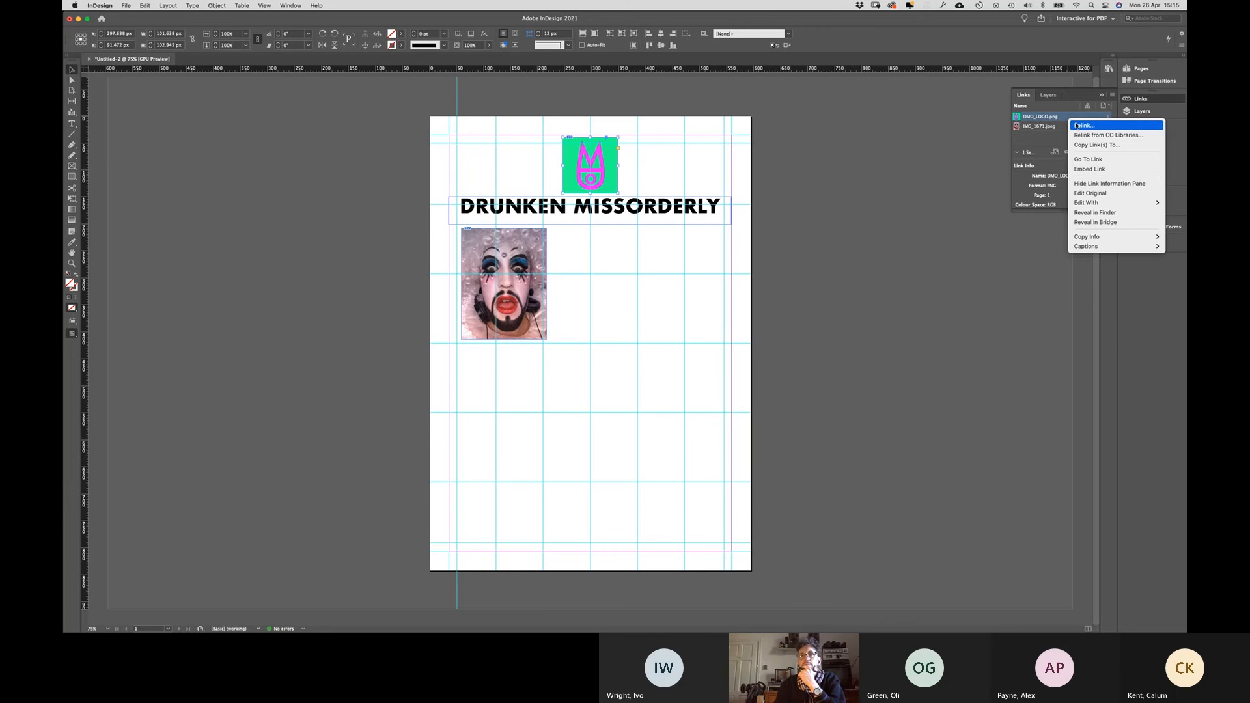
click(1077, 125)
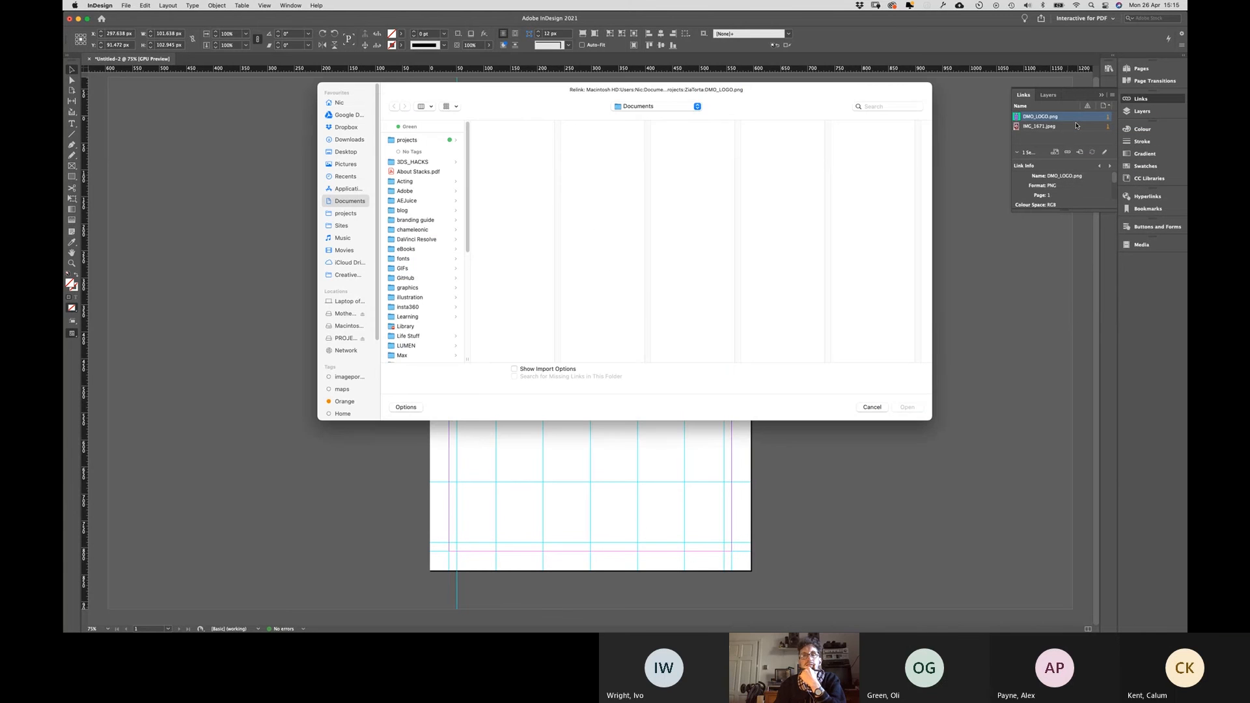
click(350, 214)
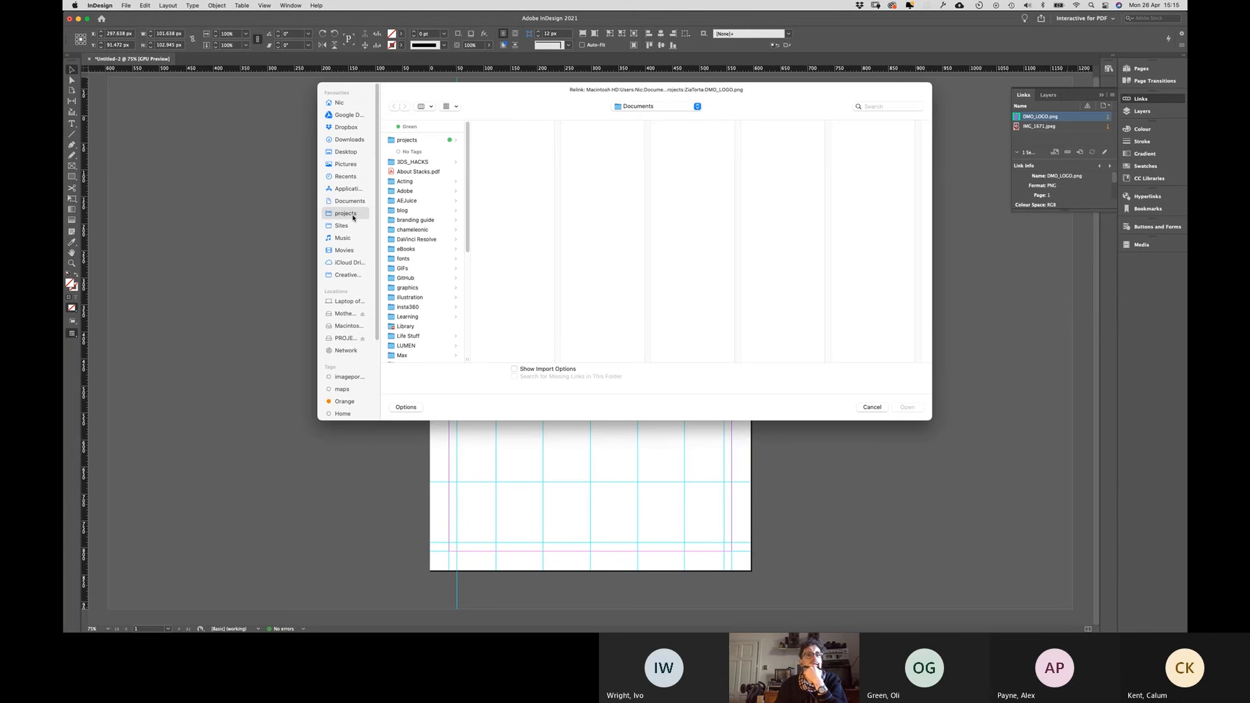
scroll(409, 290, down, 10)
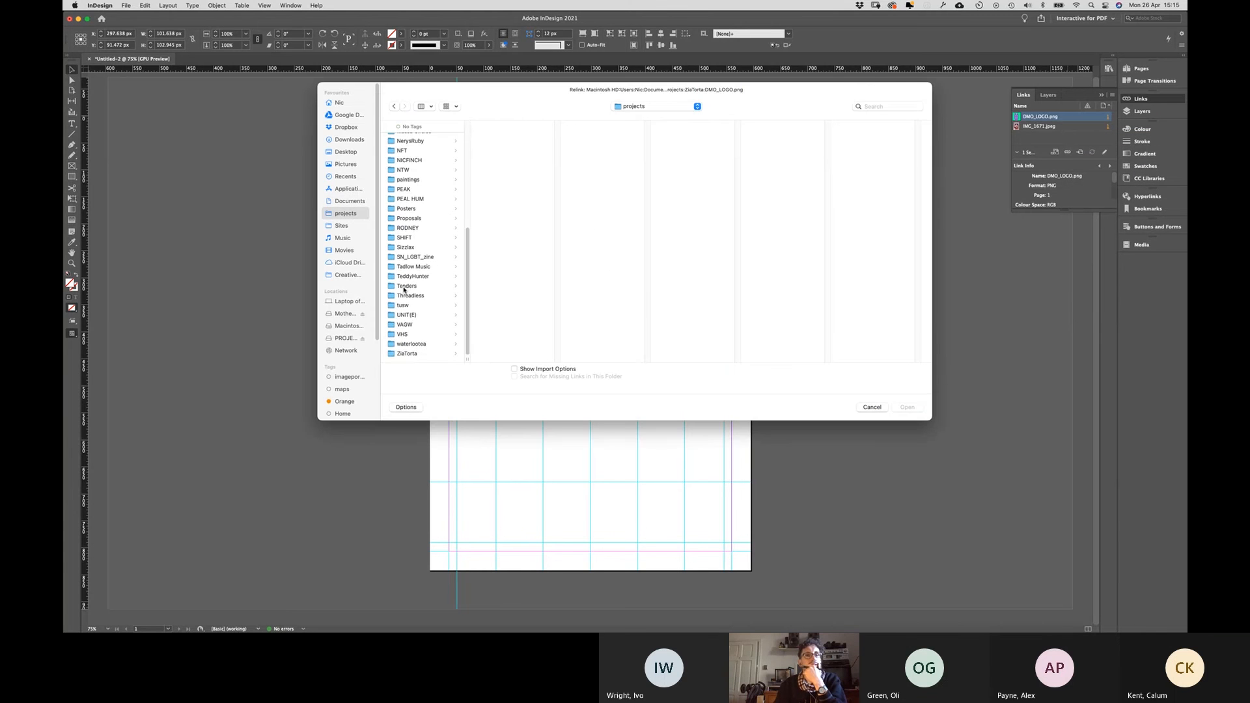
click(415, 354)
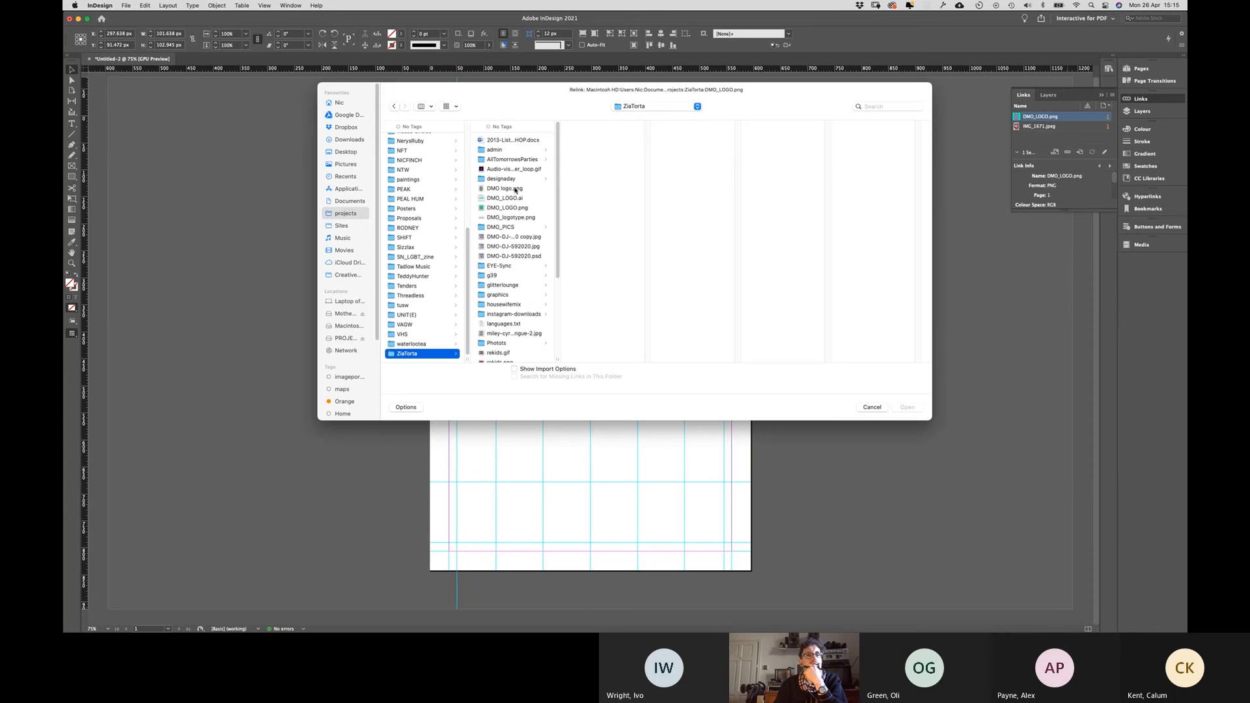
click(493, 198)
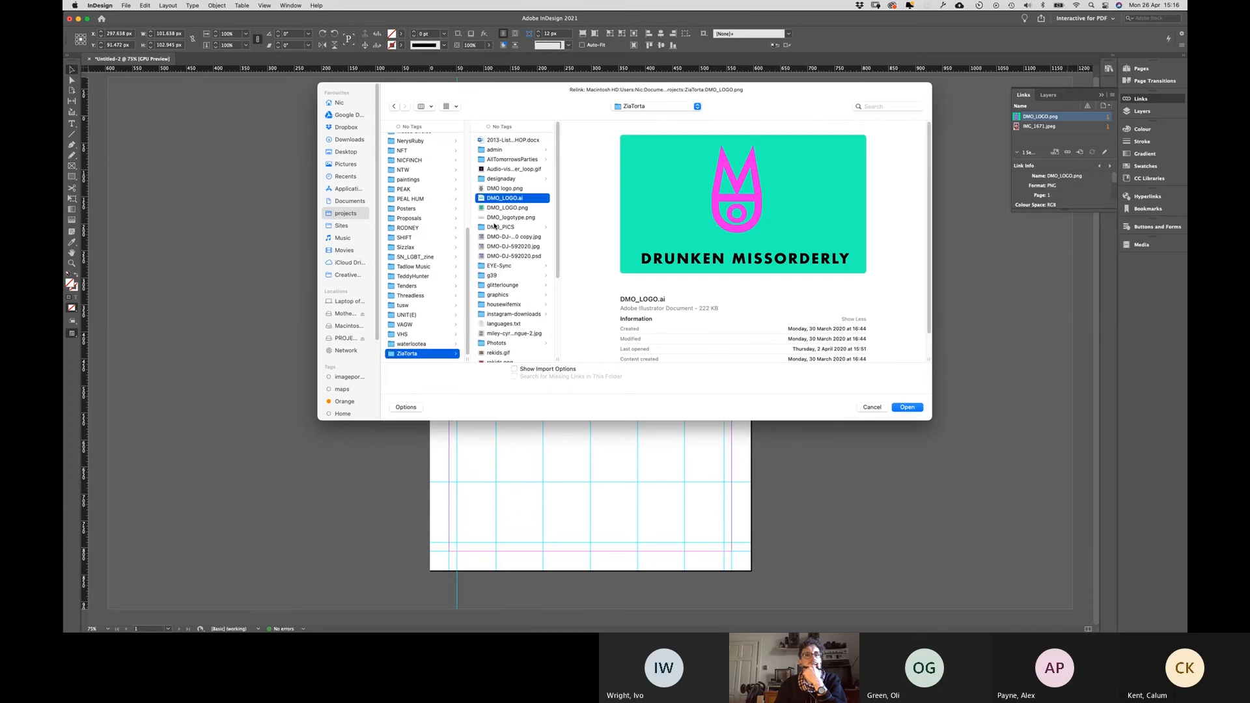
click(500, 188)
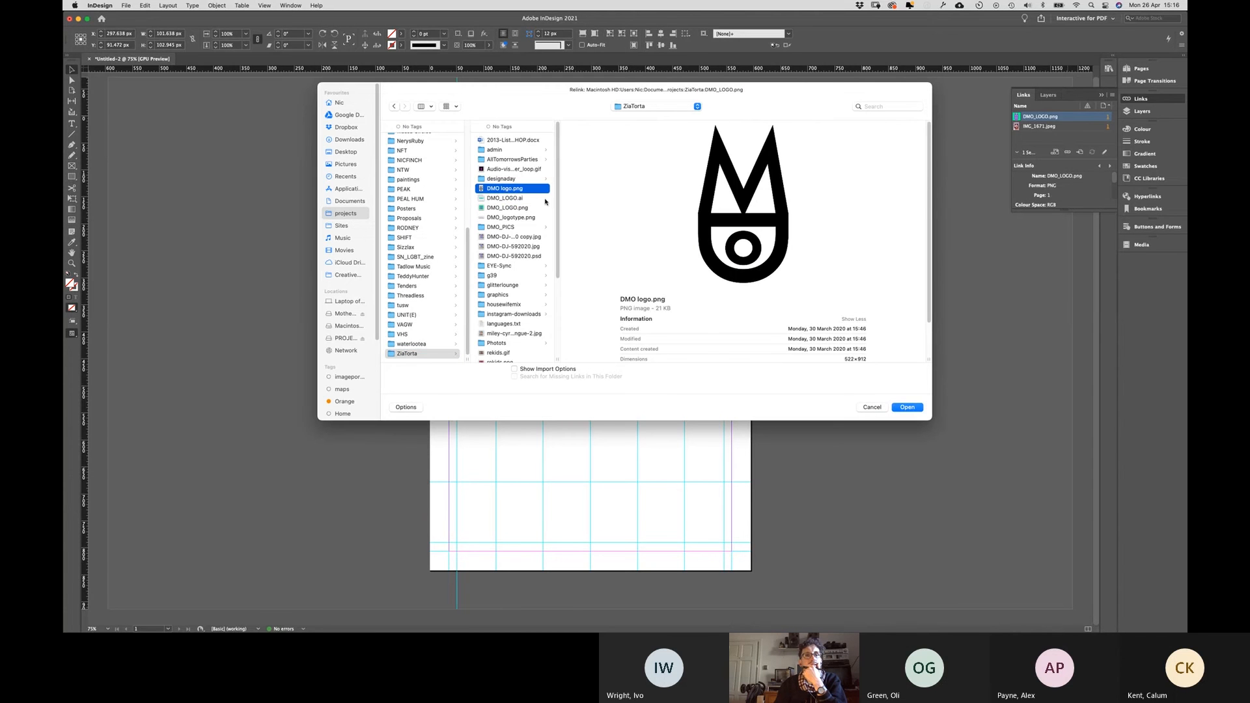
click(907, 407)
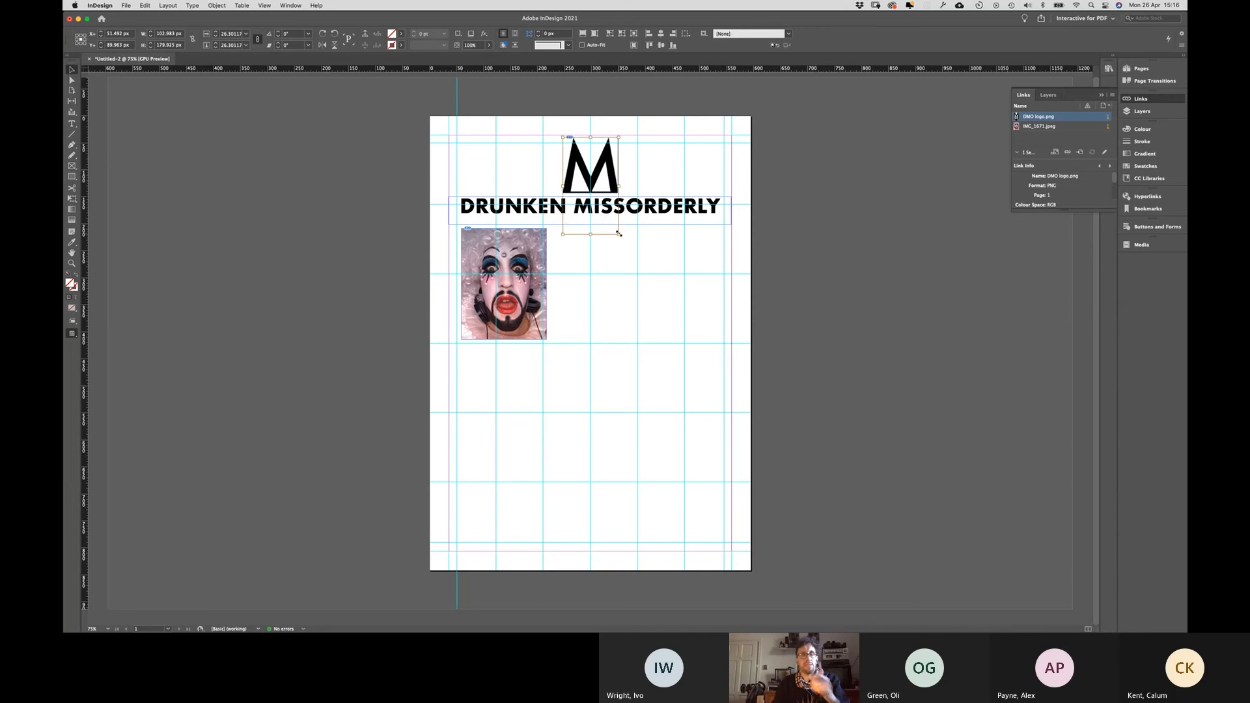
Step: Scale down the relinked logo graphic so the whole logo fits inside its frame above the heading
click(619, 233)
drag(619, 233, 592, 179)
click(645, 179)
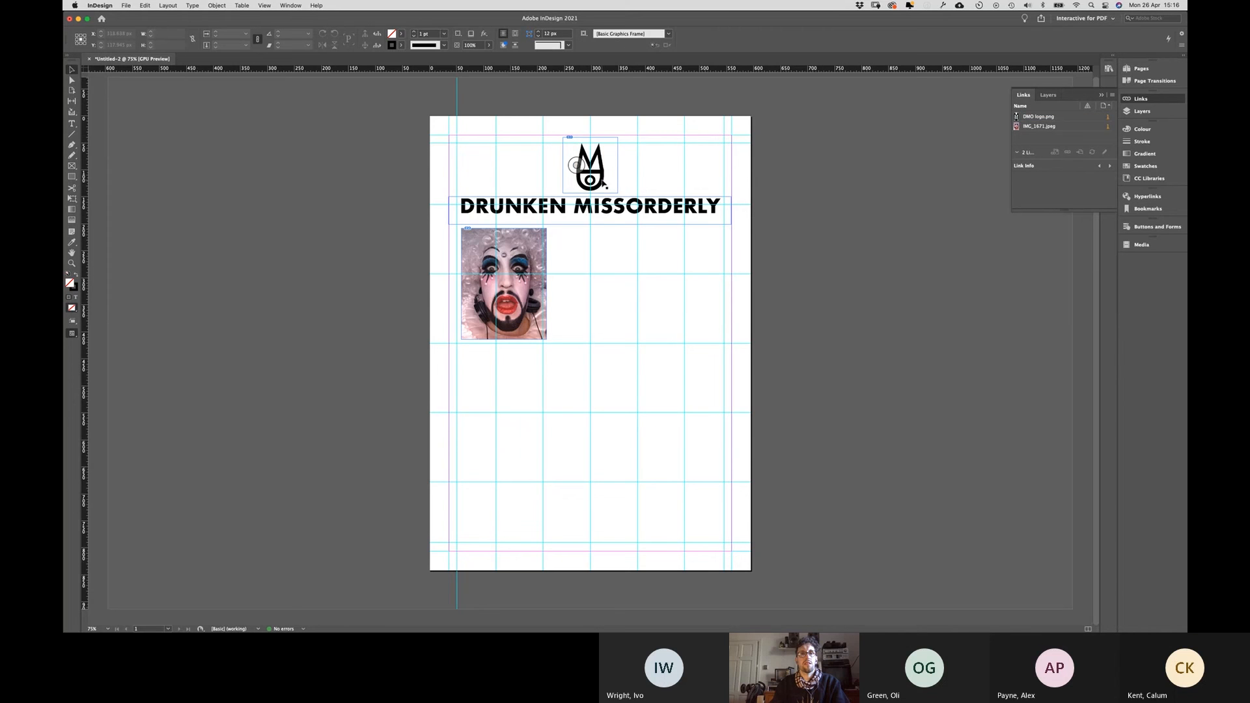
click(611, 183)
click(622, 268)
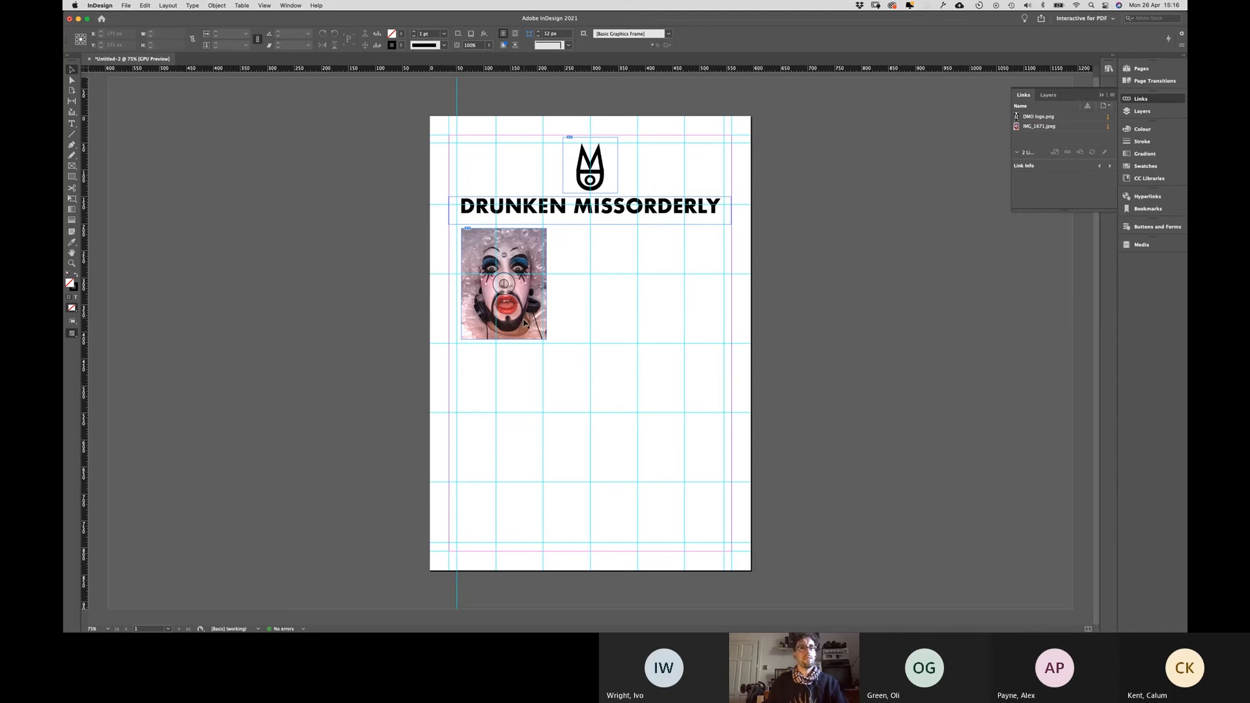
Step: Move the portrait so its left edge meets the page margin and its bottom edge a grid line, and preview the page without guides
drag(524, 323, 509, 328)
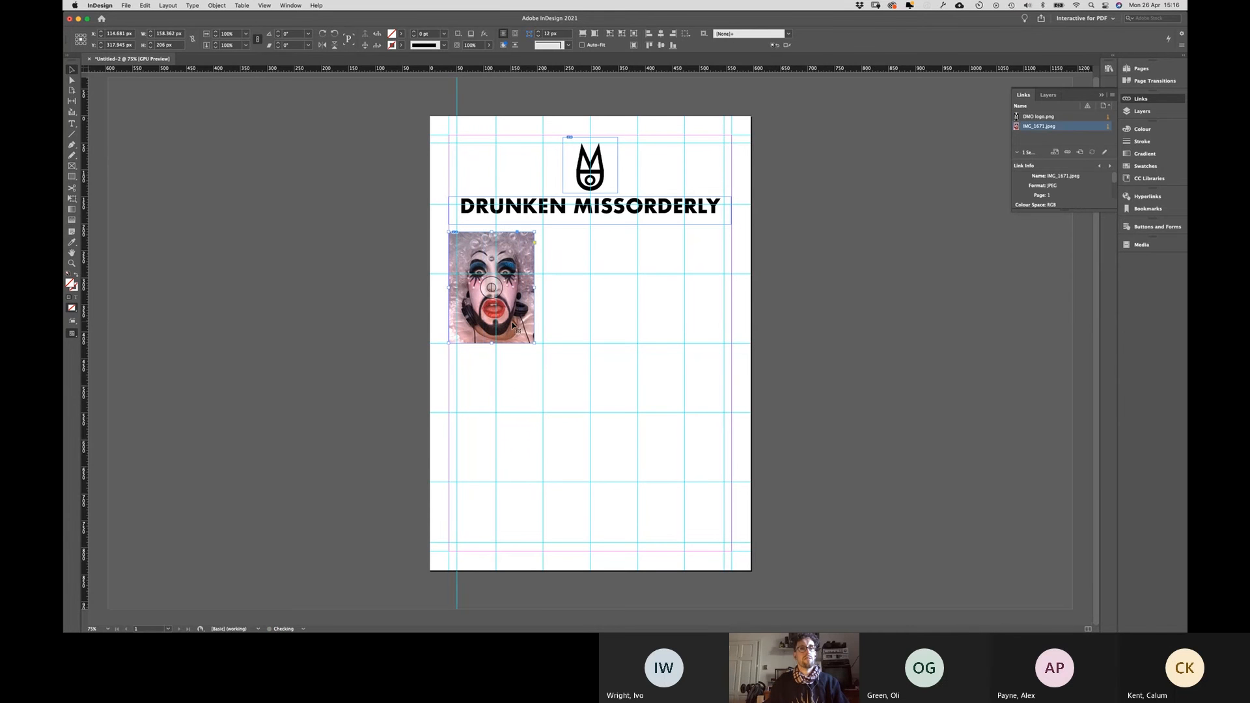
click(612, 244)
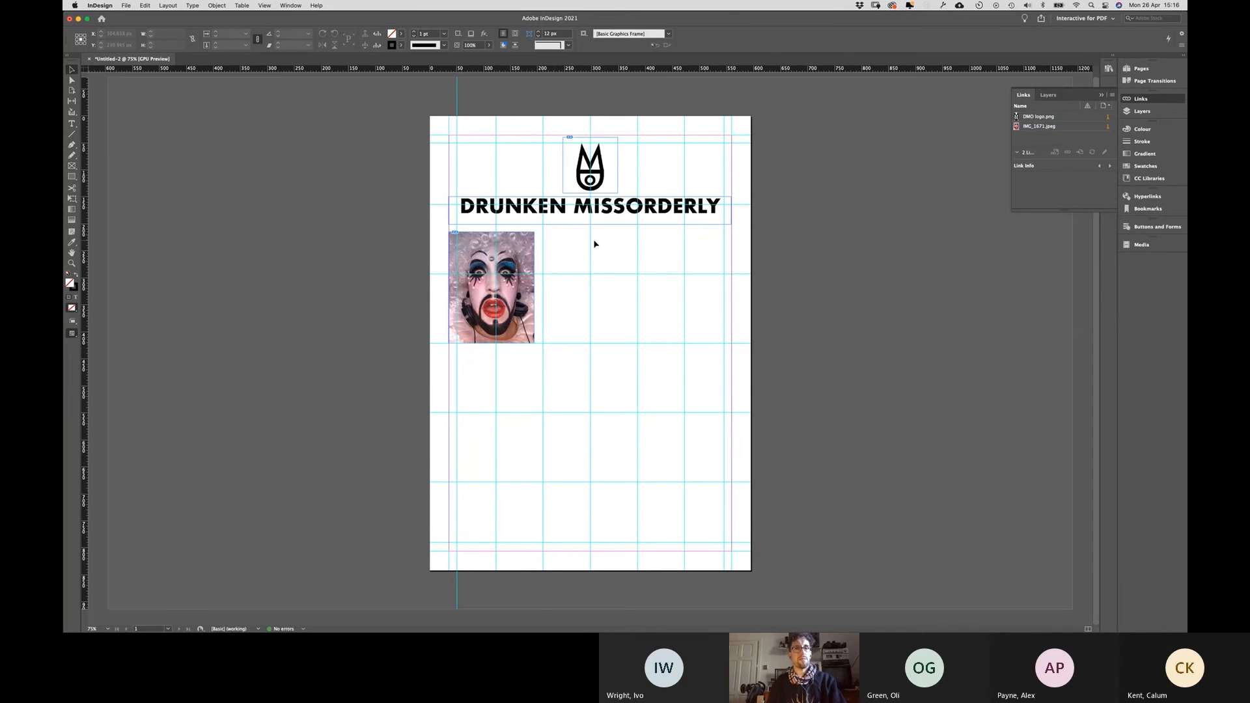
key(w)
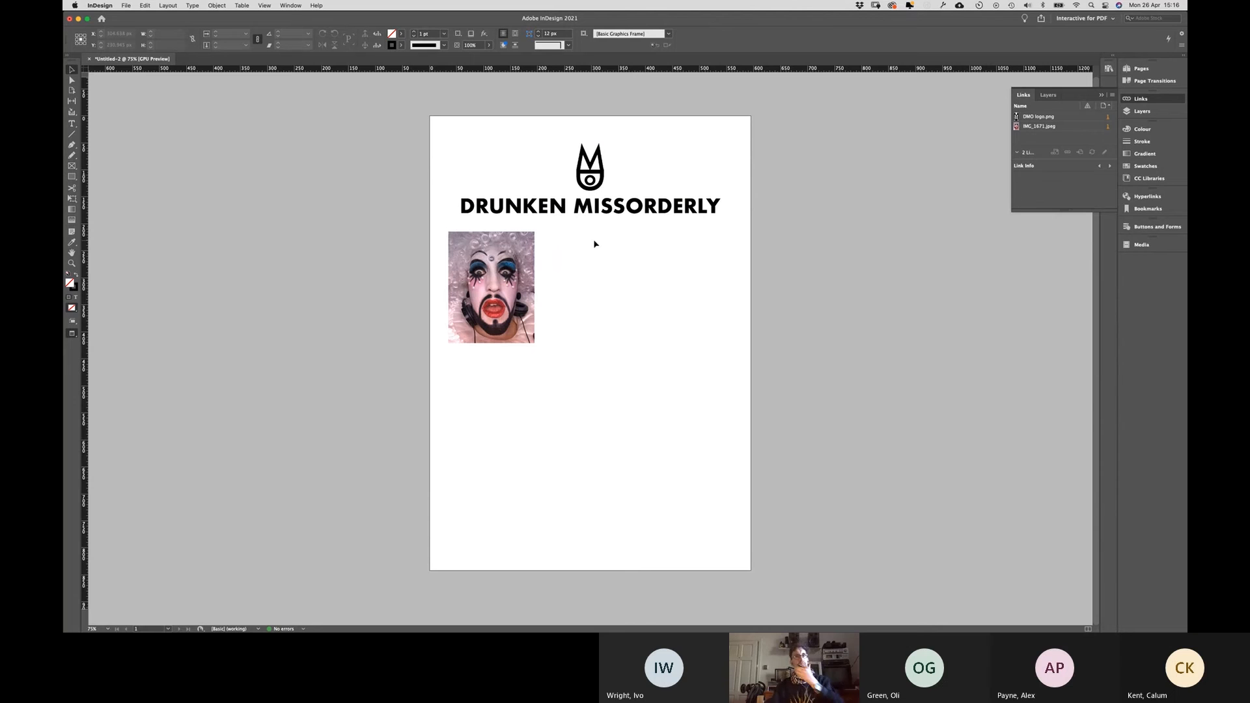
key(w)
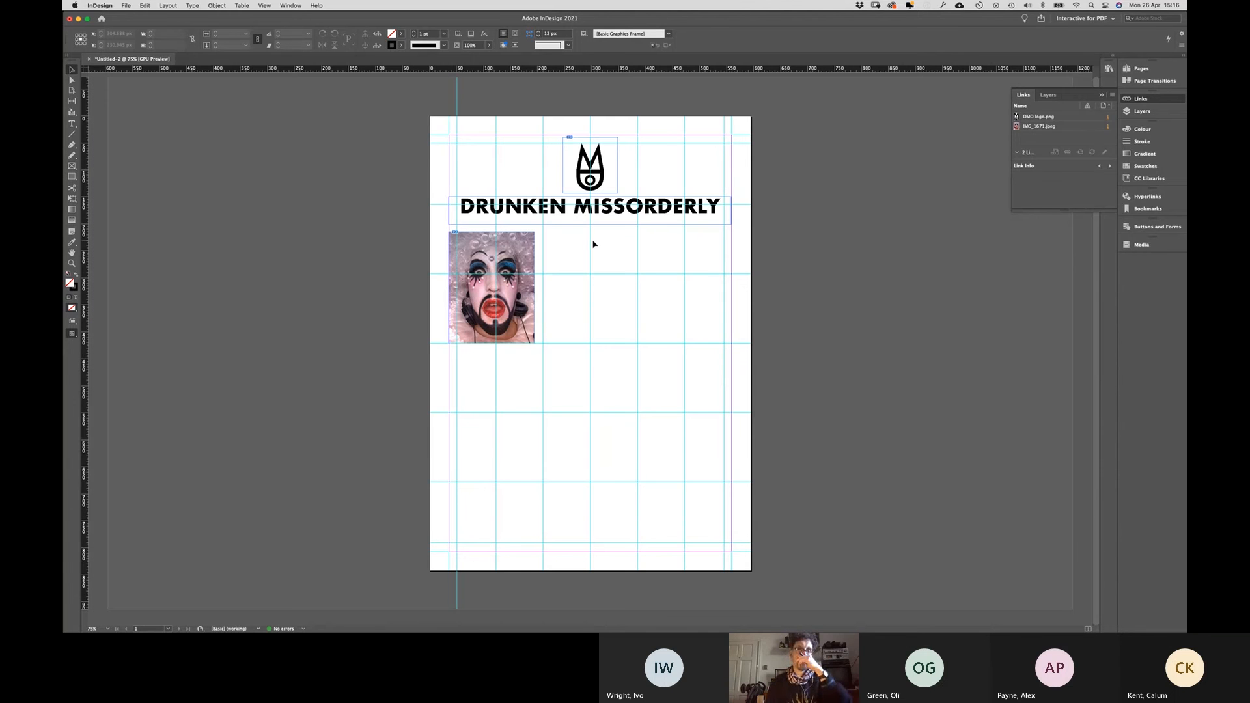
Step: Move the portrait right to align its left edge with the vertical guide just inside the left margin
click(525, 289)
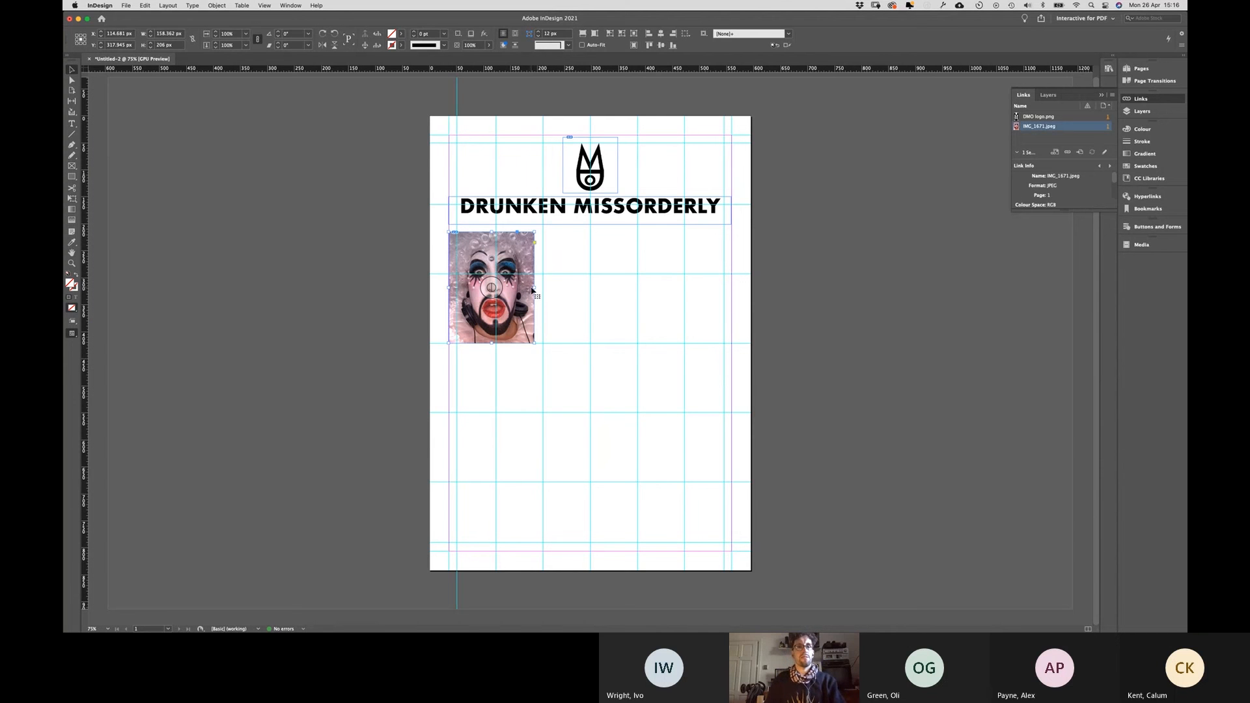
drag(515, 310, 527, 309)
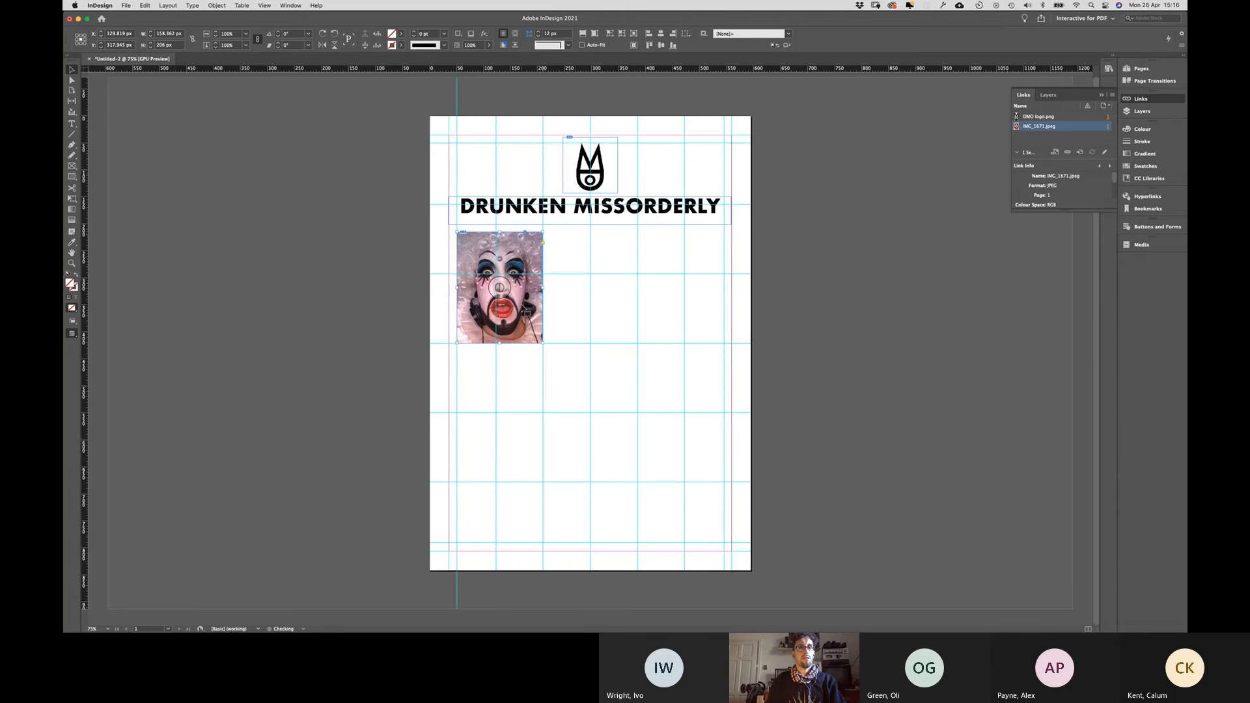
click(578, 316)
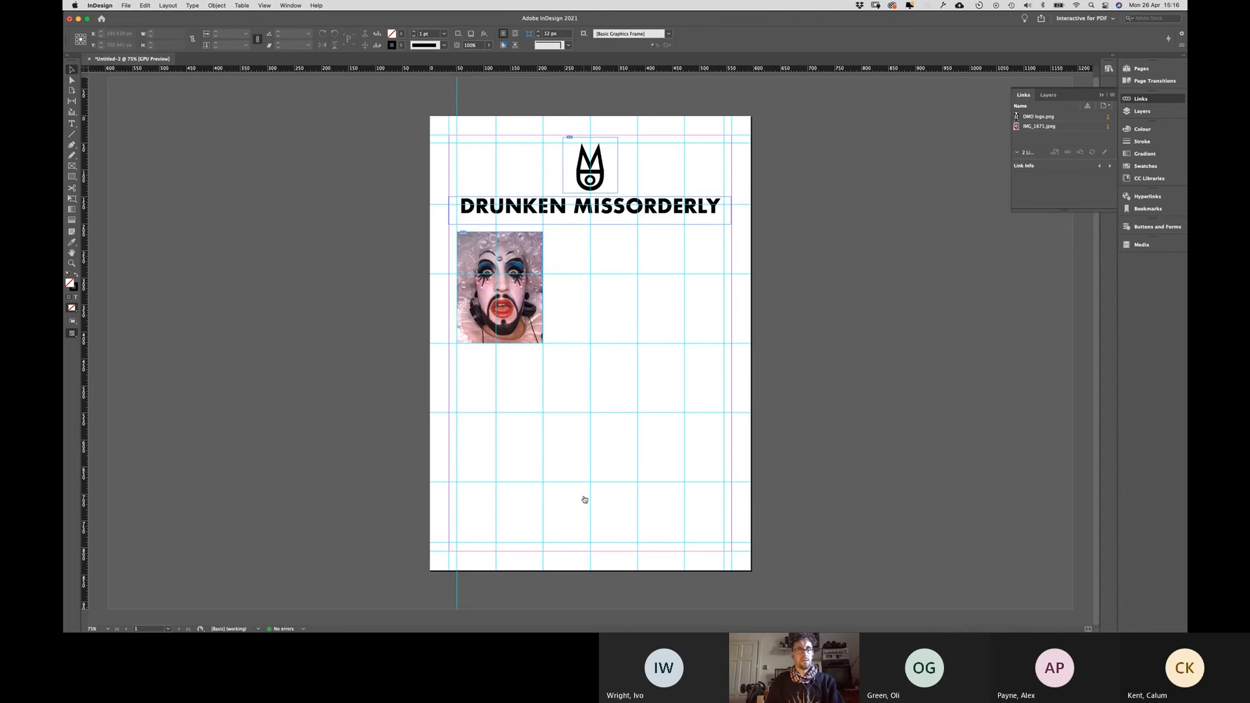
Step: Switch to Preview, copy the EXPERIMENTICA proposal text from 'Drunken Miss Orderly' through 'performances and videos.', close that PDF and return to InDesign
key(super+Tab)
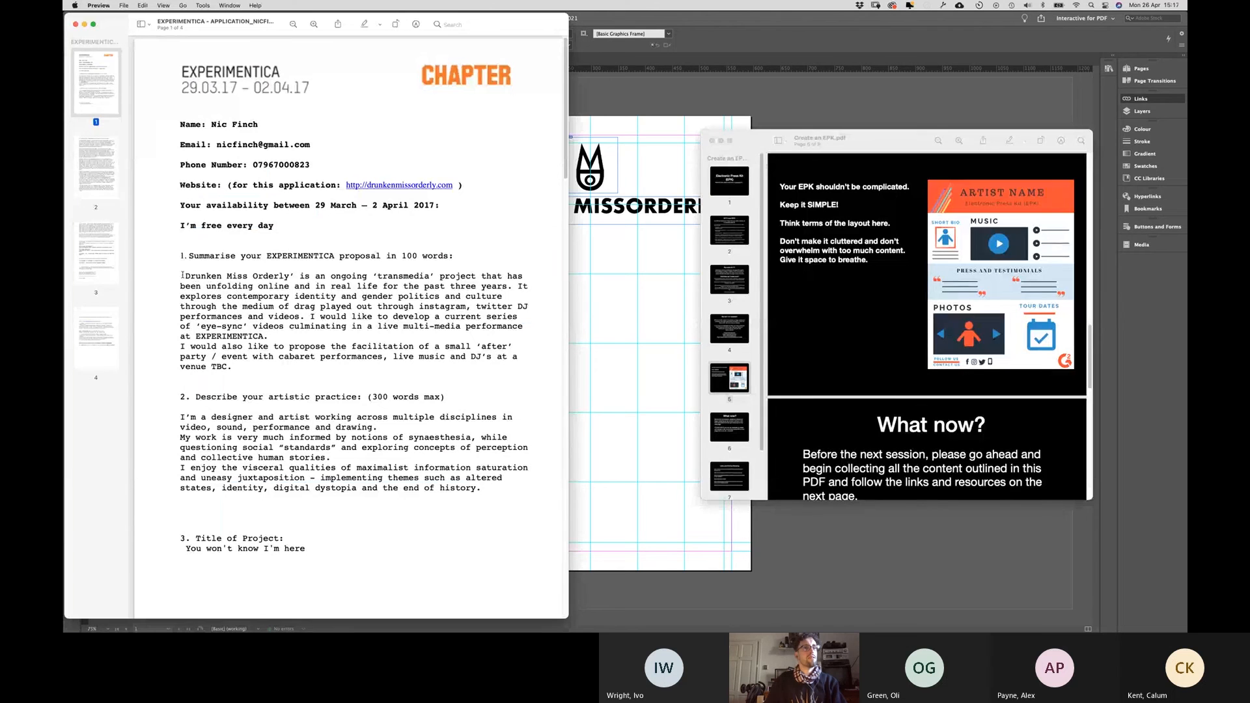
drag(183, 276, 302, 317)
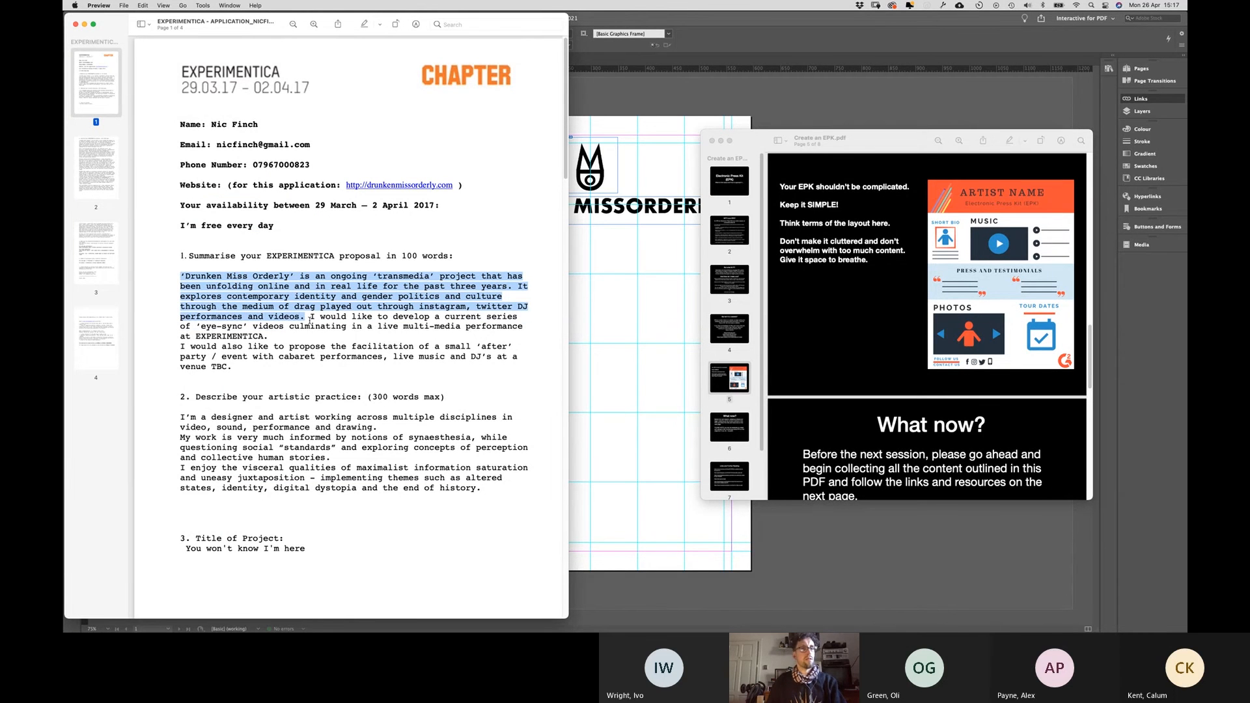
key(super+c)
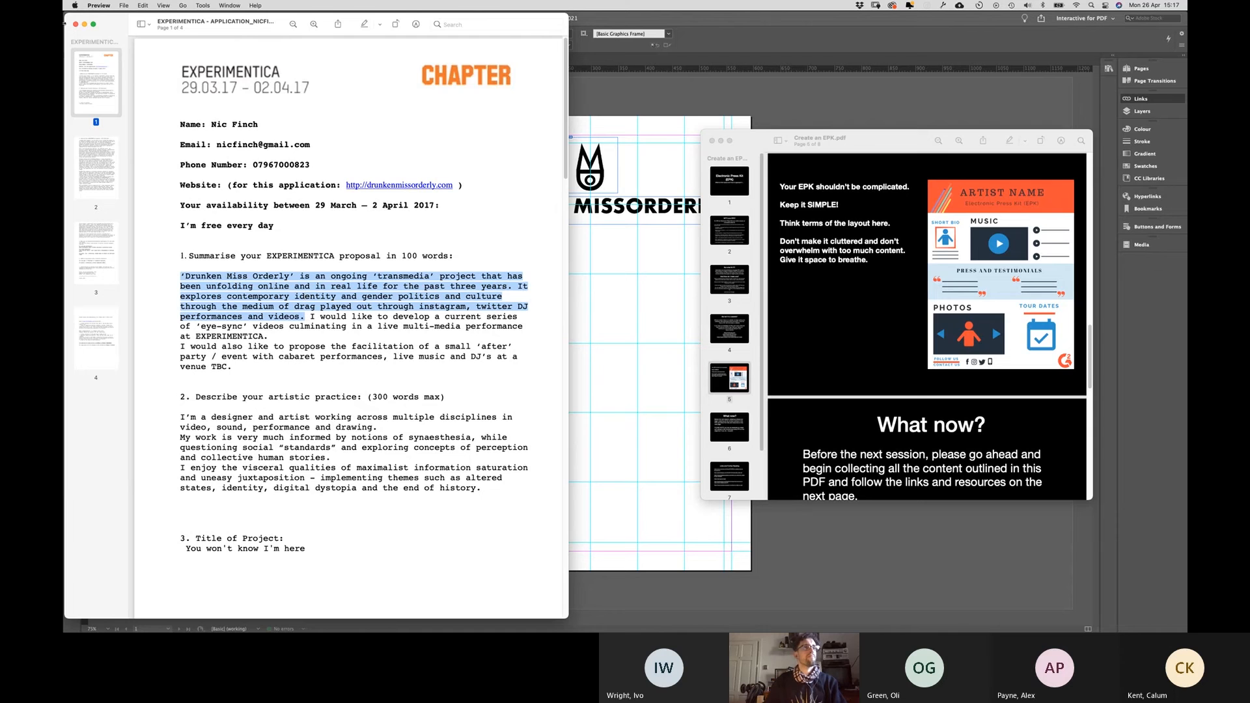
click(75, 25)
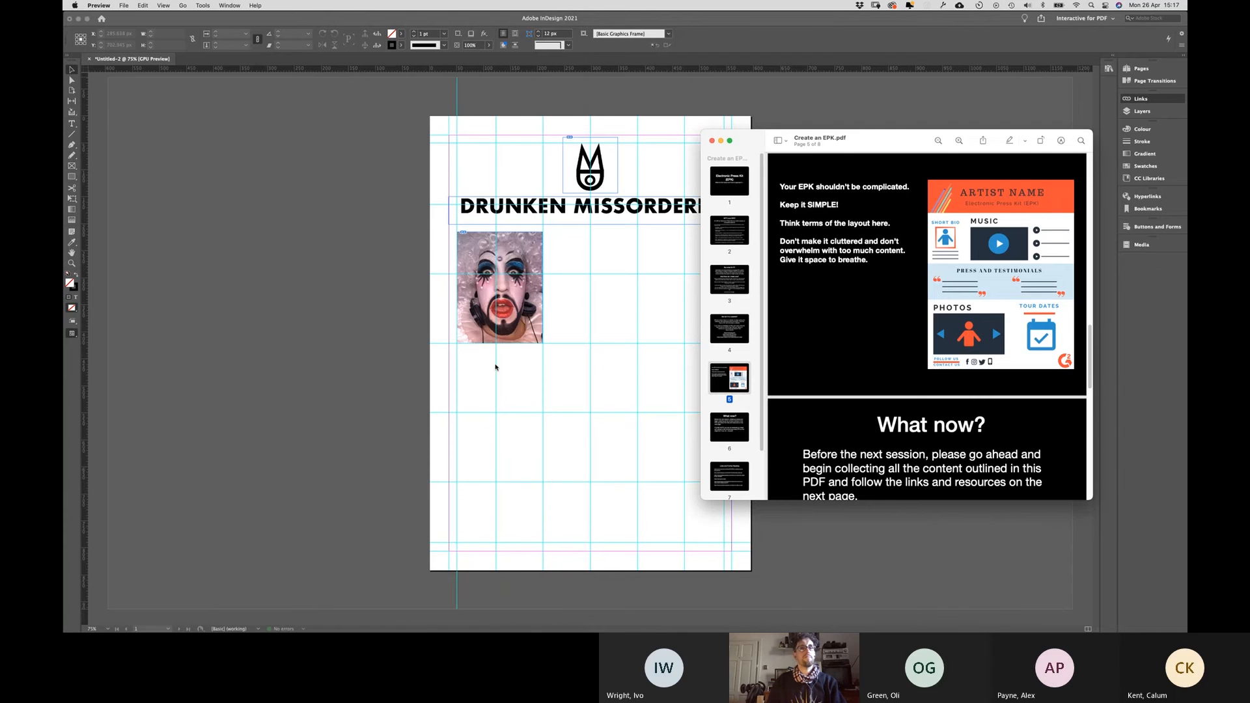
click(580, 324)
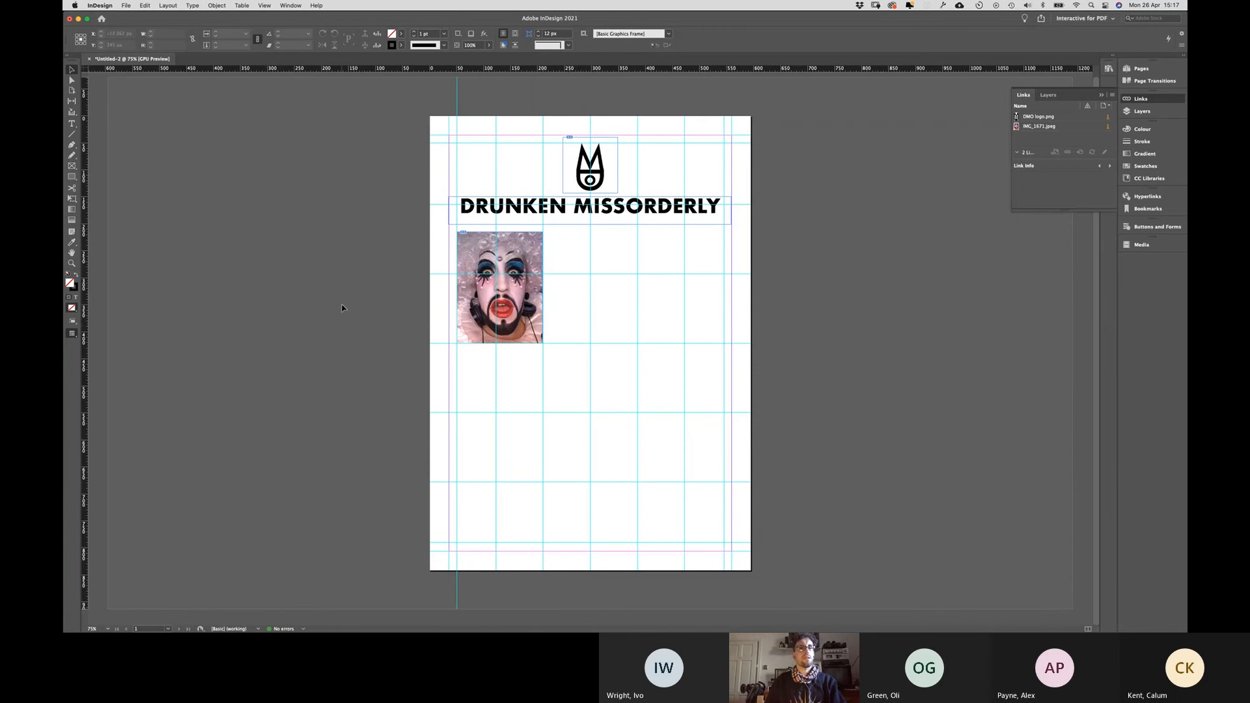
Step: Draw a text frame beside the portrait, matching its height and reaching the inner right guide, and paste the copied bio text into it
click(72, 125)
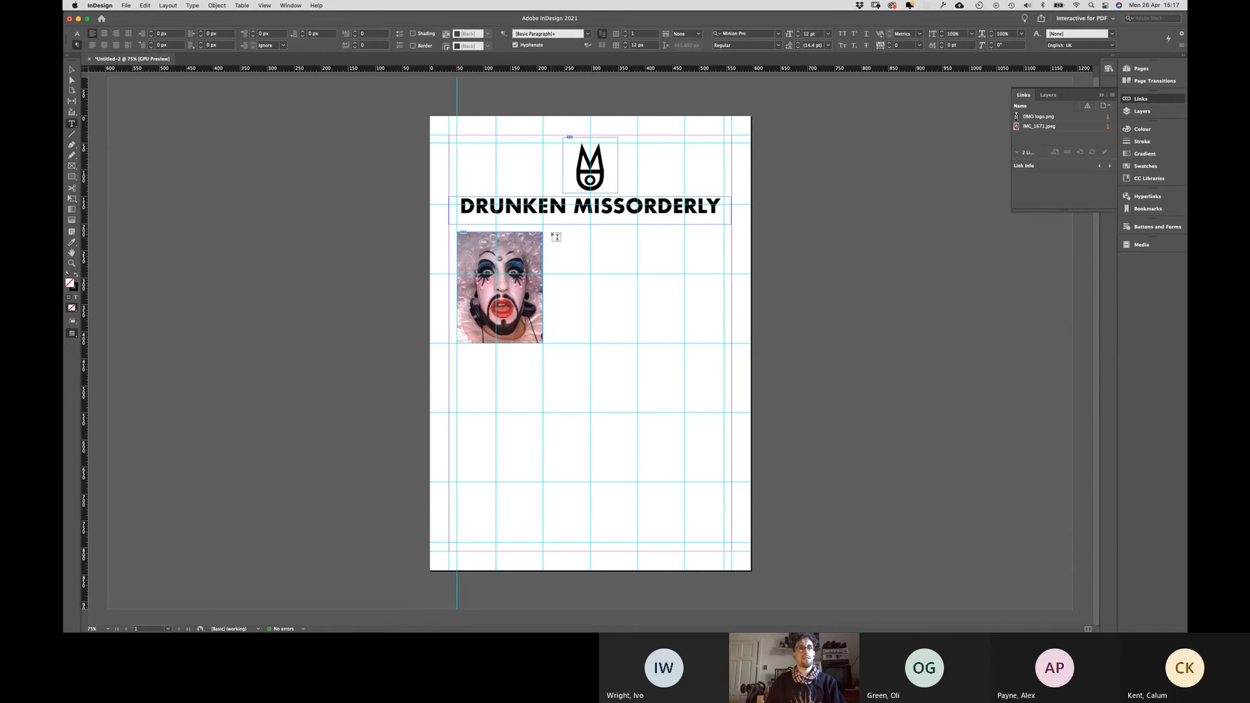
drag(553, 234, 723, 343)
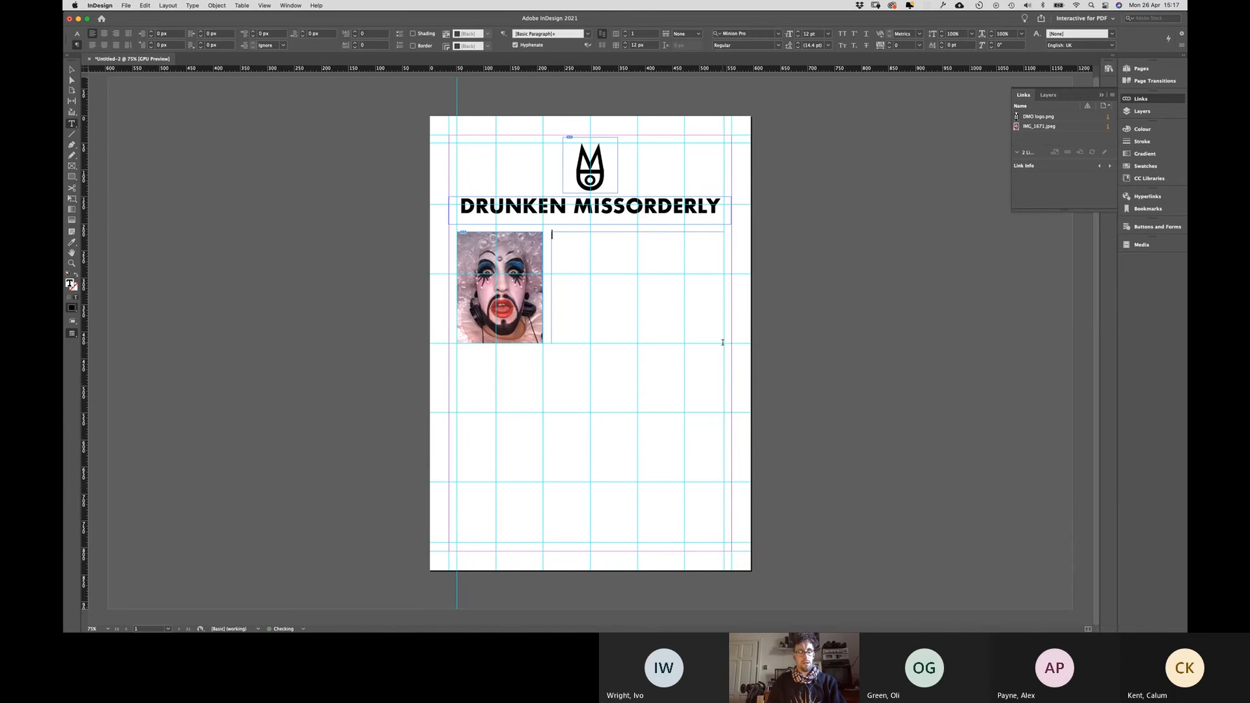
key(super+v)
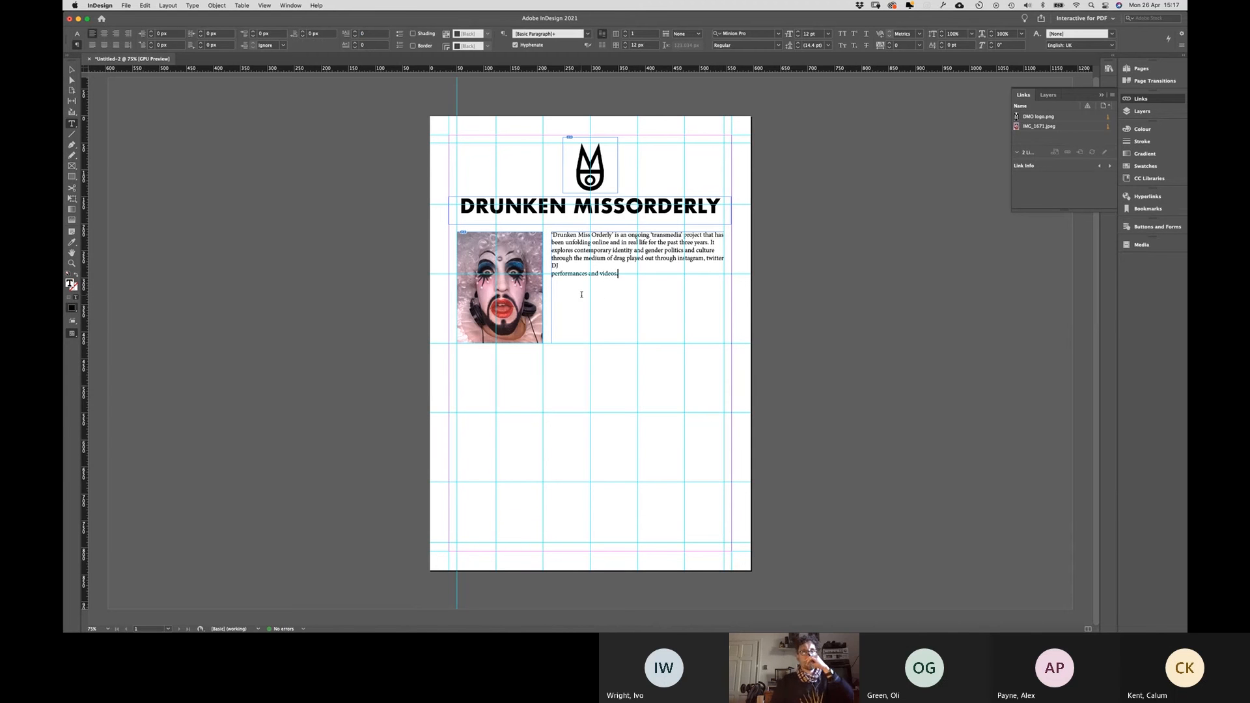
Step: Set all of the pasted bio text in Futura Medium
key(super+a)
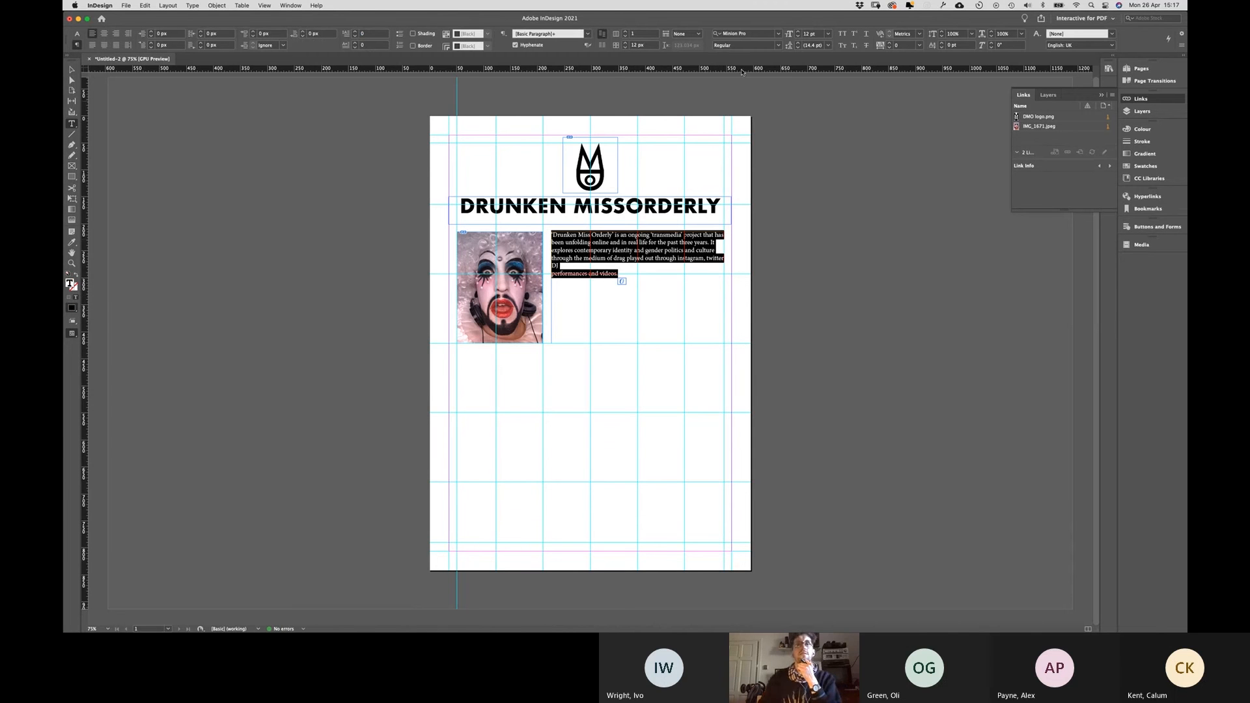
click(764, 33)
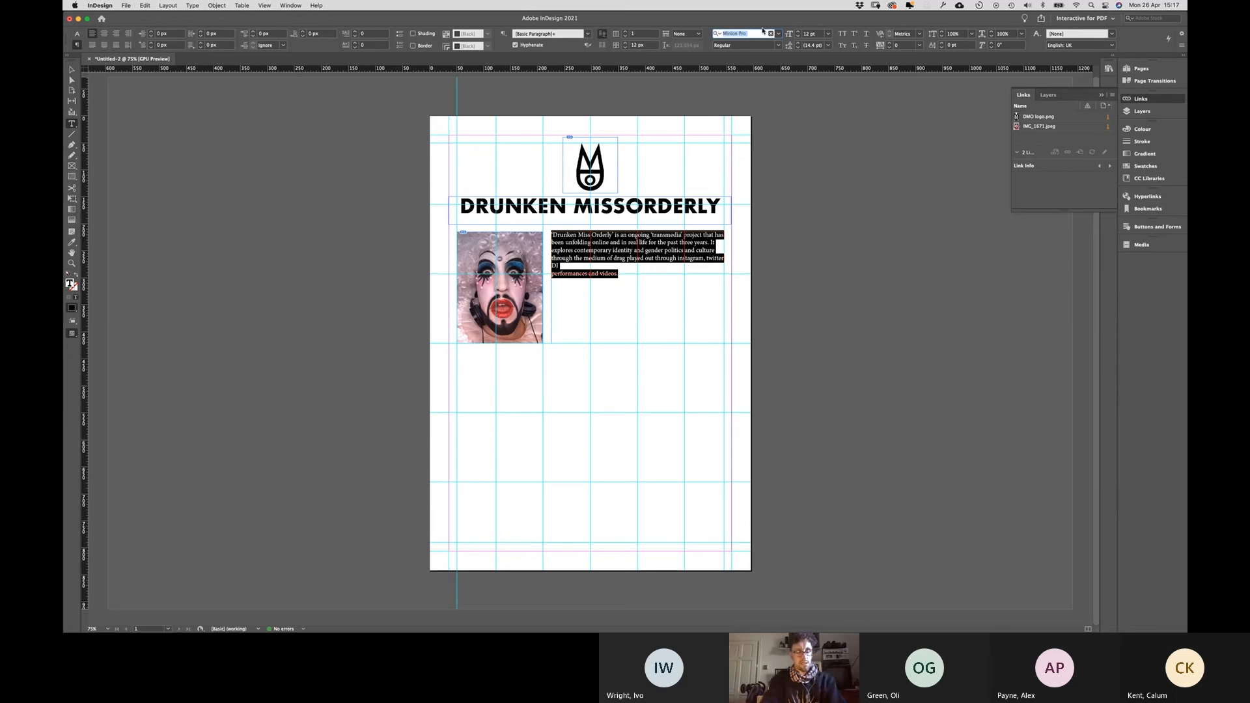
text(fut)
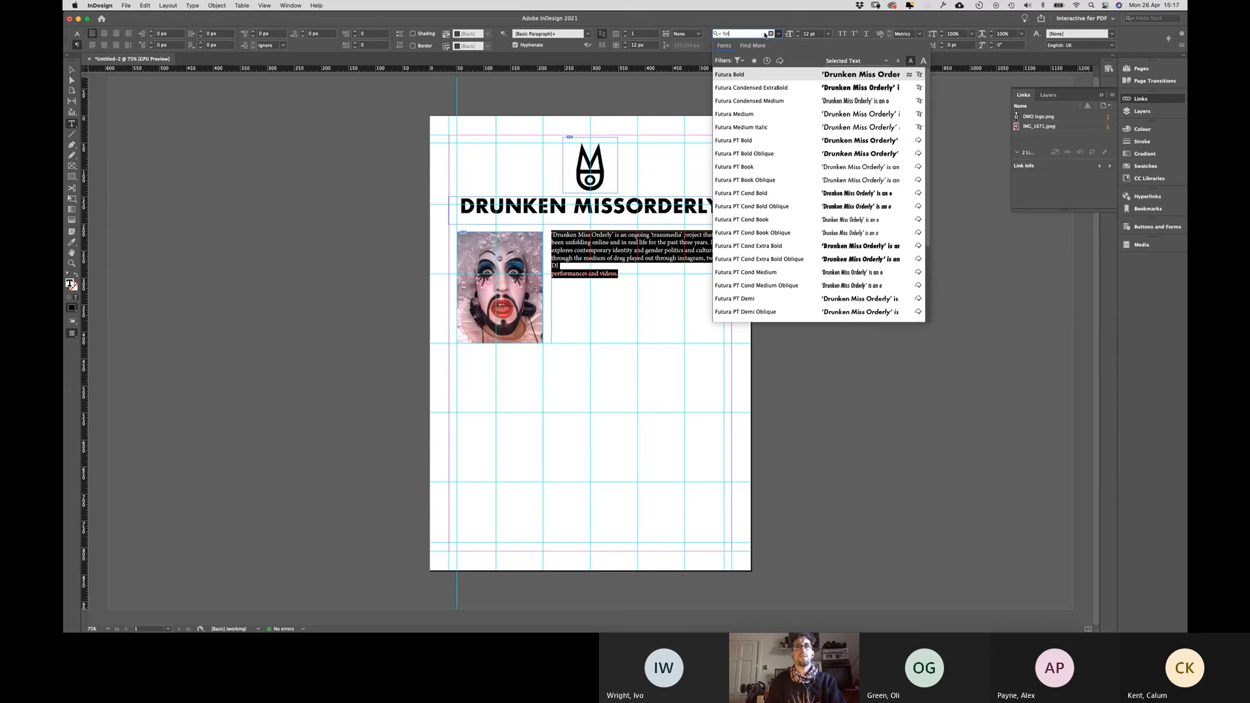
text(ure)
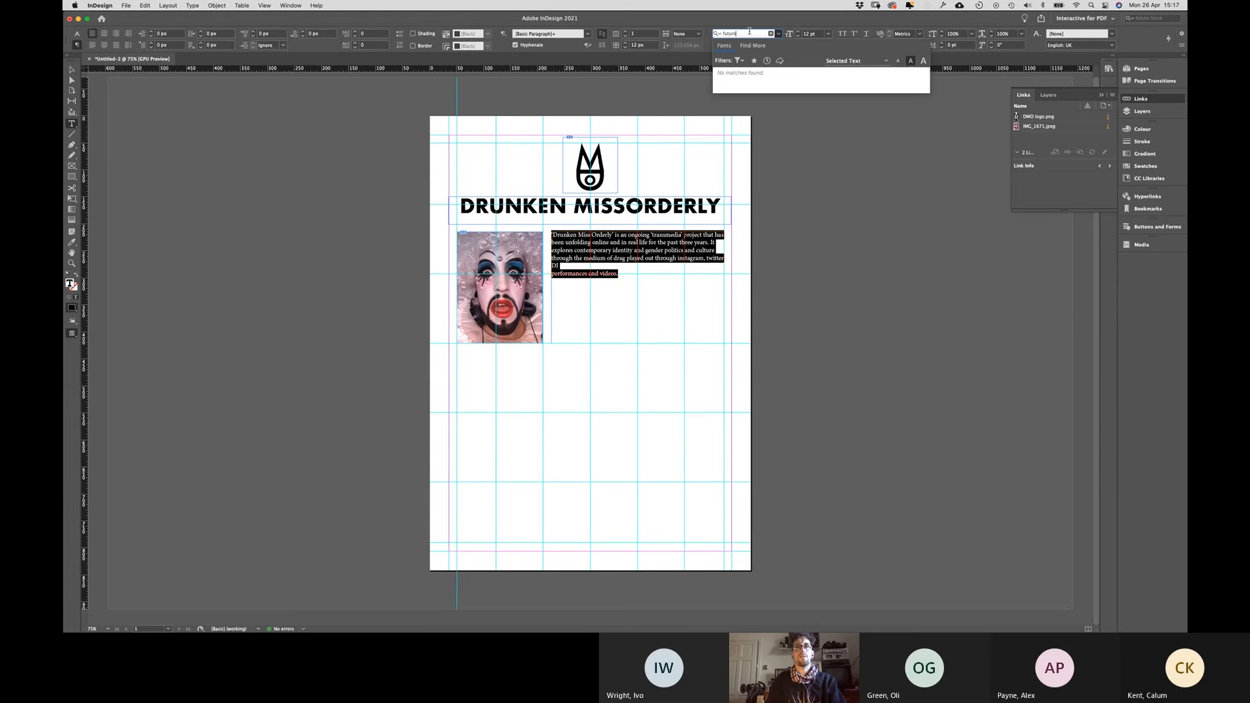
key(BackSpace)
text(a)
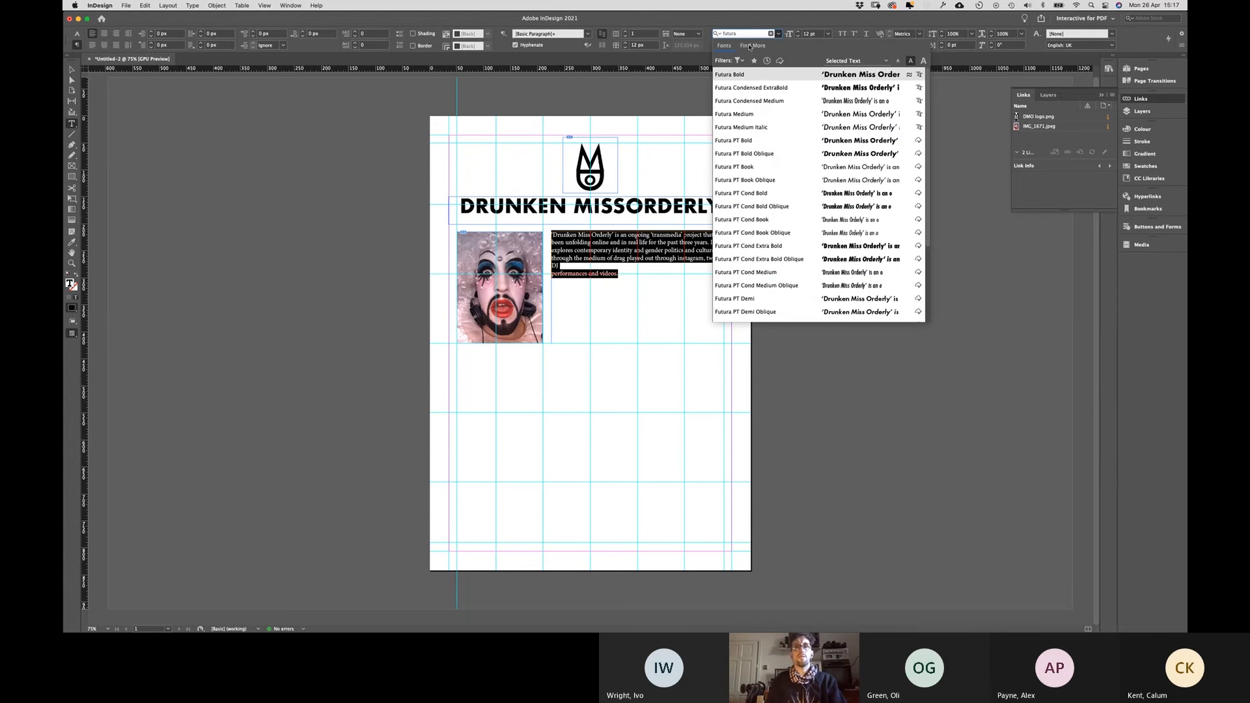
click(760, 115)
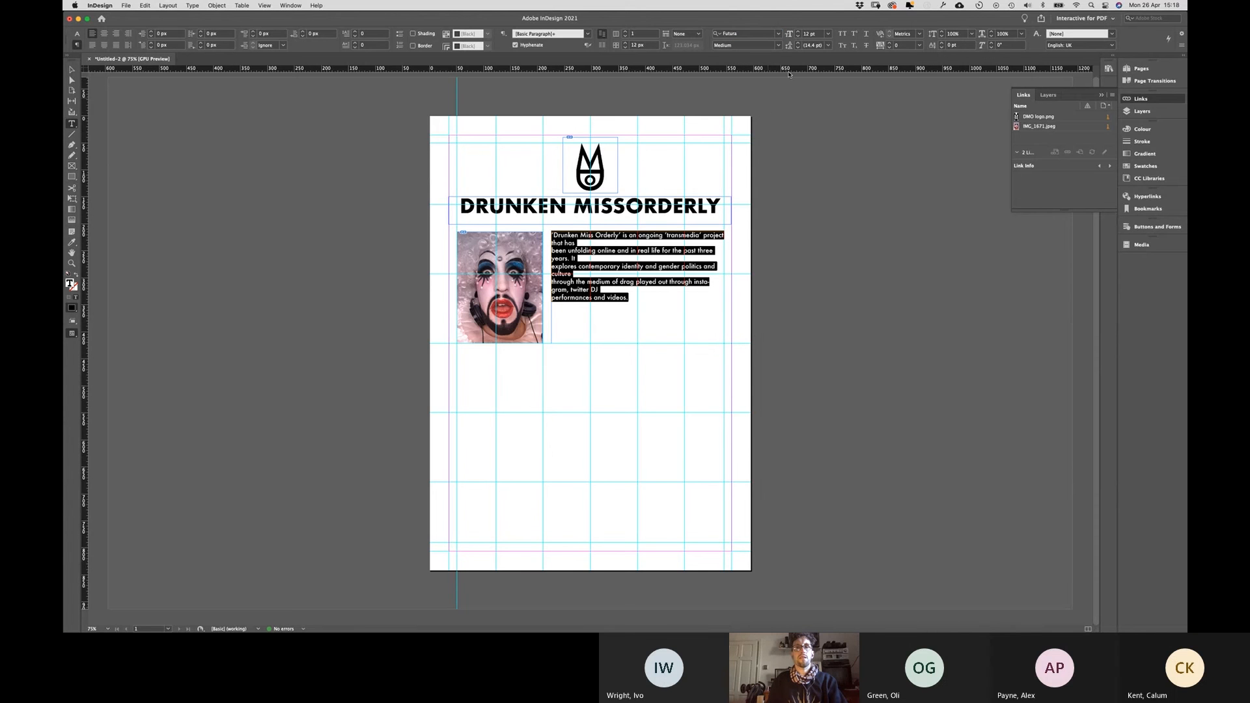
Step: Try the bio text at 24 pt, and reduce it to 18 pt
click(828, 33)
click(829, 128)
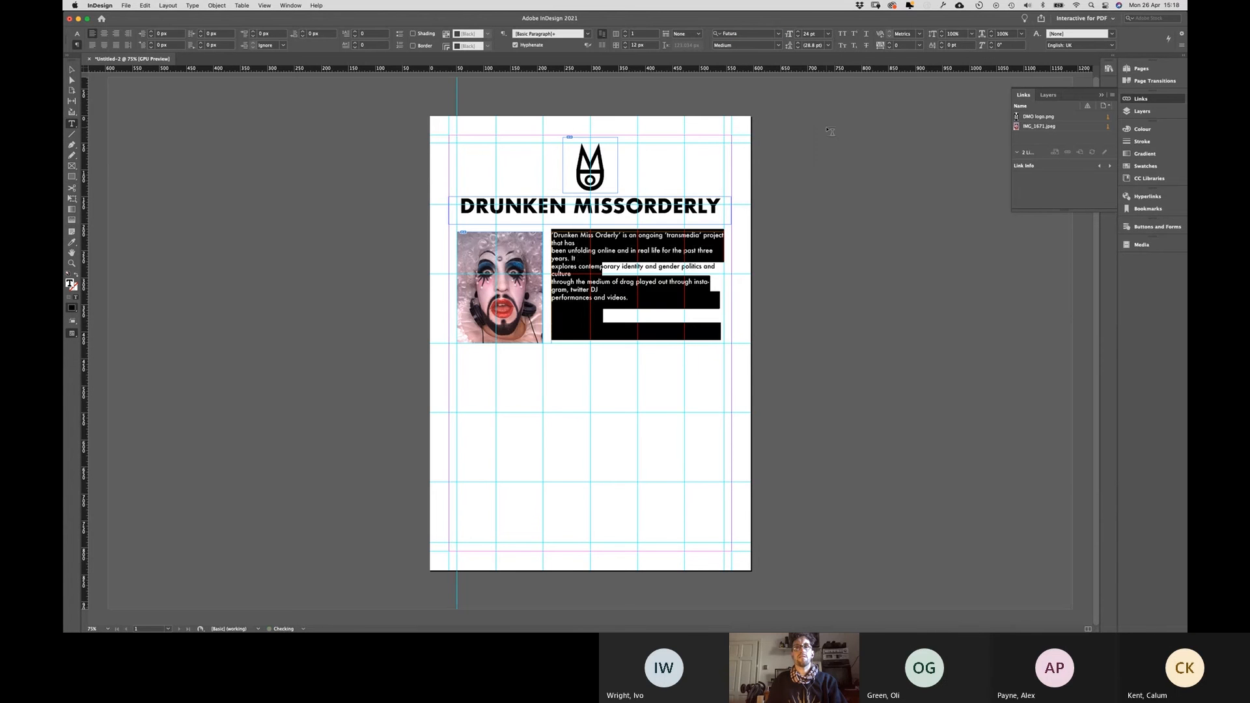
click(828, 33)
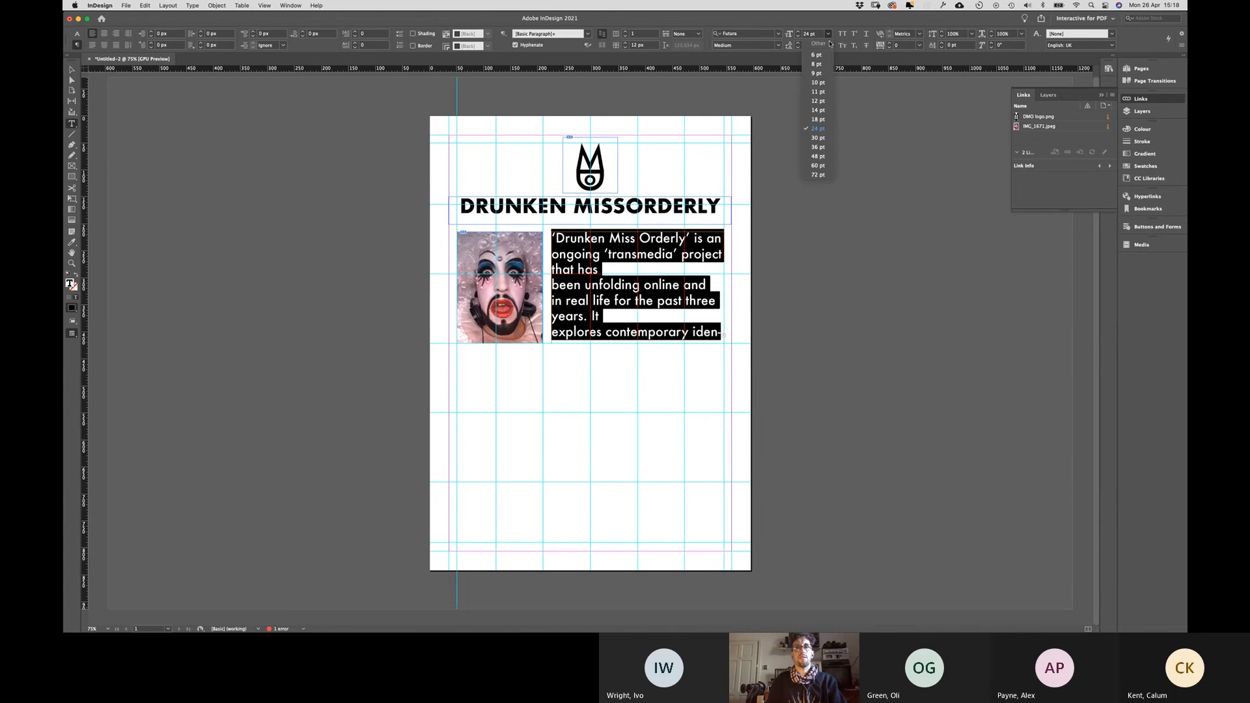
click(824, 119)
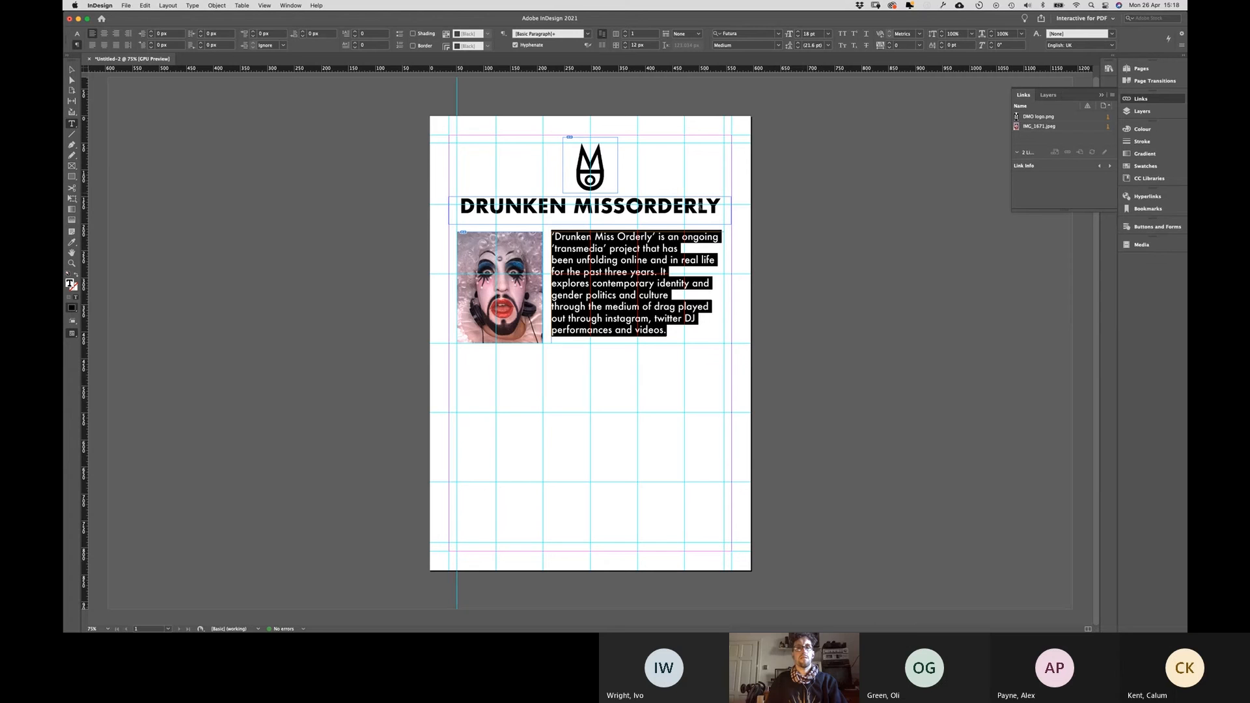
Step: Remove the stray line breaks before 'been unfolding' and 'explores contemporary' in the bio text
click(635, 261)
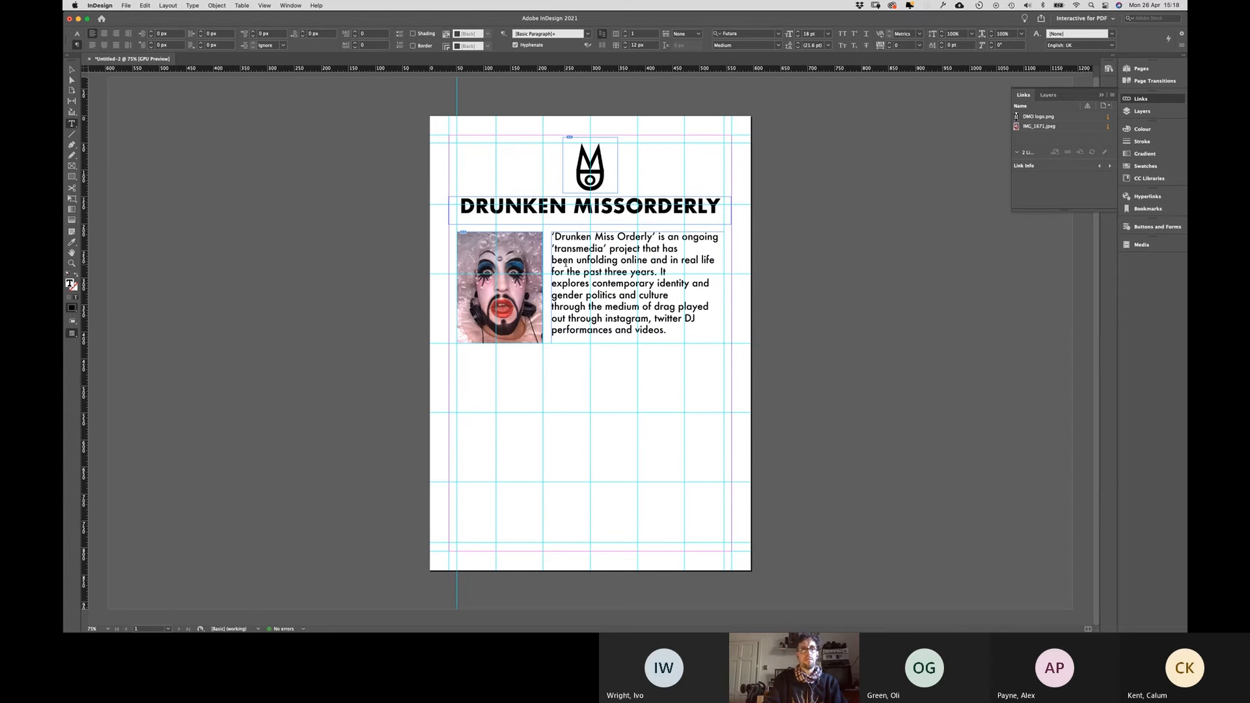
click(552, 260)
key(BackSpace)
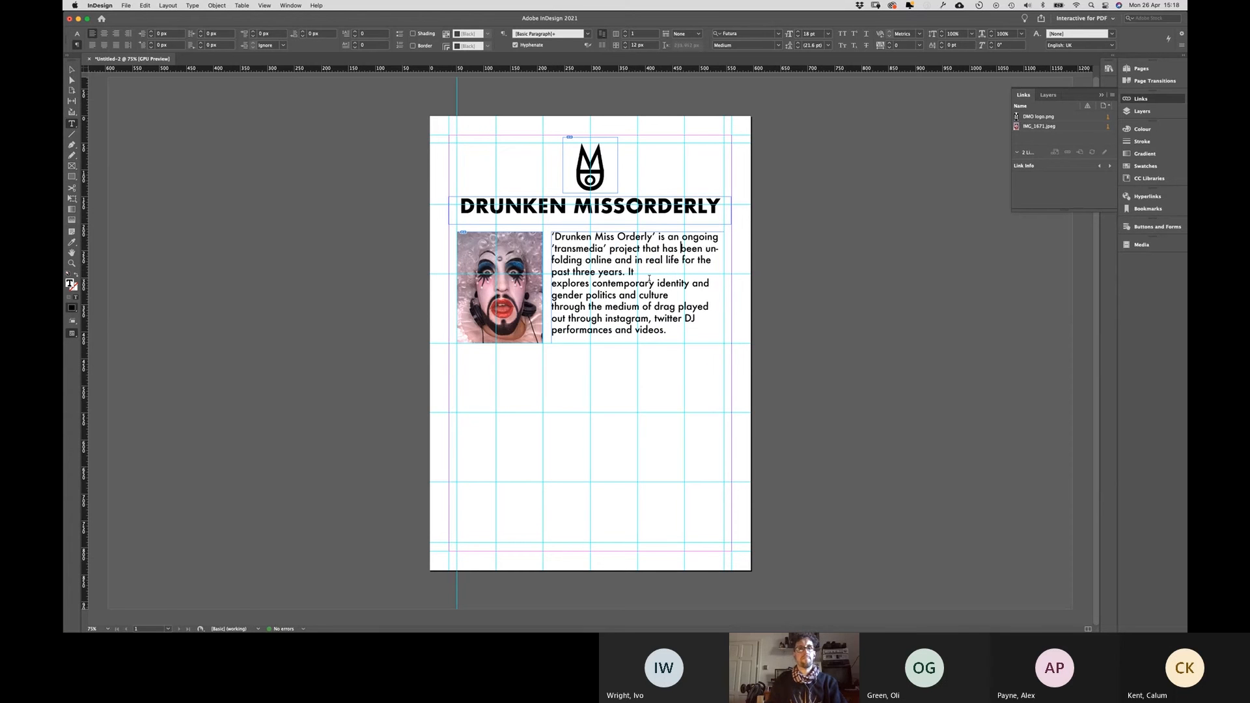
click(553, 285)
key(BackSpace)
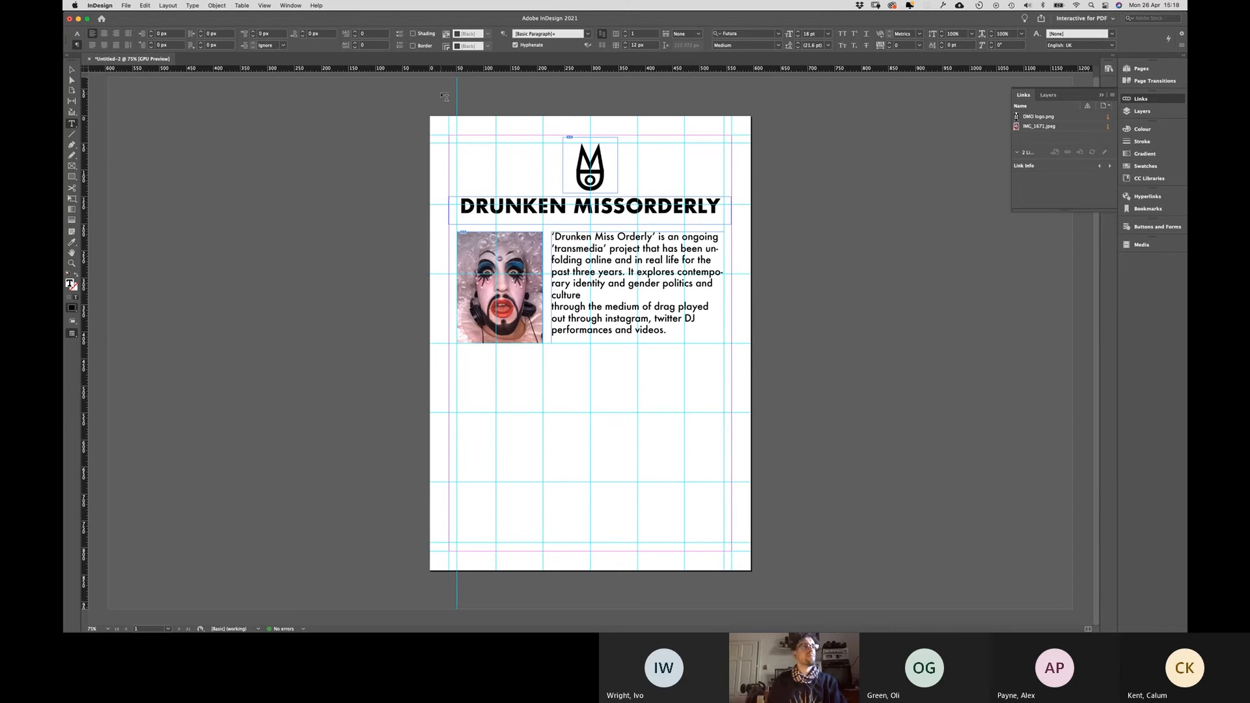
Step: Undo the line-break edits, the size and font changes and the paste, back to the empty text frame
click(126, 5)
mouse_move(141, 5)
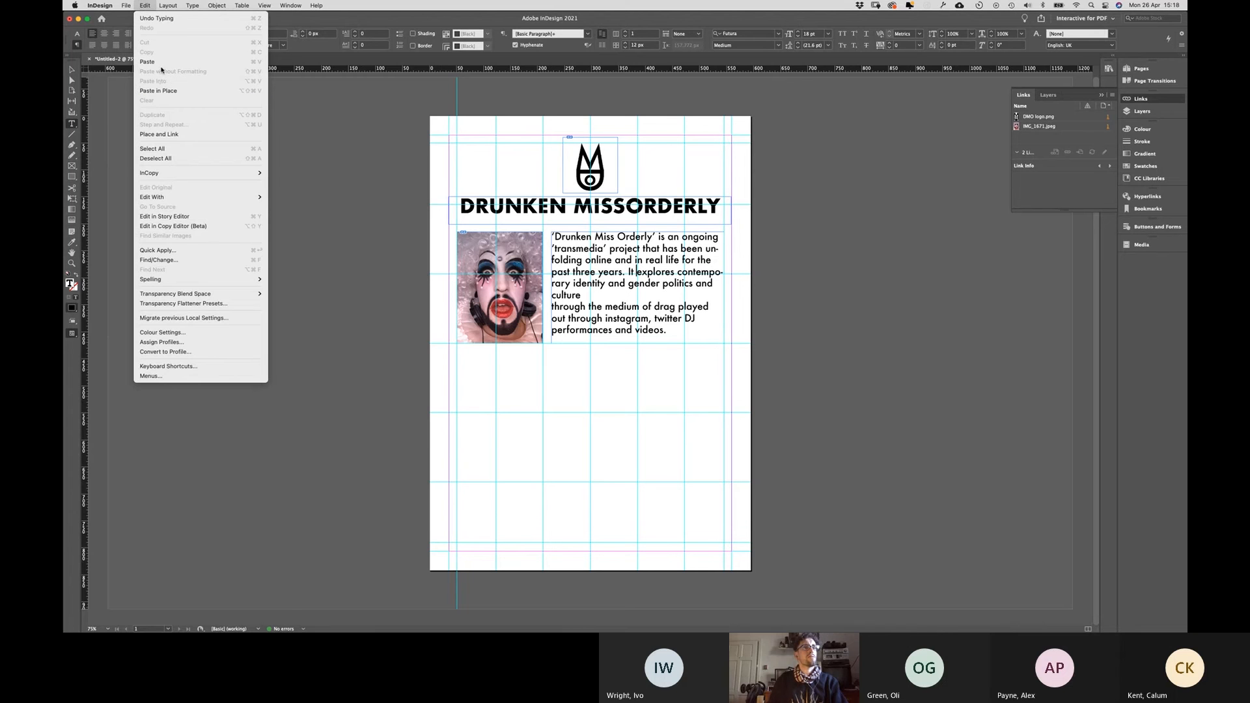
click(510, 200)
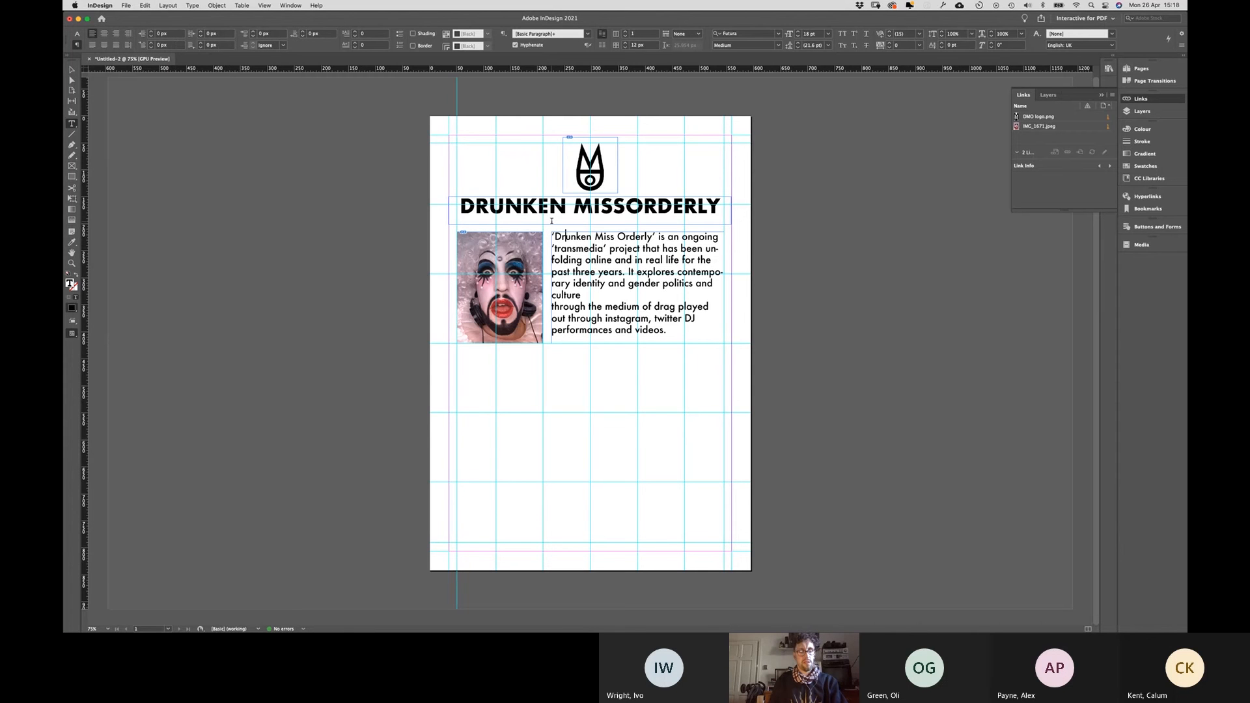
key(super+z)
key(super+z)
key(super+z)
key(super+z)
key(super+c)
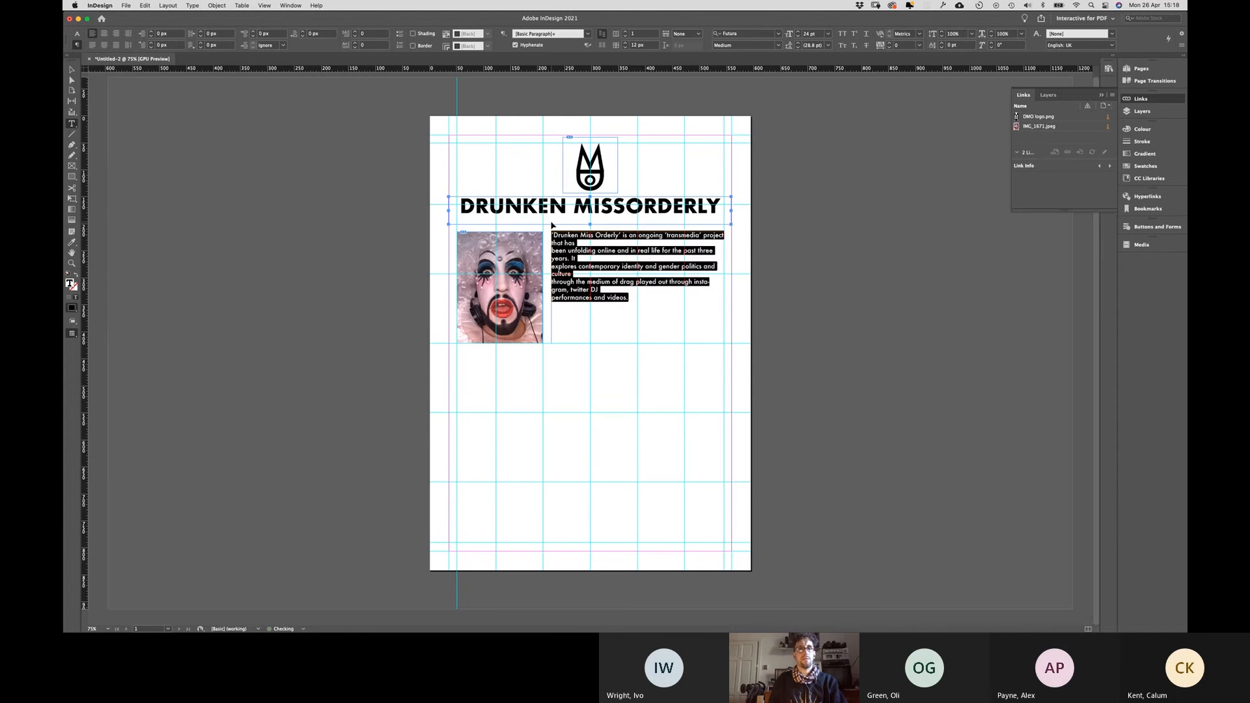
key(super+z)
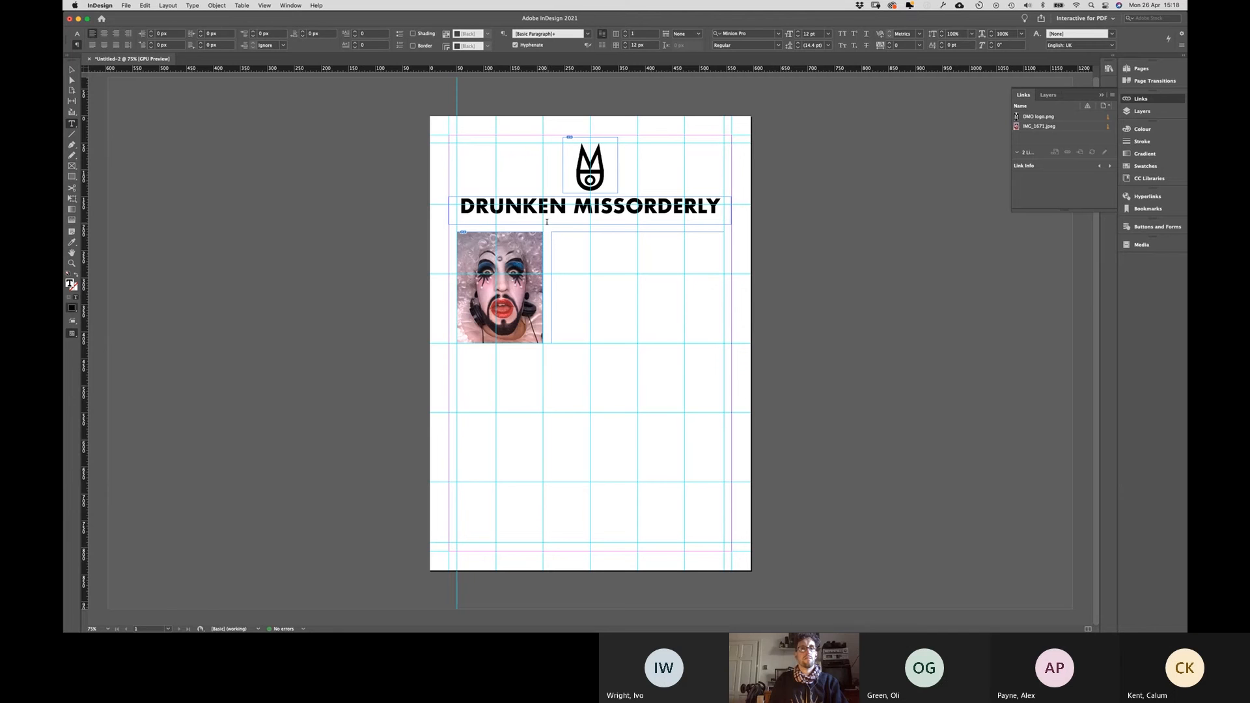
Step: Paste the bio text into the empty frame beside the portrait and set all of it in Futura Medium
click(145, 6)
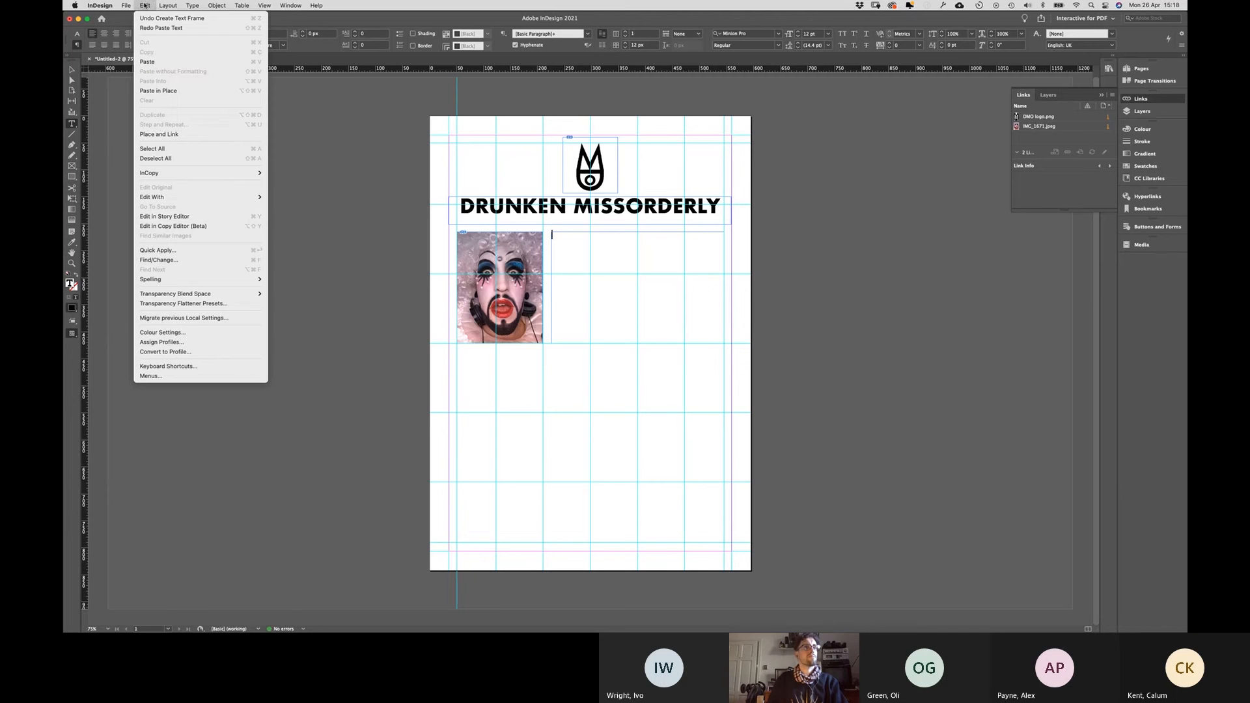
click(153, 62)
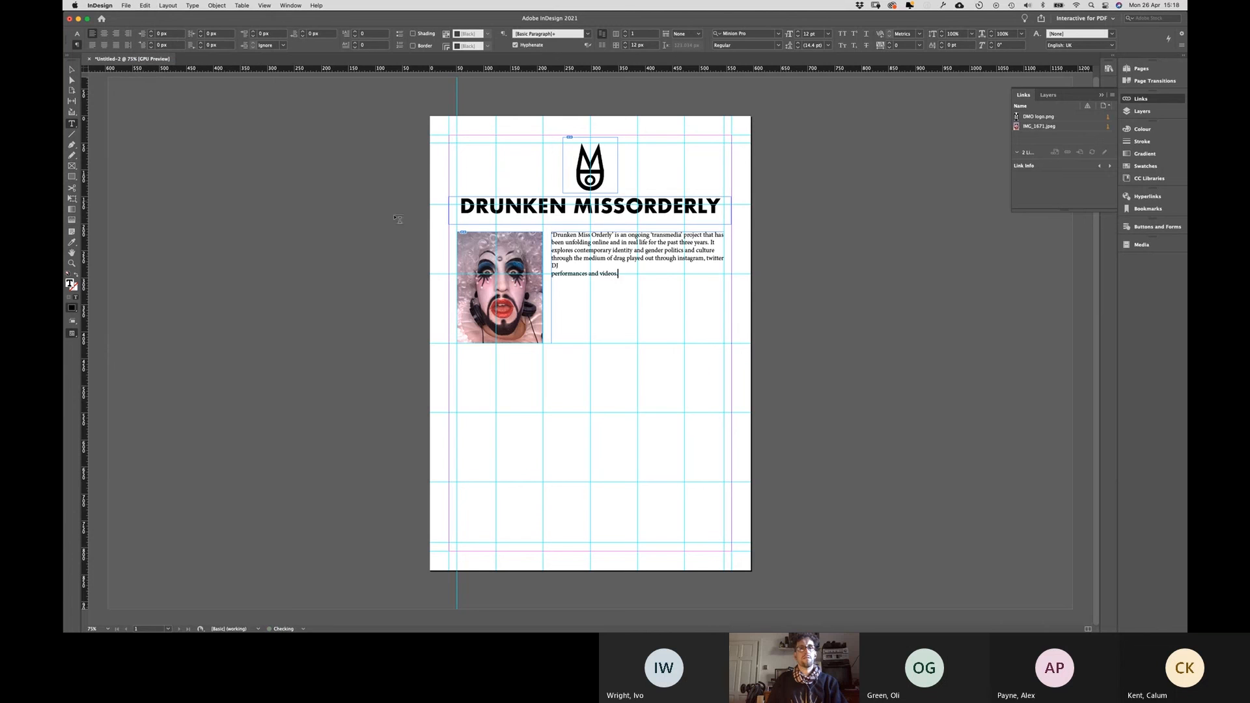
key(super+a)
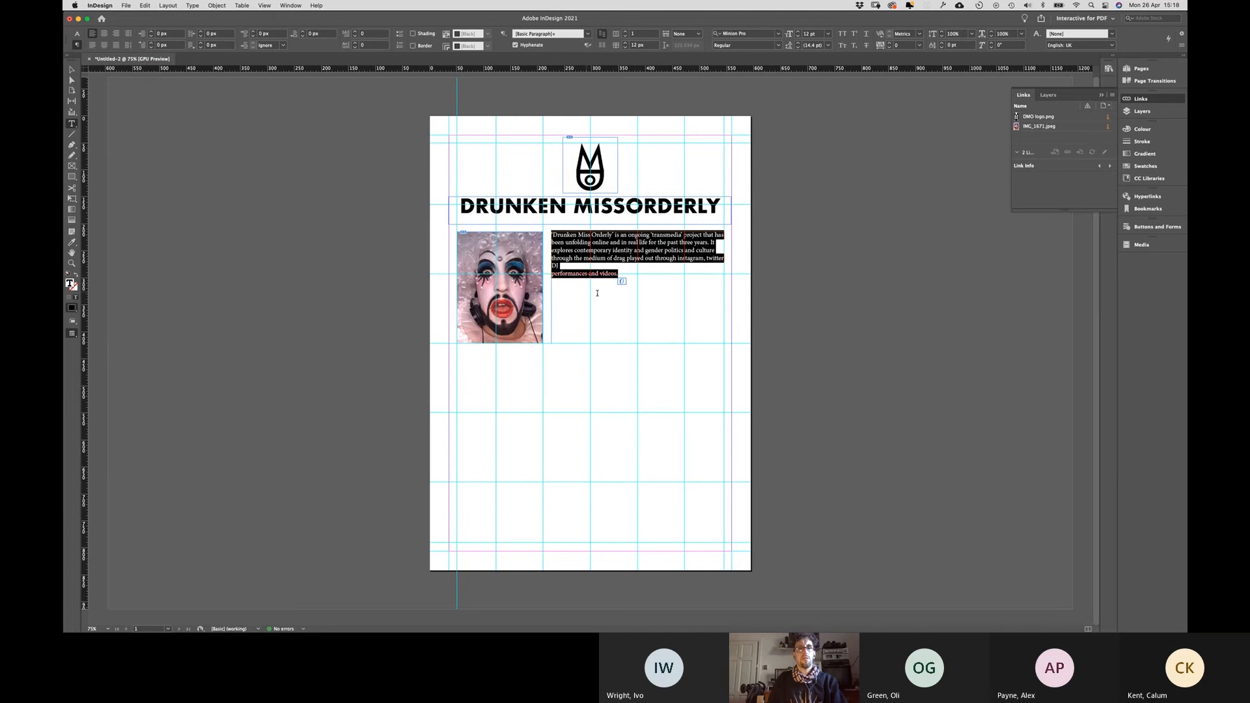
click(759, 34)
text(fu)
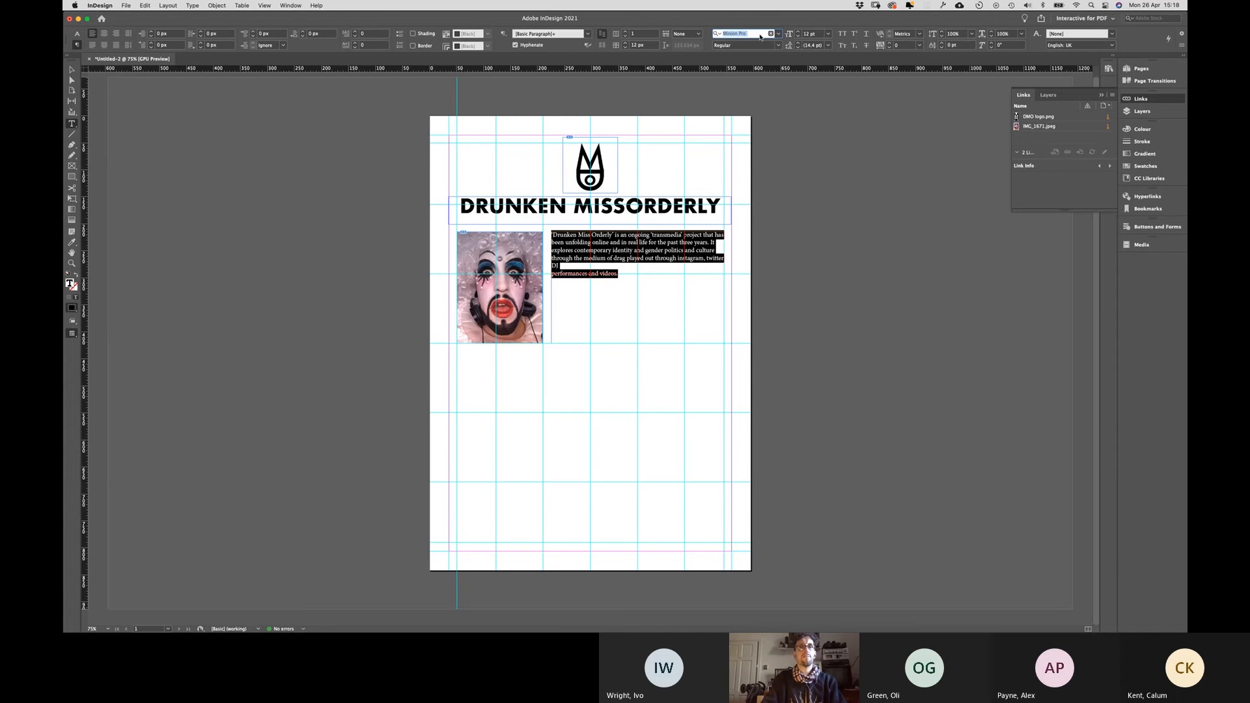
text(tura)
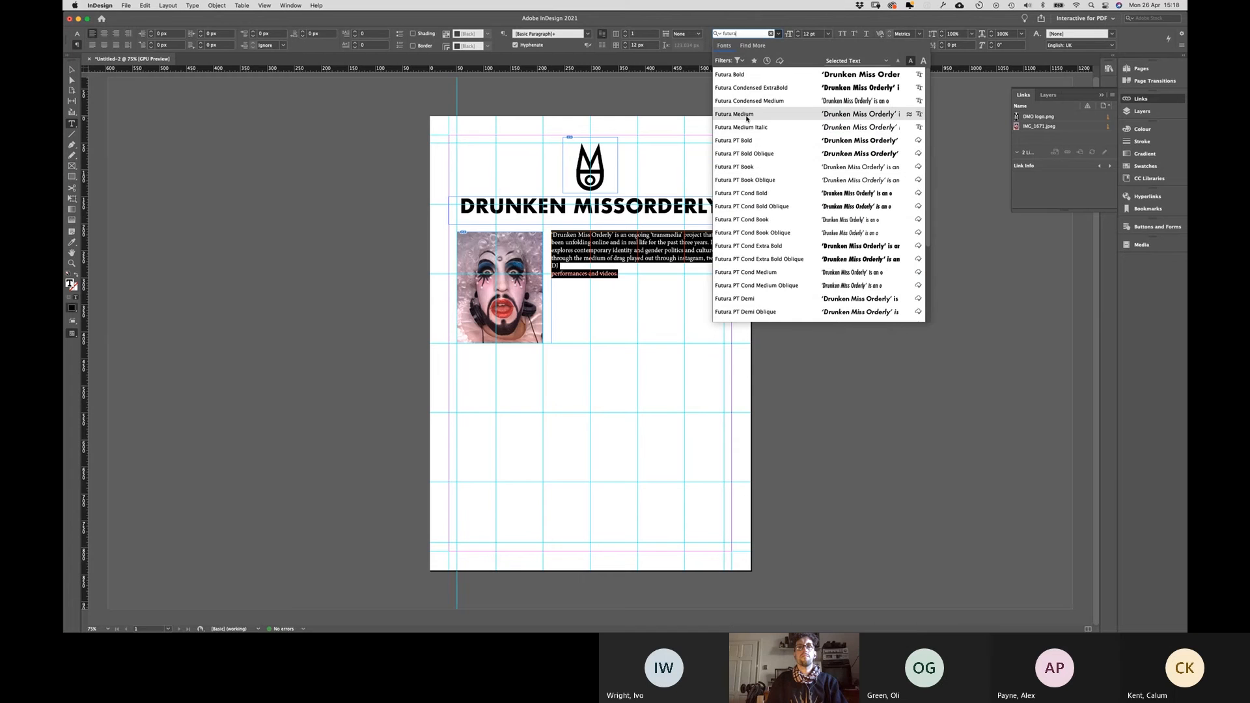
click(747, 115)
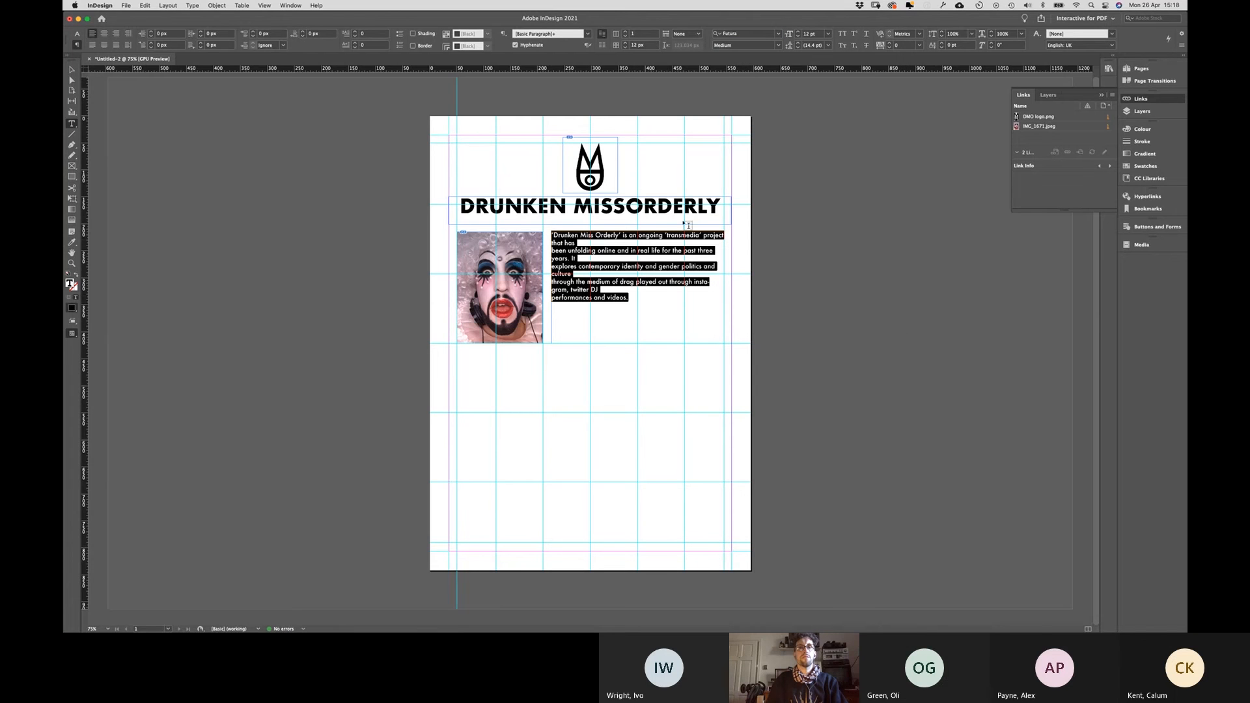
Step: Set the size of the bio text to 14 pt
click(828, 34)
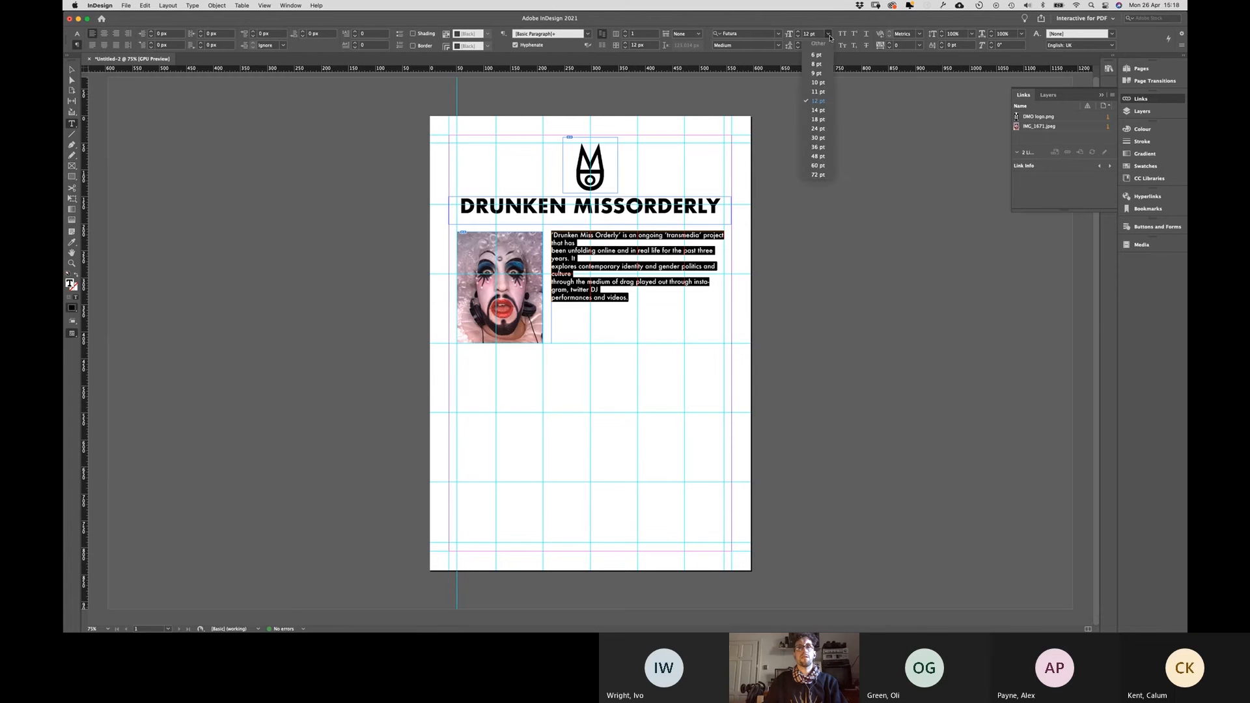
click(819, 116)
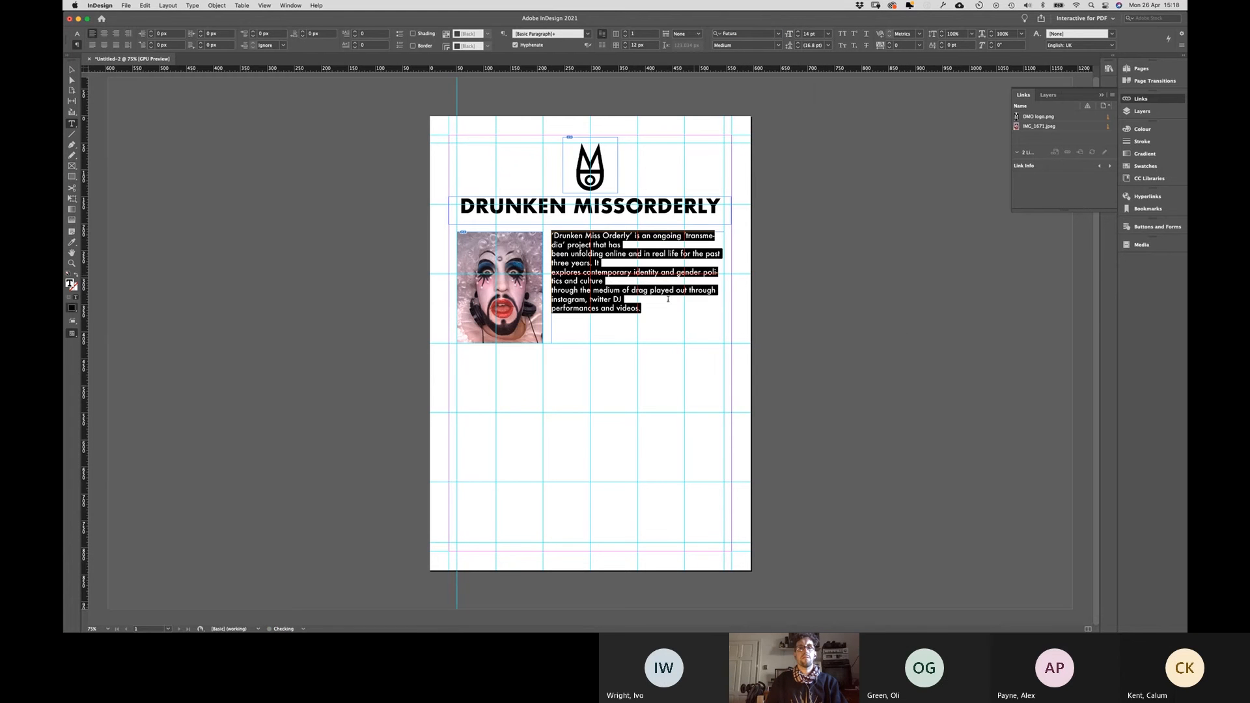
click(655, 321)
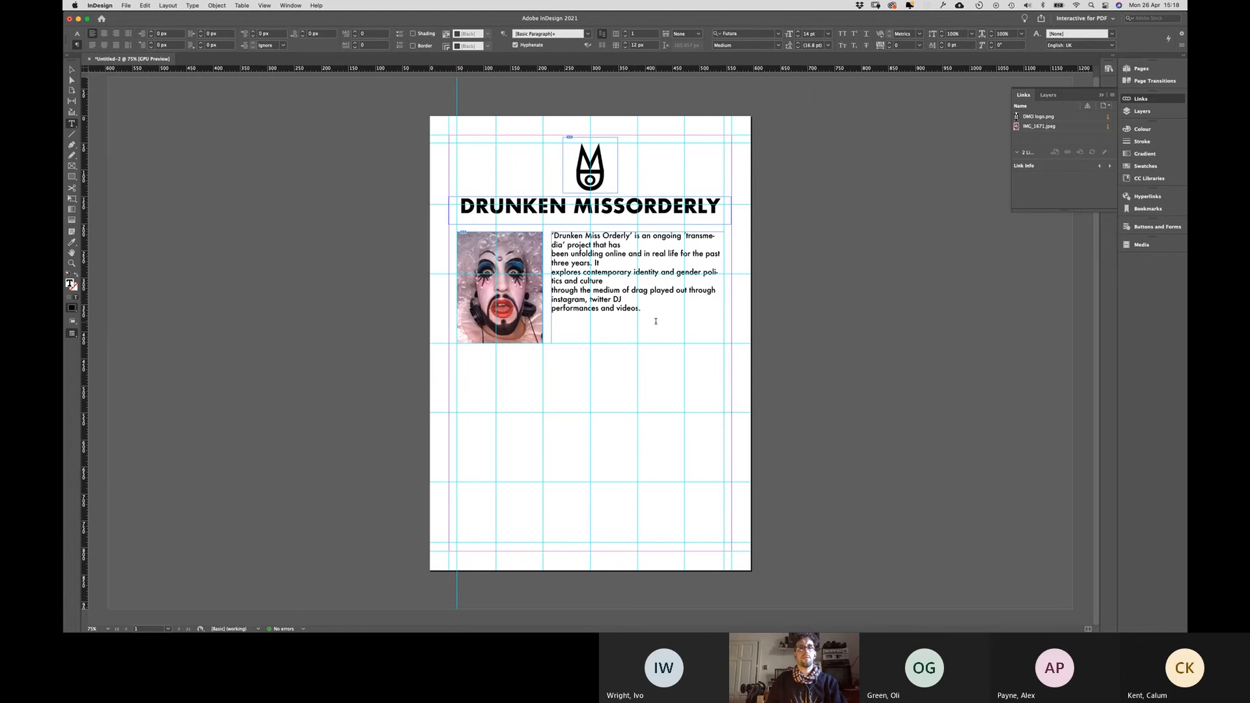
Step: Remove the line breaks before 'explores' and 'been unfolding', and insert a blank line before 'It explores' to start a new paragraph
click(553, 270)
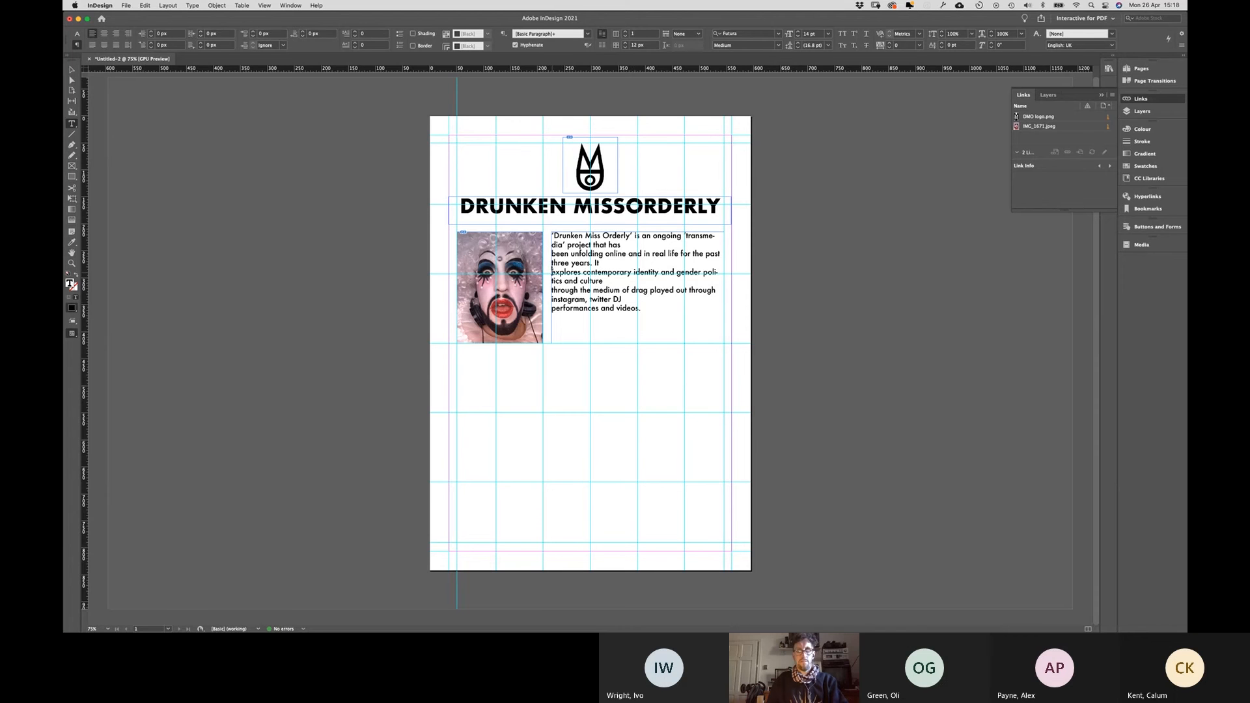
key(BackSpace)
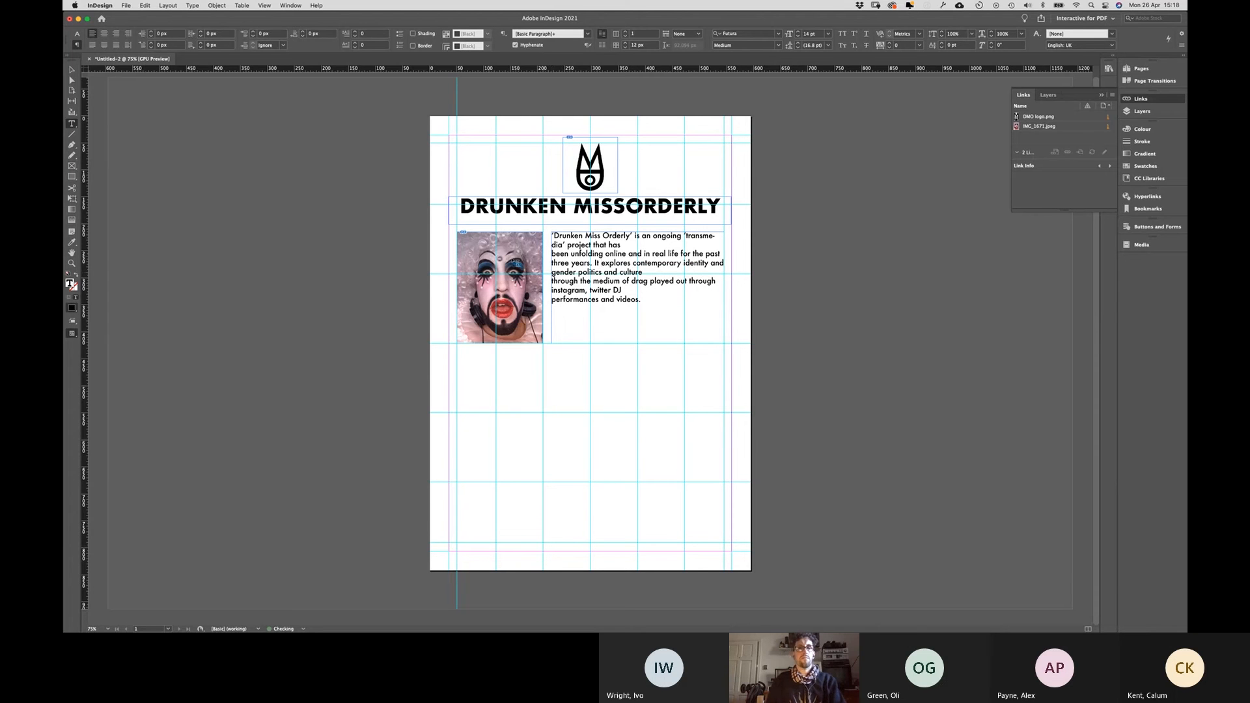
click(553, 254)
key(BackSpace)
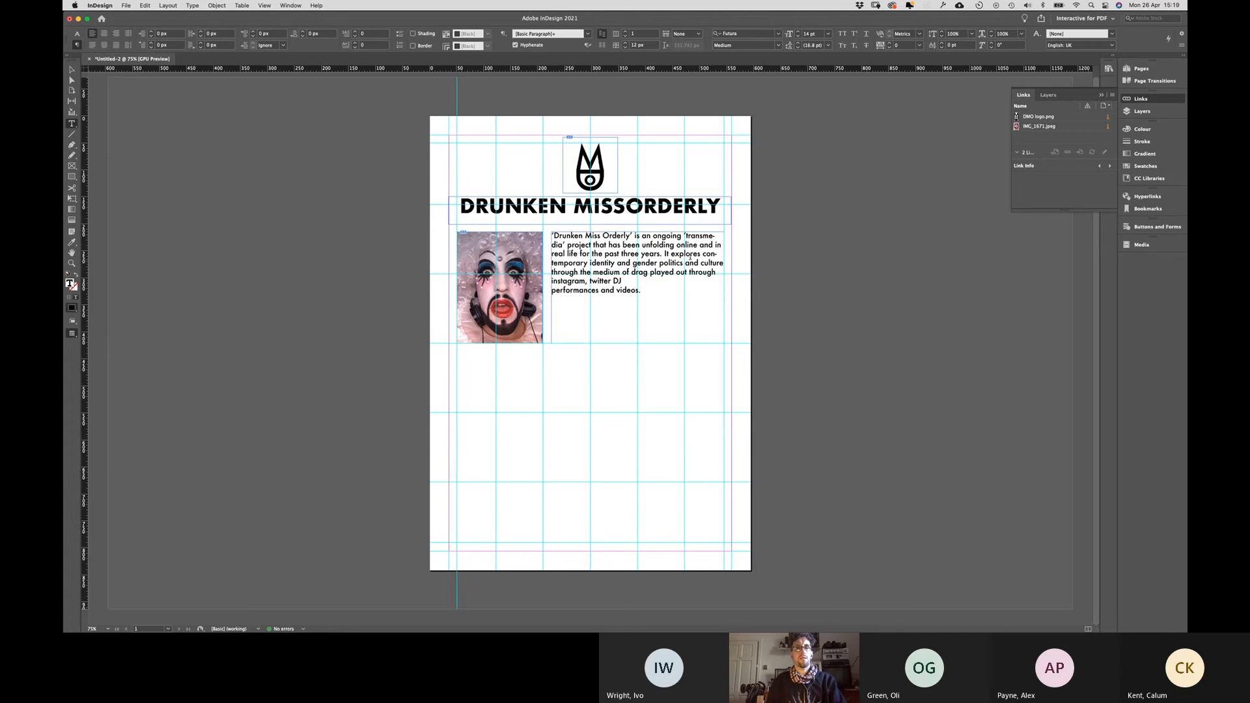
key(Return)
key(Return)
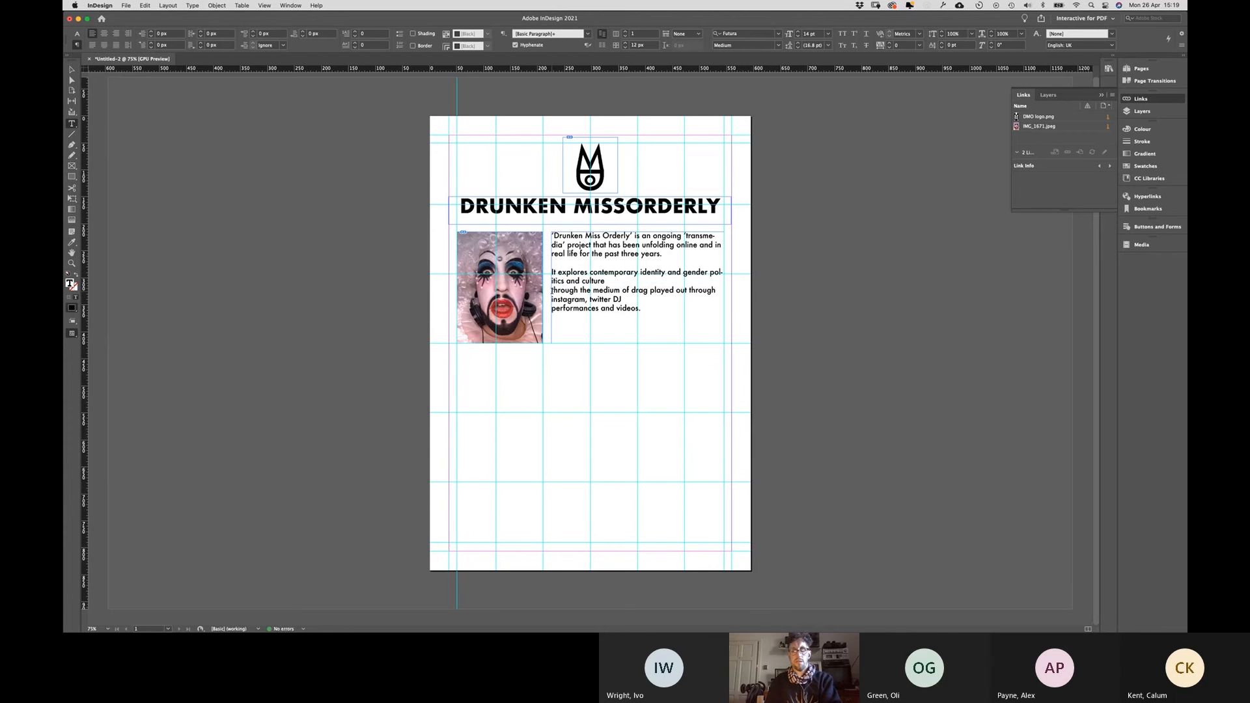
Step: Remove the stray line breaks in the second body paragraph before "through the medium" and before "performances and videos"
click(552, 290)
key(BackSpace)
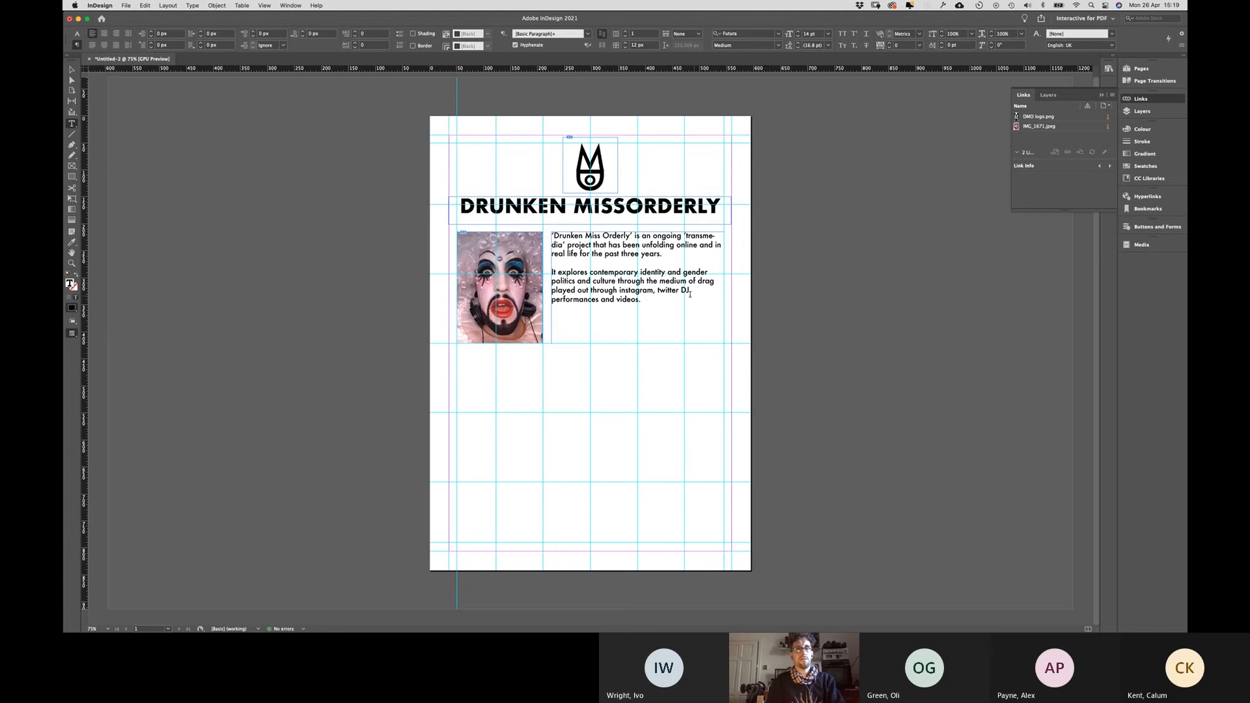
click(552, 300)
key(BackSpace)
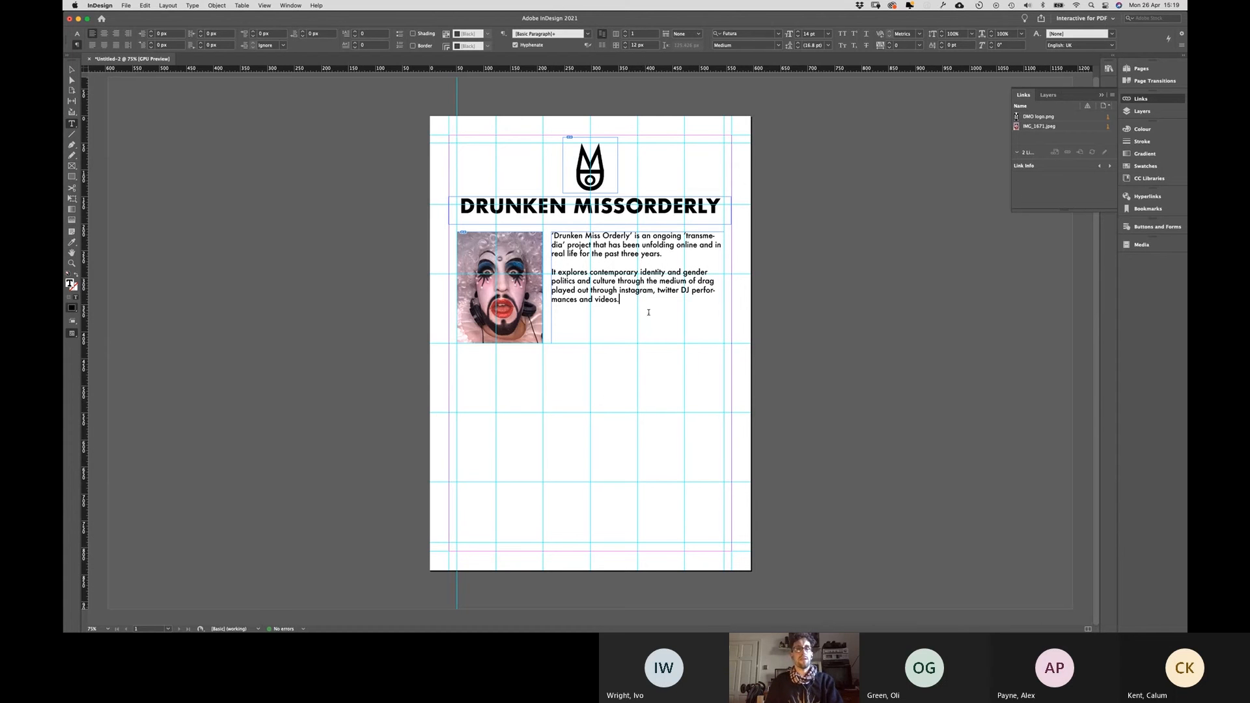
click(705, 306)
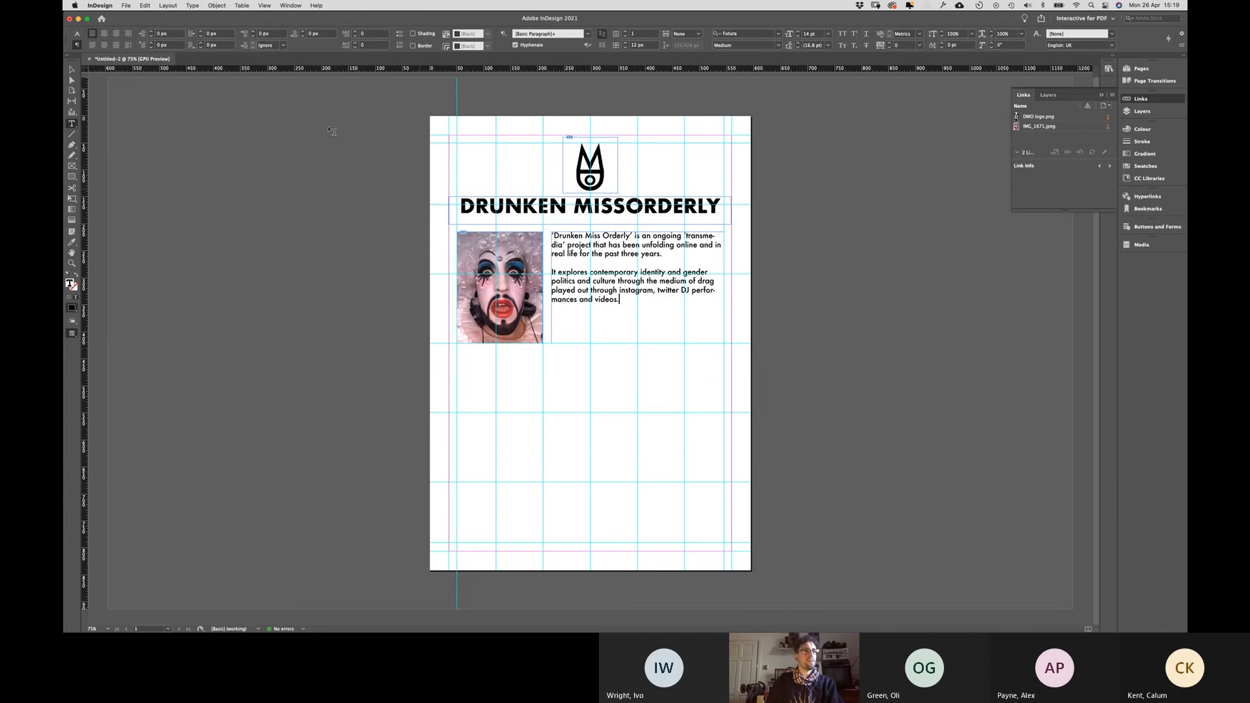
Step: Turn off hyphenation for the whole body text frame beside the portrait image
click(73, 69)
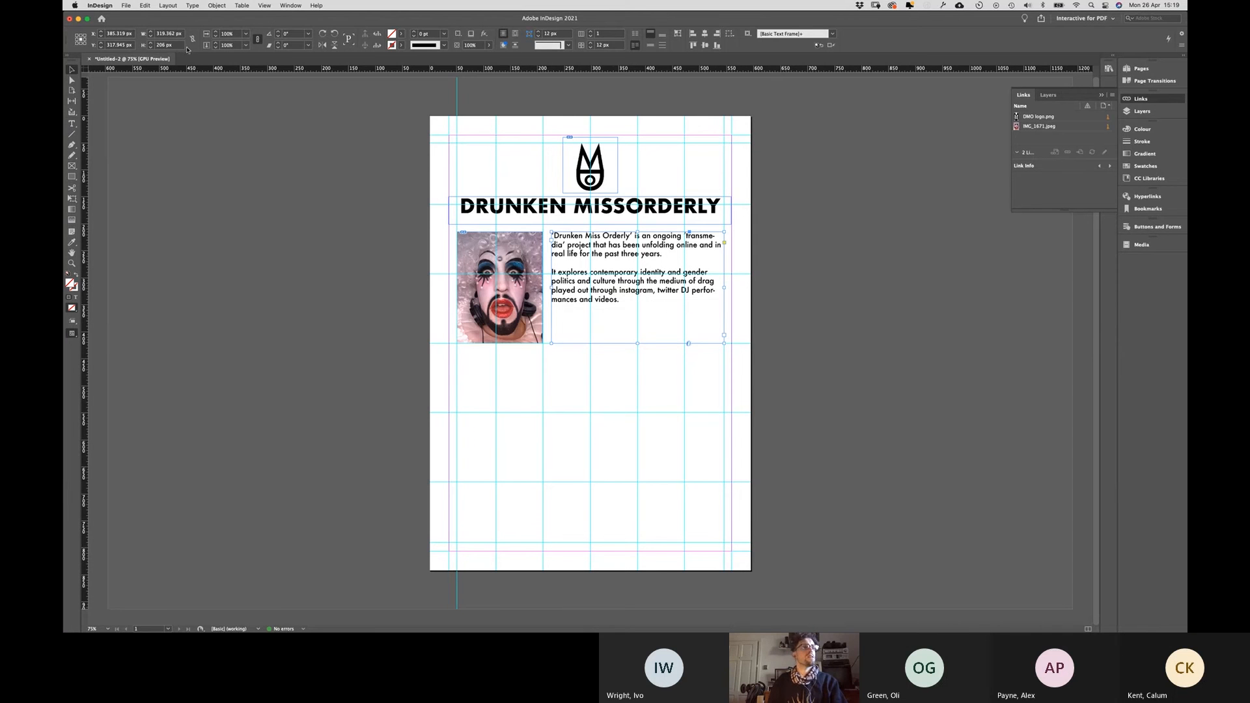
click(72, 124)
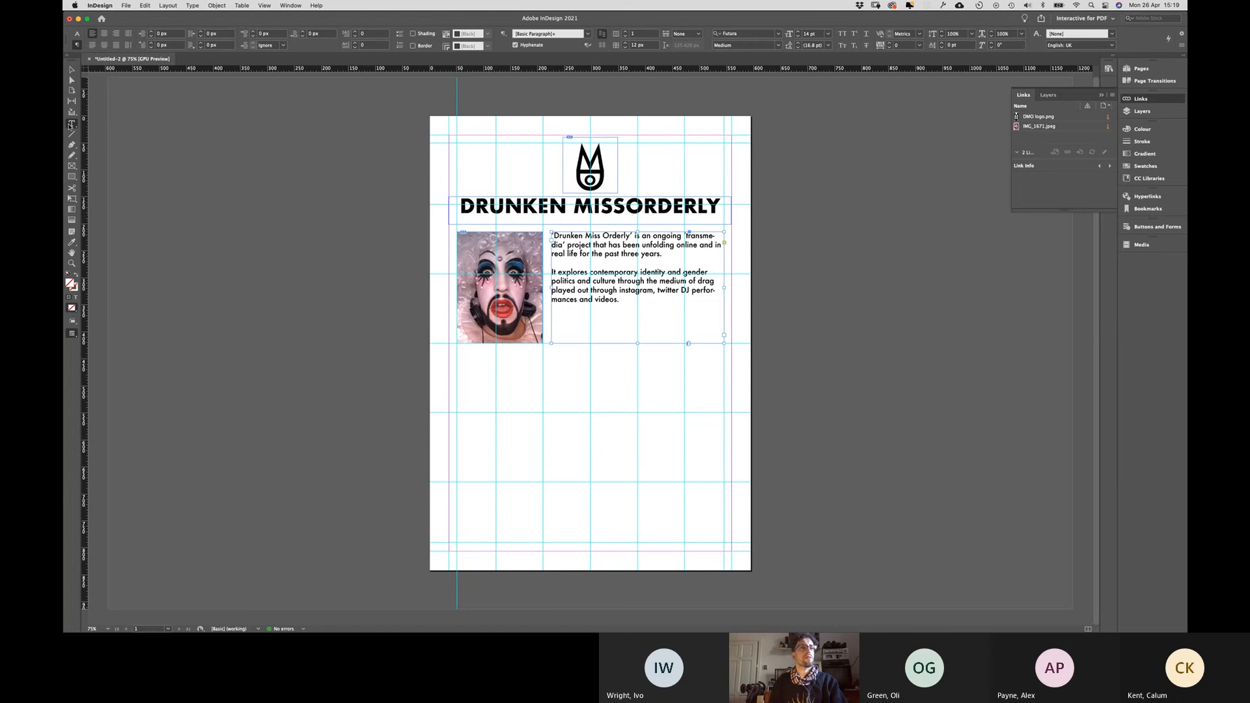
click(72, 124)
click(516, 45)
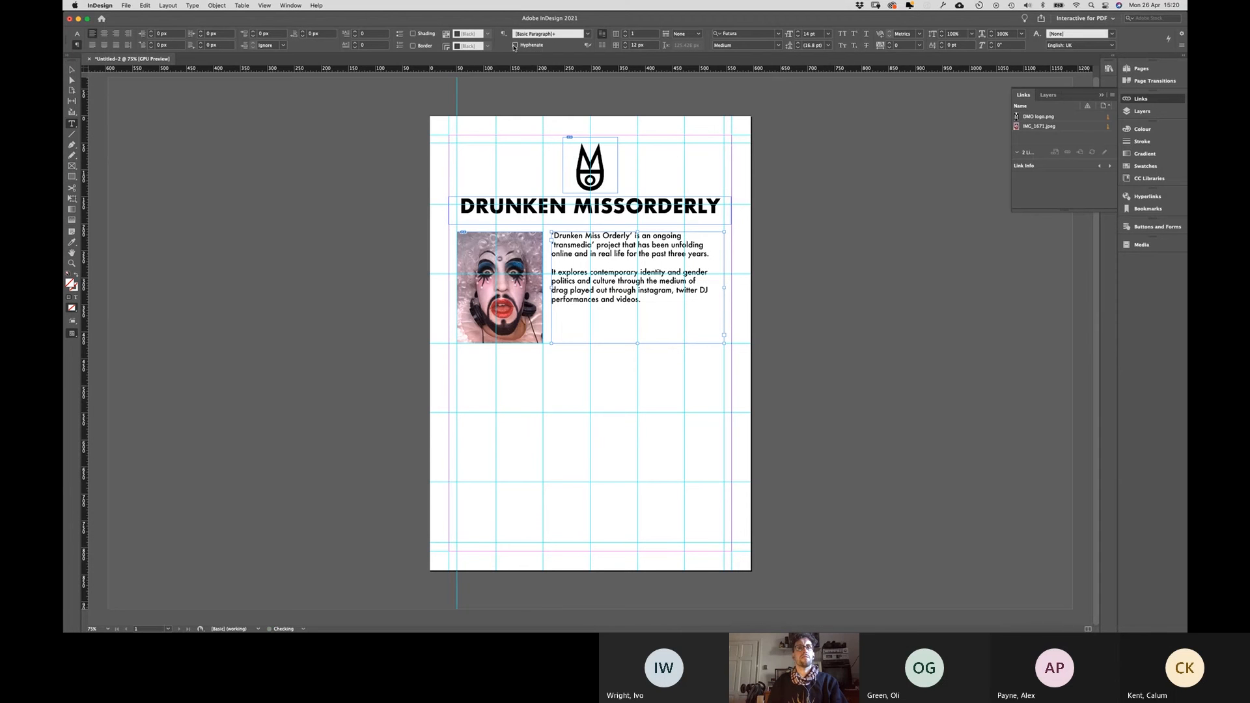
click(588, 34)
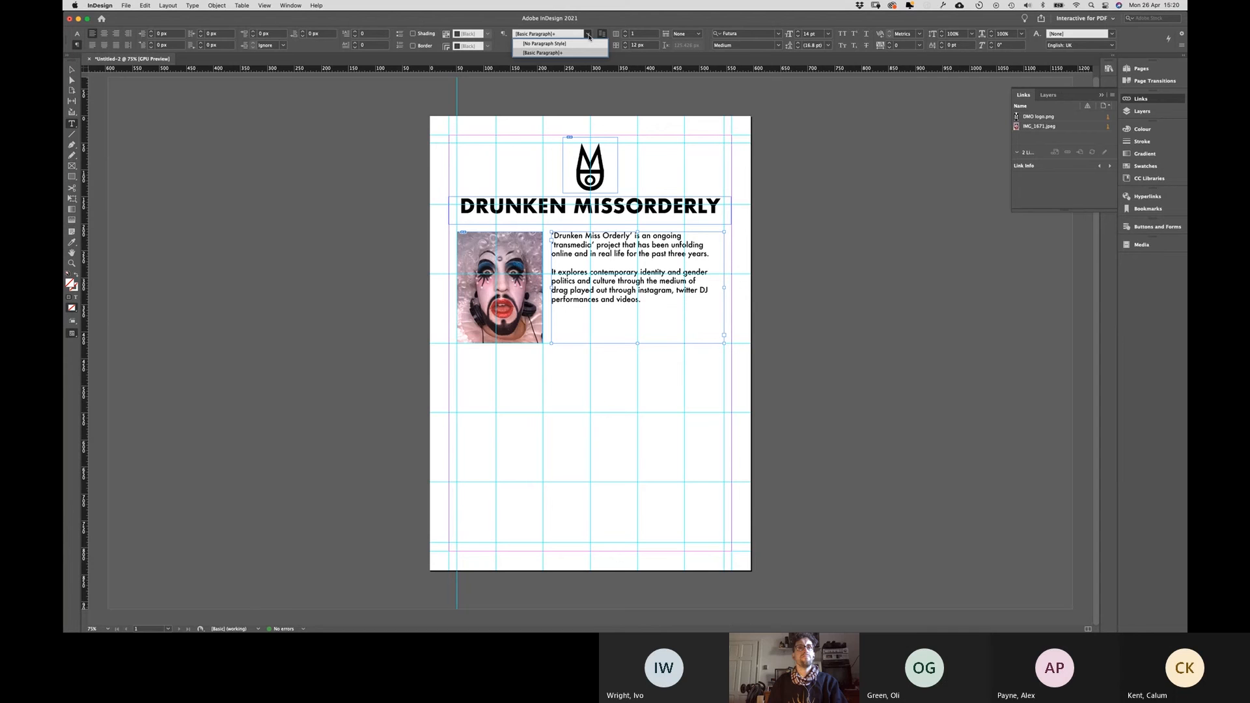
click(593, 26)
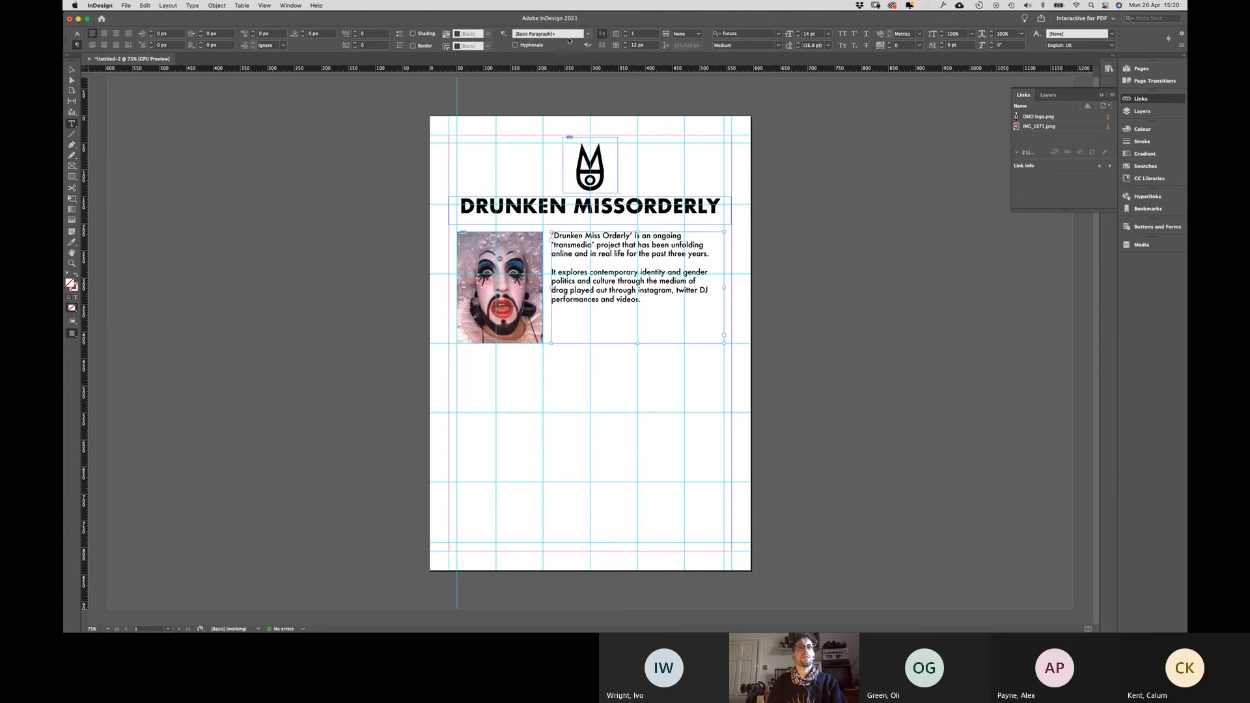
click(503, 34)
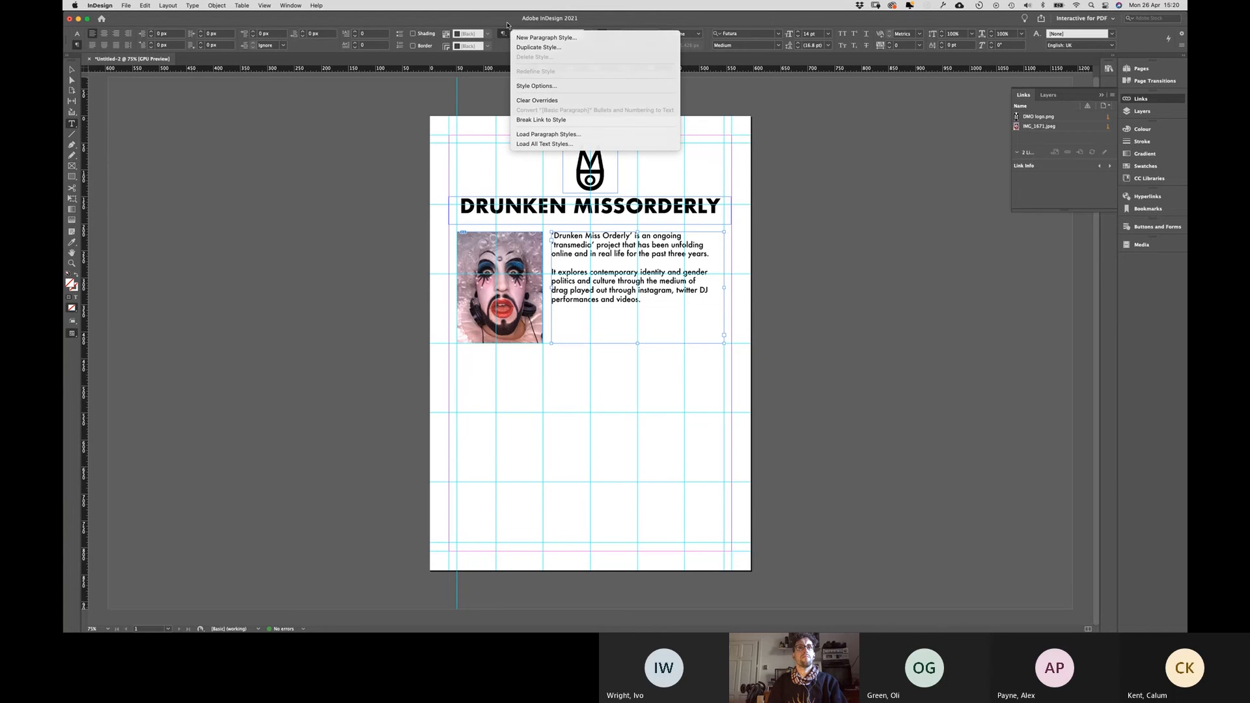
click(509, 34)
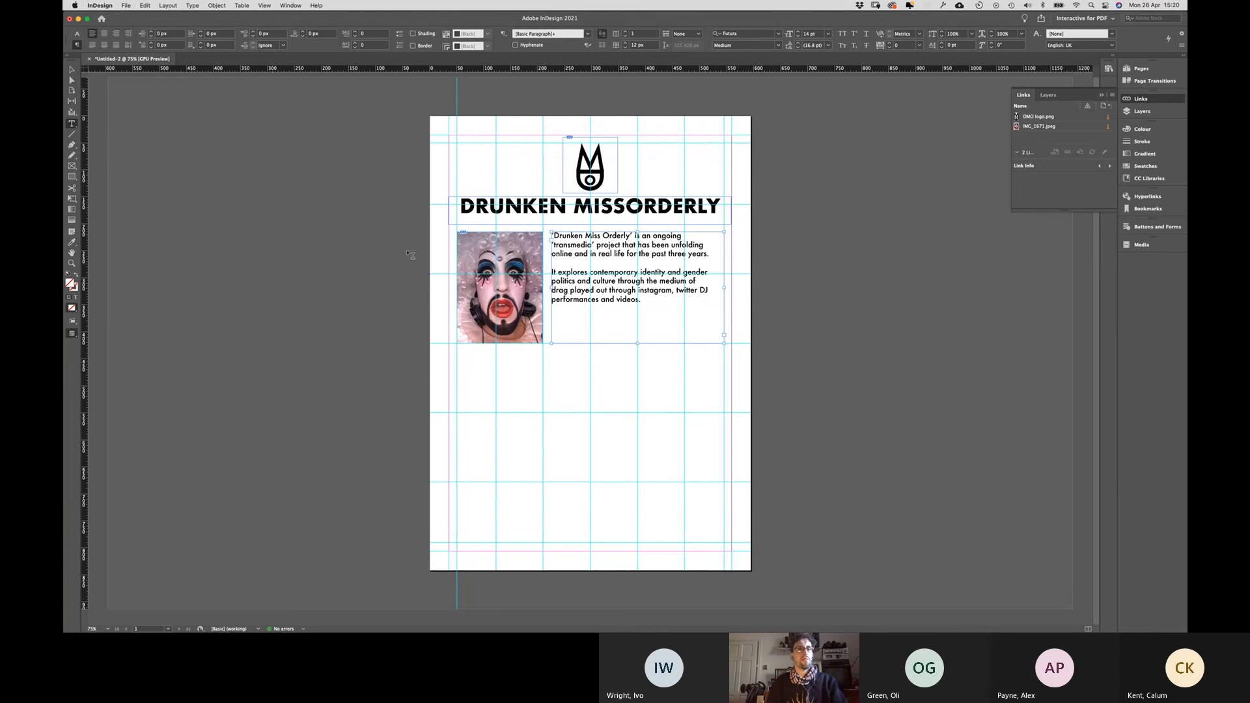
click(72, 70)
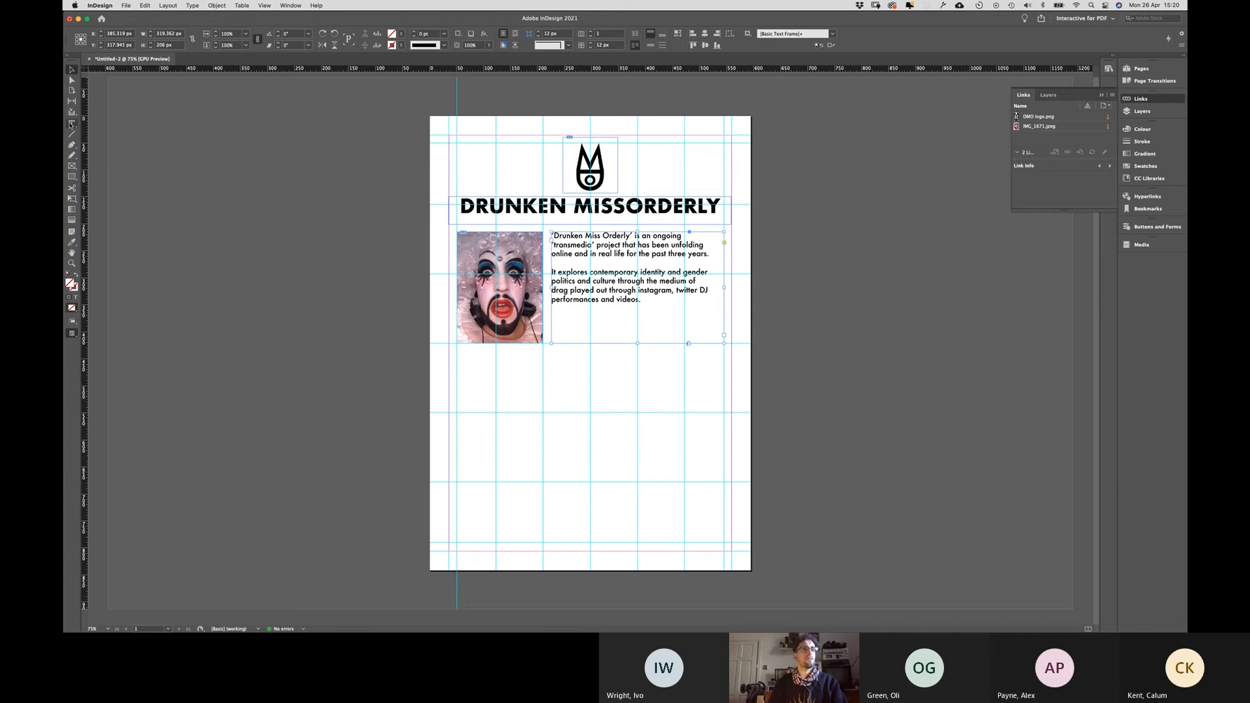
click(71, 123)
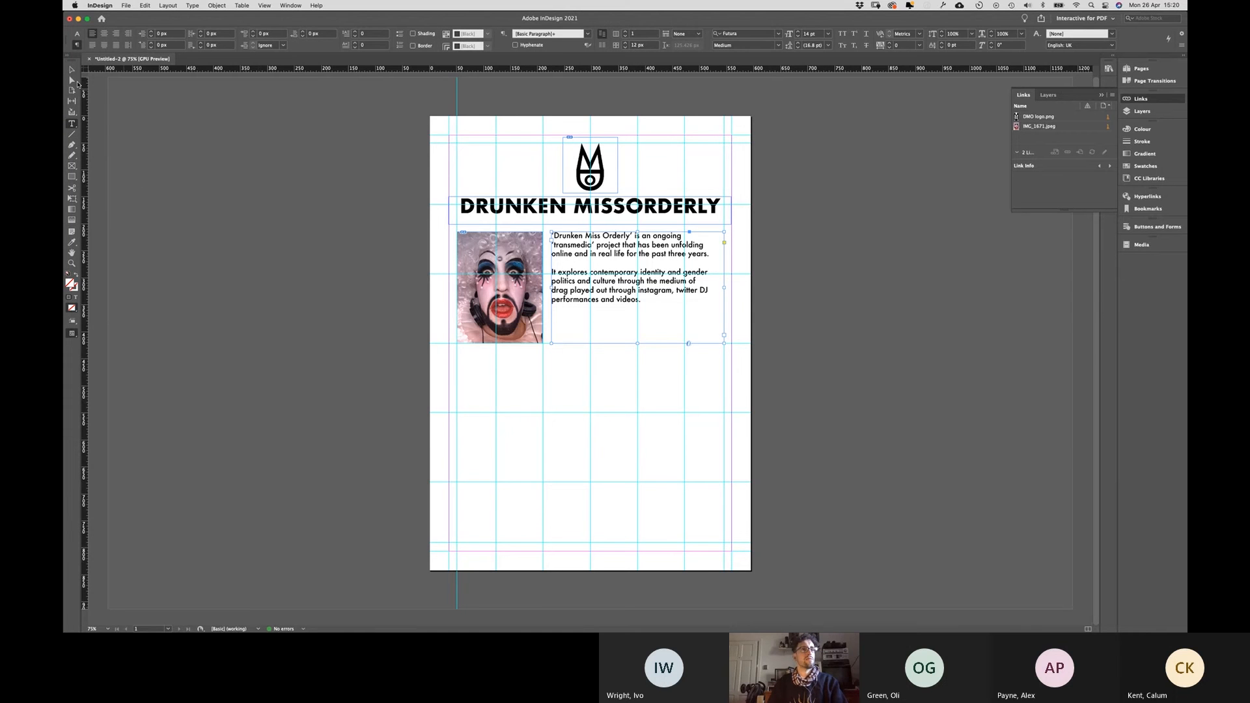
key(Escape)
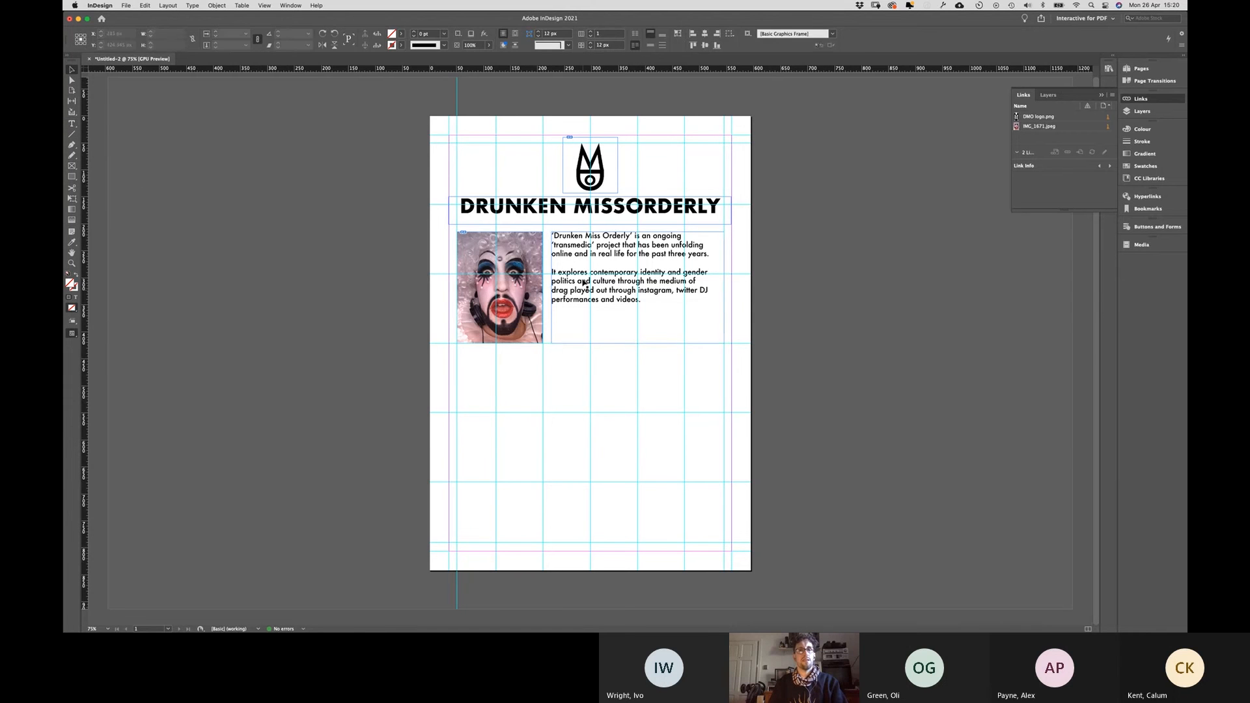
Step: Select both paragraphs of body text and set their font size to 16 pt
double_click(582, 281)
drag(642, 300, 551, 234)
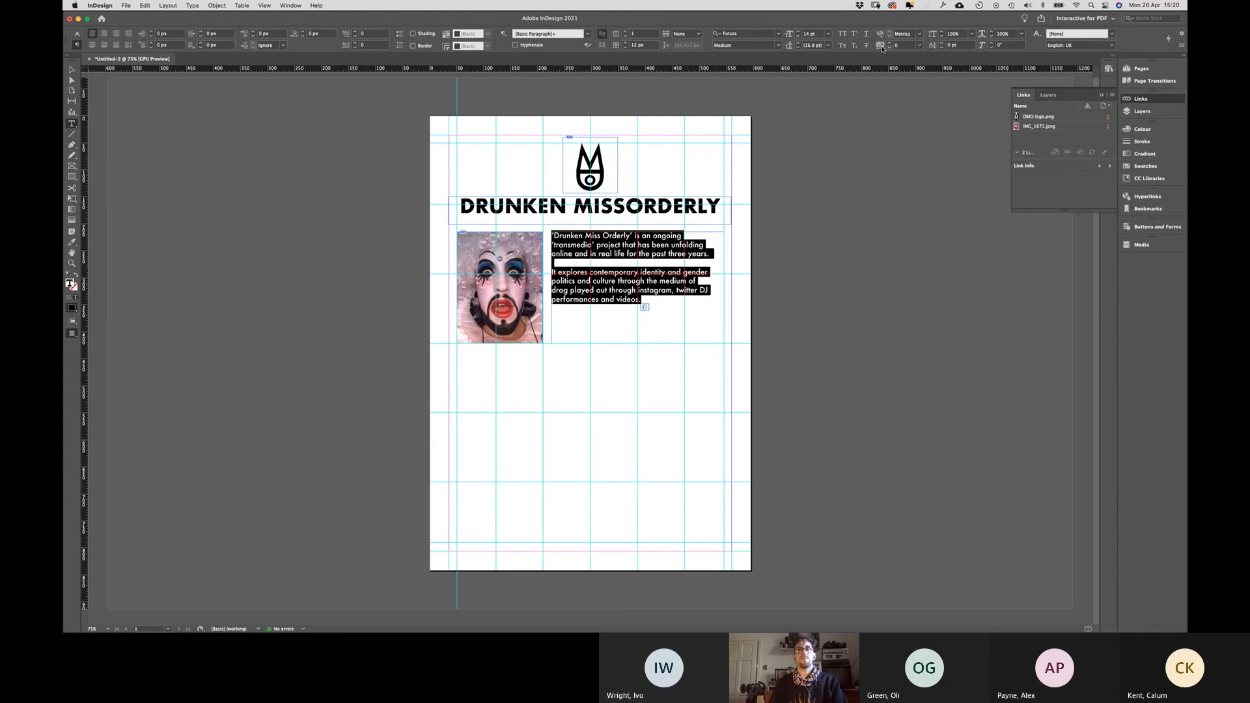
click(811, 33)
text(16)
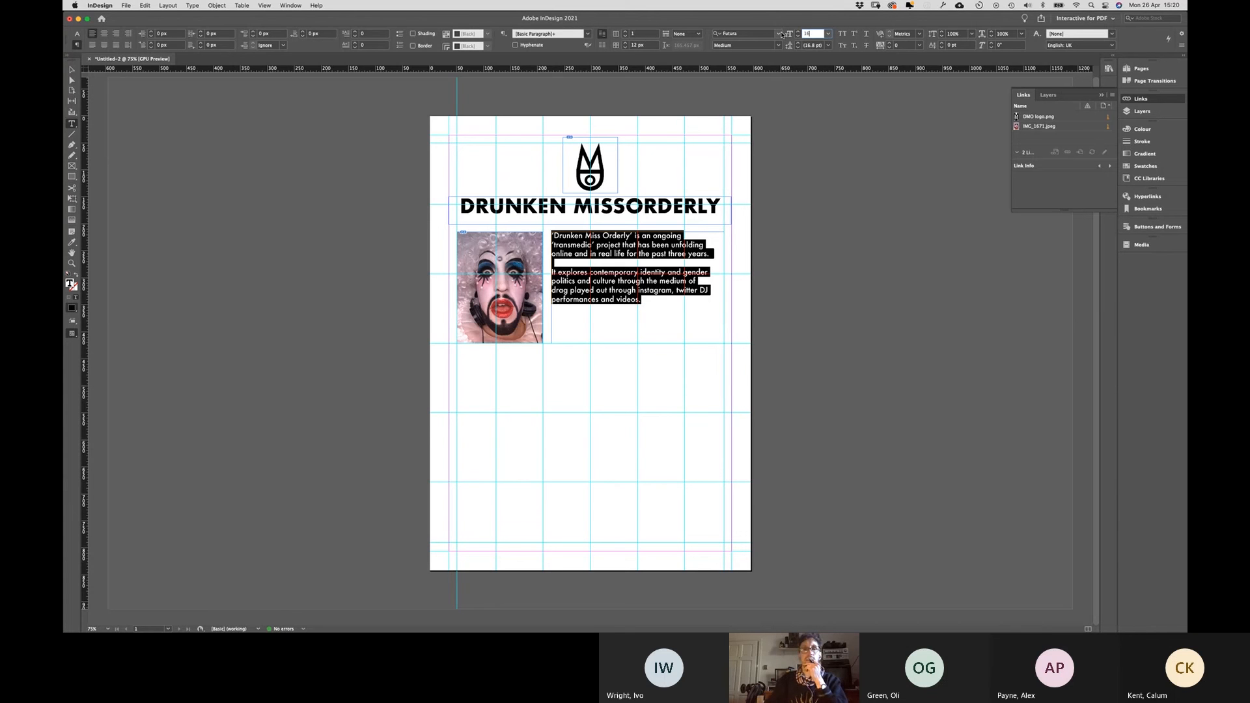
key(Return)
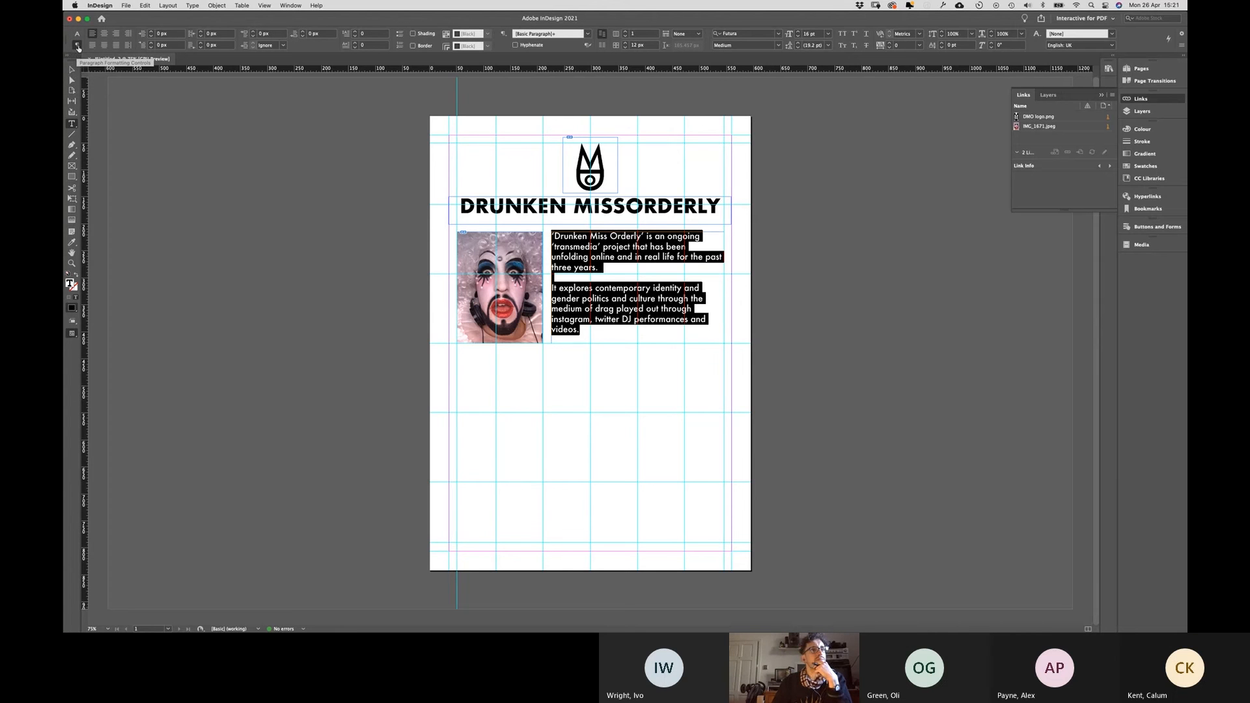
click(77, 36)
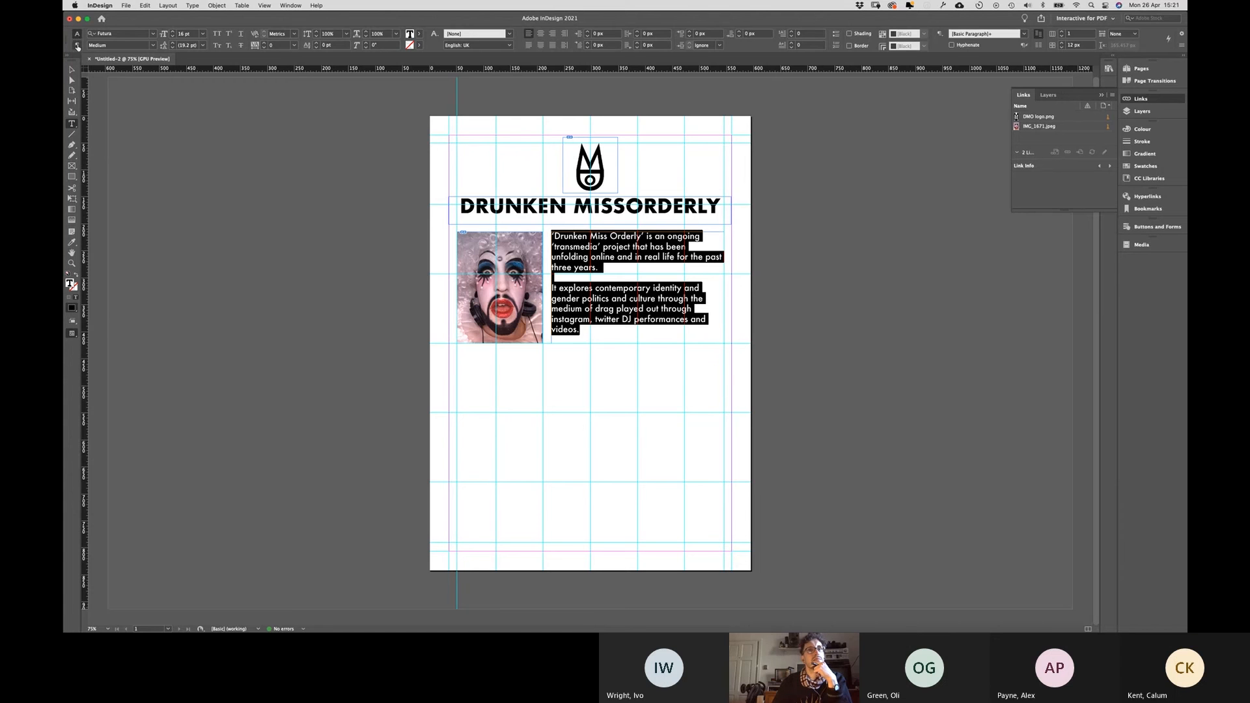
click(78, 45)
click(77, 35)
click(77, 44)
click(77, 35)
click(78, 45)
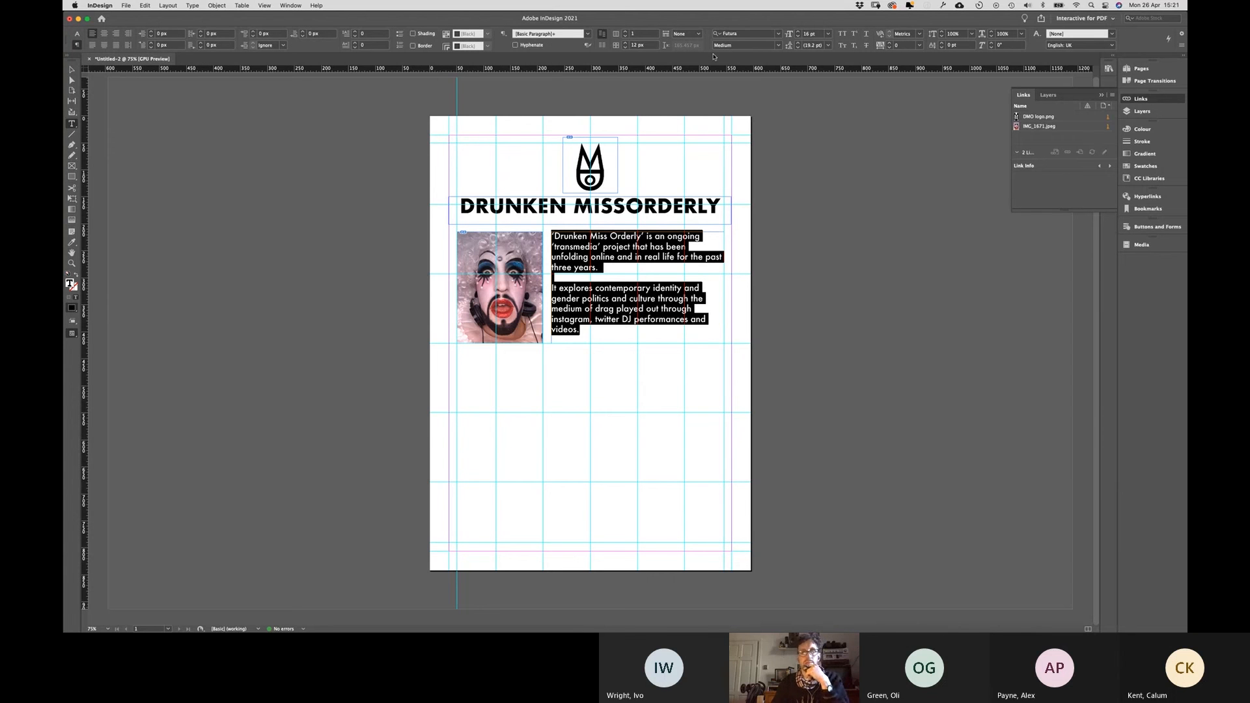
key(super+Tab)
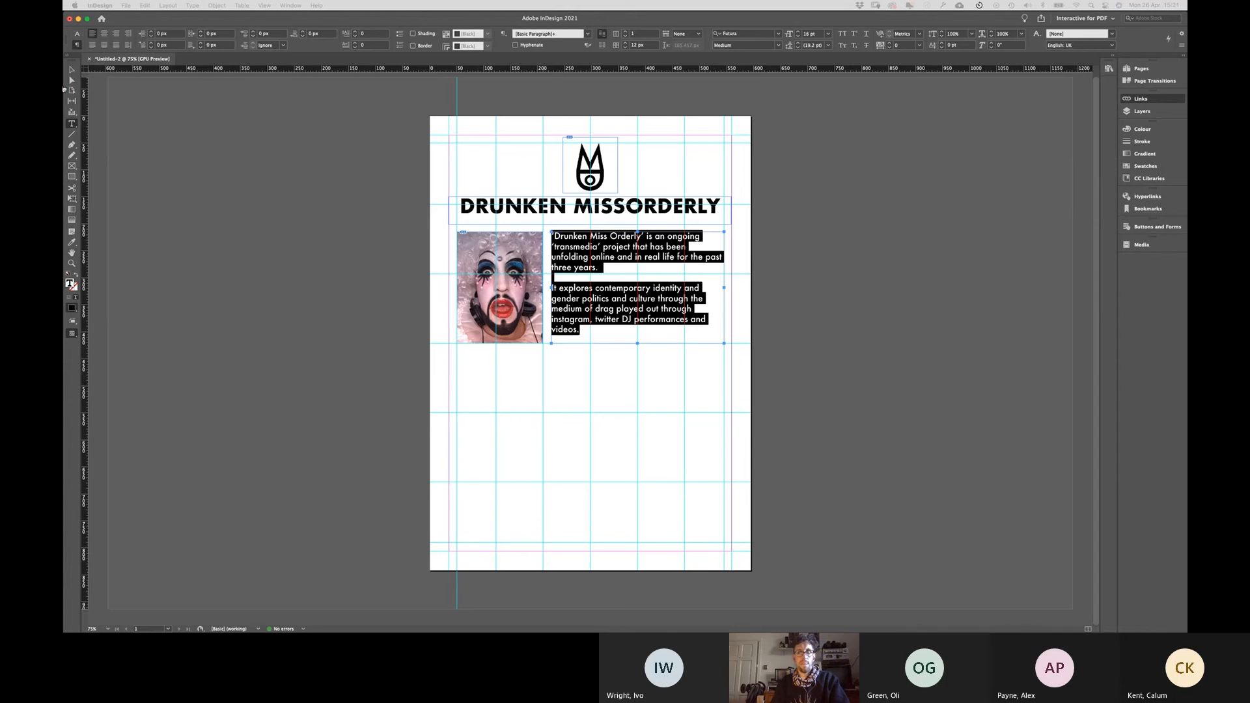
key(super+Tab)
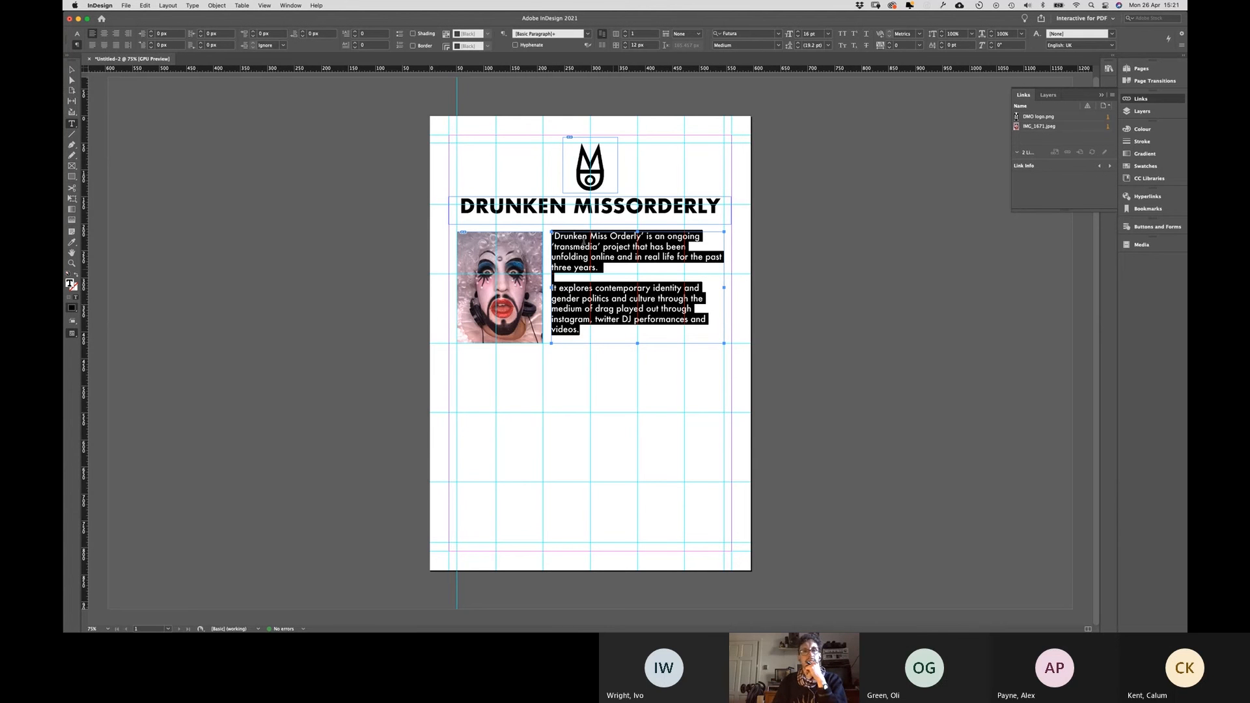
Step: Start a new paragraph style based on the body text frame's formatting and name it "body text"
click(72, 70)
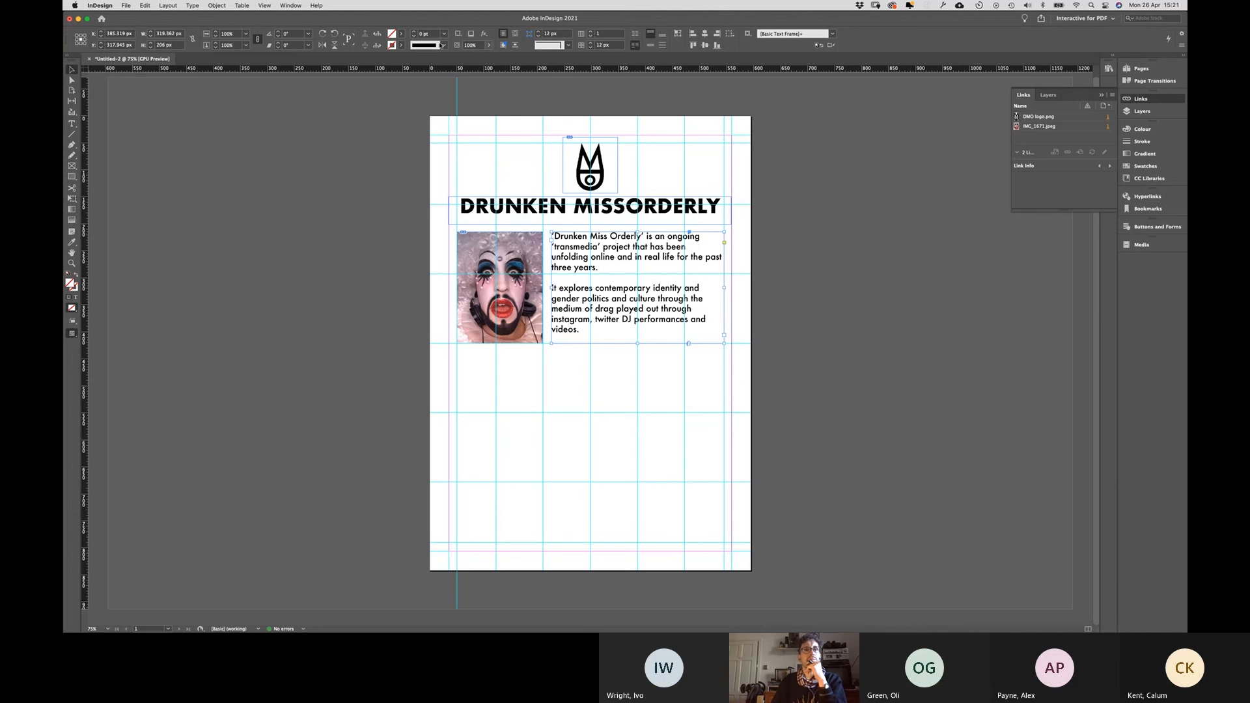
click(71, 124)
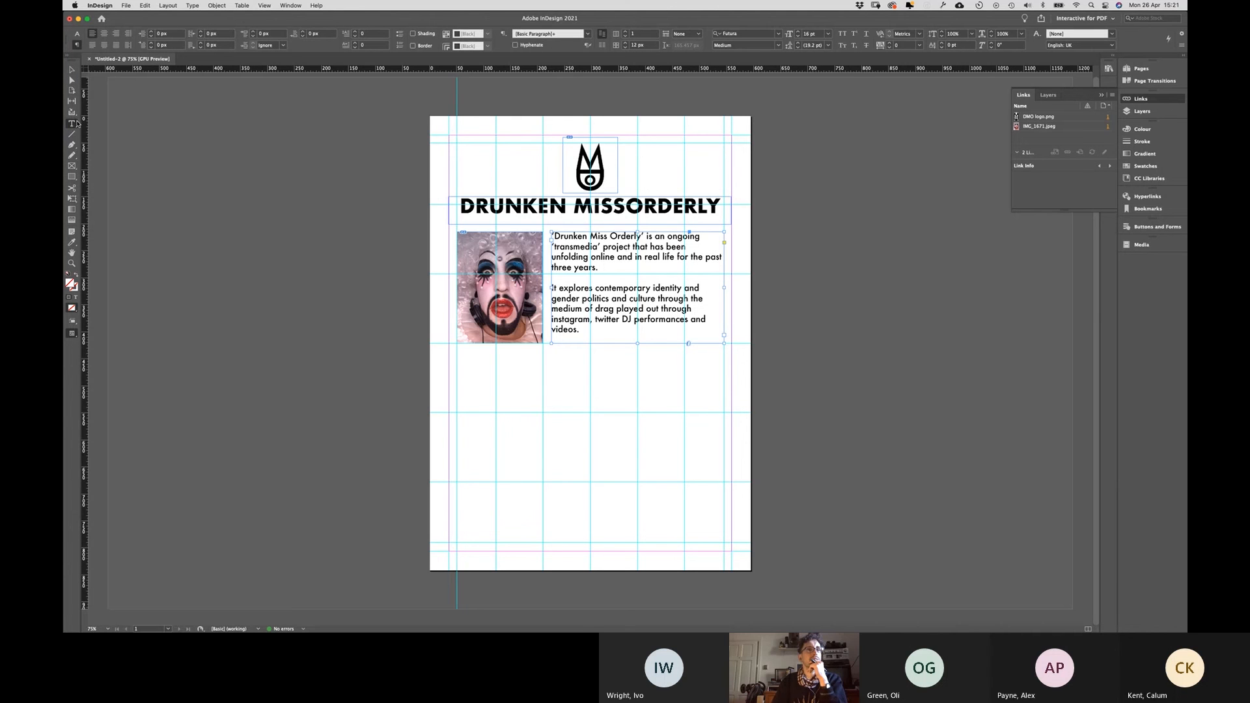
click(504, 36)
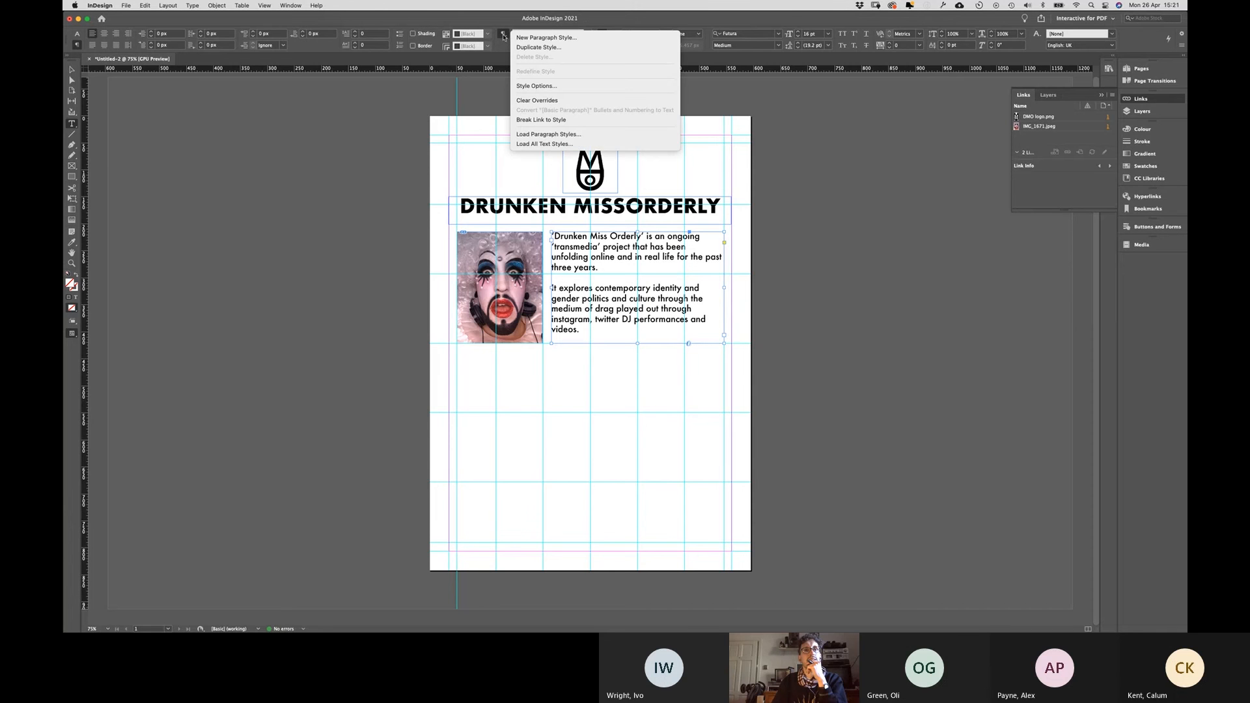
click(548, 38)
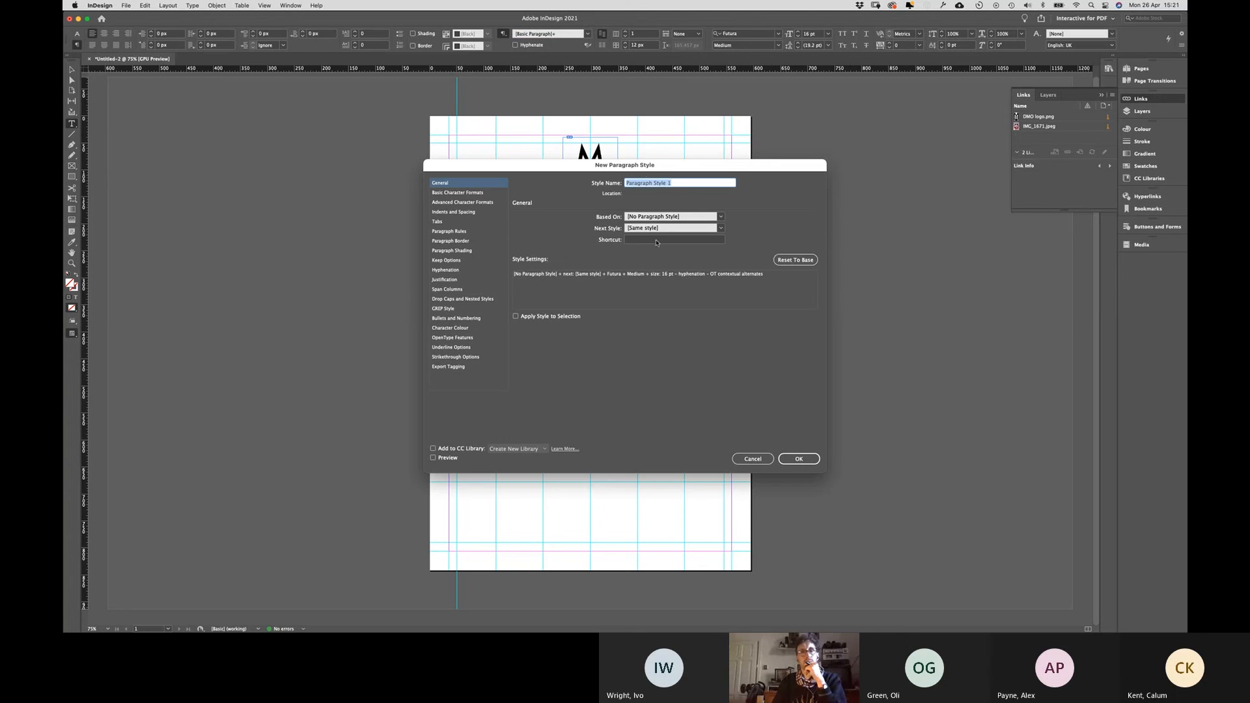
text(bo)
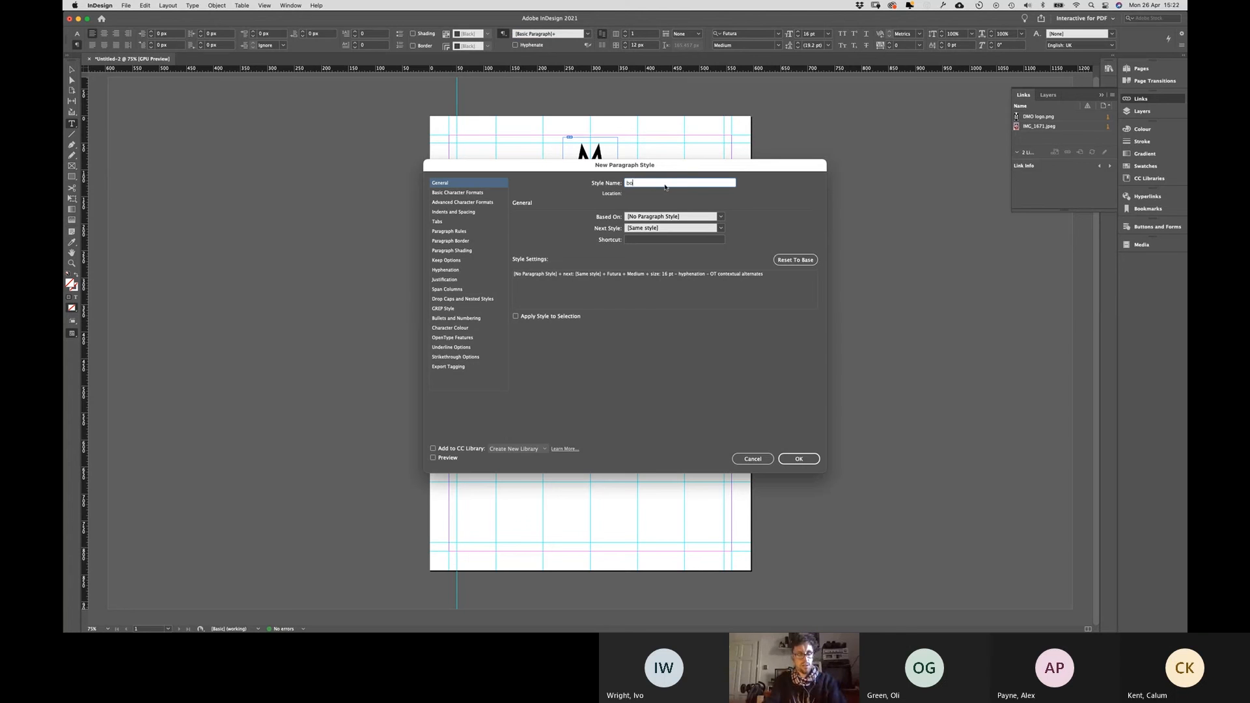
text(dy text)
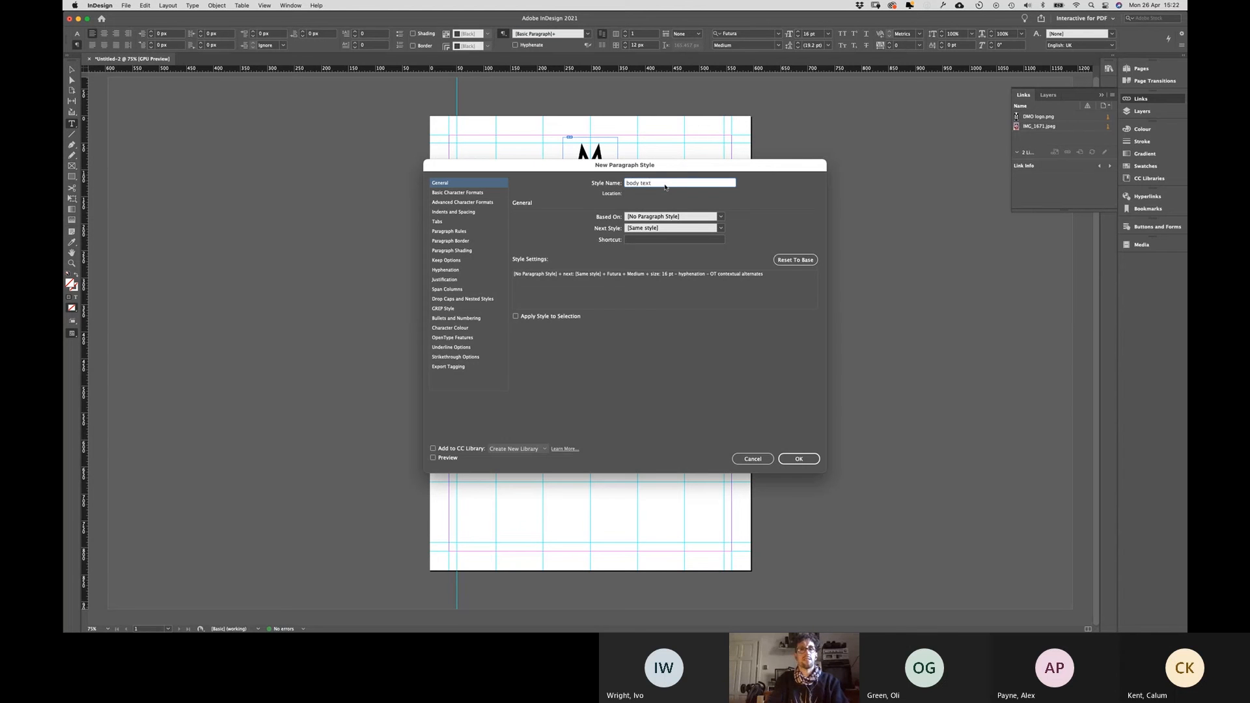
Step: Review the new style's character formats, tabs, paragraph rules and border settings, and save the style
click(461, 193)
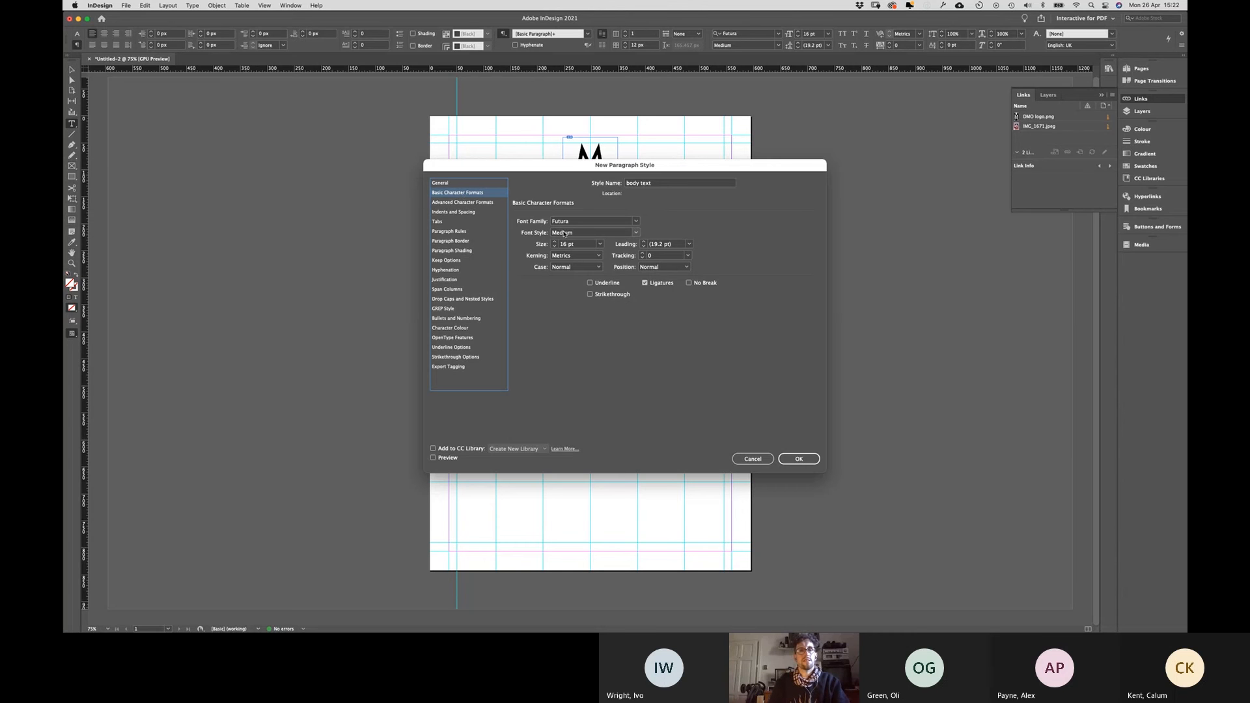
click(450, 203)
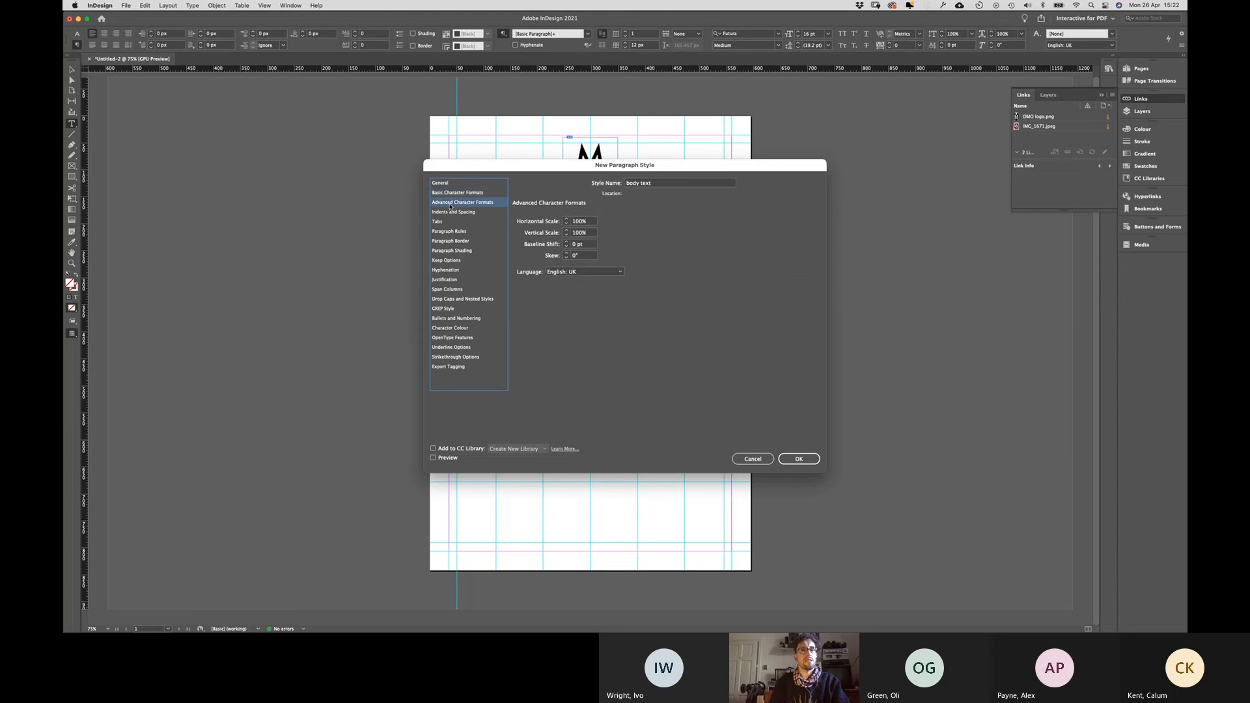
click(437, 222)
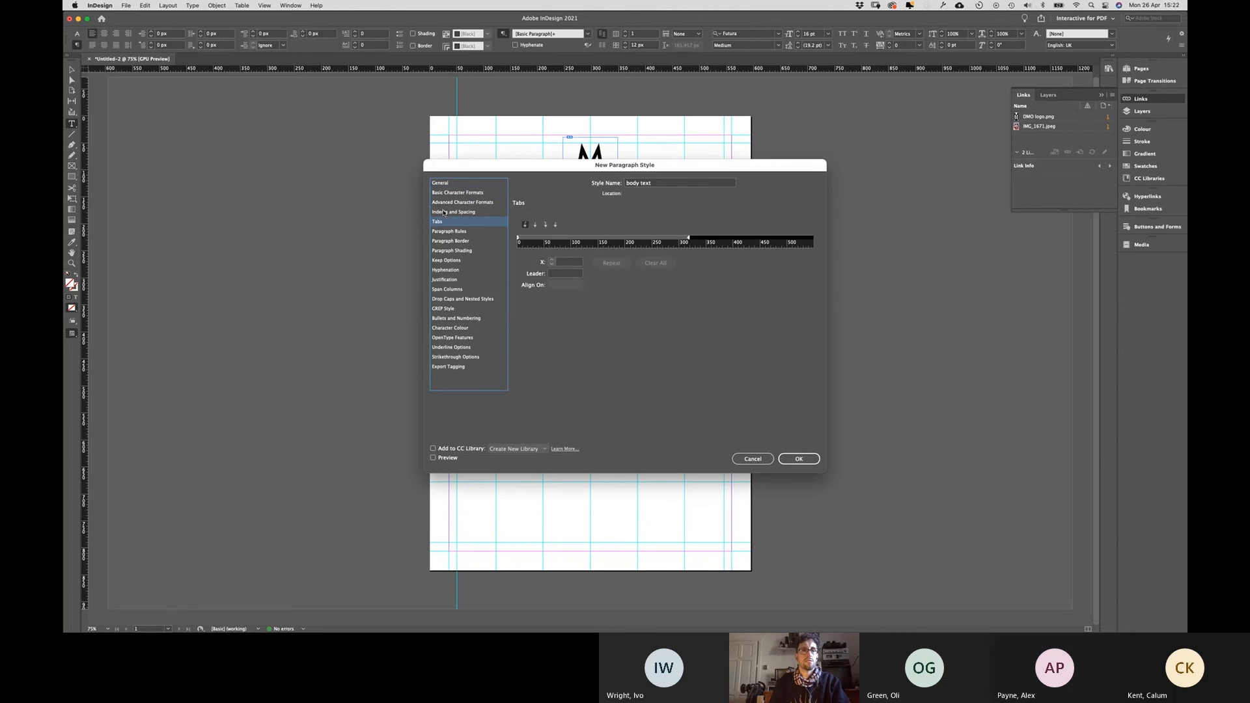
click(449, 232)
click(448, 241)
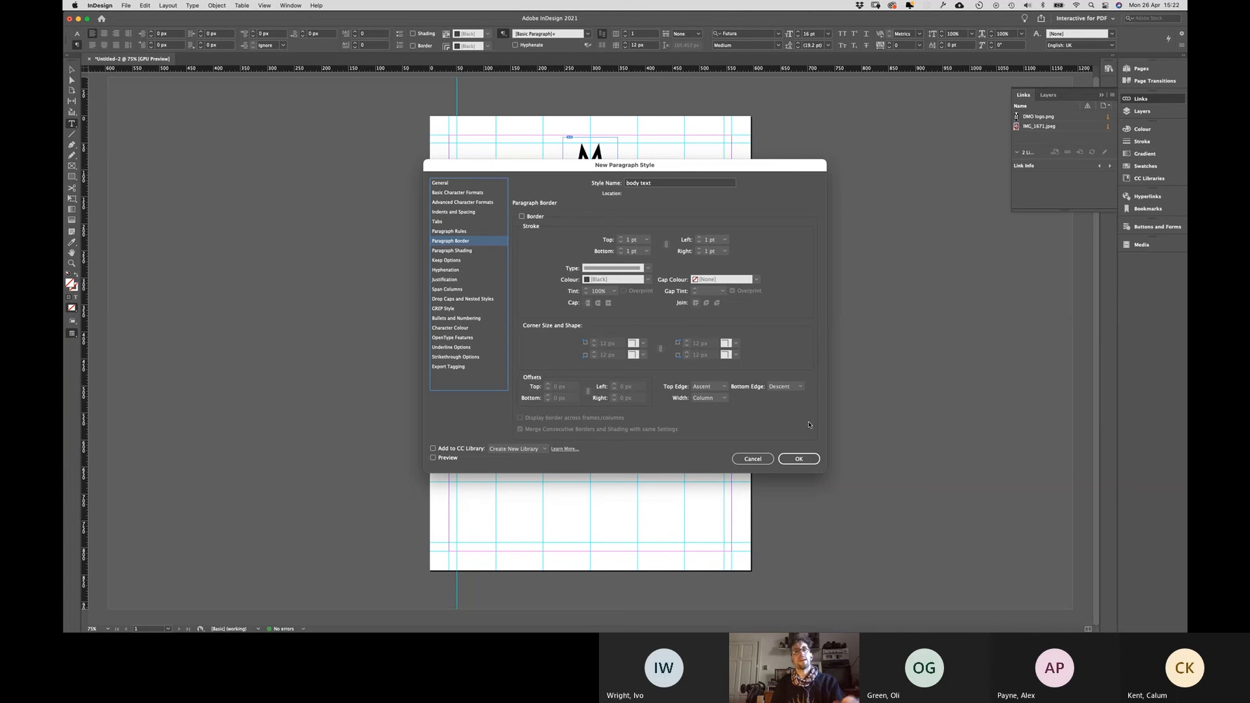
click(440, 183)
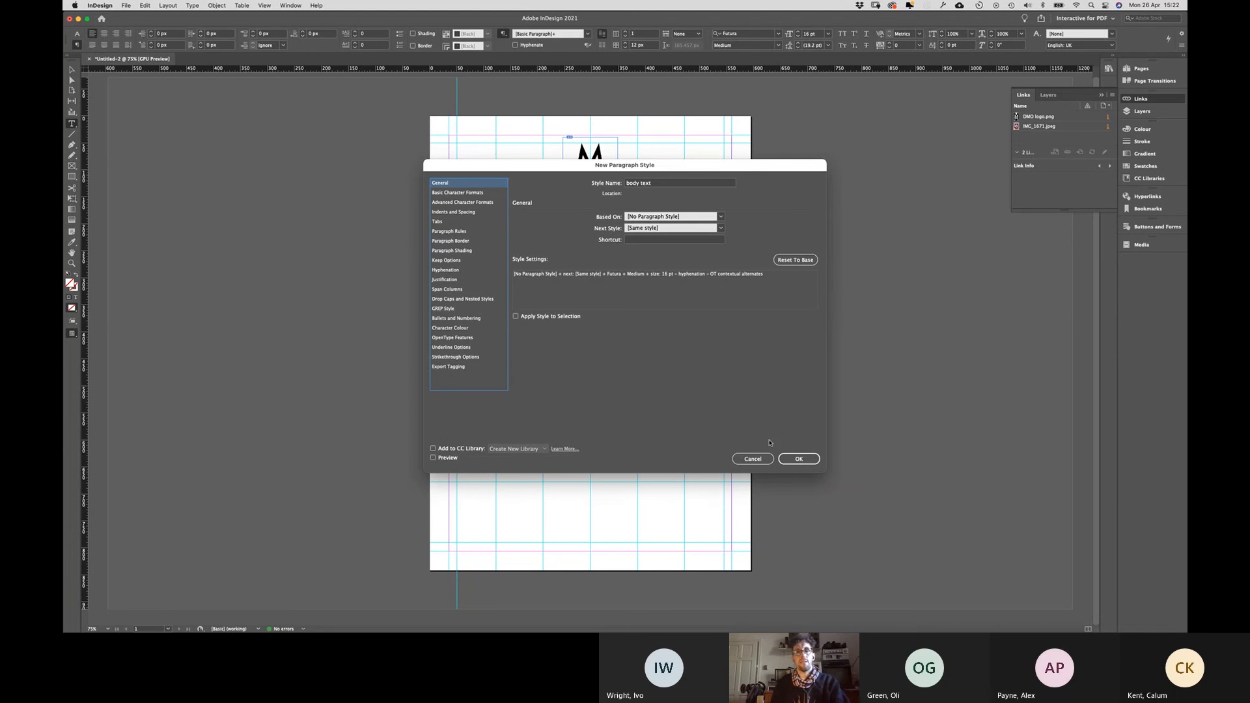
click(799, 459)
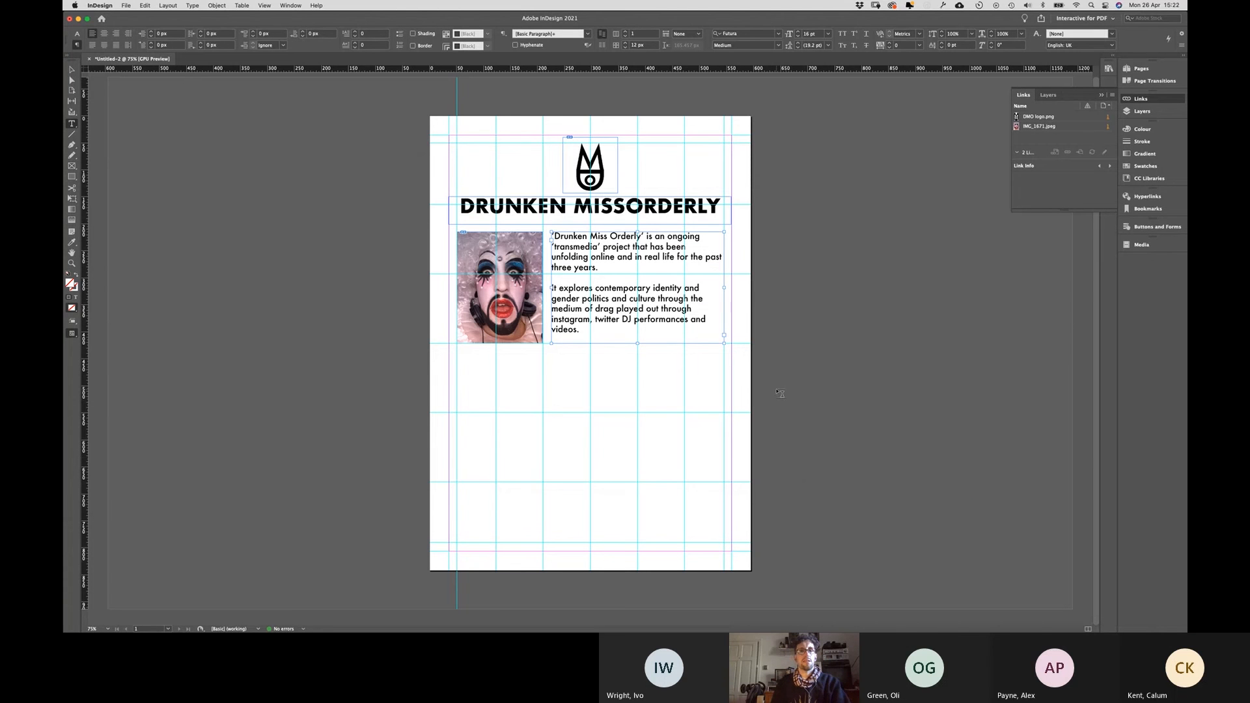
key(Escape)
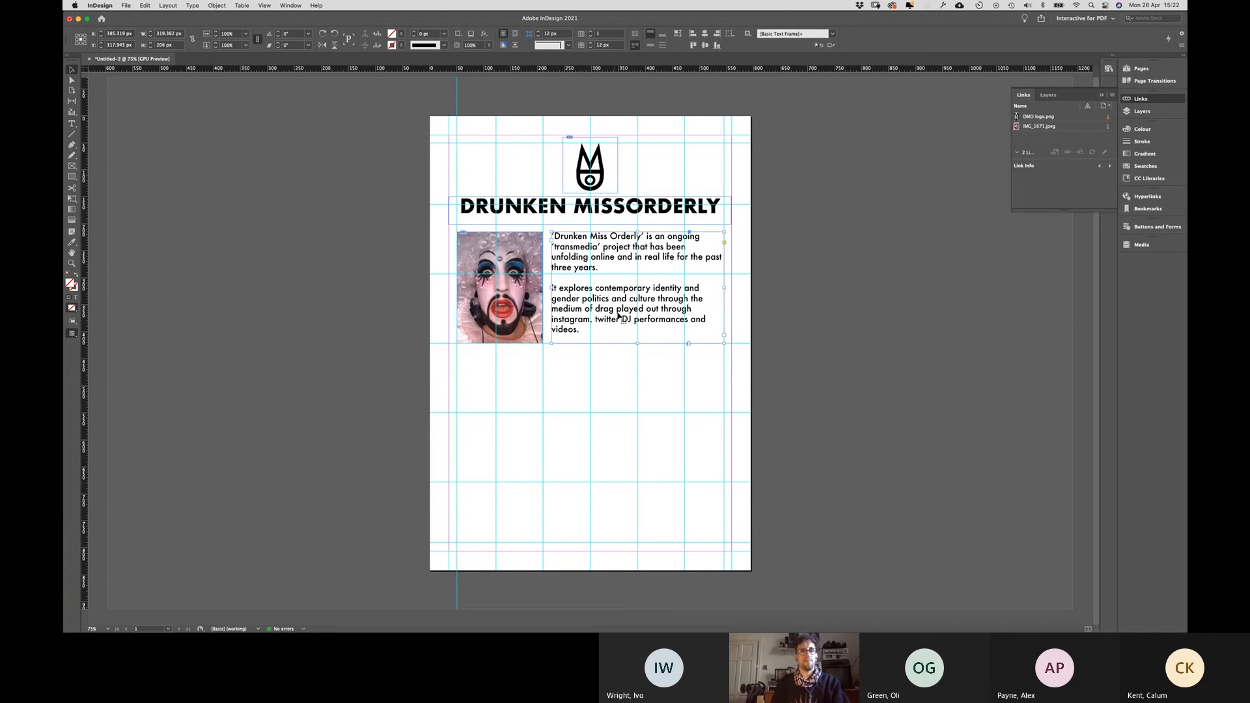
click(394, 343)
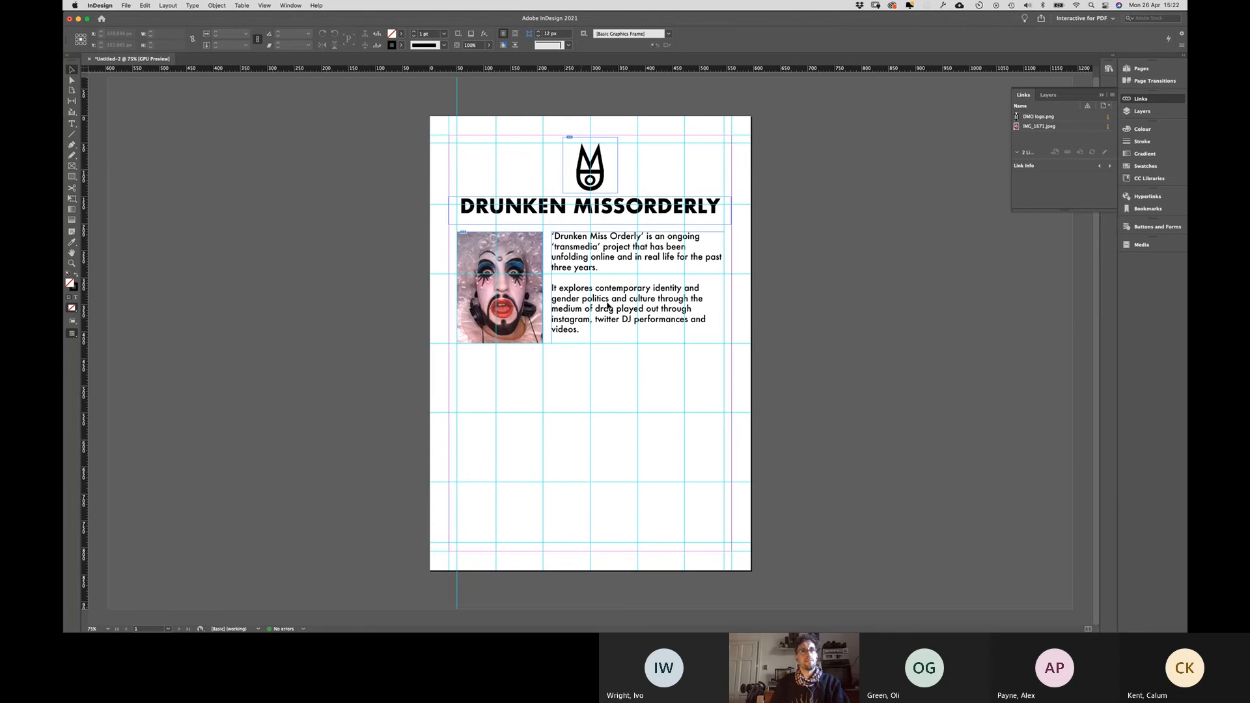
click(626, 311)
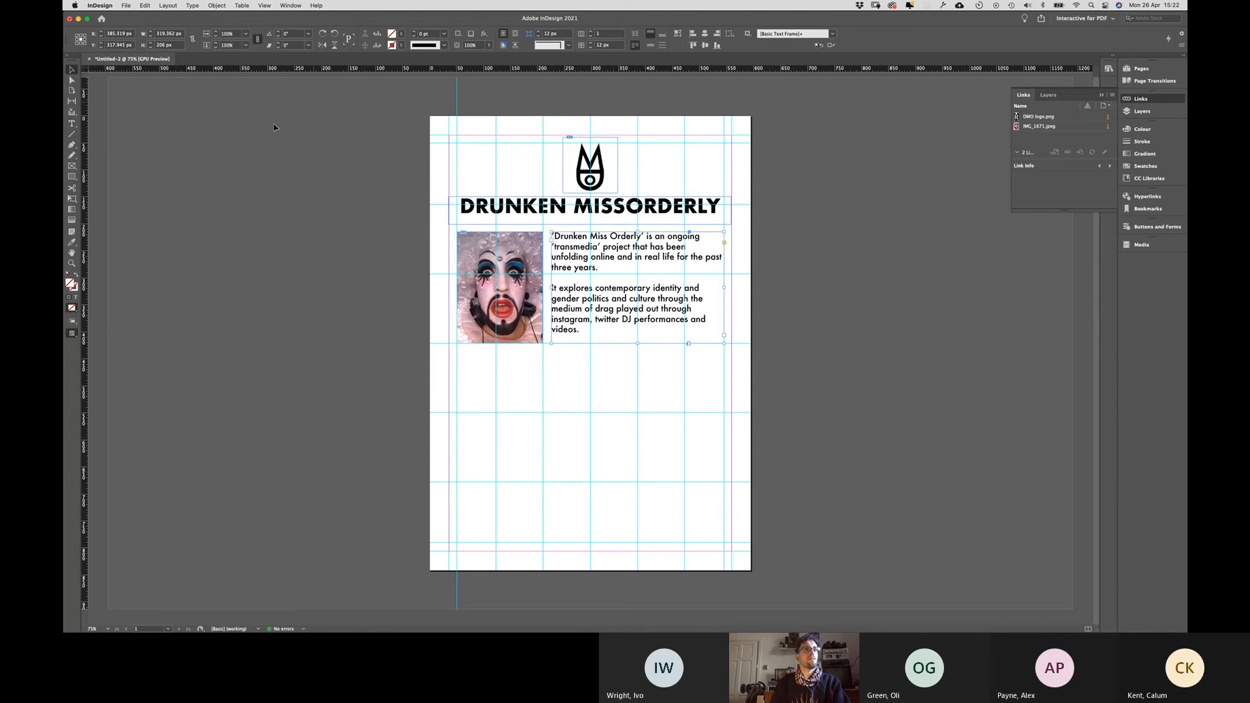
click(268, 245)
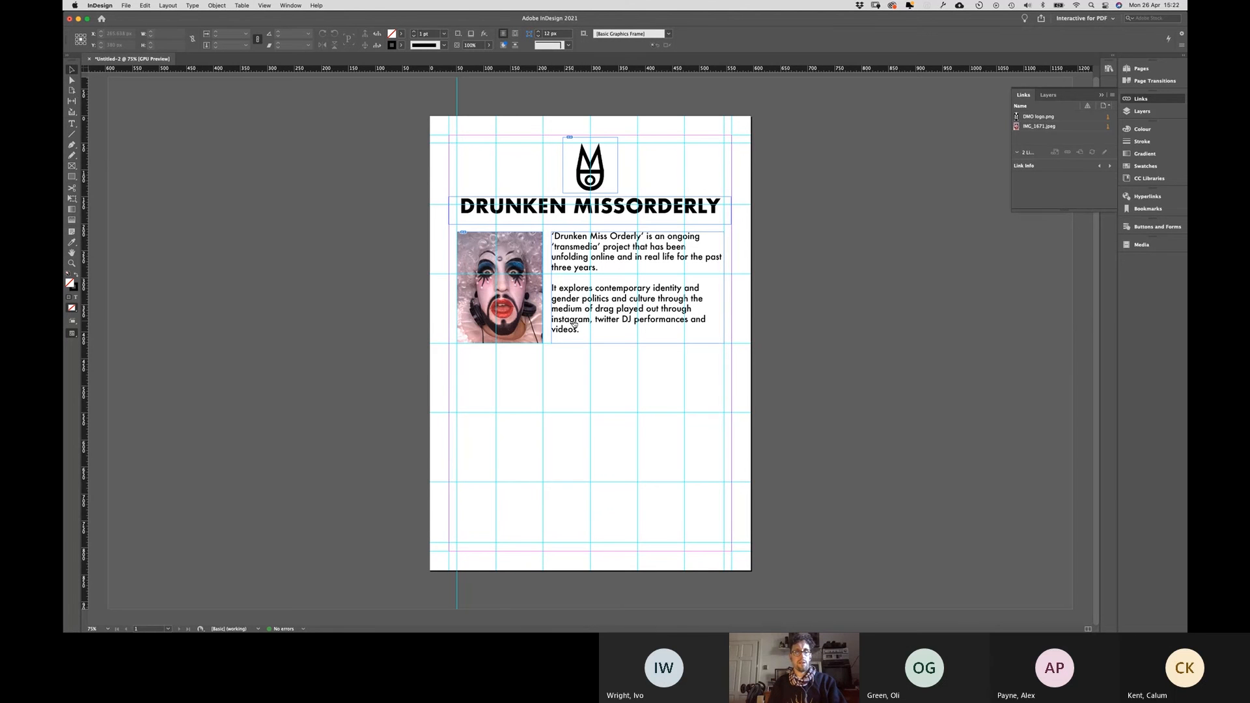
Step: Switch to the Create an EPK PDF in Preview, review its pages on what an EPK contains, and return to InDesign
key(super+Tab)
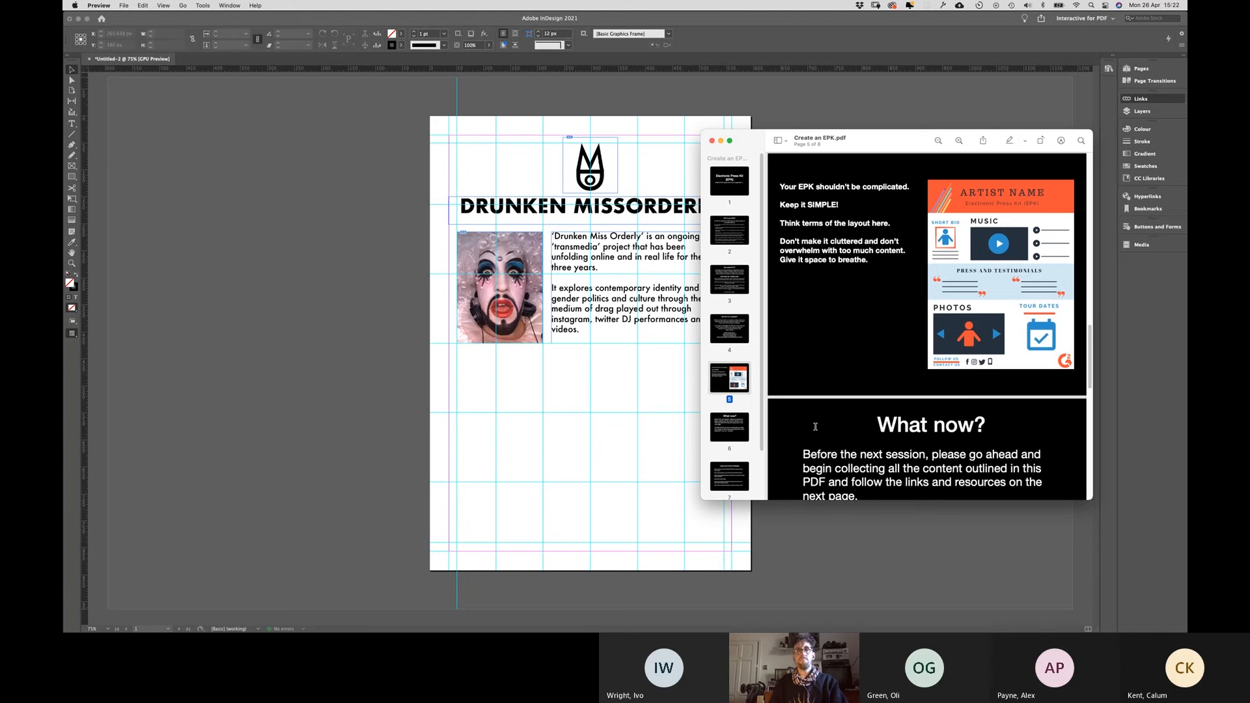
click(736, 350)
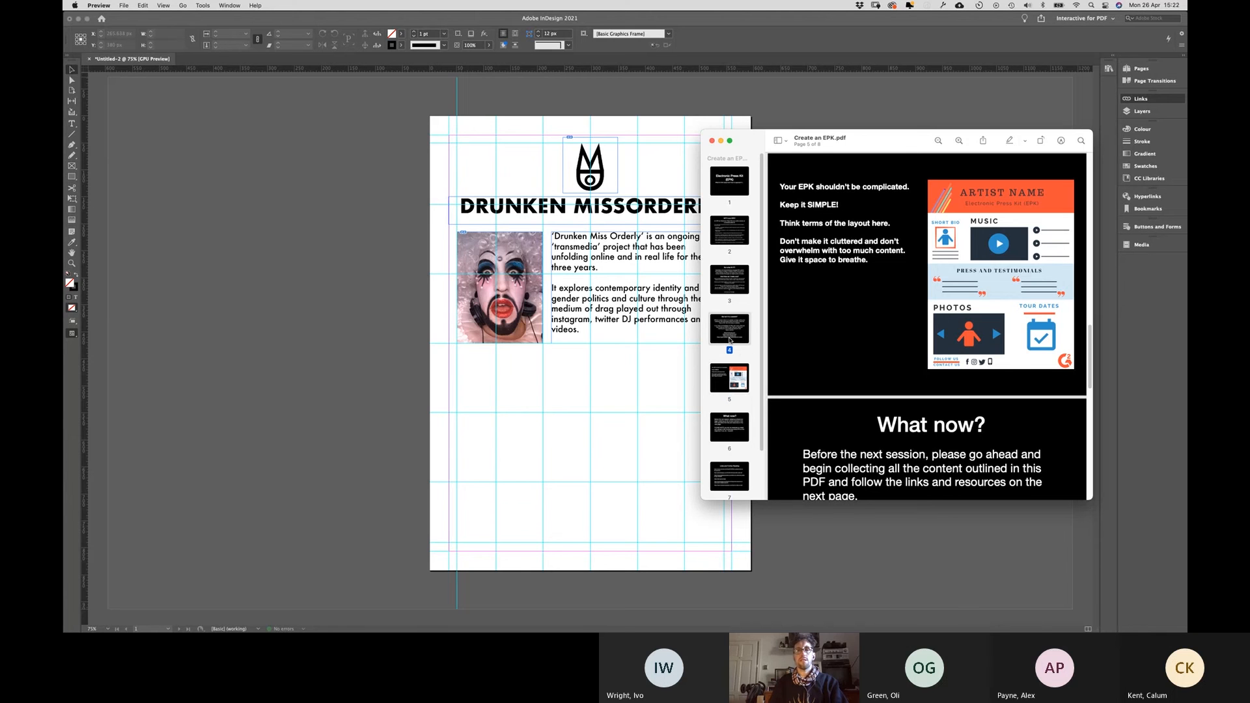
click(728, 280)
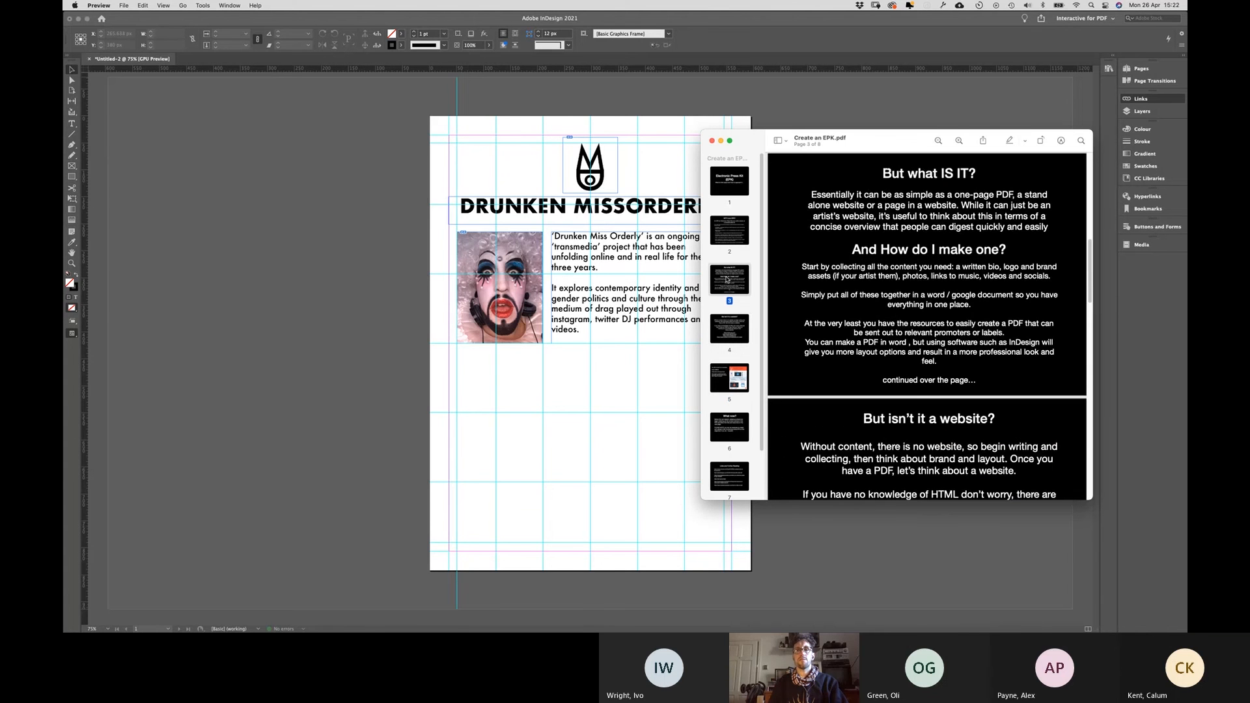
click(728, 244)
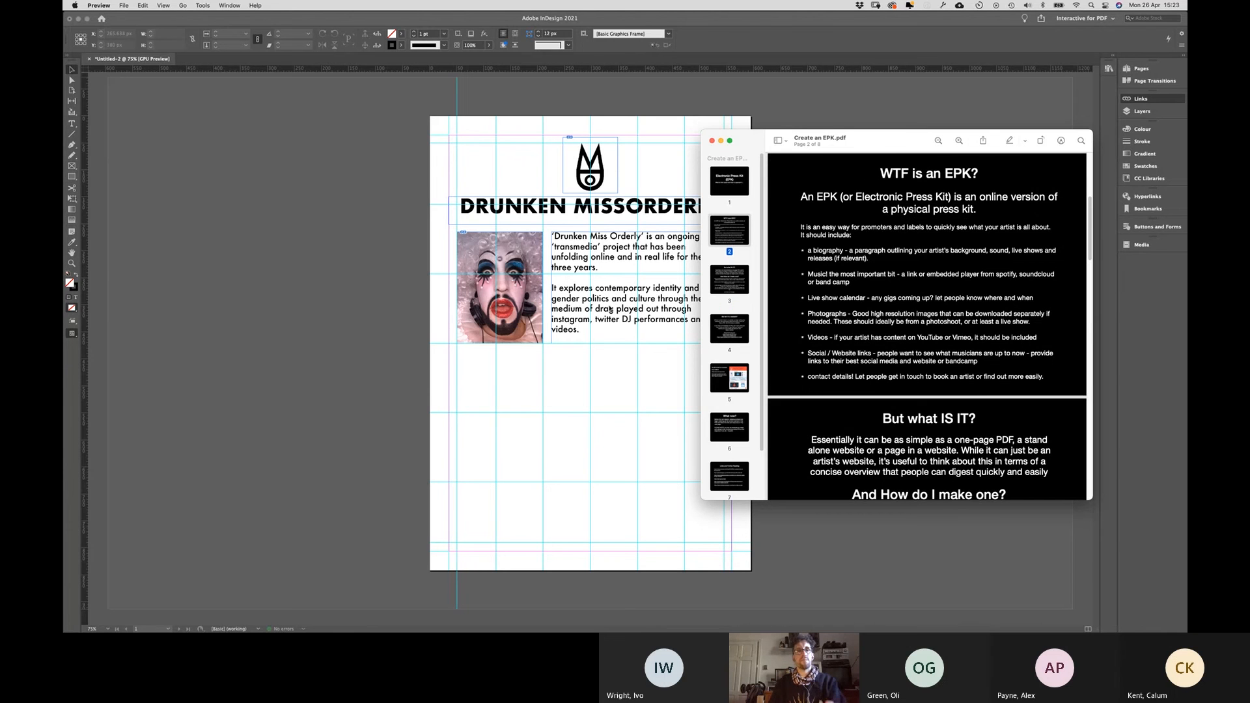
click(485, 351)
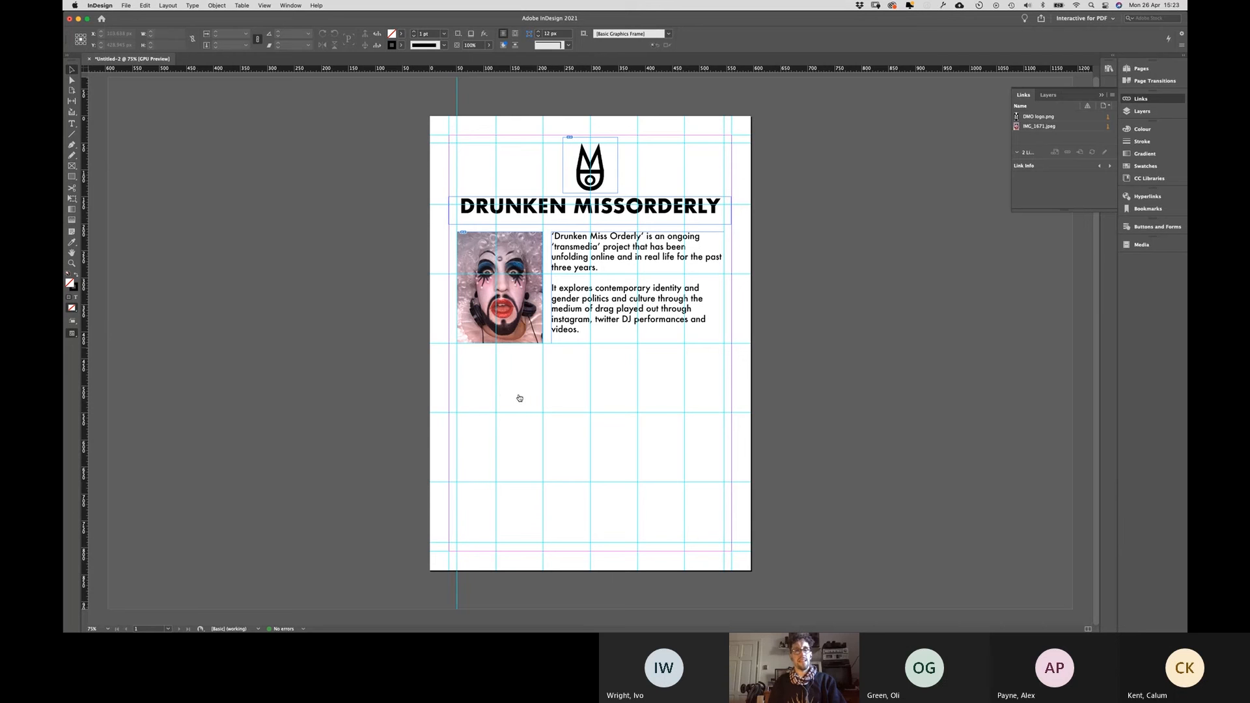
Step: Switch to the Brave browser and open mixcloud.com in a new tab
key(super+Tab)
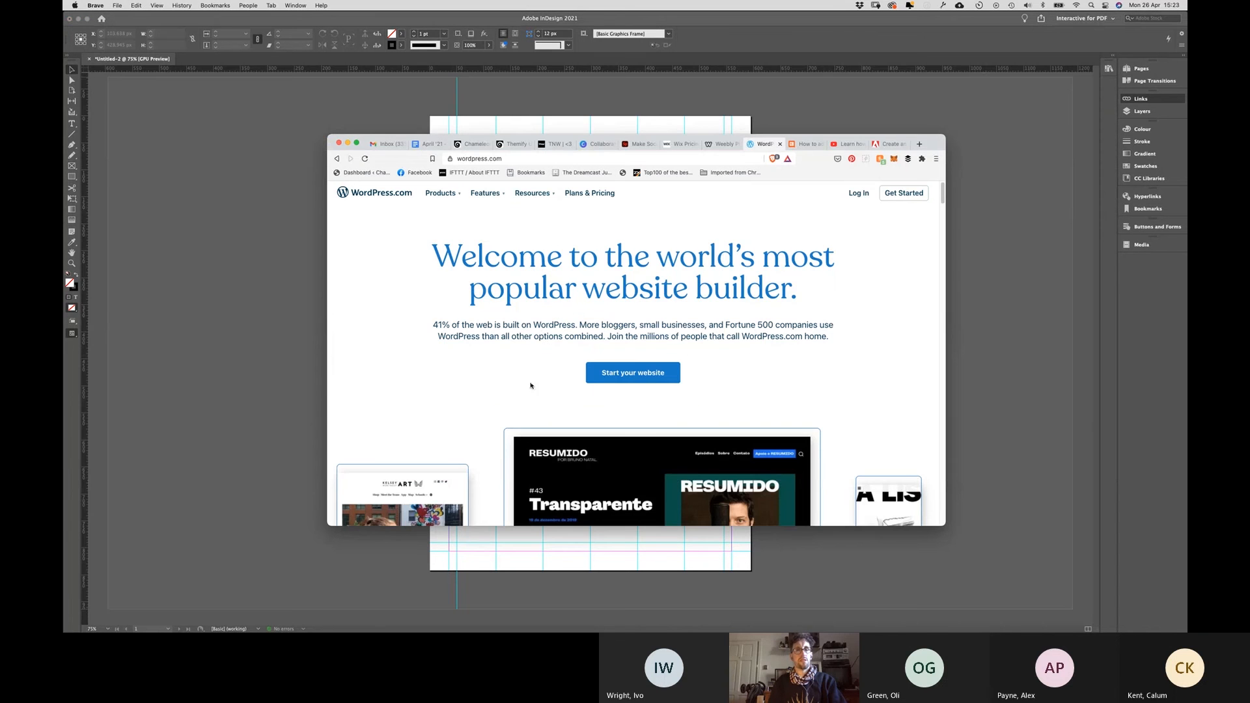
key(super+t)
text(m)
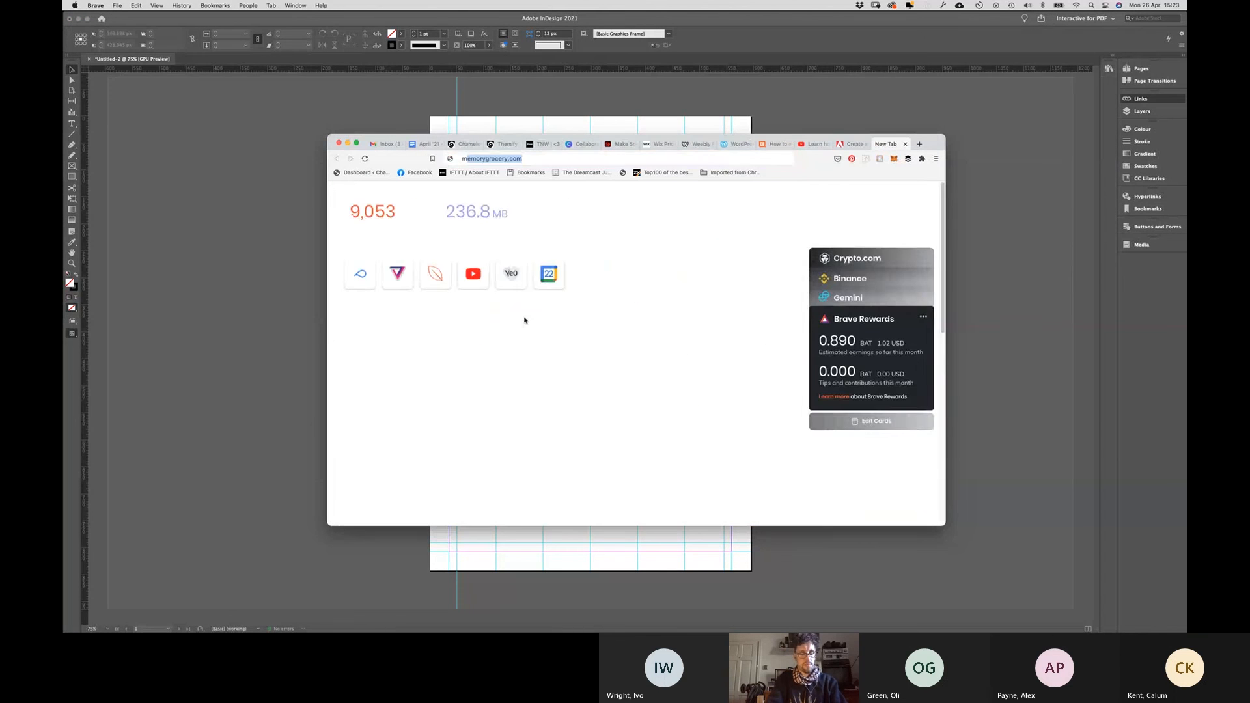
text(ixcloud,)
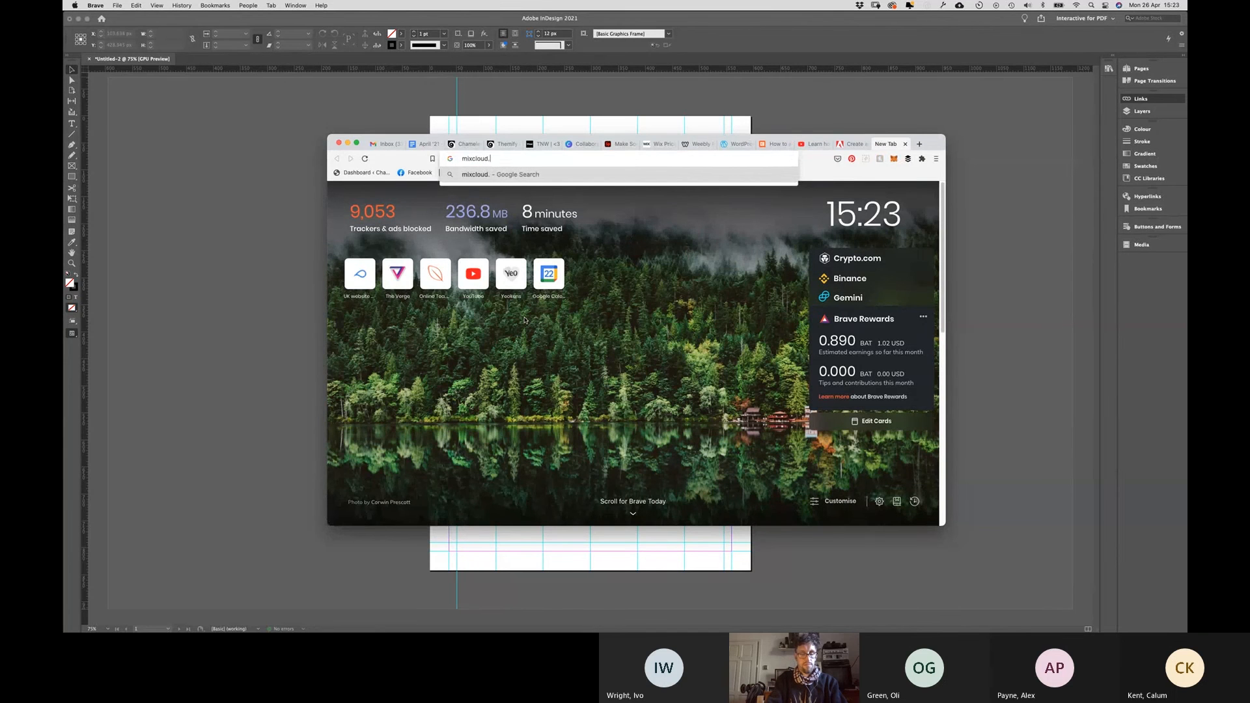
key(BackSpace)
text(.com)
key(Return)
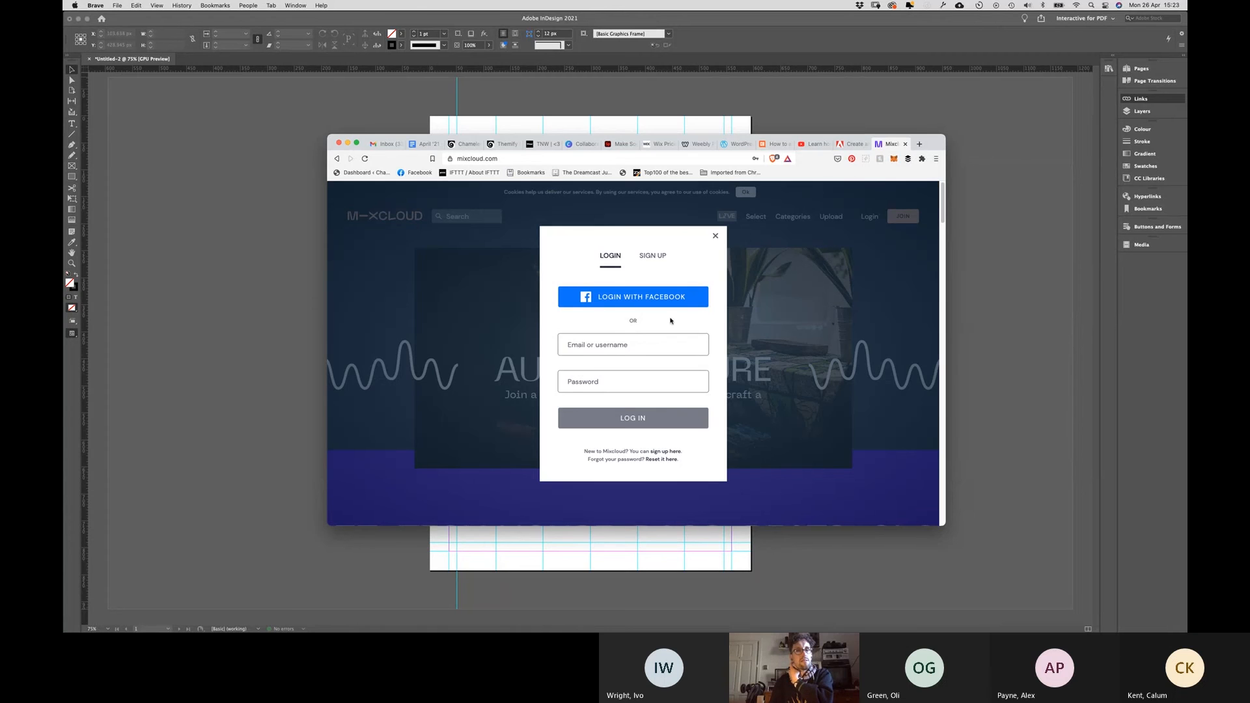
Step: Log in to Mixcloud with the saved username and account password, and open the account's own profile
click(615, 345)
click(615, 385)
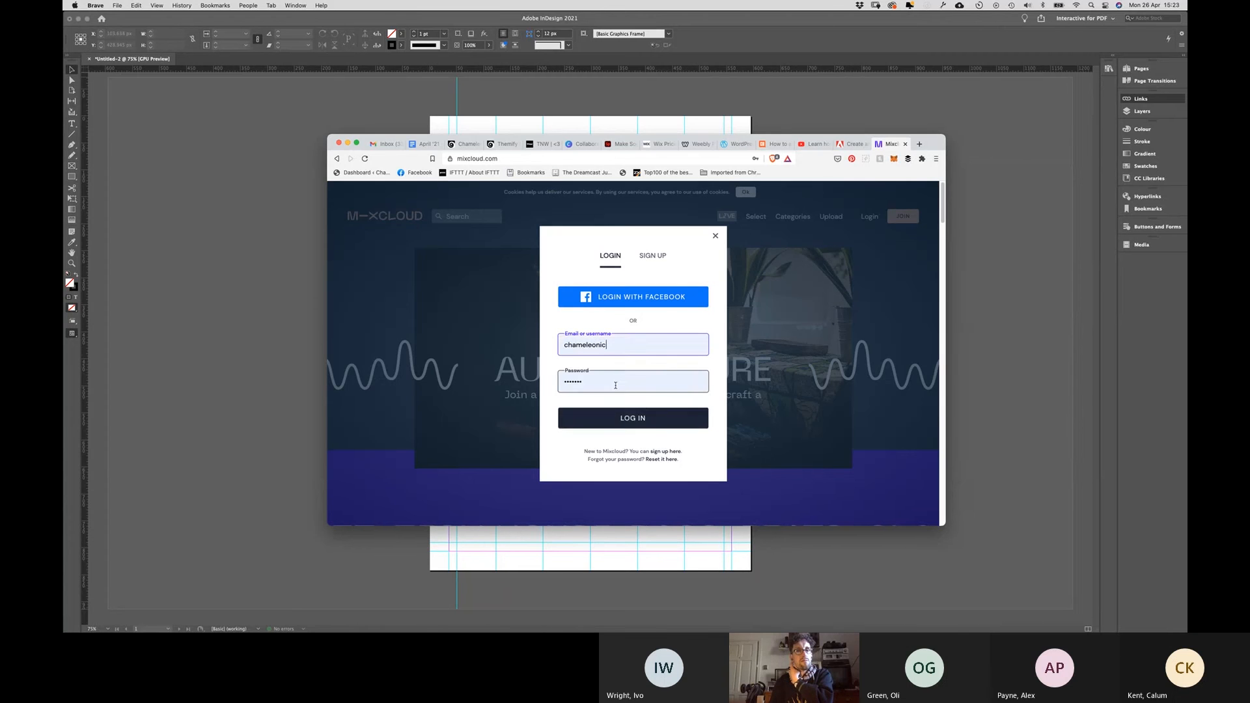
click(622, 418)
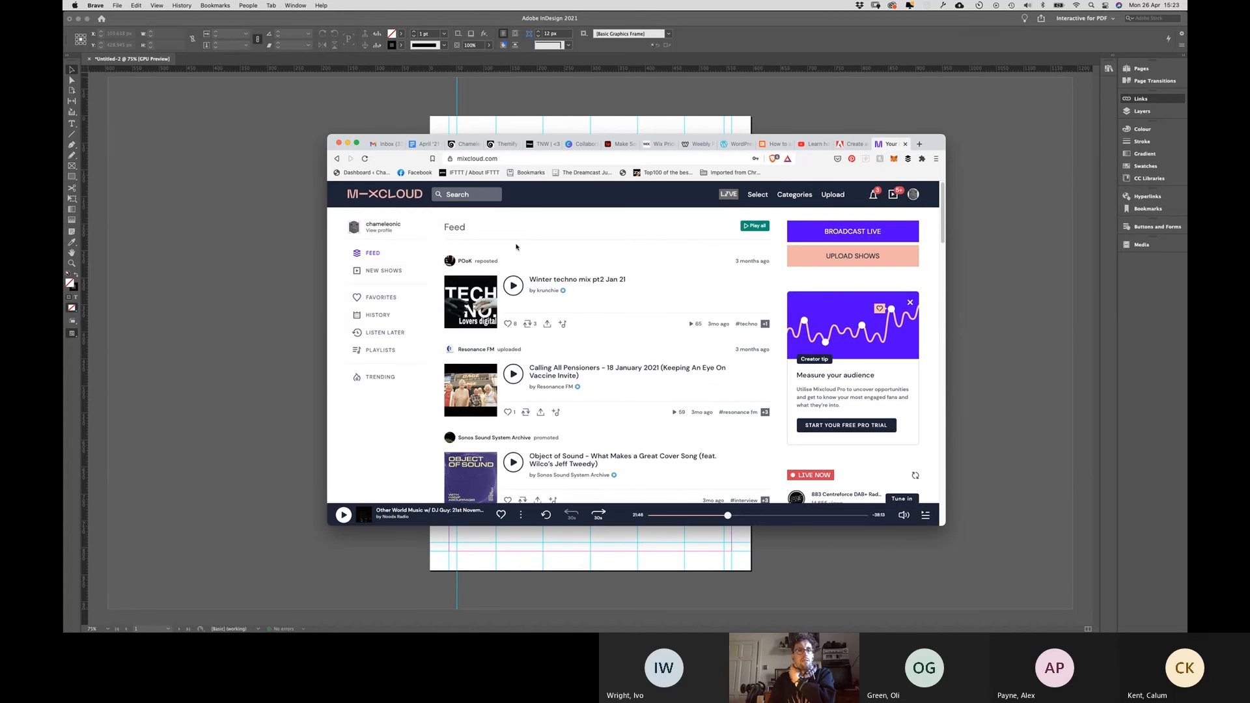
click(379, 230)
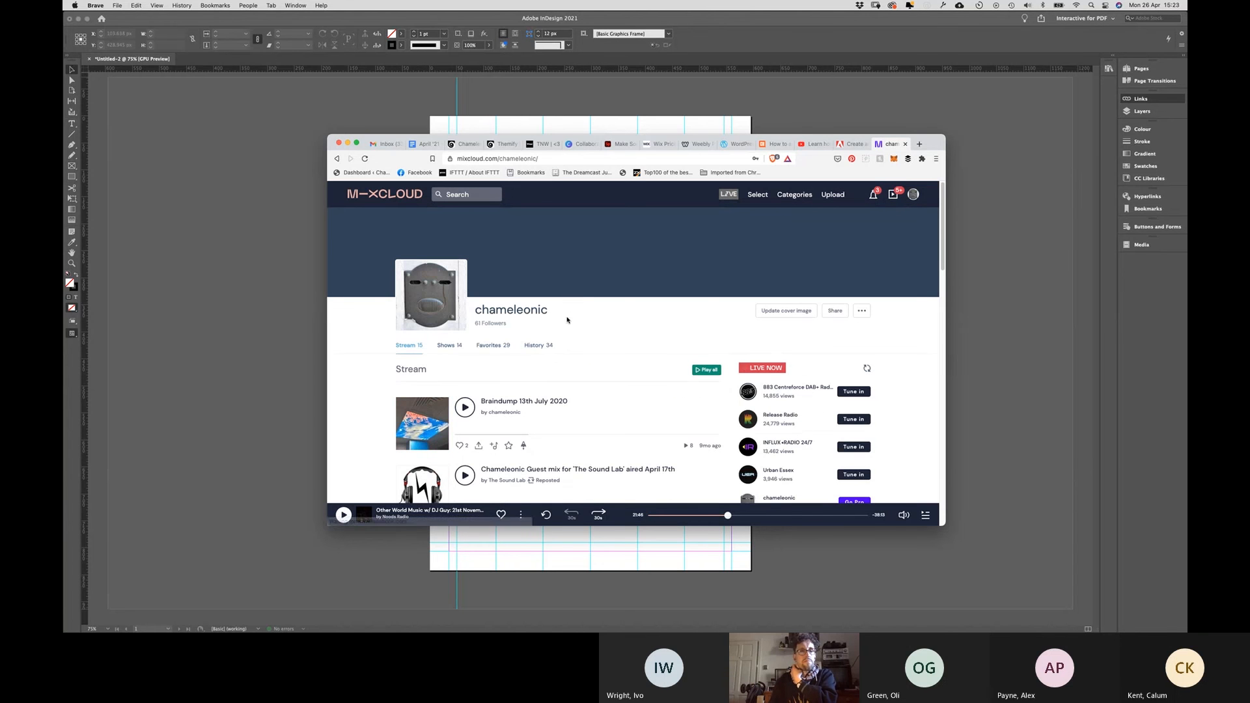
Step: Bring up the share link of the "Braindump 13th July 2020" mix, select its whole URL for copying, and return to InDesign
click(479, 447)
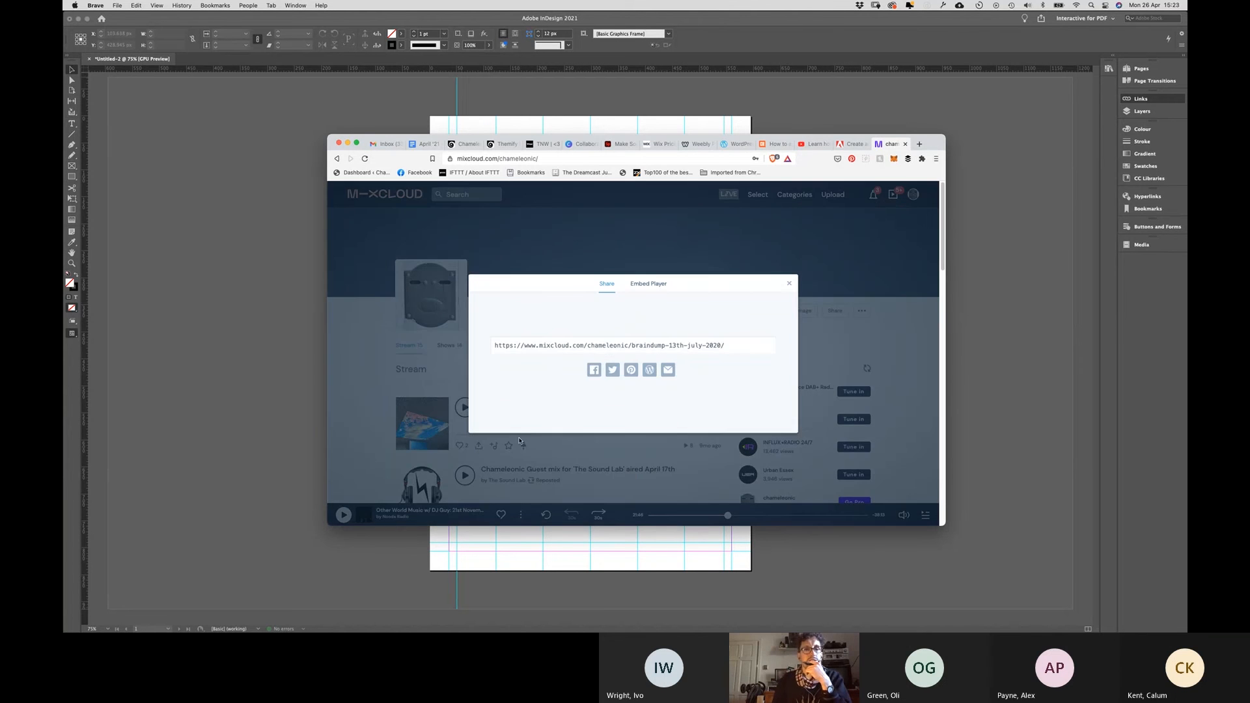
click(739, 345)
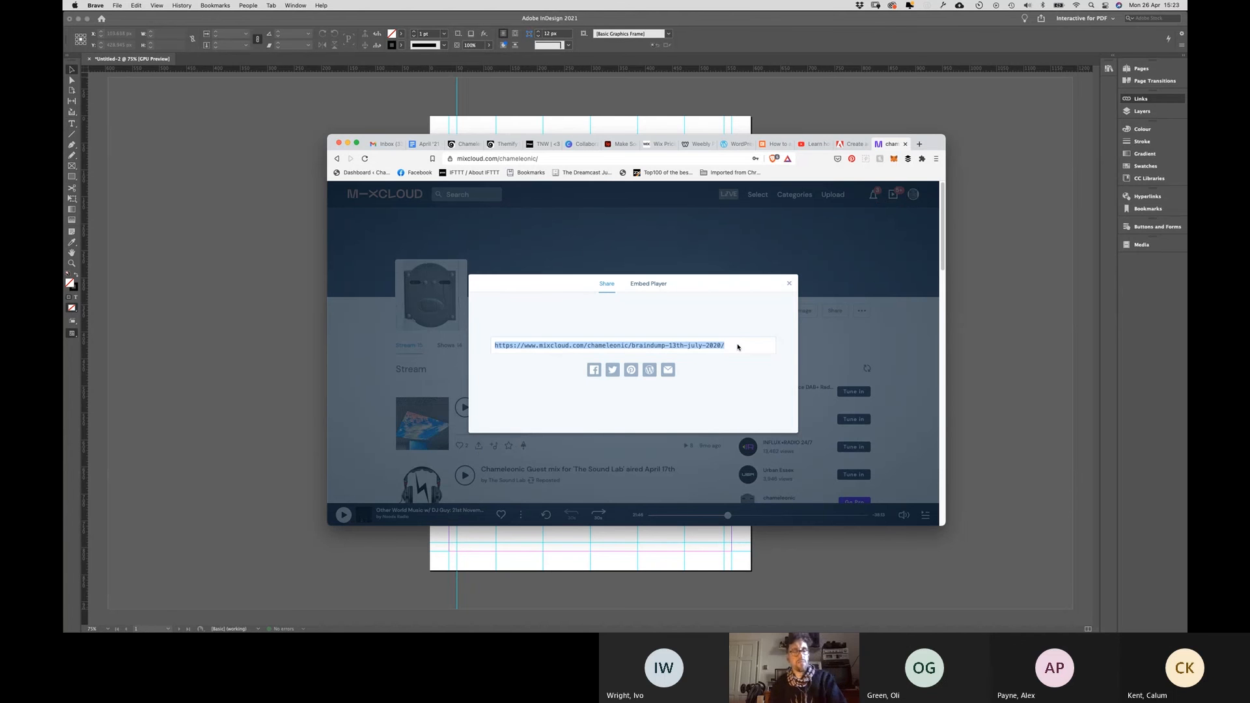
key(super+Tab)
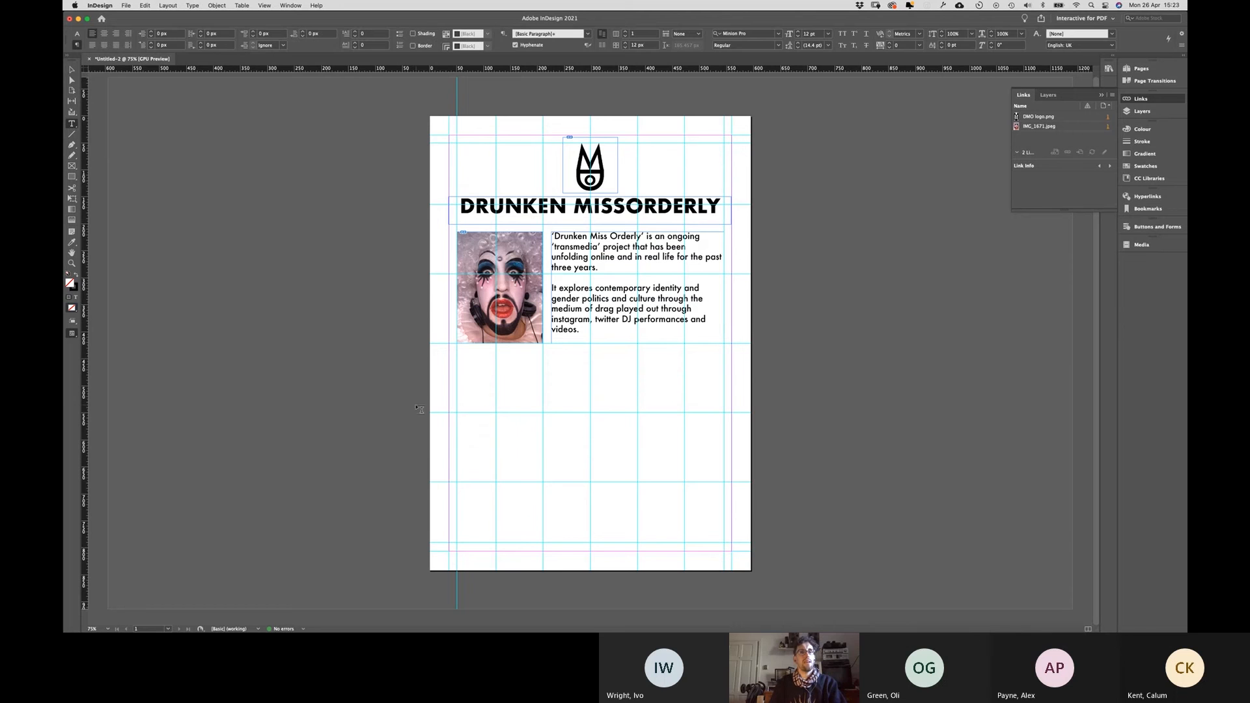
Step: Draw a text frame about 175 by 44 px beneath the portrait image and enter the heading "LATEST MIX"
drag(457, 352, 551, 375)
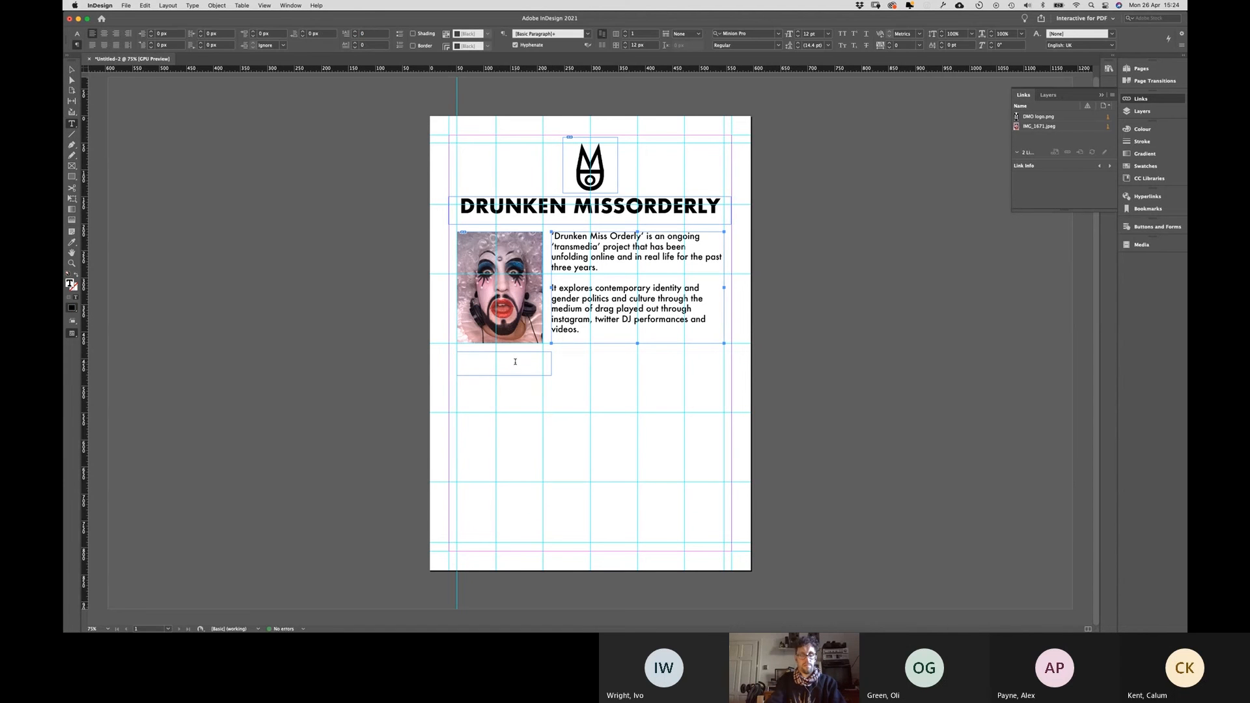
text(MUSIC)
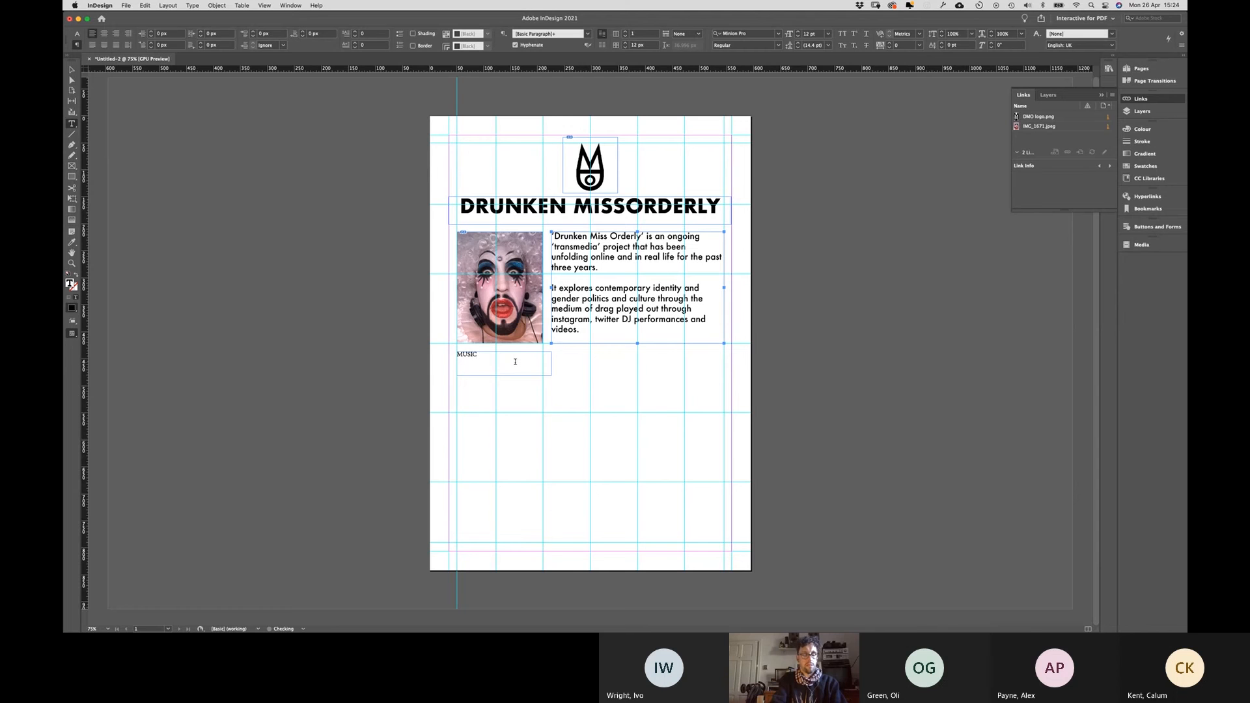
key(super+a)
text(LA)
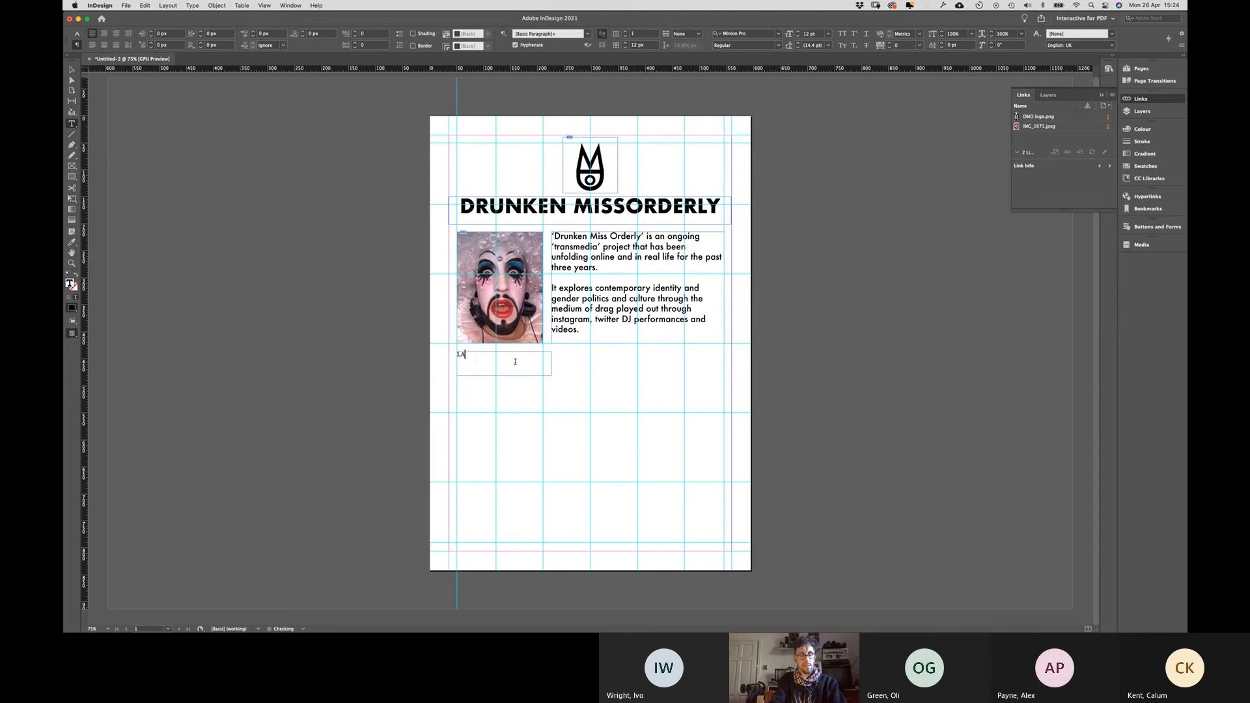
text(TEST MIX)
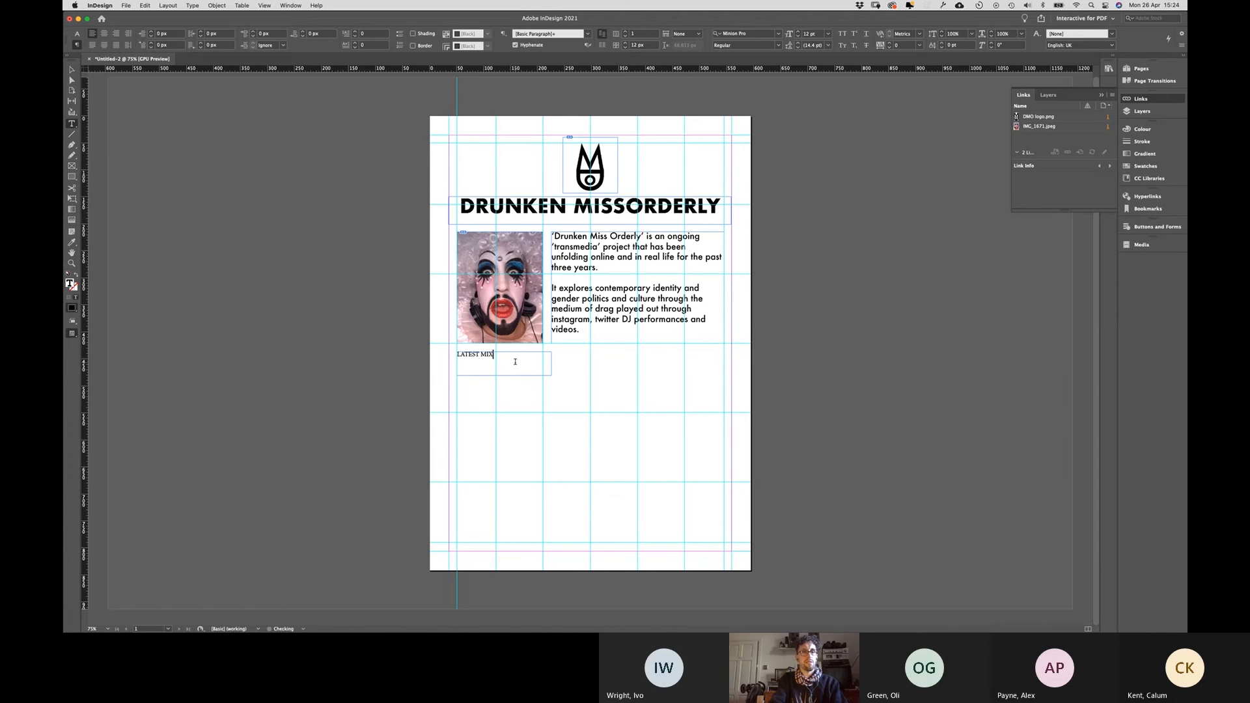
Step: Apply the "body text" paragraph style to the LATEST MIX text frame
key(super+a)
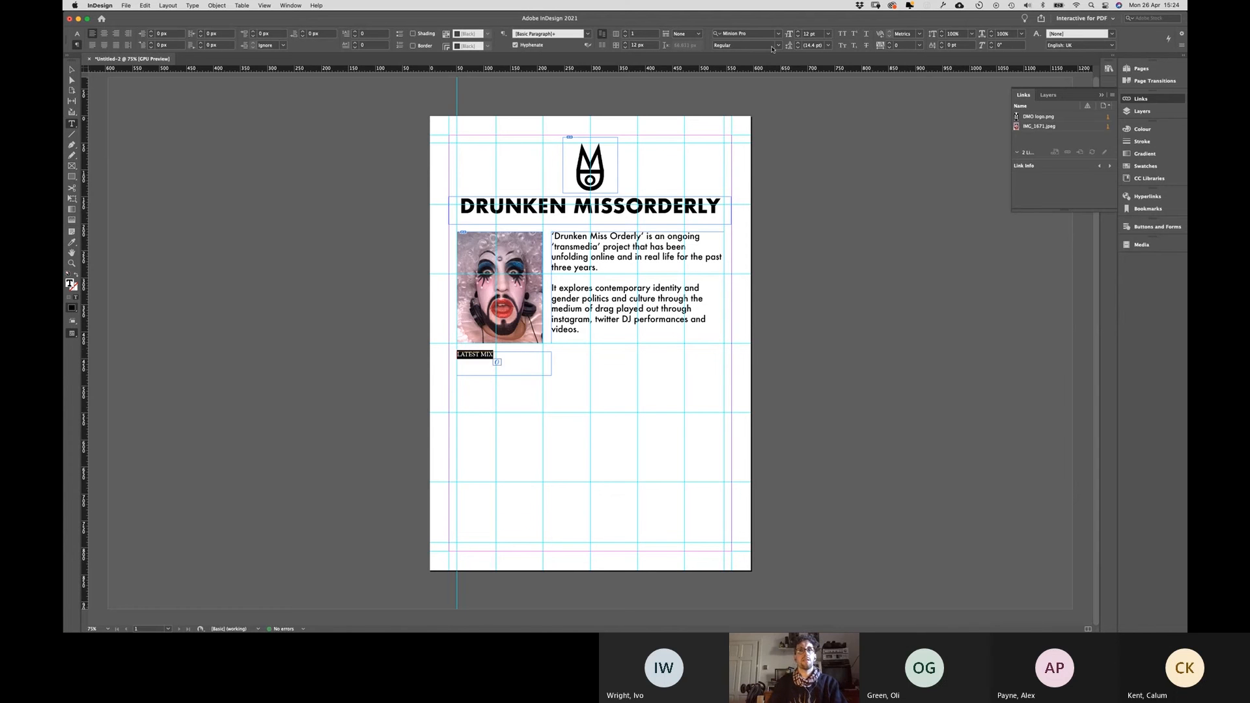
click(739, 34)
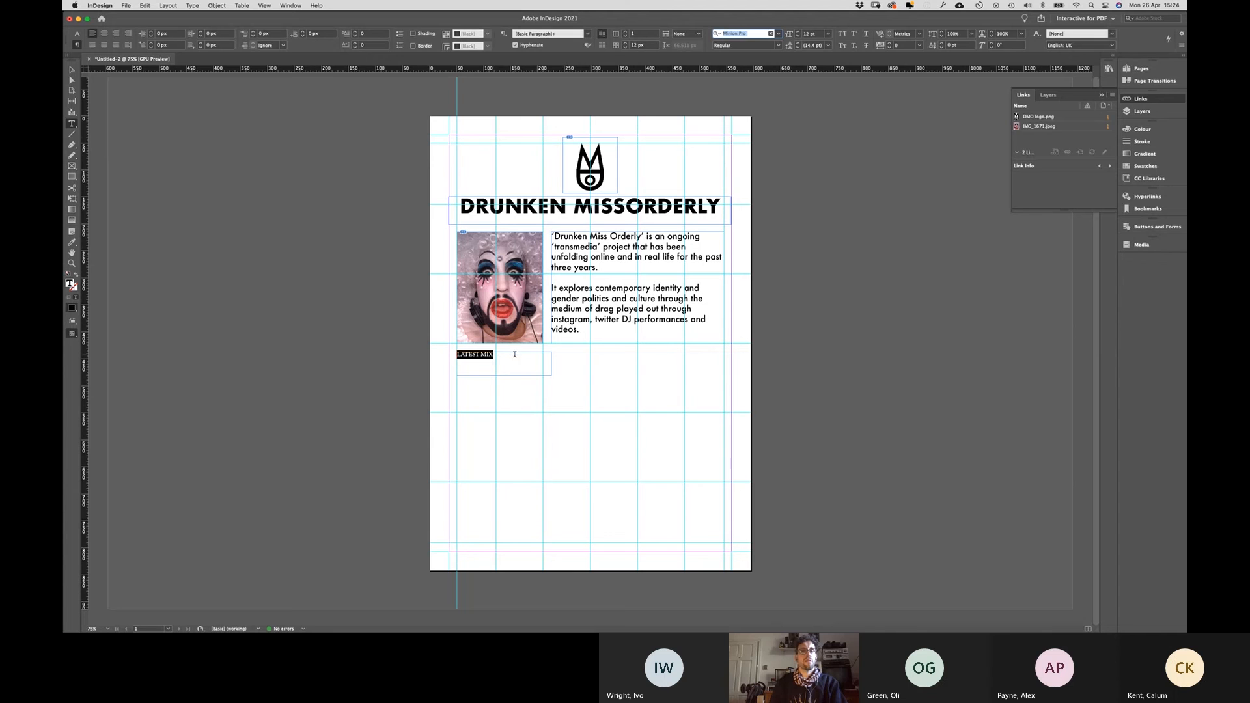
click(72, 70)
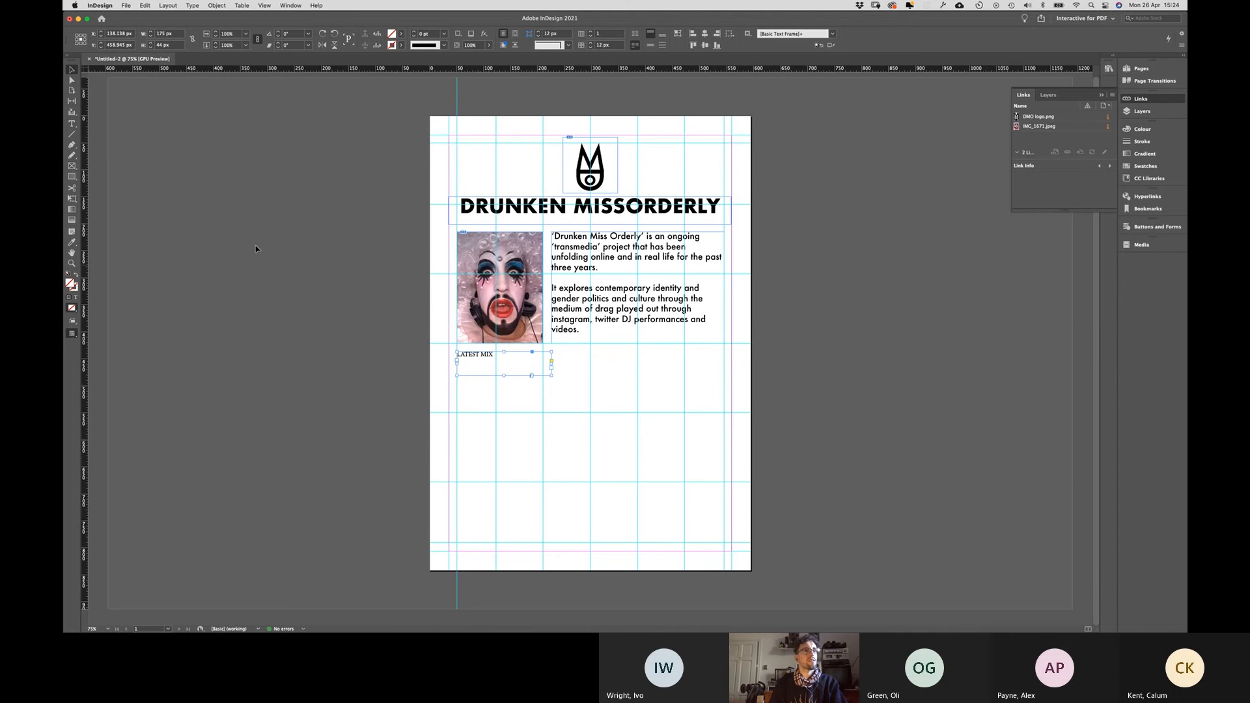
click(71, 124)
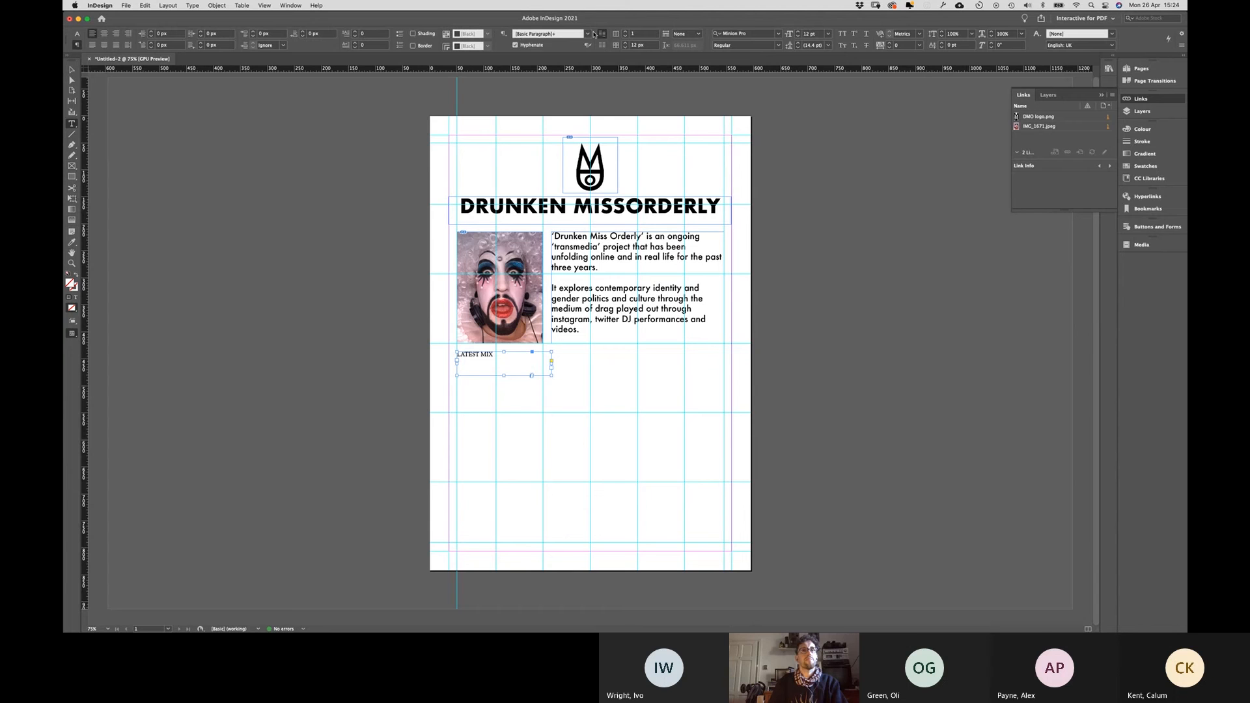
click(589, 34)
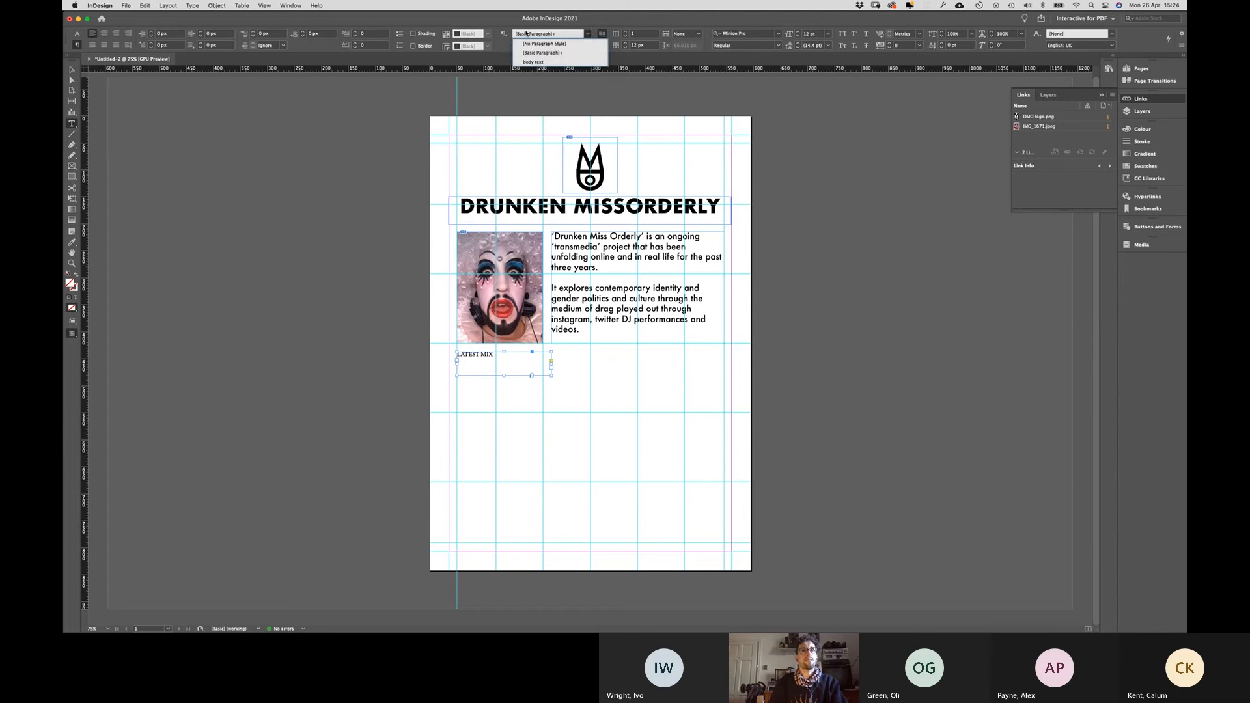
click(532, 62)
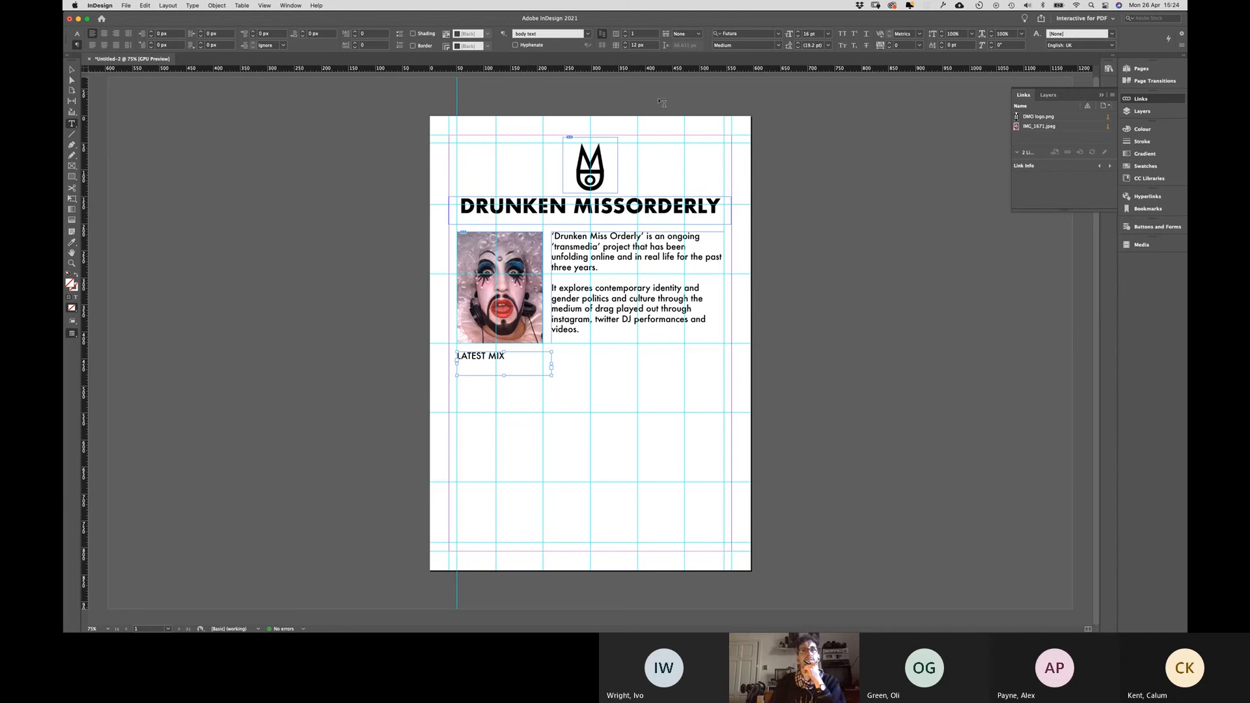
Step: Set the LATEST MIX heading to Futura Bold at 24 pt
click(778, 44)
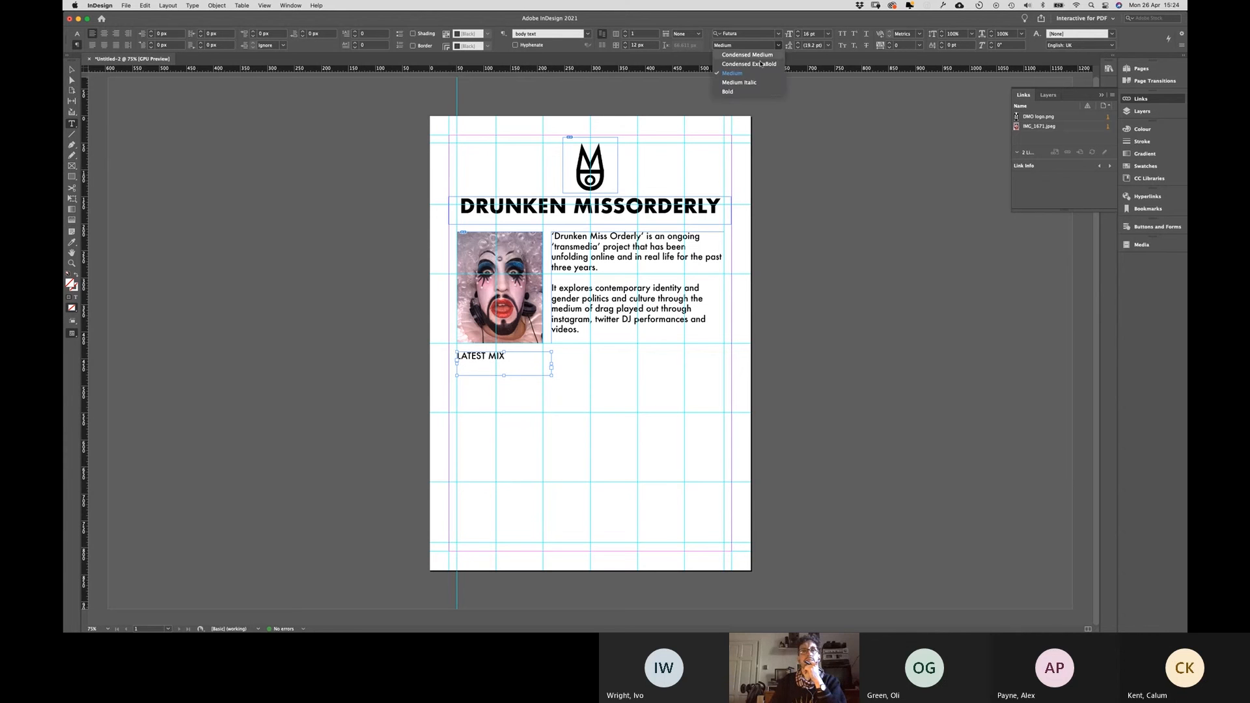
click(746, 91)
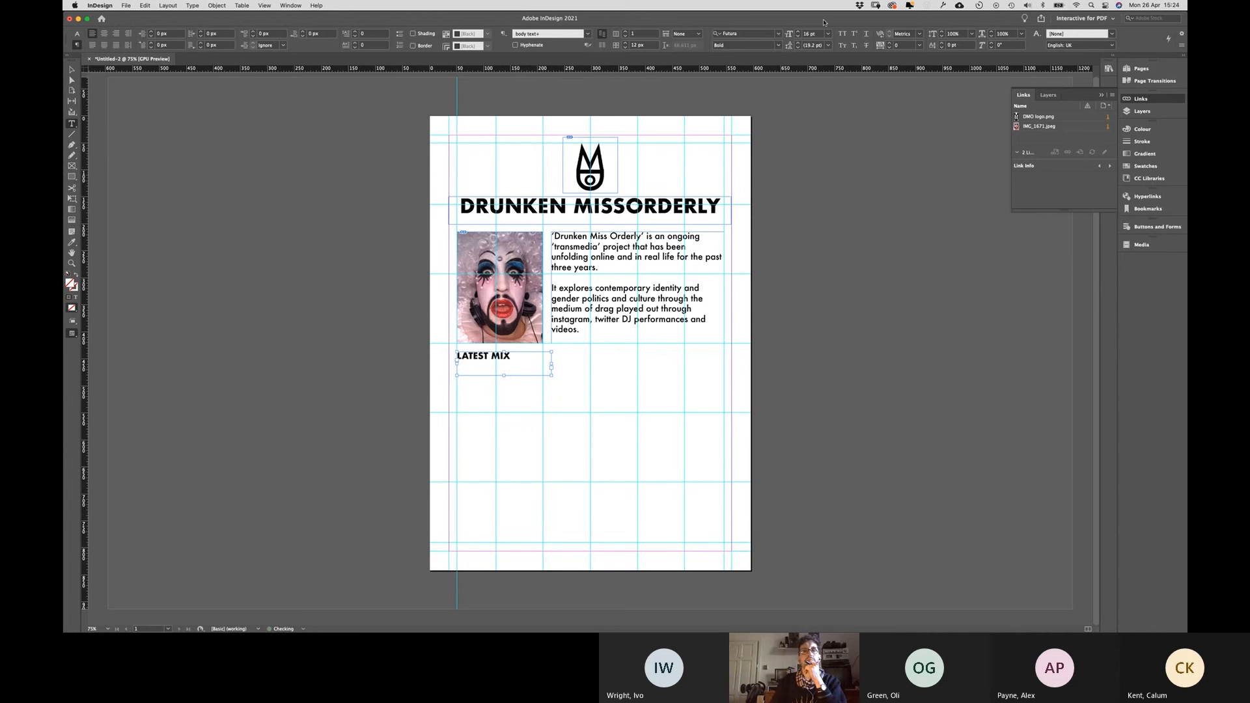
click(827, 34)
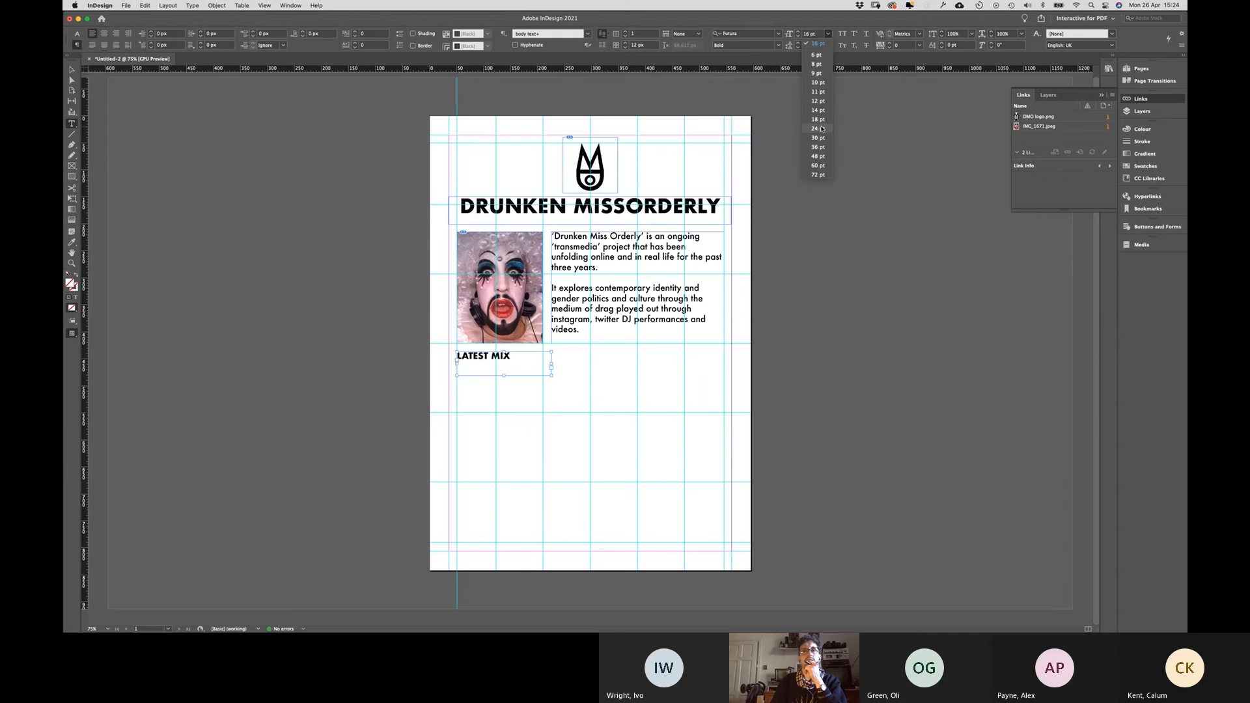
click(821, 129)
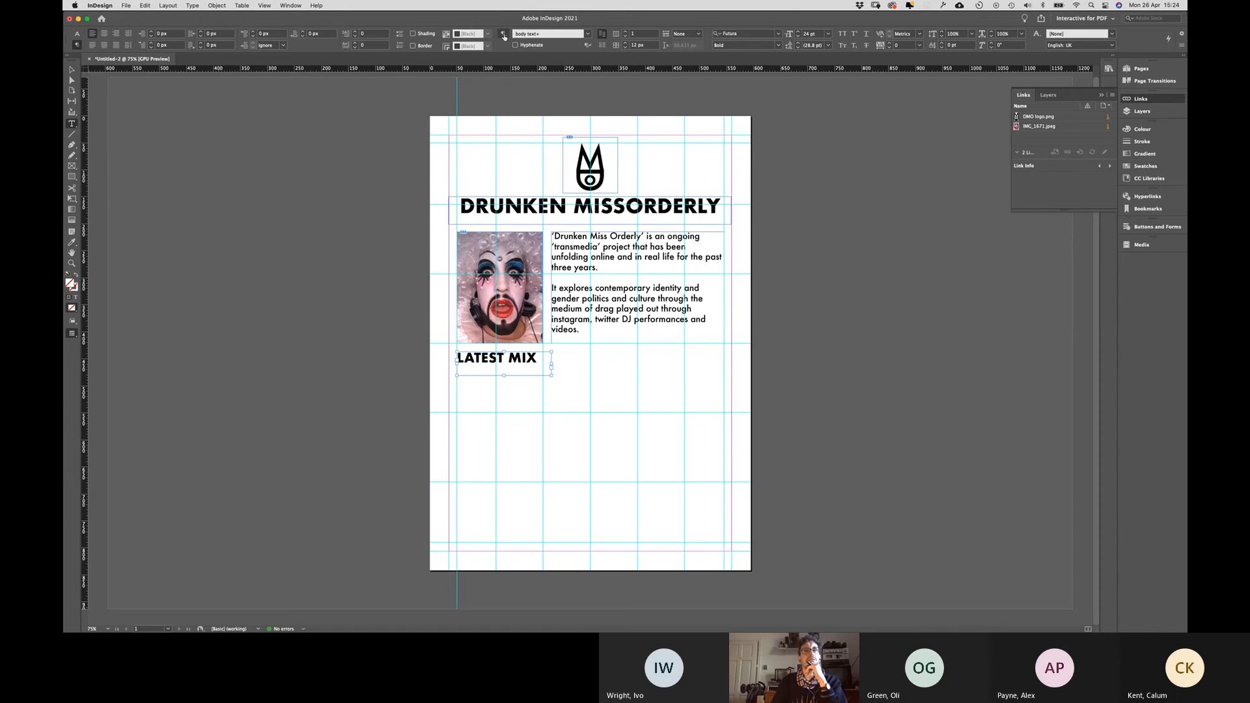
Step: Create a new paragraph style named "HEADING" from the formatting of the LATEST MIX text
click(503, 36)
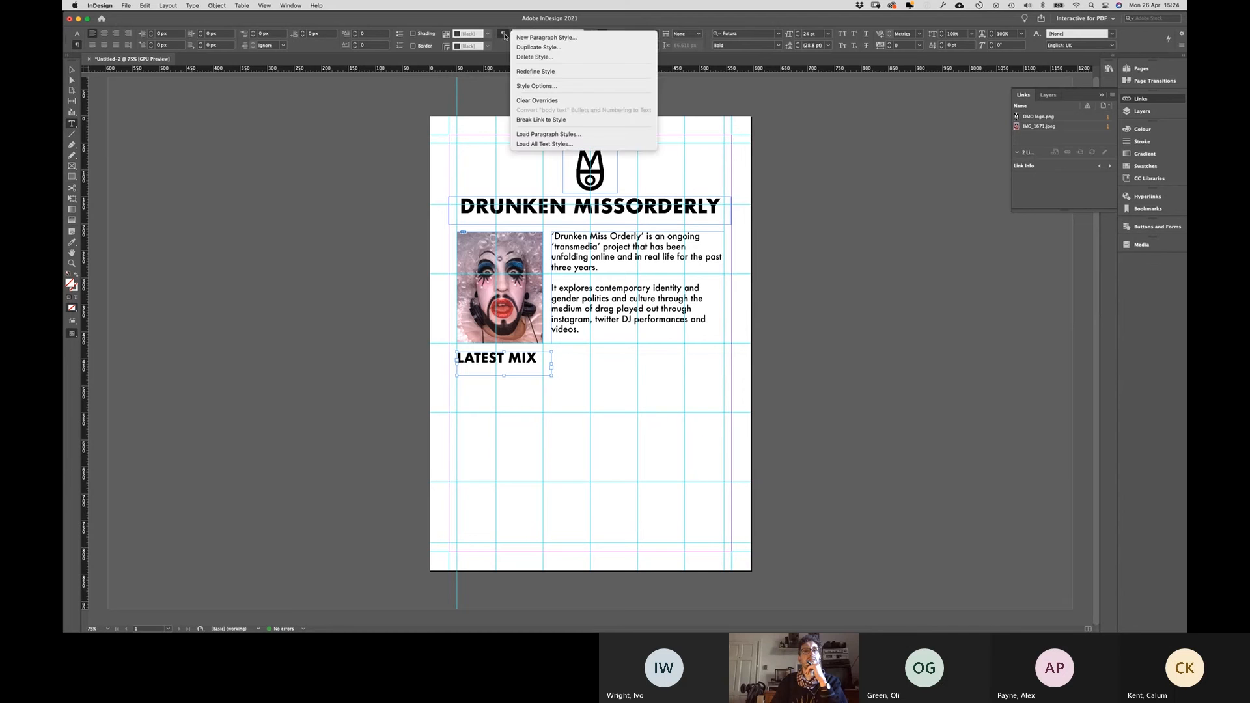
click(531, 39)
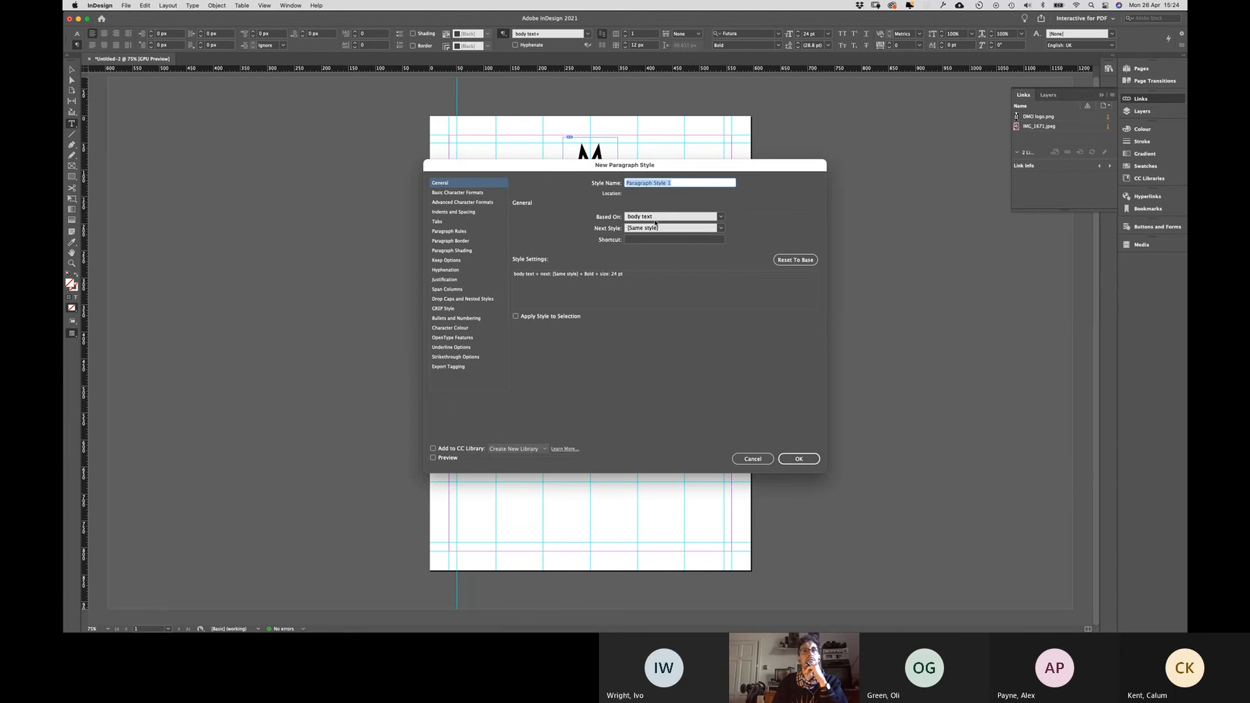
text(HEADING)
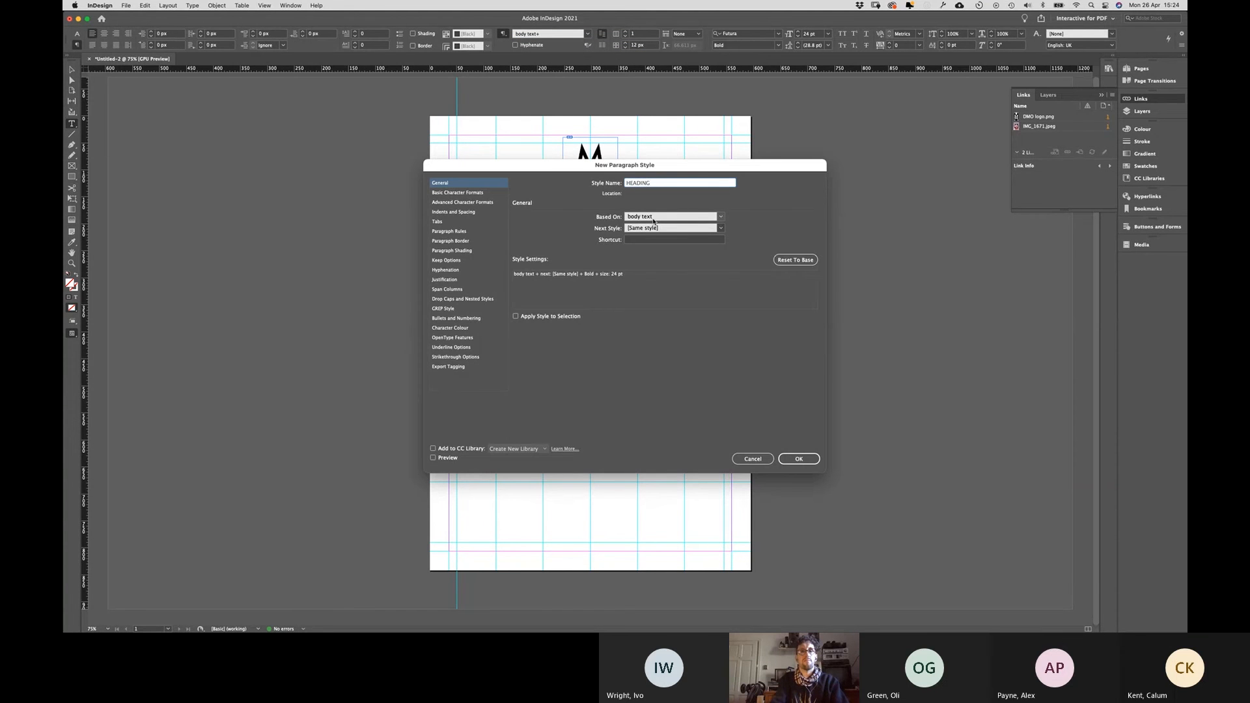
key(Return)
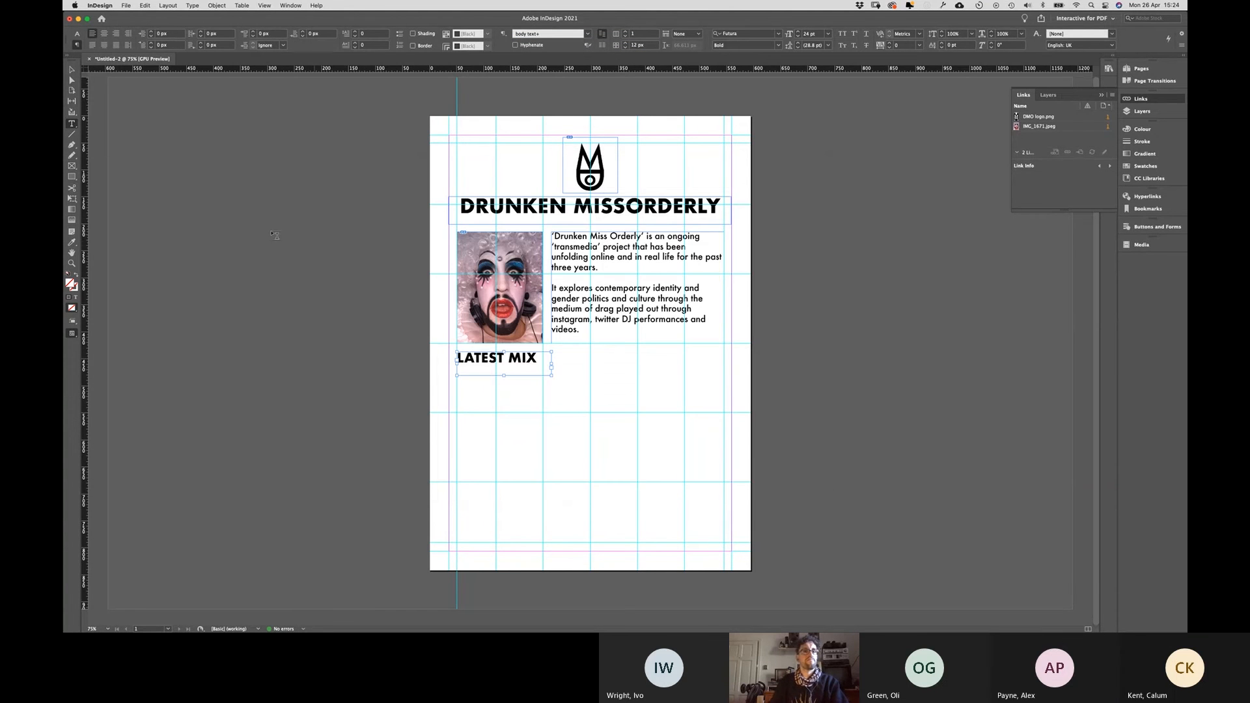
click(71, 69)
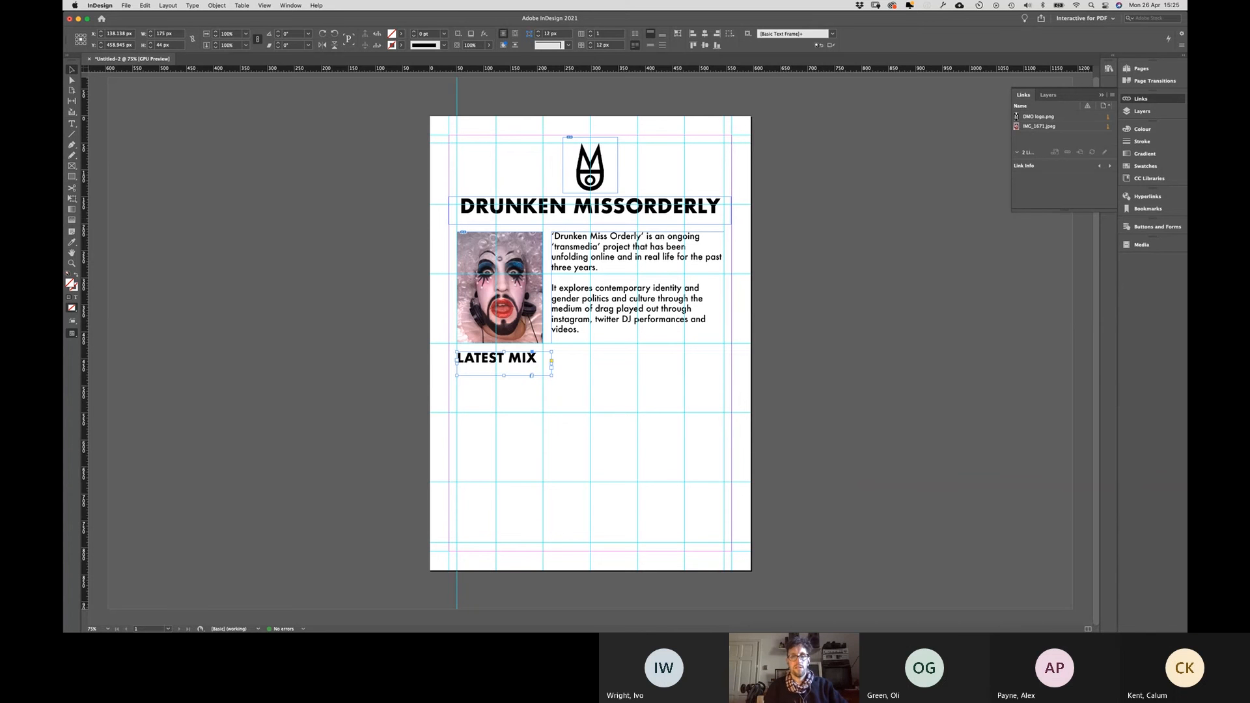
Step: Draw a text frame about 307 by 36 px beside the LATEST MIX heading and paste the copied Mixcloud URL into it
key(super+Tab)
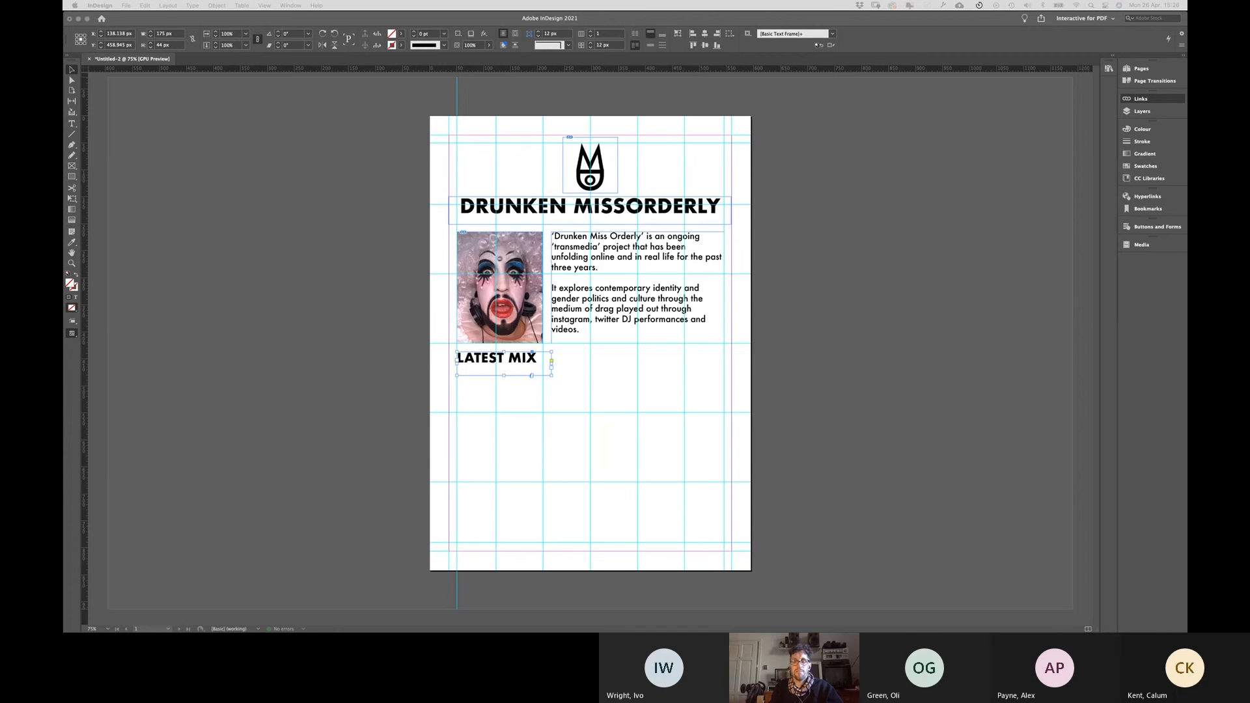
click(302, 381)
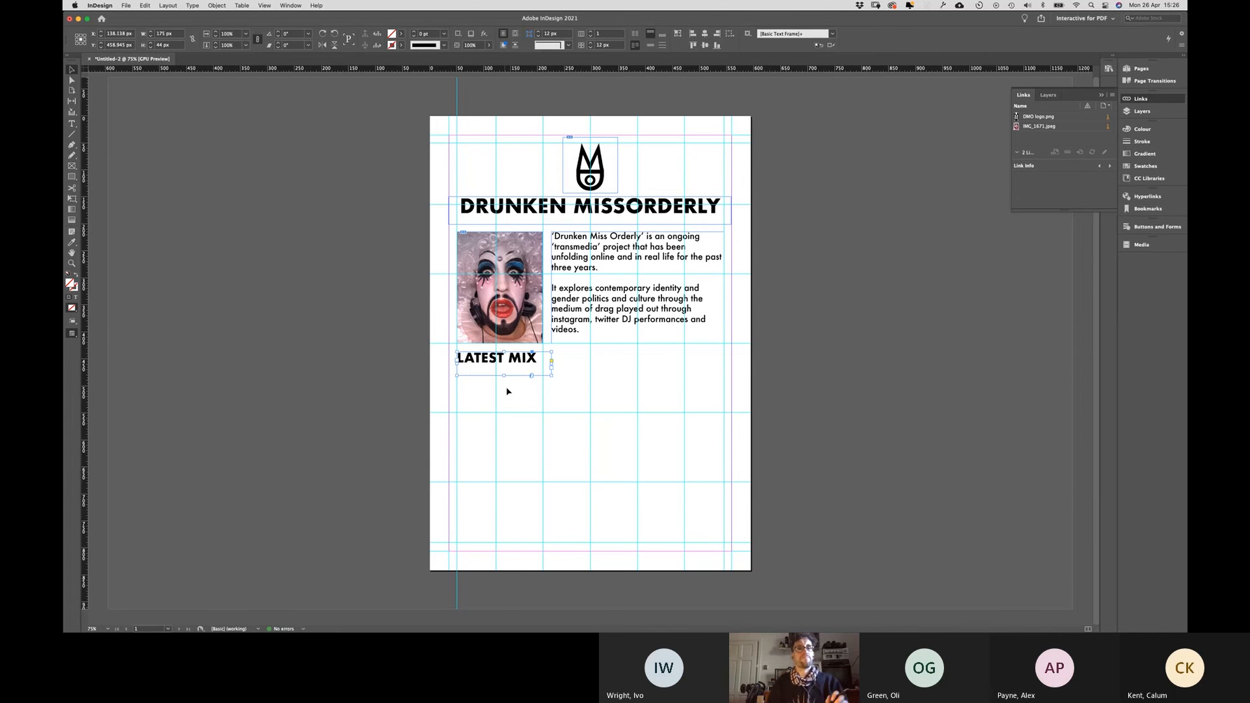
click(600, 308)
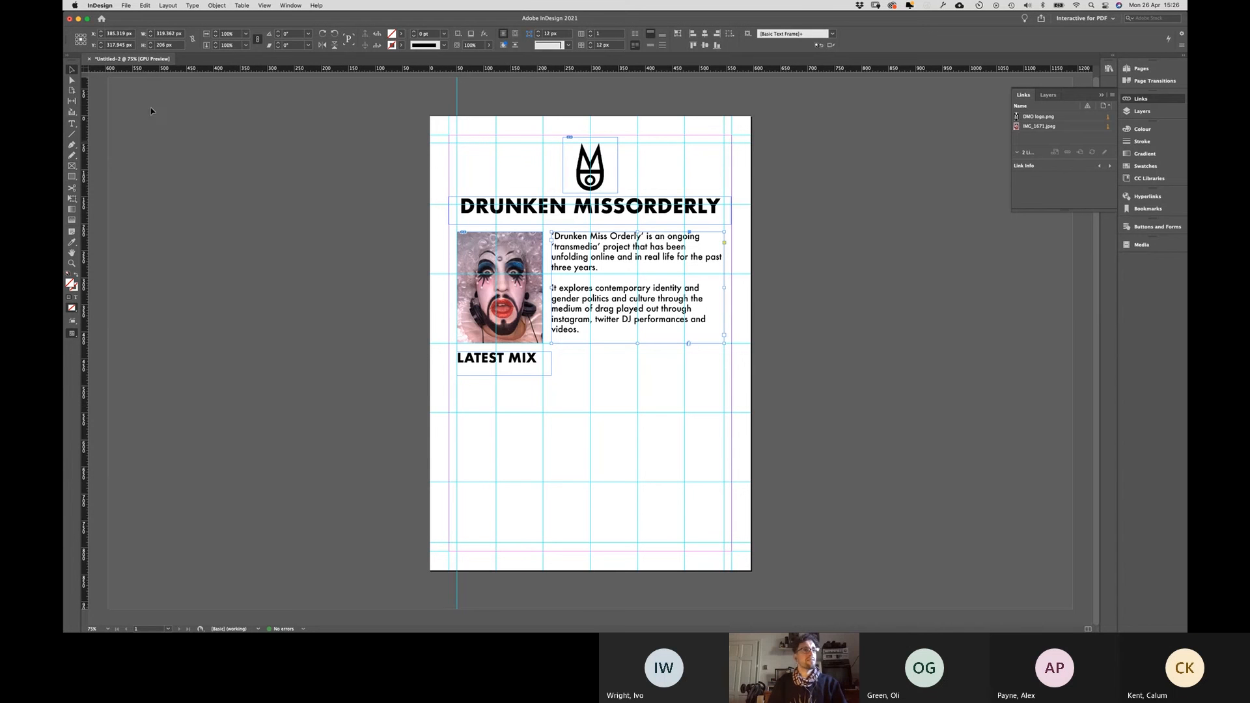
click(429, 388)
key(t)
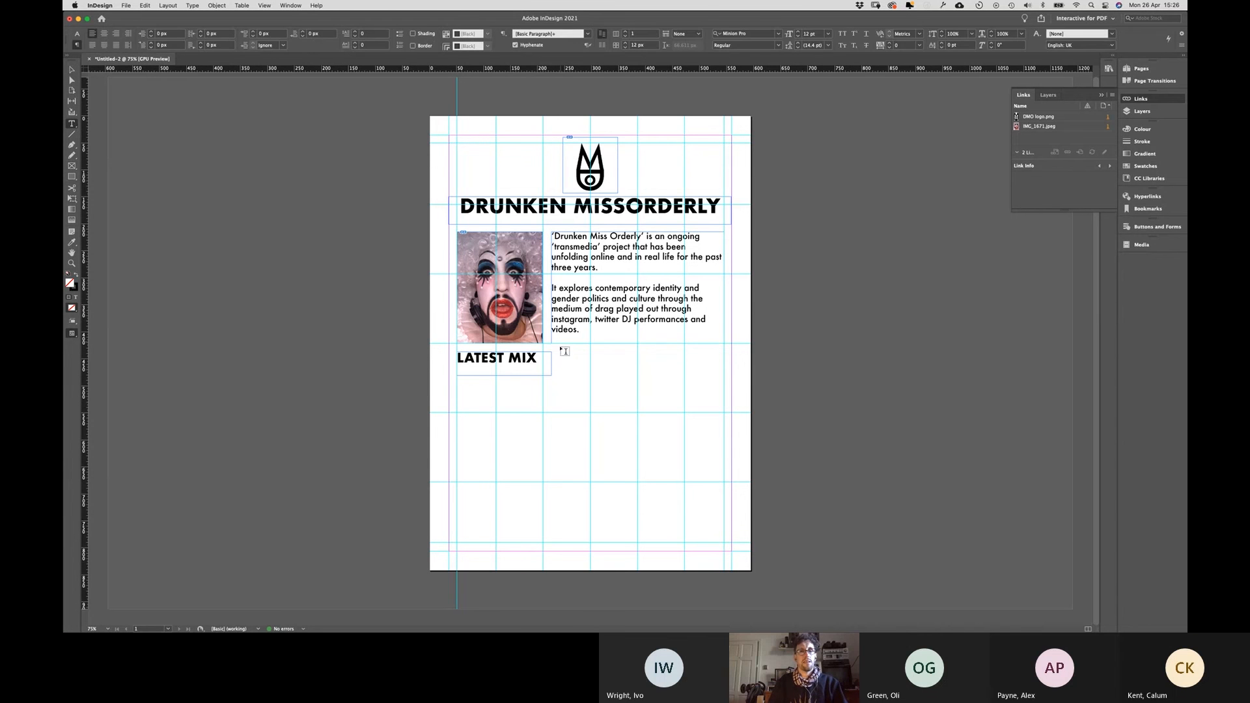
drag(558, 354, 720, 373)
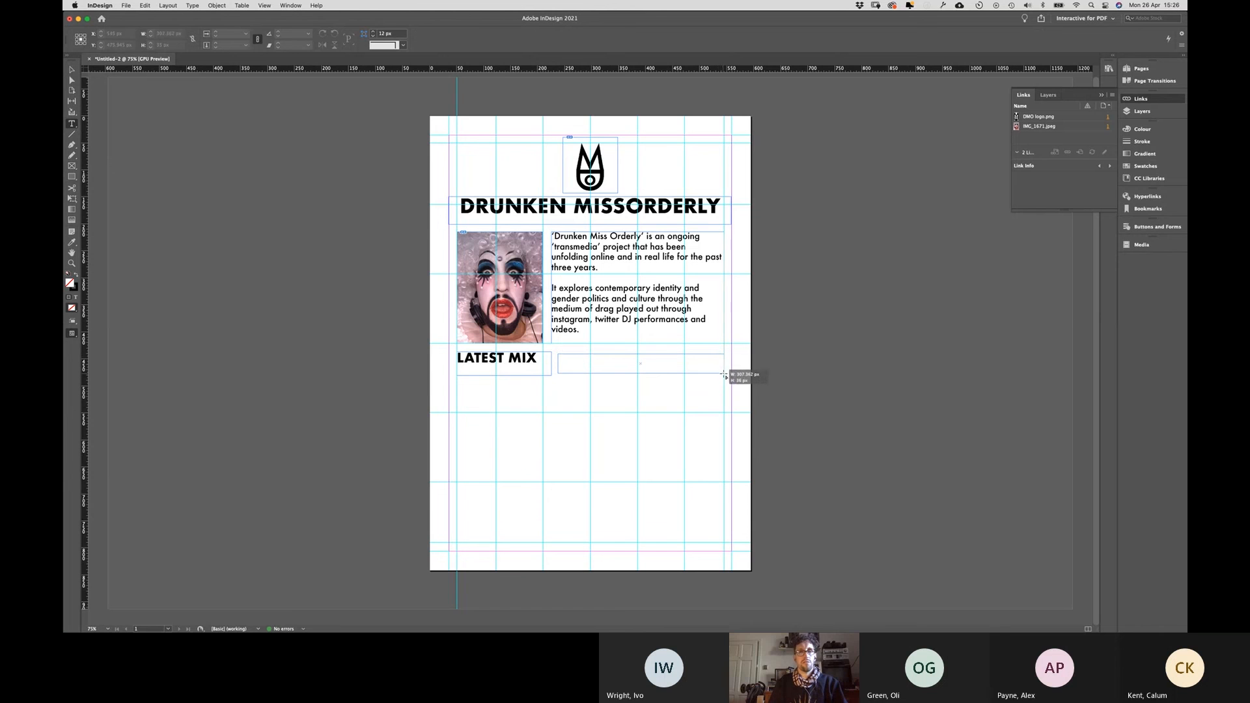
key(super+v)
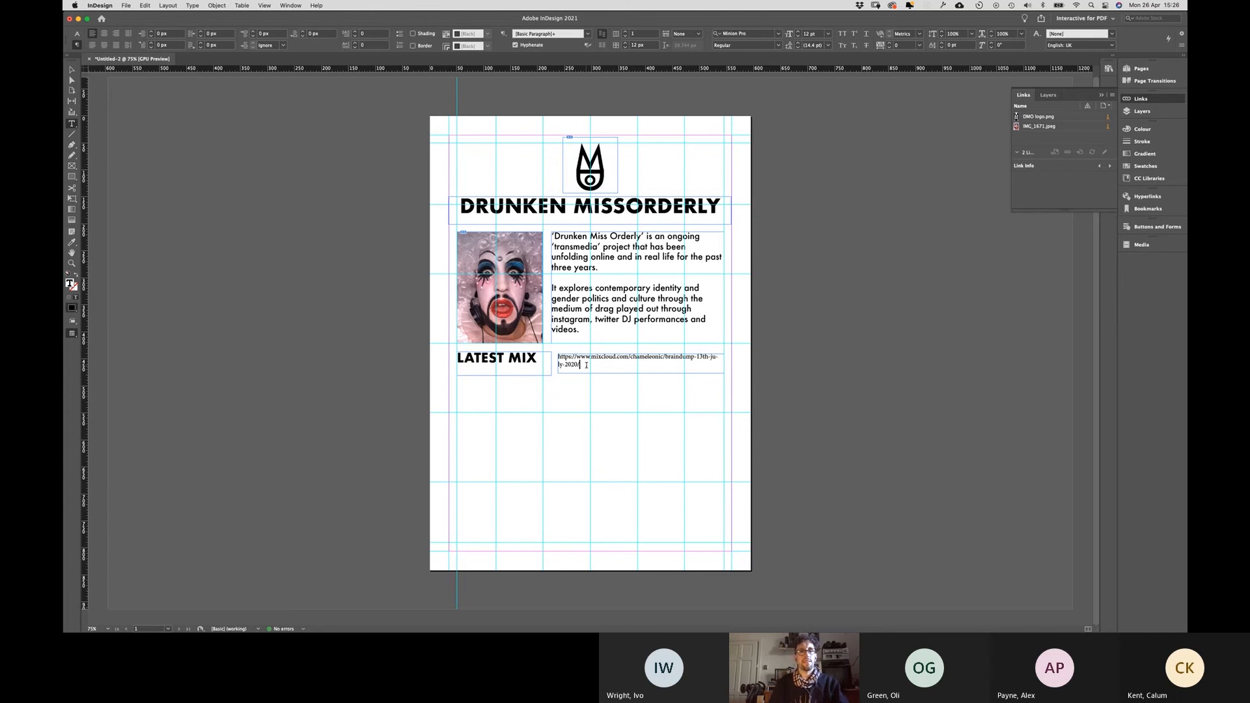
Step: Set the whole pasted Mixcloud URL in Futura Medium
drag(586, 365, 556, 361)
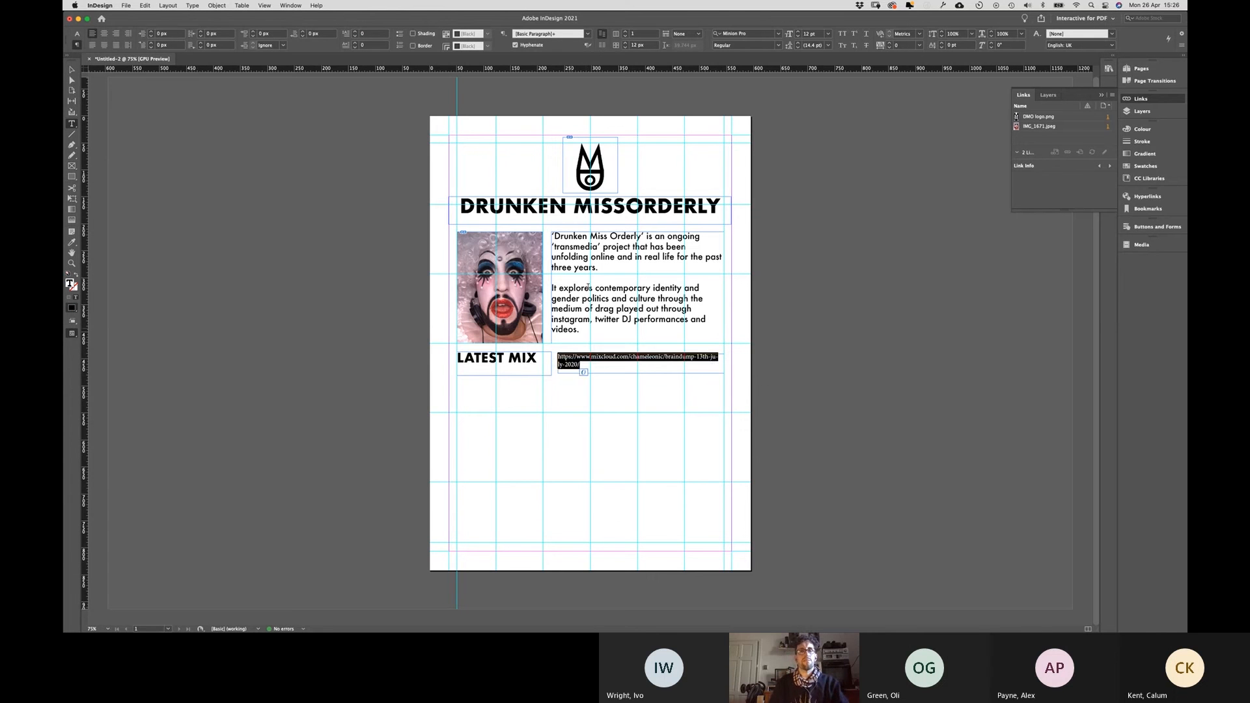
click(763, 34)
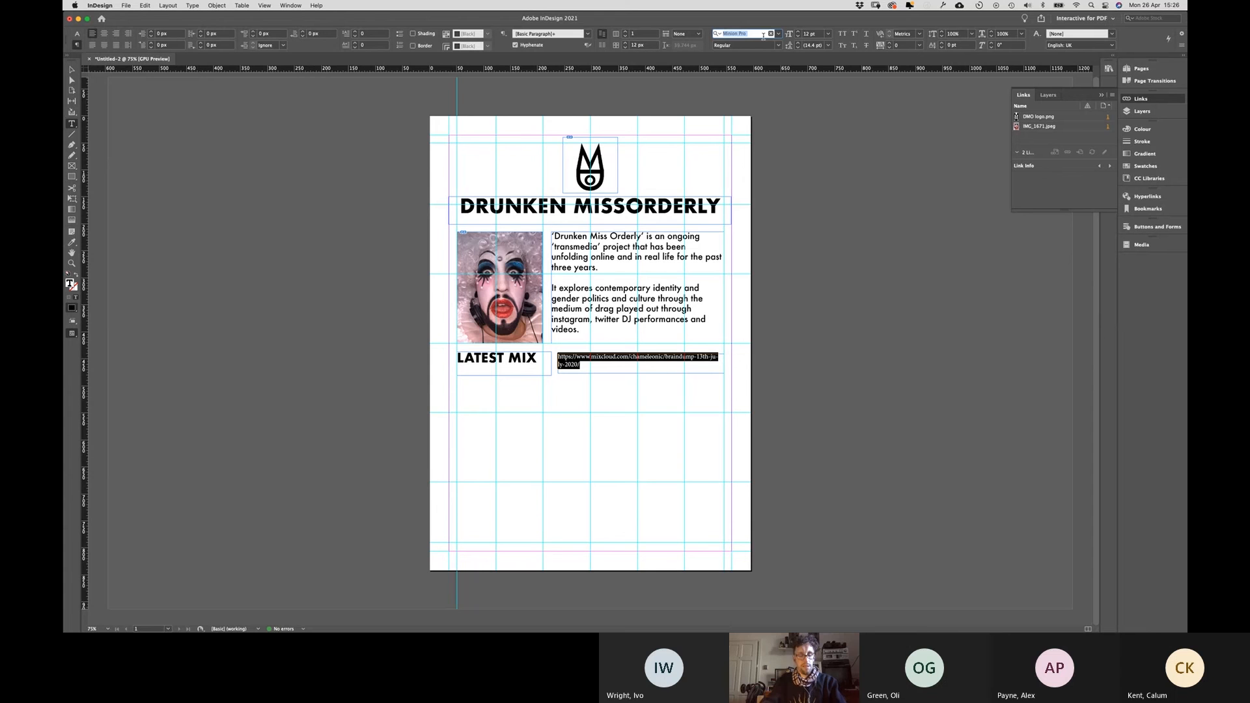
text(fultu)
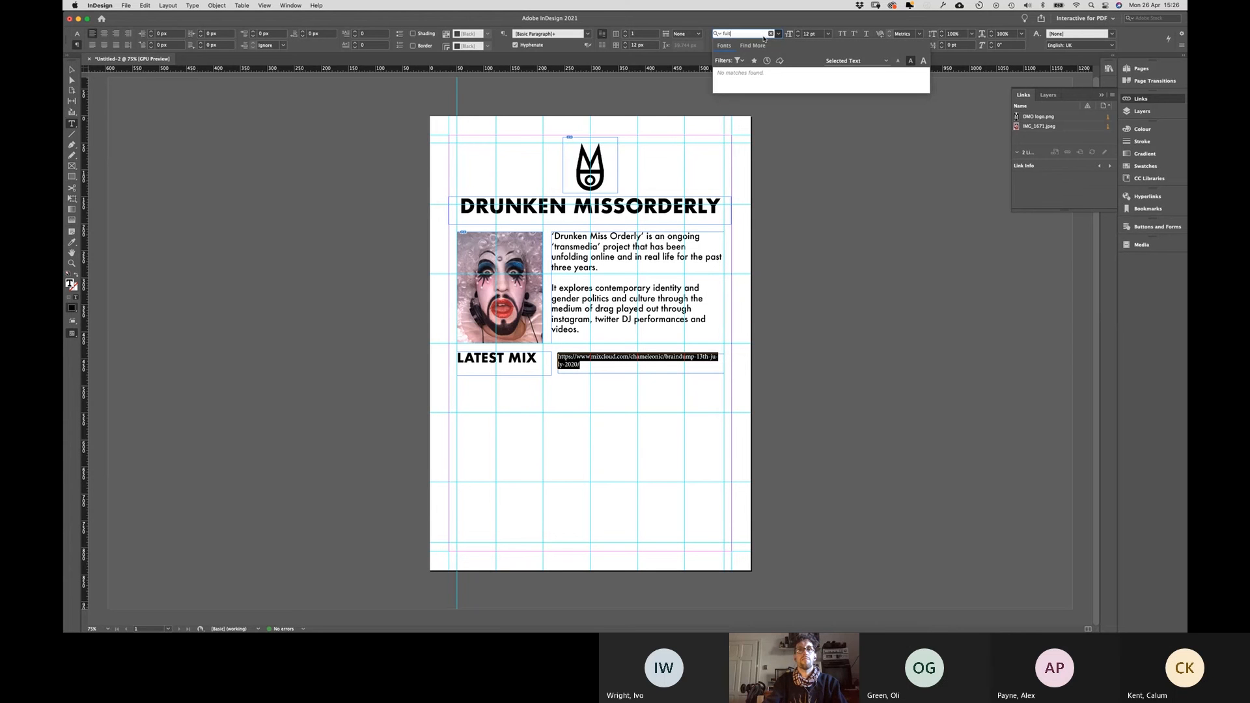
key(BackSpace)
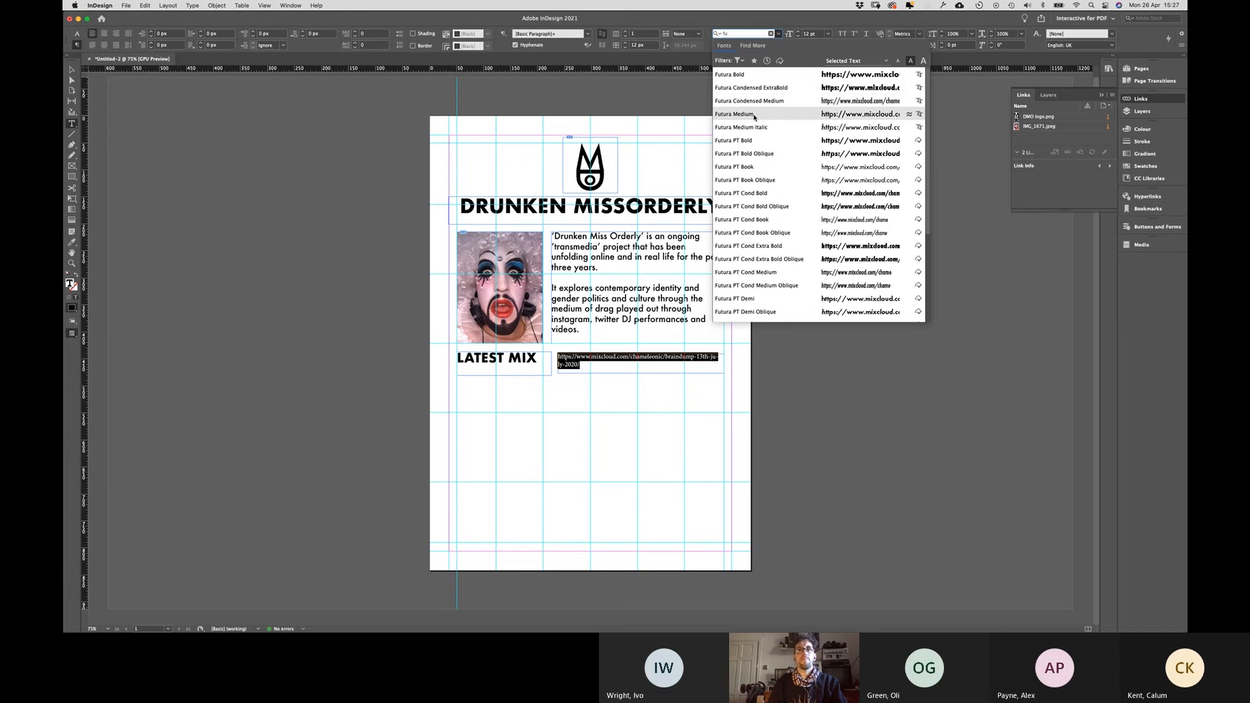
click(754, 115)
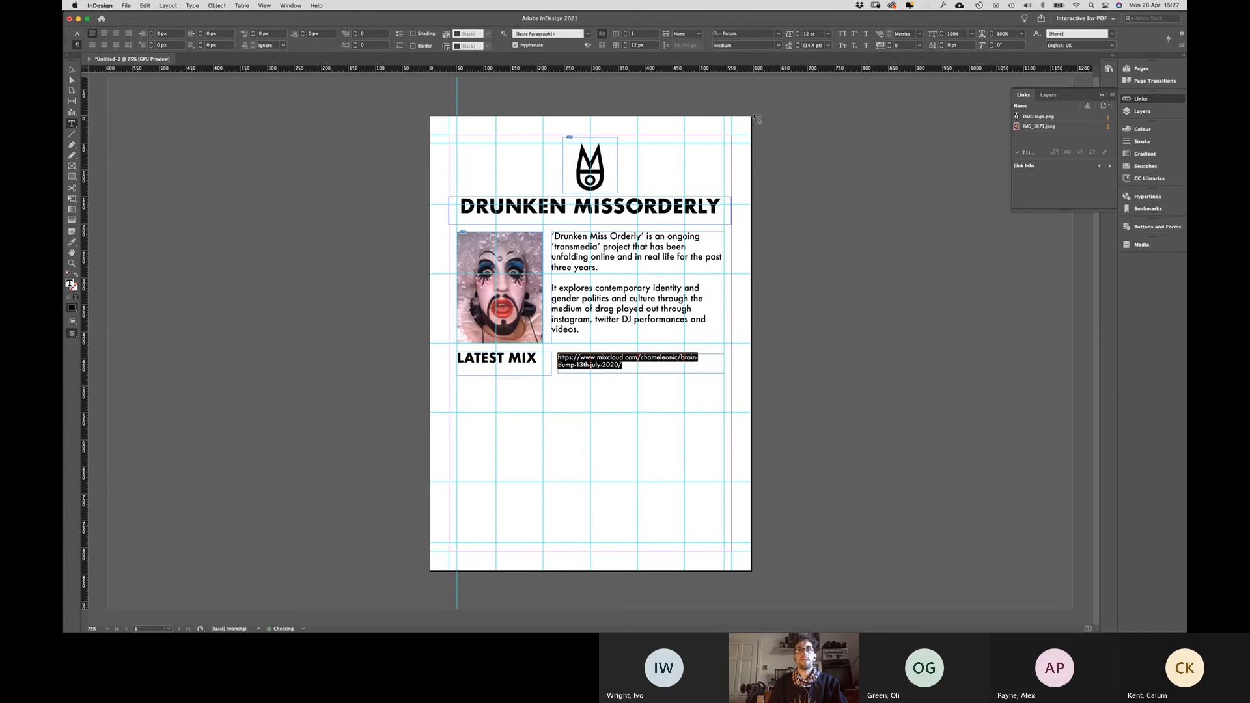
click(828, 34)
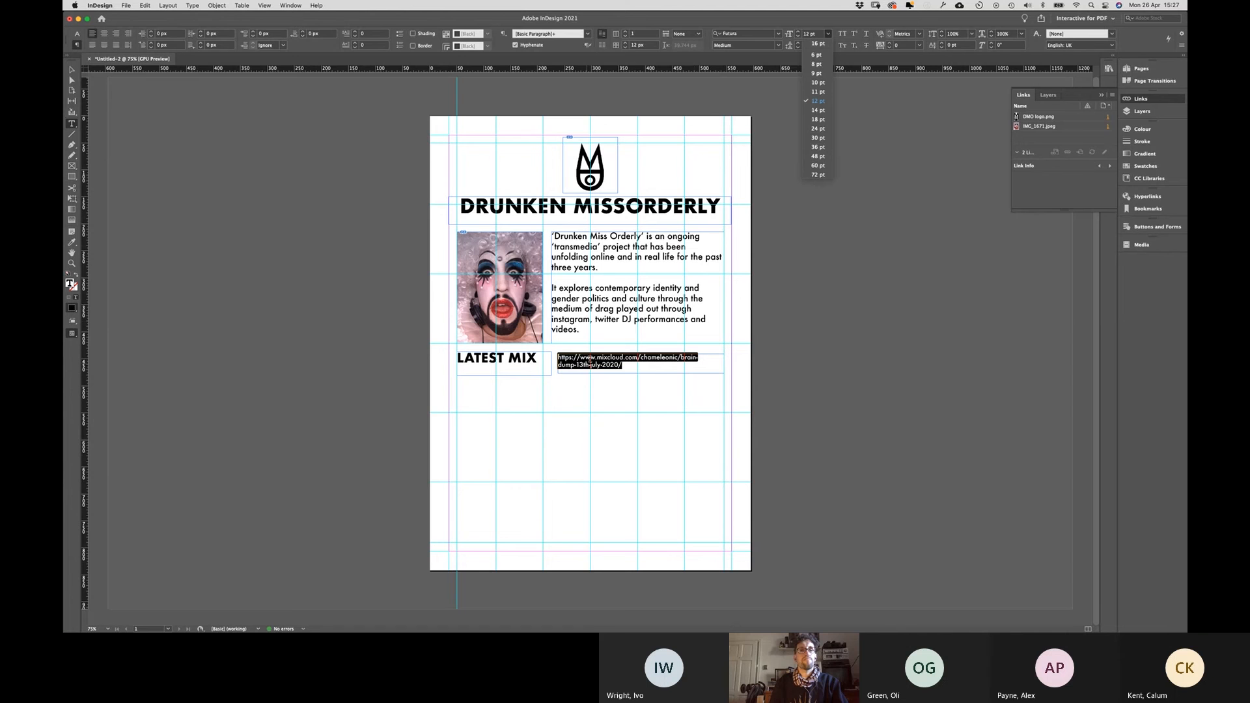
Step: Colour the text of the Mixcloud URL frame blue in RGB mode, about R 0, G 17, B 191, leaving the frame unfilled
click(71, 70)
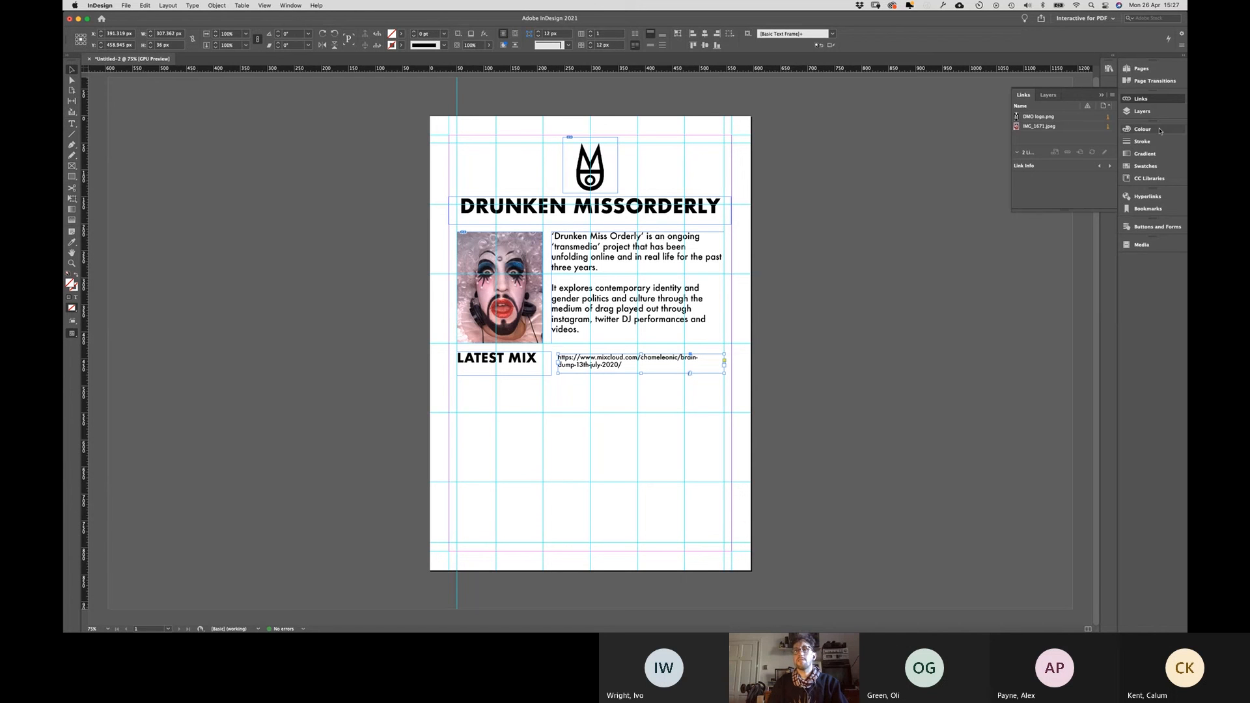
click(1142, 128)
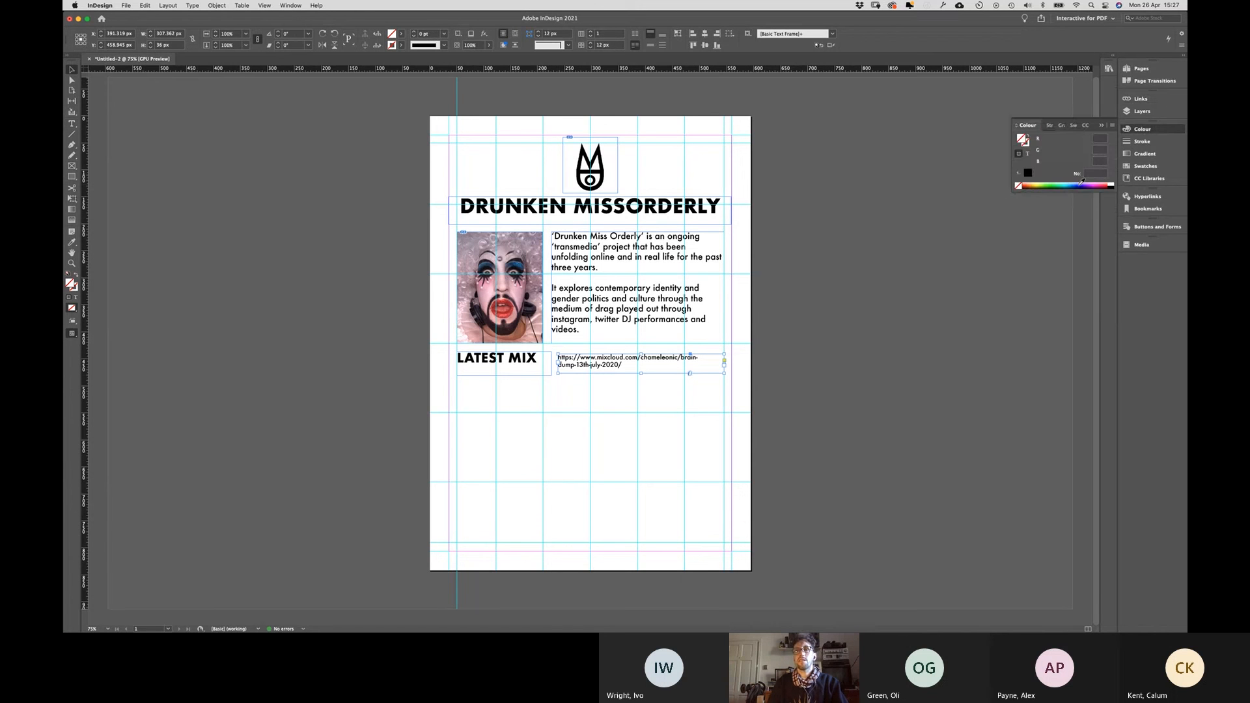
click(1082, 185)
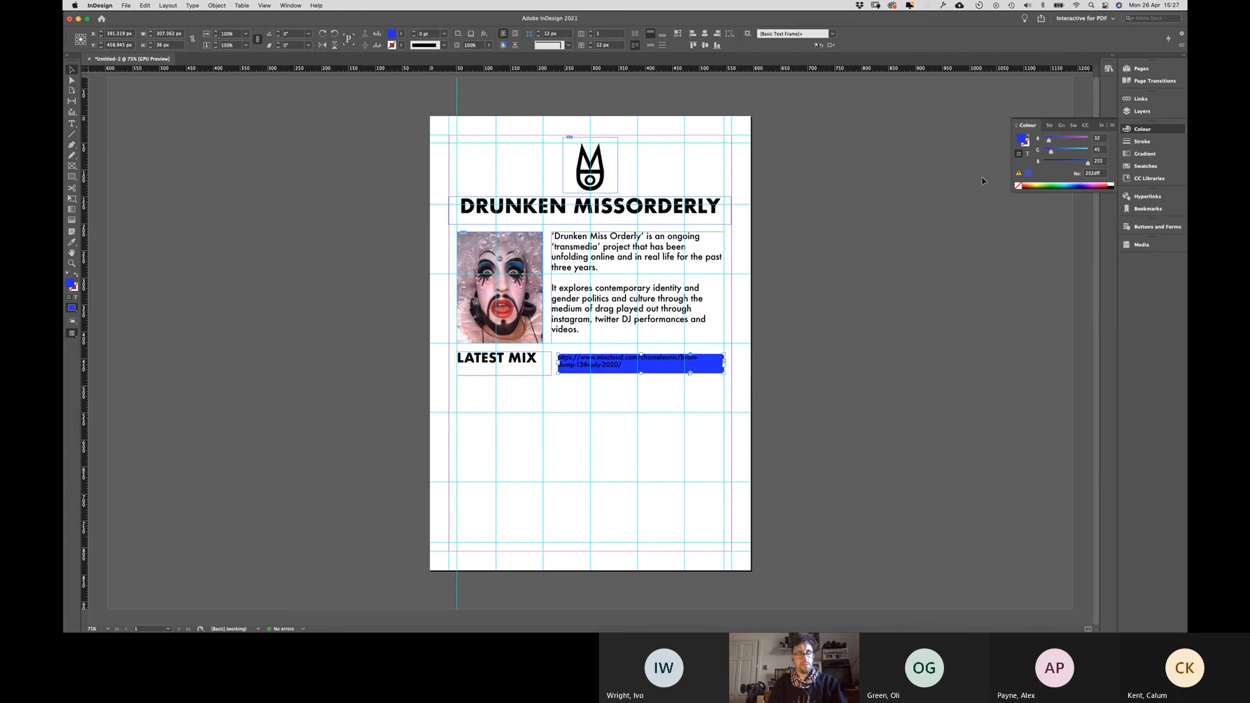
click(1019, 187)
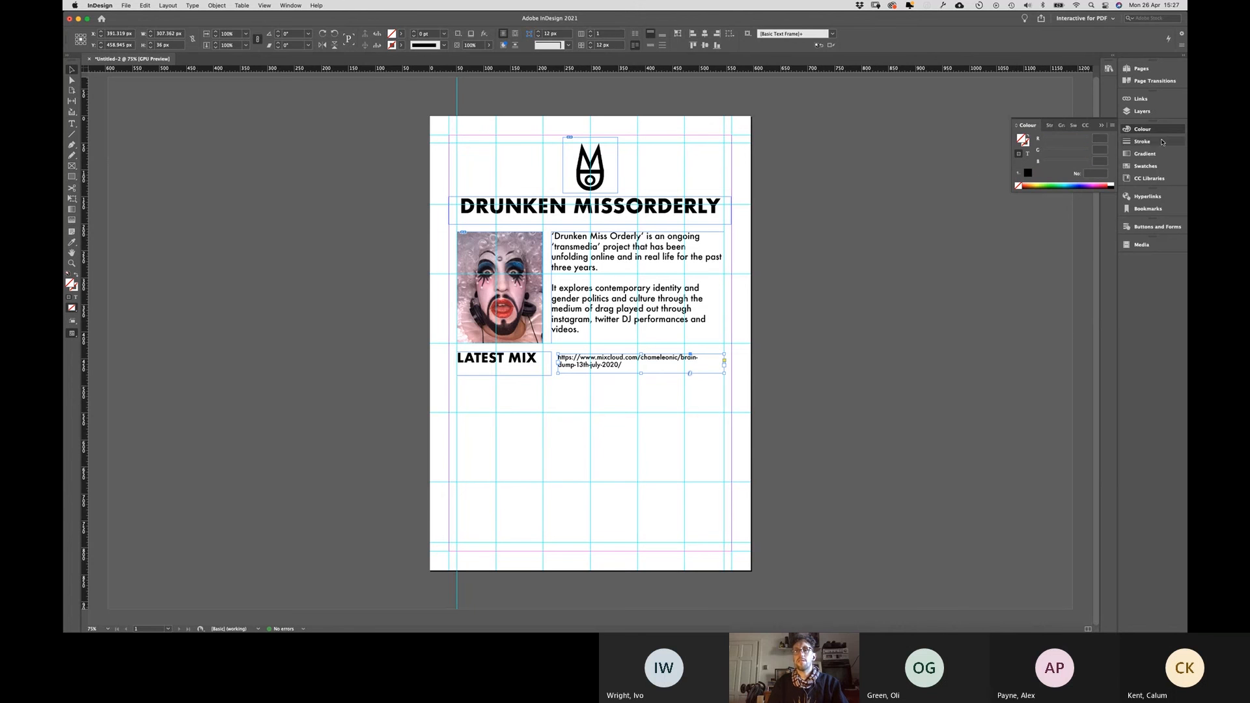
click(1029, 154)
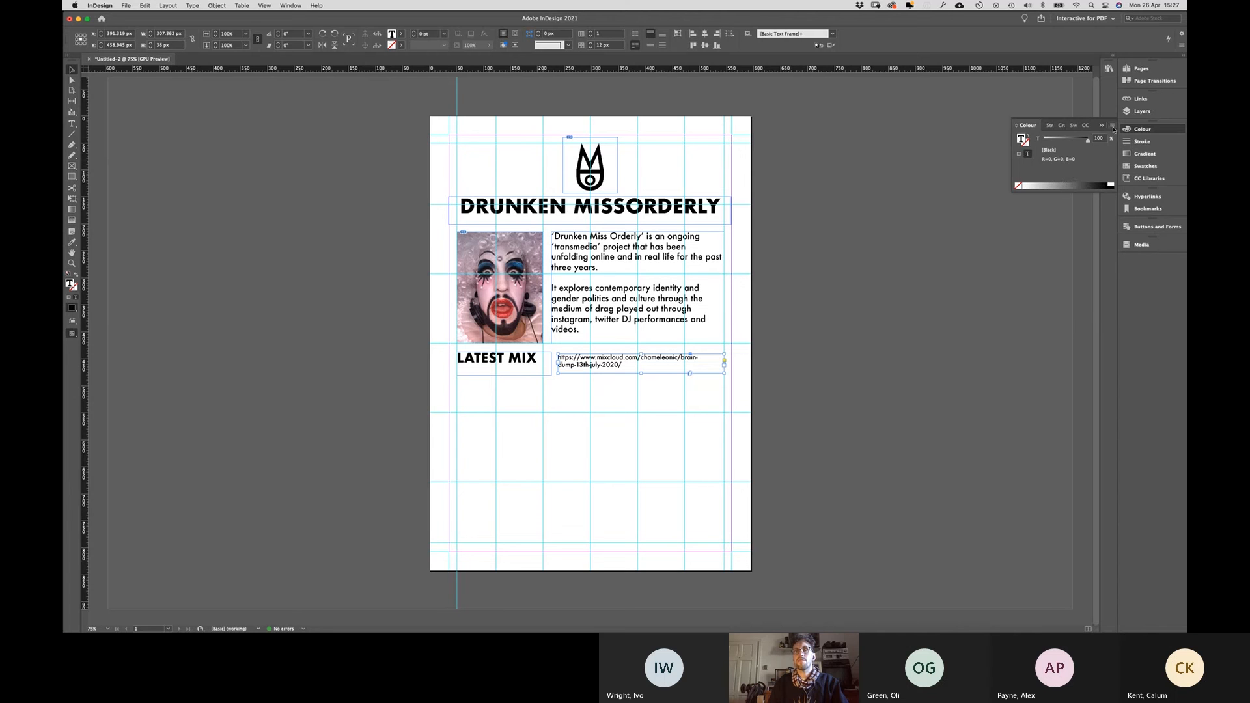
click(1113, 127)
click(1129, 175)
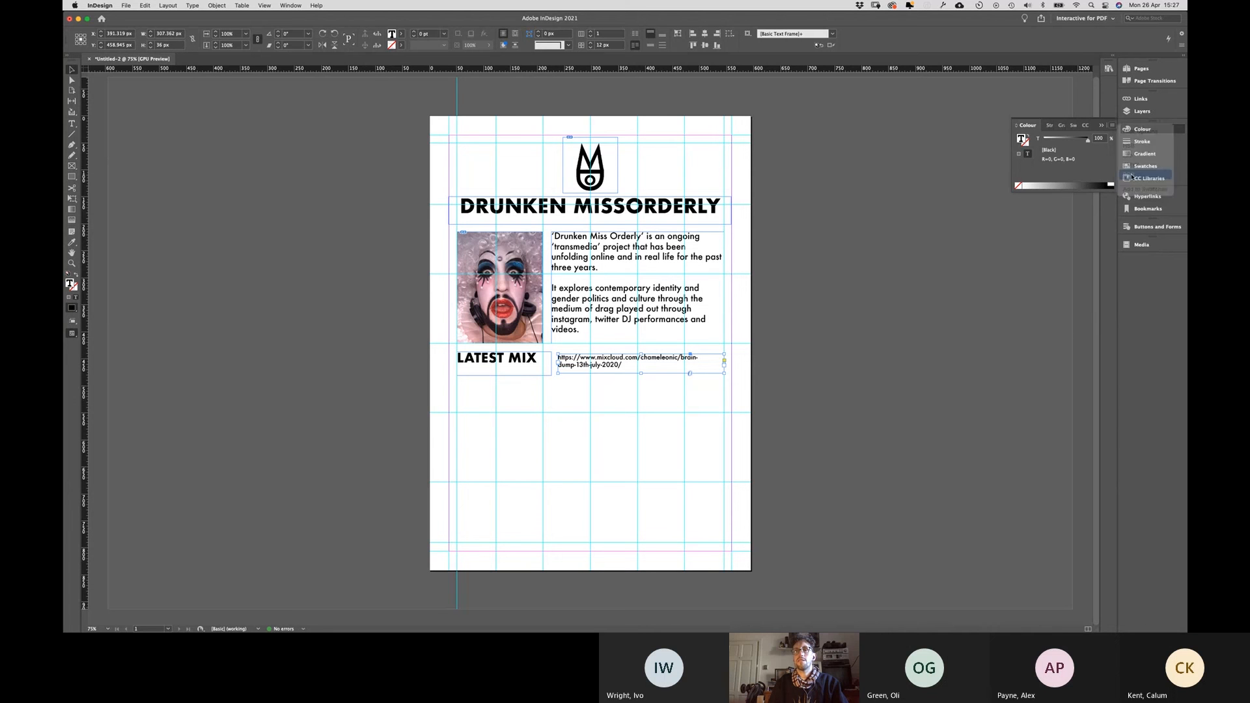
drag(1074, 185, 1078, 187)
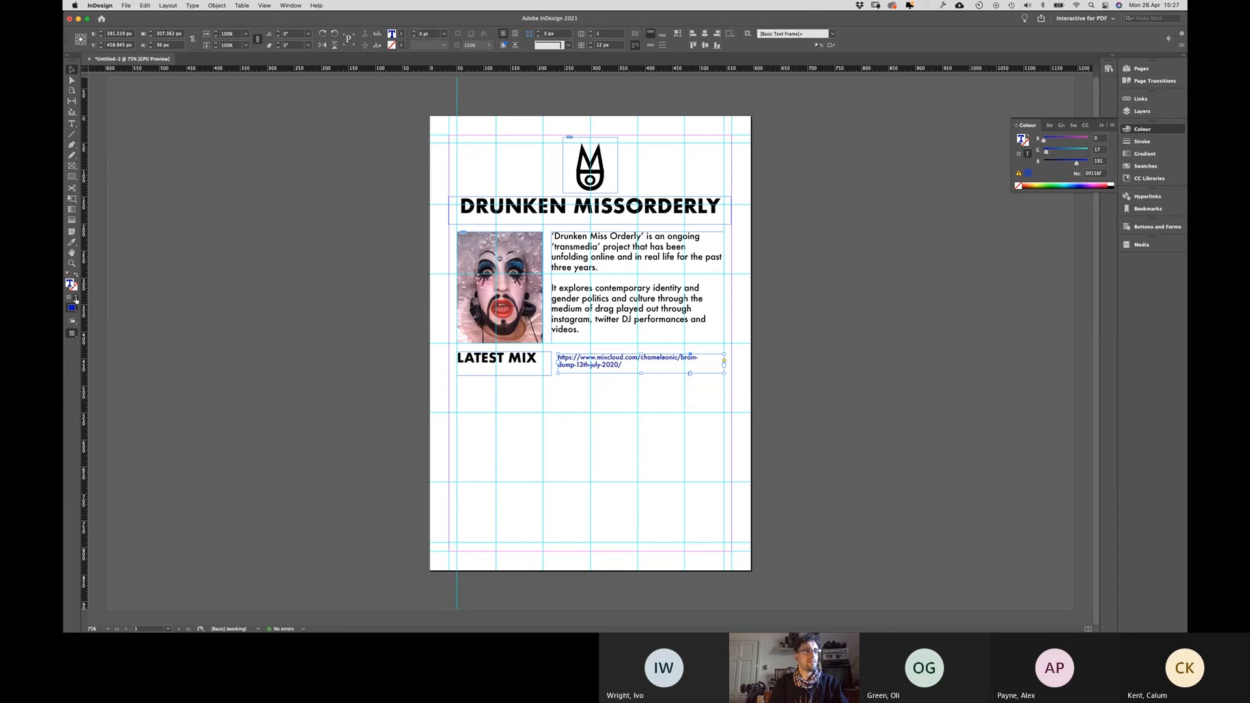
Step: Adjust the Mixcloud URL text colour to the blue with hex value 0000c7
double_click(70, 284)
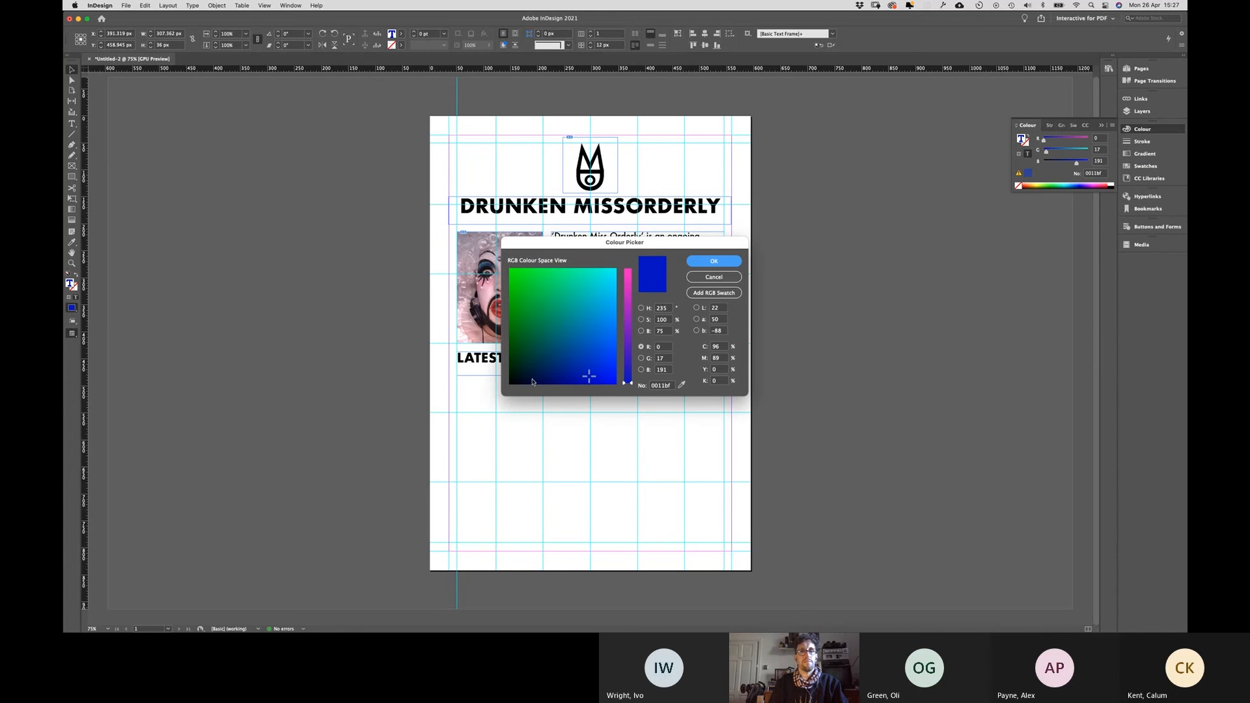
drag(590, 377, 594, 393)
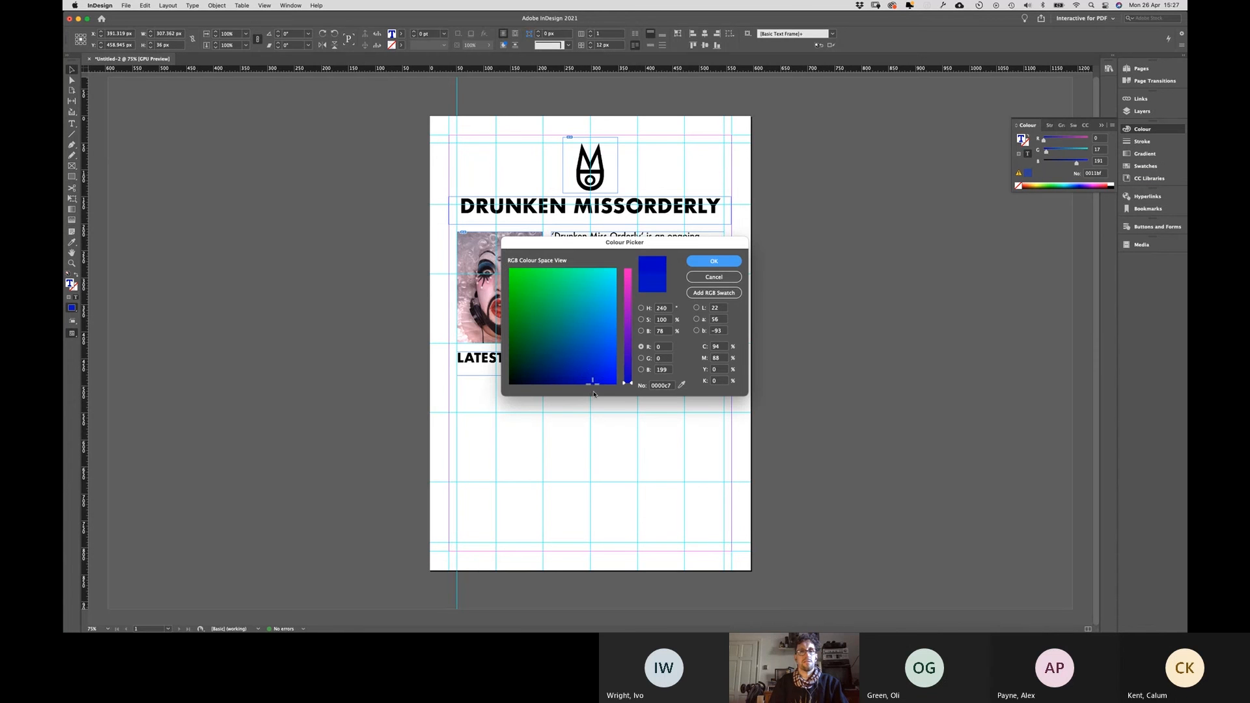
click(725, 259)
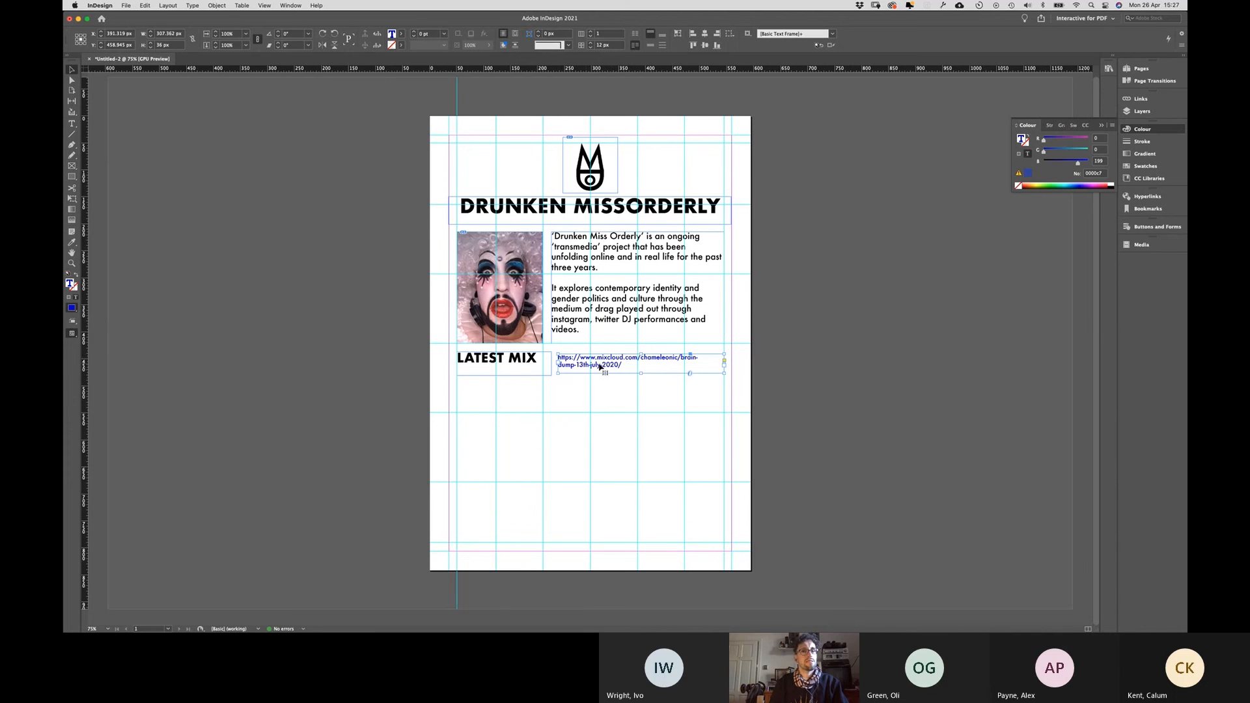
Step: Create a new paragraph style named "LINK" from the blue Mixcloud URL text's formatting
click(71, 124)
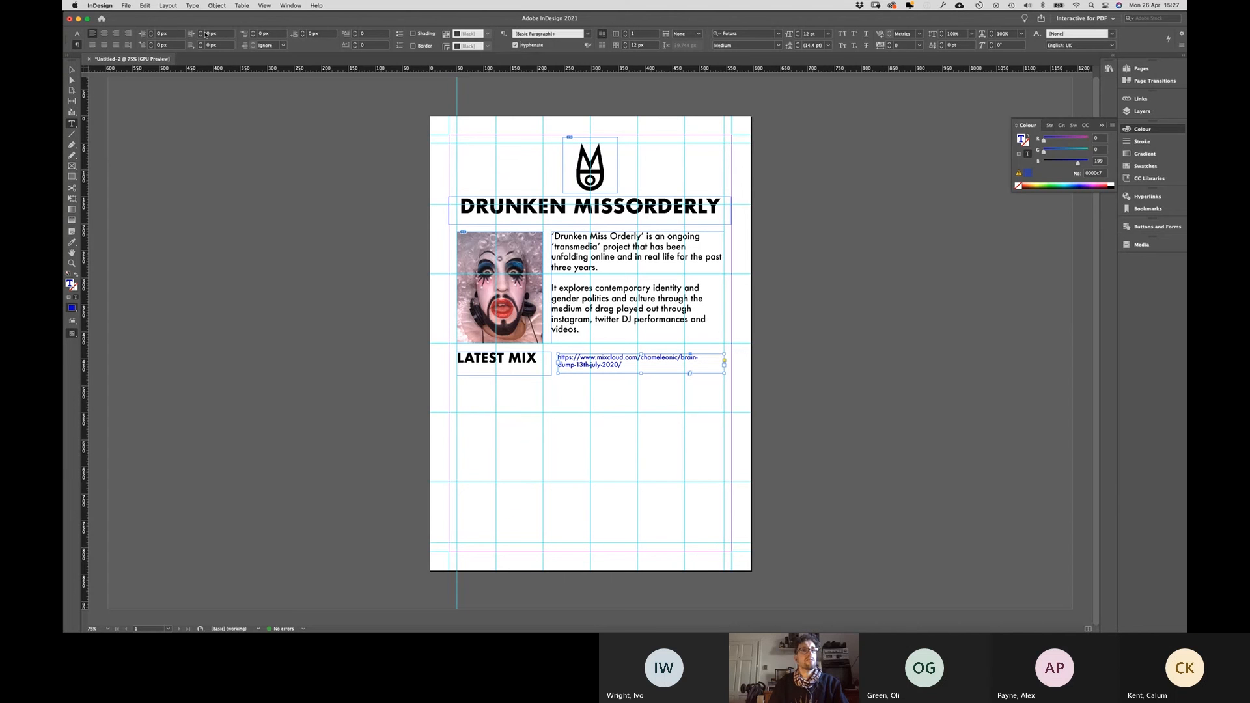
click(77, 34)
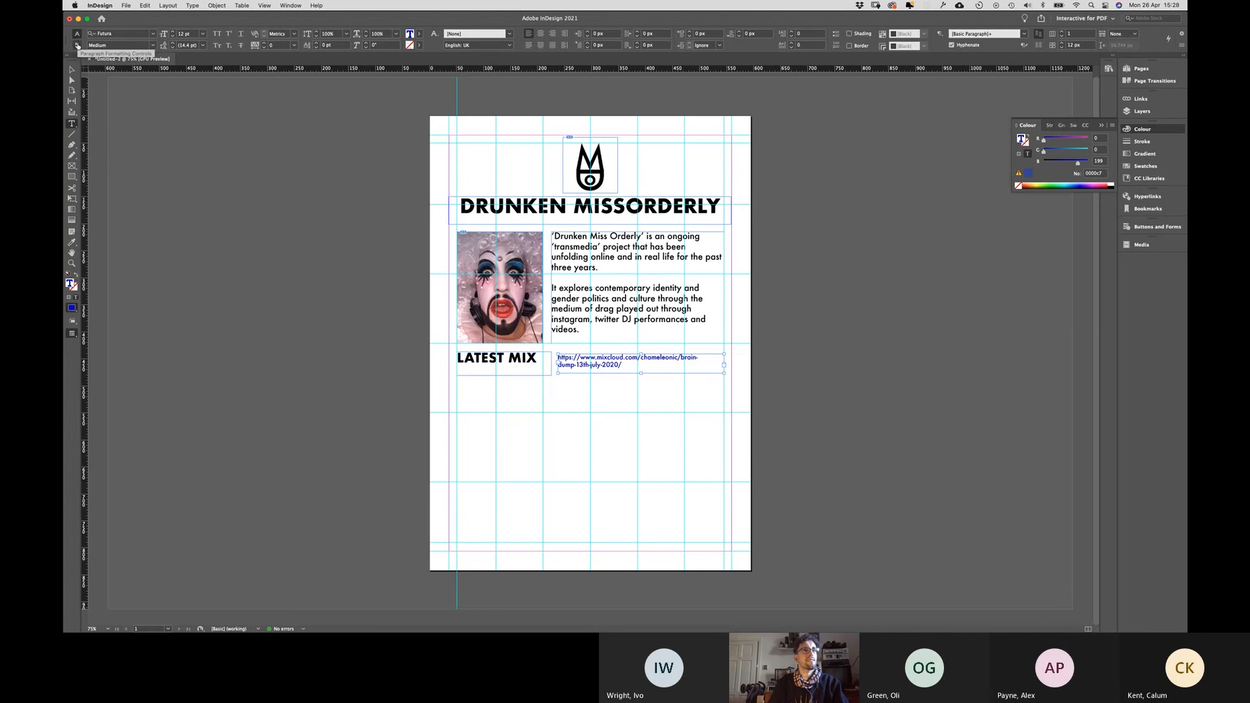
click(78, 46)
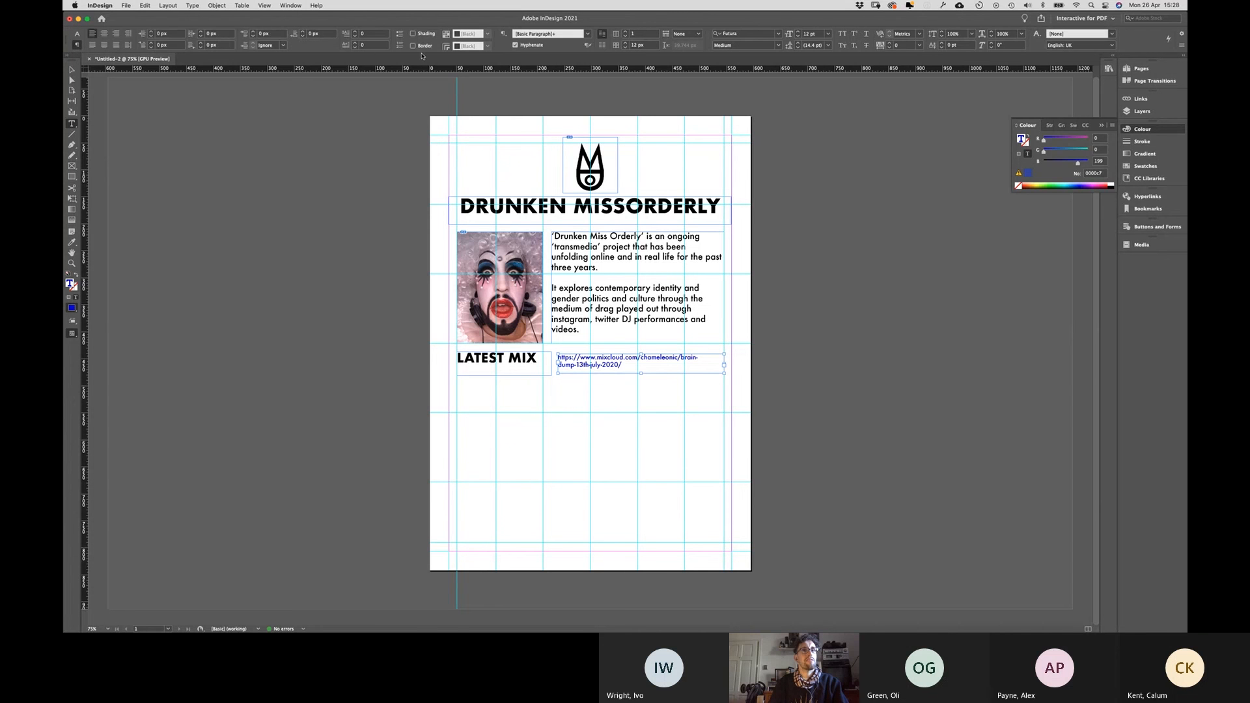
click(515, 45)
click(503, 36)
click(539, 38)
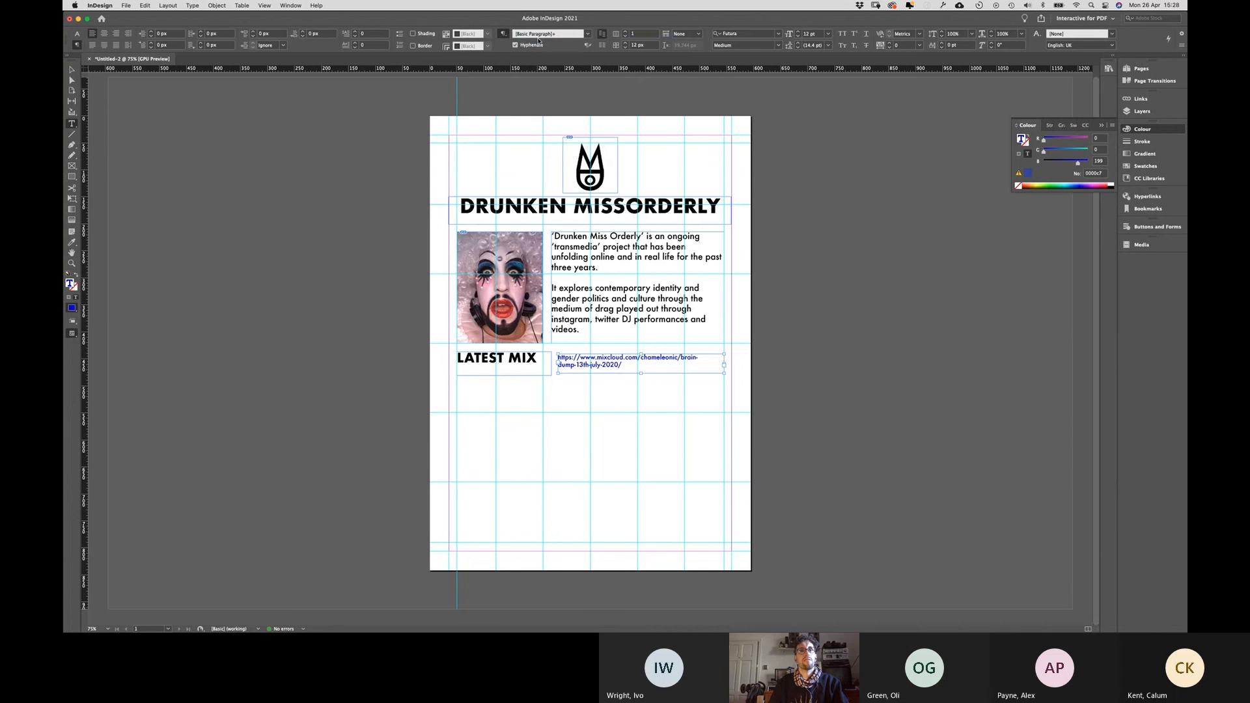
text(LINK)
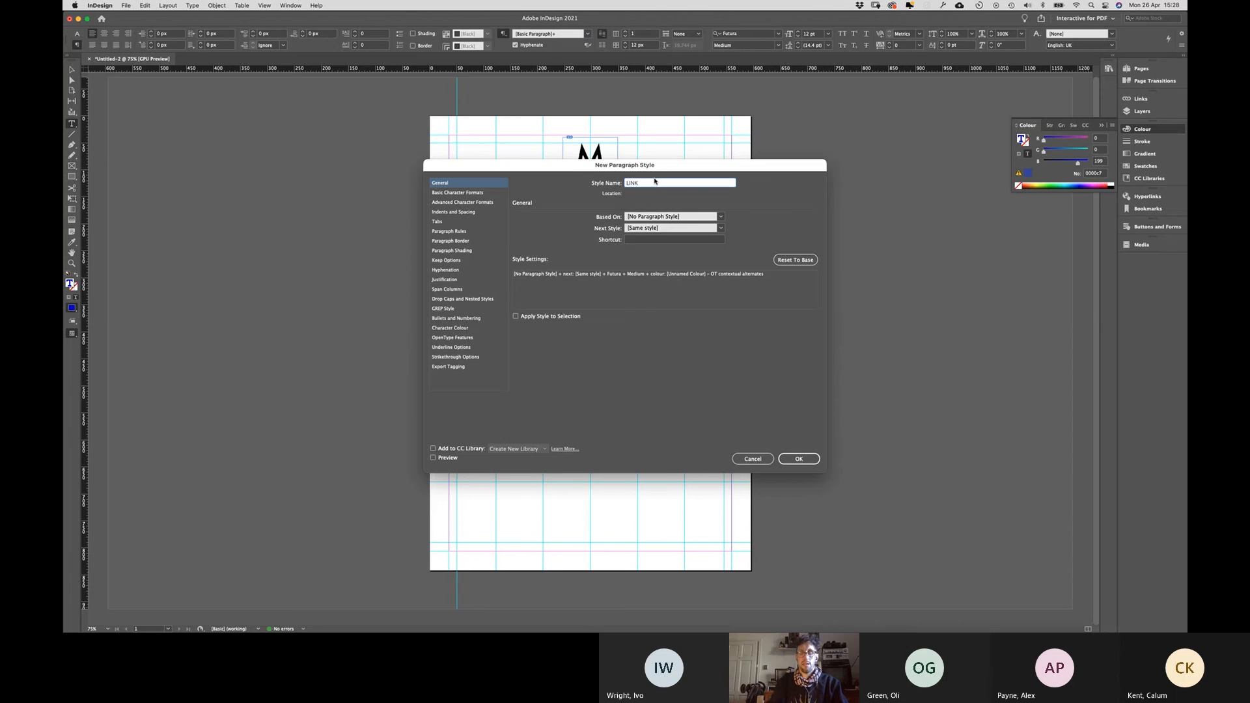
key(Return)
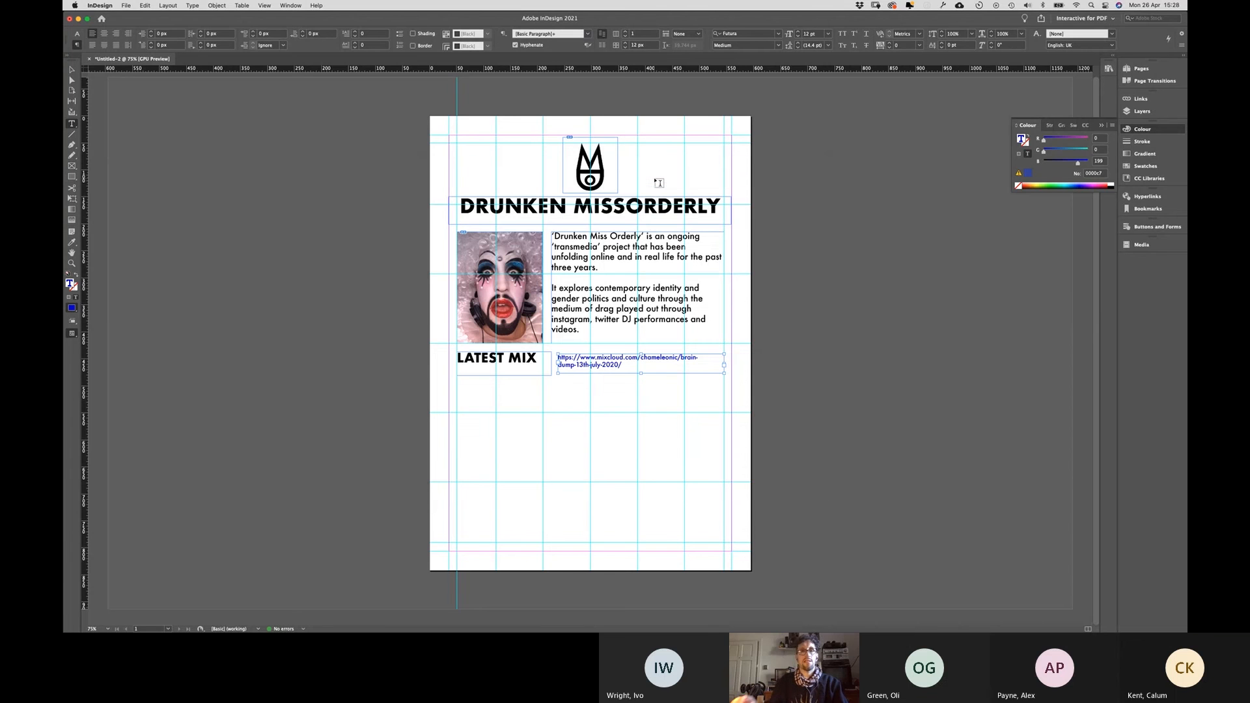
Step: Move the Mixcloud URL frame up about 4 px beside the LATEST MIX heading
click(72, 70)
click(404, 312)
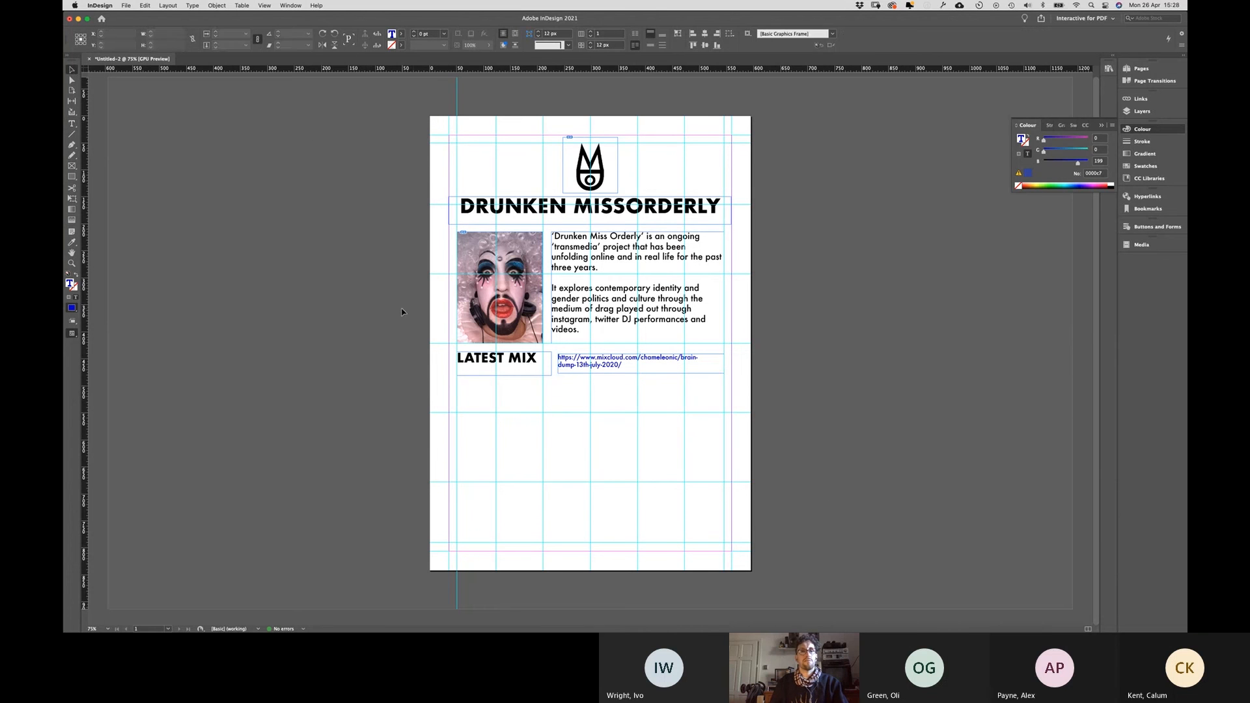
click(598, 367)
drag(597, 367, 593, 364)
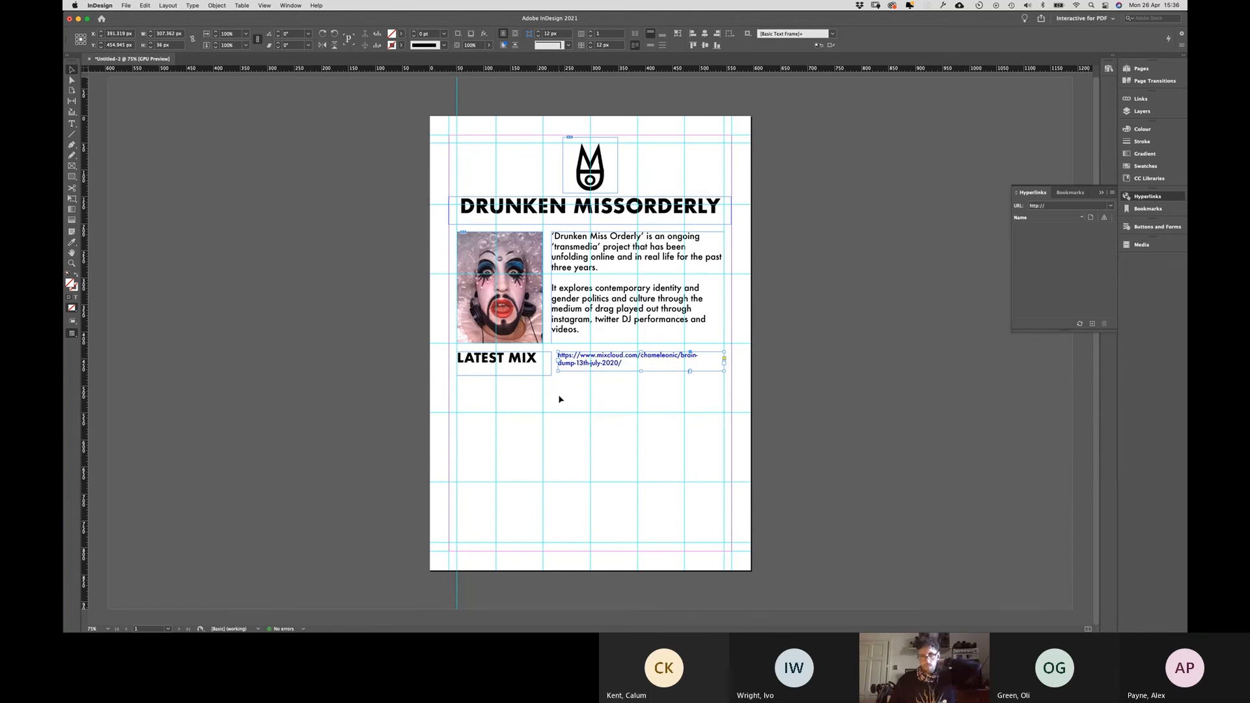
Step: Cut the blue Mixcloud URL text out of the frame beside the LATEST MIX heading
double_click(616, 364)
drag(625, 364, 558, 355)
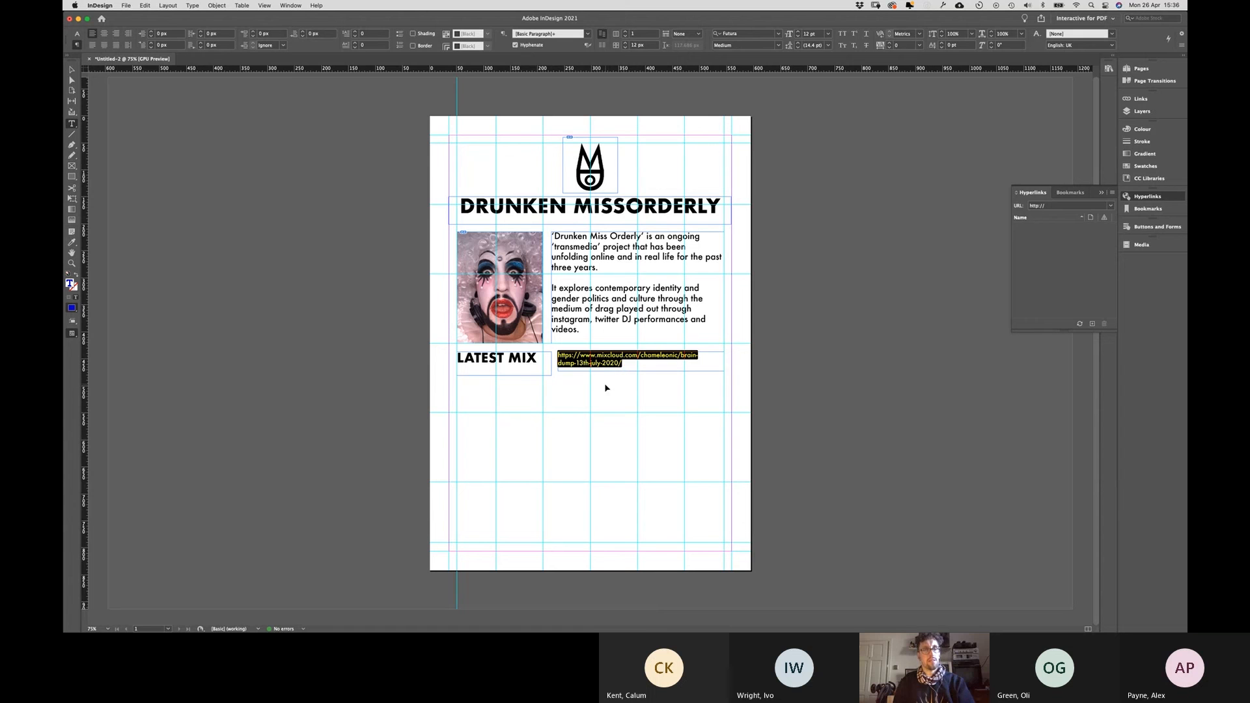
key(super+x)
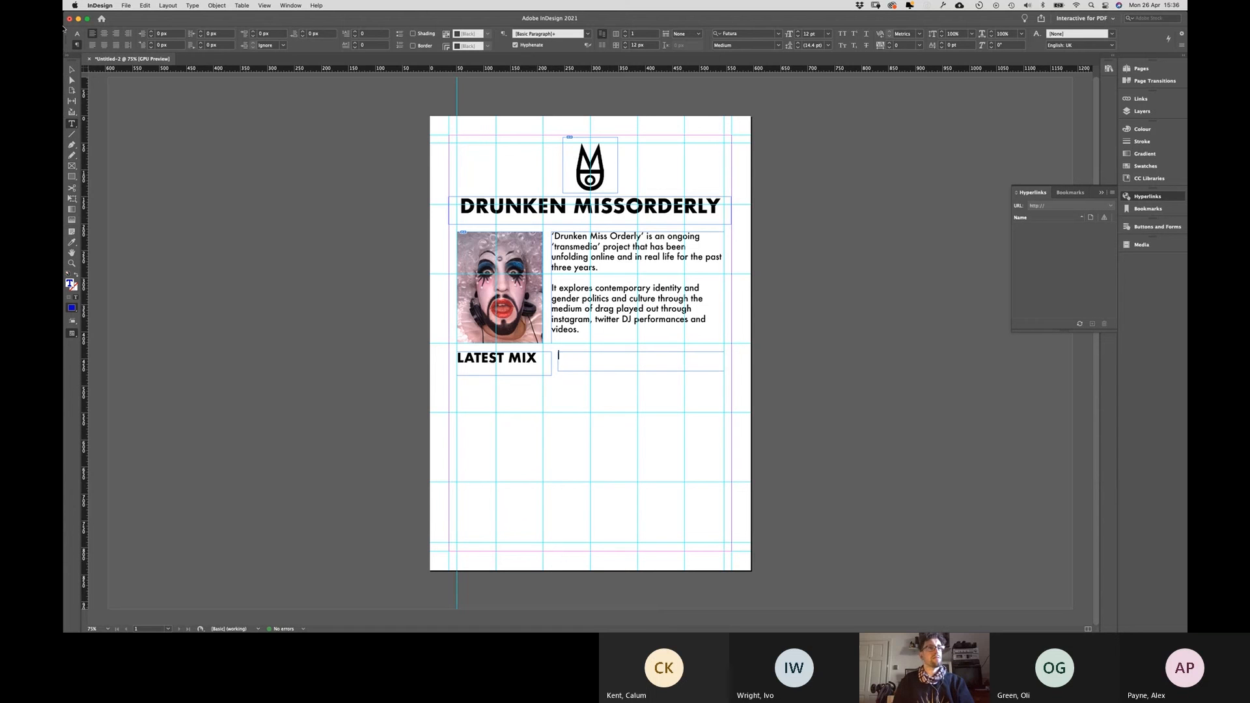
Step: Extend the emptied link frame to 44 px high and enter "SPRING 2021 MIX" in it
click(71, 70)
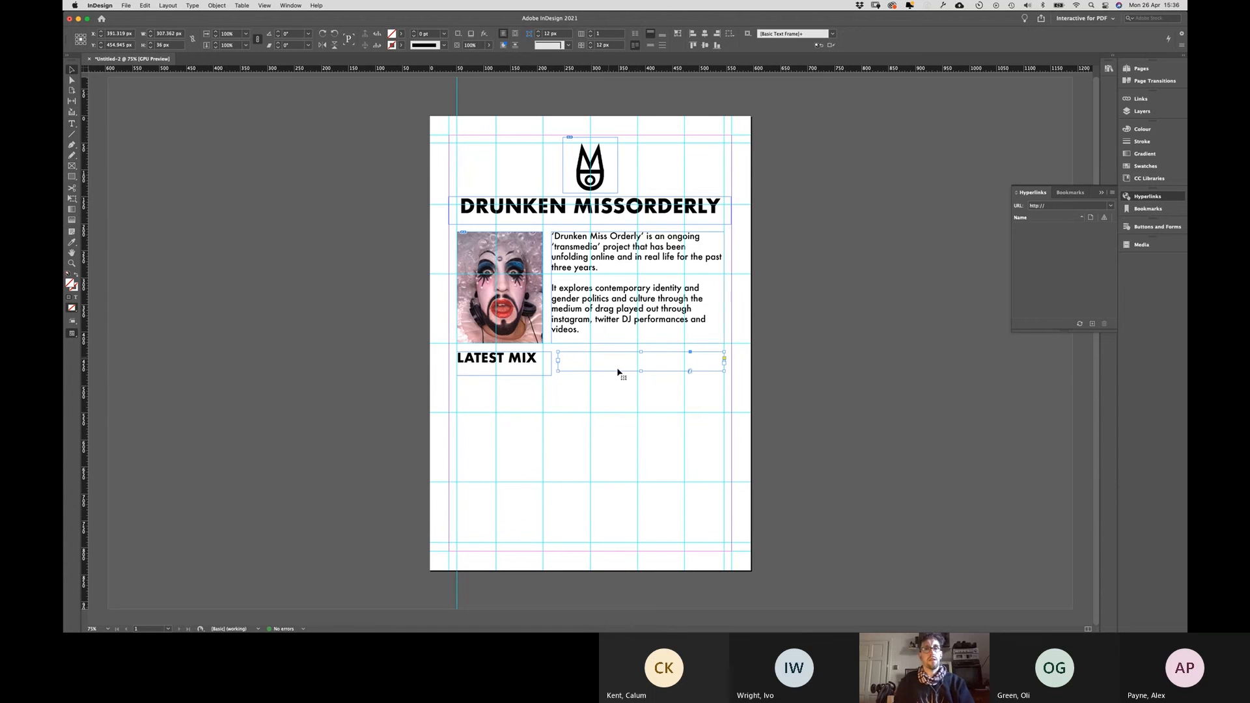
drag(641, 371, 642, 376)
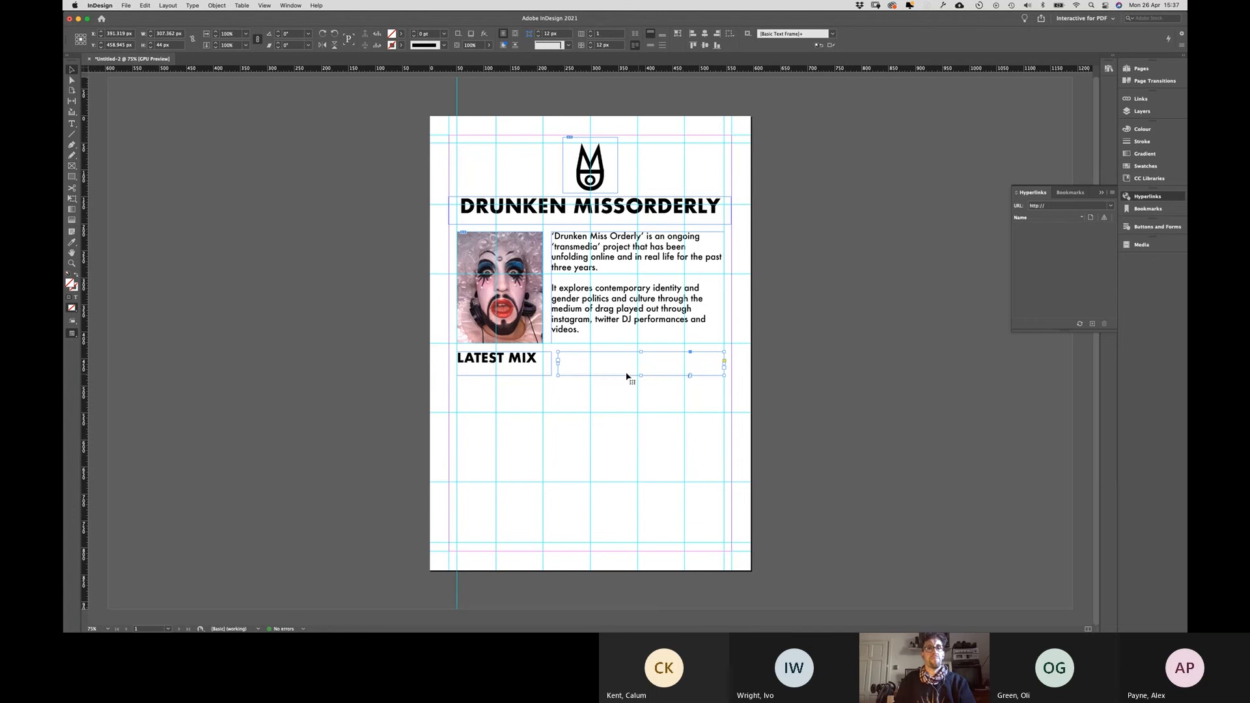
double_click(587, 358)
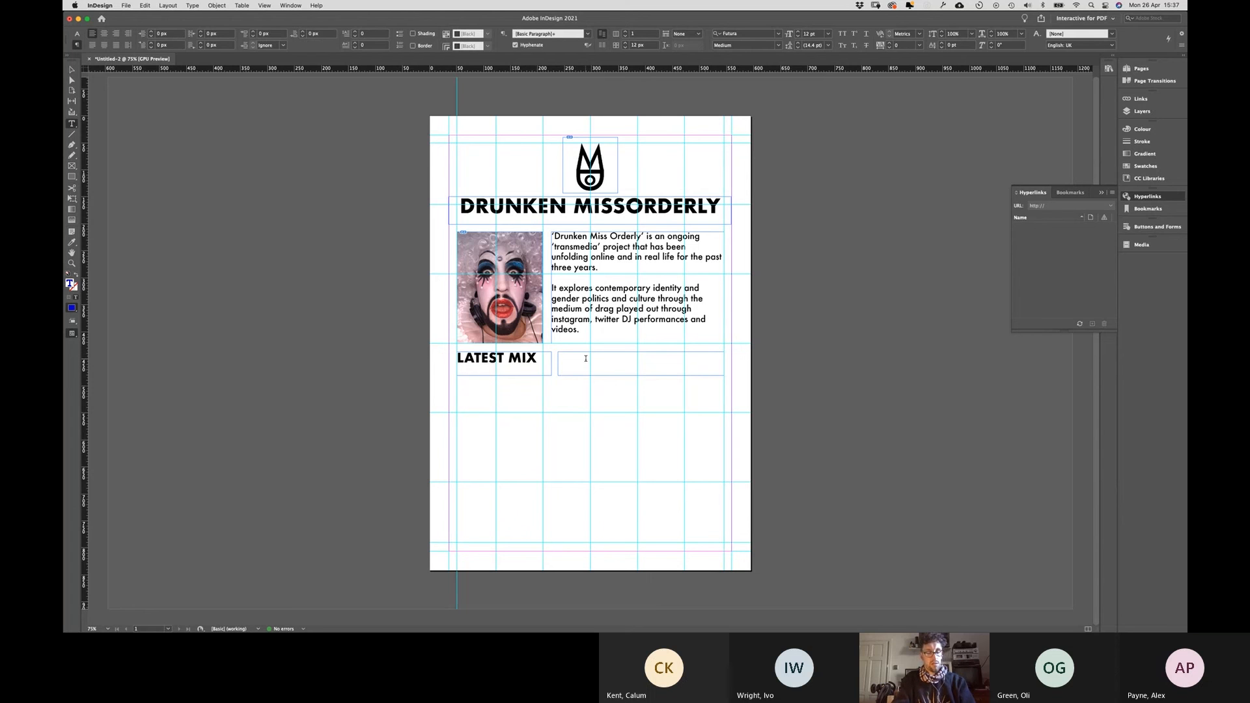
text(SPRING 2021 MIX)
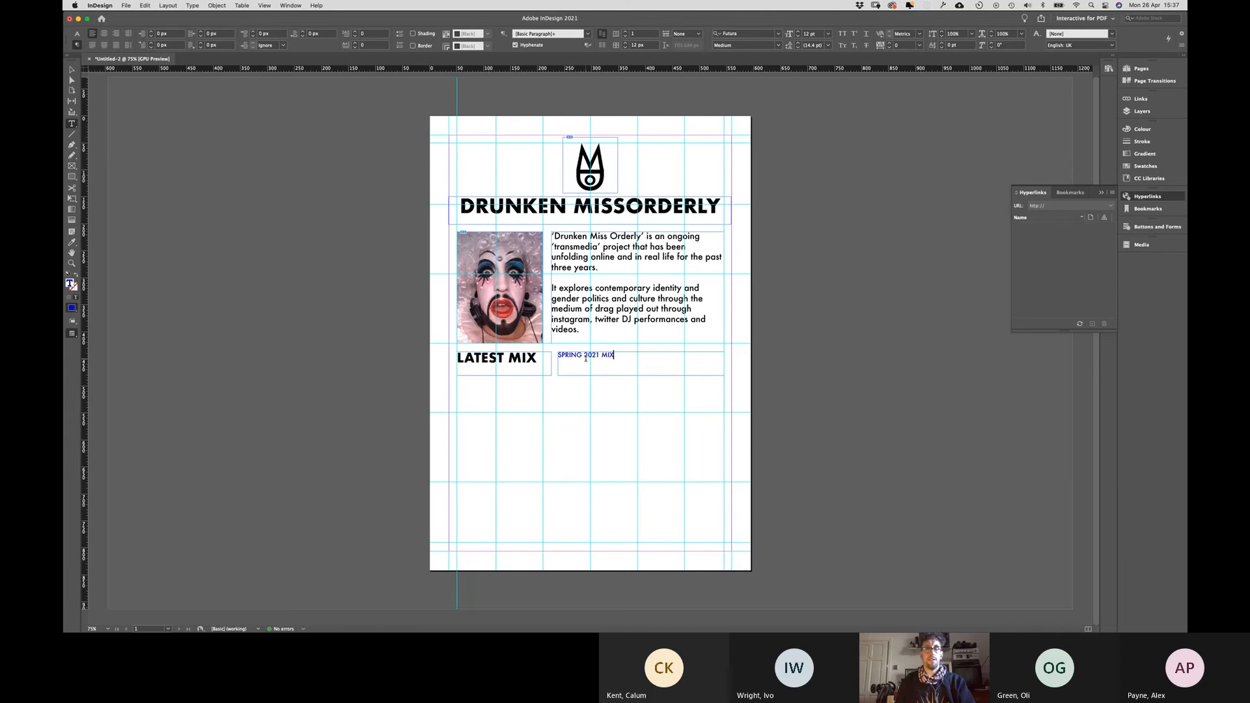
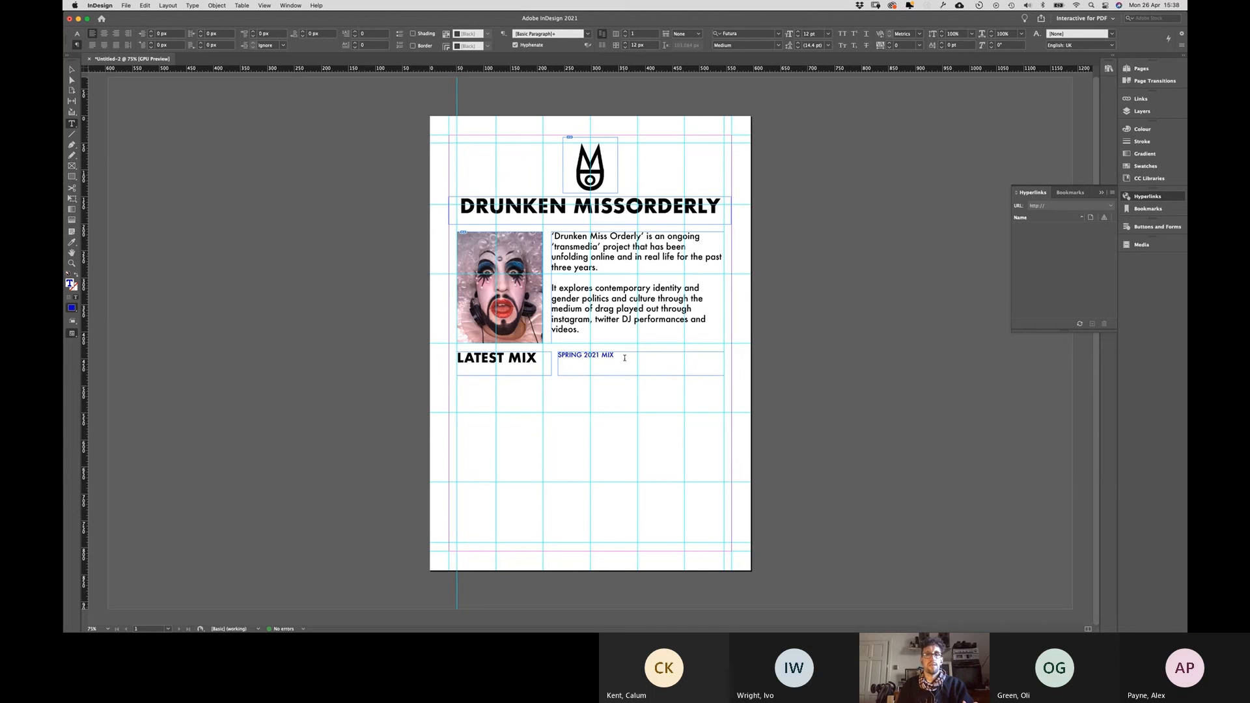
Step: Apply the HEADING paragraph style to the "SPRING 2021 MIX" text
drag(614, 355, 558, 356)
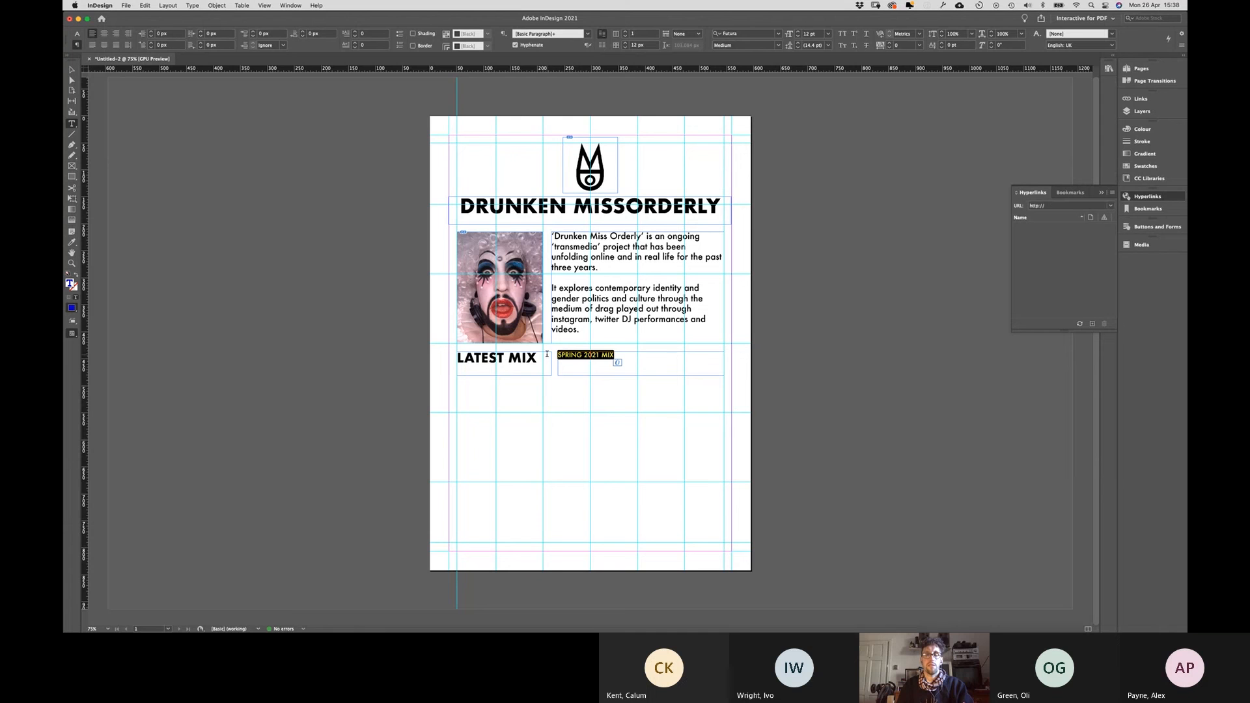
click(639, 354)
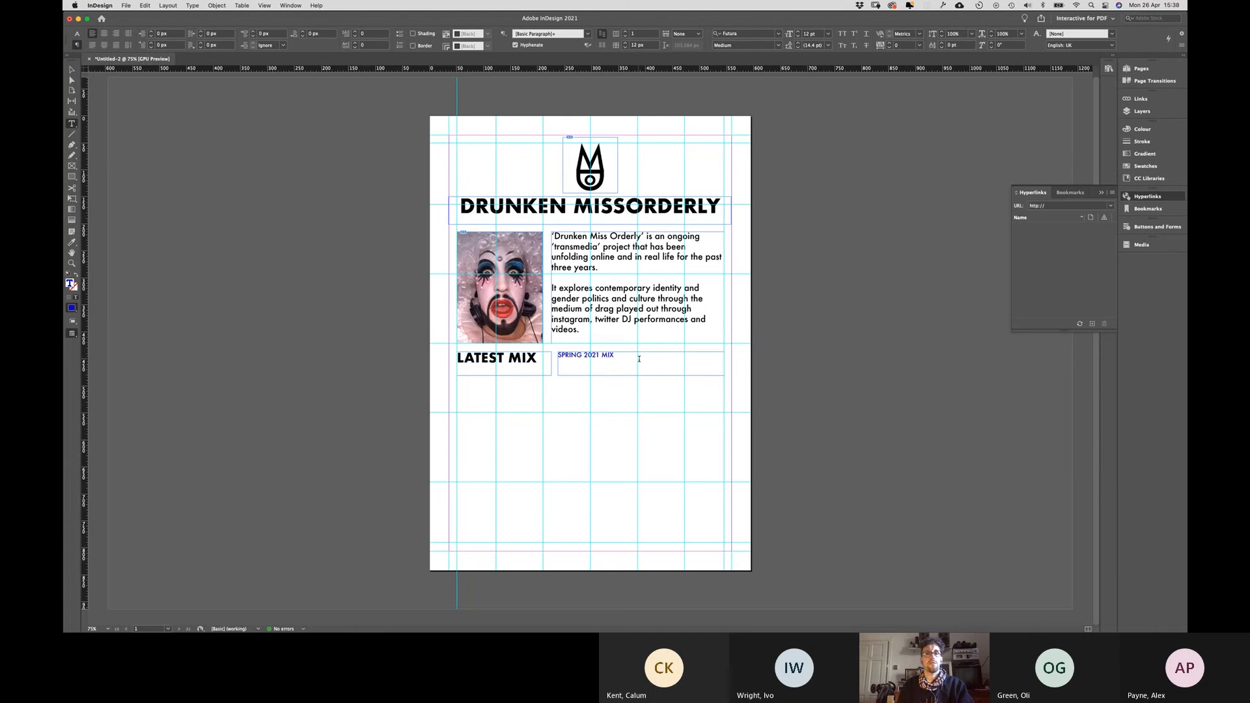
drag(614, 355, 557, 355)
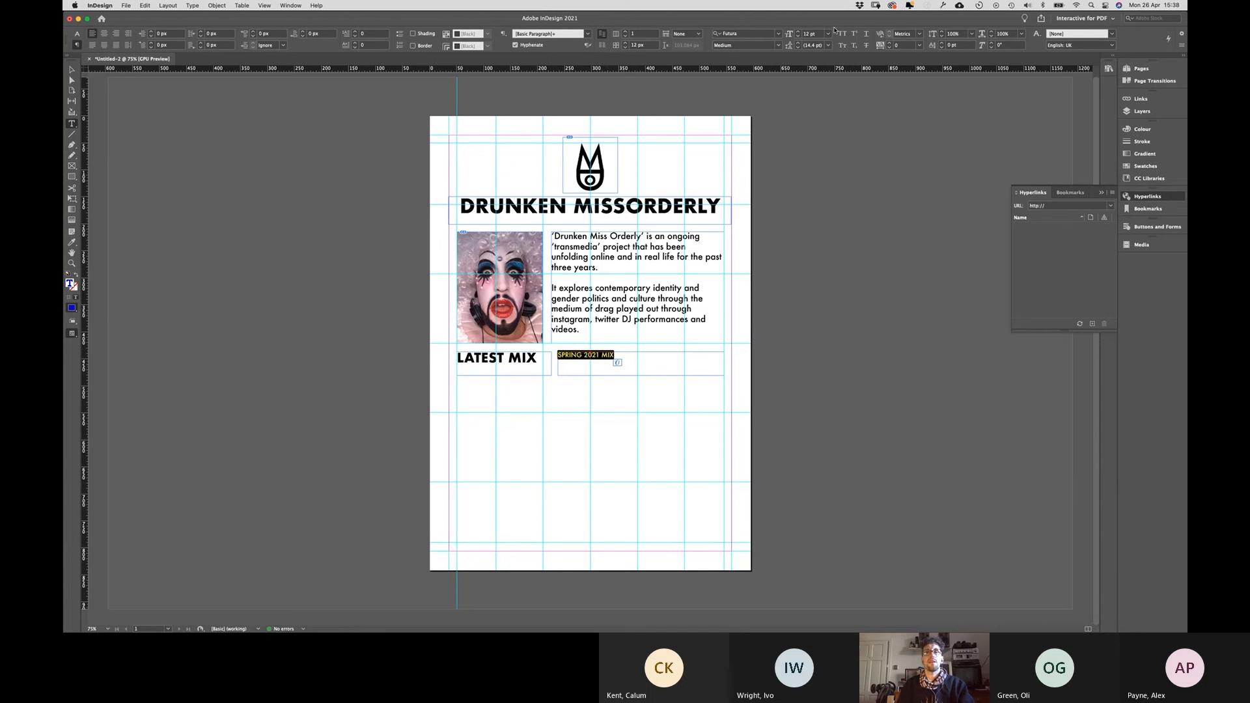
click(502, 35)
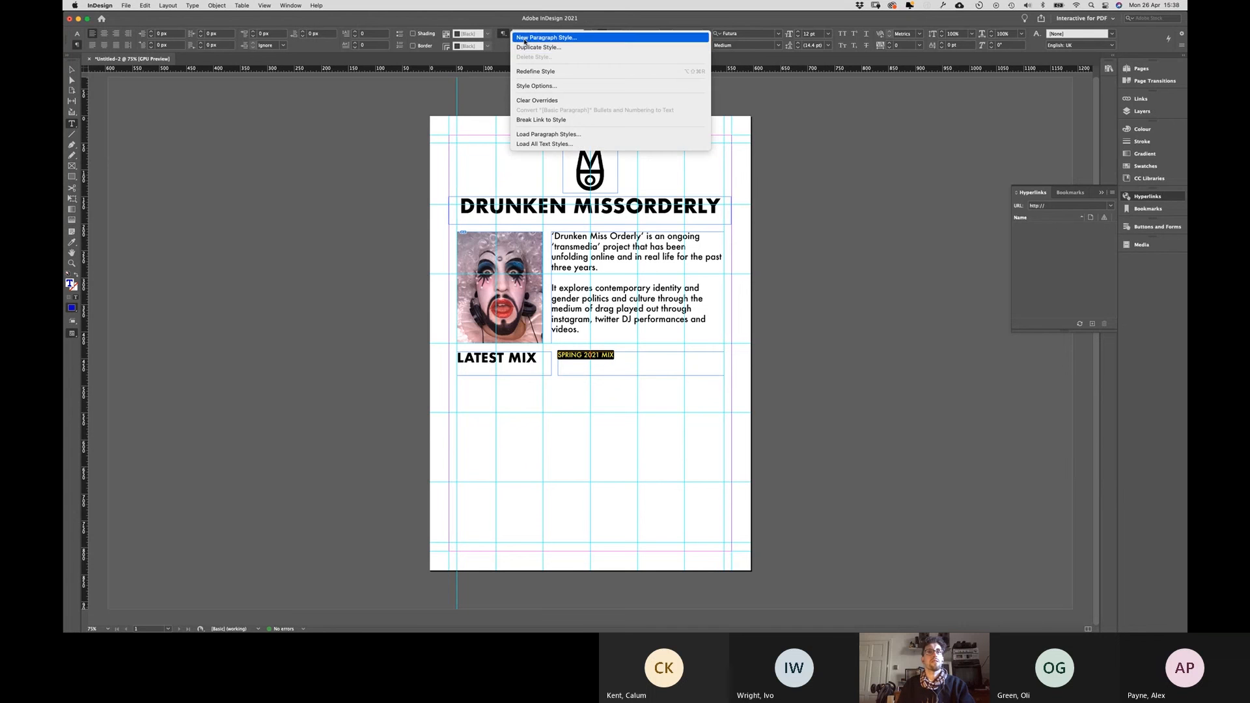
click(547, 38)
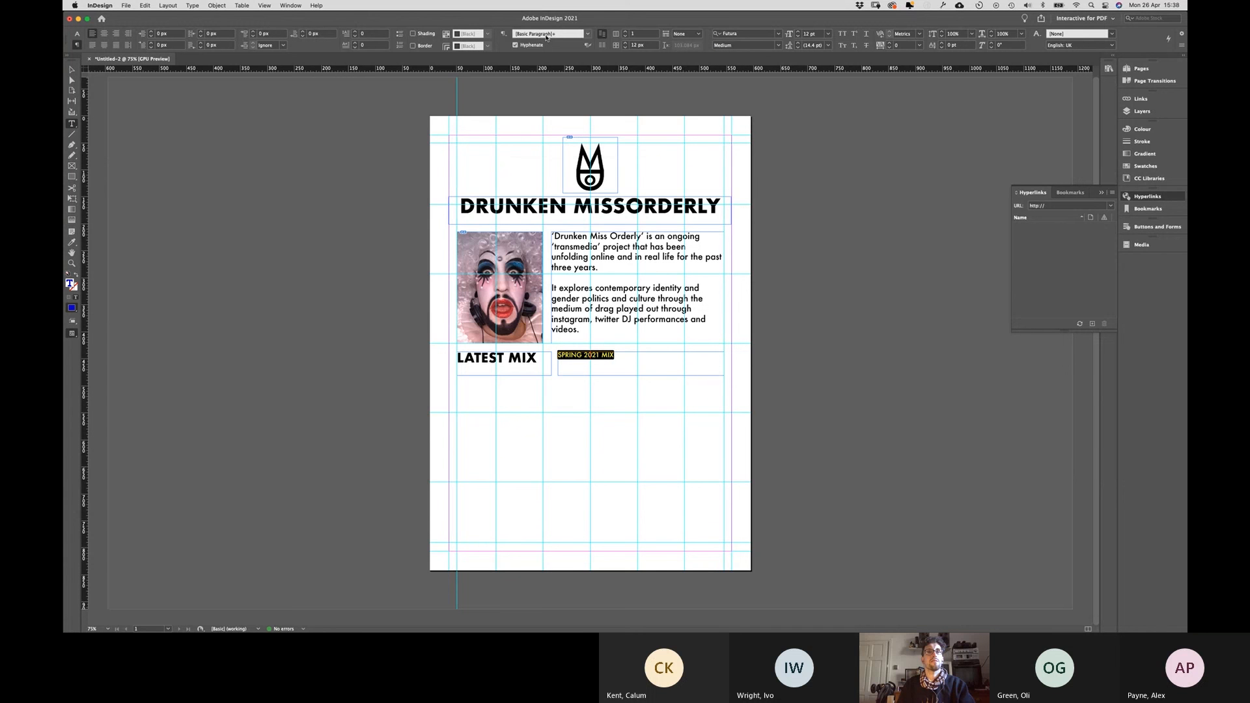
click(586, 35)
click(563, 81)
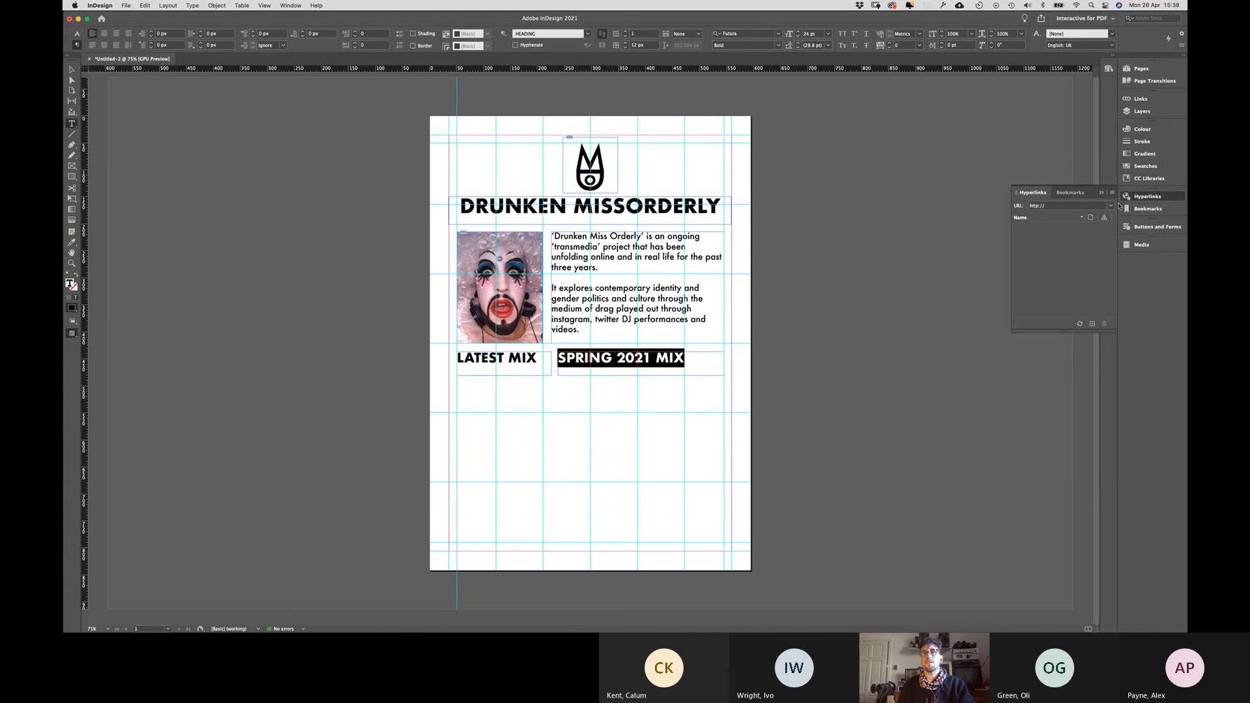
Step: Colour the "SPRING 2021 MIX" text pure blue, hex 0000ff, and shorten its frame to 22 px high
click(1141, 129)
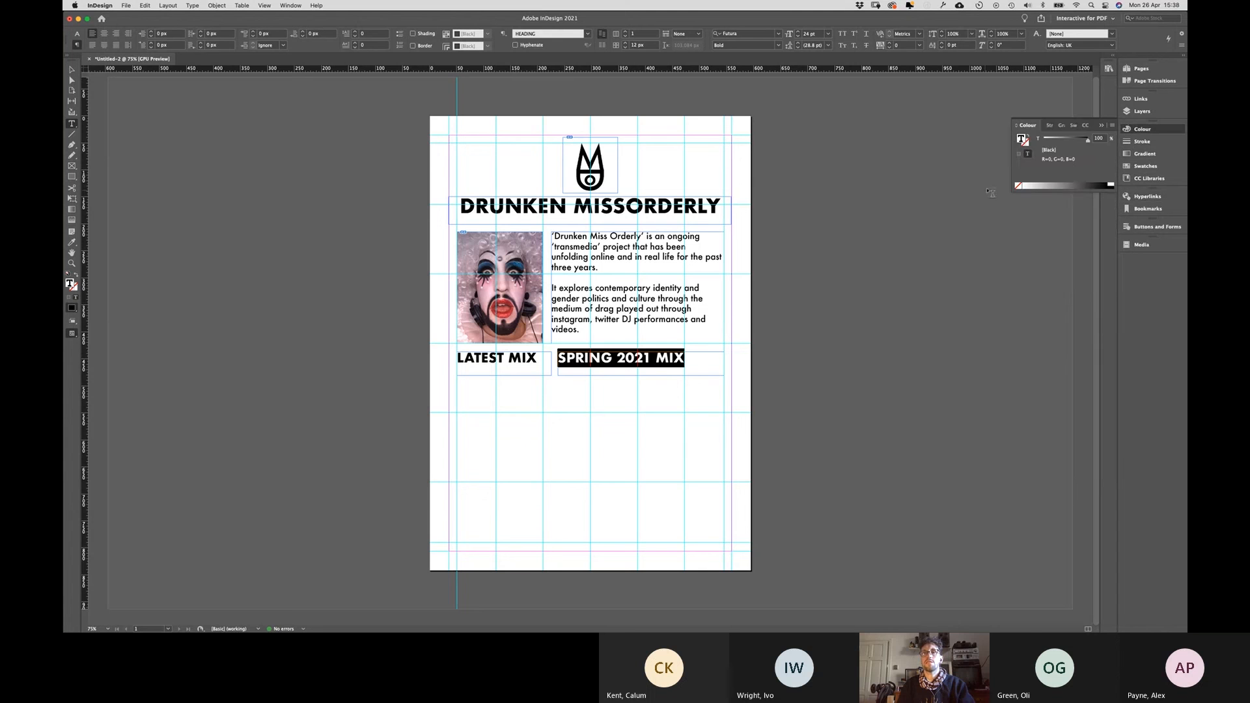
double_click(70, 283)
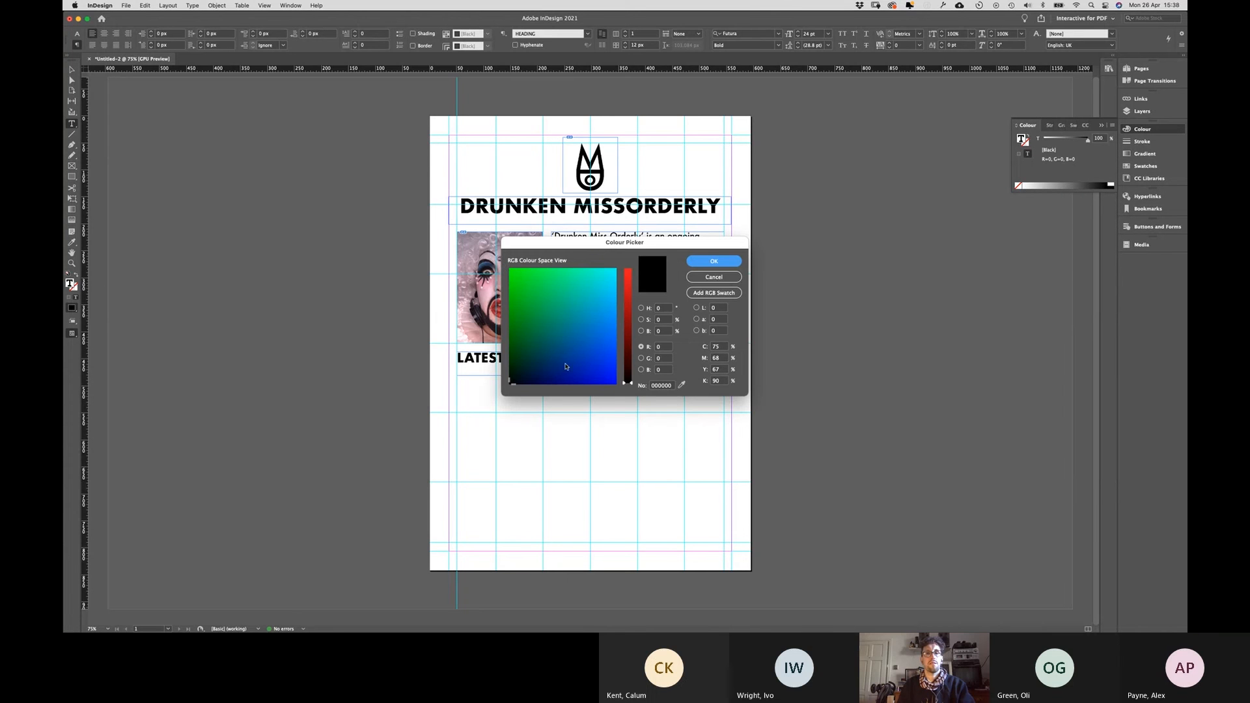
drag(566, 367, 616, 383)
click(713, 261)
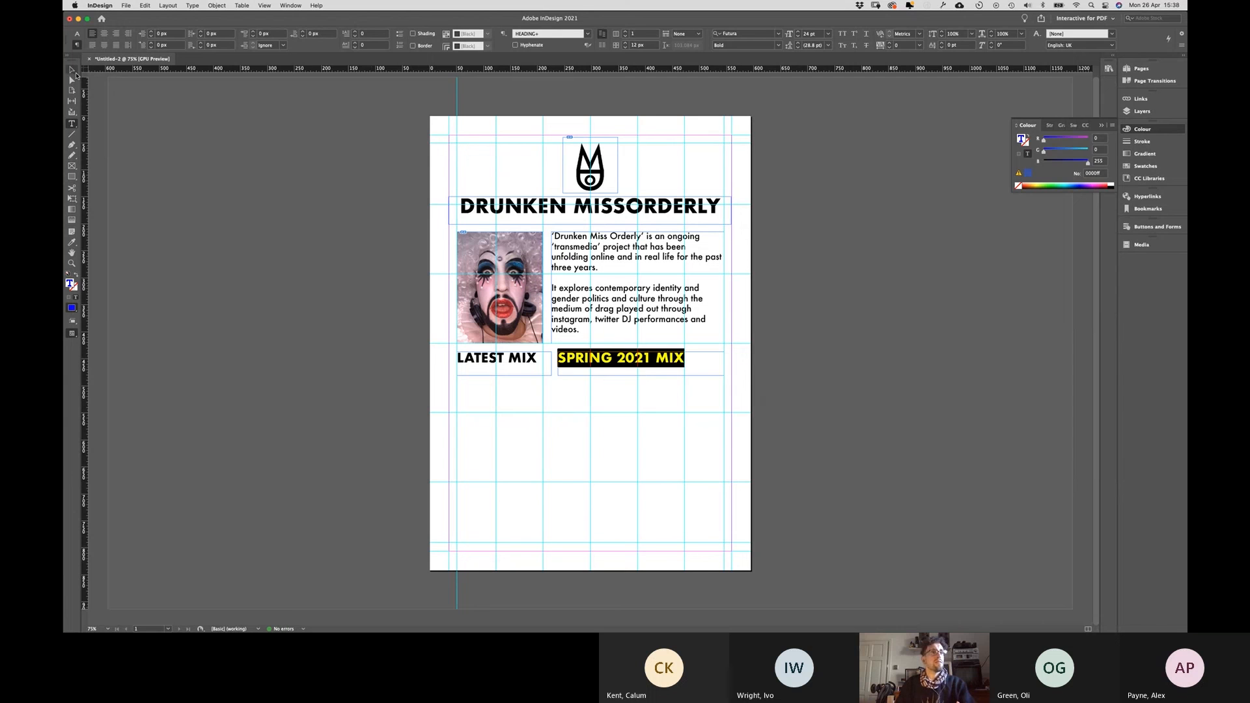
click(72, 70)
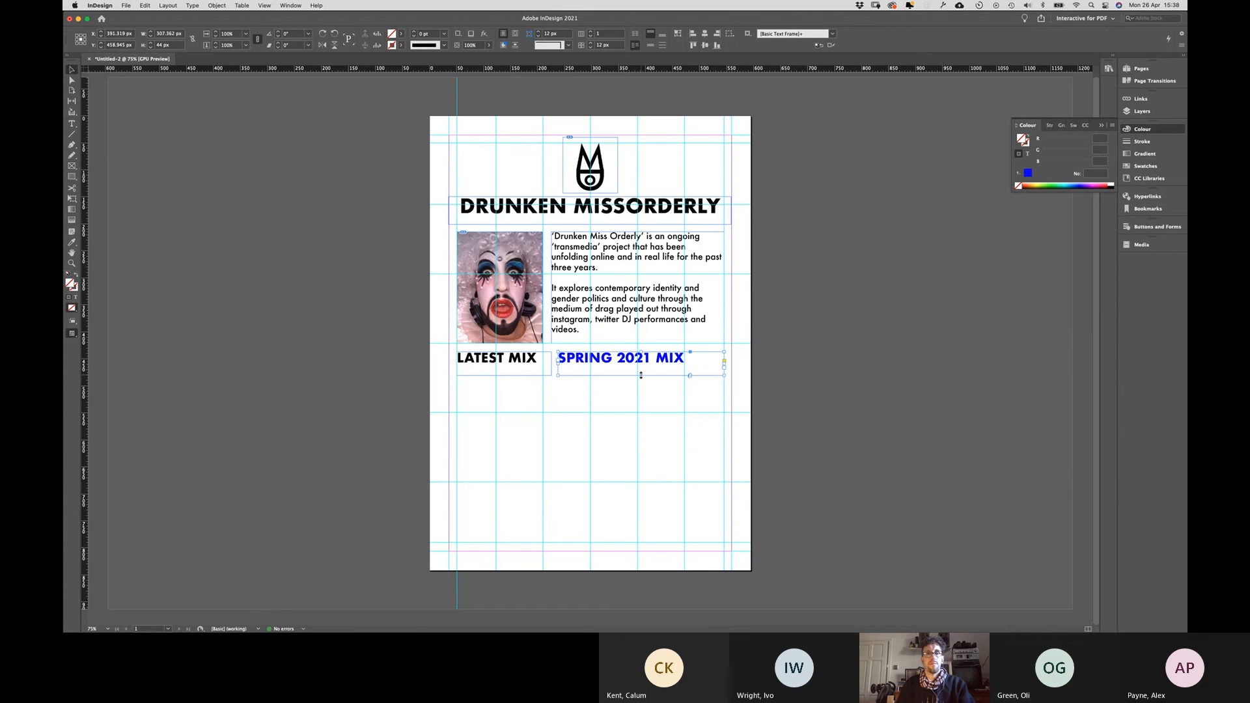
drag(640, 376, 647, 369)
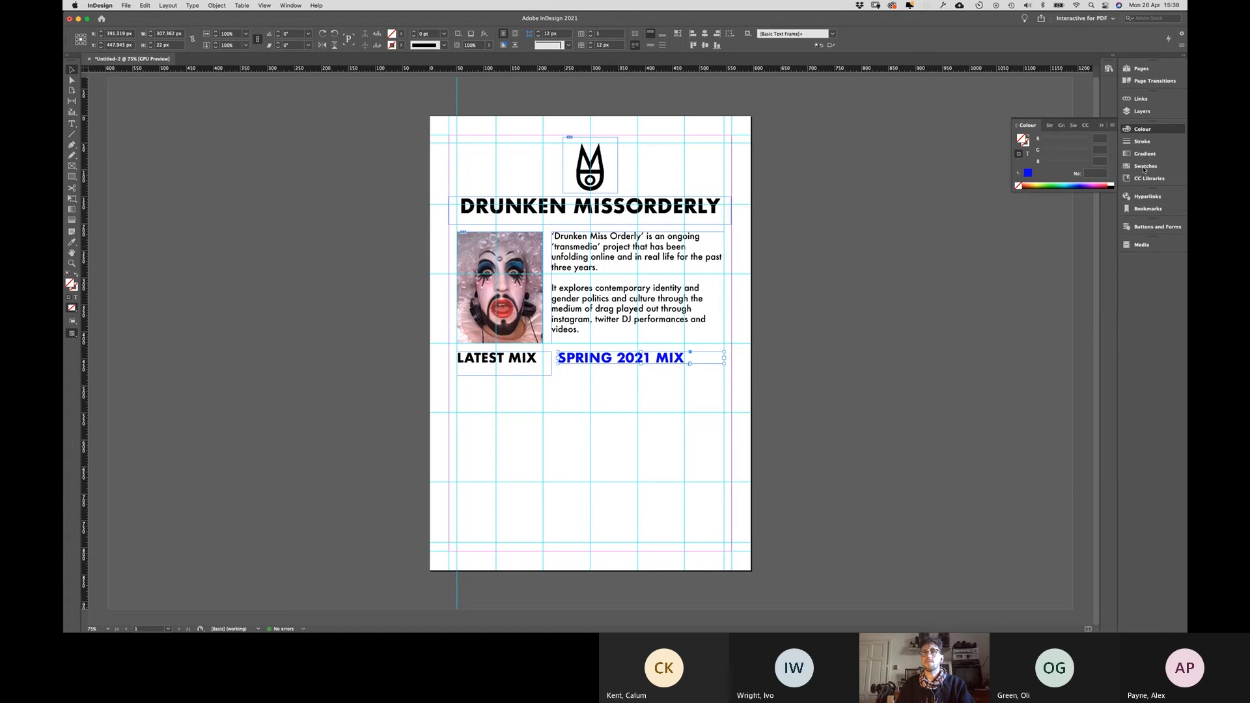
Step: Fill the SPRING 2021 MIX frame itself with lime green, R 208, G 255, B 32, and check it in page preview
click(1029, 156)
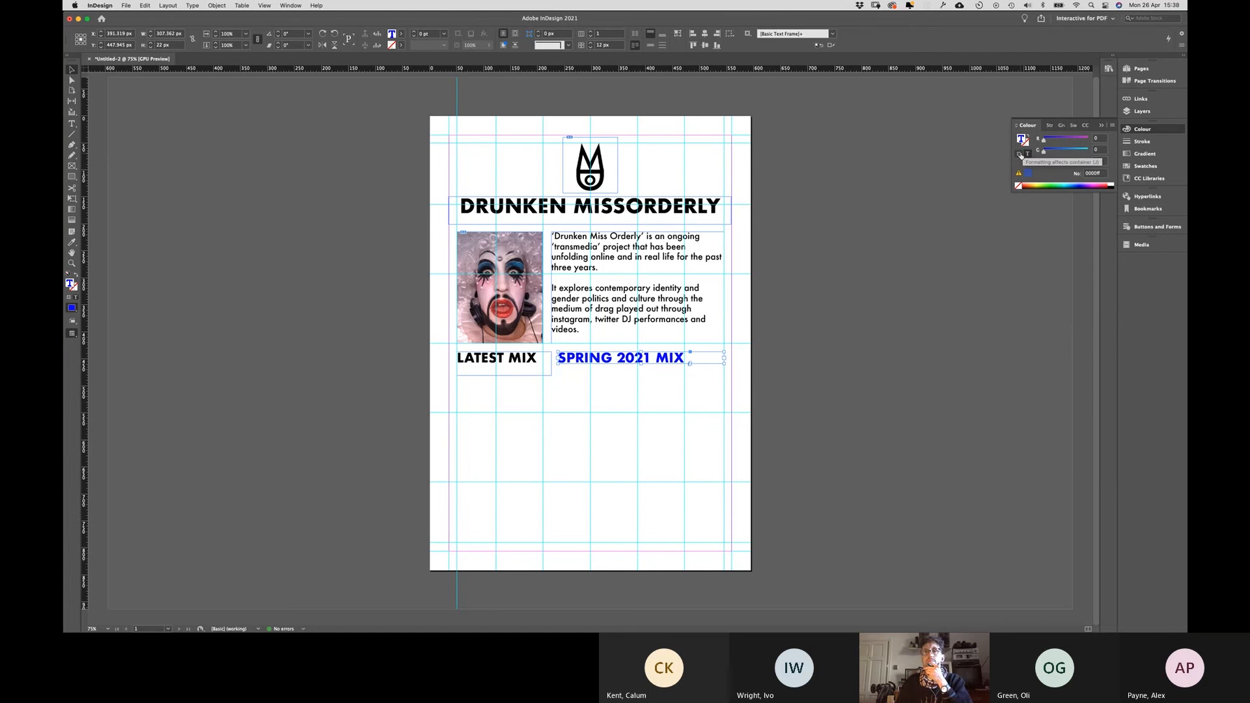
click(1020, 155)
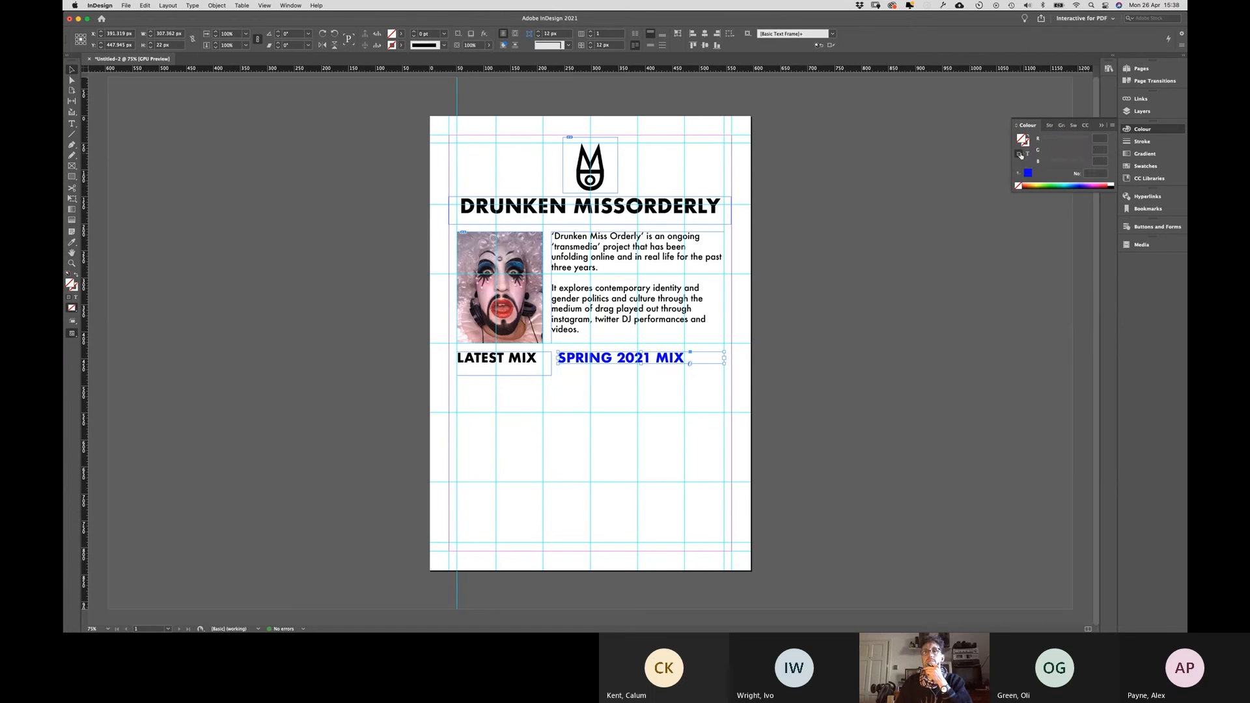
click(1051, 186)
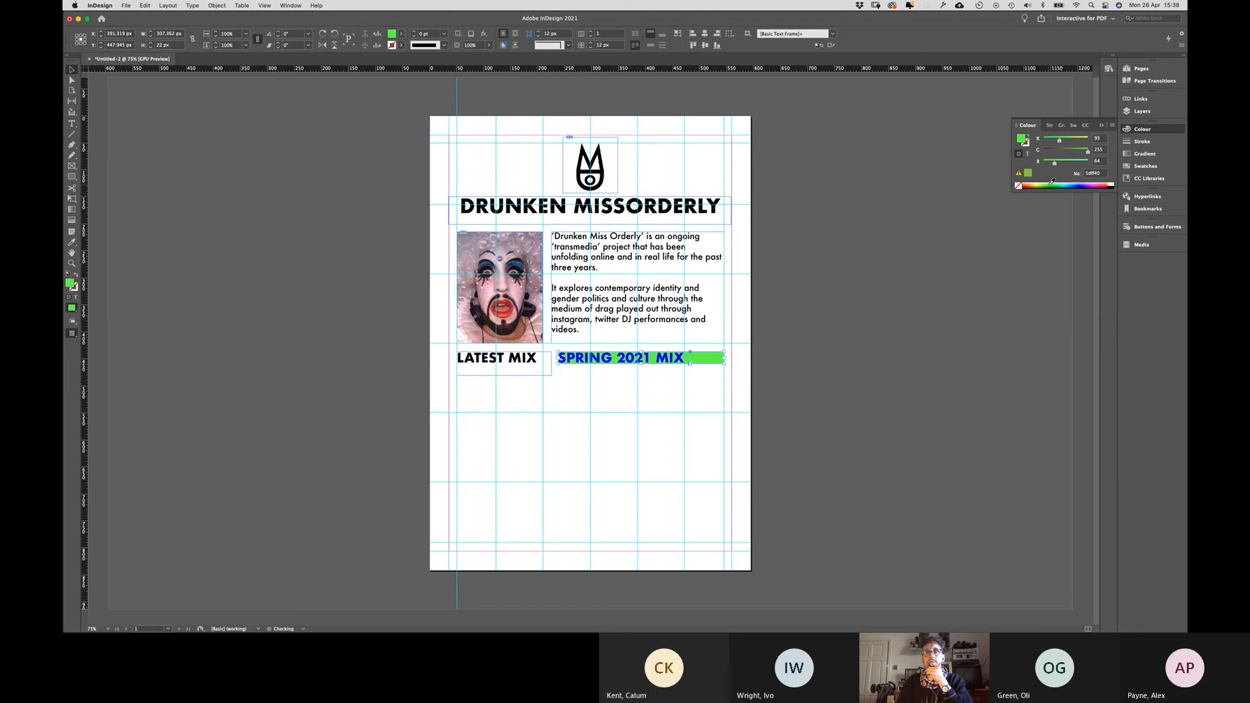
click(1042, 185)
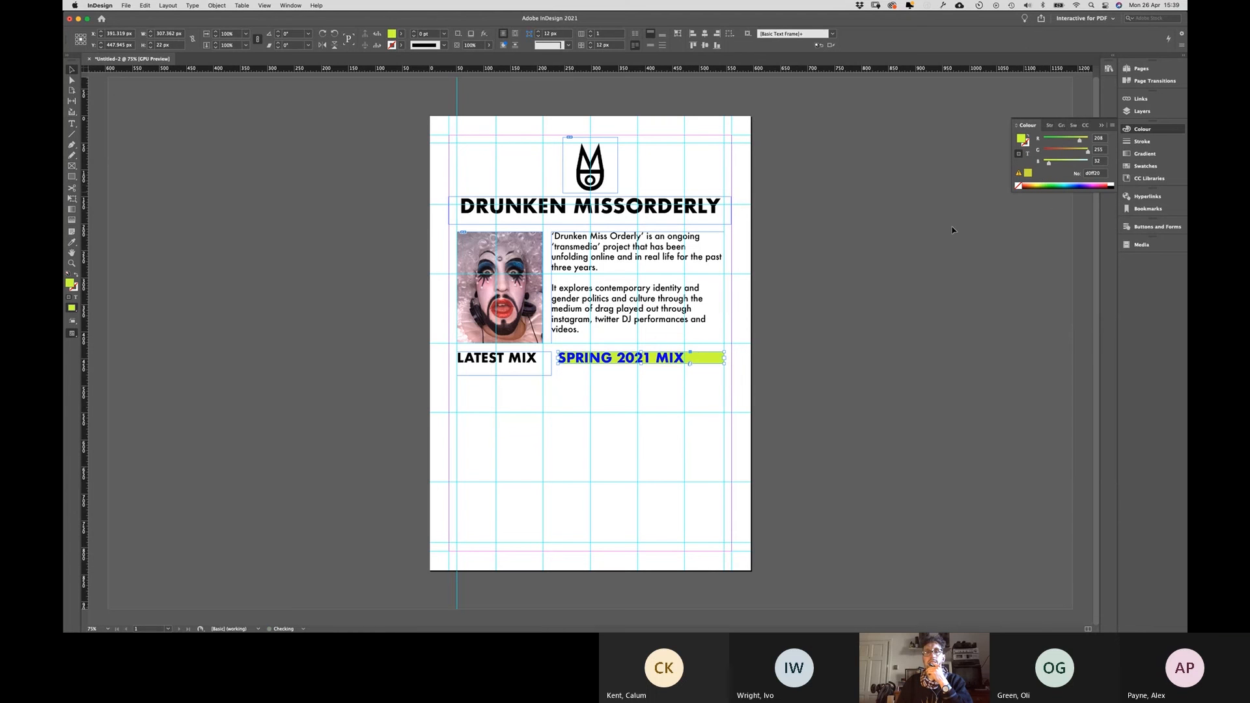
click(648, 382)
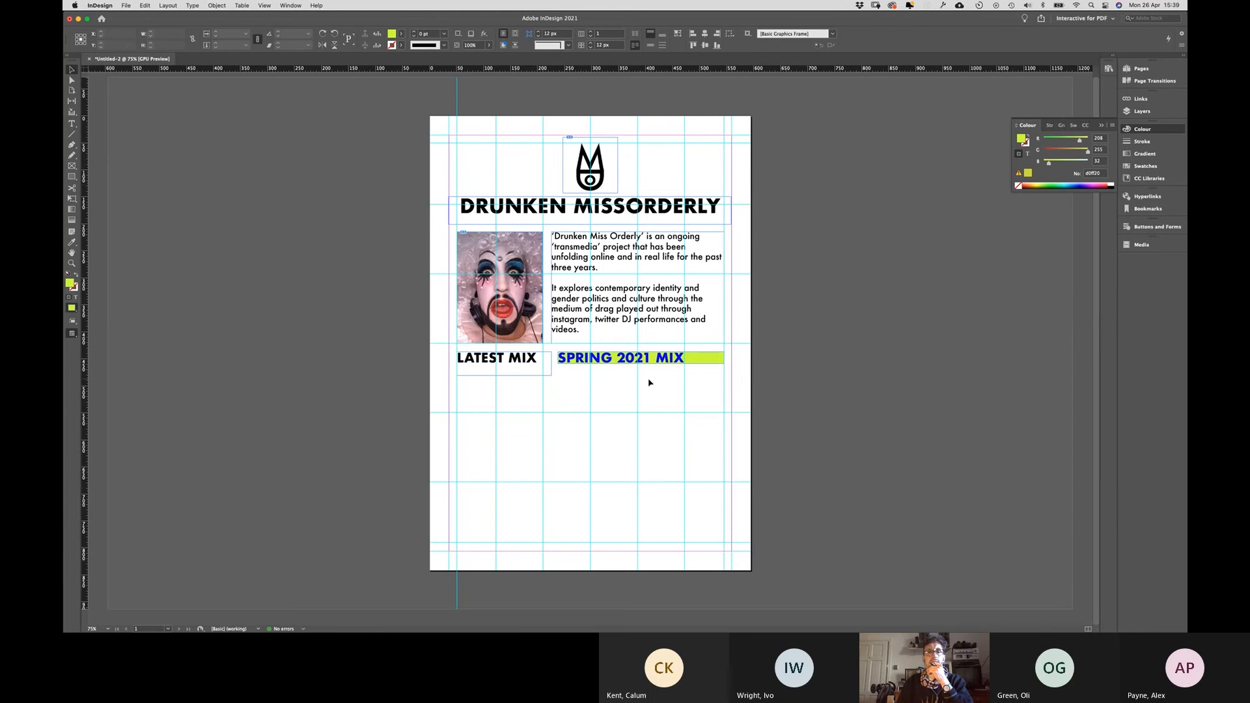
key(w)
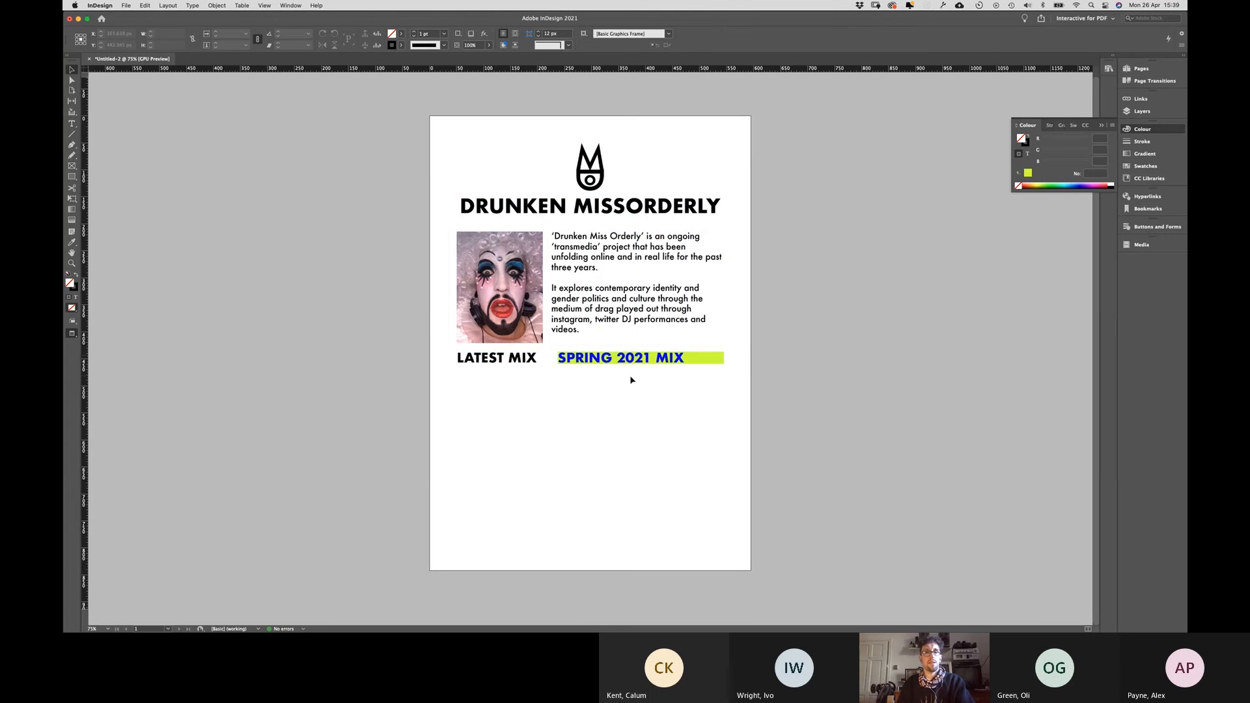
key(w)
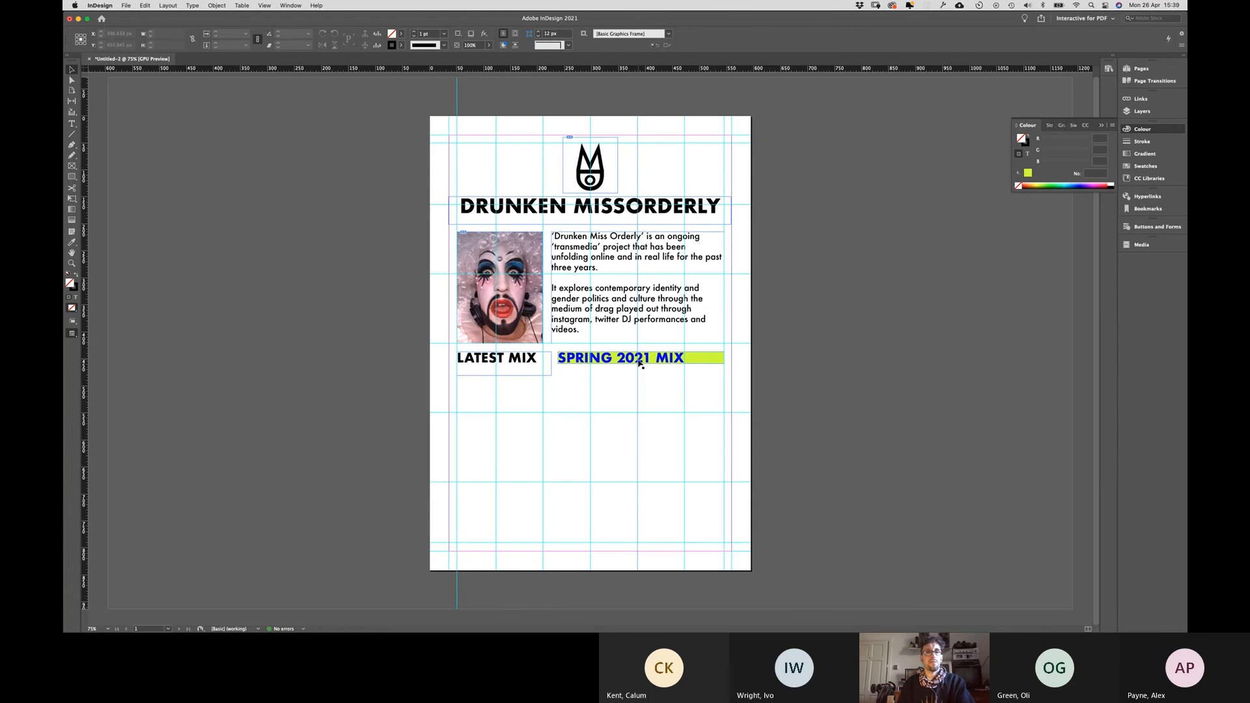
Step: Align the SPRING 2021 MIX frame's left edge with the body text column and widen it to about 319 px
drag(644, 368, 618, 361)
key(super+z)
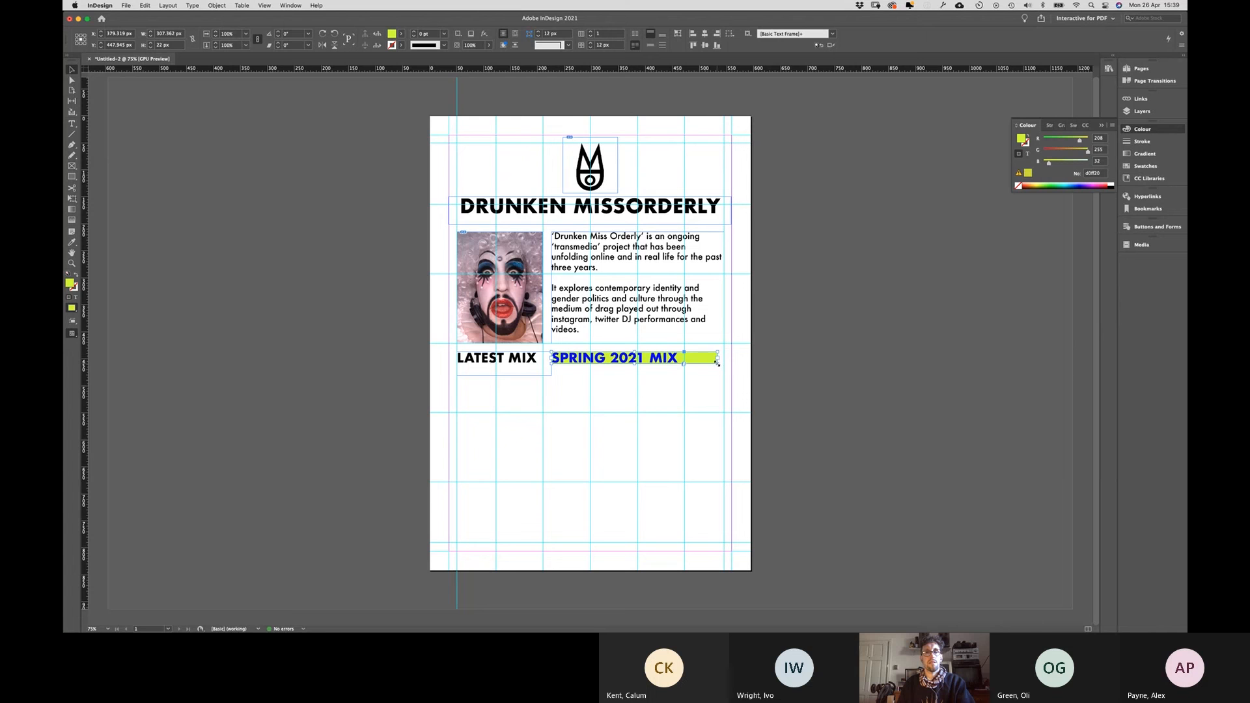
drag(717, 363, 724, 364)
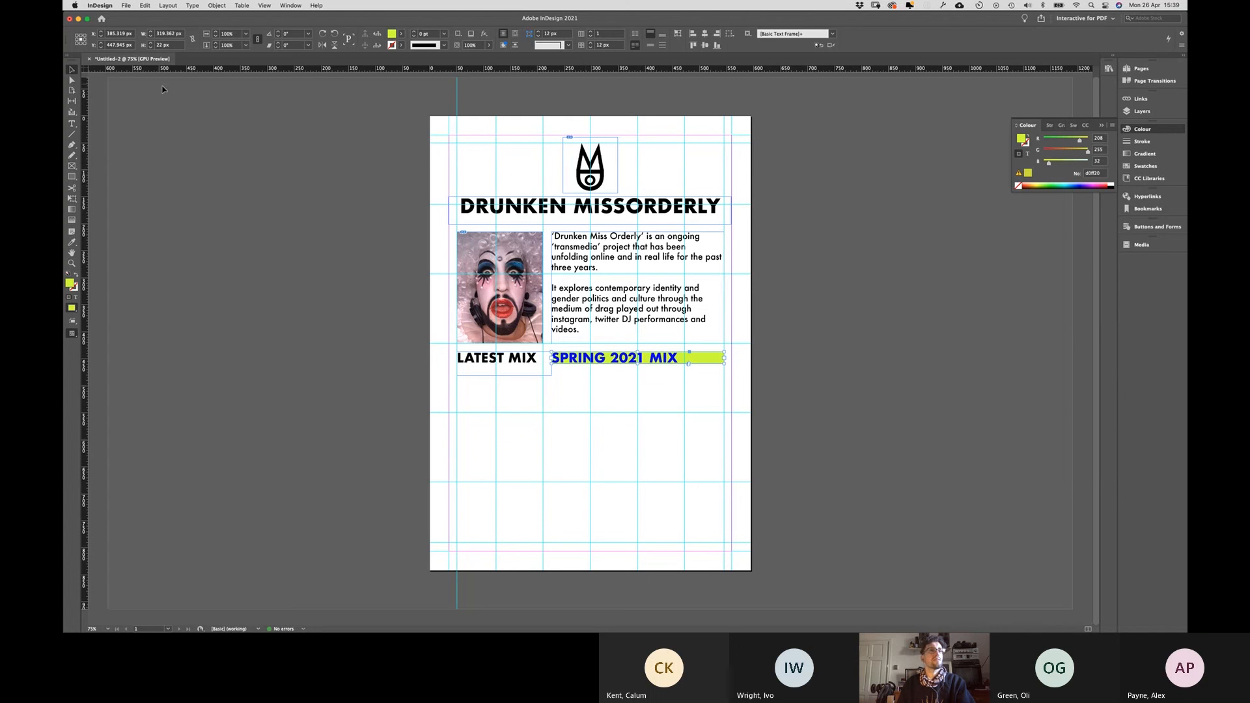
Step: Centre the "SPRING 2021 MIX" text in its lime green frame and preview the page without guides
key(t)
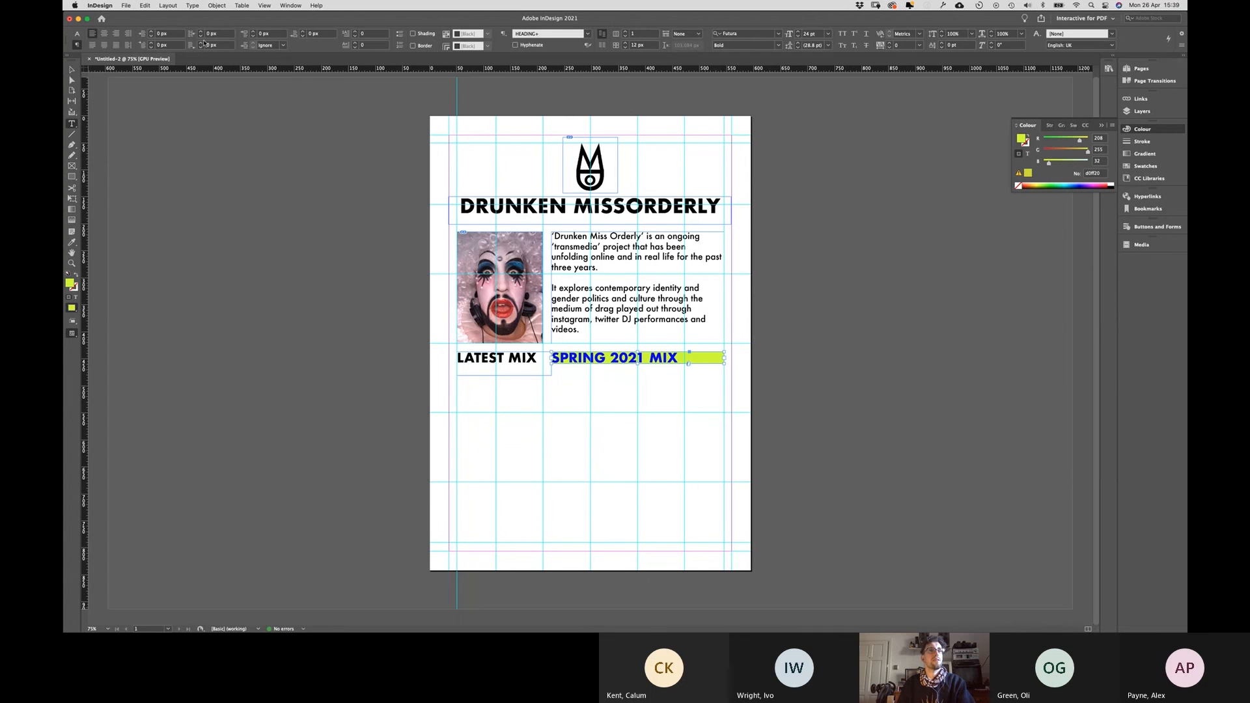
click(104, 33)
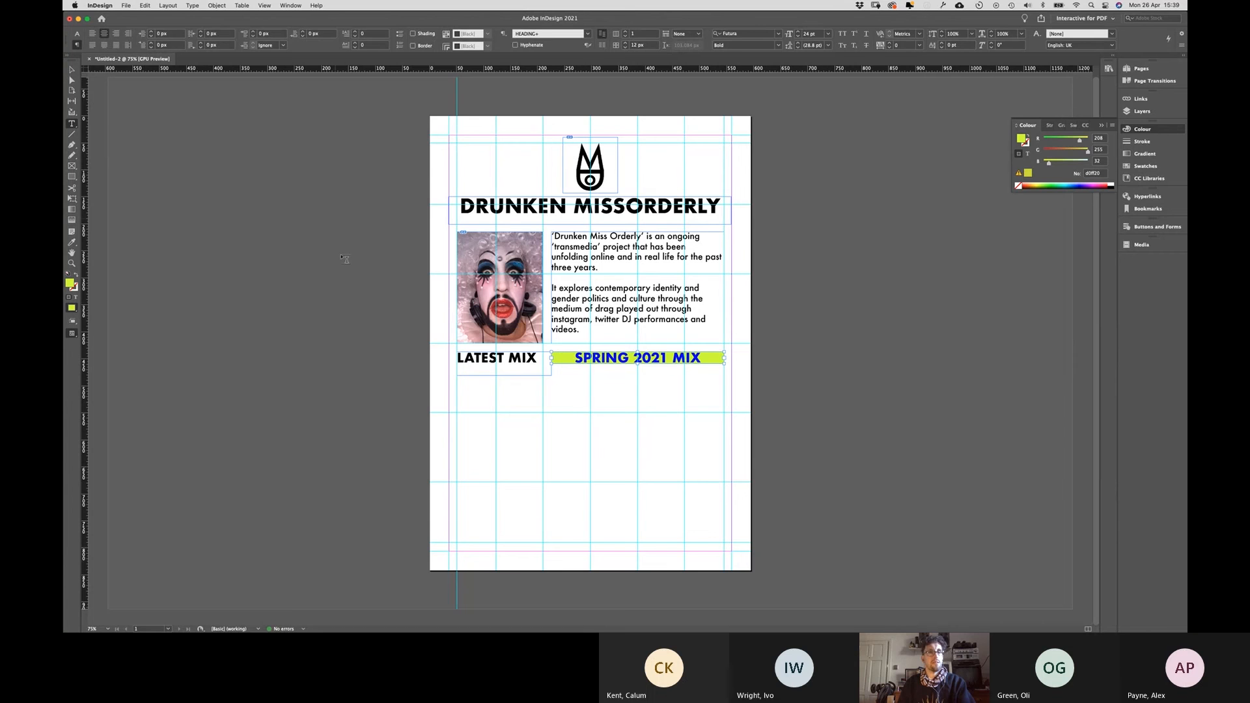
key(Escape)
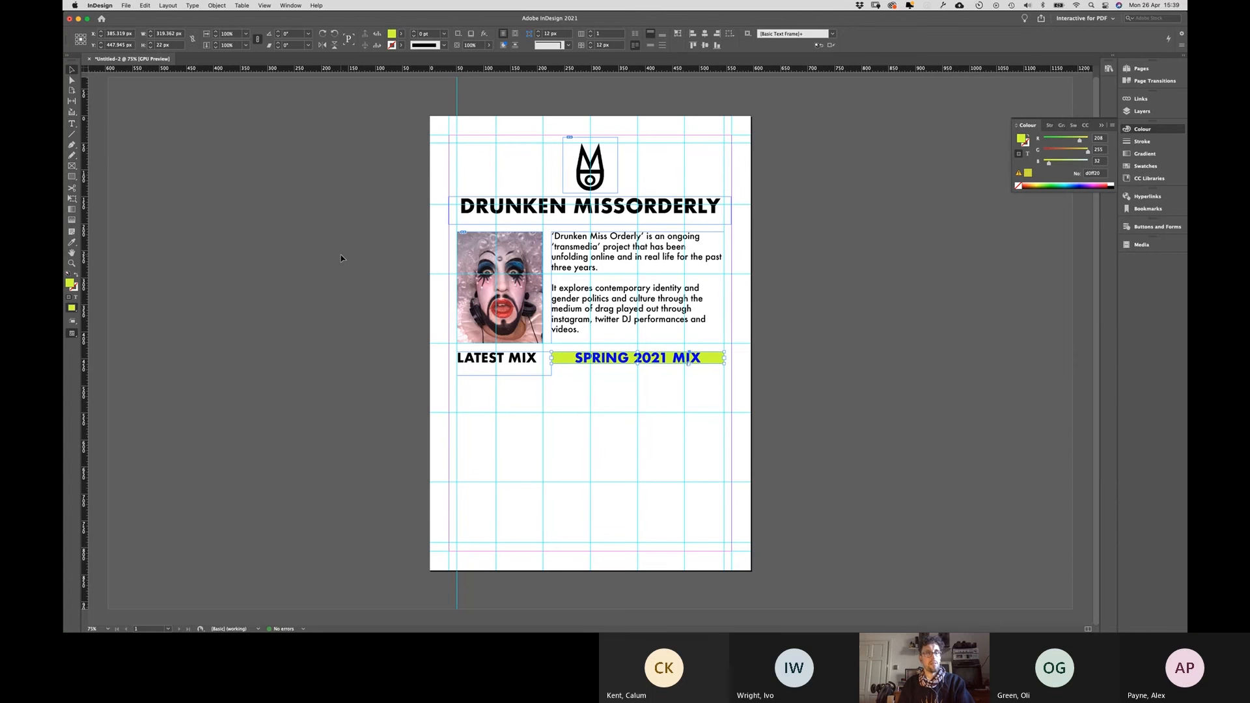
key(w)
click(341, 256)
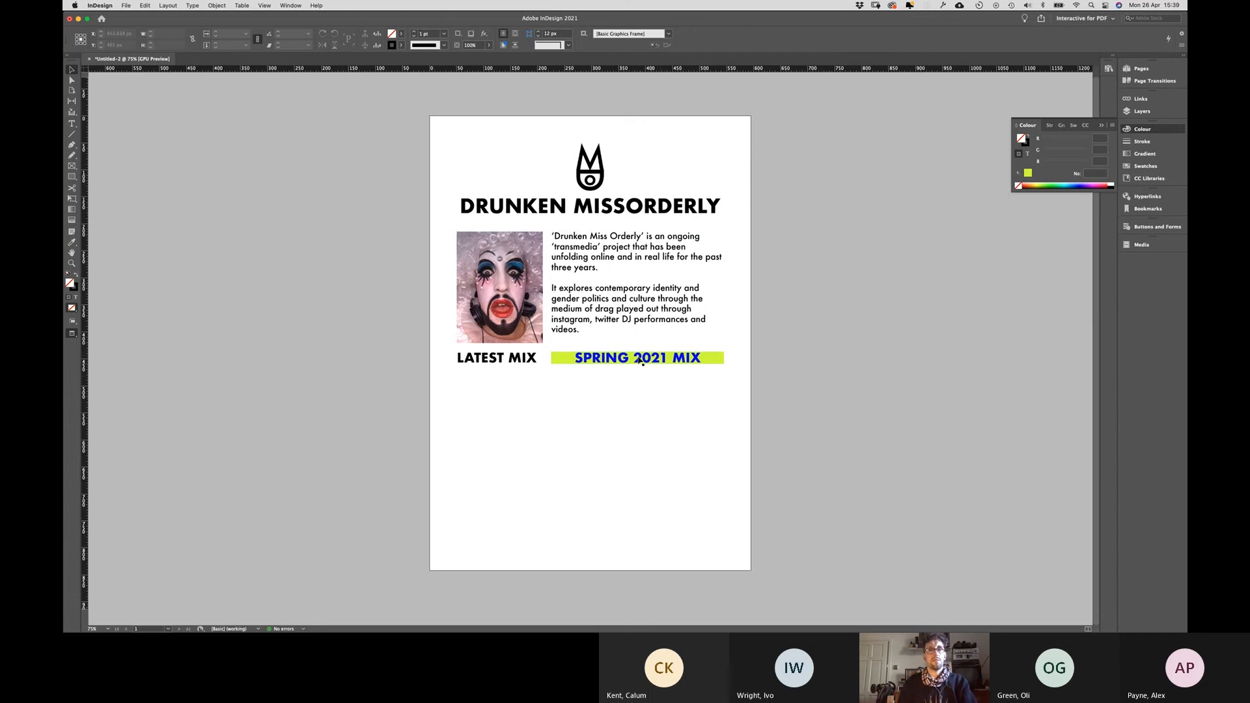
click(611, 363)
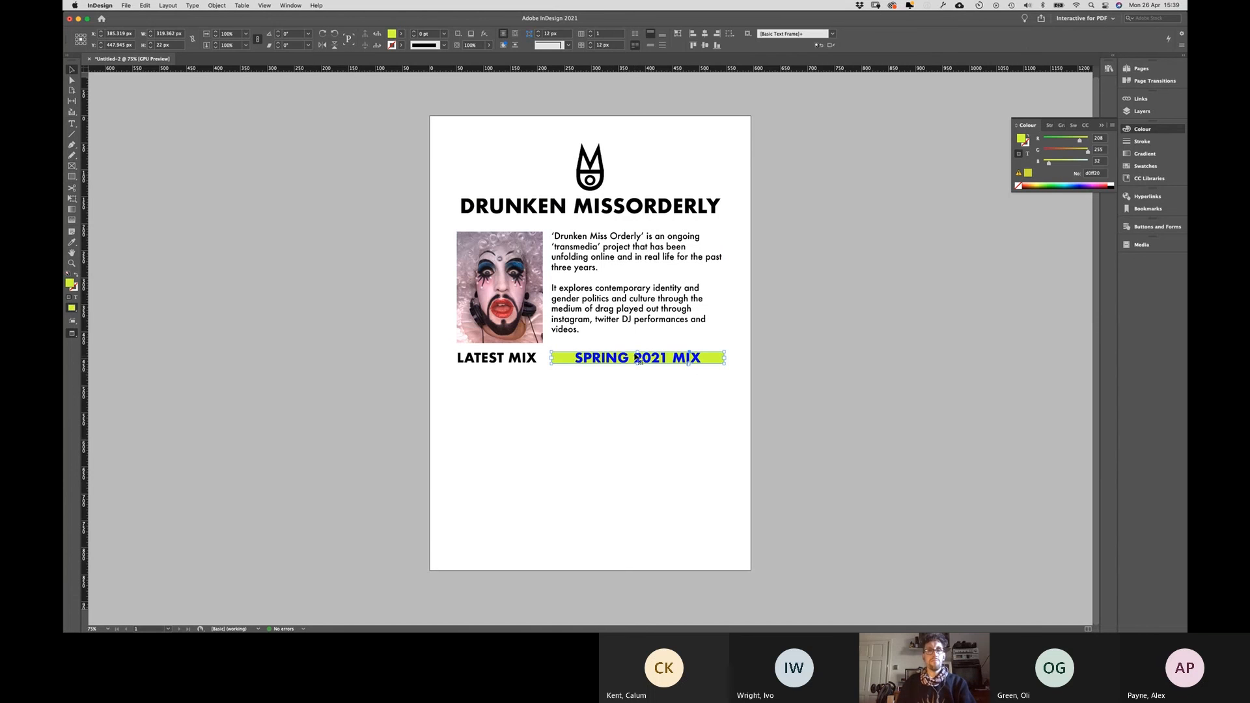
click(610, 394)
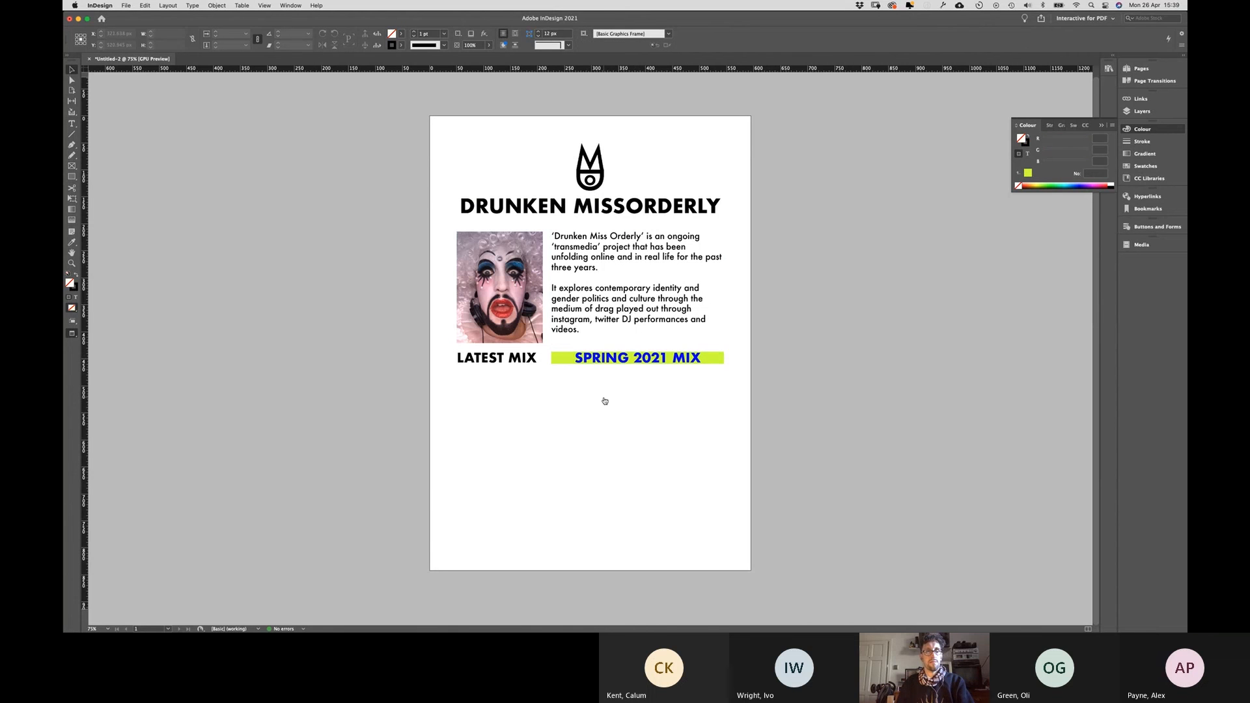
Step: Switch to the Brave browser and open the Mixcloud share link of the mix "Braindump 13th July 2020"
click(64, 106)
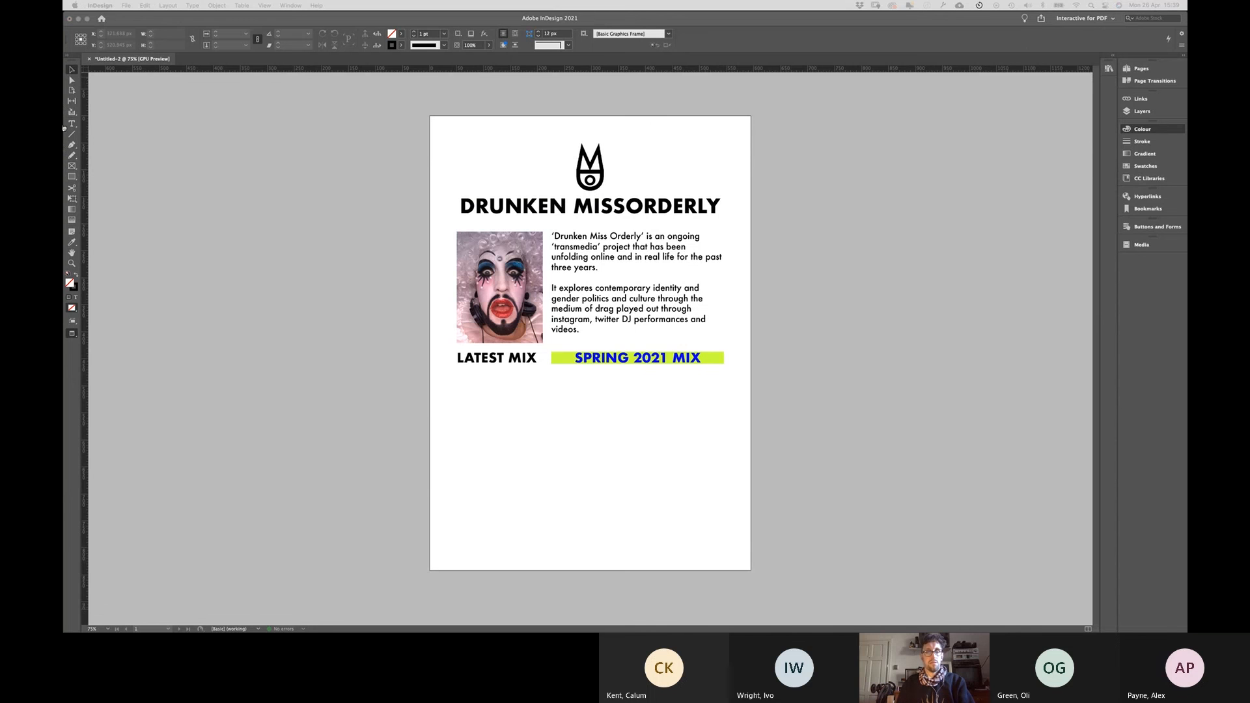
key(super+Tab)
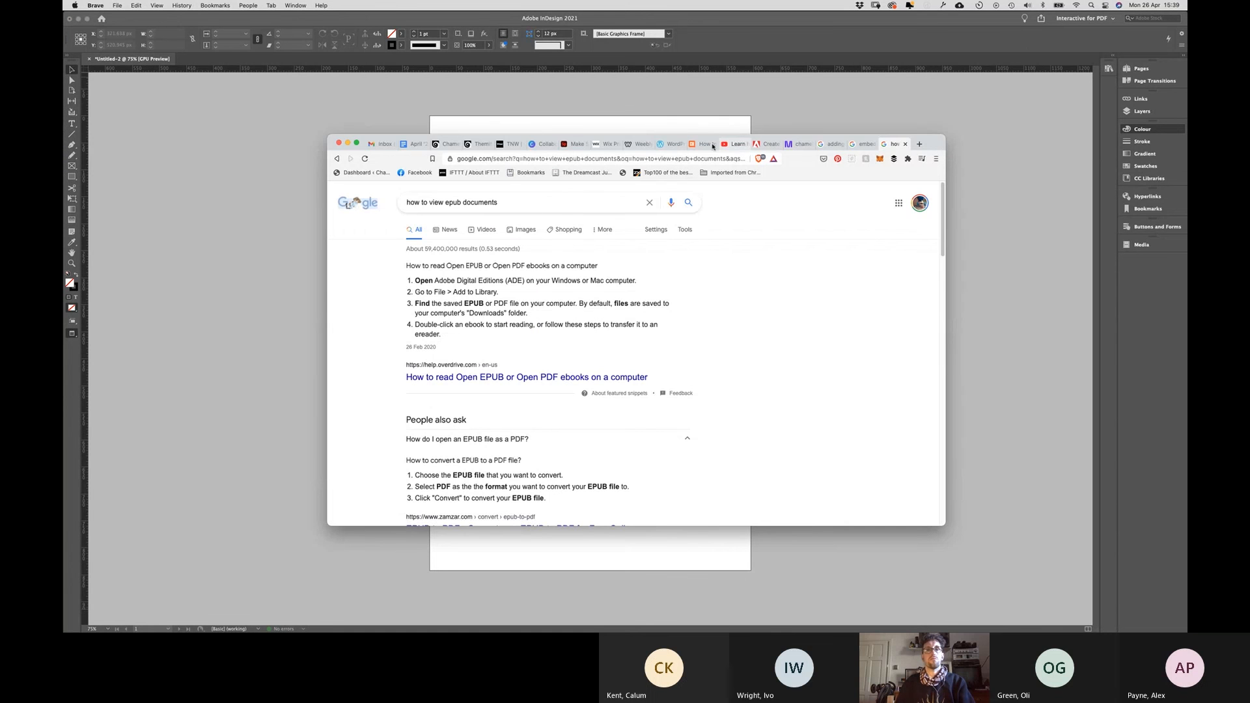
click(639, 145)
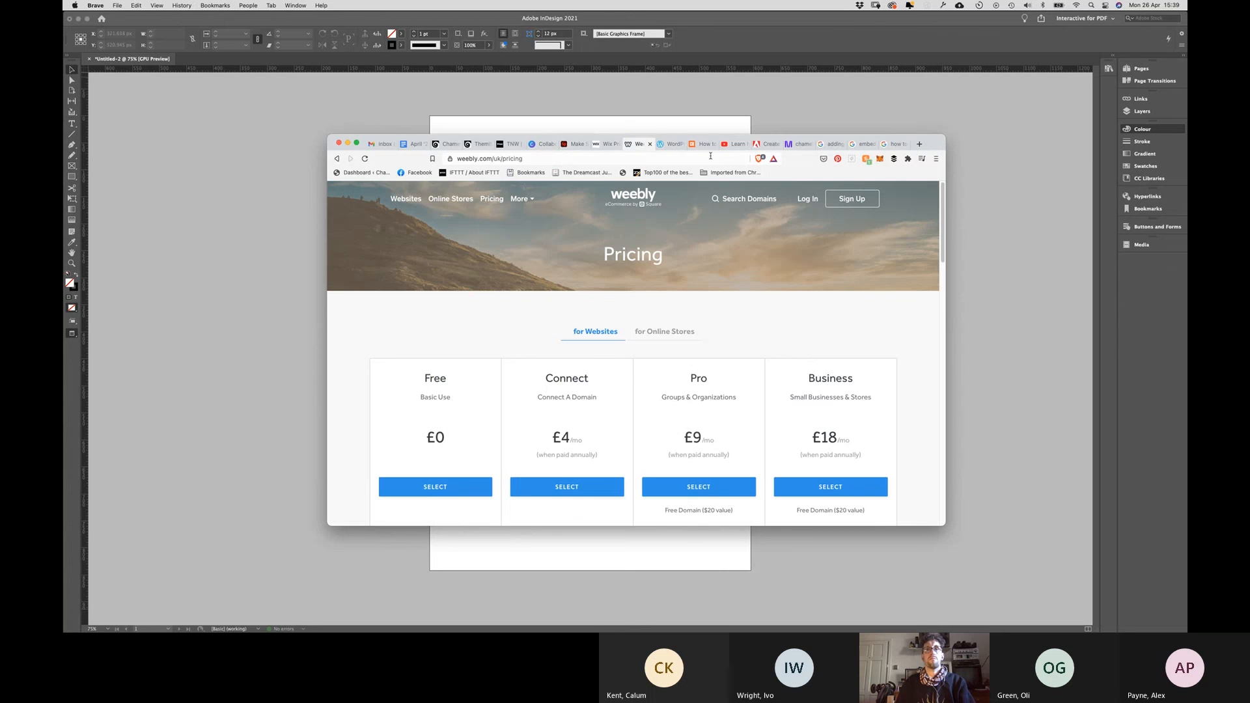
click(797, 144)
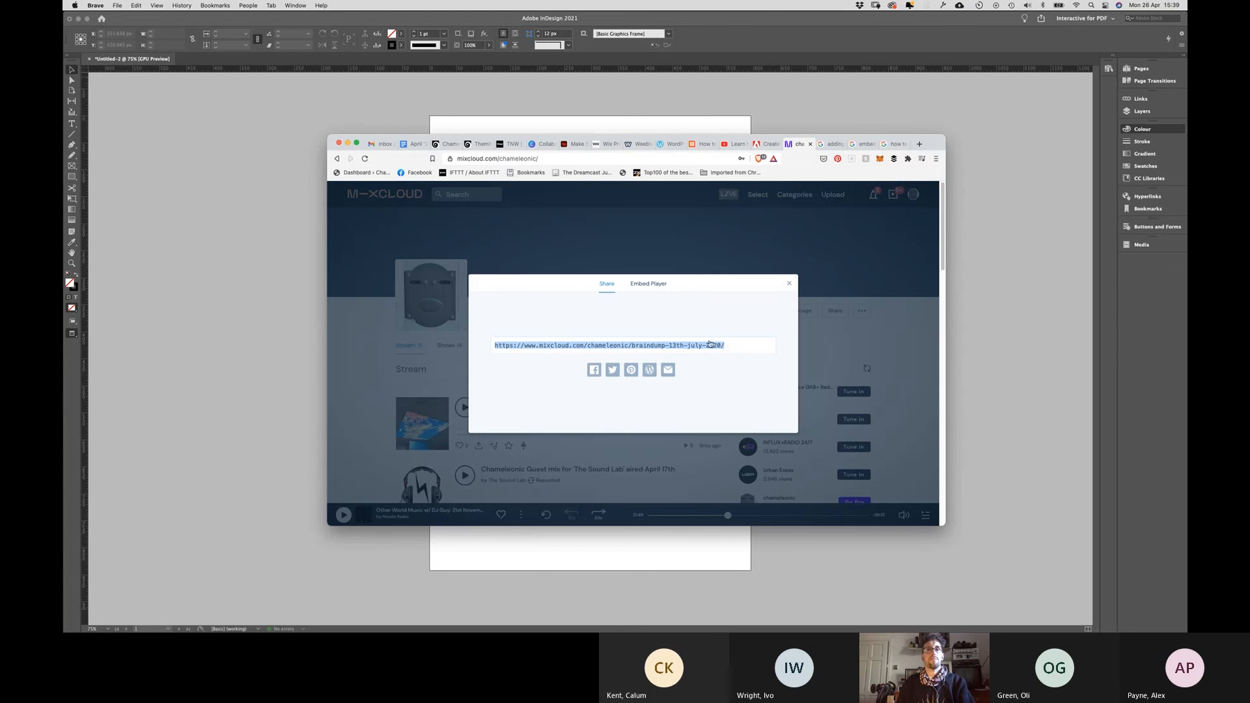
click(789, 285)
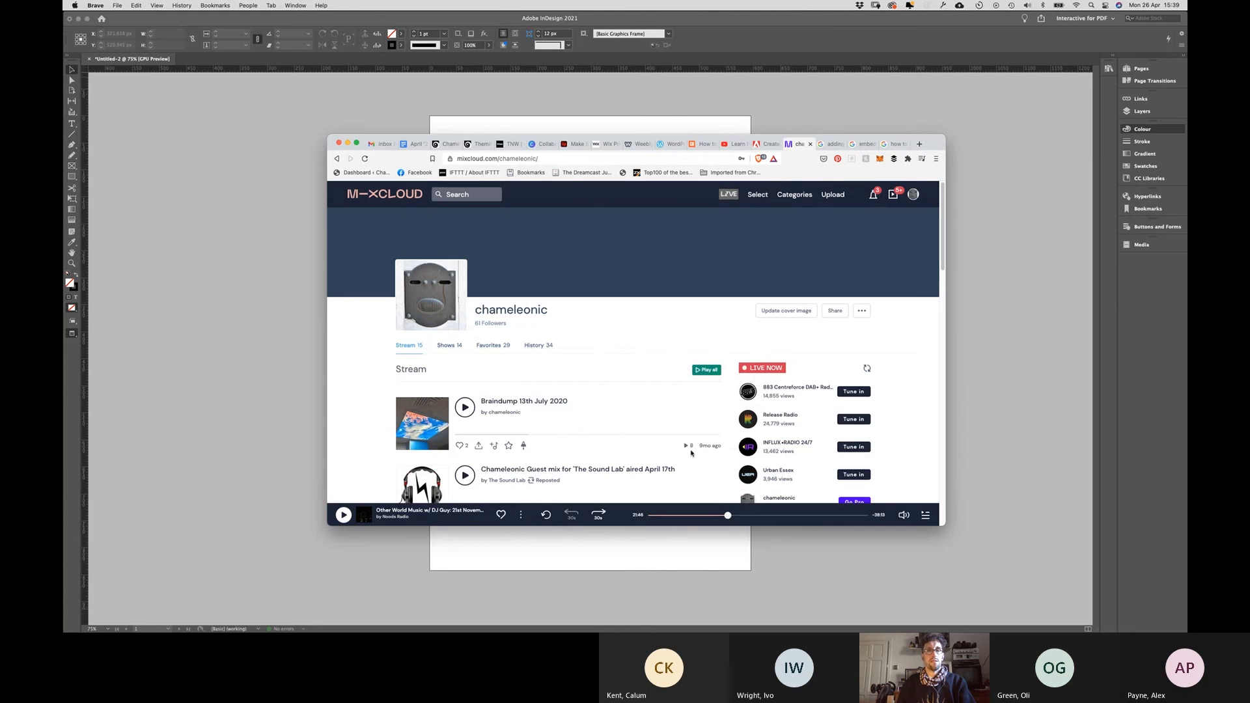
click(478, 445)
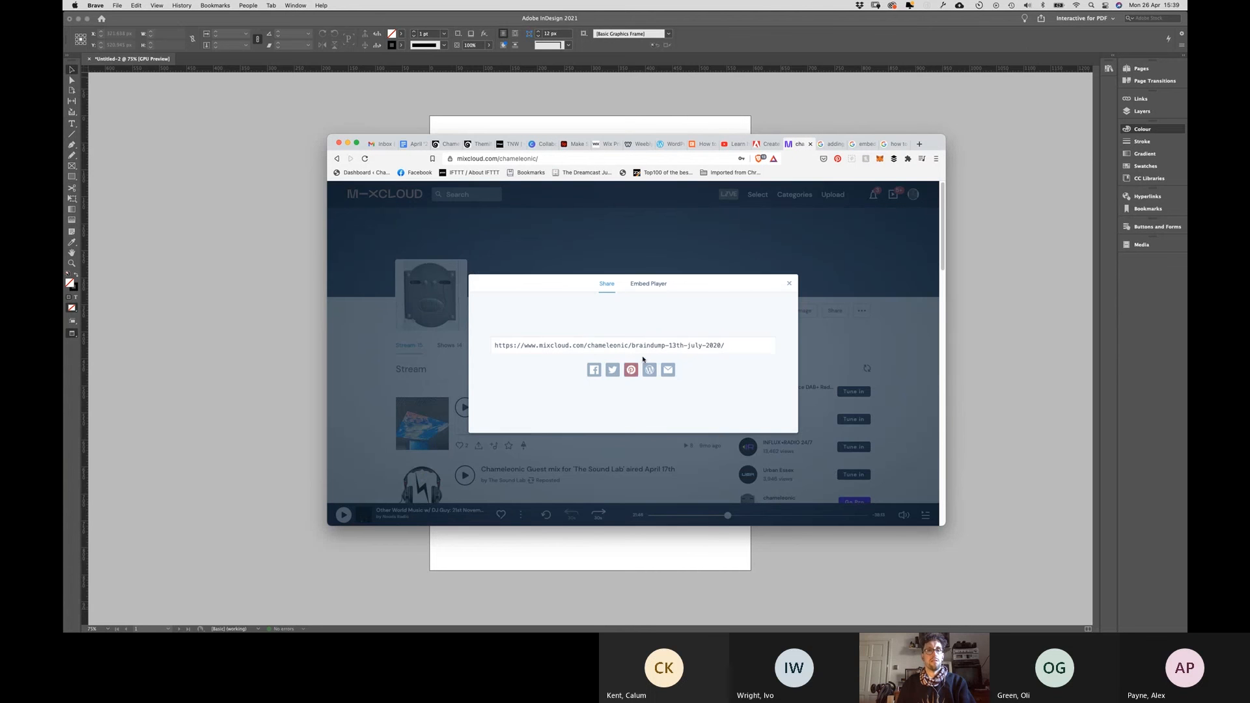
click(745, 349)
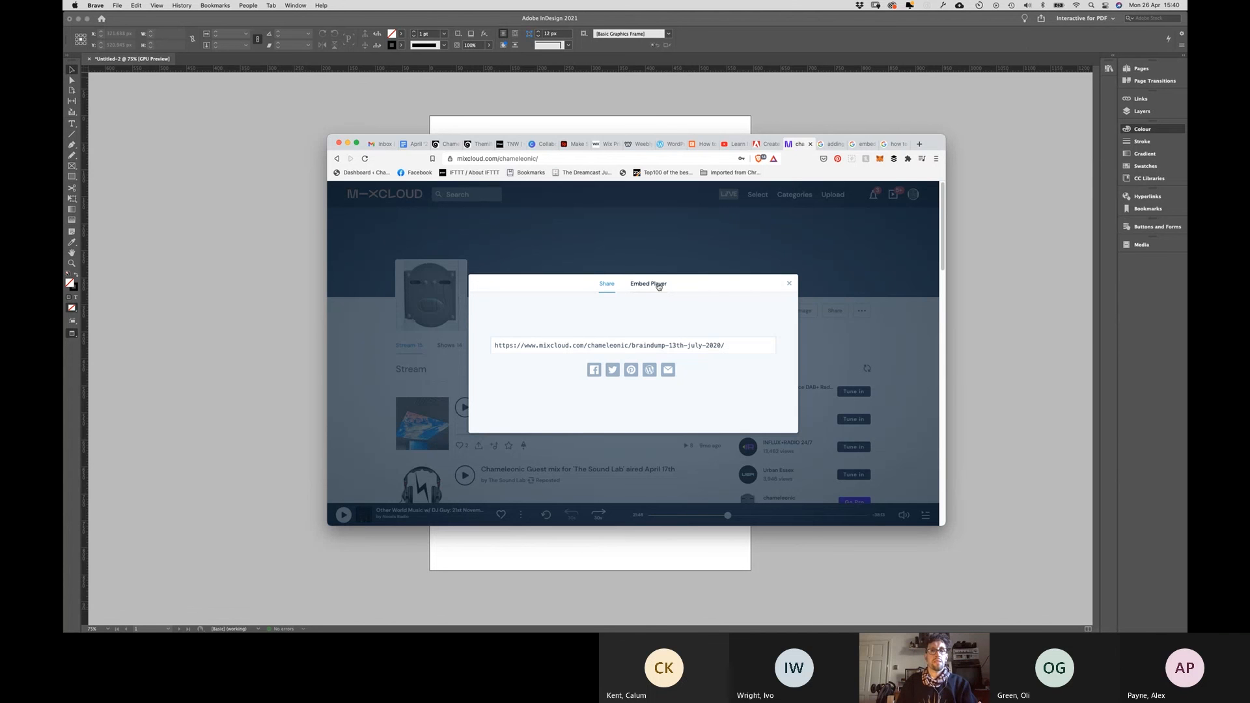
Step: Compare the mix's Embed Player widget options with its plain share link
click(659, 286)
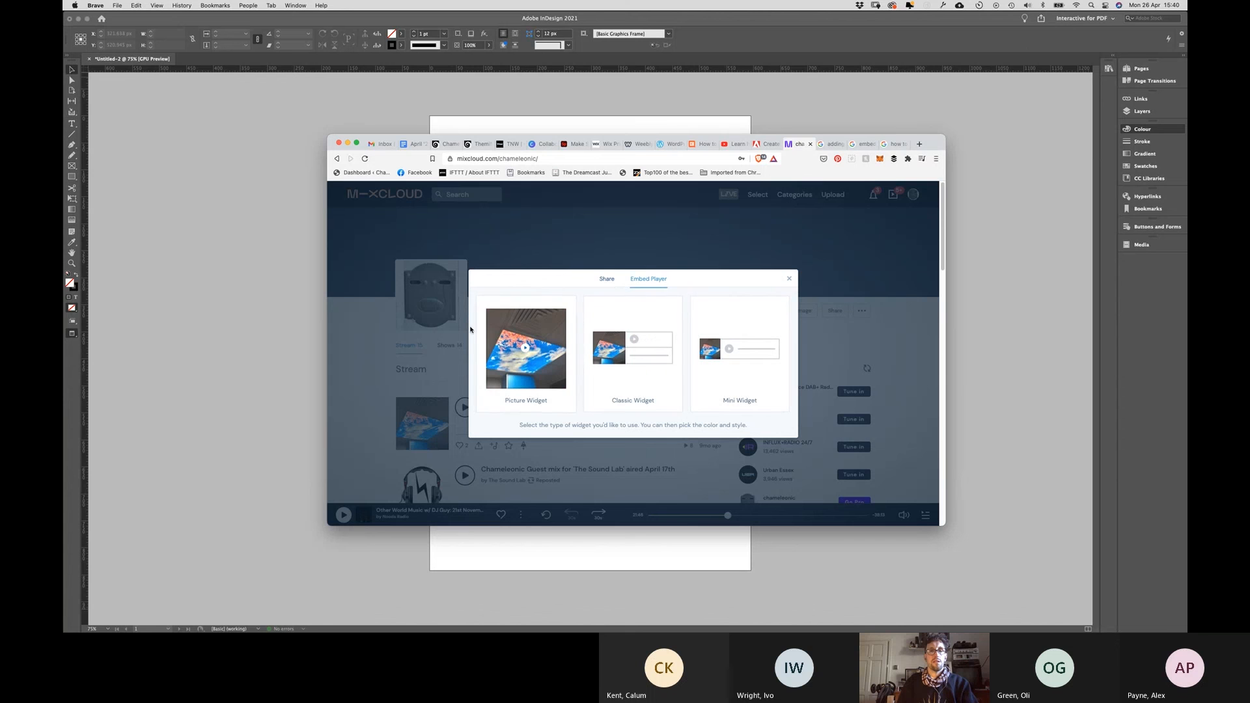
right_click(529, 356)
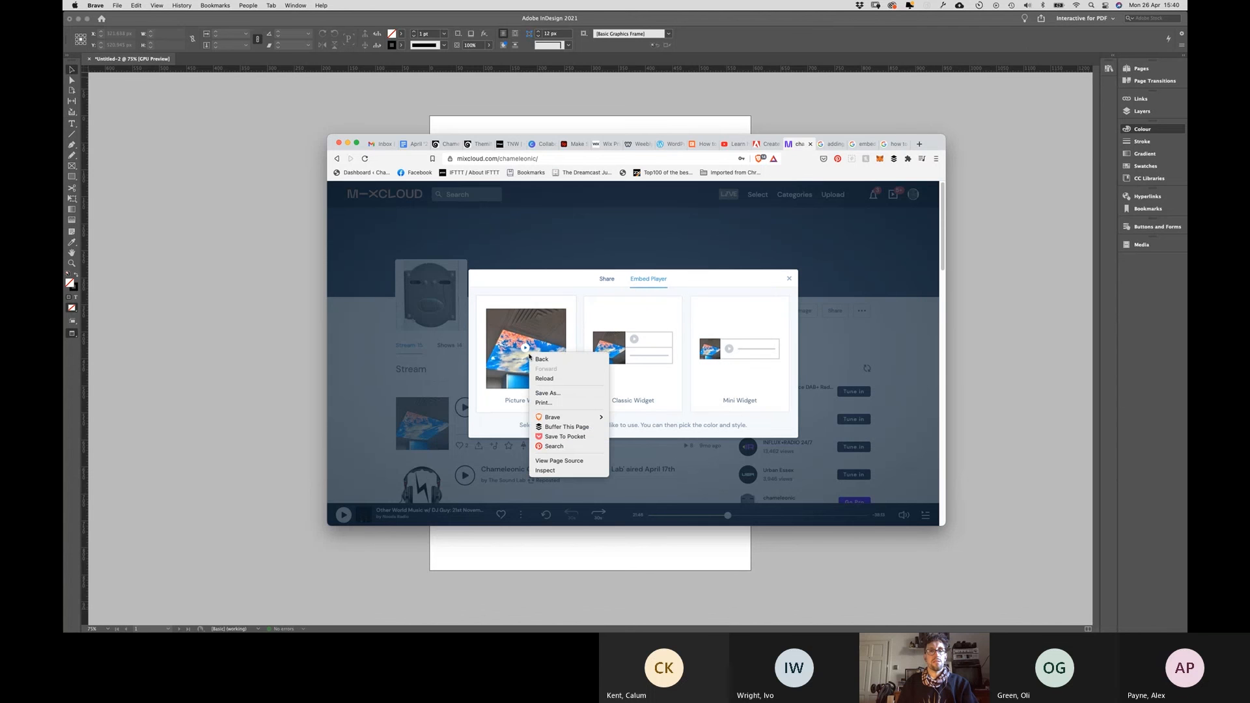
click(591, 291)
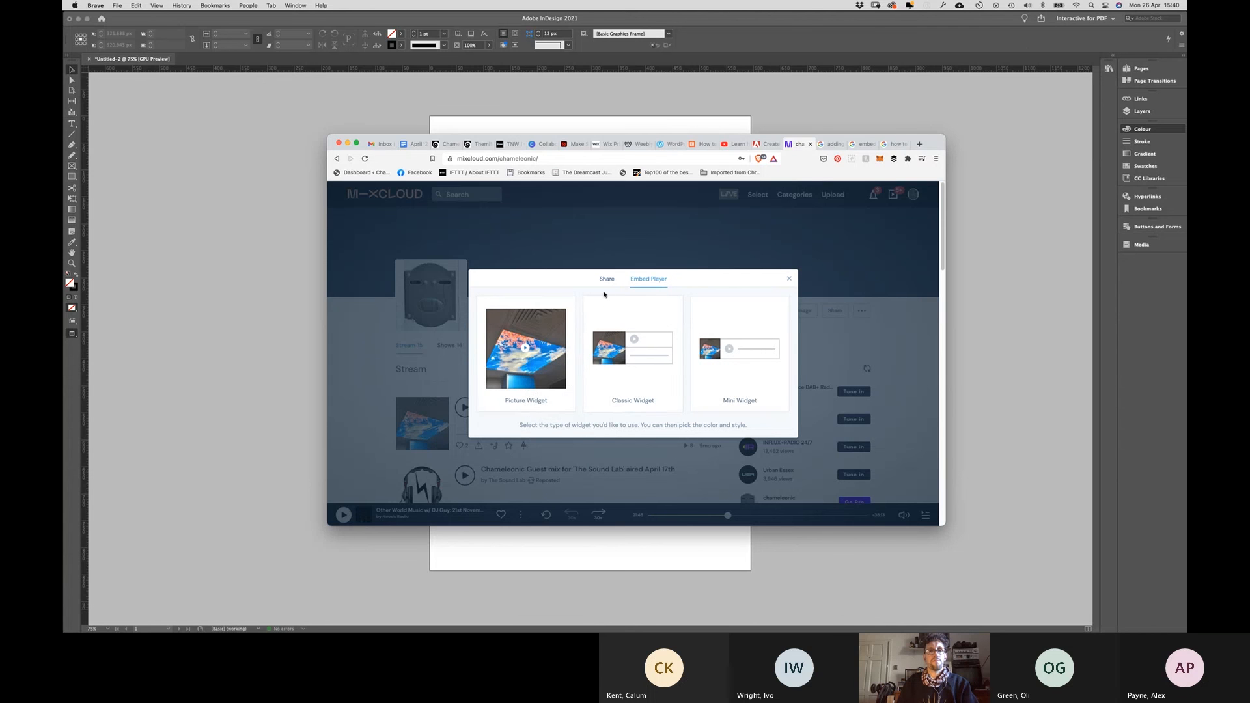
click(607, 280)
click(740, 352)
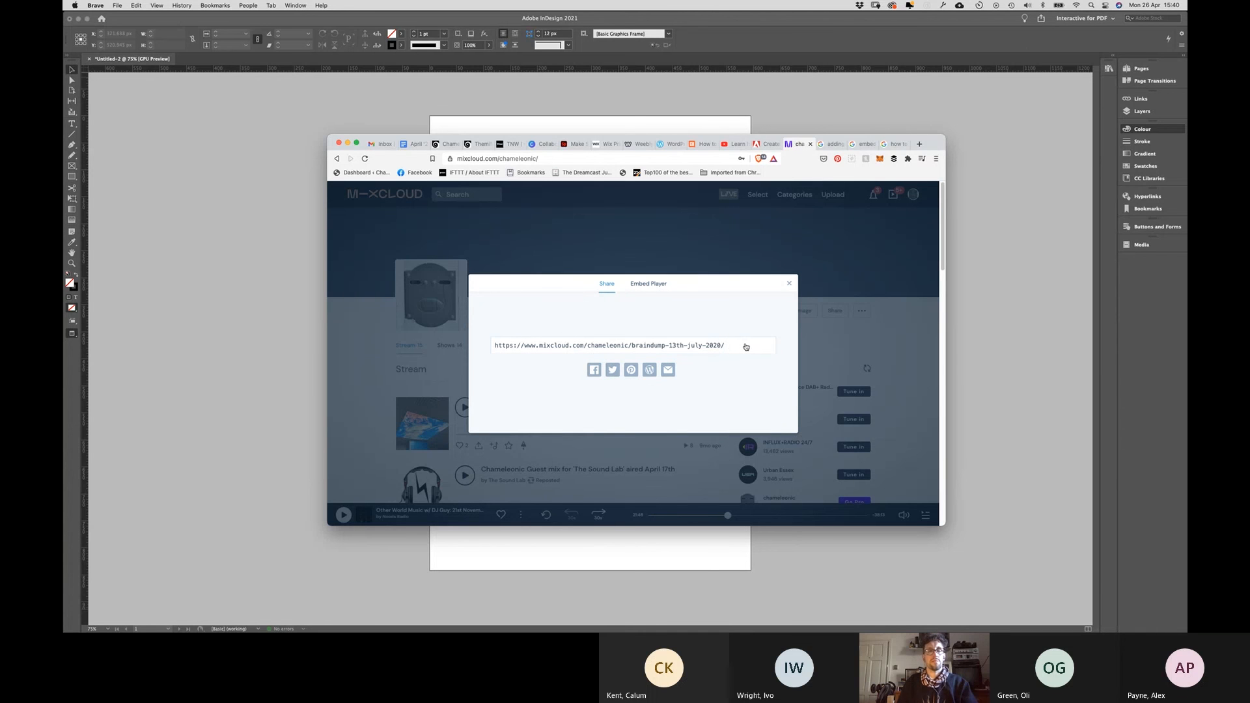
click(649, 284)
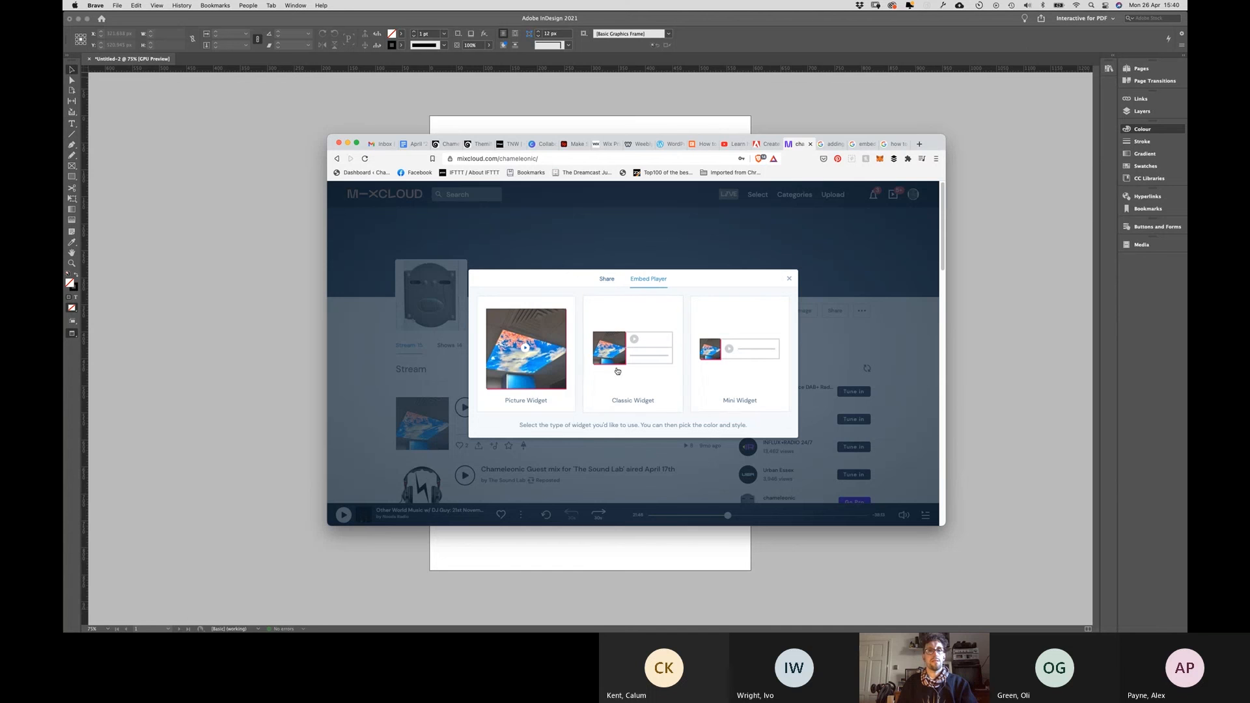
Step: Copy the share URL of "Braindump 13th July 2020" and switch back to InDesign
click(606, 279)
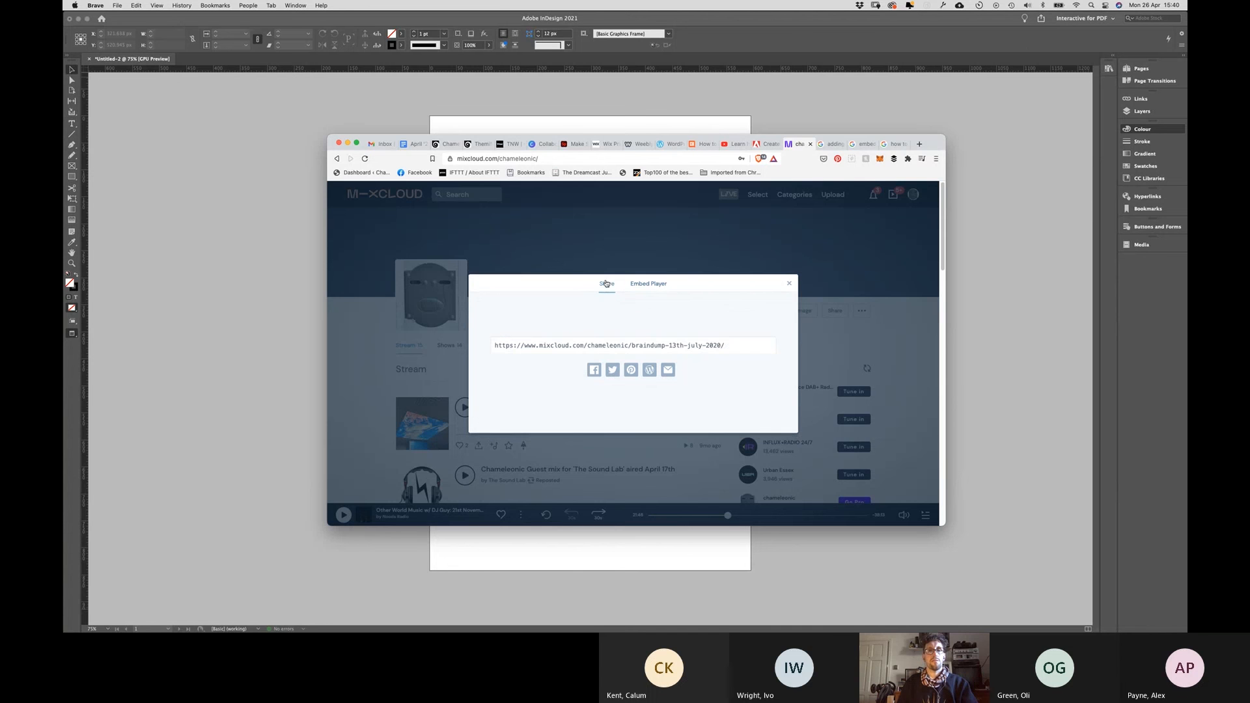
click(744, 349)
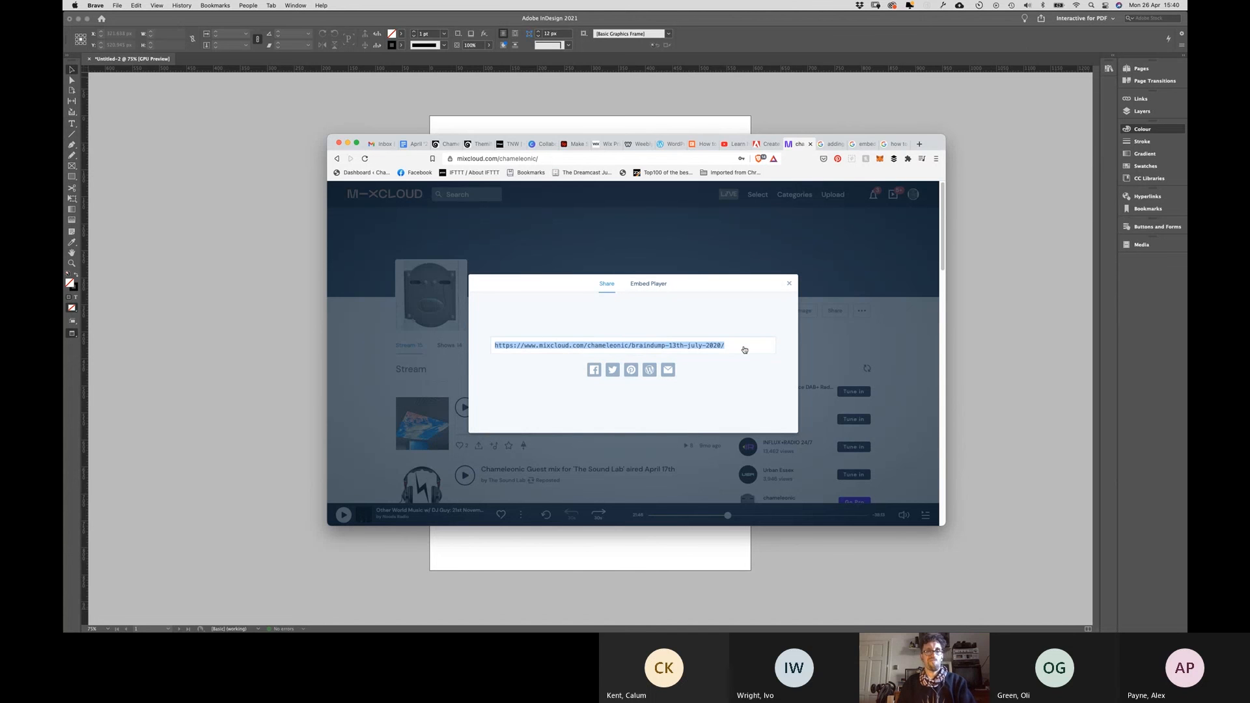
key(super+Tab)
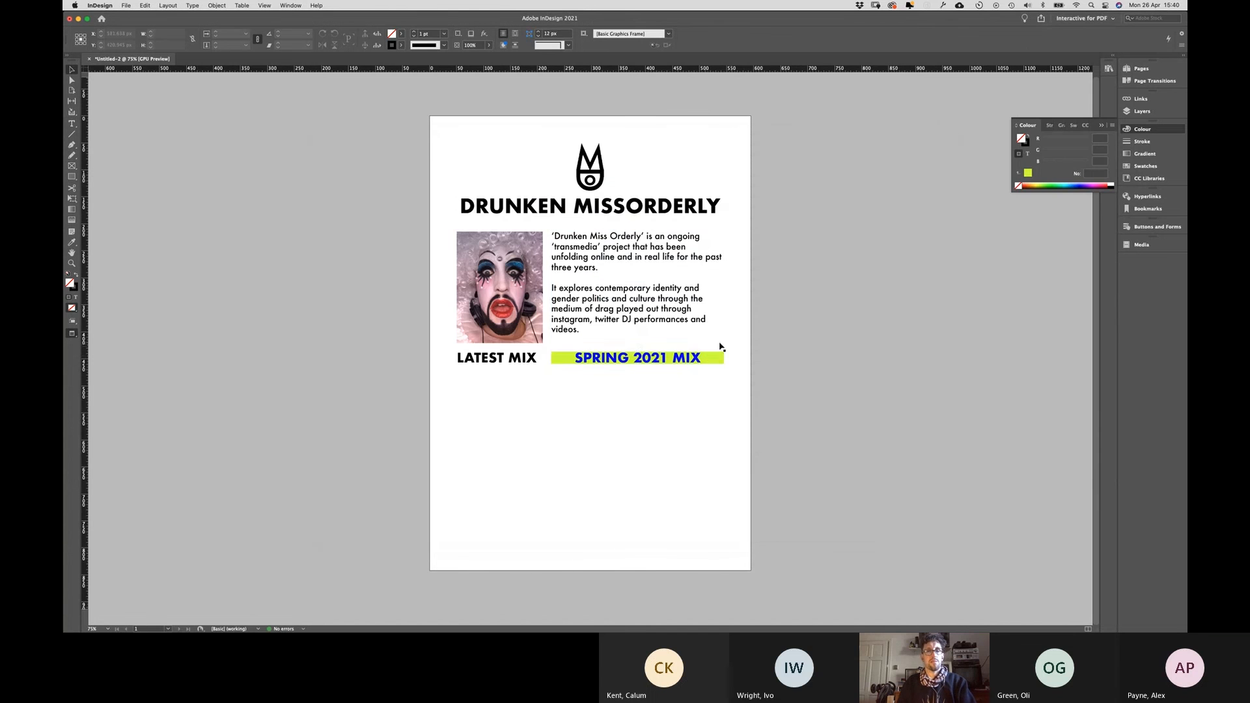
Step: Hyperlink the SPRING 2021 MIX frame to the copied Mixcloud URL of "Braindump 13th July 2020"
click(652, 360)
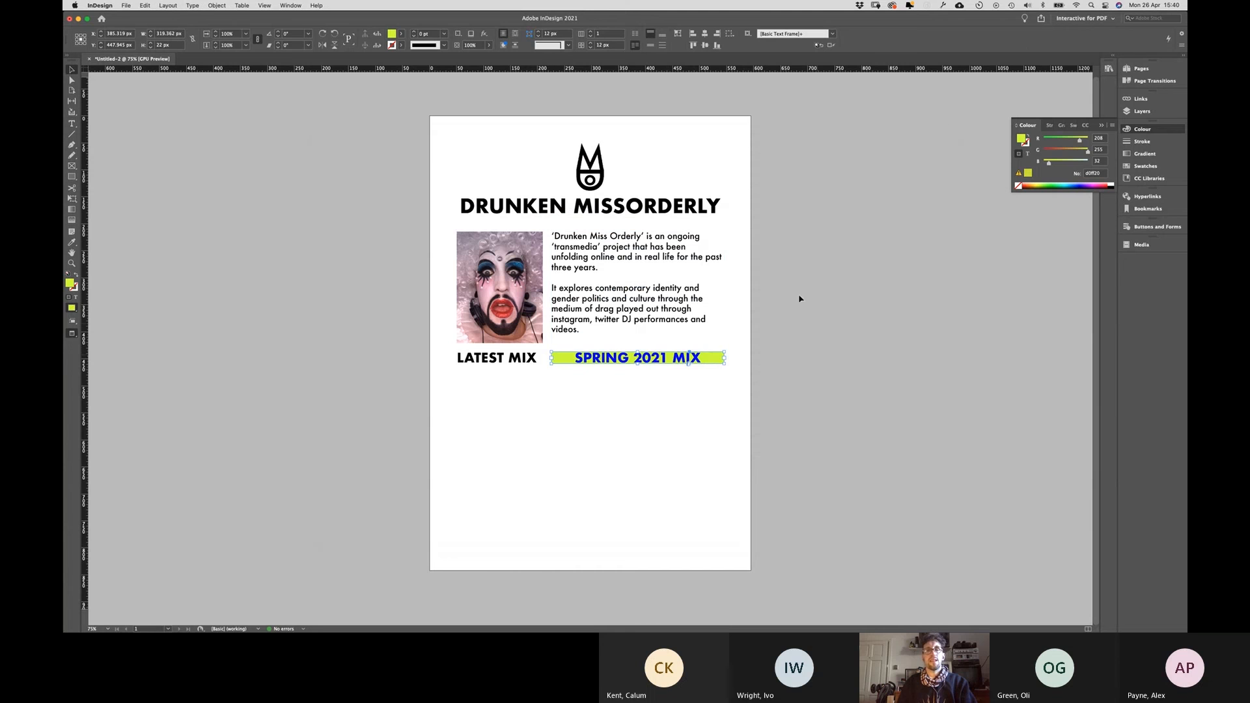
click(290, 5)
mouse_move(352, 31)
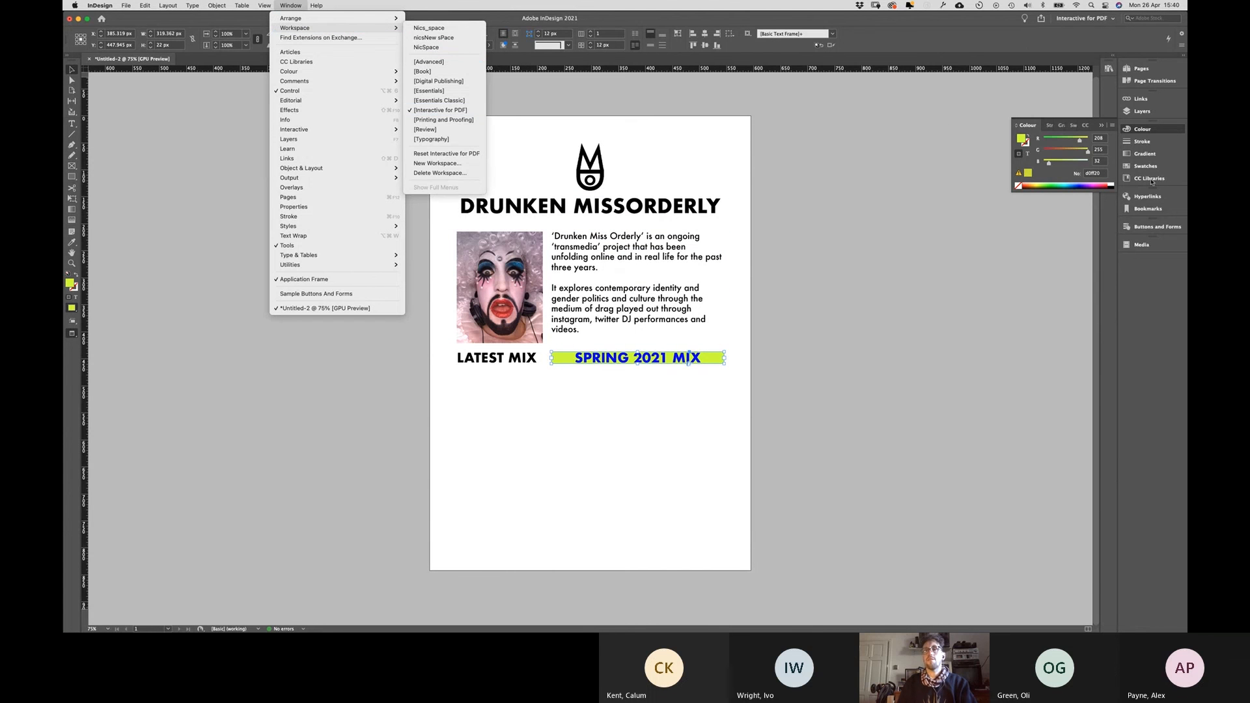
click(1155, 263)
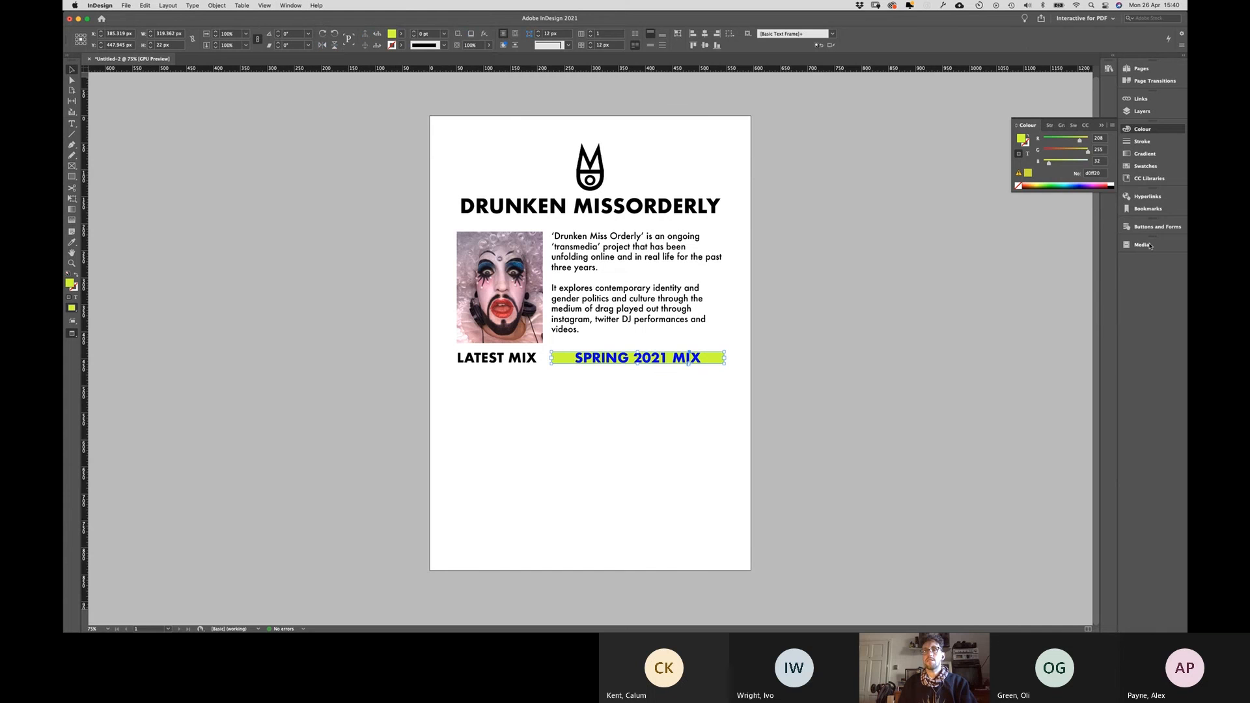
click(1146, 198)
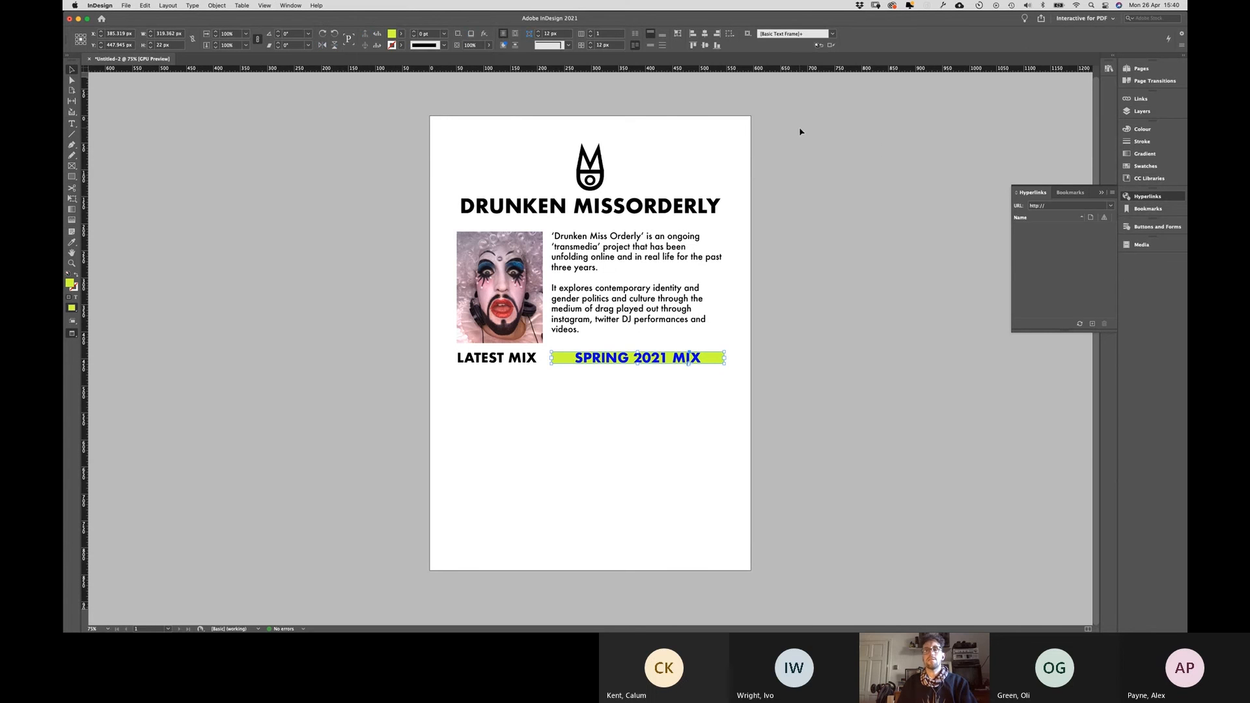
click(291, 6)
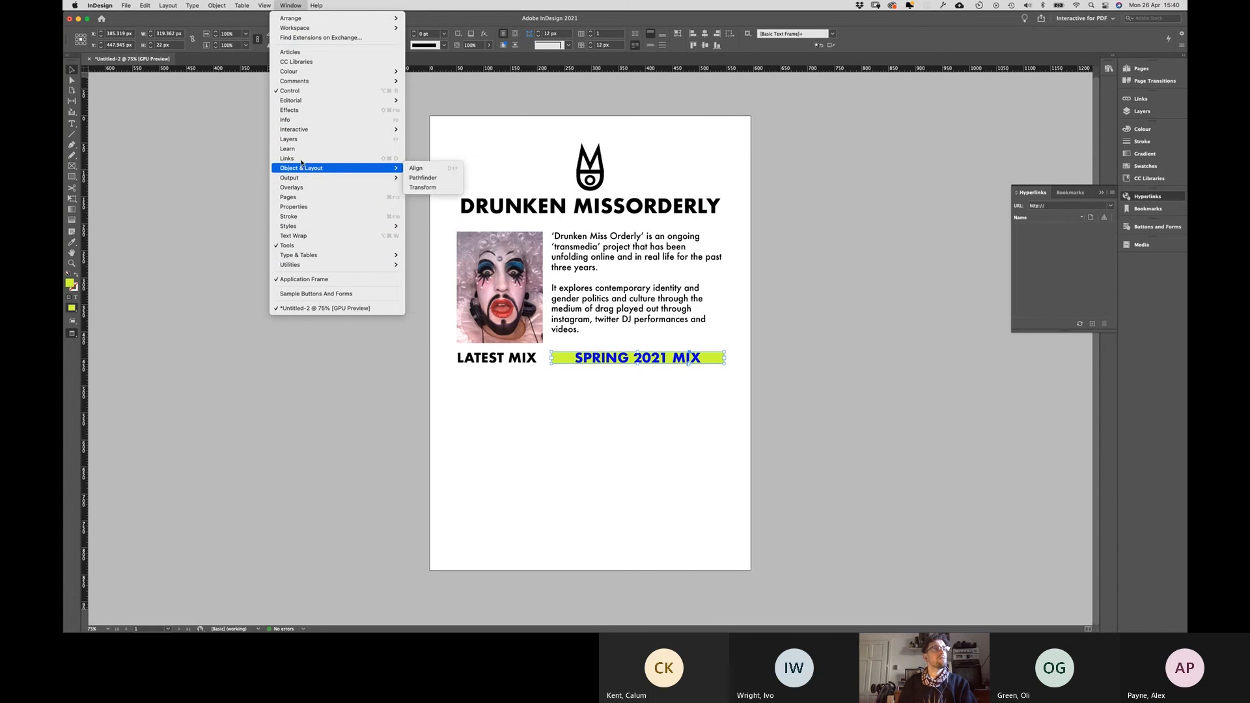
mouse_move(301, 129)
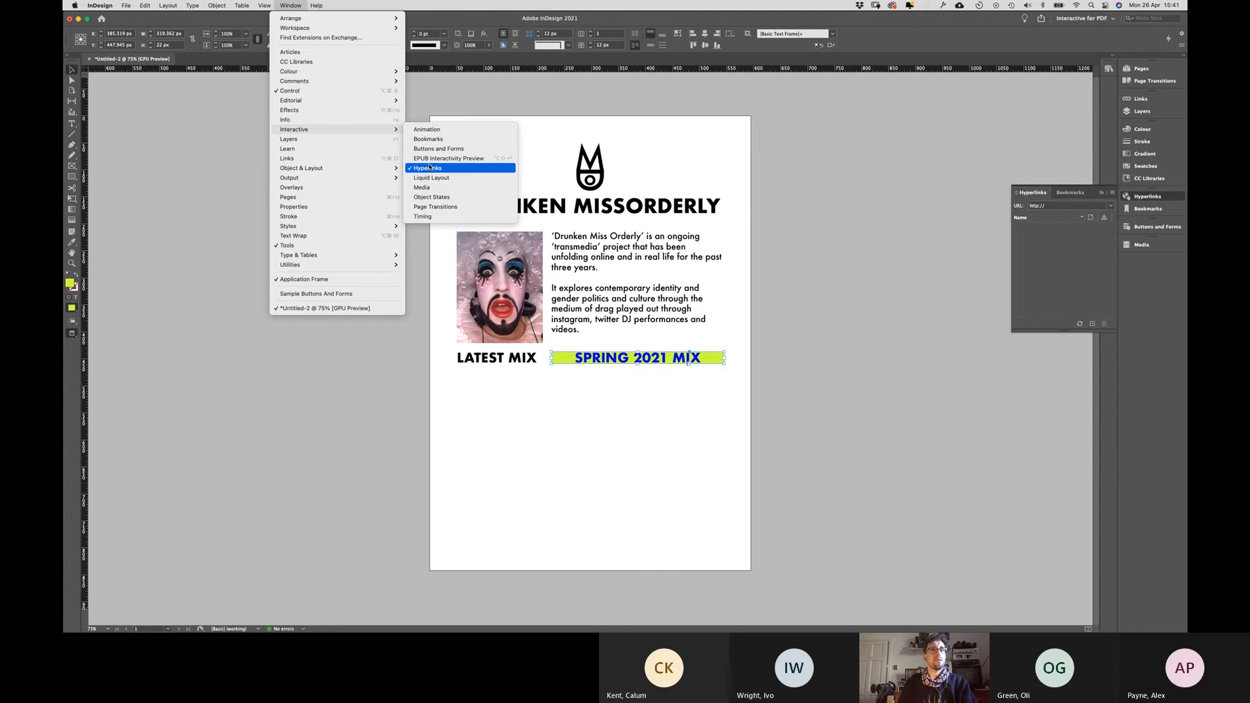
click(1071, 207)
click(1057, 207)
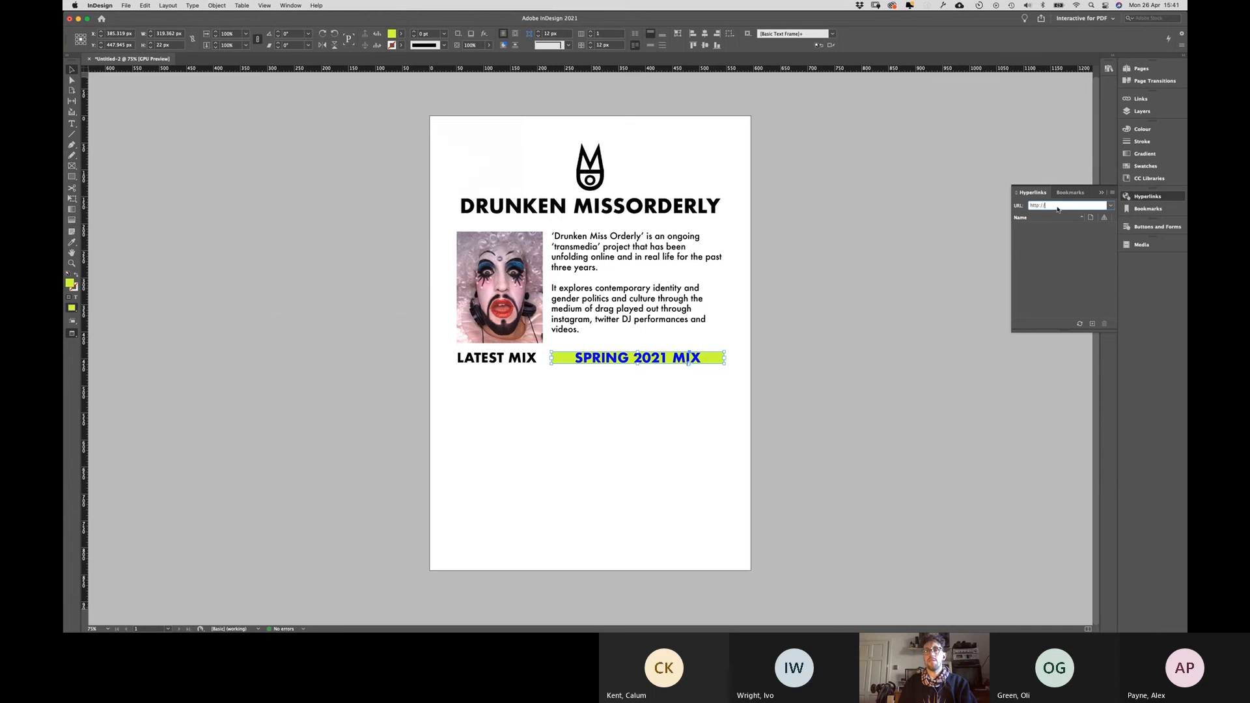
key(ctrl+a)
key(ctrl+v)
key(Return)
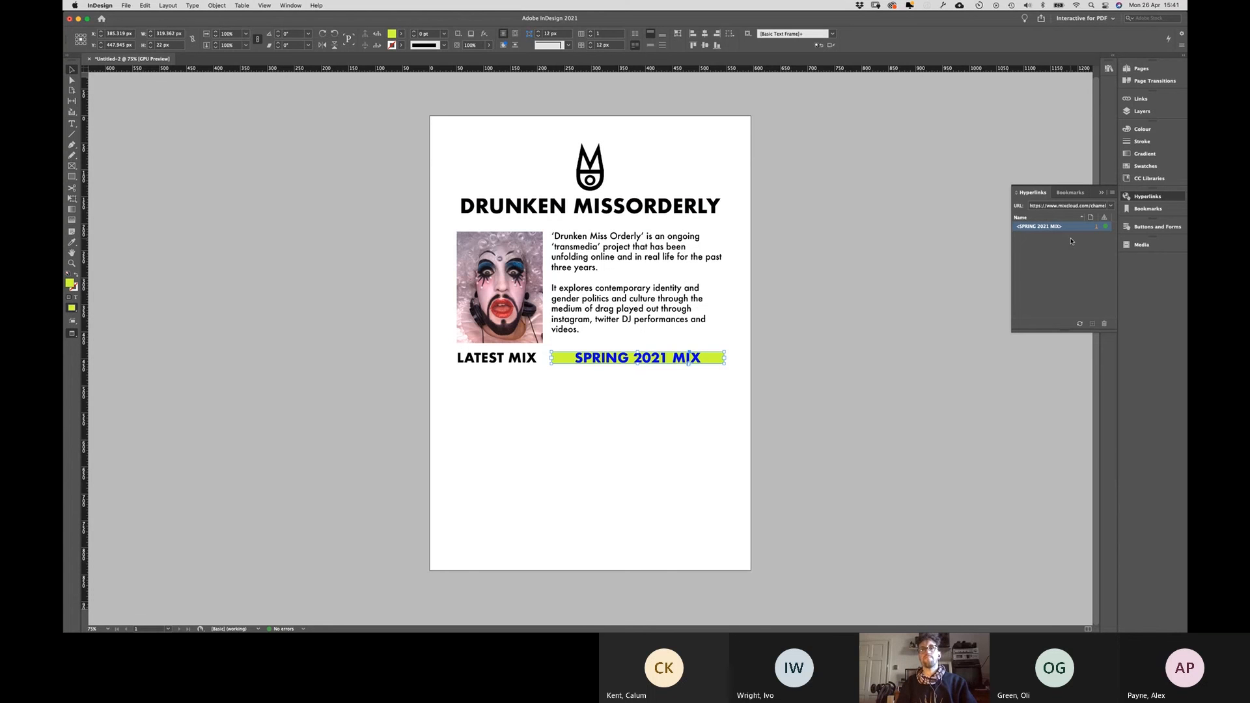
click(846, 297)
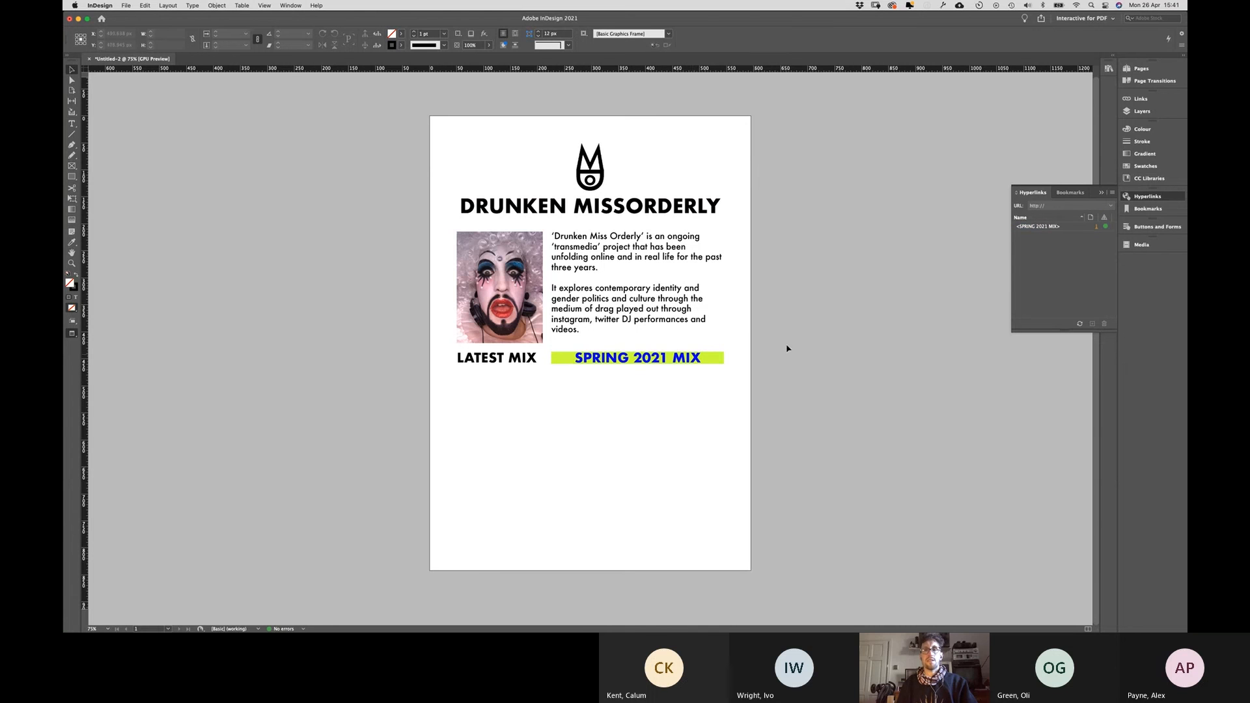
Step: Test the SPRING 2021 MIX link in an enlarged EPUB Interactivity Preview, and close the opened web page and the preview
click(1143, 245)
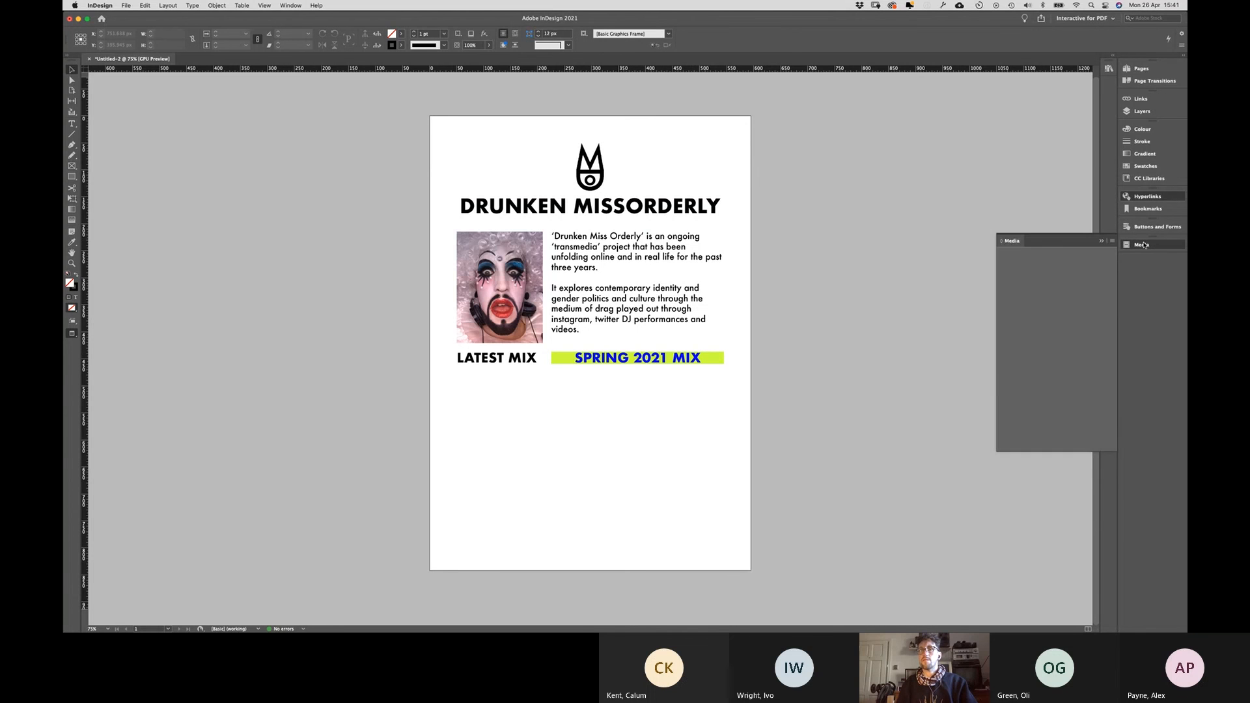
click(1147, 196)
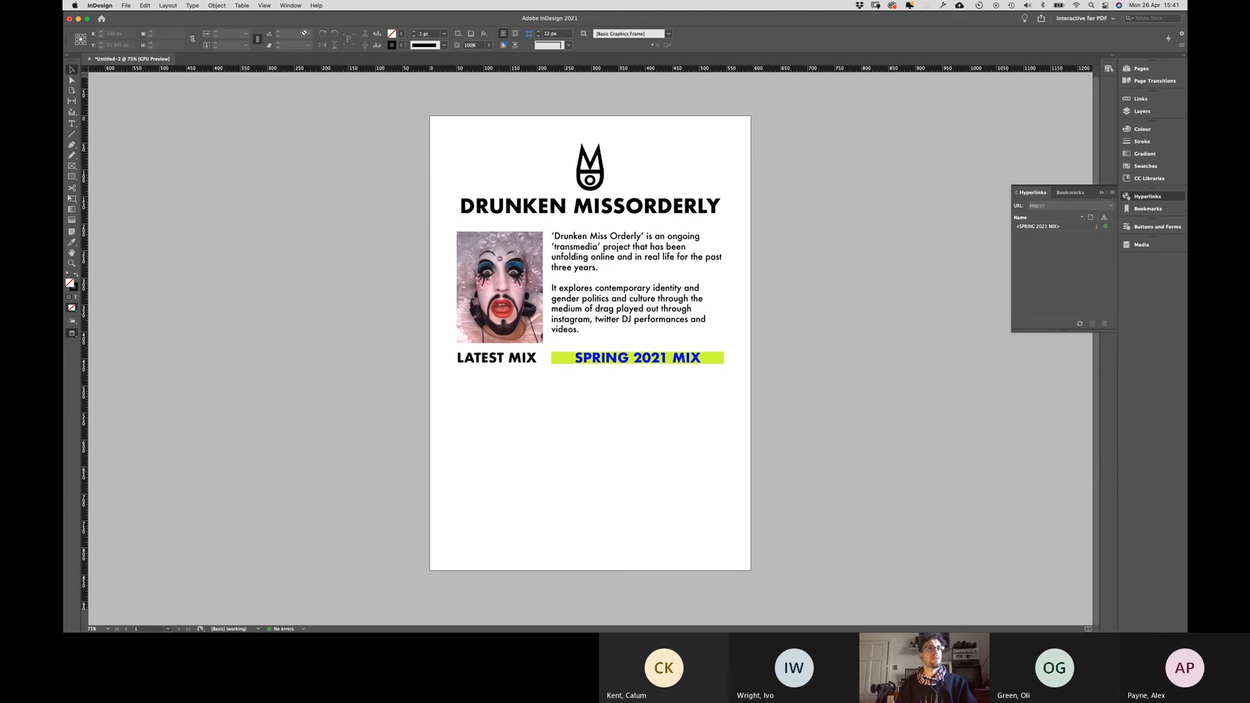
click(291, 5)
mouse_move(310, 132)
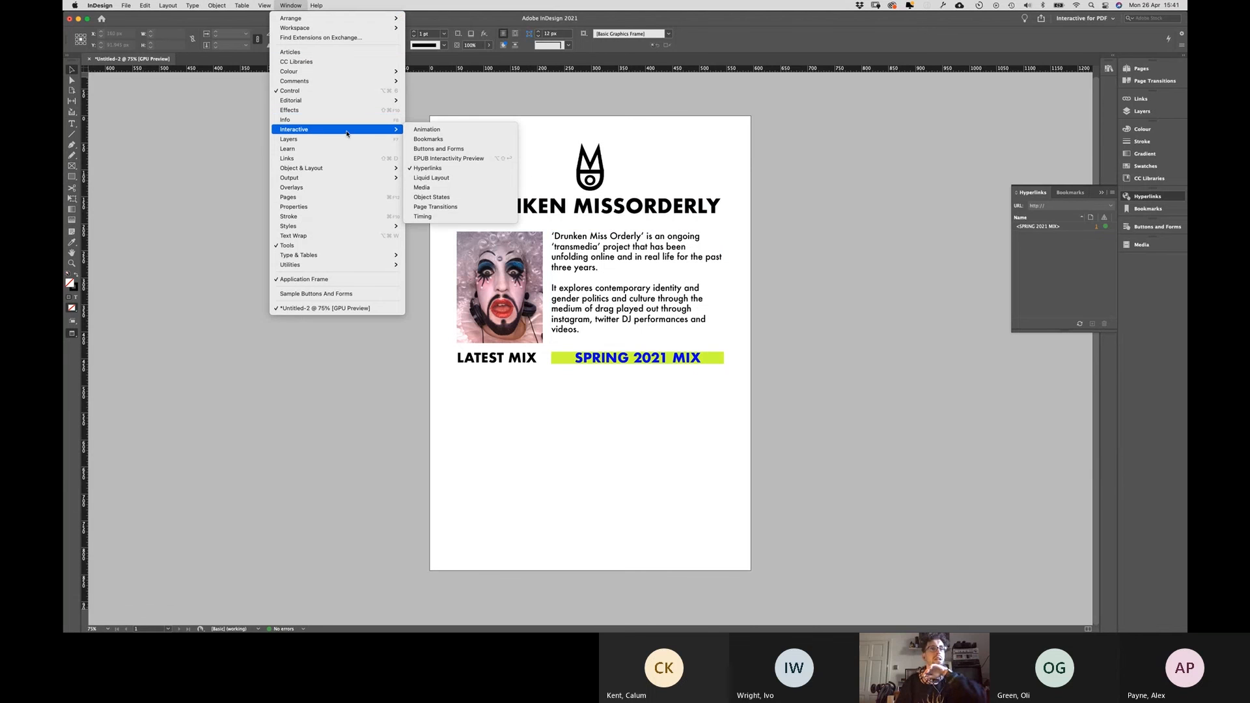
click(435, 159)
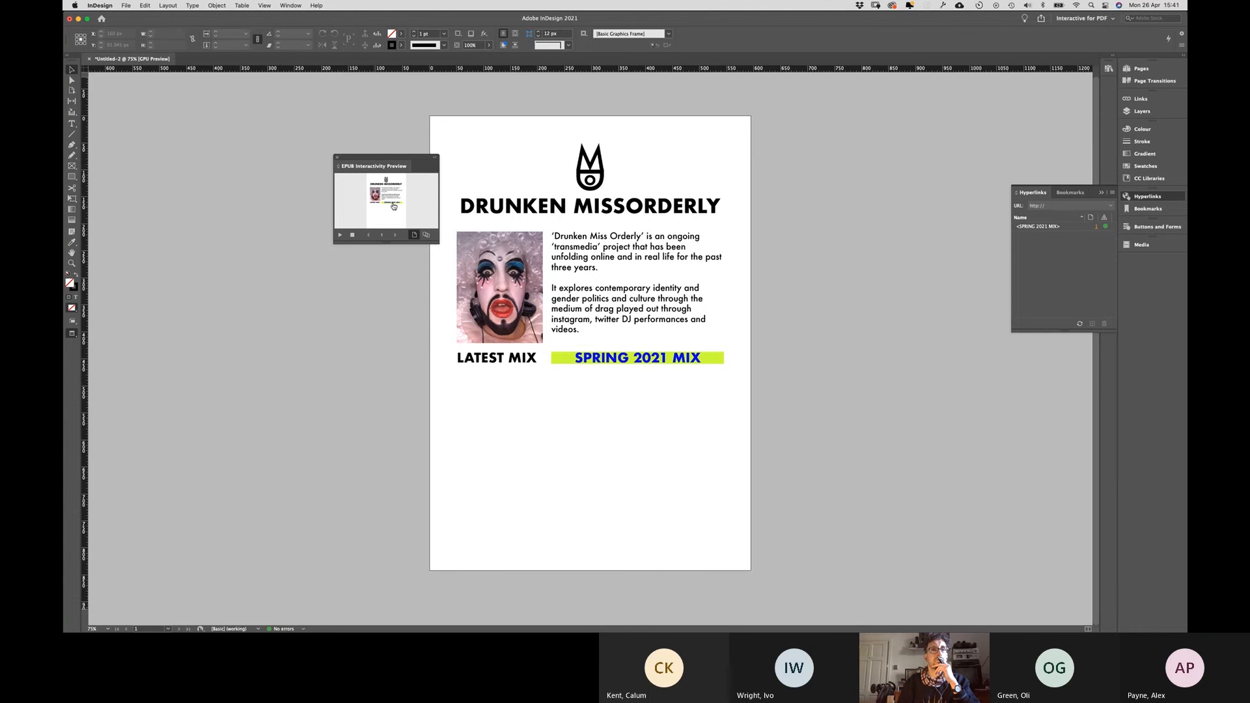
drag(437, 239, 684, 493)
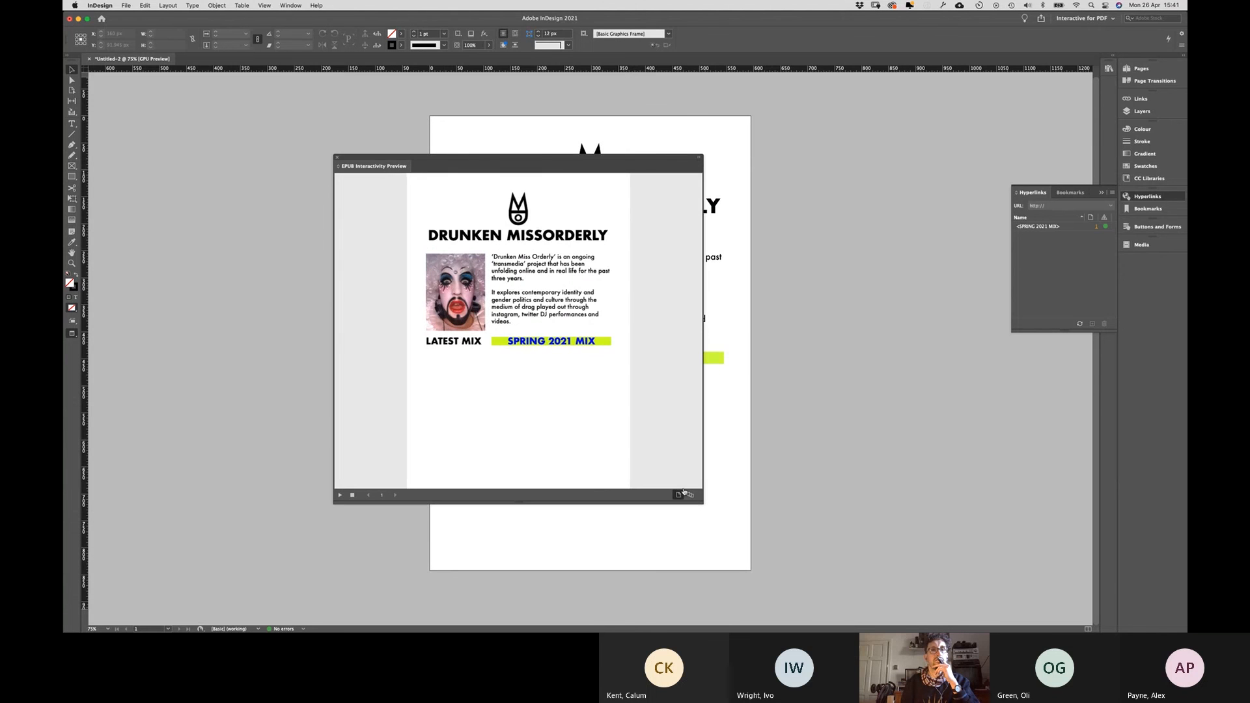
click(532, 344)
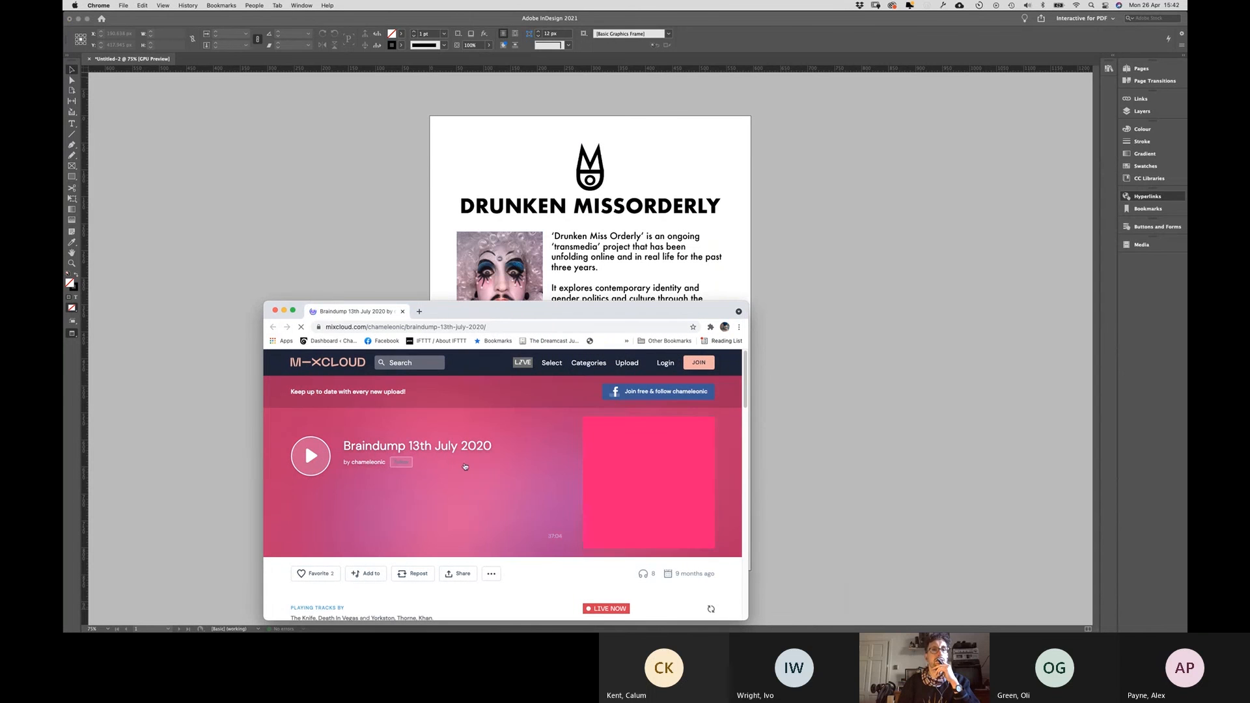
click(276, 312)
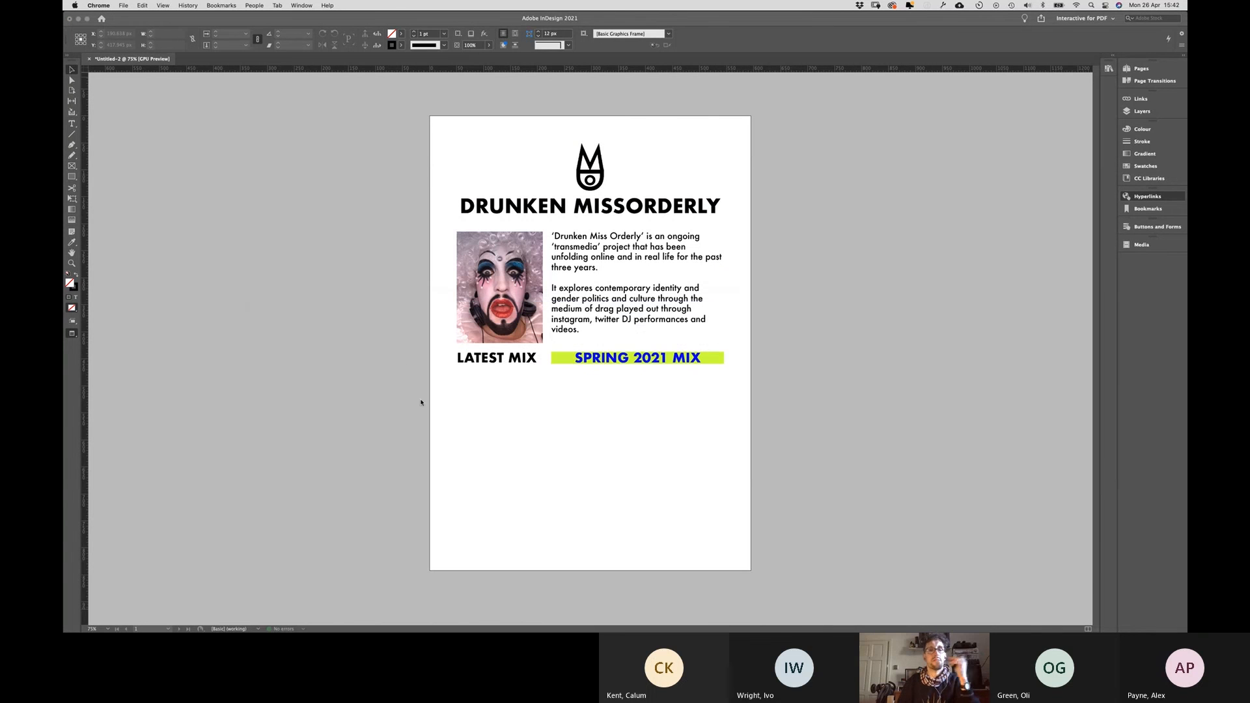
click(459, 516)
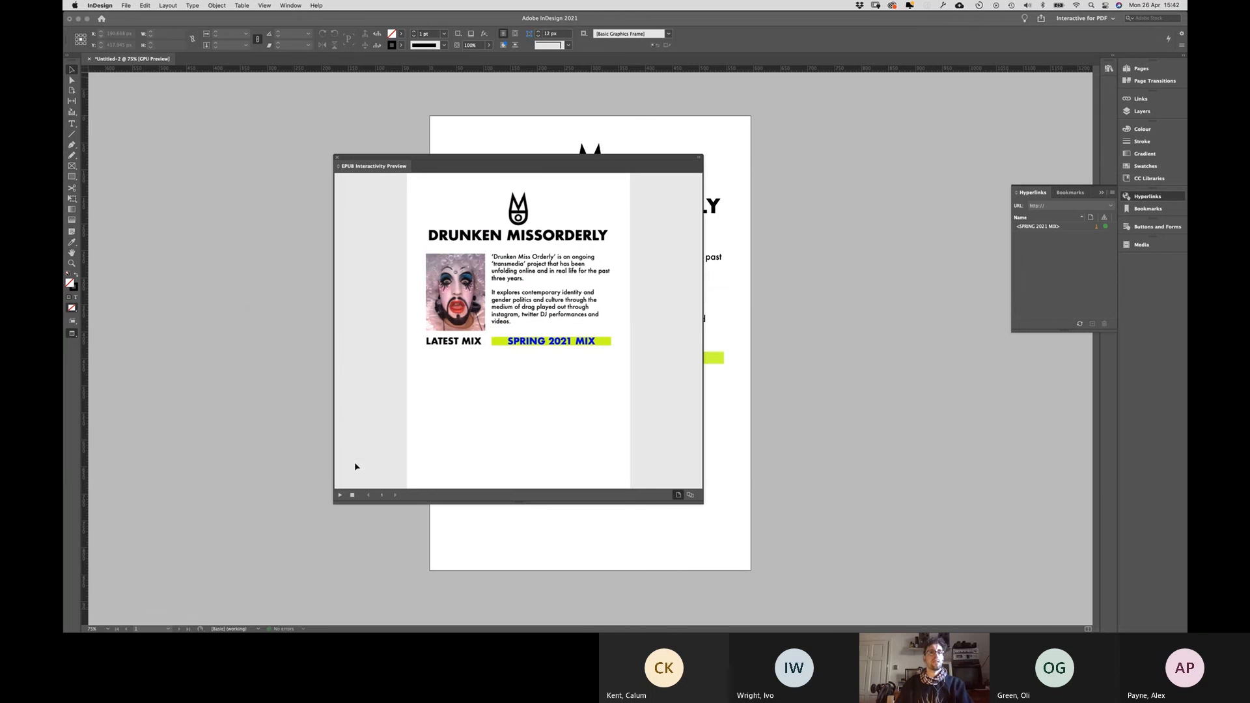
click(337, 157)
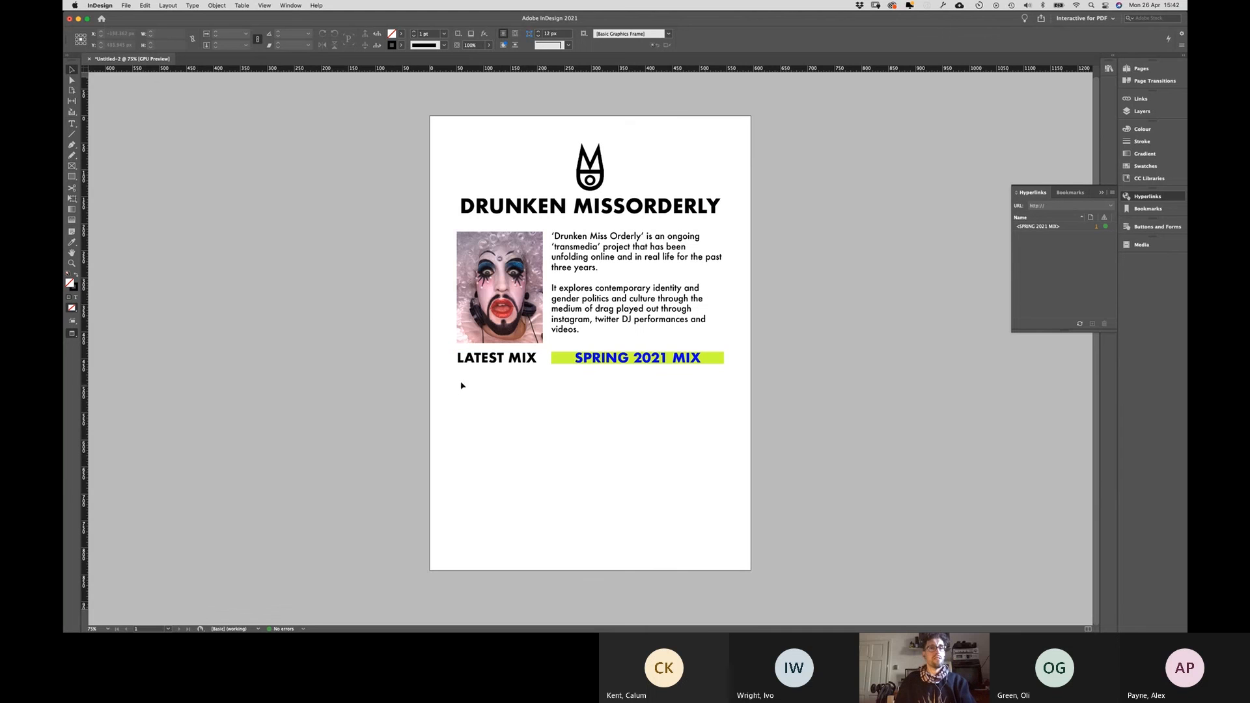
Step: Show the layout guides and shorten the LATEST MIX text frame to a height of 22 px
key(w)
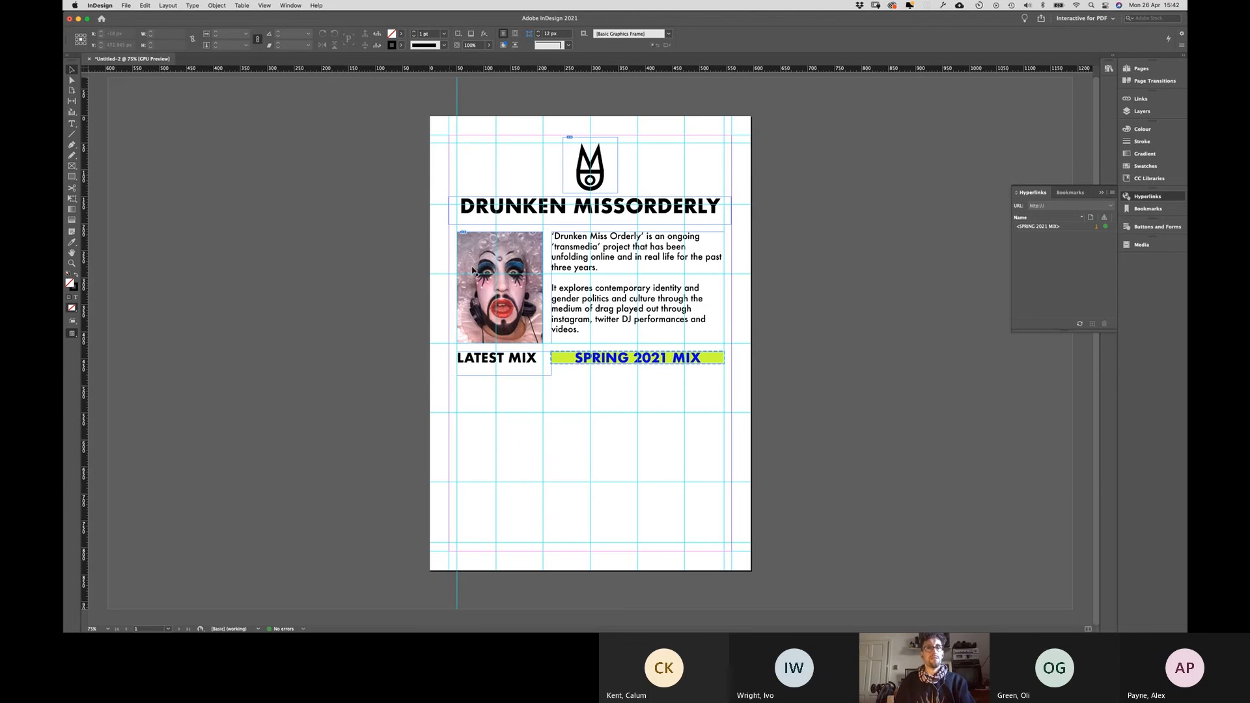
click(483, 364)
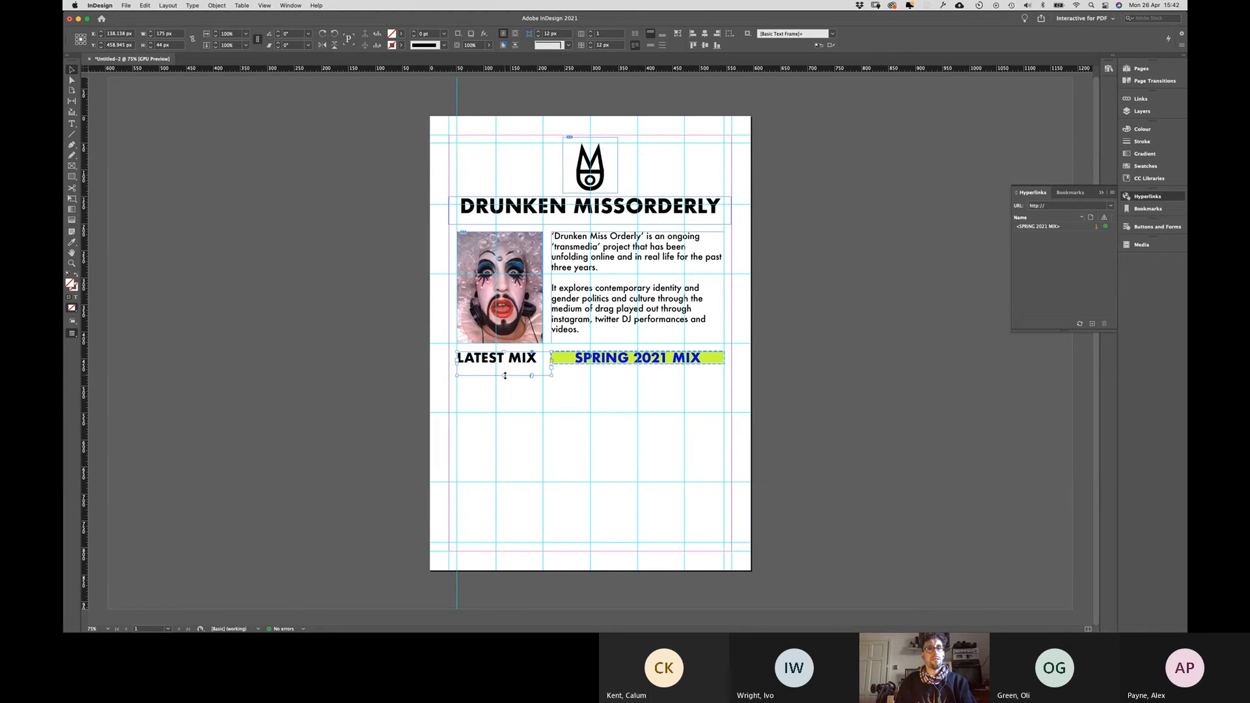
drag(503, 376, 504, 356)
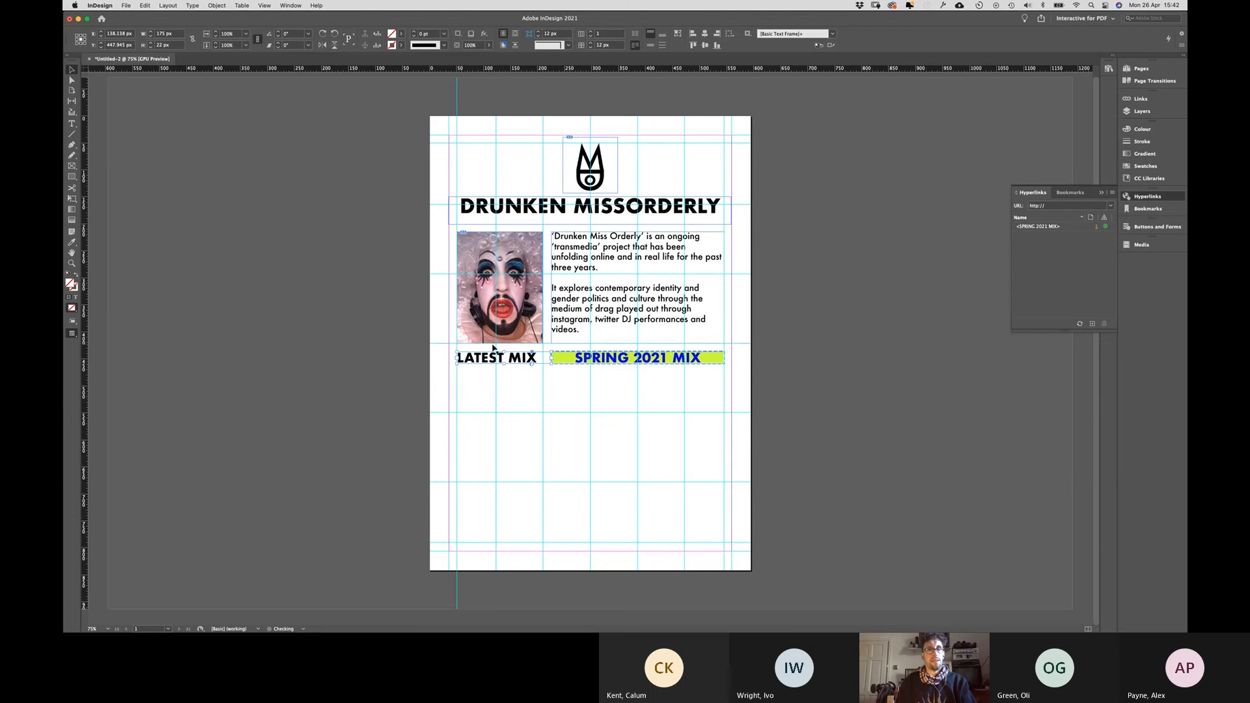
click(484, 395)
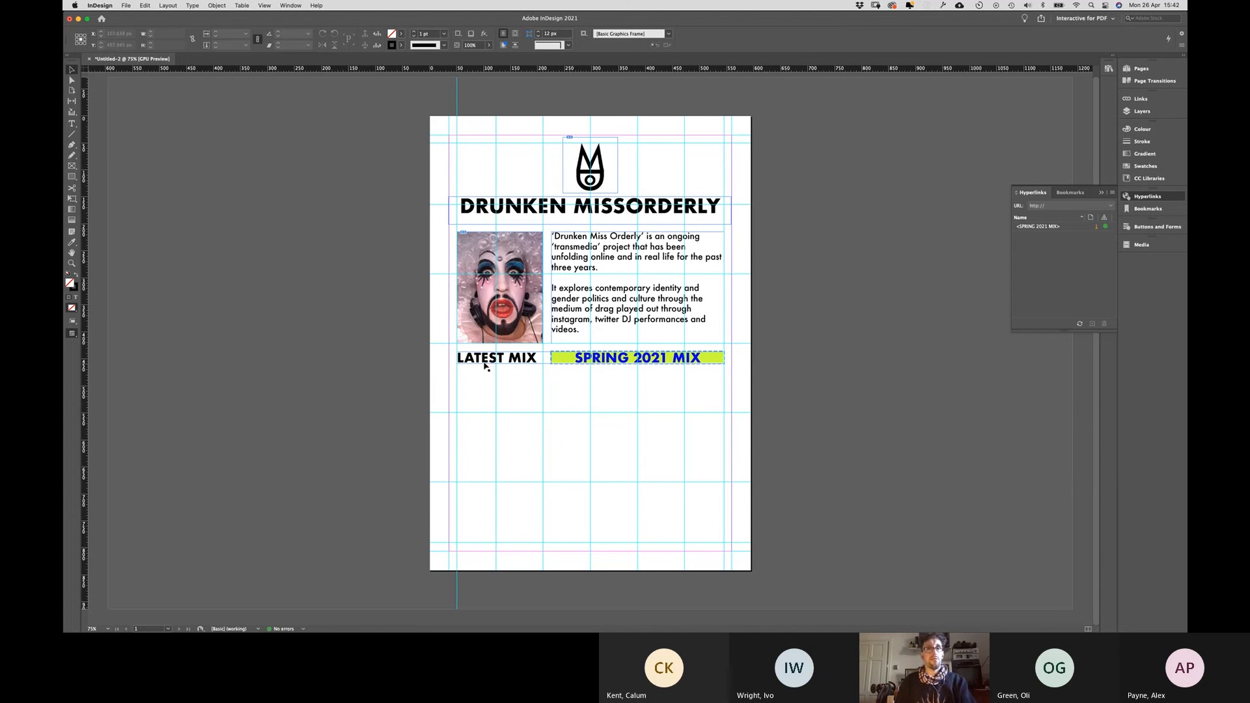
Step: Duplicate the LATEST MIX frame directly below the original and change the copy's text to LATEST VIDEO
click(483, 359)
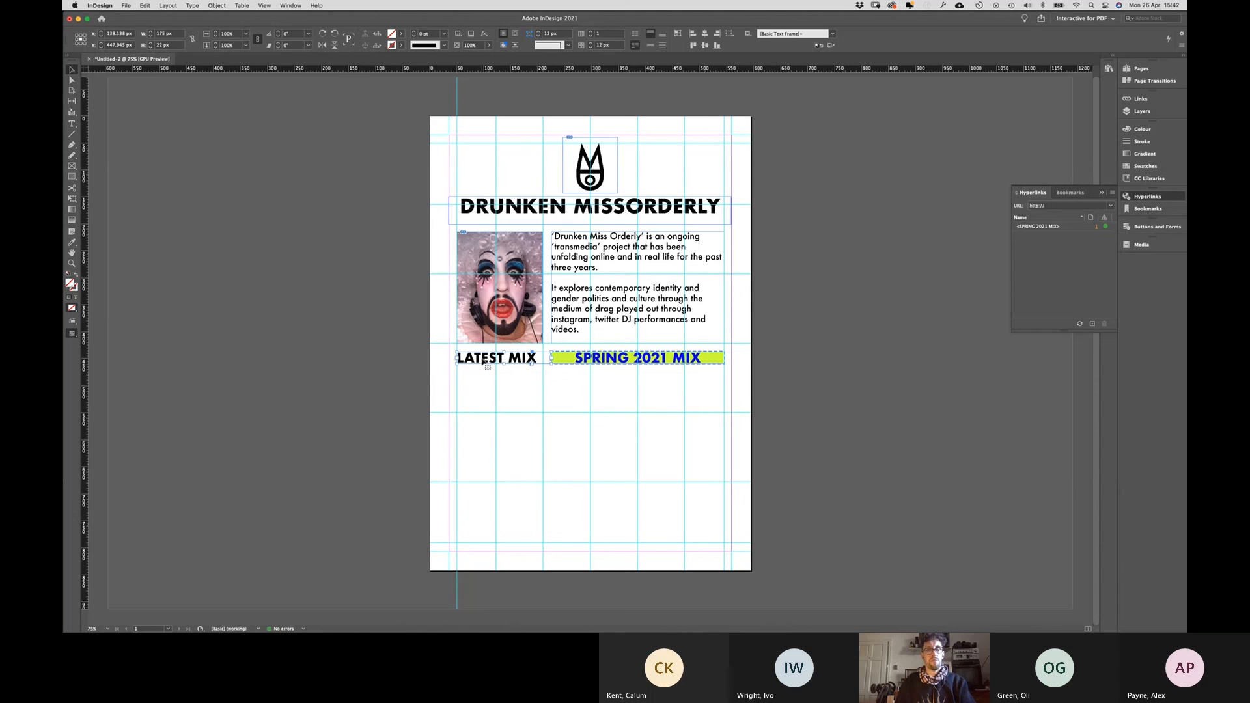
drag(483, 359, 482, 385)
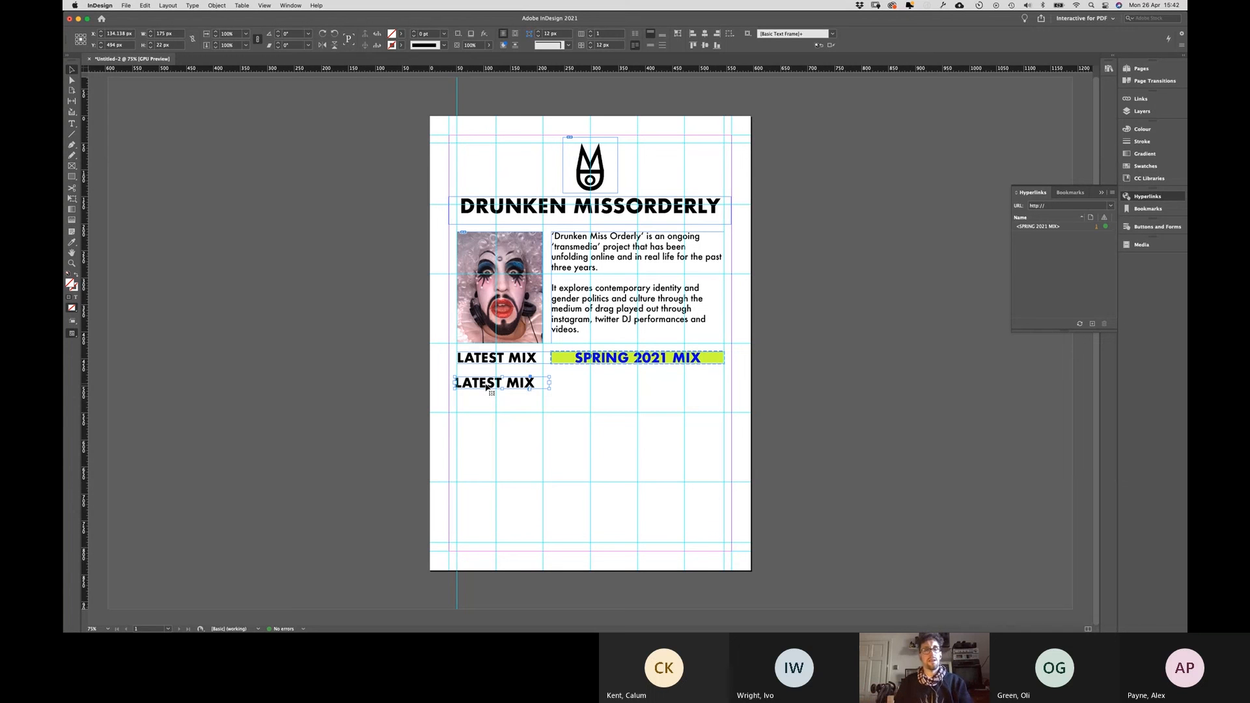
double_click(486, 386)
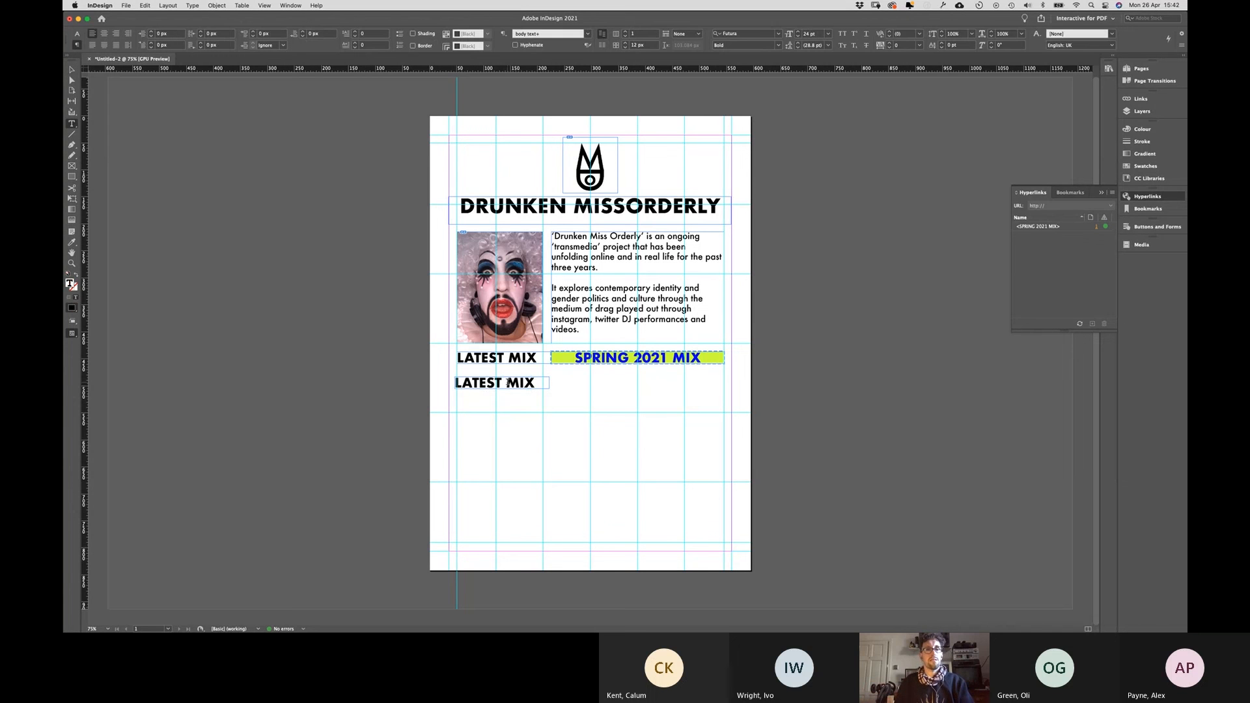
double_click(508, 383)
text(video)
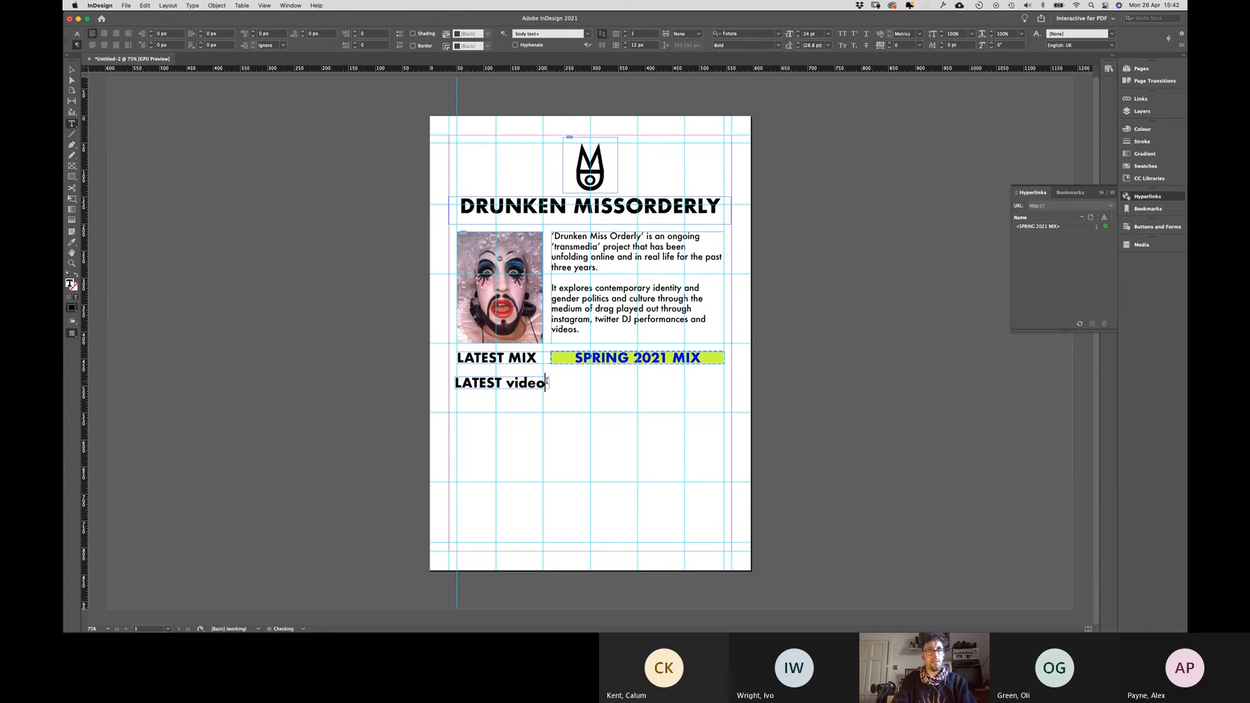
key(BackSpace)
key(BackSpace)
key(BackSpace)
key(BackSpace)
key(BackSpace)
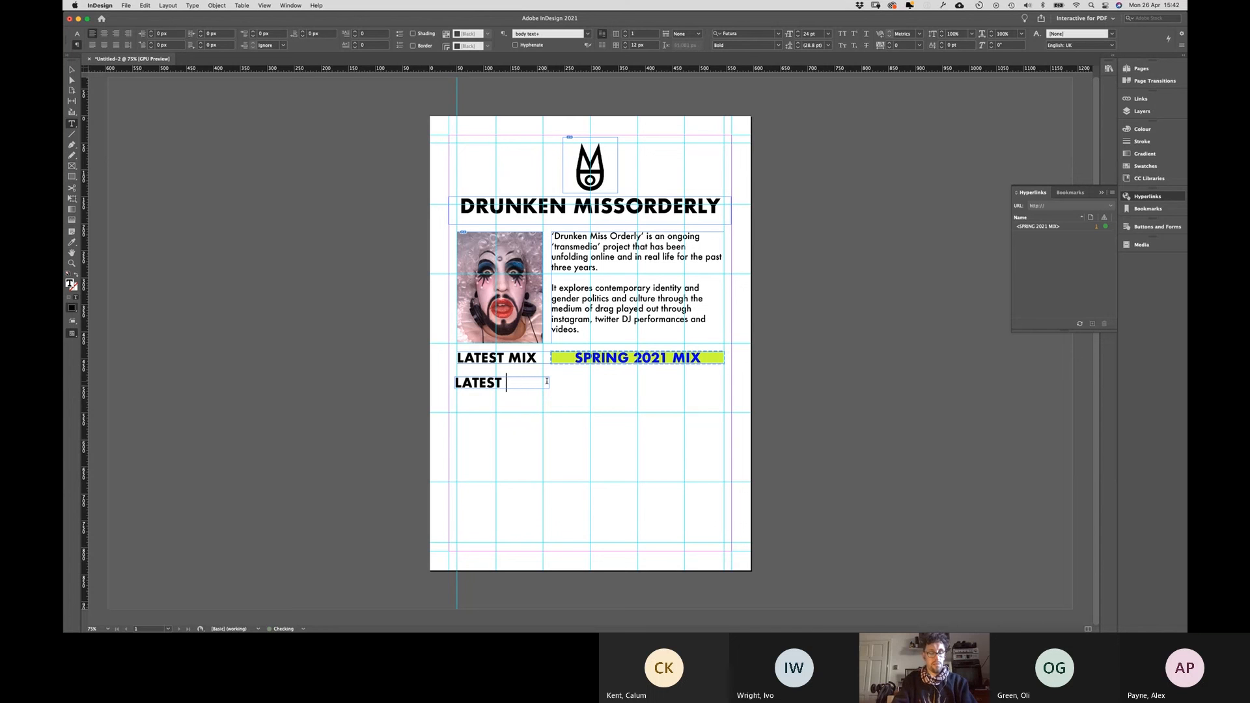
text(V)
key(BackSpace)
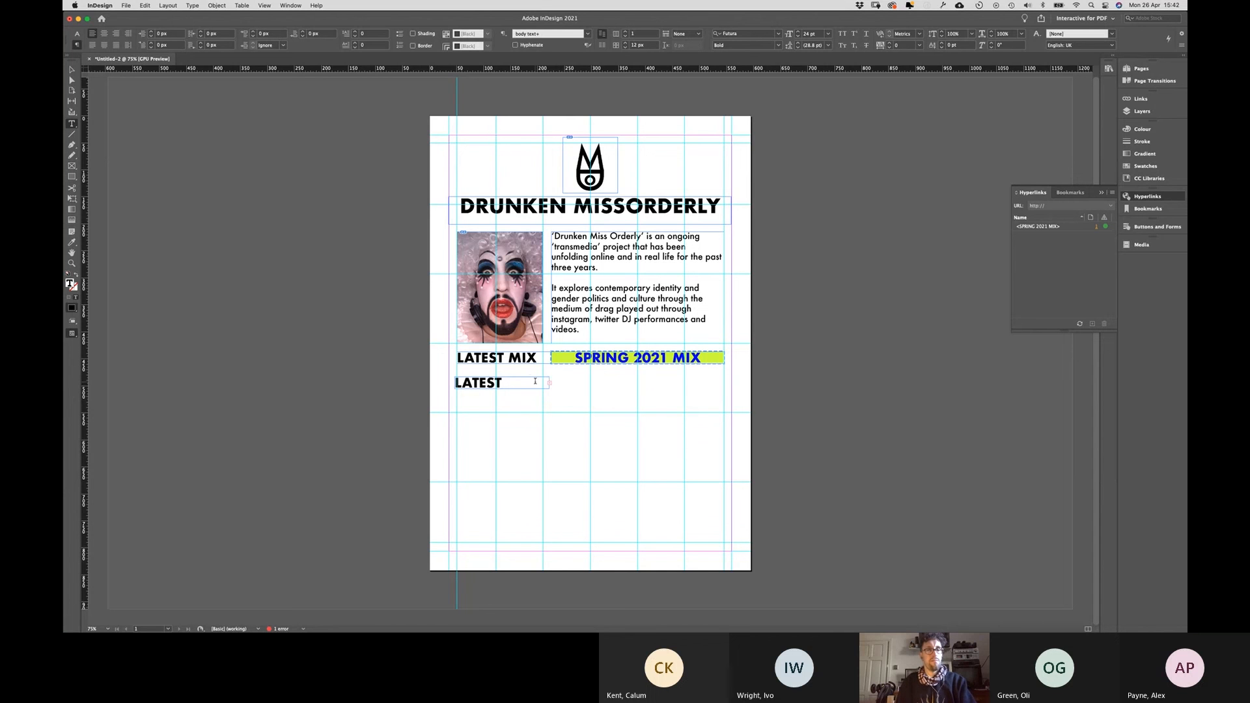
key(Escape)
Step: Align the LATEST VIDEO frame's left edge with the LATEST MIX frame and widen it to about 246 px, up to the centre guide
drag(525, 385, 558, 388)
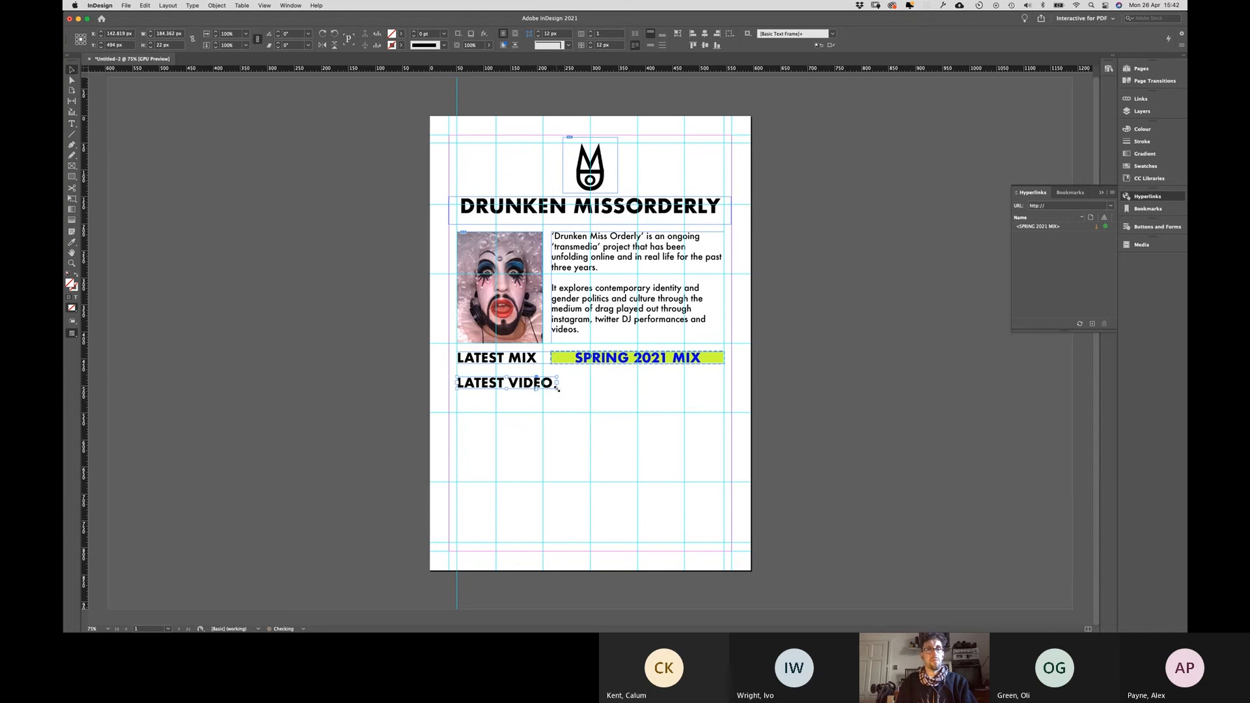
click(558, 400)
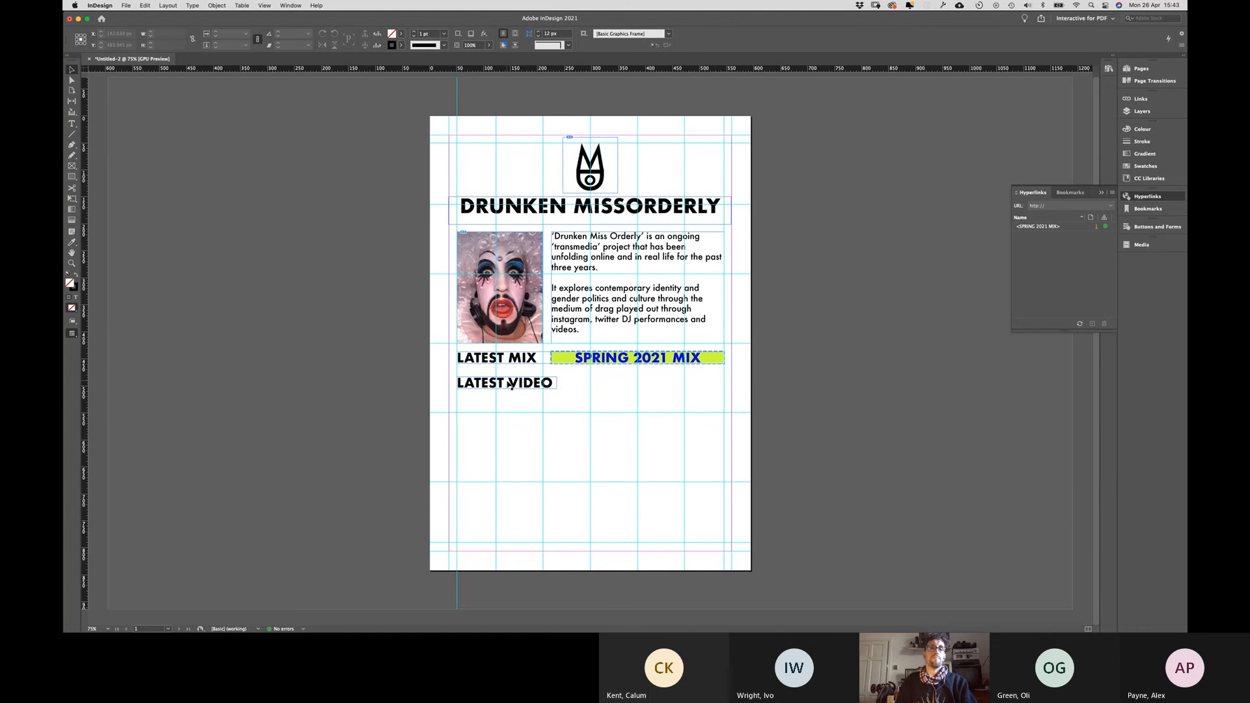
click(554, 389)
drag(558, 388, 591, 389)
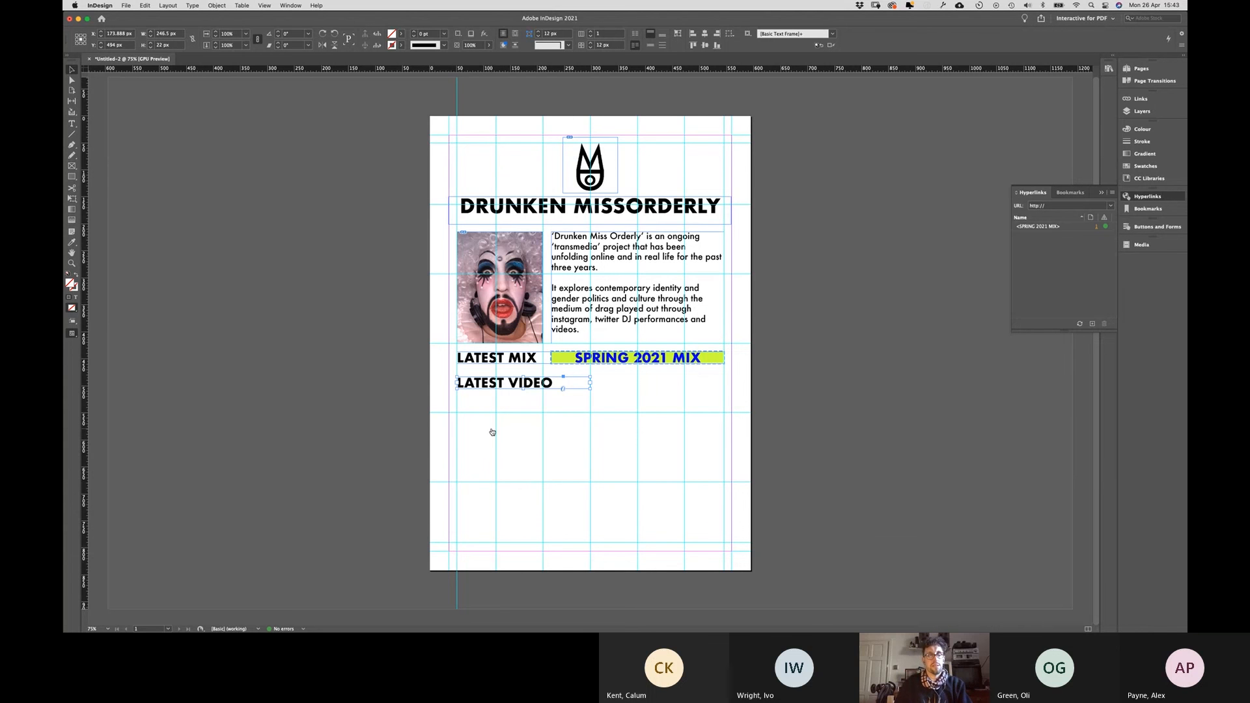
Step: Switch to the Brave browser, dismiss the Mixcloud share dialog and open YouTube in a new tab
key(super+Tab)
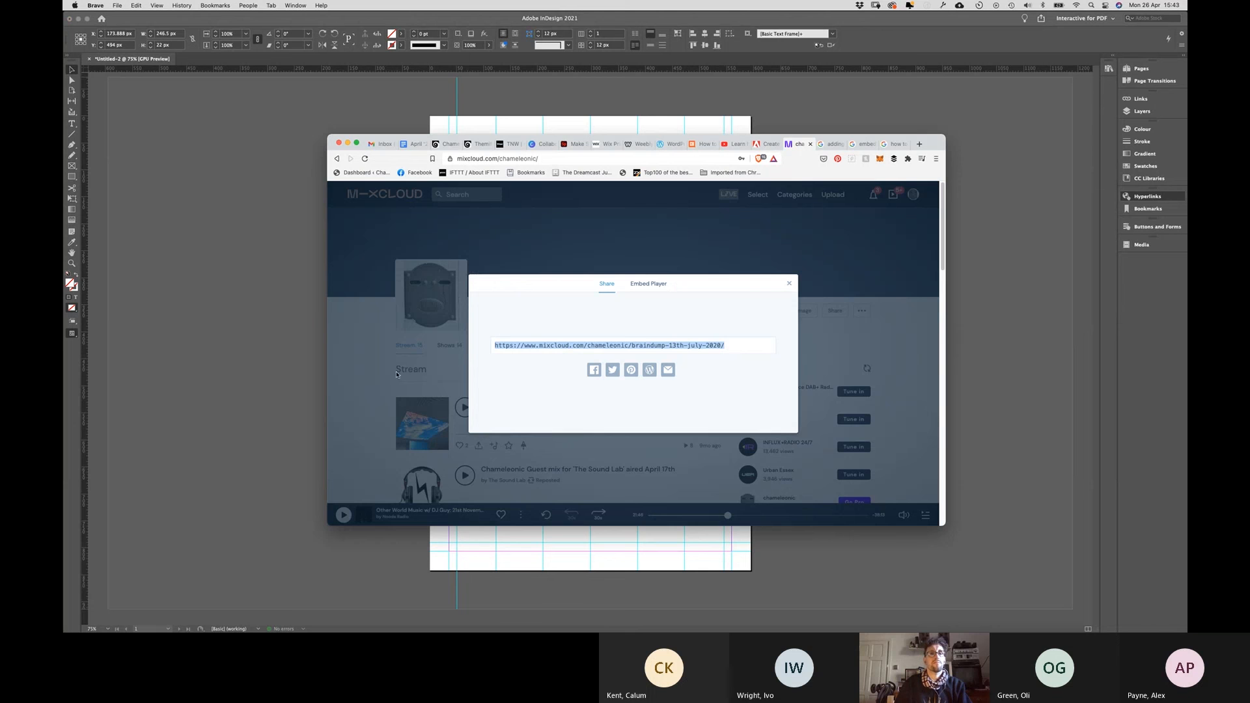
click(389, 391)
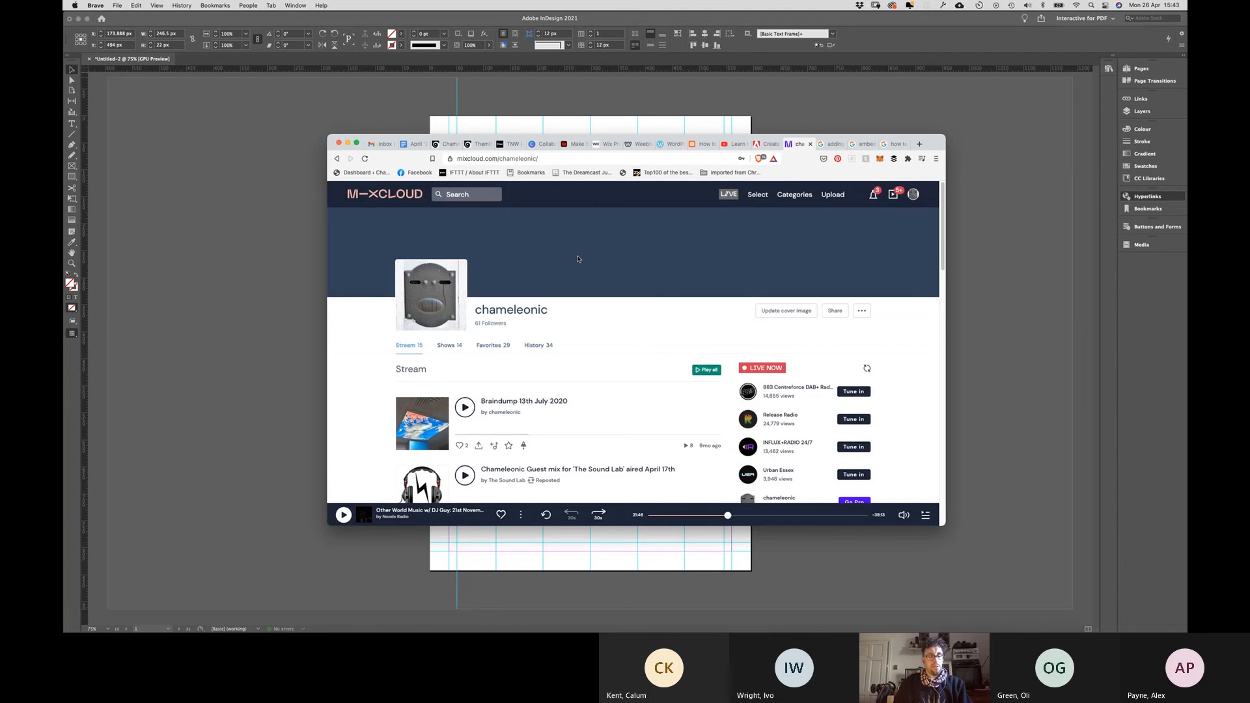
key(super+t)
text(you)
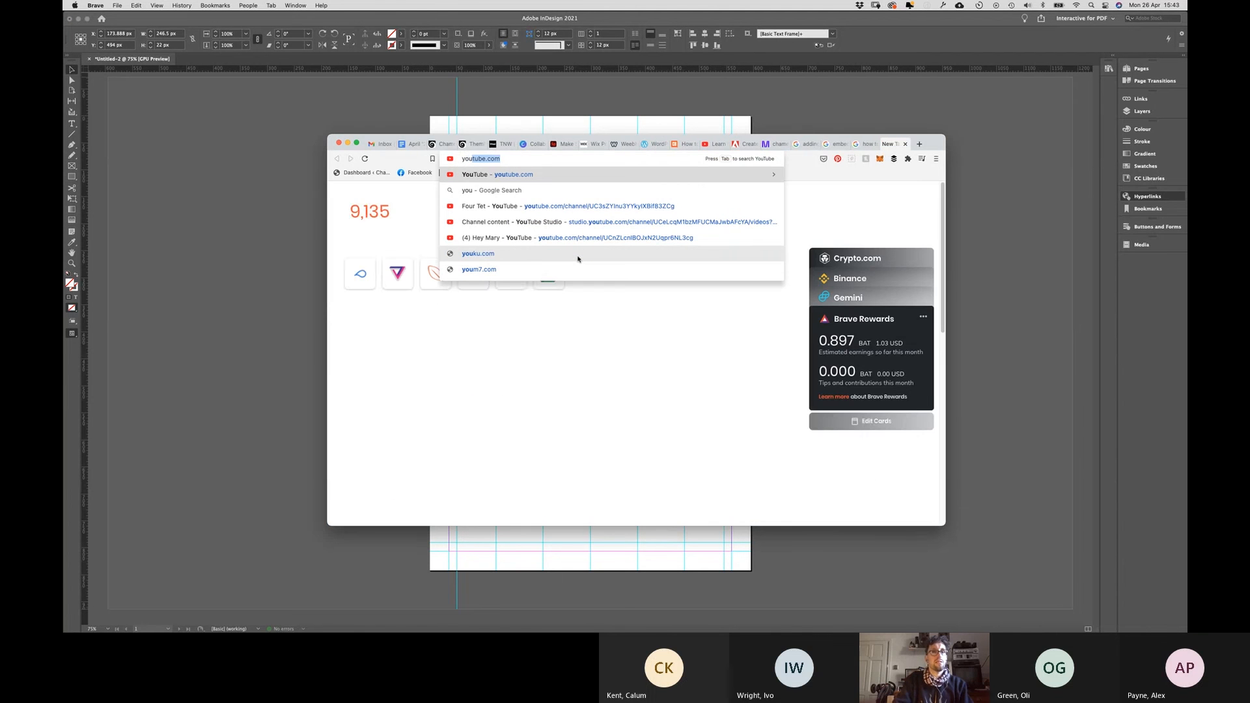
key(Return)
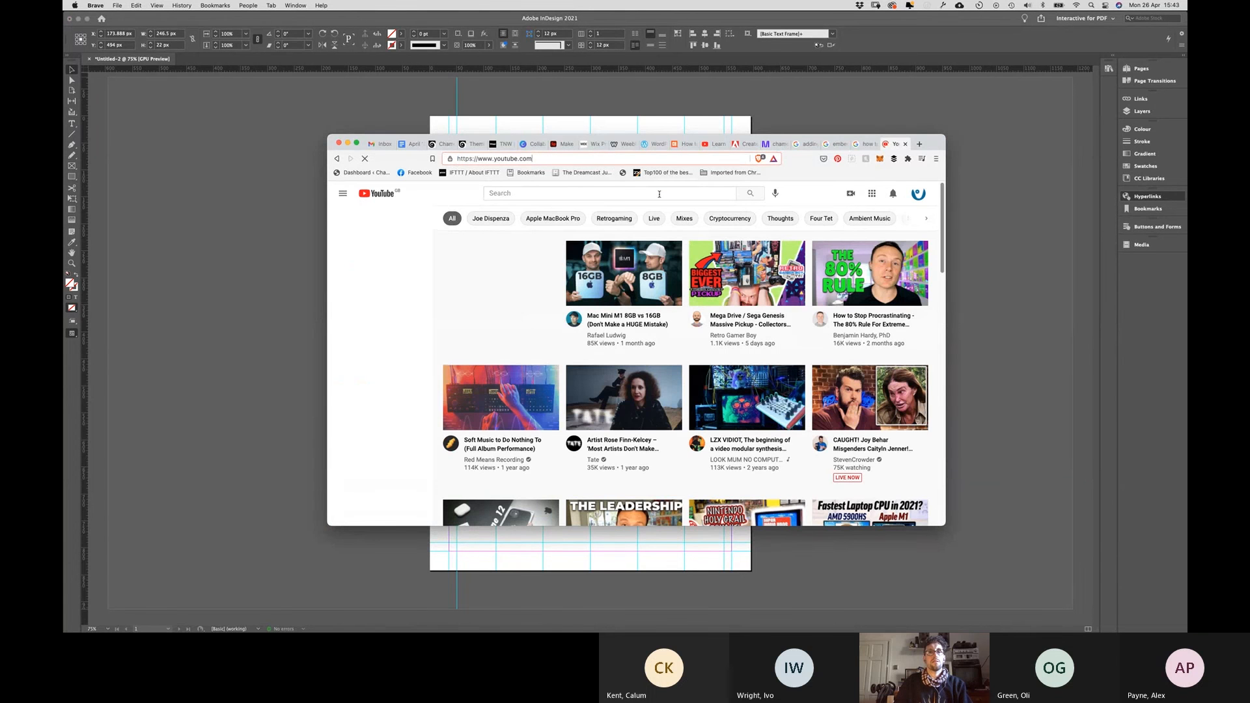
Step: Search YouTube for "heymary" and for "heymarycdf"
click(659, 193)
text(hey)
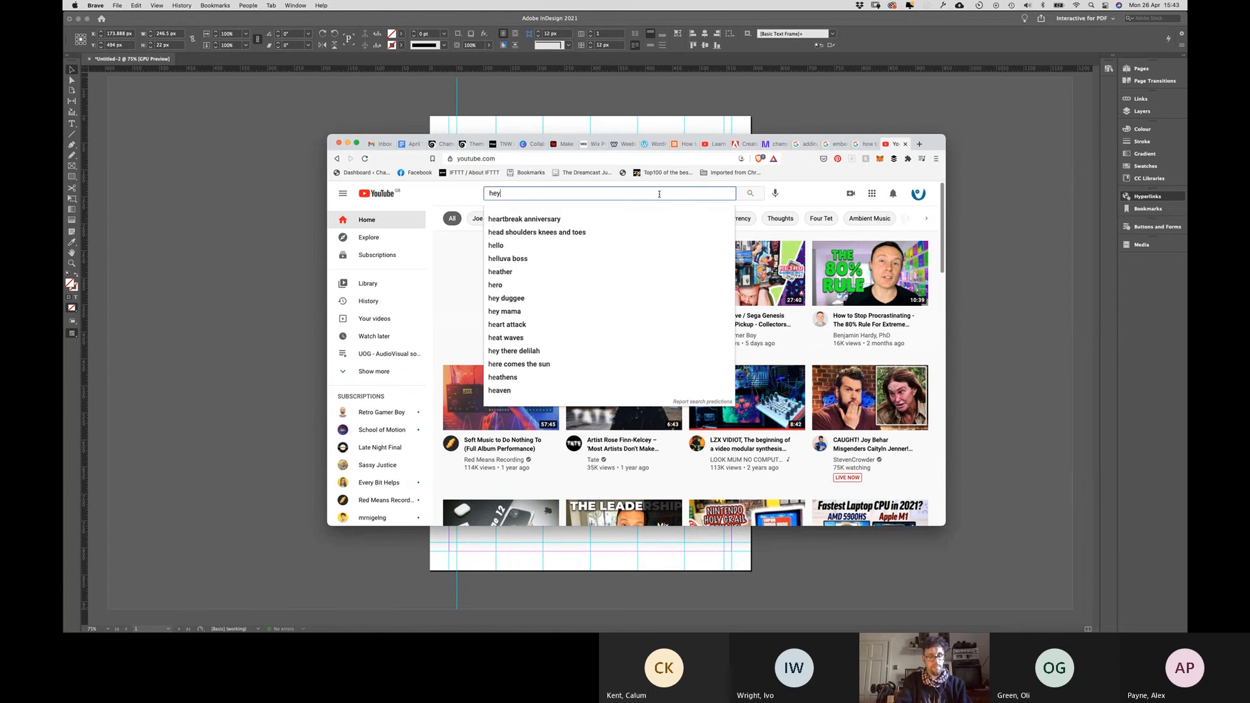
text(mary)
key(Return)
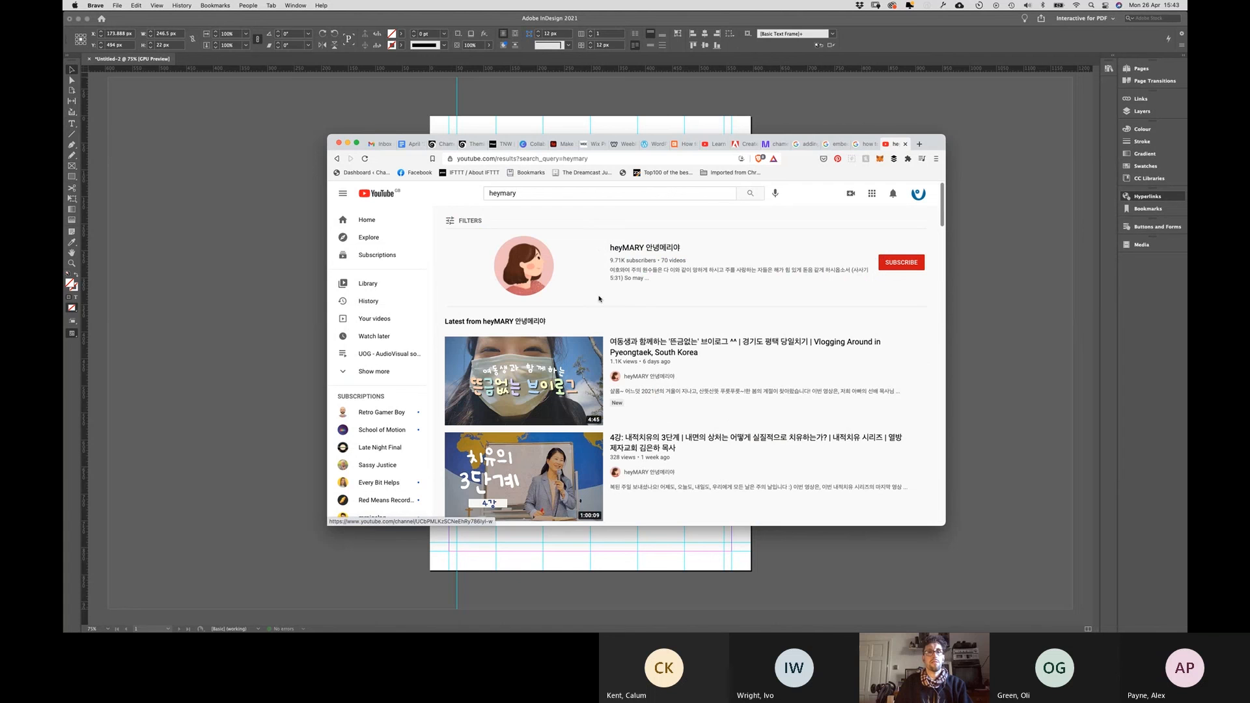
scroll(599, 298, down, 1)
click(568, 194)
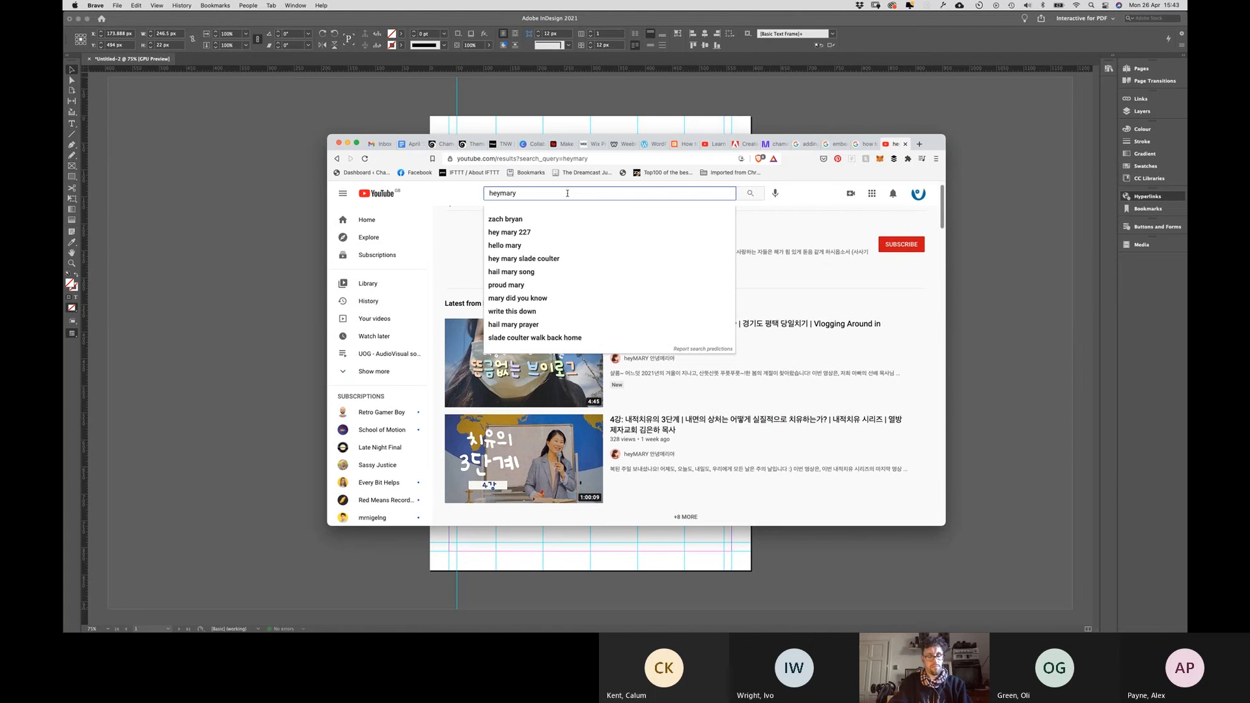
text(cdf)
key(Return)
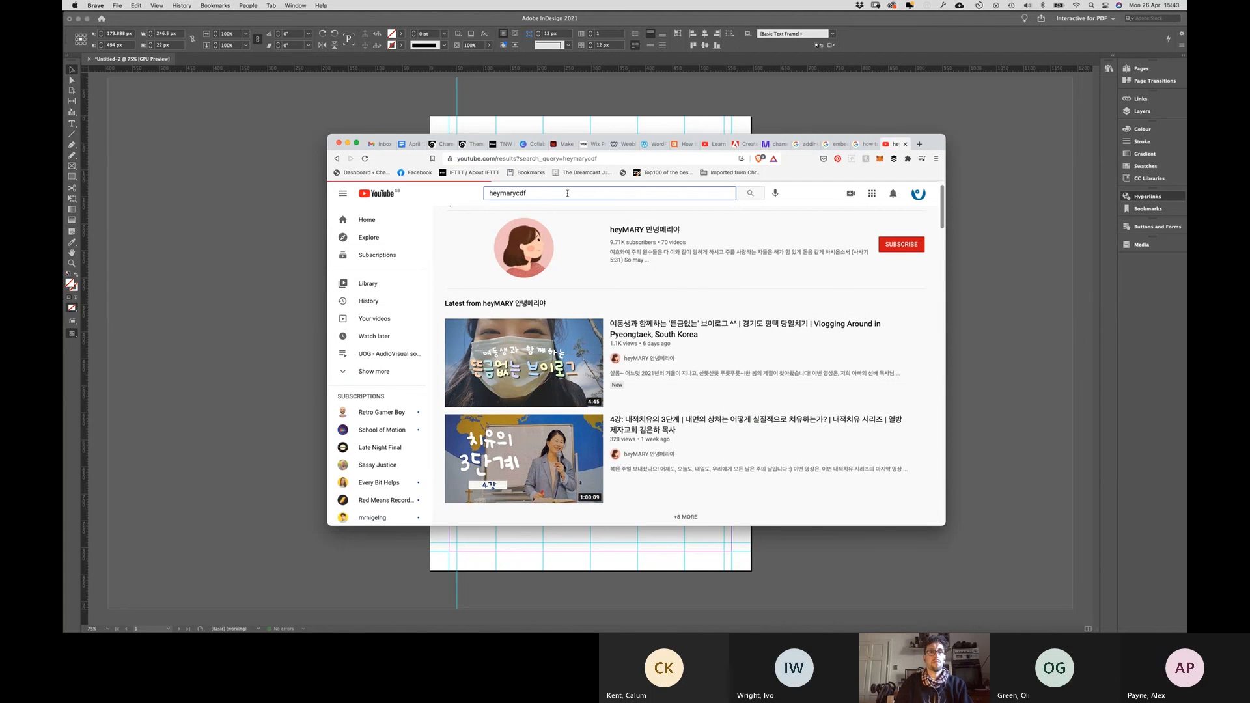
click(543, 193)
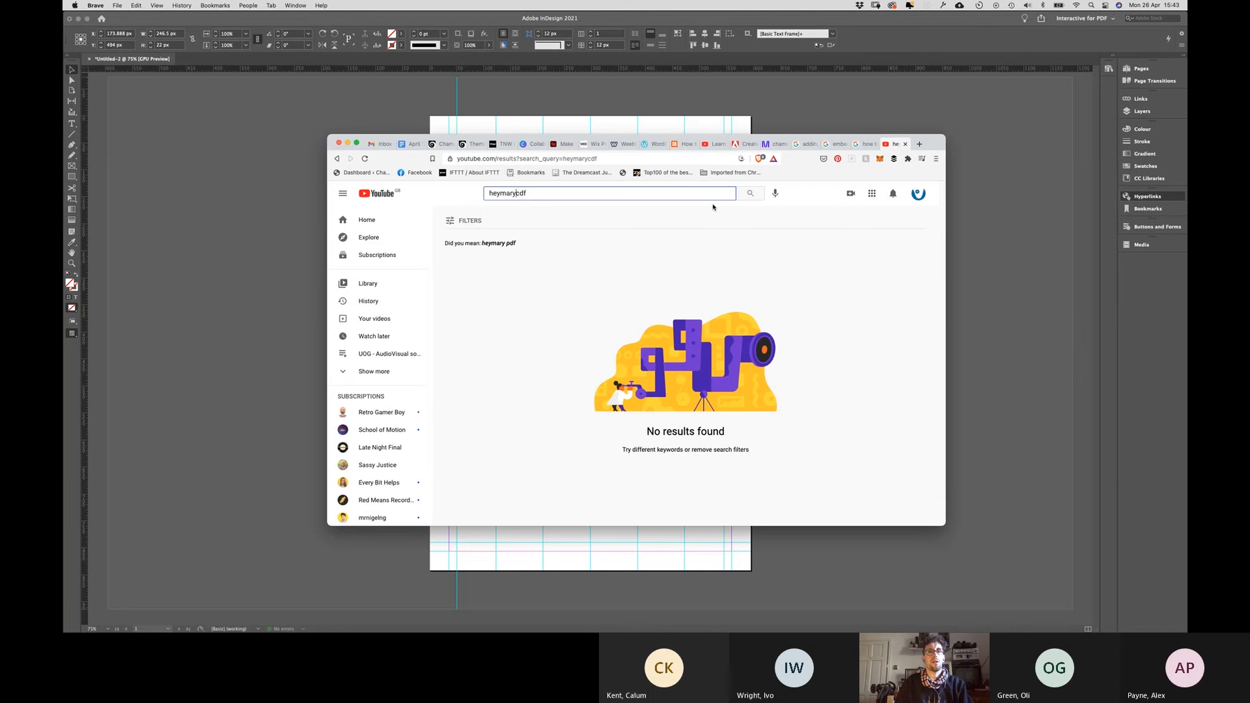
Step: Look through the YouTube account switcher and the expanded playlist list, and return to InDesign
click(919, 195)
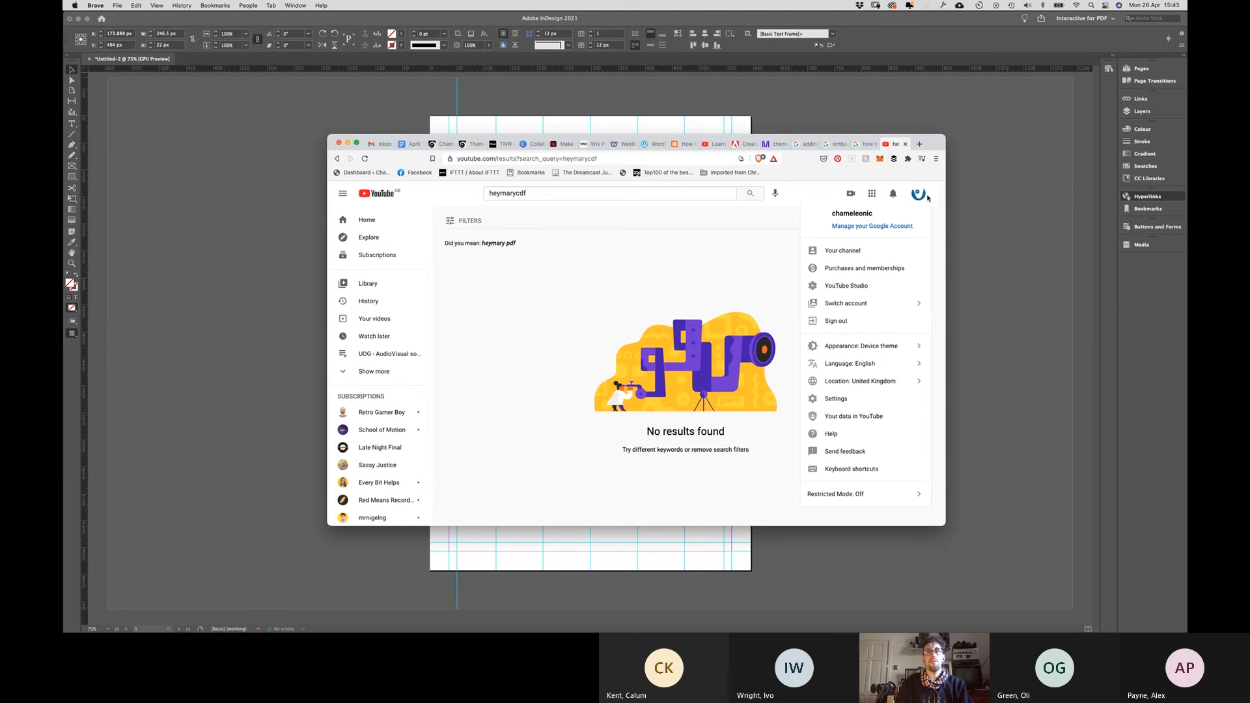
click(874, 305)
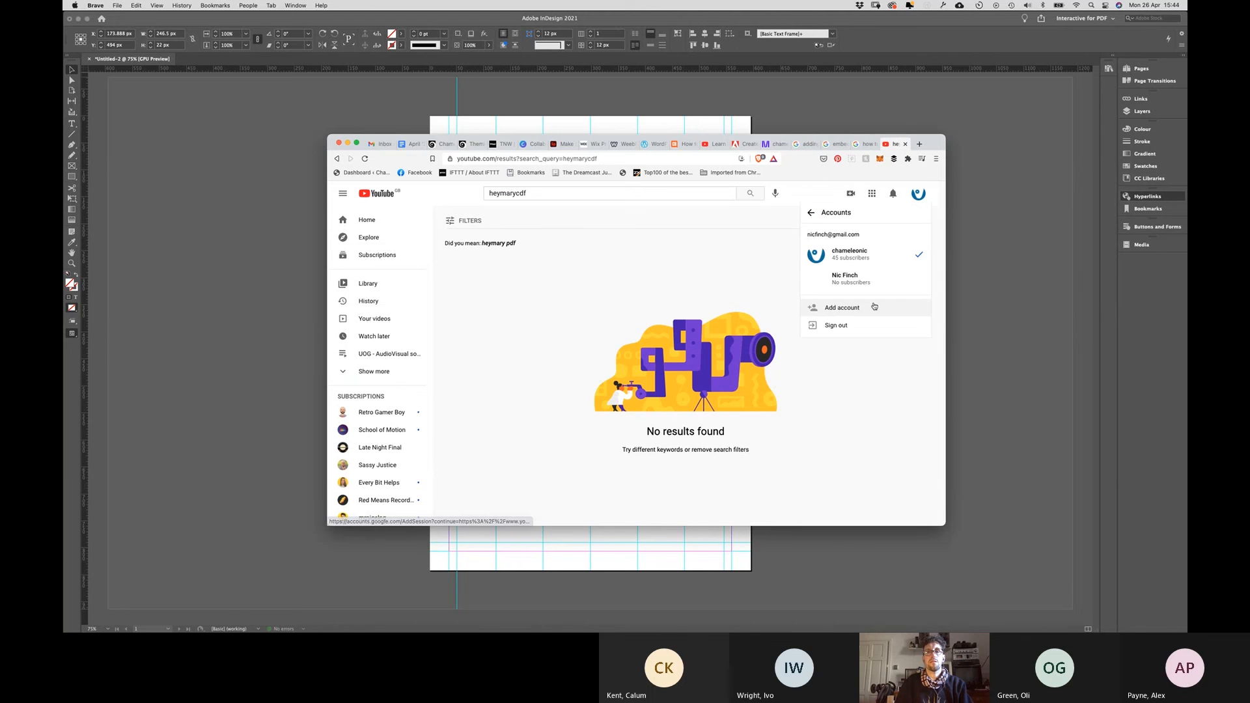
click(747, 286)
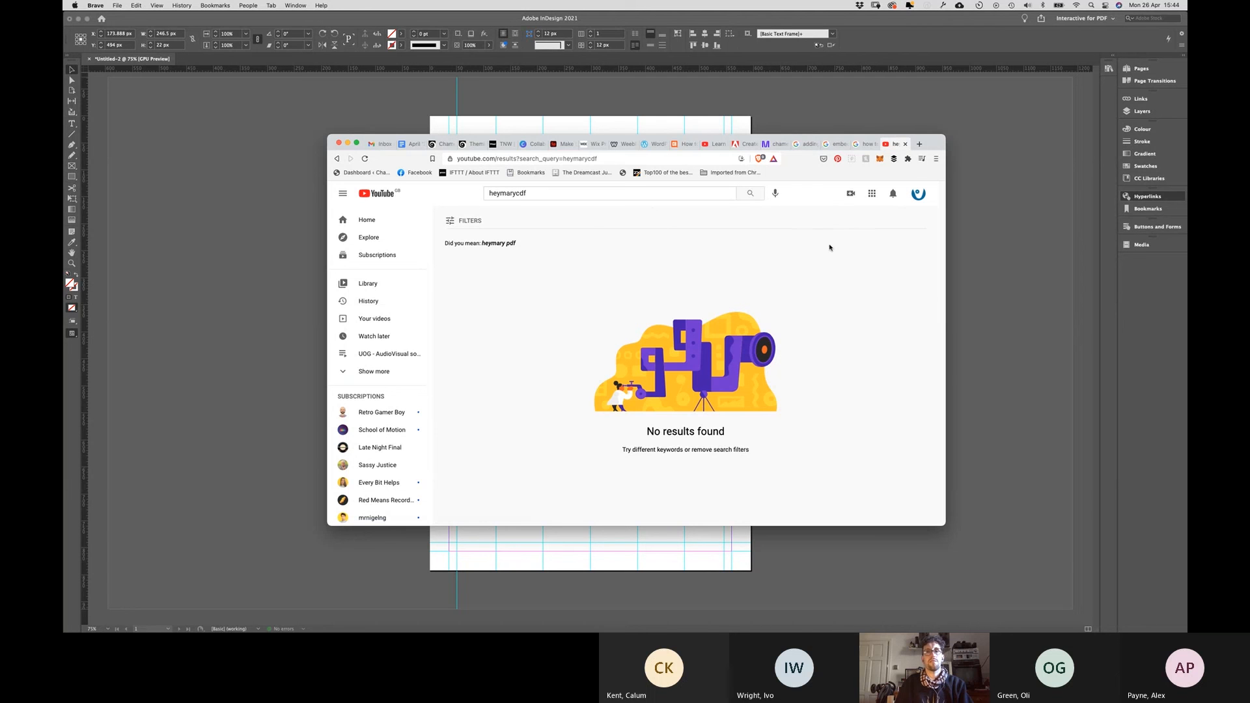
click(917, 194)
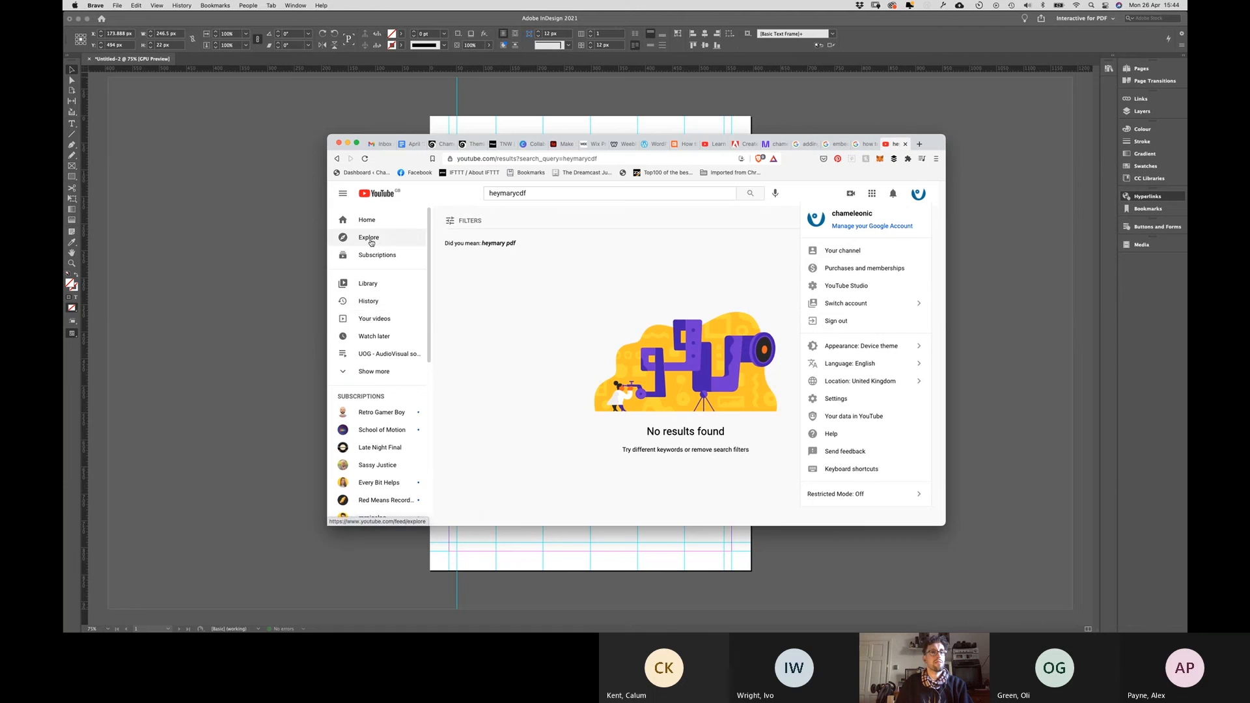
click(375, 376)
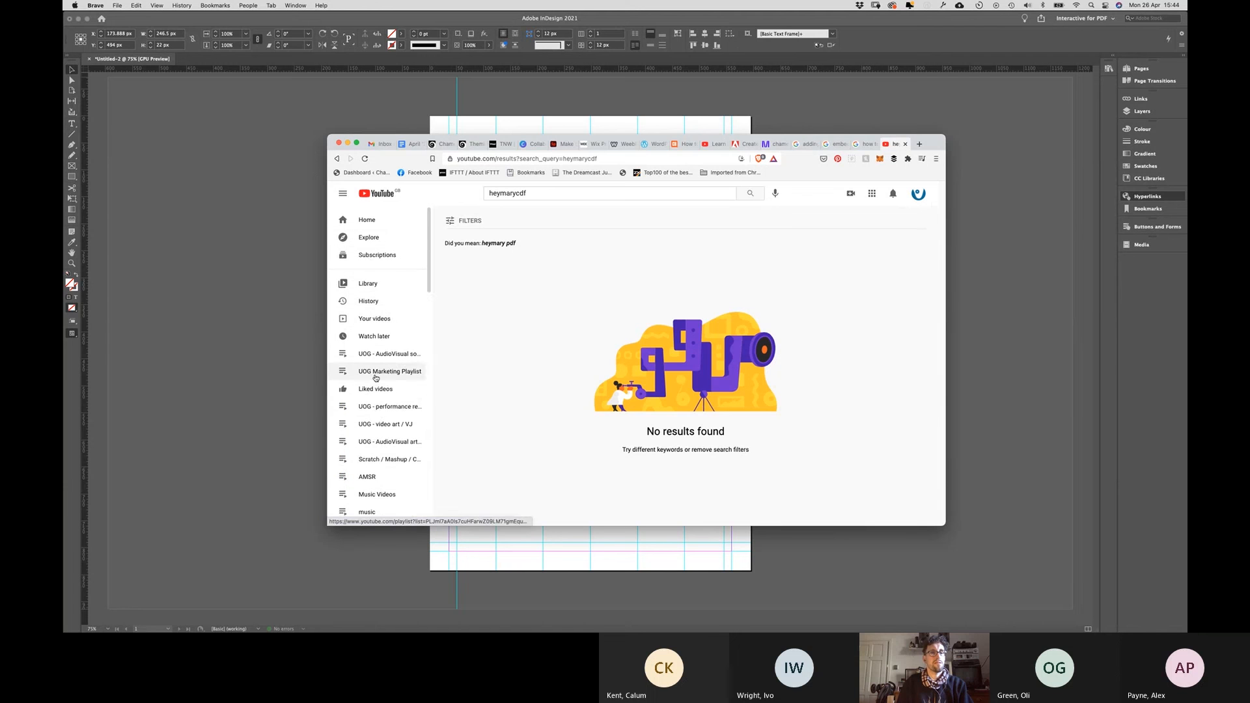
scroll(373, 413, down, 2)
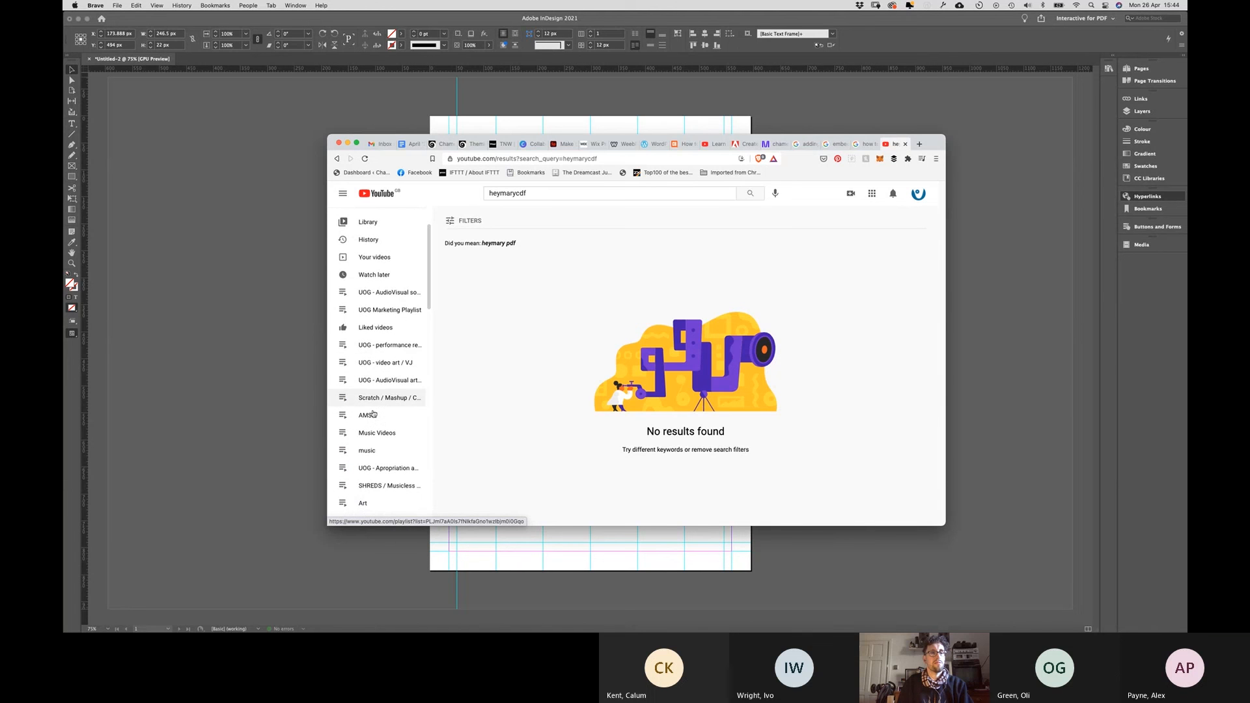
click(303, 283)
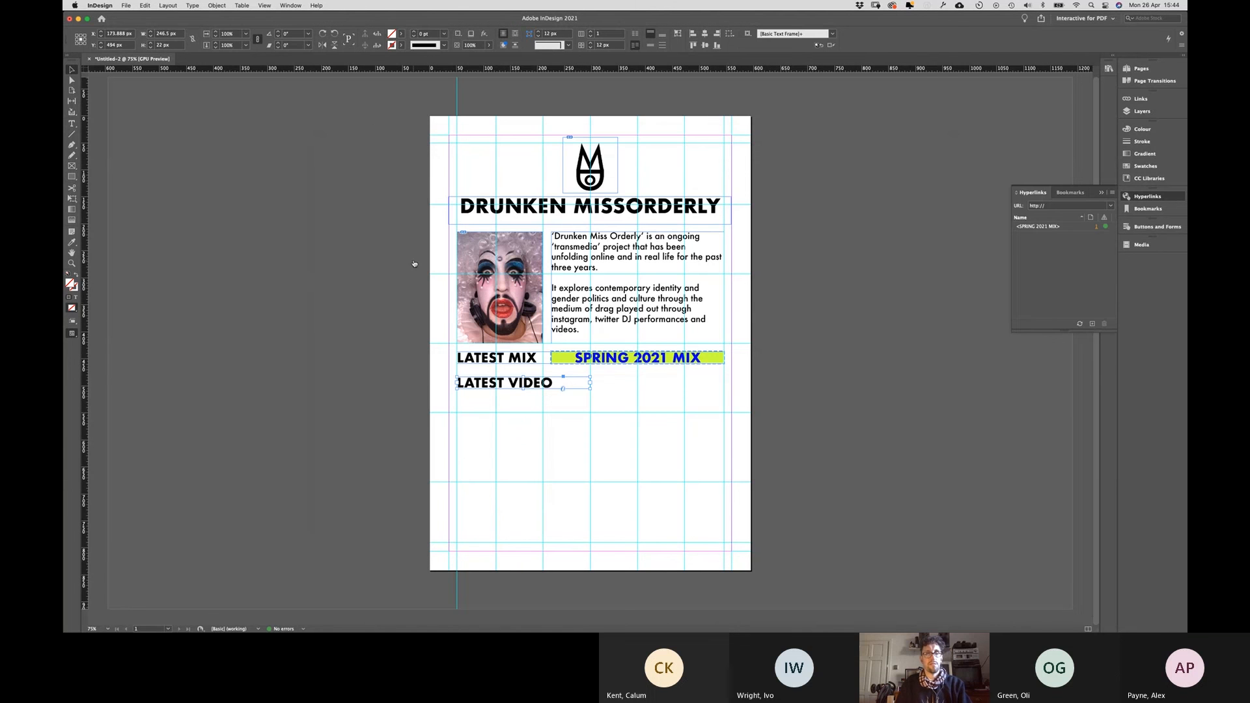
Step: Switch to Chrome and open youtube.com in a new window
key(super+Tab)
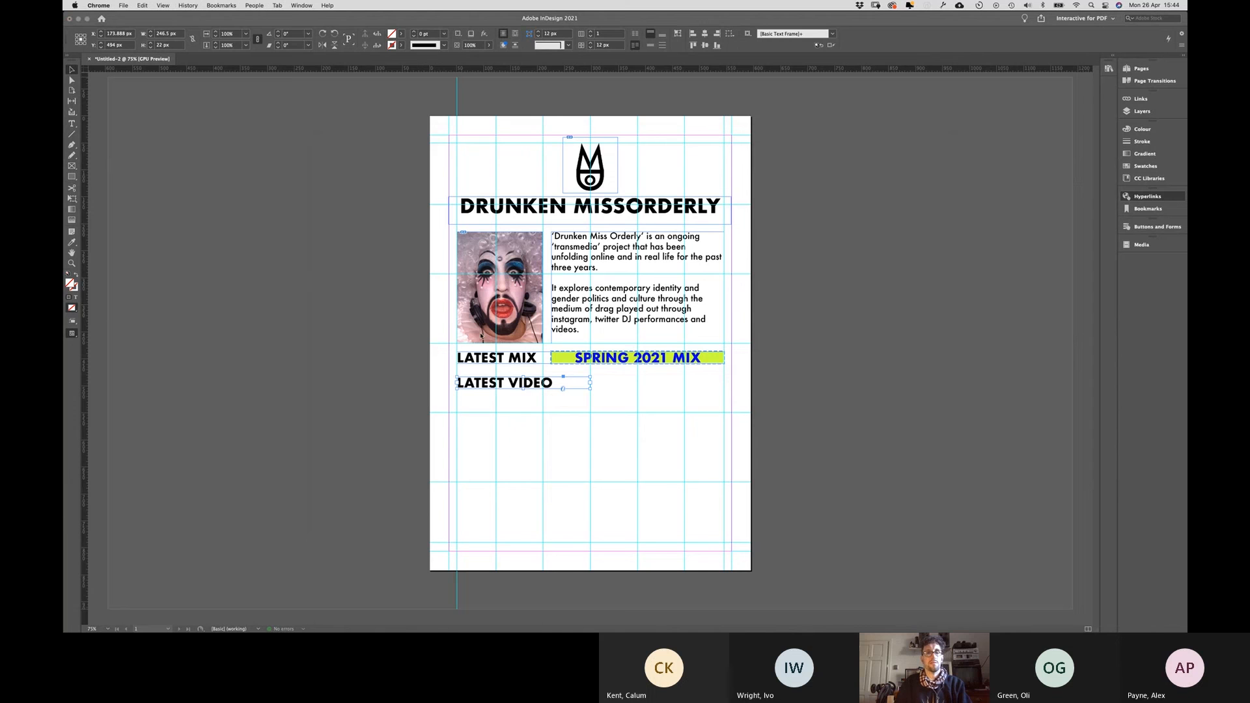
key(super+n)
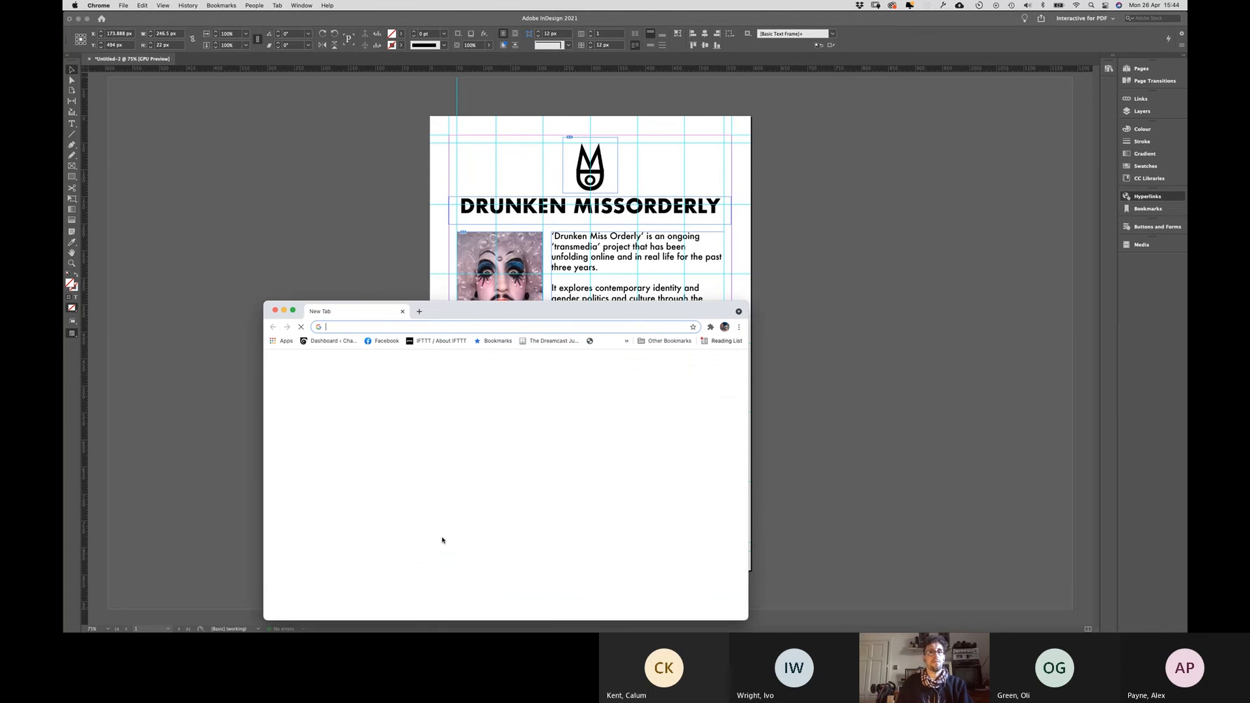
text(youtube.co)
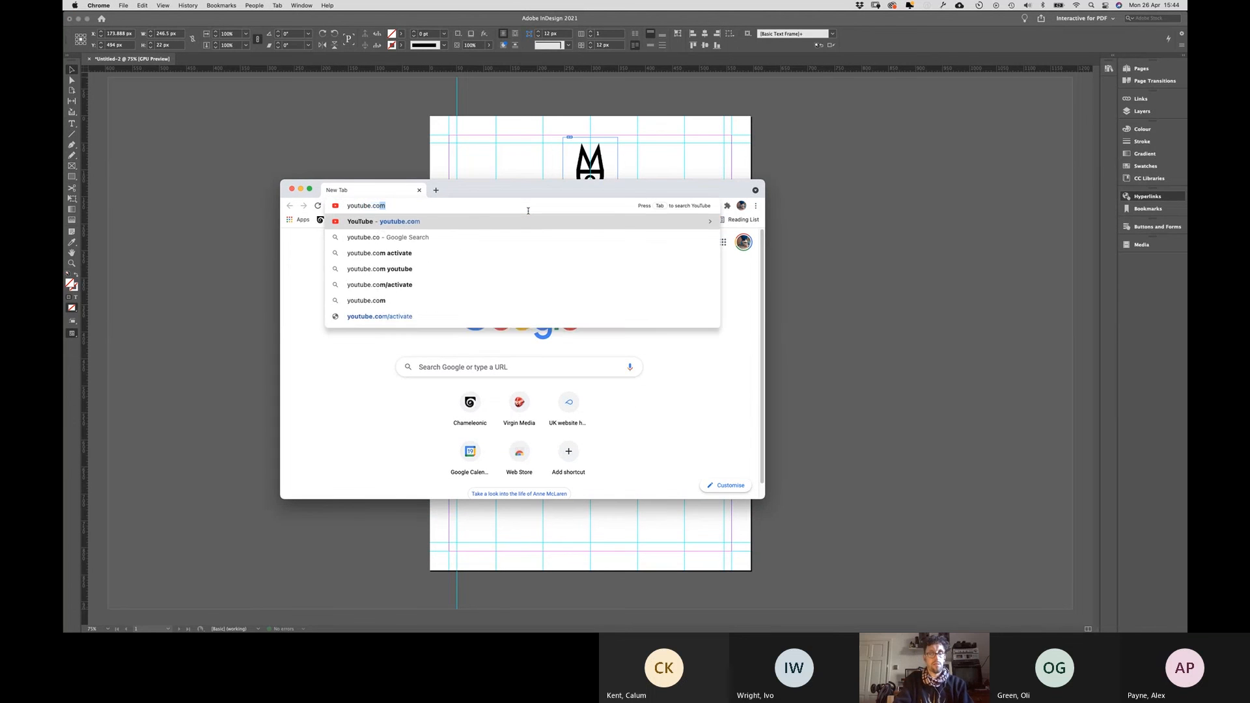
key(Return)
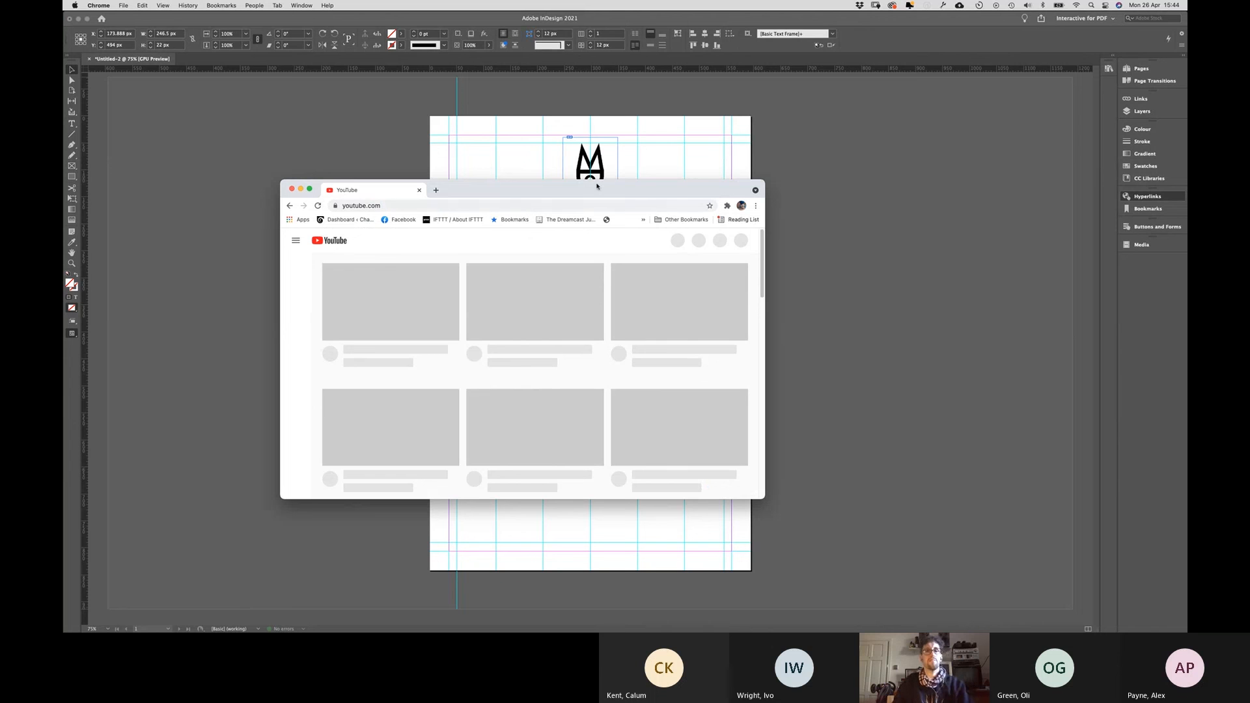
Step: Check the browser profile, and switch YouTube to the Hey Mary channel account
click(756, 205)
click(742, 207)
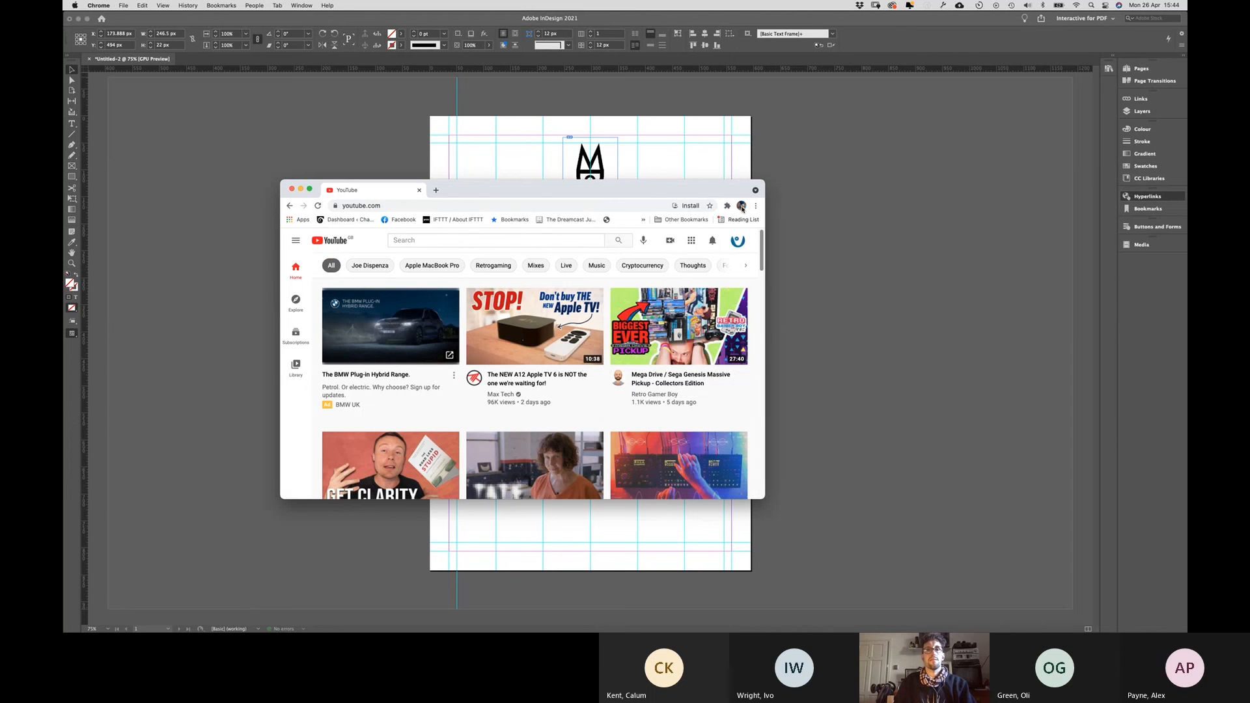
click(742, 207)
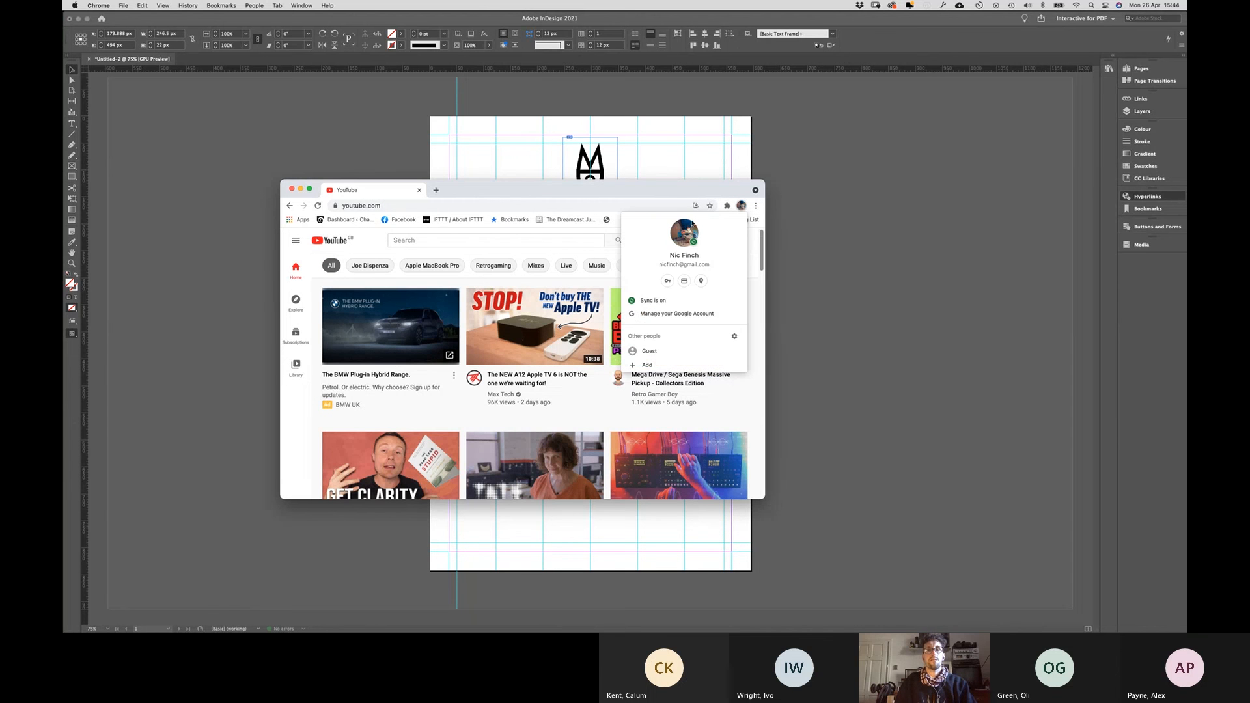
click(673, 193)
click(738, 240)
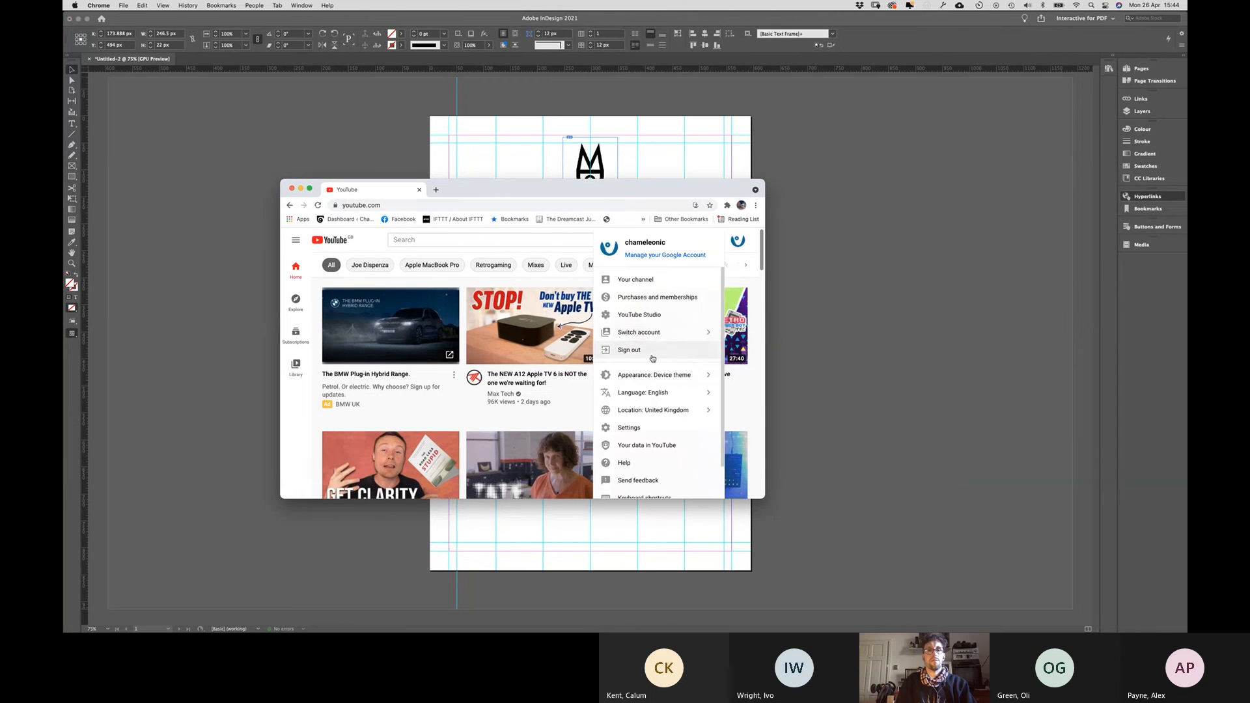
click(652, 334)
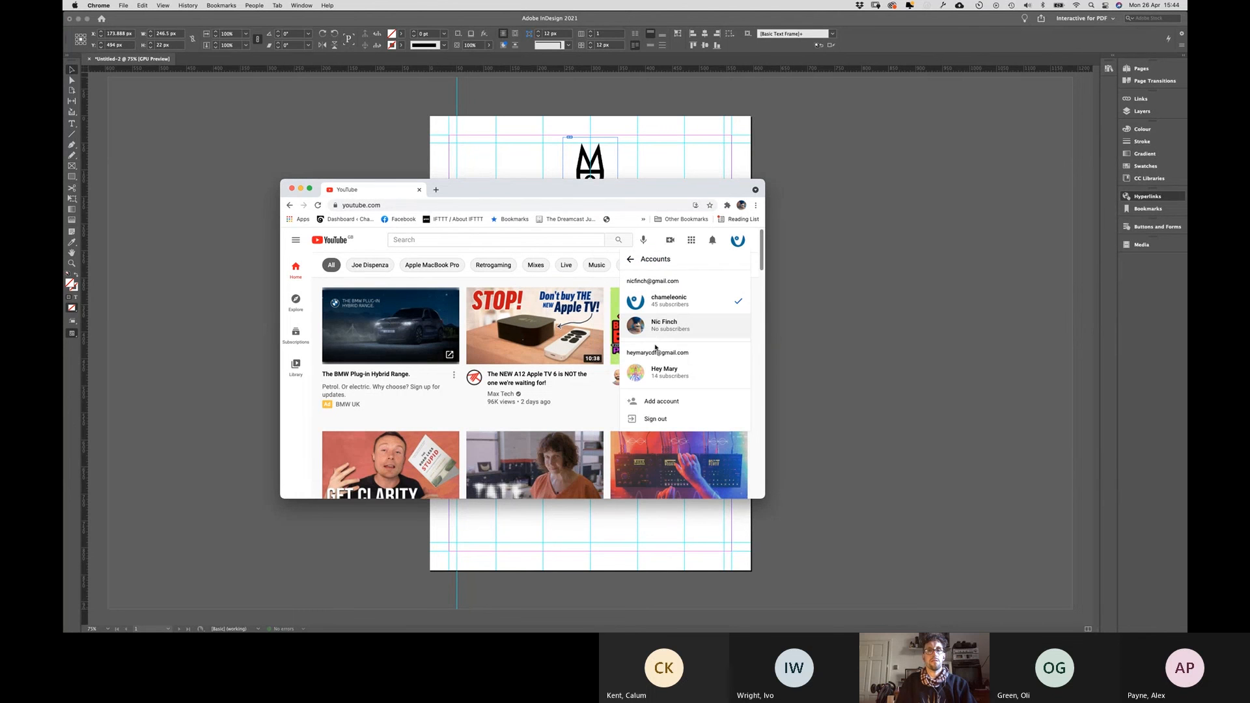
click(661, 371)
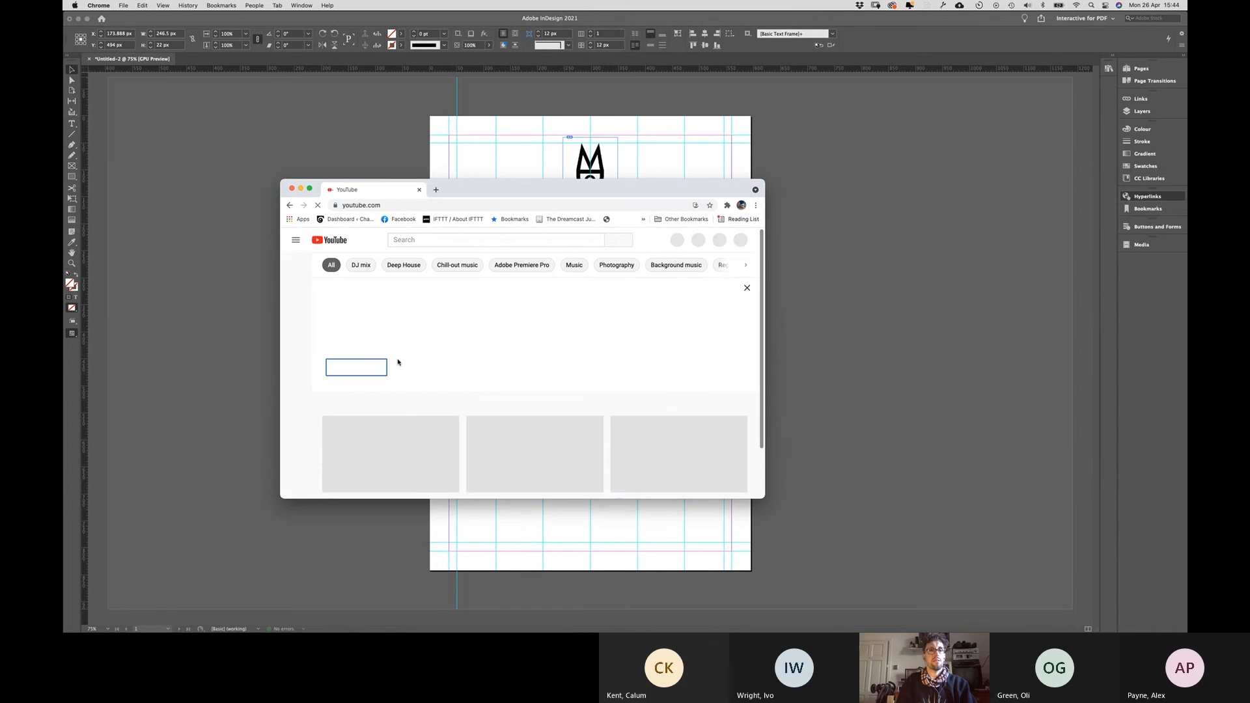
Step: Browse the YouTube home page and library, and open the Hey Mary channel's own uploaded videos
scroll(474, 387, down, 3)
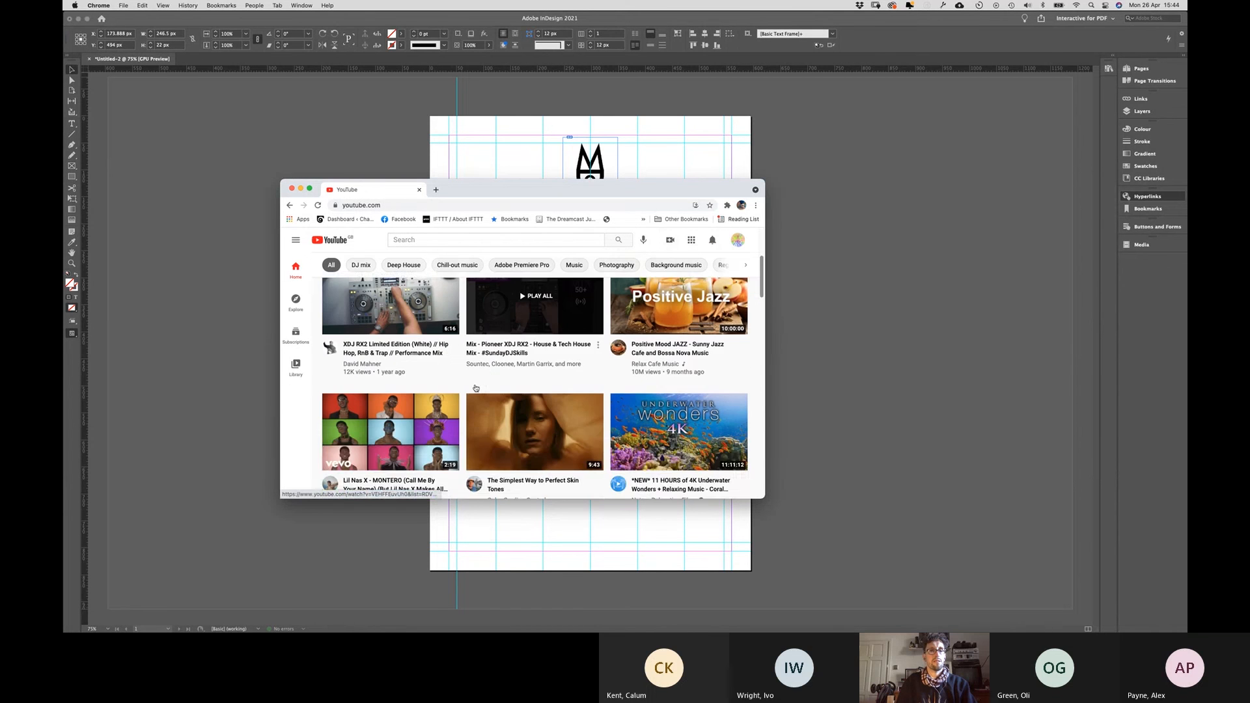
scroll(474, 388, up, 1)
scroll(474, 388, up, 2)
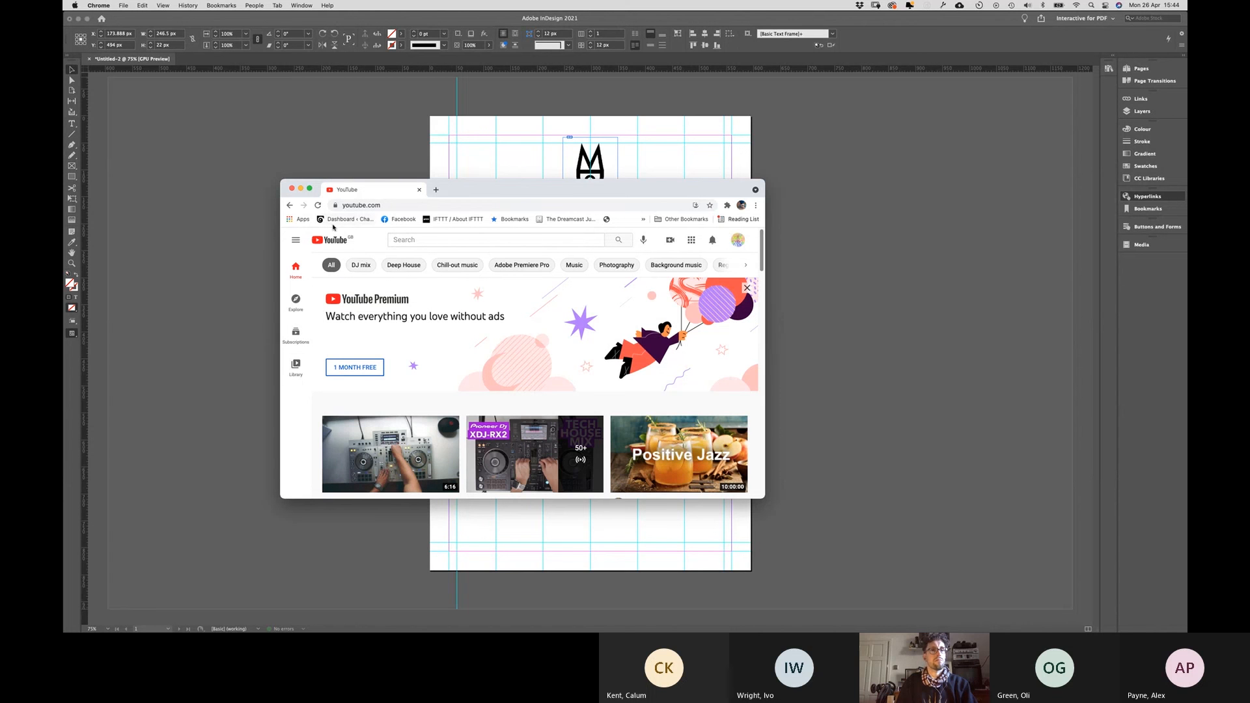
click(295, 239)
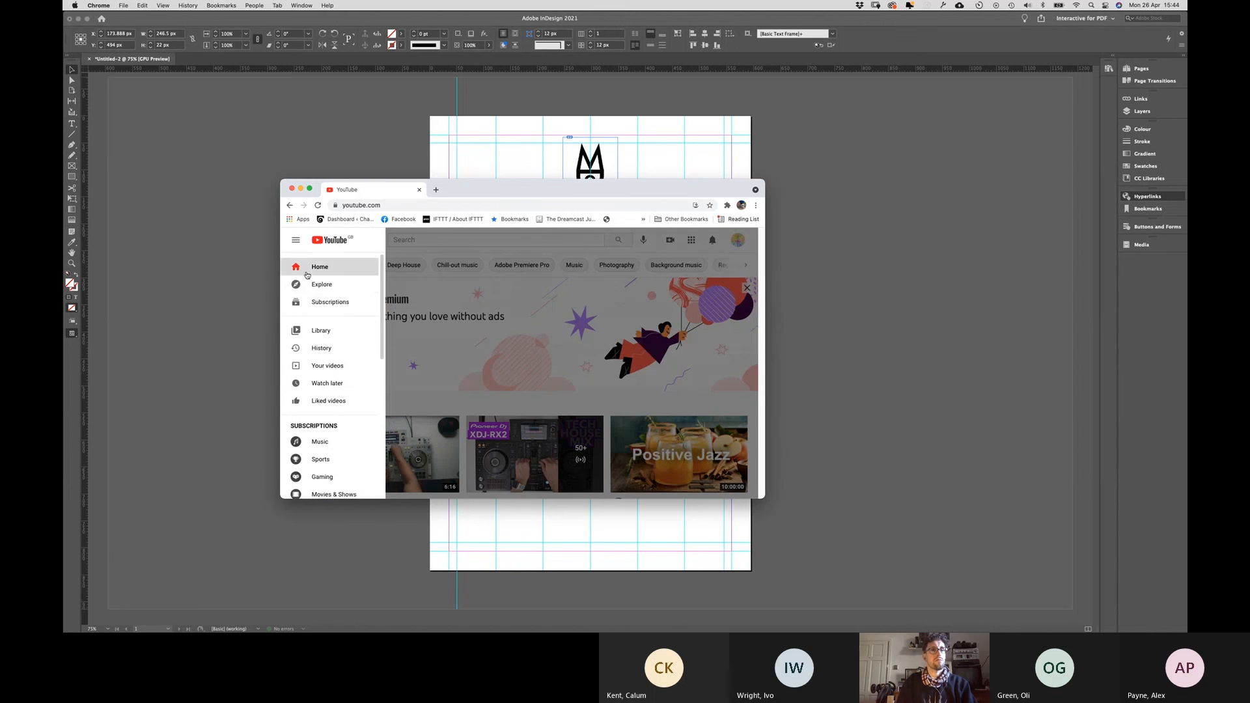
click(318, 330)
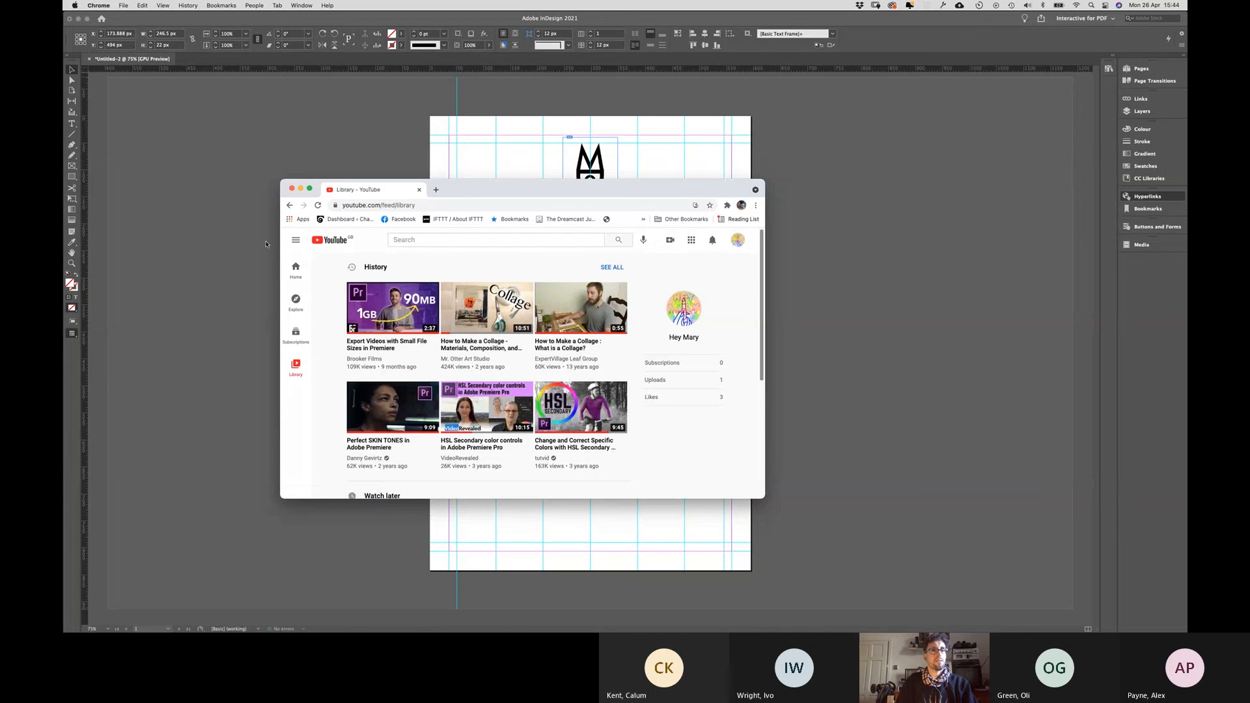
click(295, 239)
click(327, 365)
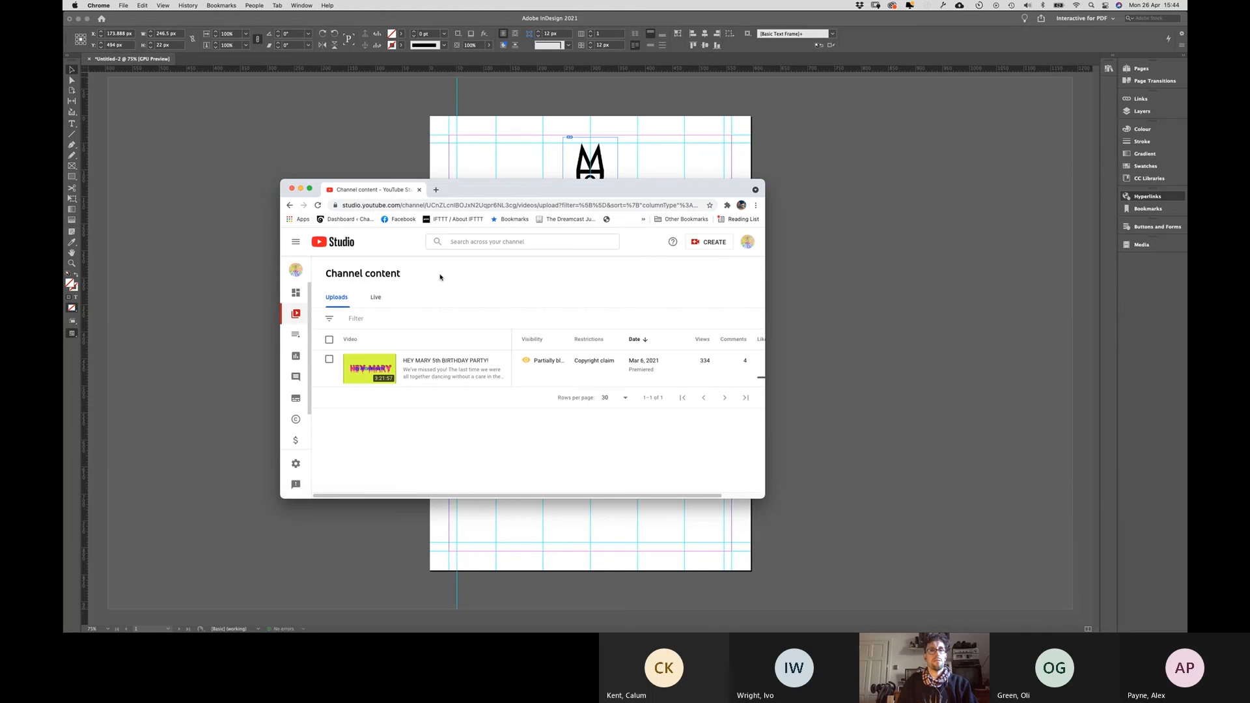
Step: Copy the shareable link of the HEY MARY 5th BIRTHDAY PARTY! video and enlarge the browser window
drag(471, 177, 477, 102)
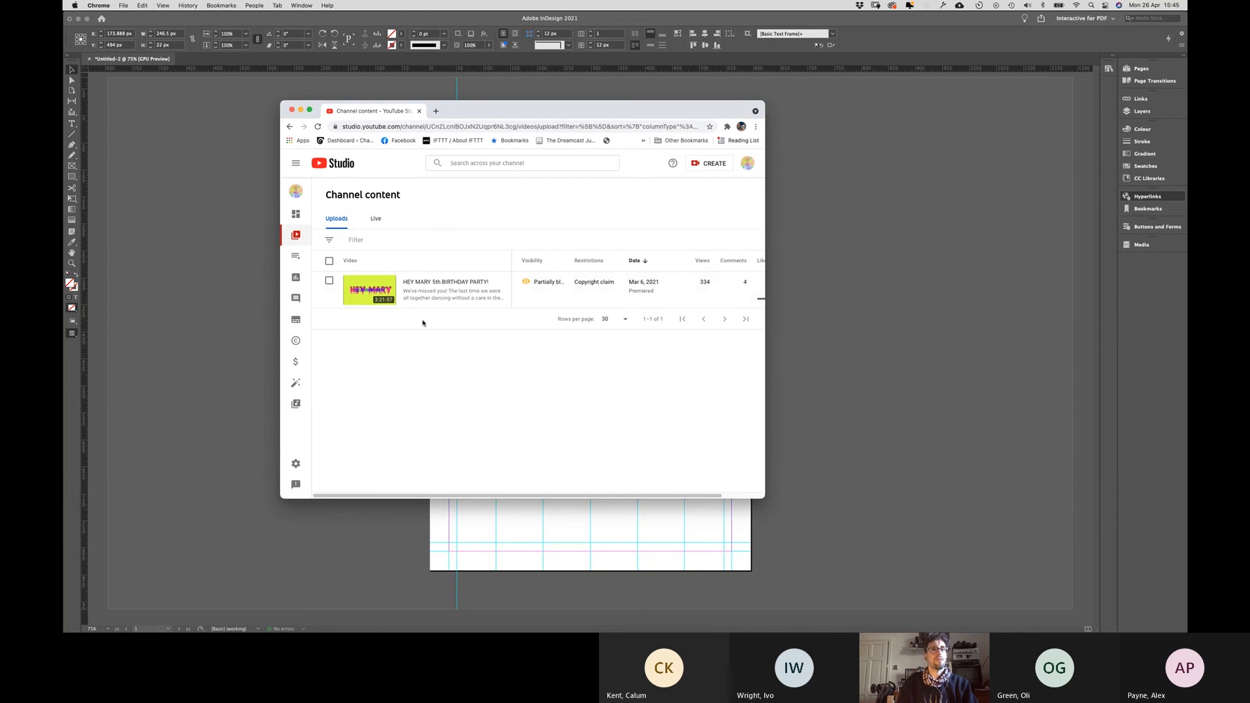
mouse_move(497, 295)
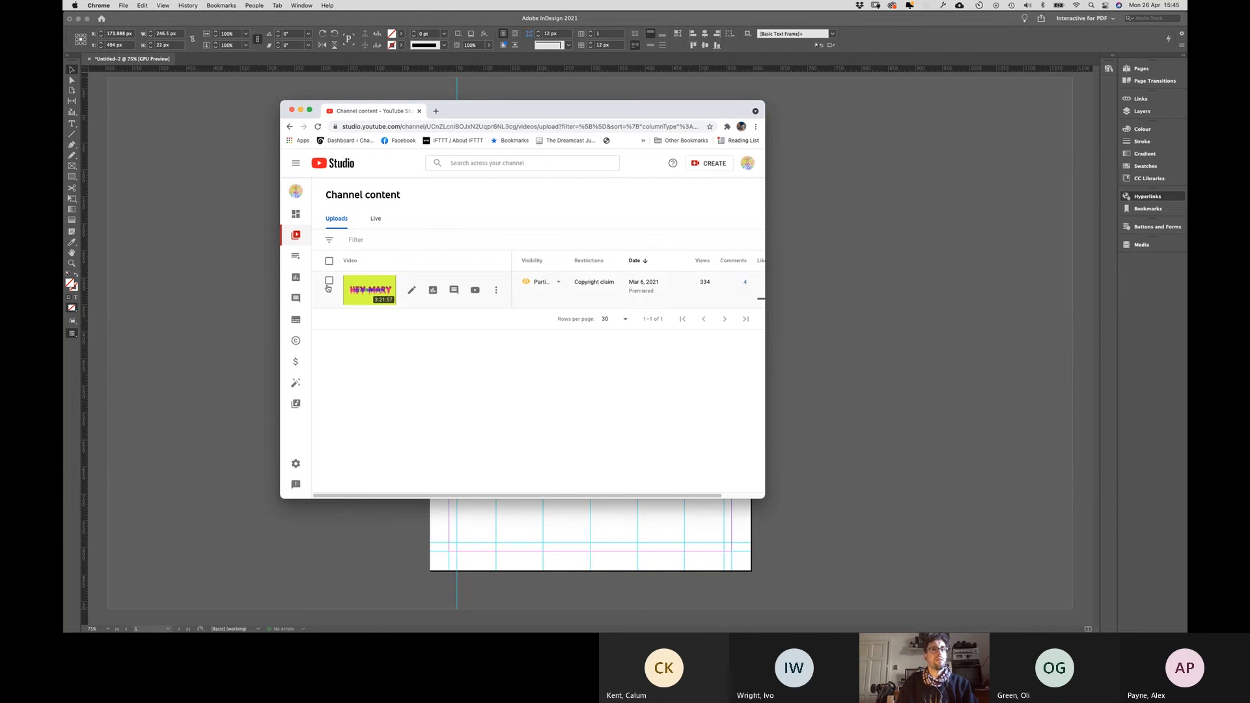
right_click(496, 295)
click(498, 290)
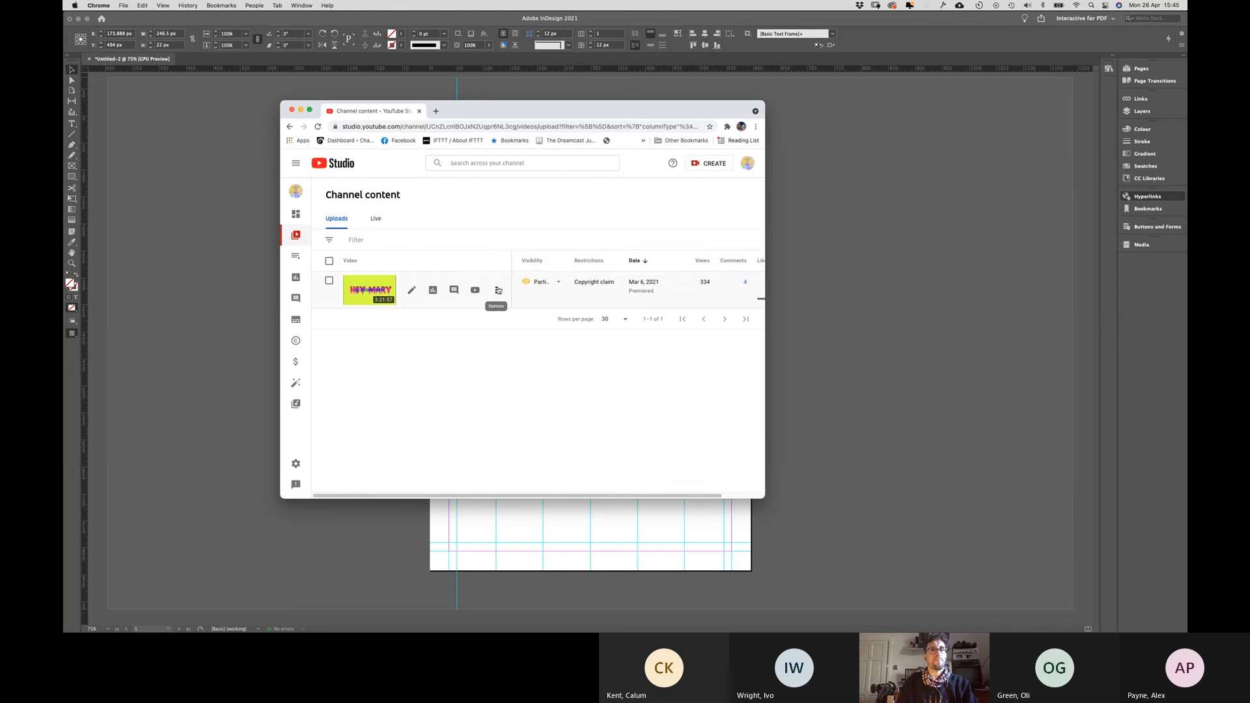
click(498, 291)
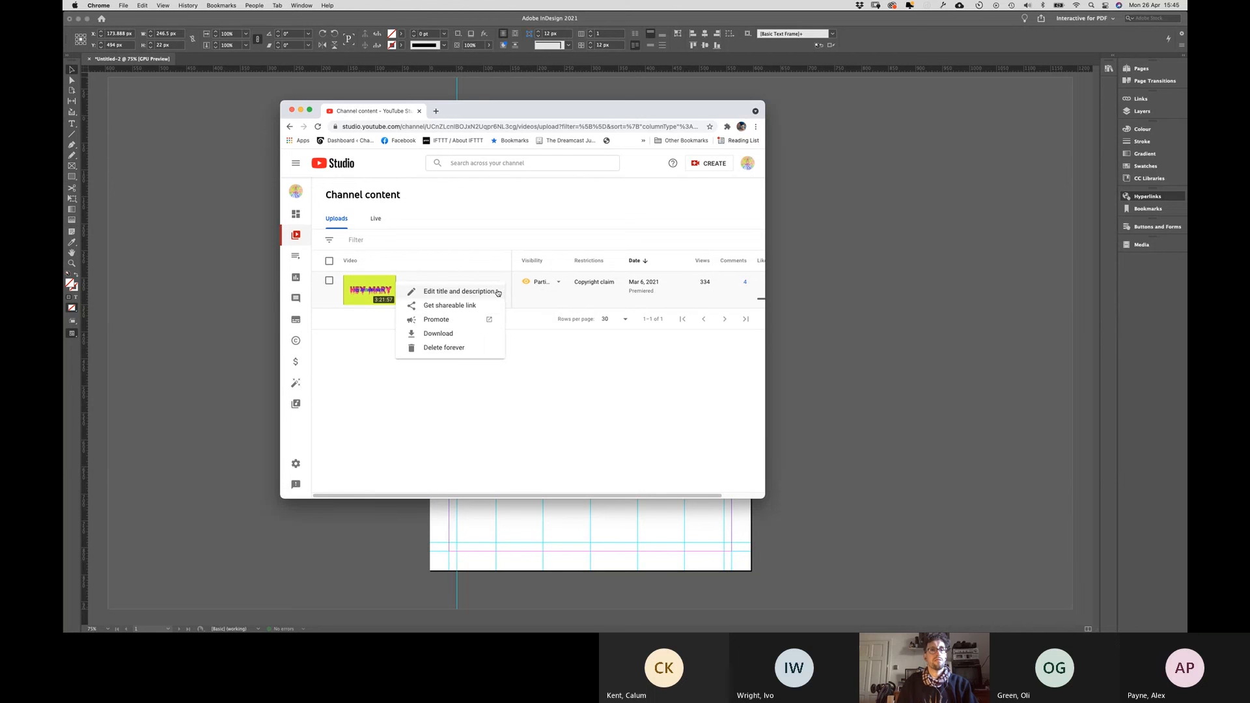
click(449, 307)
drag(764, 483, 918, 543)
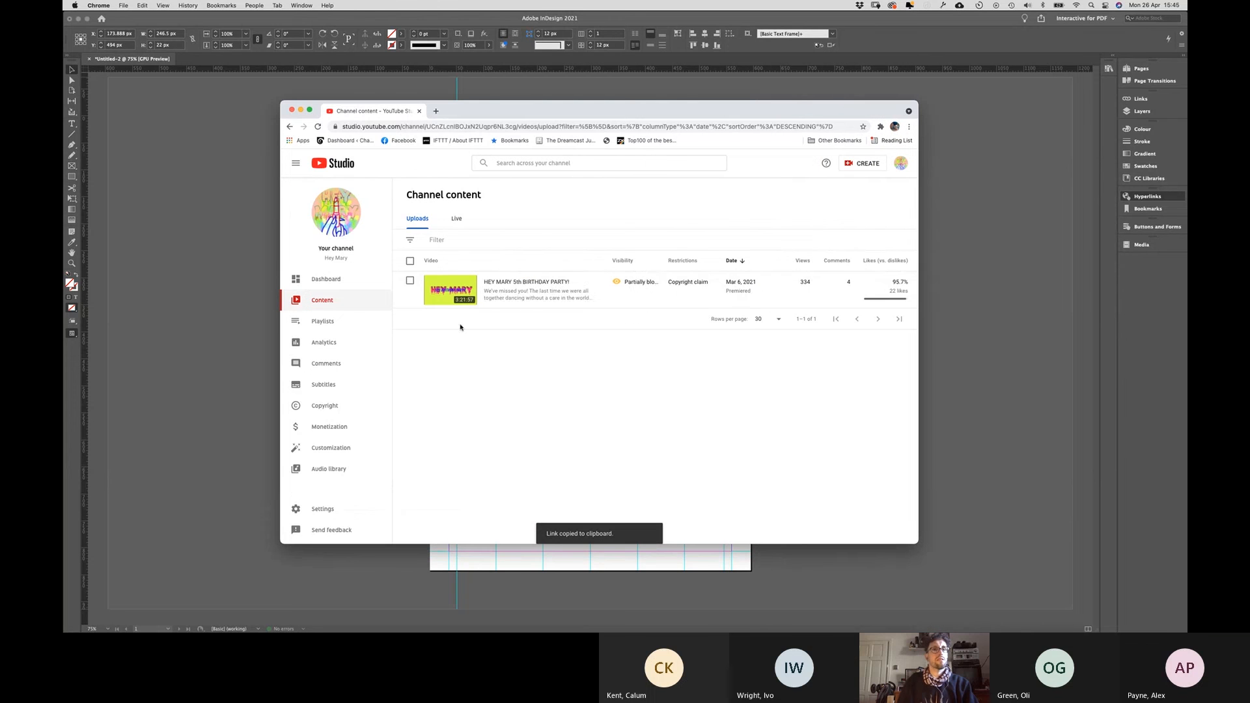
Step: Open the birthday party video's details, play it on its YouTube watch page and pause it on the HEY MARY title
click(434, 282)
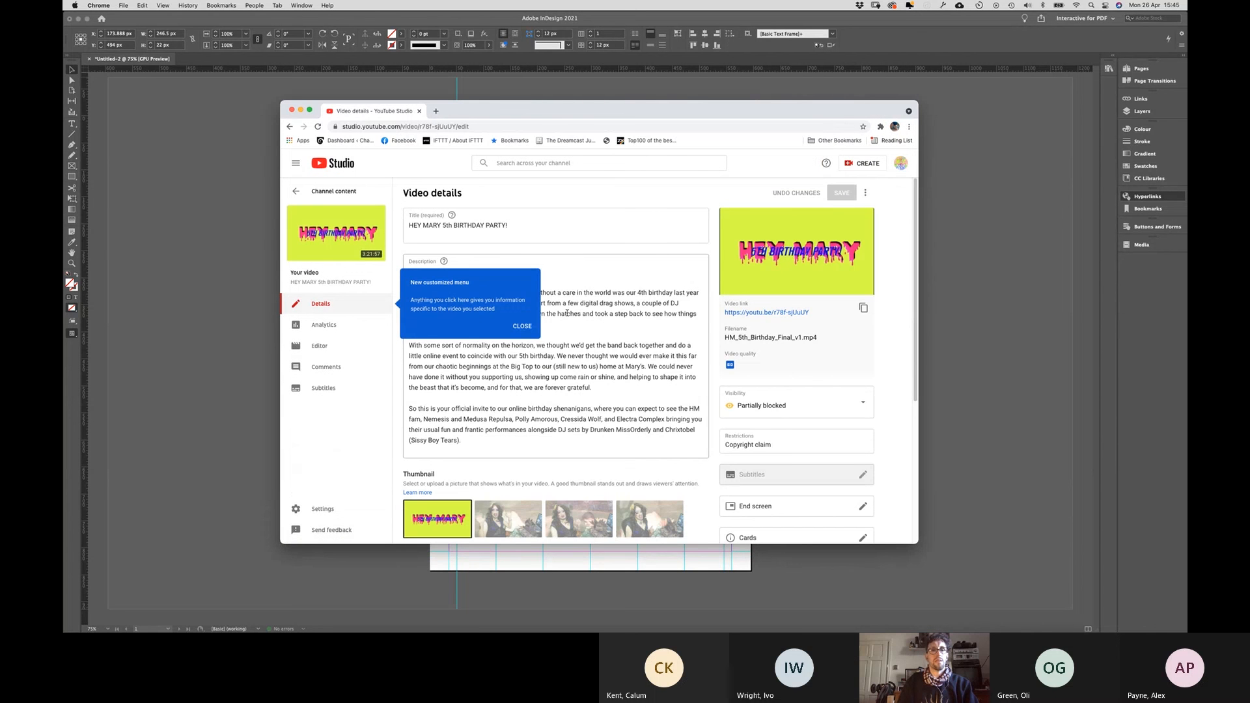
mouse_move(806, 281)
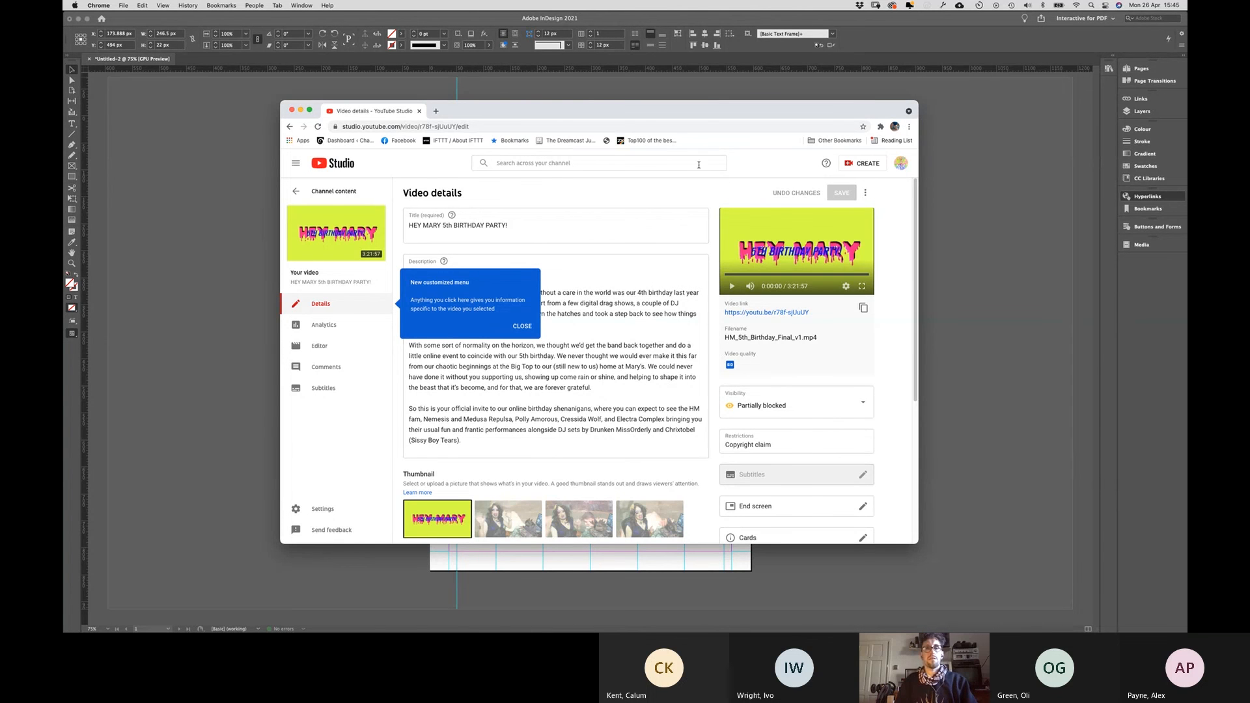
drag(710, 113, 613, 98)
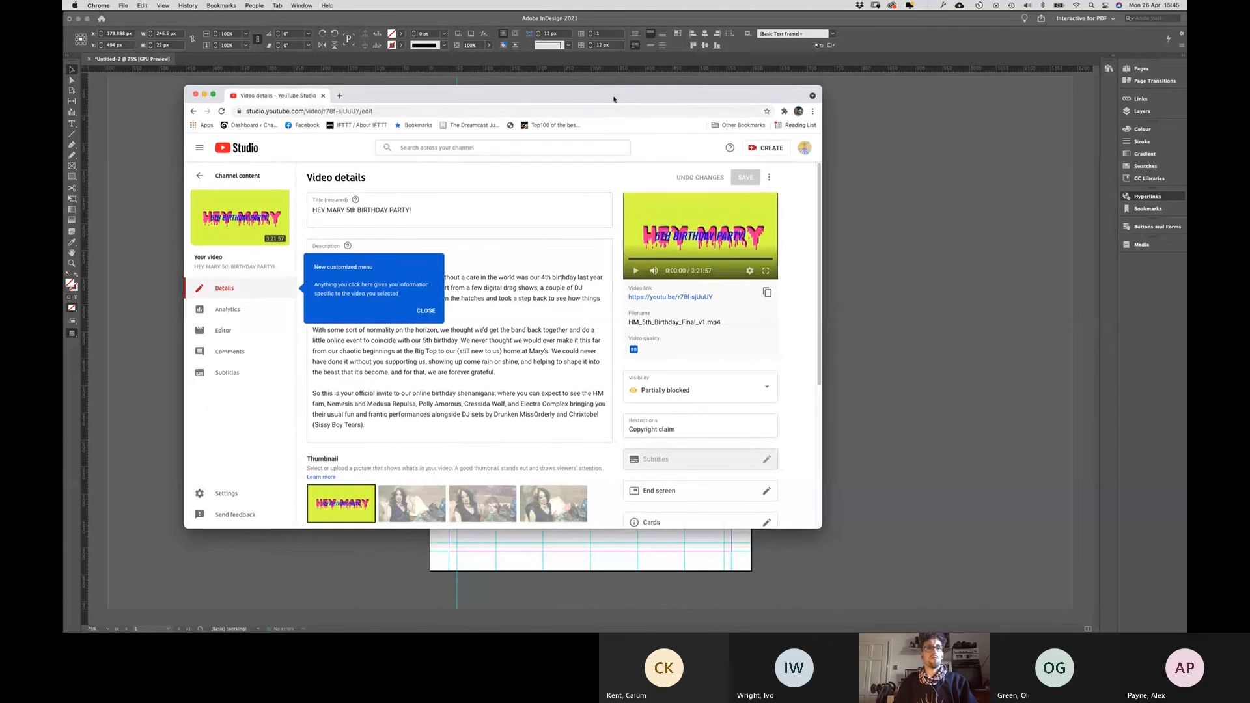
click(224, 240)
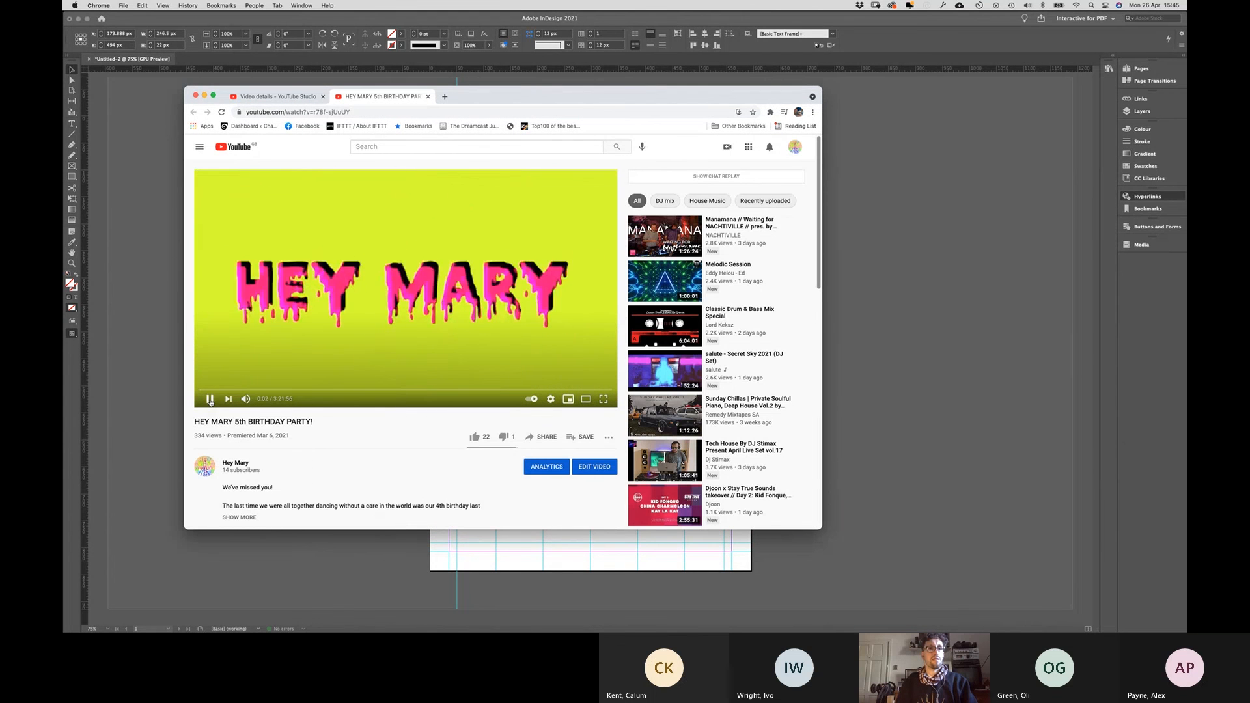
click(209, 402)
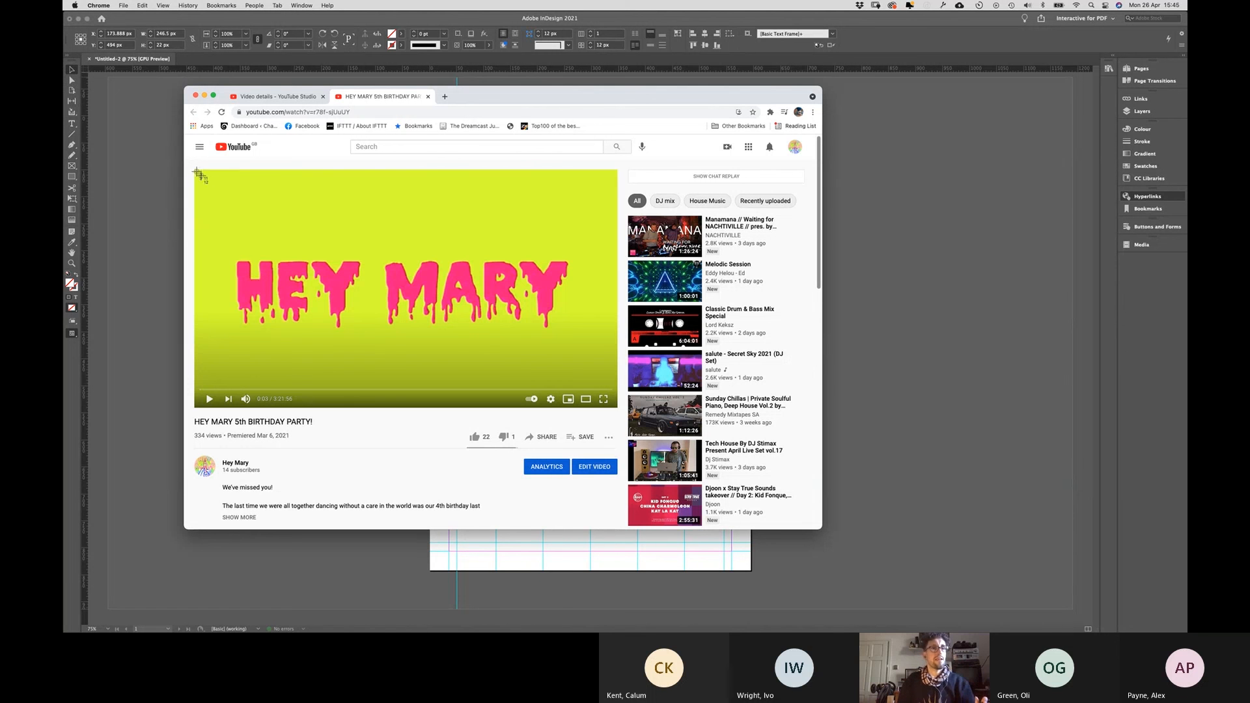
Step: Take a screenshot of the paused HEY MARY video frame without the player controls, and finish its preview
drag(198, 172, 612, 389)
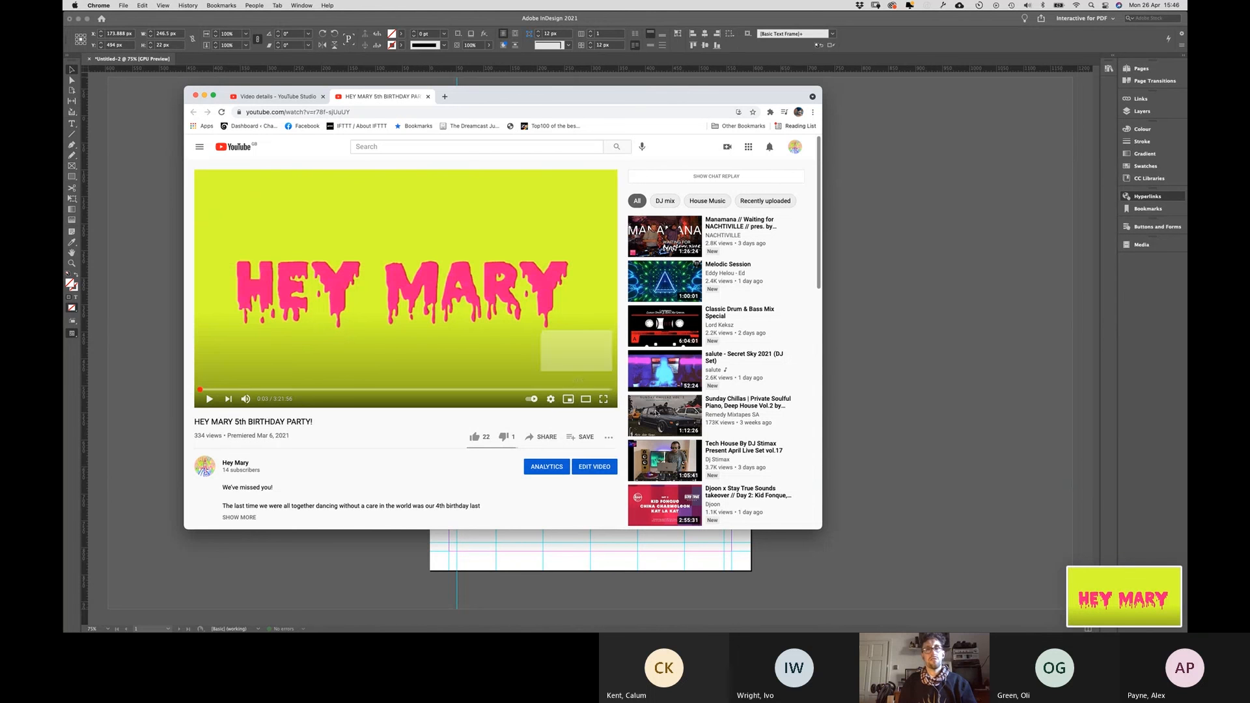
click(1124, 608)
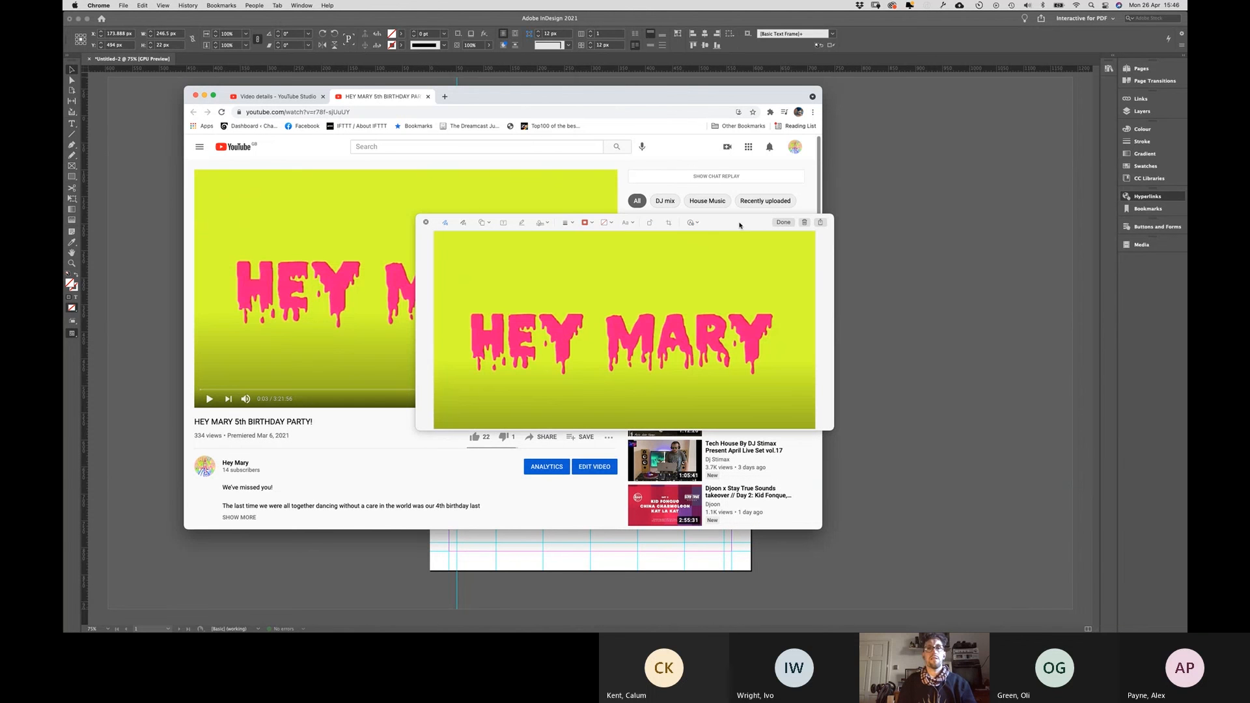
click(822, 223)
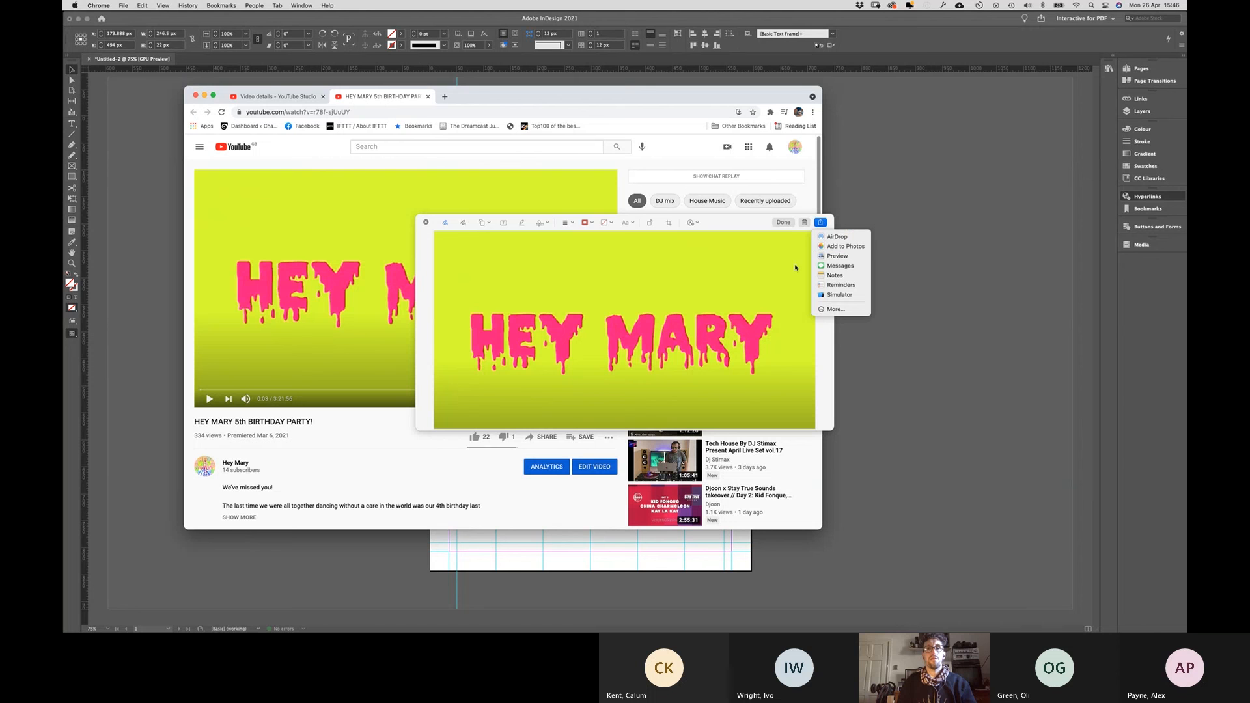
click(822, 316)
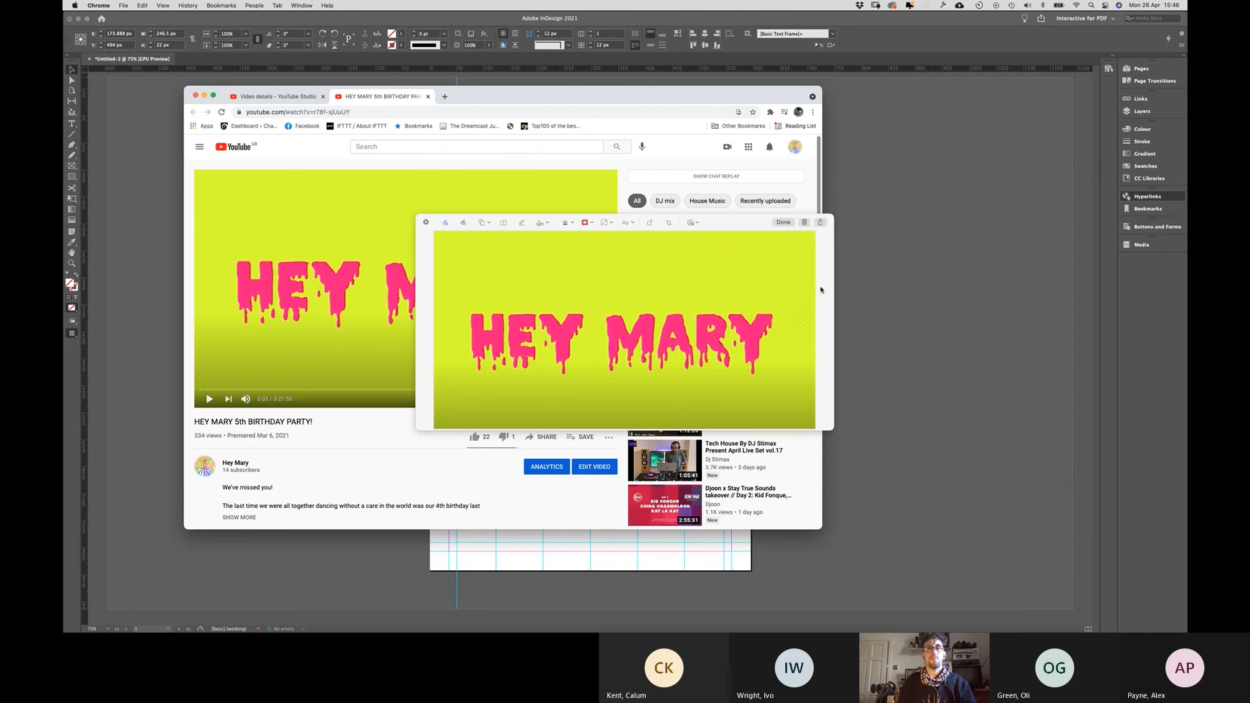
click(784, 223)
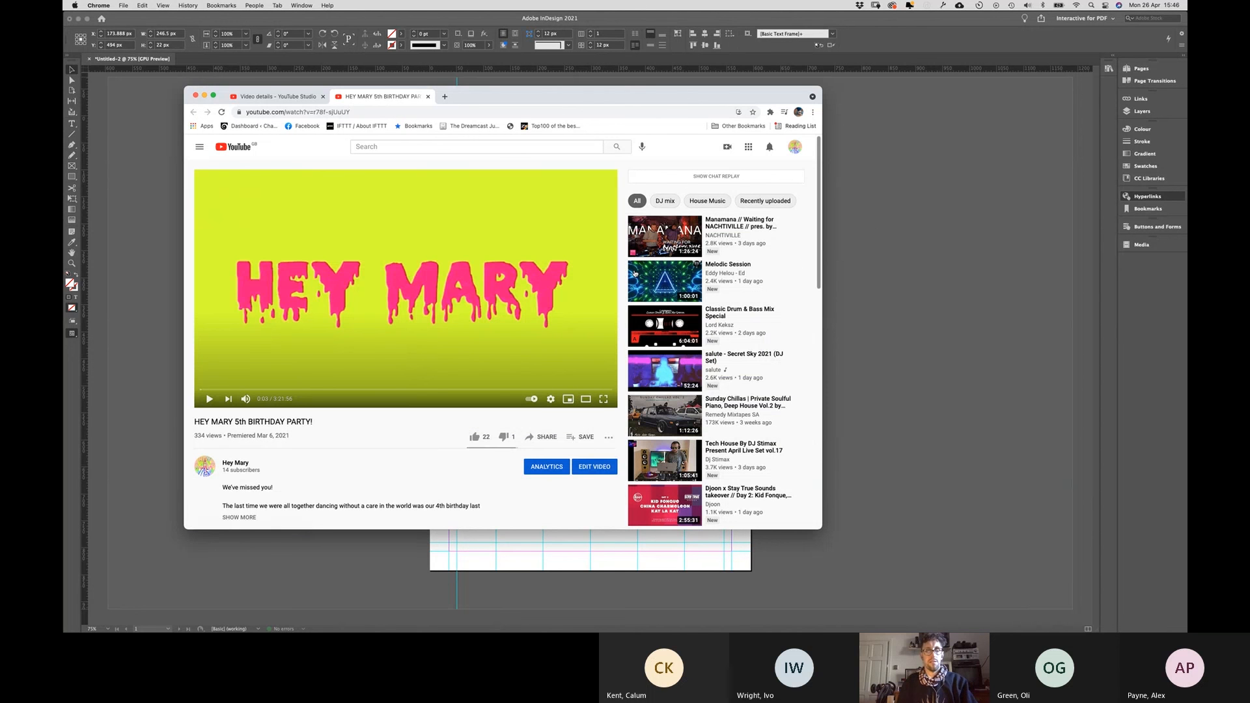
Step: Switch to Finder, select Screenshot 2021-04-26 at 15.46.02 in the Desktop folder and move the window aside
key(super+Tab)
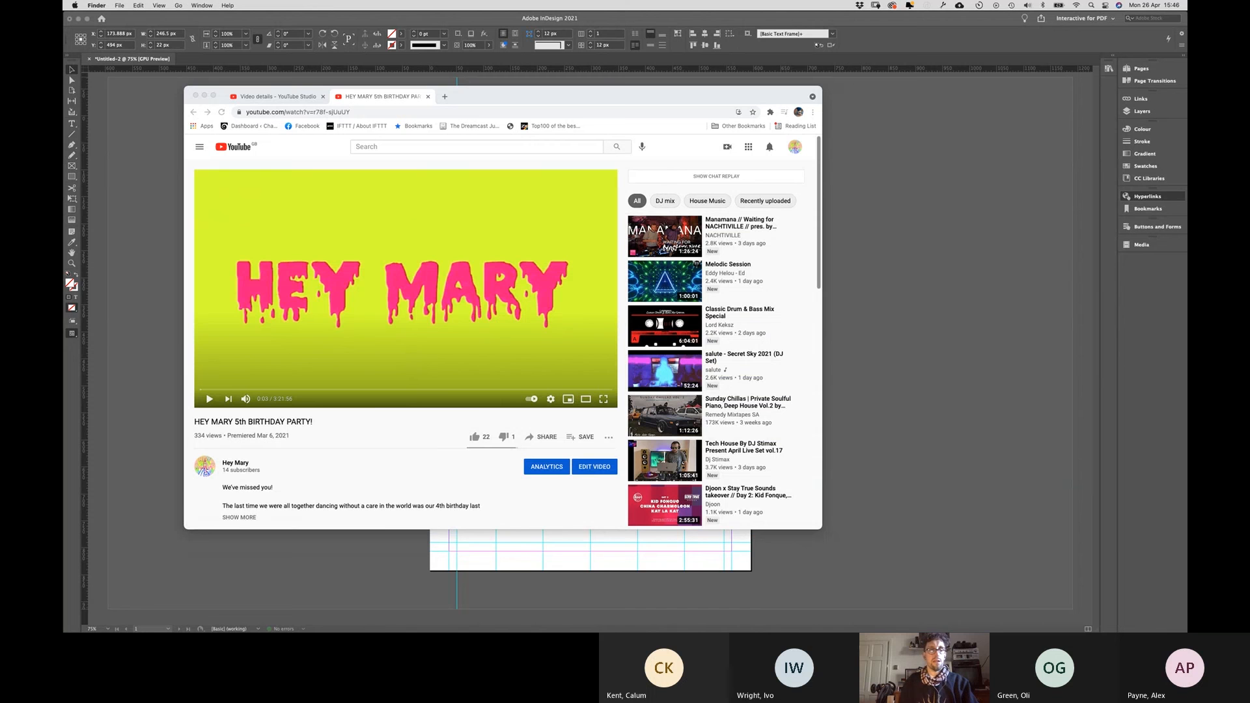
drag(430, 641, 245, 200)
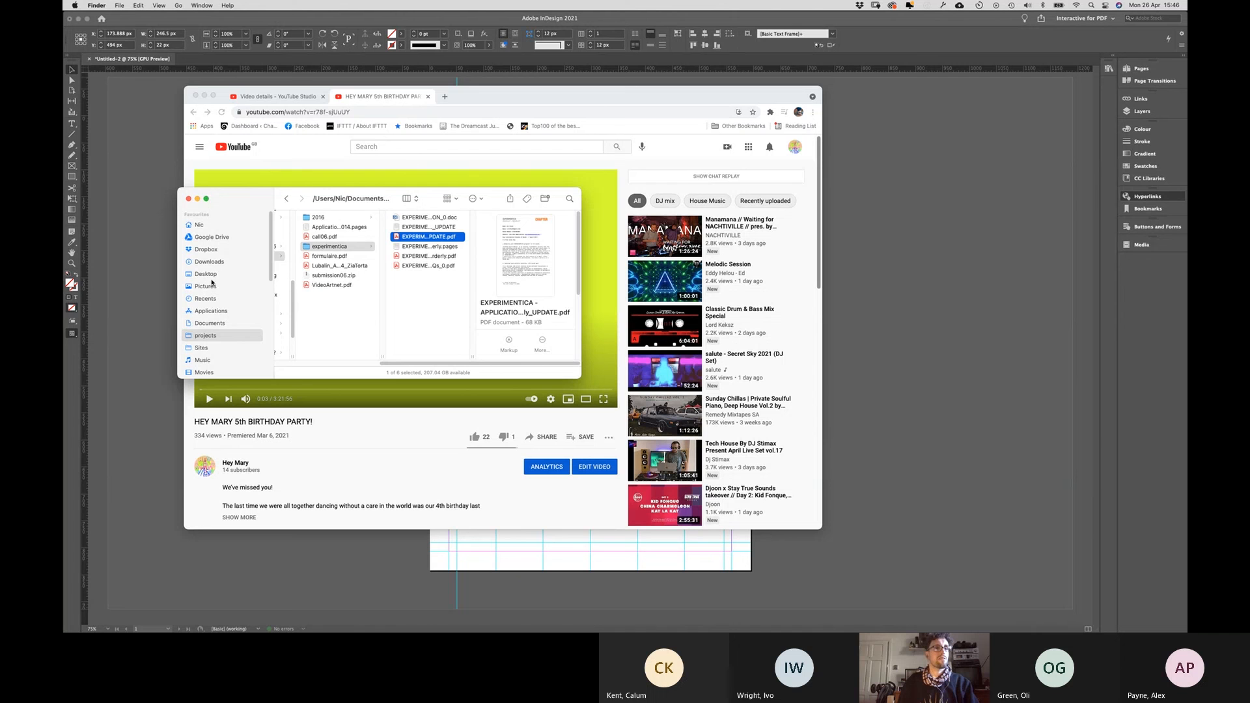
click(211, 274)
scroll(315, 306, down, 5)
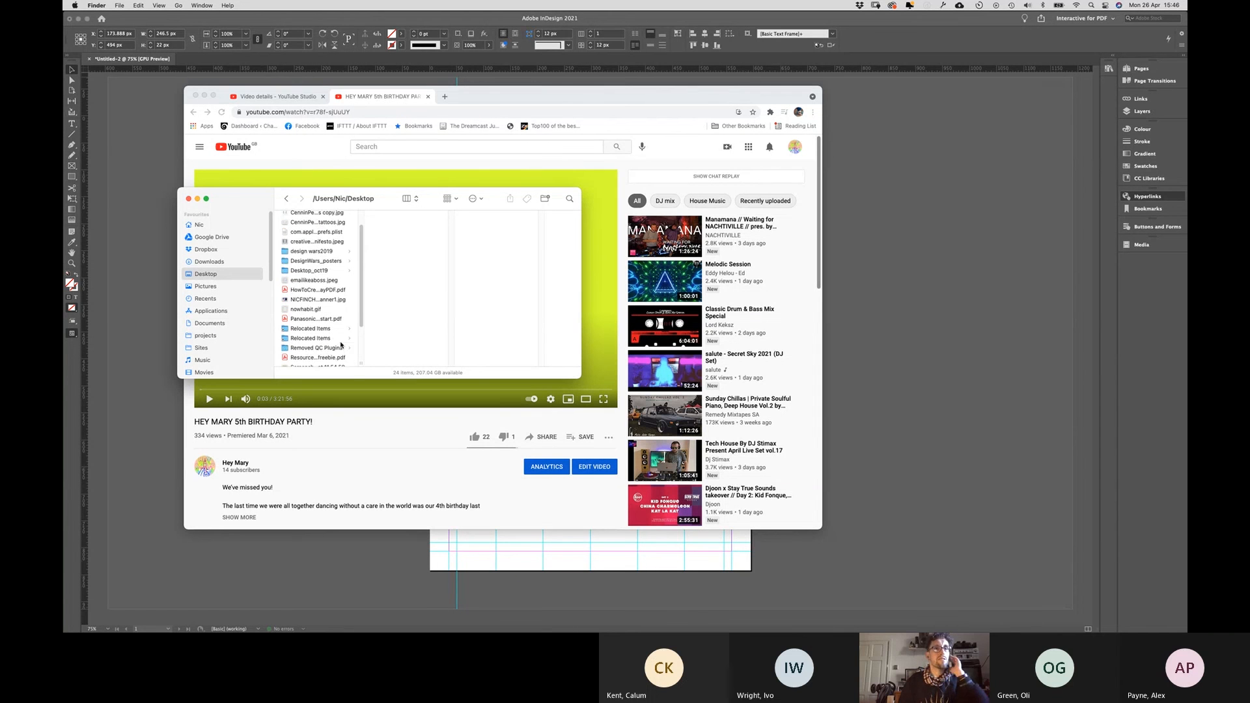
scroll(341, 339, up, 5)
scroll(342, 345, down, 5)
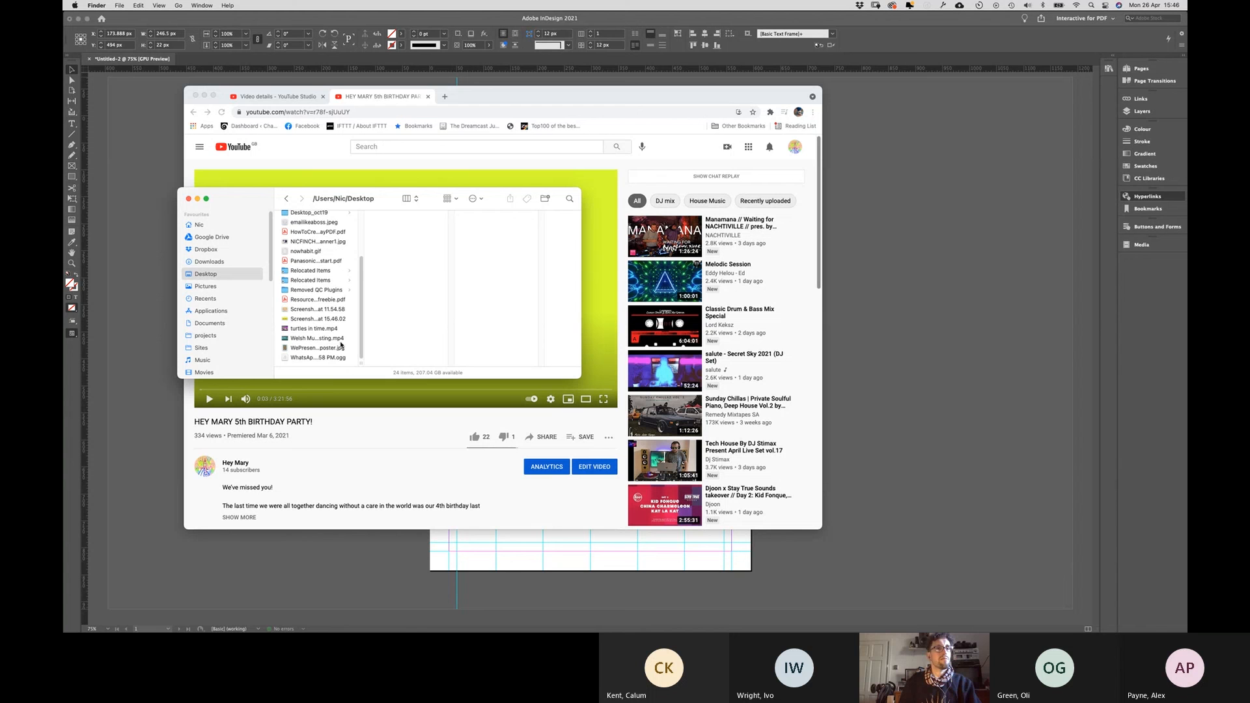
click(304, 318)
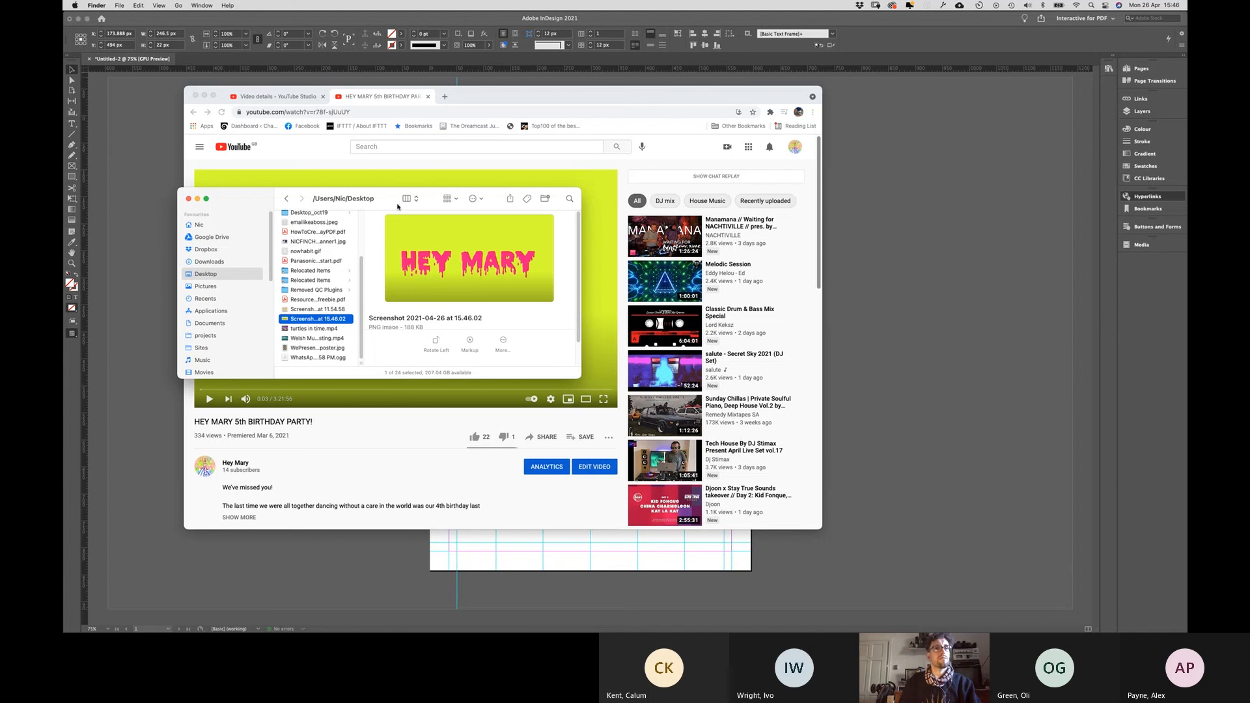
drag(397, 207, 322, 199)
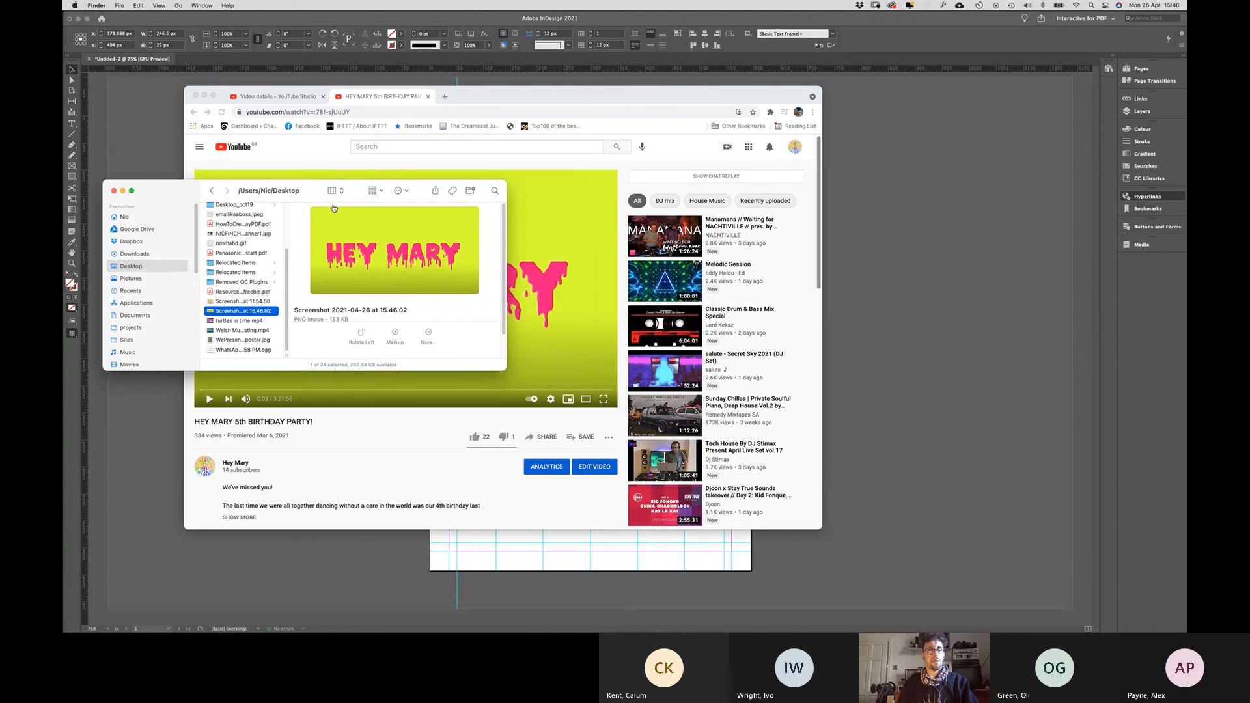
Step: Return to InDesign and draw a rectangular image frame about 315 by 133 px beside LATEST VIDEO, below the SPRING 2021 MIX button
key(super+Tab)
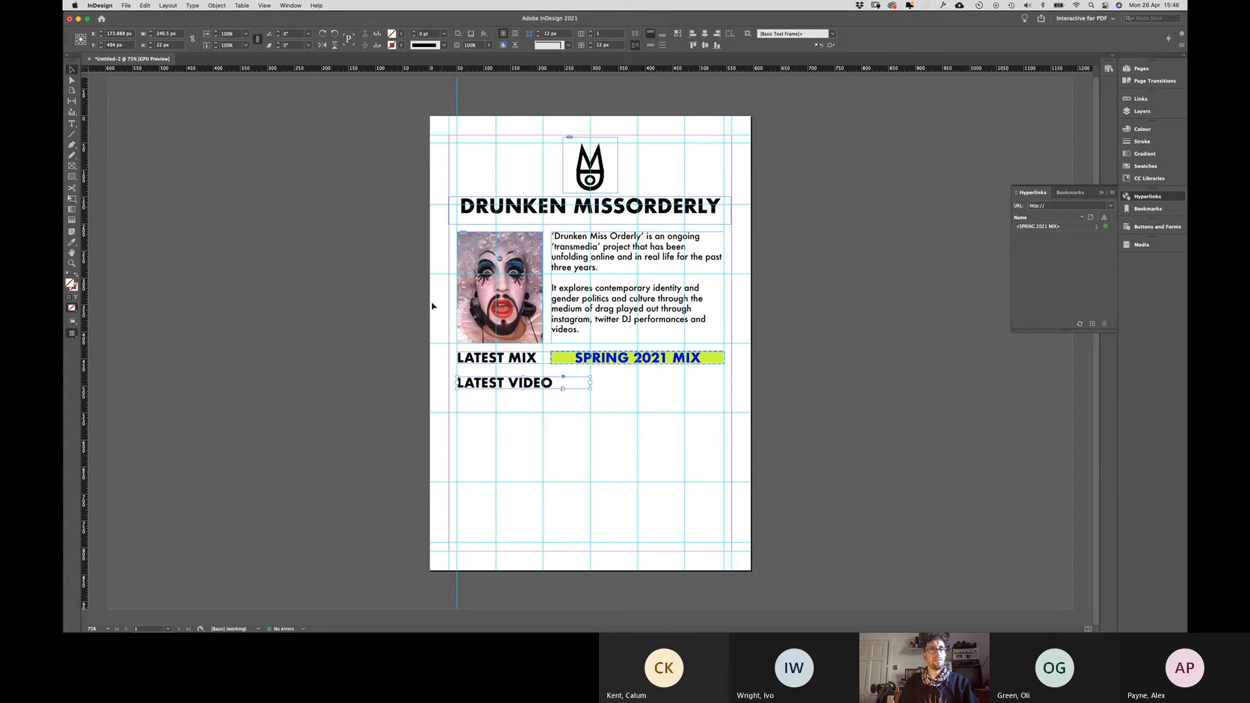
click(73, 166)
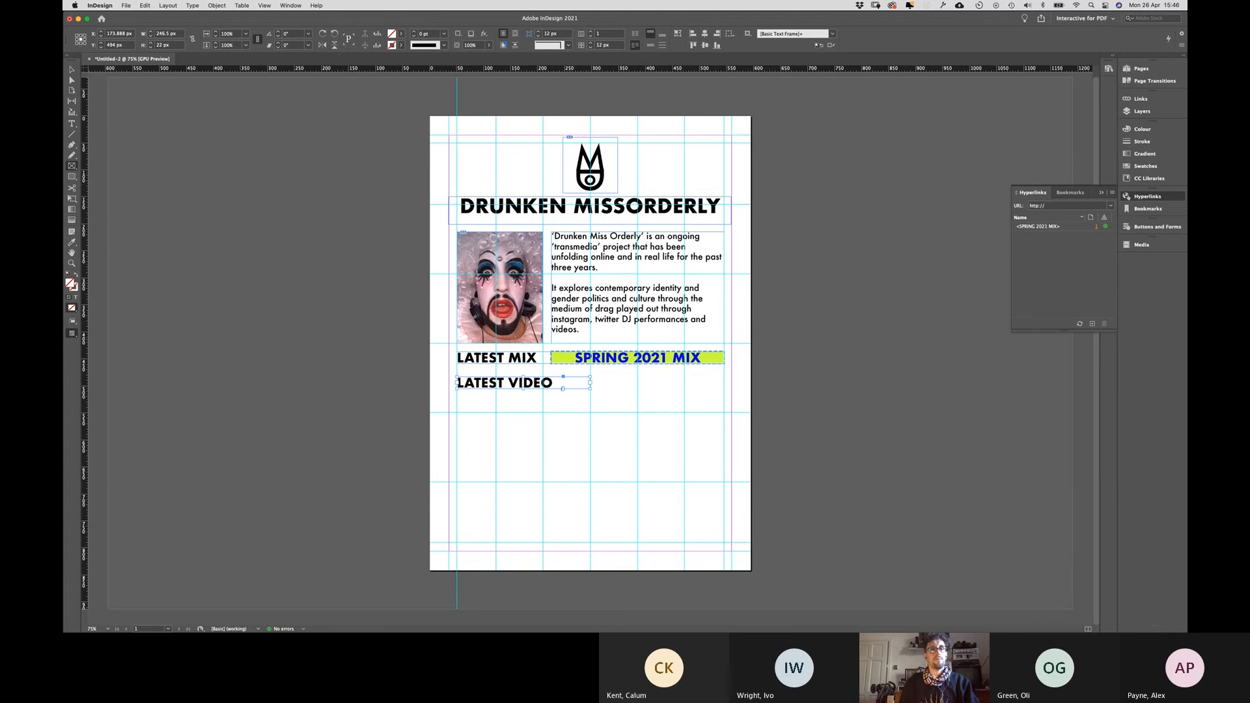
drag(554, 376, 725, 448)
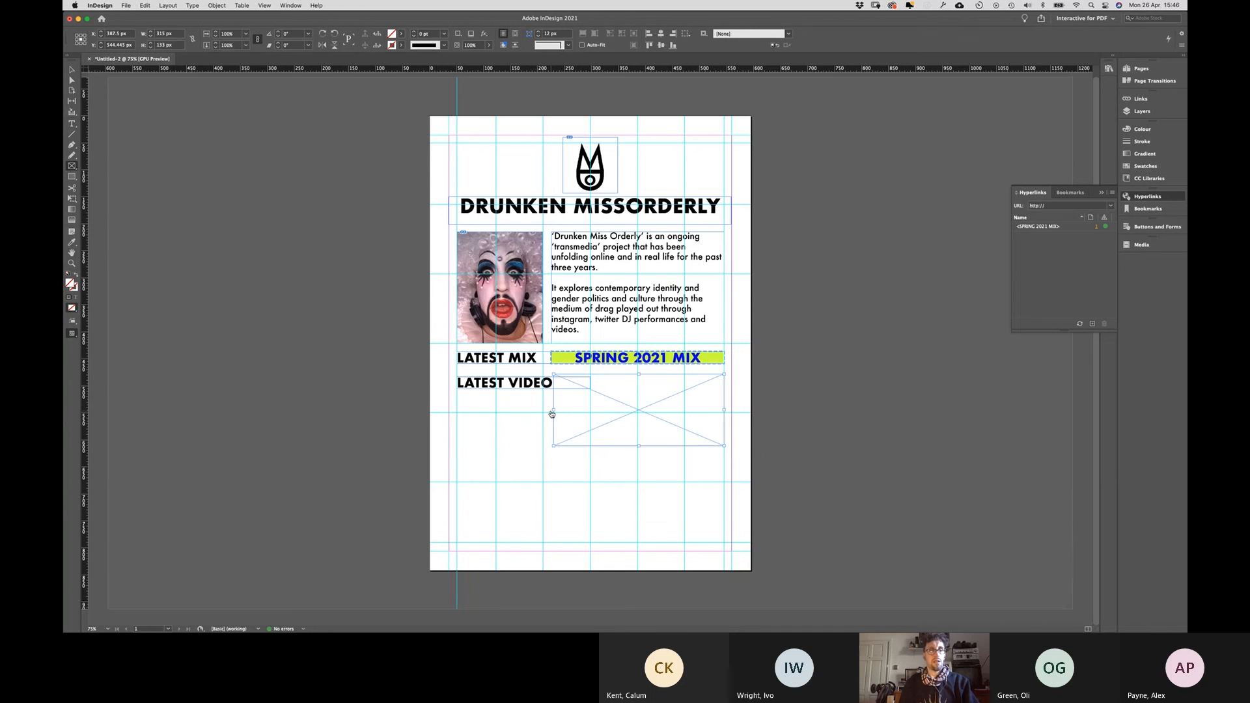
Step: Place the HEY MARY screenshot from Finder into the empty frame beside LATEST VIDEO
key(super+Tab)
drag(413, 284, 617, 415)
click(617, 415)
click(617, 414)
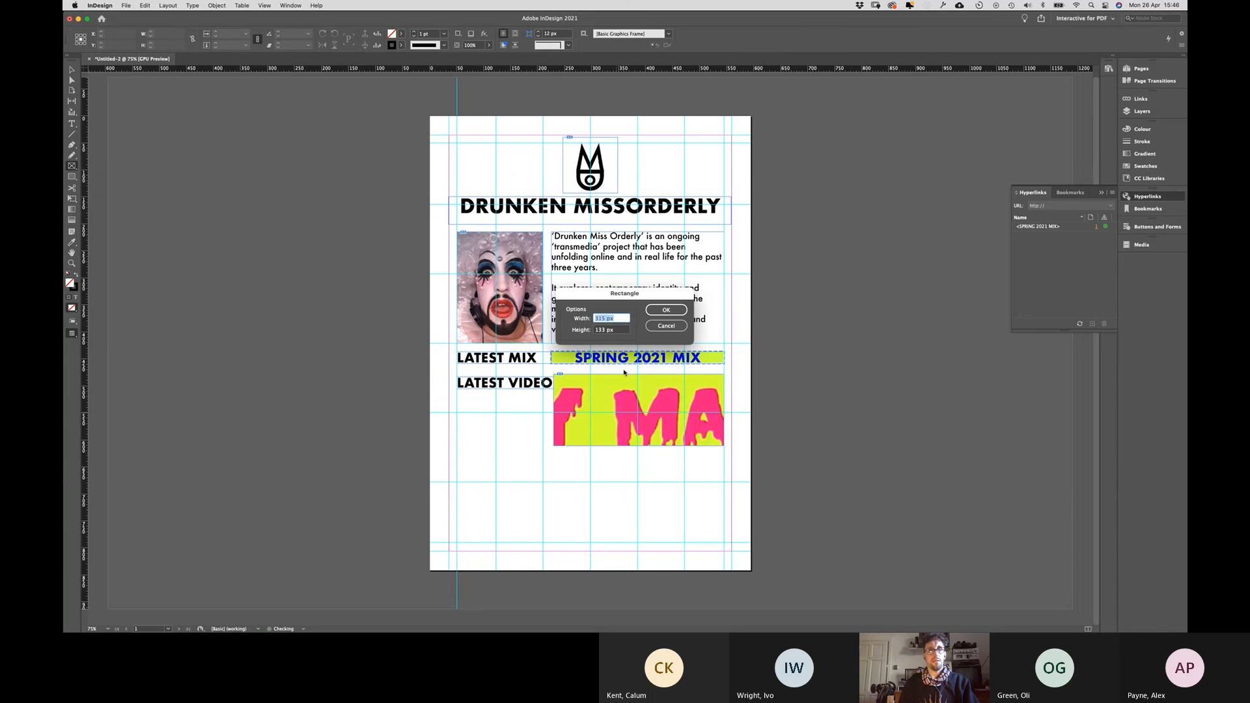
Step: Cancel the rectangle size entry, scale the HEY MARY image to about 325 by 168 px, and centre it within its frame
click(666, 328)
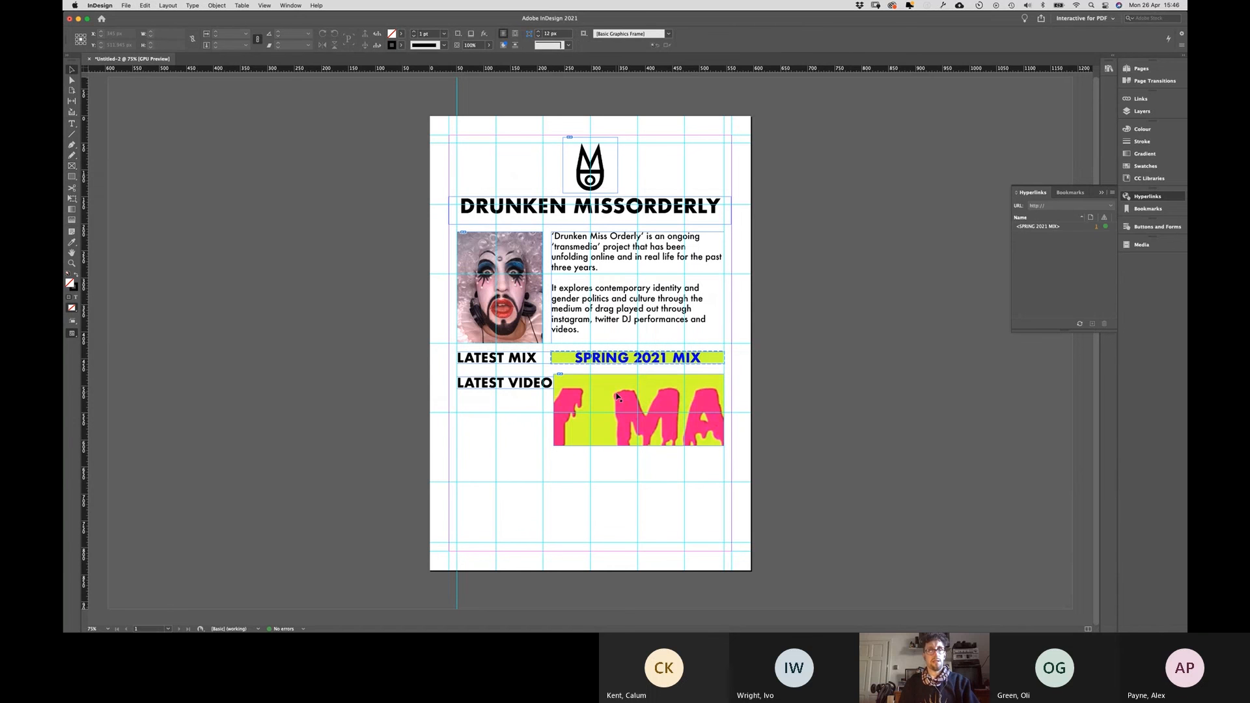
click(610, 389)
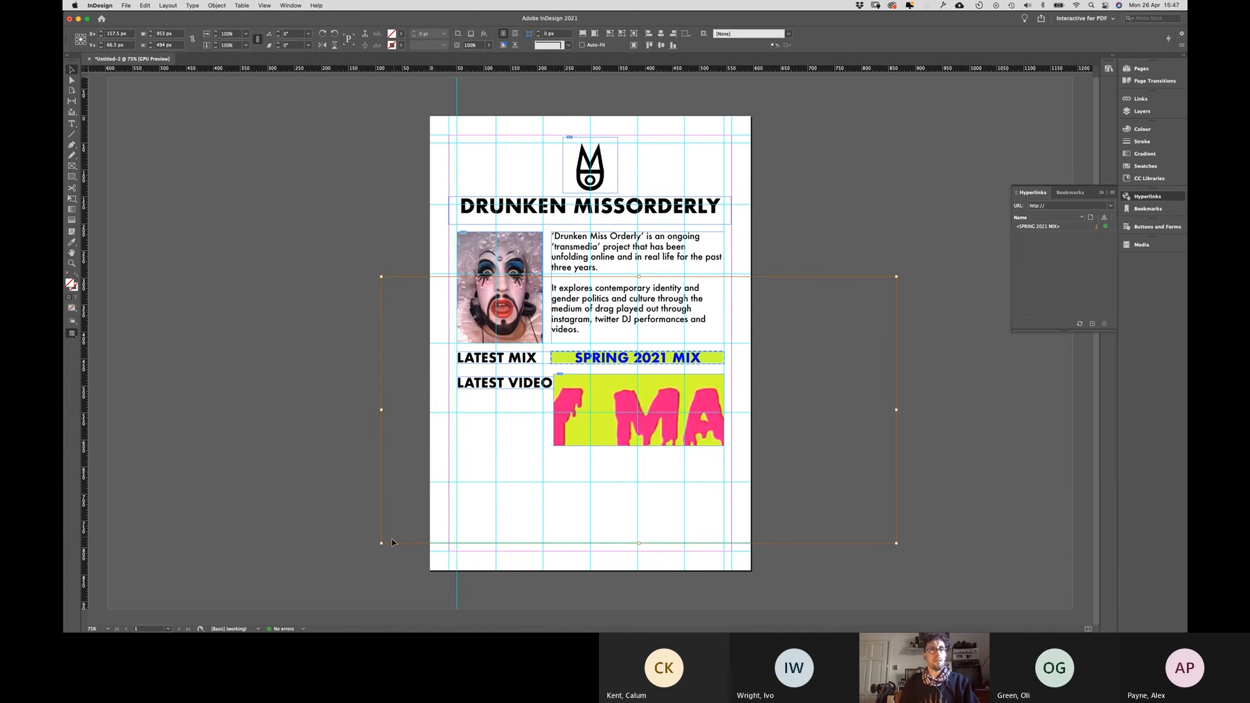
drag(383, 543, 563, 431)
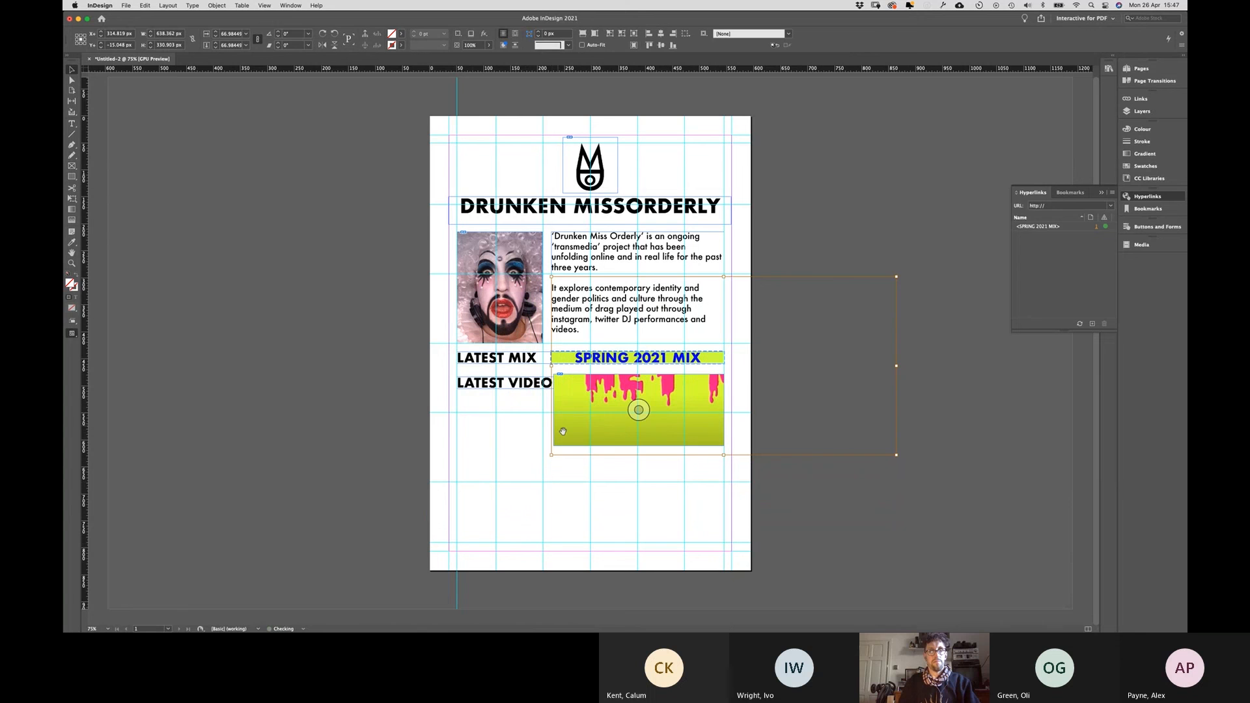
drag(896, 277, 727, 377)
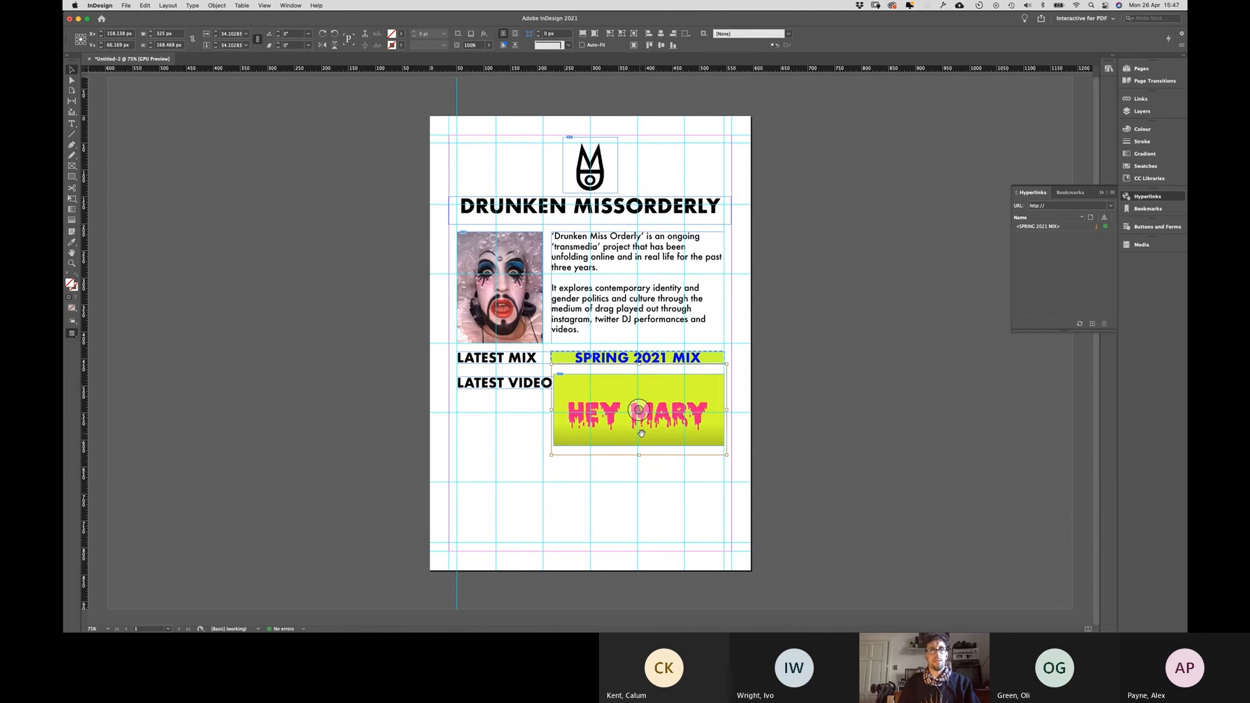
drag(653, 434, 656, 433)
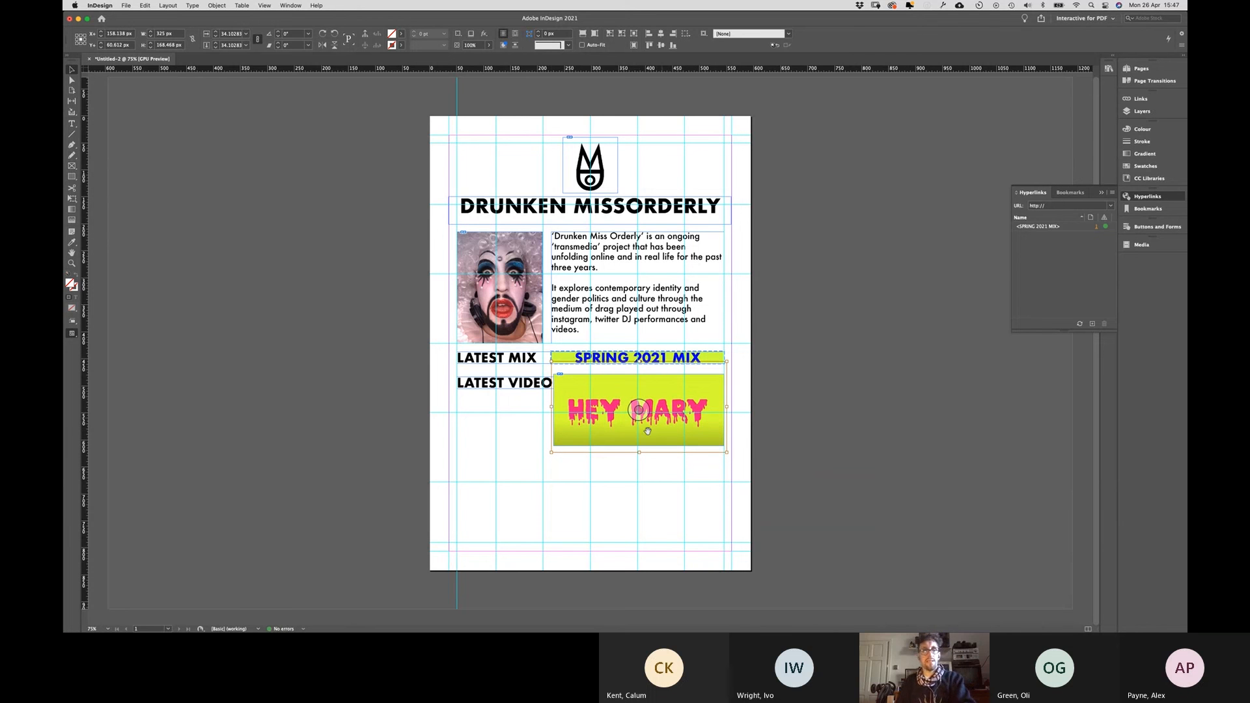
click(582, 450)
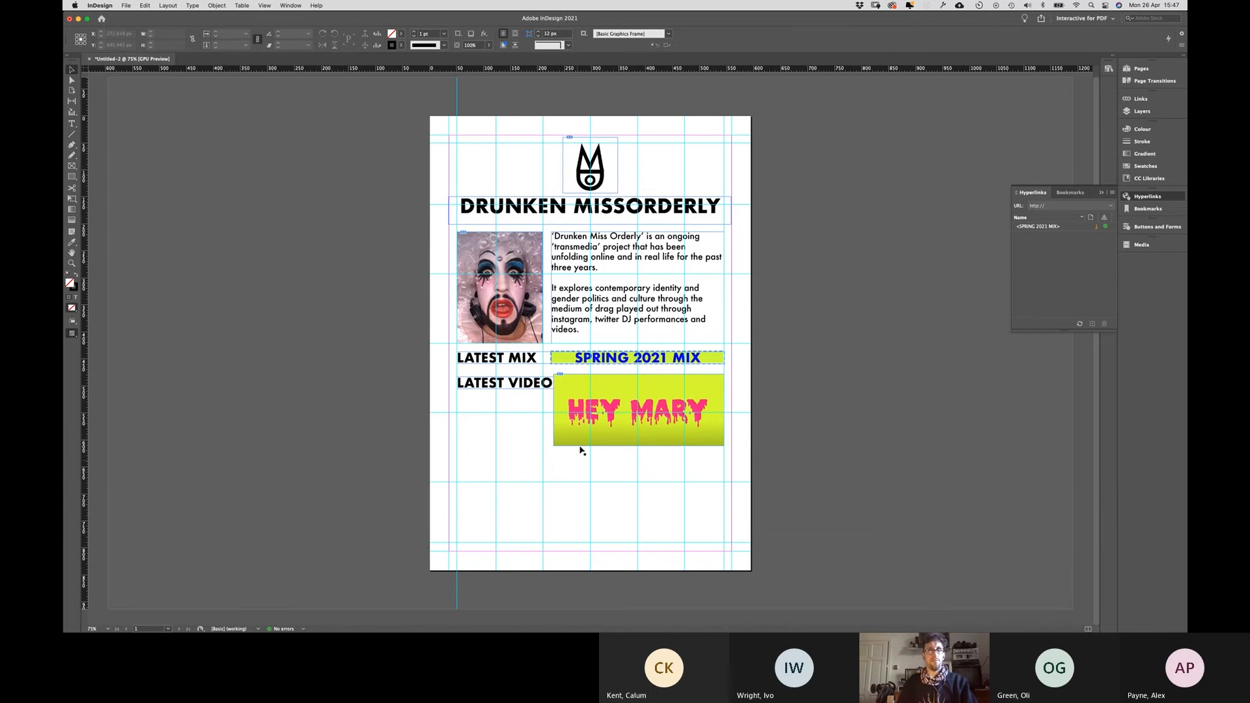
click(577, 438)
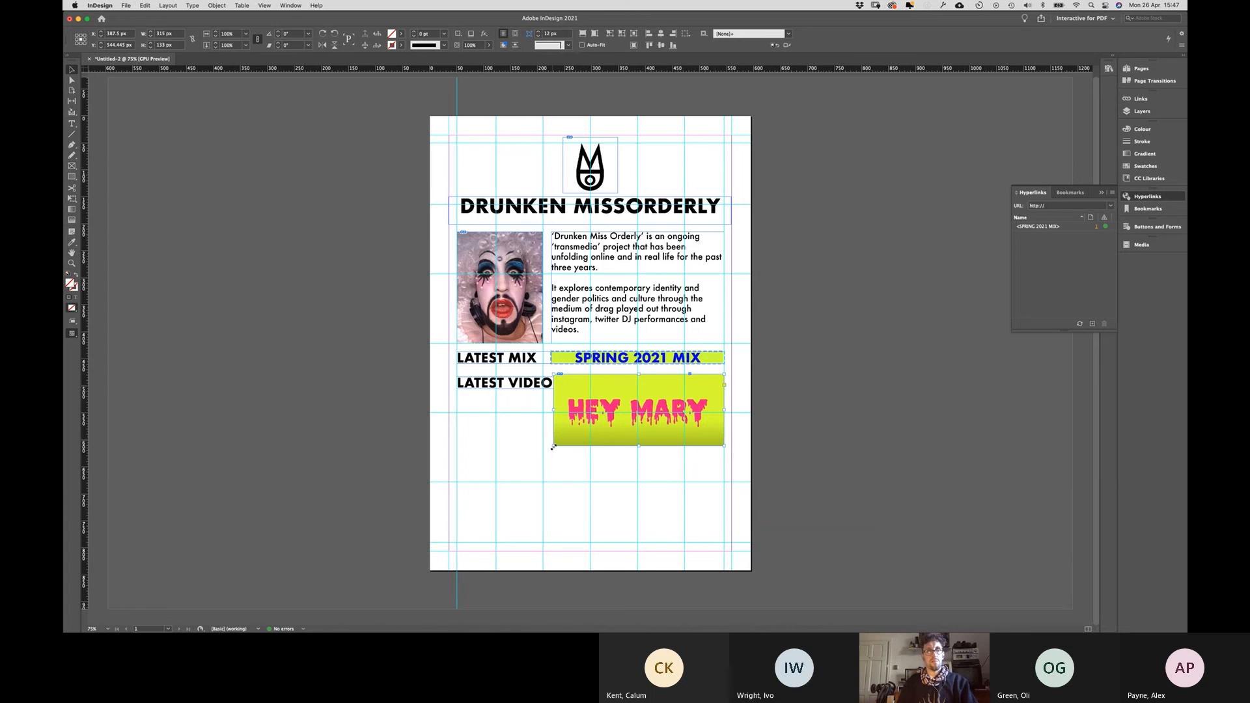
click(553, 458)
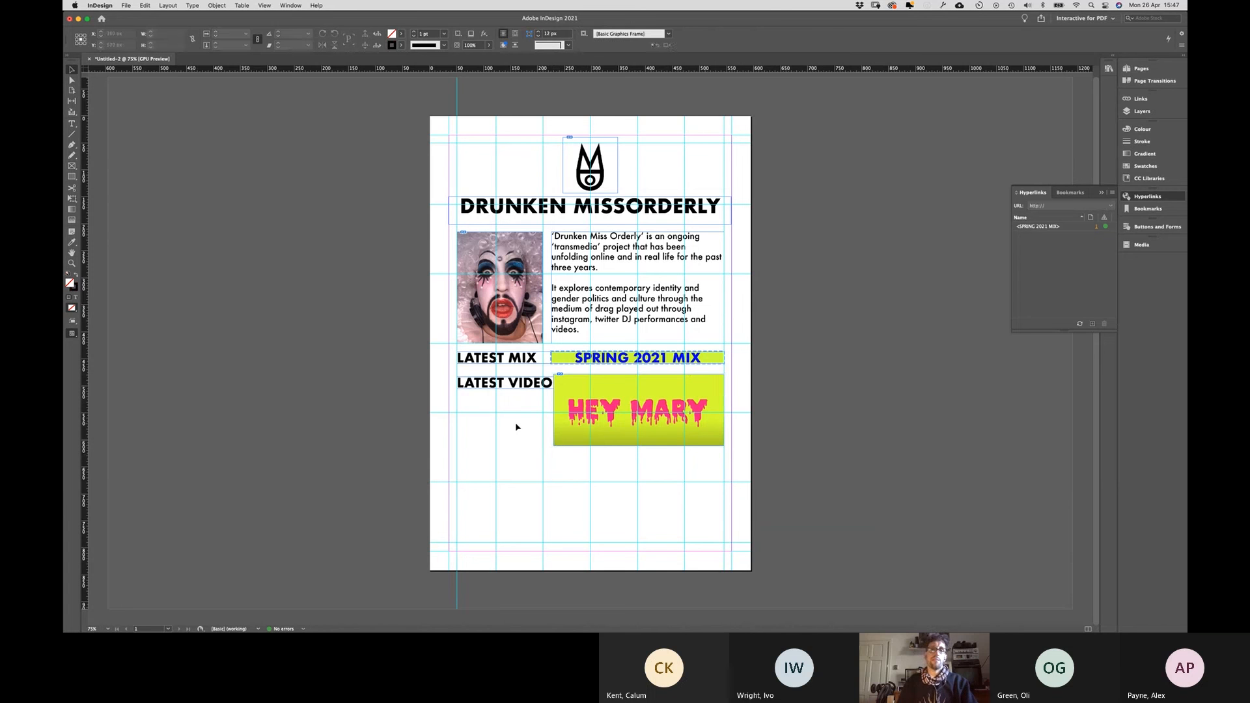
Step: Move the LATEST VIDEO label down so it sits level with the vertical middle of the HEY MARY image
click(516, 386)
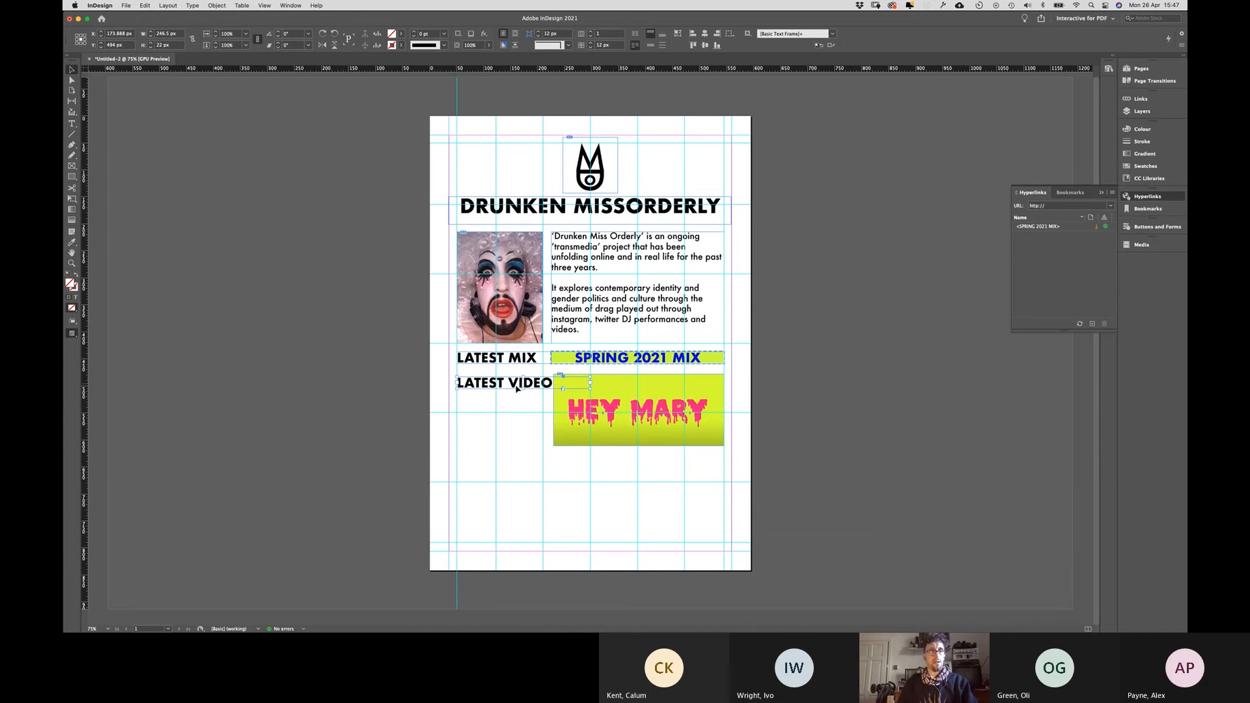
drag(516, 387, 514, 414)
click(514, 441)
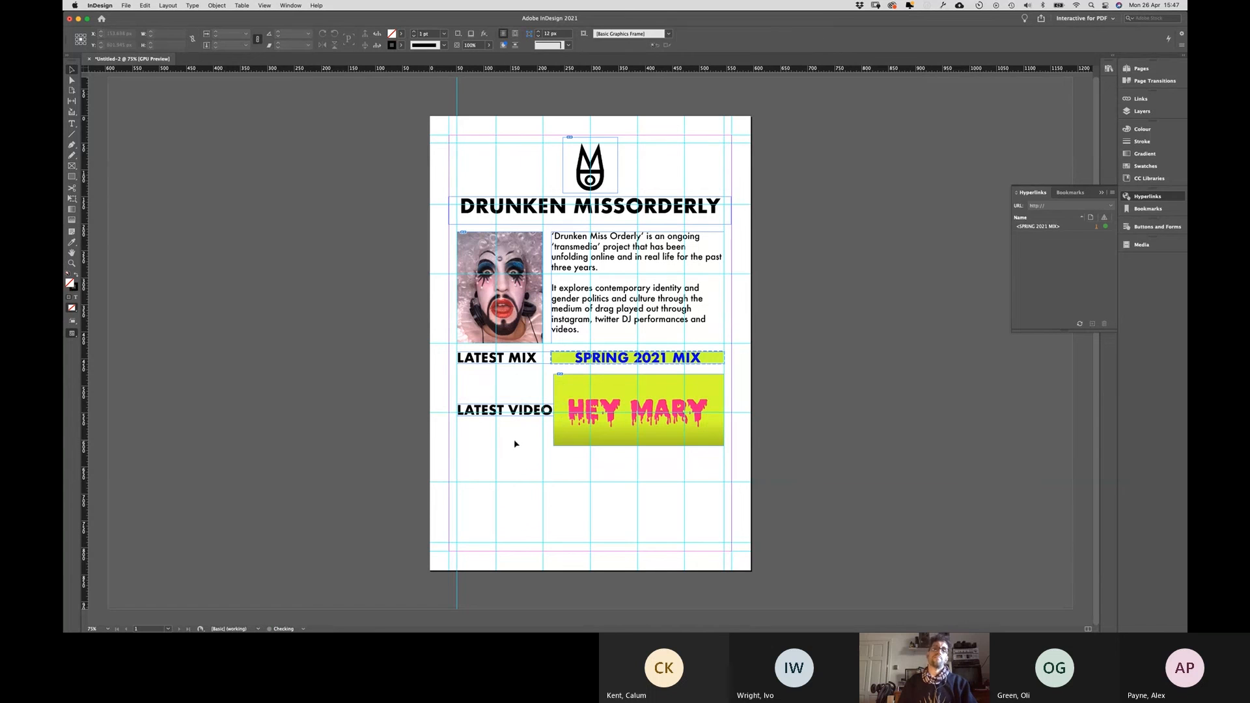
Step: Narrow the HEY MARY frame to about 307 px, align the SPRING 2021 MIX button's left edge with it, and preview the page without guides
click(559, 416)
drag(555, 410, 558, 409)
click(540, 426)
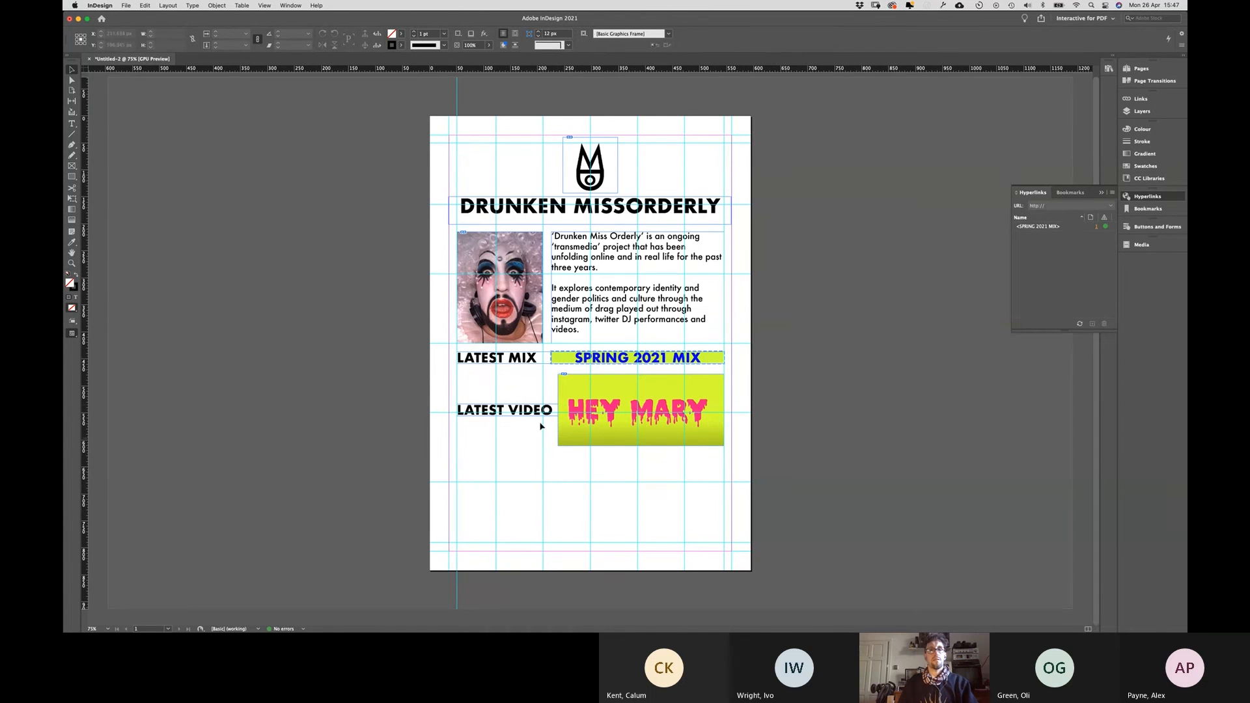
click(551, 360)
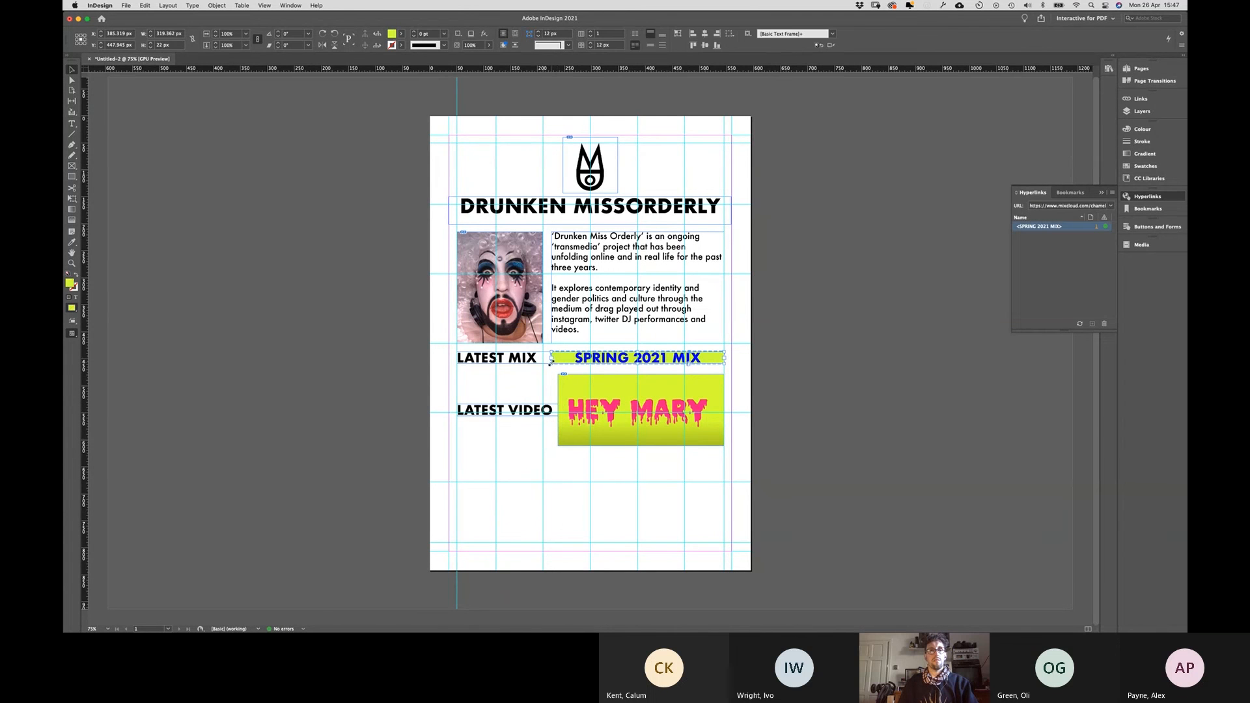
drag(552, 360, 558, 360)
click(547, 385)
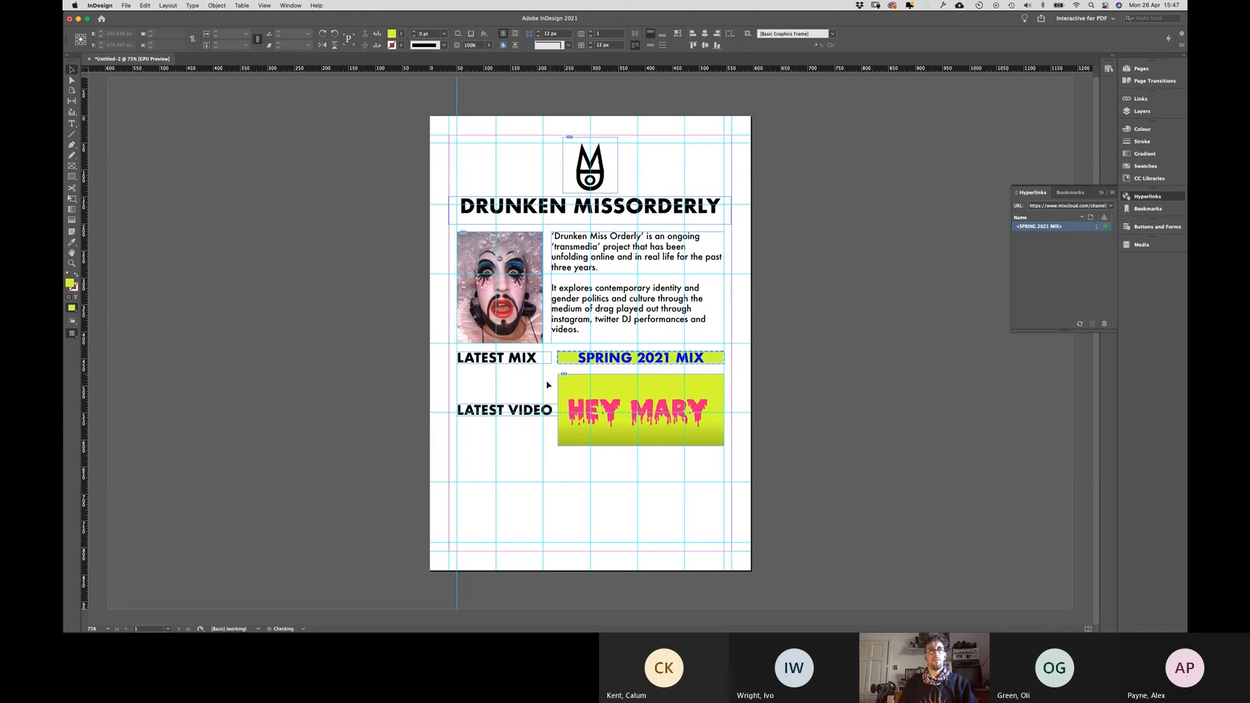
key(w)
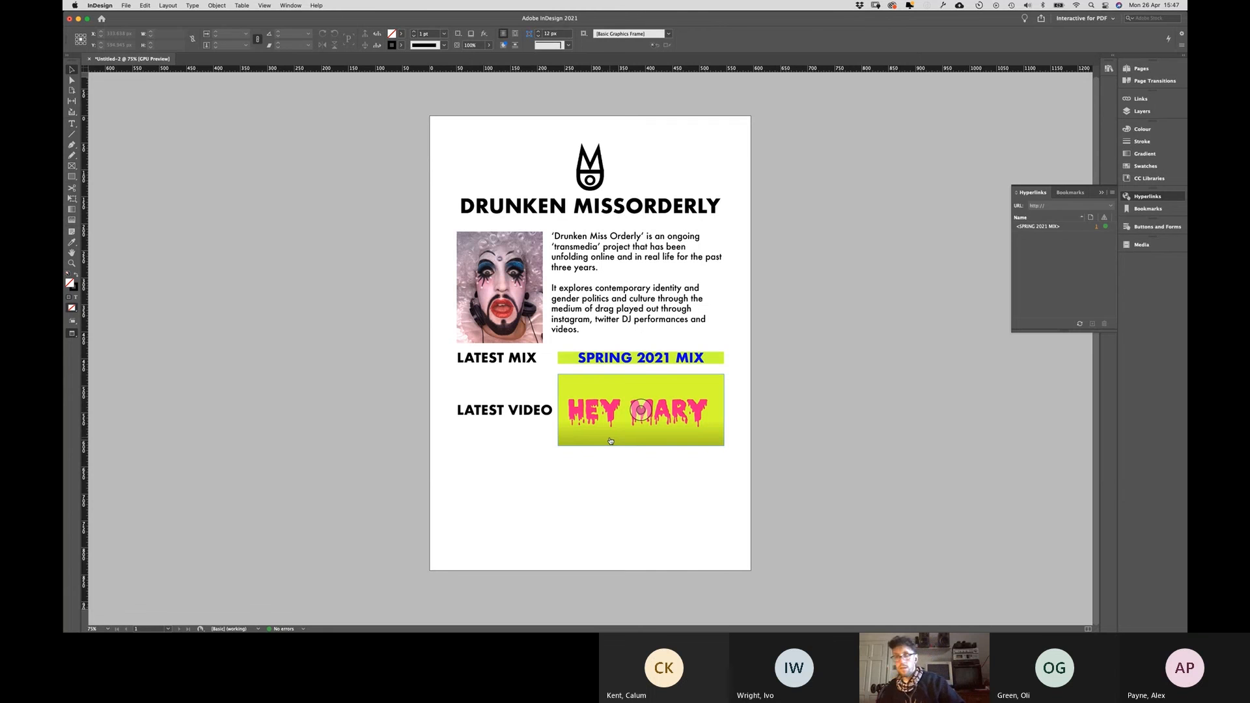
Step: Switch to Chrome and copy the share link of the HEY MARY 5th BIRTHDAY PARTY! YouTube video
key(super+Tab)
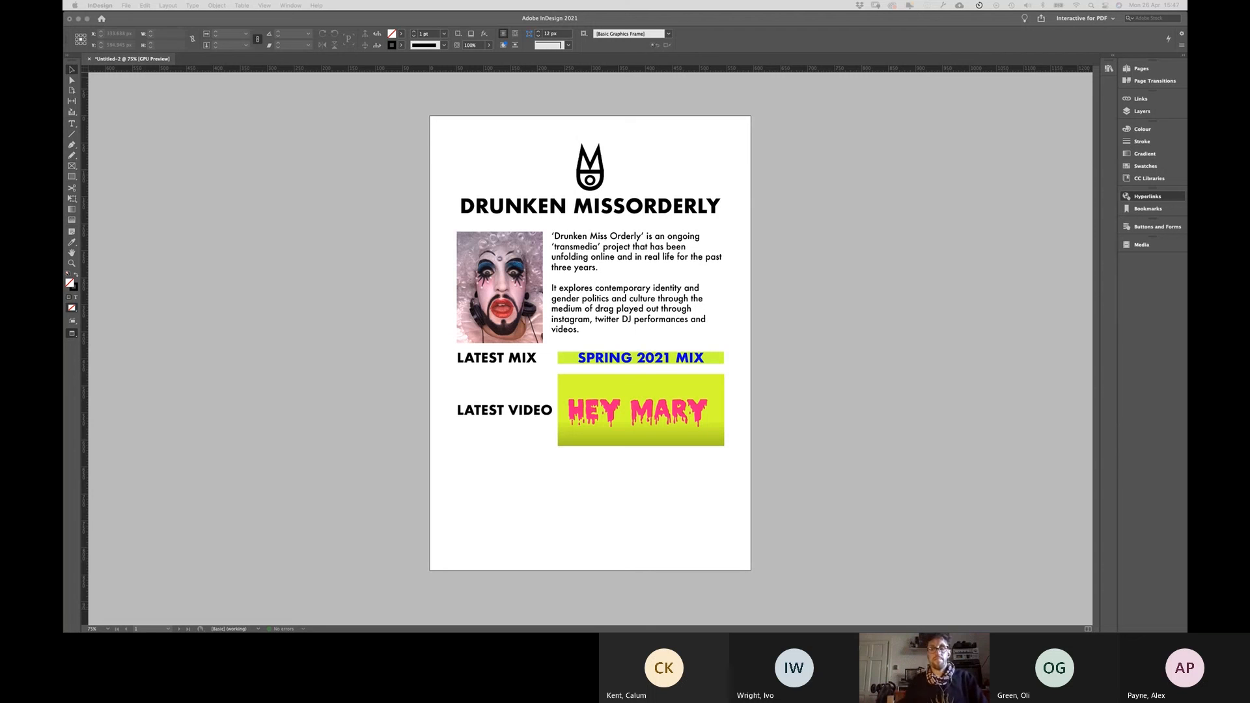
click(436, 455)
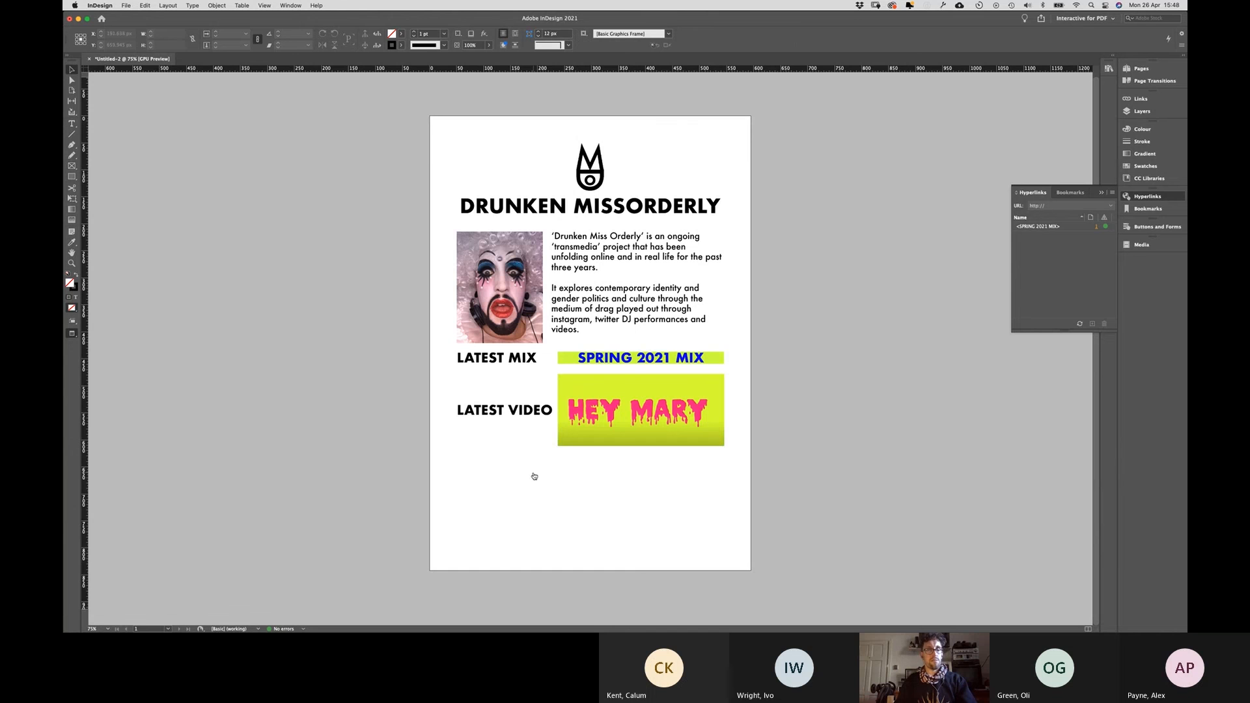
key(super+Tab)
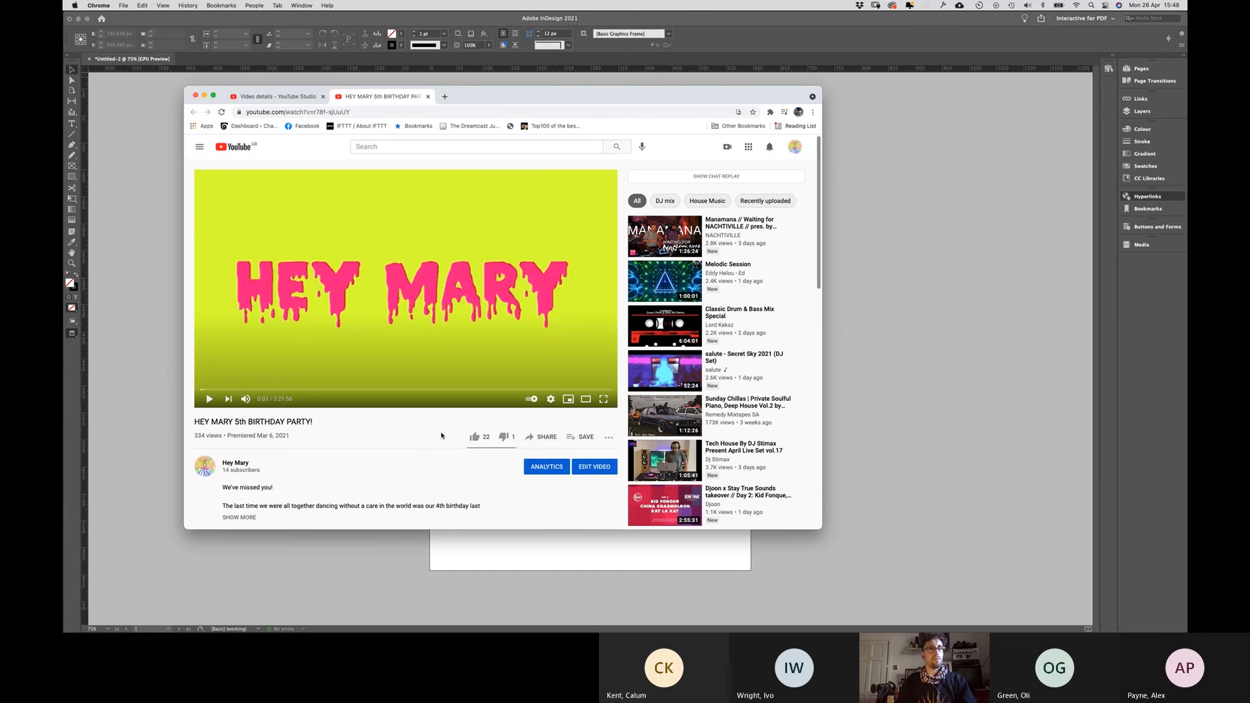
click(539, 439)
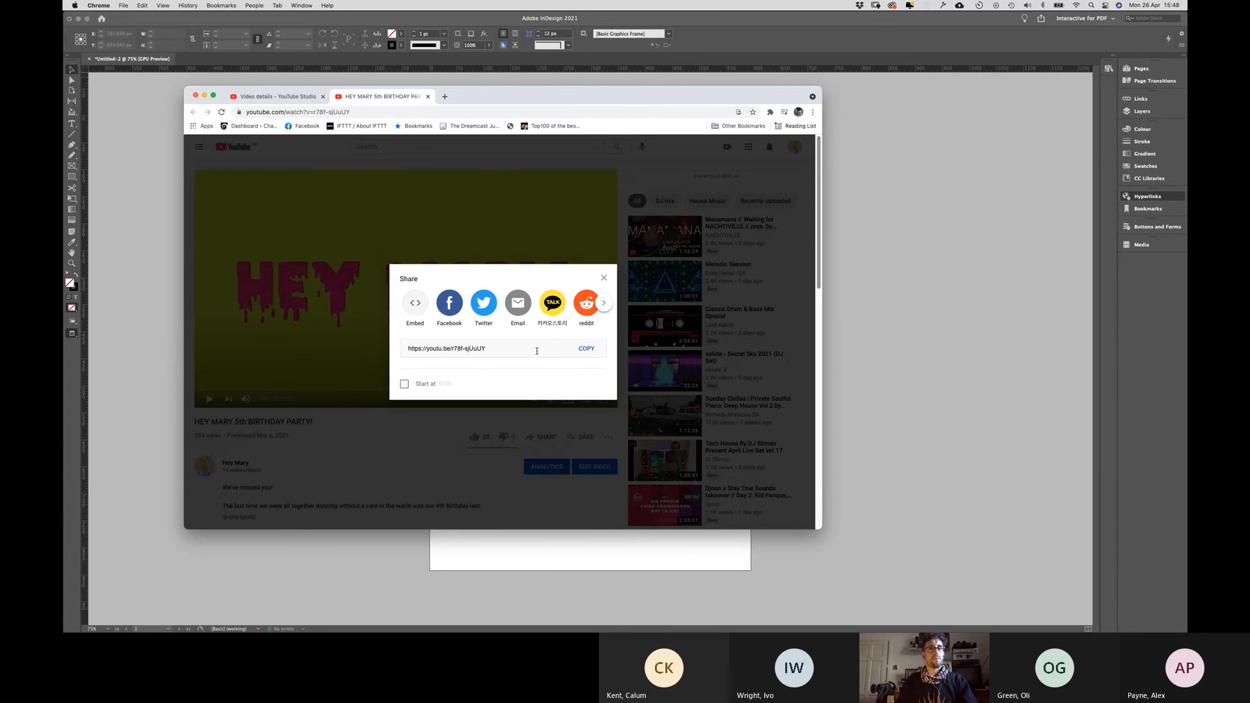
click(588, 349)
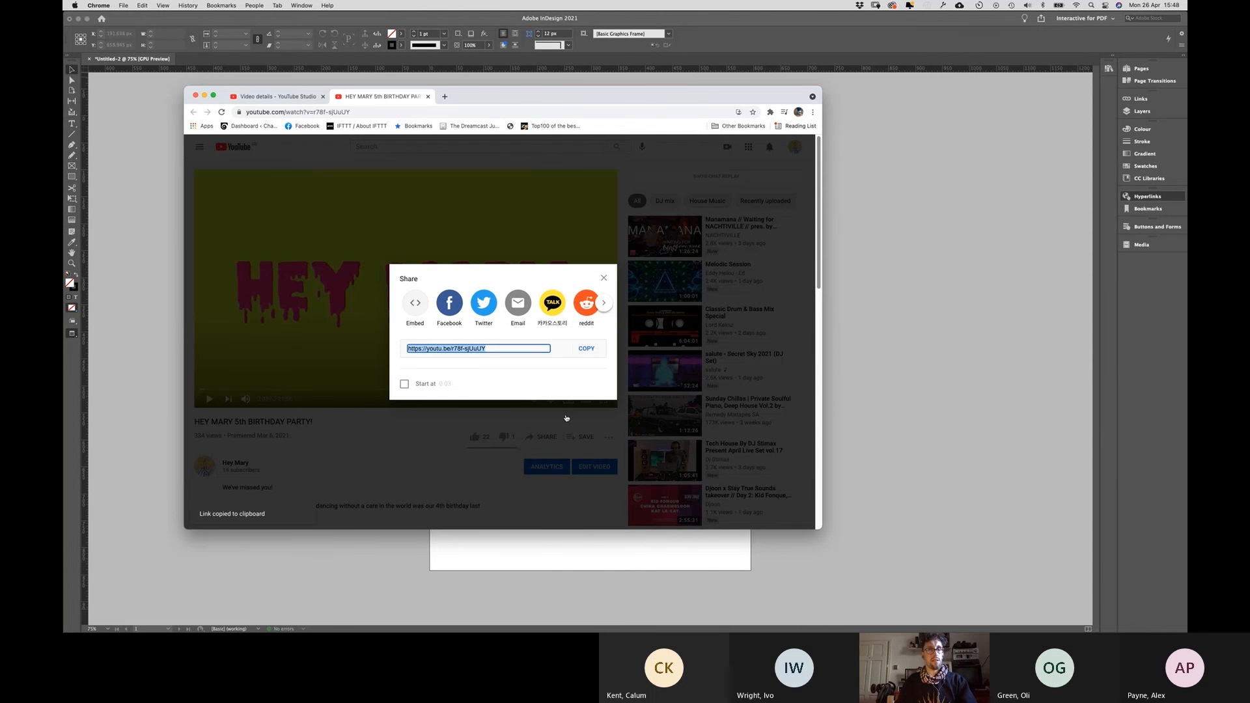
Step: Return to InDesign and hyperlink the HEY MARY image to the copied YouTube link
key(super+Tab)
click(596, 425)
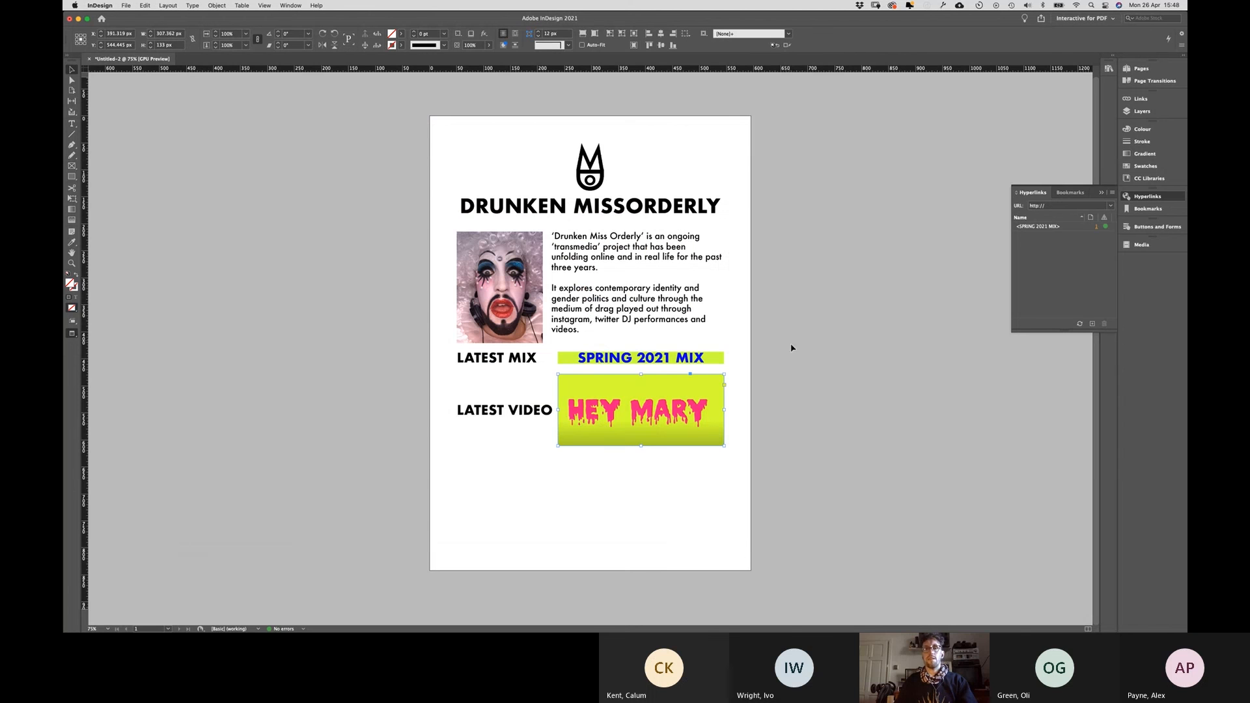
click(1047, 207)
key(super+v)
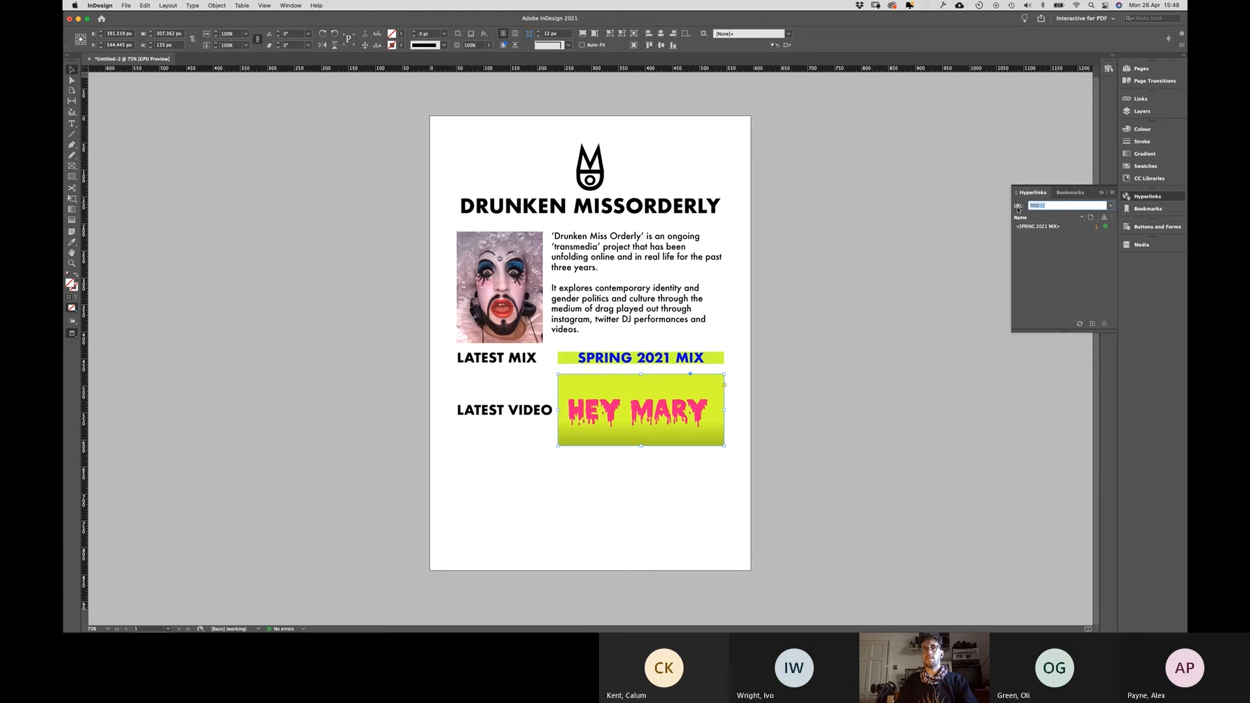
key(Return)
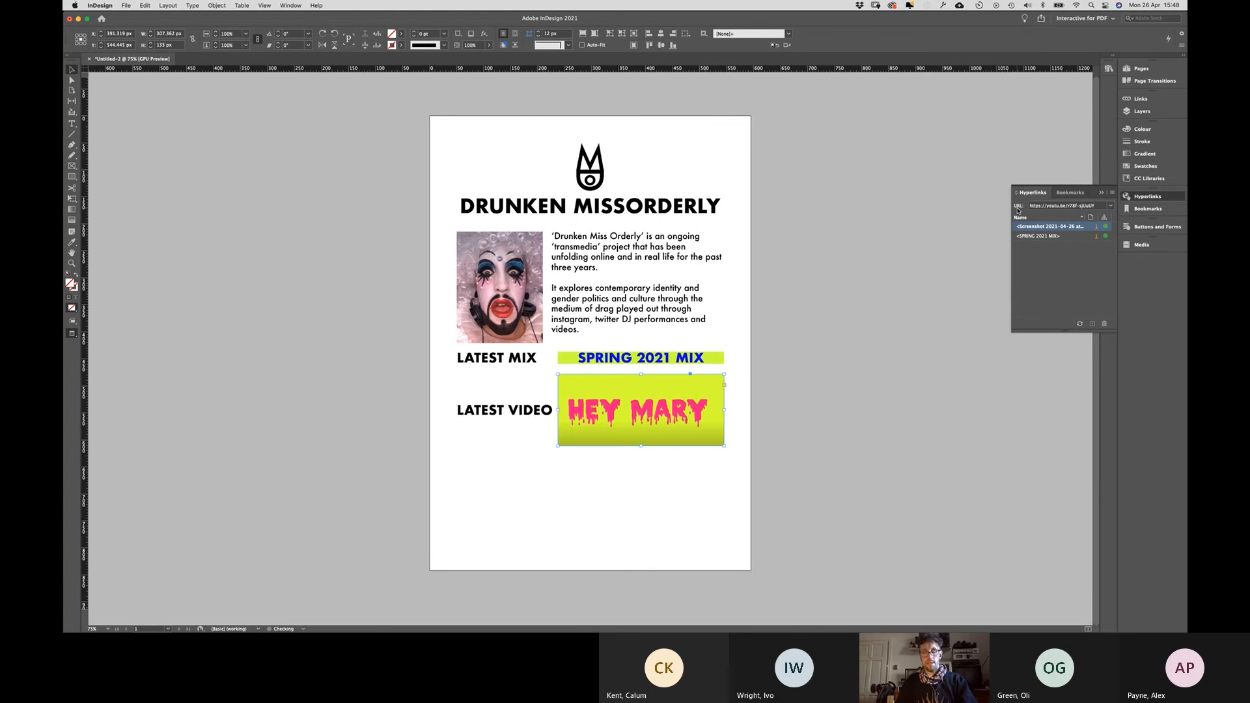
click(897, 370)
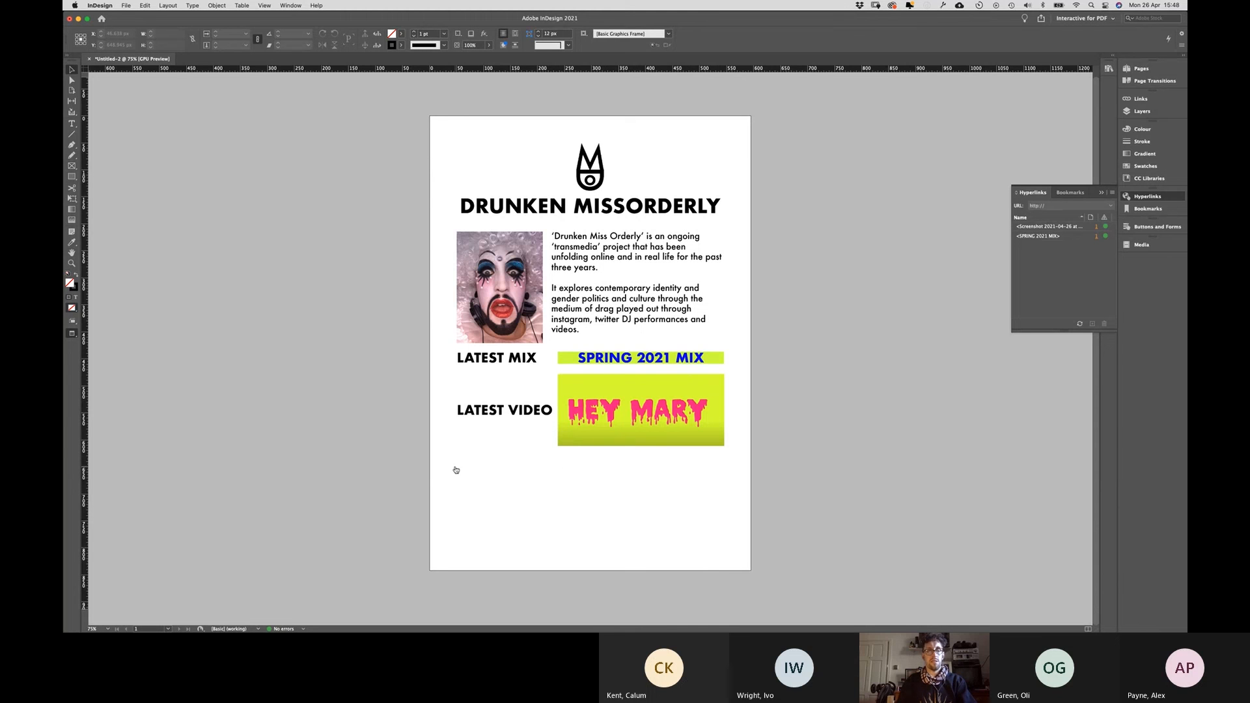
Step: Switch to Finder, open the last folder inside projects, and look through the images in its DMO_PICS subfolder
key(super+Tab)
click(120, 317)
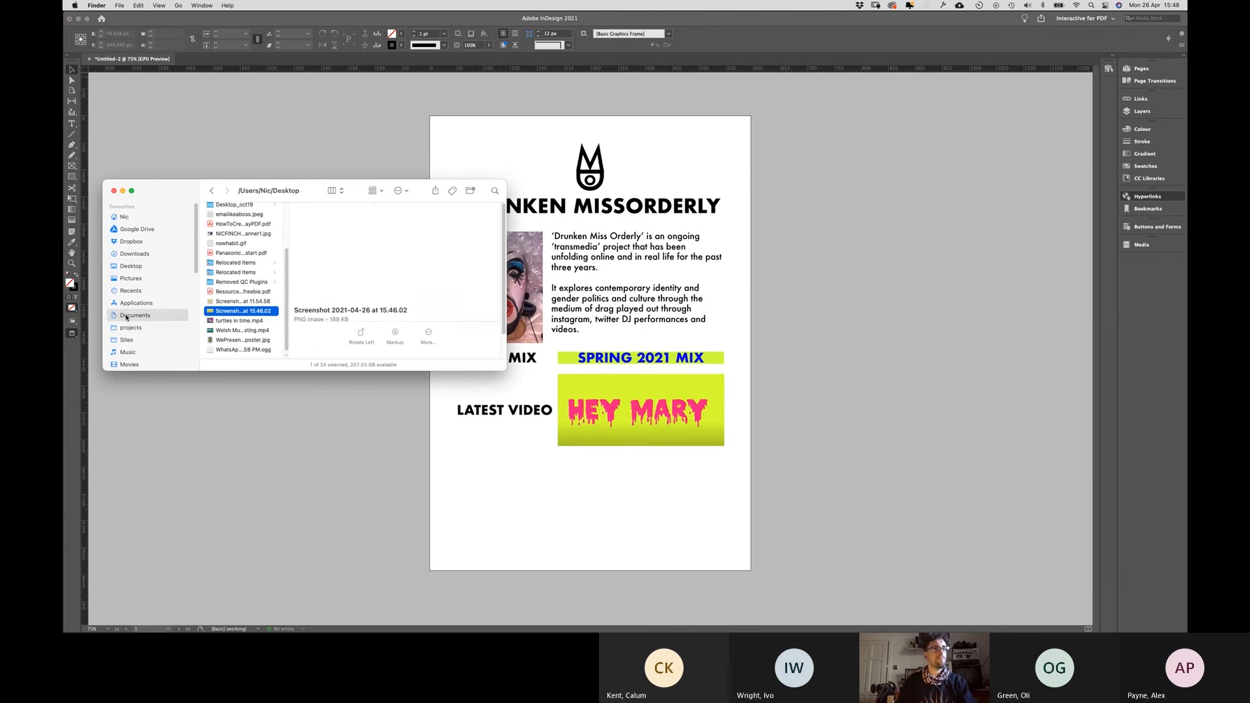
click(130, 290)
click(139, 326)
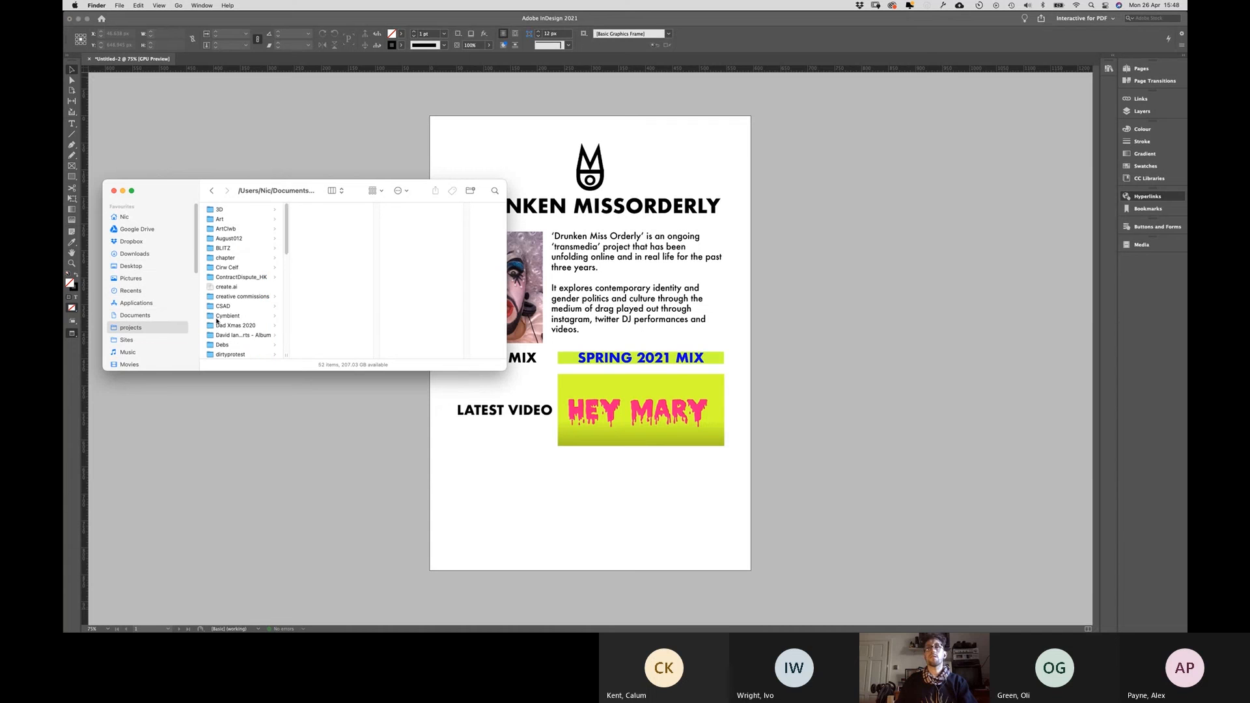
scroll(236, 315, down, 10)
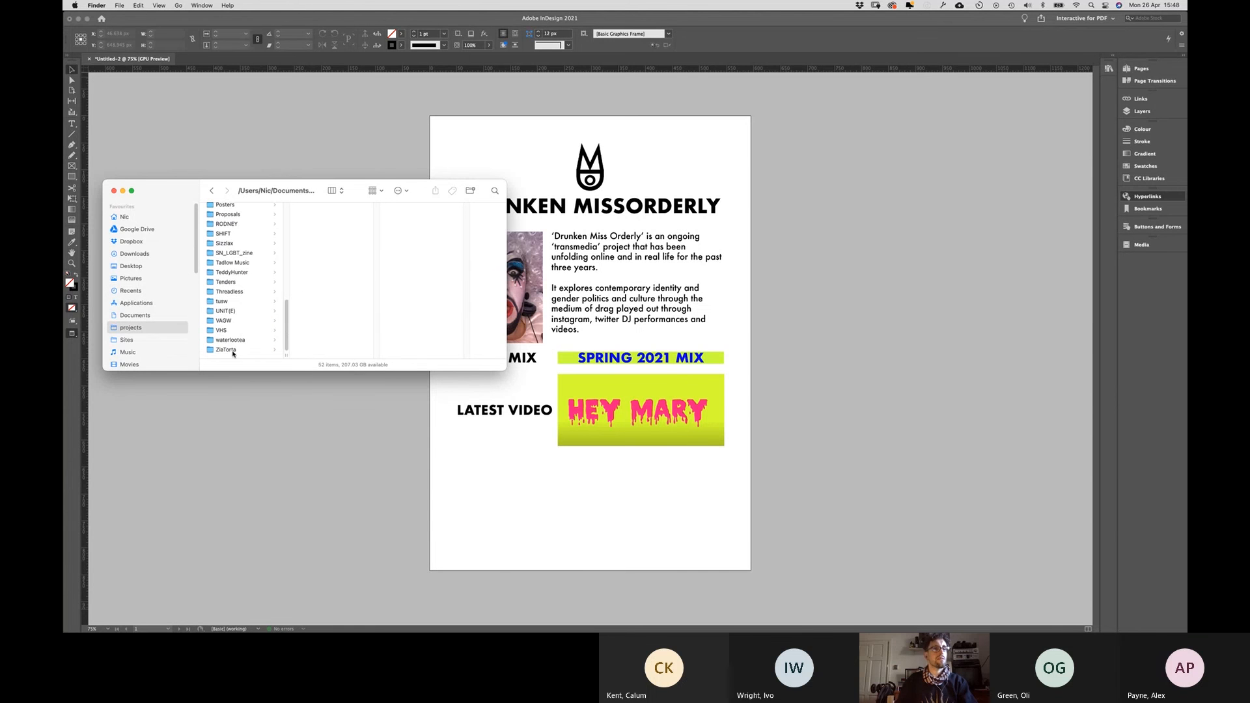
click(230, 350)
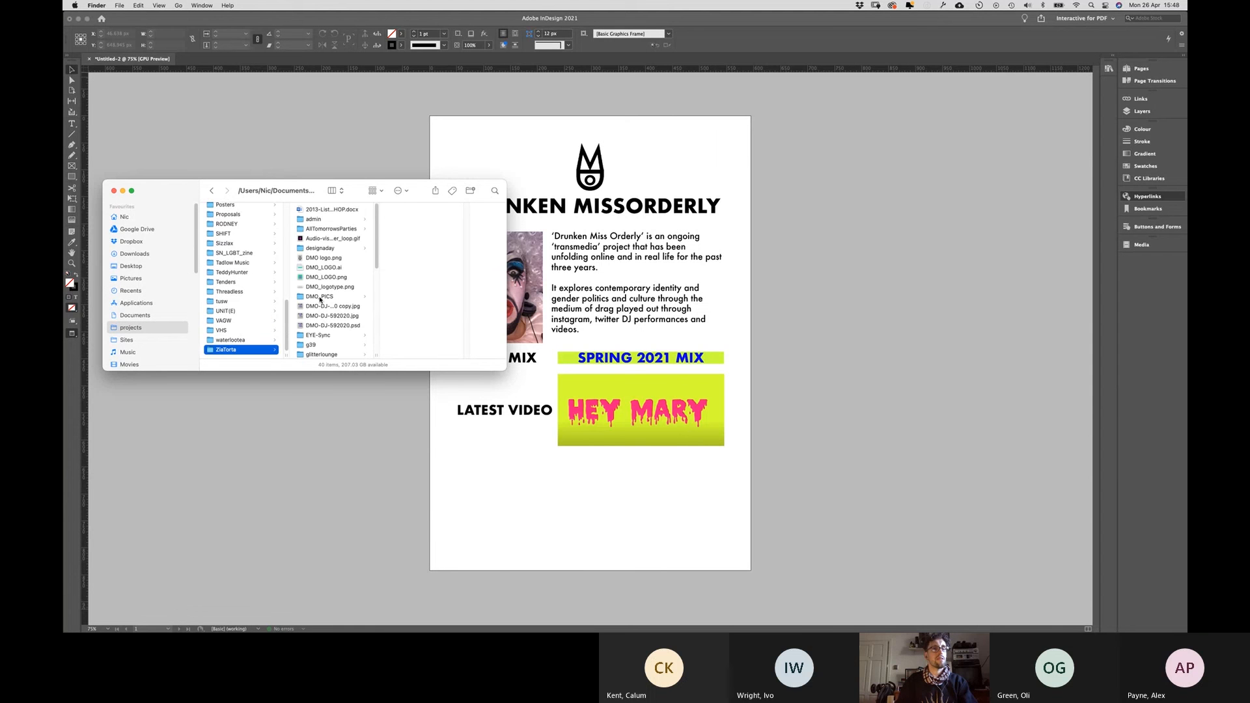
click(321, 297)
click(405, 247)
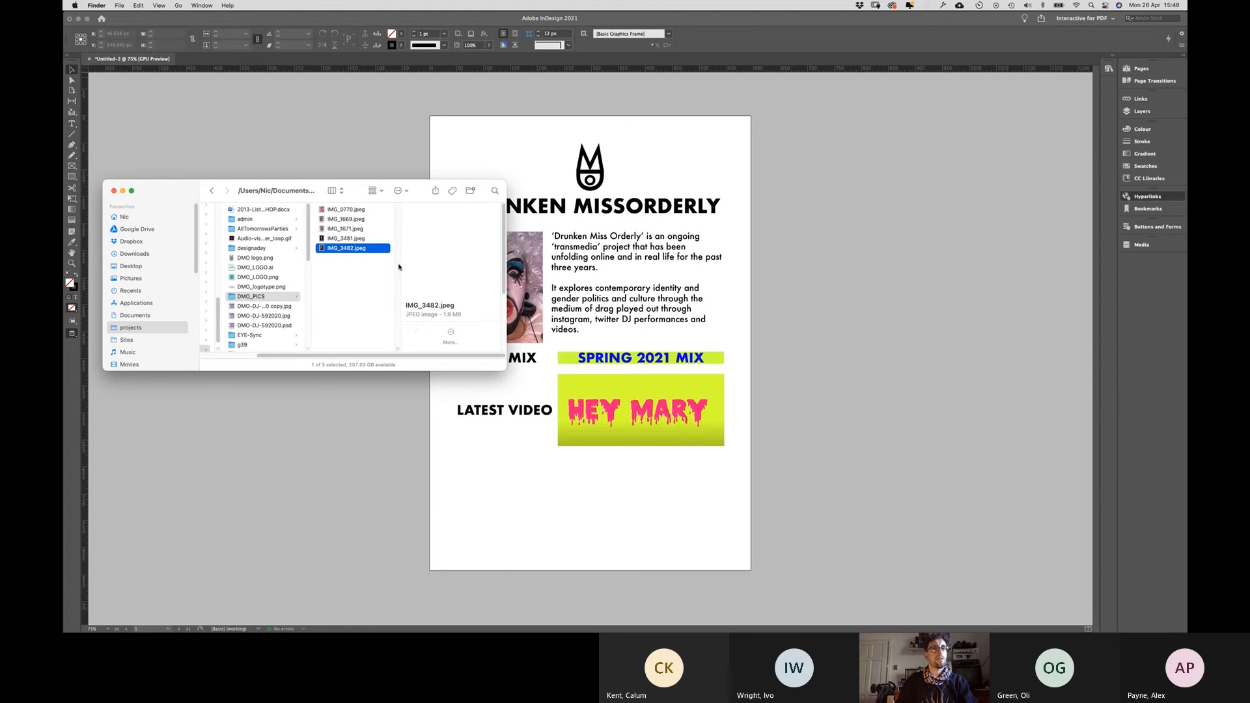
click(354, 232)
click(286, 297)
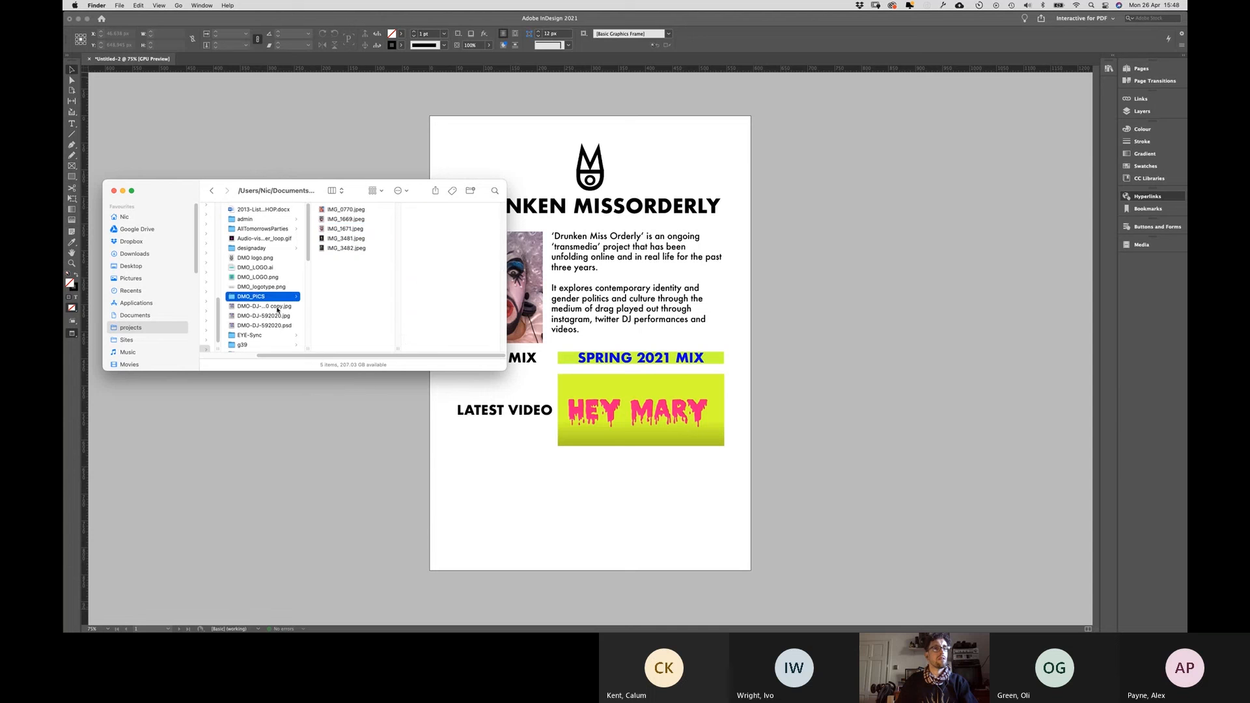
Step: Compare the DMO-DJ-592020 poster images, select DMO-DJ-592020 copy.jpg, and move the Finder window aside
click(247, 316)
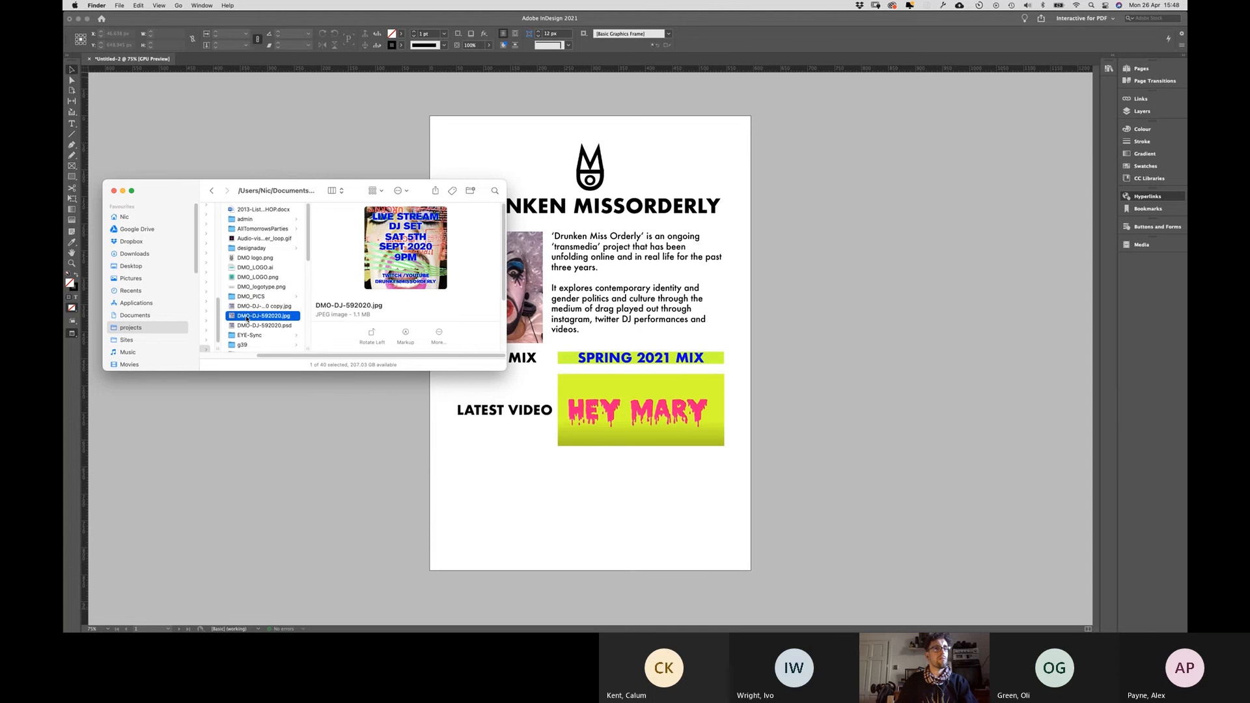
click(250, 307)
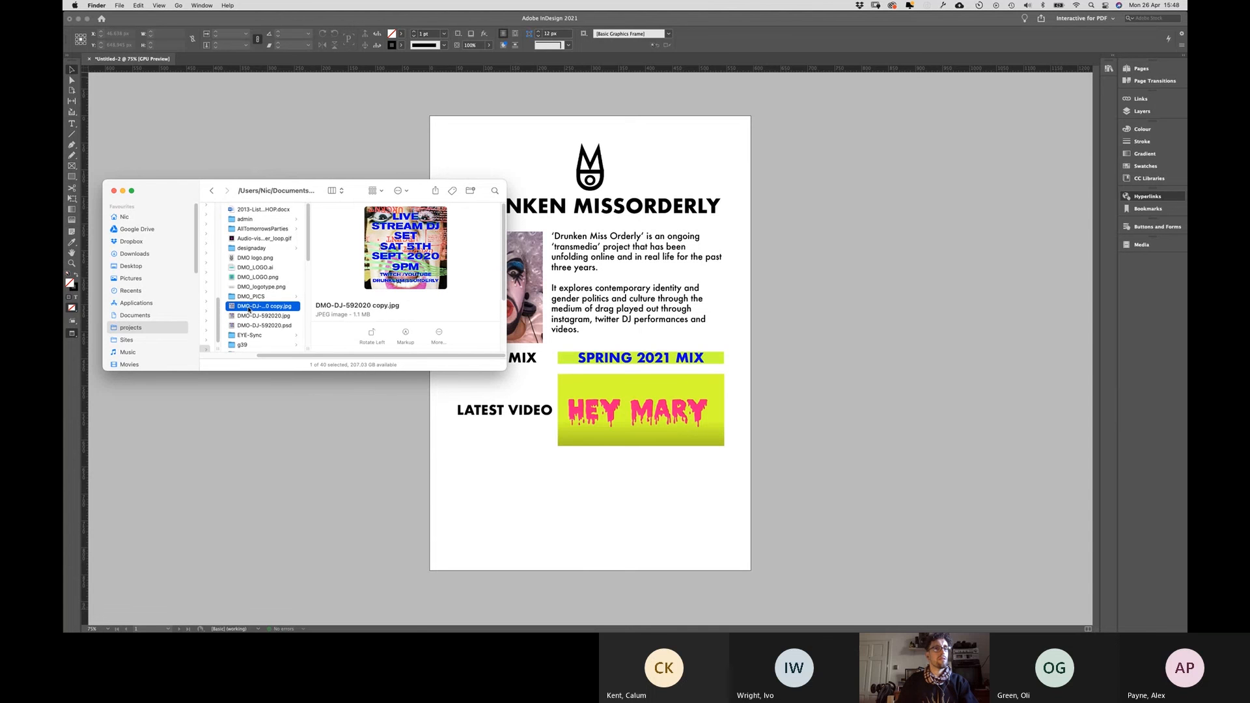
click(248, 308)
click(316, 193)
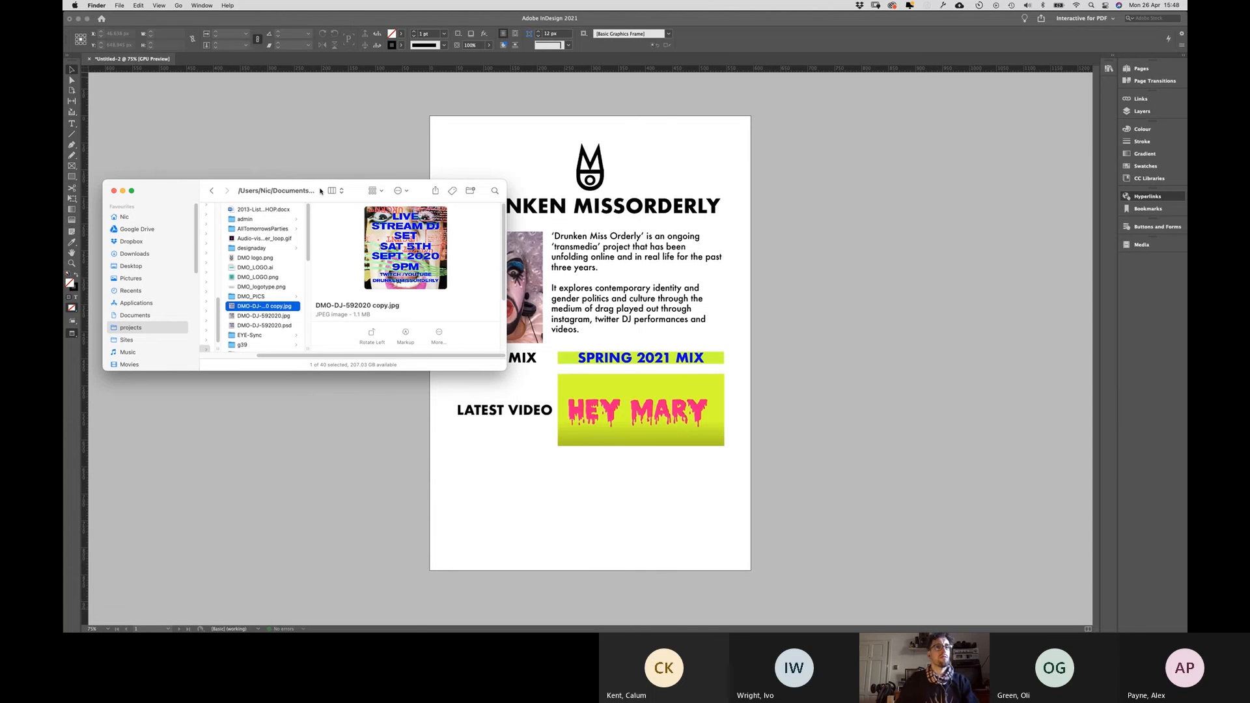
drag(321, 190, 304, 144)
Step: Return to InDesign, show the guides, and draw a rectangular image frame about 179 by 166 px below the LATEST VIDEO label
click(466, 475)
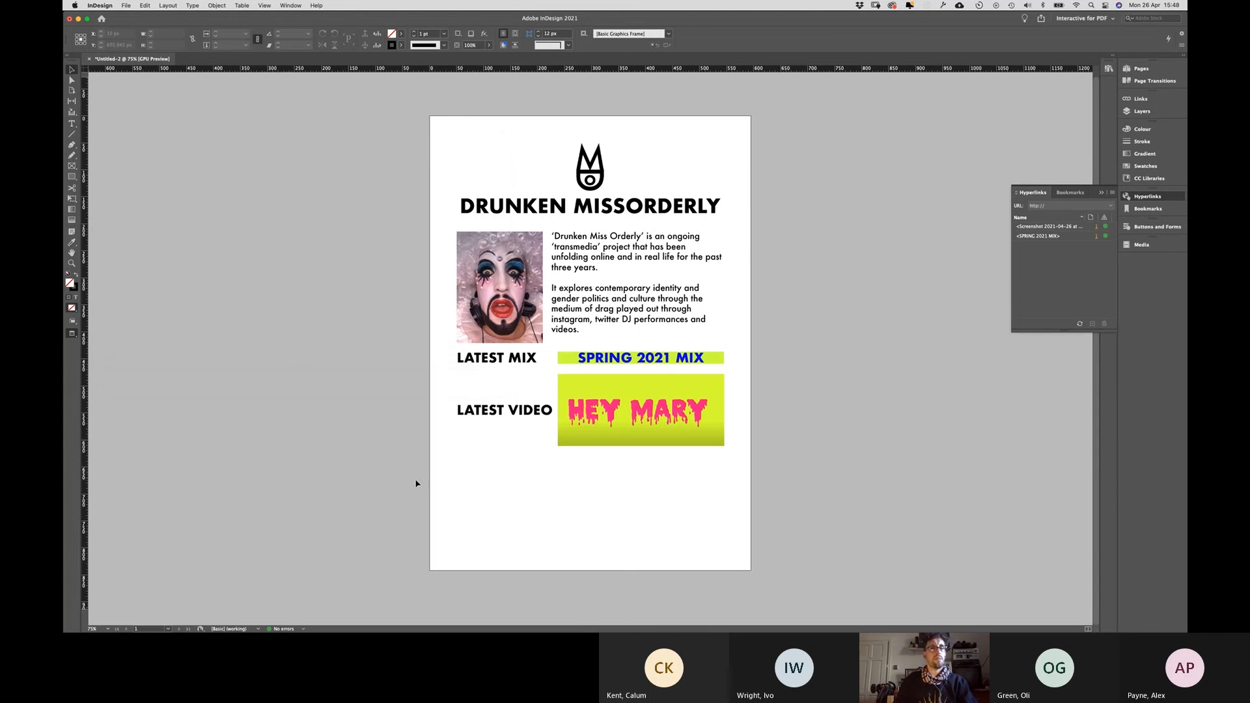
click(73, 167)
key(w)
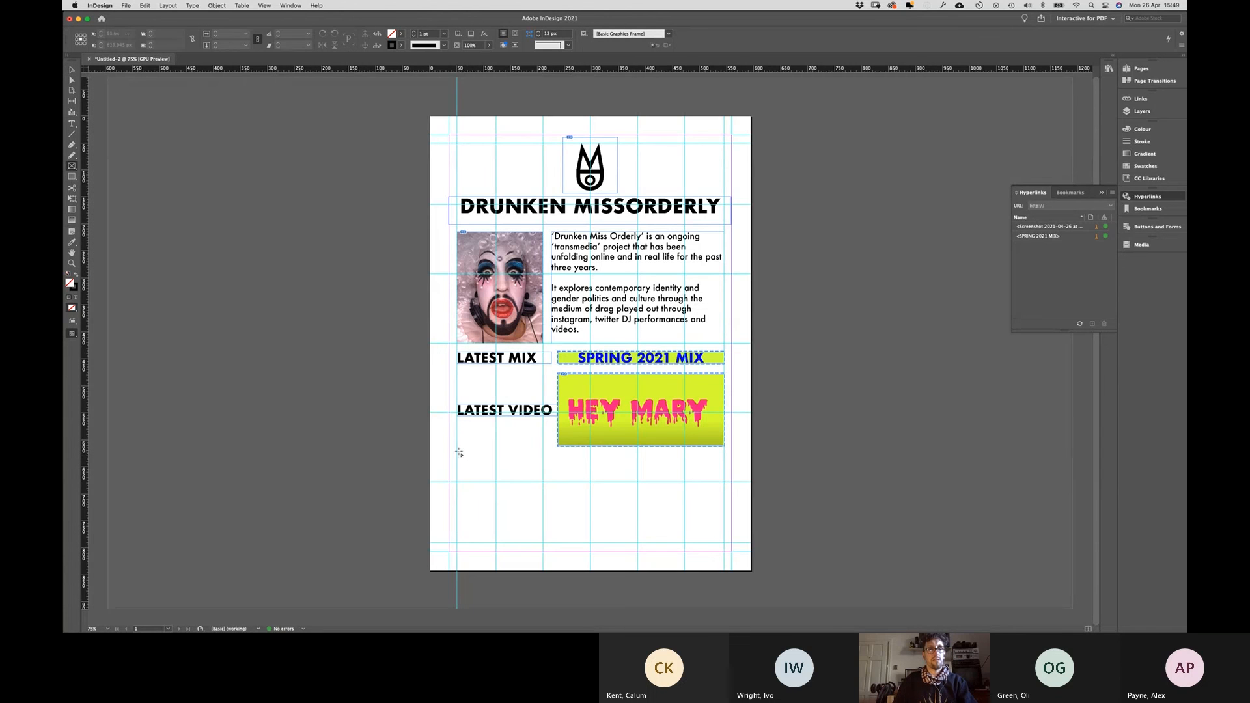
drag(458, 451, 553, 541)
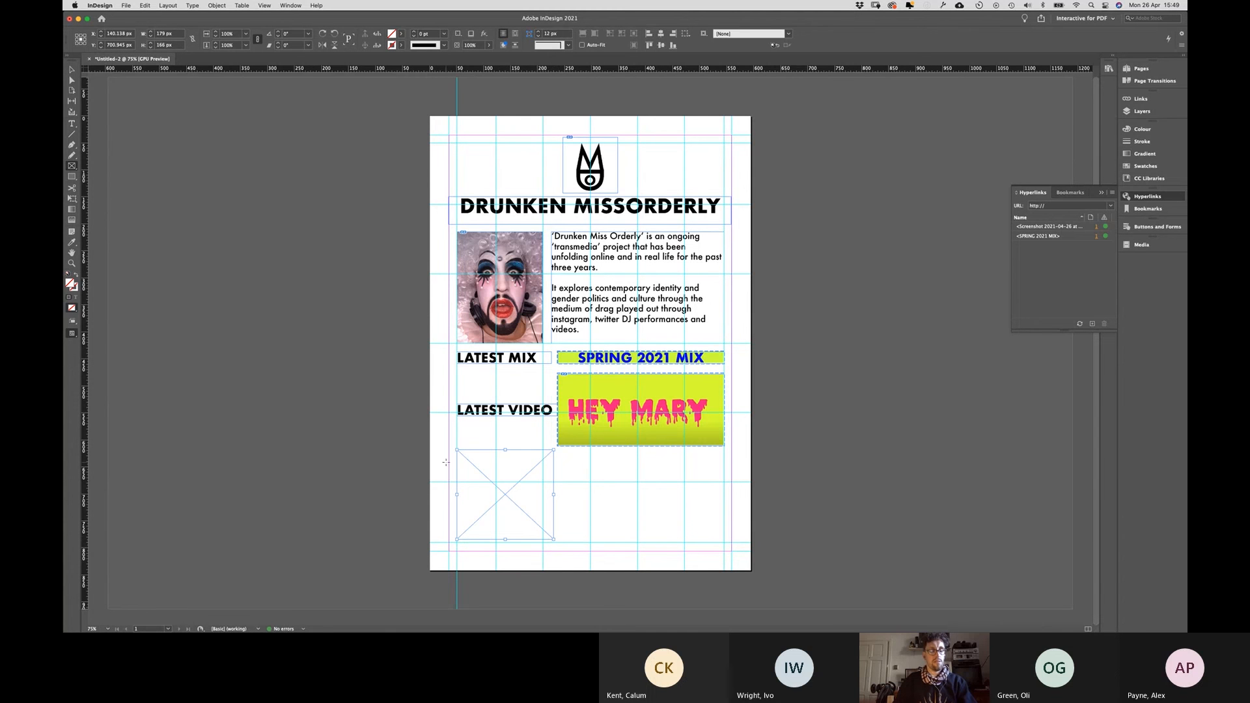
Step: Place DMO-DJ-592020 copy.jpg from Finder into the empty frame below LATEST VIDEO, and delete the stray extra rectangle
click(64, 49)
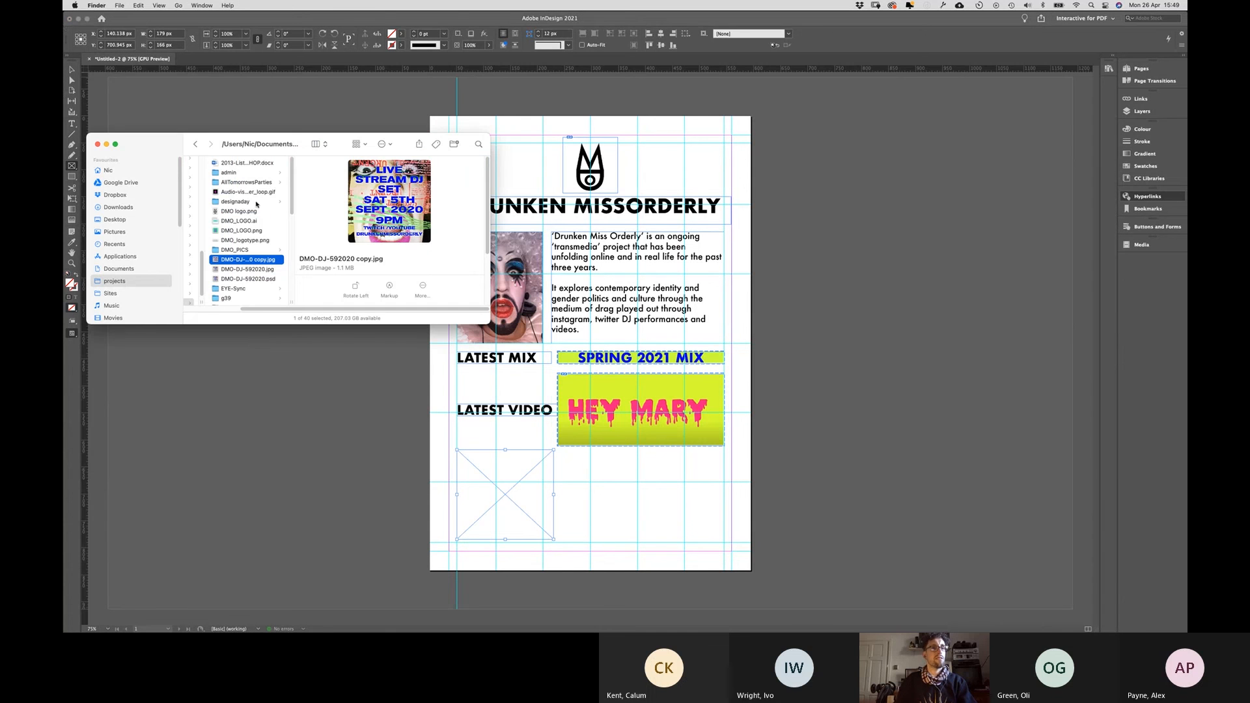
drag(364, 212, 499, 497)
click(500, 496)
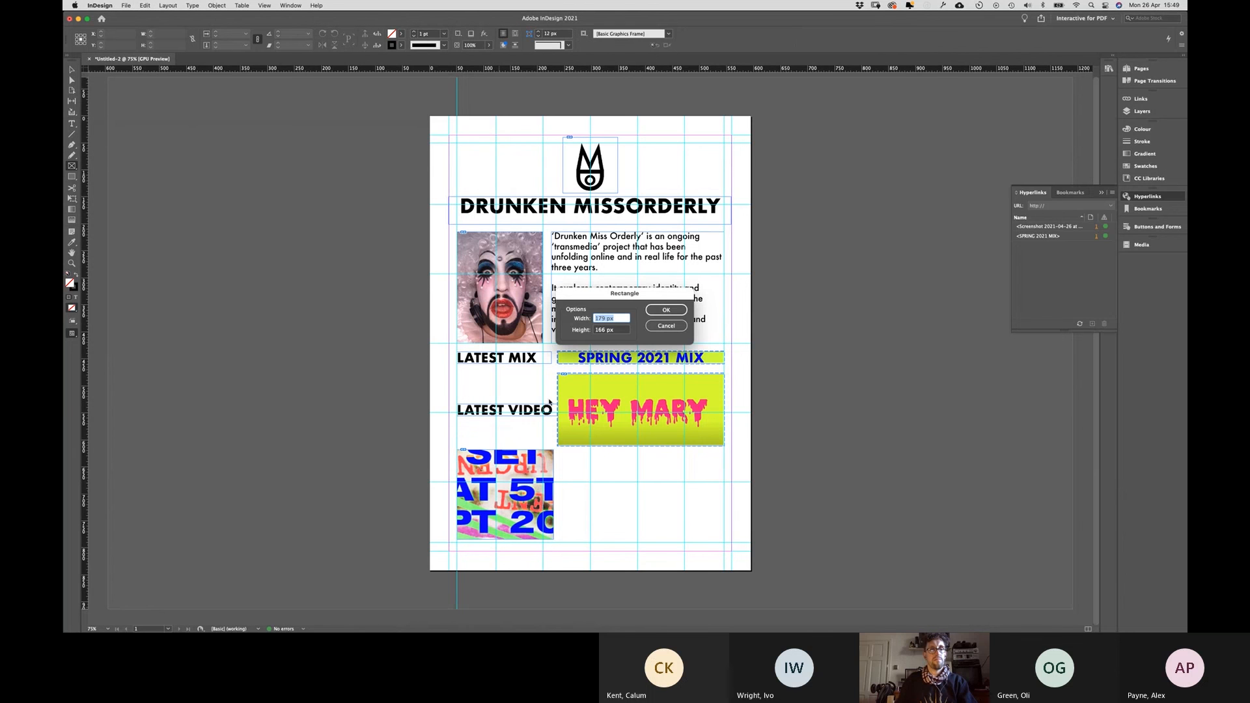
click(653, 309)
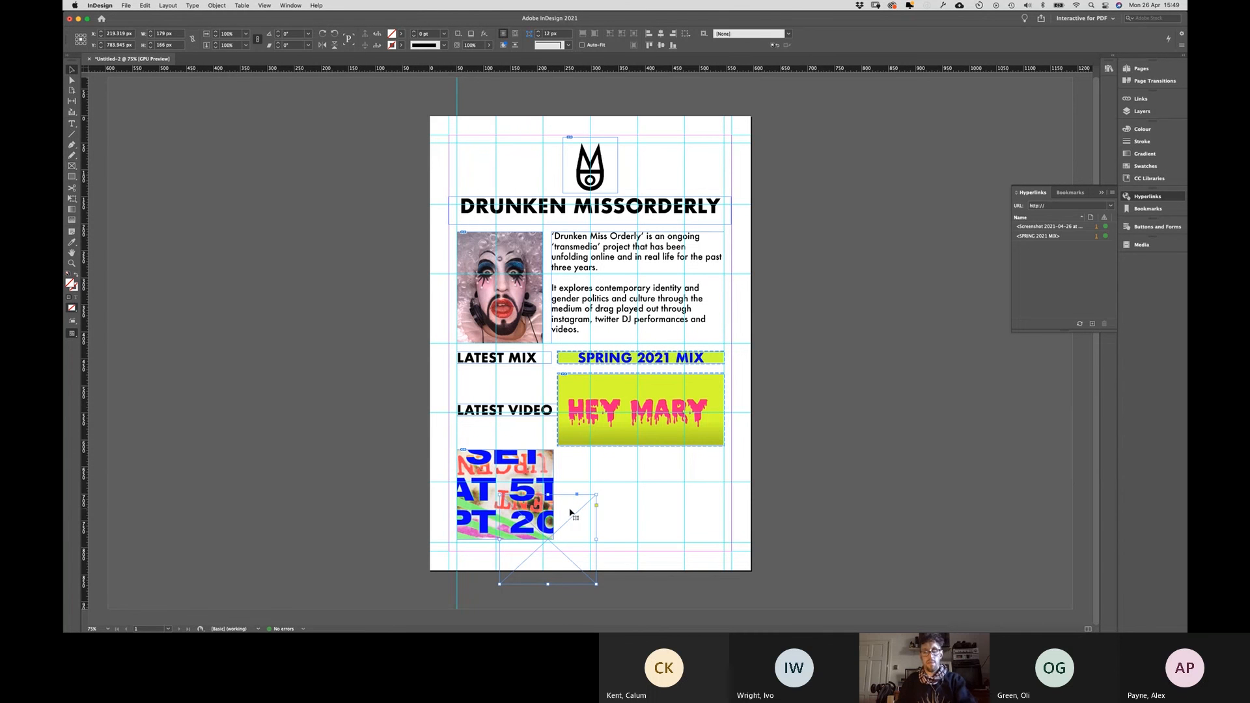
key(BackSpace)
Step: Scale the placed poster image down to about 198 px square and reposition it to fill its frame
click(480, 450)
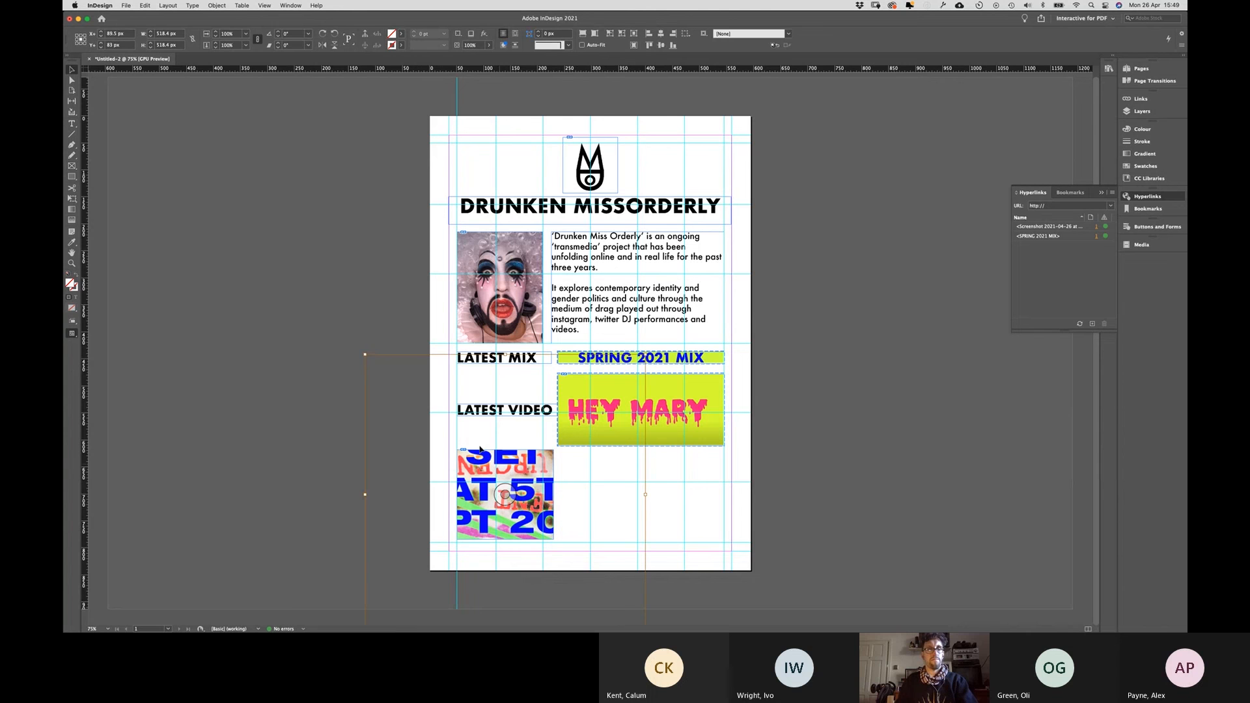
drag(366, 354, 450, 438)
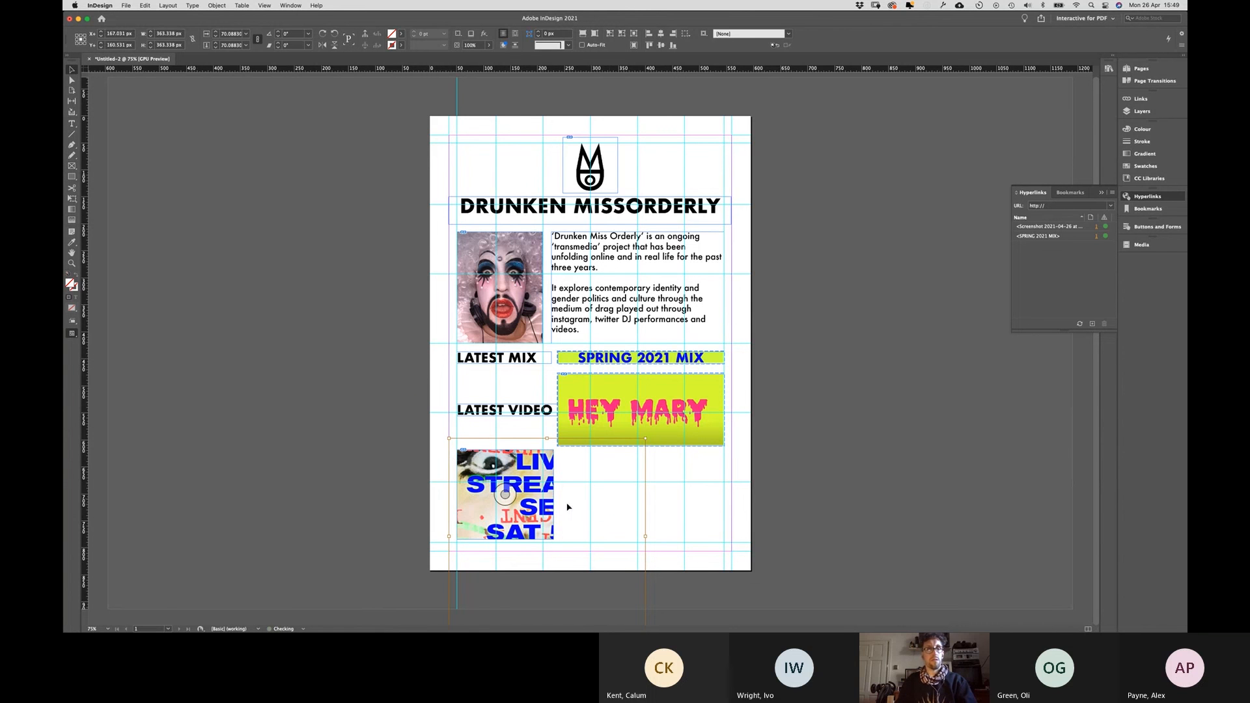
drag(645, 438, 487, 528)
key(super+minus)
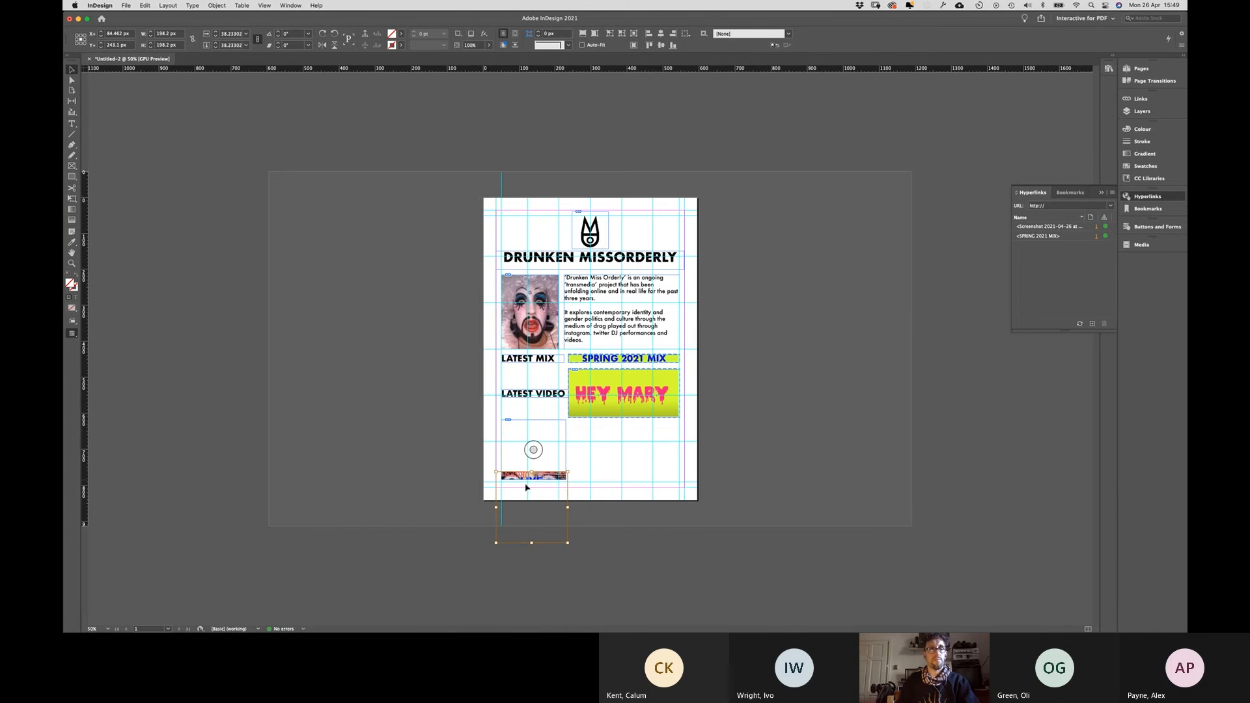
drag(525, 481, 525, 423)
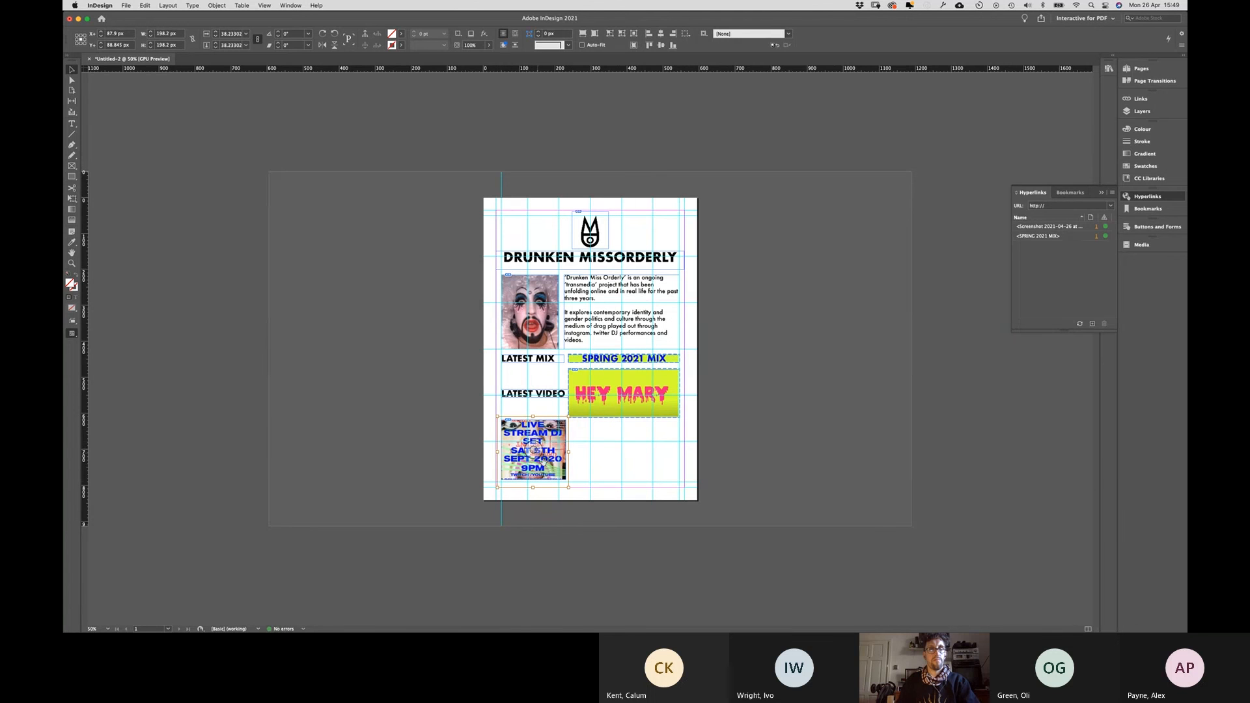
Step: Extend the lower edge of the poster's frame to make it about 188 px high
click(602, 483)
click(545, 469)
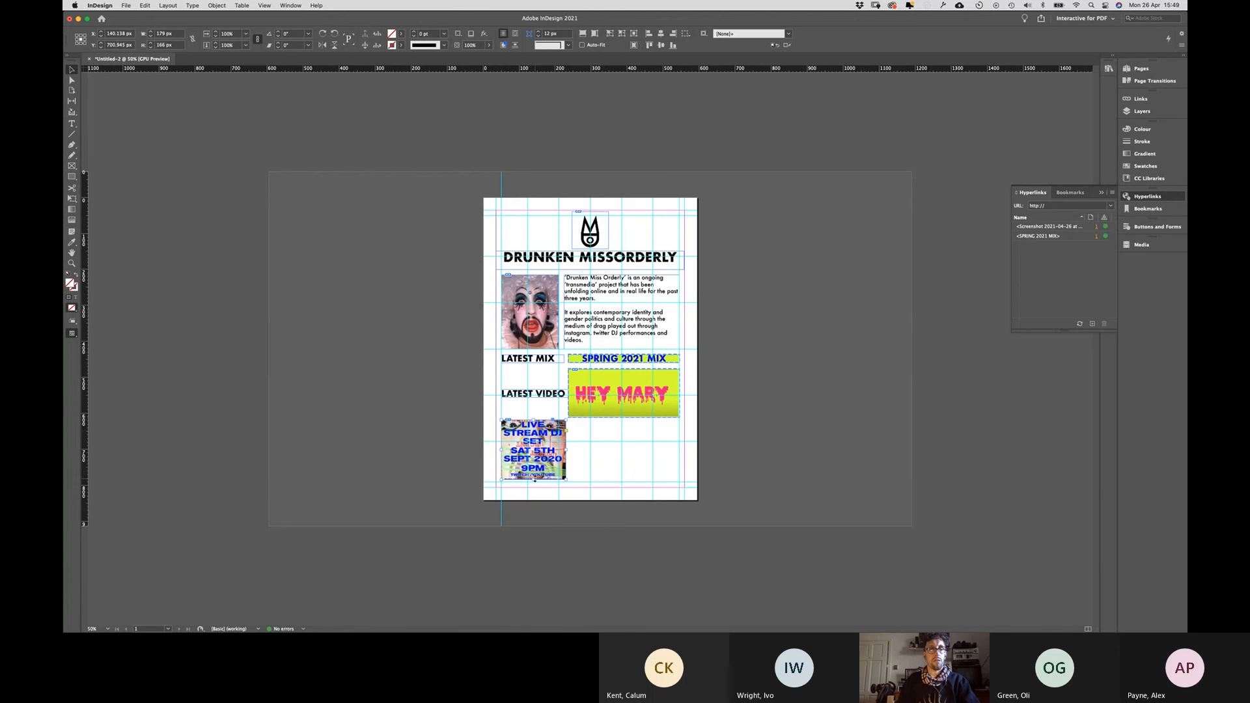
drag(534, 482, 533, 487)
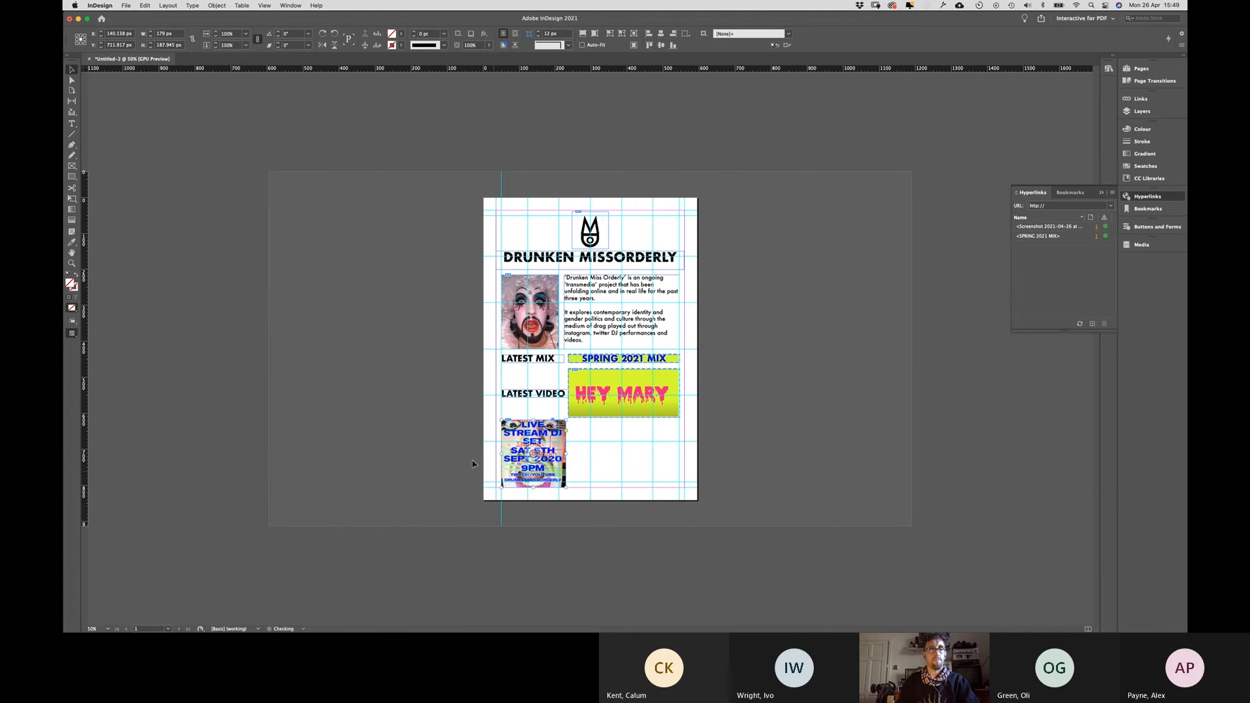
click(456, 455)
Step: Nudge the DJ set poster about 6 px down the page
click(533, 452)
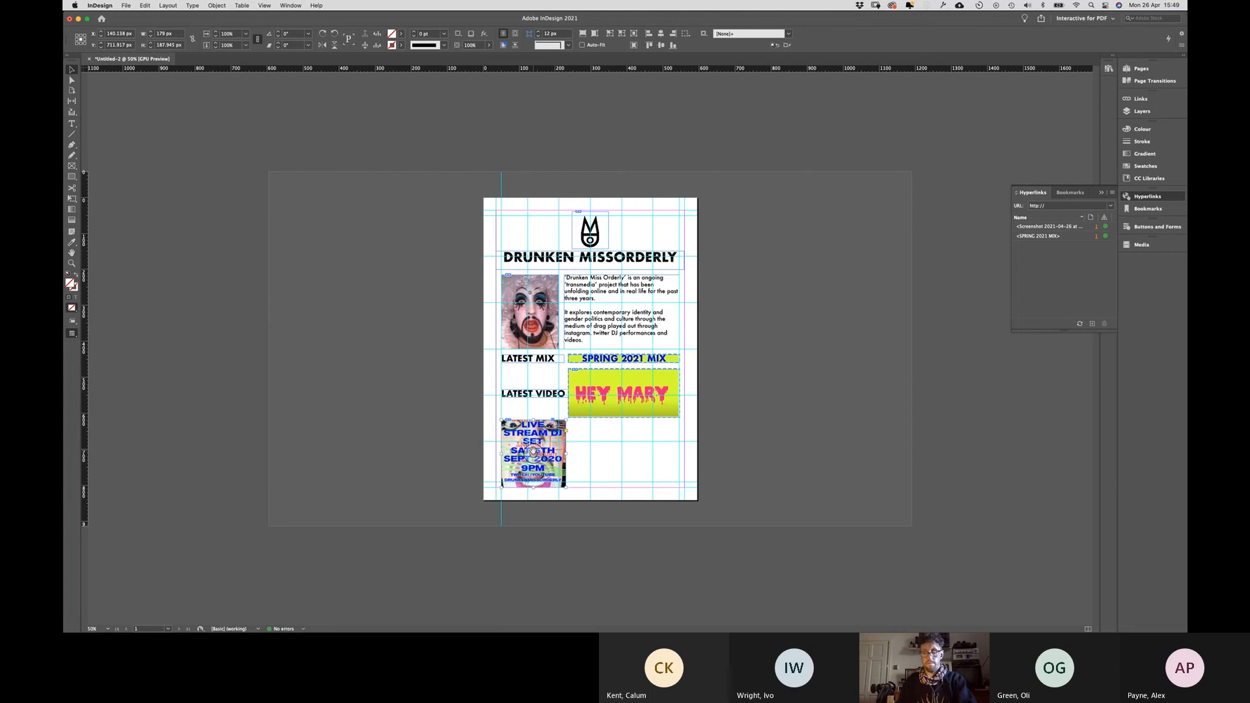
key(Down)
key(Down)
key(Down)
key(Down)
key(Down)
key(Down)
key(Down)
key(Down)
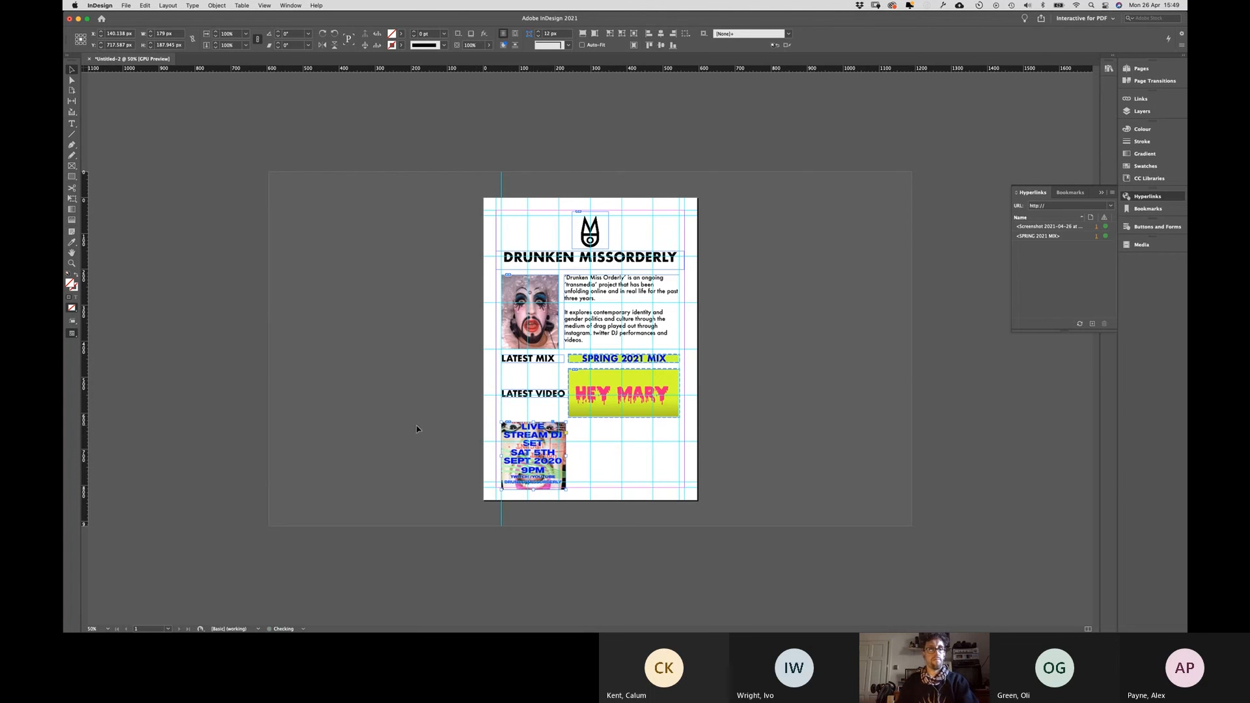
click(417, 429)
Step: Preview the page and try the poster under the right end of the HEY MARY image, moving it back below LATEST VIDEO
key(super+equal)
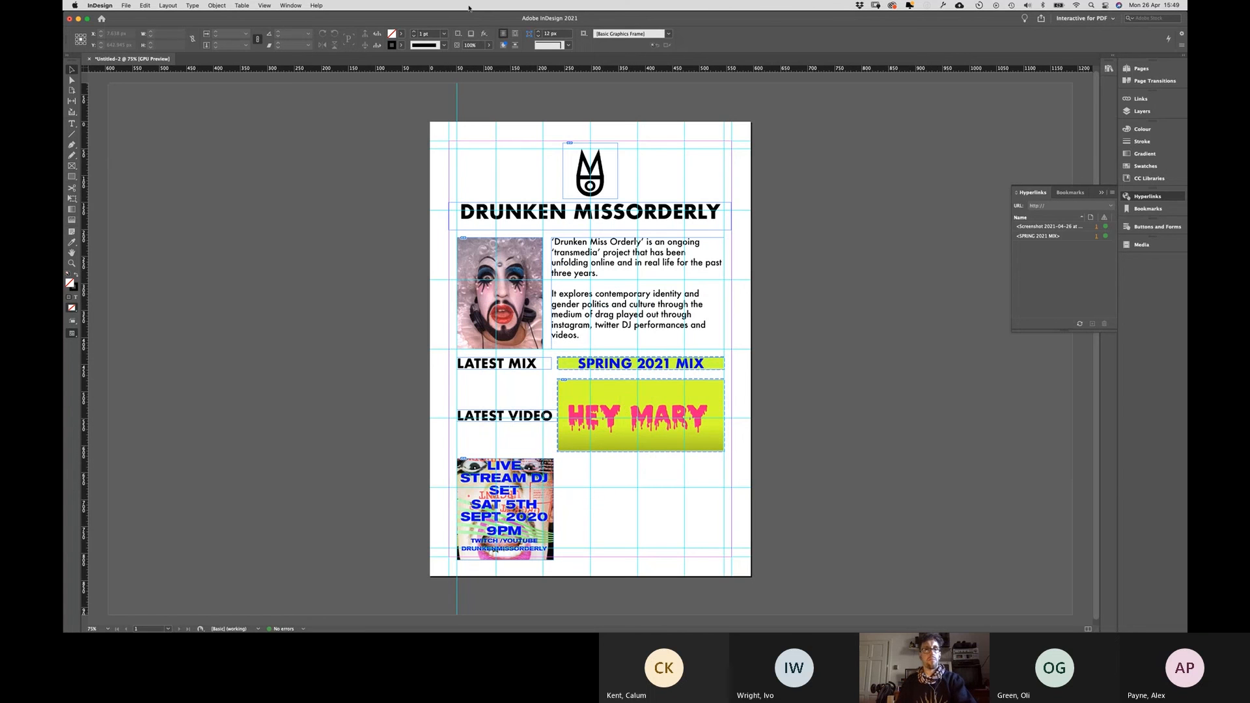
key(w)
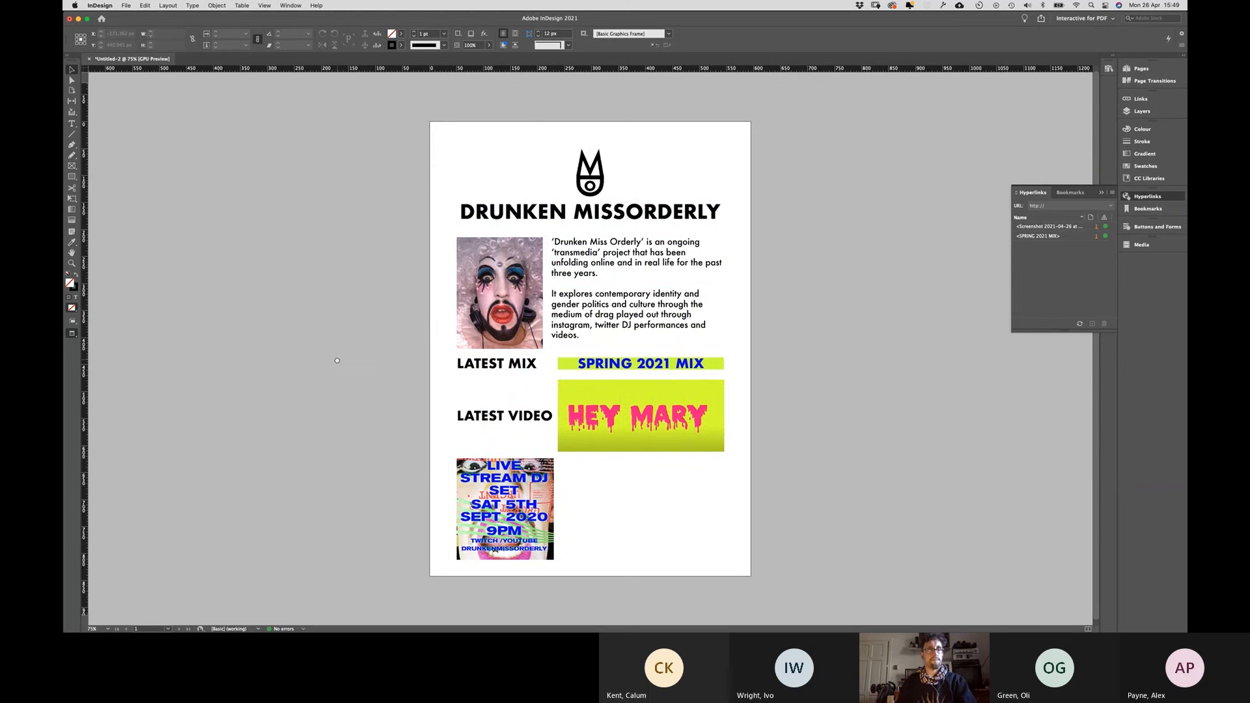
scroll(346, 245, down, 1)
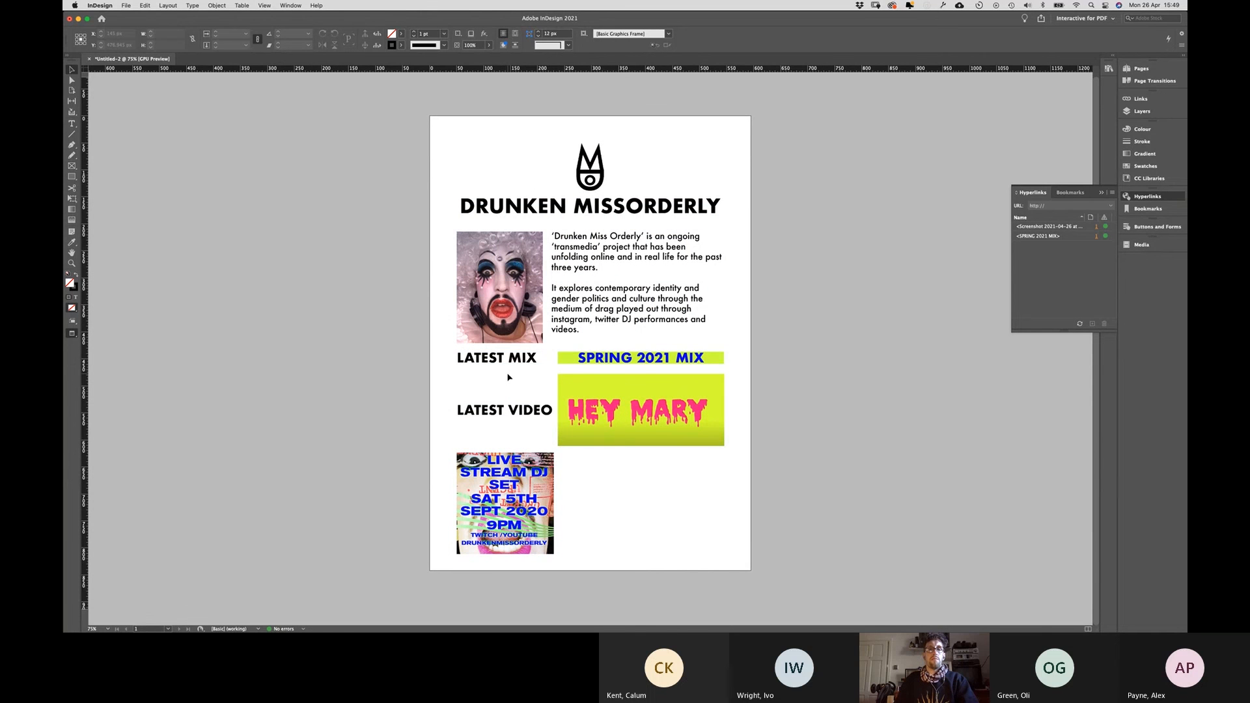
drag(500, 485, 664, 493)
click(548, 489)
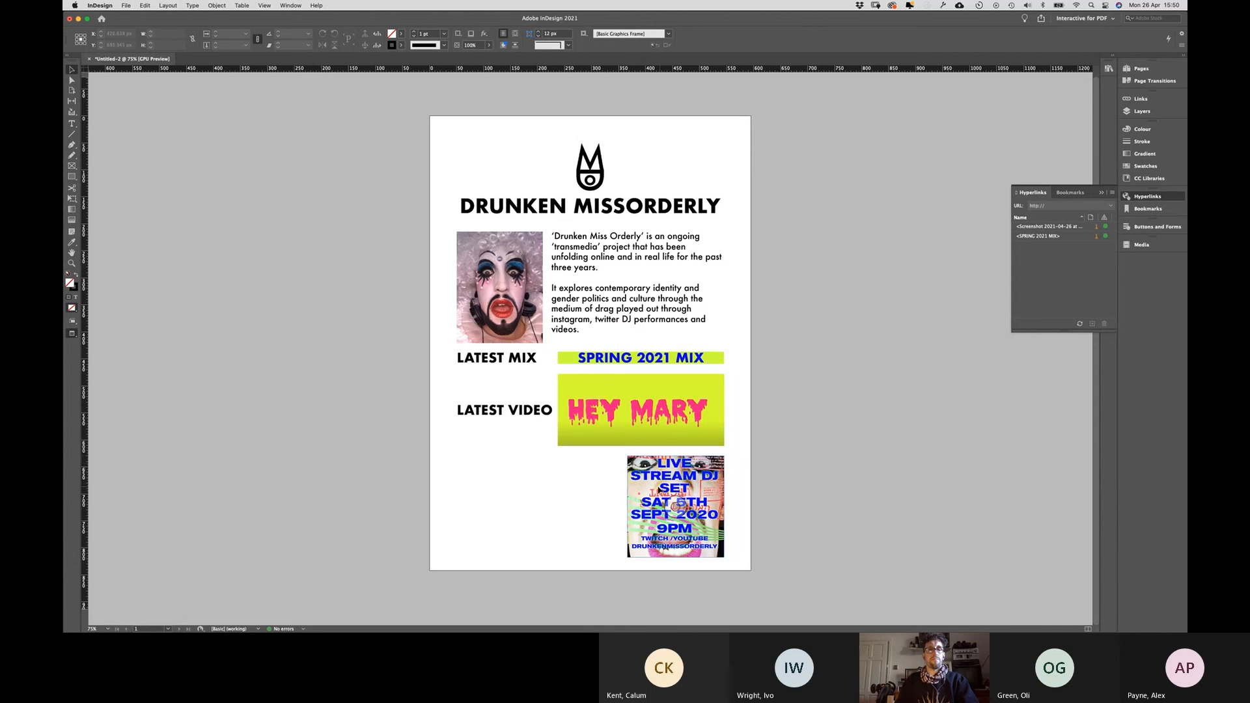
drag(661, 490, 490, 490)
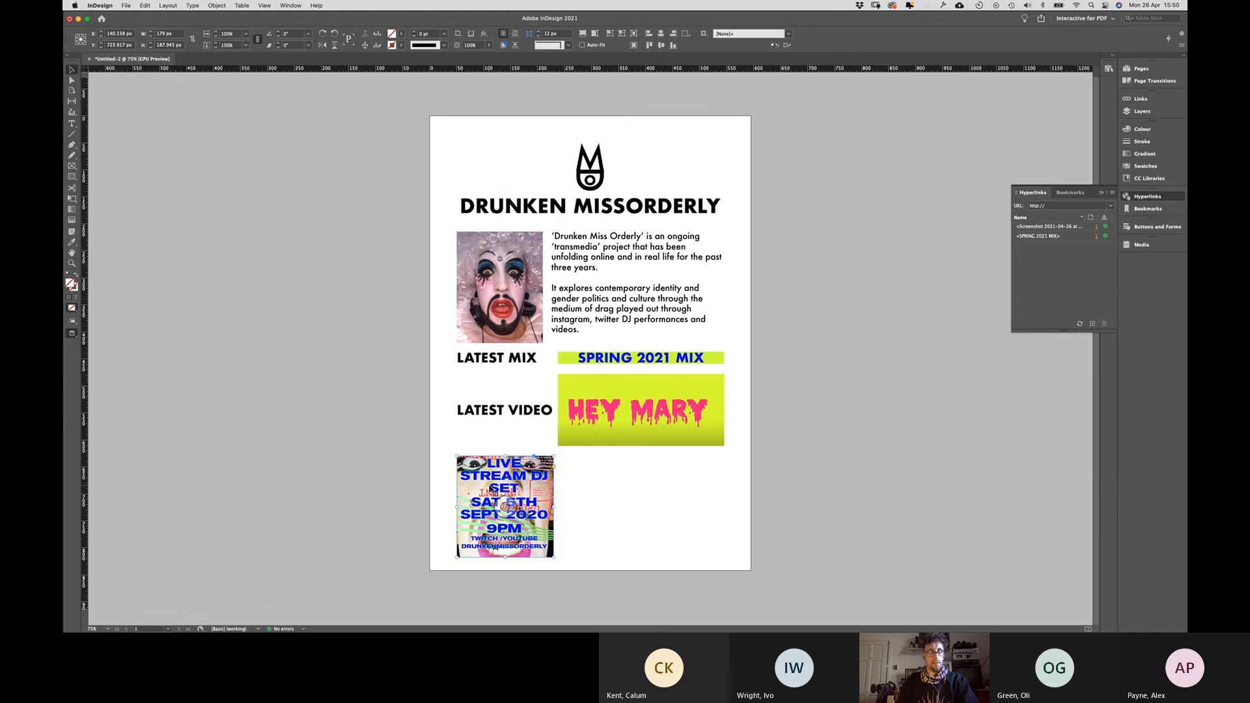
Step: Show the guides and move the logo and the DRUNKEN MISSORDERLY title slightly up the page
key(w)
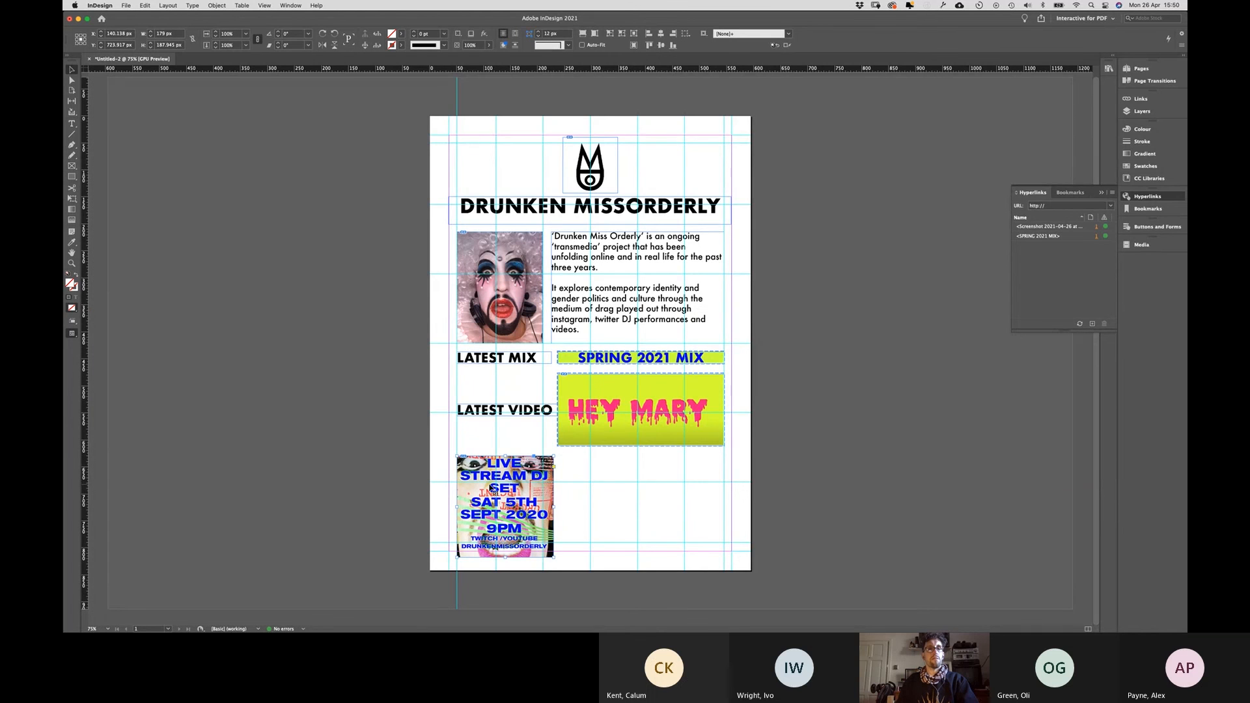
key(w)
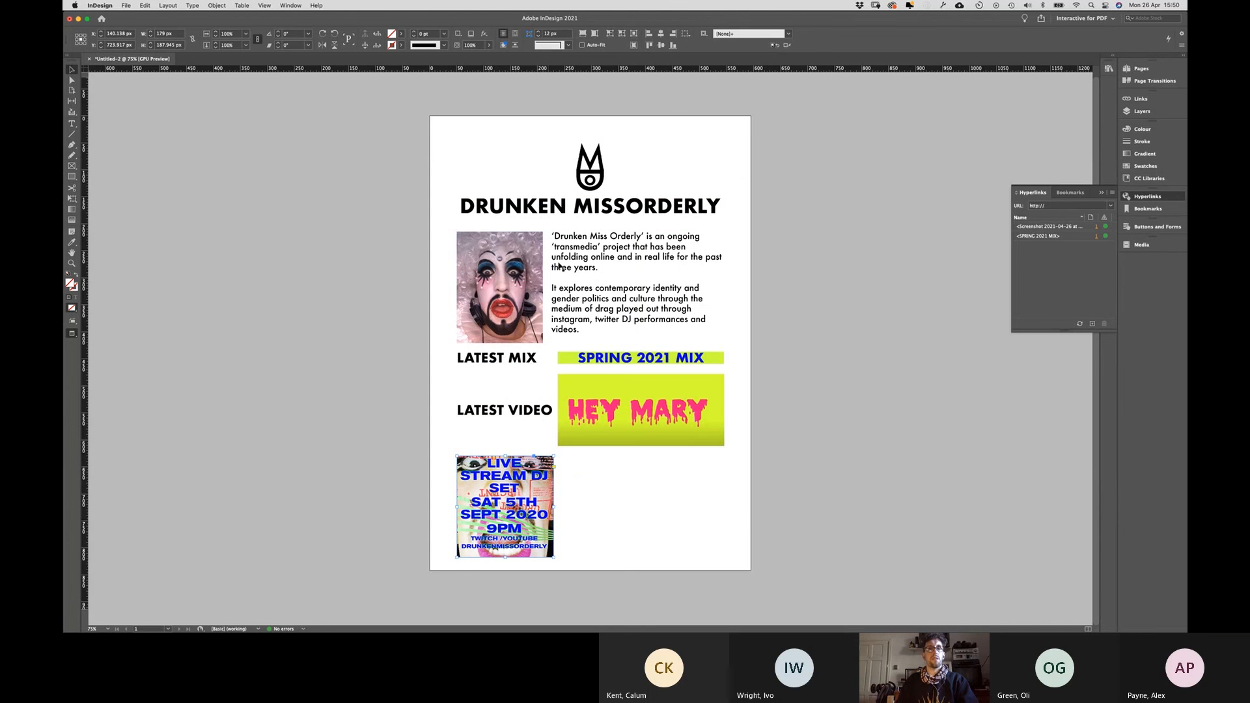
key(w)
click(599, 171)
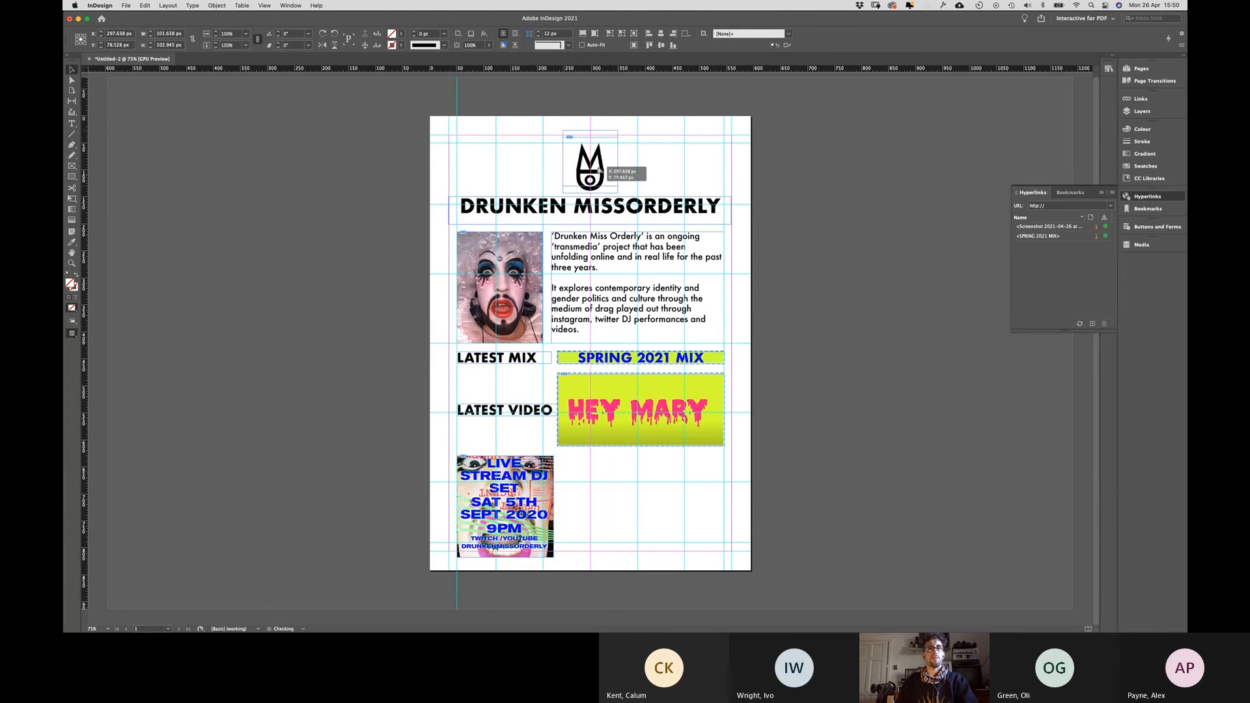
drag(600, 171, 600, 168)
click(589, 211)
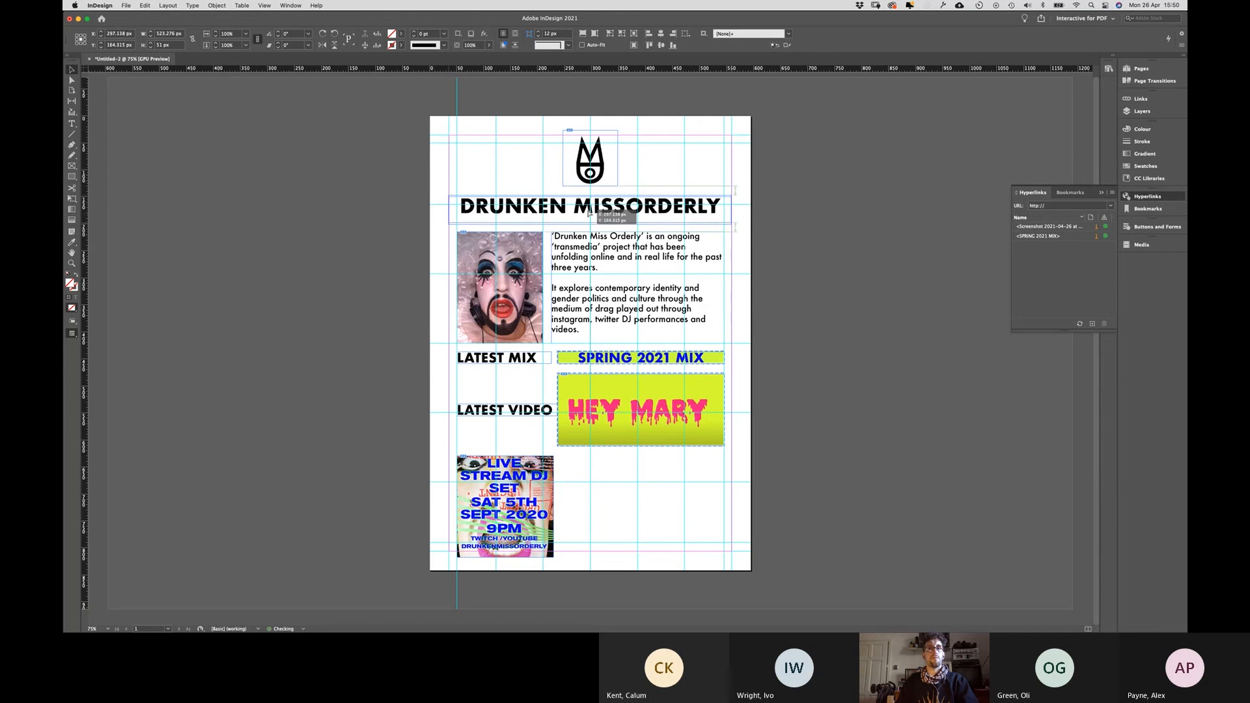
drag(588, 211, 588, 210)
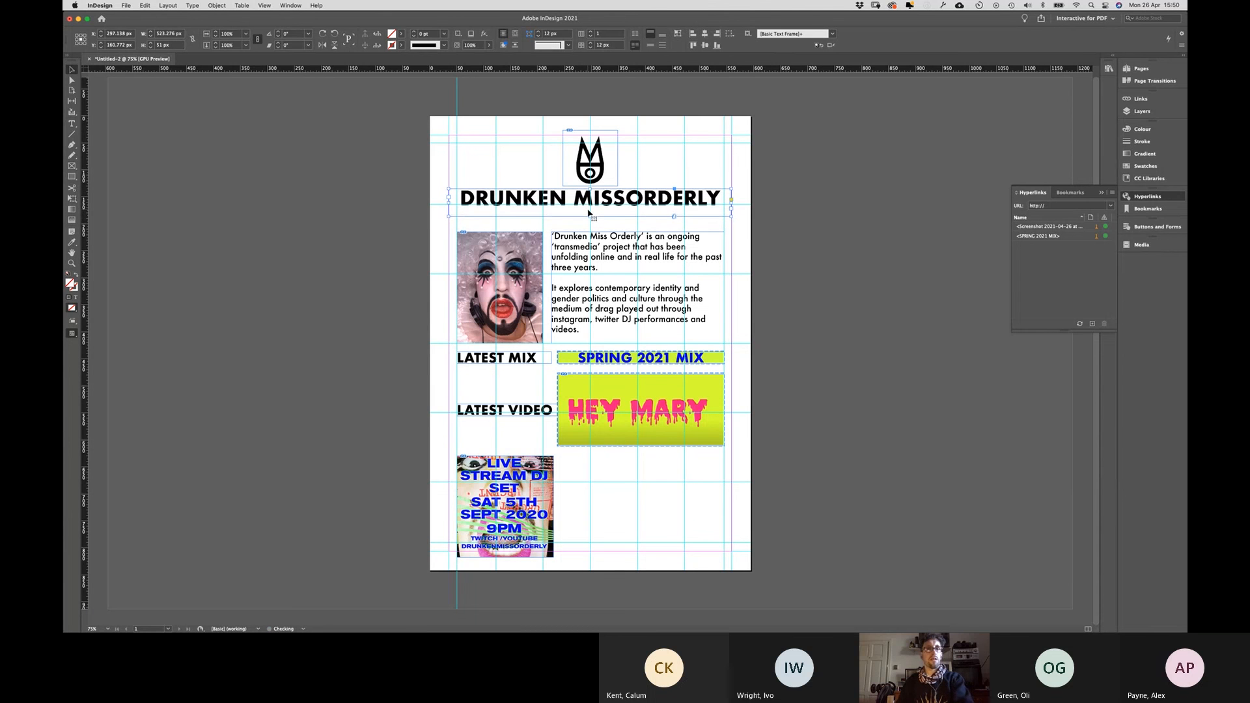
click(515, 272)
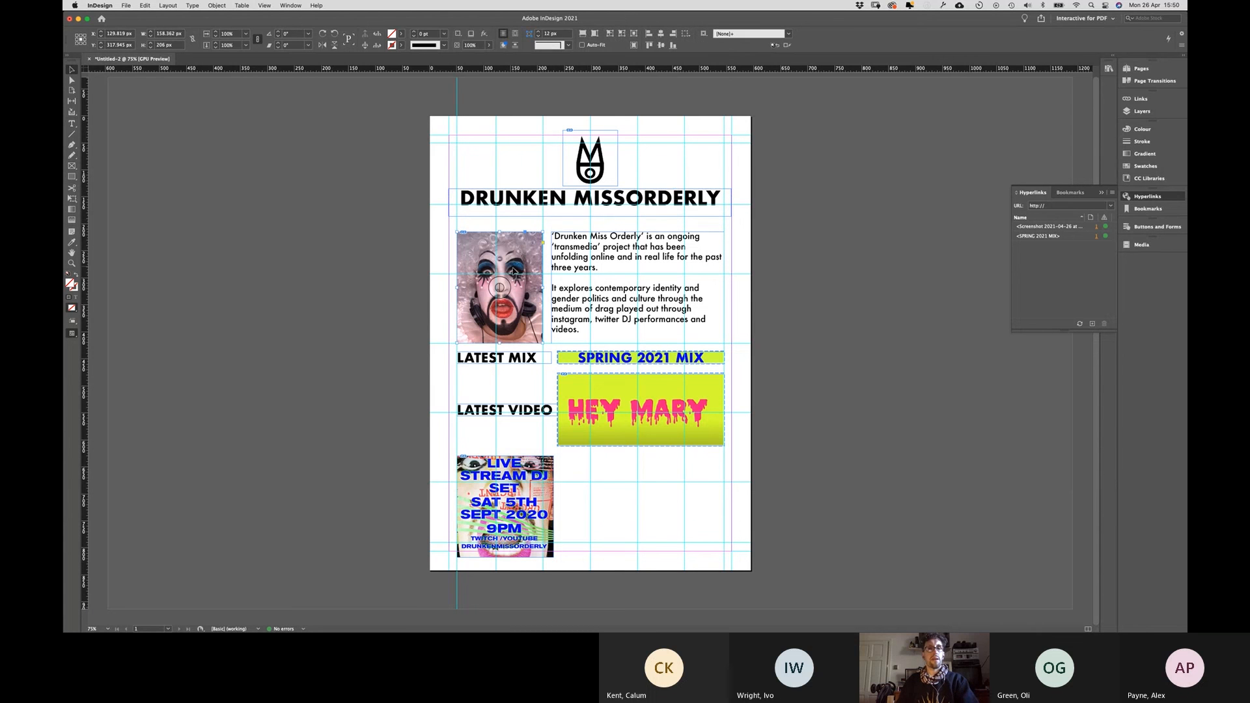
click(429, 215)
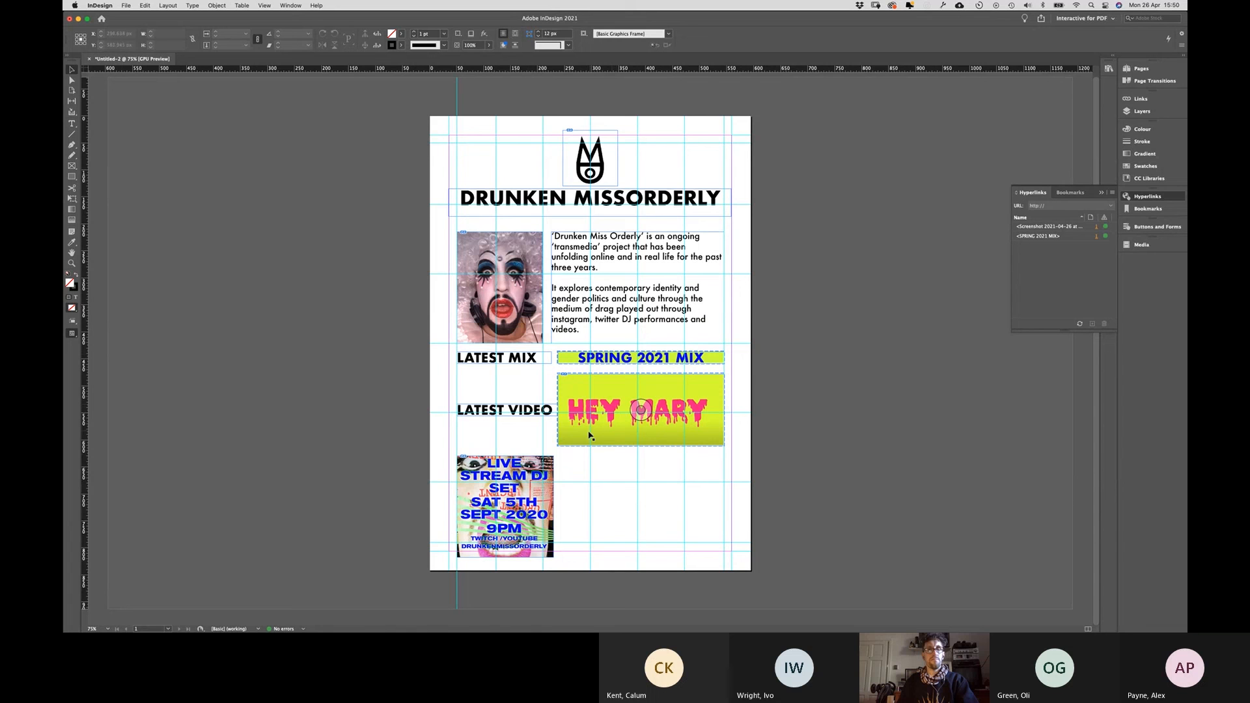
click(551, 554)
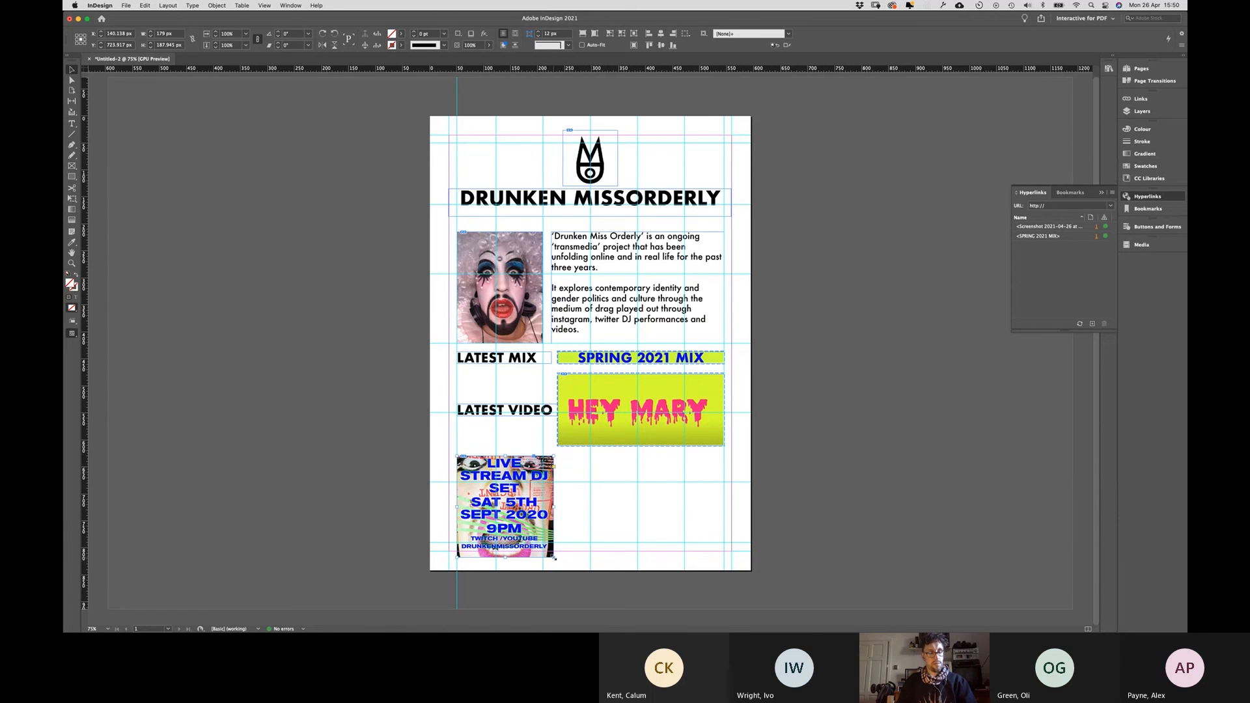
click(614, 528)
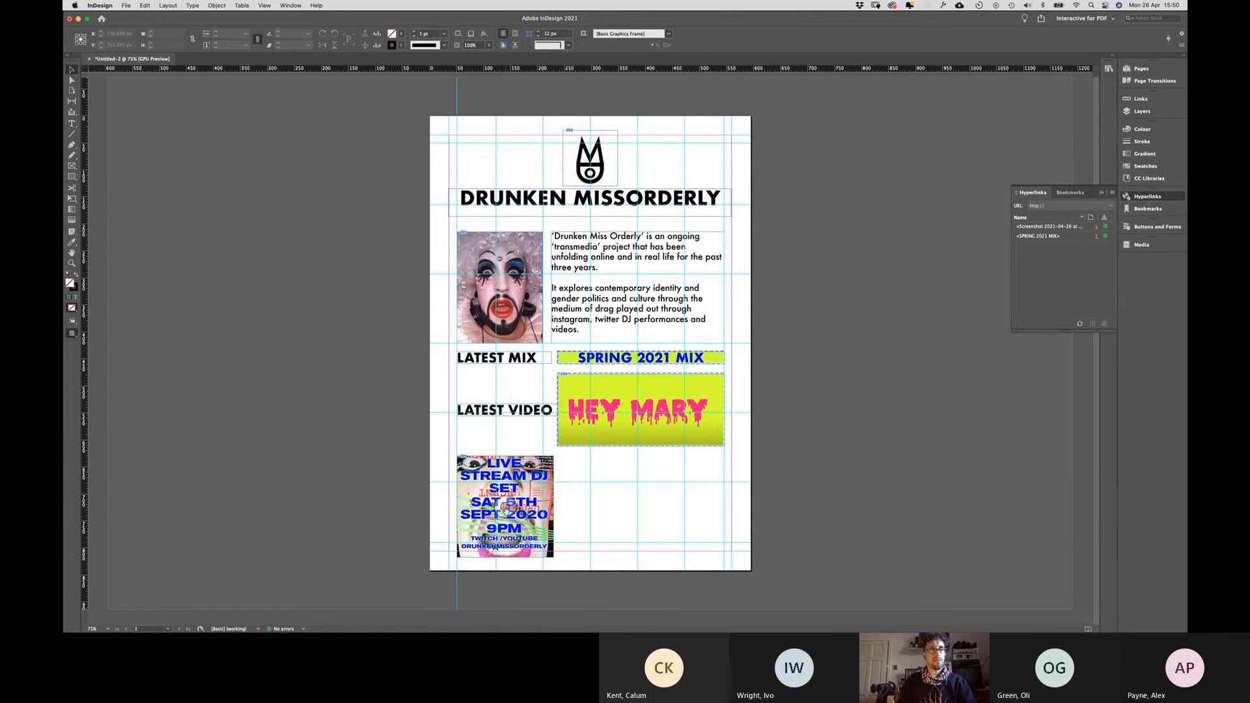
click(553, 557)
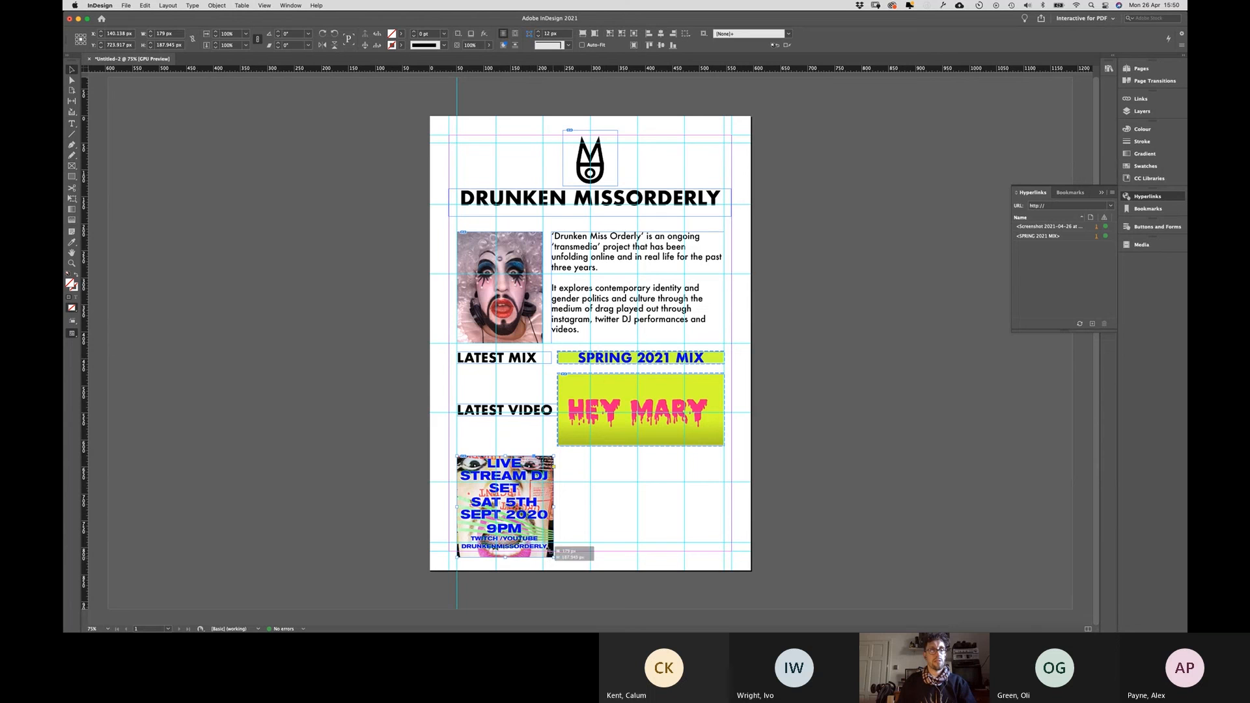
drag(550, 552, 521, 521)
key(super+z)
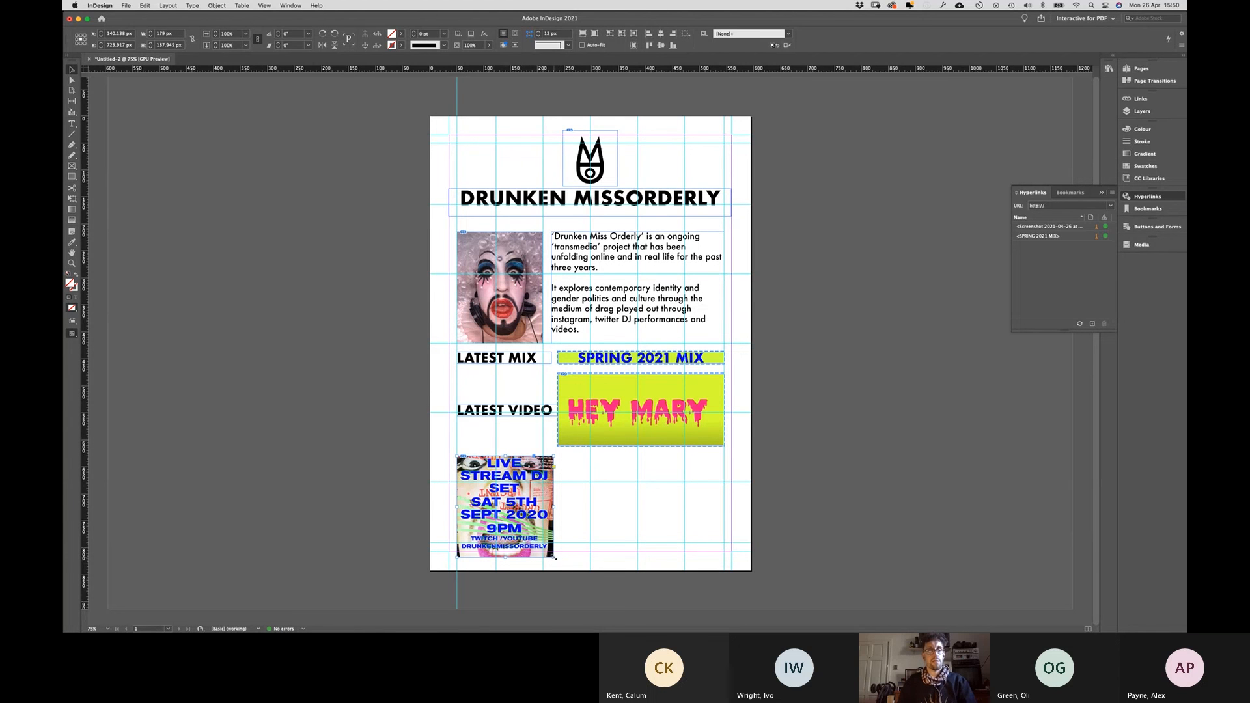
Step: Scale the DJ set poster together with its frame down to about 136 by 143 px
drag(554, 558, 506, 536)
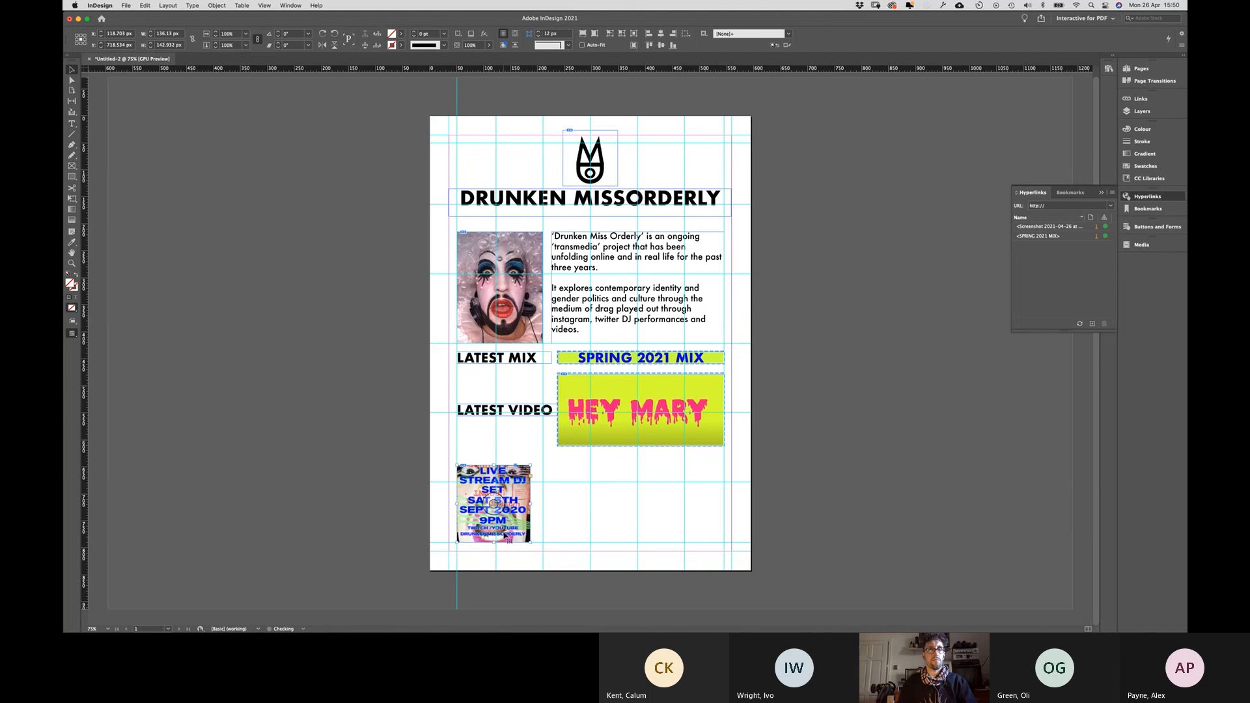
click(585, 526)
Step: Duplicate the LATEST VIDEO label directly above the DJ set poster and change the copy's text to LIVE EVENTS
click(486, 414)
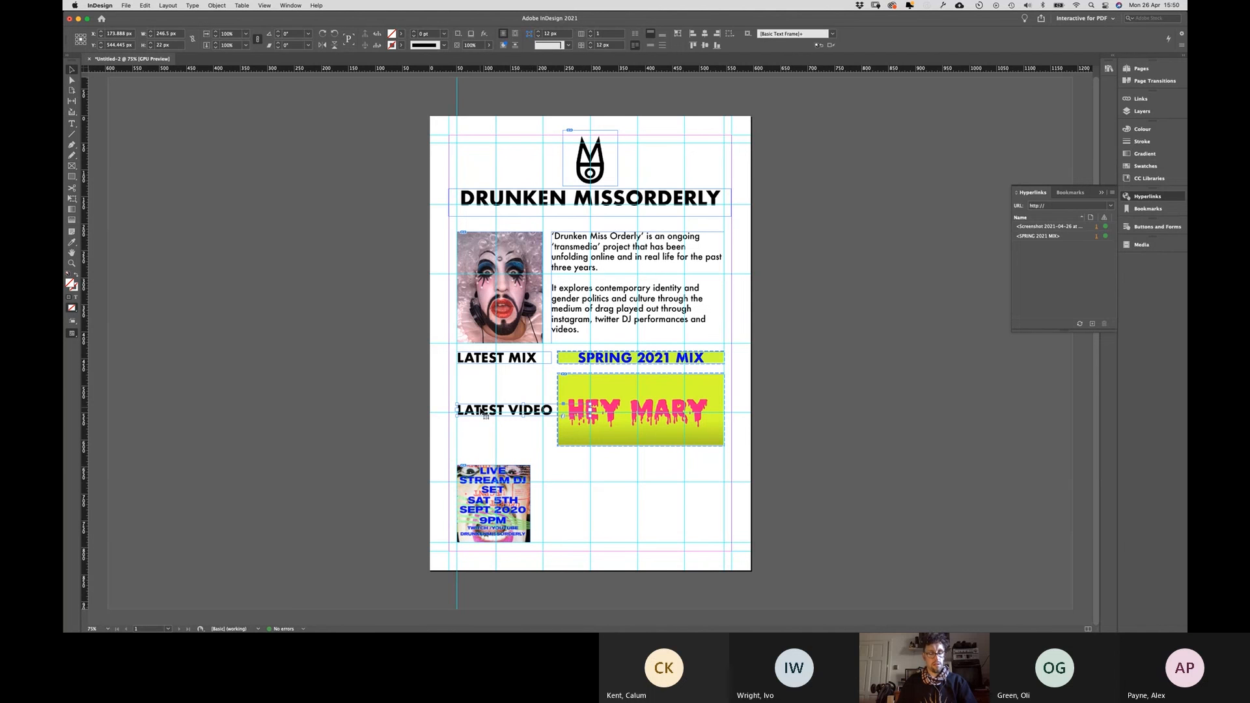
drag(485, 415, 482, 454)
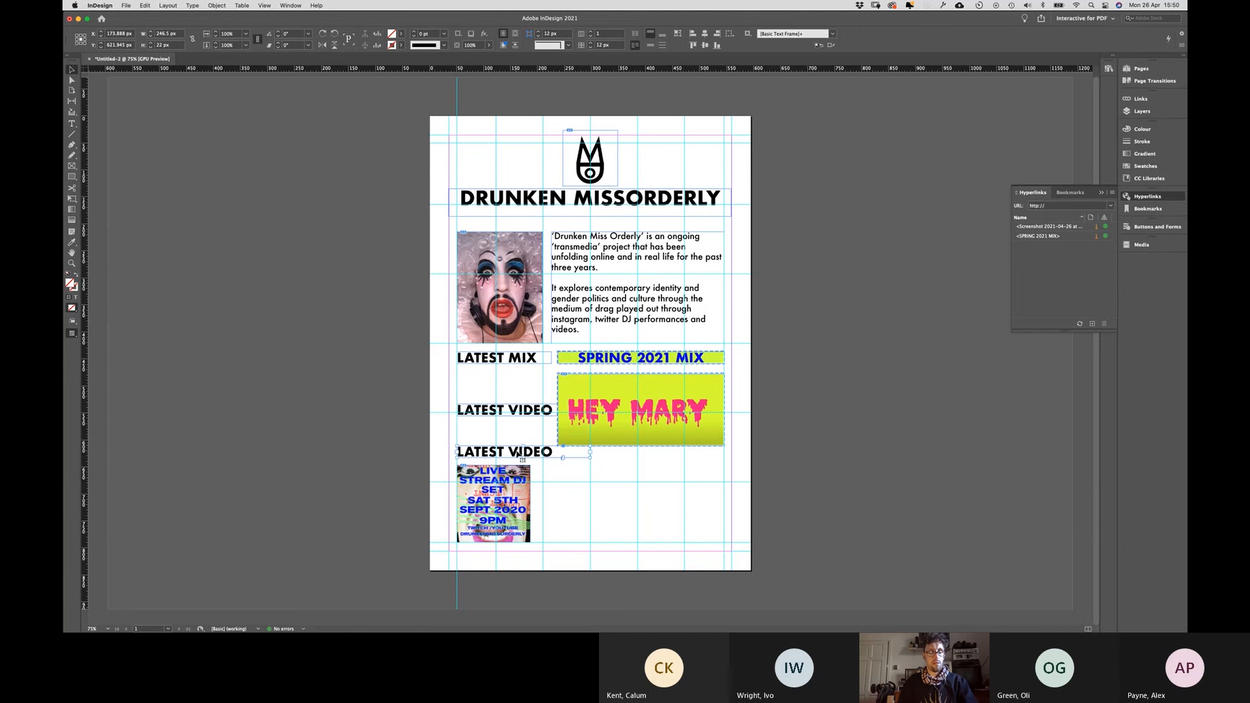
key(r)
key(t)
click(500, 454)
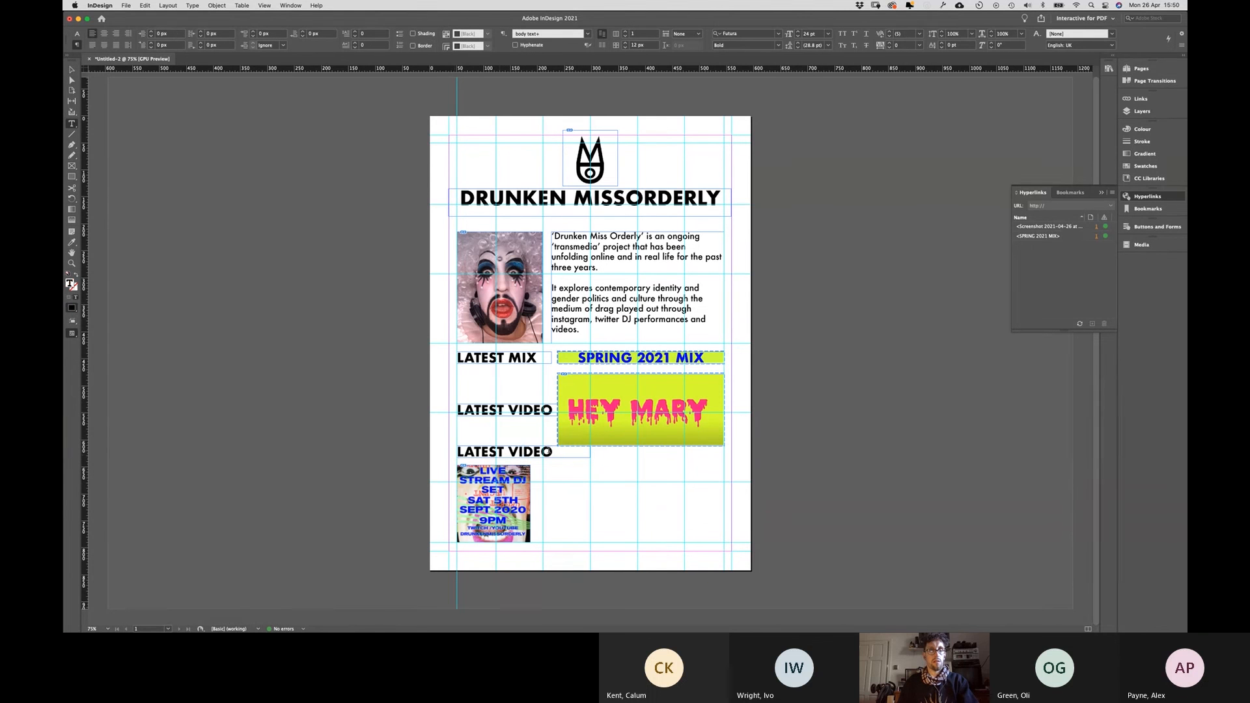
drag(553, 452, 457, 452)
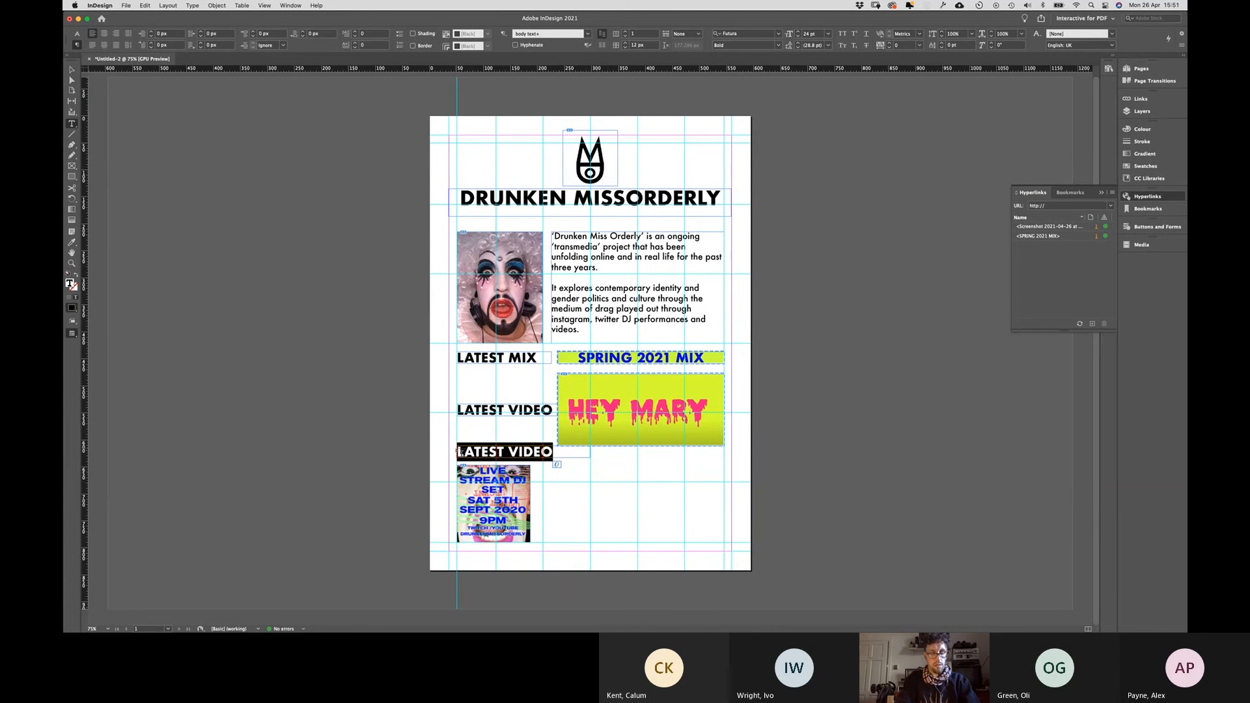
text(LIVE )
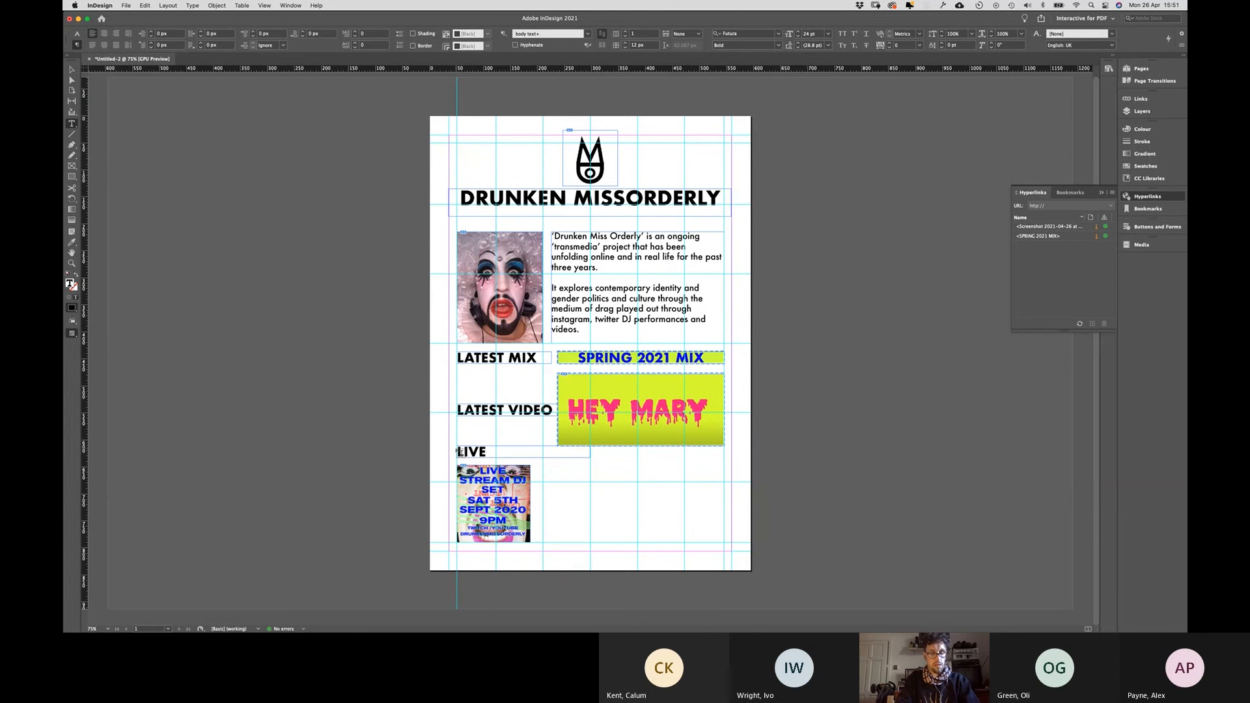
text(EVENTS)
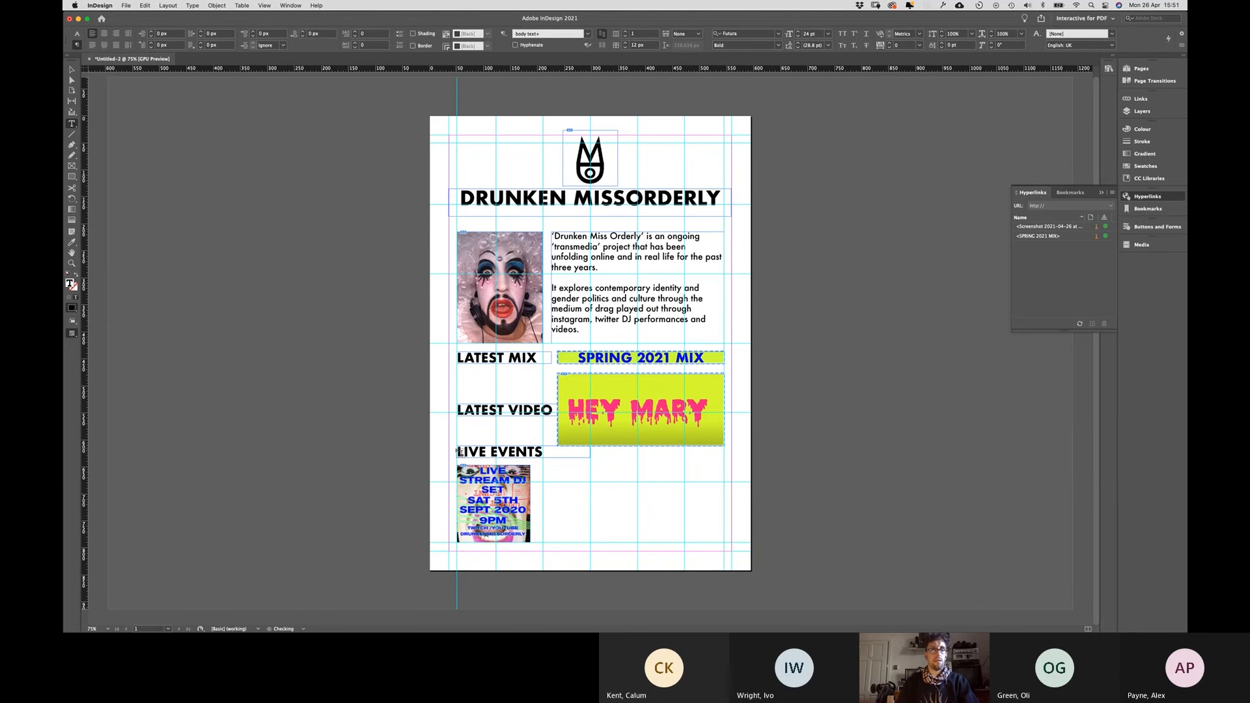
click(388, 529)
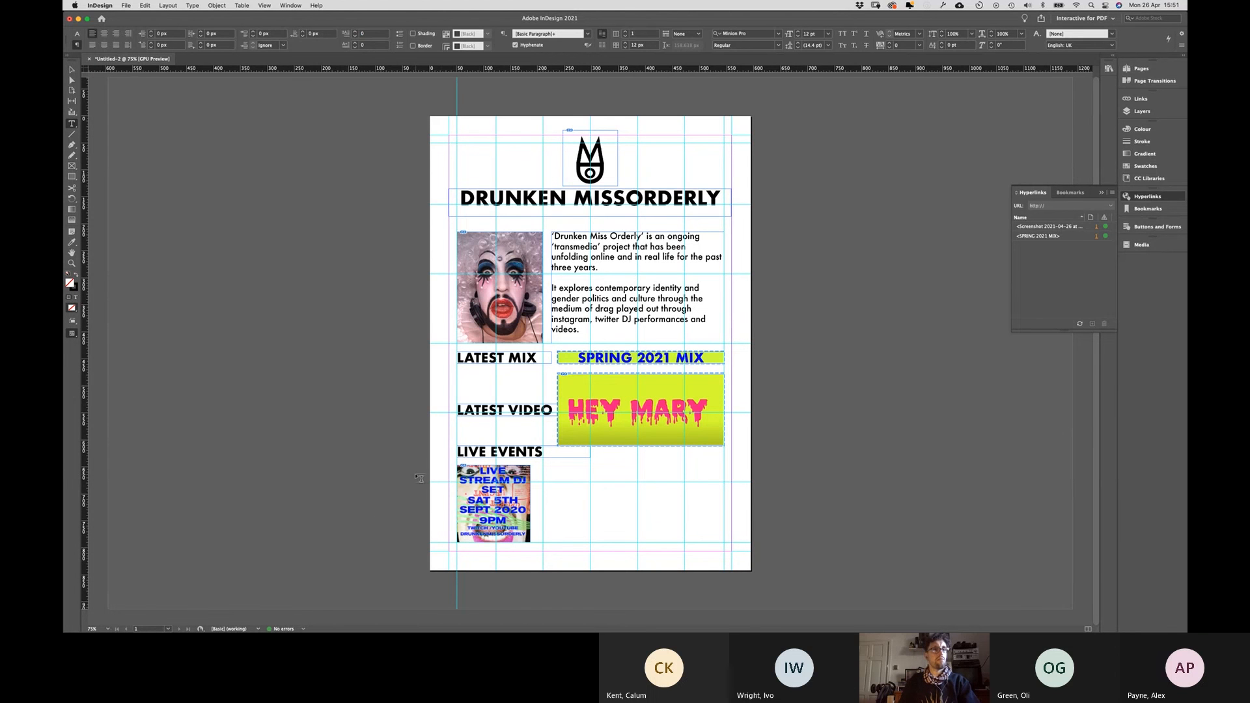
click(72, 71)
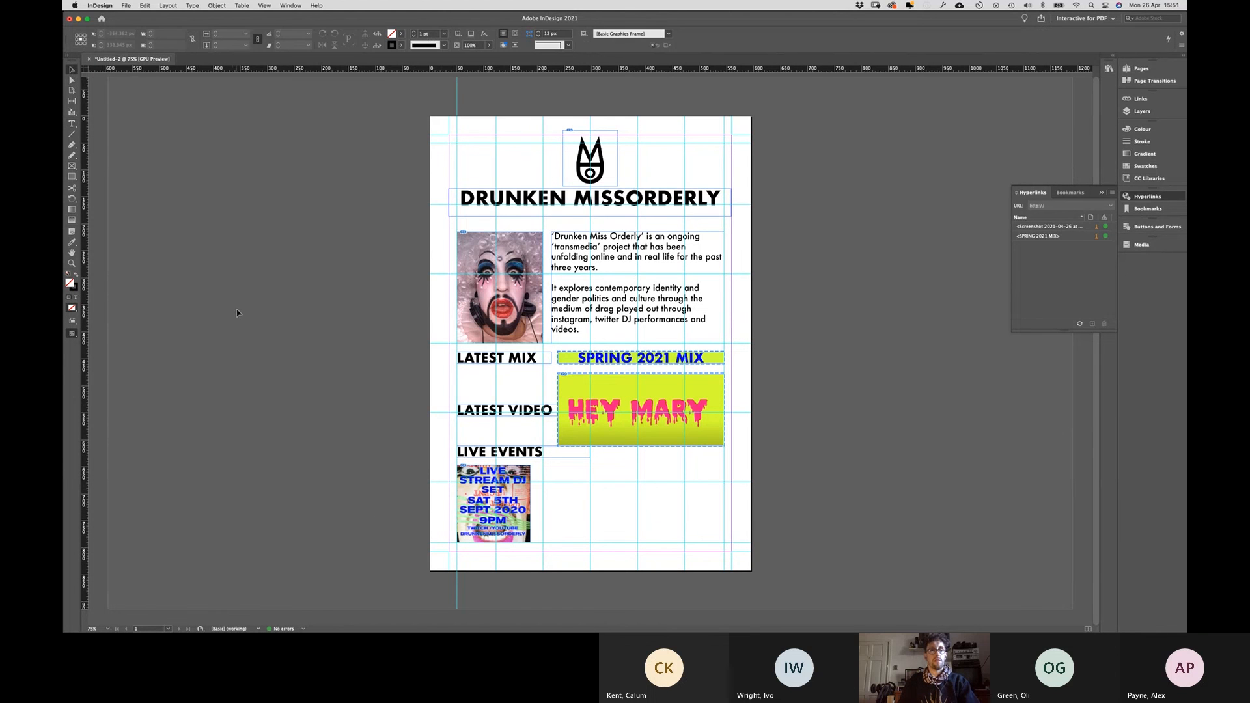
click(560, 444)
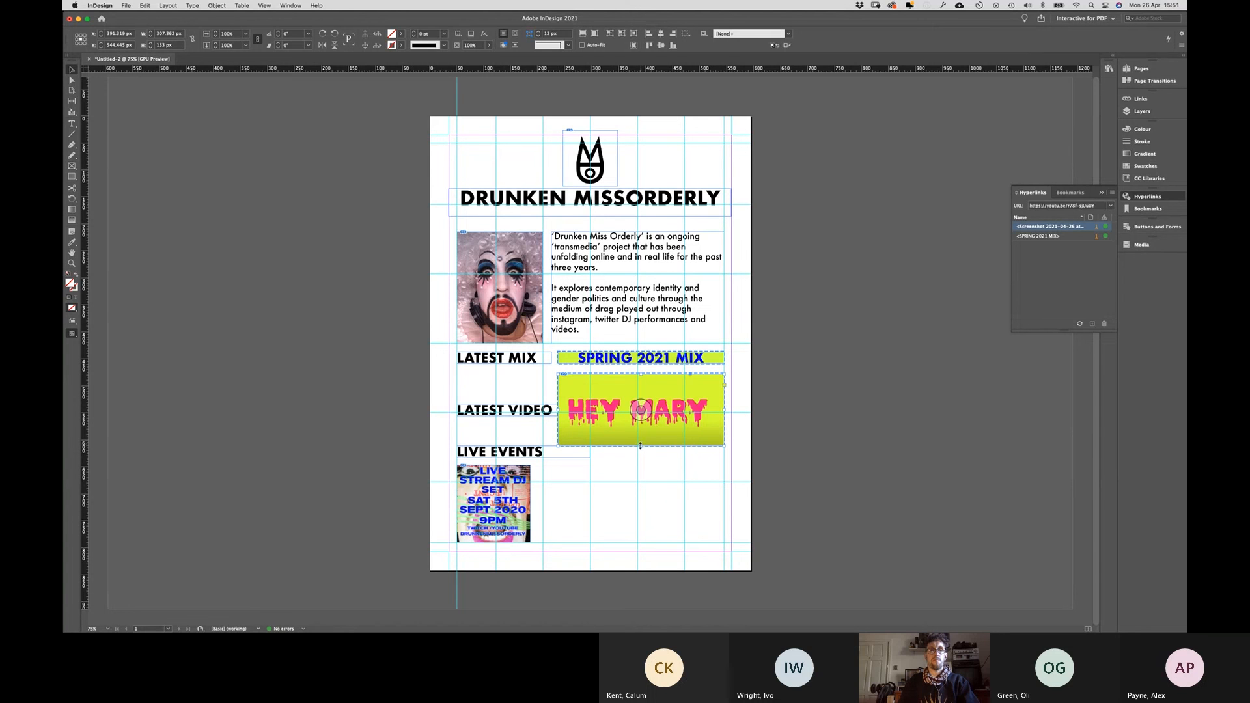
drag(641, 446, 641, 447)
click(400, 393)
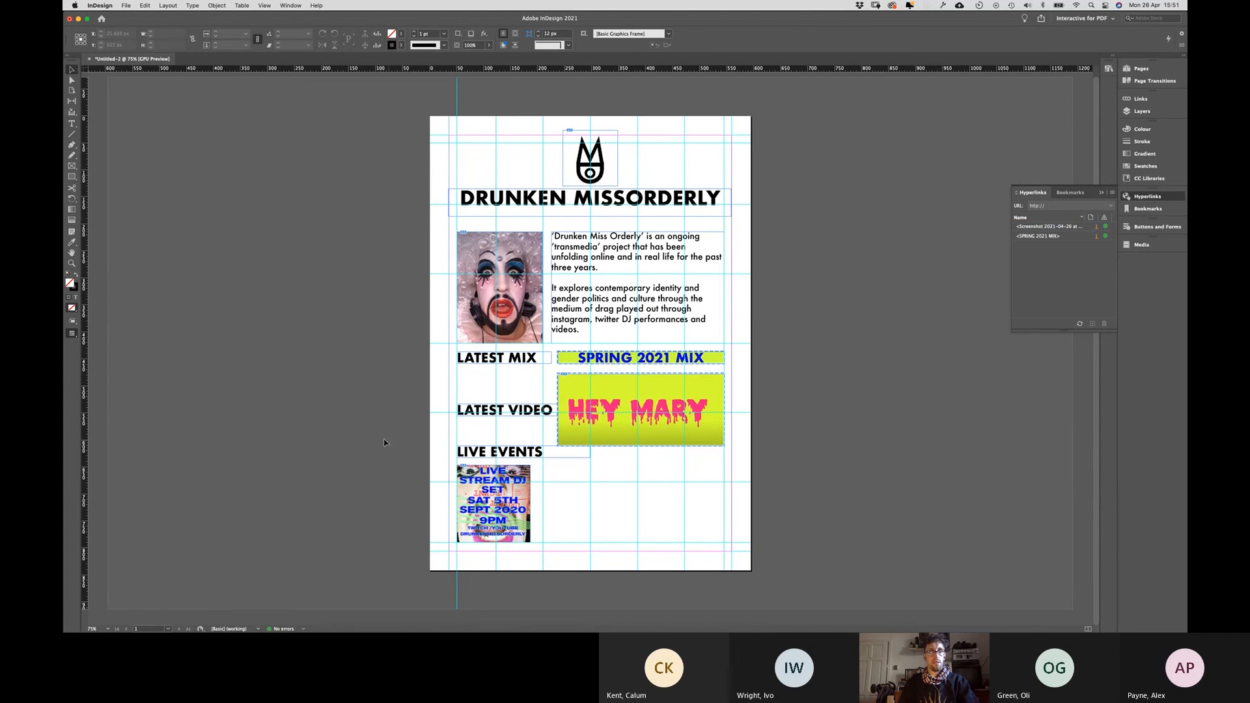
Step: Enlarge the live-stream poster under LIVE EVENTS to about 160 × 168 px, matching the portrait's width above
click(499, 505)
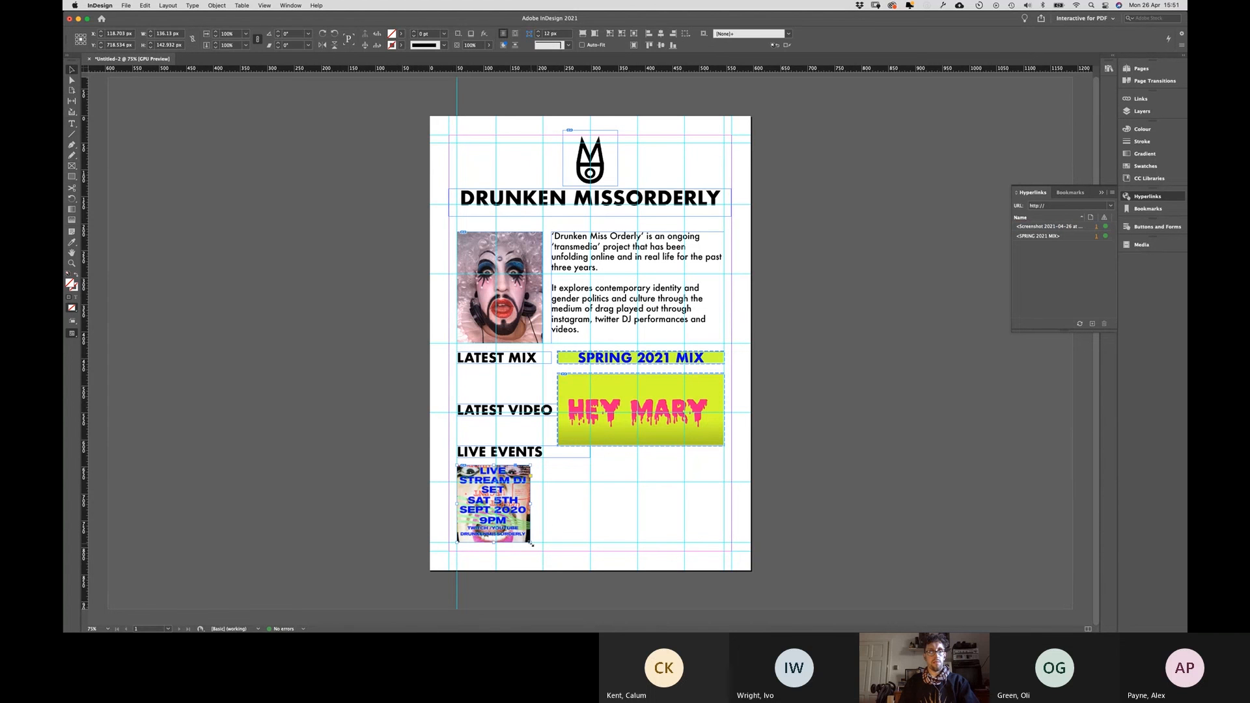
drag(532, 544, 543, 552)
key(super+z)
drag(530, 543, 543, 557)
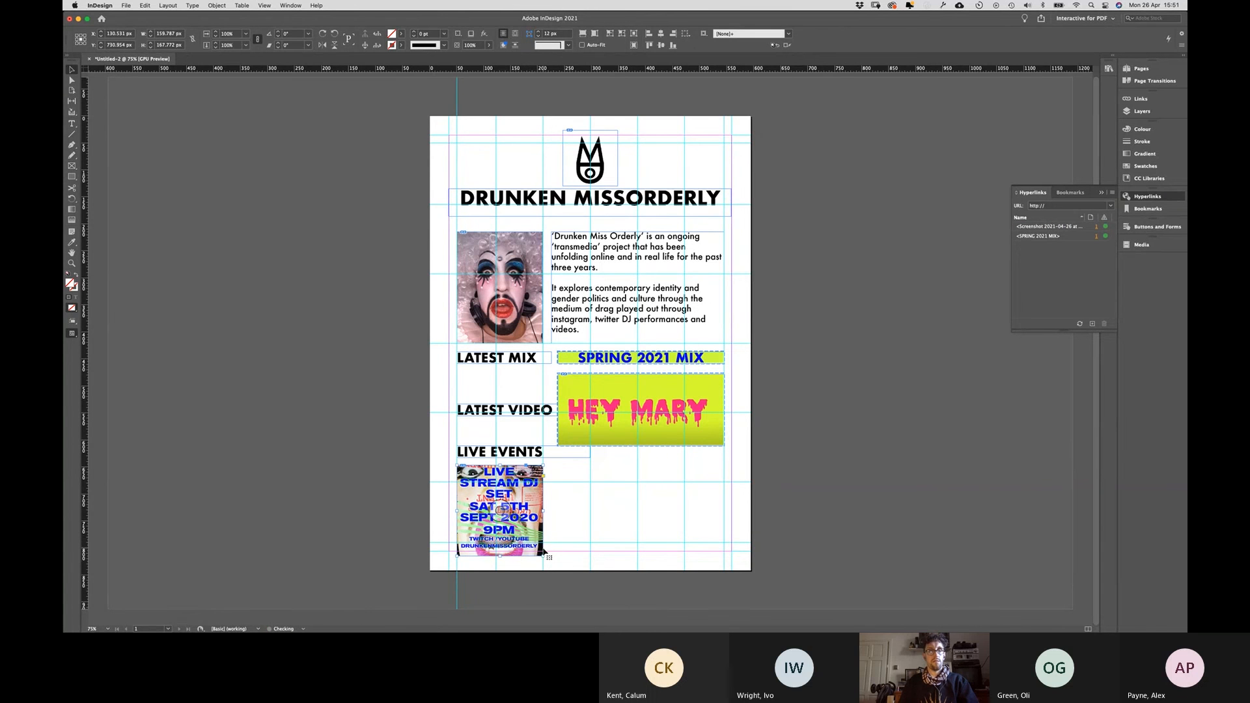
click(381, 503)
Step: Preview the page without guides and examine the sample layout on page 5 of Create an EPK.pdf in Preview
key(w)
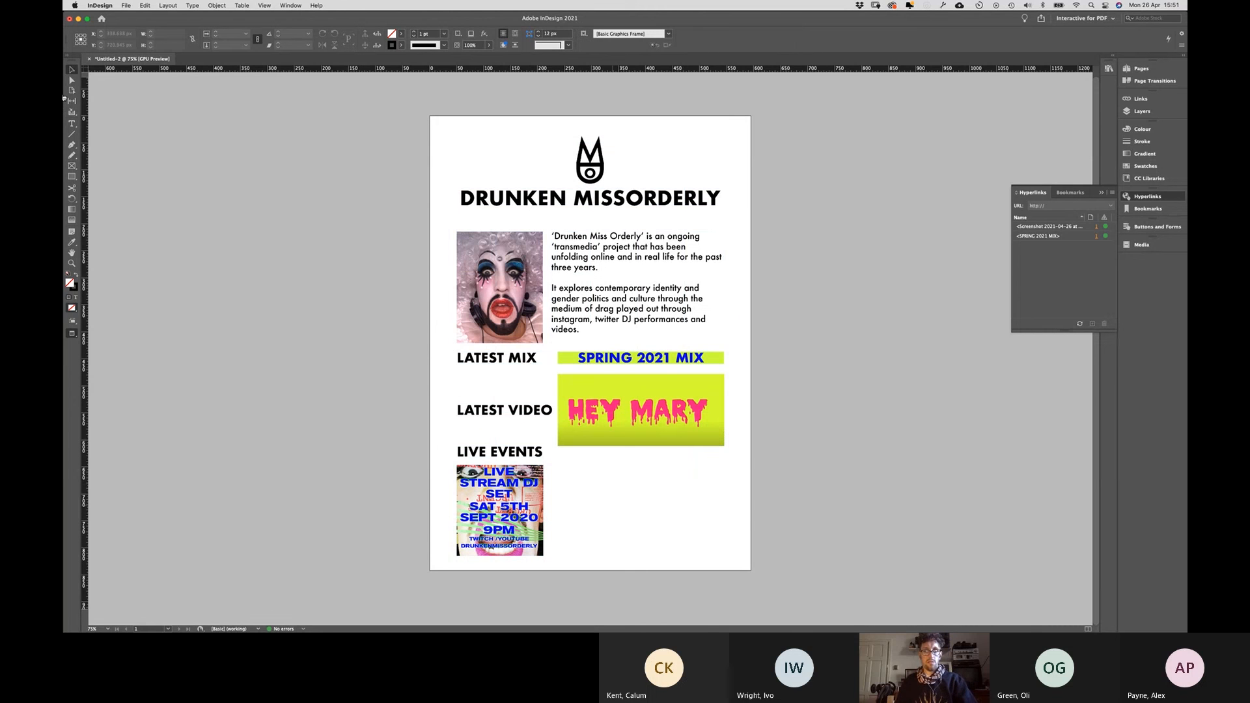
click(63, 98)
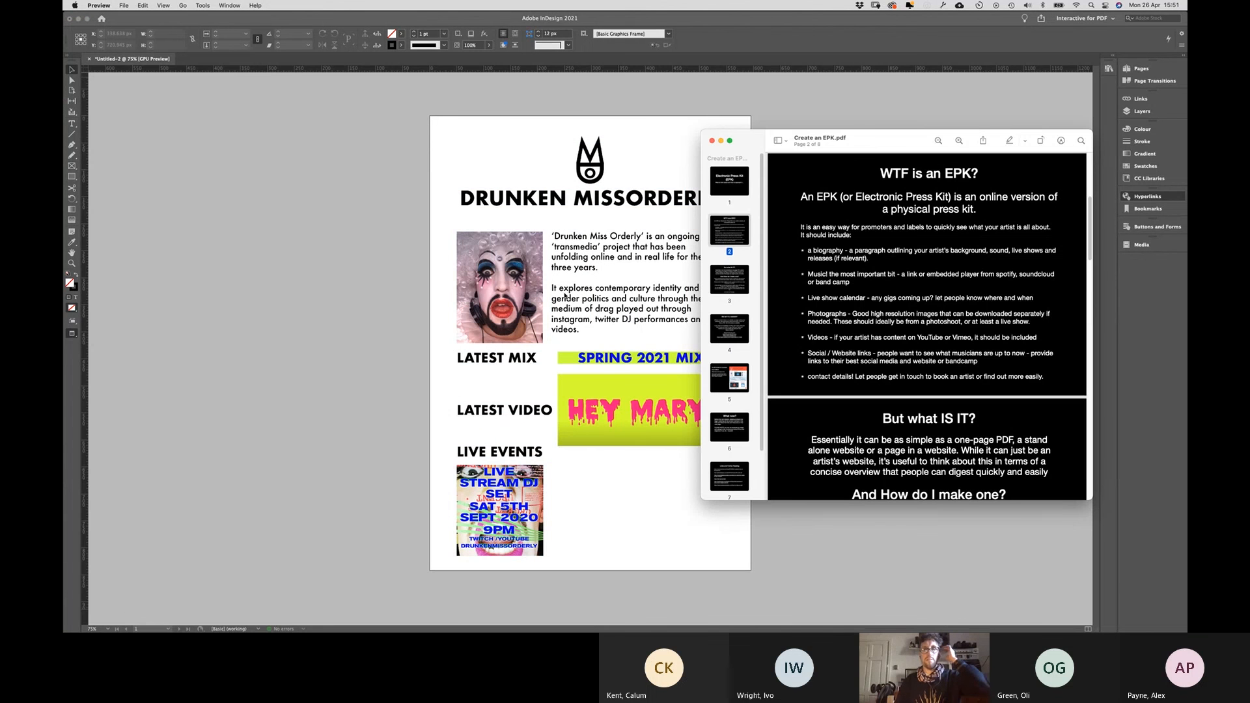
click(730, 379)
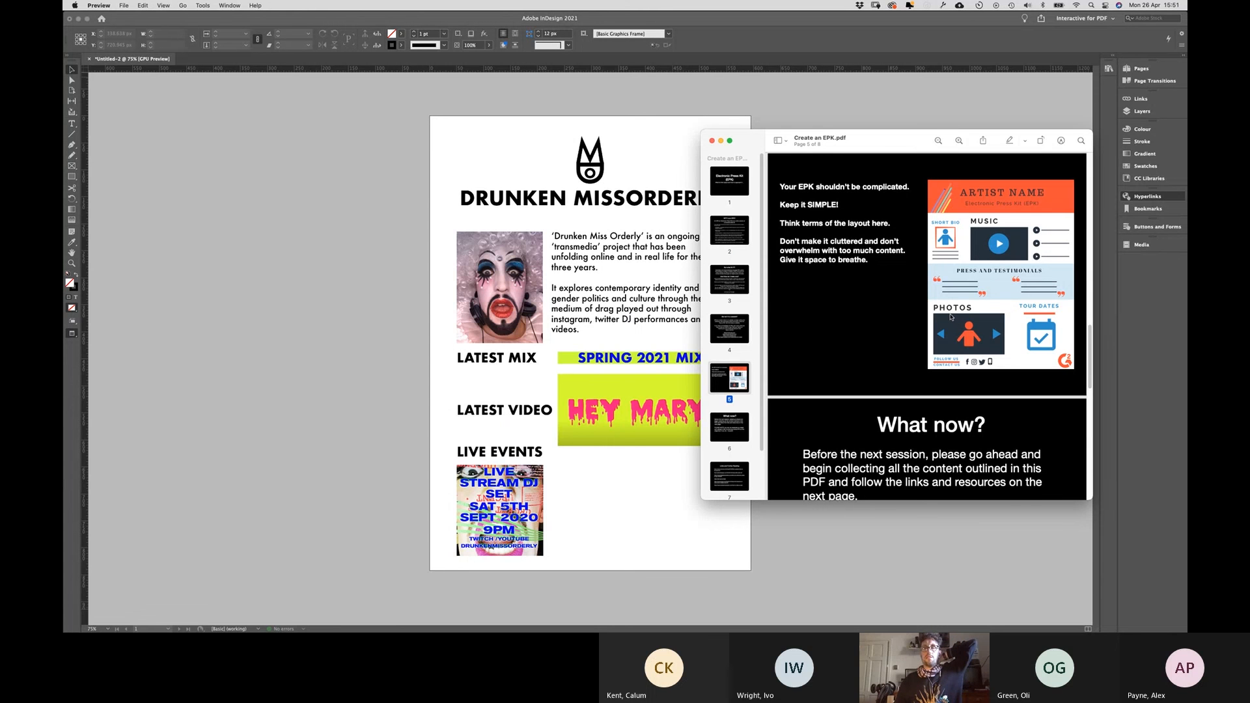
click(485, 461)
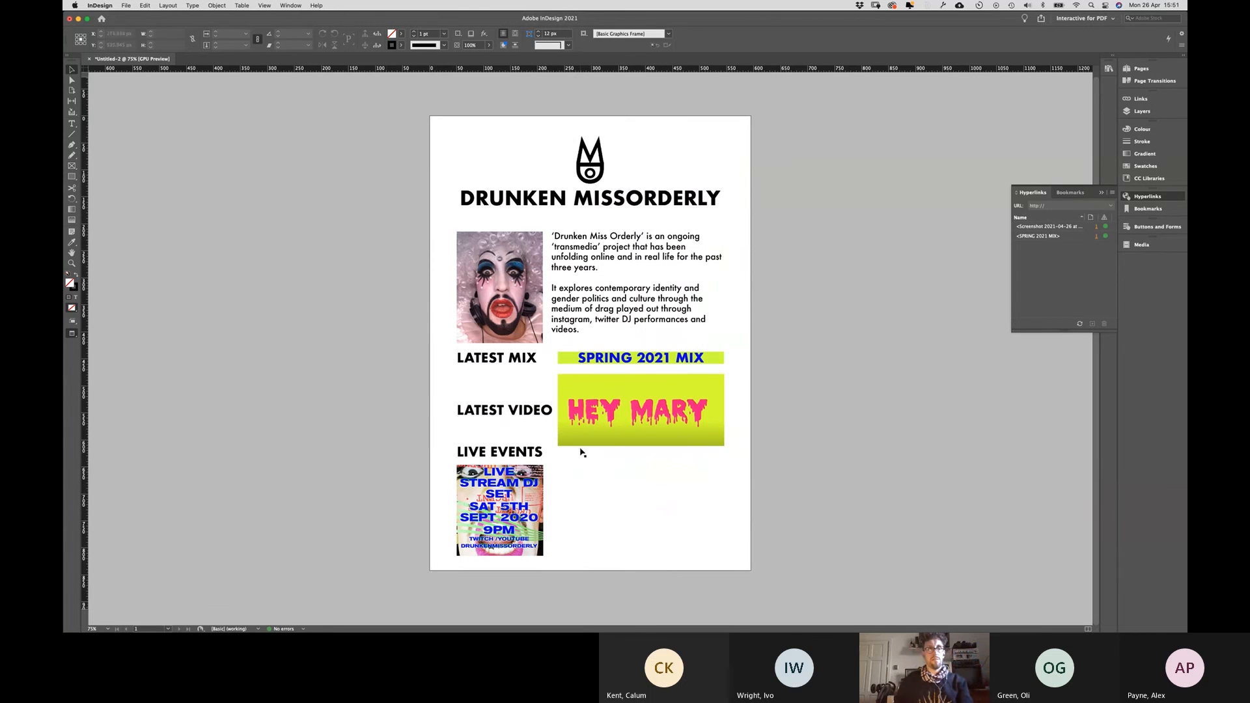
Step: Lower the LIVE EVENTS heading slightly toward the poster and place a copy of it beneath the HEY MARY image
drag(532, 456, 532, 460)
key(w)
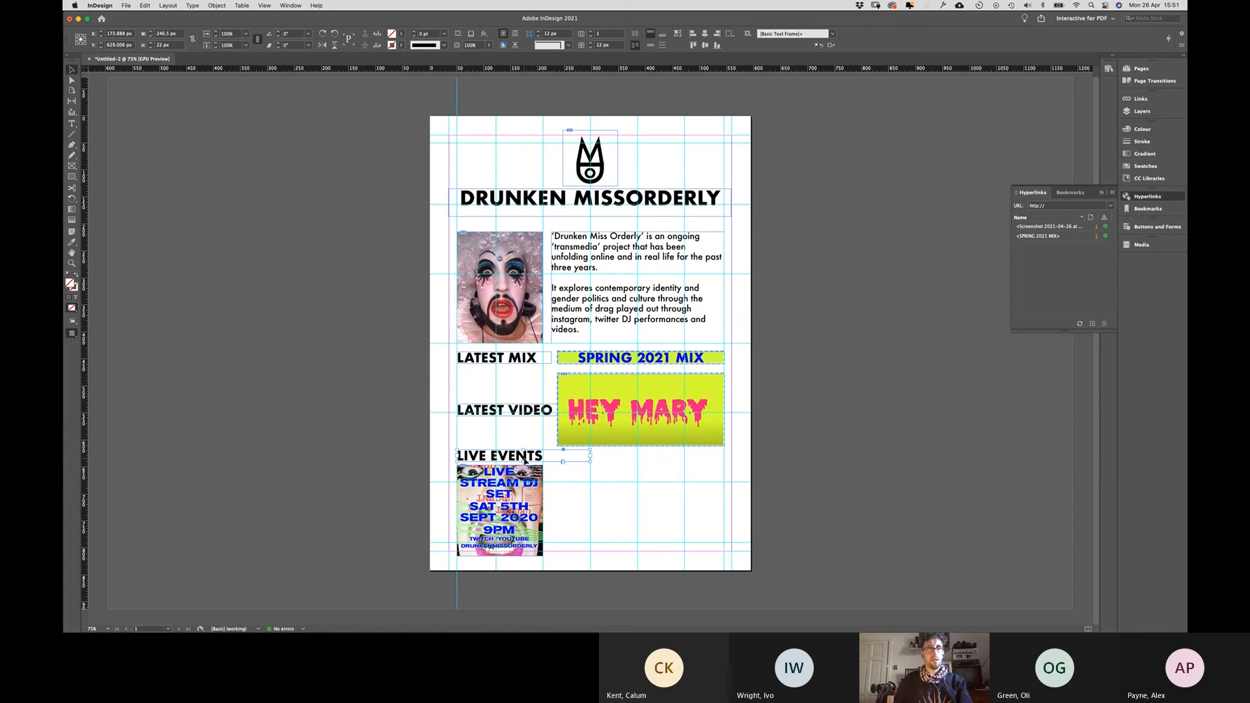
drag(525, 460, 660, 459)
Step: Replace the copied heading's text with "PRESS / TESTIMONAILS"
double_click(659, 457)
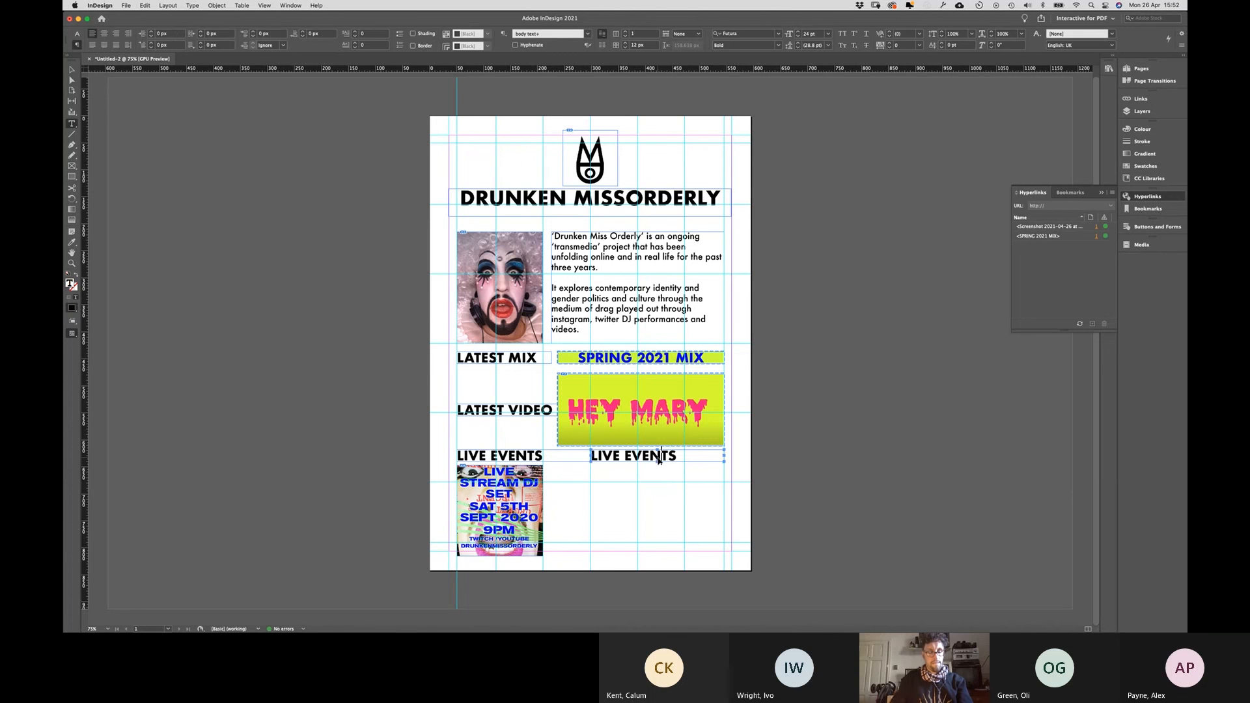
key(super+a)
text(PRE)
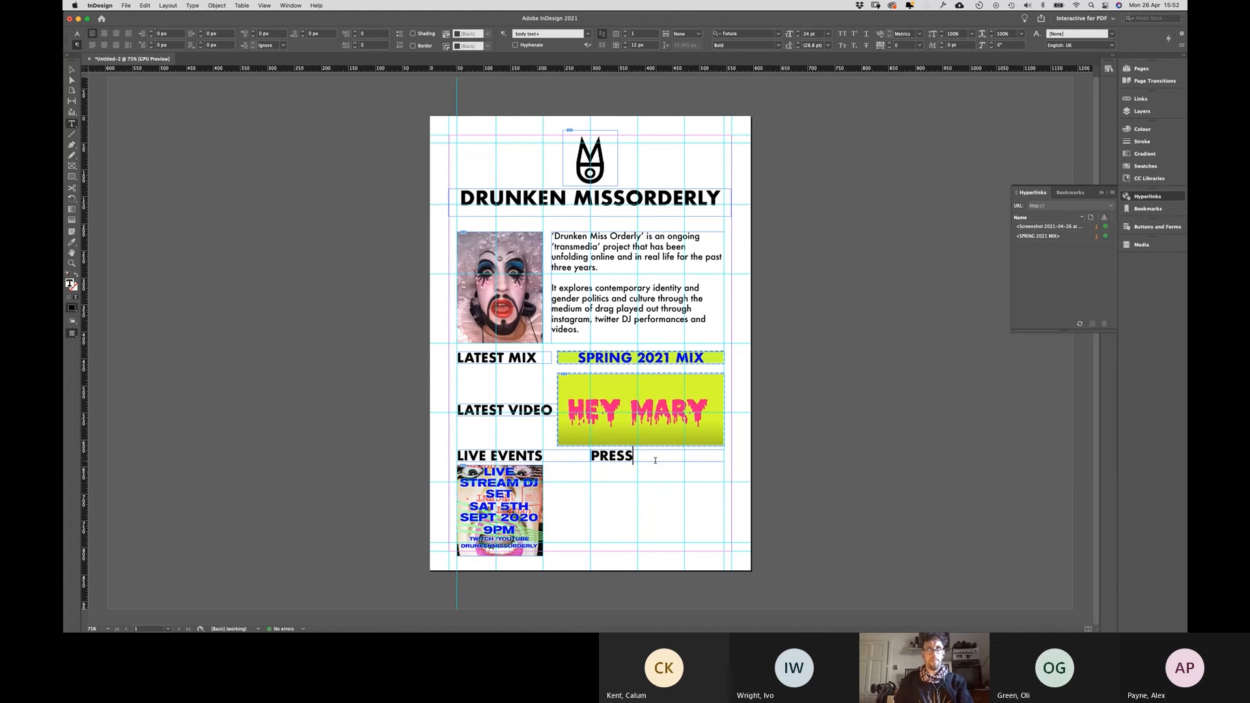
text(/ )
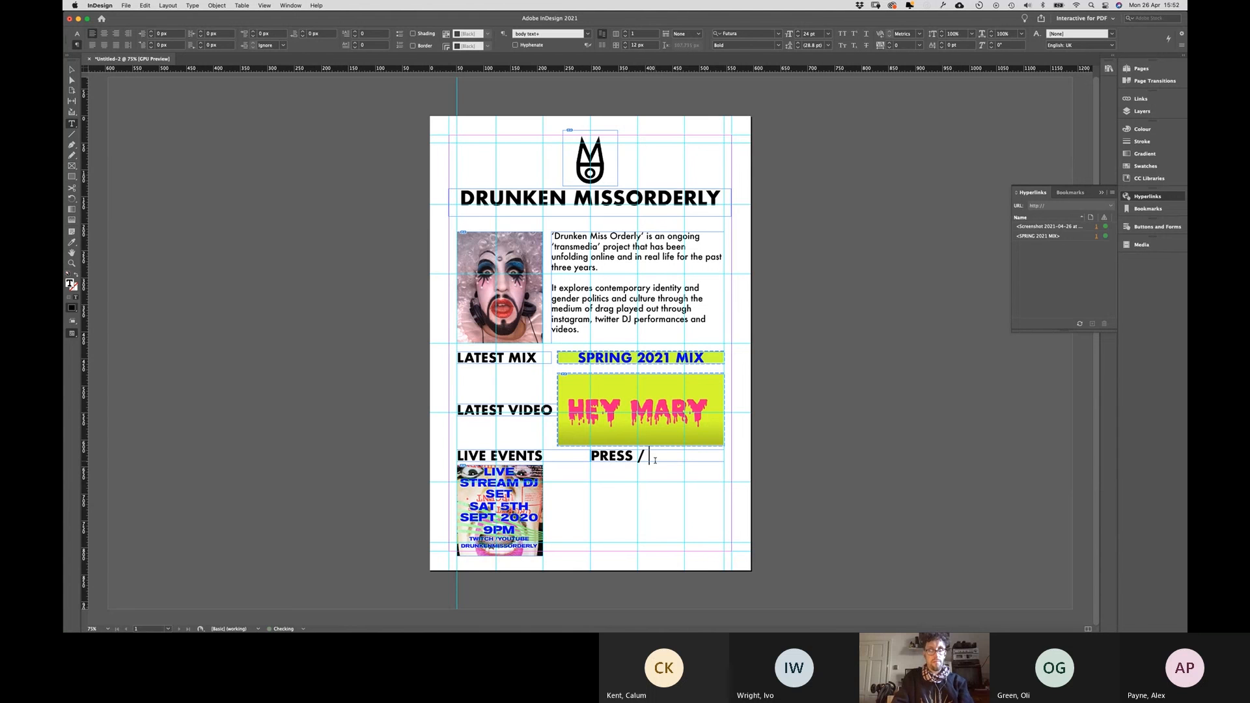
text(TESTIMON)
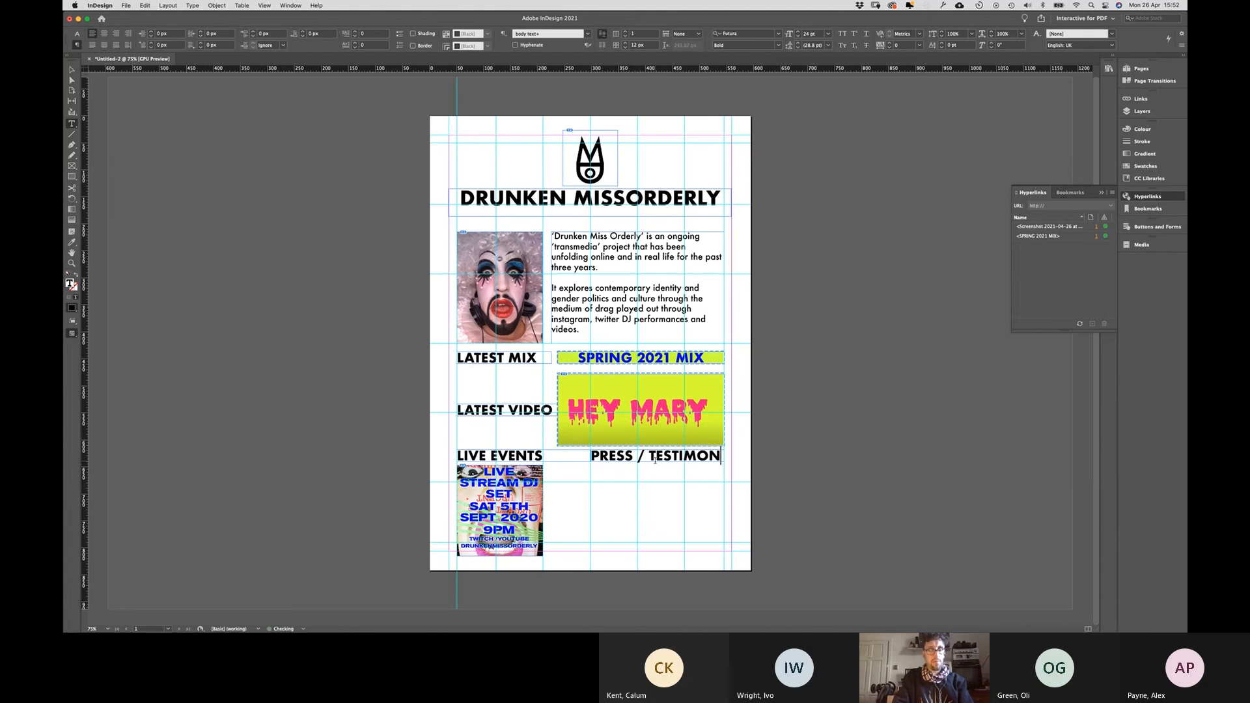
key(alt+BackSpace)
Step: Widen the press heading's frame to about 307 px so it starts at the HEY MARY image's left edge
drag(655, 460, 591, 461)
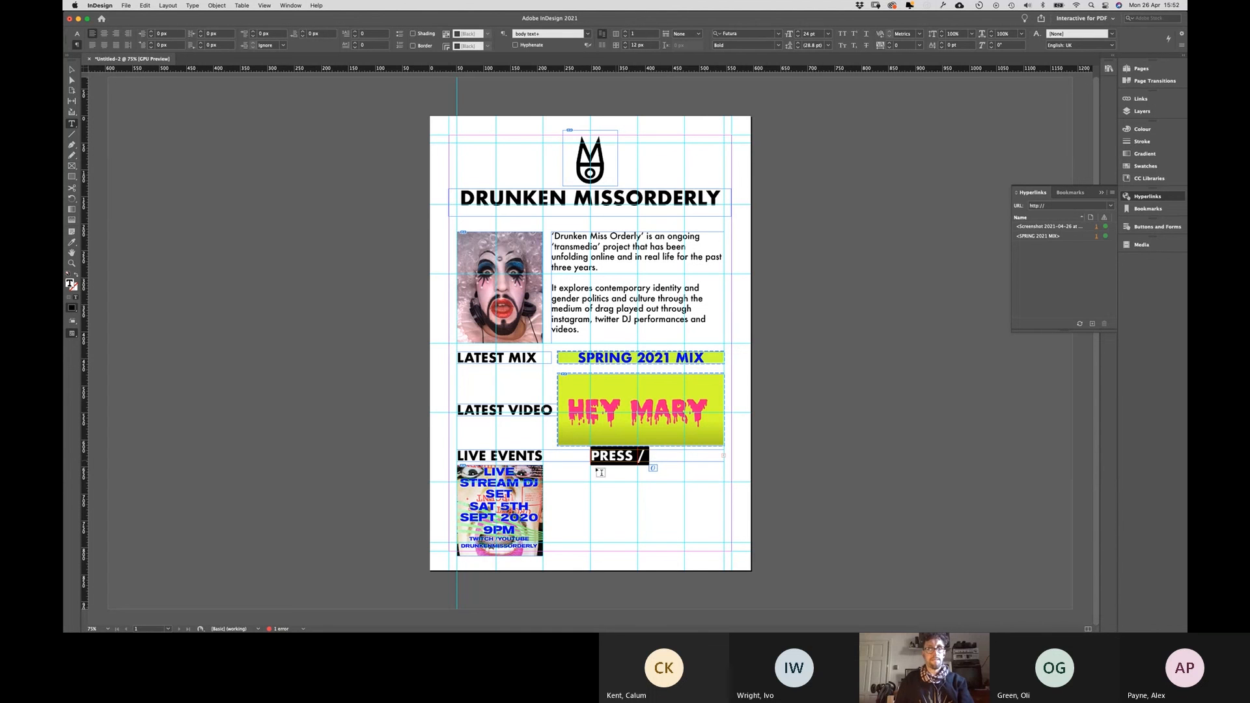
key(Escape)
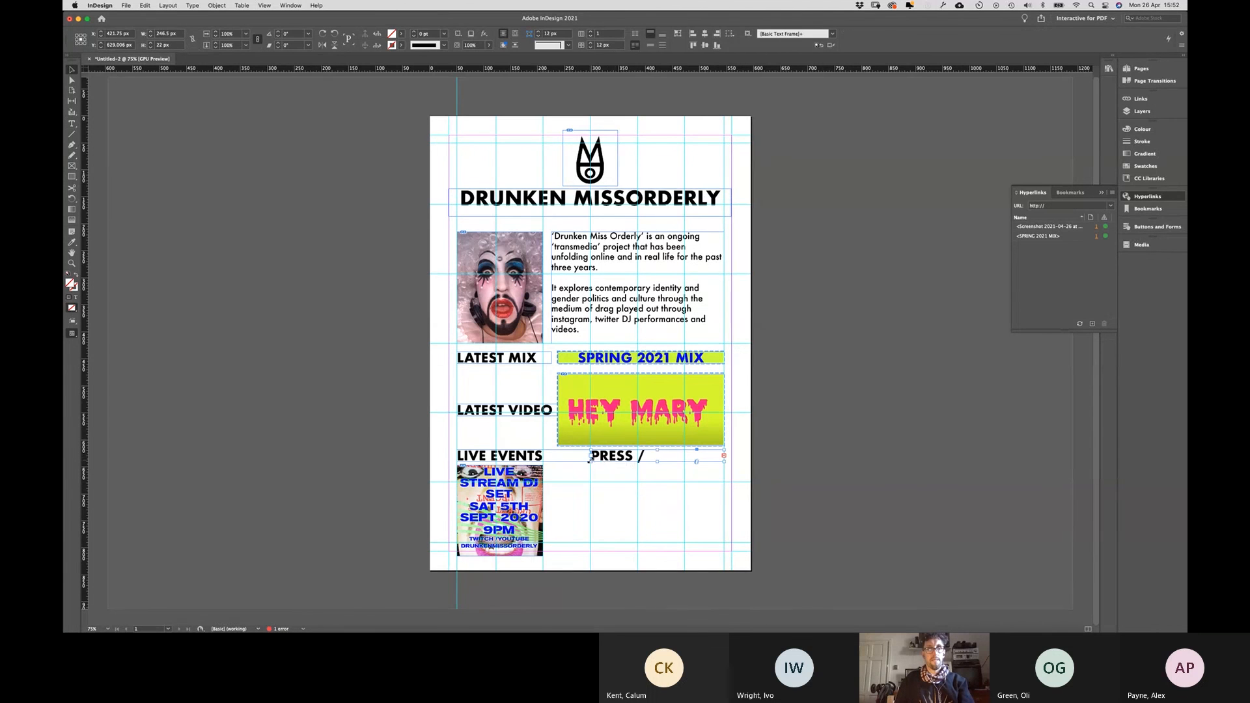
drag(590, 459, 558, 461)
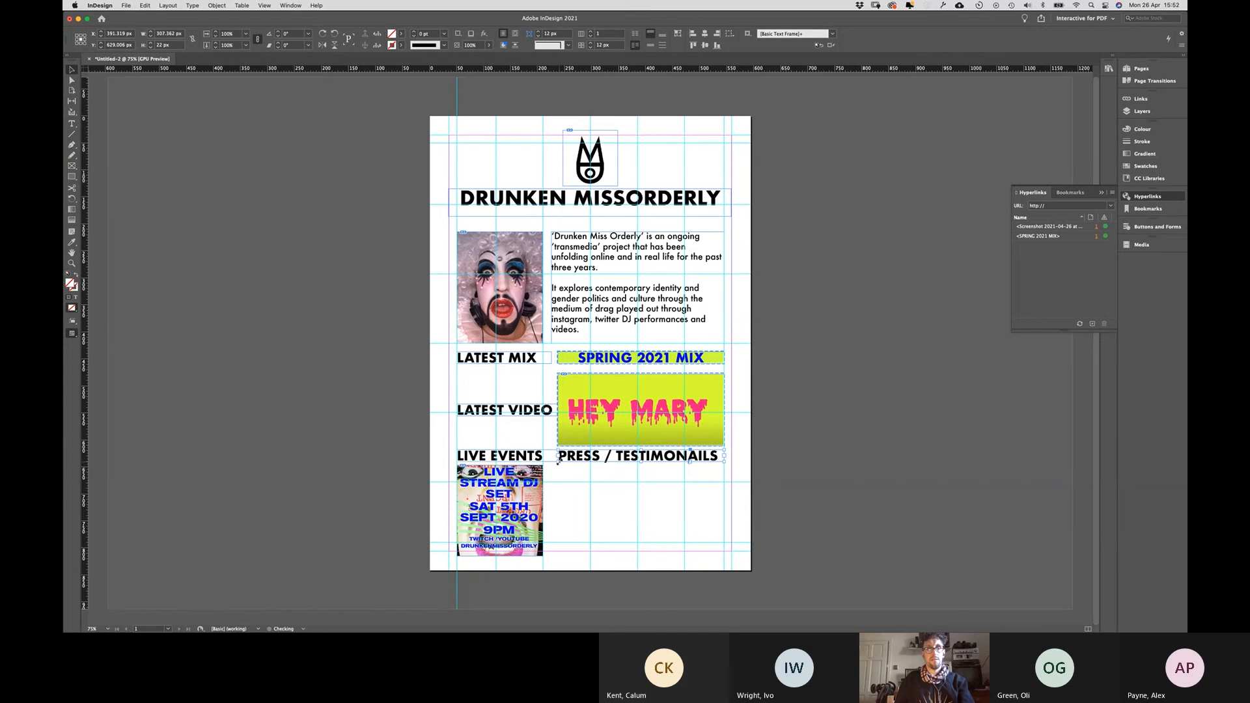
click(579, 478)
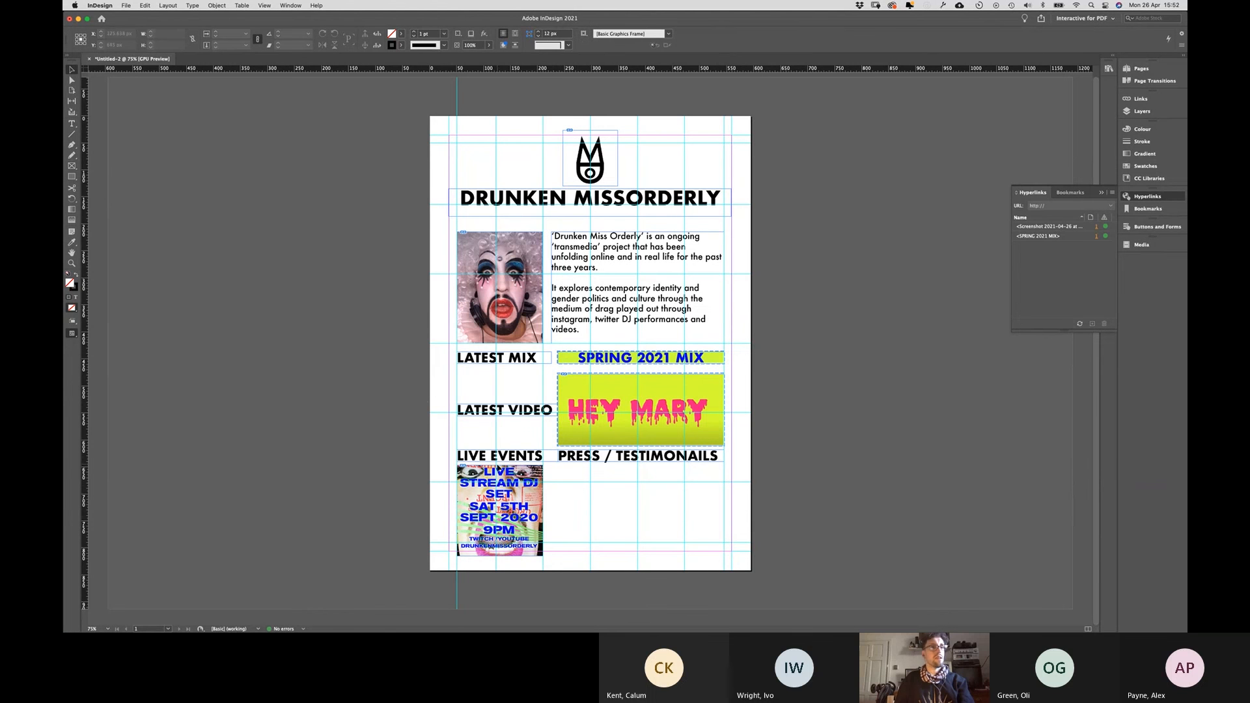
Step: Add a text frame about 292 by 118 px under the press heading reading "IT WAS AWFUL - THE WORST NIGHT OF MY LIFE, SHE IS PURE EVIL"
click(72, 123)
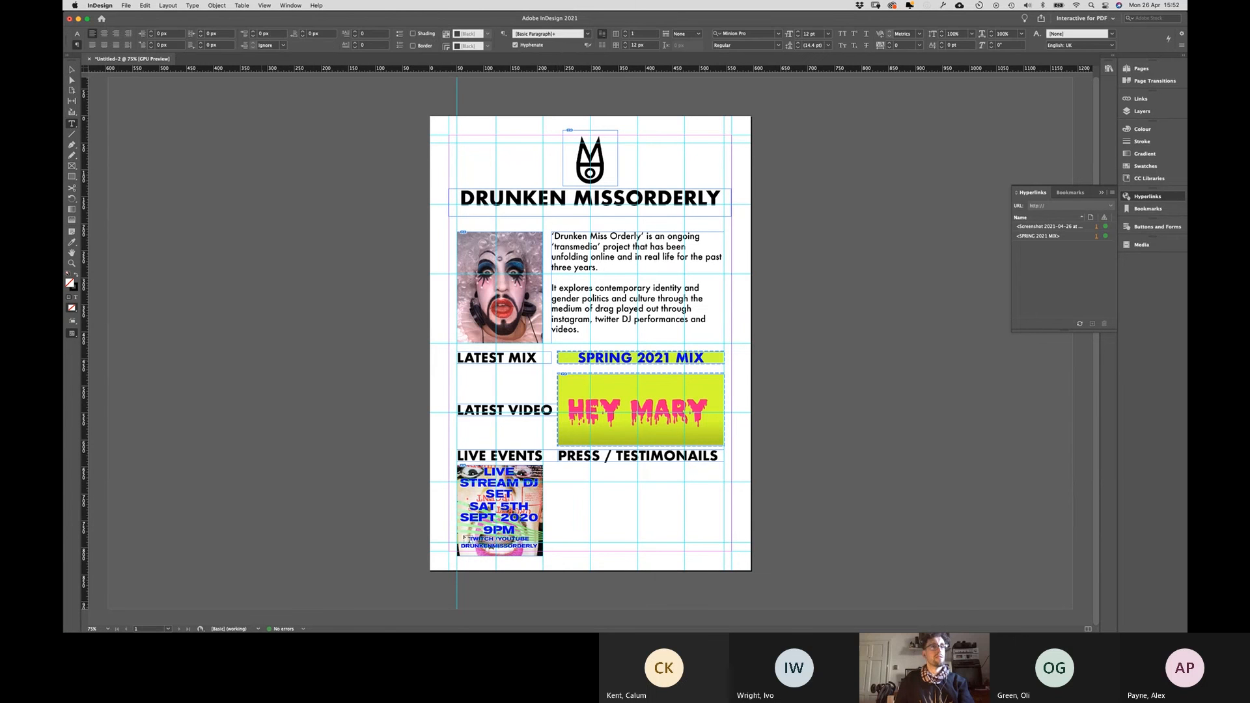
drag(562, 471, 721, 535)
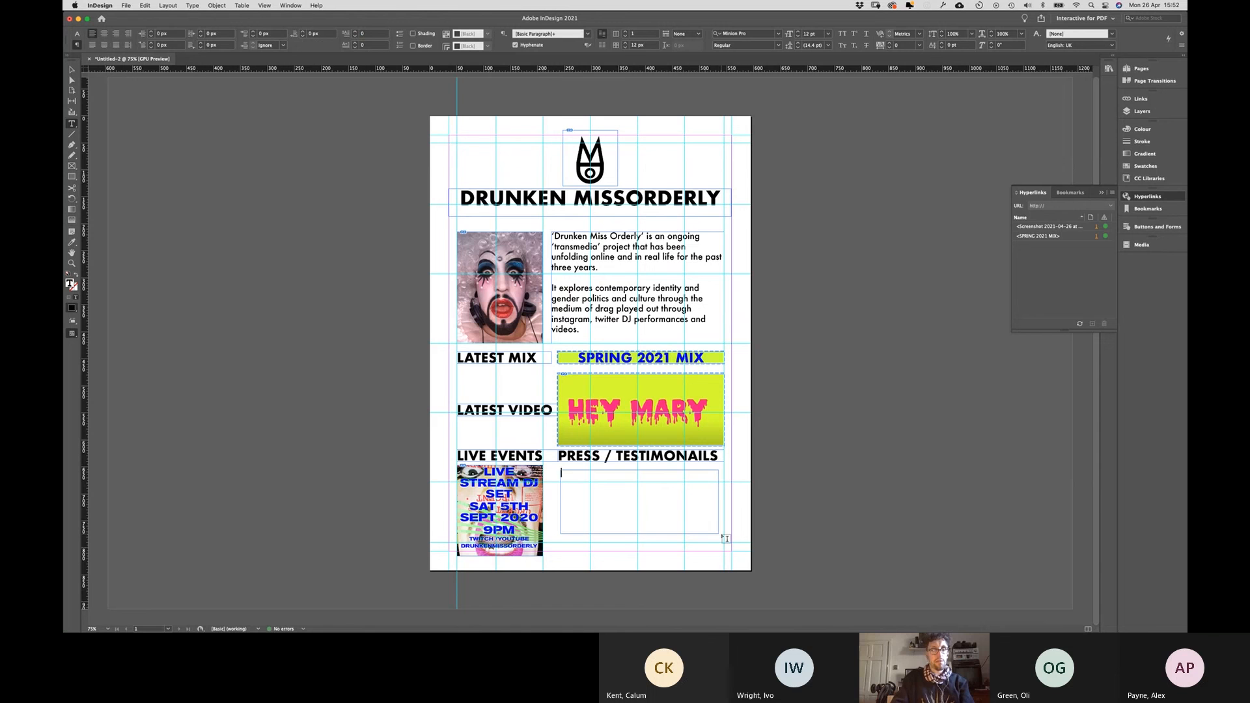
text(")
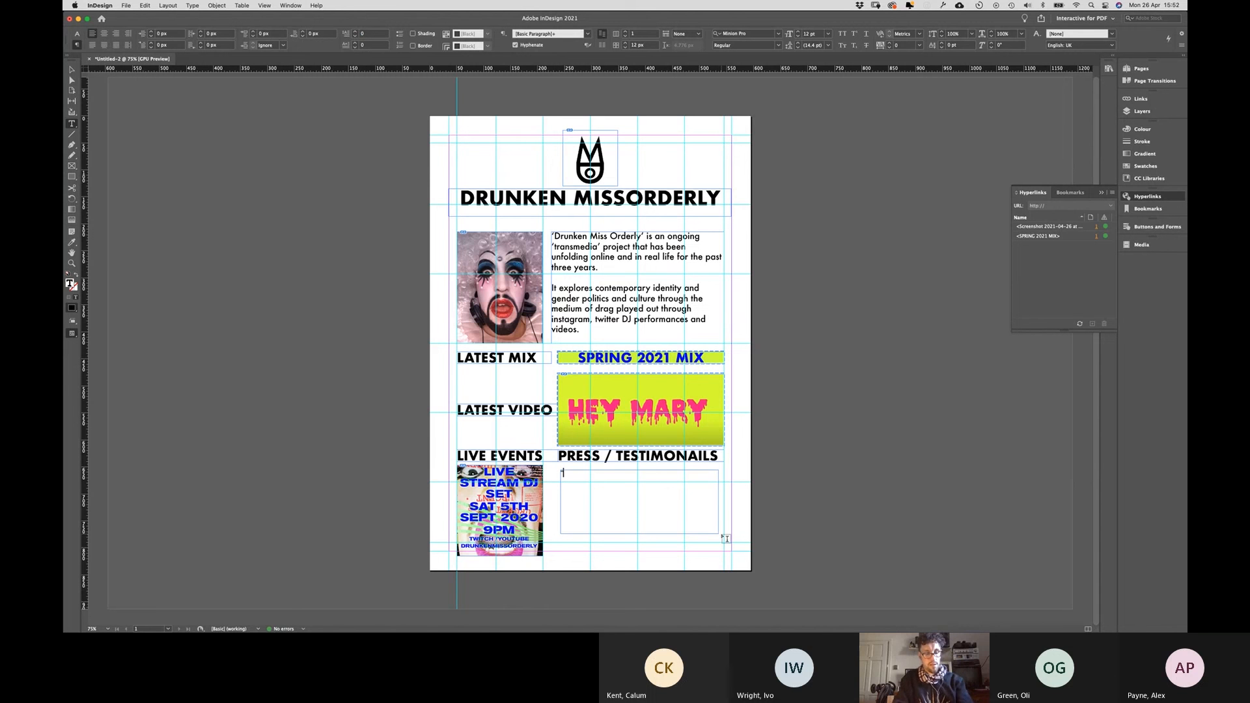
text(IT WAS AWFUL)
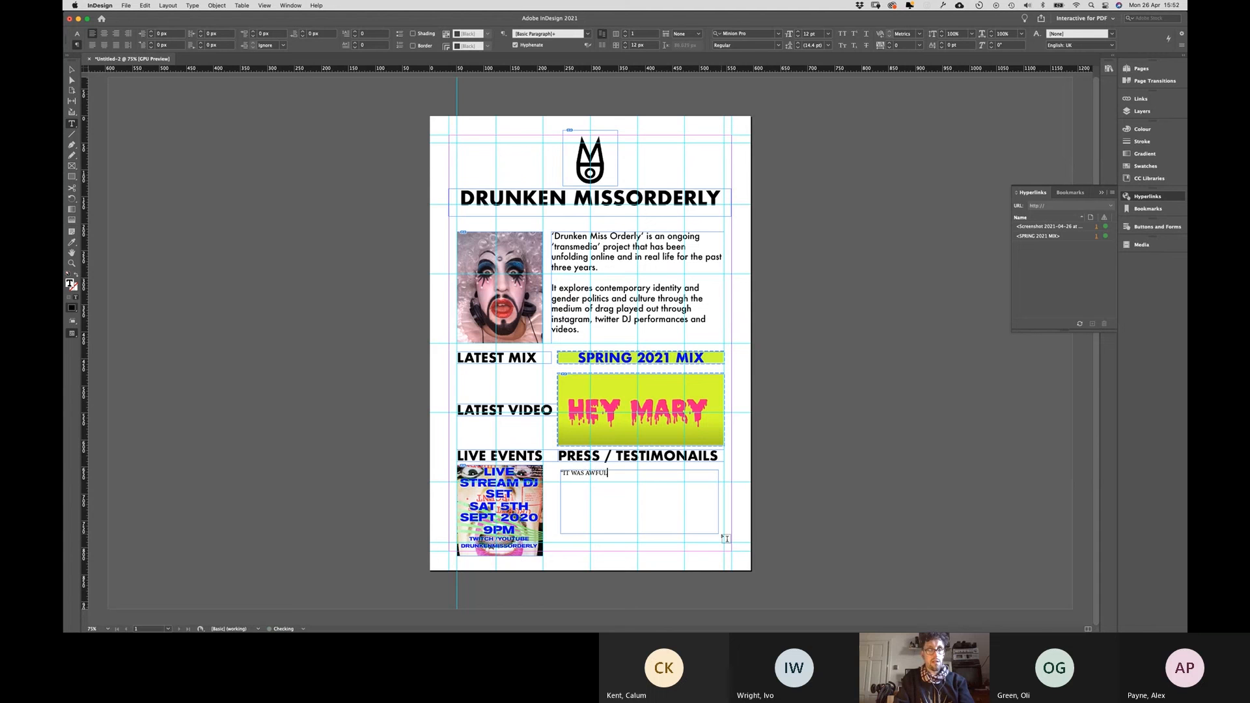
text( - THE )
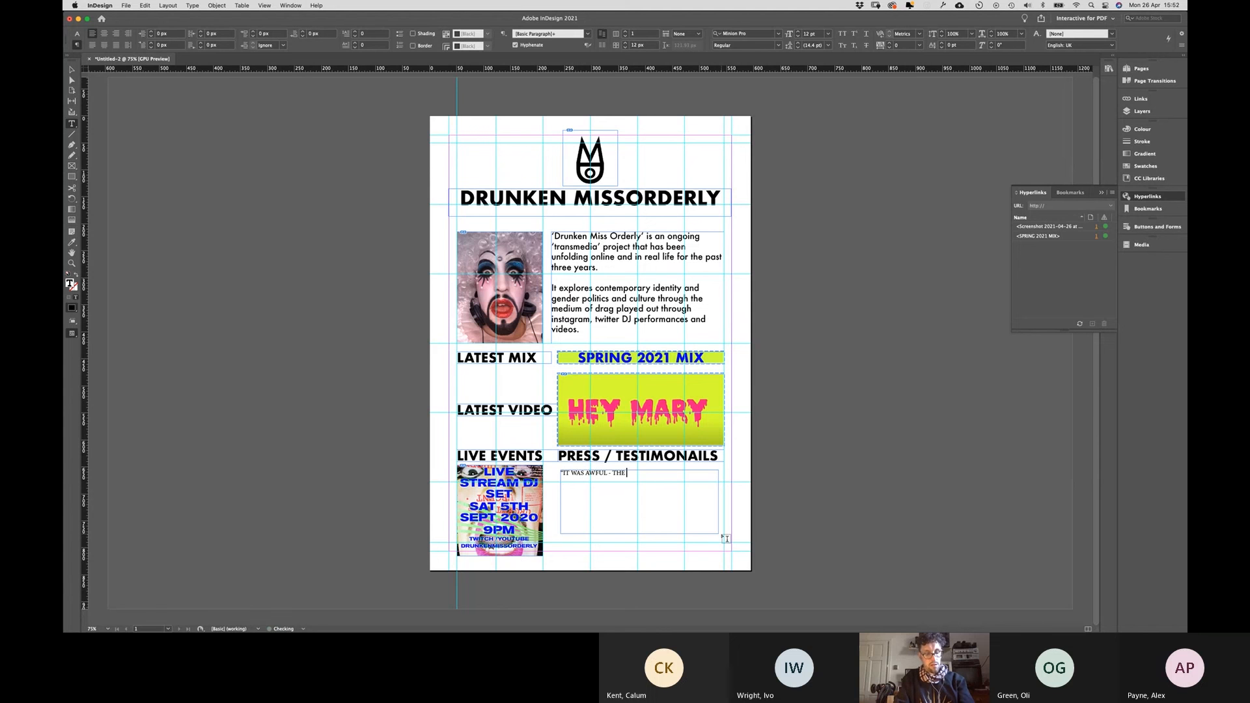
text(WORST NIGHT OF)
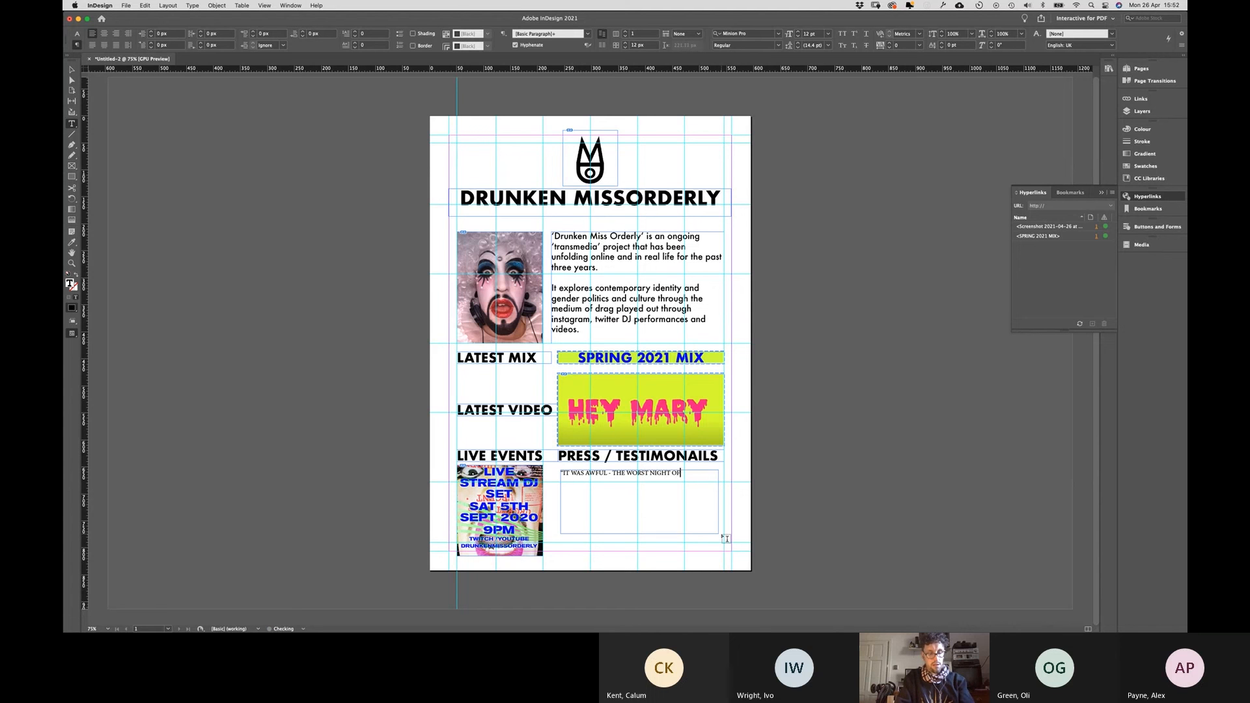
text( MY LIFE, SHE)
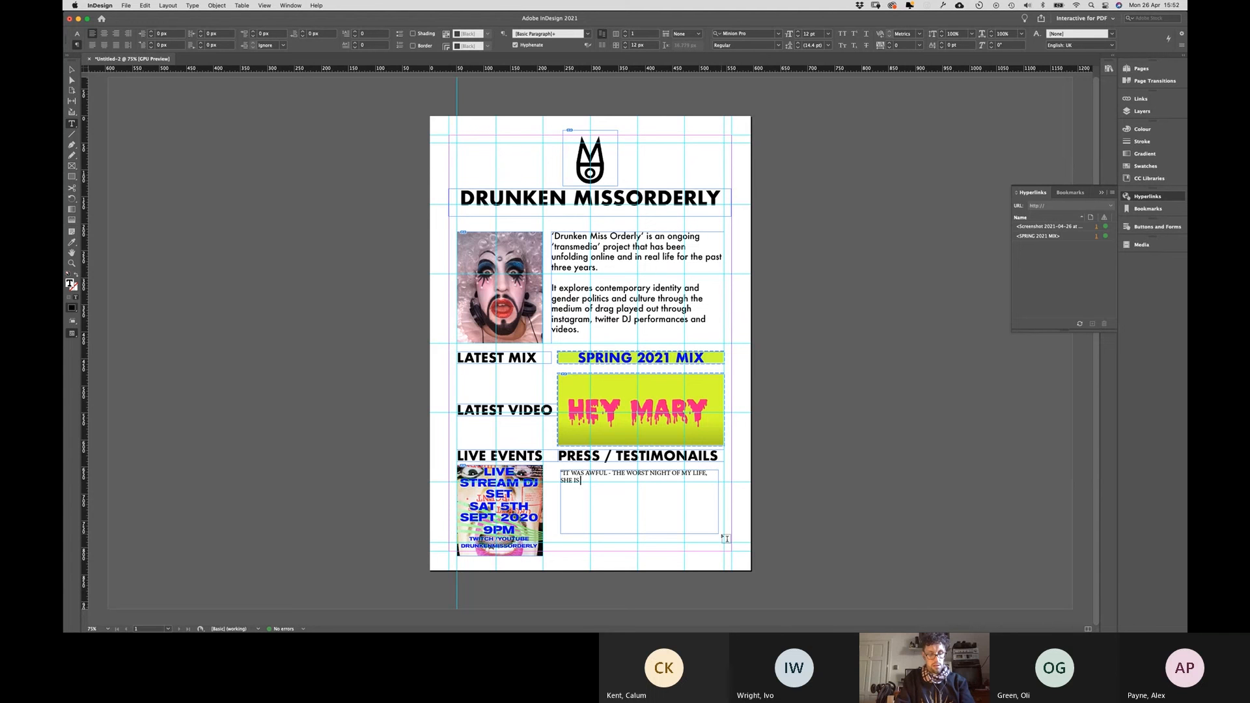
text( IS PURE EVIL)
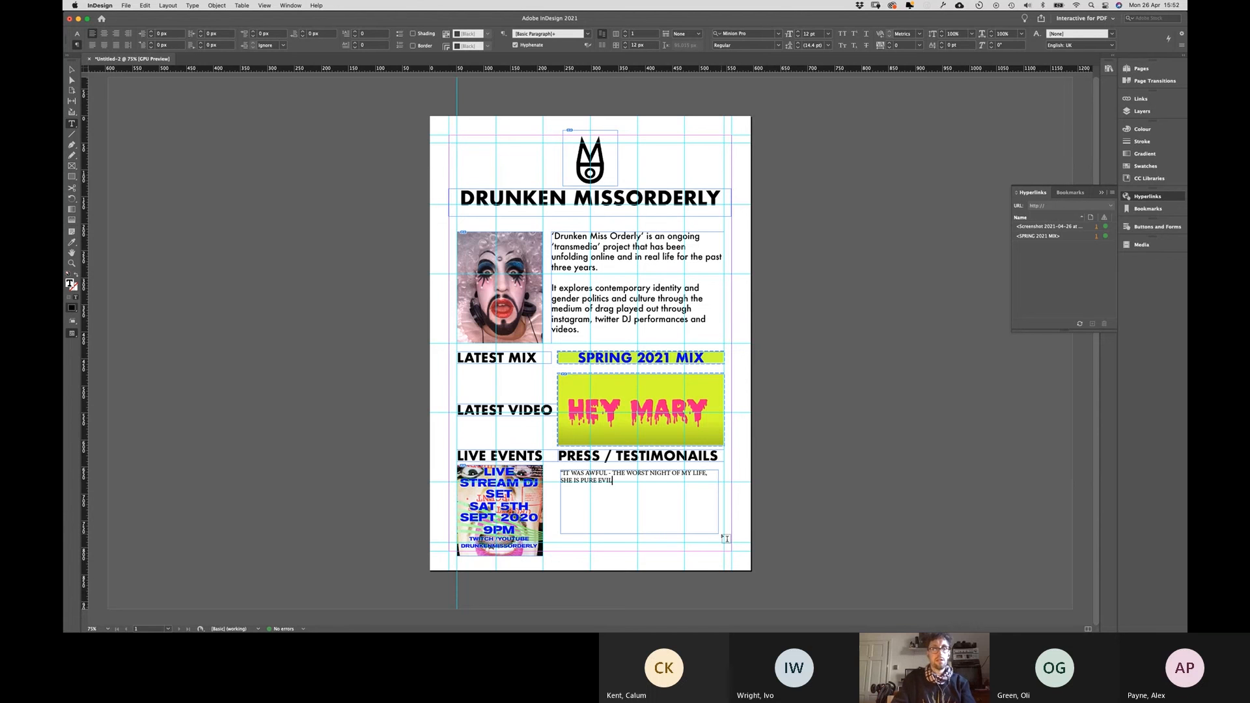
text(.")
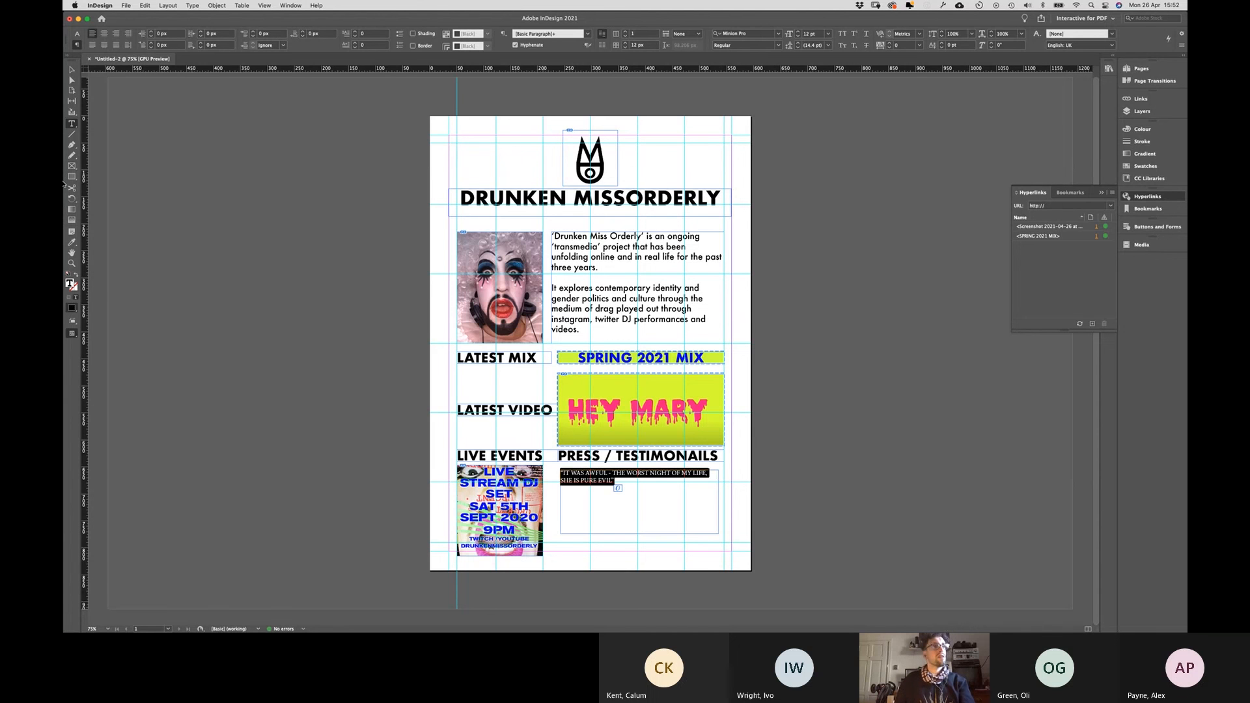
key(Escape)
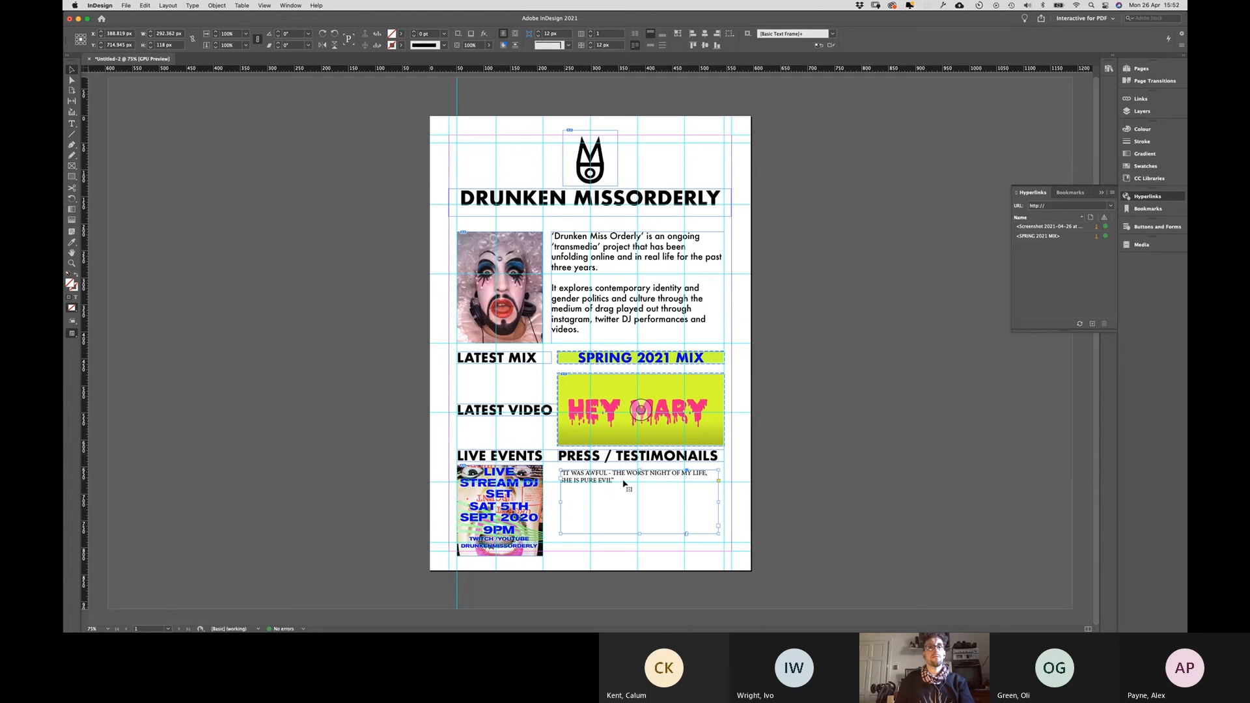
Step: Format the testimonial quote in Futura Medium Italic at 24 pt
click(72, 124)
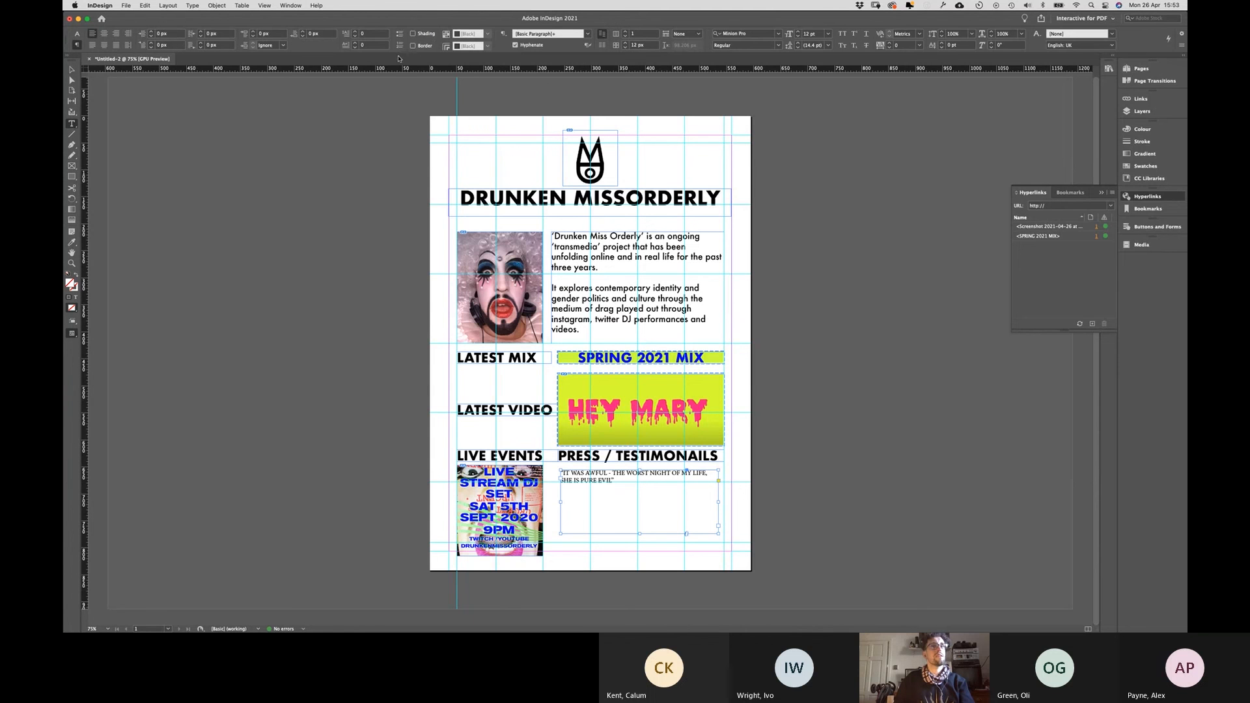
click(751, 34)
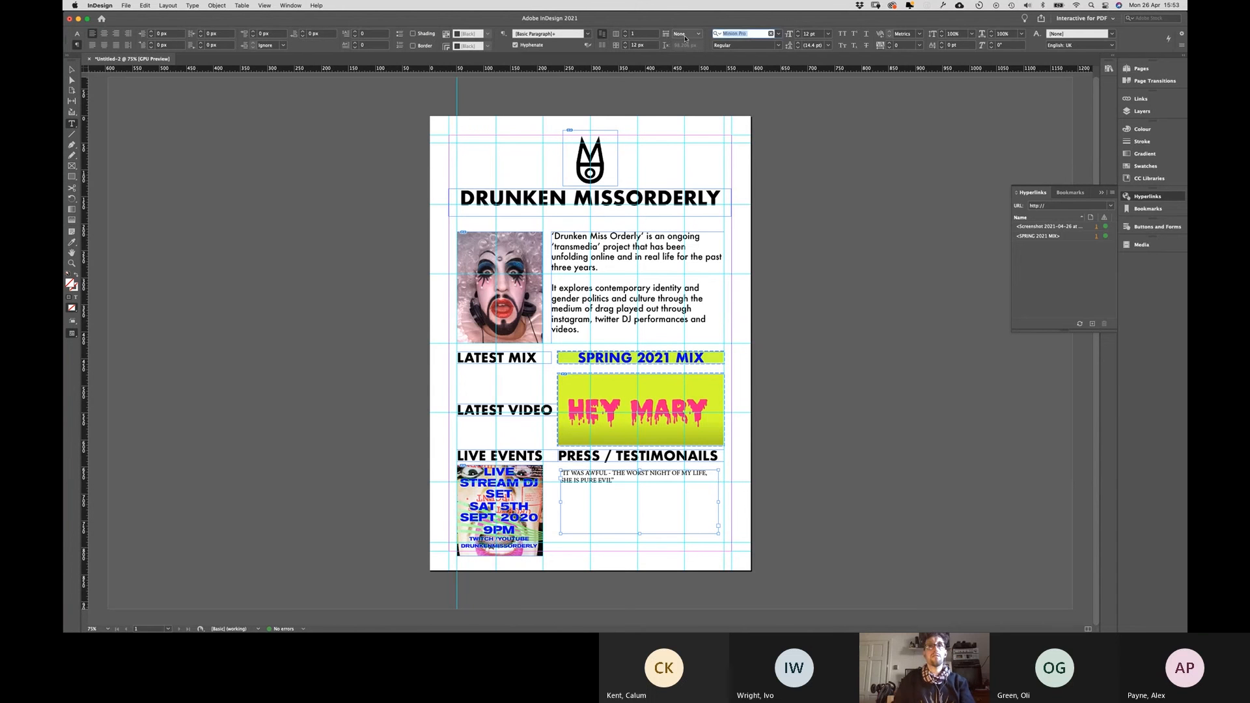
text(futu)
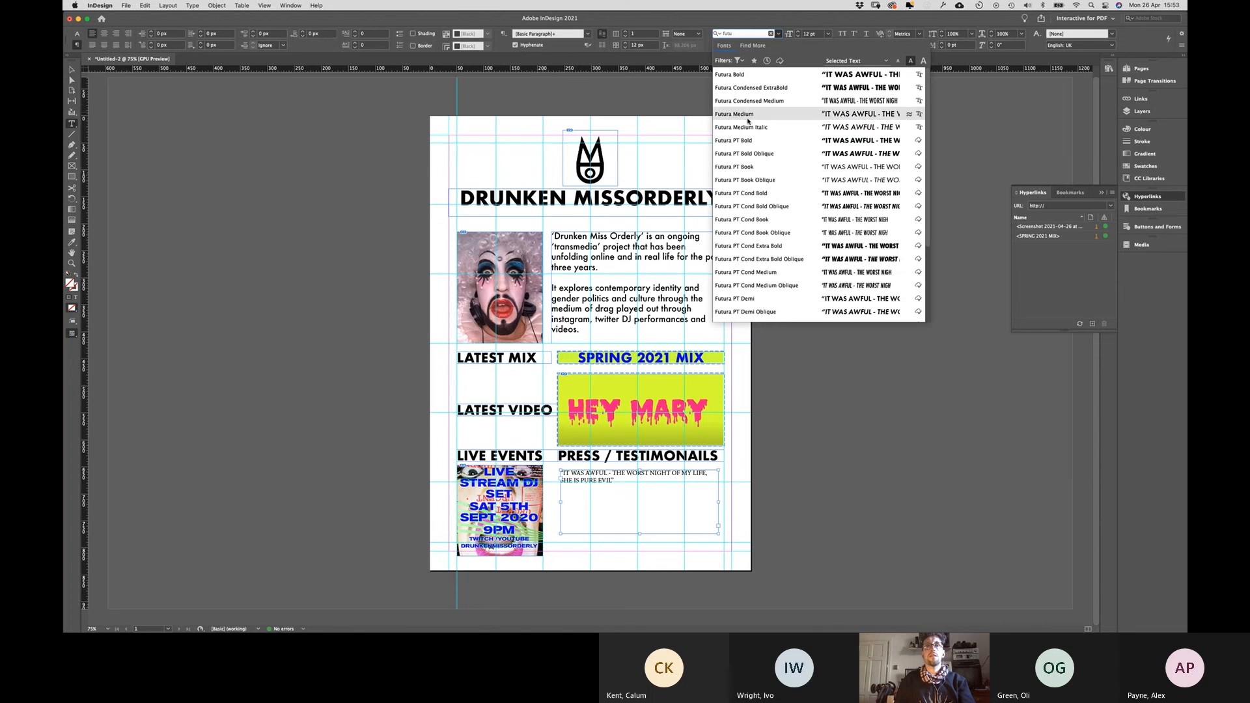
click(749, 130)
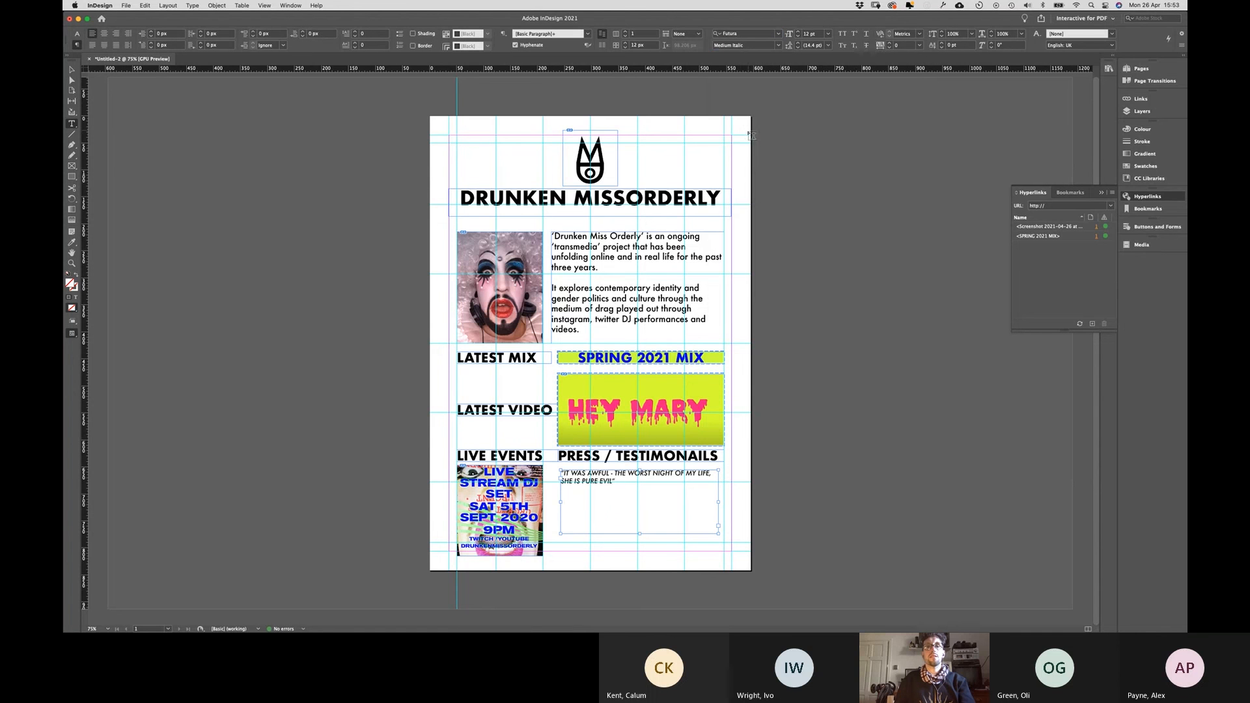
click(827, 34)
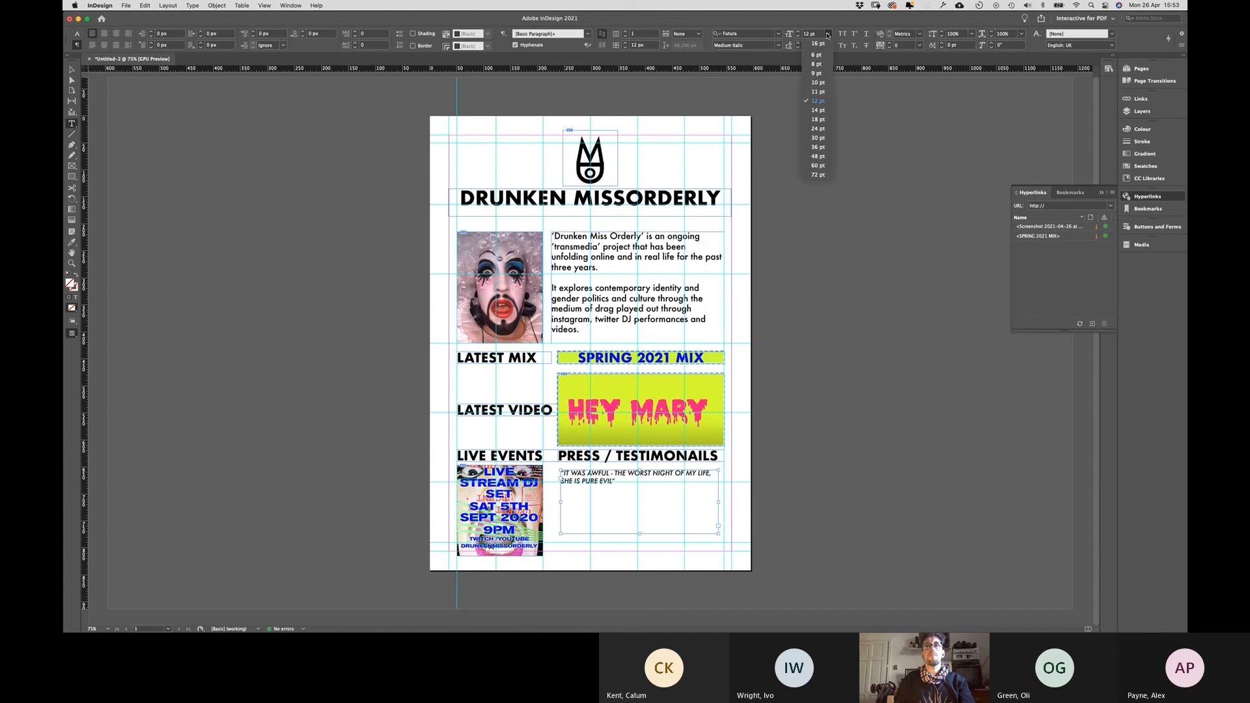
click(824, 147)
click(828, 34)
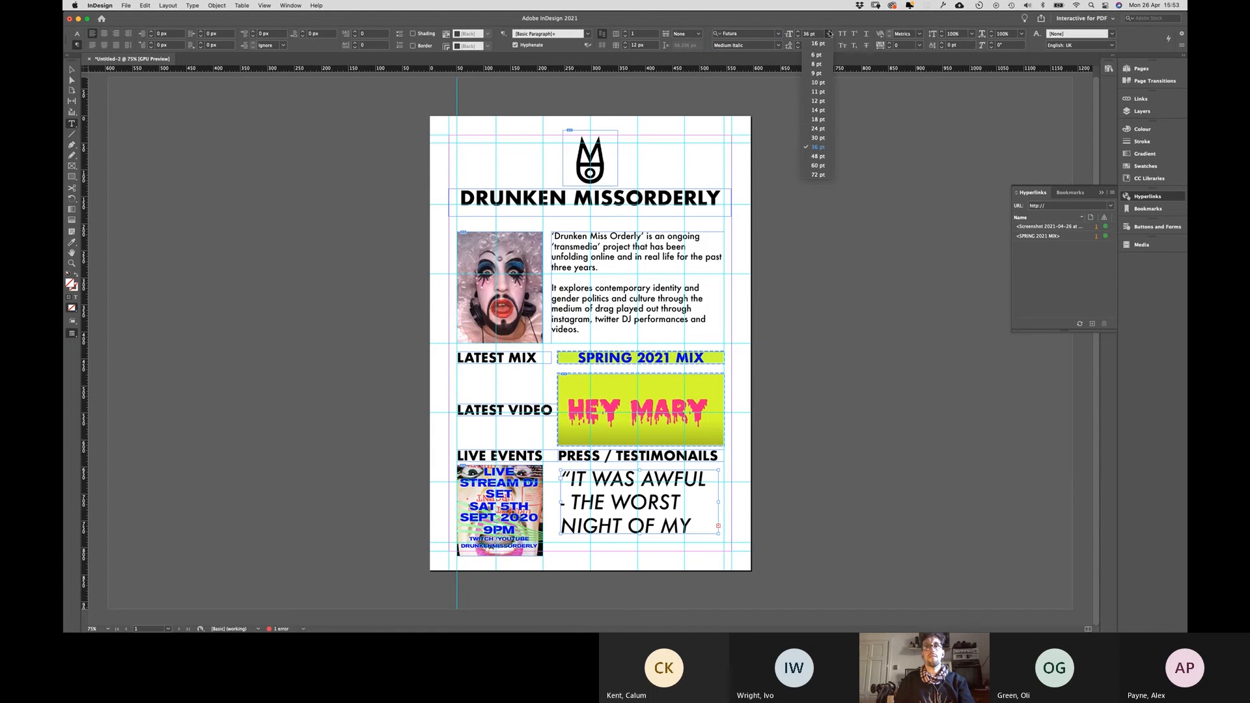
click(820, 130)
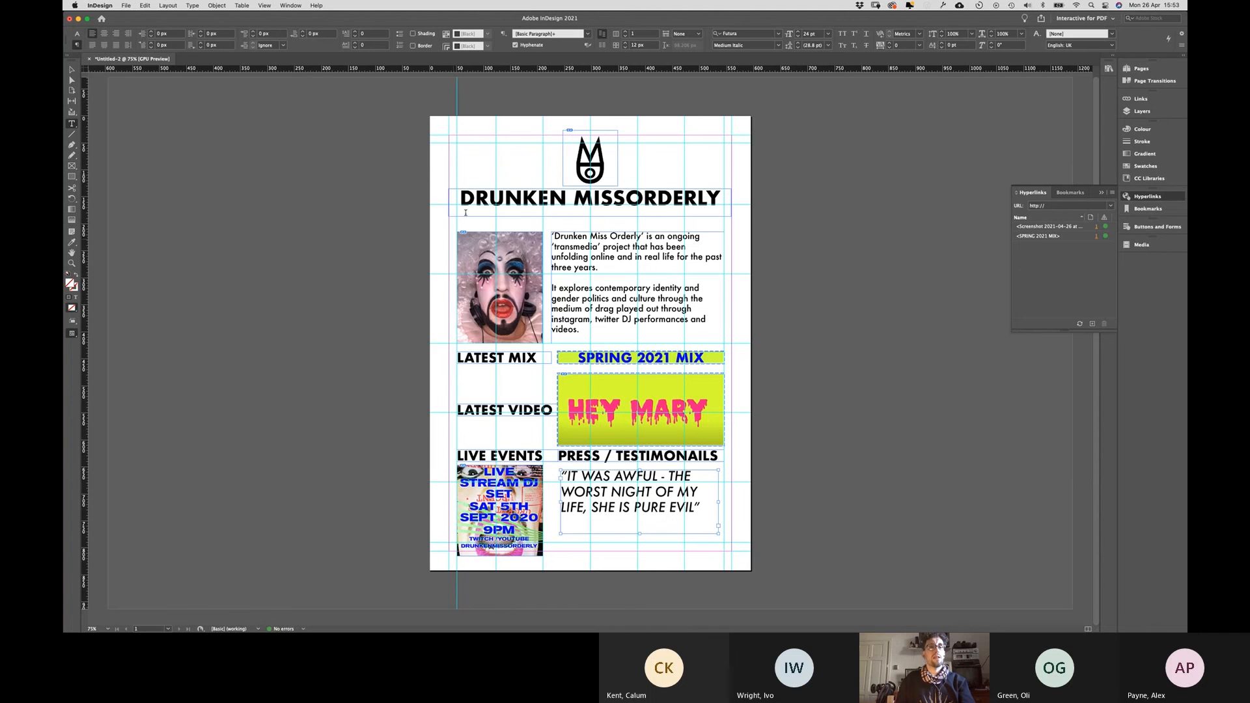
Step: Create a new paragraph style called PRESS from the testimonial quote's formatting
click(504, 34)
click(523, 38)
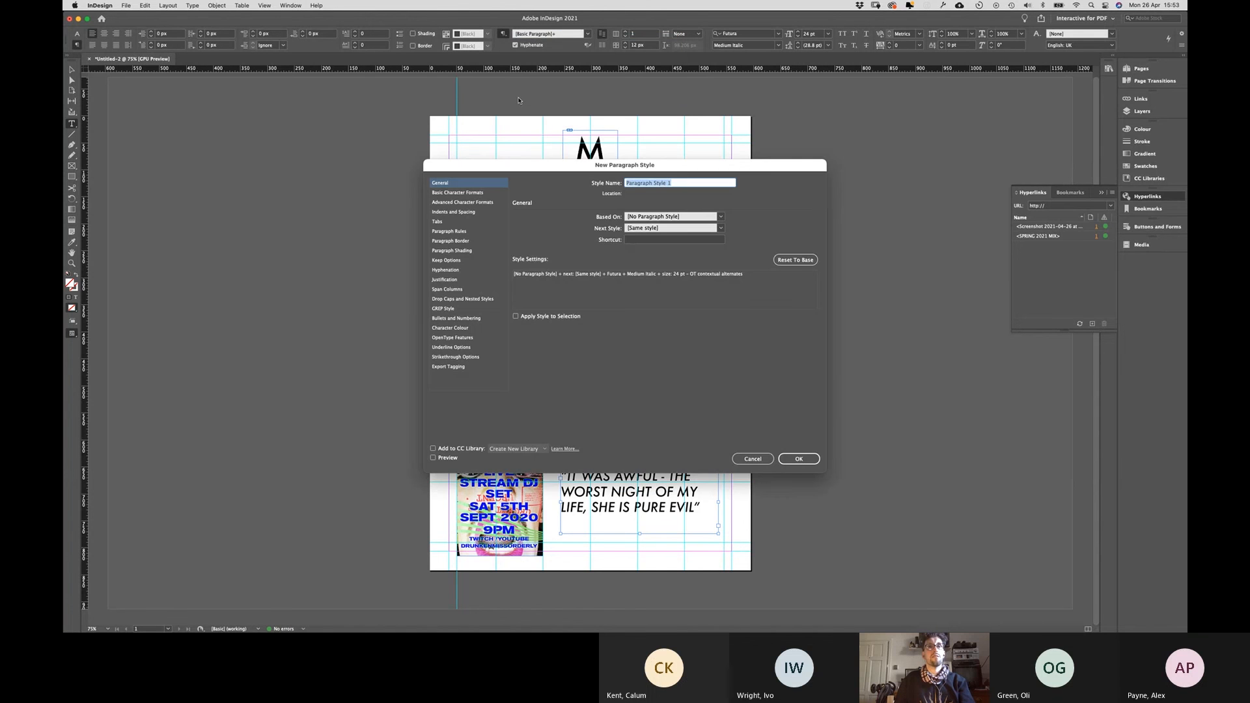
text(PRESS)
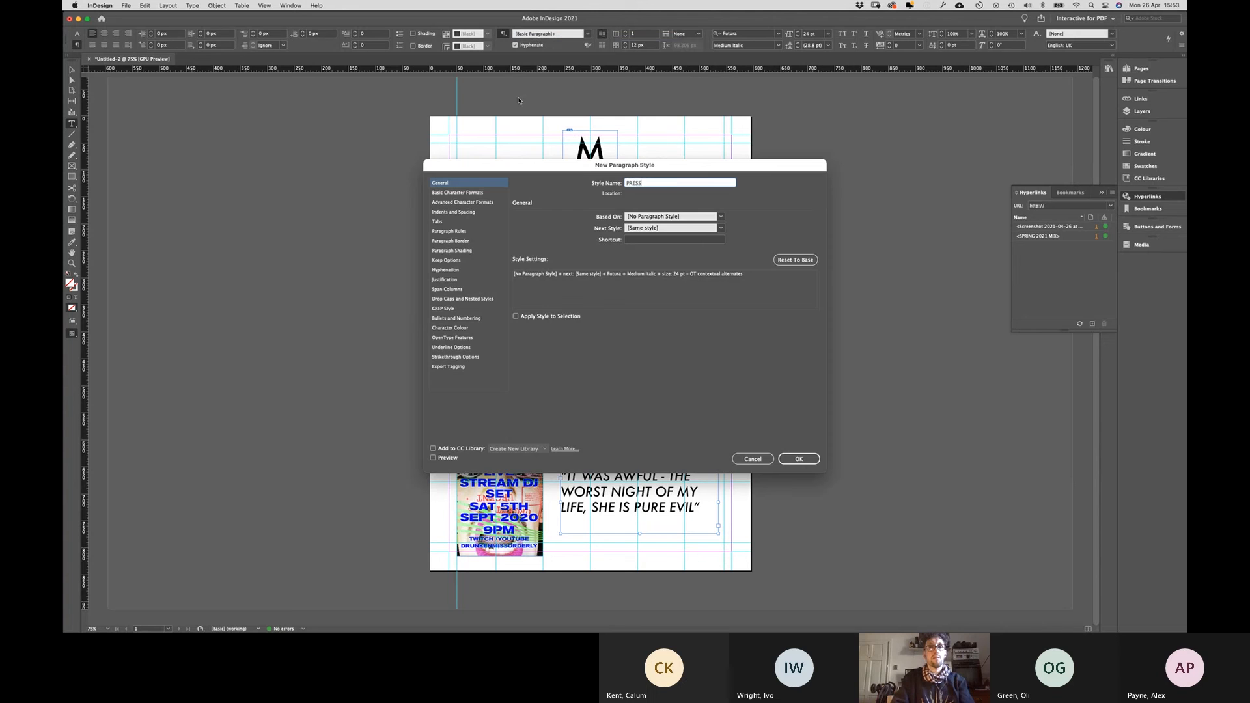
key(Return)
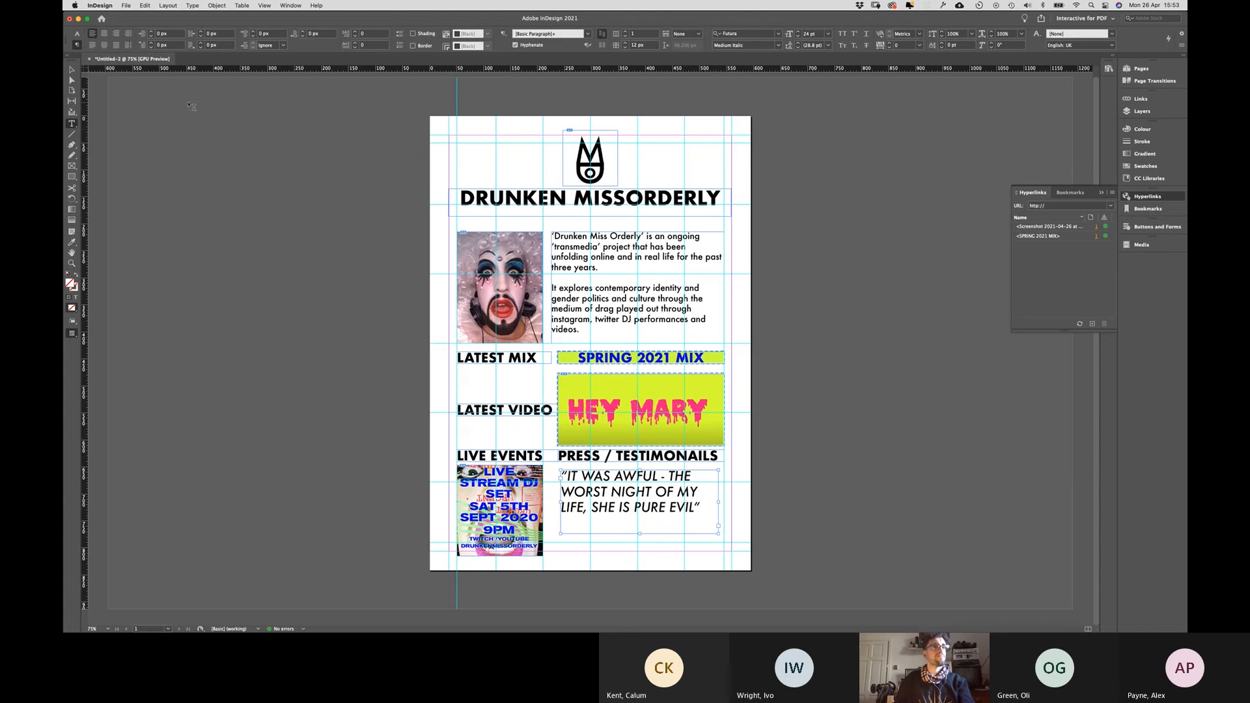
Step: Deselect the quote and show the page in Preview mode without guides or frame edges
click(72, 69)
click(258, 168)
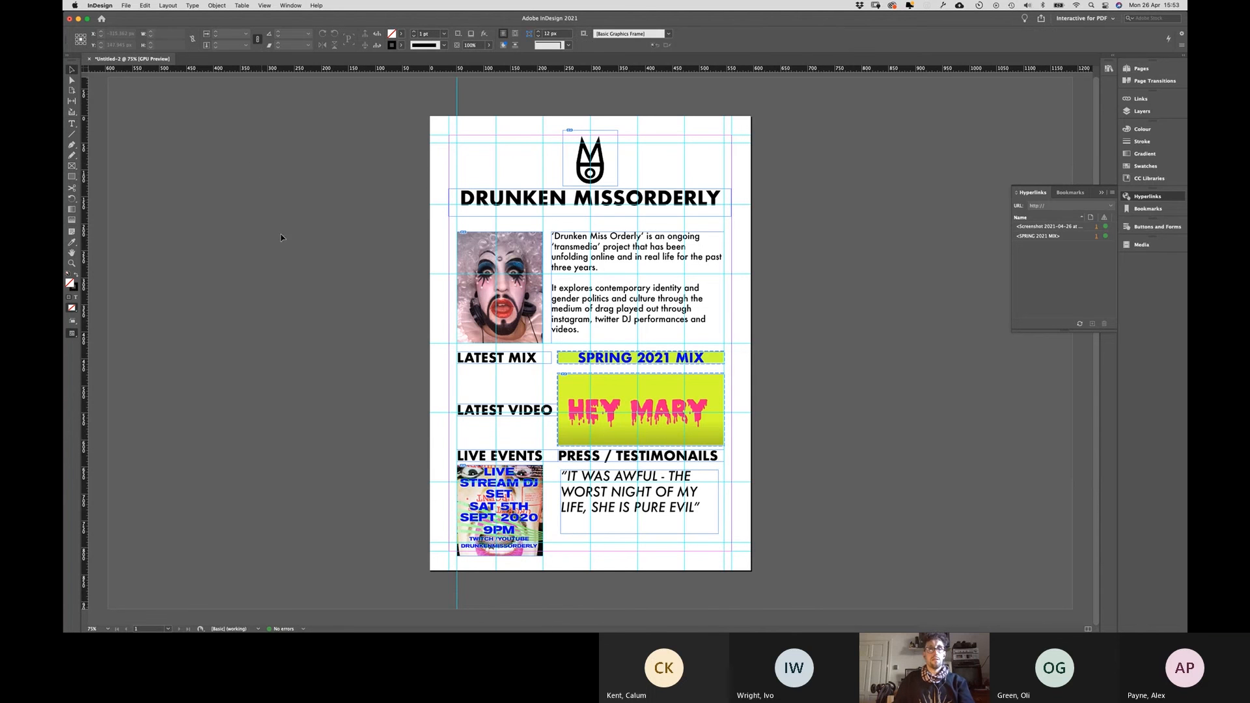
key(w)
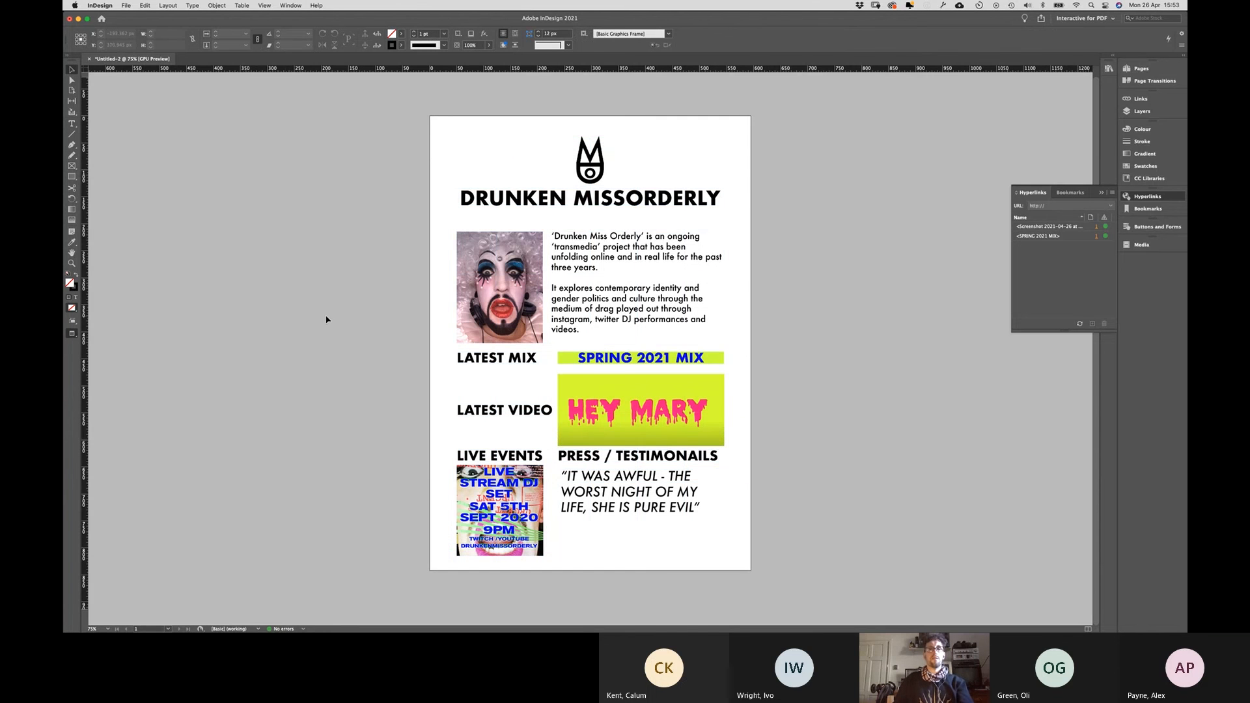
Step: Shorten the portrait image from its lower edge and move the LATEST MIX row up closer beneath it
click(511, 327)
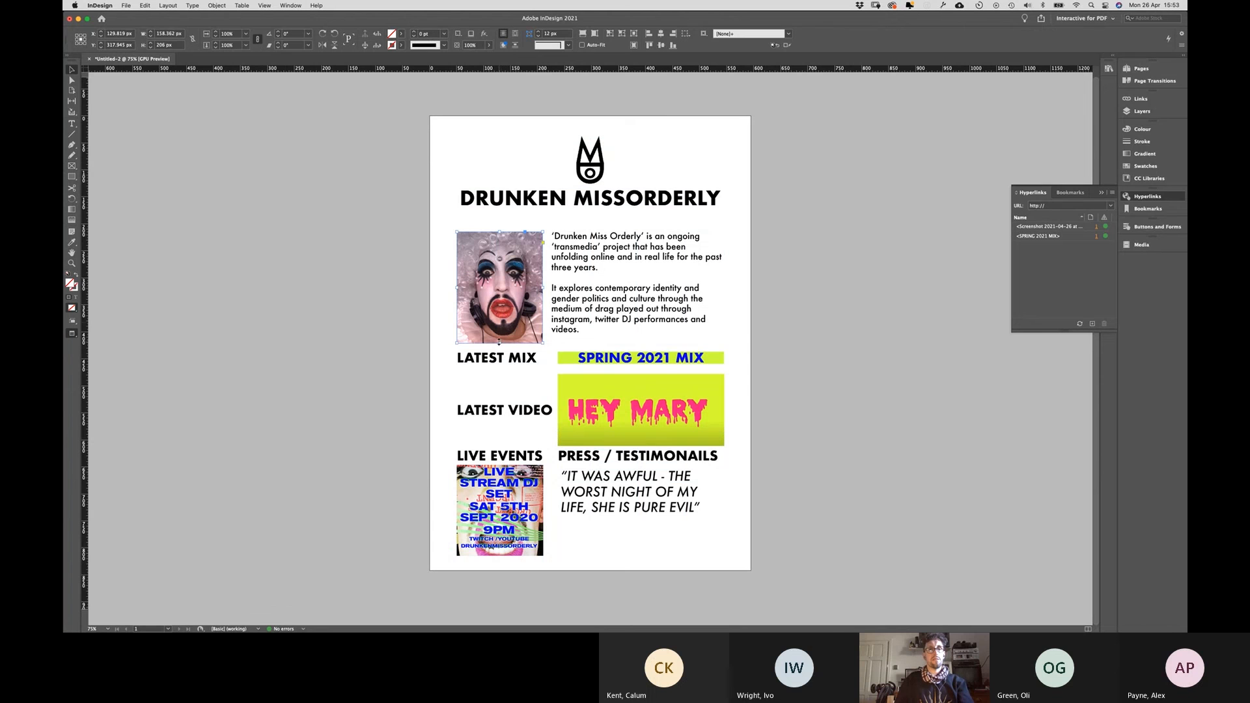
drag(500, 342, 586, 359)
click(434, 365)
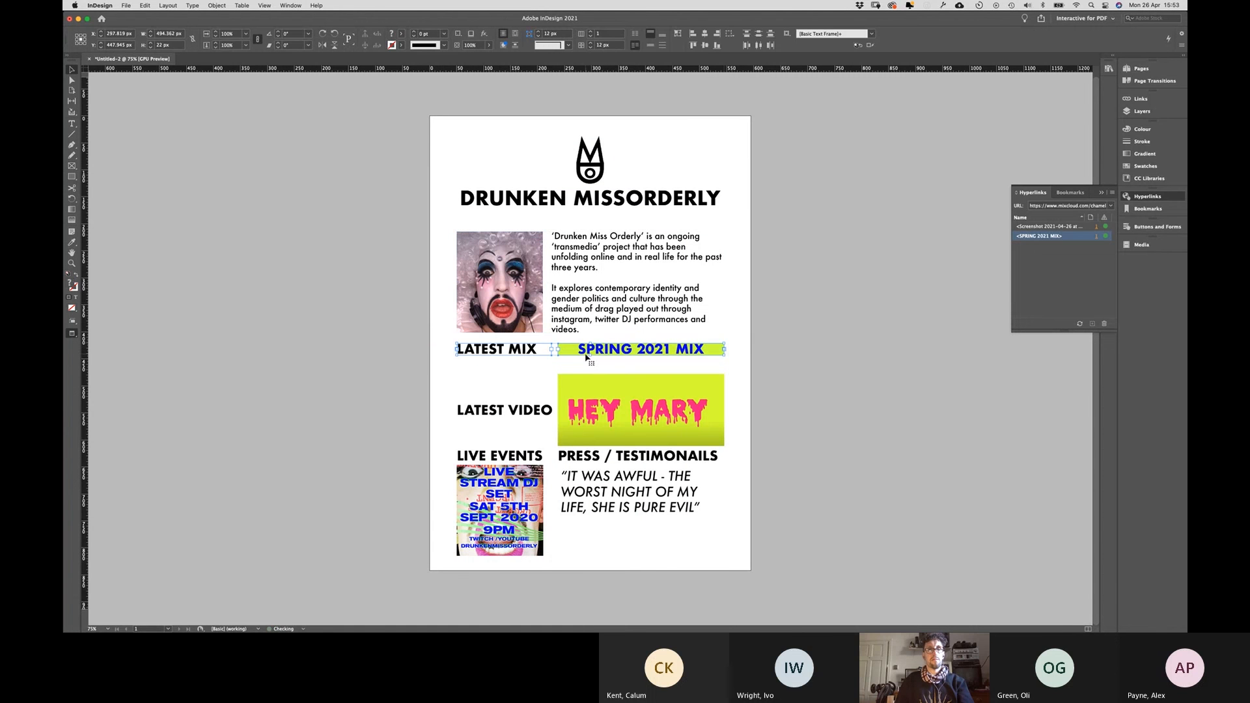
Step: Move the LATEST VIDEO row up under the mix row, and shift the live events and press sections up slightly
drag(484, 382, 576, 397)
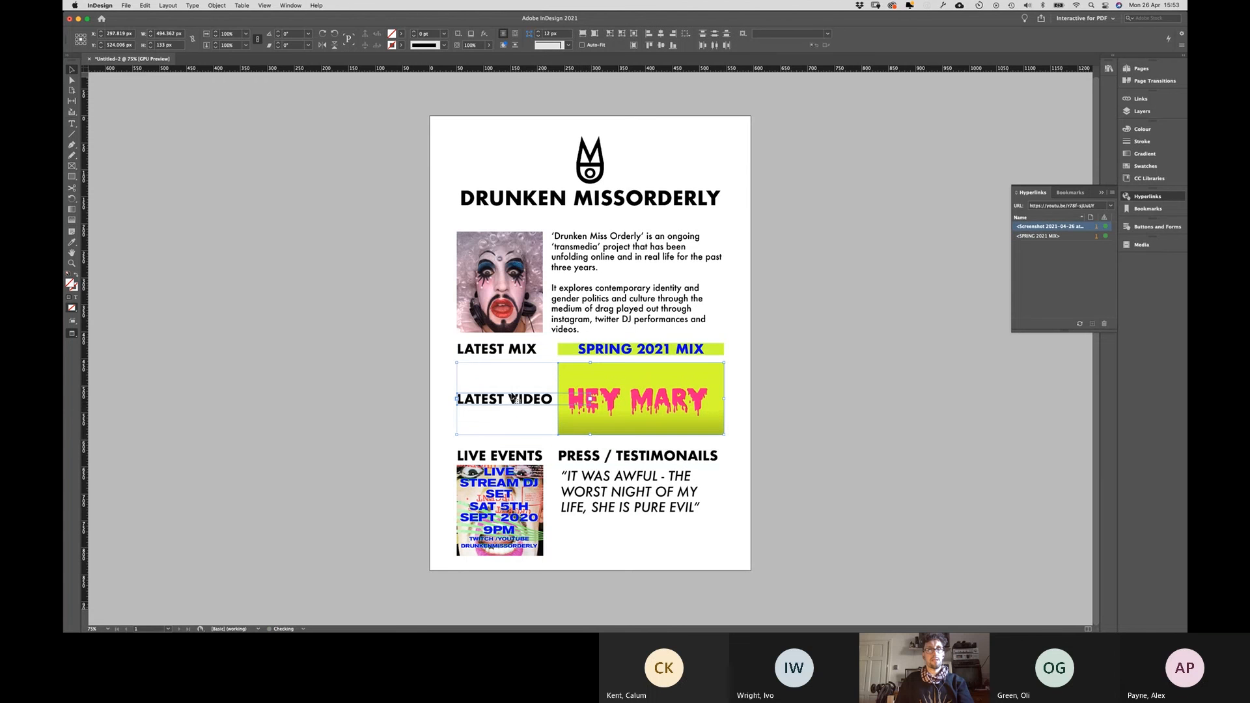
click(415, 462)
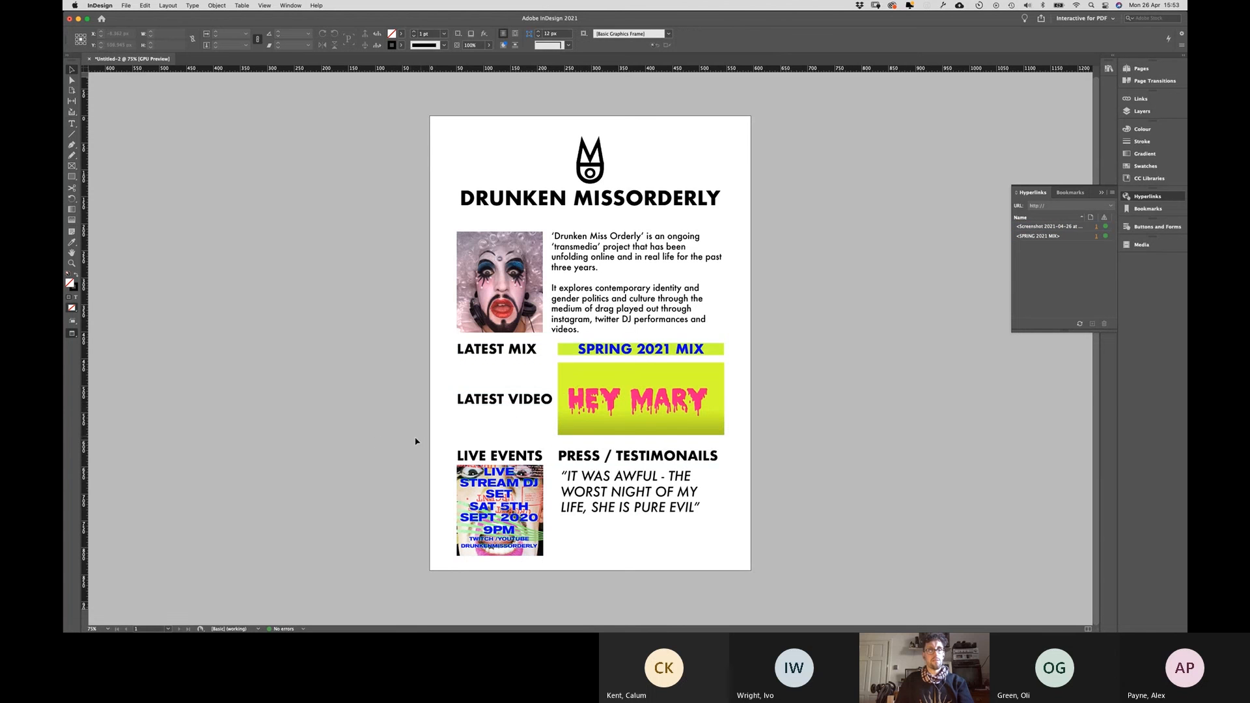
drag(449, 454, 615, 509)
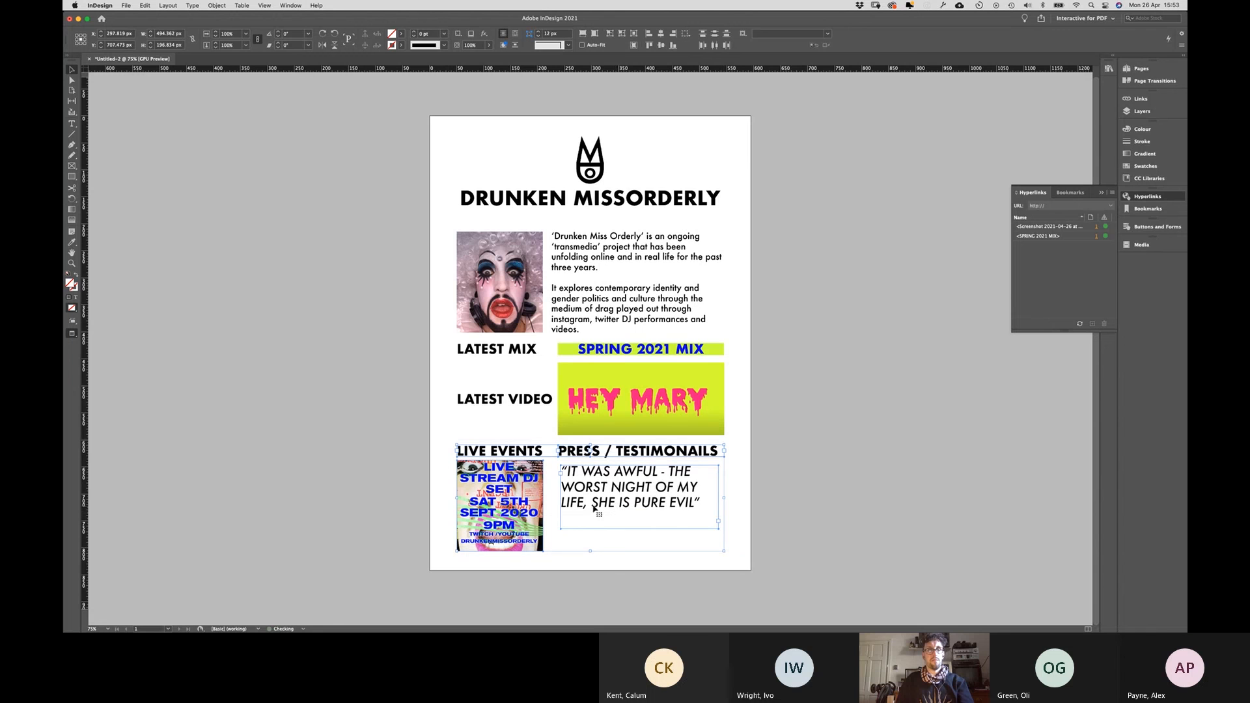
click(352, 506)
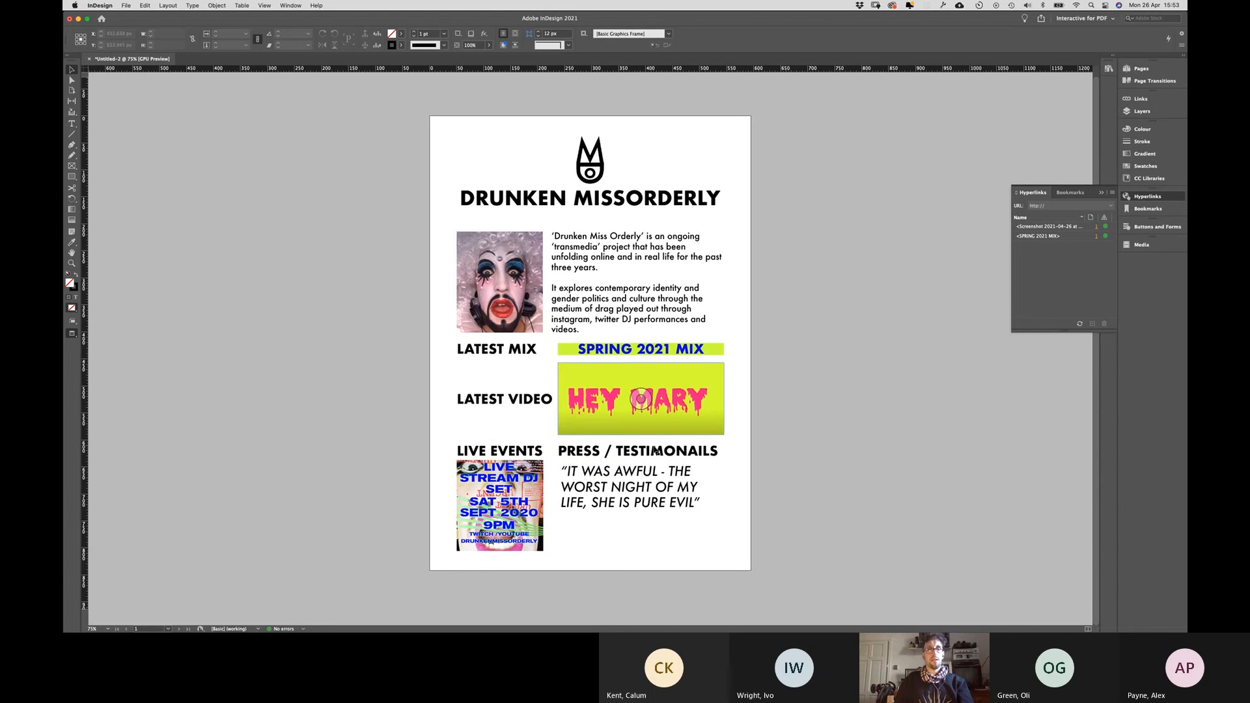
click(583, 458)
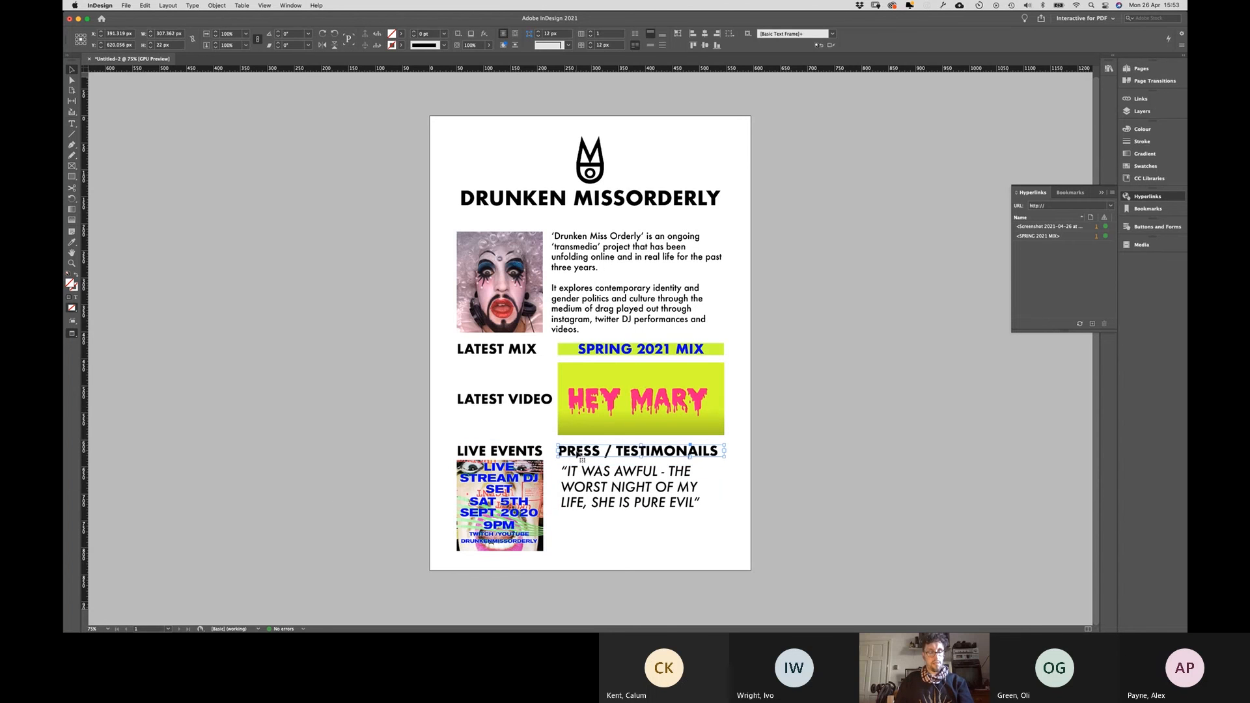
drag(580, 457, 577, 528)
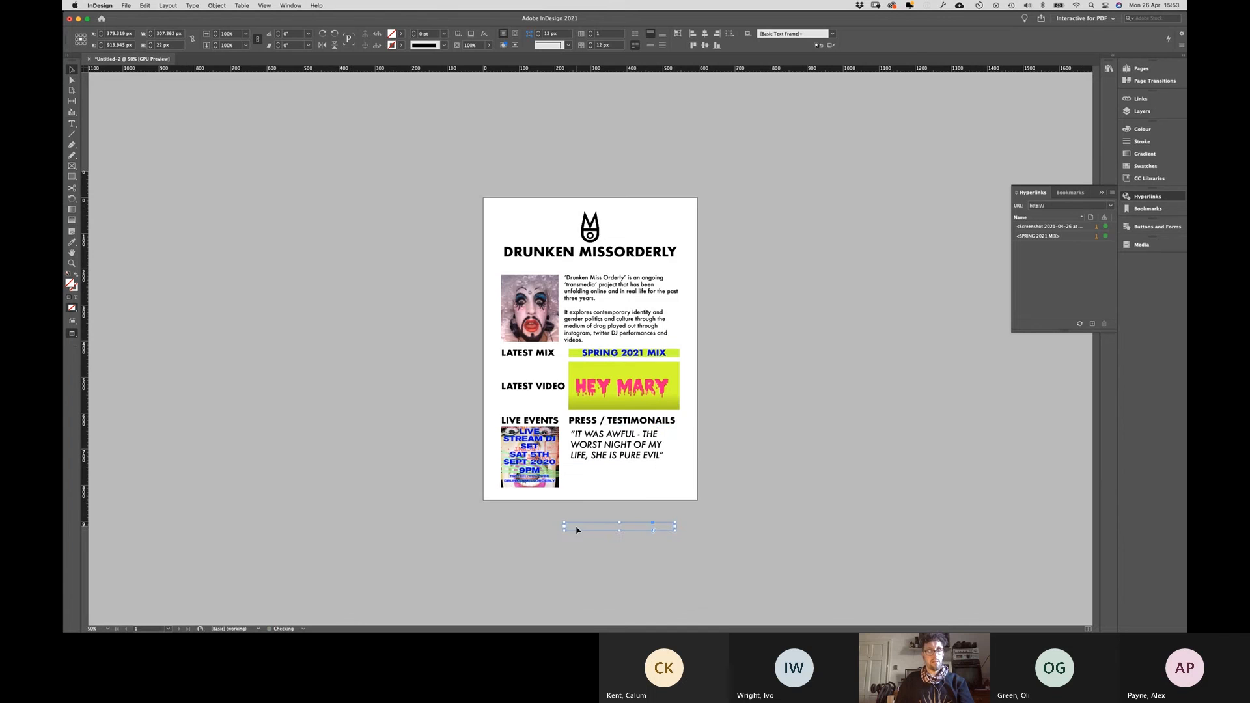
key(super+z)
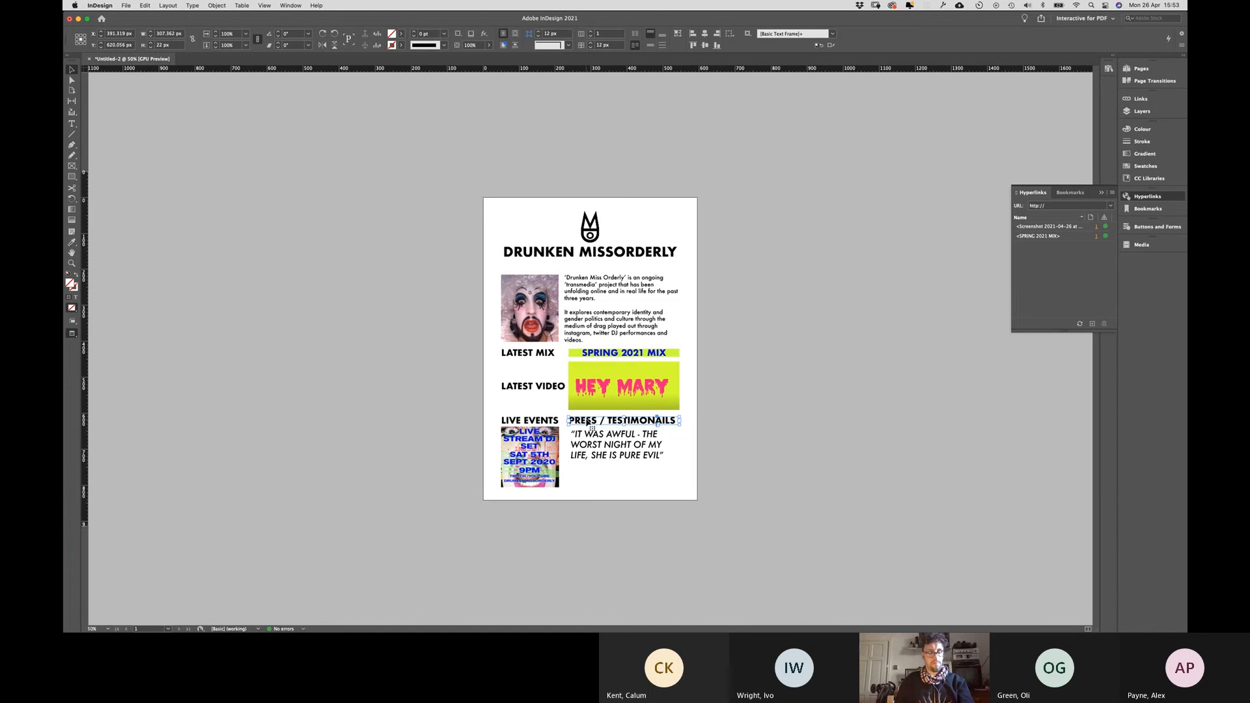
Step: Duplicate the PRESS / TESTIMONAILS heading directly below the quote and replace the copy's text with "FOLLOW"
drag(588, 422, 591, 473)
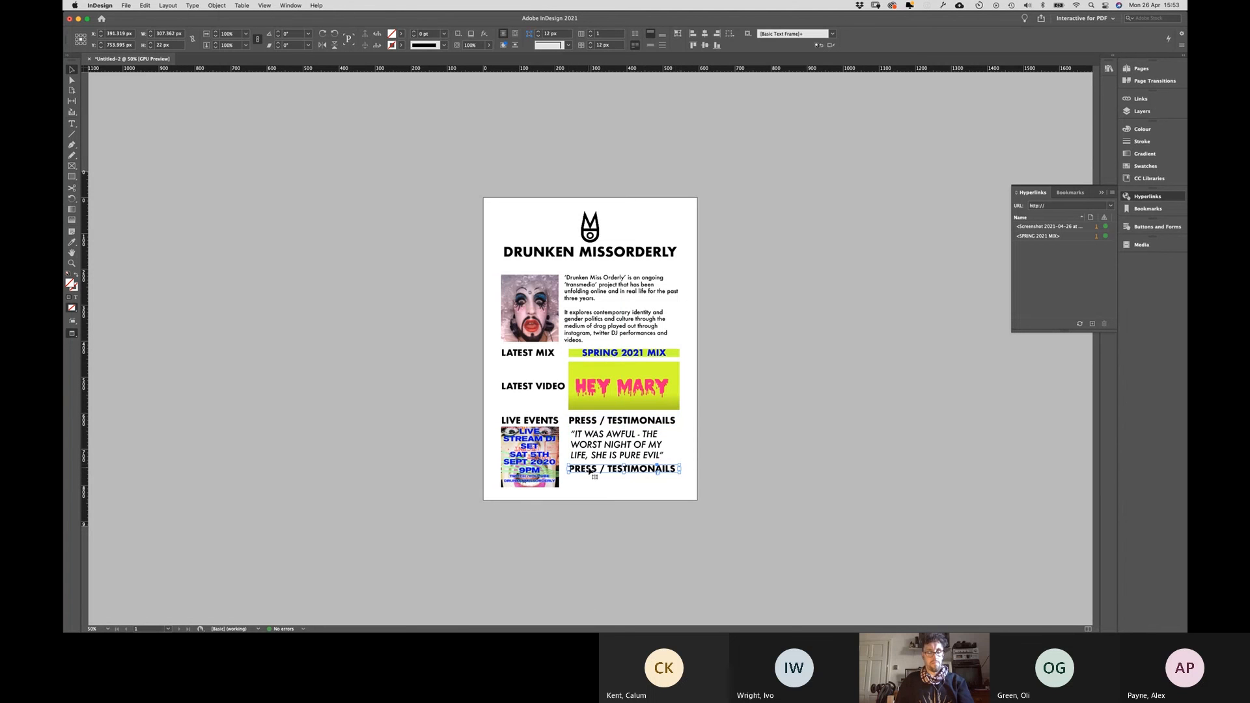
double_click(590, 469)
key(ctrl+a)
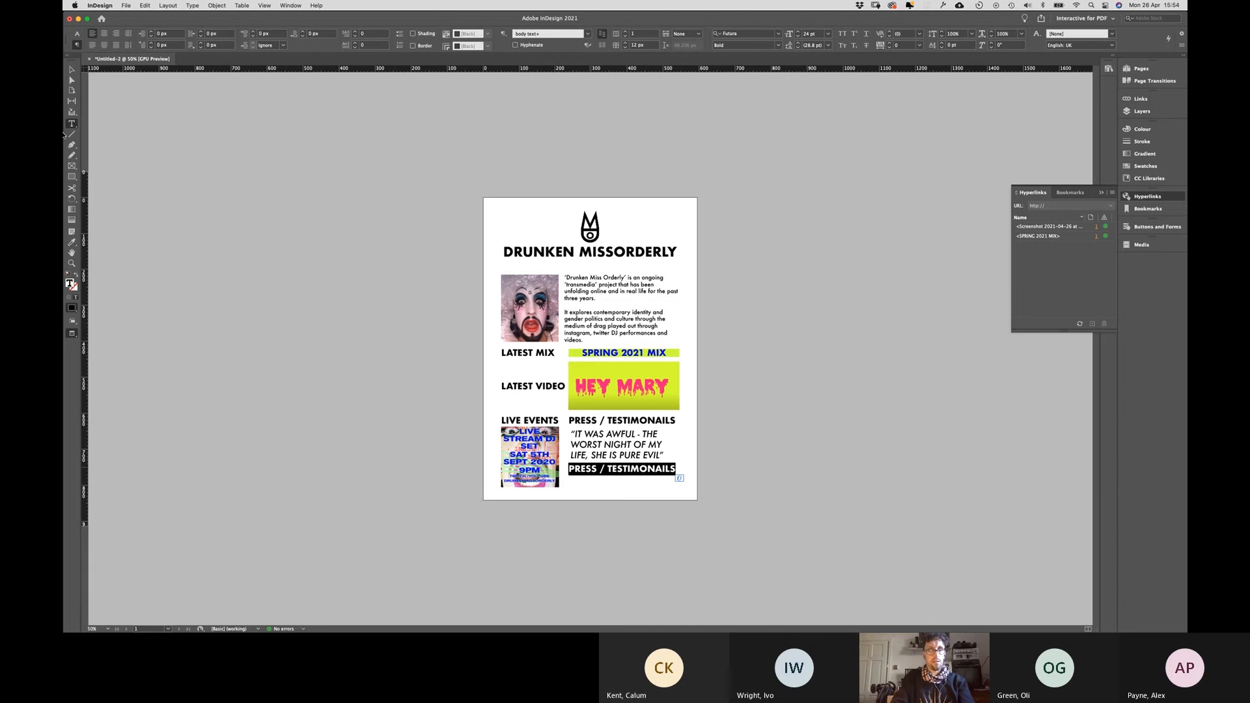
text(FOLLOW)
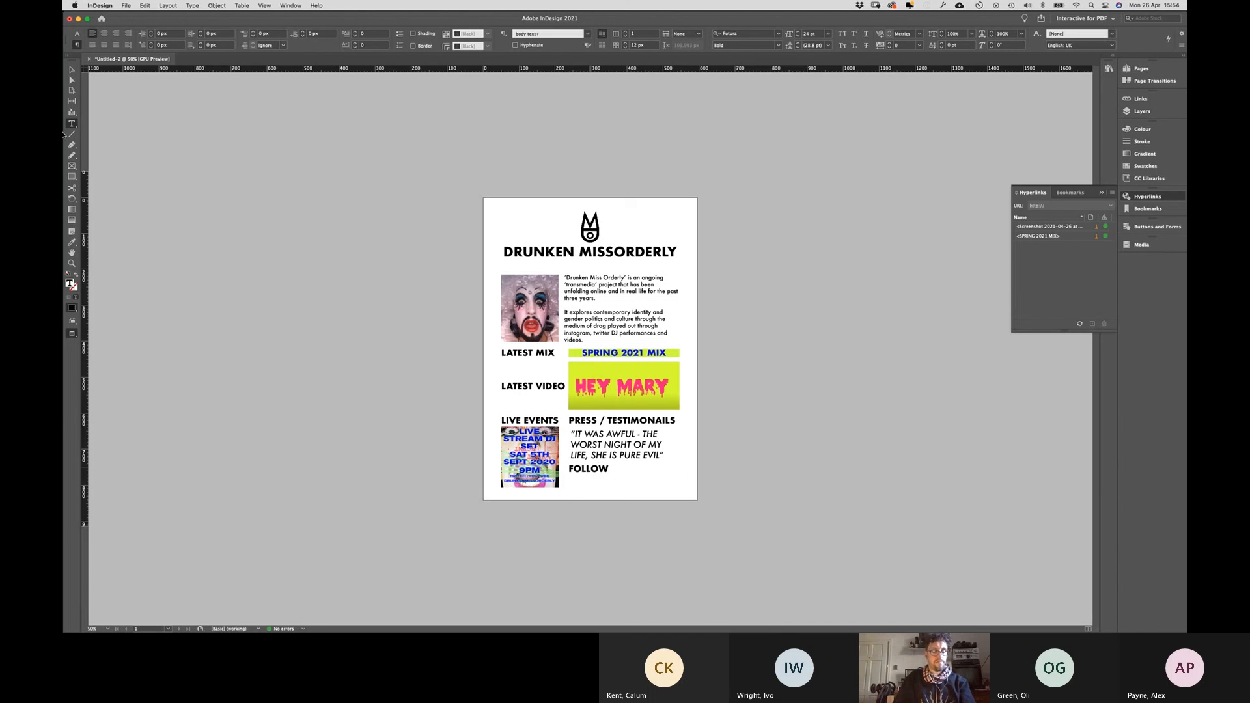
key(Escape)
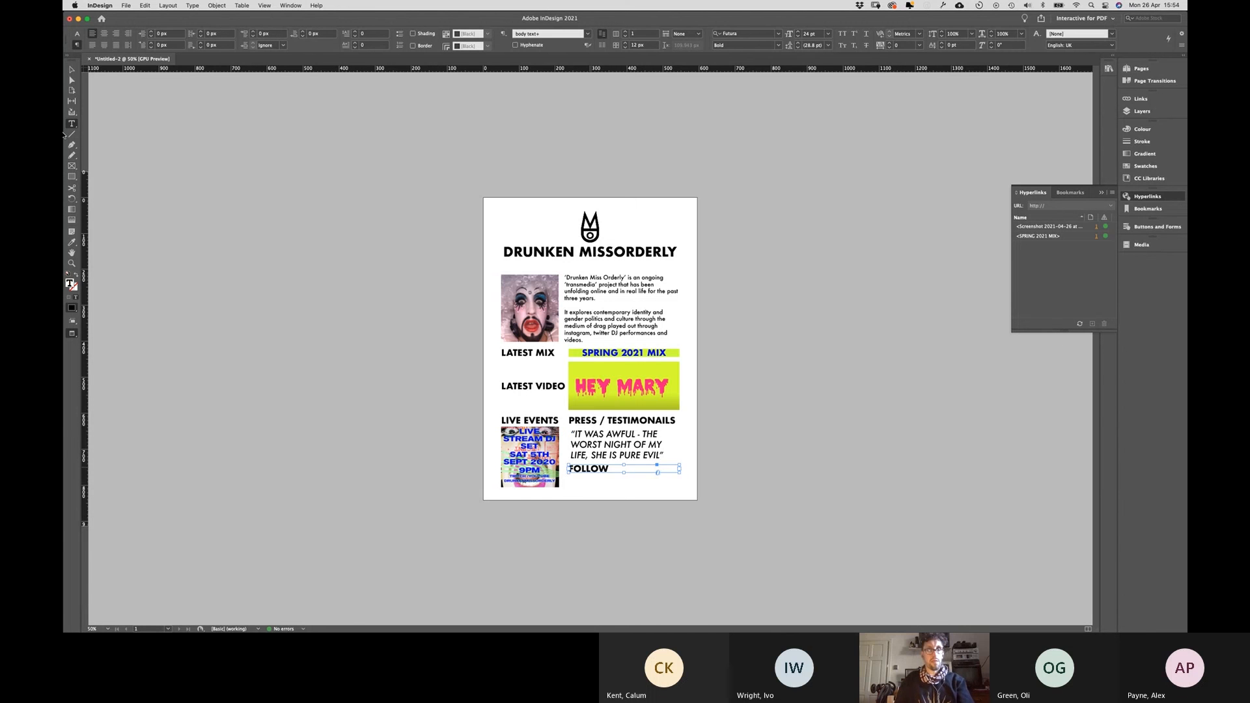
click(466, 430)
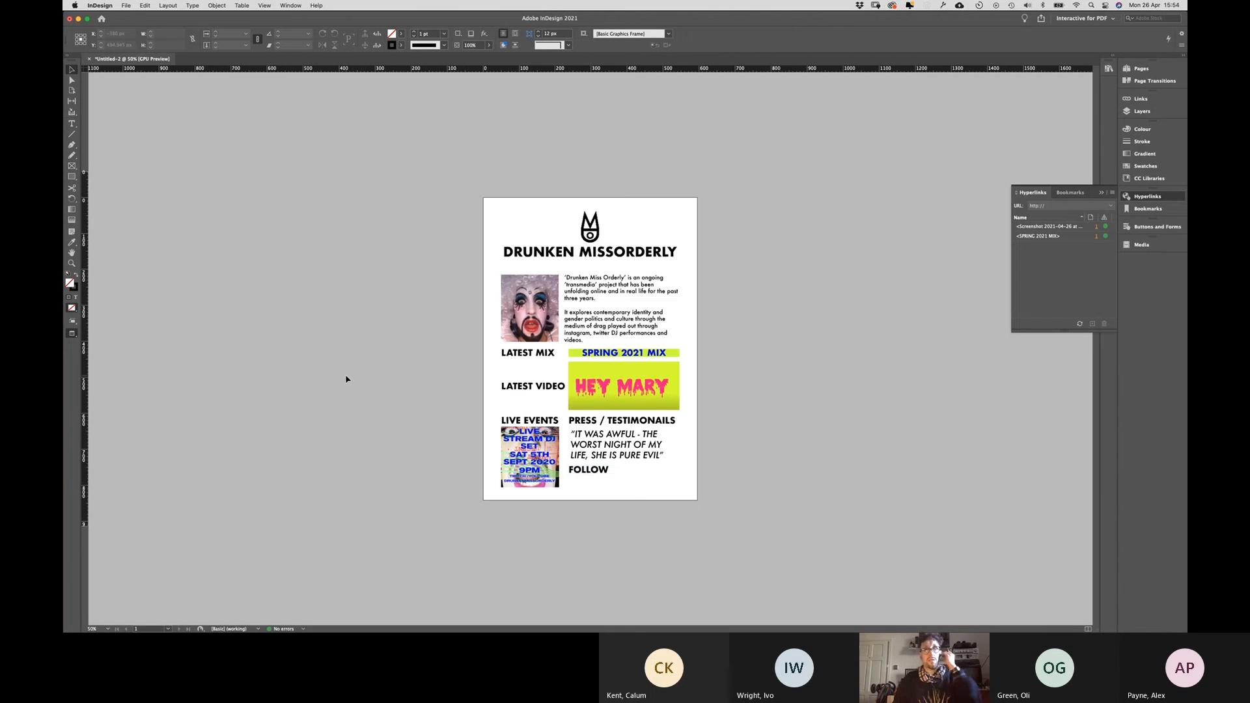
key(super+equal)
key(super+equal)
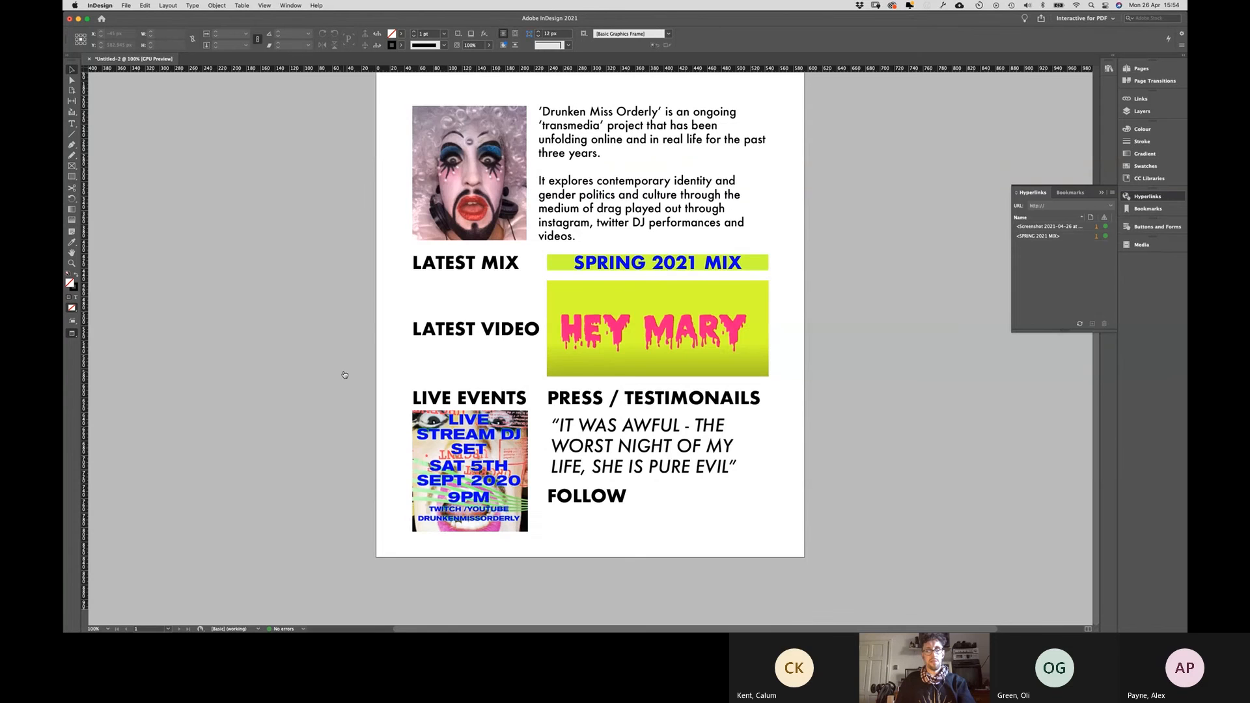
Step: Switch to the Brave browser and search Google Images for "instagram logo" in a new tab
key(super+Tab)
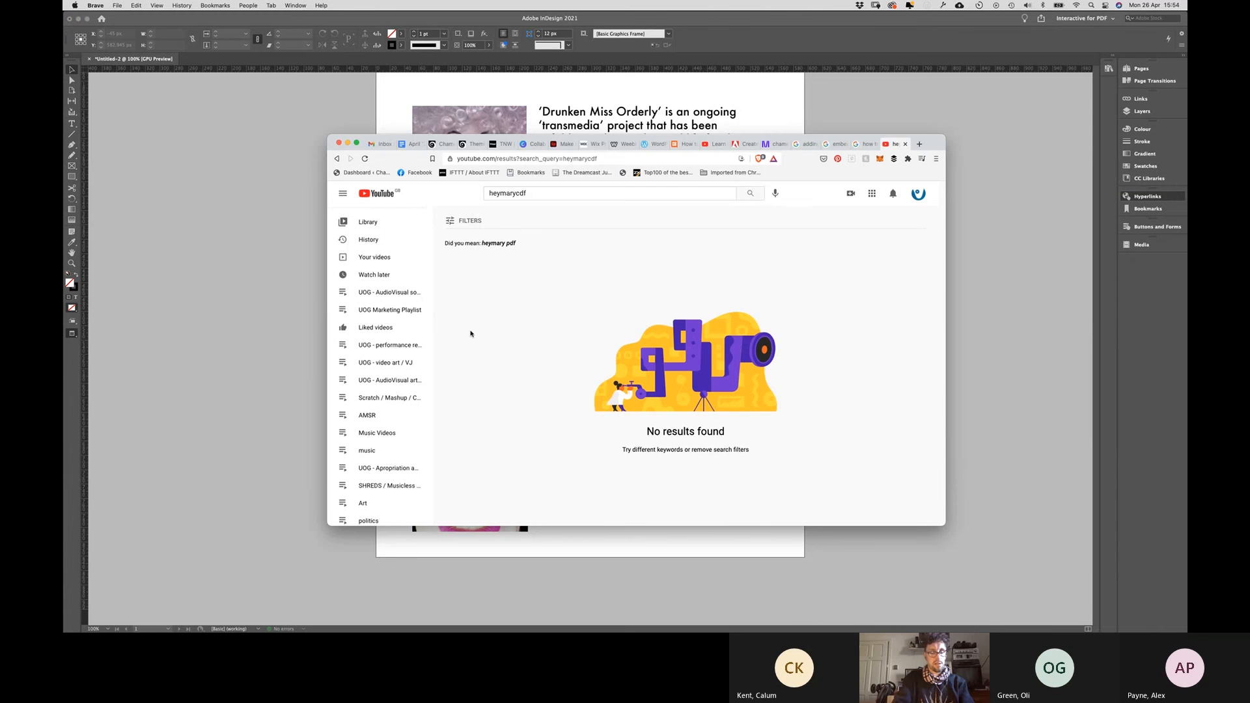
key(super+t)
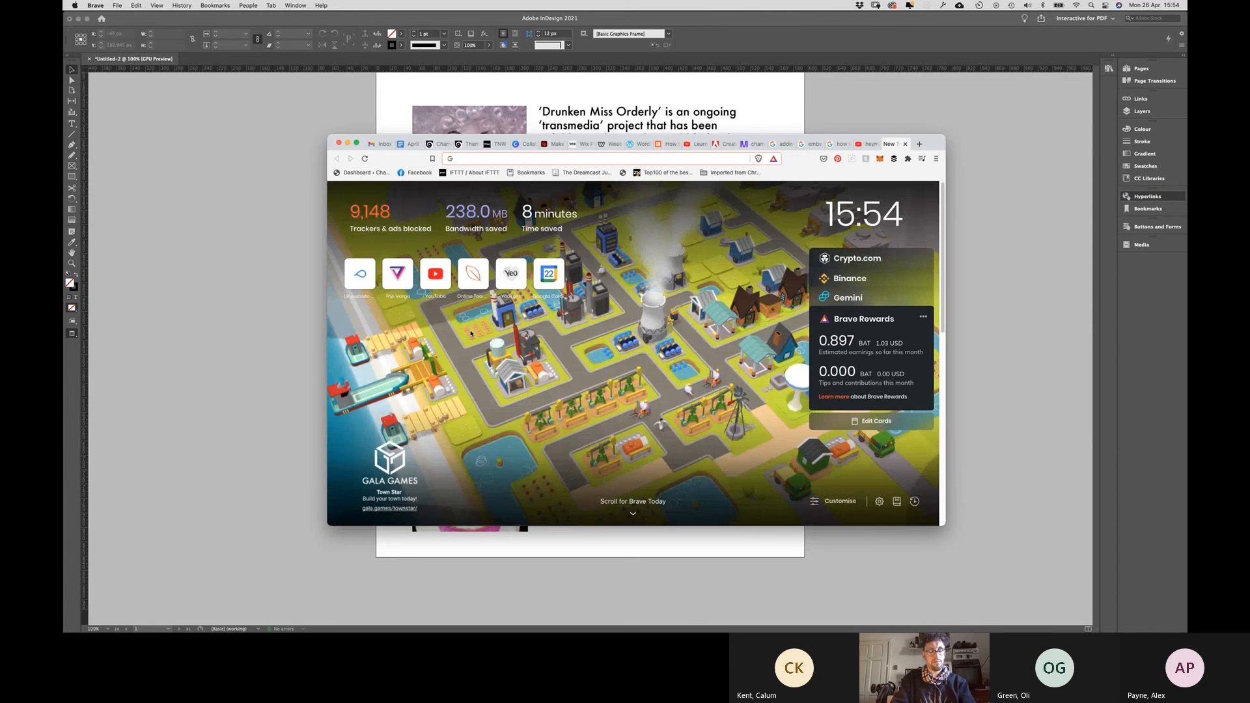
text(instag)
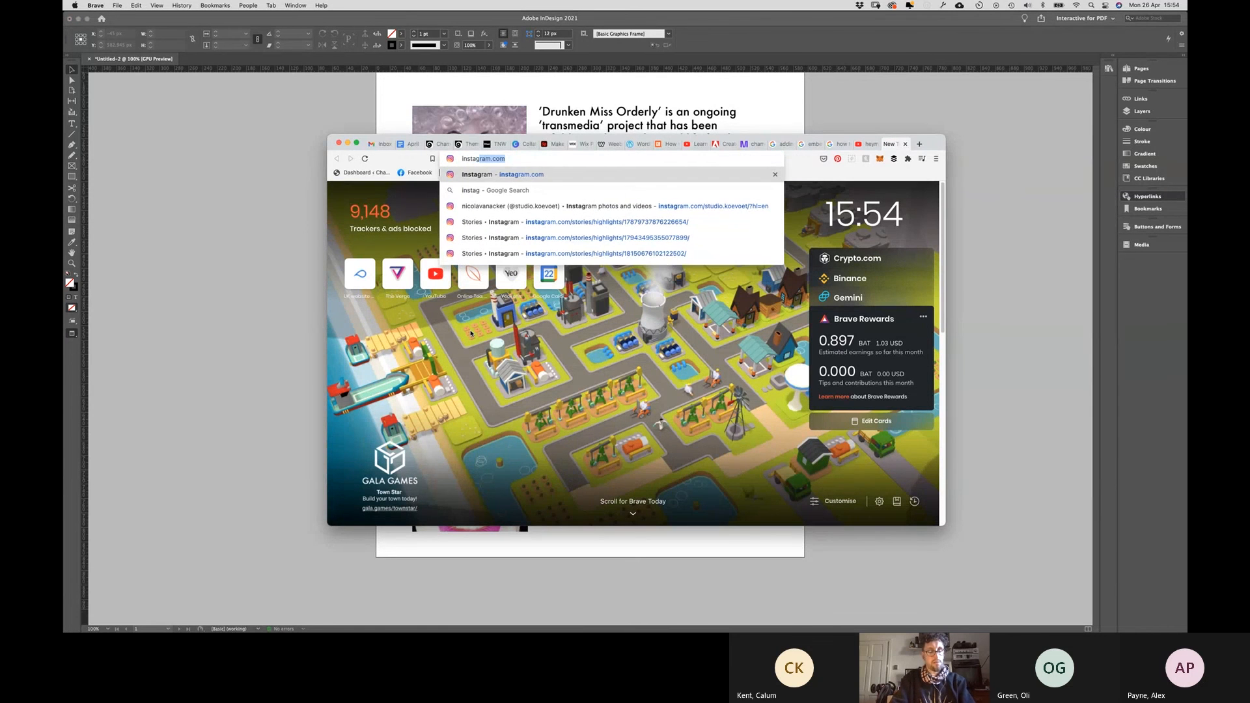
text(ram logo)
key(Return)
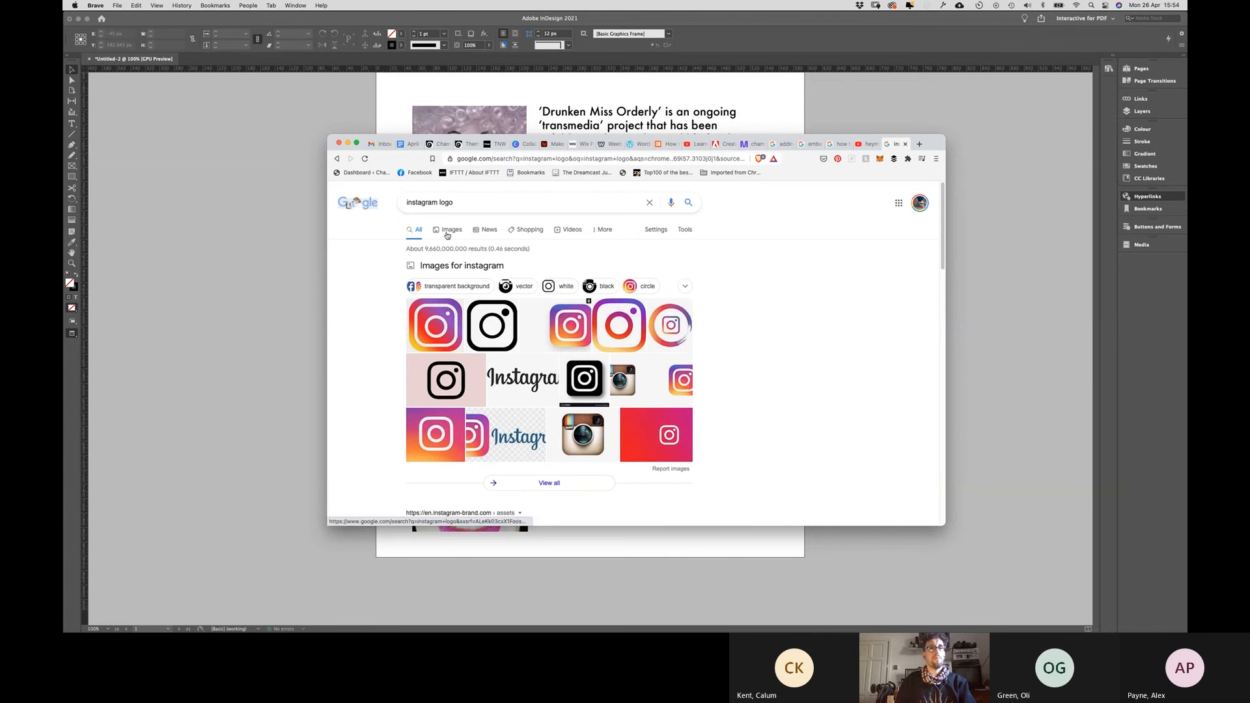
click(447, 233)
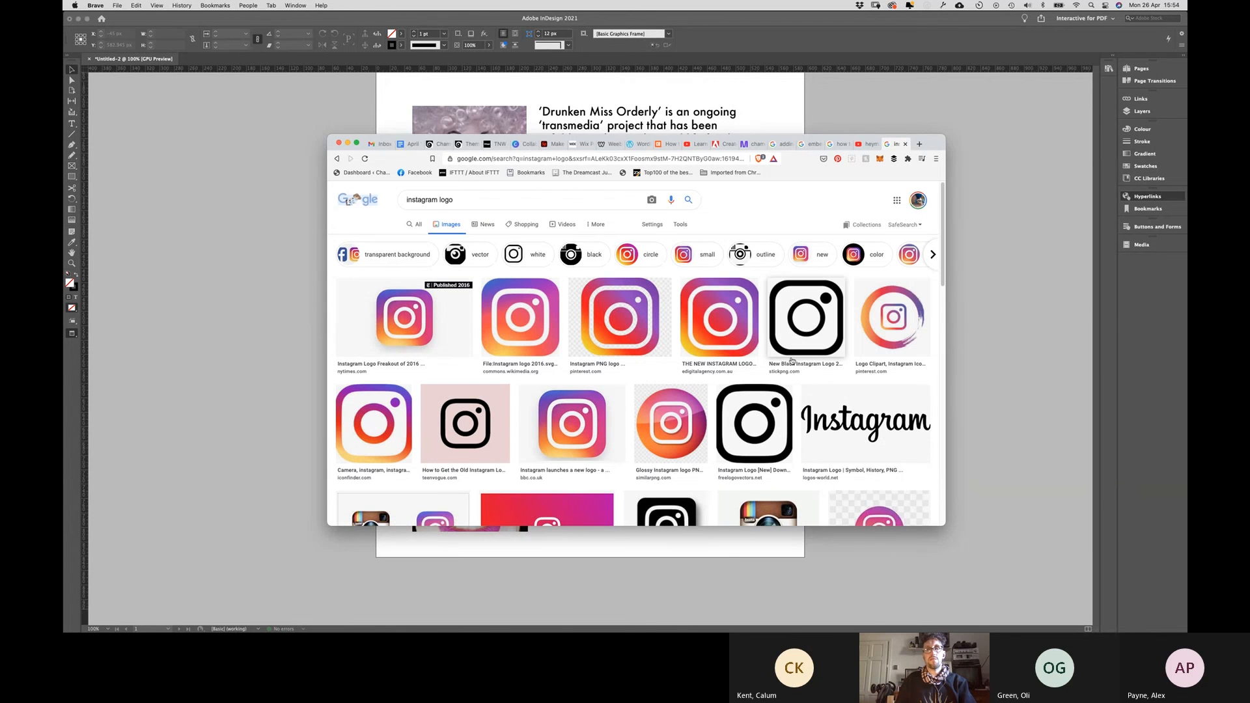
Step: Copy the black "Instagram Logo [New] Download Vector" image from freelogovectors.net and paste it onto the InDesign page
click(750, 426)
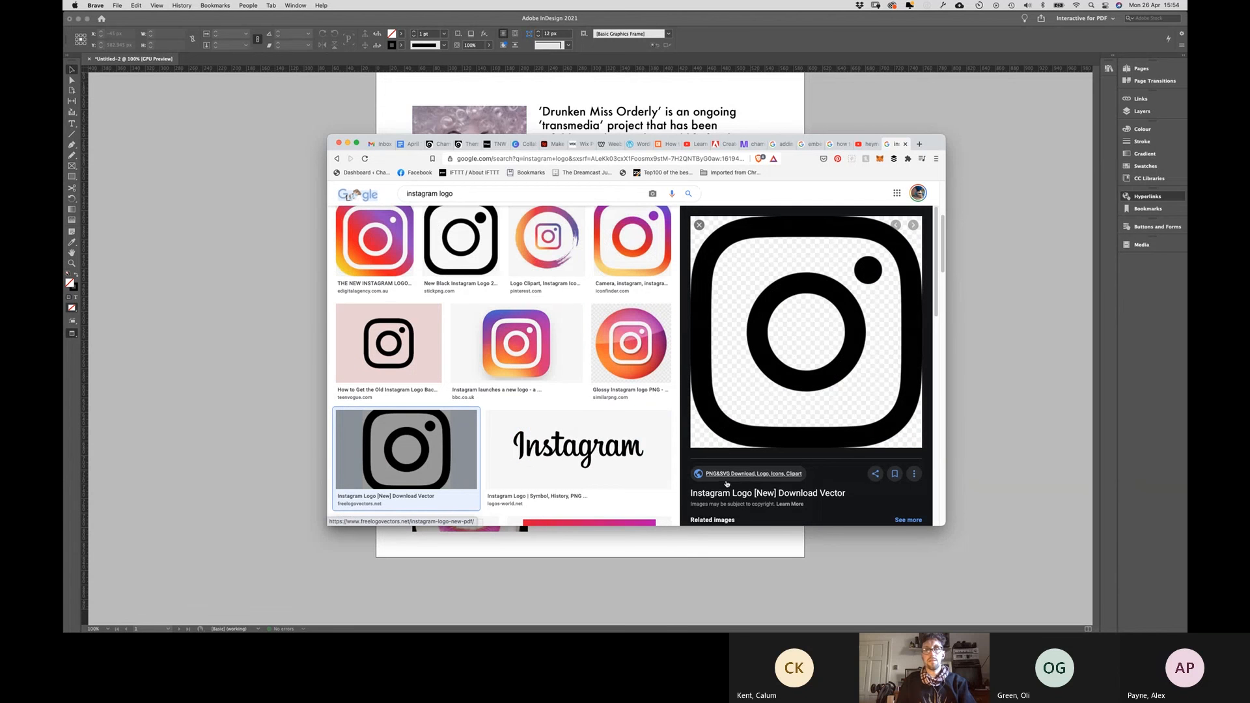
scroll(723, 482, down, 2)
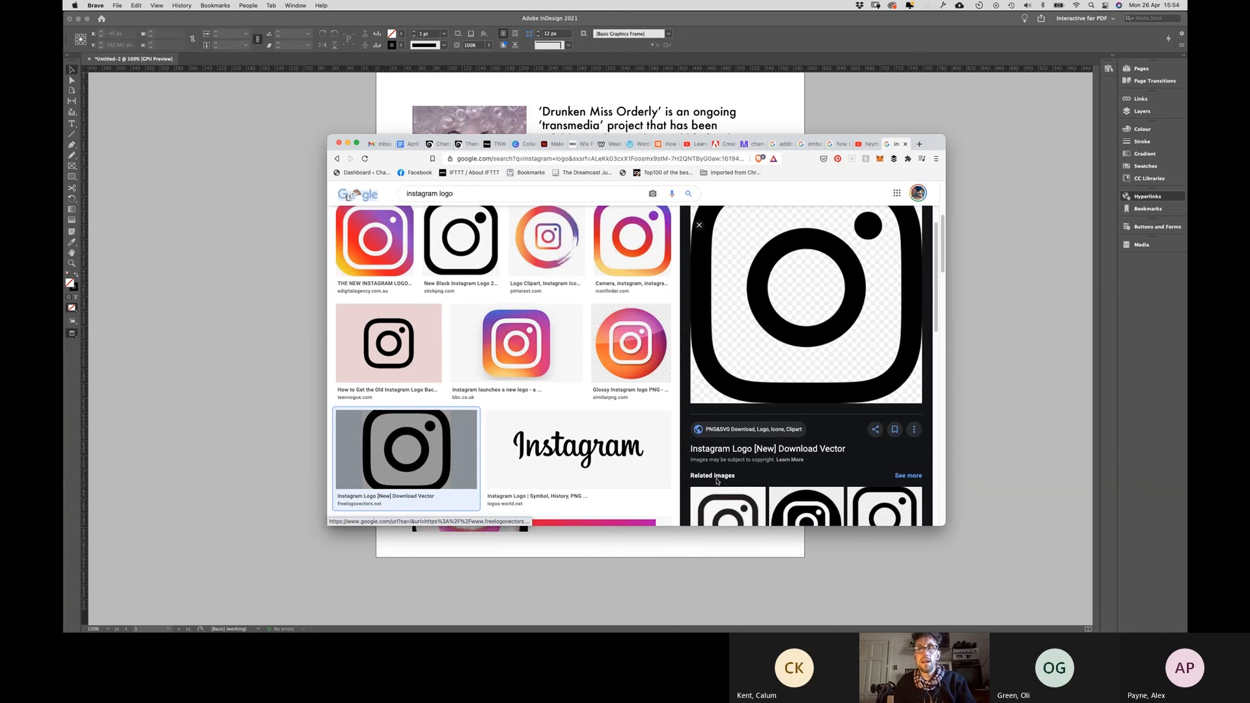
scroll(749, 365, up, 2)
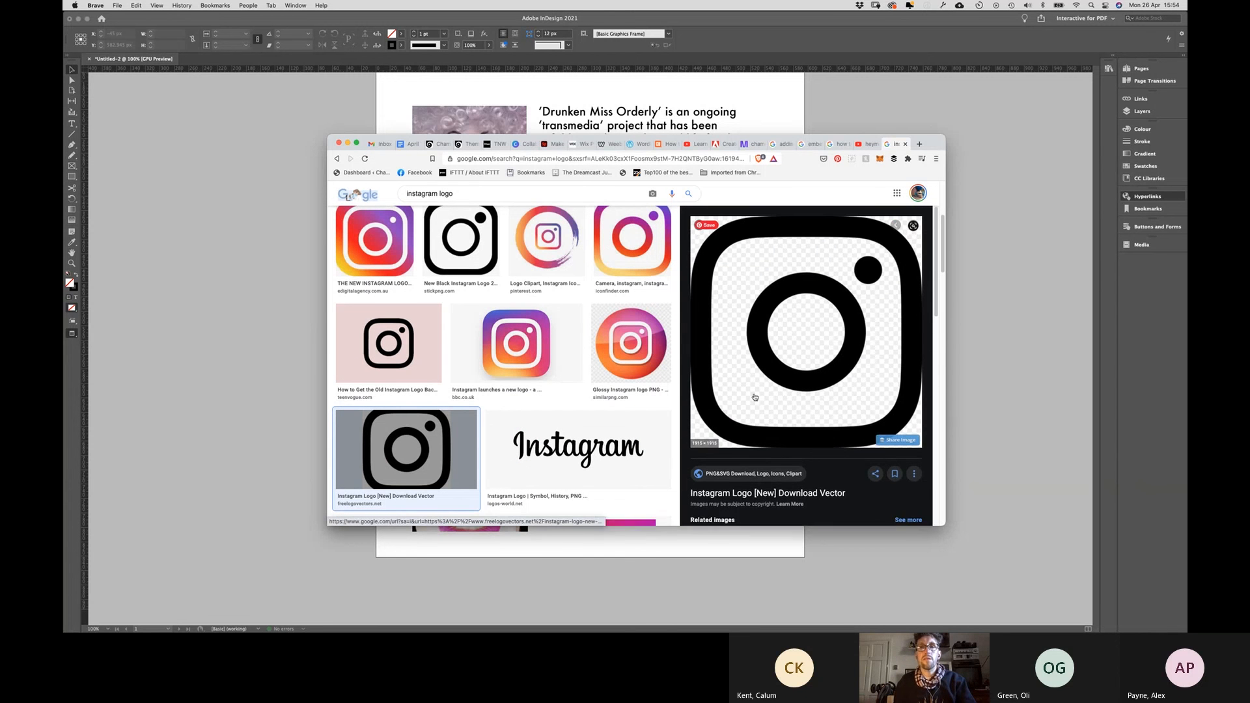
right_click(757, 352)
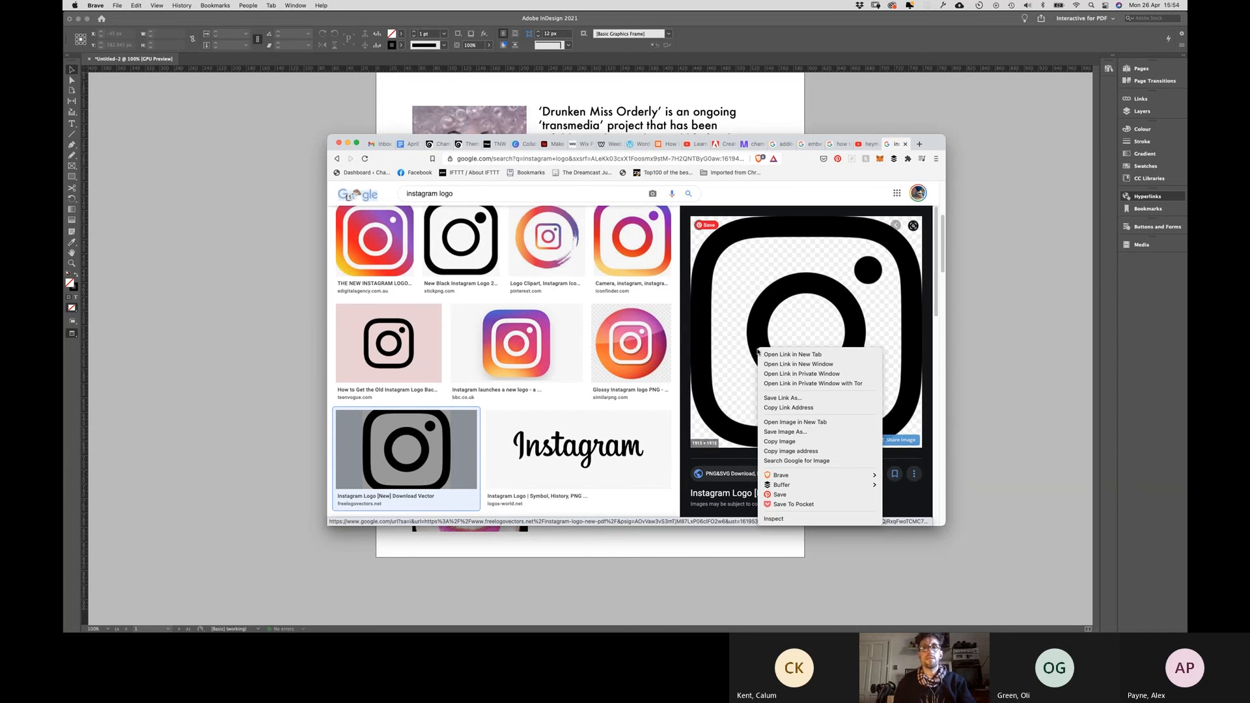
click(777, 442)
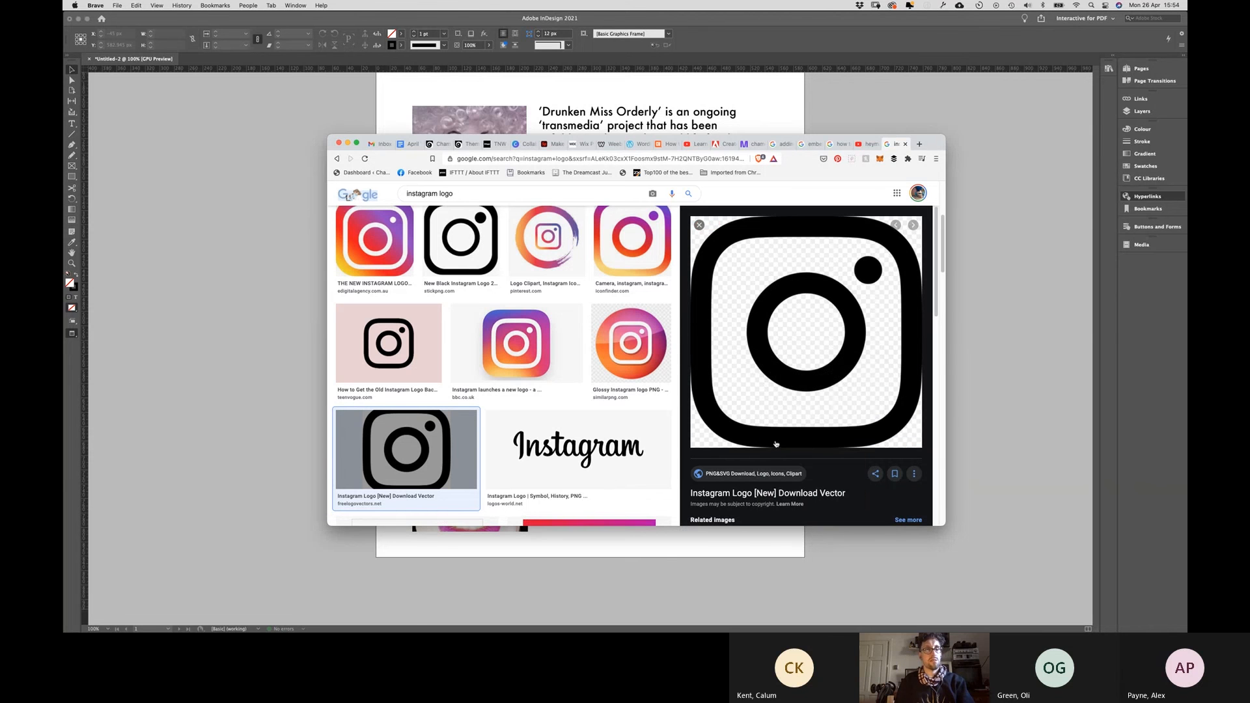
key(super+Tab)
key(super+v)
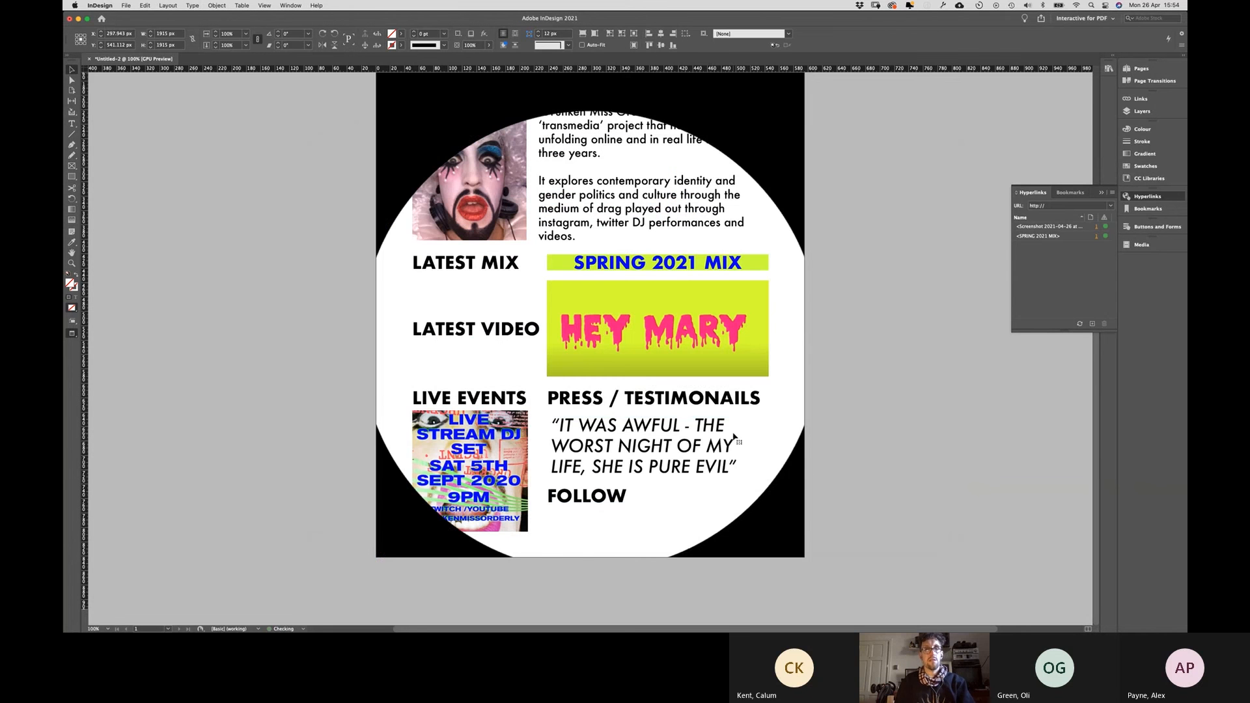
Step: Shrink the oversized pasted Instagram logo to about 414 px wide over the lower part of the page
click(591, 349)
key(super+minus)
key(super+minus)
key(super+minus)
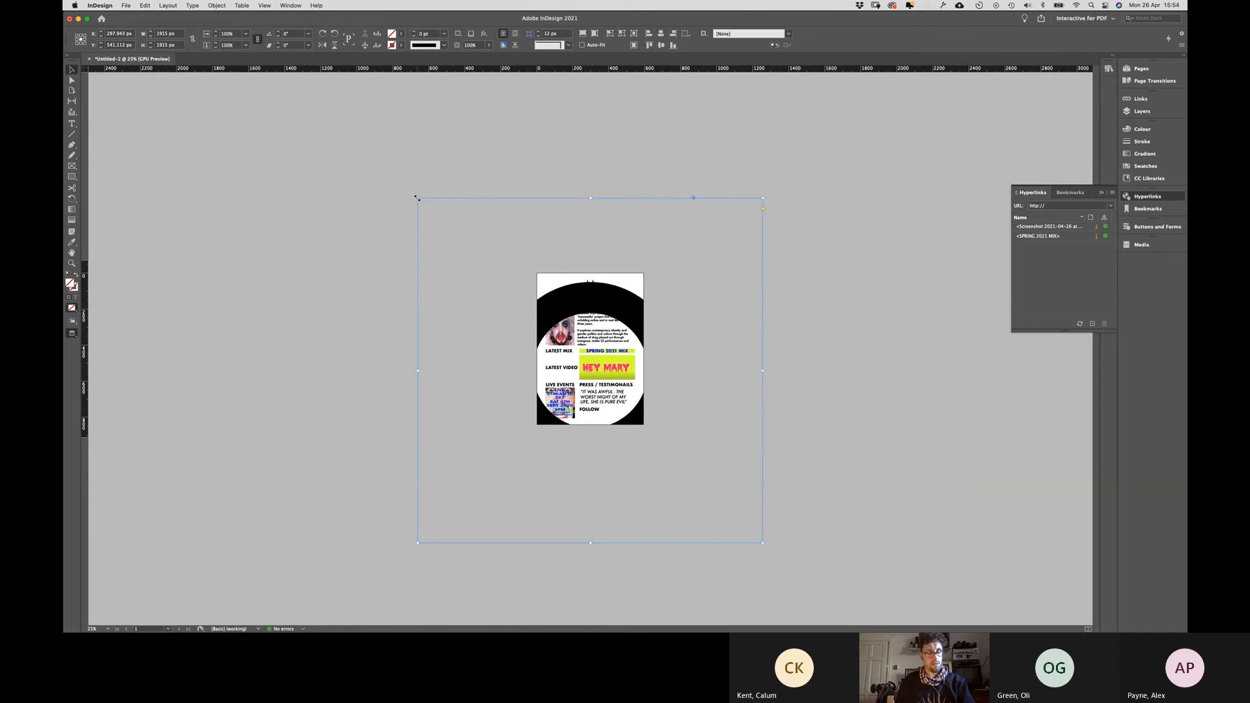
drag(418, 197, 65, 112)
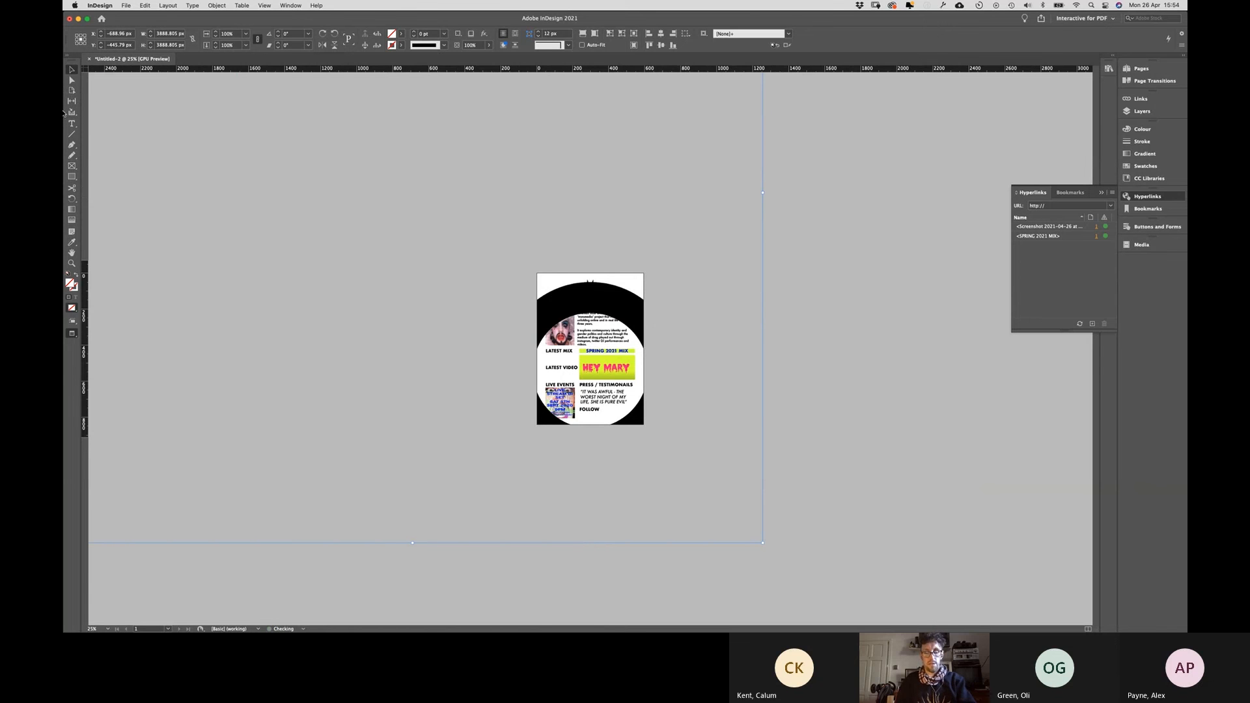
key(super+minus)
key(super+minus)
key(super+minus)
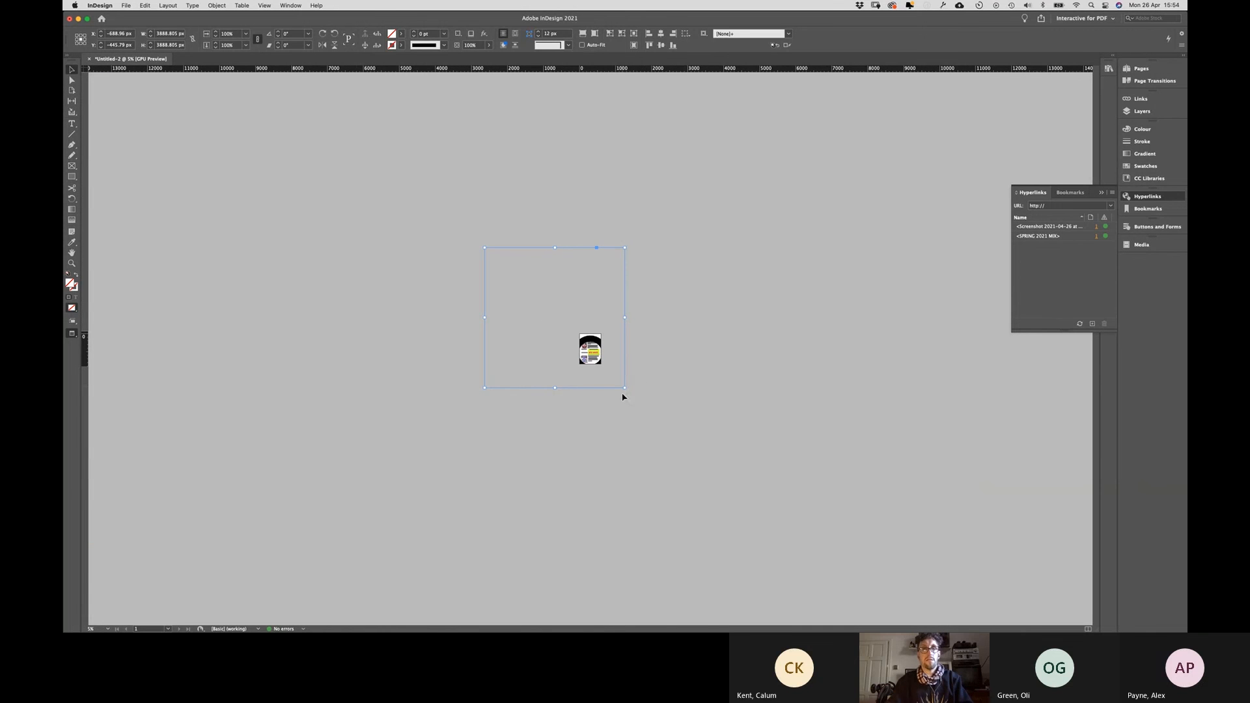
drag(624, 388, 593, 355)
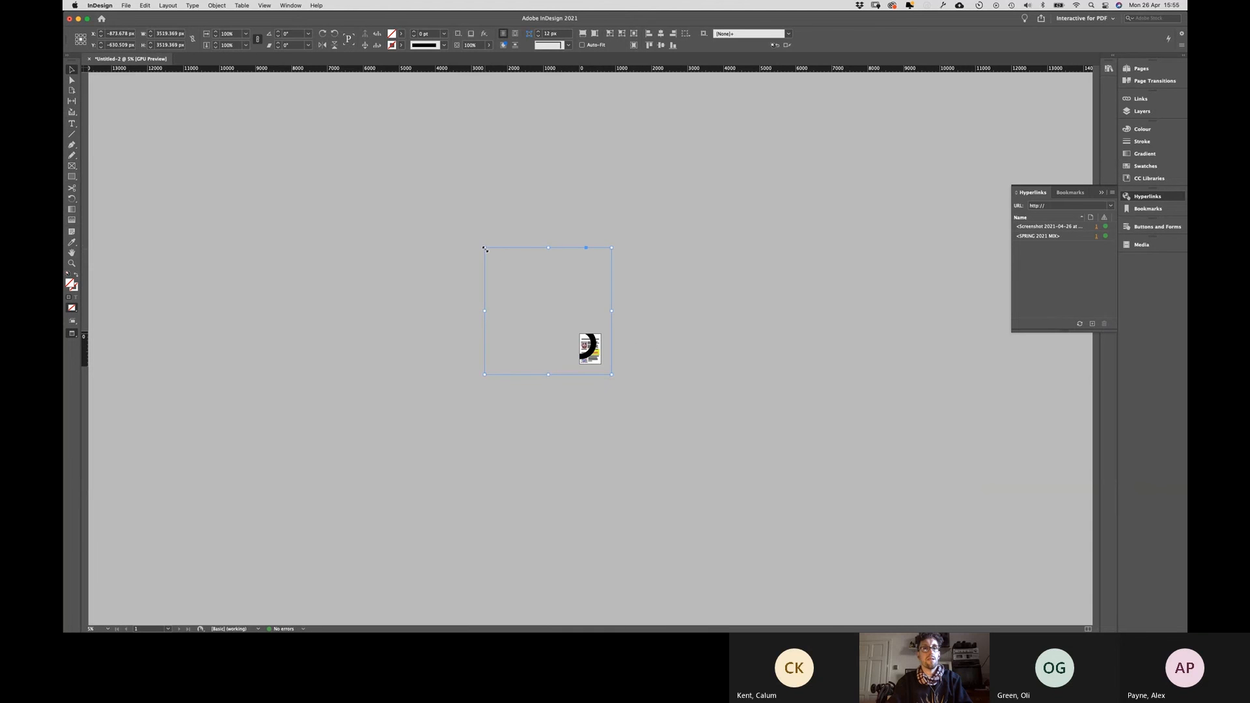
drag(484, 248, 594, 357)
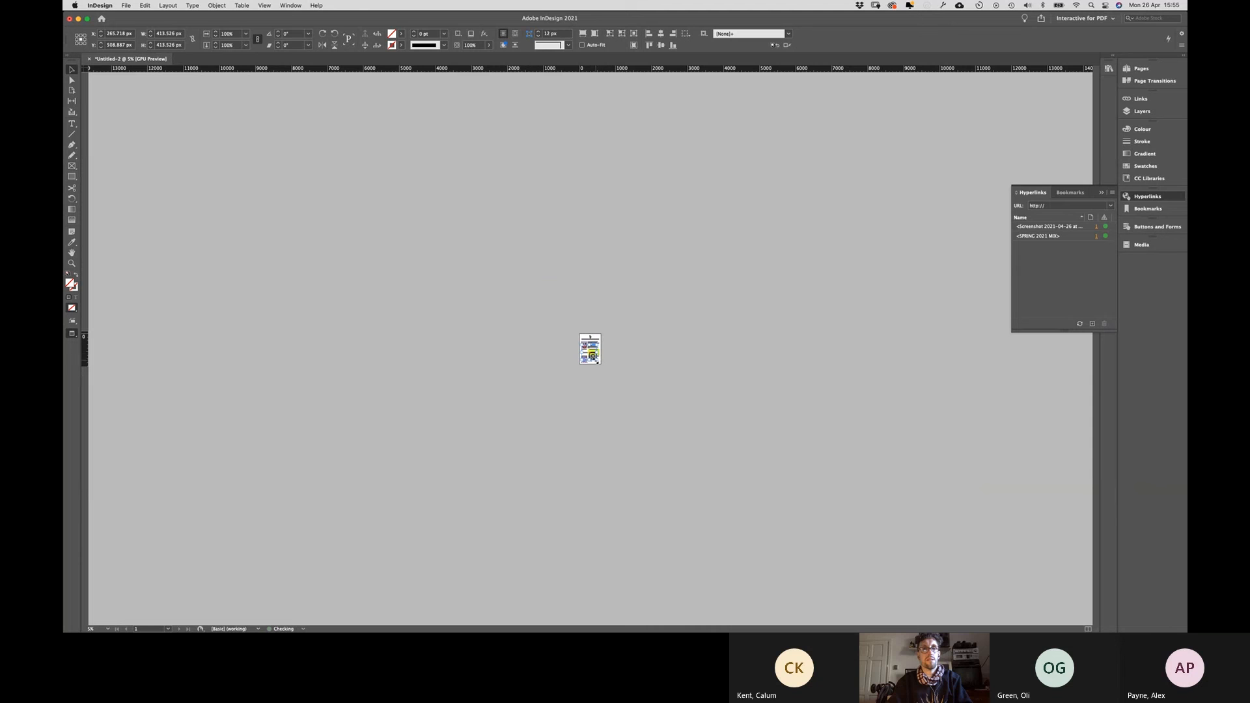
Step: Scale the Instagram logo down to icon size directly below the FOLLOW heading and nudge the heading up slightly
key(super+equal)
key(super+equal)
key(super+equal)
key(super+equal)
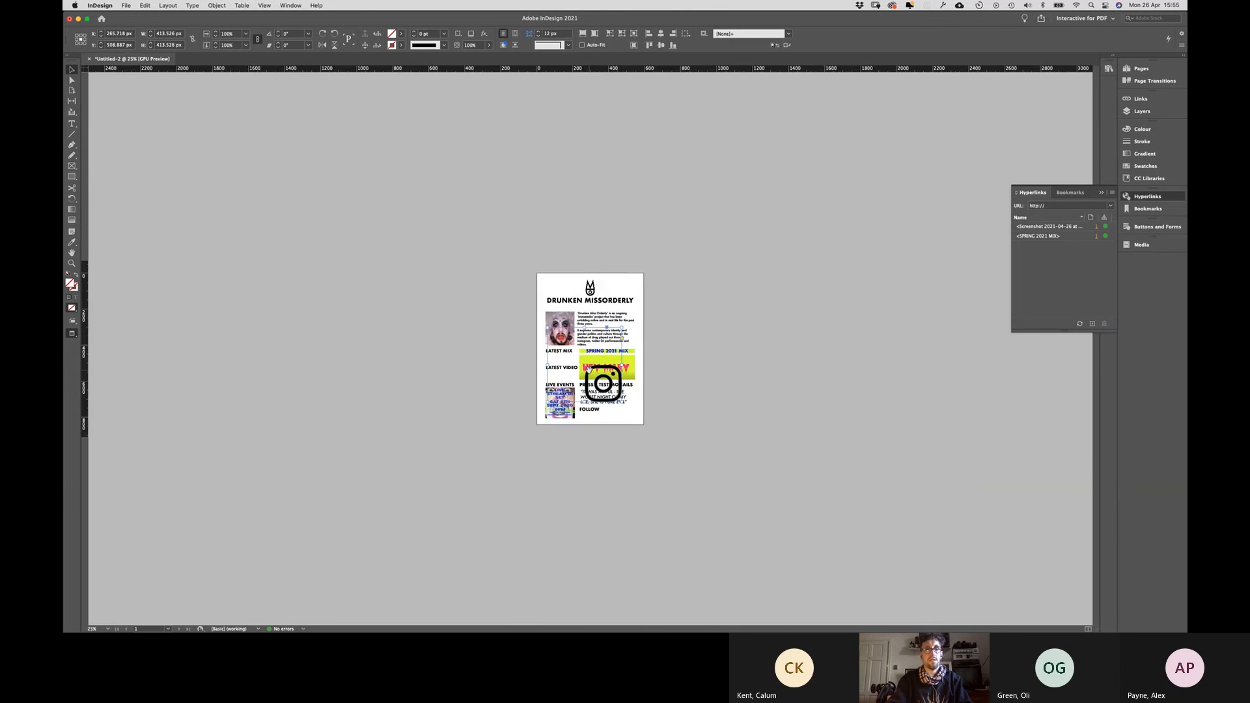
drag(461, 278, 567, 558)
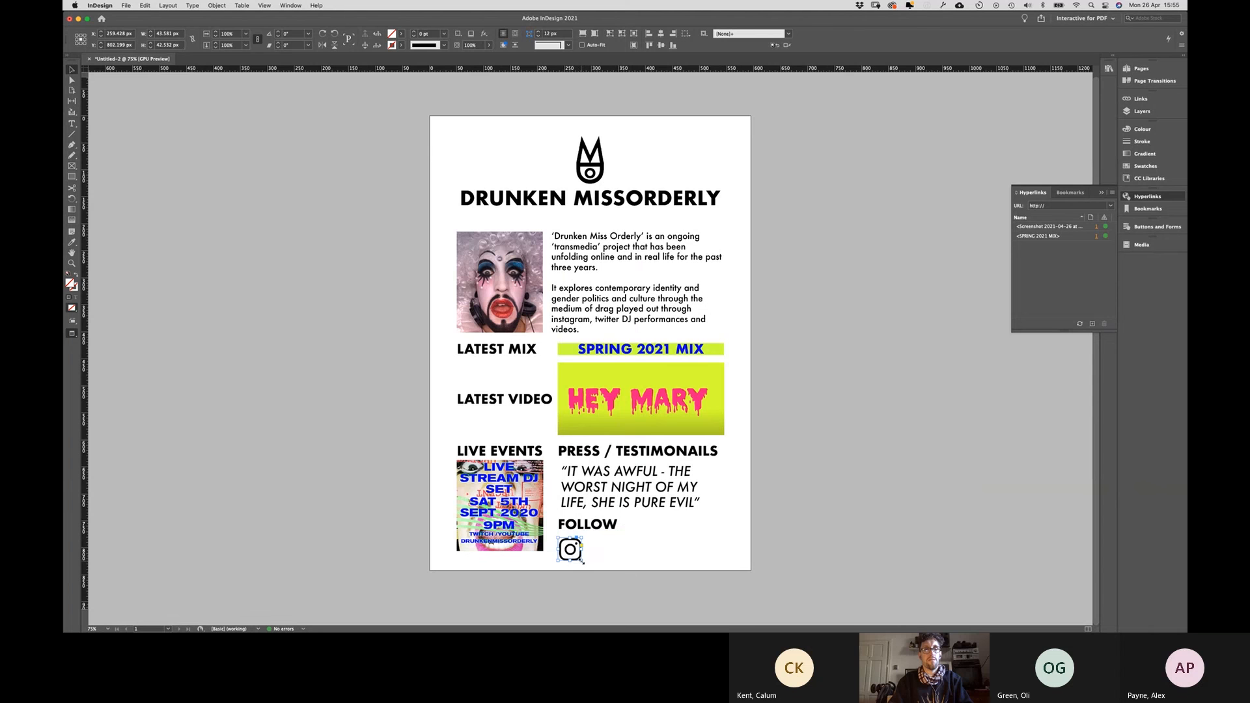
click(563, 529)
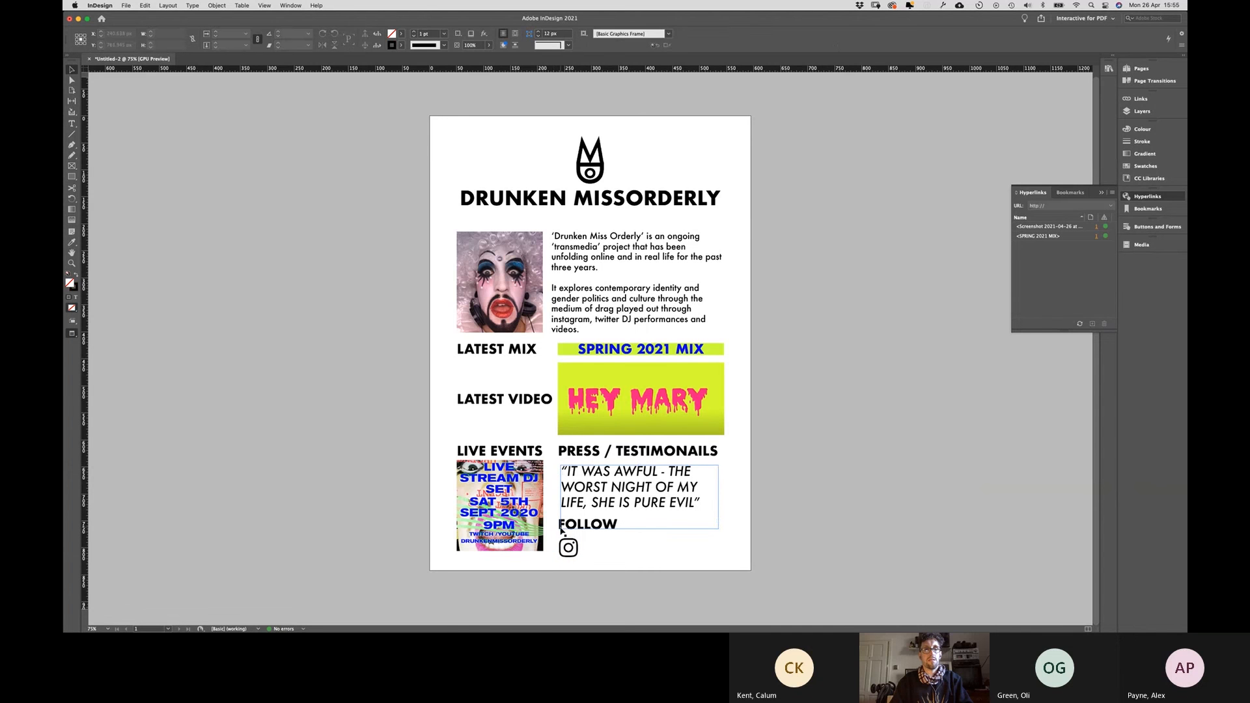
click(555, 538)
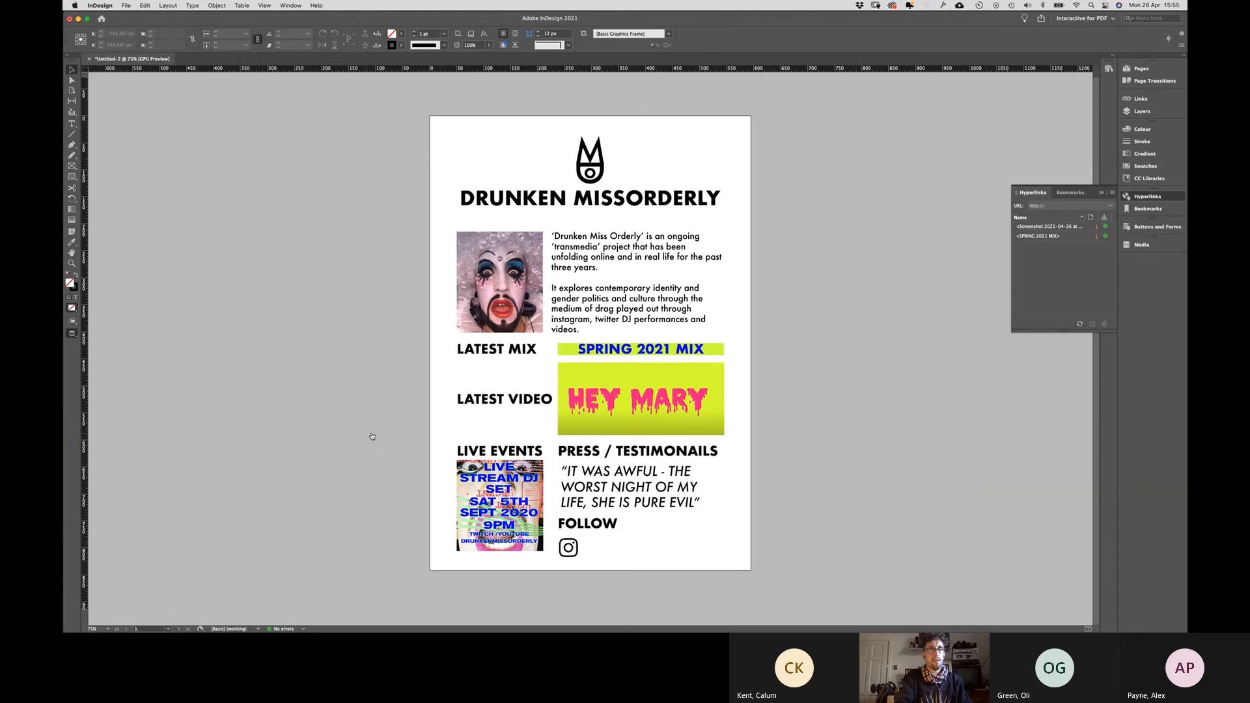
Step: Switch to Chrome and search Google for "free icons png" in a new tab
key(super+Tab)
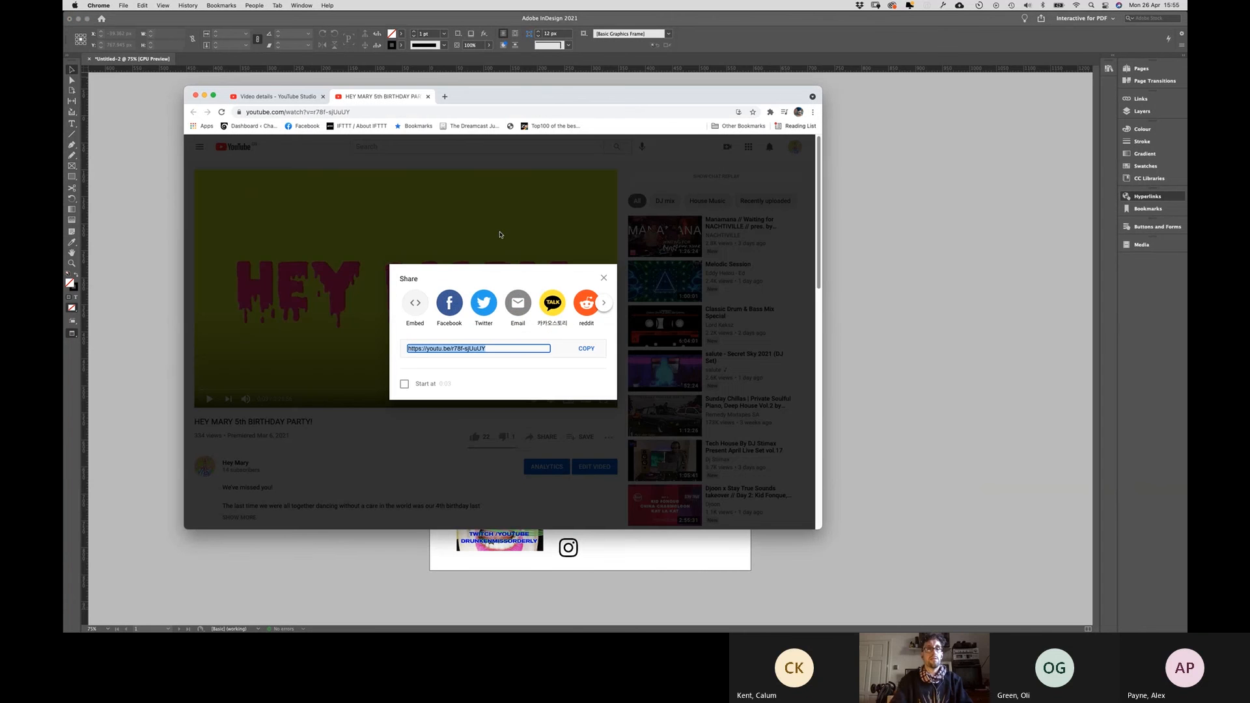
key(super+t)
text(free icobs)
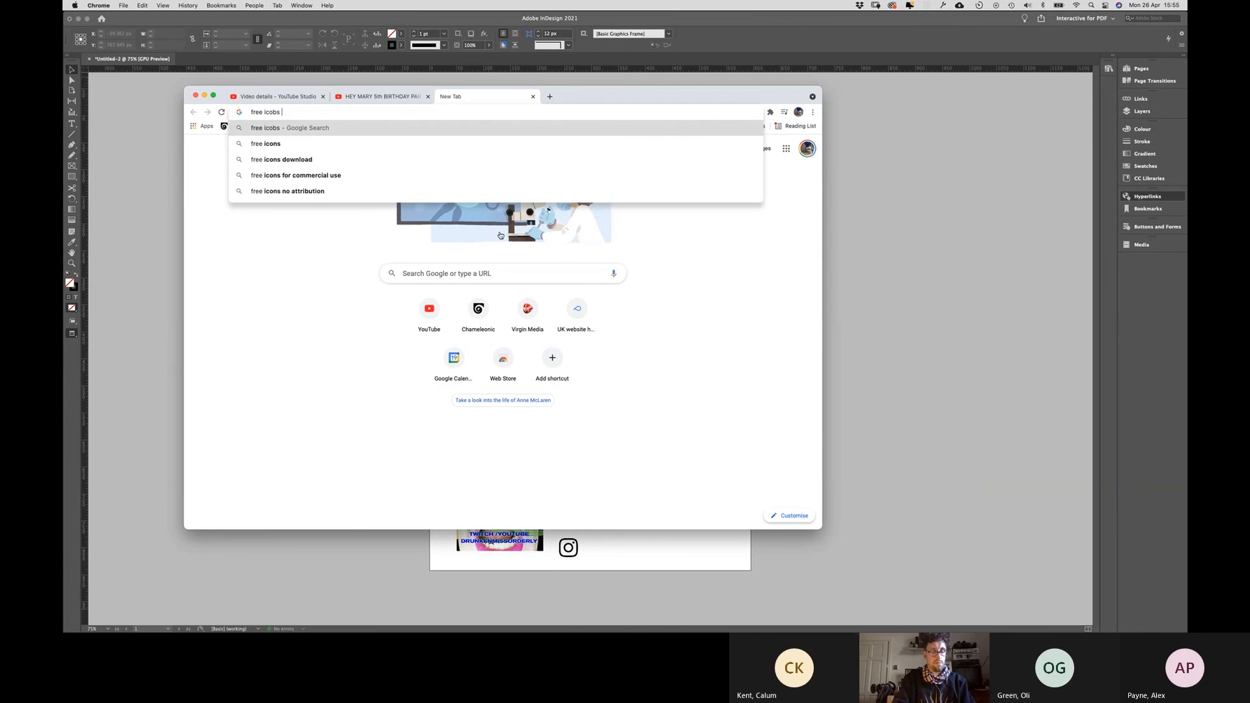
key(BackSpace)
key(BackSpace)
key(BackSpace)
text(ns p)
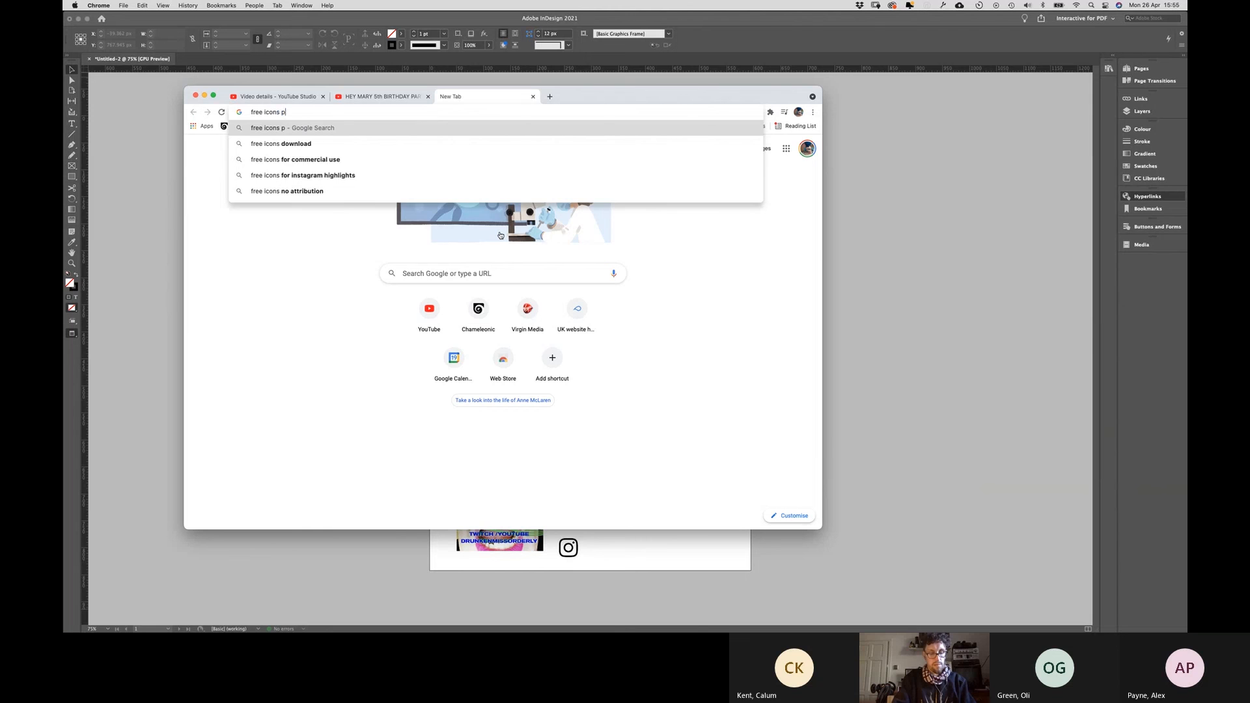
text(ng)
key(Return)
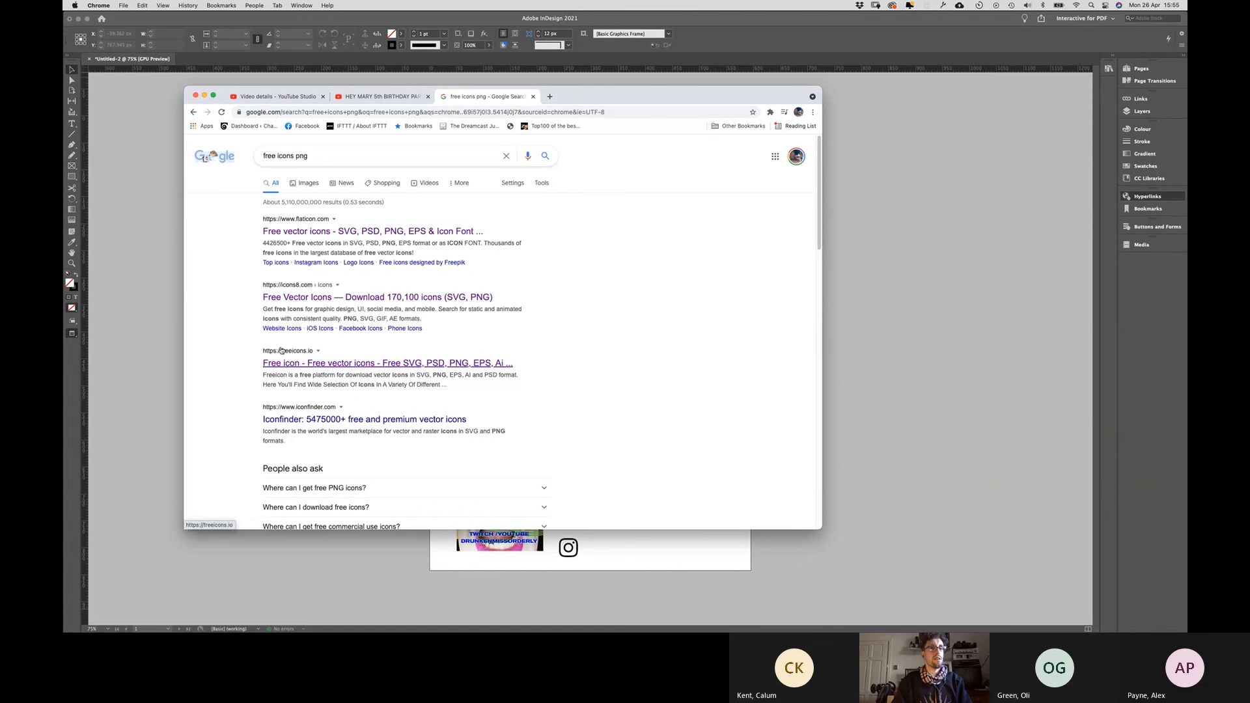
Step: Open the flaticon.com result and search the site's icons for "instagram"
click(274, 230)
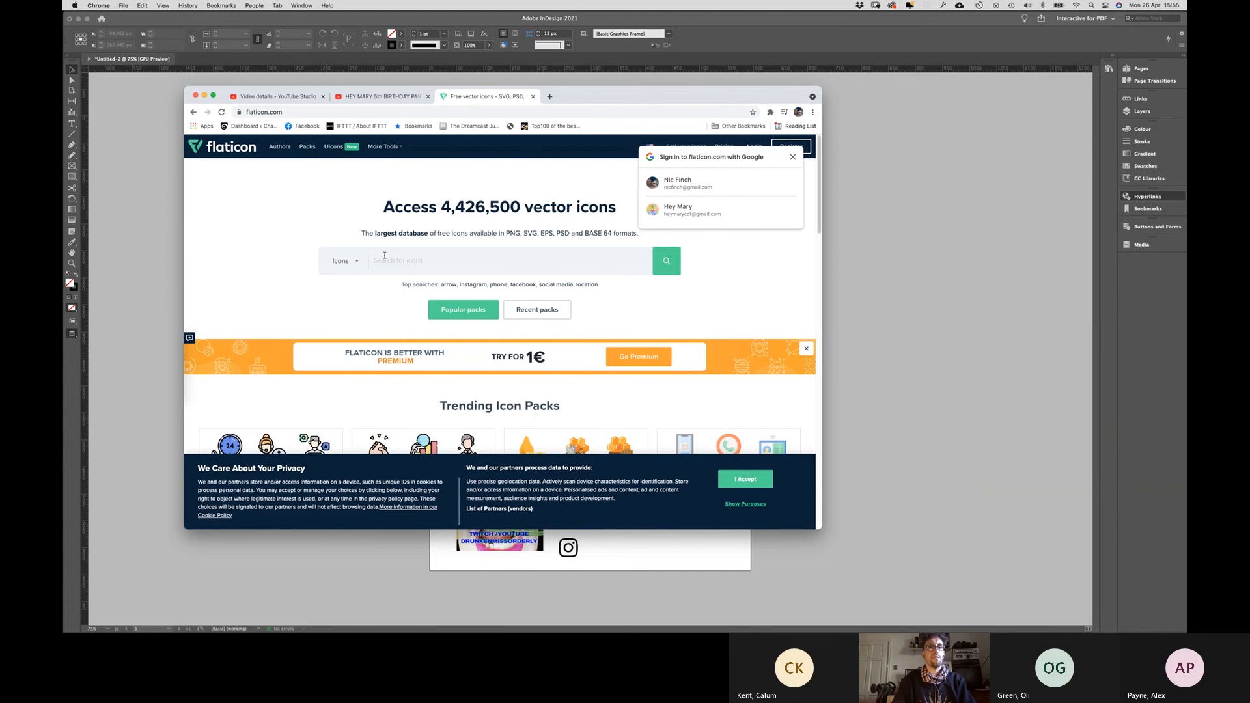
click(410, 261)
text(instagram)
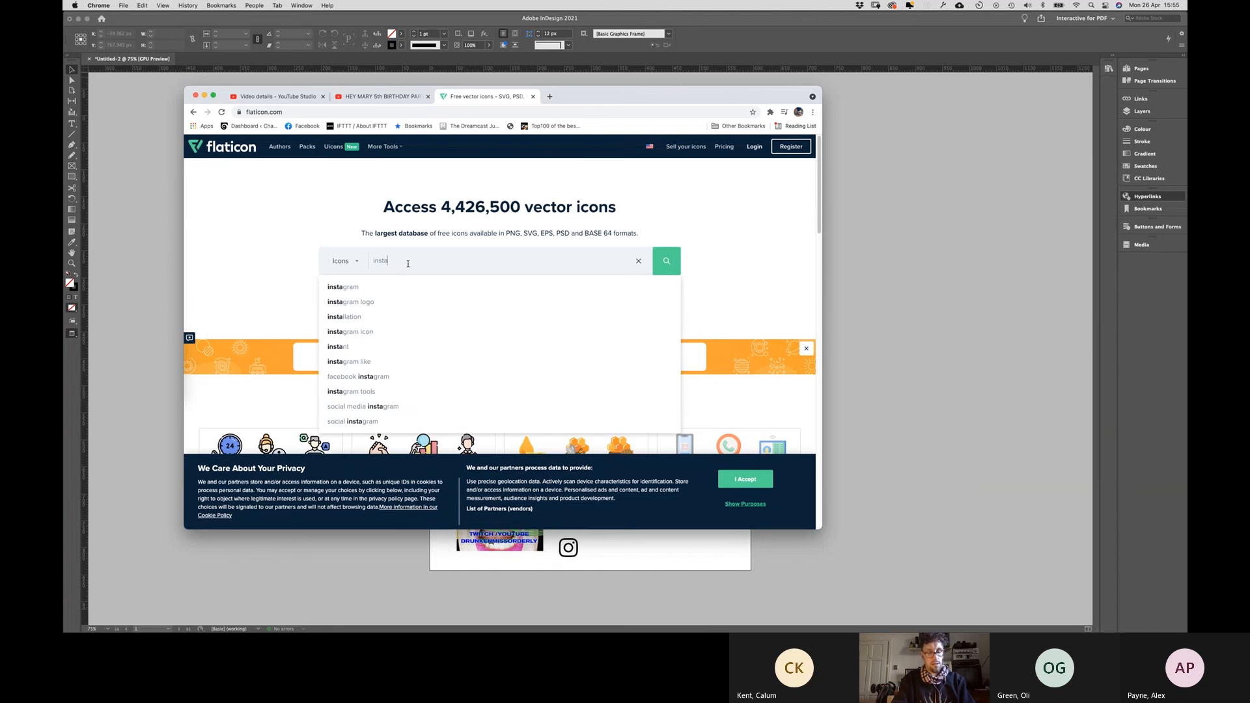
key(Return)
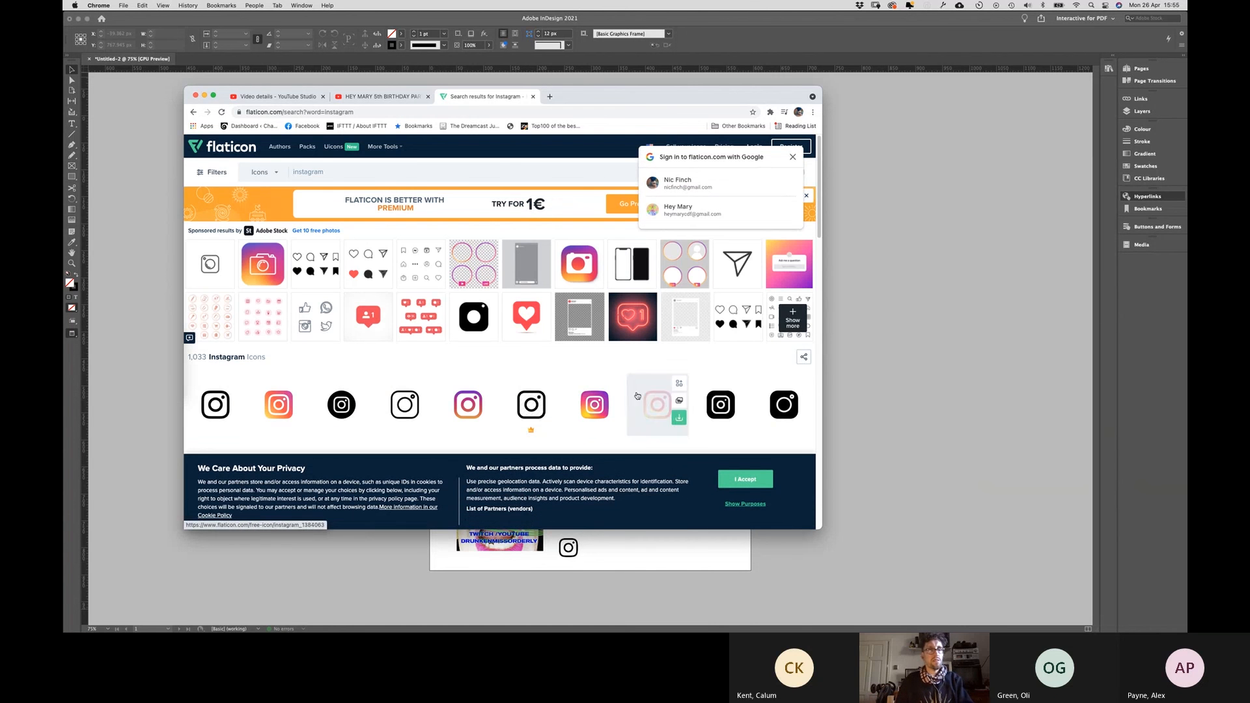
Step: Open the details of the first black outlined Instagram icon, check its PNG sizes and accept the privacy notice
click(219, 411)
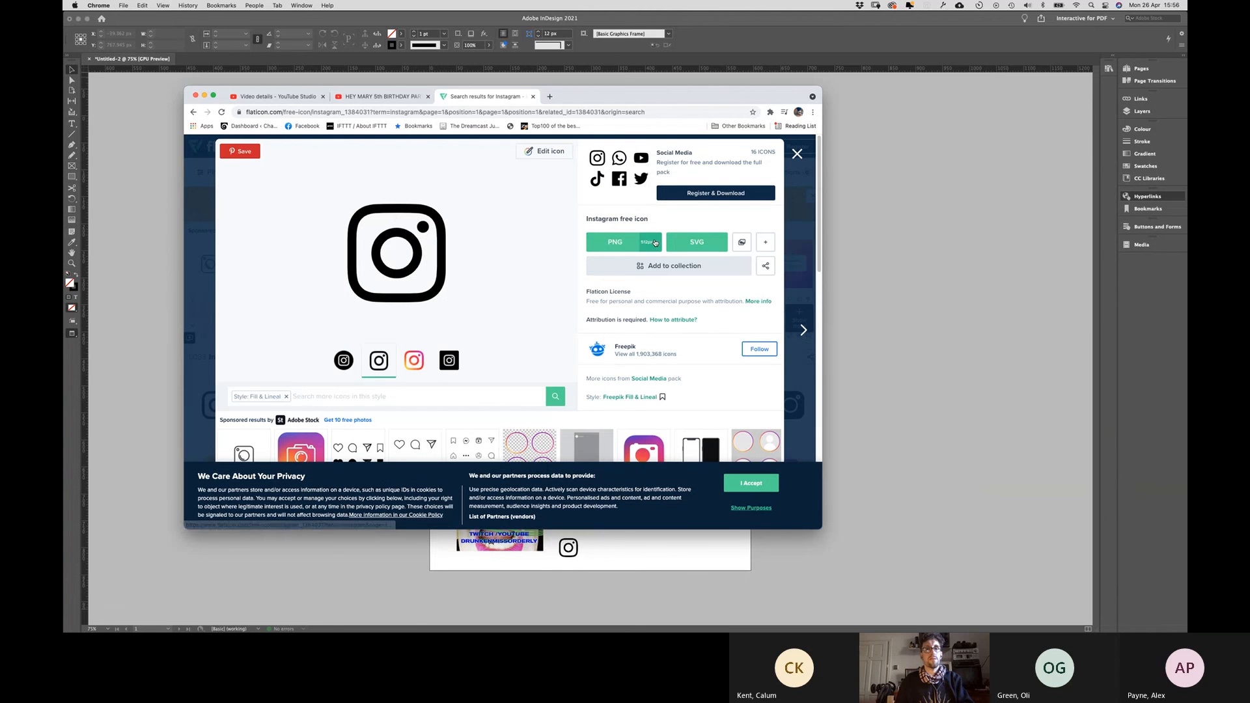
click(657, 243)
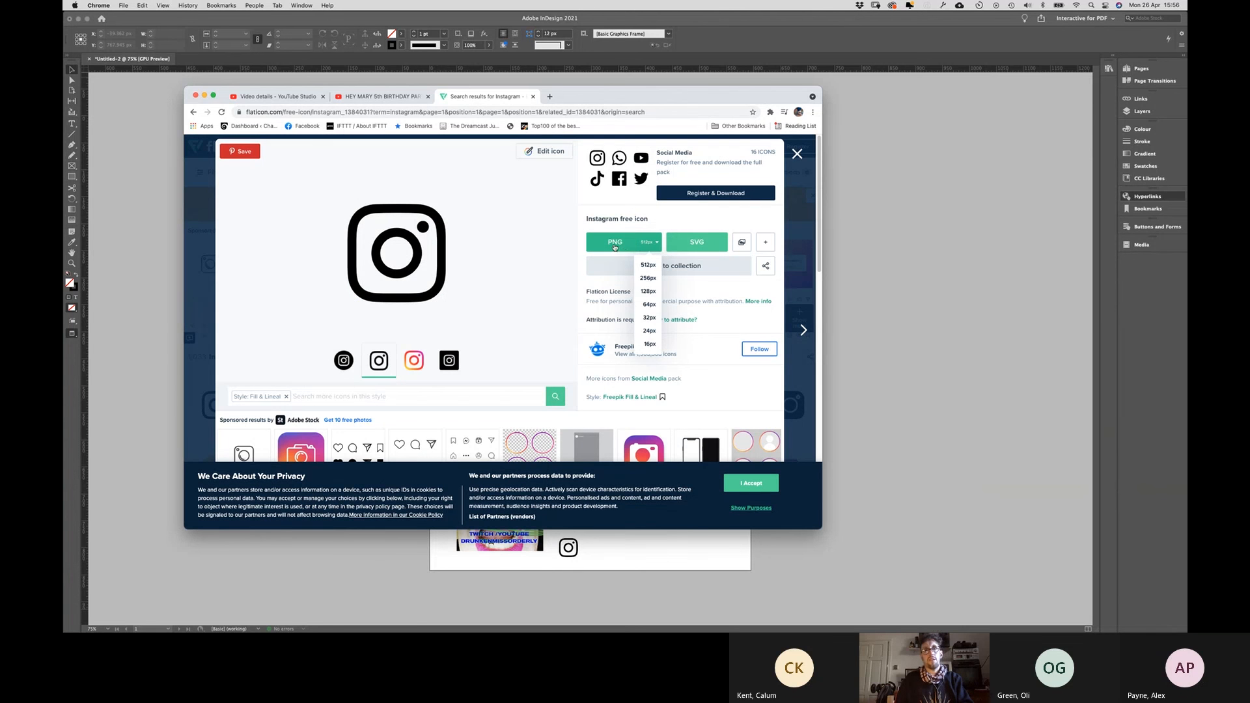
click(691, 224)
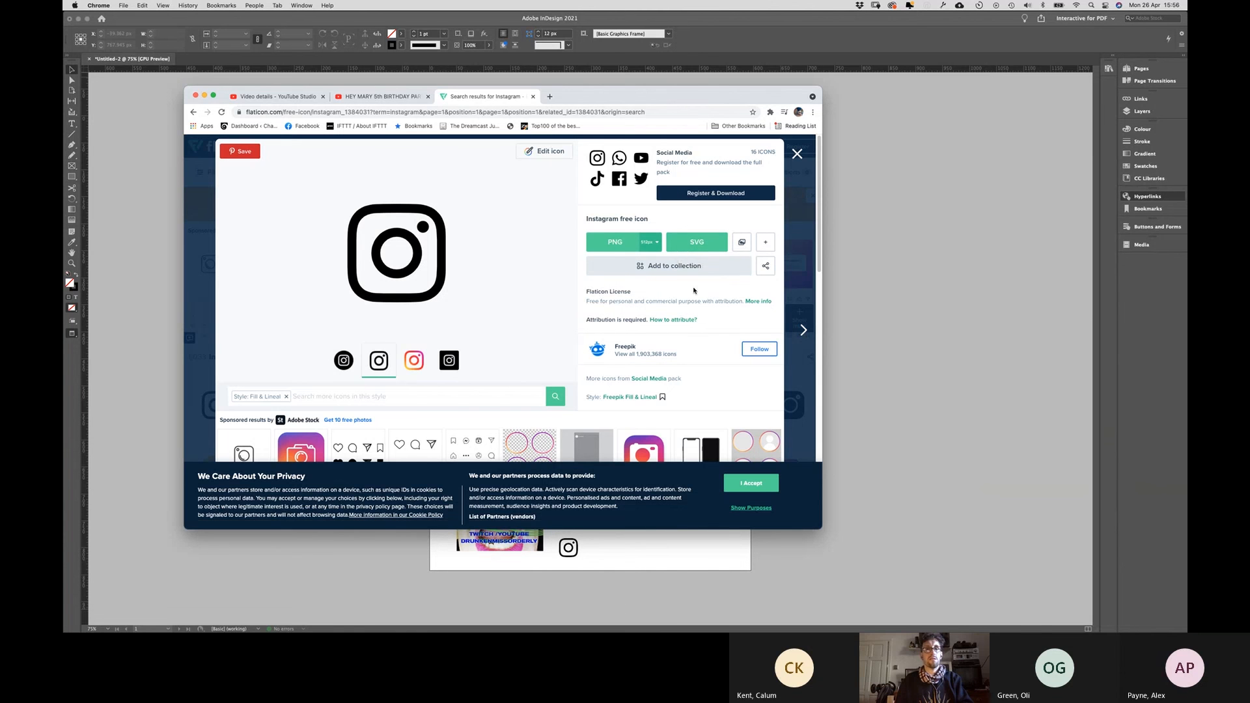
scroll(688, 296, down, 1)
scroll(688, 296, down, 5)
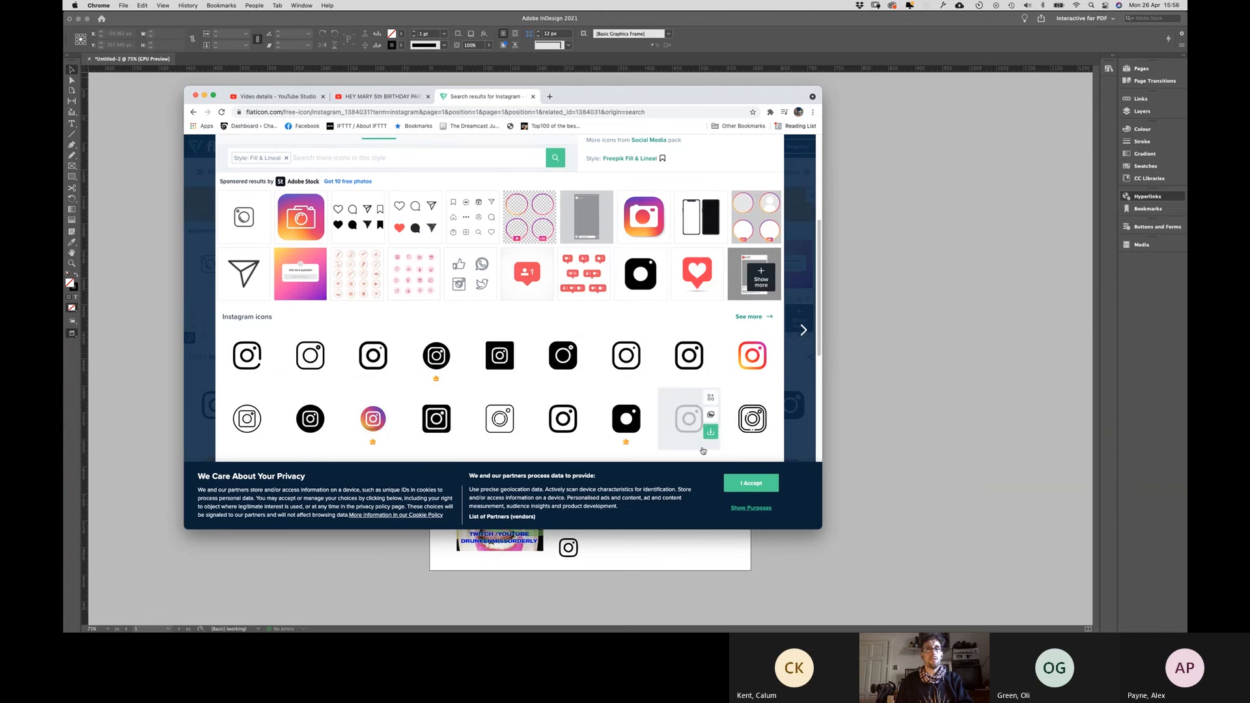
click(747, 485)
scroll(615, 409, up, 5)
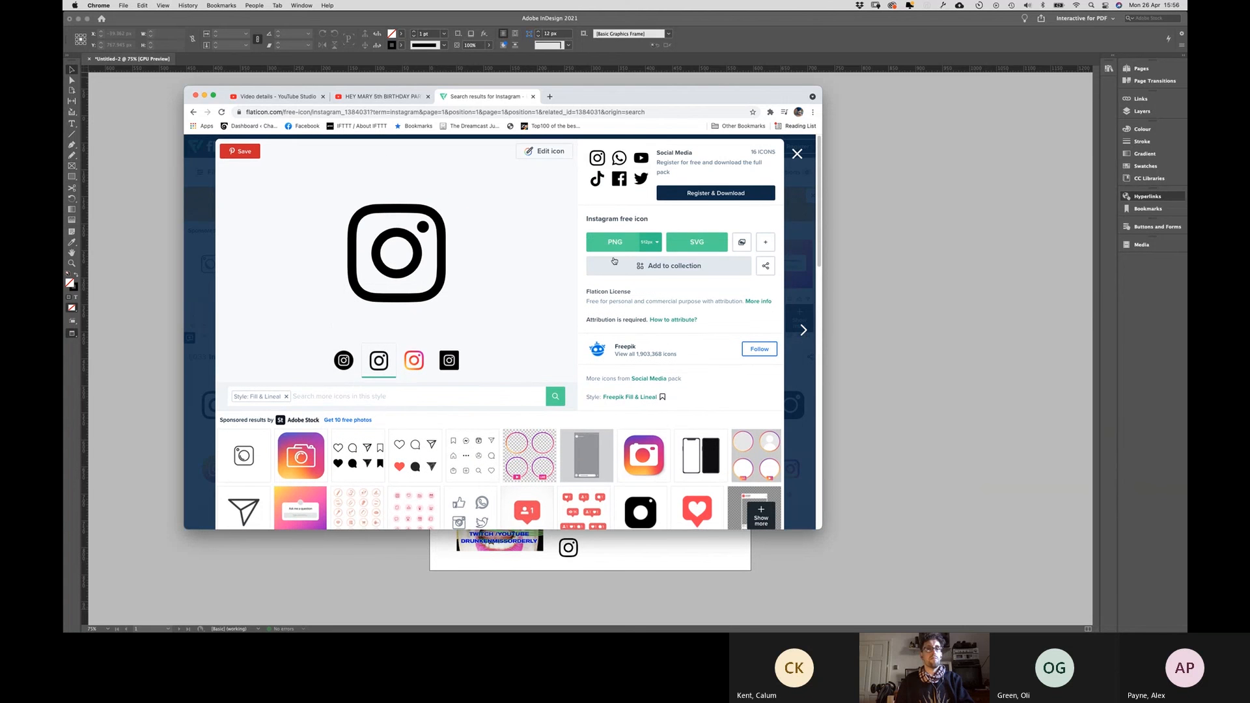
Step: Download the Instagram icon as an SVG using the free option and dismiss the attribution reminder
click(695, 246)
click(559, 310)
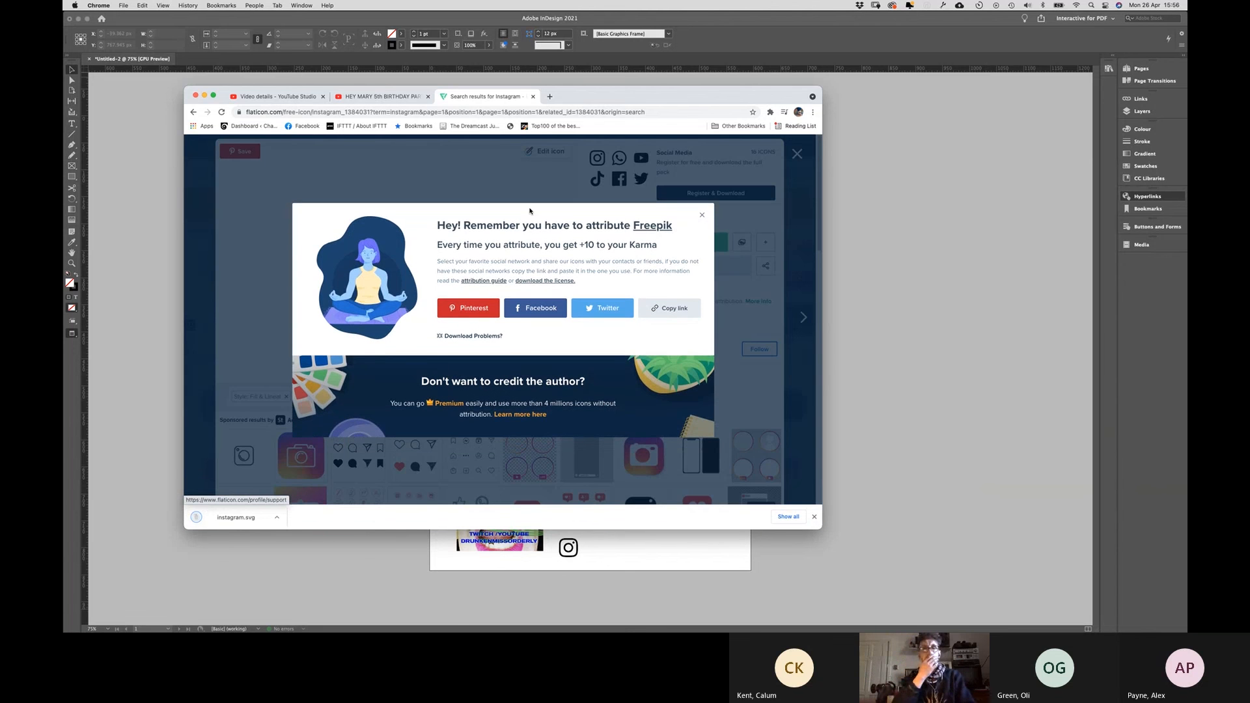
click(702, 215)
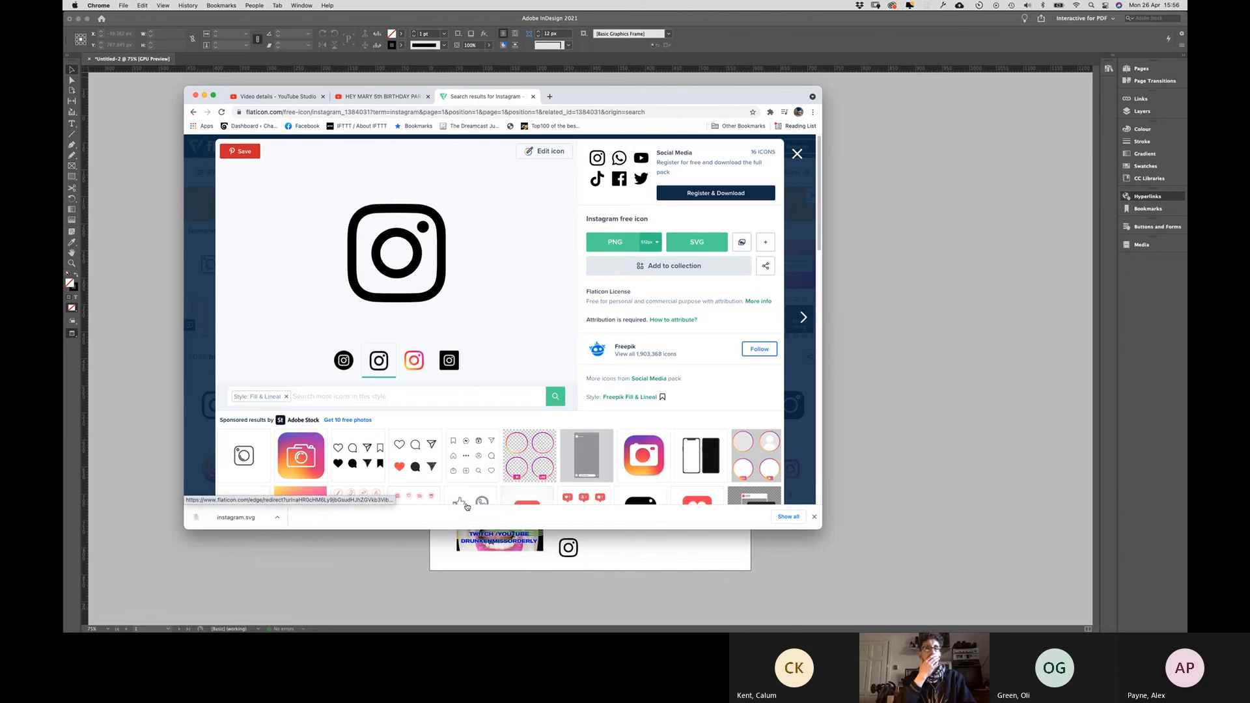
Step: Download the Instagram icon as a 512px PNG using the free option and dismiss the attribution reminder
click(652, 243)
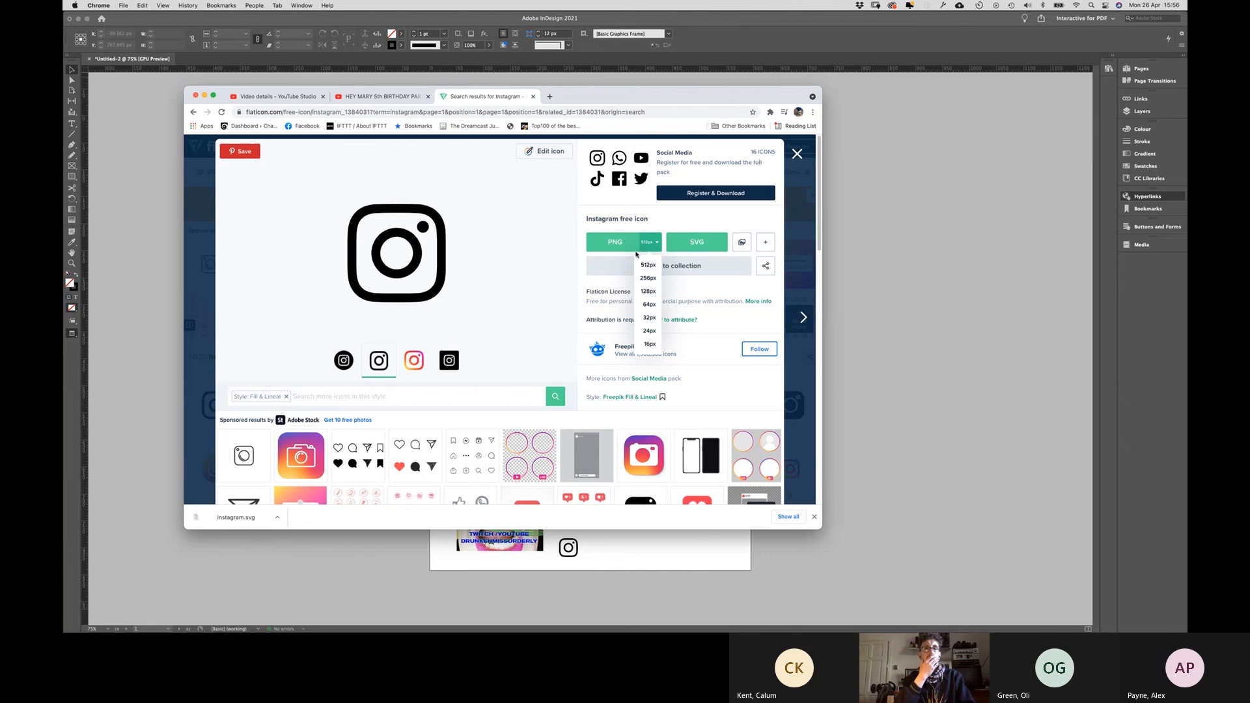
click(648, 266)
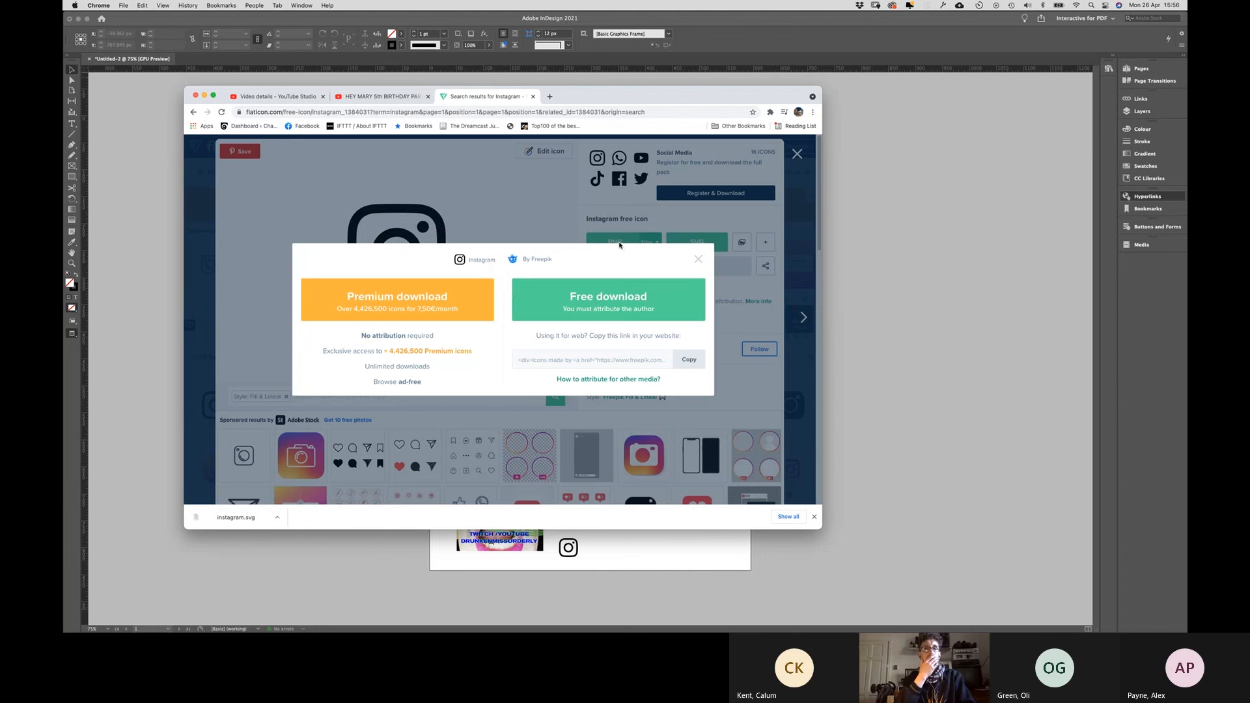
click(609, 298)
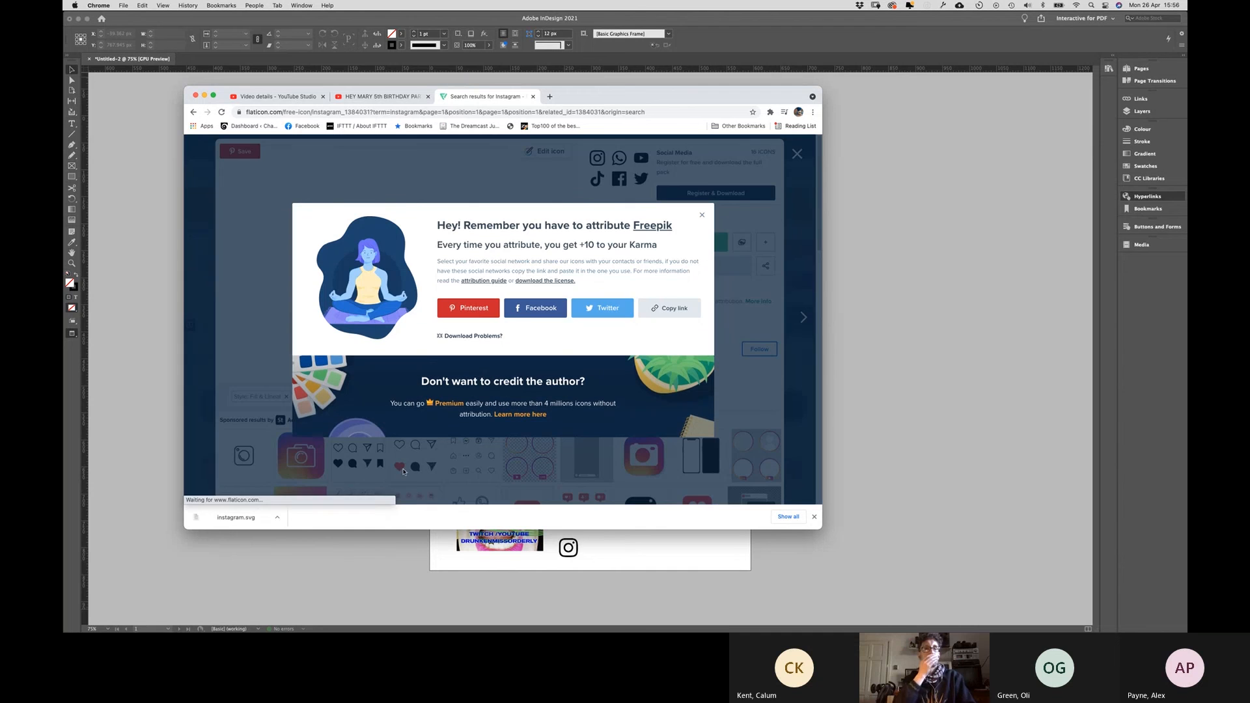
click(701, 217)
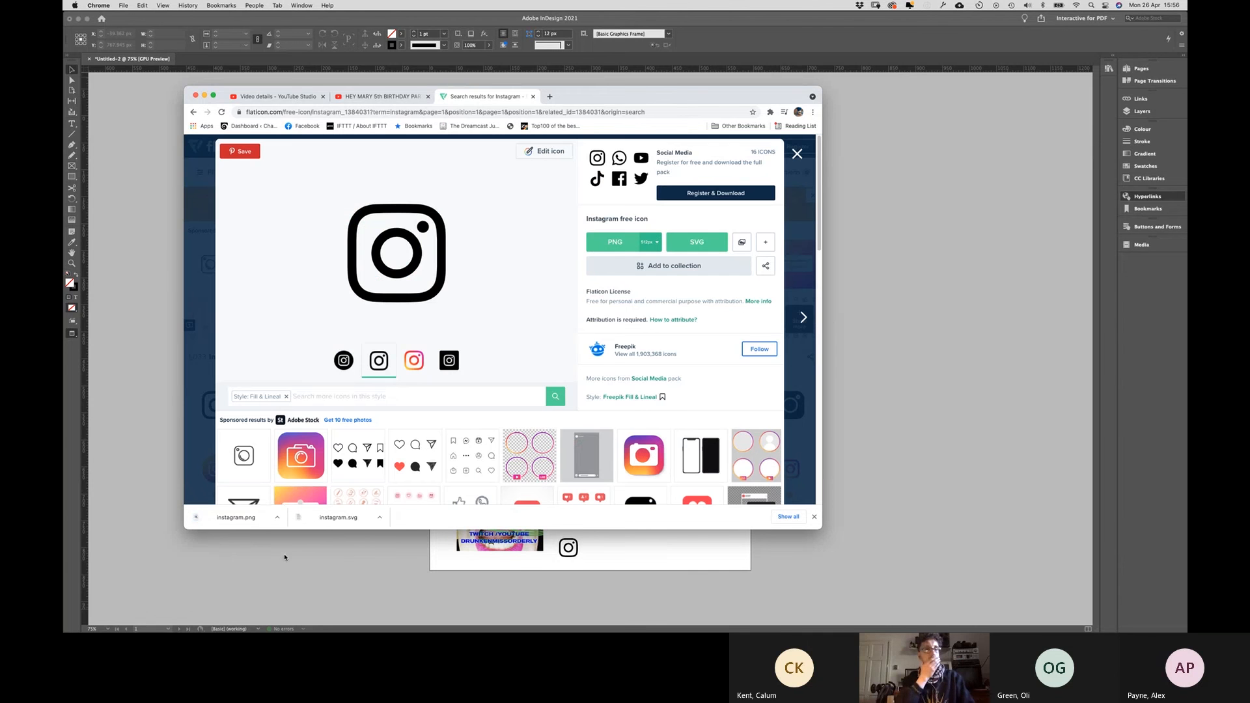
Step: Show the downloaded instagram.png in Finder and shift the Downloads window aside
click(278, 517)
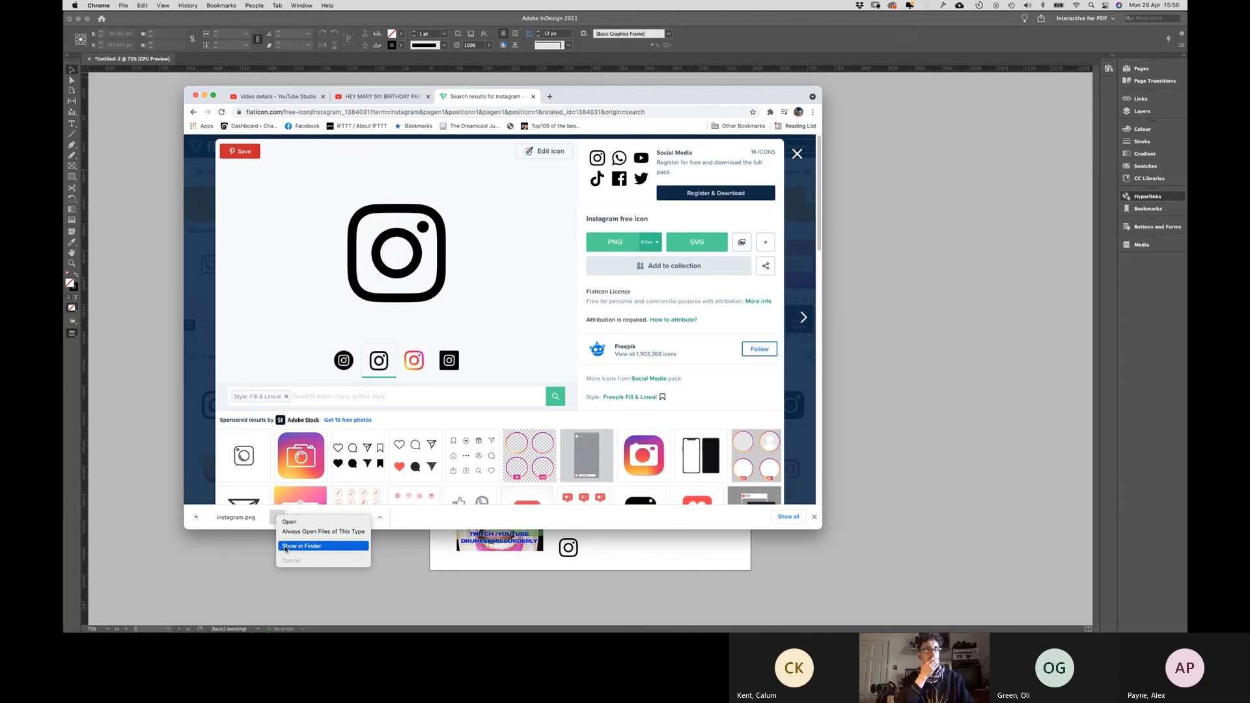
click(284, 546)
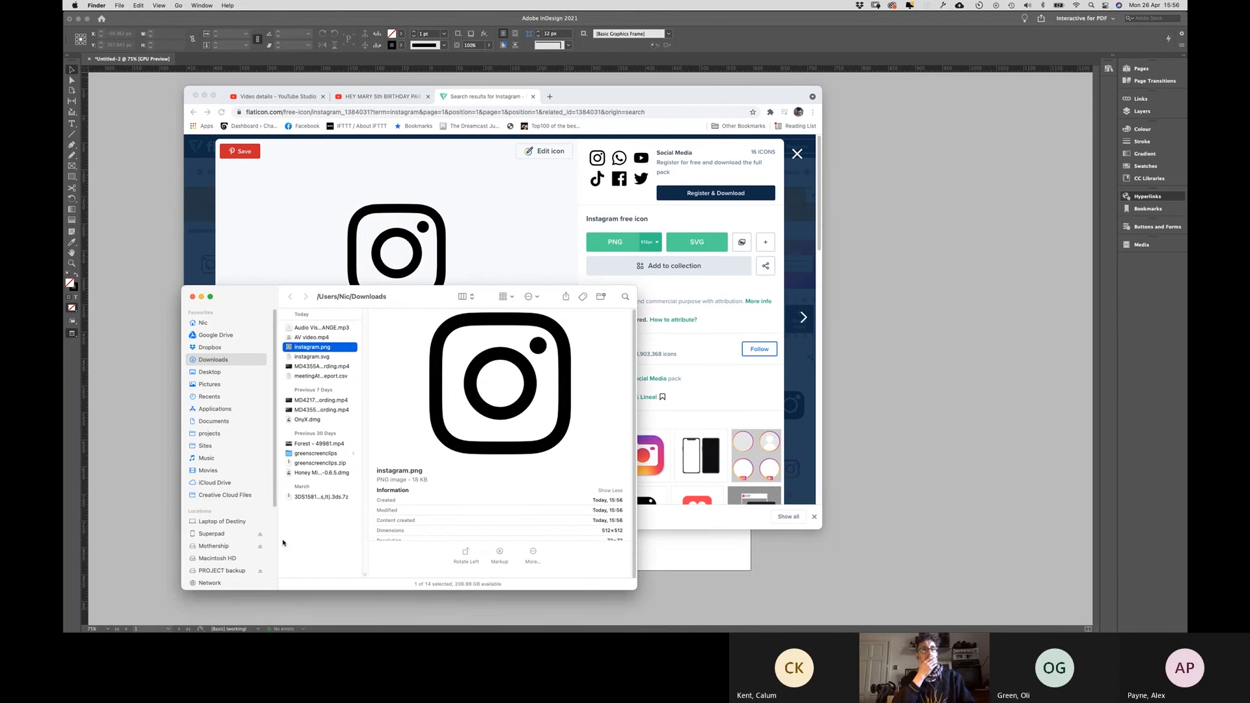
drag(248, 299, 210, 273)
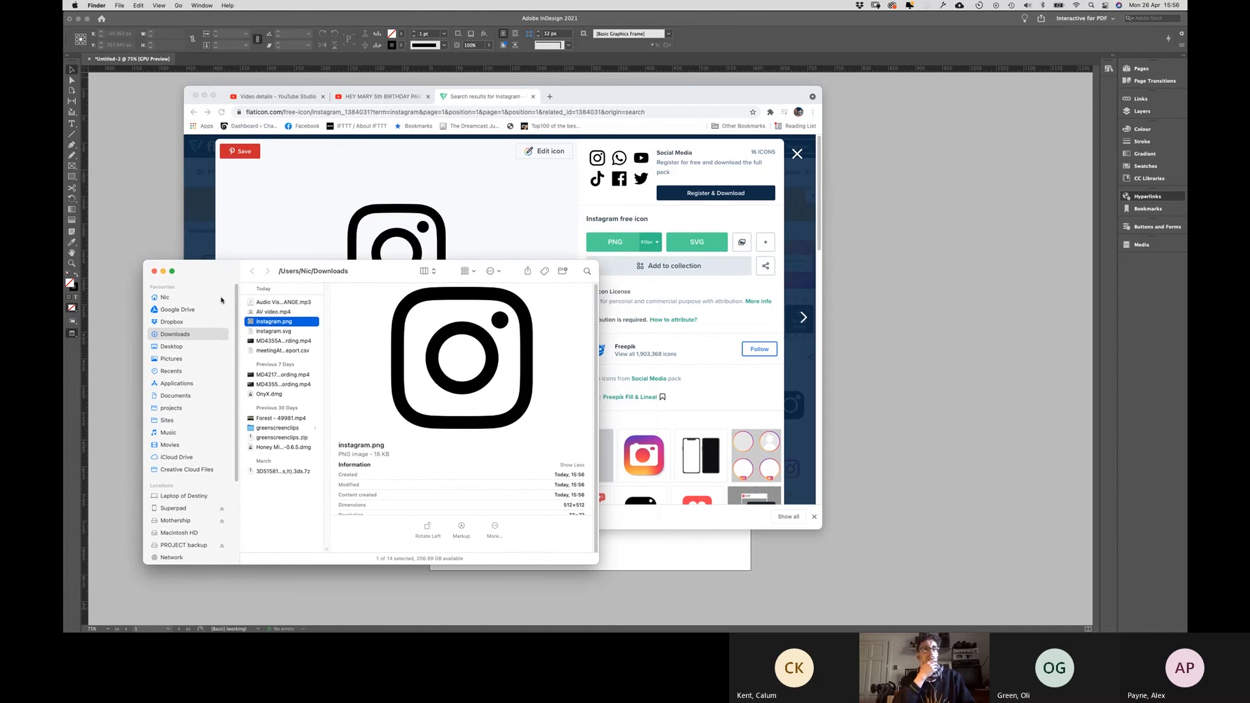
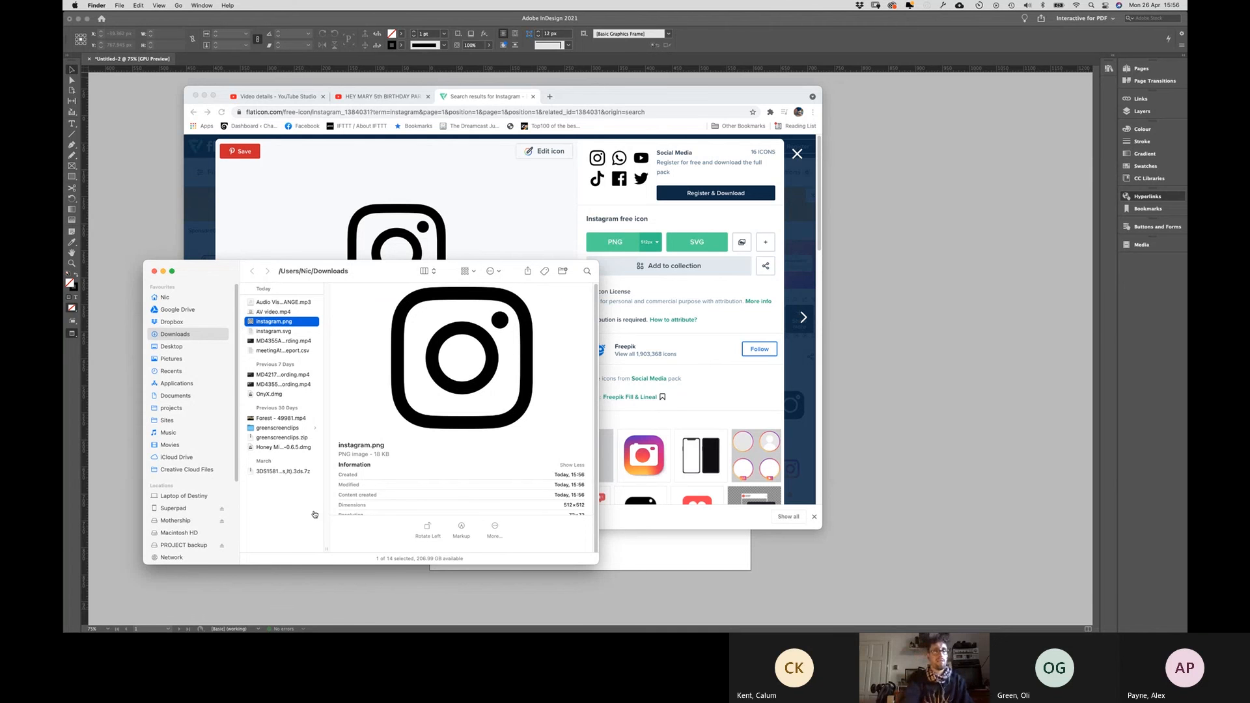
Step: Switch back to Chrome and close the Instagram icon's details to return to the Flaticon search results
key(super+Tab)
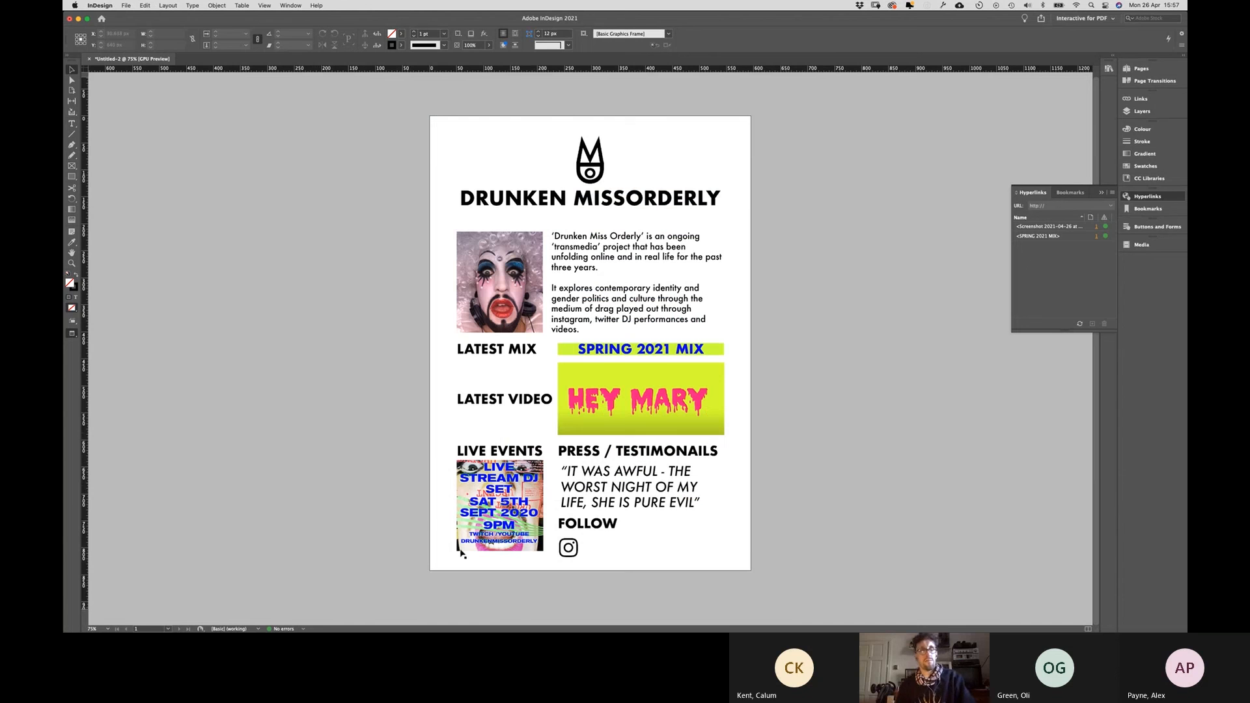
key(super+Tab)
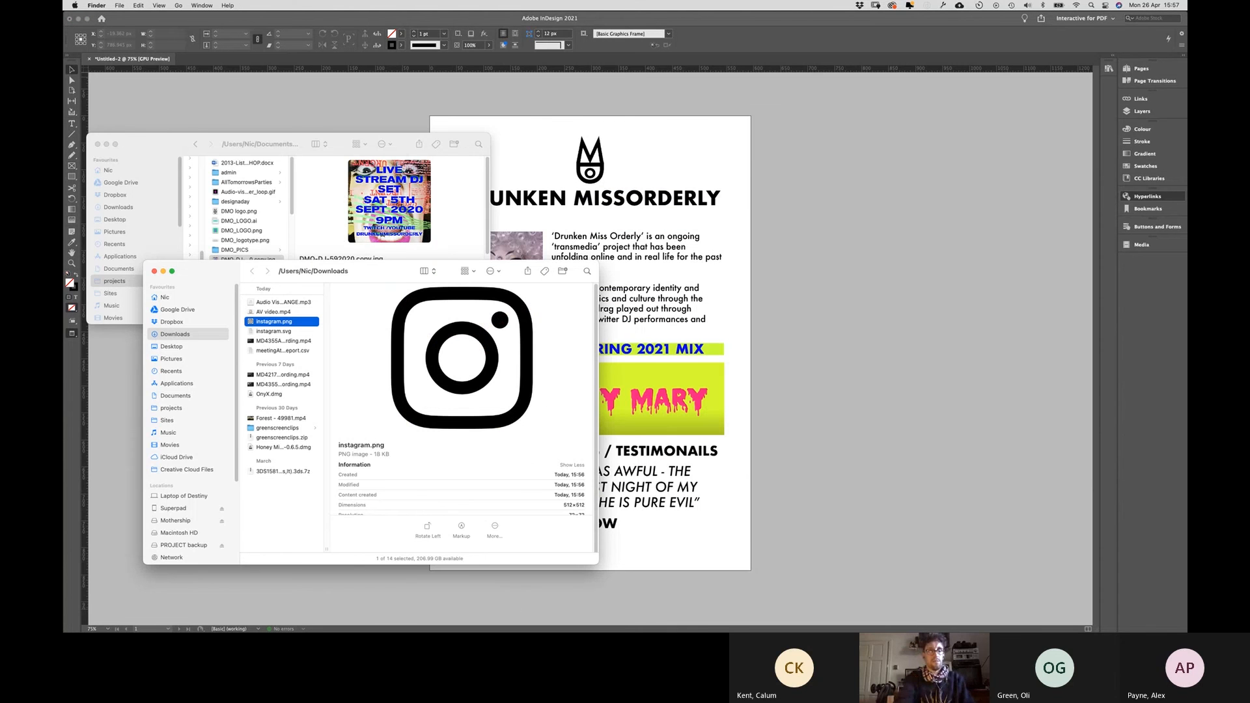
key(super+Tab)
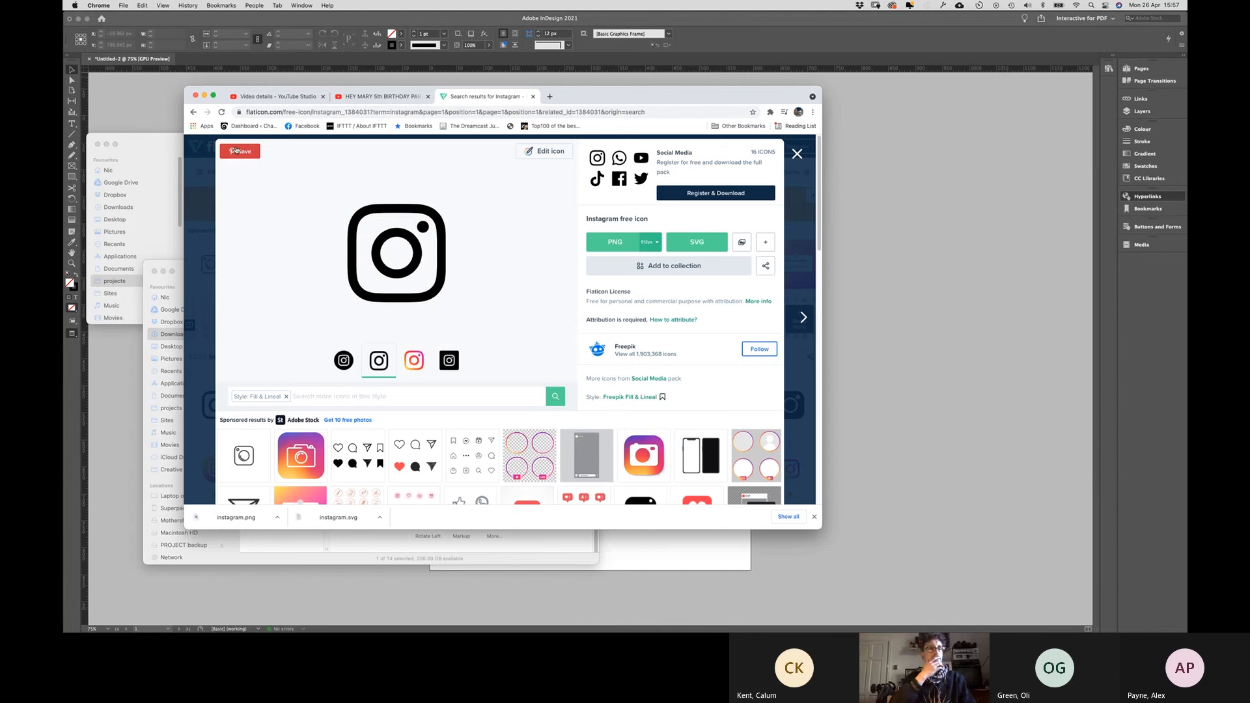
click(795, 155)
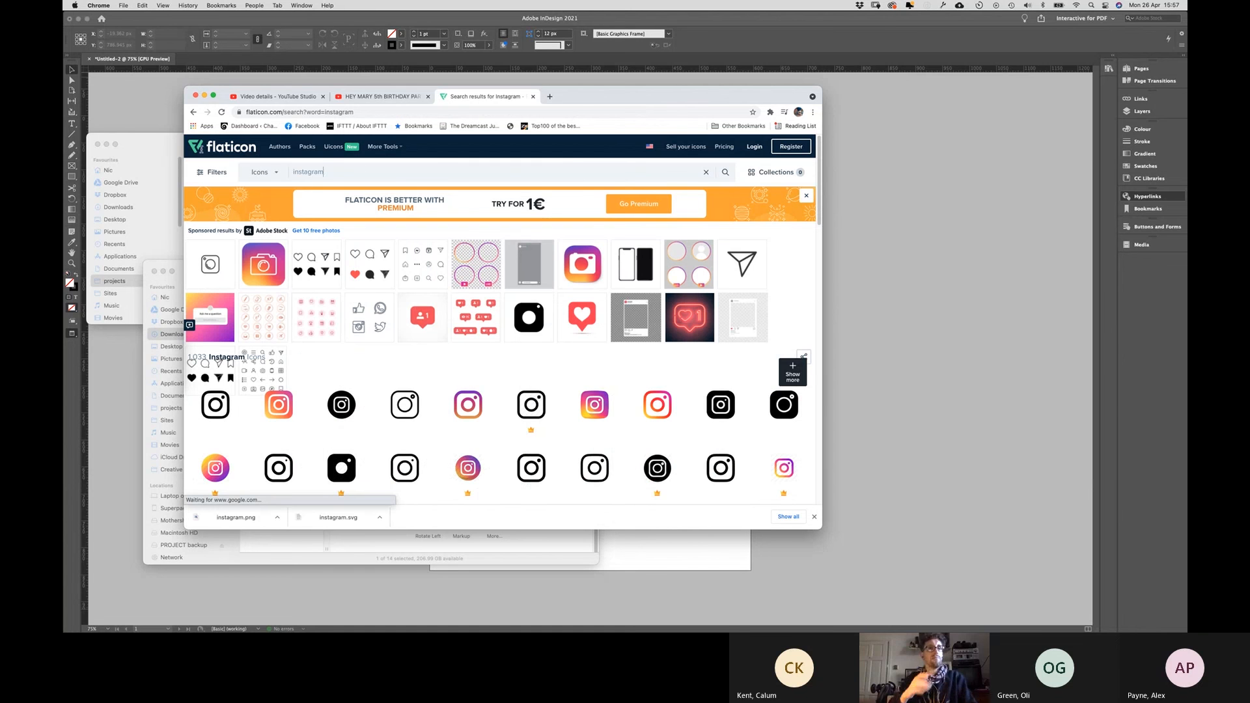
Step: Search Flaticon for twitter and close the Adobe Stock pop-up window
drag(438, 166, 202, 152)
text(tw)
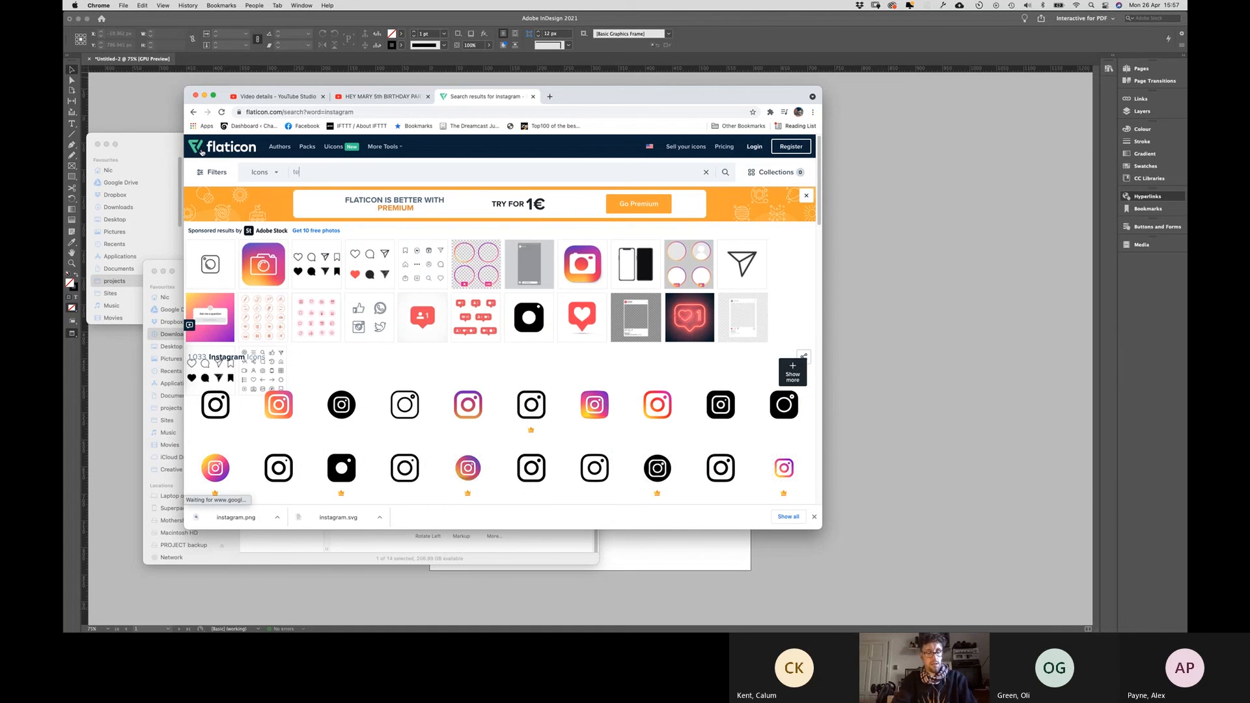
text(itter)
key(Return)
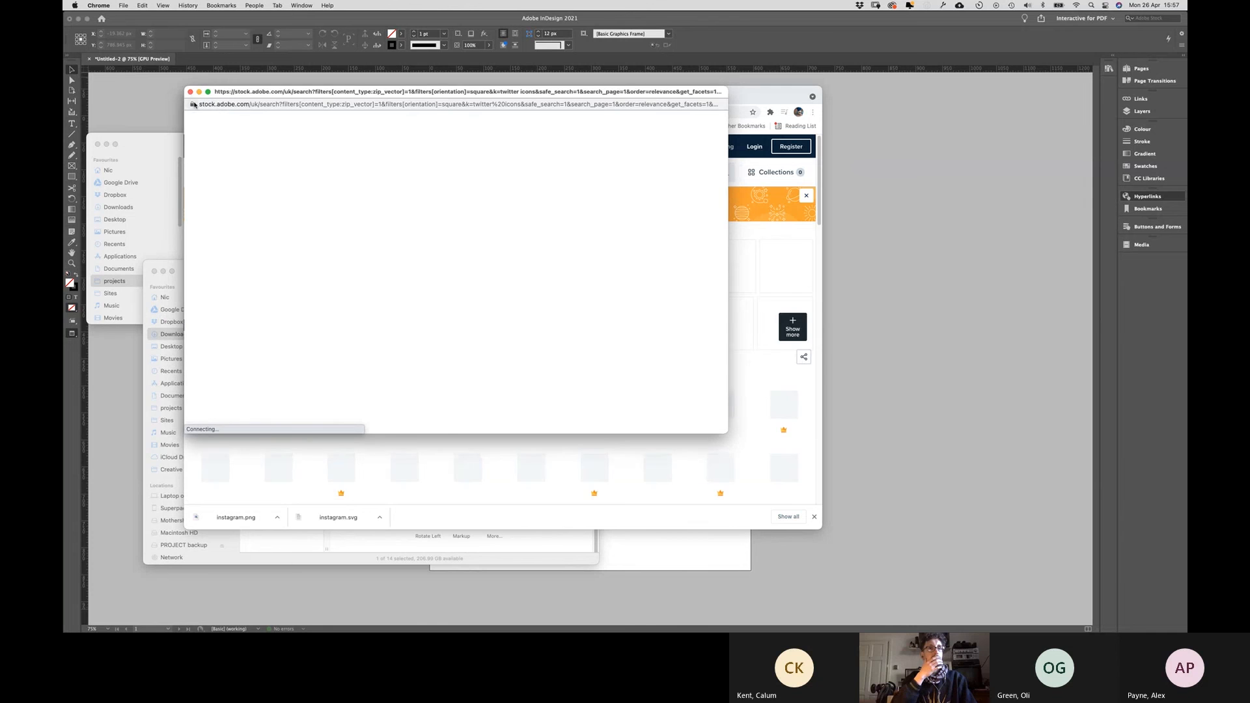
click(190, 93)
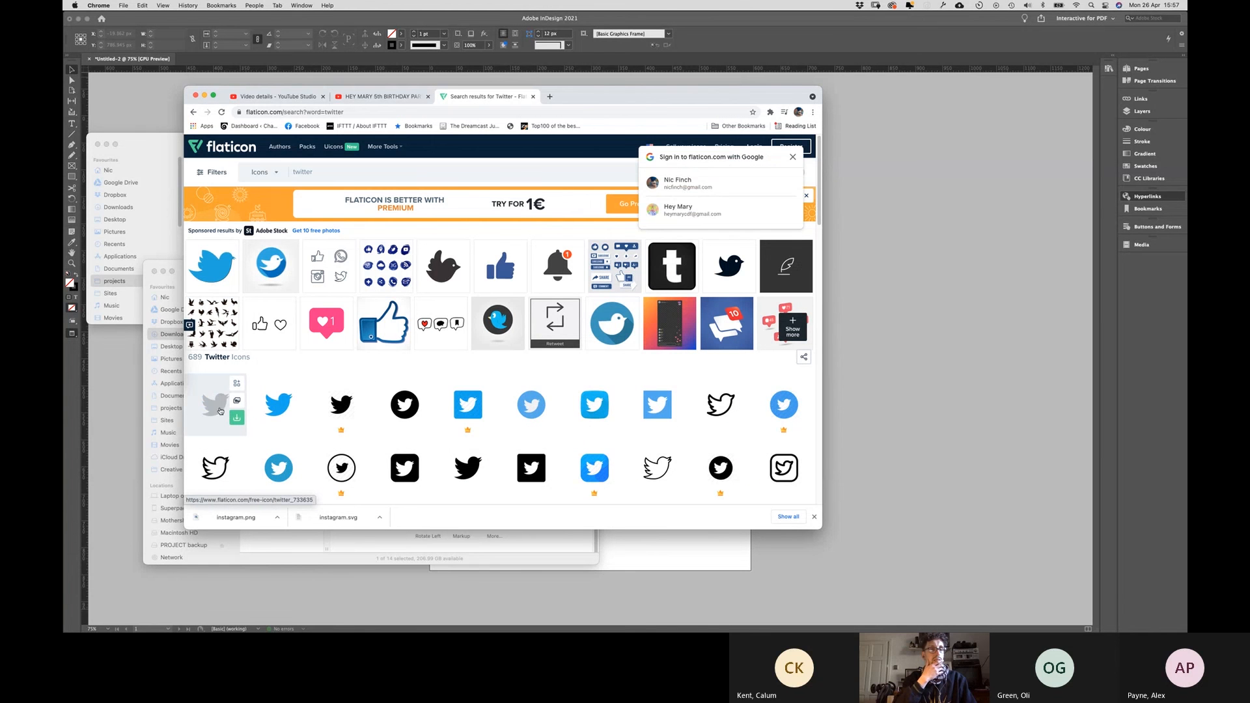
Step: Download the first solid black Twitter bird icon as a 512px PNG and show twitter.png in Finder
click(219, 411)
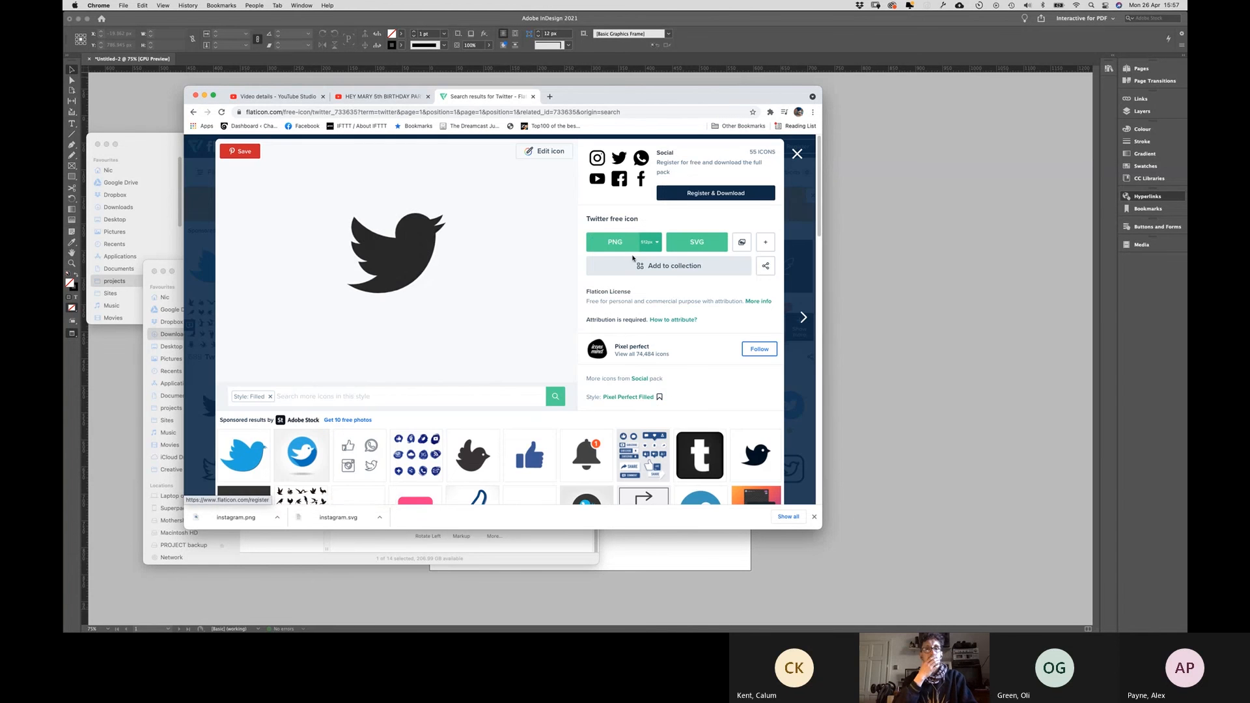
click(648, 242)
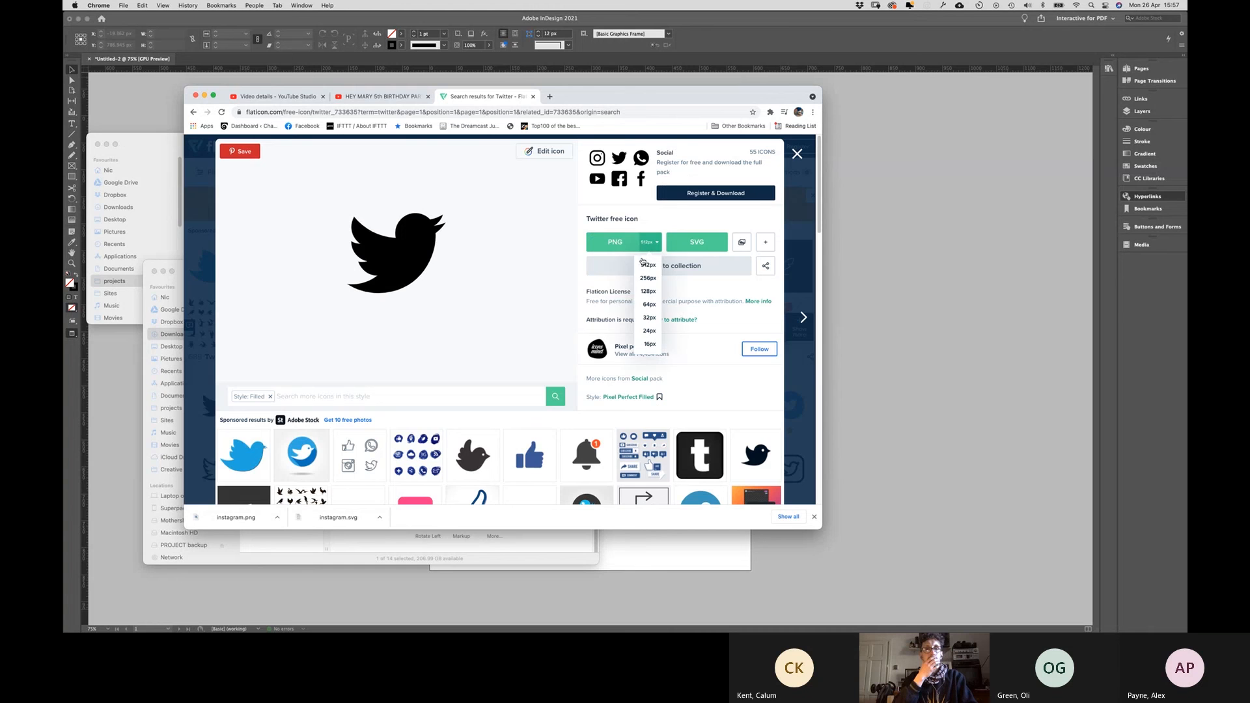
click(646, 264)
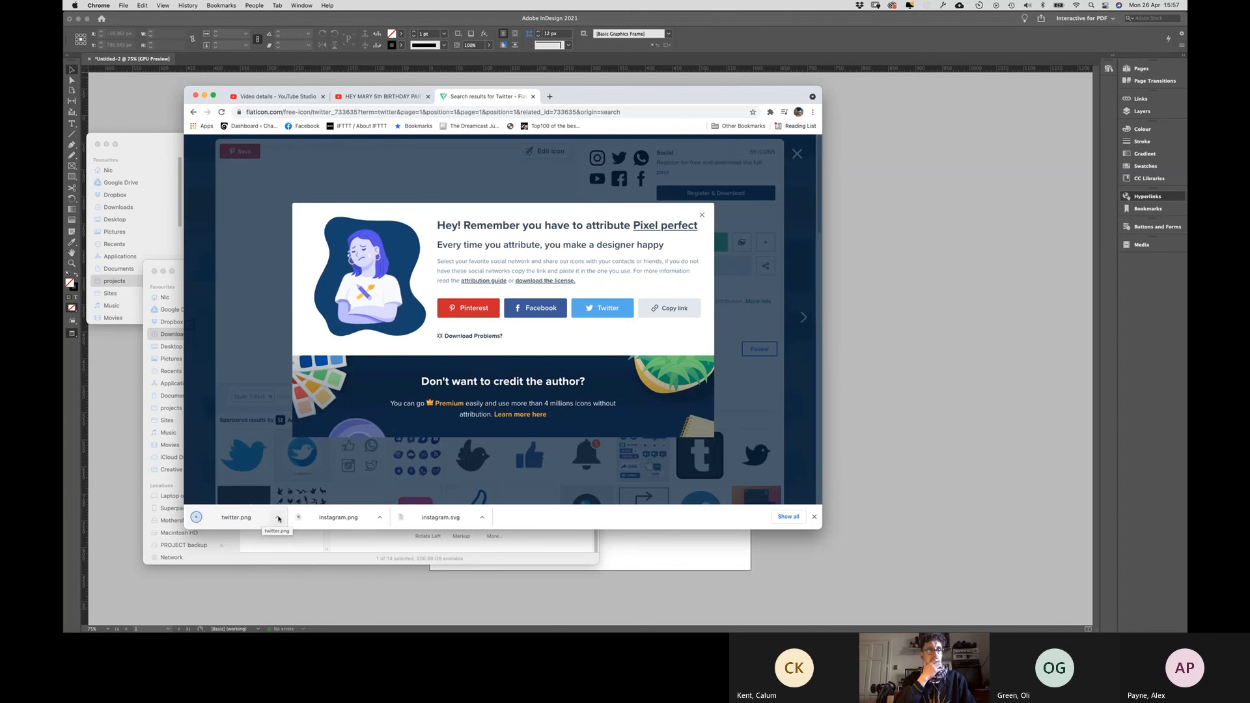
click(276, 517)
click(303, 543)
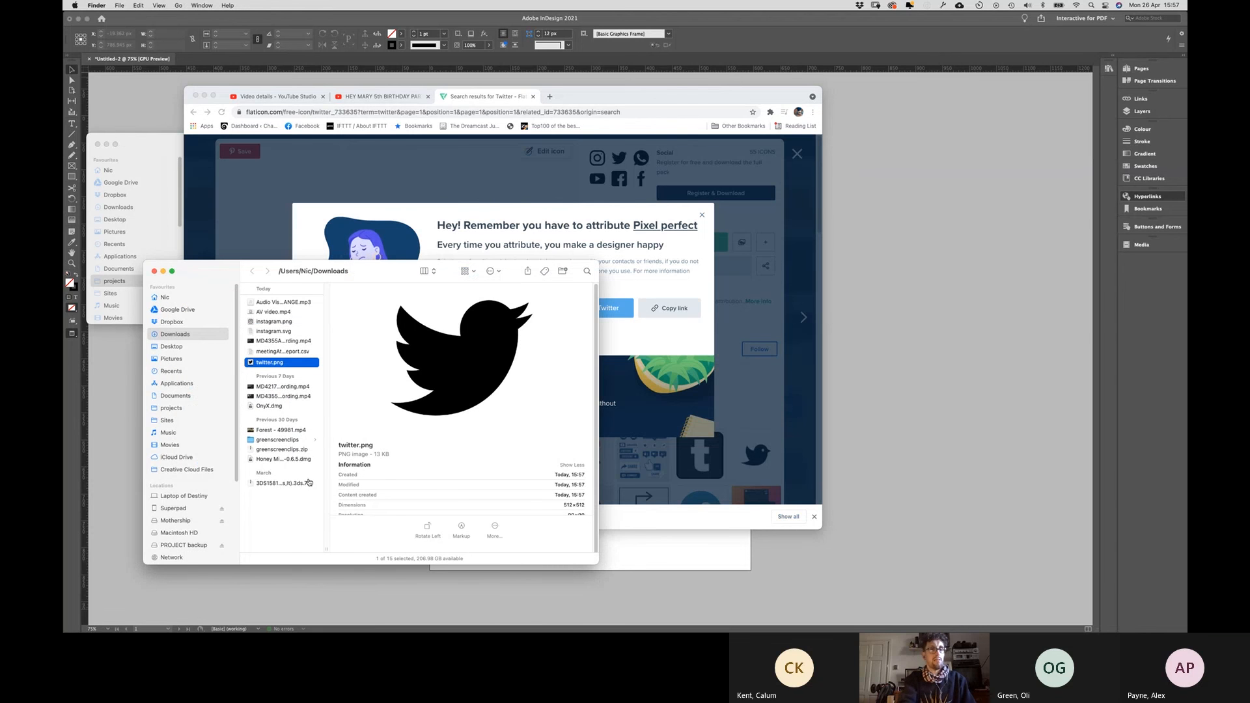
Step: Switch to InDesign and duplicate the Instagram icon beside the original under the FOLLOW heading
key(super+Tab)
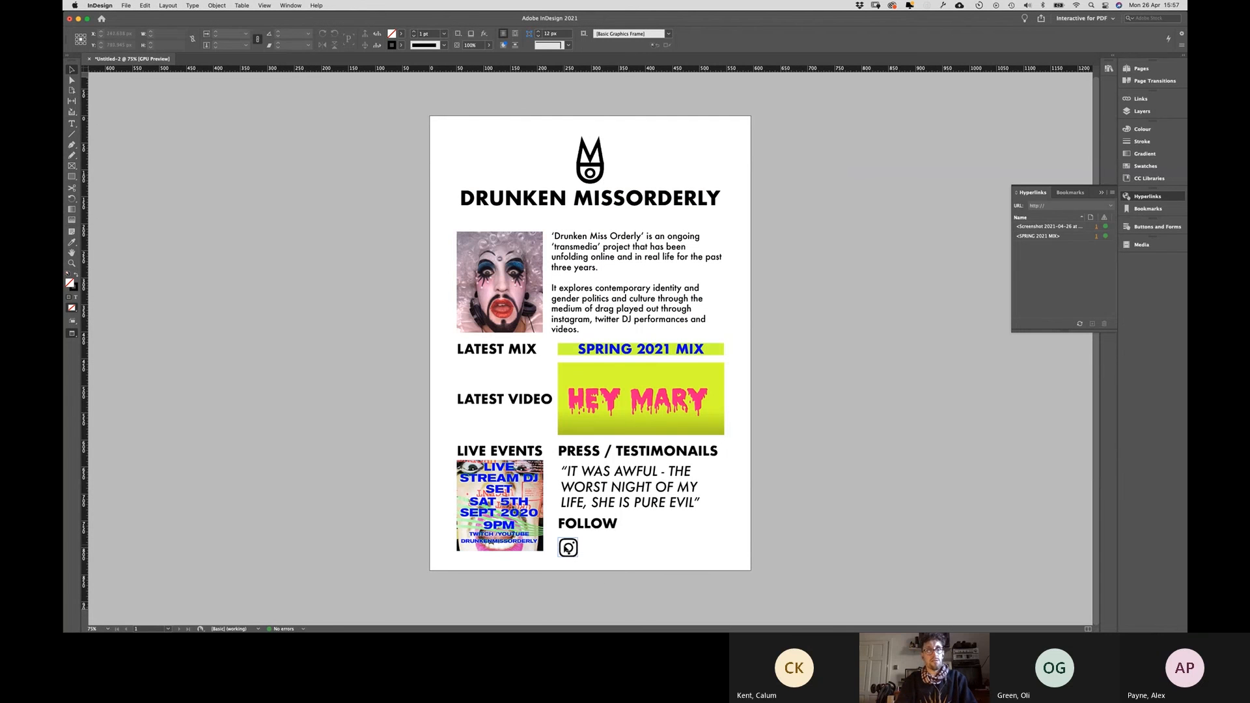
click(567, 549)
drag(564, 554, 588, 556)
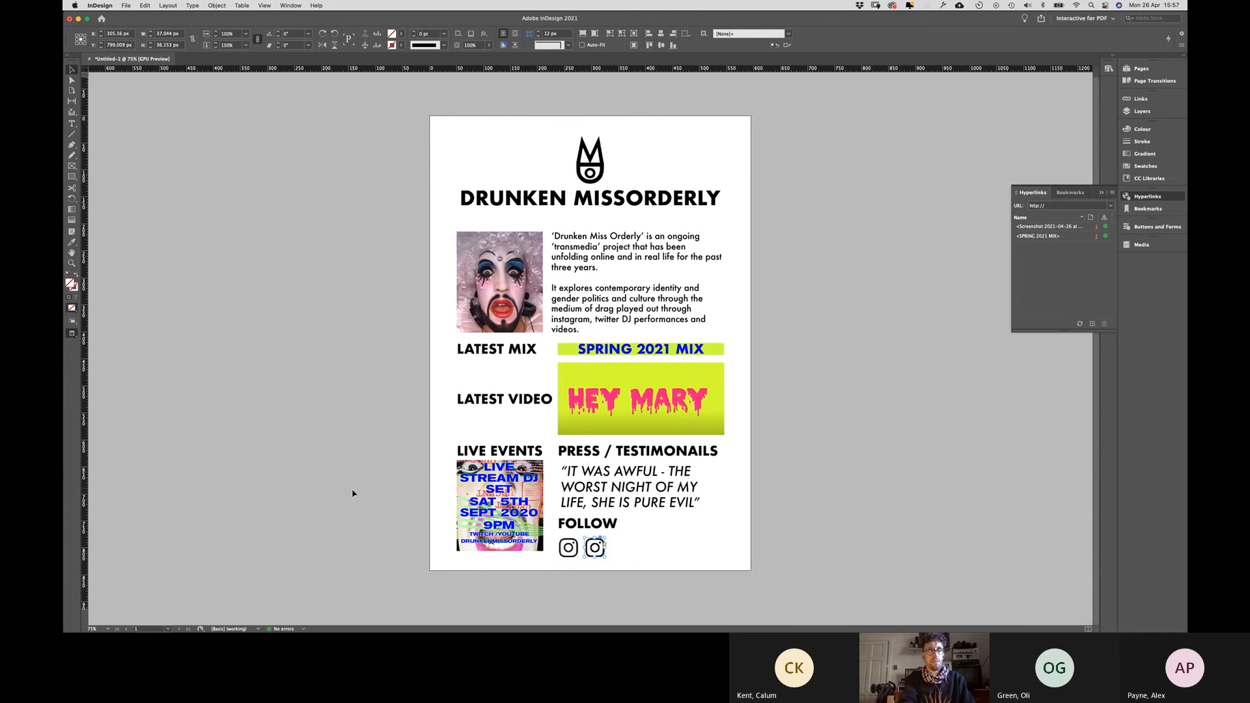
Step: Place twitter.png from the Downloads folder into the duplicated icon frame, replacing the Instagram image, and return to the InDesign layout
key(super+Tab)
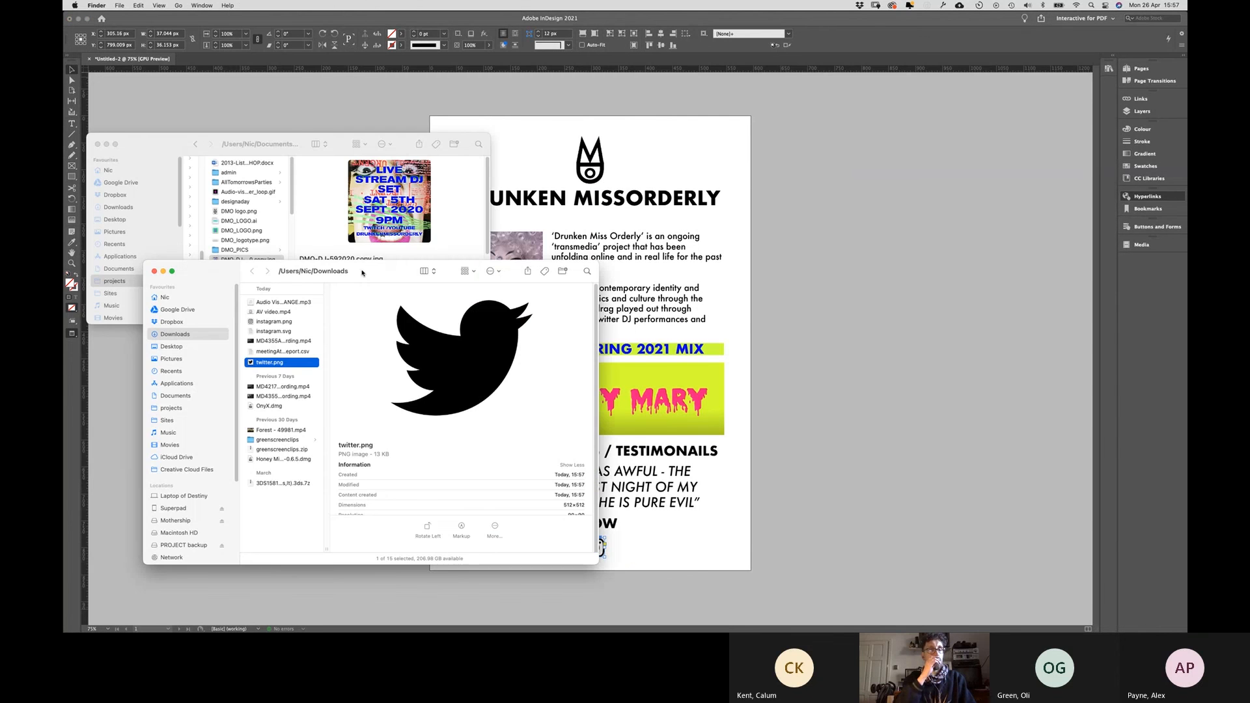
drag(362, 273, 302, 219)
drag(380, 311, 592, 561)
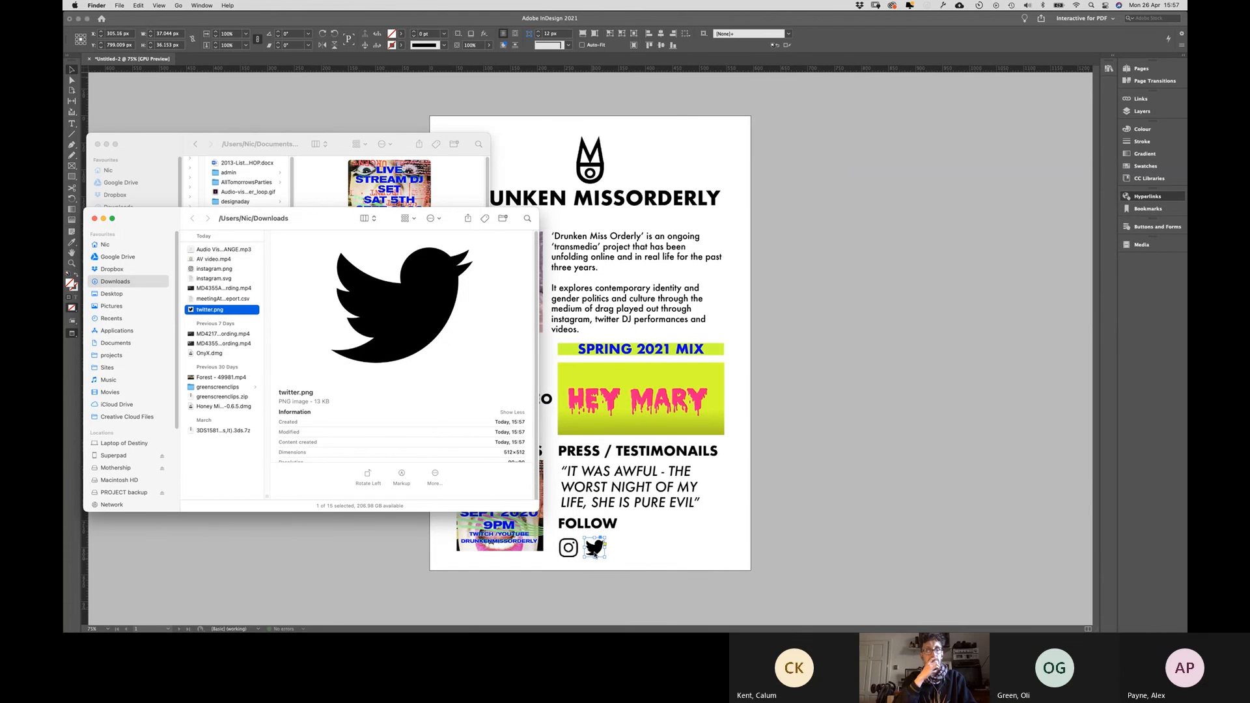
click(595, 554)
click(401, 482)
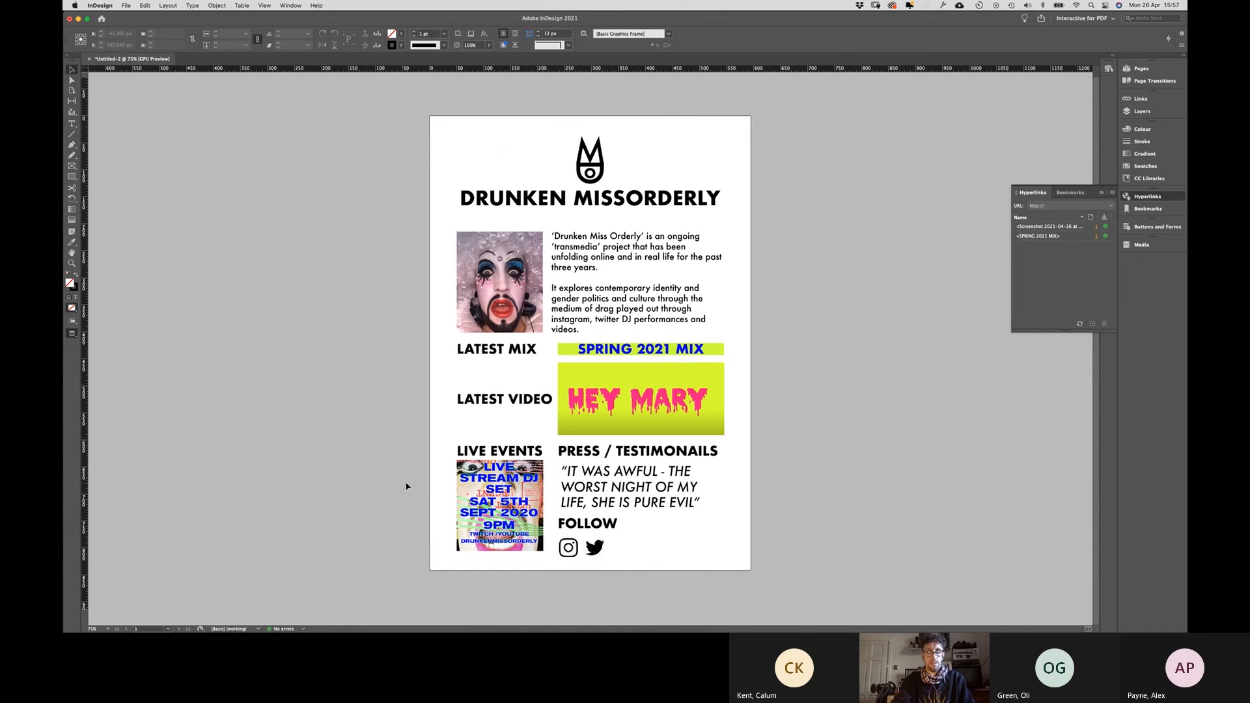
Step: Switch to Chrome, close the attribution reminder and the Twitter icon's details, and search Flaticon for youtube
key(super+minus)
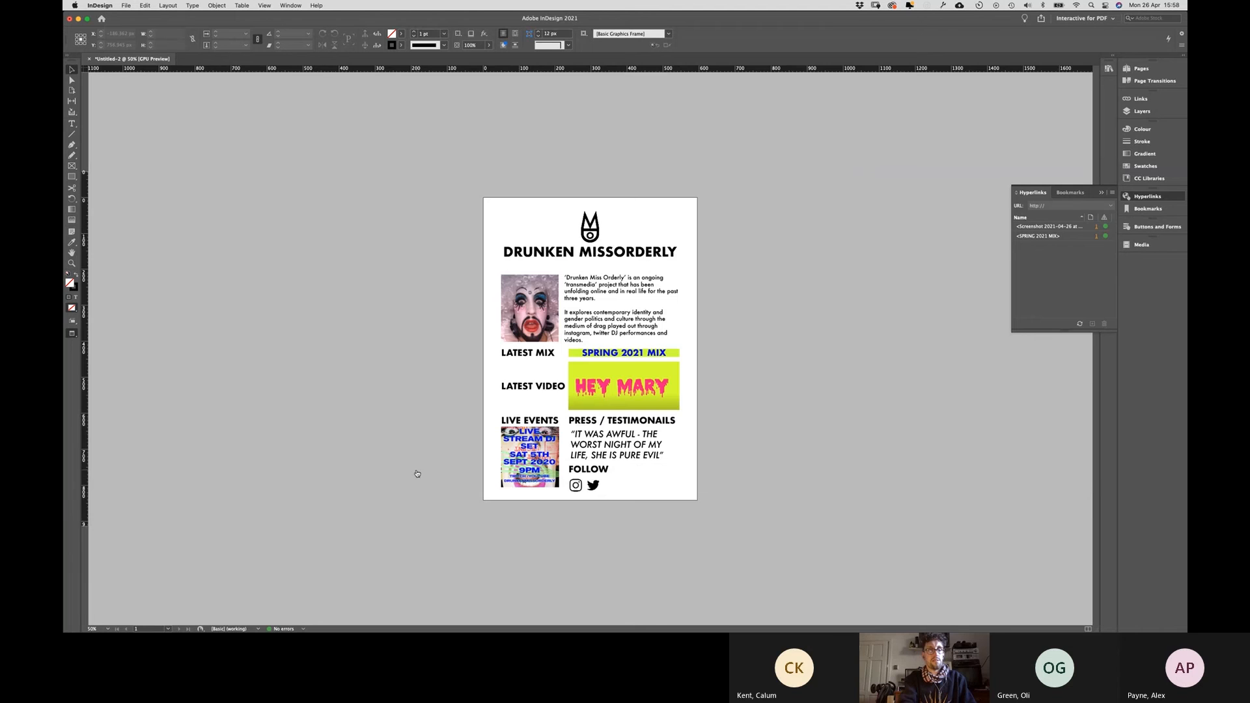
key(super+Tab)
click(704, 216)
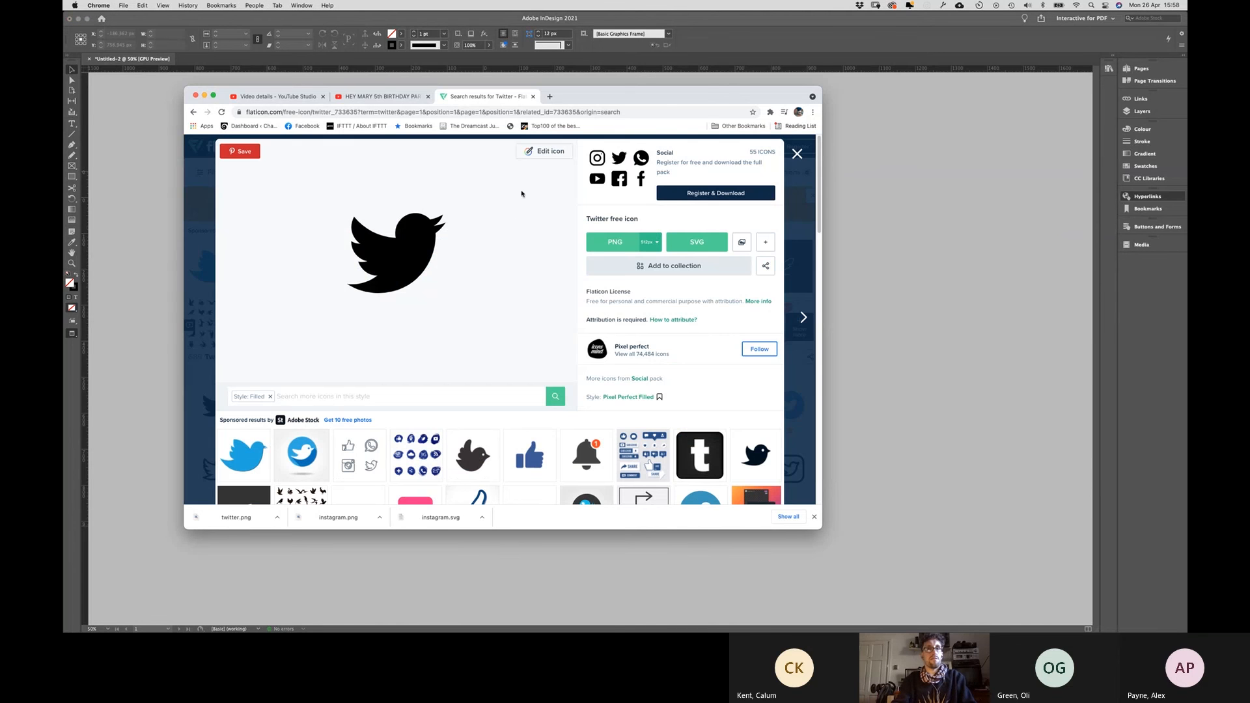
click(797, 153)
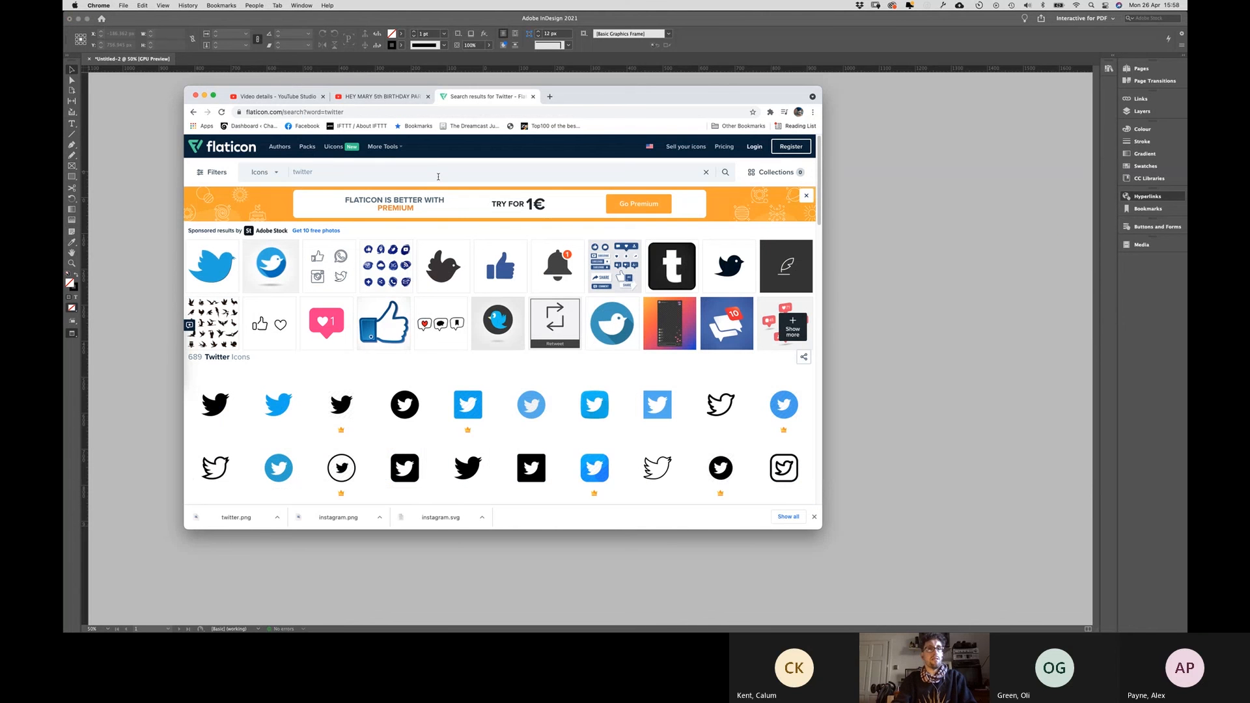
drag(338, 169, 280, 171)
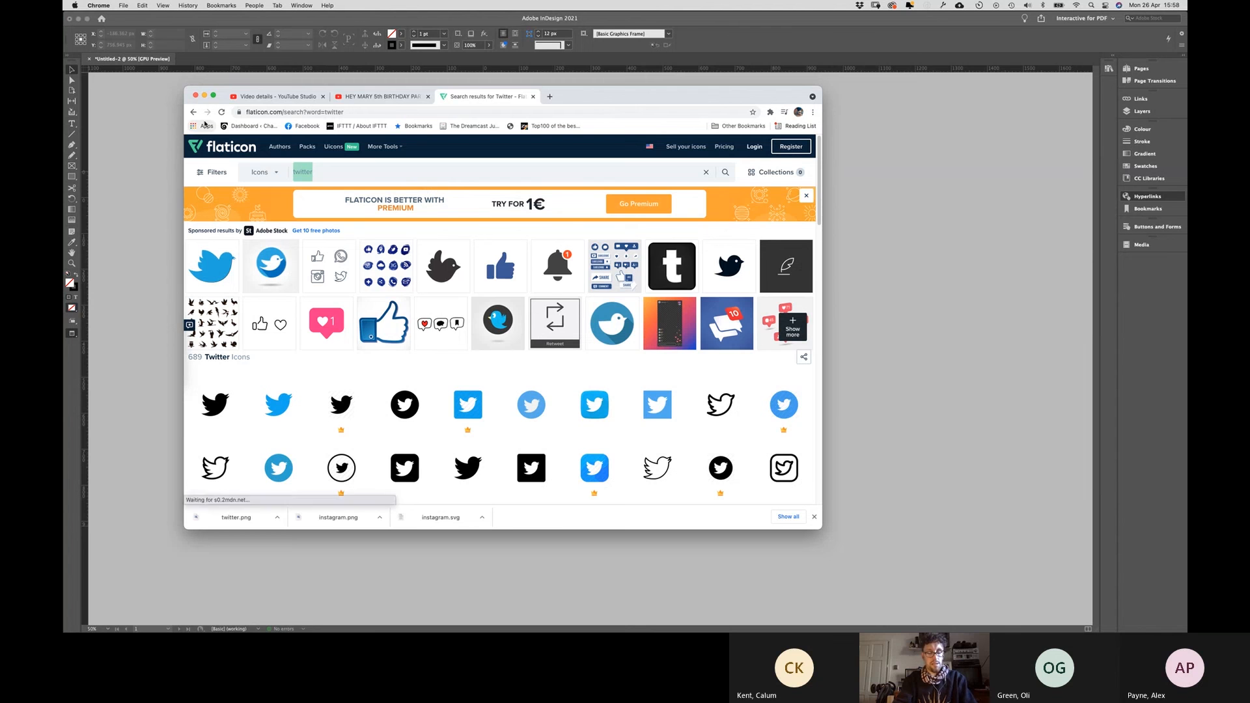
text(youtub)
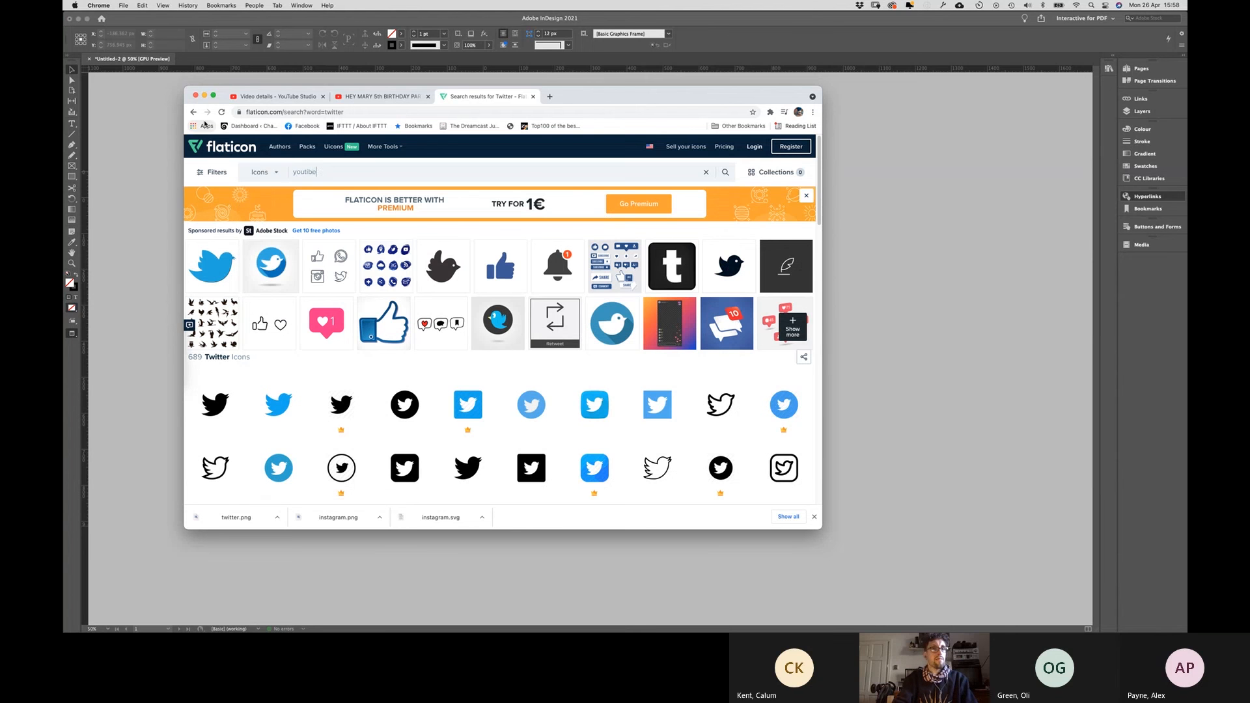
text(e)
key(Return)
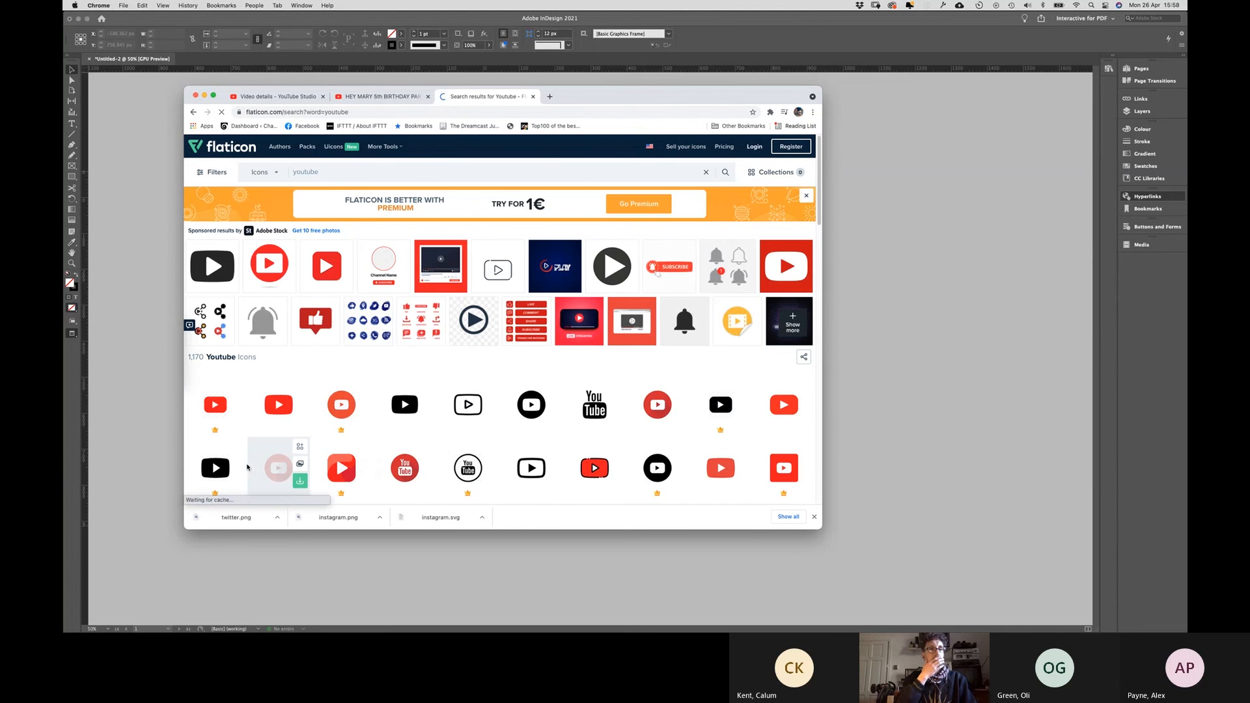
Step: Download the solid black YouTube icon as a 512px PNG using the free option and show youtube.png in Finder
click(406, 412)
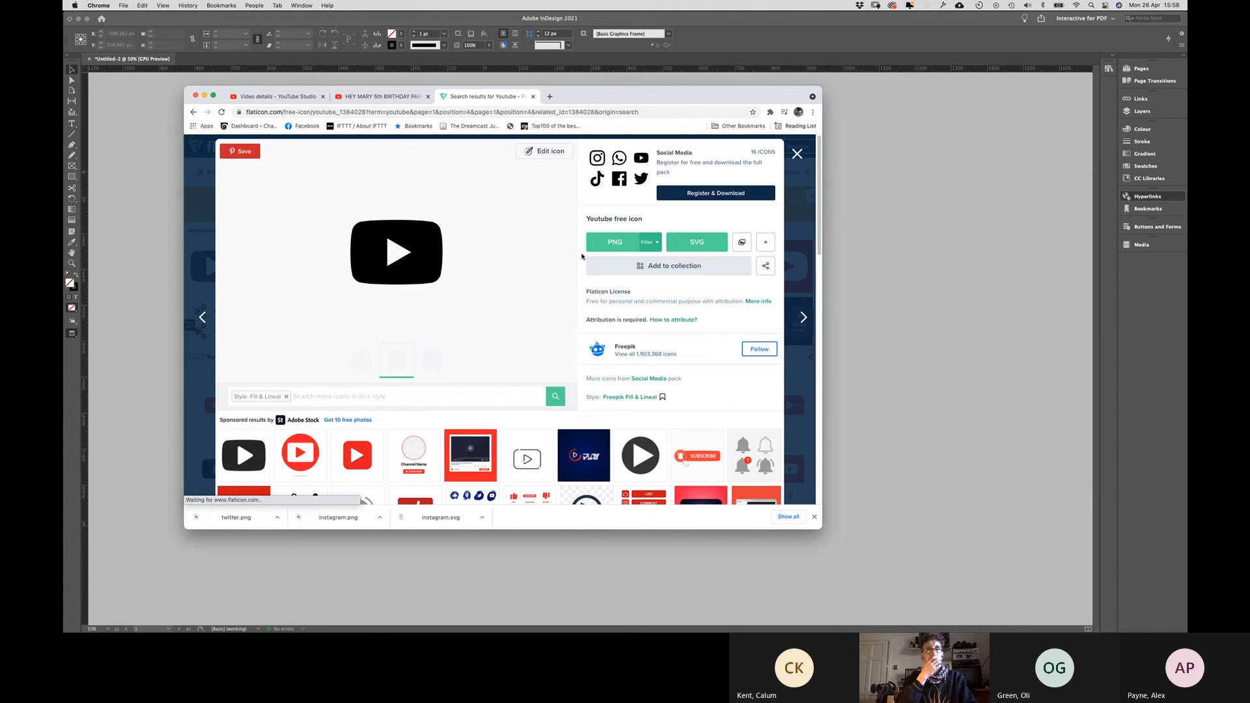
click(649, 242)
click(649, 269)
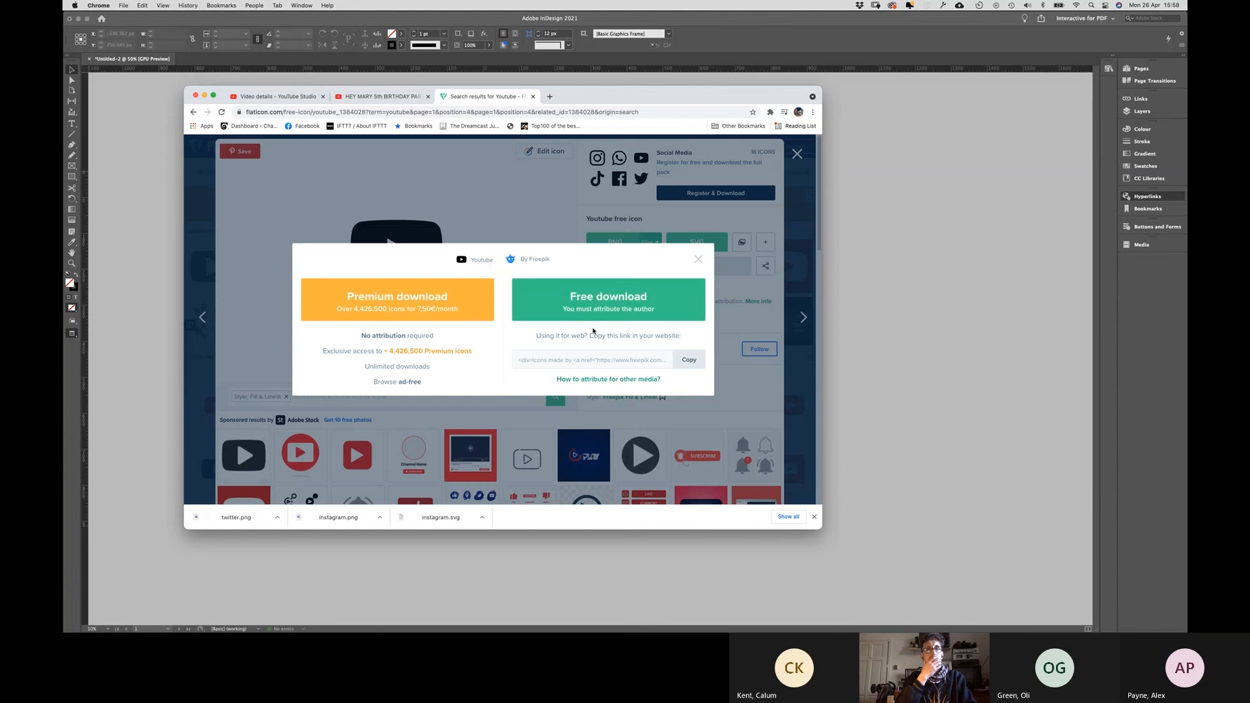
click(565, 305)
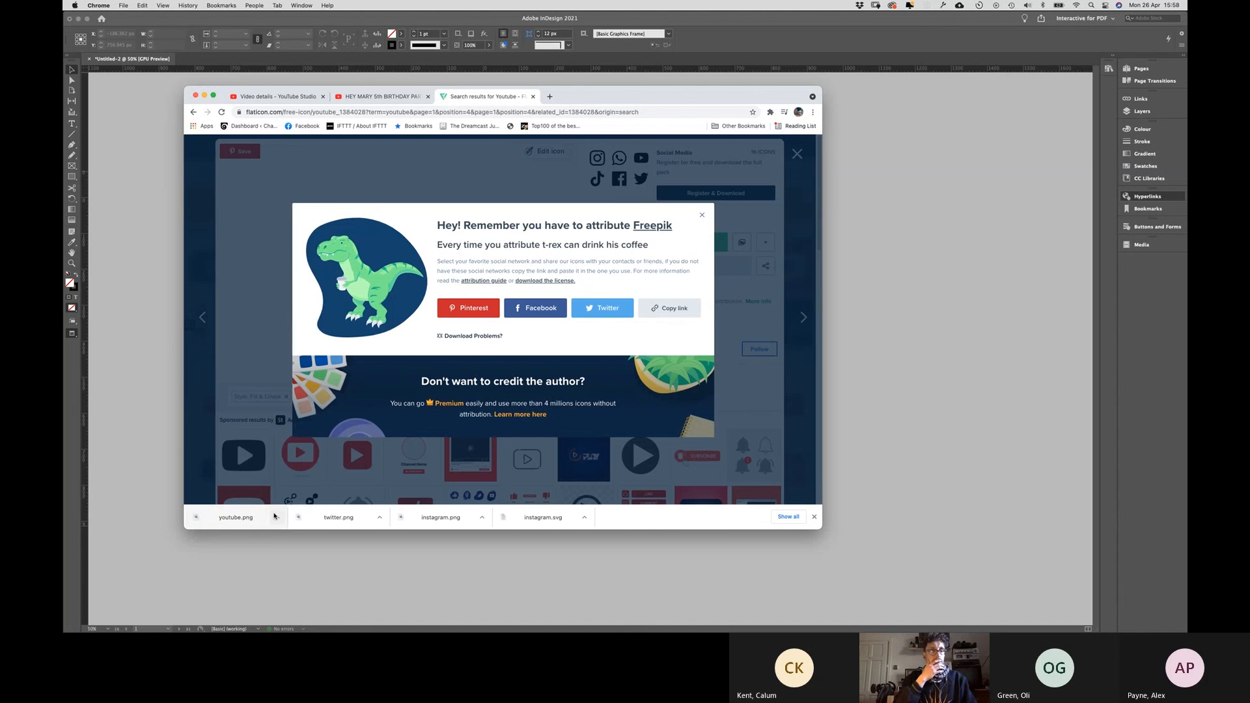
click(276, 519)
click(282, 540)
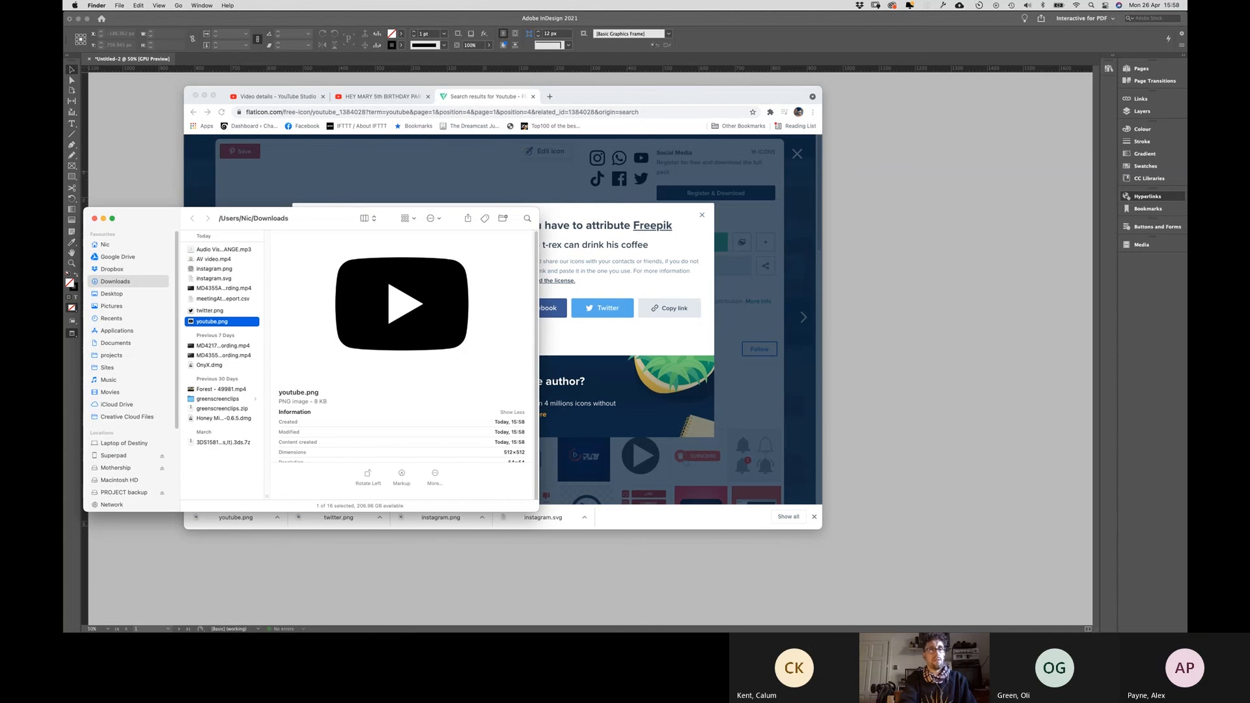
Step: Duplicate the Twitter icon beside itself in the InDesign layout and replace the copy's image with youtube.png from Finder
click(494, 580)
drag(593, 487, 611, 489)
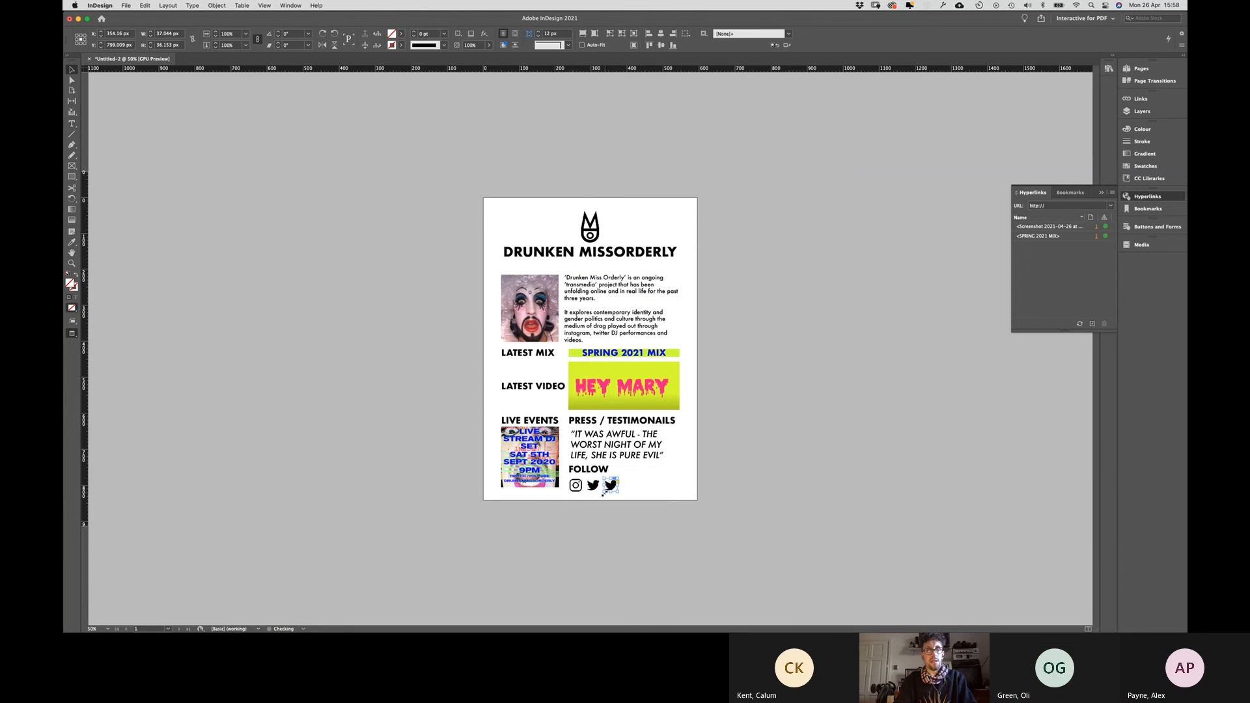
key(super+Tab)
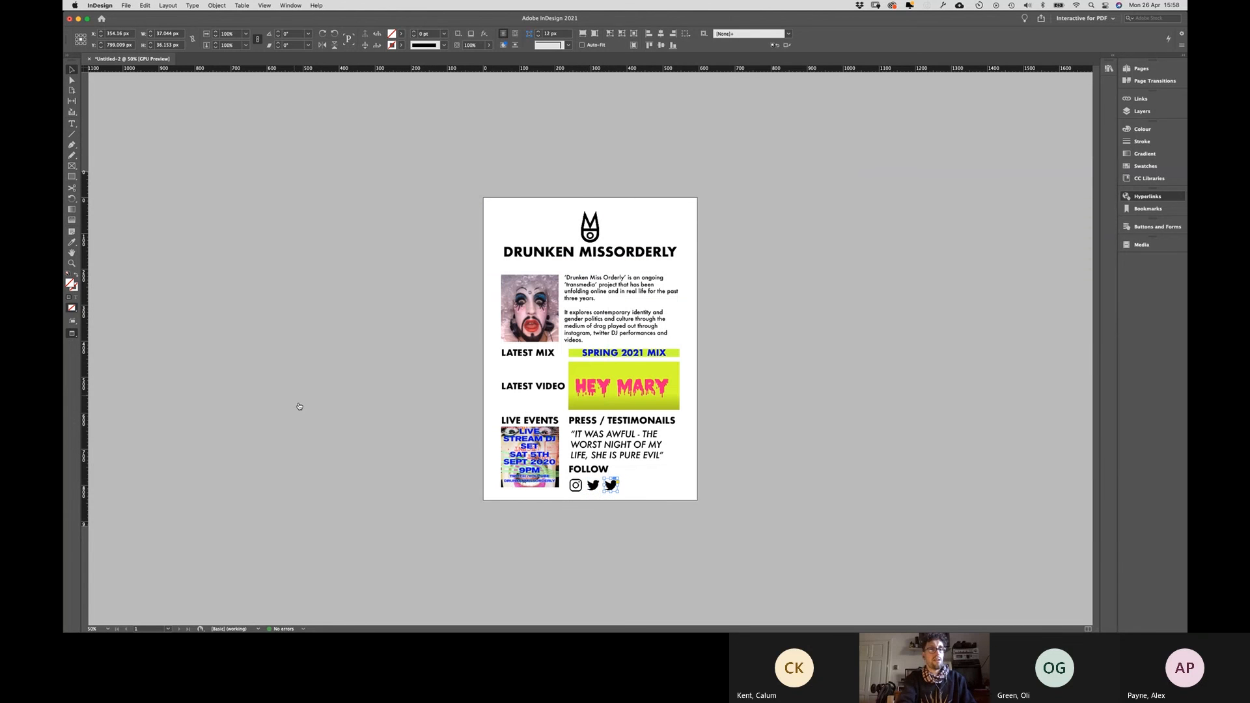
drag(357, 303, 615, 490)
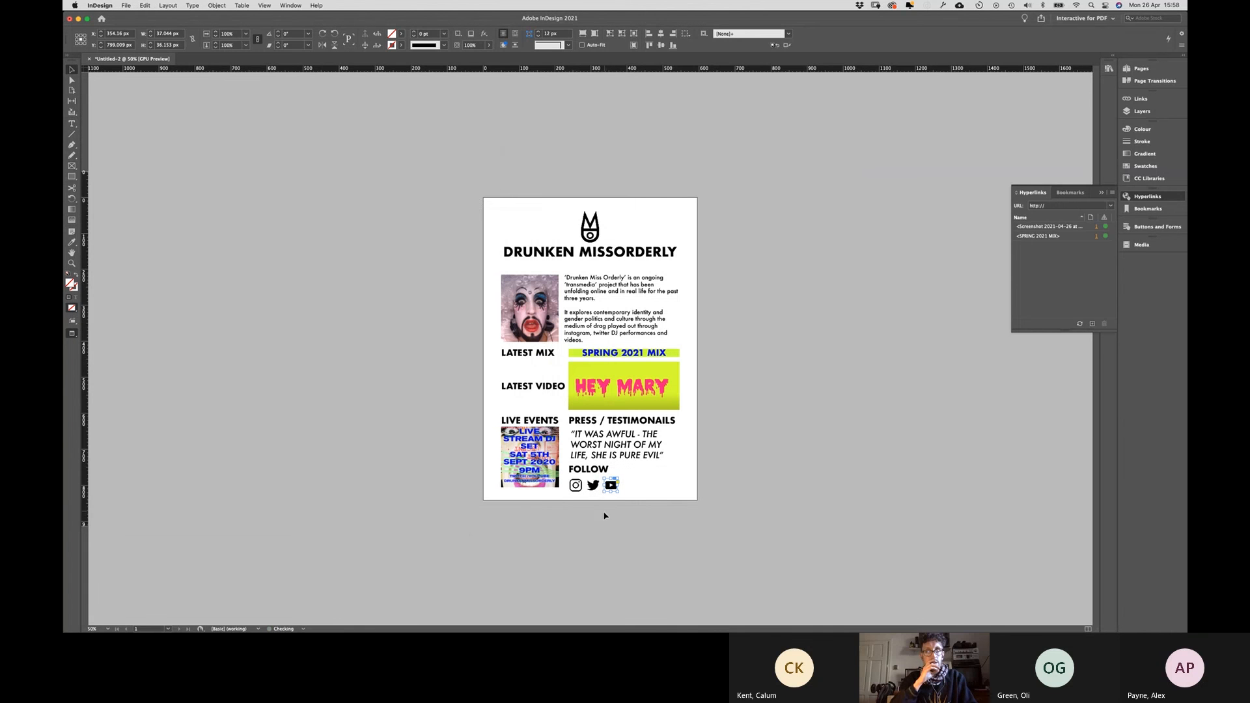
click(603, 518)
key(super+equal)
key(super+equal)
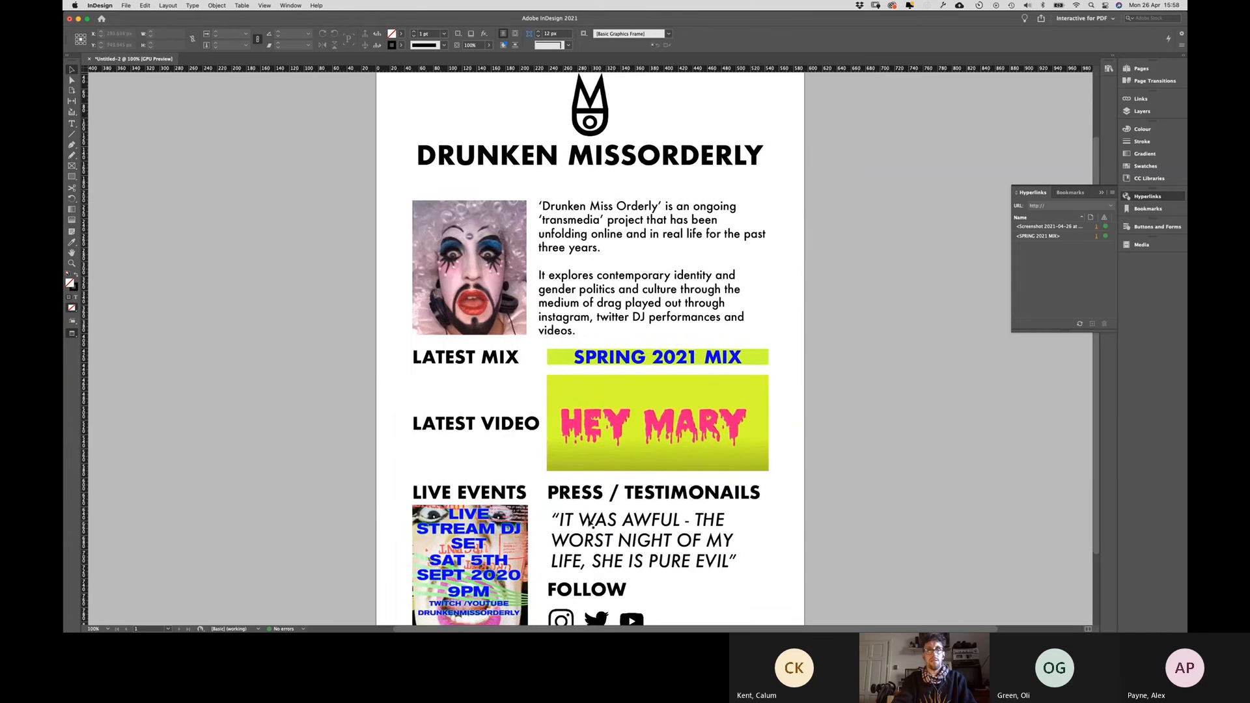
scroll(519, 300, down, 3)
scroll(520, 296, right, 2)
scroll(521, 294, left, 1)
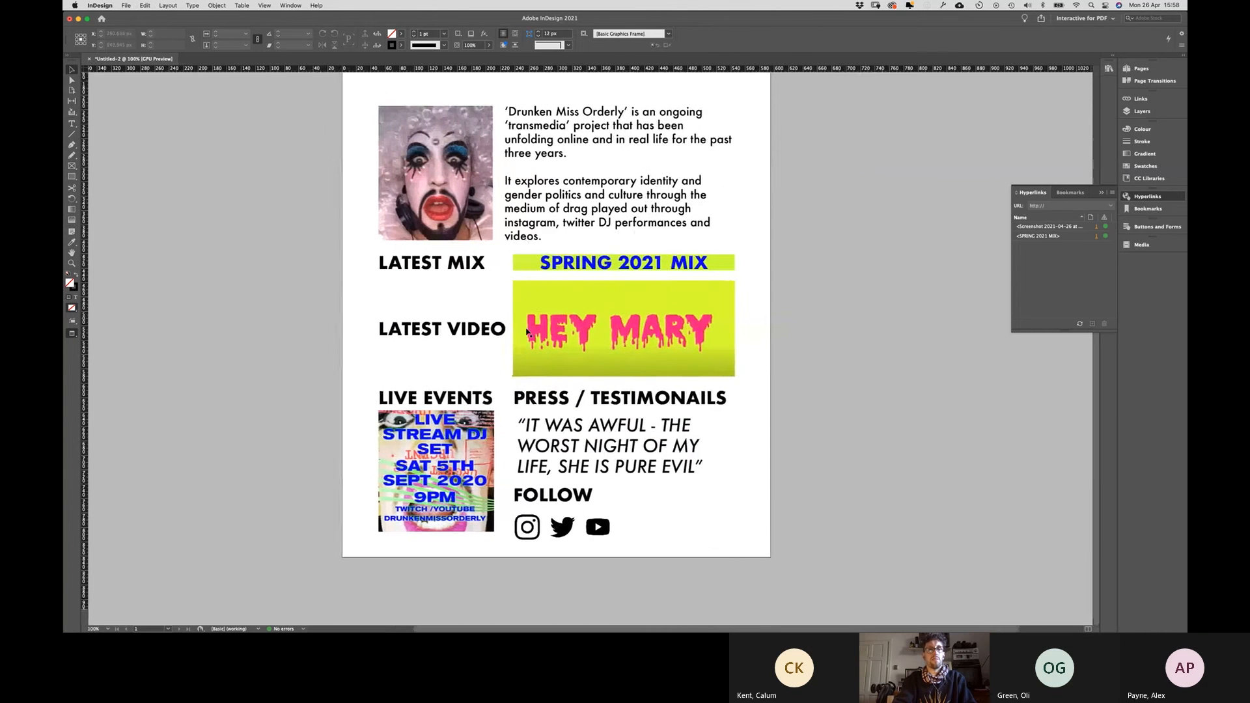
key(super+minus)
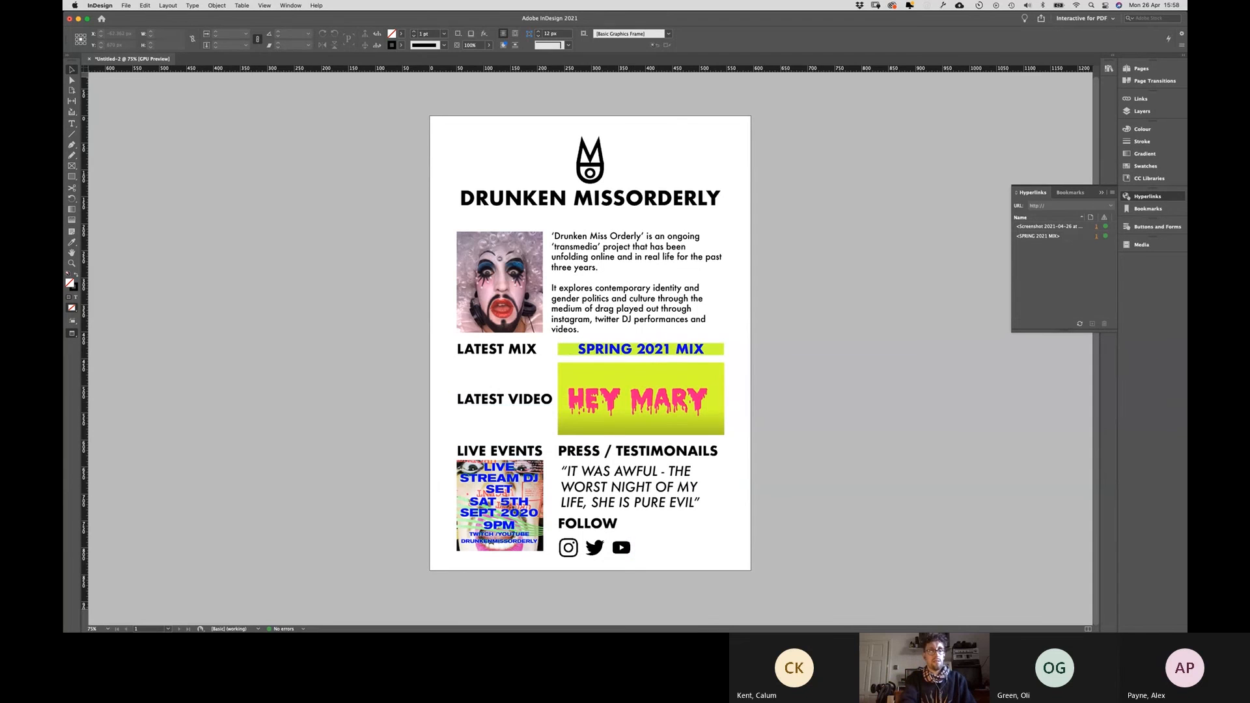
Step: Switch to Chrome, load drunkenmissorderly.com and select the site's web address
key(super+Tab)
click(451, 112)
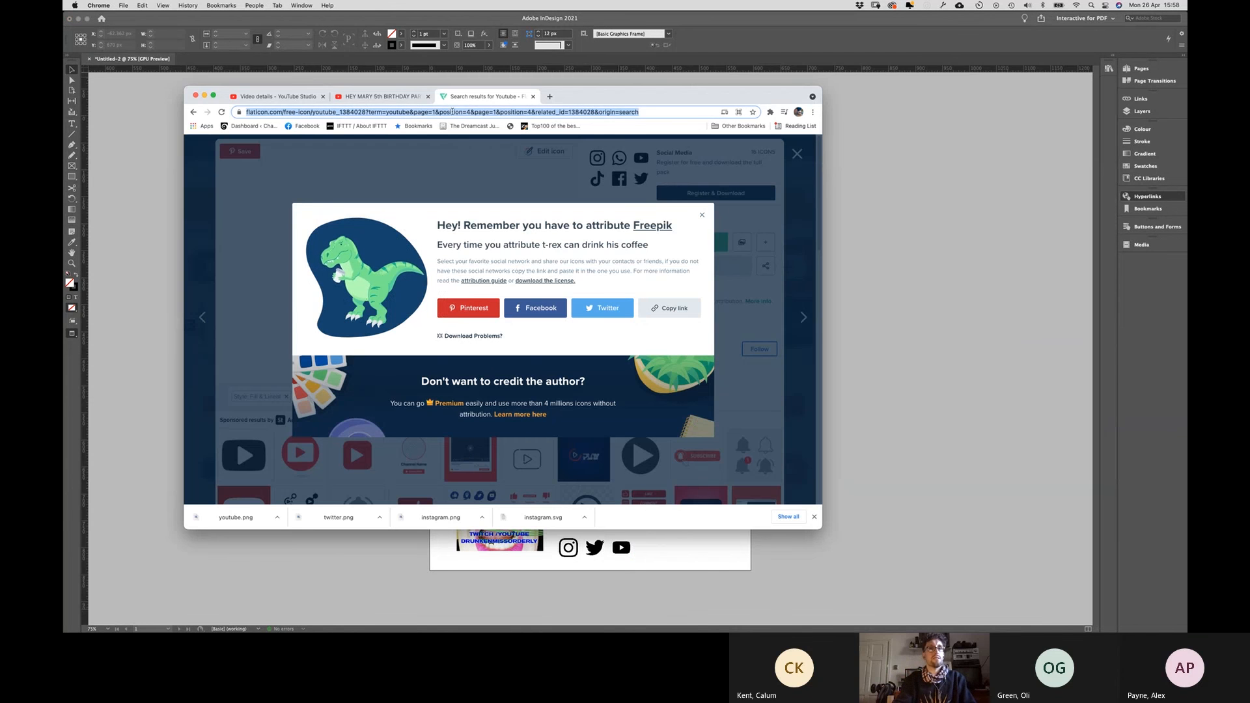
text(drunk)
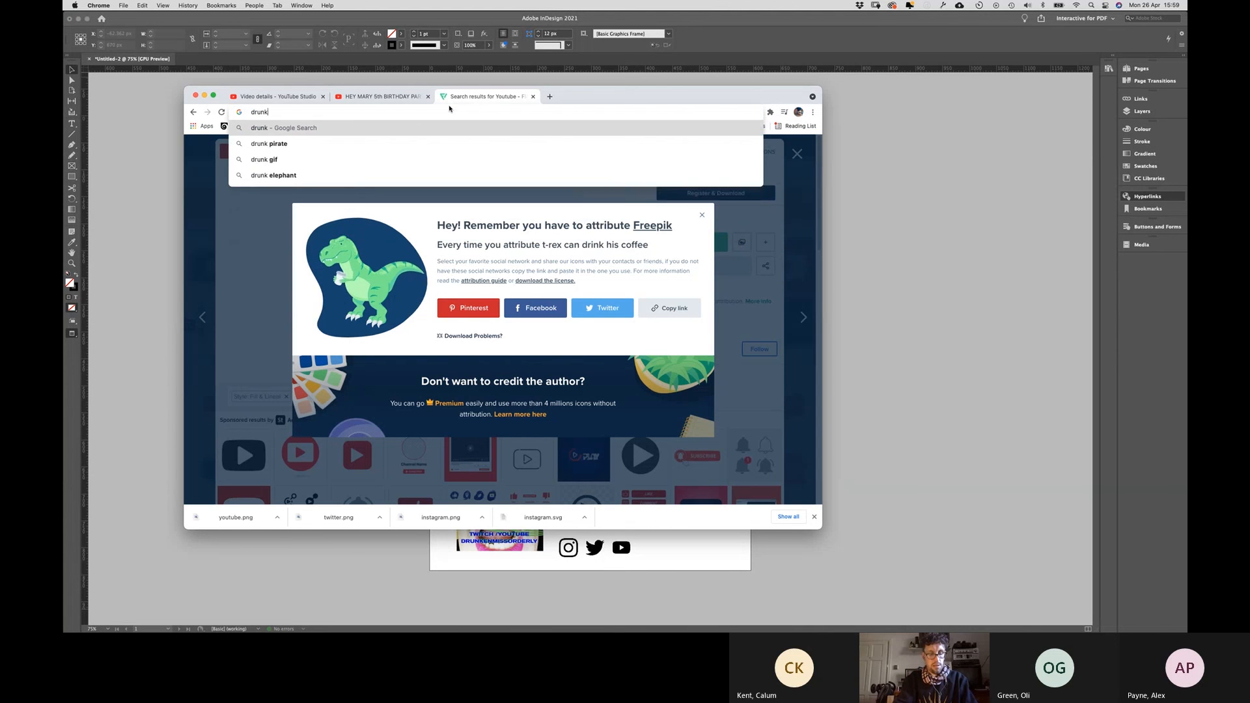
text(enmissorderly)
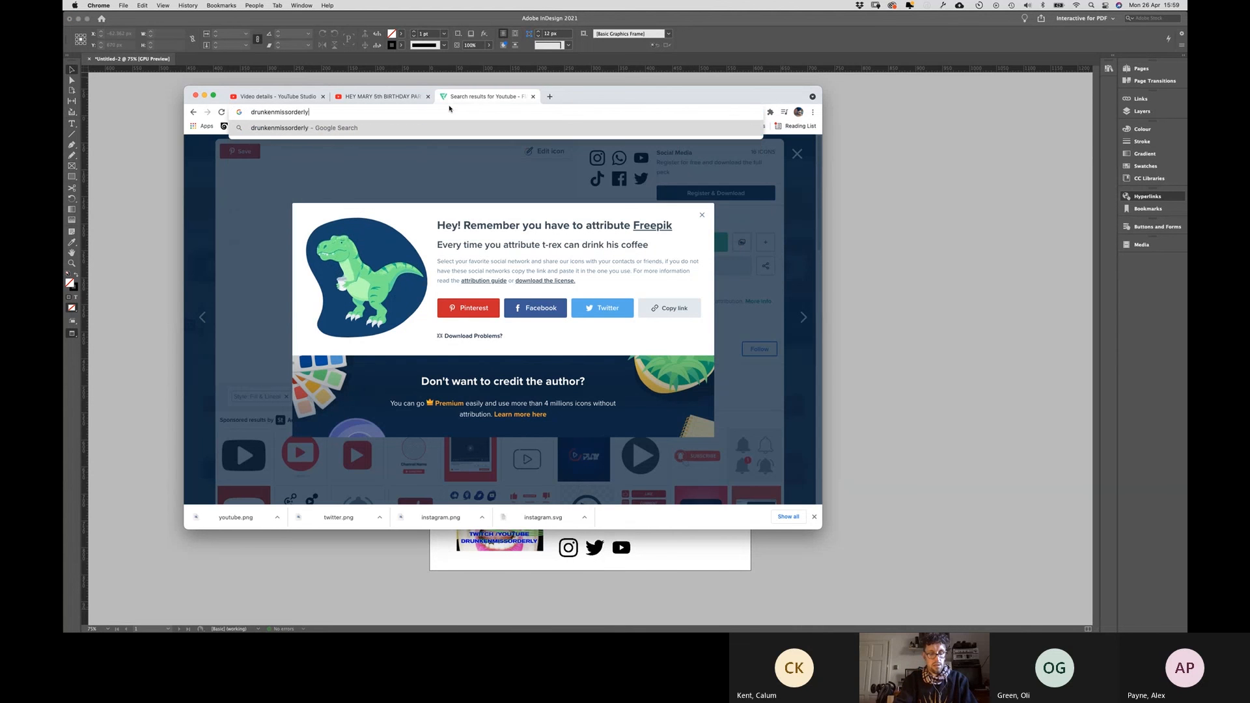
text(.com)
key(Return)
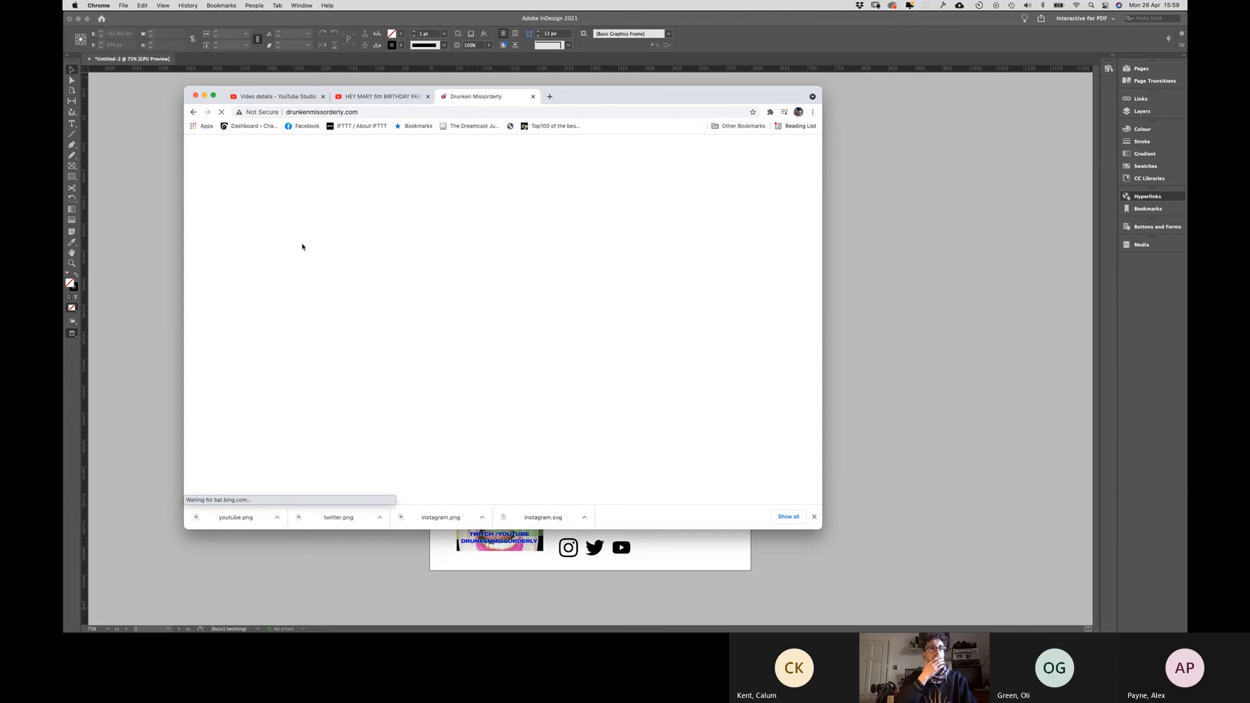
click(363, 114)
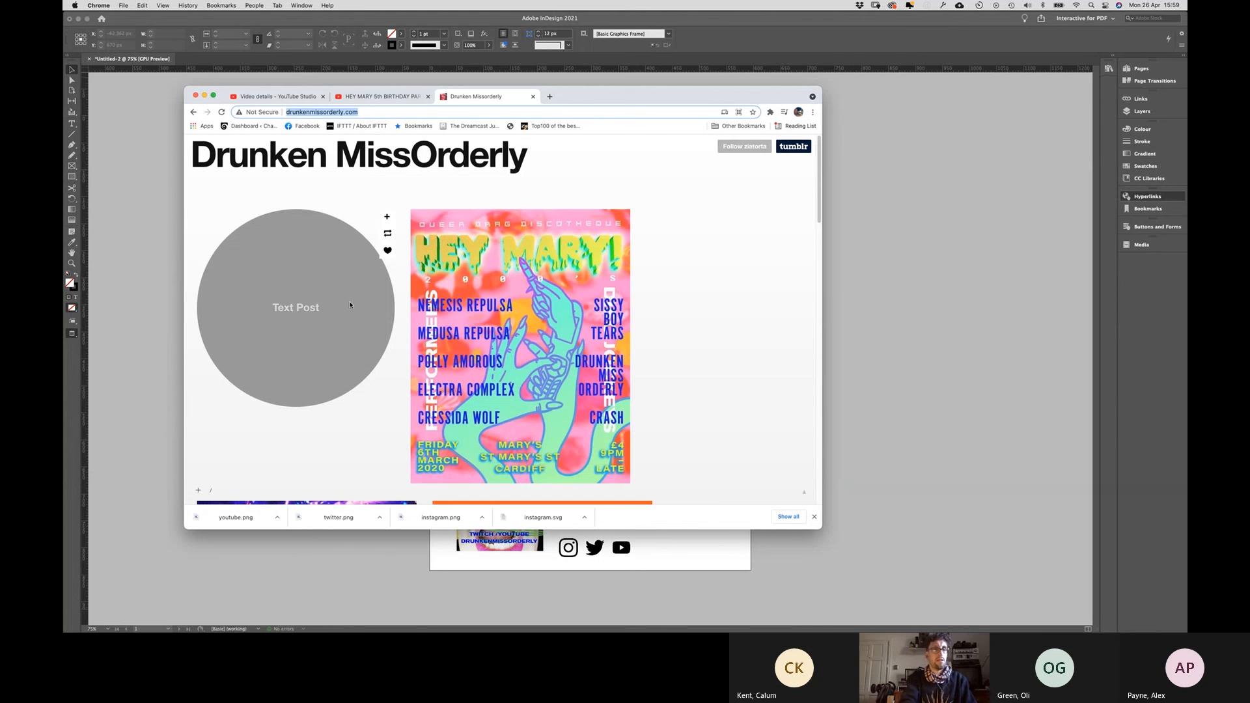
Step: Switch to InDesign and draw a small text frame beside the YouTube icon in the FOLLOW row
key(super+Tab)
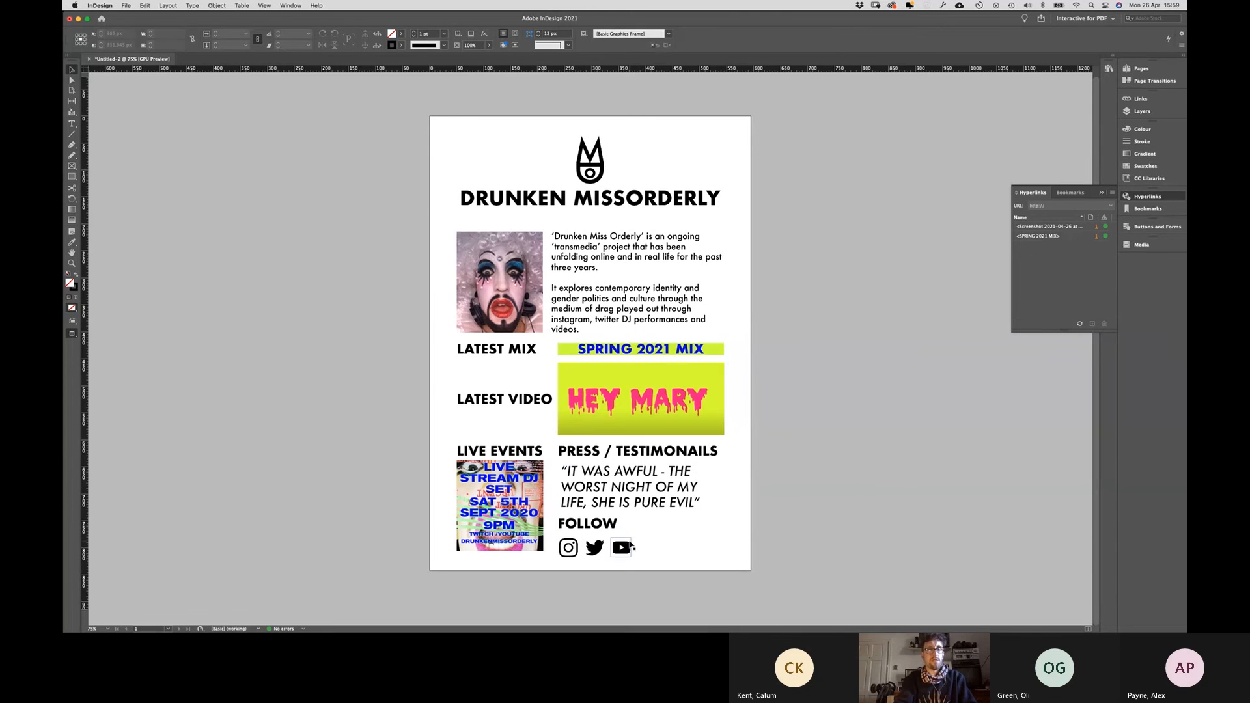
key(t)
drag(642, 543, 729, 558)
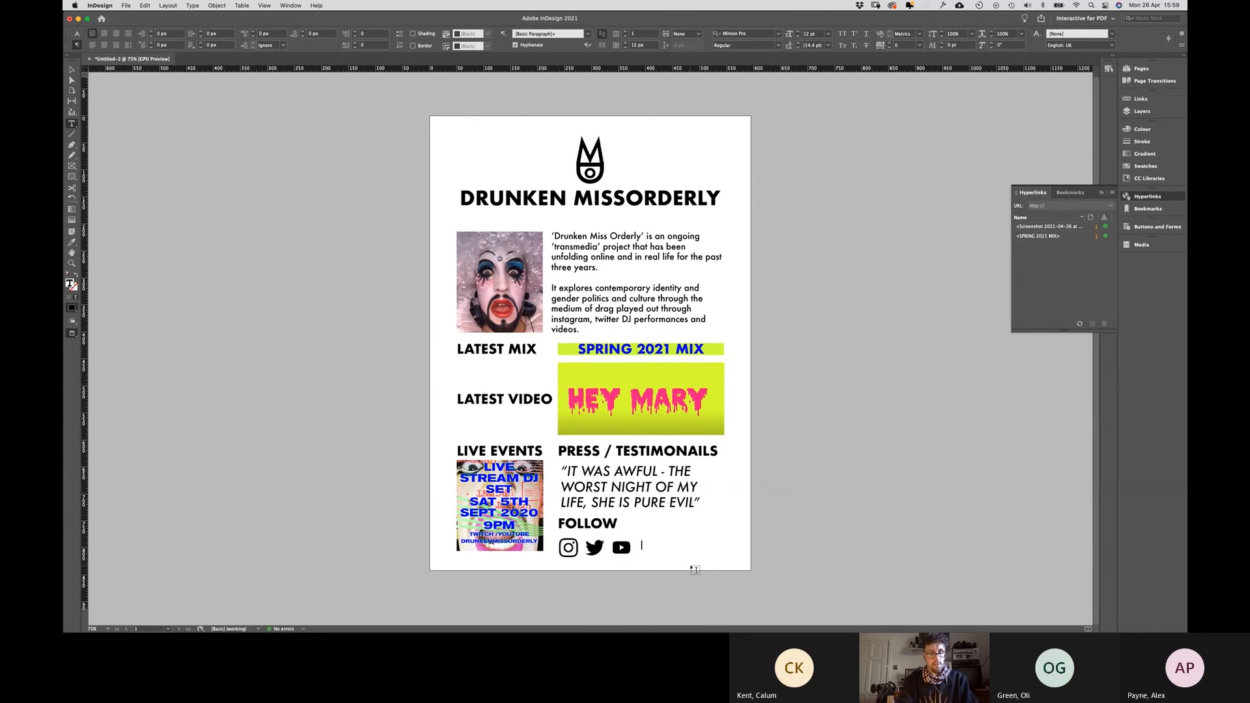
Step: Enter DRUNKENMISSORDERLY>COM in the new text frame and apply the body text paragraph style to it
text(DRUNK)
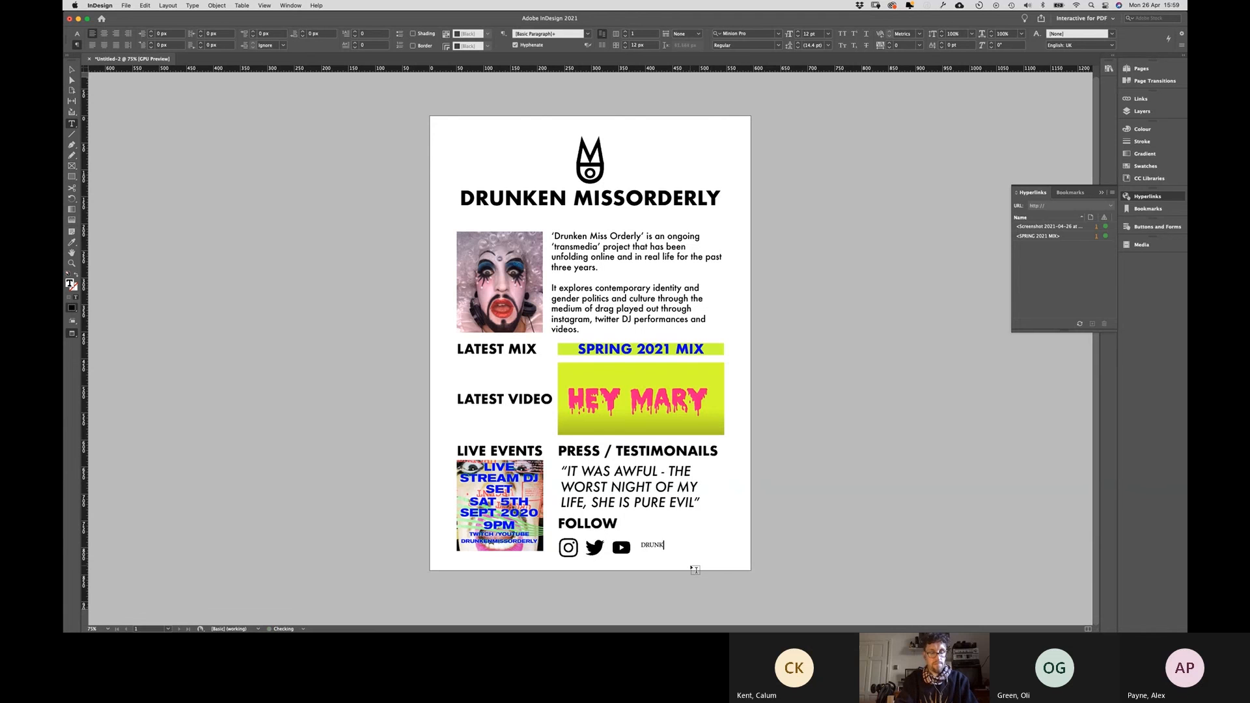
text(ENM)
text(ISSORDERLY>C)
key(super+a)
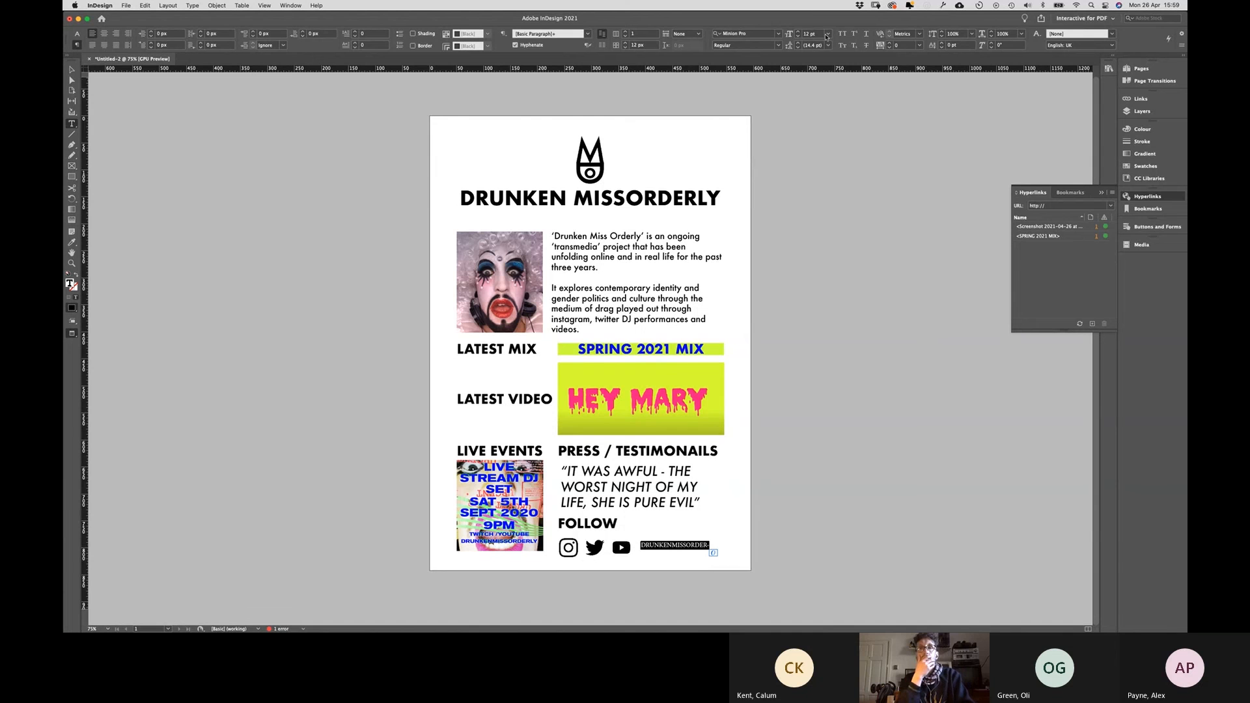
click(769, 33)
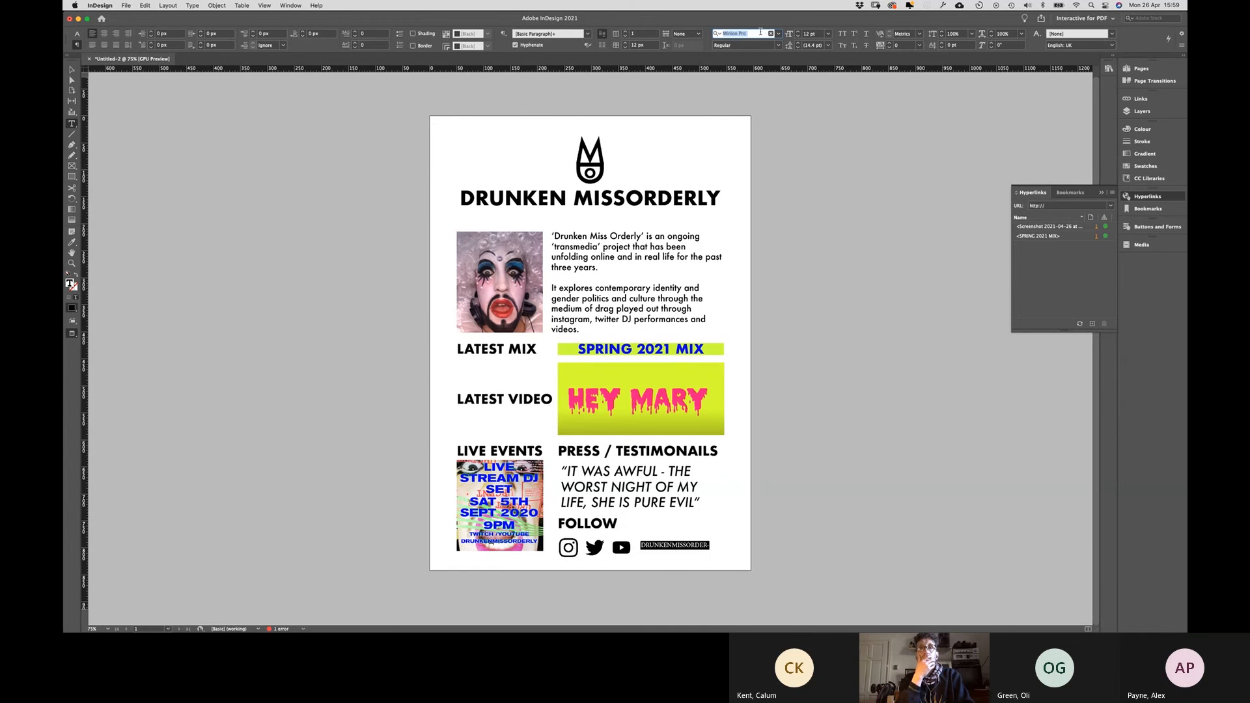
click(504, 34)
key(Escape)
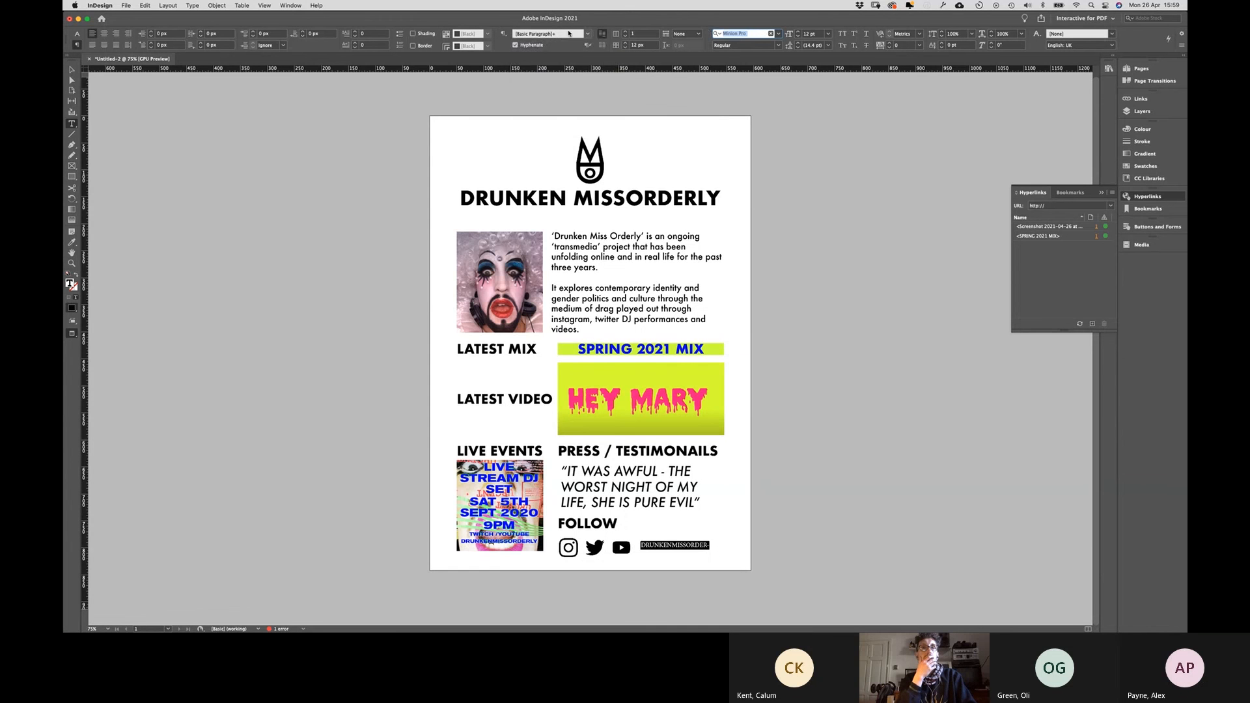
click(589, 34)
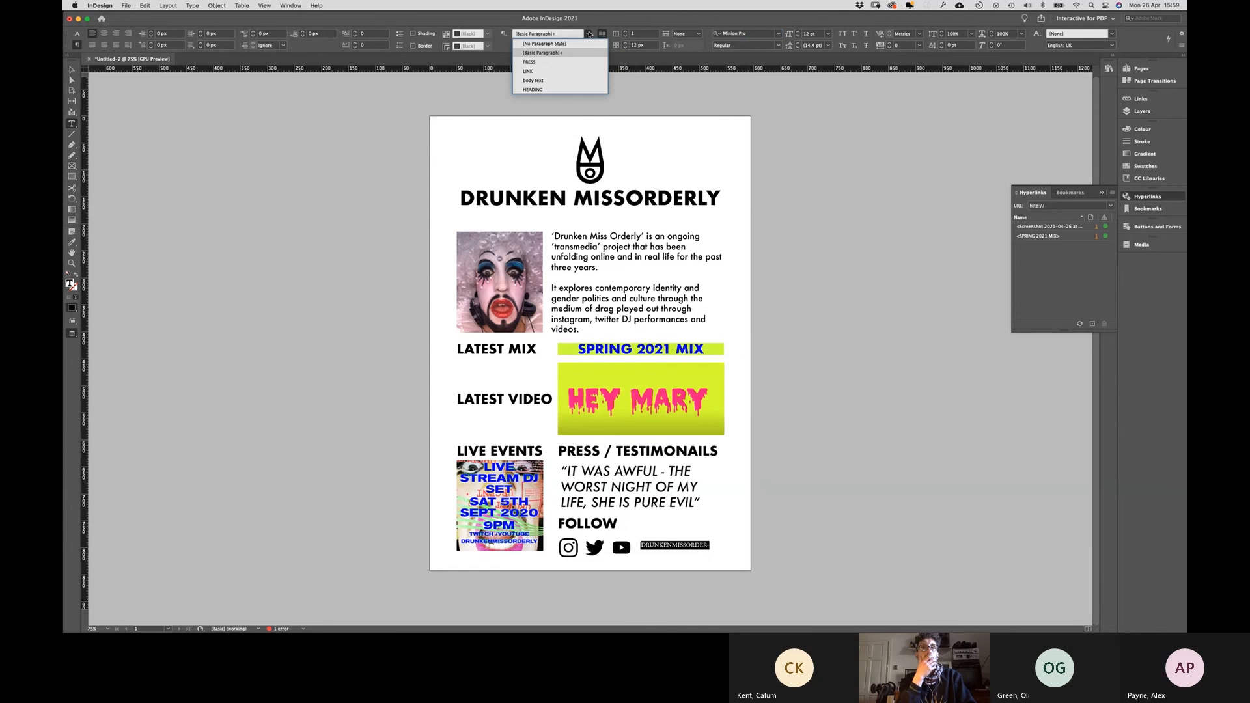
click(557, 84)
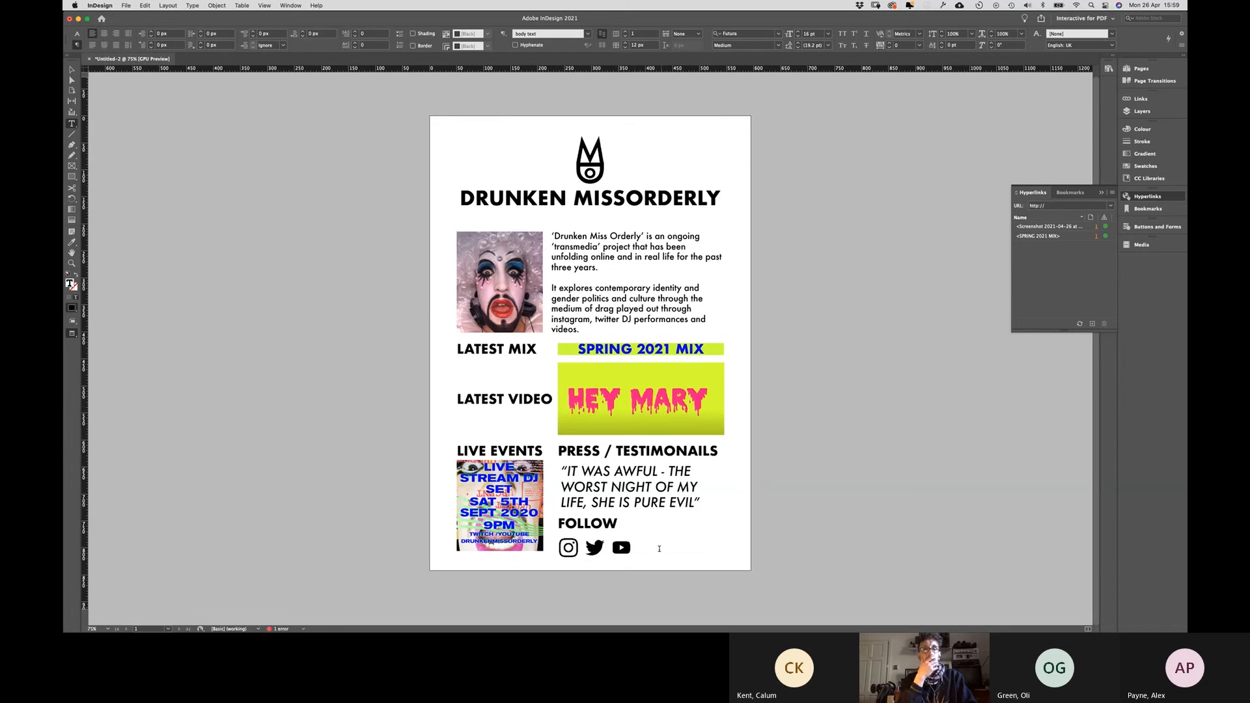
Step: Resize the web address frame to about 246 px wide and 36 px high so the whole address fits on one line
key(Escape)
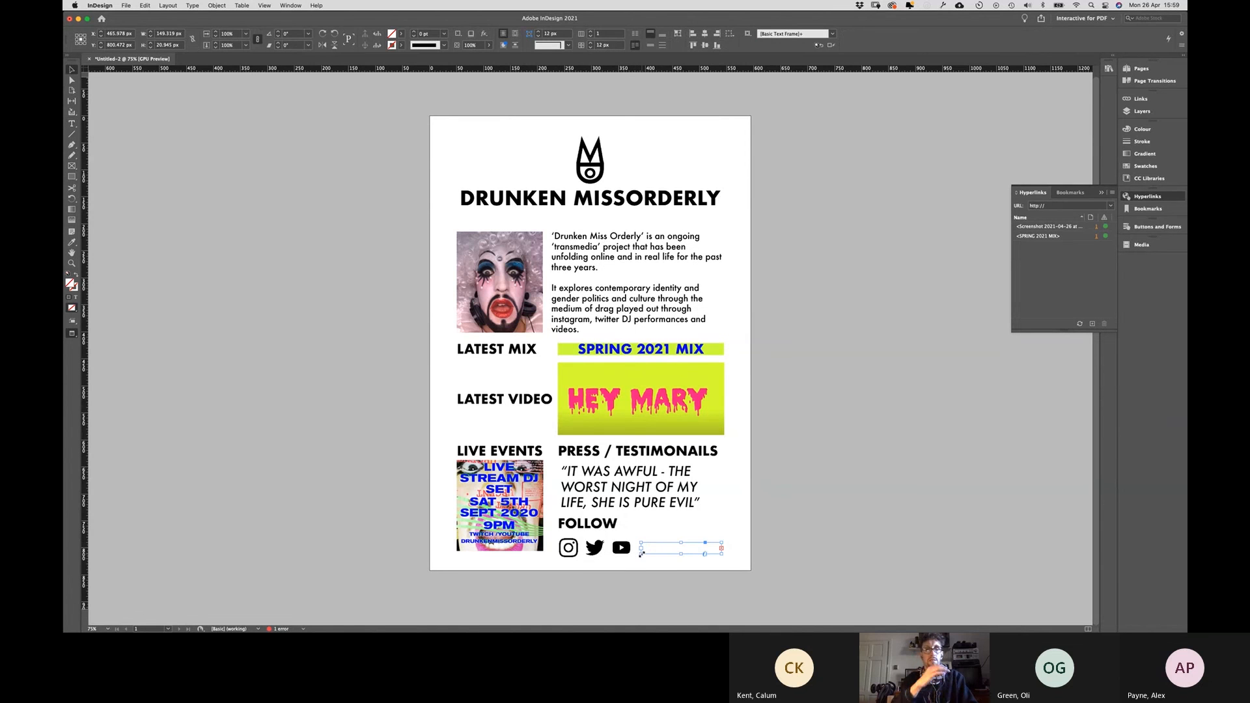
drag(641, 553, 637, 559)
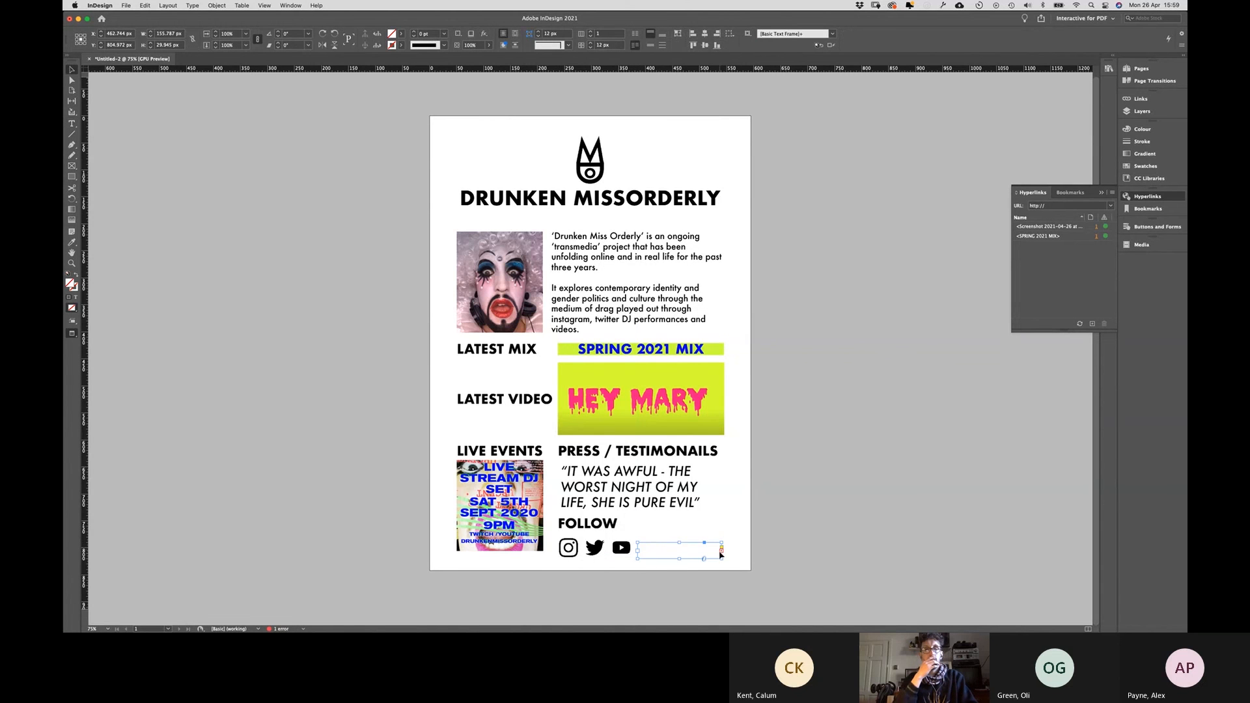
drag(721, 558, 692, 513)
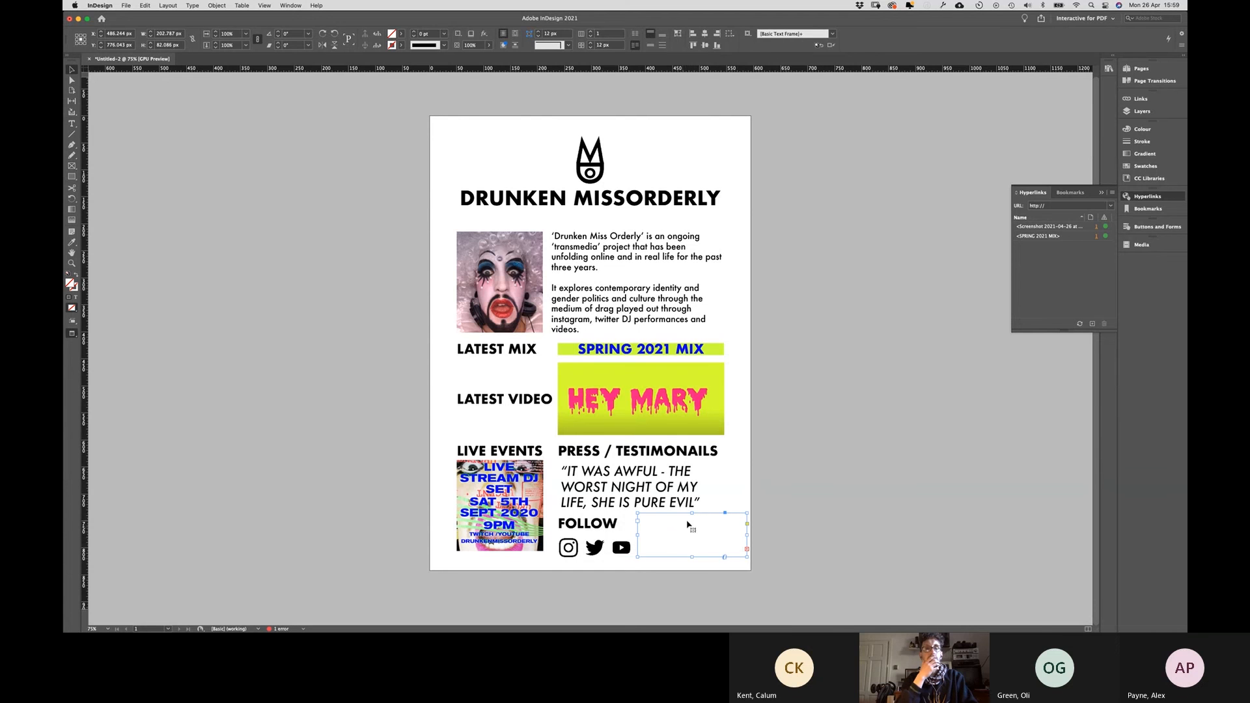
drag(692, 513, 692, 317)
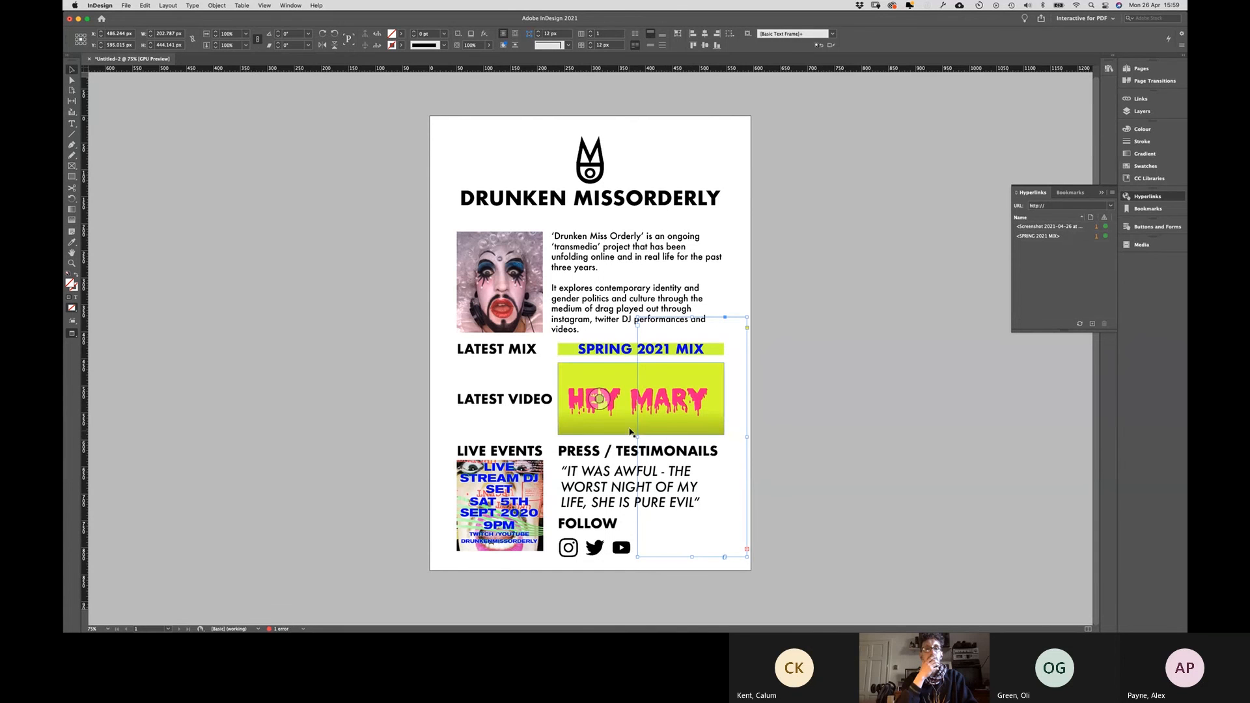
drag(637, 437, 423, 422)
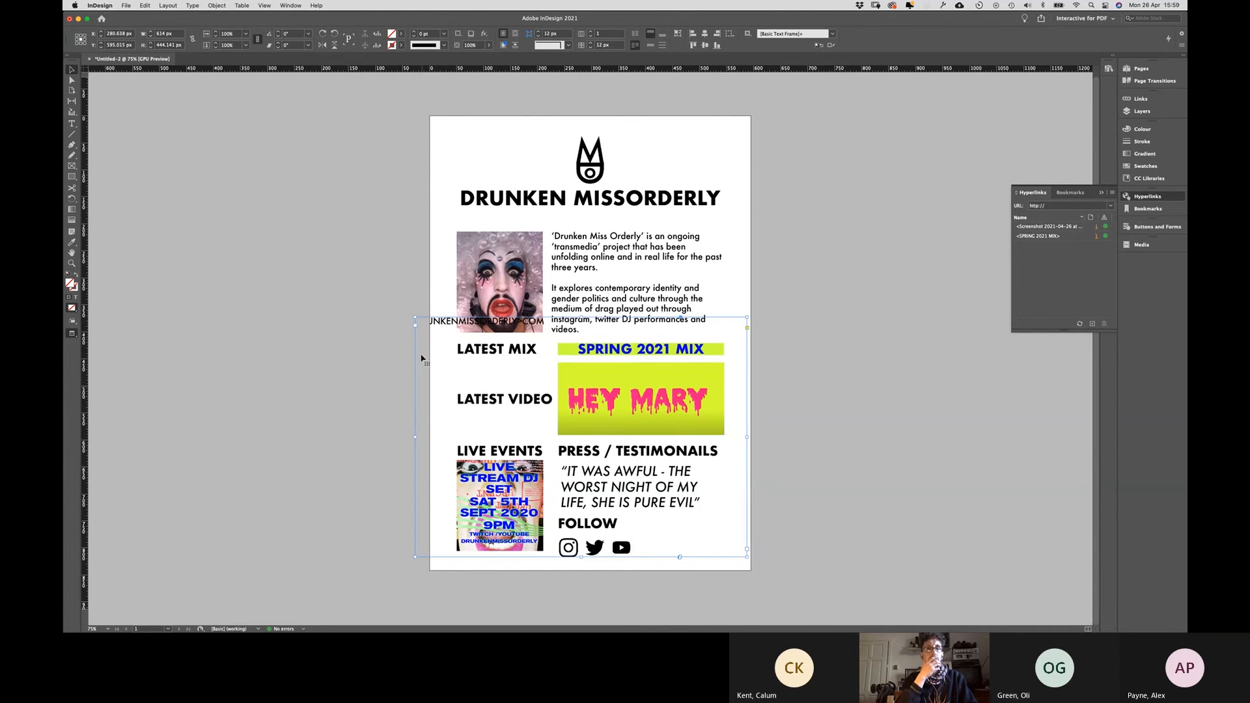
drag(415, 316, 610, 542)
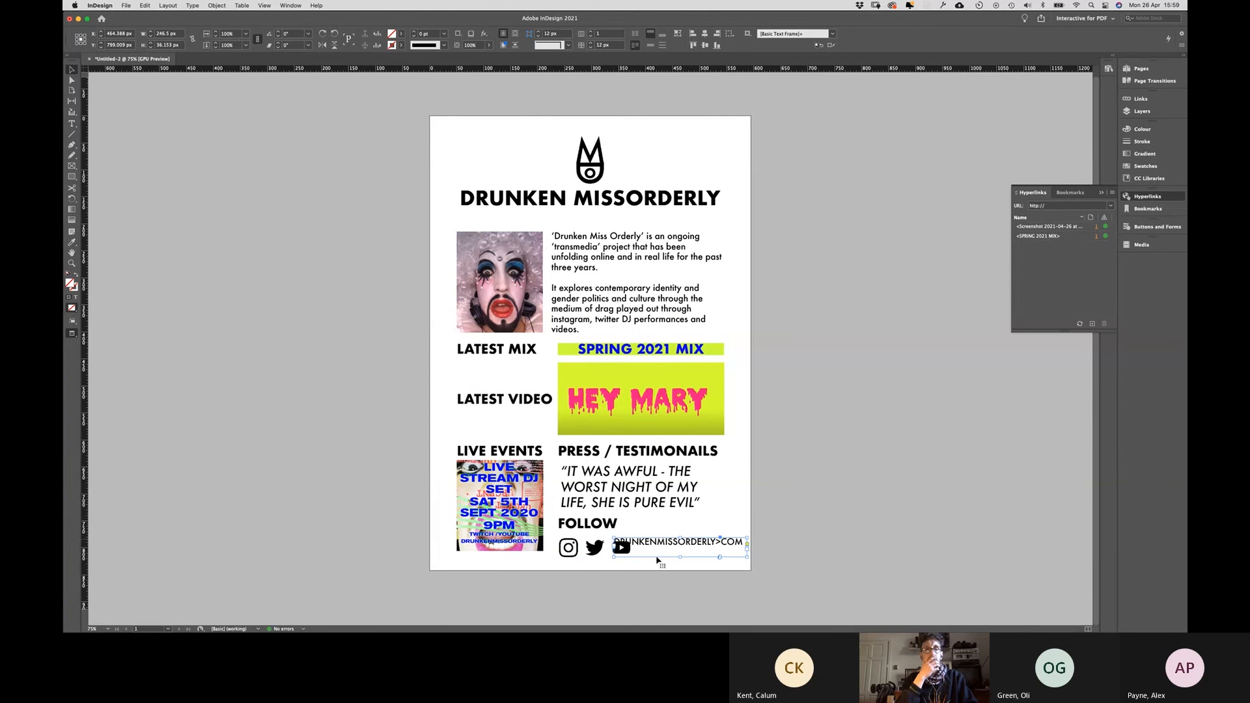
Step: Replace the > before COM in the web address with a full stop and deselect the frame
double_click(717, 542)
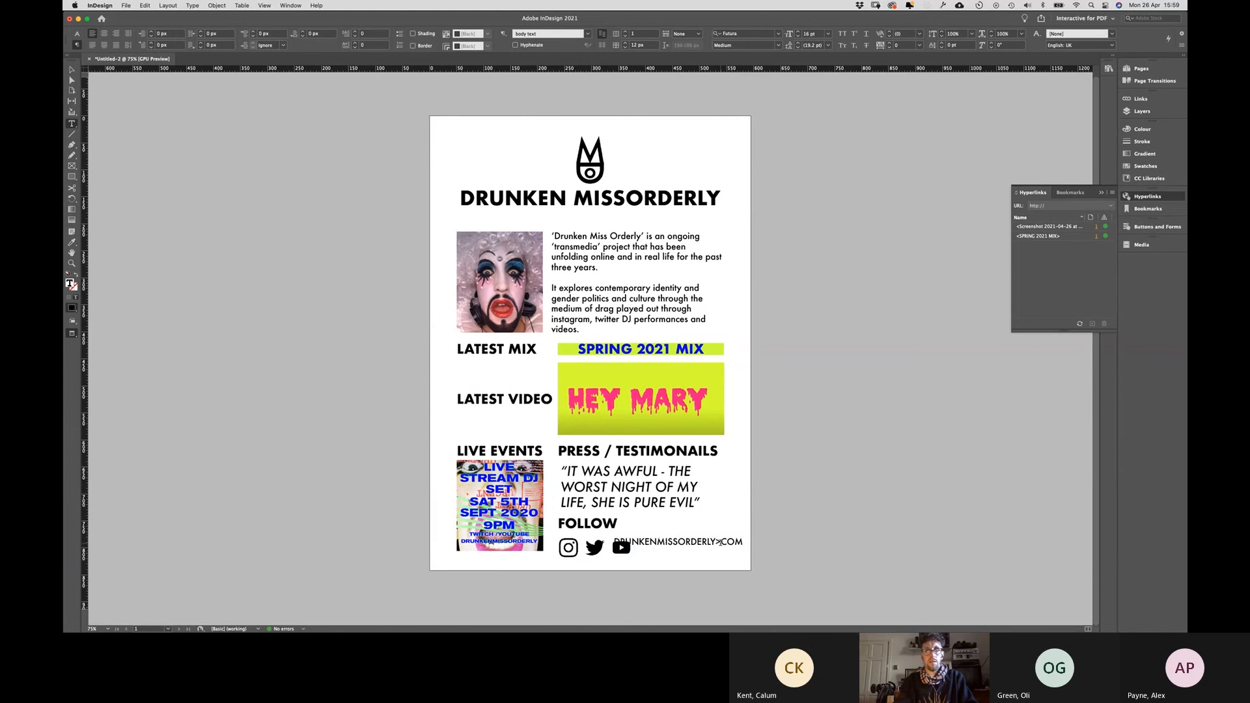
key(BackSpace)
text(.)
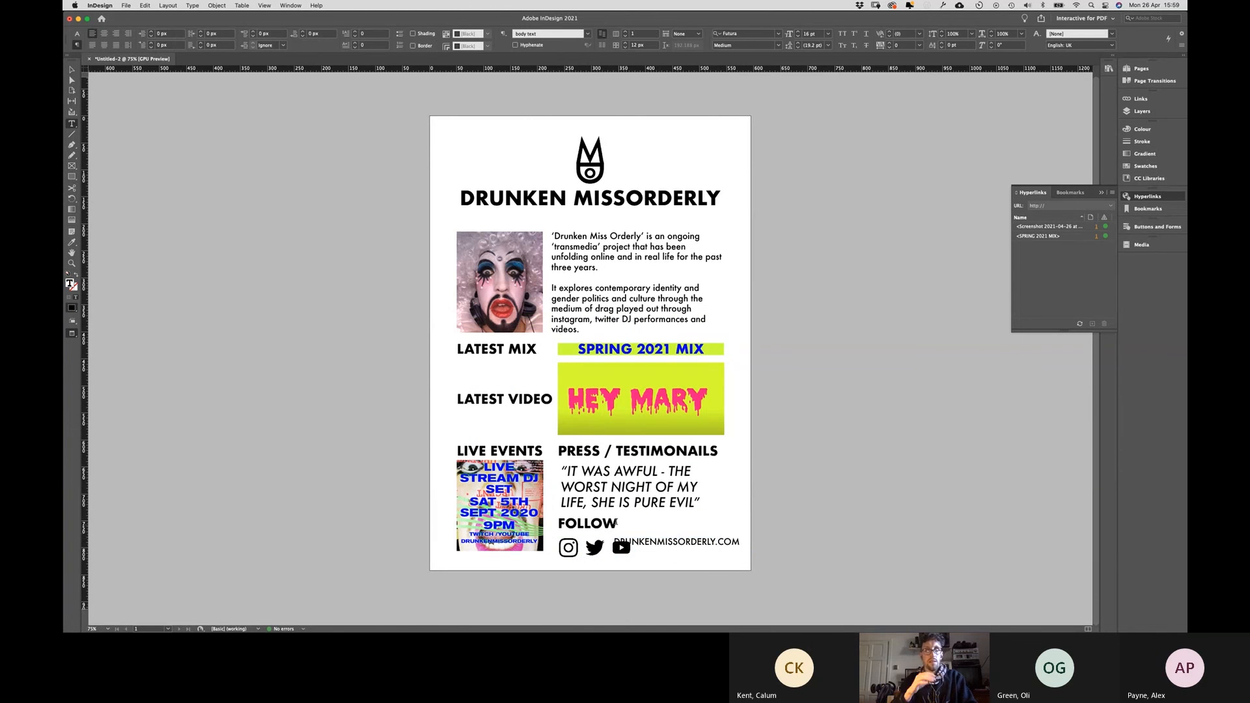
key(Escape)
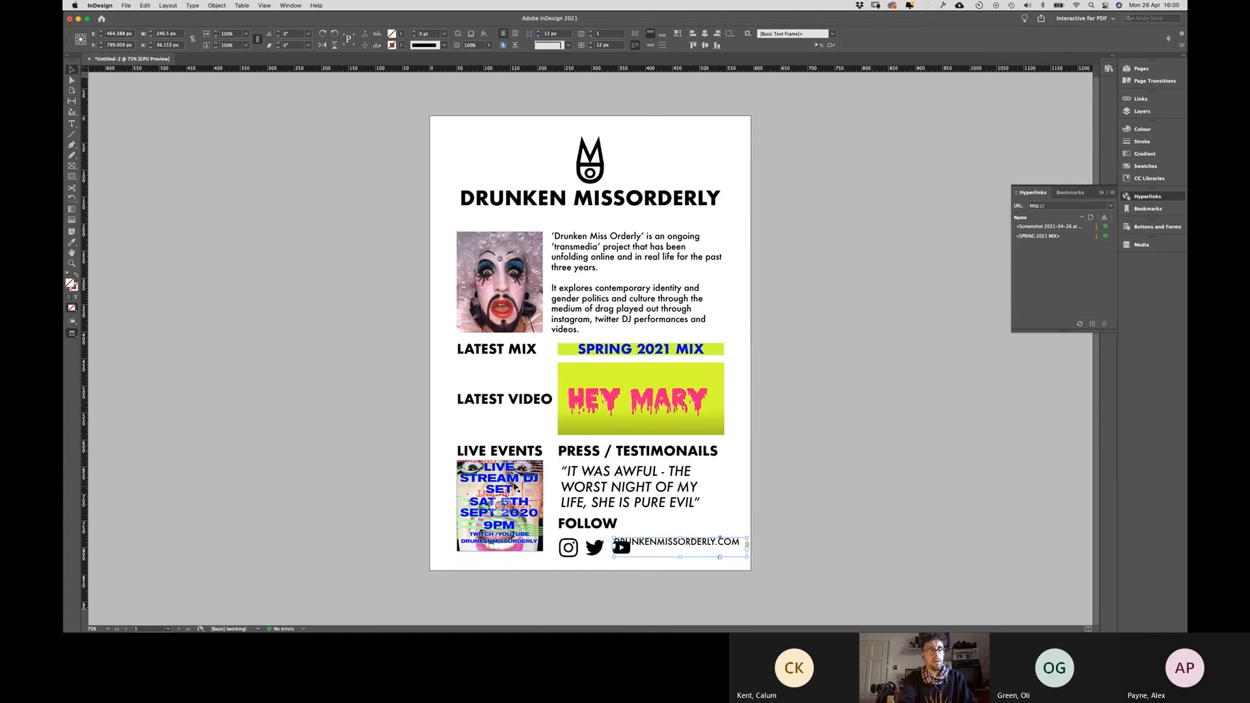
click(402, 385)
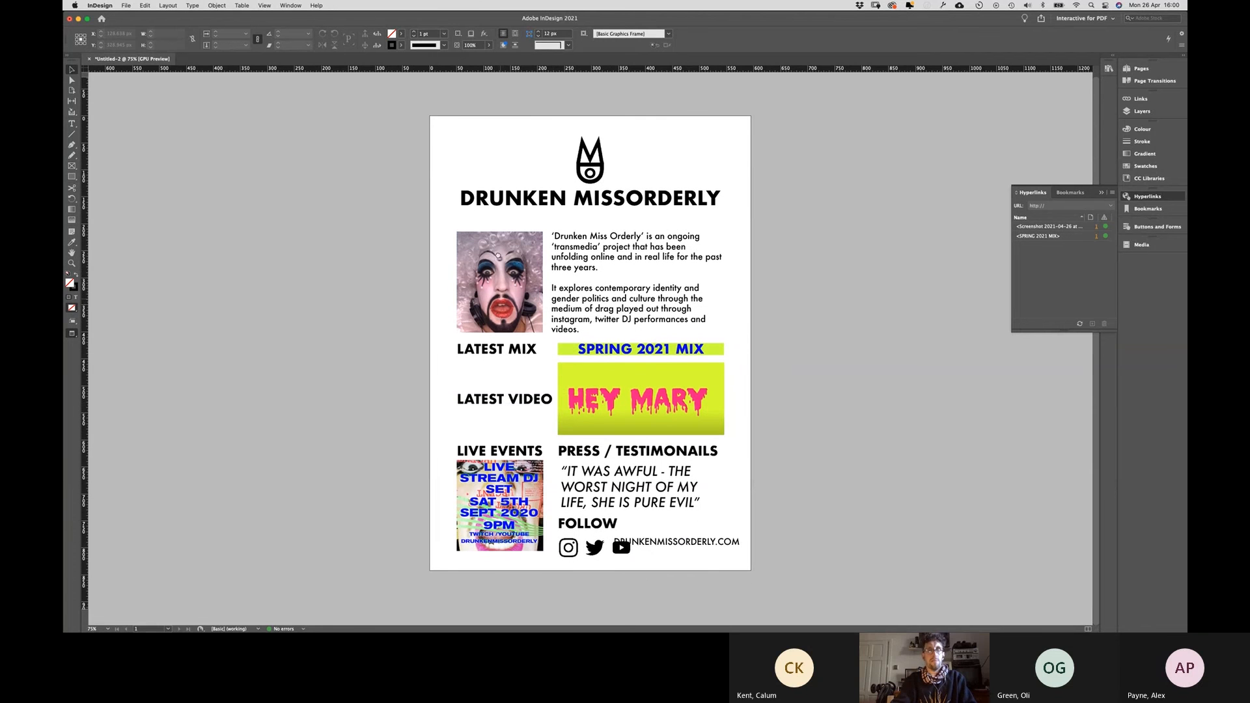
key(super+equal)
key(super+equal)
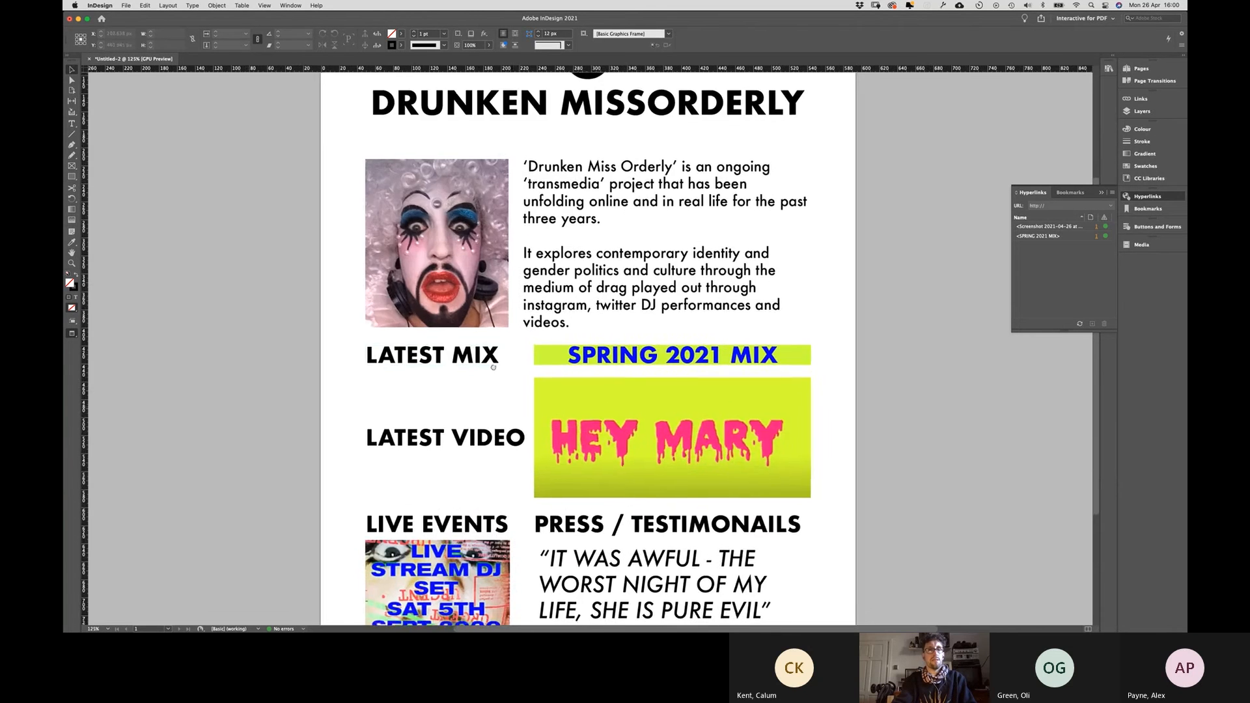
drag(493, 363, 448, 448)
scroll(519, 329, down, 5)
key(super+minus)
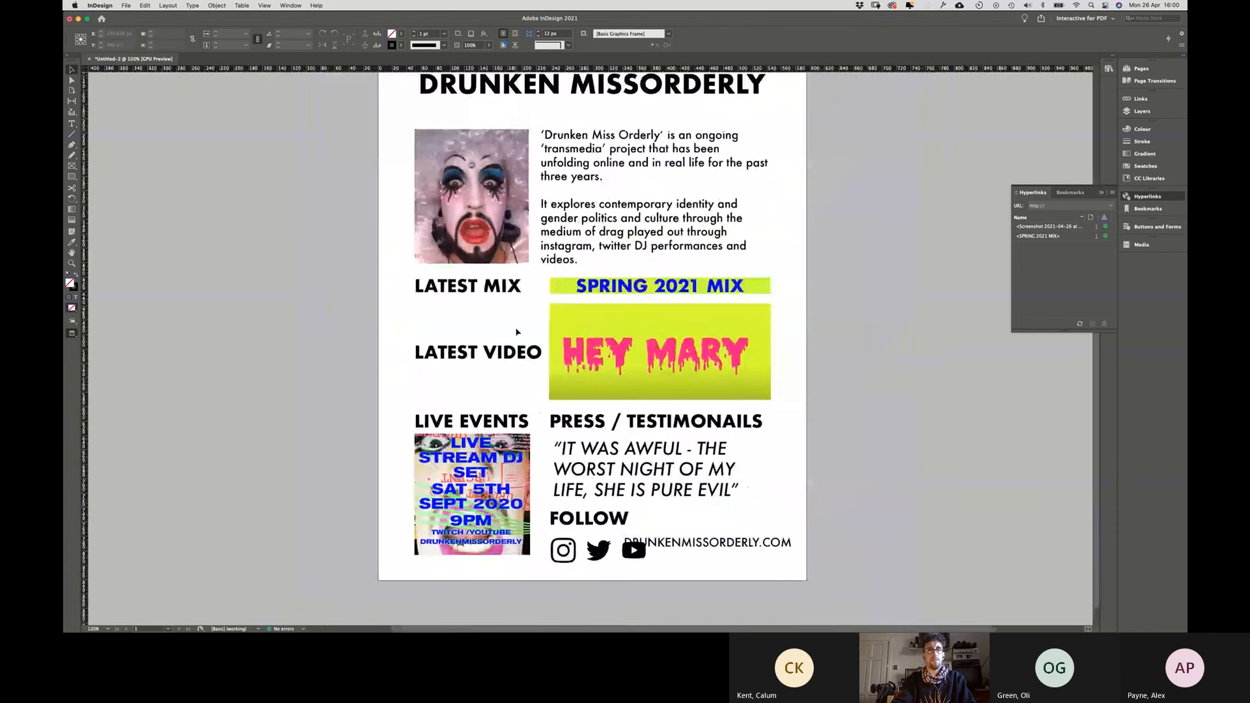
key(super+minus)
key(super+minus)
key(super+minus)
key(super+minus)
key(super+minus)
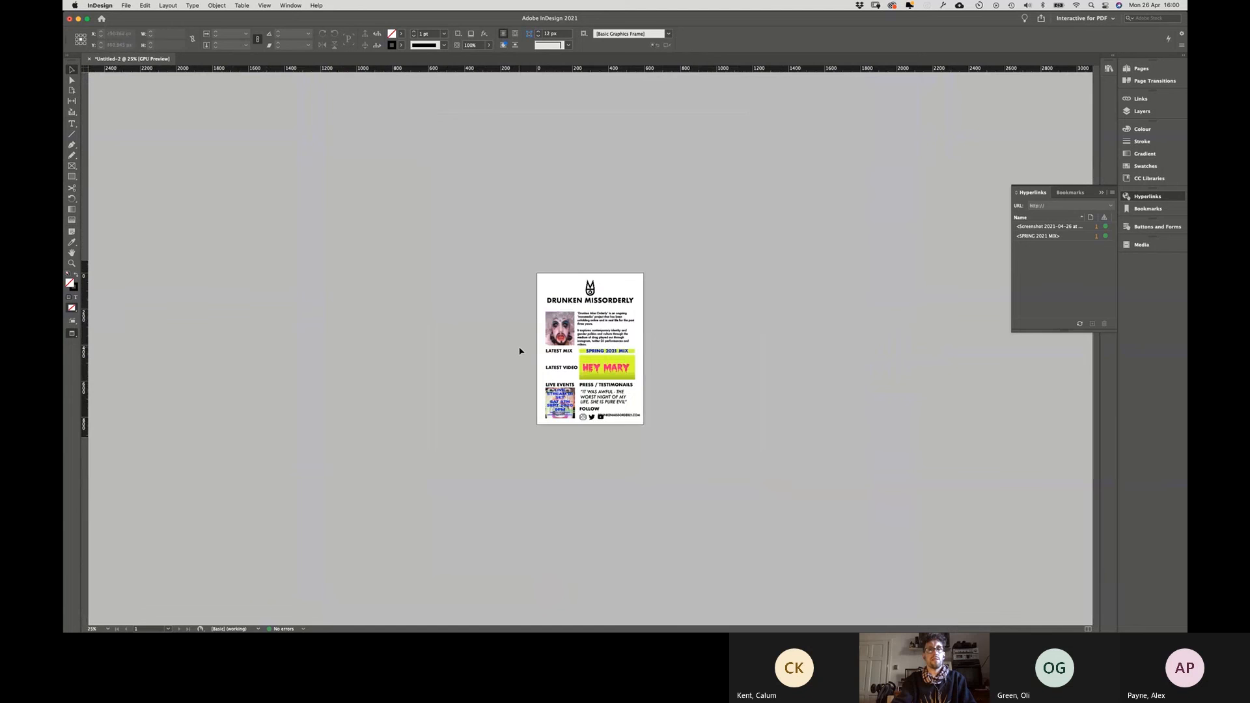
key(super+equal)
key(super+equal)
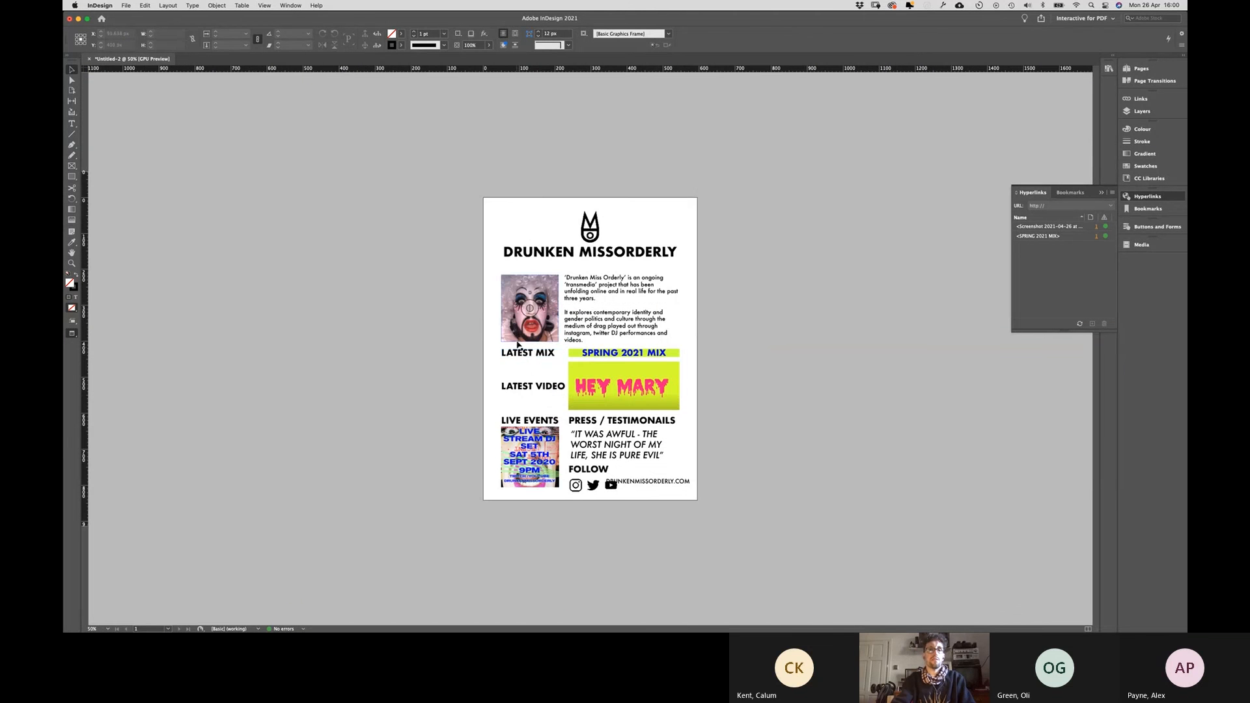
key(super+equal)
key(super+equal)
key(super+equal)
key(super+minus)
key(super+minus)
key(super+minus)
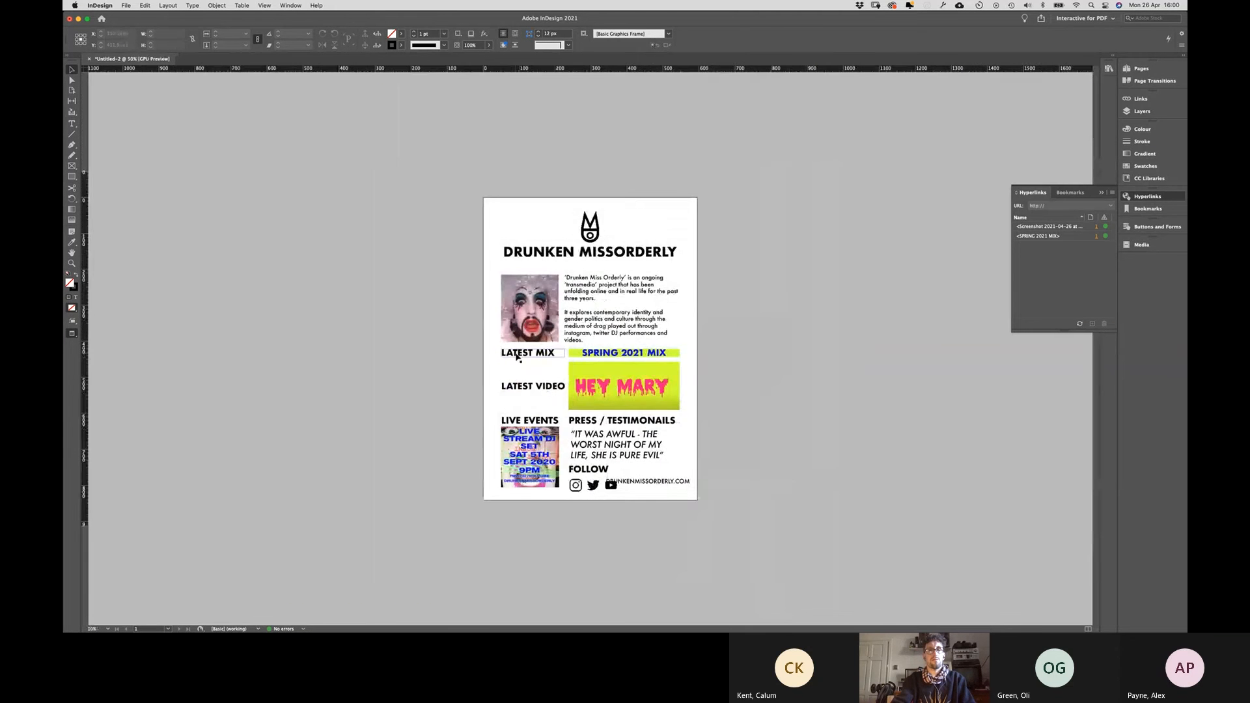
key(super+equal)
key(super+equal)
key(super+minus)
key(super+minus)
key(super+minus)
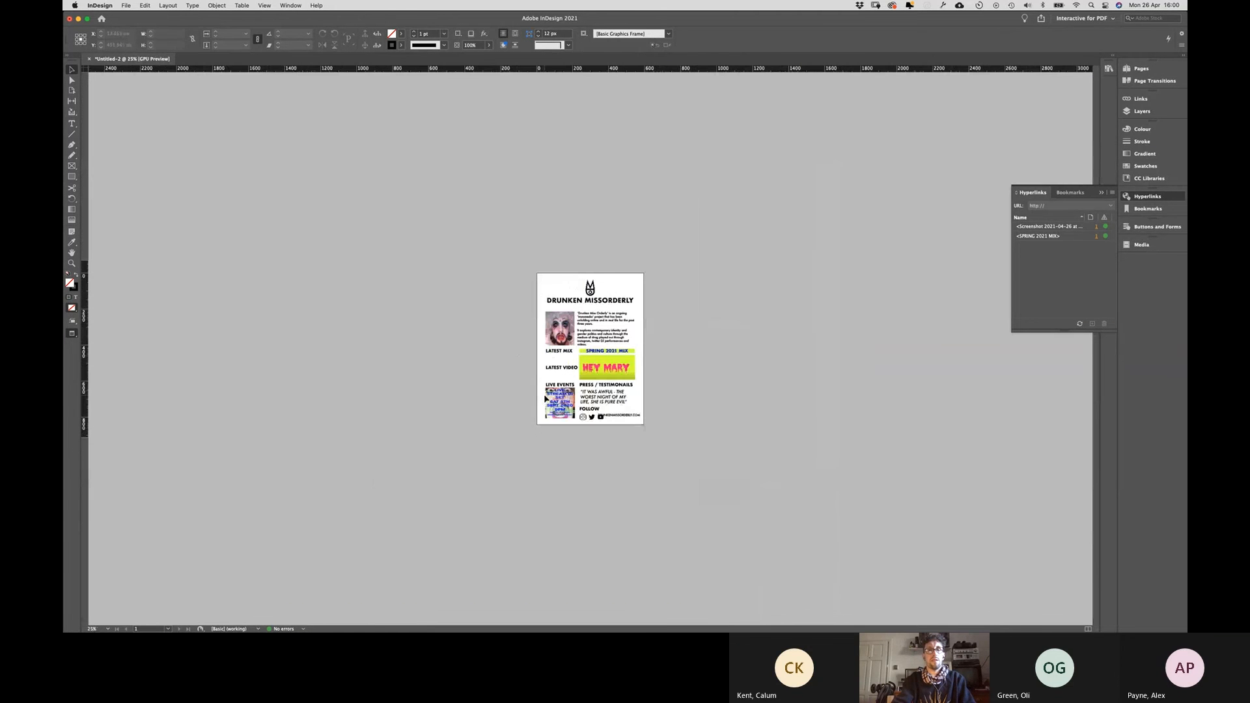
key(super+equal)
key(super+equal)
key(super+equal)
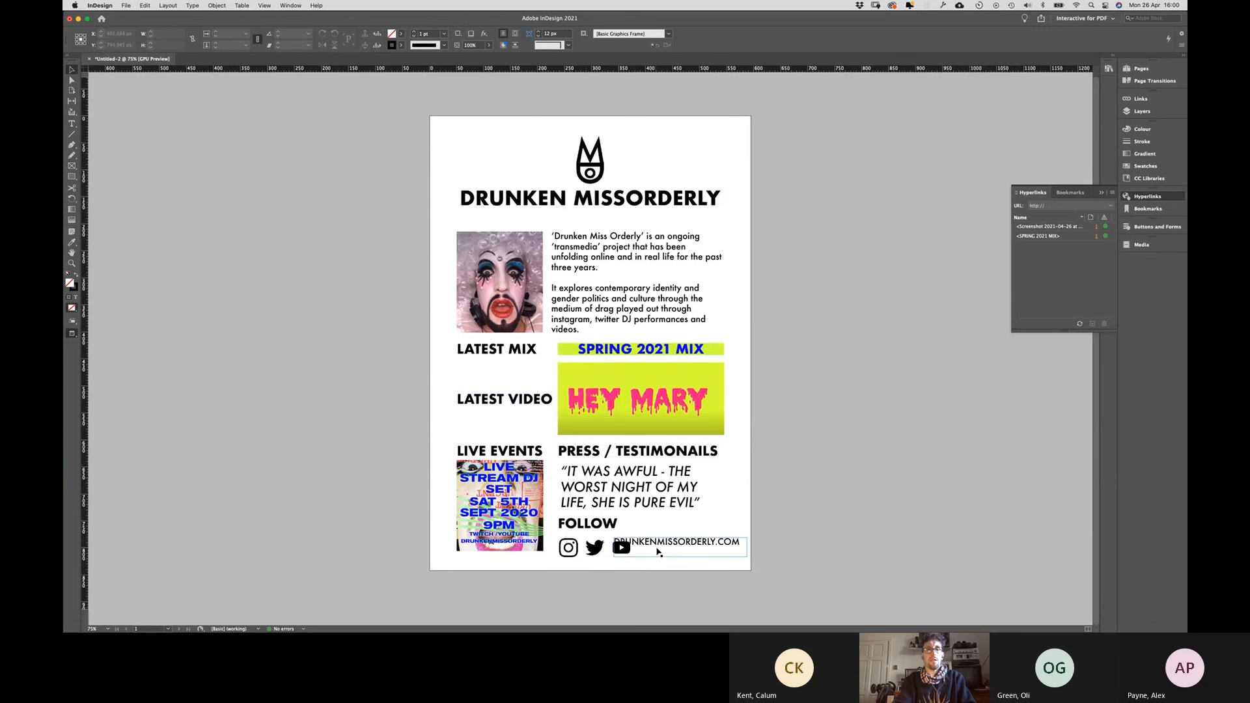
Step: Move the web address frame down so its text sits below the row of social media icons
drag(655, 545, 656, 551)
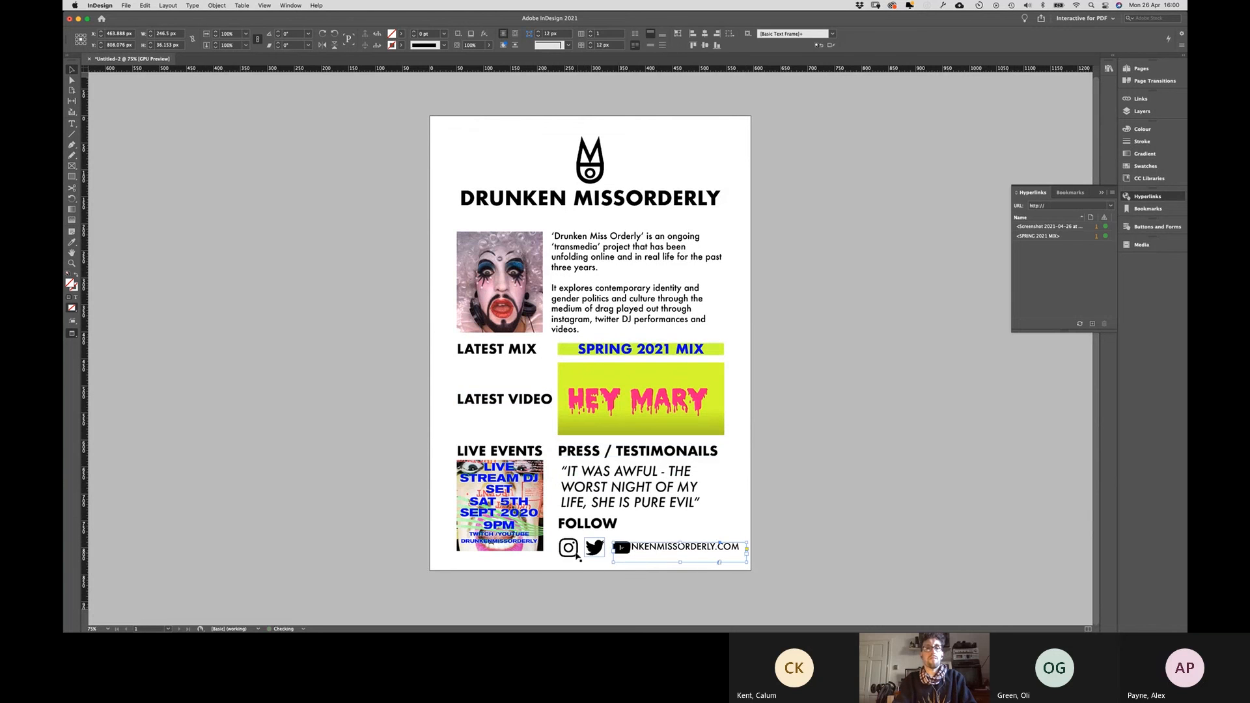
shift+click(576, 555)
shift+click(604, 550)
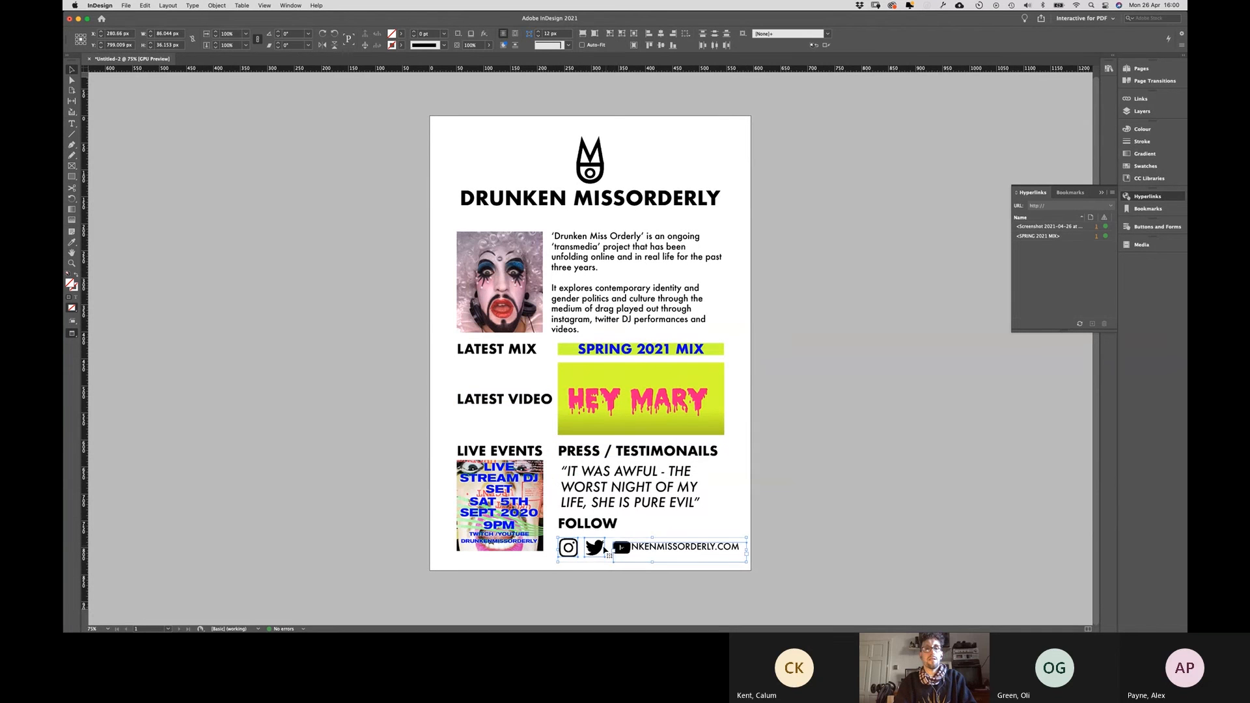
click(624, 521)
drag(661, 551, 652, 566)
Step: Move the Instagram, Twitter and YouTube icons up beside the FOLLOW heading and align the web address beneath the heading
click(623, 551)
shift+click(601, 553)
shift+click(578, 554)
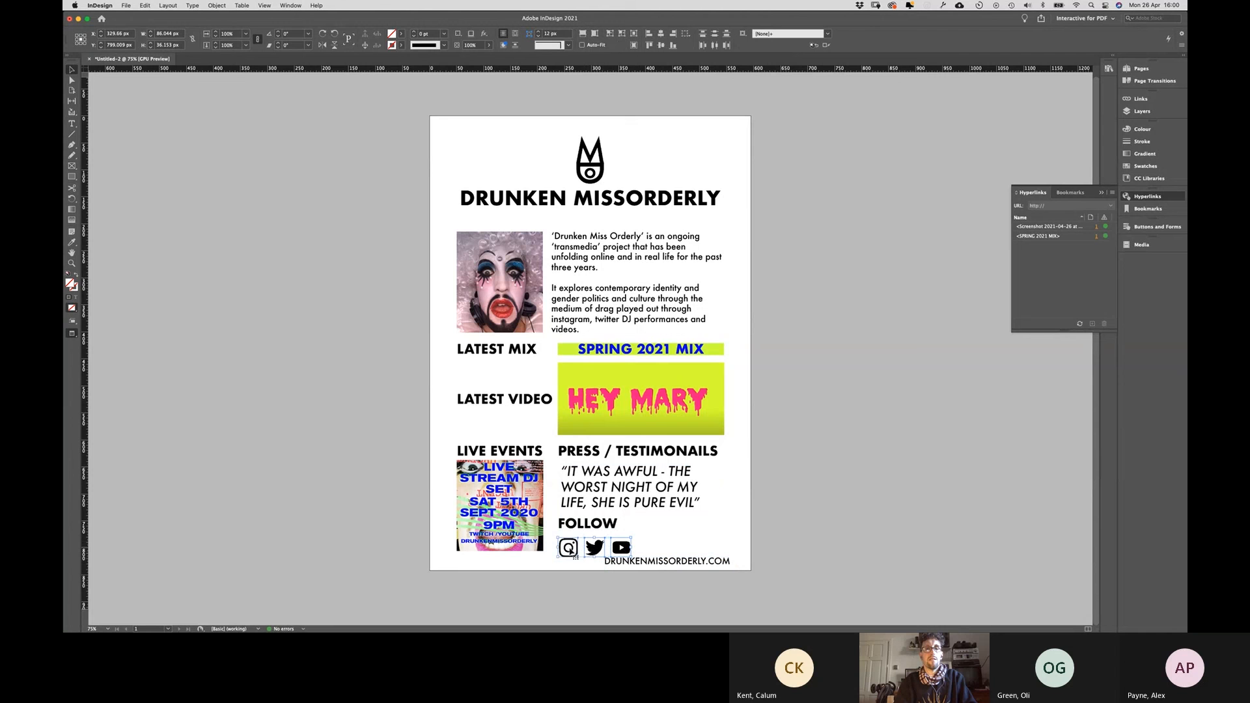
drag(573, 550, 600, 551)
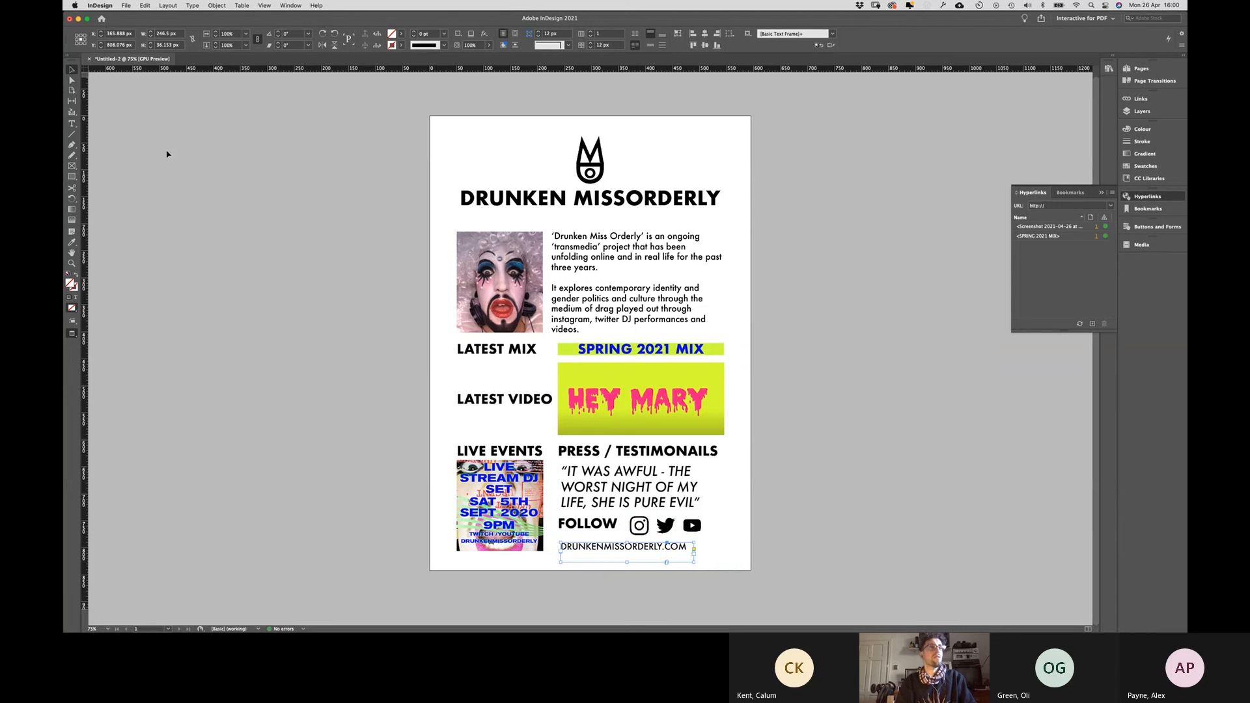
Step: Apply the LINK paragraph style to the web address text
click(72, 123)
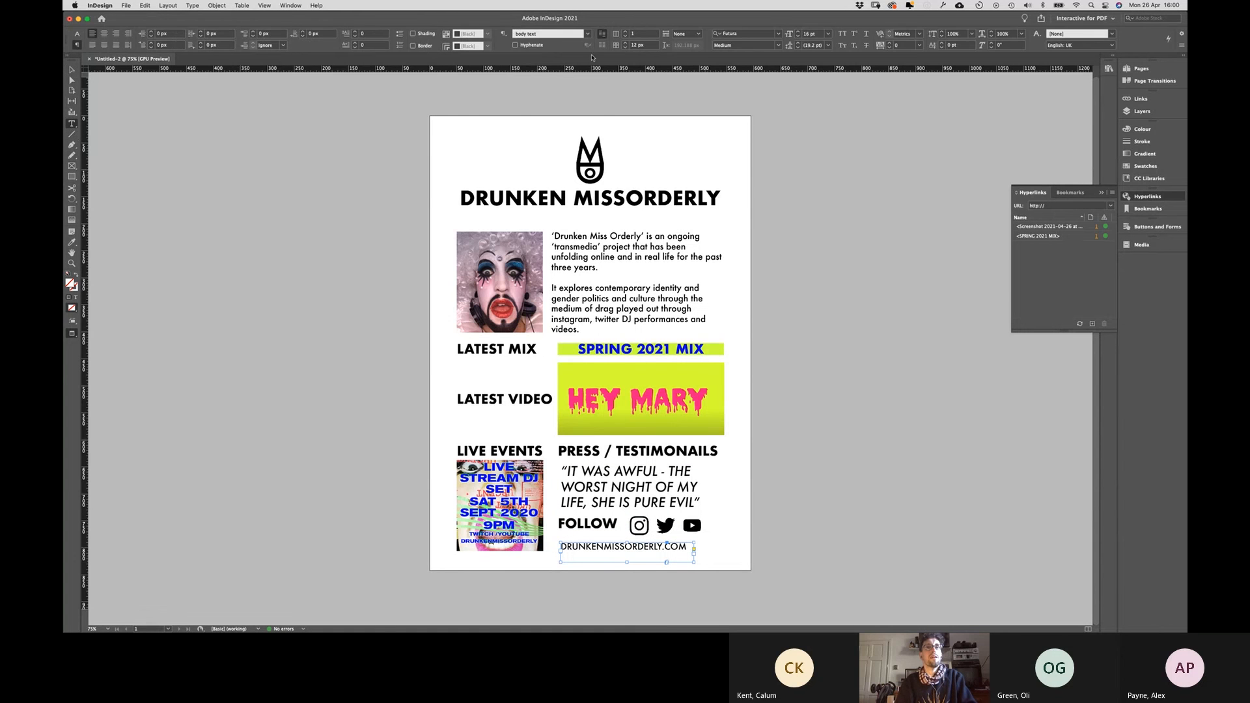
click(588, 34)
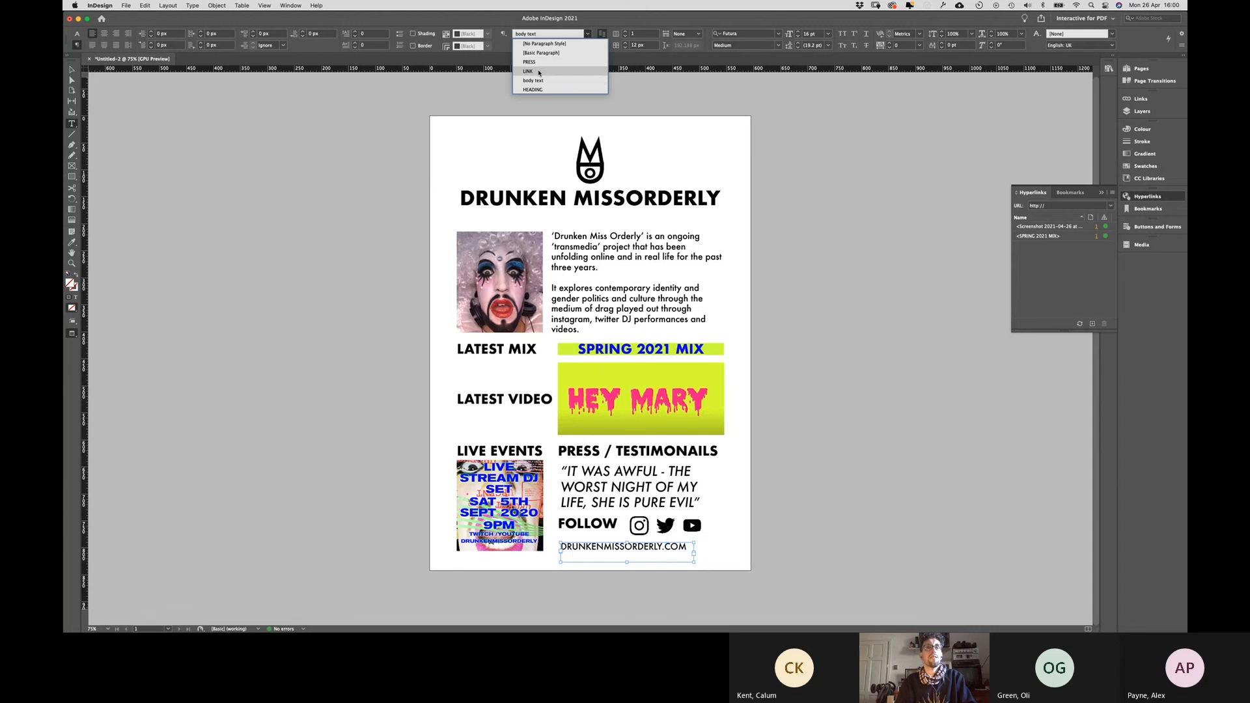
click(539, 72)
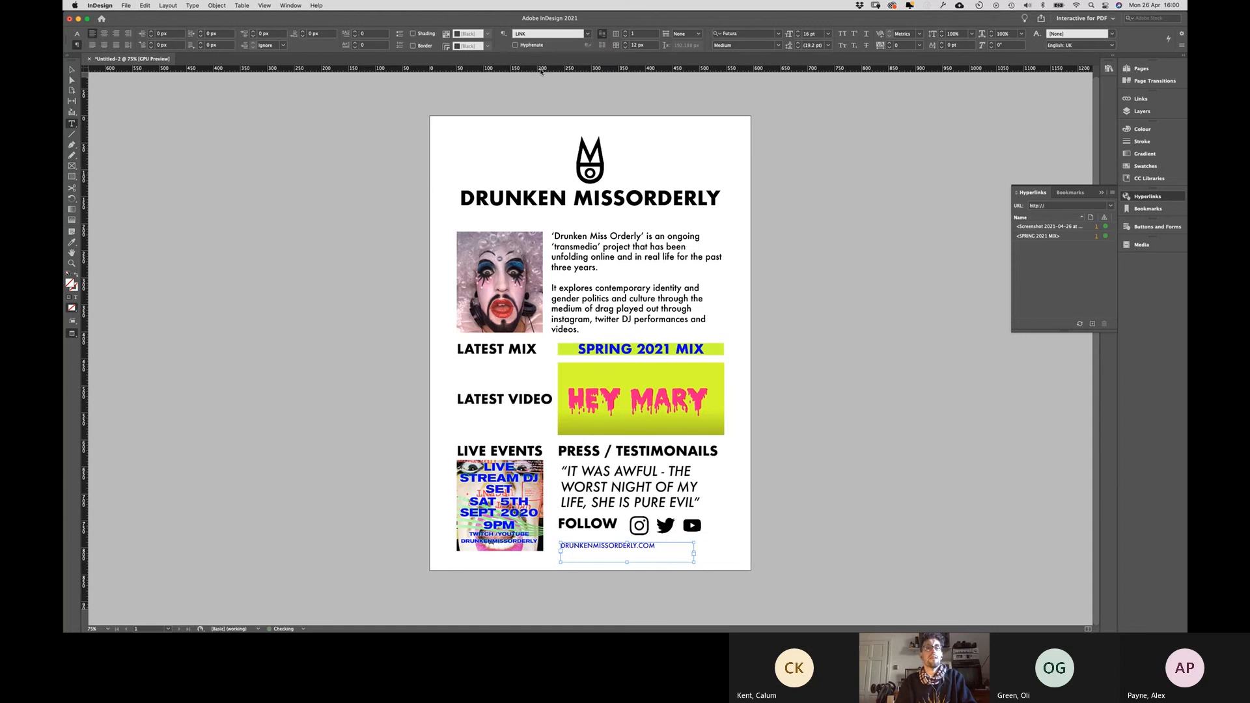
Step: Set the web address font size to 18 pt and widen its frame to about 269 px so it fits on one line
click(827, 35)
click(819, 125)
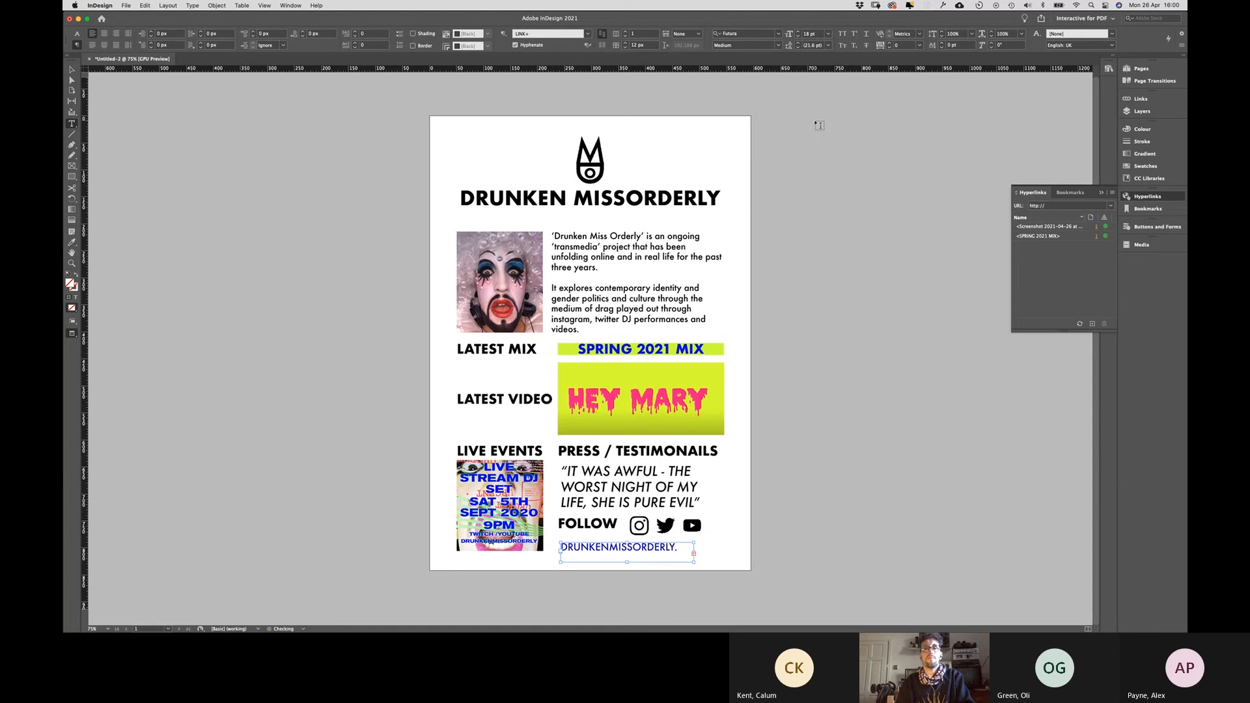
click(818, 34)
key(Down)
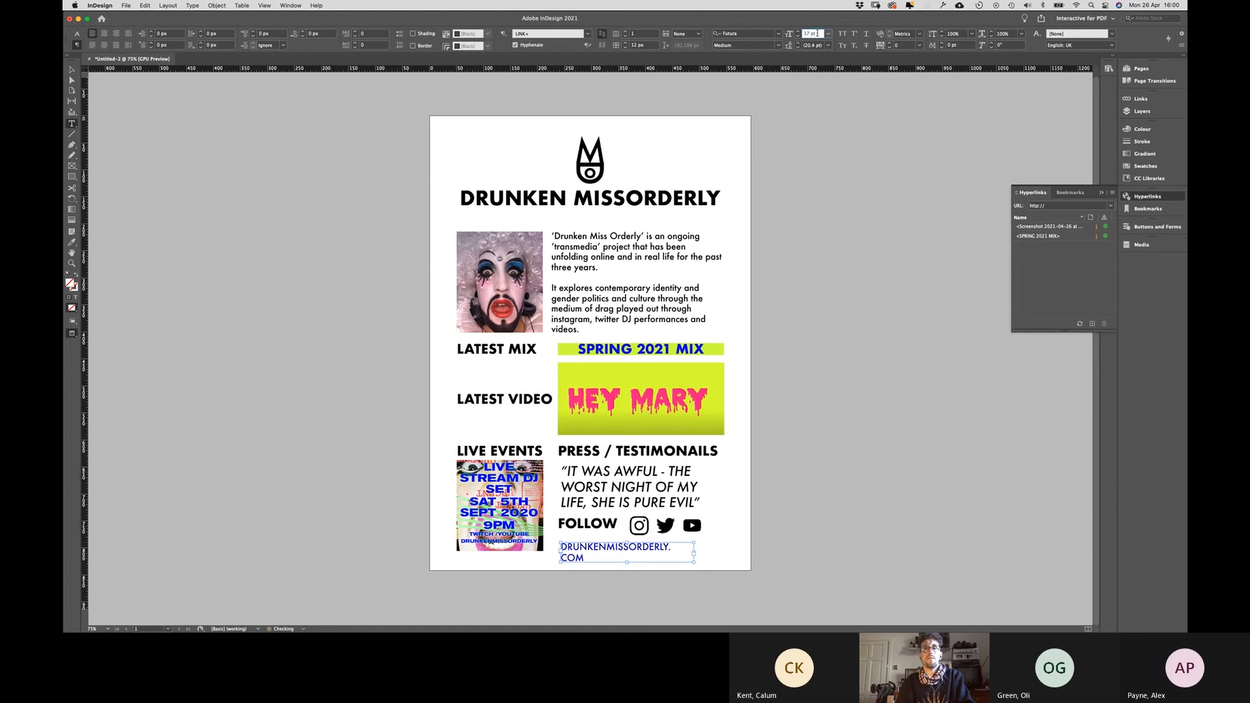
key(Up)
key(Down)
key(Up)
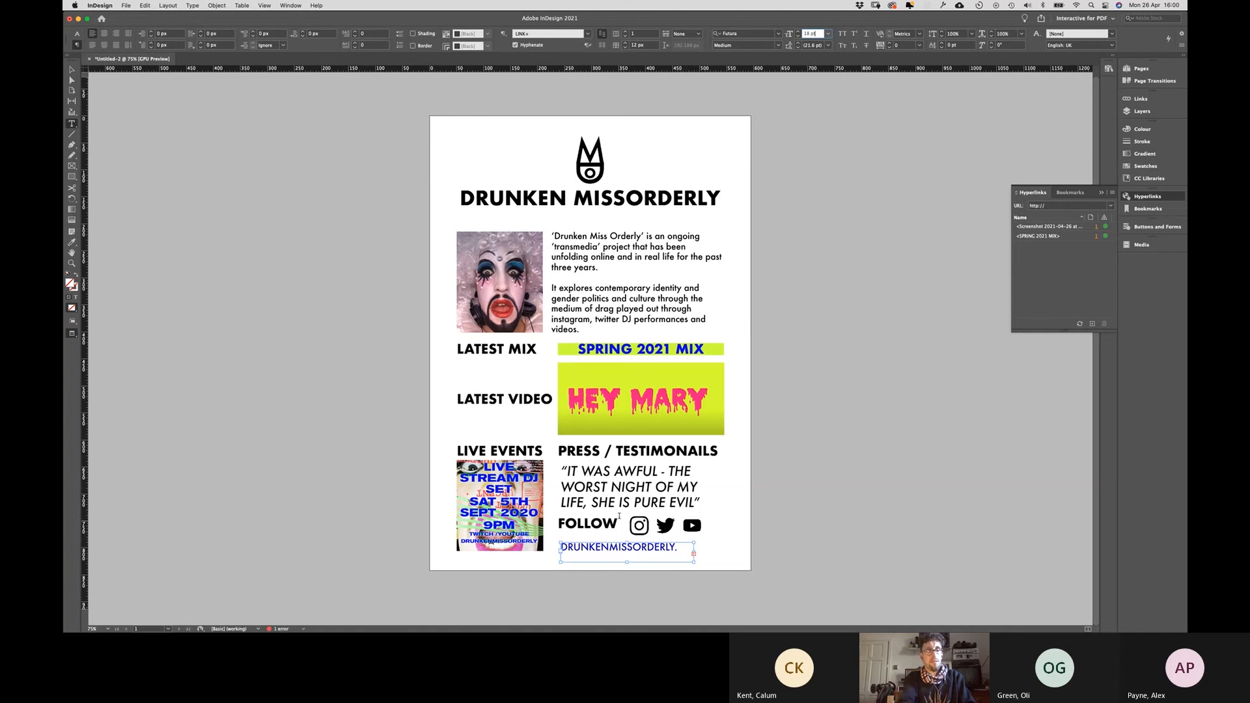
key(Return)
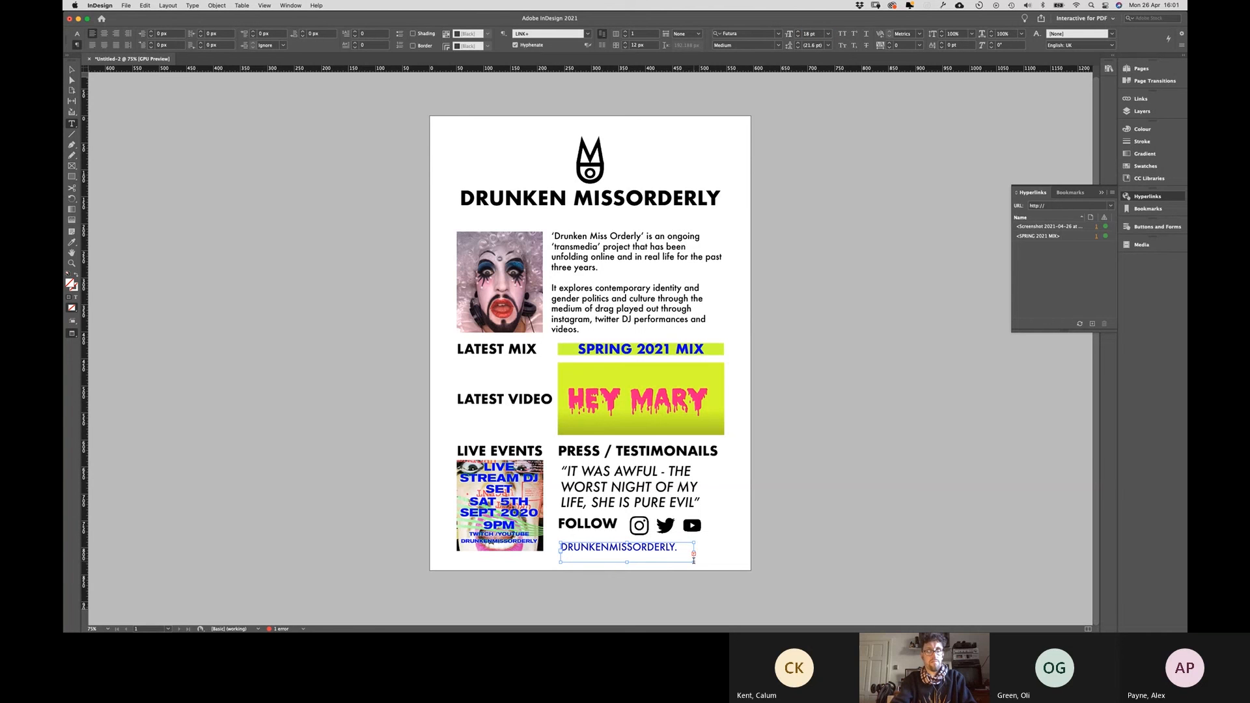
key(Escape)
mouse_move(694, 561)
mouse_down()
mouse_move(748, 570)
mouse_move(705, 562)
mouse_up()
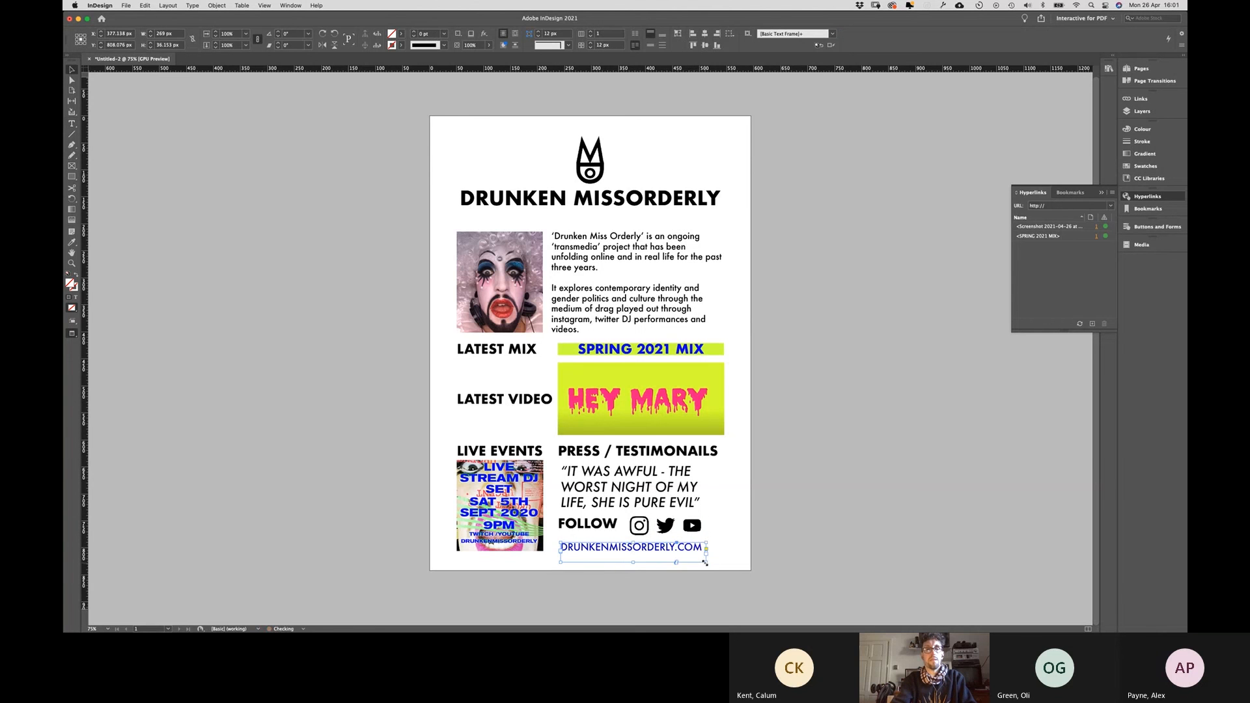
click(723, 550)
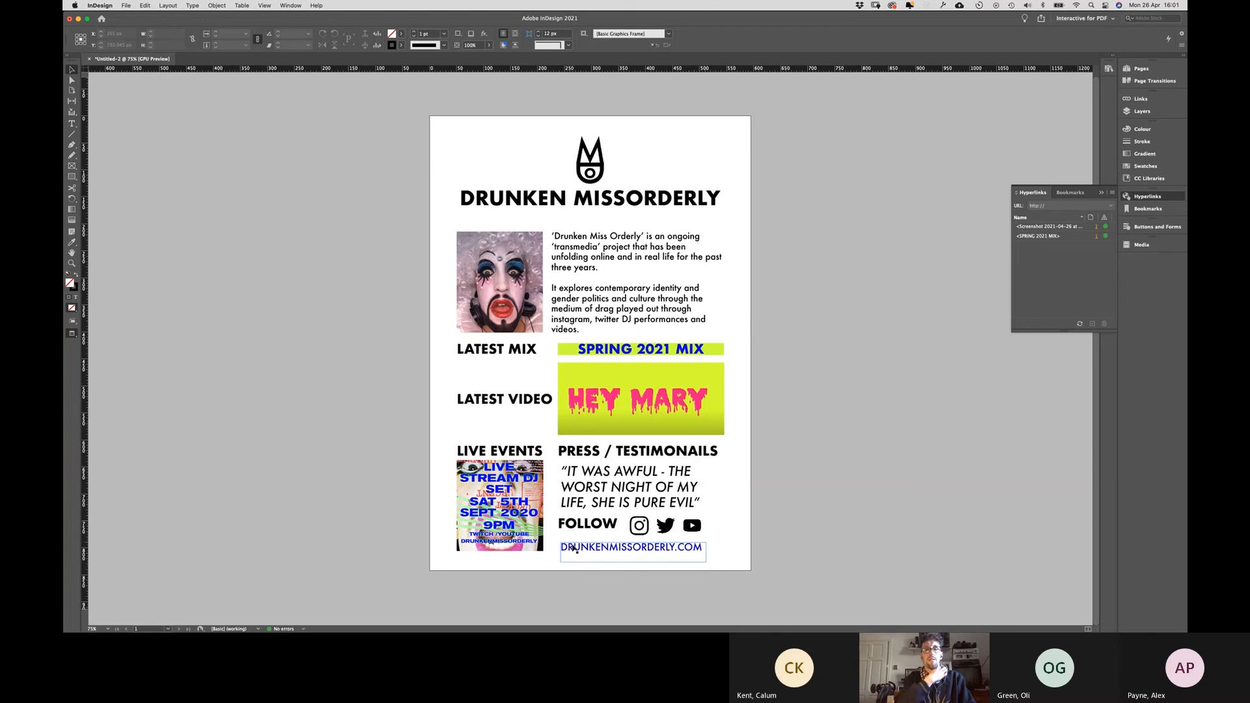
drag(571, 550, 568, 545)
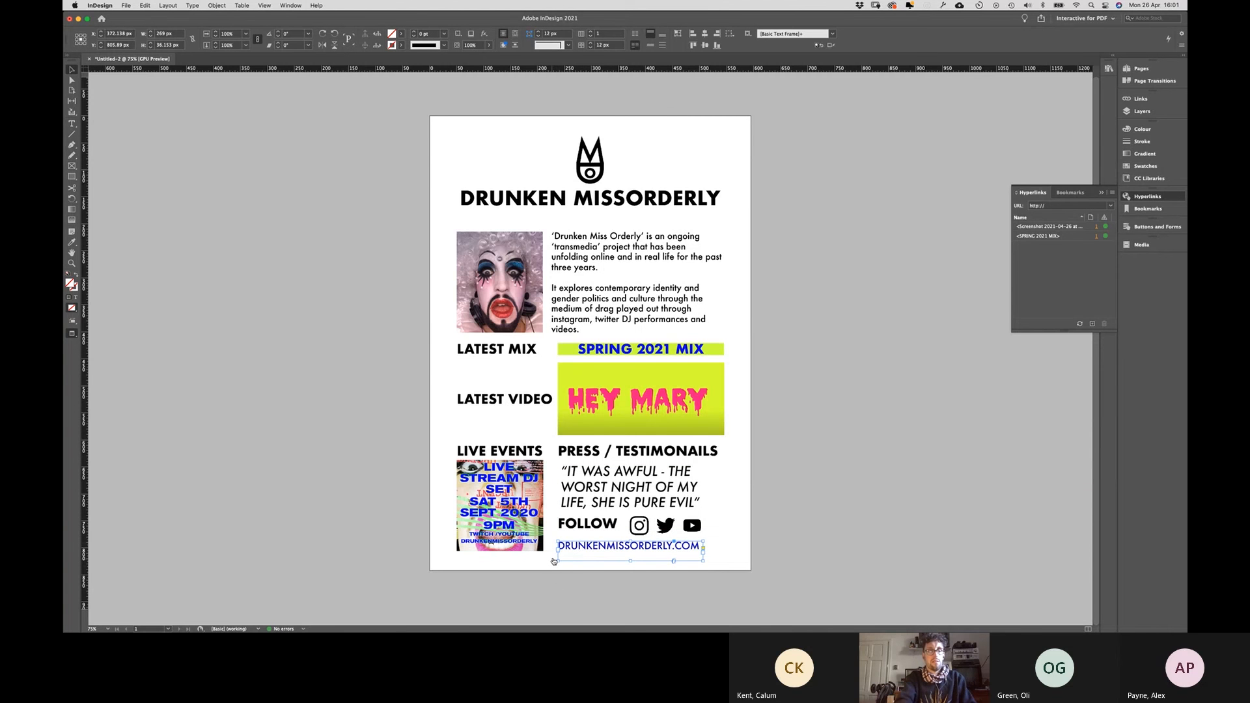
key(super+Tab)
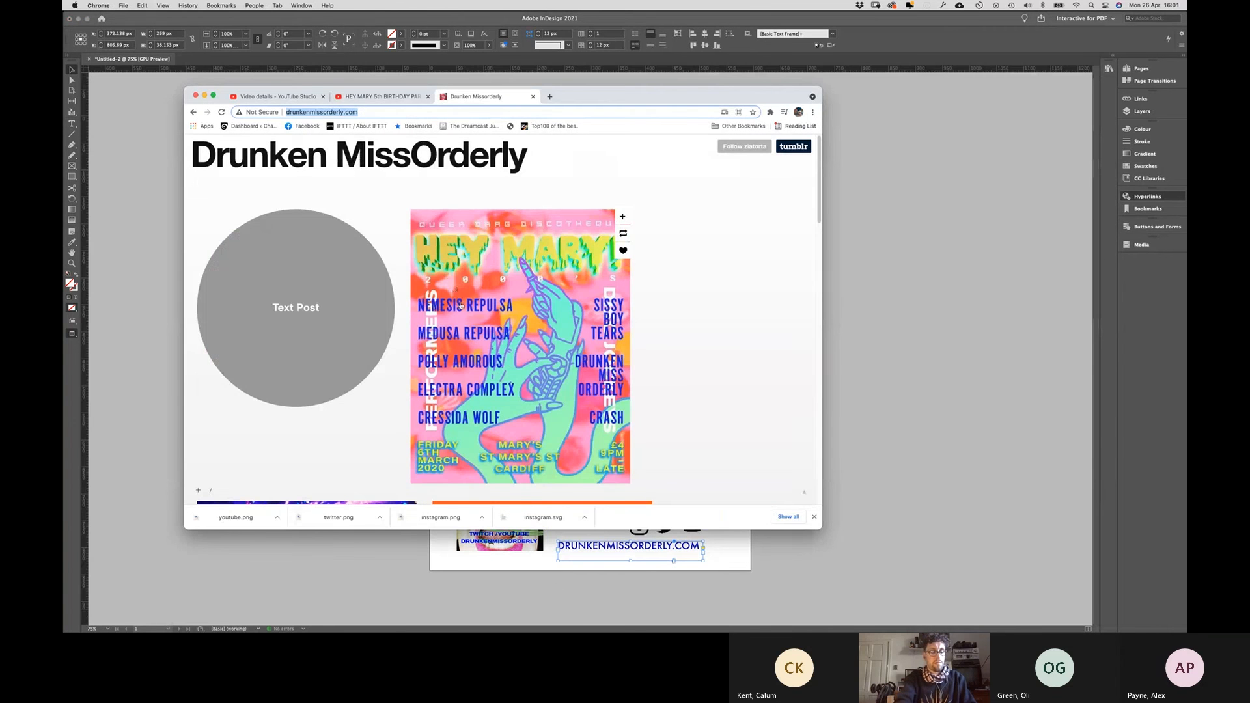
key(super+Tab)
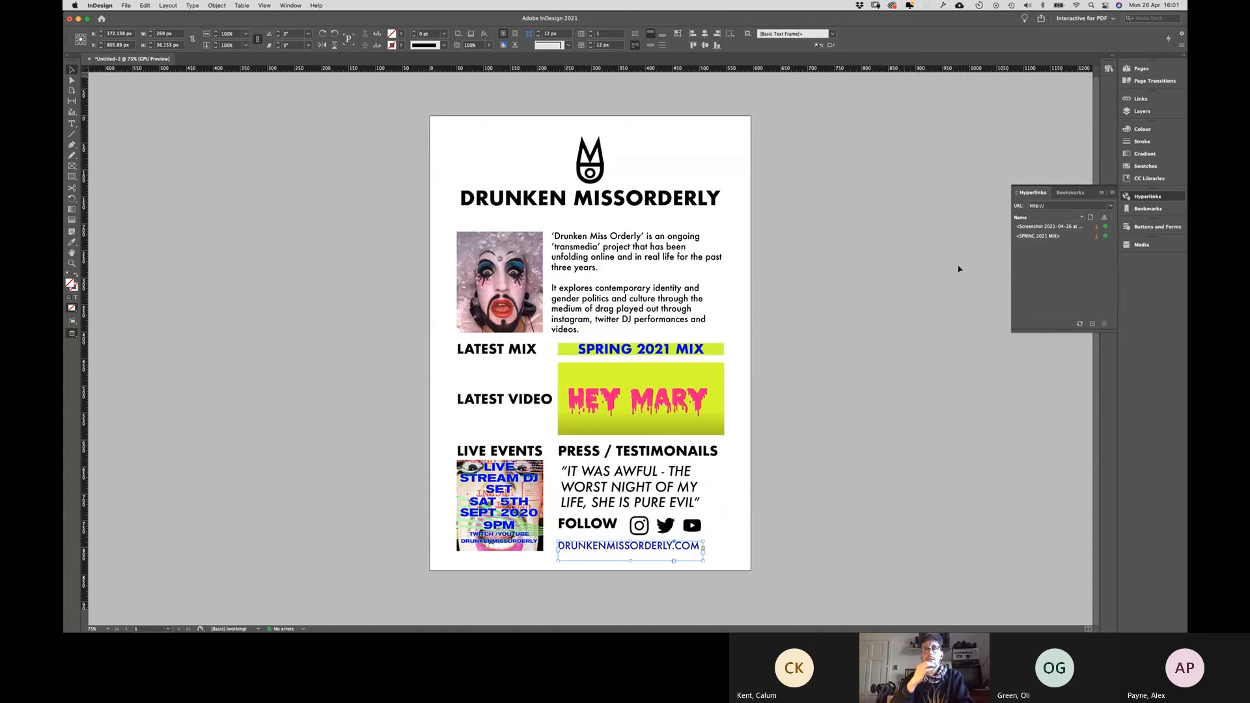
click(1060, 205)
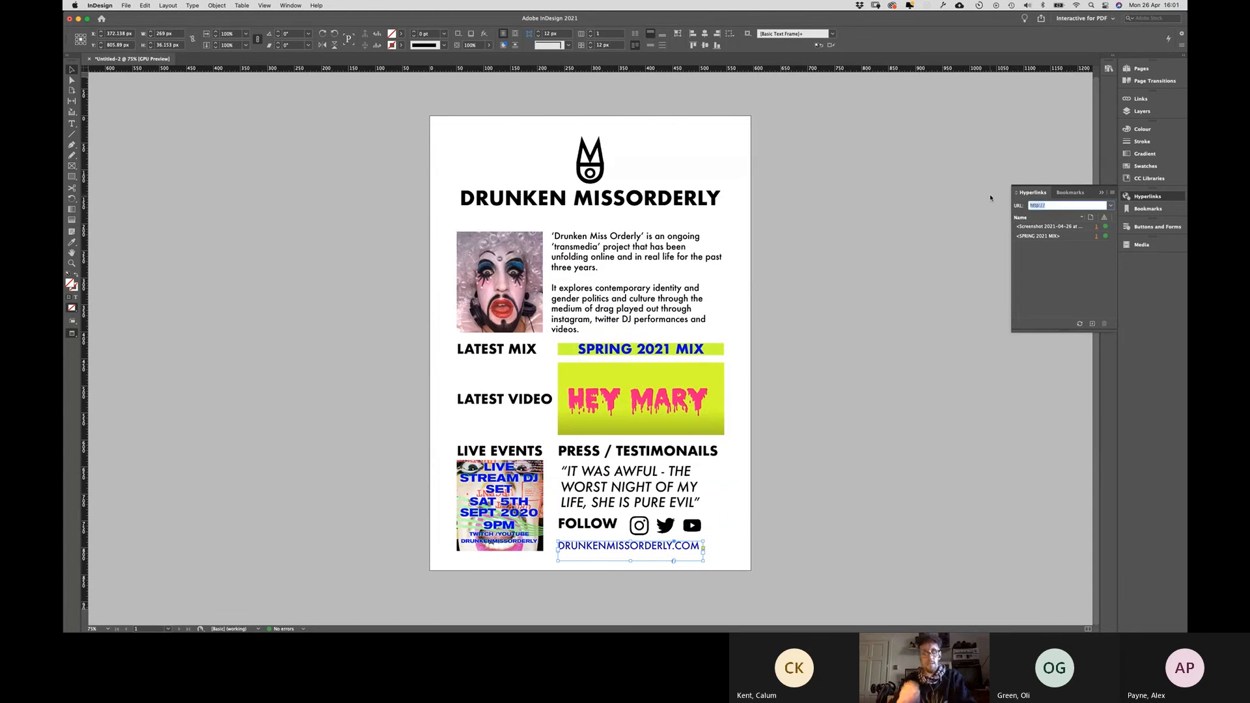
text(http://drunkenmissorderly.com/)
key(Return)
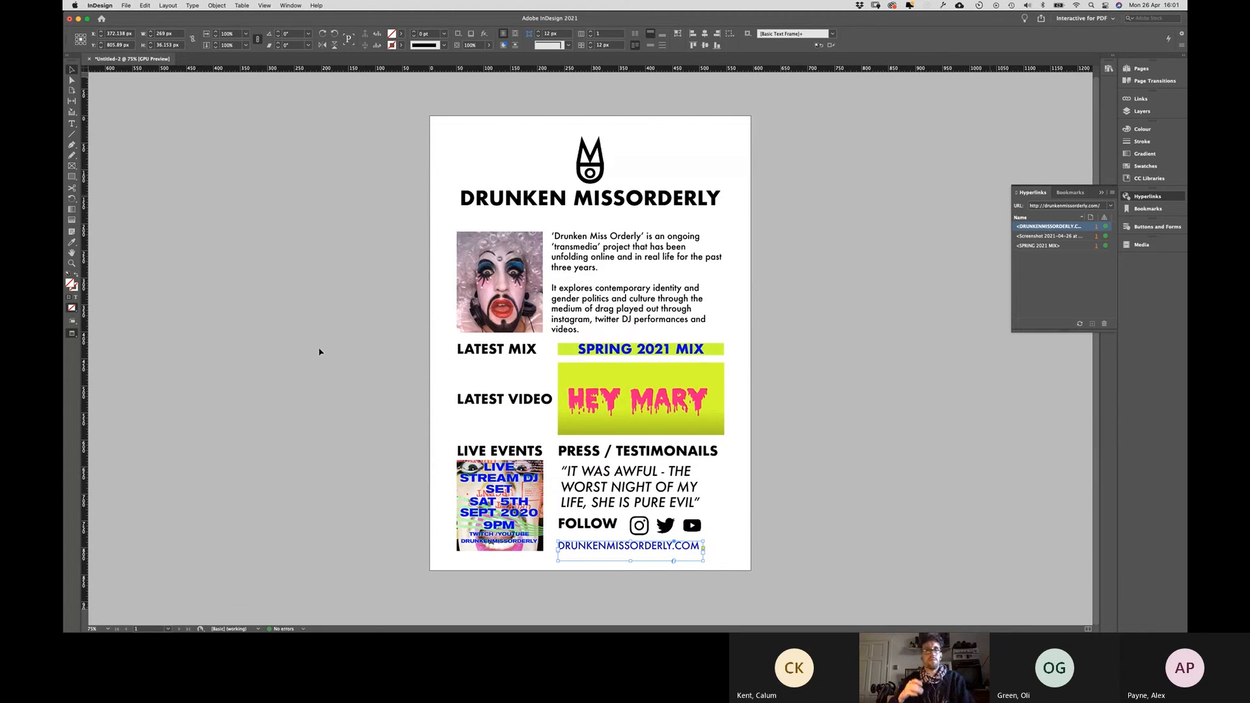
click(203, 485)
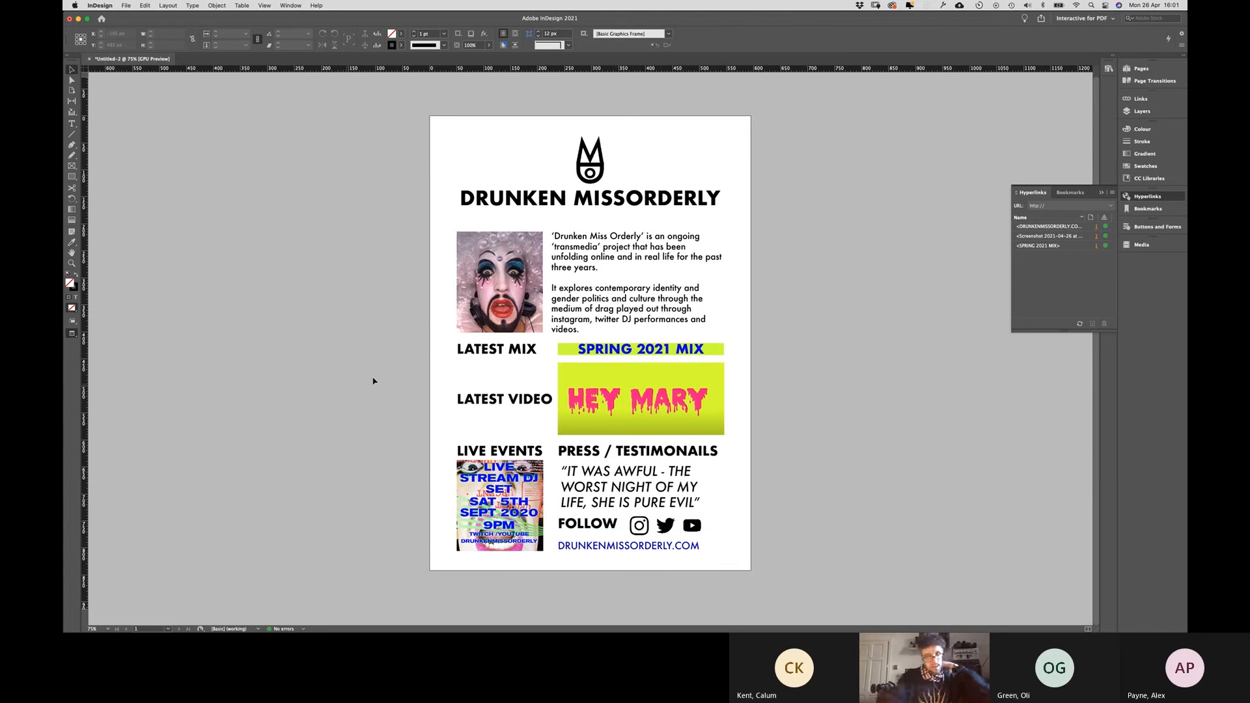
key(super+Tab)
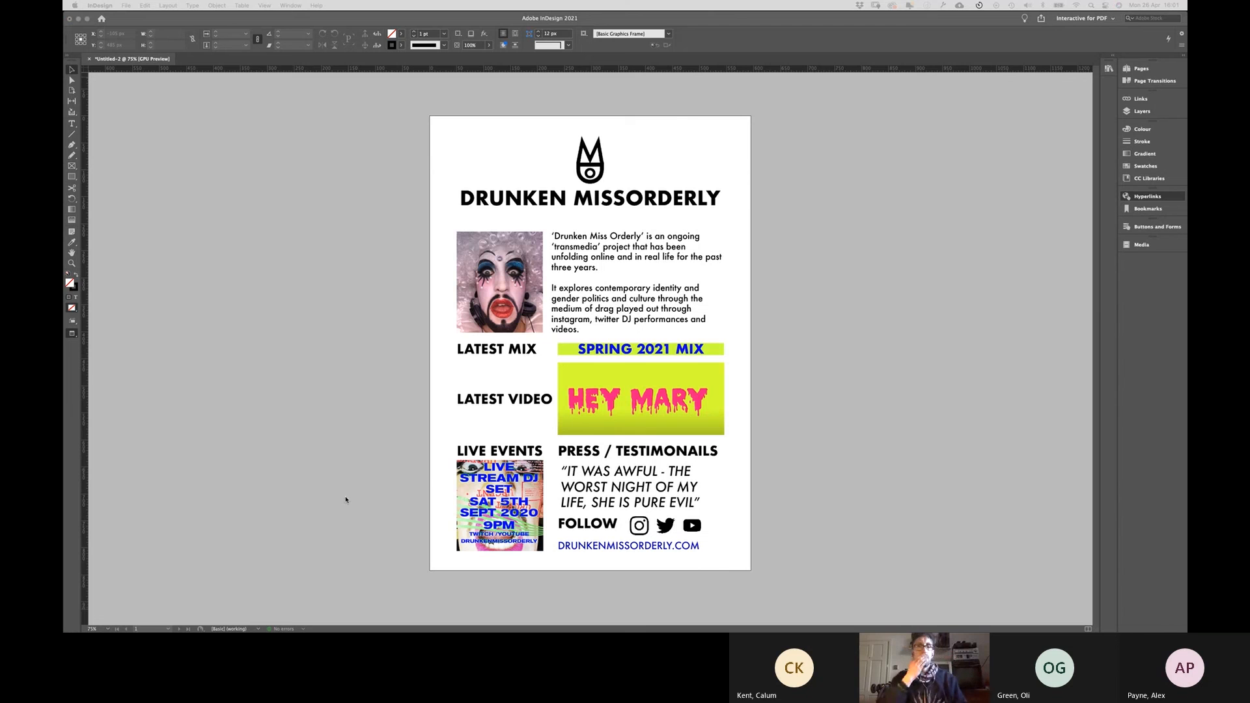
click(392, 538)
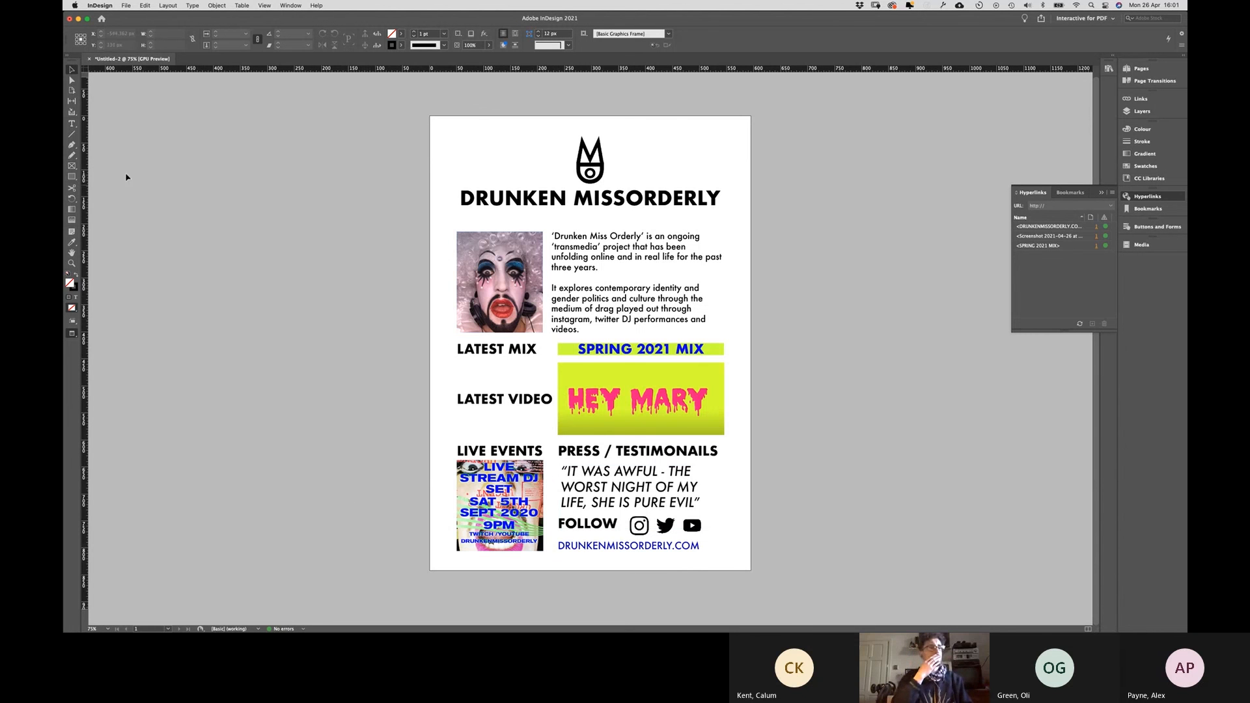
Step: Show the guides and draw a rectangle covering the whole page, about 595 × 842 px
click(73, 177)
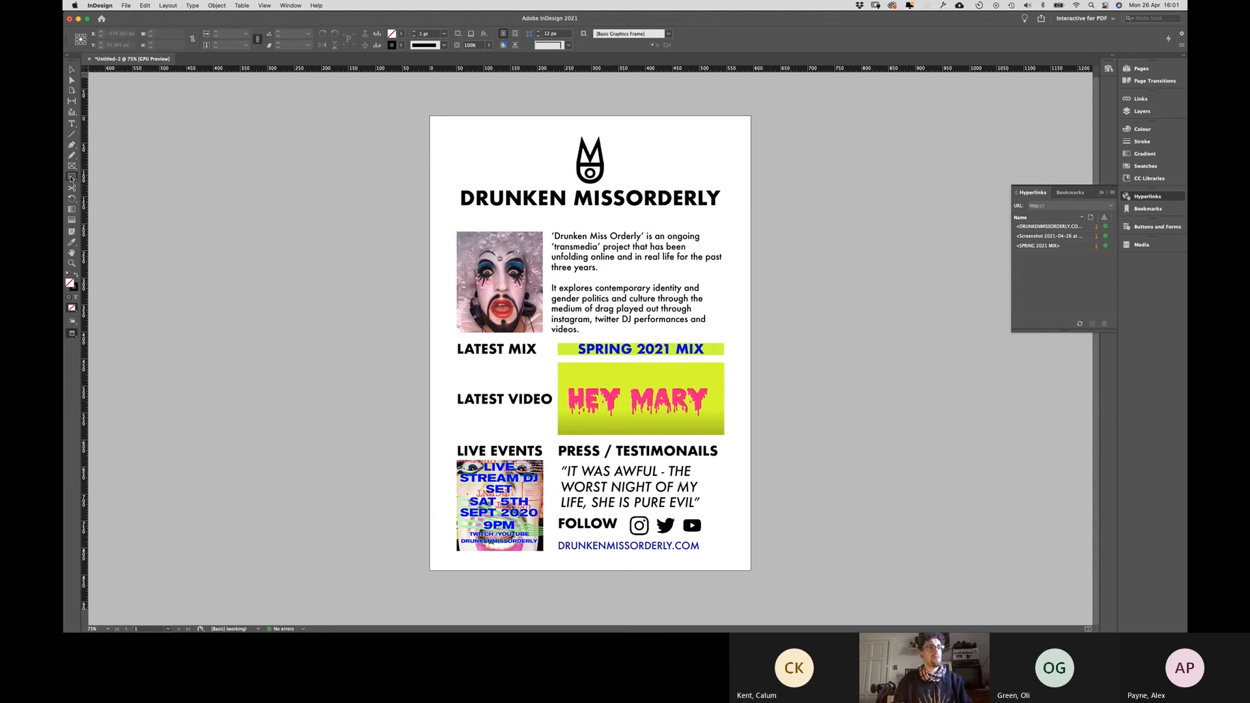
key(w)
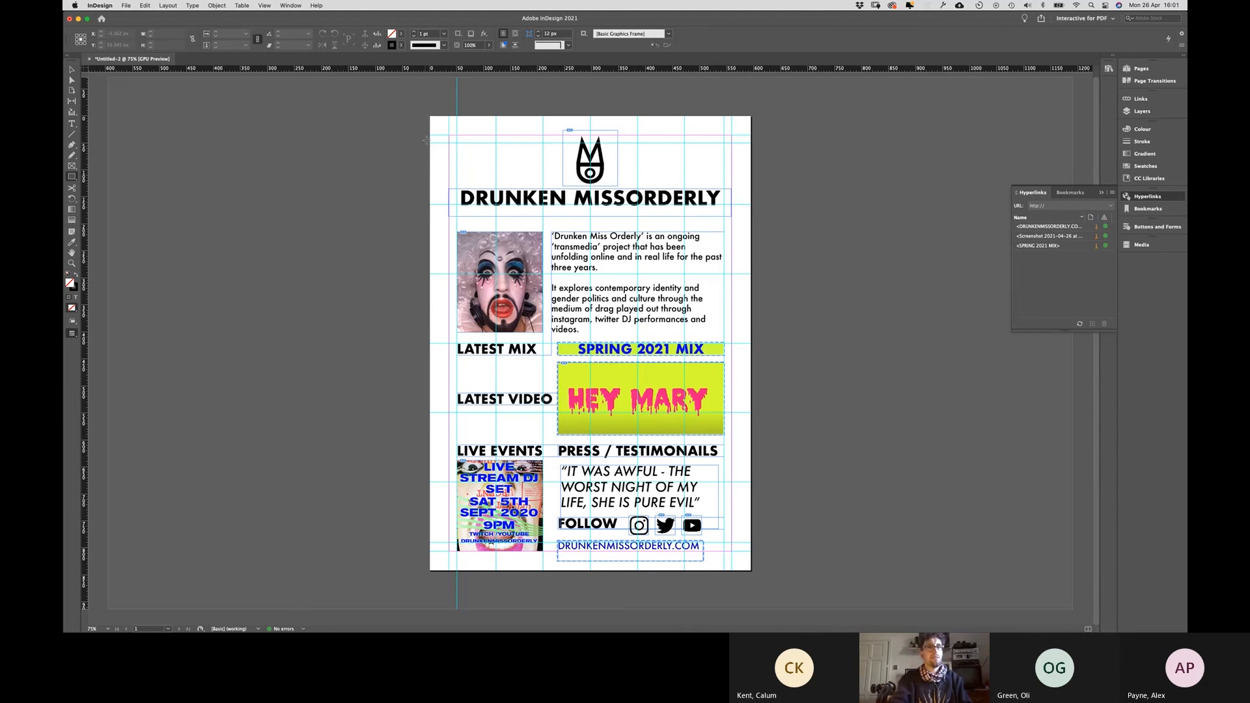
drag(427, 113, 751, 571)
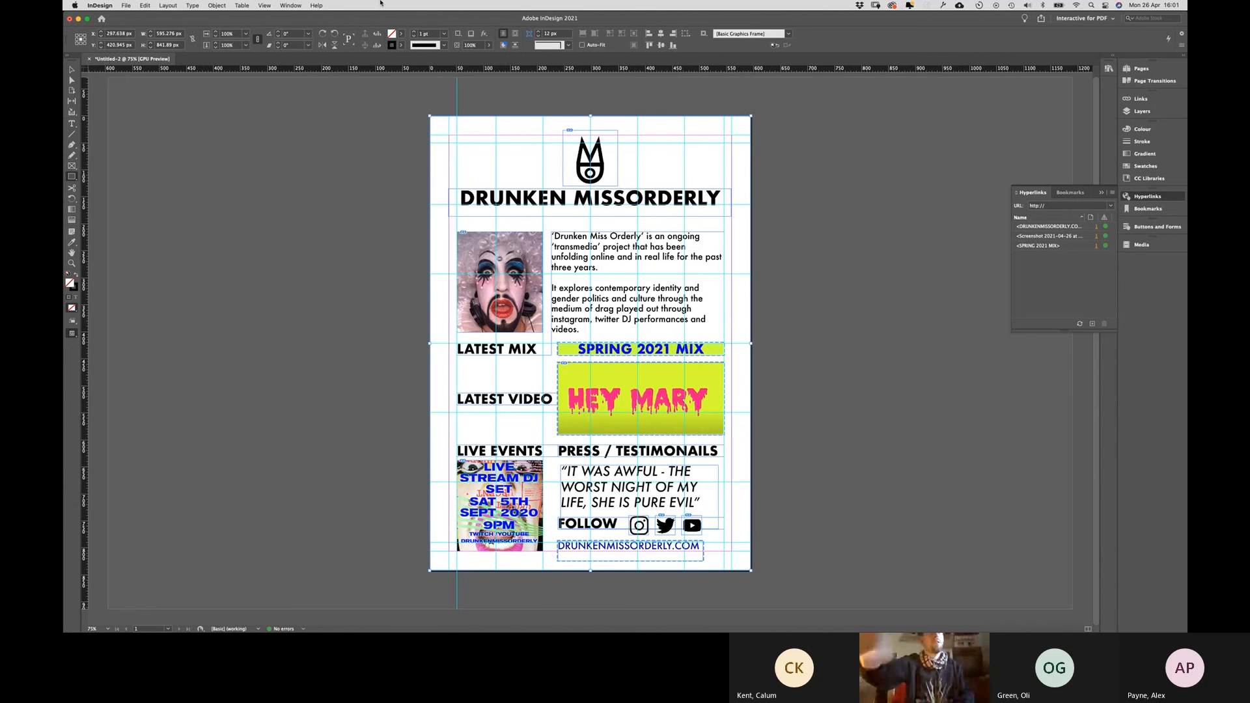
Step: Fill the page-sized rectangle with light pink (ffa7b6) and send it behind all the other page content
double_click(394, 37)
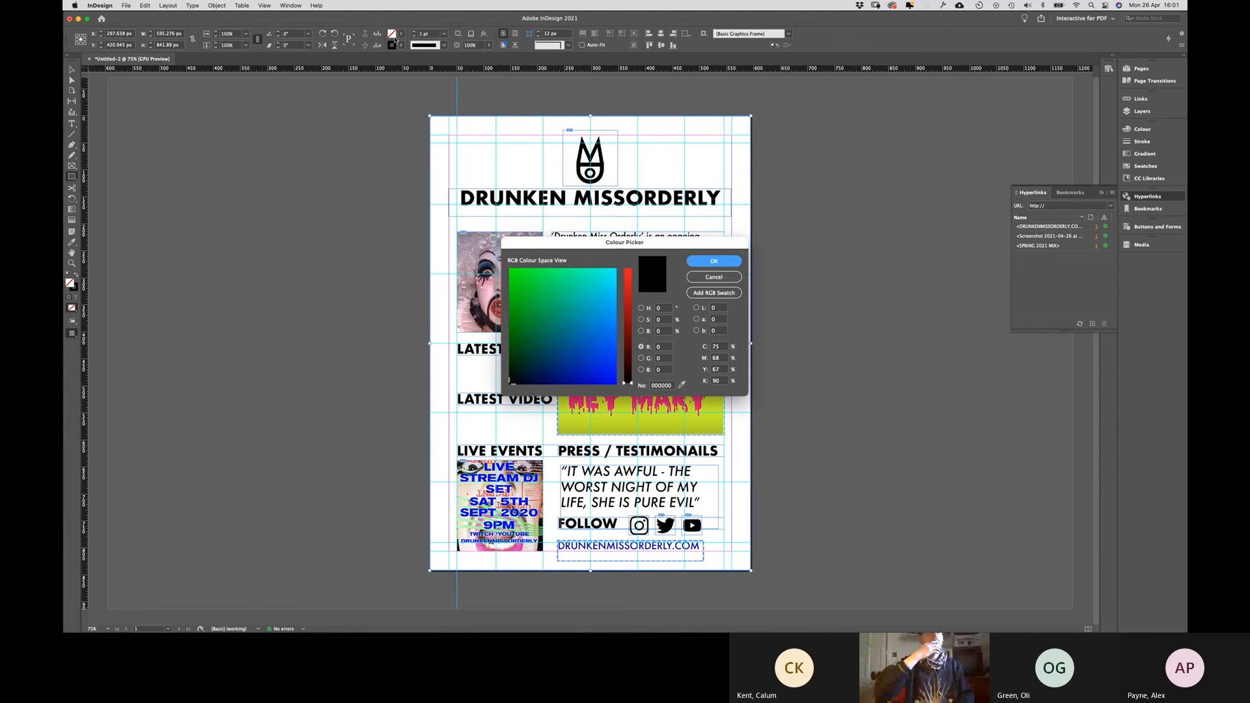
click(605, 290)
mouse_move(626, 282)
mouse_down()
mouse_move(627, 268)
mouse_move(585, 309)
mouse_up()
click(616, 269)
click(606, 284)
click(615, 303)
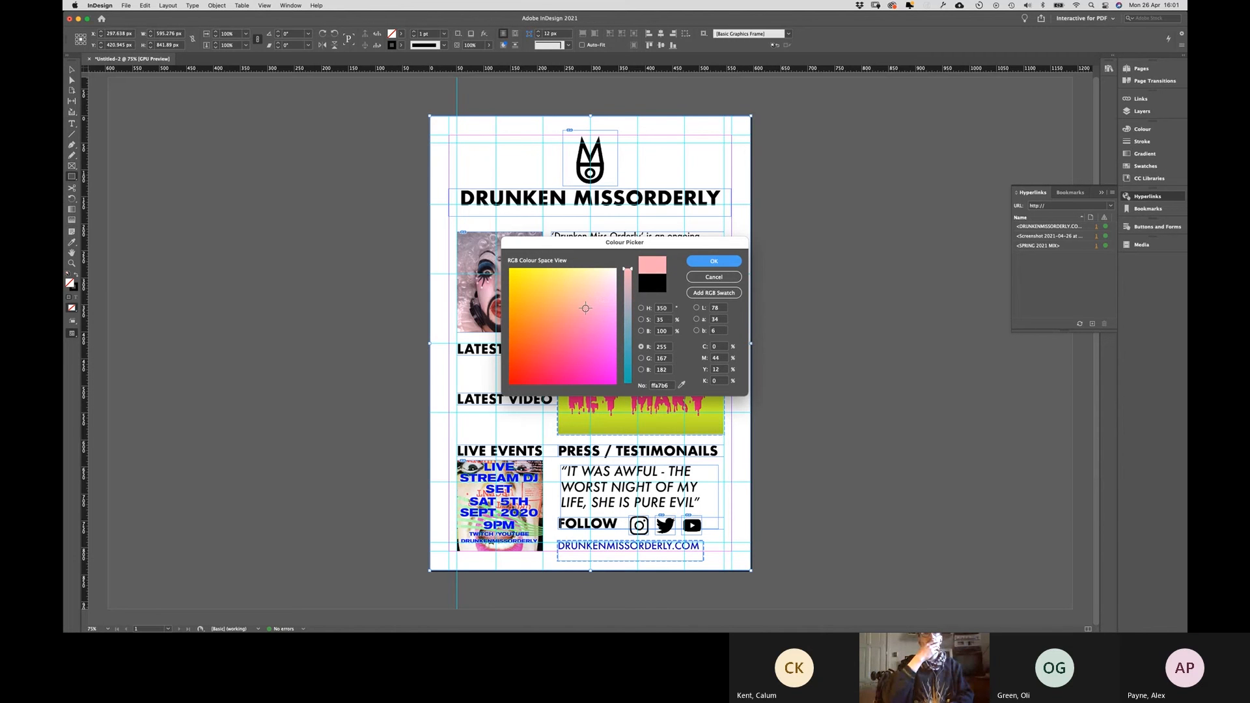
click(713, 260)
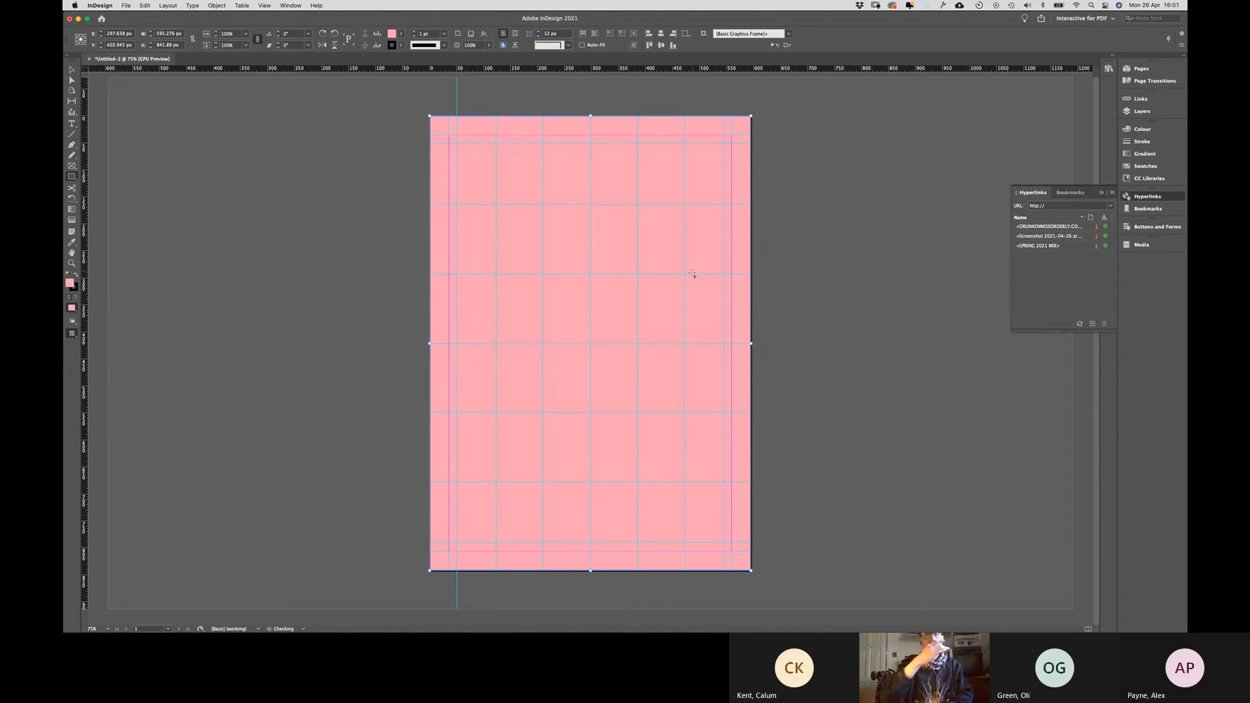
key(super+shift+bracketleft)
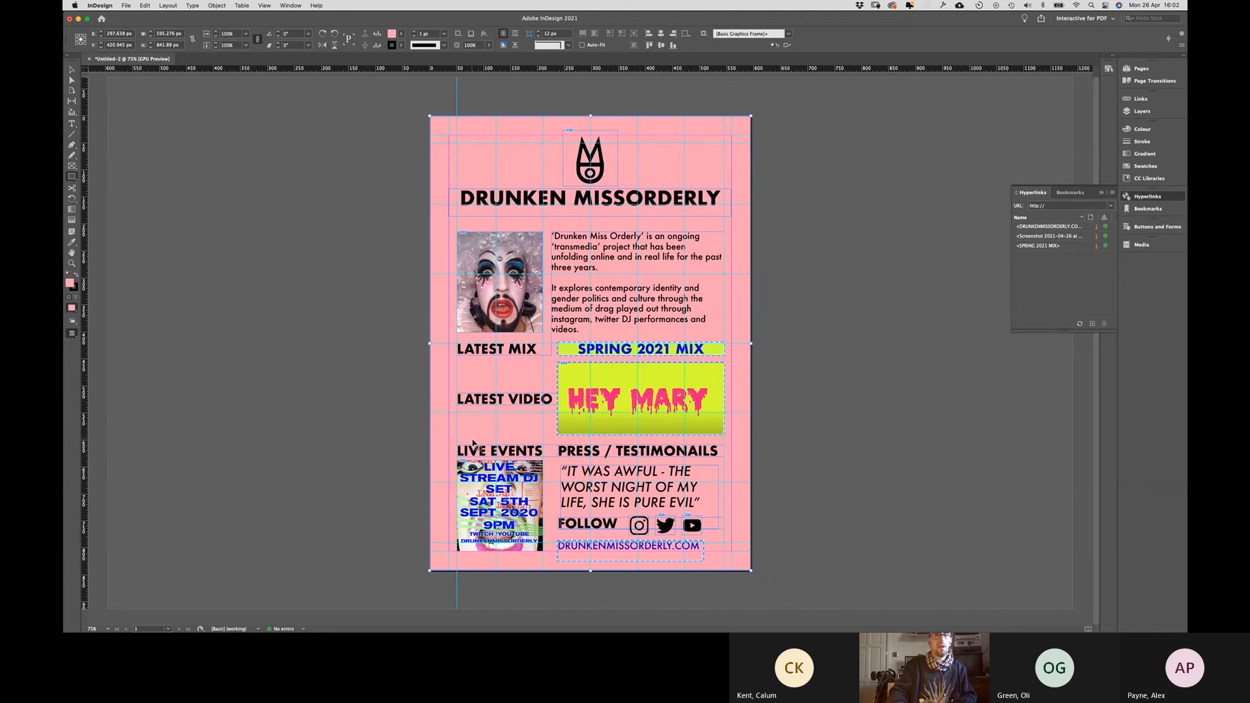
Step: Repeatedly undo and redo the pink rectangle's stacking changes to show it moving behind the page content
key(super+z)
key(super+z)
key(super+z)
key(super+z)
key(super+z)
key(super+z)
key(super+z)
key(super+z)
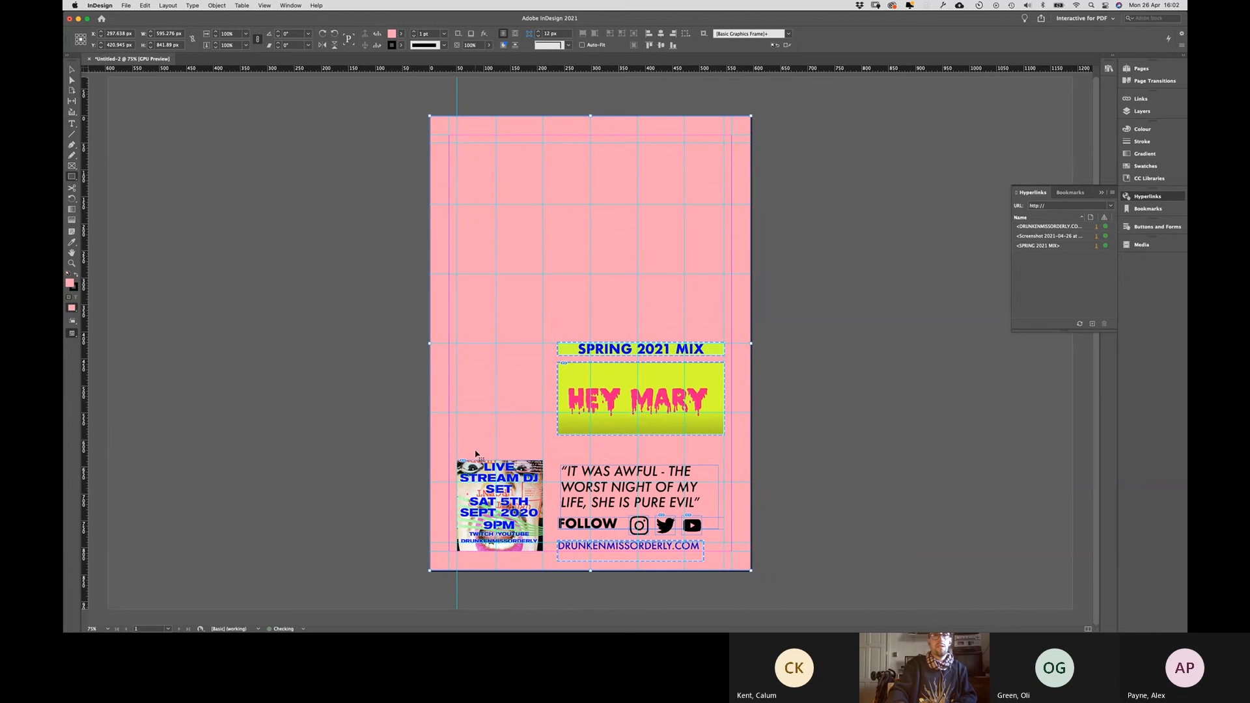
key(super+shift+z)
key(super+shift+z)
key(super+shift+z)
key(super+shift+z)
key(super+shift+z)
key(super+shift+z)
key(super+shift+z)
key(super+shift+z)
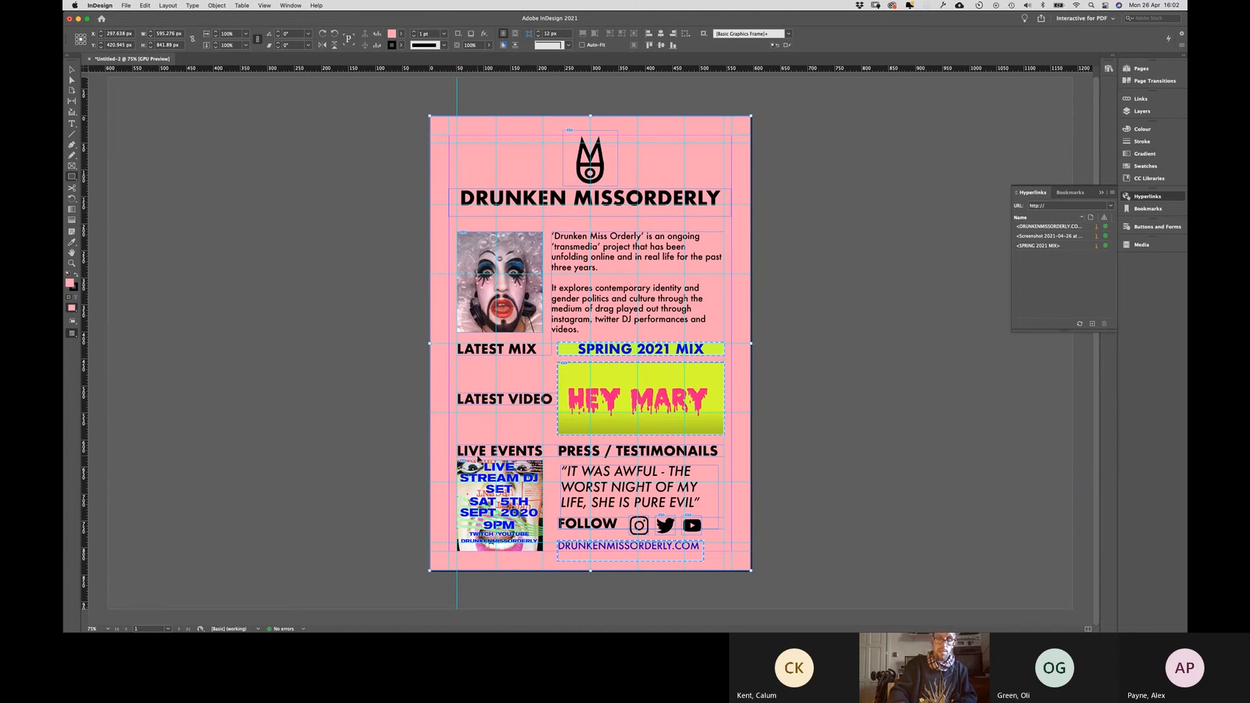
key(super+z)
key(super+z)
key(super+z)
key(super+z)
key(super+z)
key(super+z)
key(super+z)
key(super+z)
key(super+z)
key(super+z)
key(super+z)
key(super+z)
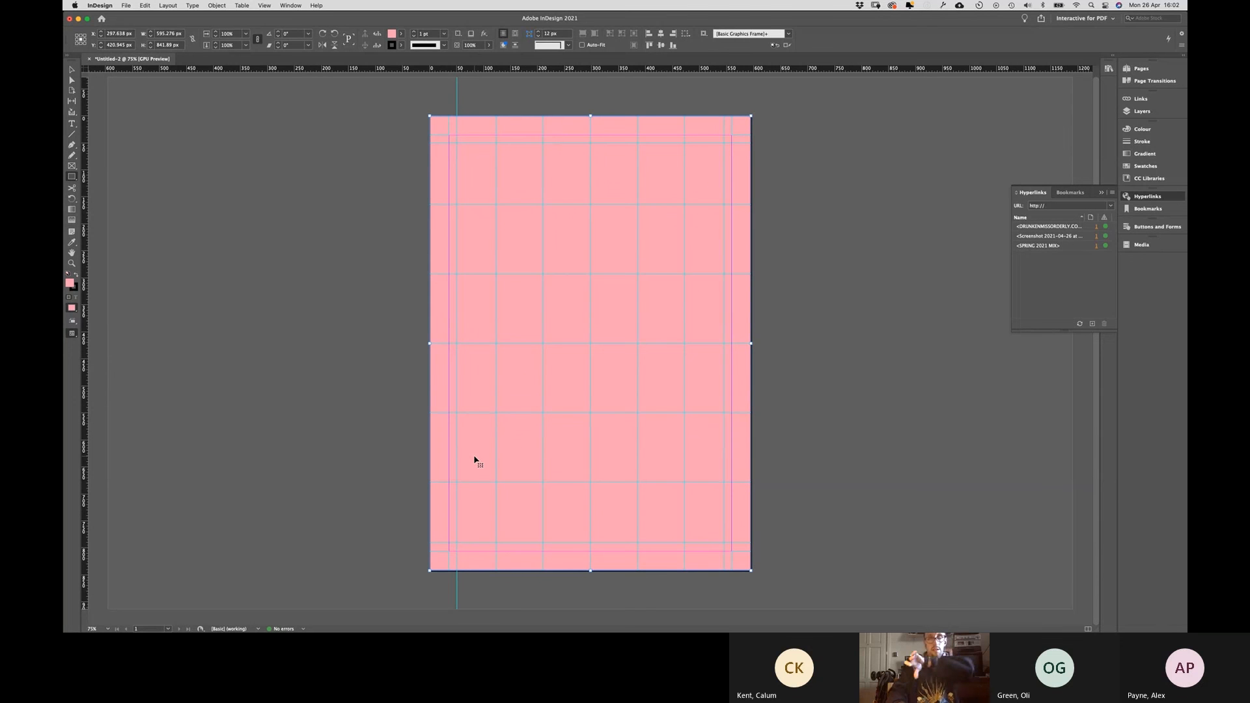
key(super+shift+z)
key(super+shift+z)
key(super+shift+z)
key(super+shift+z)
key(super+shift+z)
key(super+shift+z)
key(super+shift+z)
key(super+shift+z)
key(super+shift+z)
key(super+shift+z)
key(super+shift+z)
key(super+shift+z)
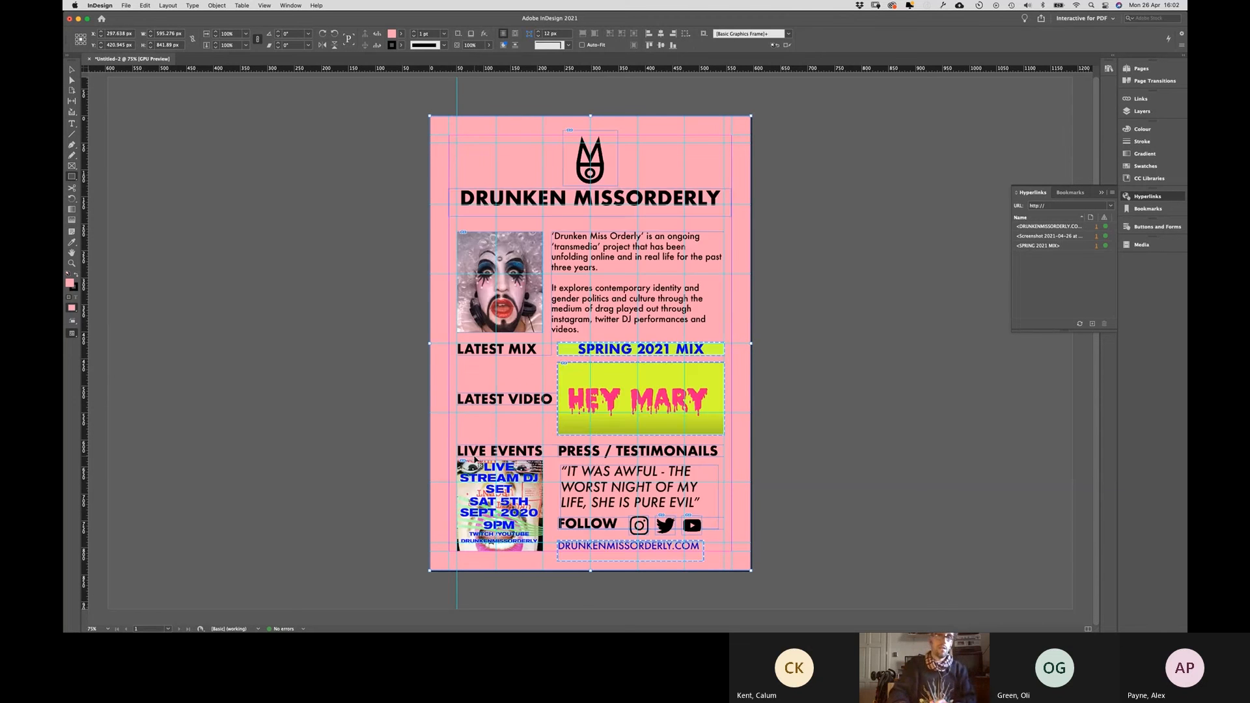
key(super+z)
key(super+z)
key(super+z)
key(super+z)
key(super+z)
key(super+z)
key(super+z)
key(super+z)
key(super+z)
key(super+z)
key(super+z)
key(super+z)
key(super+shift+z)
key(super+shift+z)
key(super+shift+z)
key(super+shift+z)
key(super+shift+z)
key(super+shift+z)
key(super+shift+z)
key(super+shift+z)
key(super+shift+z)
key(super+shift+z)
key(super+shift+z)
key(super+shift+z)
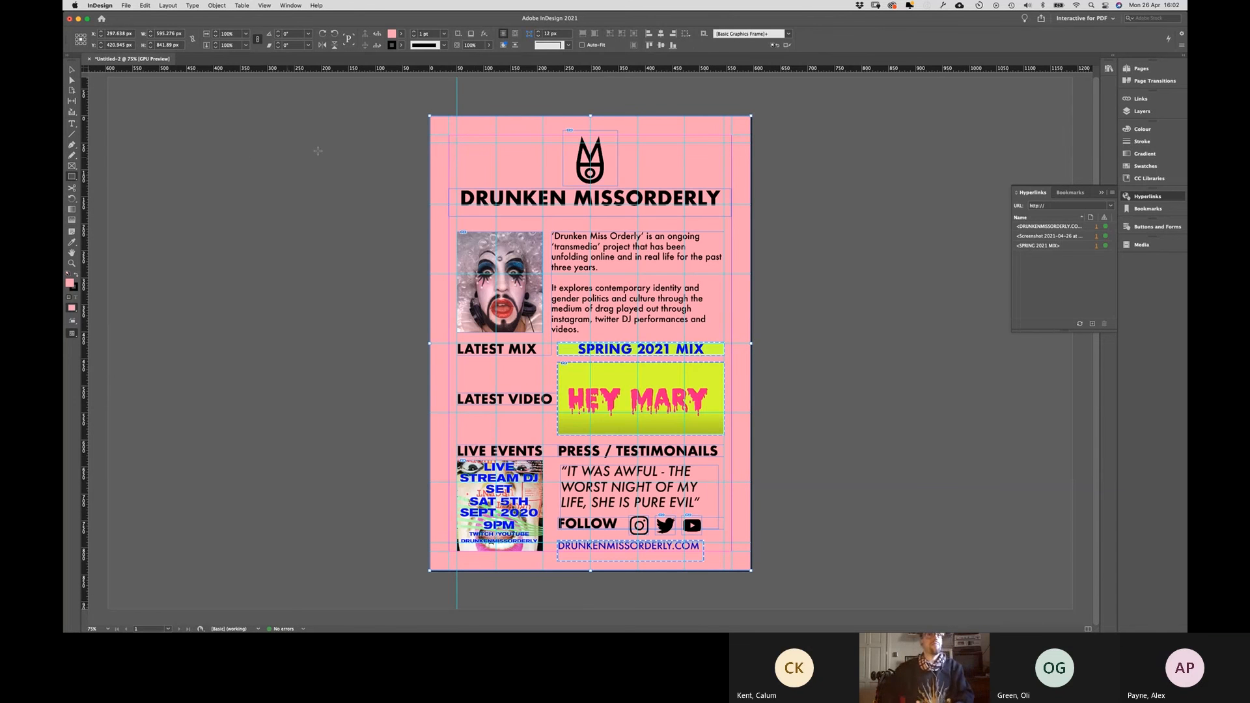
Step: Change the background rectangle's fill to bright magenta pink (ff54ff) and preview the page without guides
key(v)
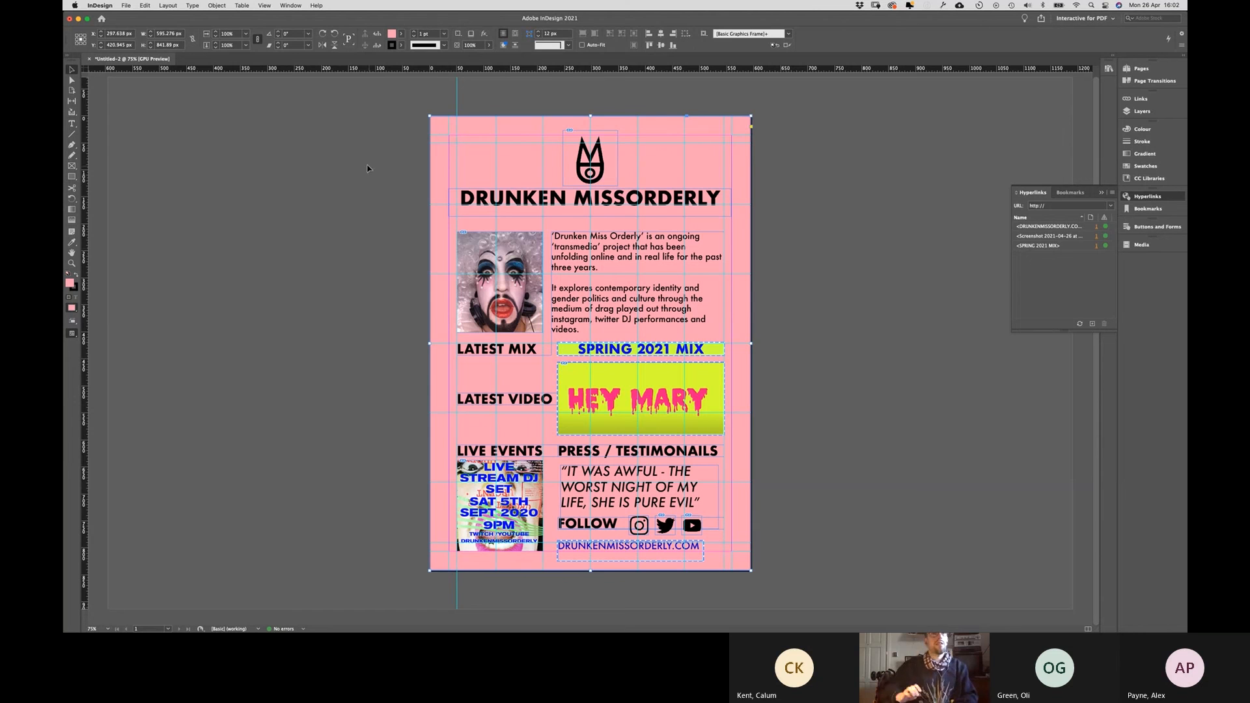
double_click(392, 35)
drag(584, 348, 605, 395)
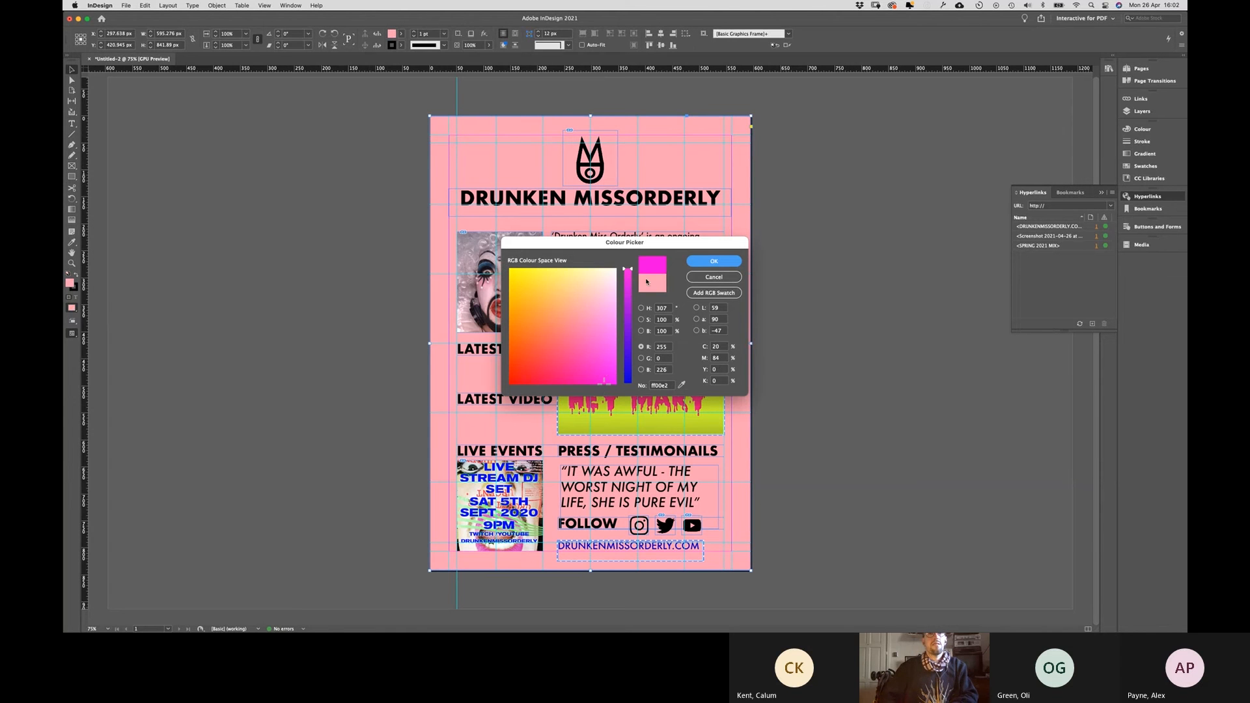
drag(606, 299, 622, 346)
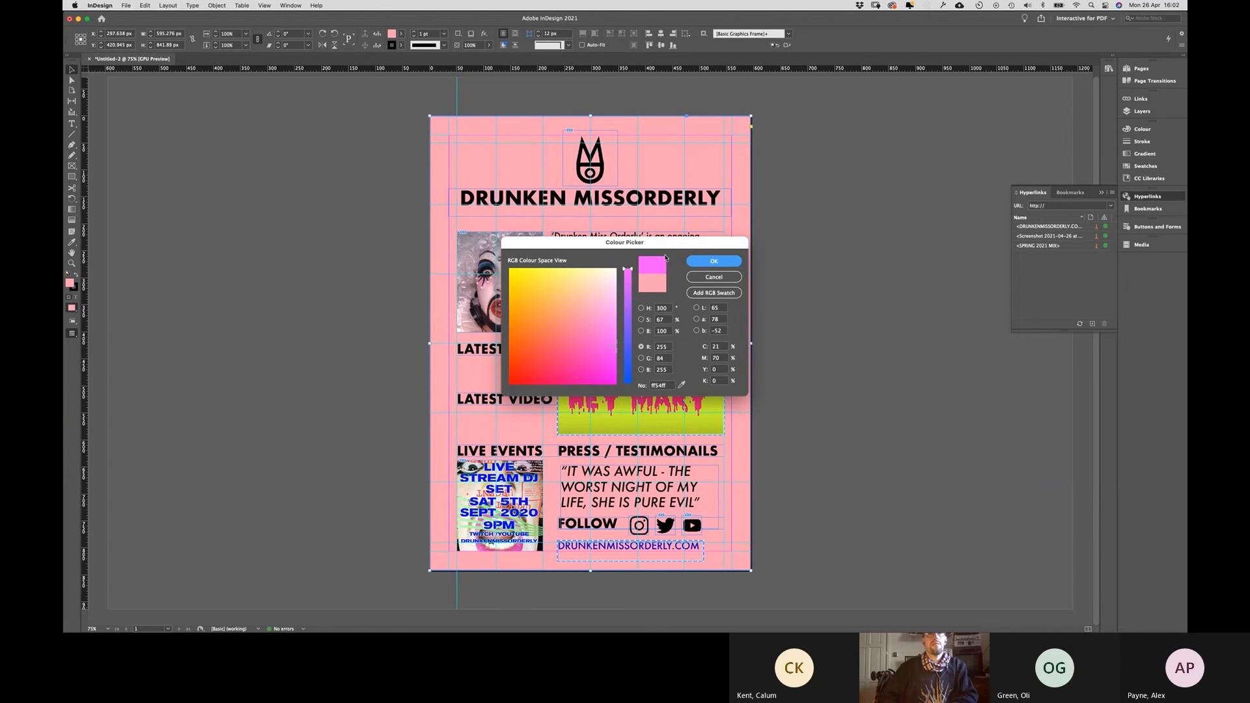
click(698, 266)
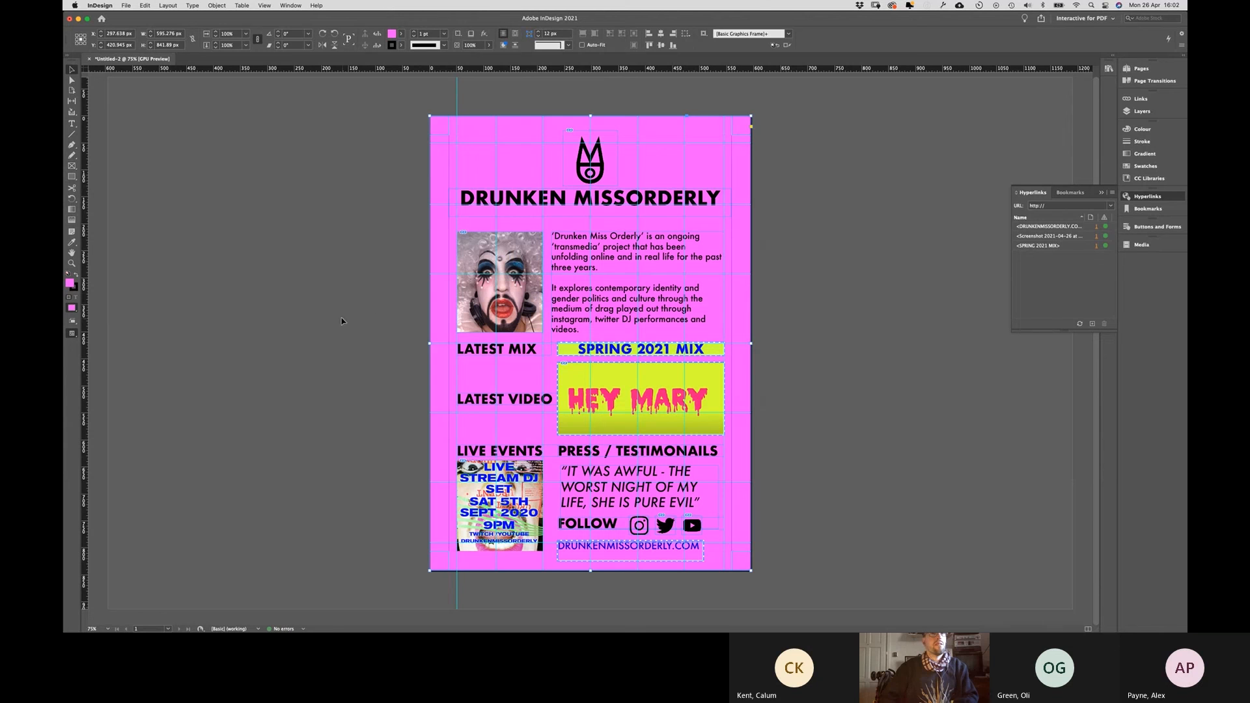
click(345, 347)
key(w)
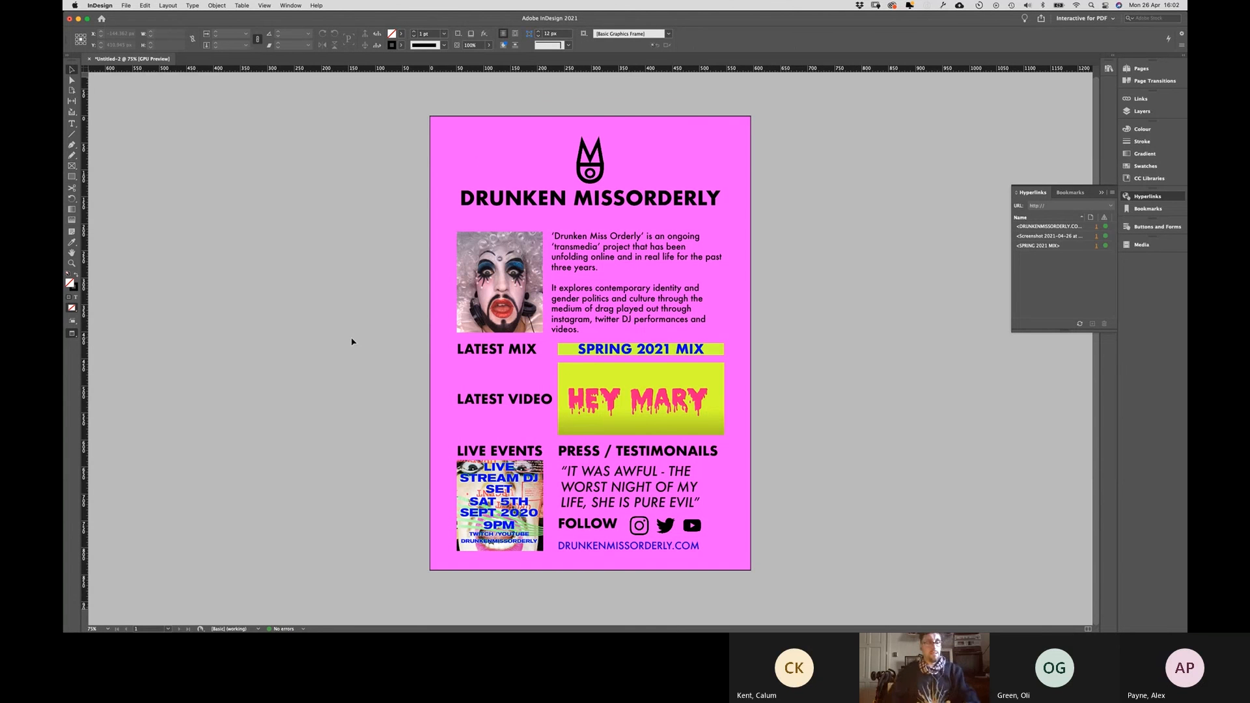
key(super+e)
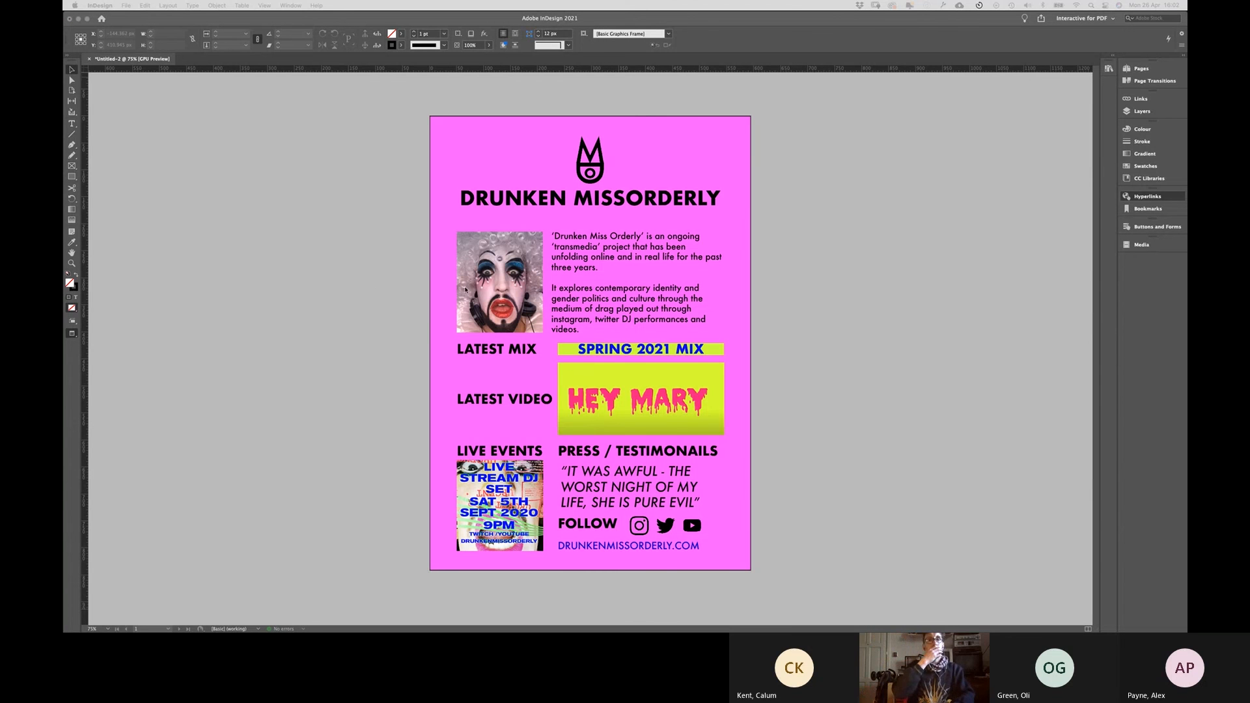
click(430, 261)
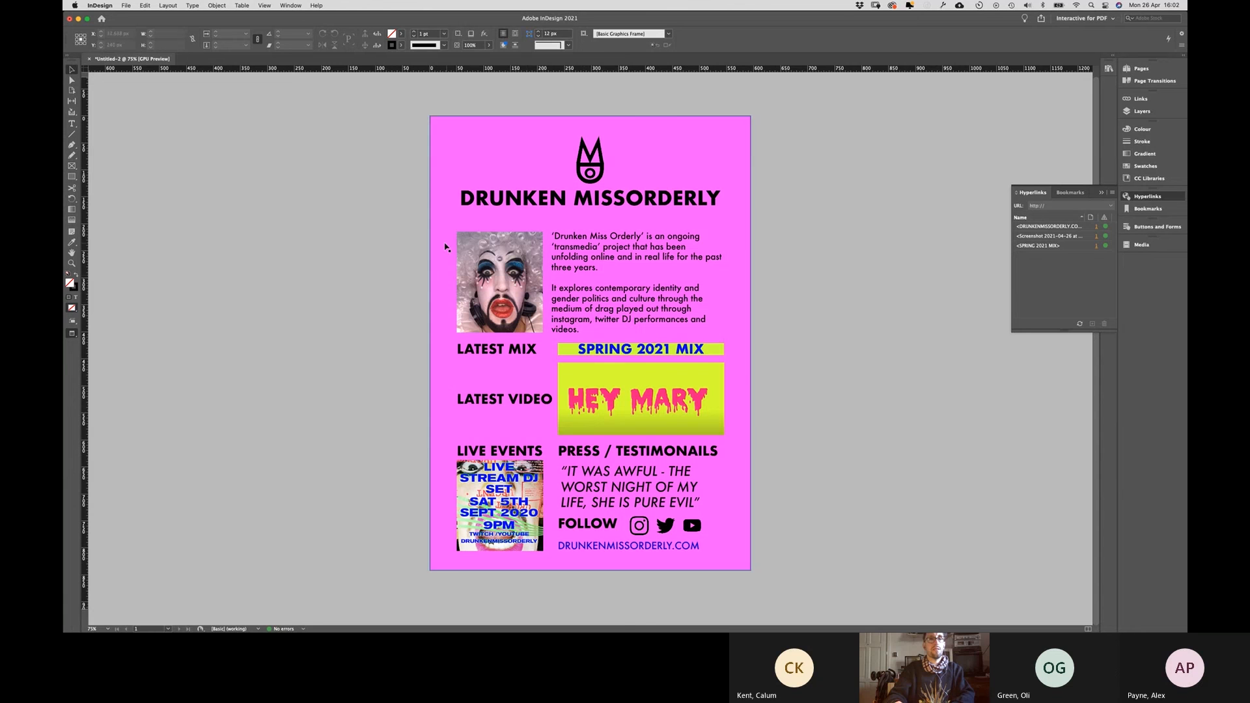
Step: Undo the accidental move of the page-sized background rectangle and lock it in place
drag(446, 247, 579, 295)
key(super+z)
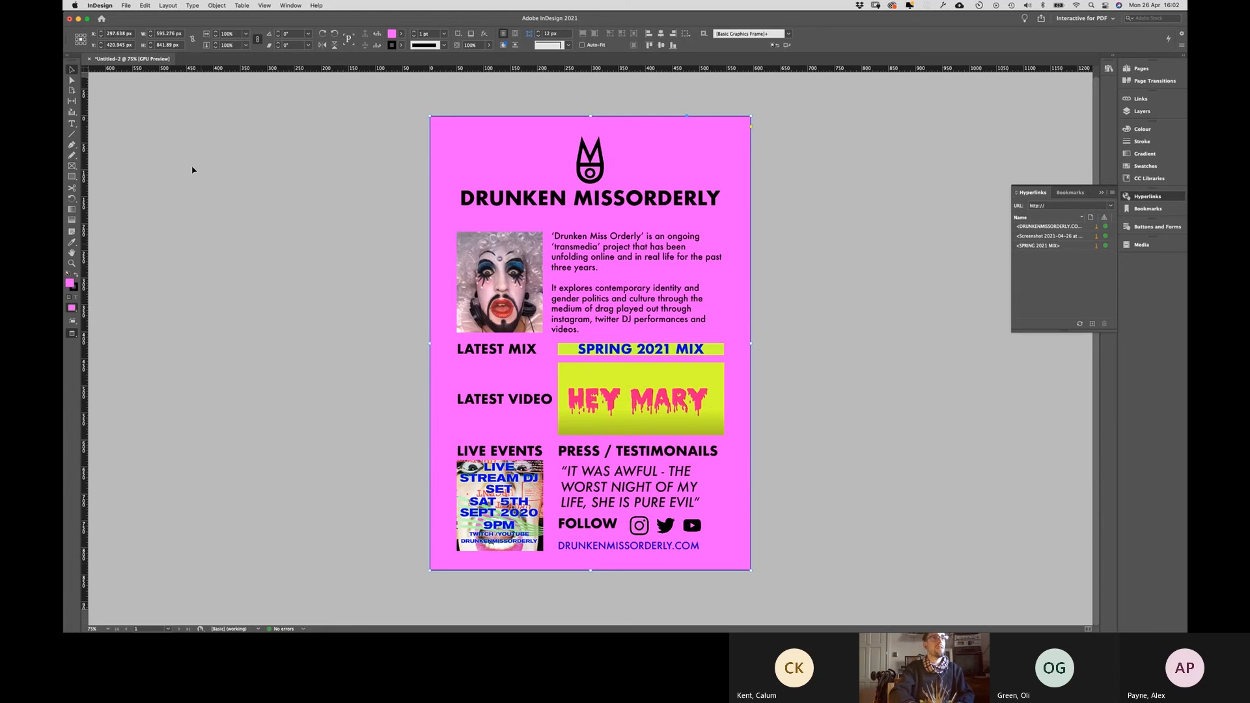
click(217, 5)
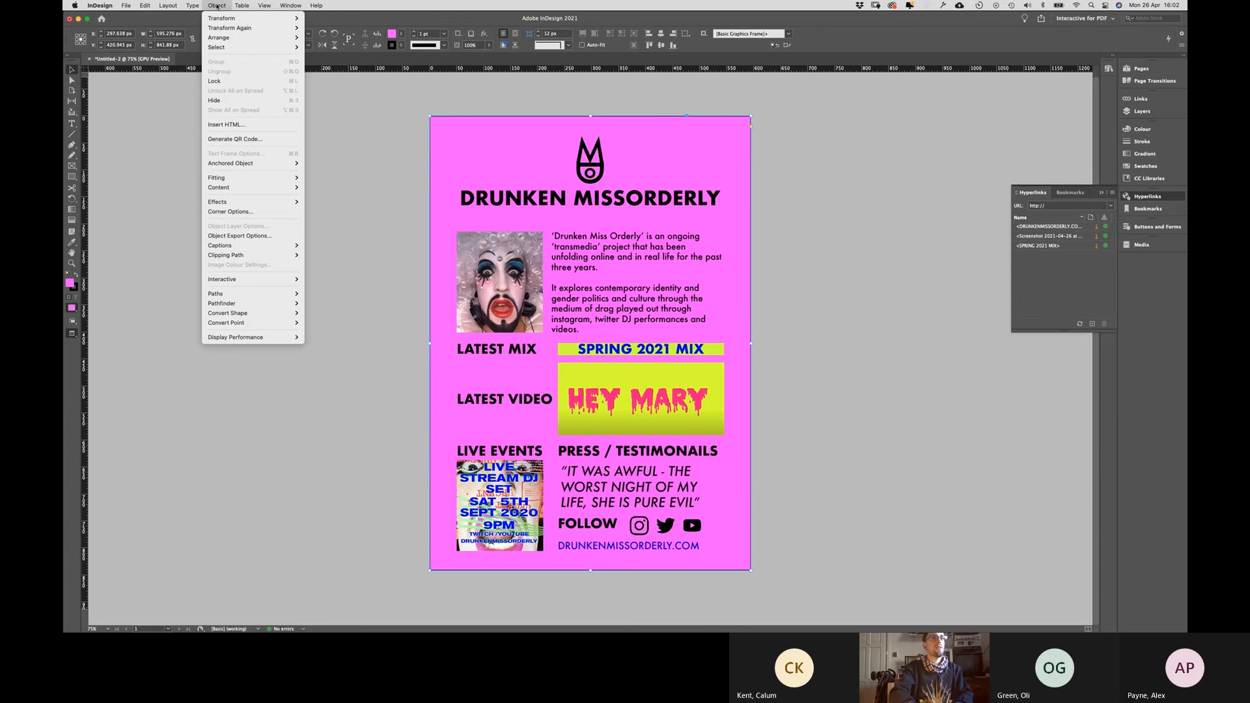
click(226, 84)
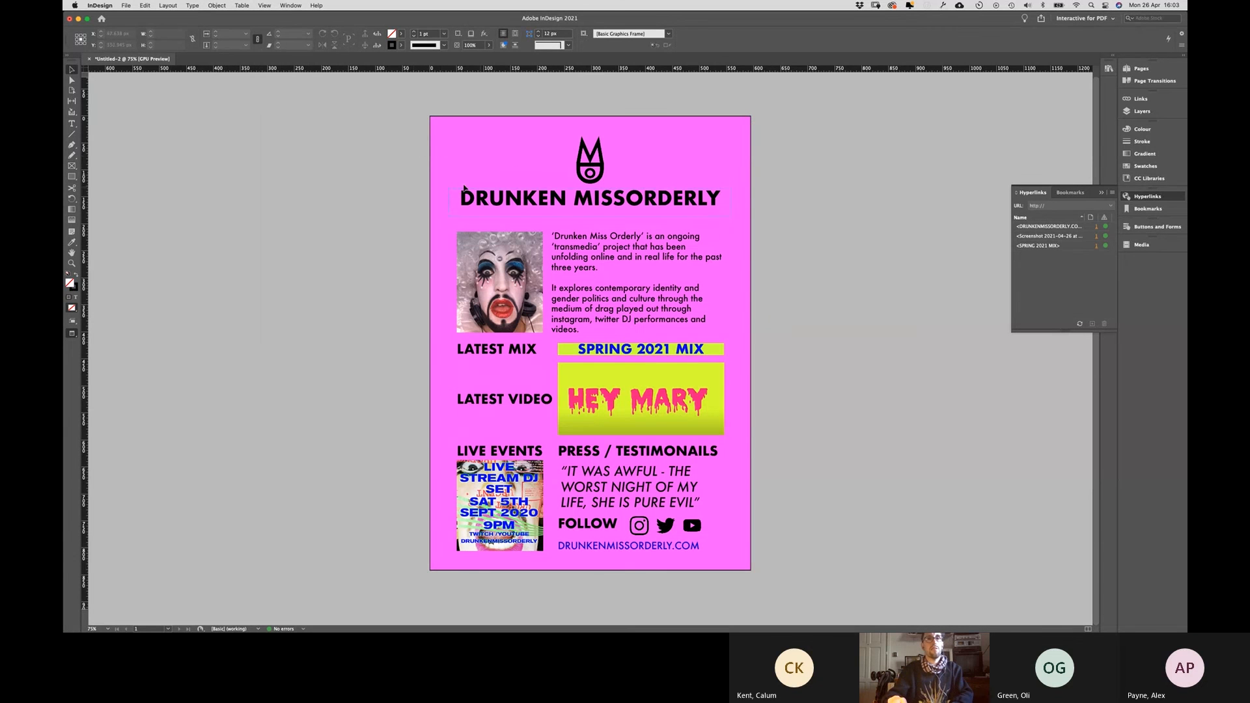
Step: Move the biography, latest mix and video, and live events and press sections upwards to space out the layout, then show the guides
drag(455, 131, 624, 208)
drag(438, 270, 580, 317)
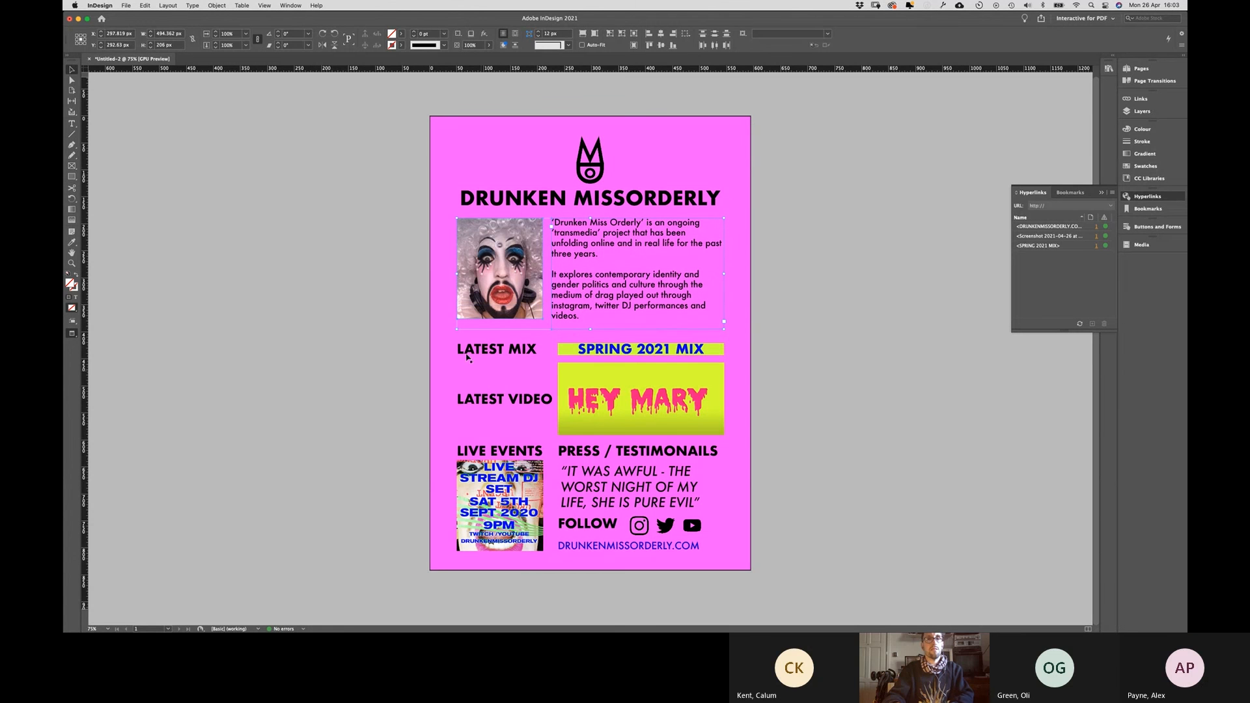
drag(450, 344, 578, 404)
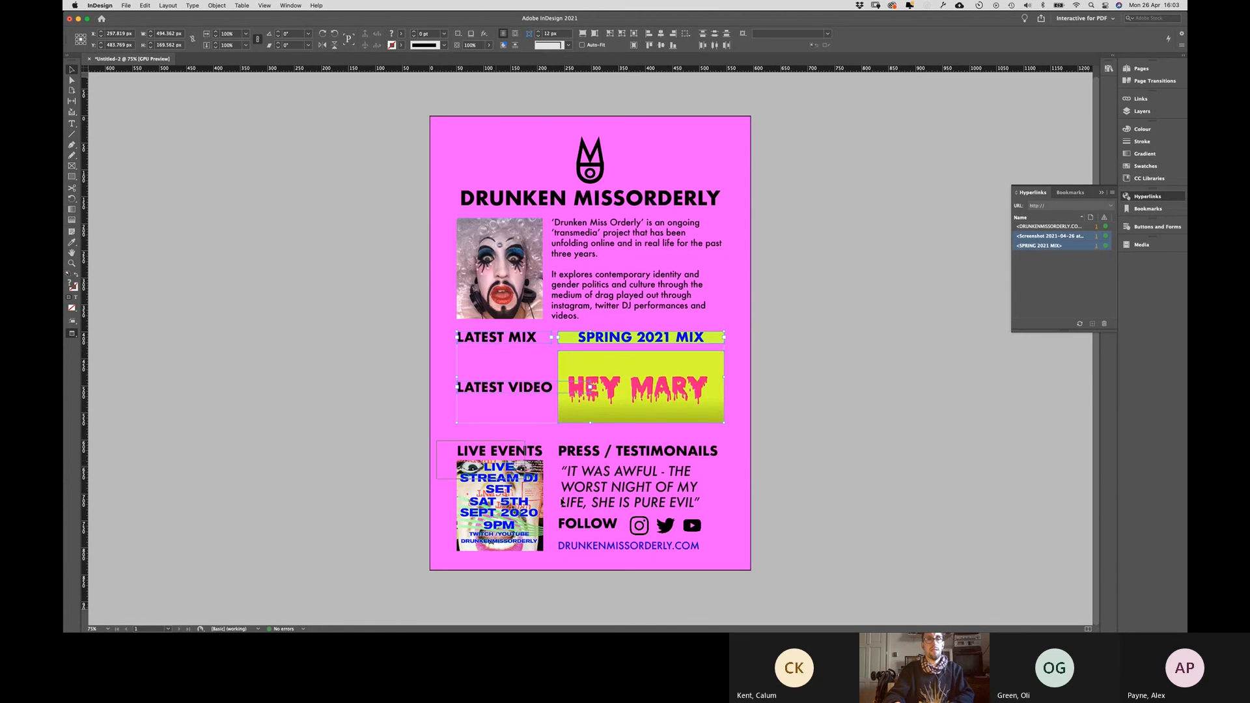
drag(562, 502, 601, 496)
click(526, 558)
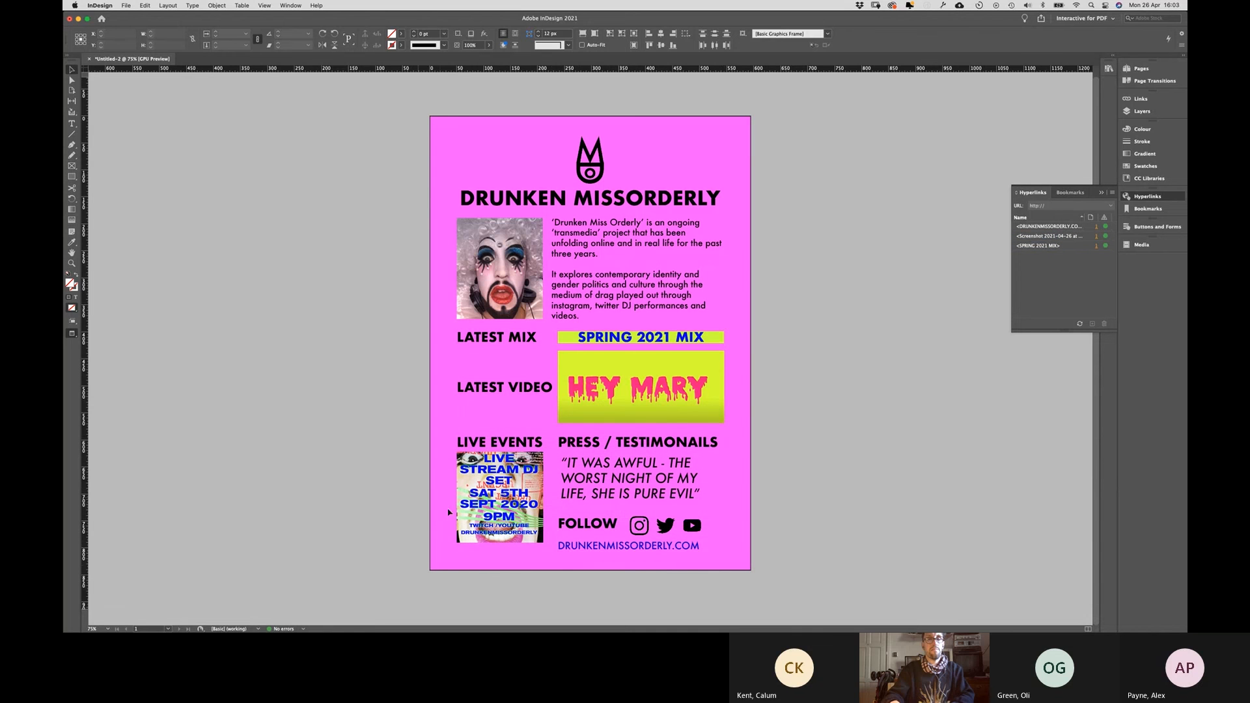
key(w)
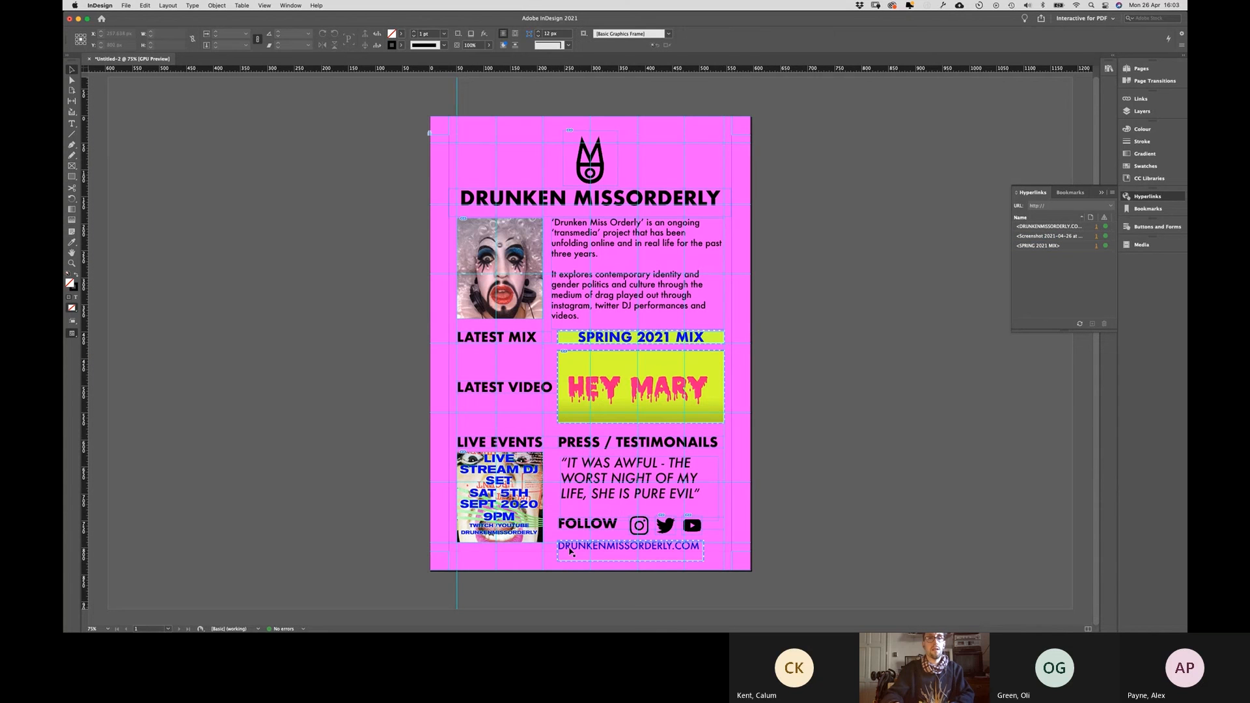
click(582, 552)
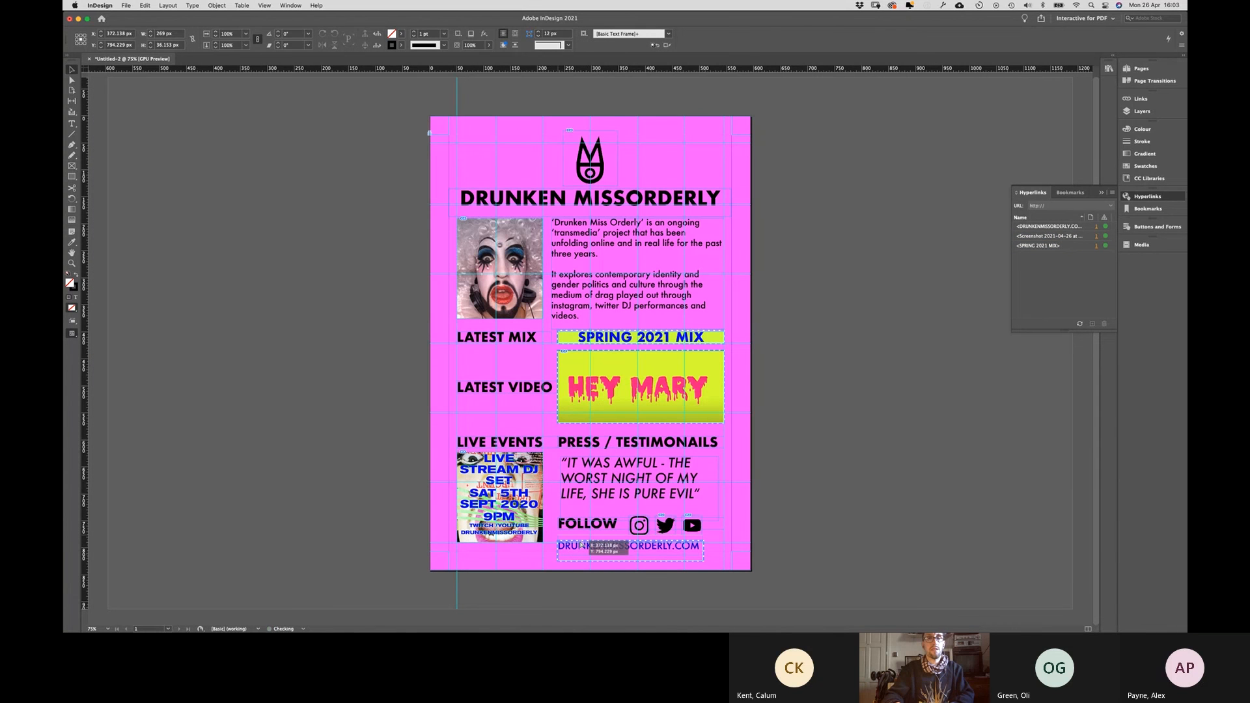
drag(582, 552, 584, 545)
key(super+z)
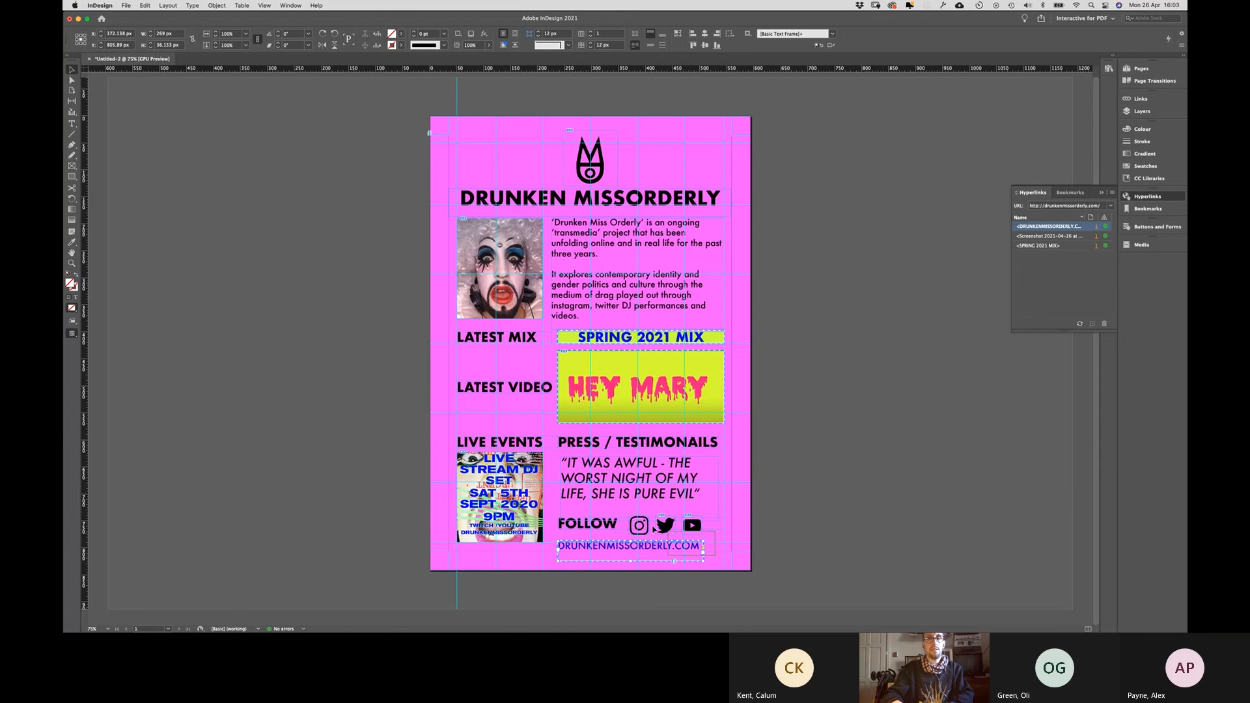
shift+click(578, 527)
drag(577, 511, 577, 505)
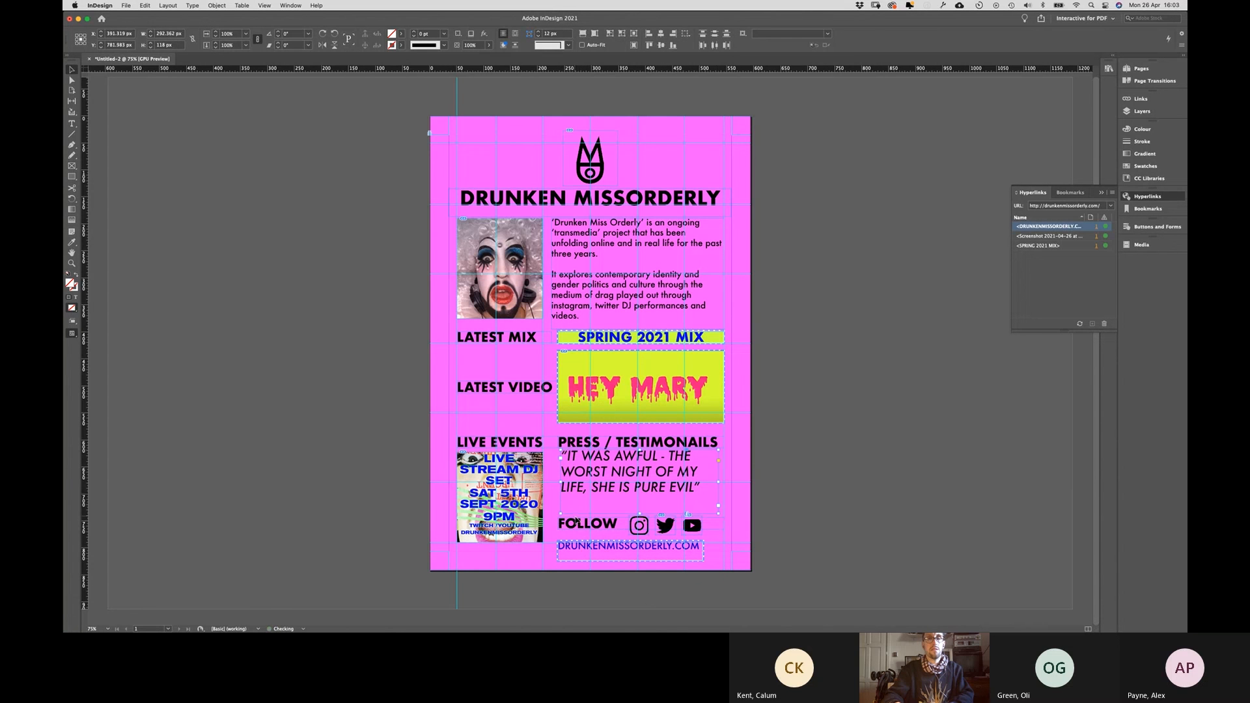
key(super+z)
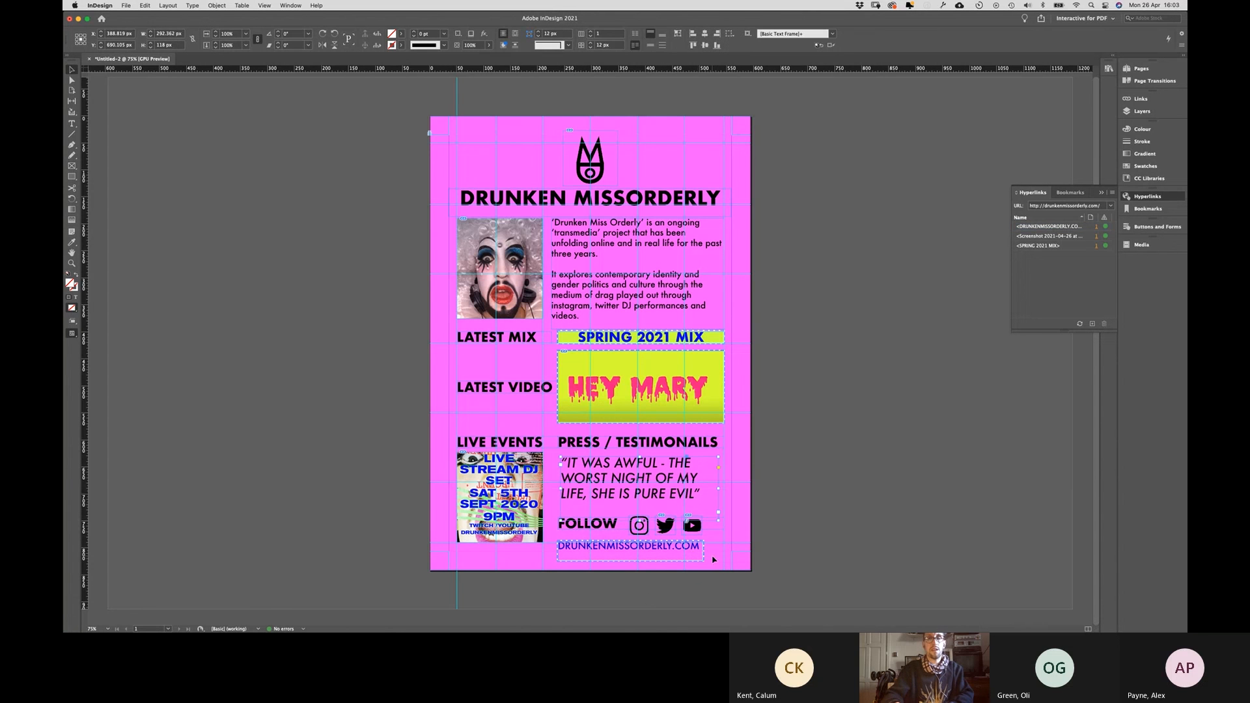
Step: Shorten the testimonial quote's text frame to about 88 px high and move the follow row and website link slightly upwards
drag(715, 558, 640, 504)
click(581, 508)
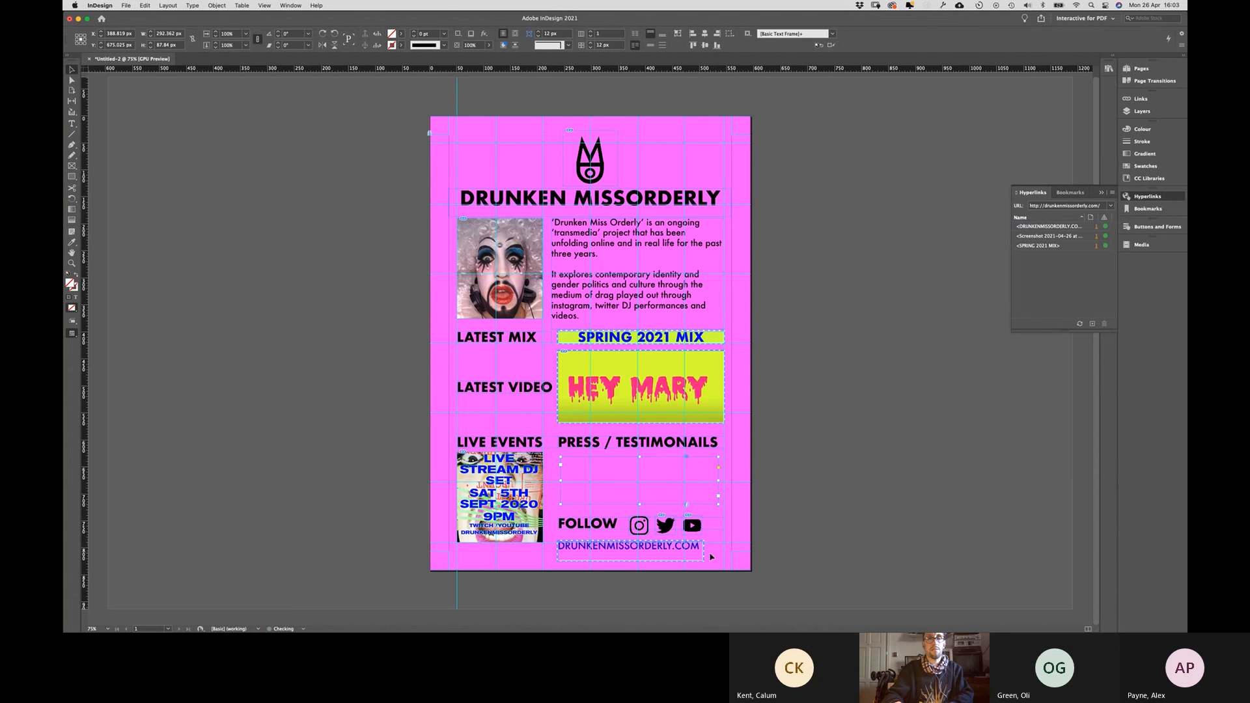
click(582, 523)
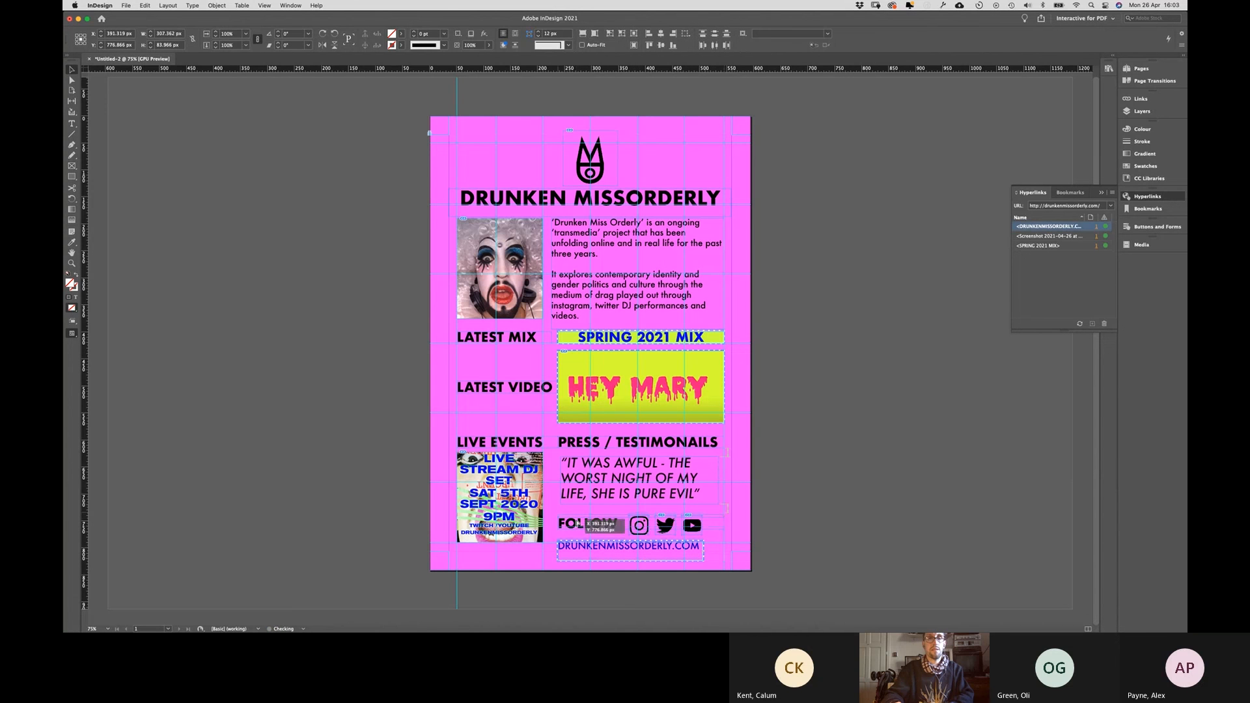
drag(578, 523, 578, 520)
click(544, 559)
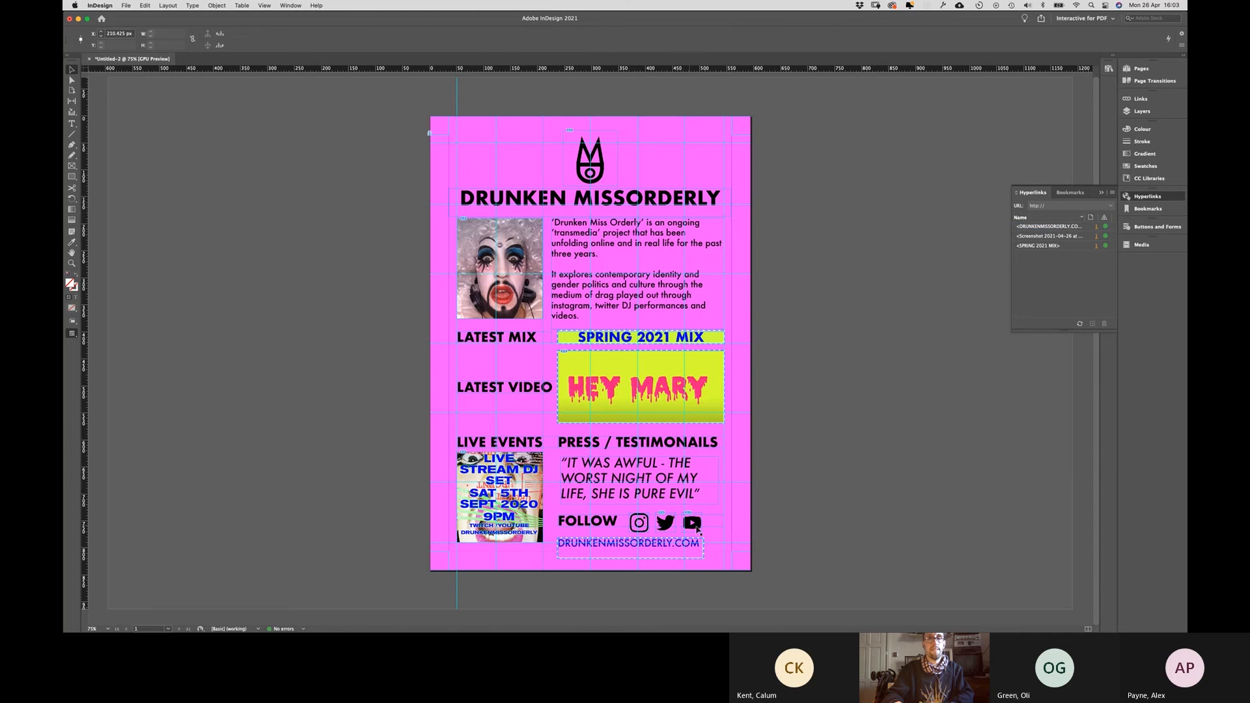
Step: Narrow the FOLLOW heading's text frame so it ends just after the word and no longer overlaps the social icons
click(641, 524)
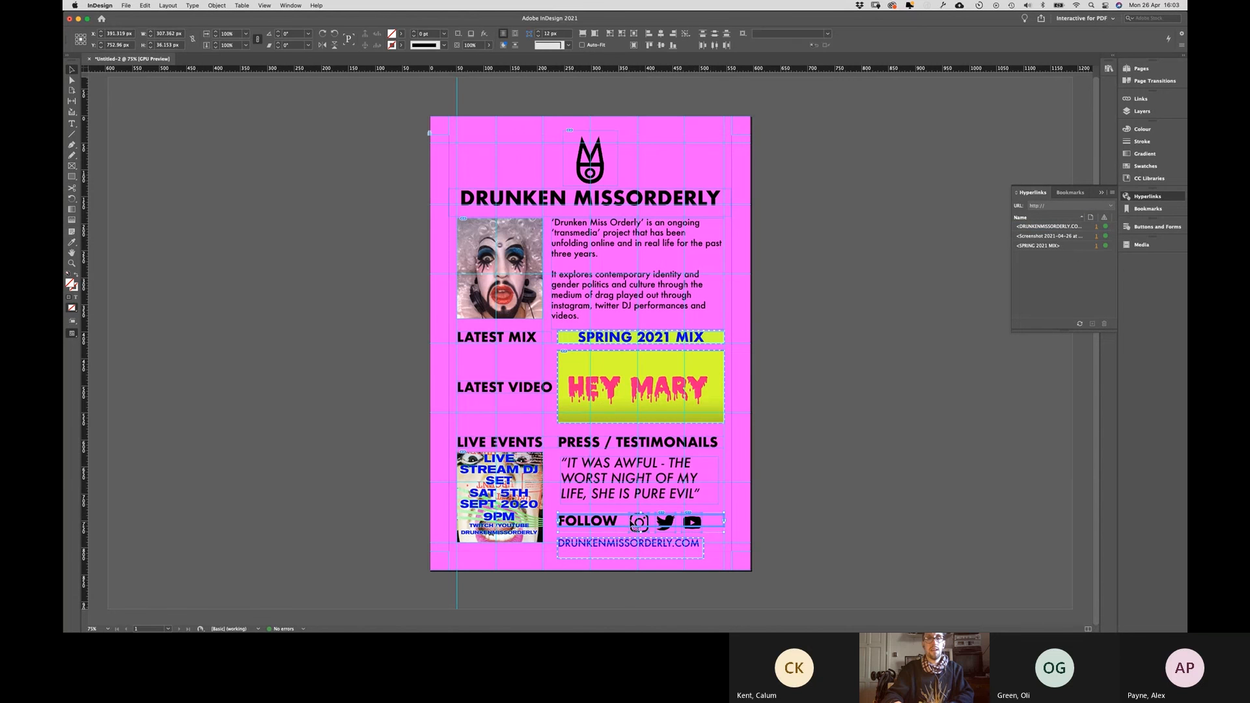
click(737, 508)
click(607, 523)
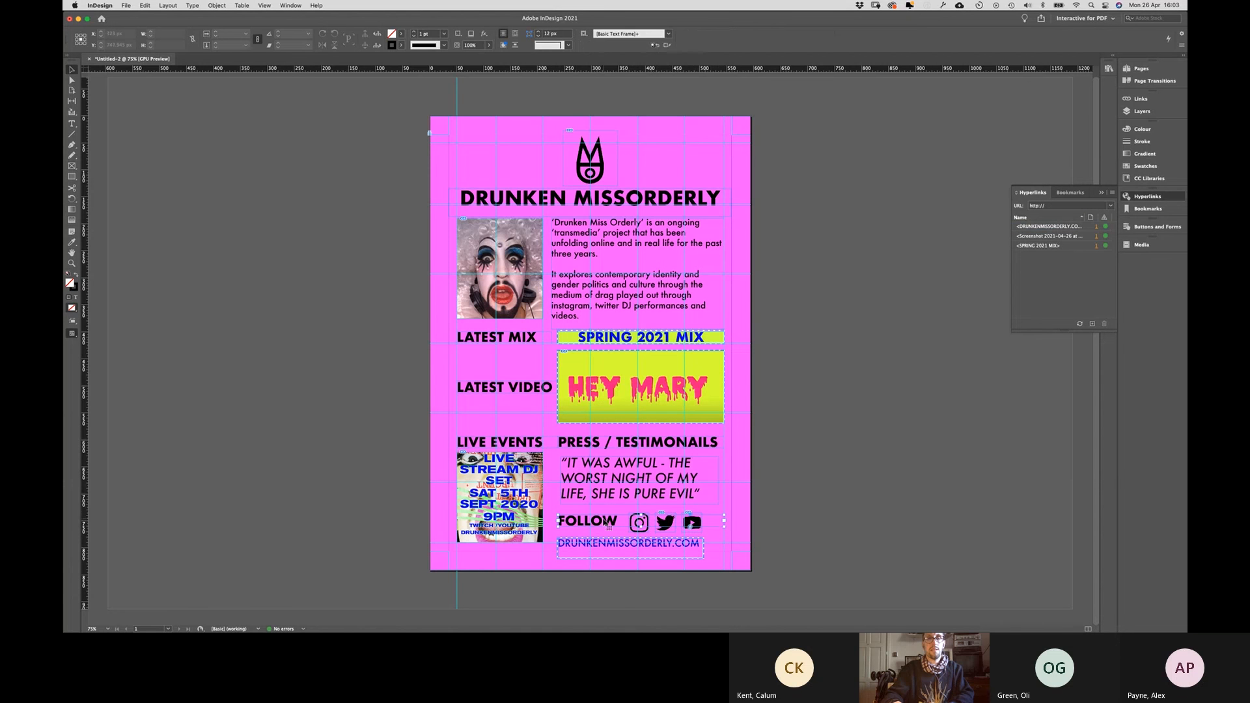
drag(725, 525, 626, 529)
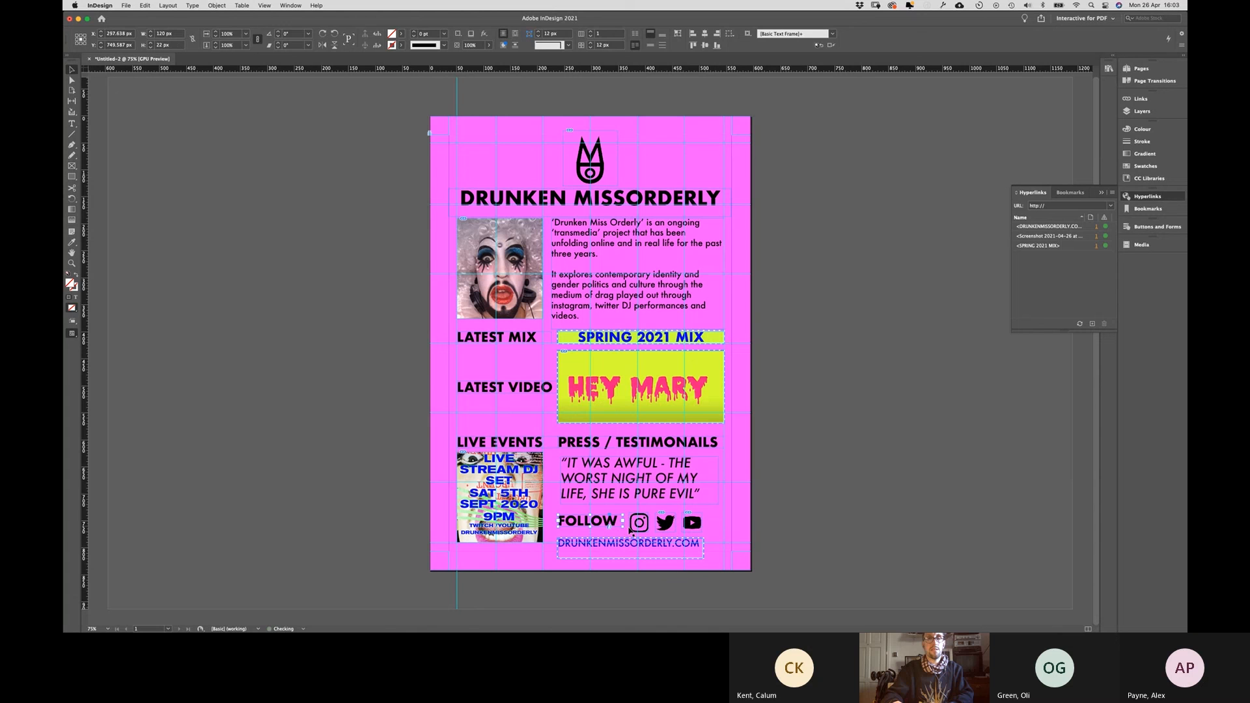
Step: Select the Instagram, Twitter and YouTube icons singly and together to check that each can be picked separately
click(709, 524)
drag(715, 523, 647, 533)
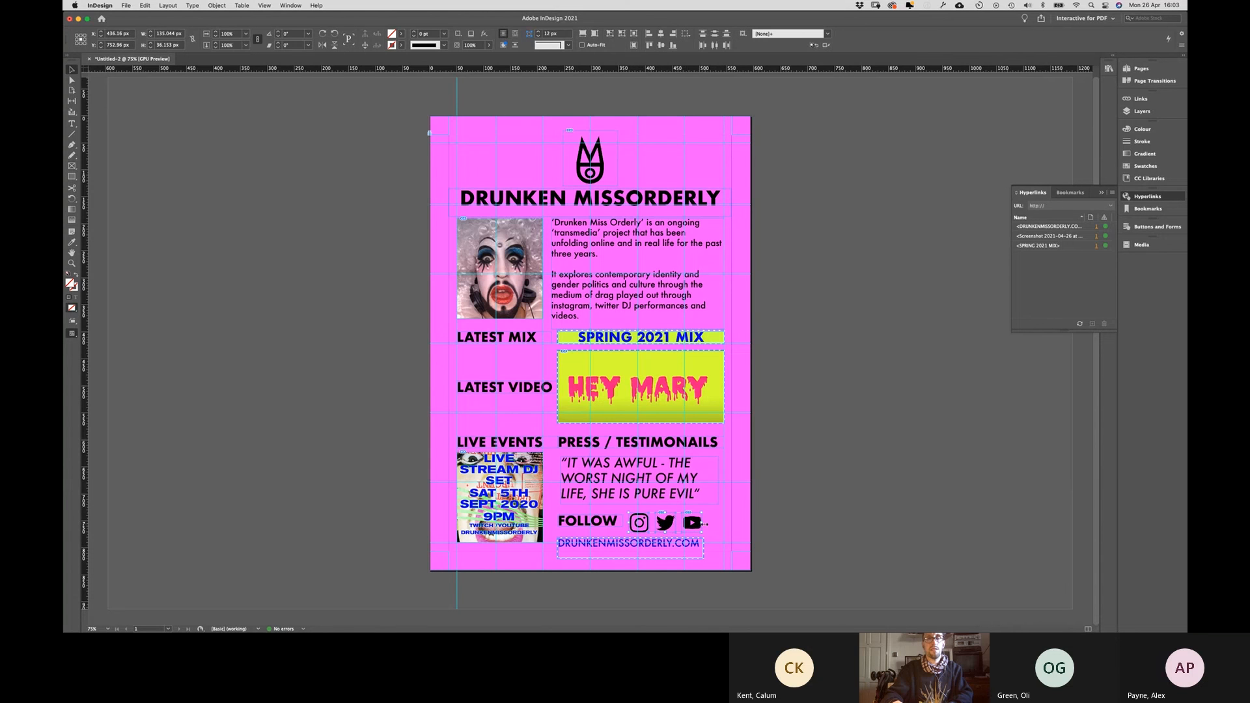
click(709, 522)
click(694, 523)
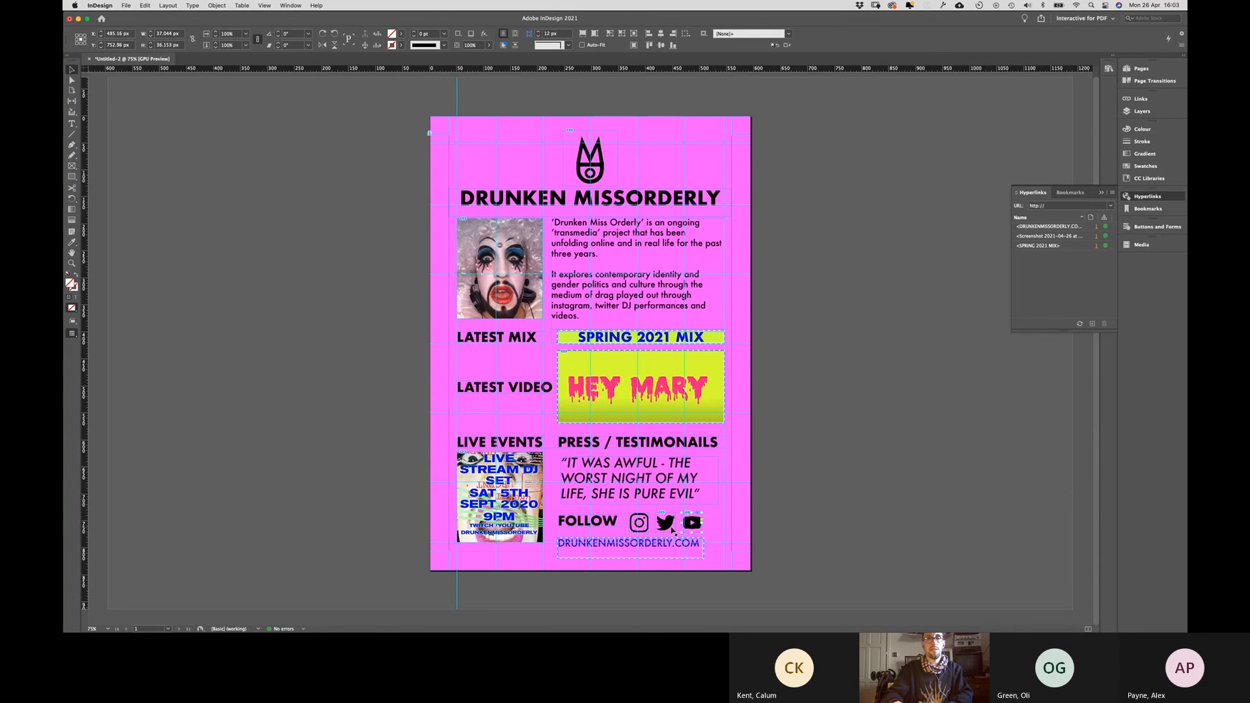
click(669, 528)
click(643, 527)
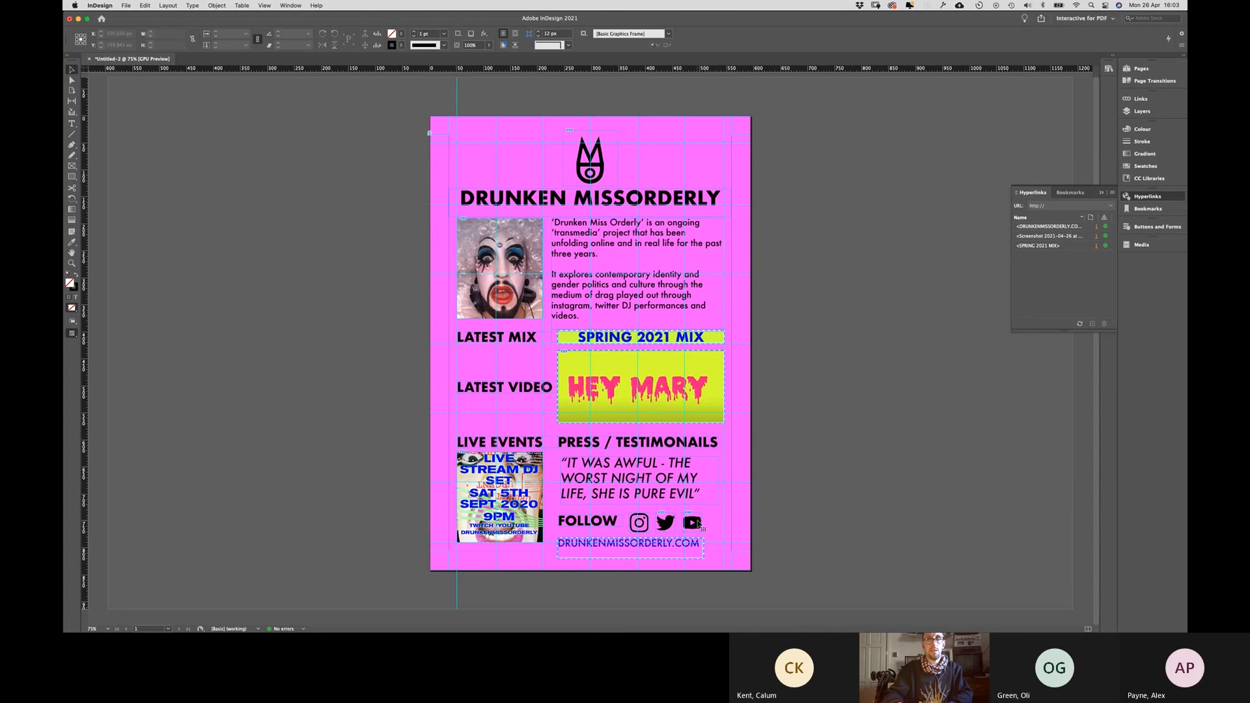
click(666, 531)
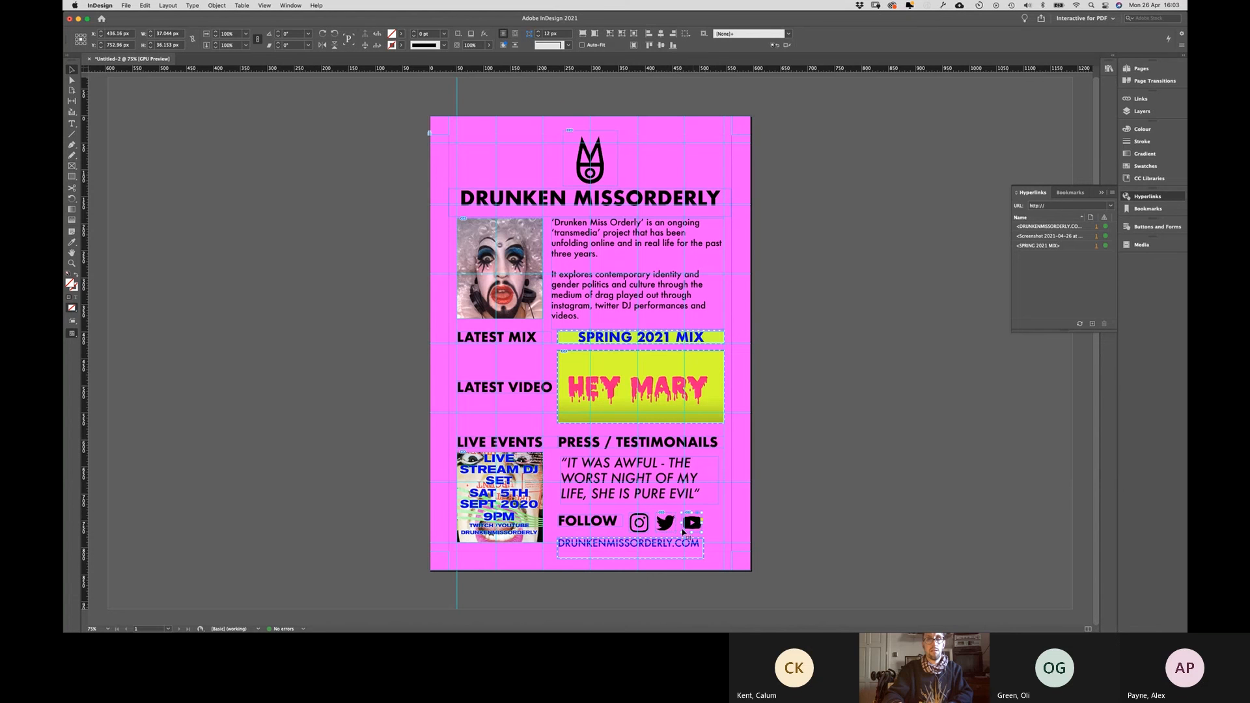
shift+click(644, 531)
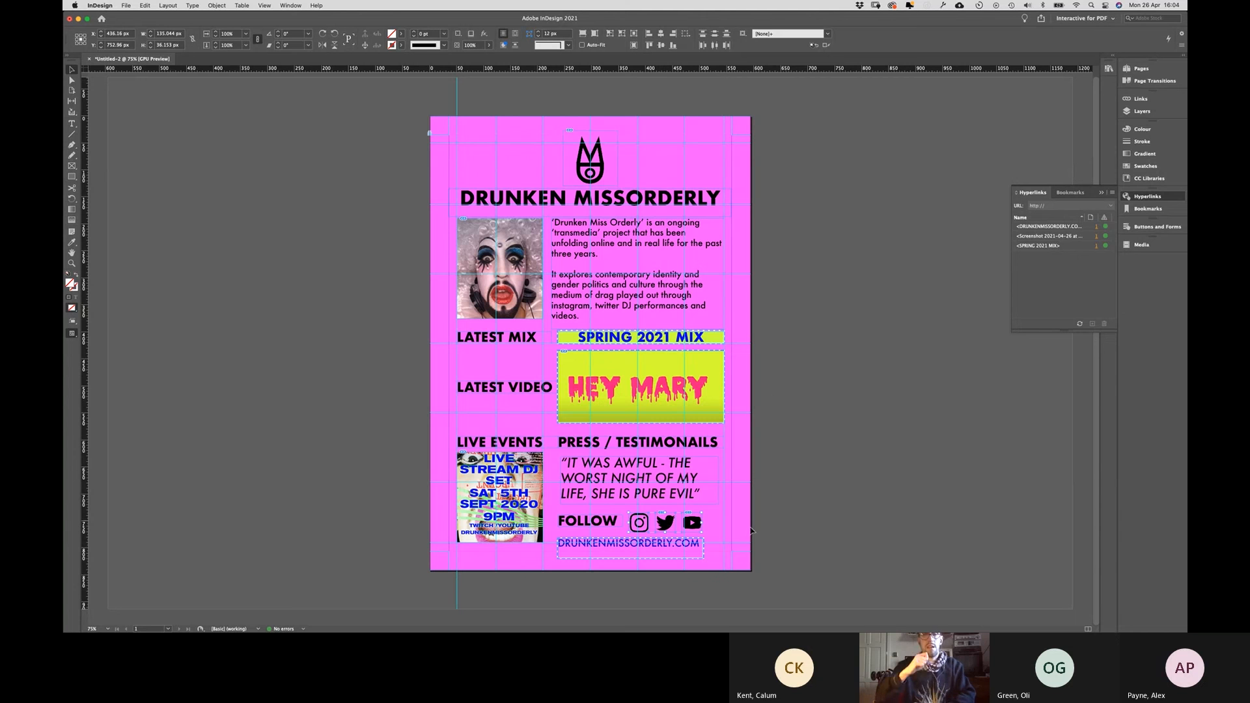
click(644, 568)
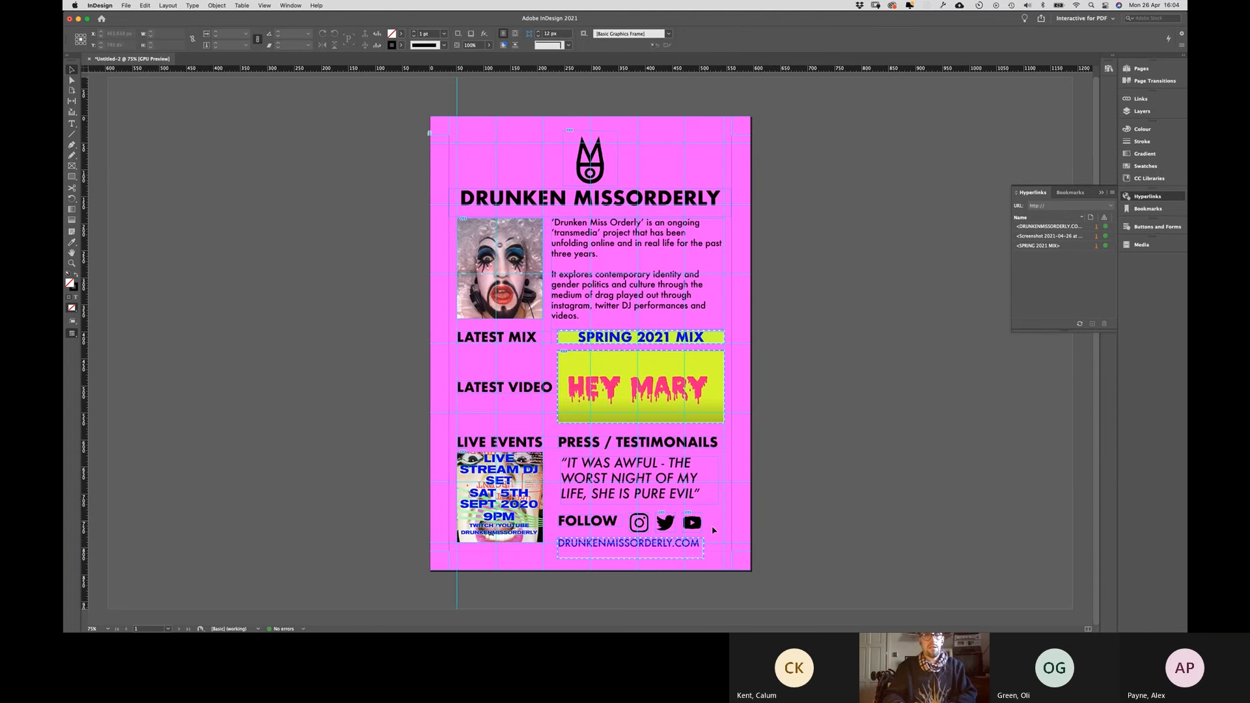
Step: Nudge the social icons and FOLLOW heading upwards into line, and move the website link up closer beneath them
drag(608, 523, 609, 530)
click(611, 531)
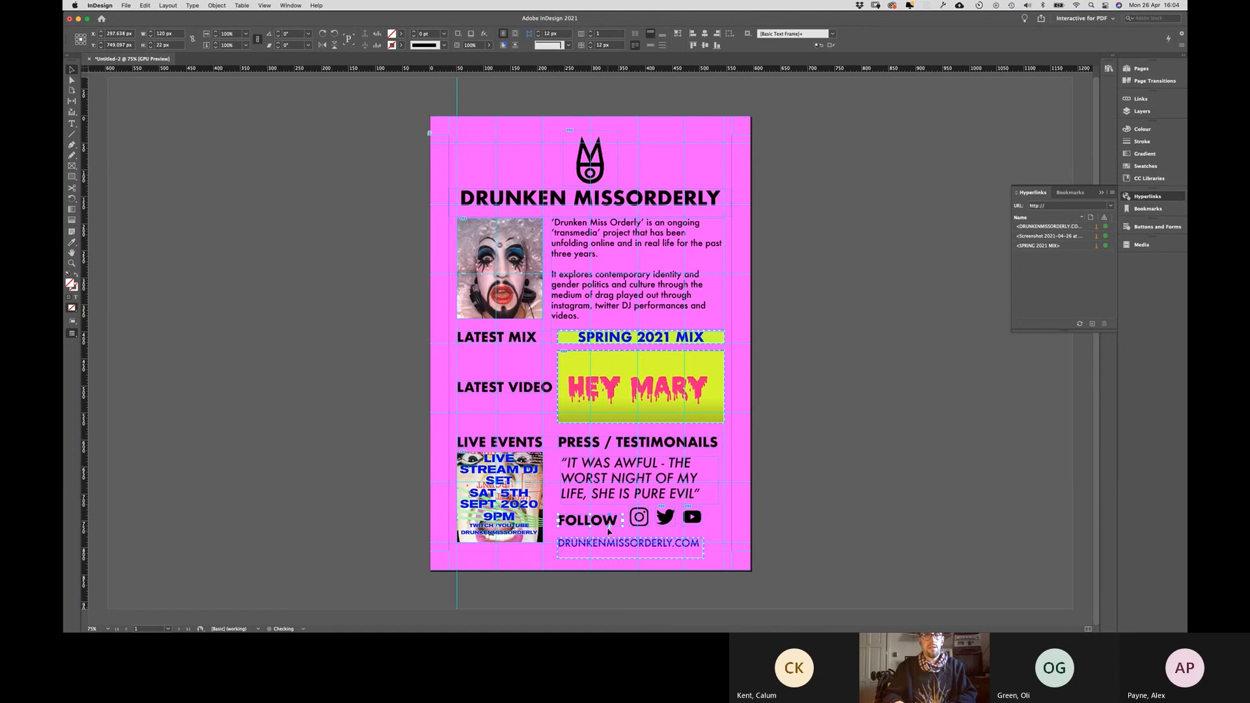
key(Up)
key(Up)
key(Up)
key(Up)
key(Up)
key(Up)
key(Up)
key(Up)
key(Up)
drag(615, 545, 614, 540)
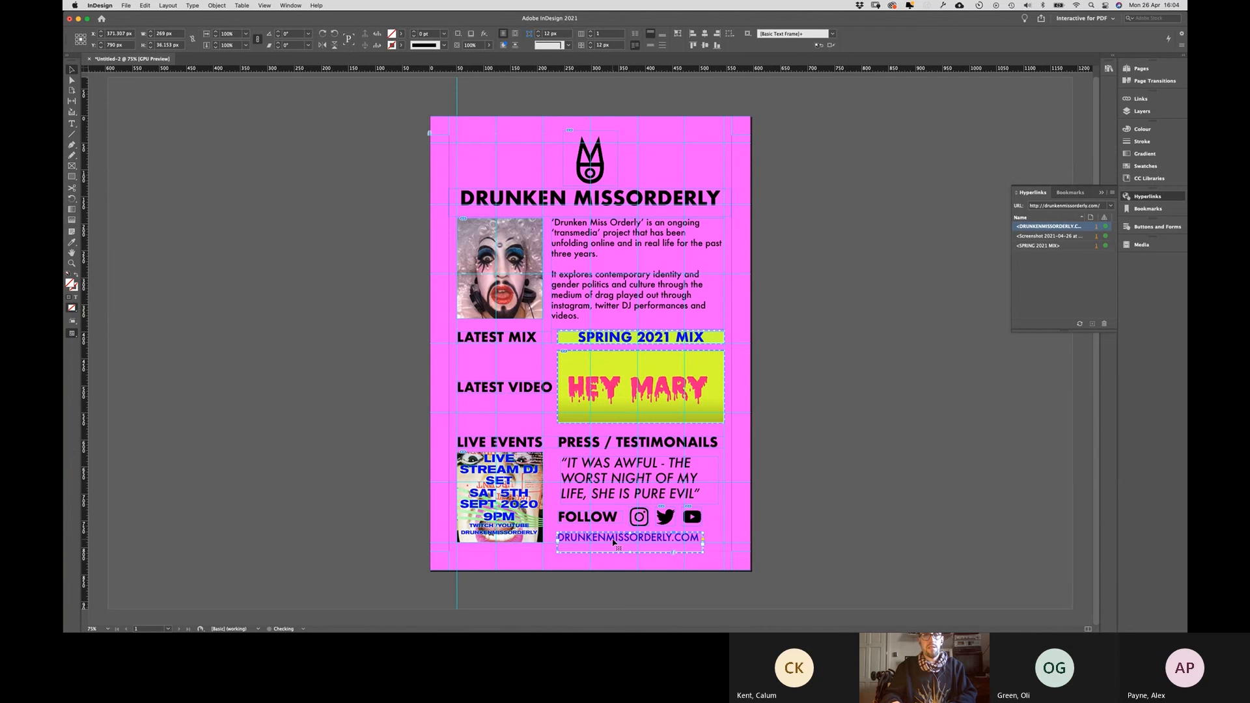
click(375, 444)
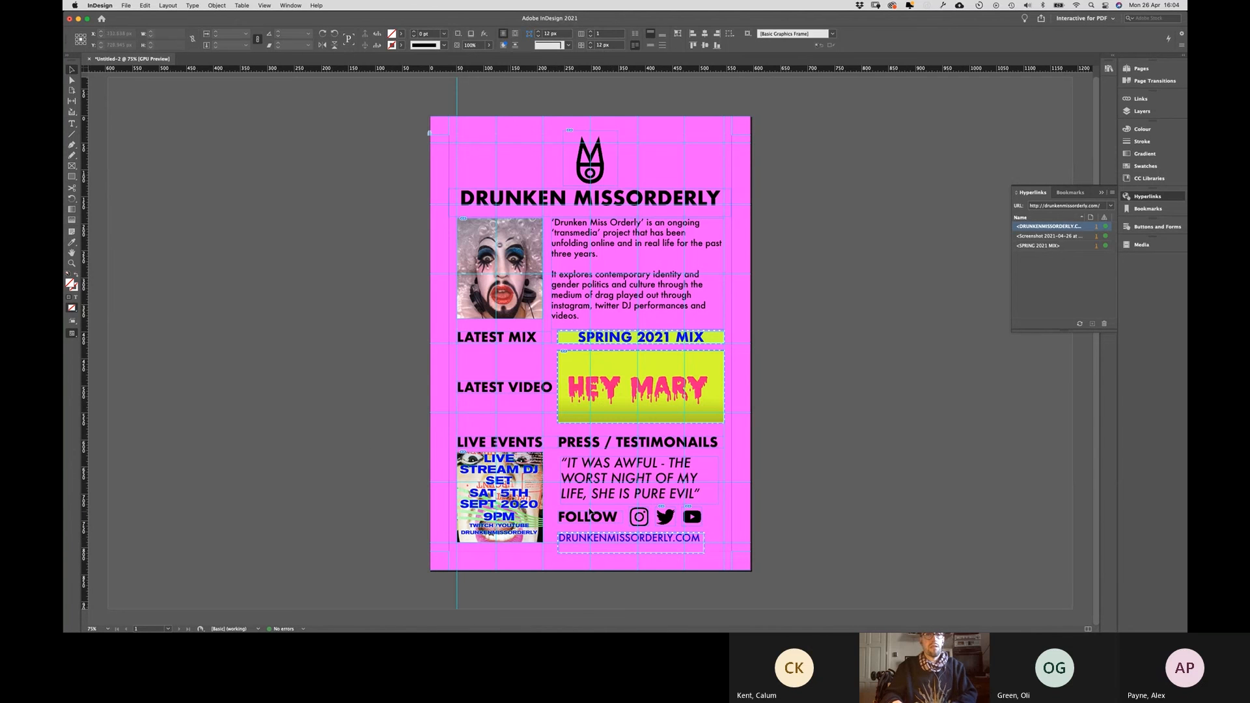
Step: Narrow the LATEST VIDEO heading's text frame to about 182 px wide so it no longer overlaps the video image
drag(614, 562, 583, 221)
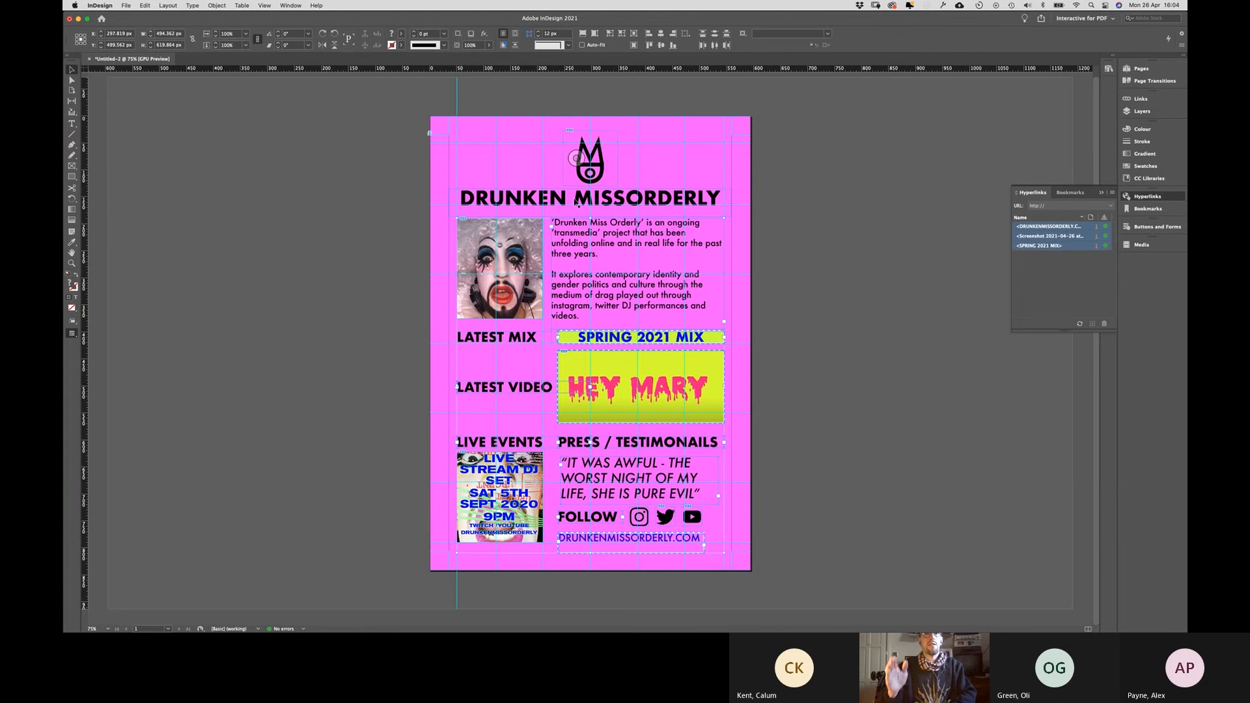
click(586, 390)
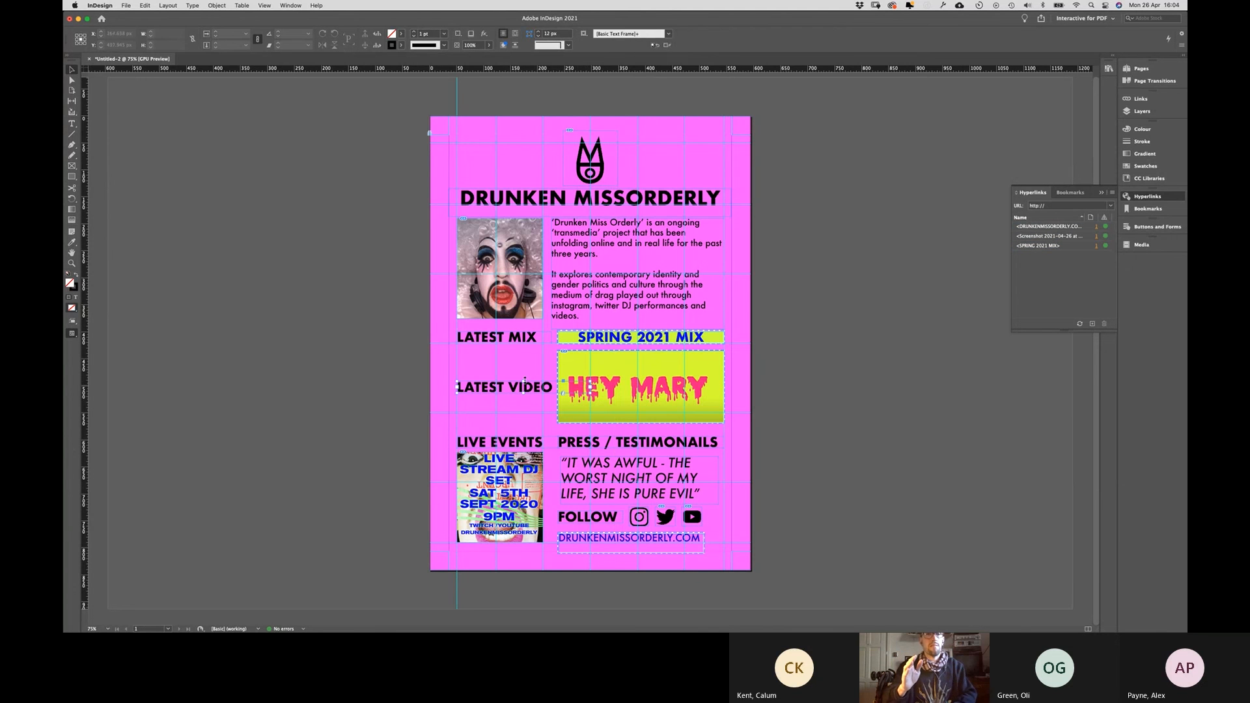
drag(591, 393, 556, 396)
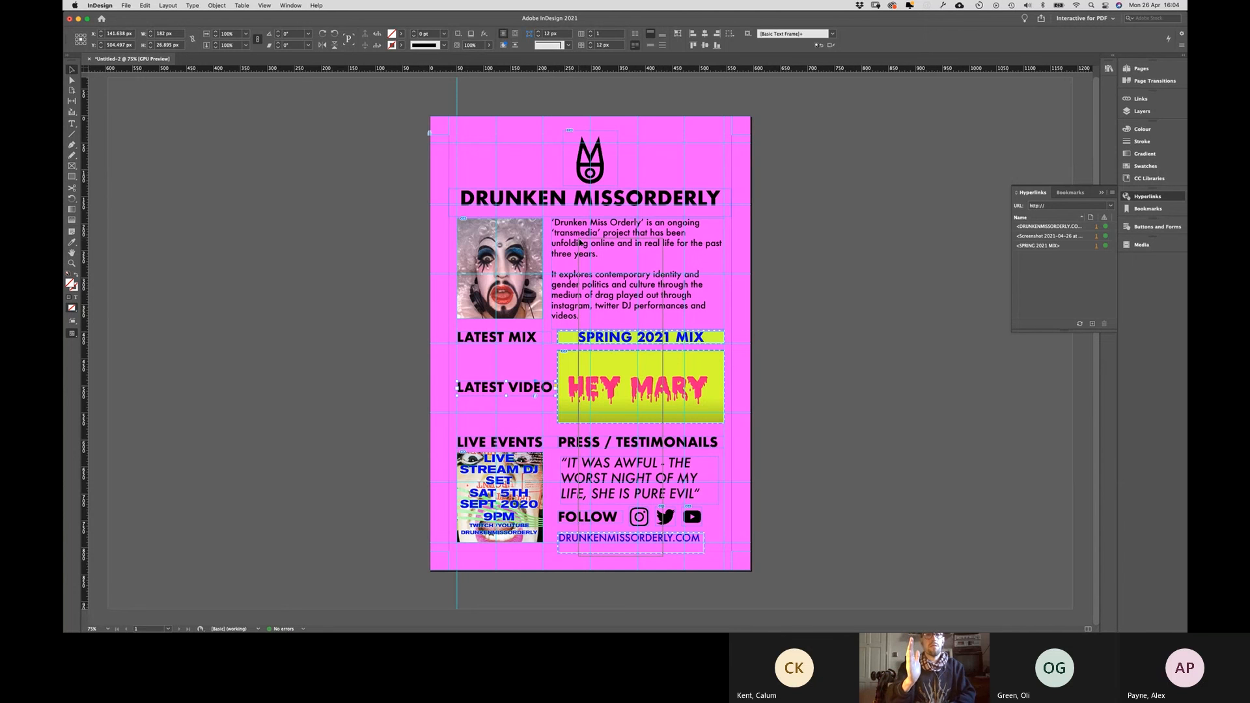
click(717, 523)
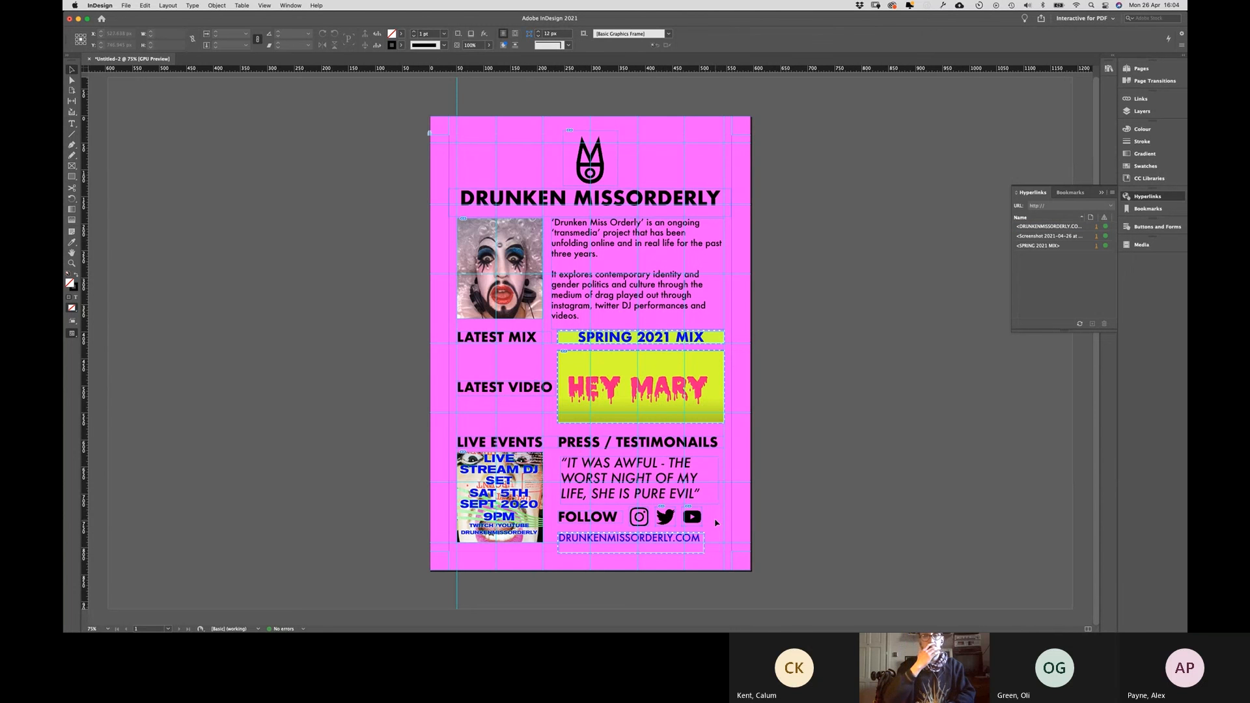
Step: Group the Instagram, Twitter and YouTube icons and preview the page without guides
drag(716, 523, 632, 523)
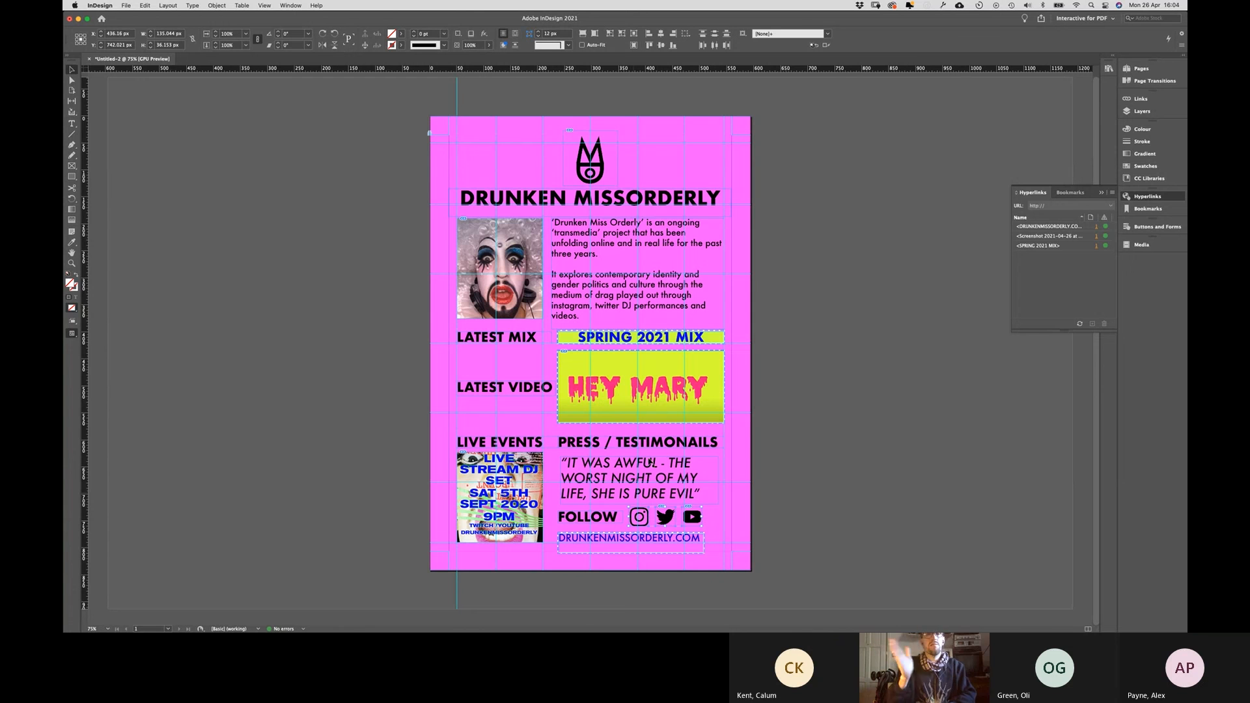
key(super+g)
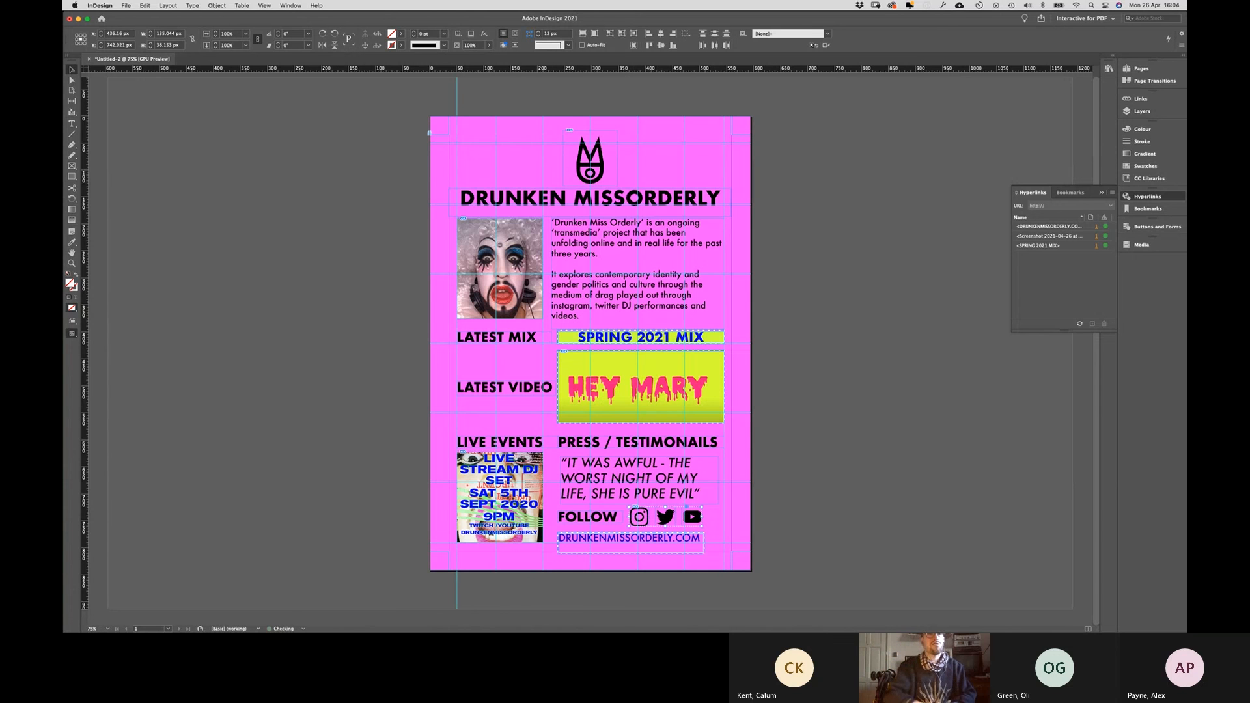
click(217, 6)
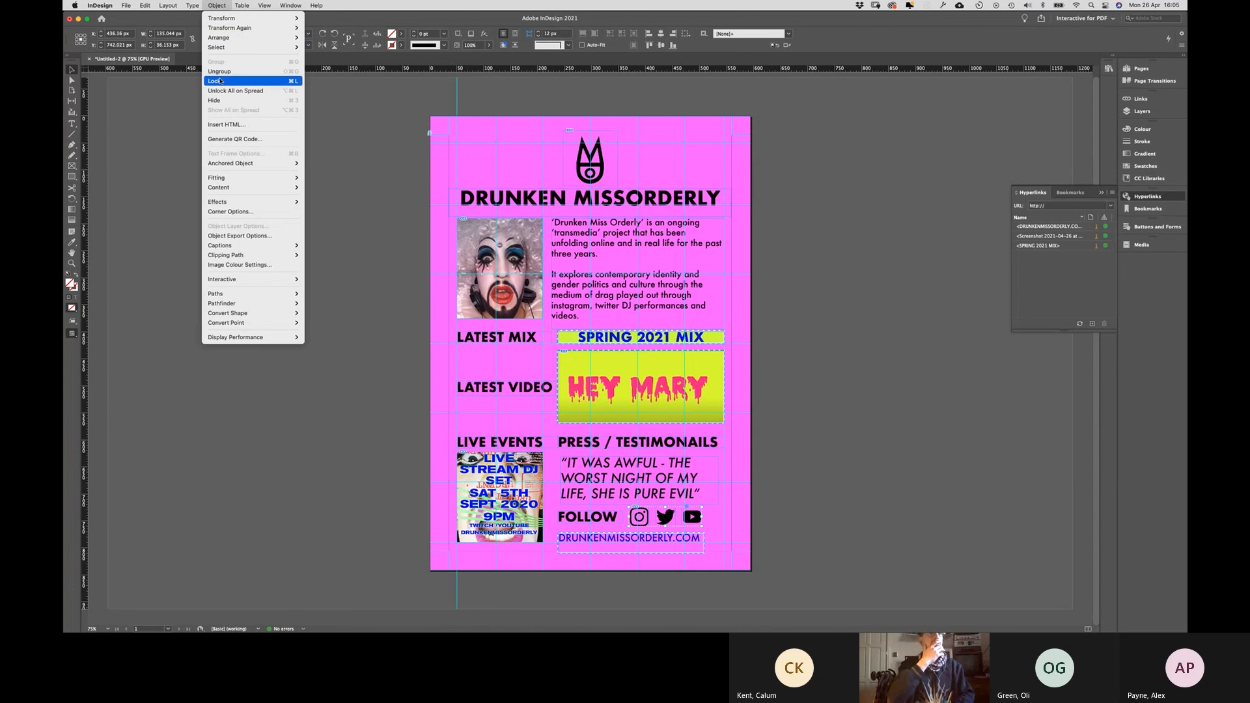
click(178, 137)
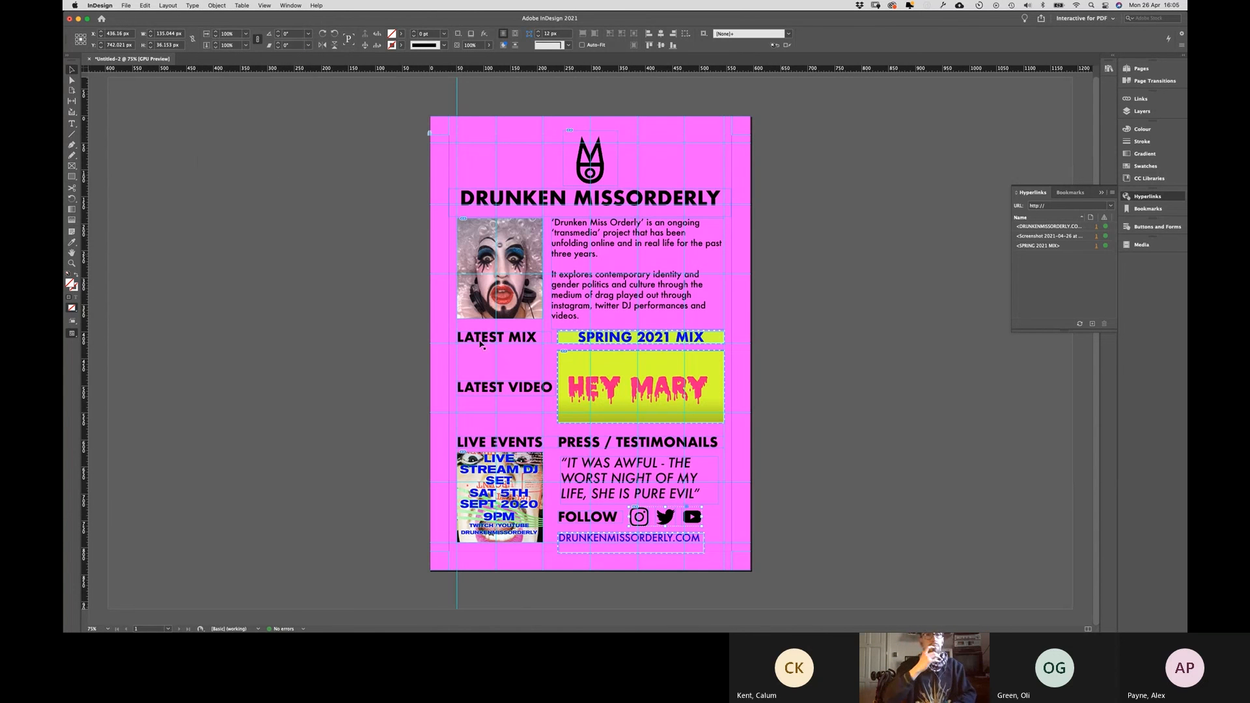
click(381, 469)
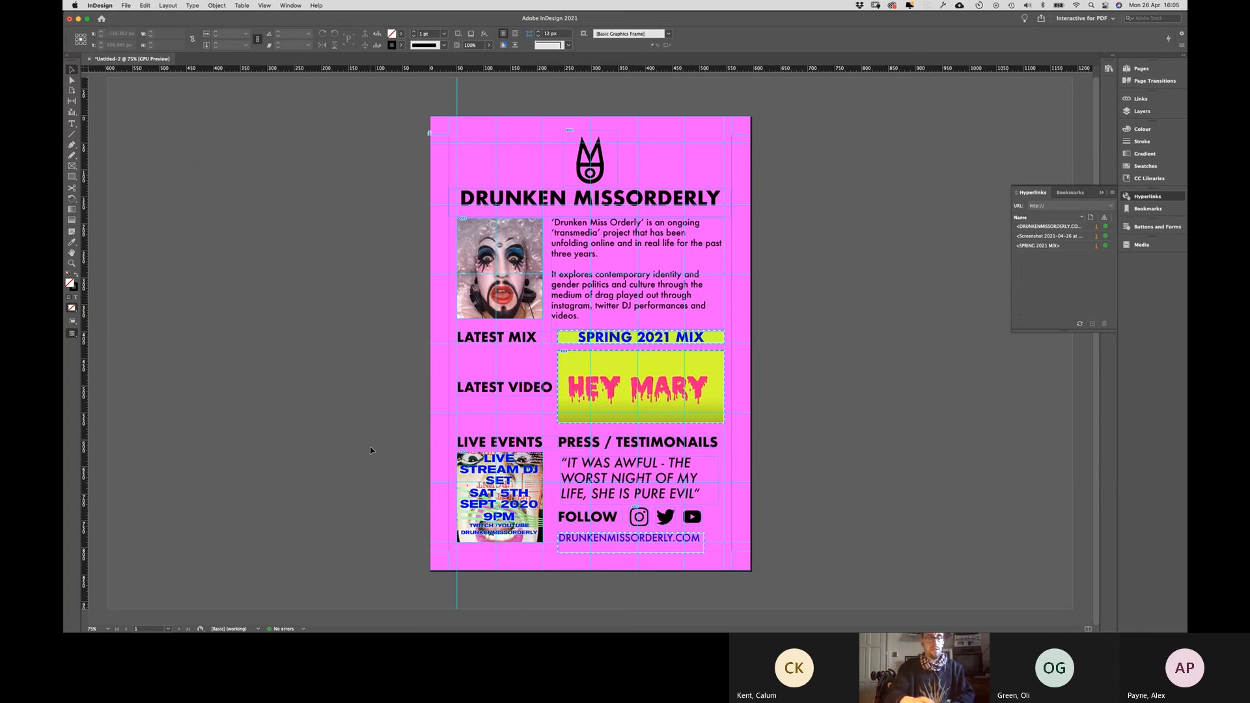
key(w)
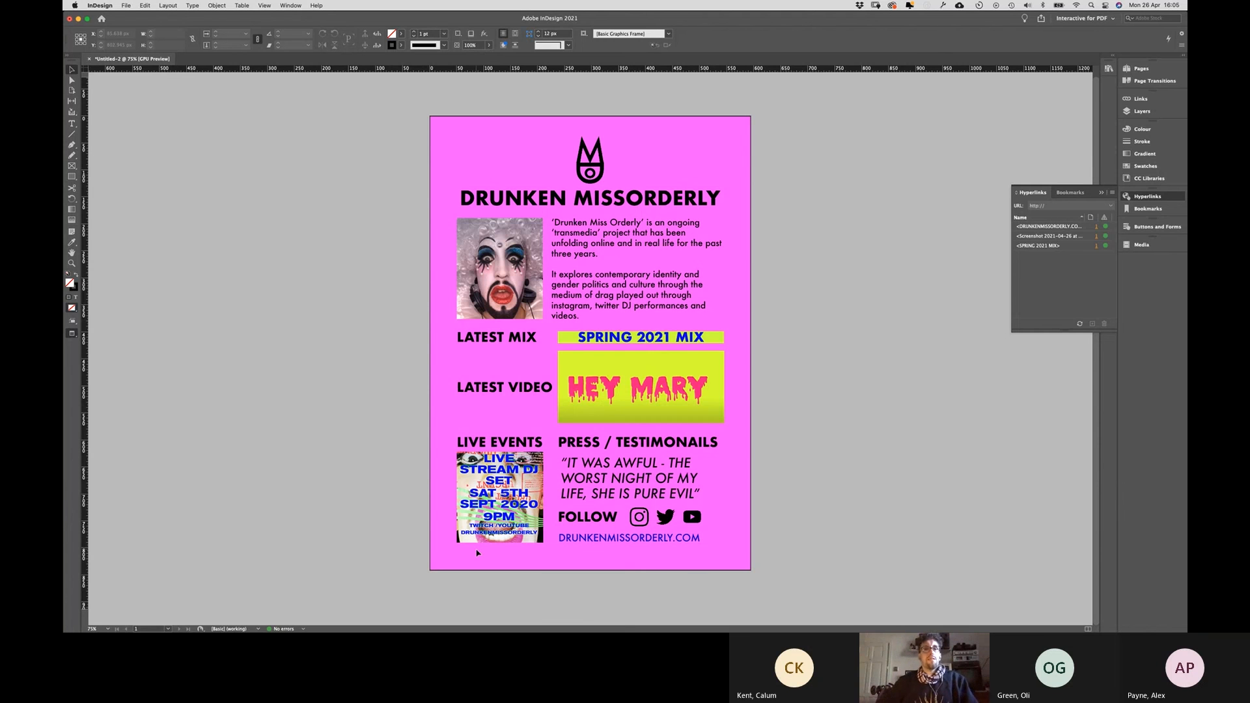
Step: Choose Documents > UOG-Media_music > 2021 > Marketing > WEEK9 - RESOURCES > untitled folder as the document's save location
key(super+s)
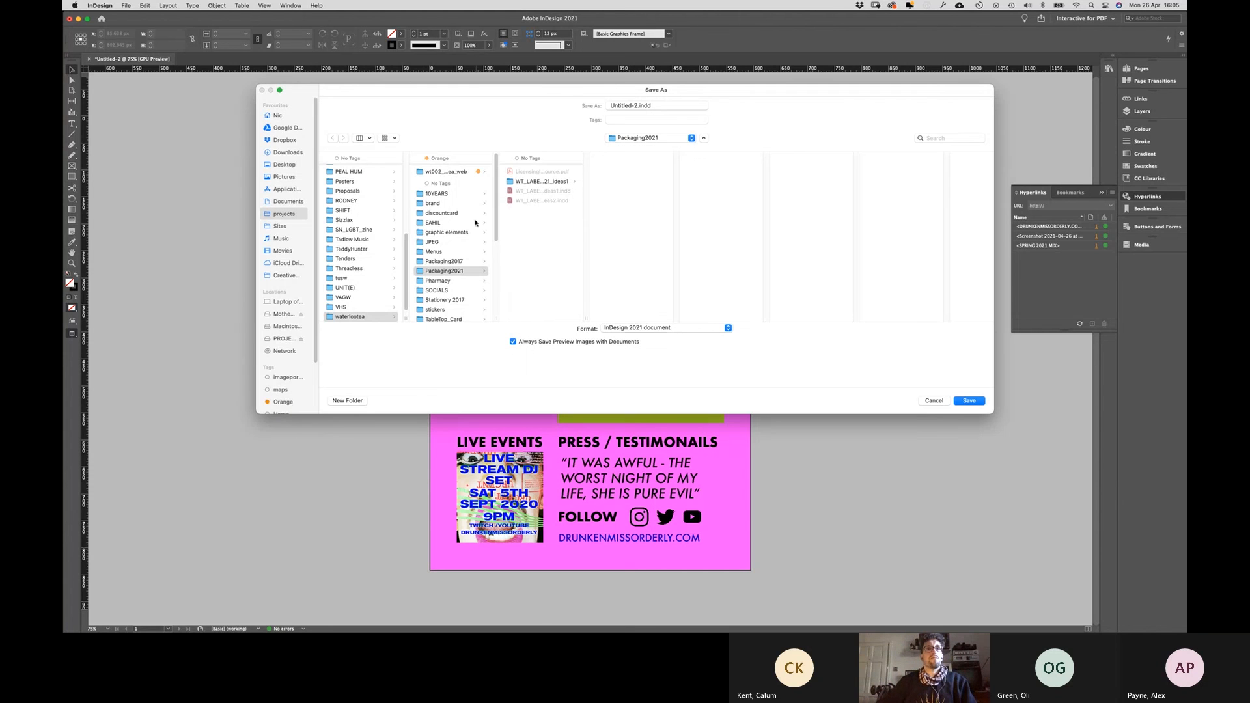
click(636, 105)
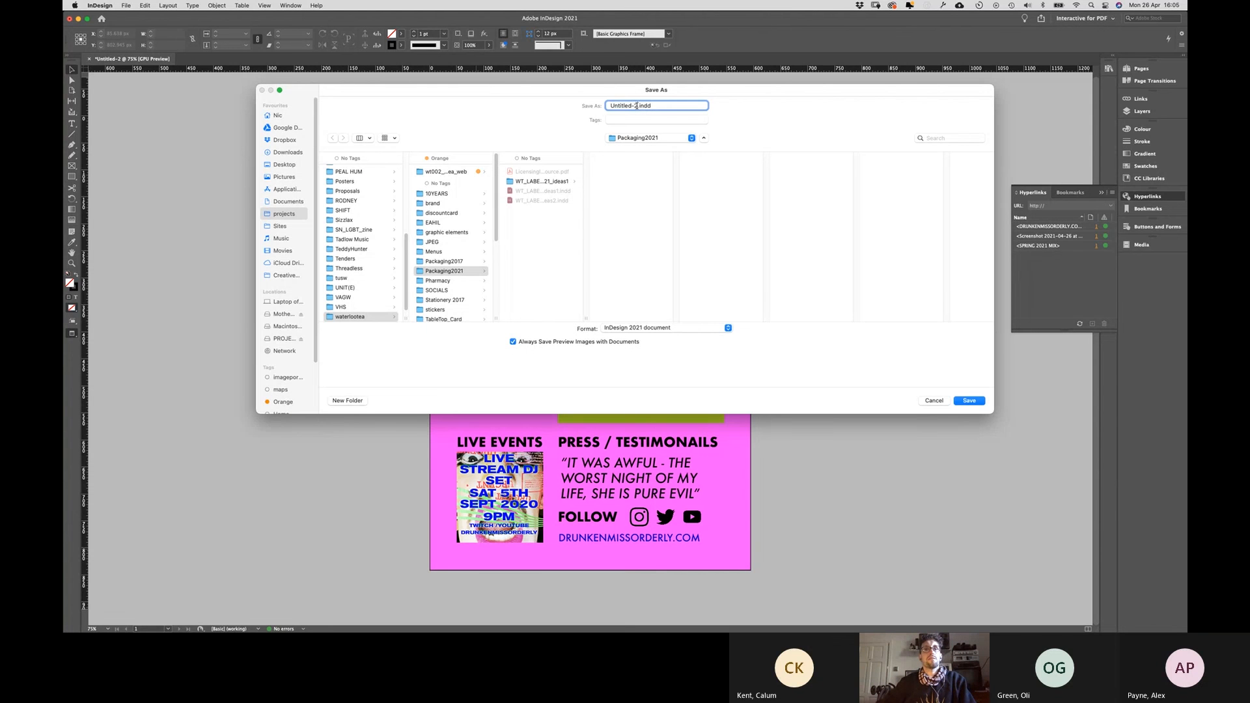
drag(636, 105, 446, 170)
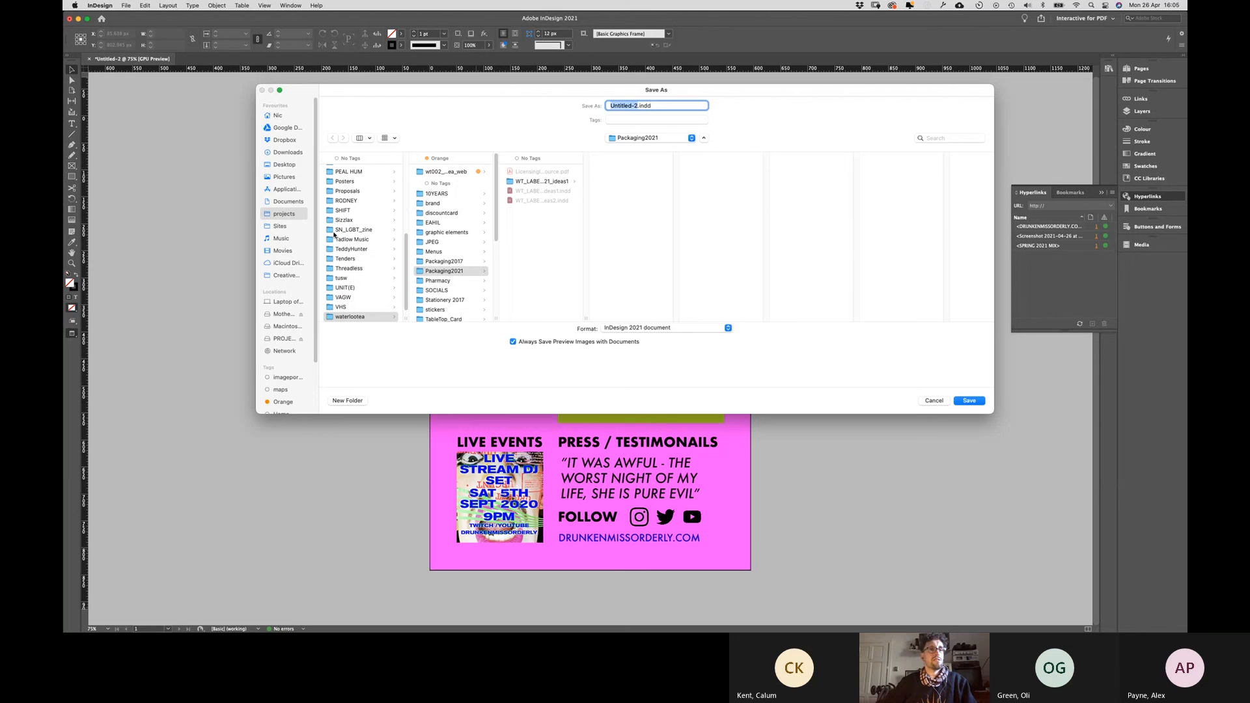
scroll(385, 302, down, 1)
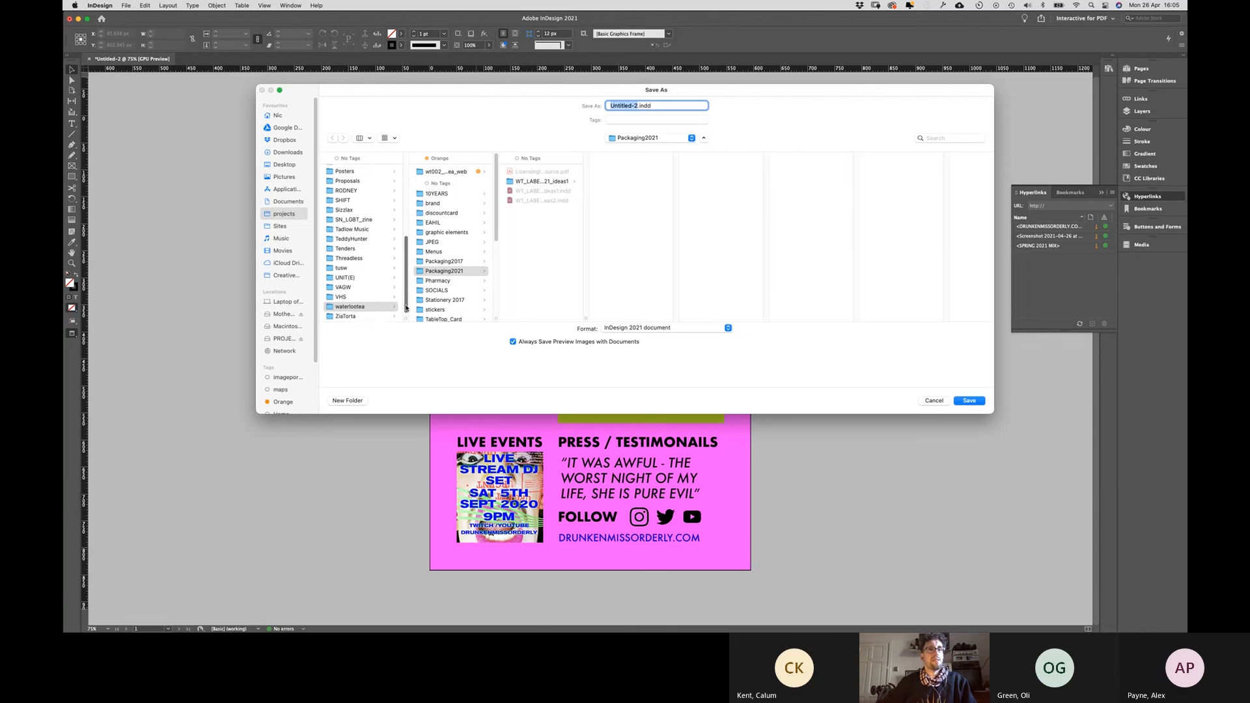
click(366, 314)
click(285, 202)
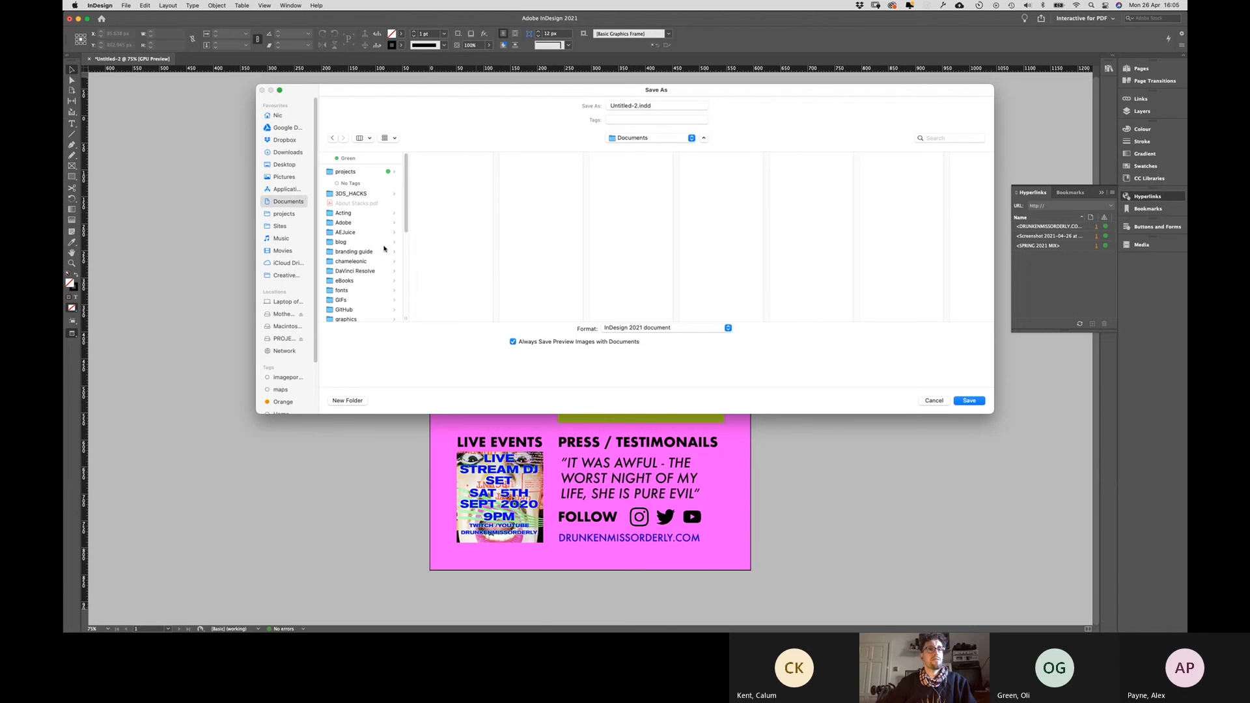
scroll(404, 223, down, 10)
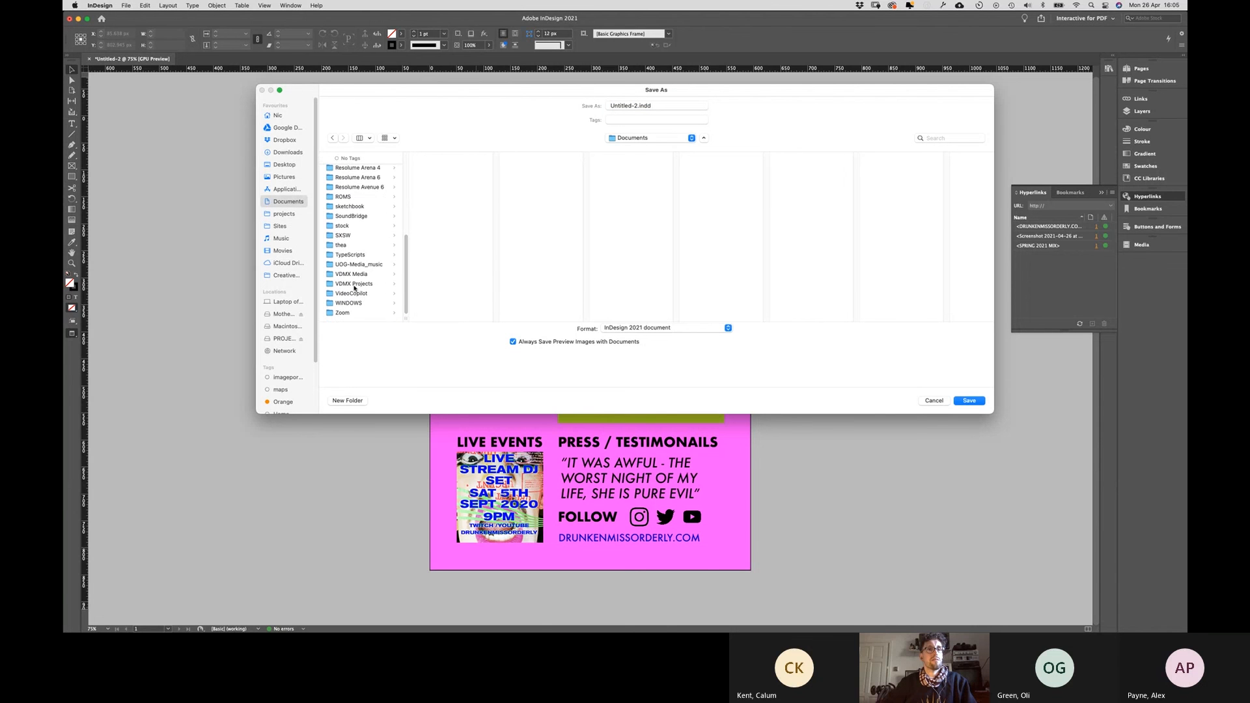
click(352, 265)
click(447, 204)
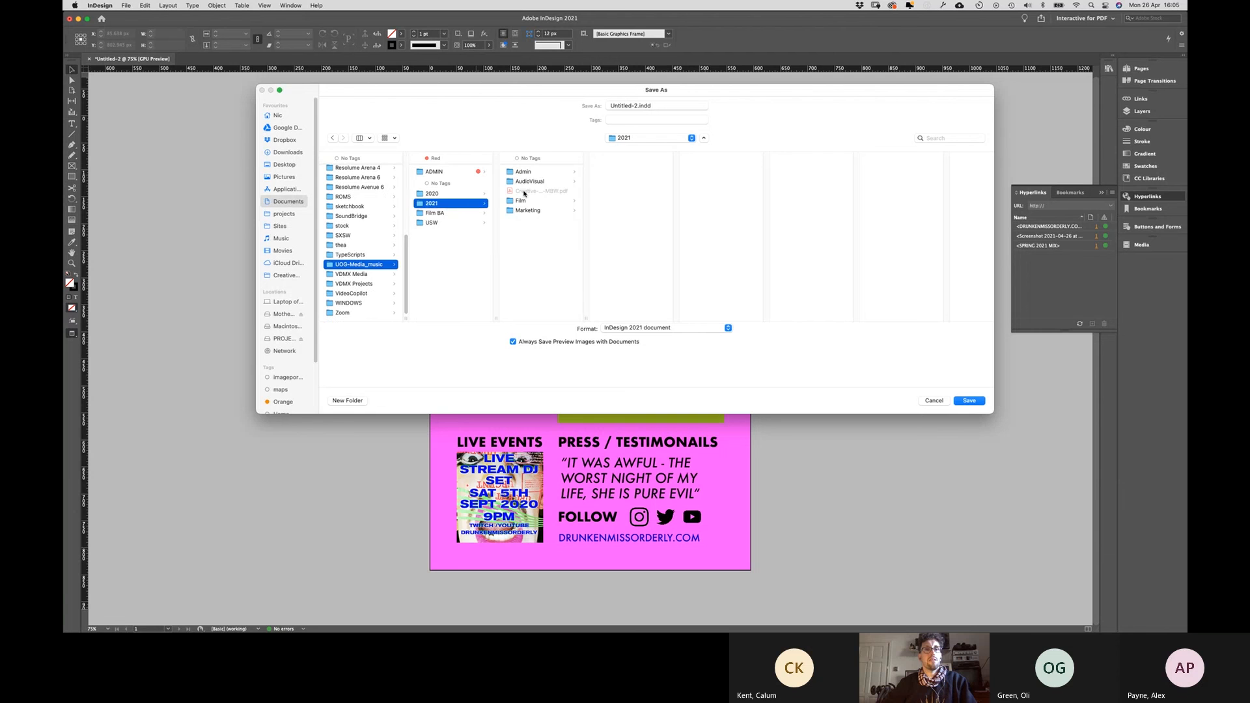
click(531, 211)
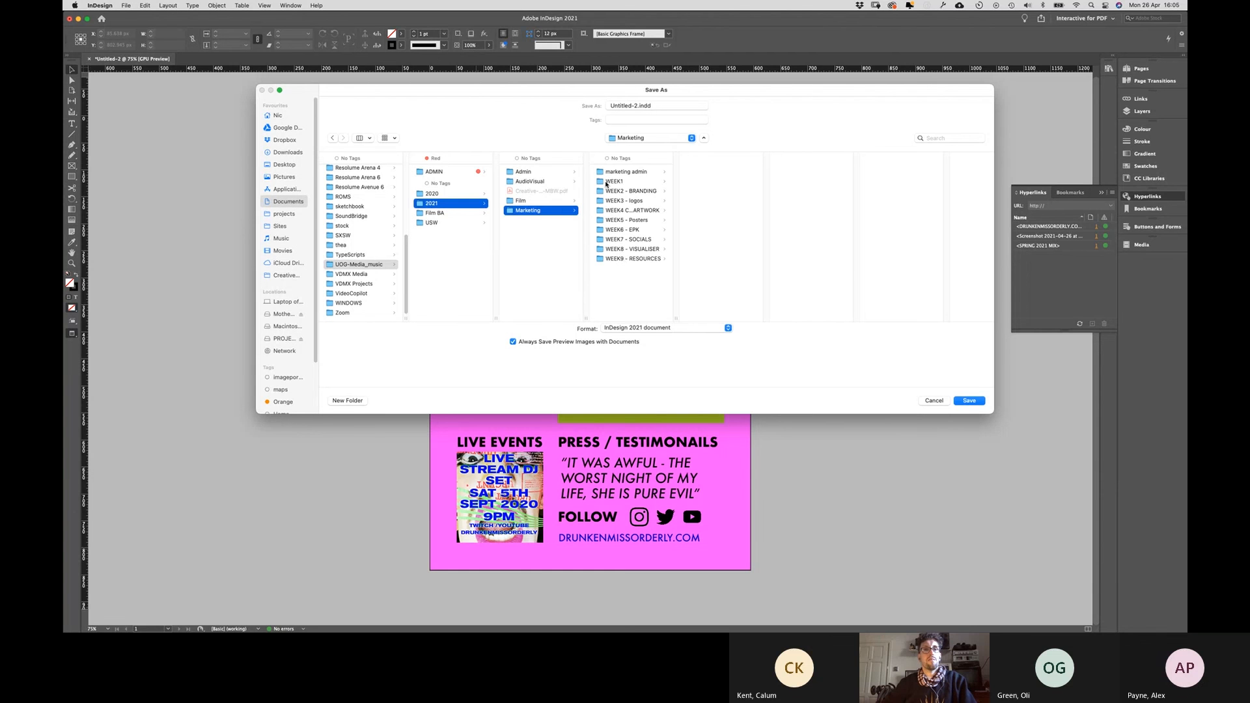
click(620, 260)
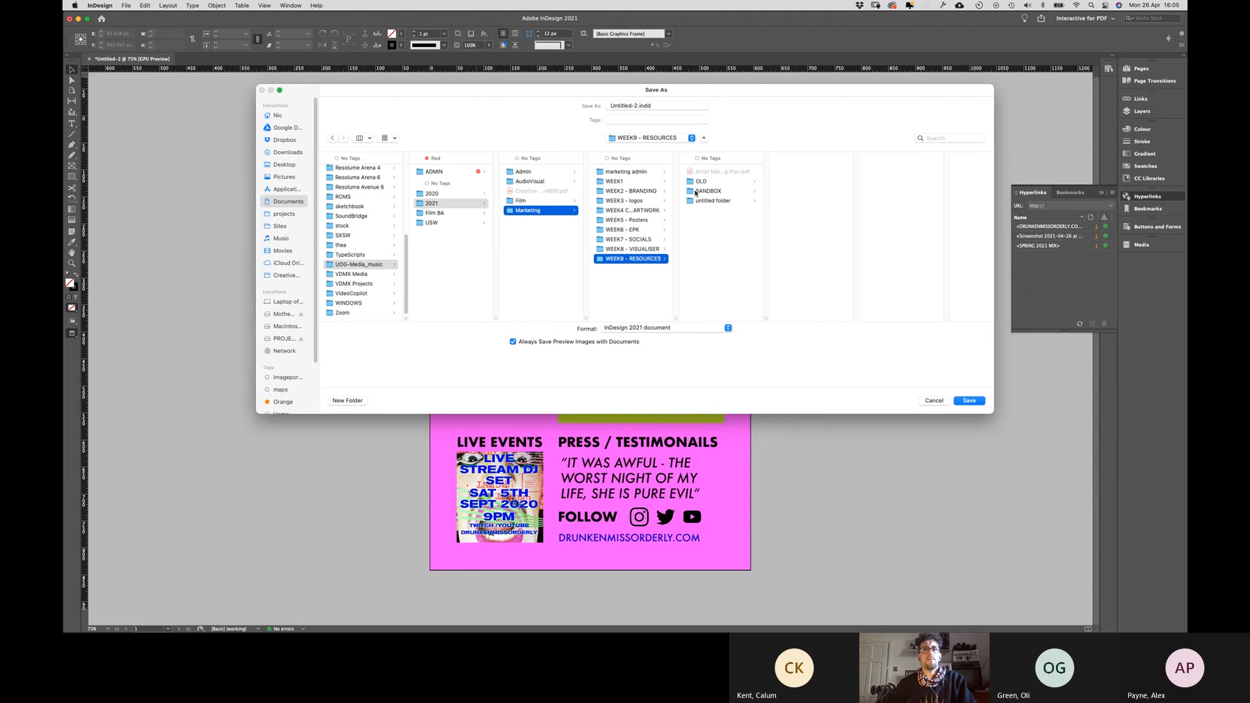
click(710, 202)
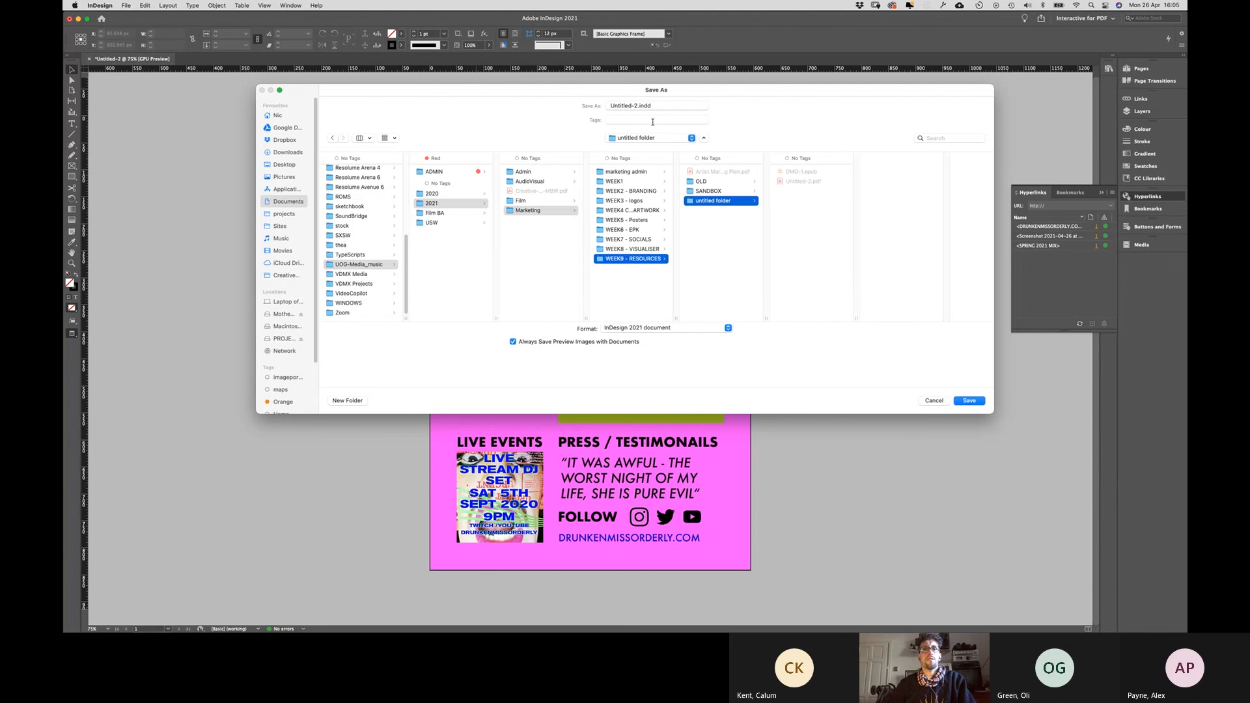
Step: Name the document DMO_EPK and save it as an InDesign 2021 document
click(638, 105)
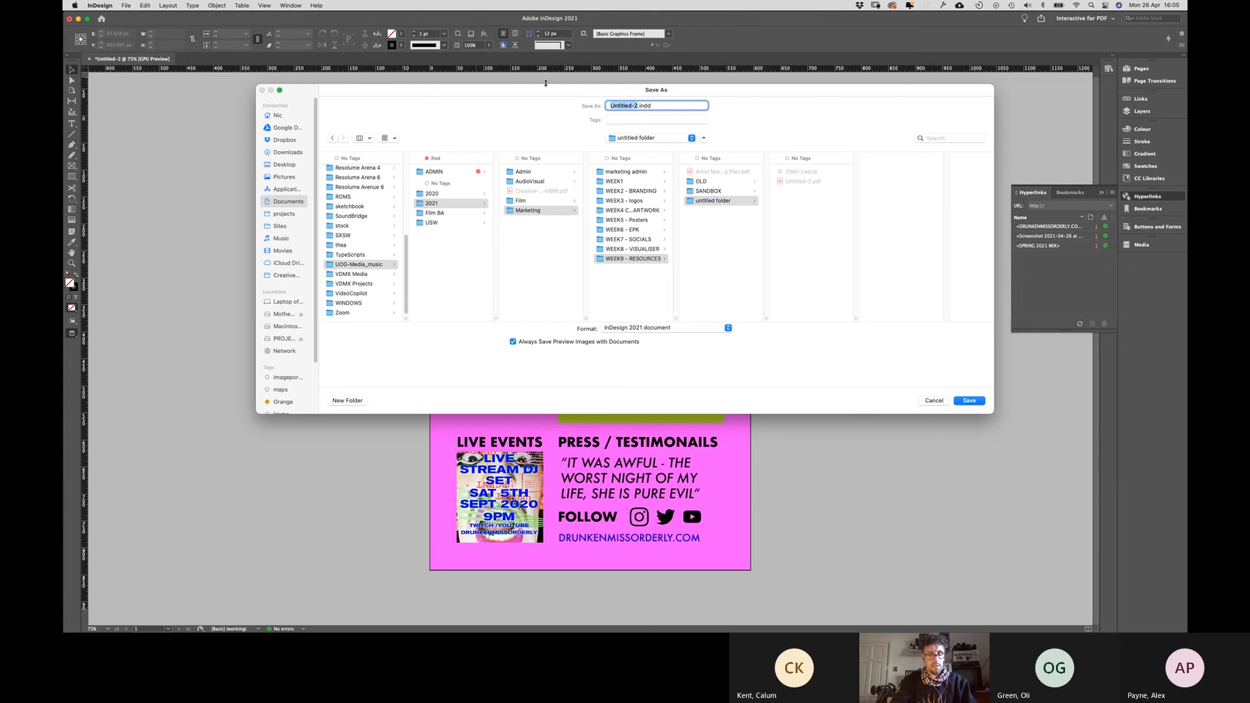
text(DMO_)
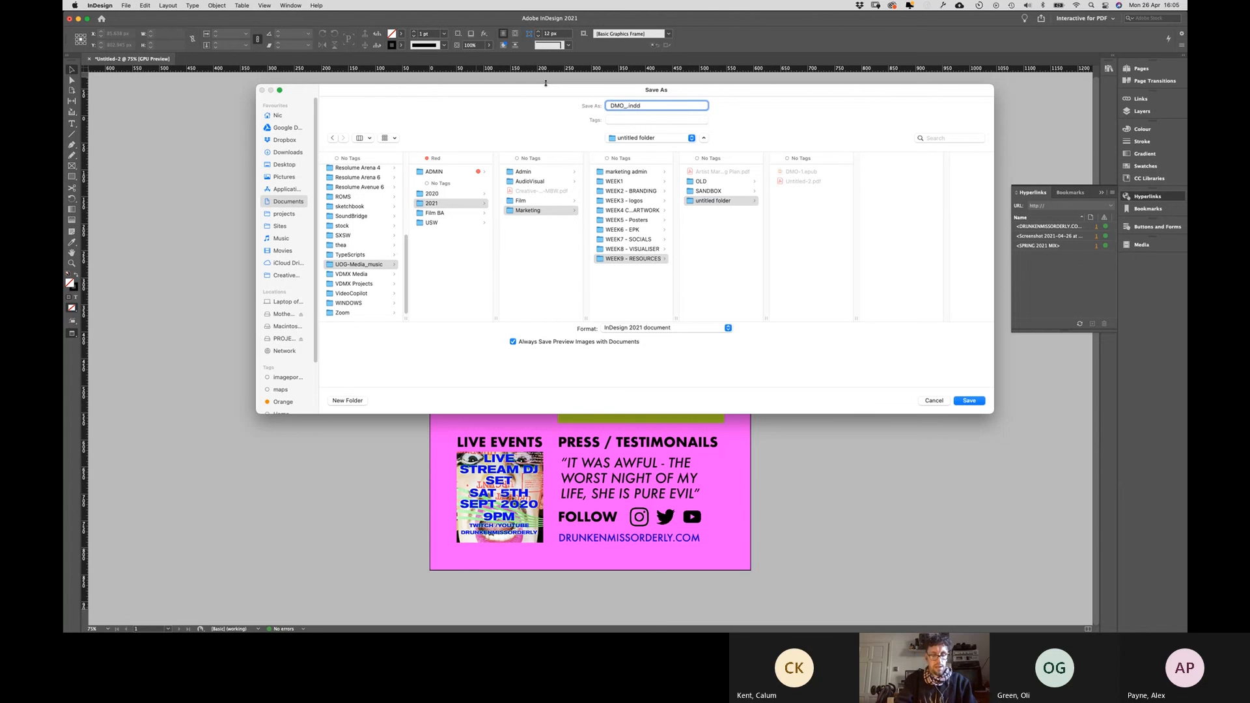
text(EPK)
key(Return)
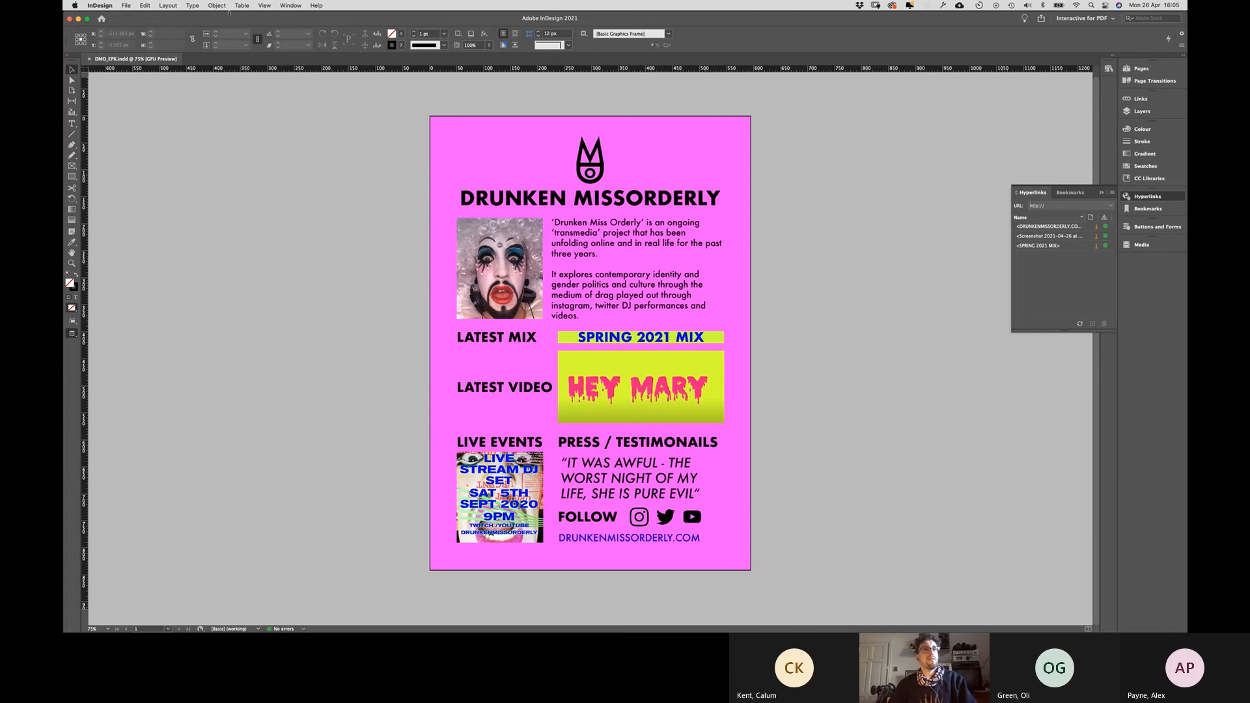
Step: Export the press kit as an Adobe PDF (Interactive) named DMO_EPK.pdf, including all forms and media and viewing it after export
click(126, 5)
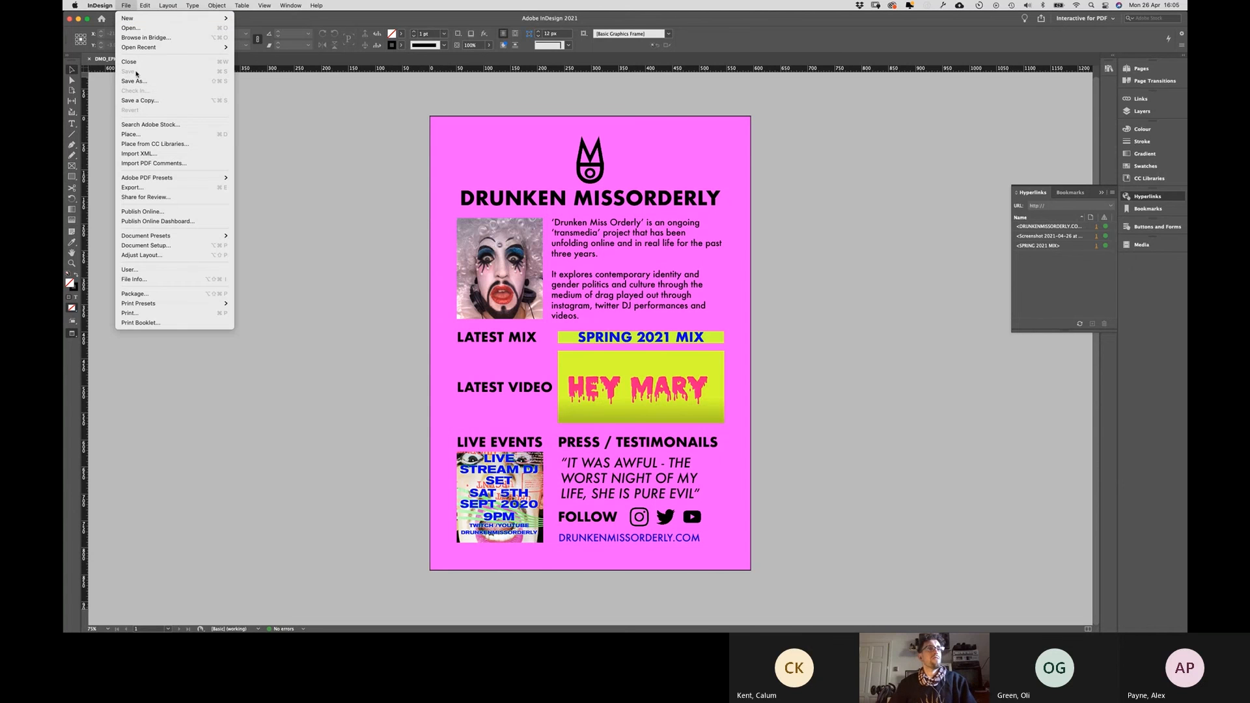
click(134, 188)
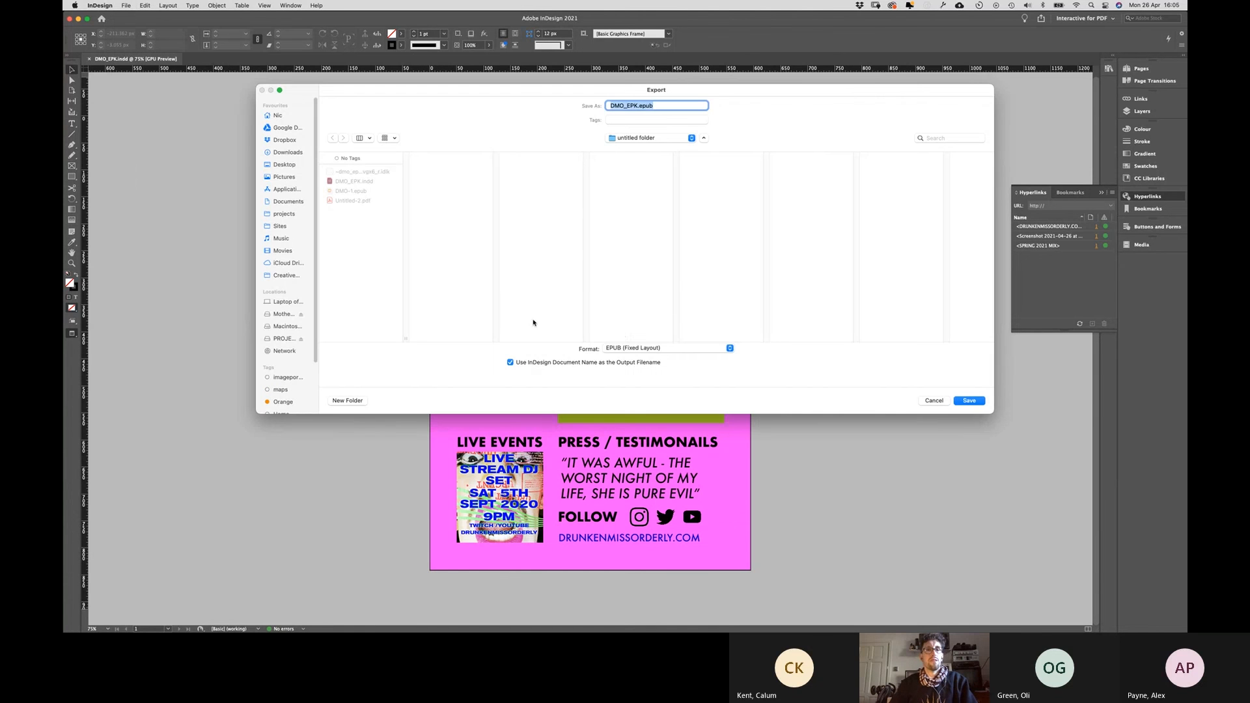
click(627, 350)
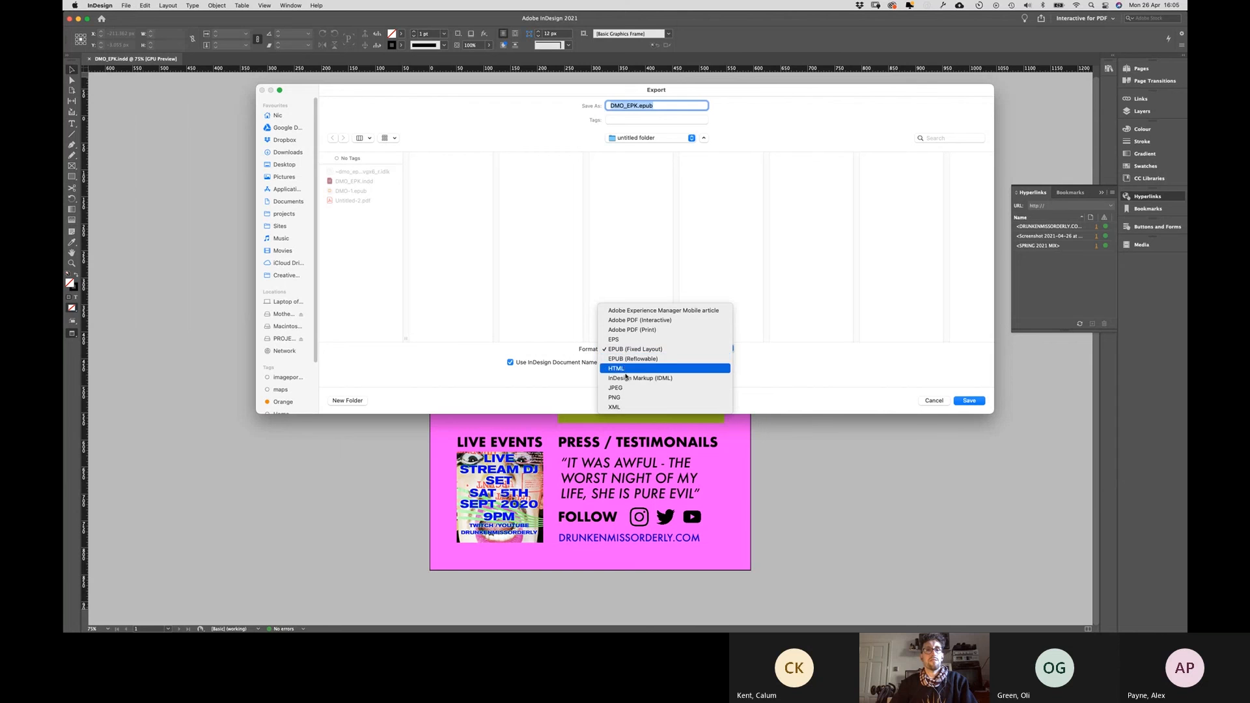
click(621, 321)
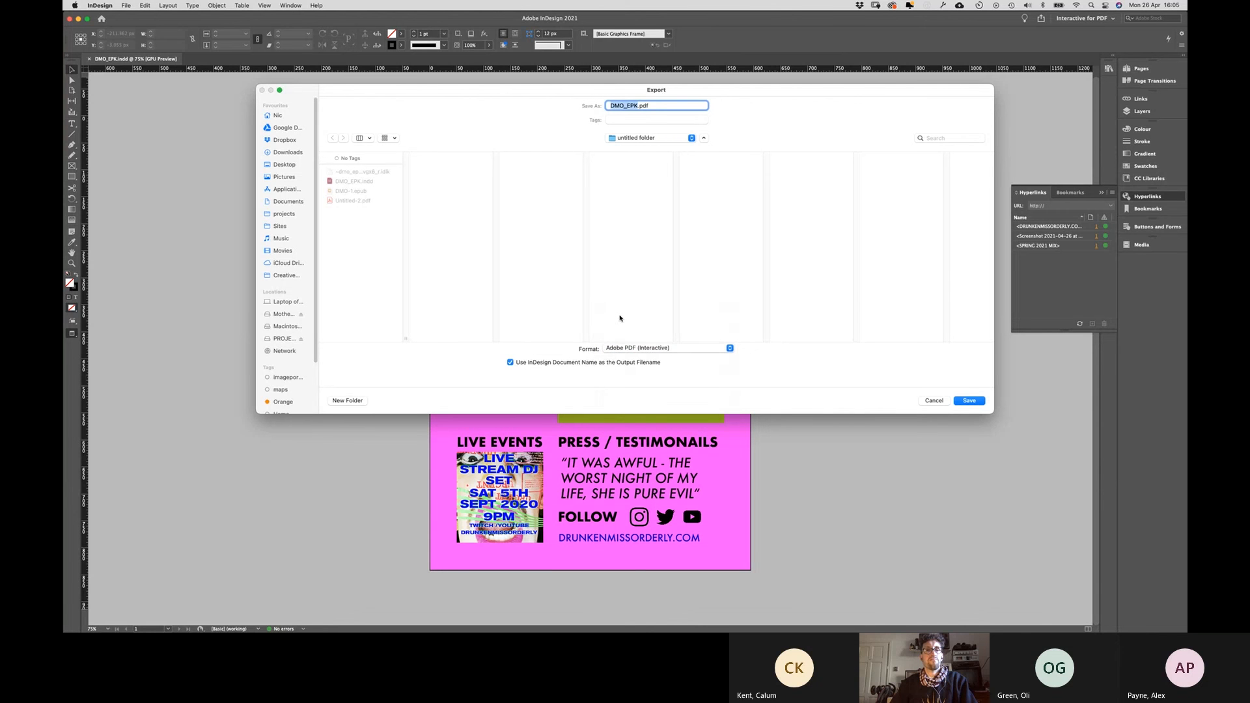
click(969, 401)
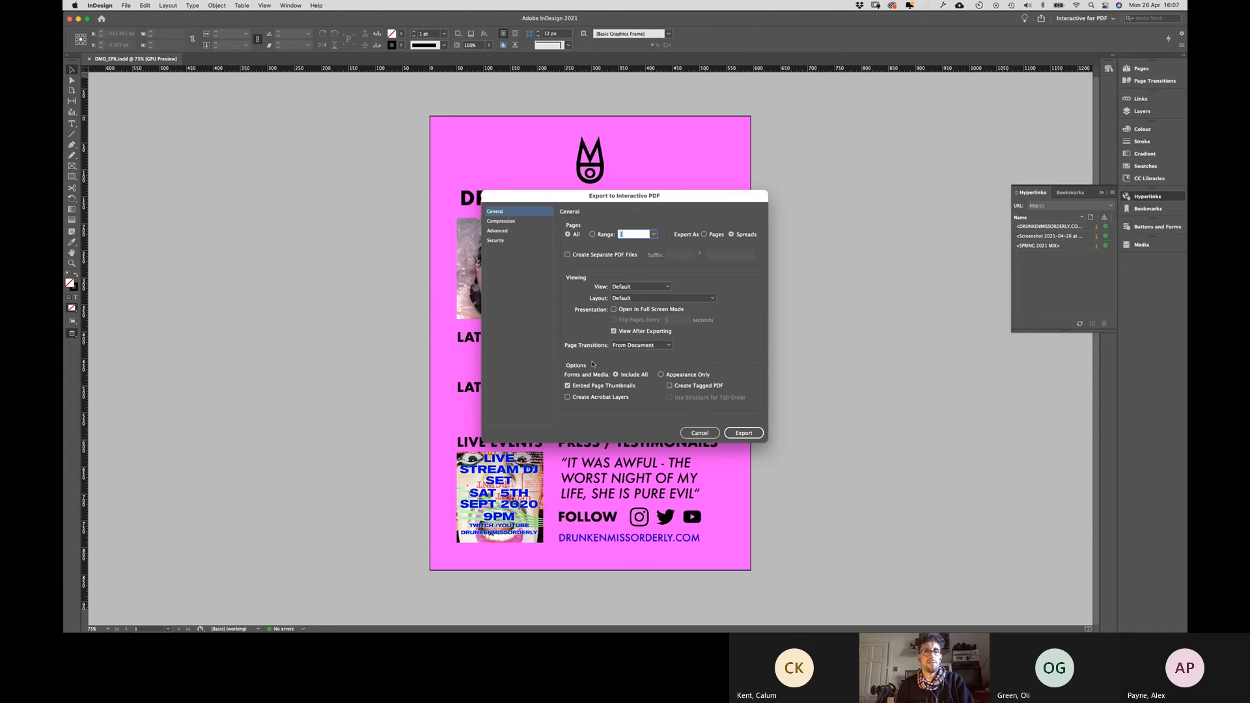
click(744, 433)
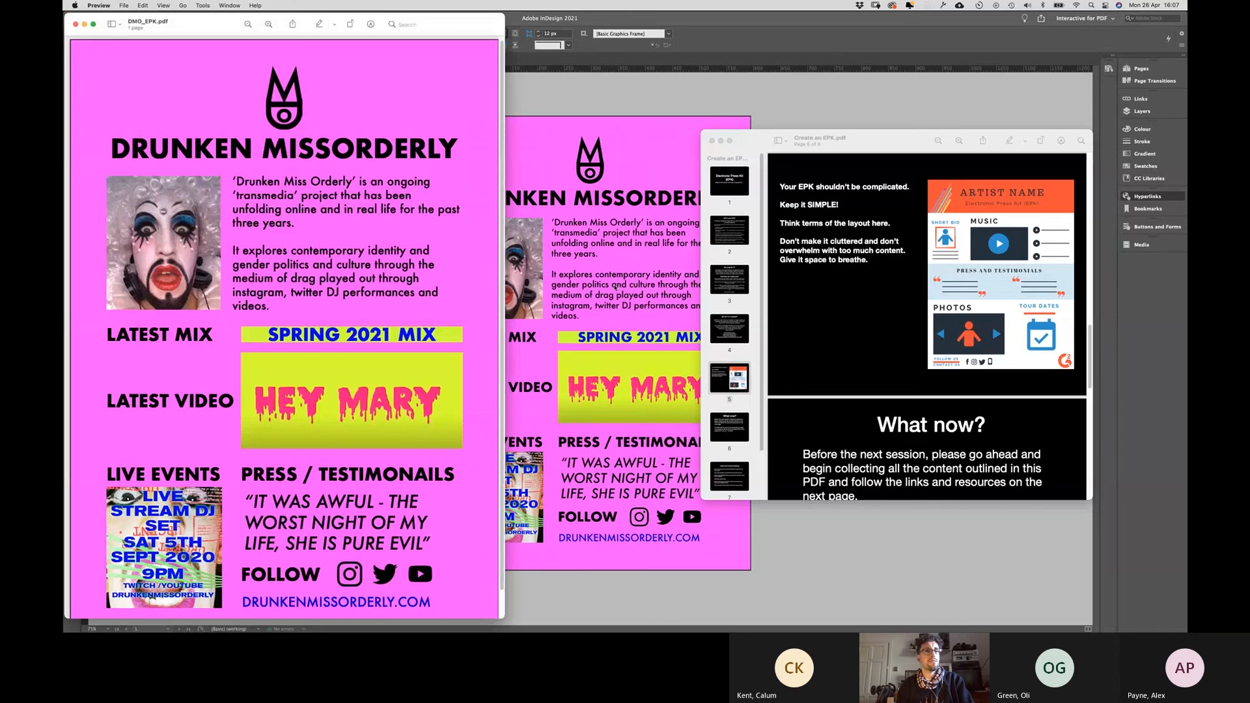
Step: Test the SPRING 2021 MIX and HEY MARY video links in the exported PDF, returning to Preview after each one
drag(192, 29, 270, 27)
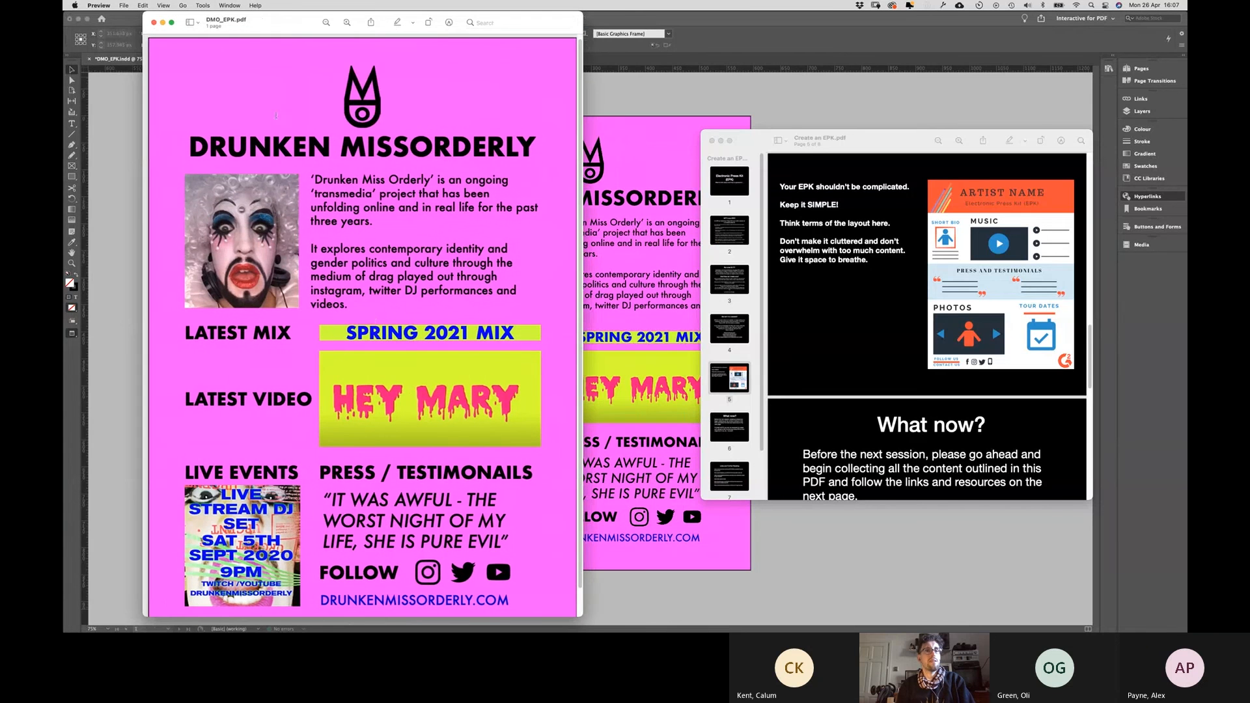
click(377, 336)
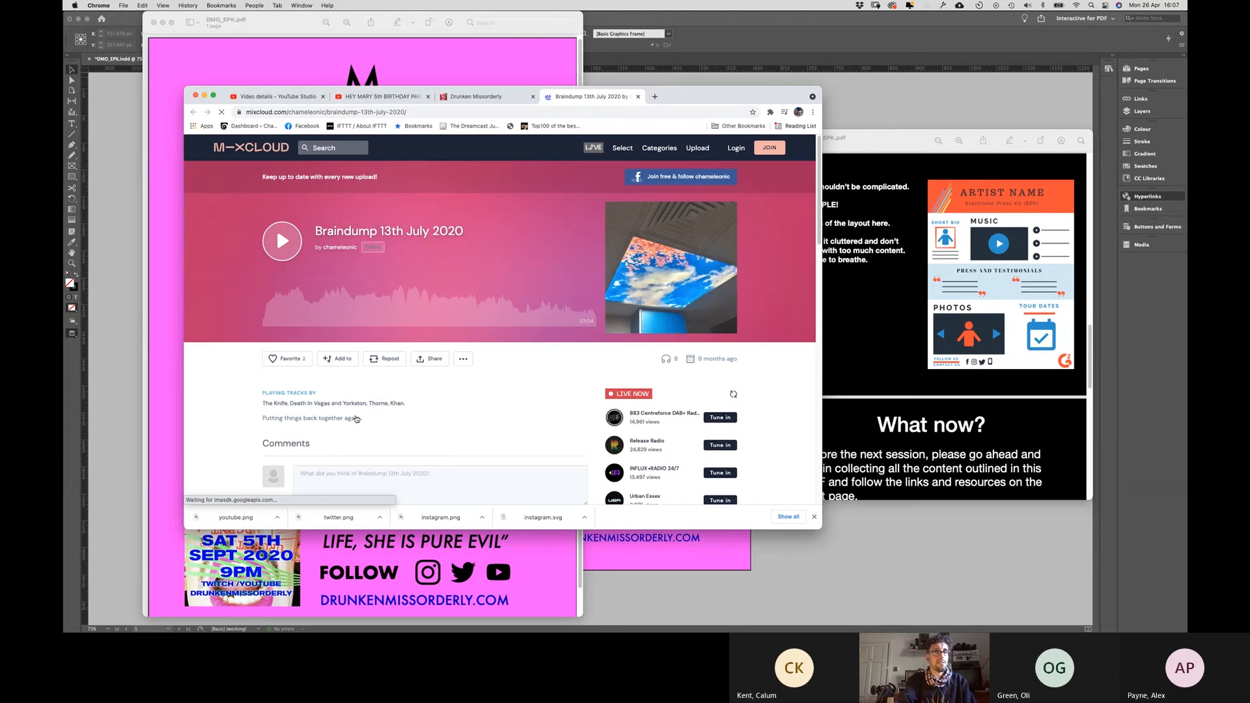
key(super+Tab)
click(362, 447)
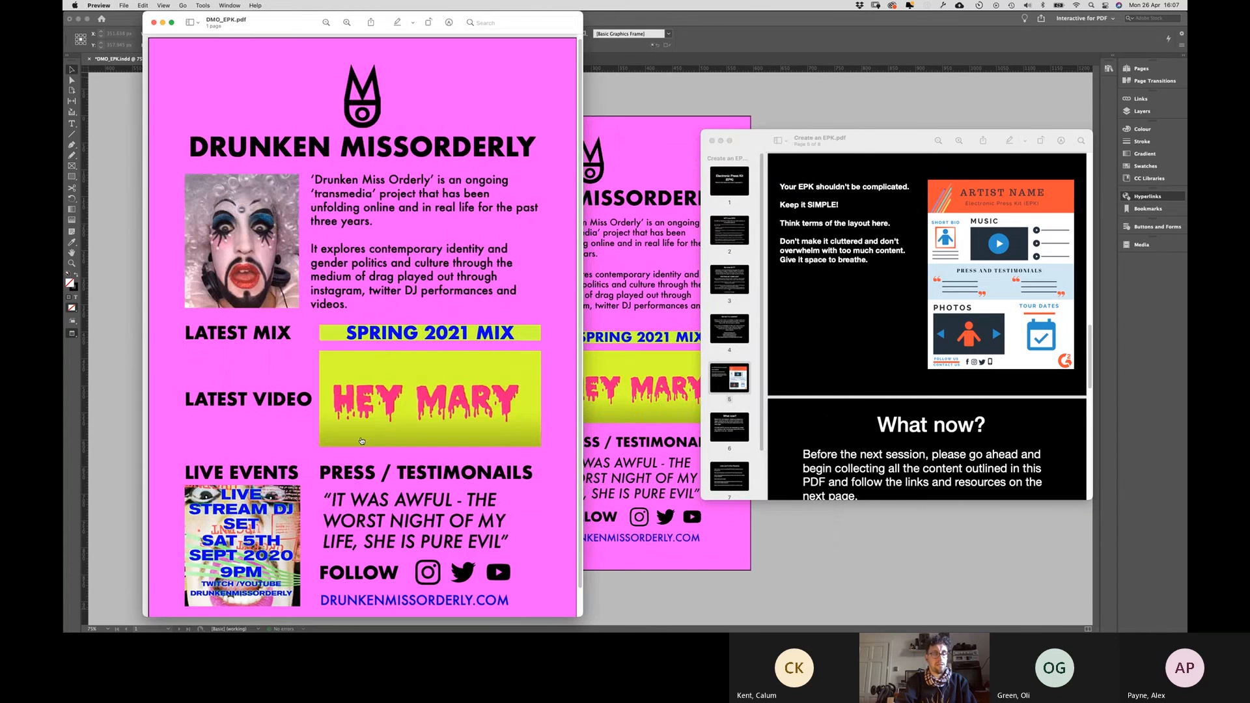
key(super+h)
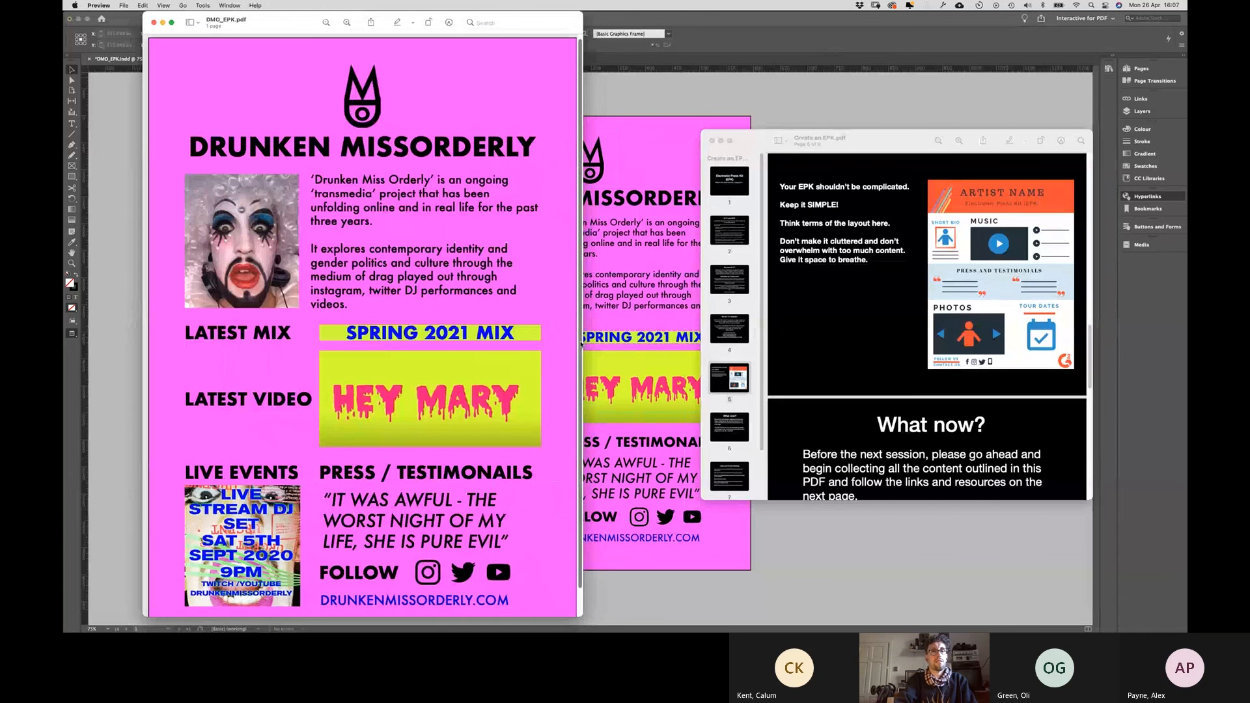
Step: Test the website link at the foot of the PDF, close the extra browser pages it opened, and return to InDesign
scroll(434, 554, down, 2)
click(426, 571)
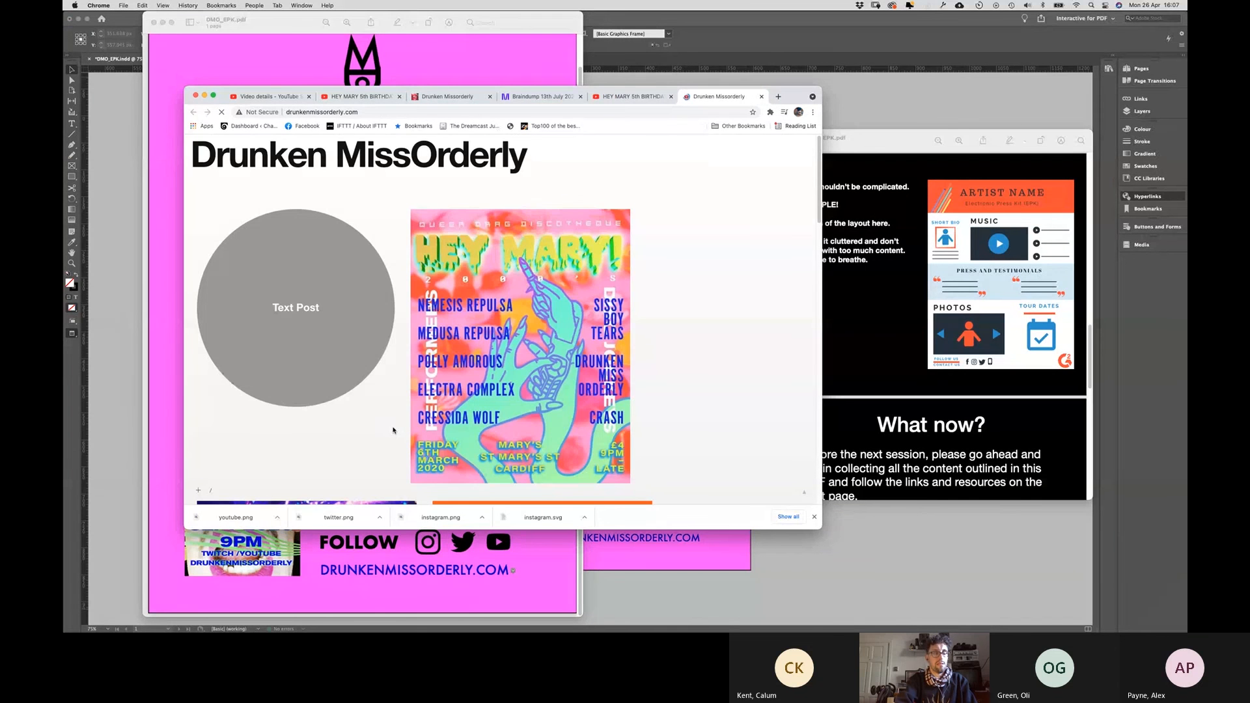
key(super+w)
key(super+w)
key(super+w)
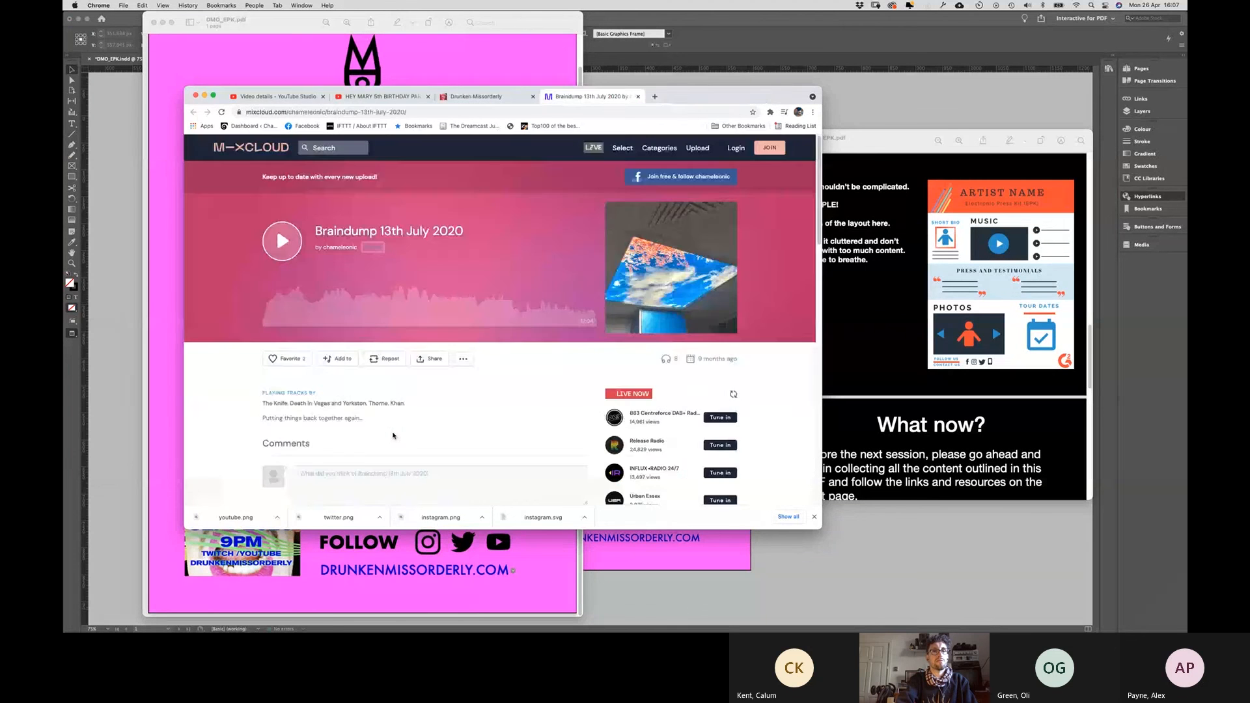
key(super+Tab)
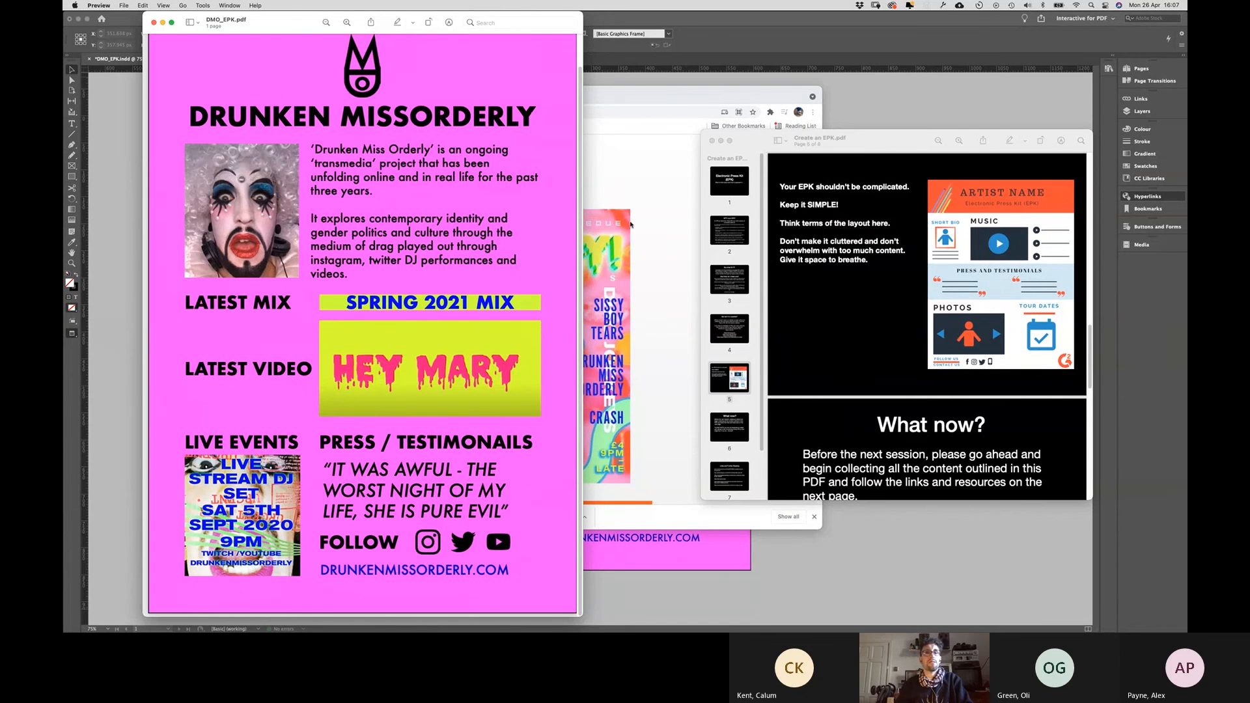
click(765, 559)
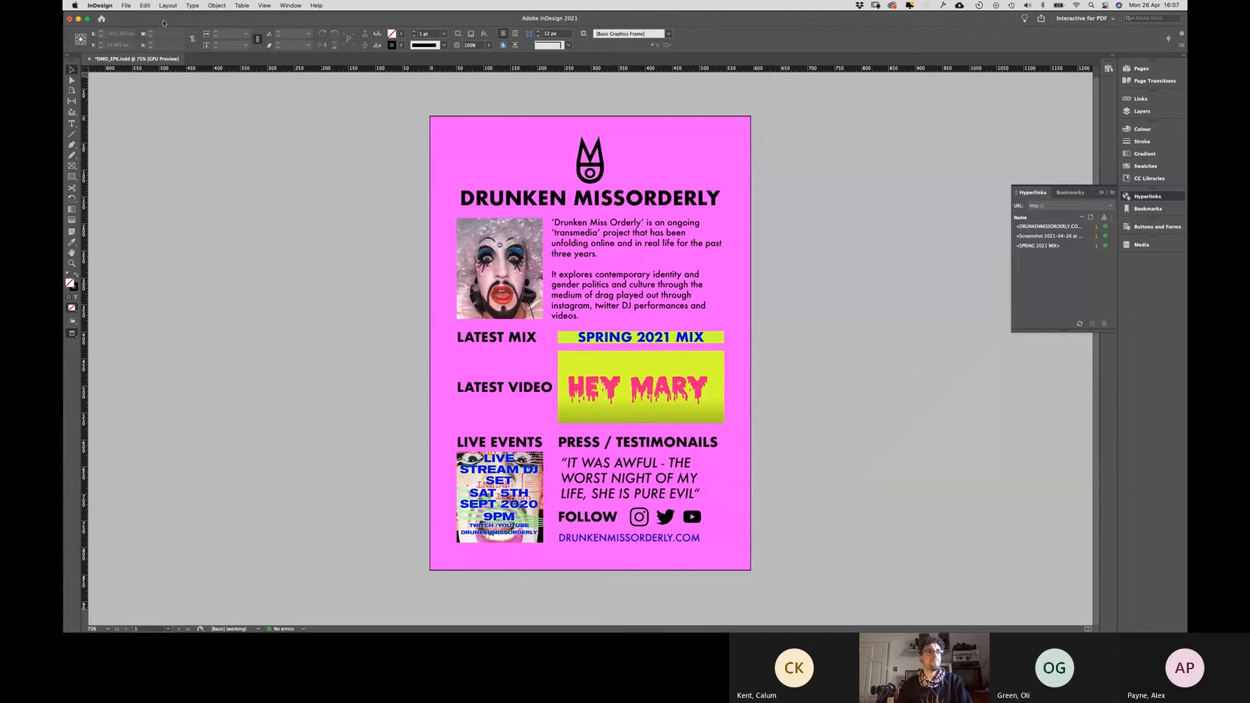
click(124, 7)
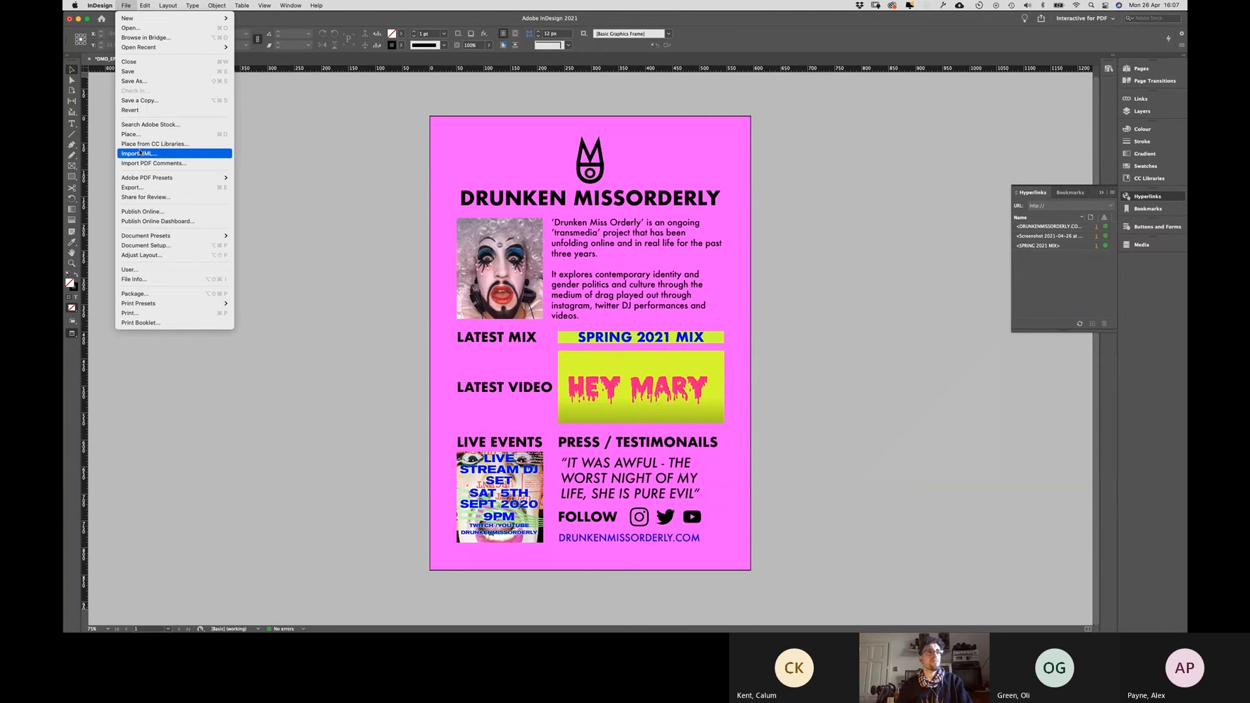
click(137, 188)
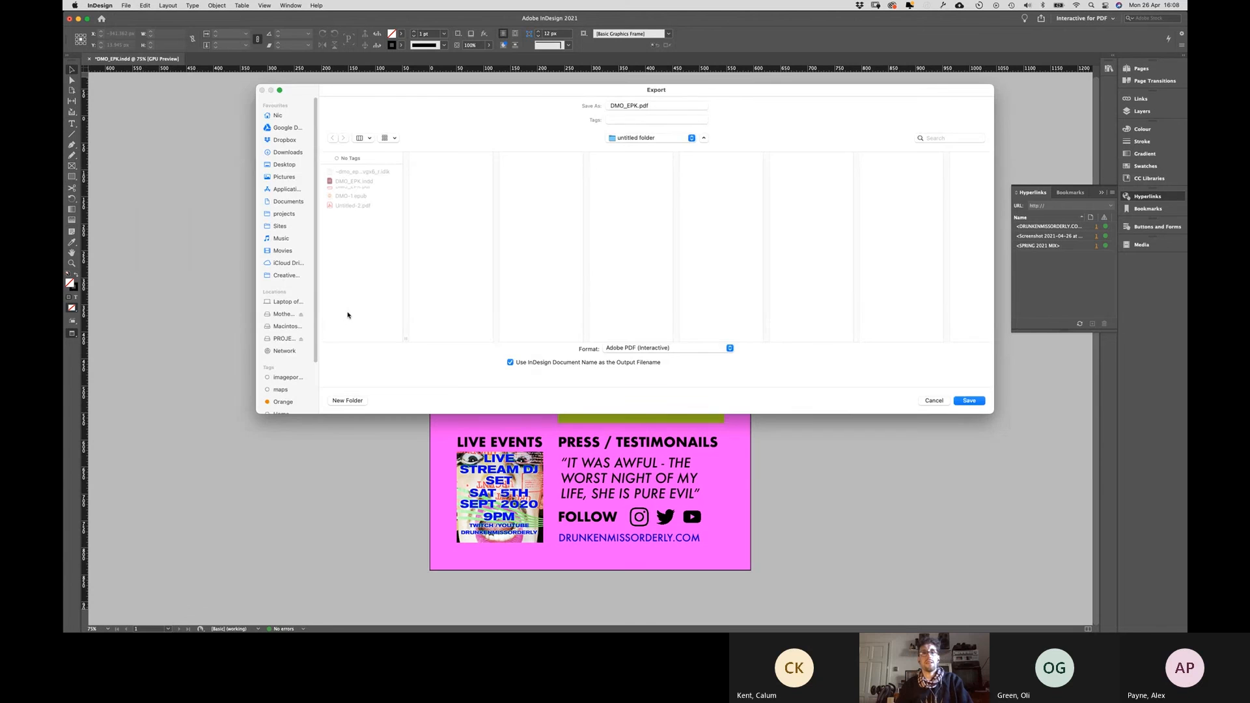
click(927, 401)
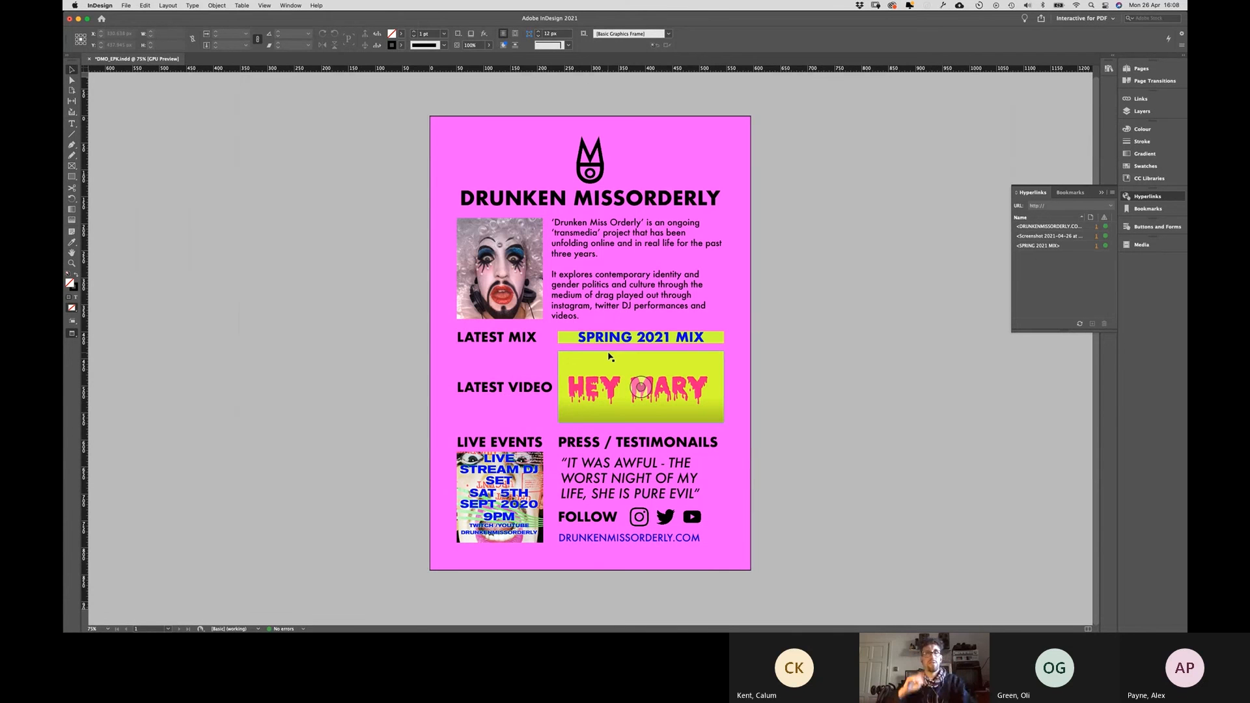
Step: Select the HEY MARY video image and check the interactive Media settings and Edit commands available for it
click(573, 407)
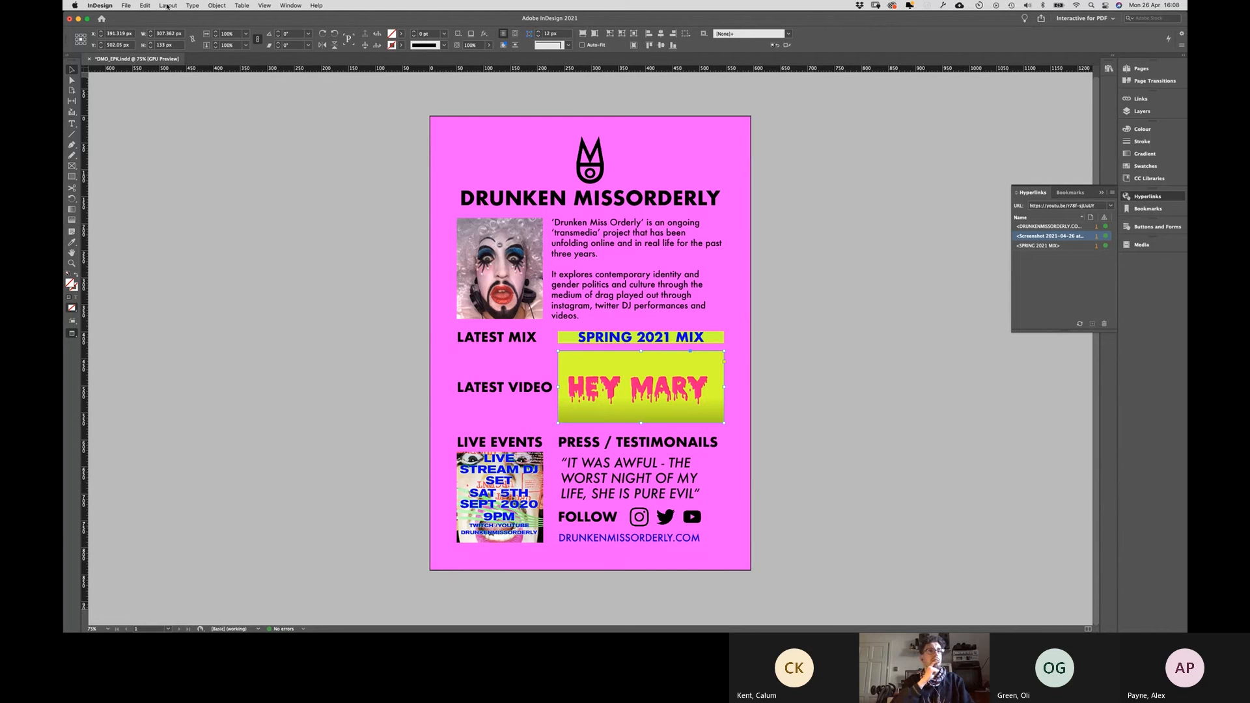
click(211, 5)
mouse_move(291, 5)
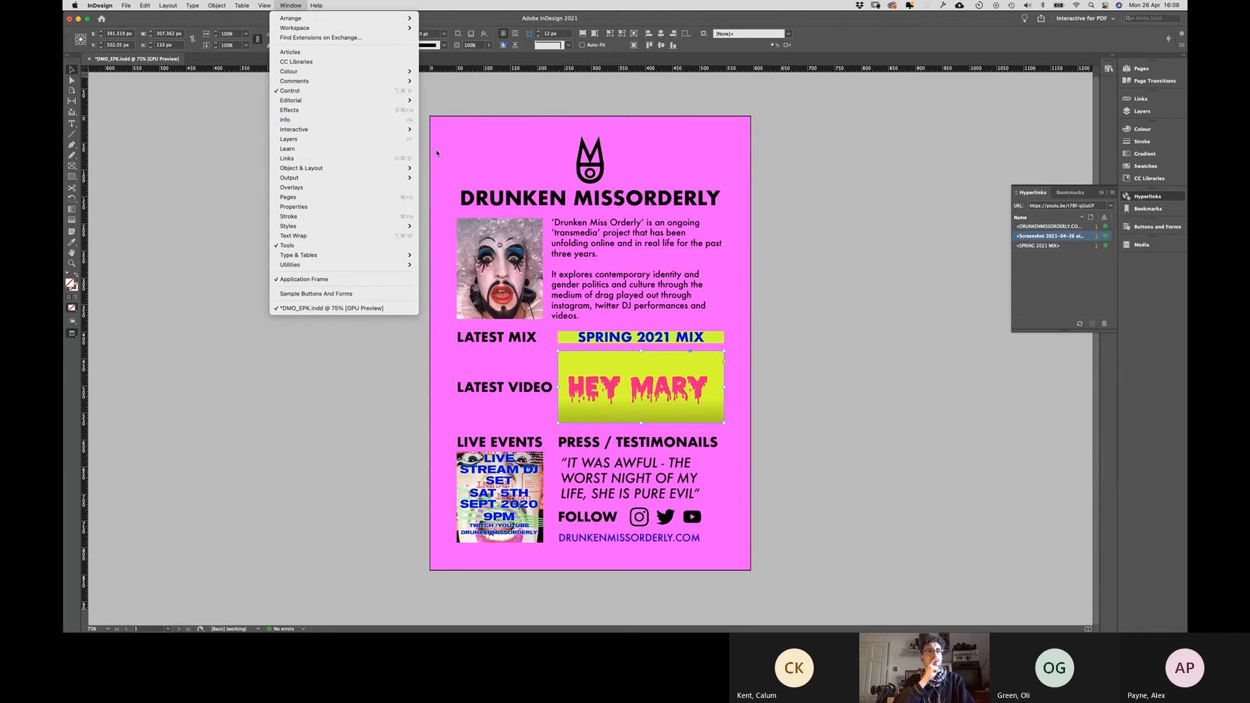
mouse_move(403, 128)
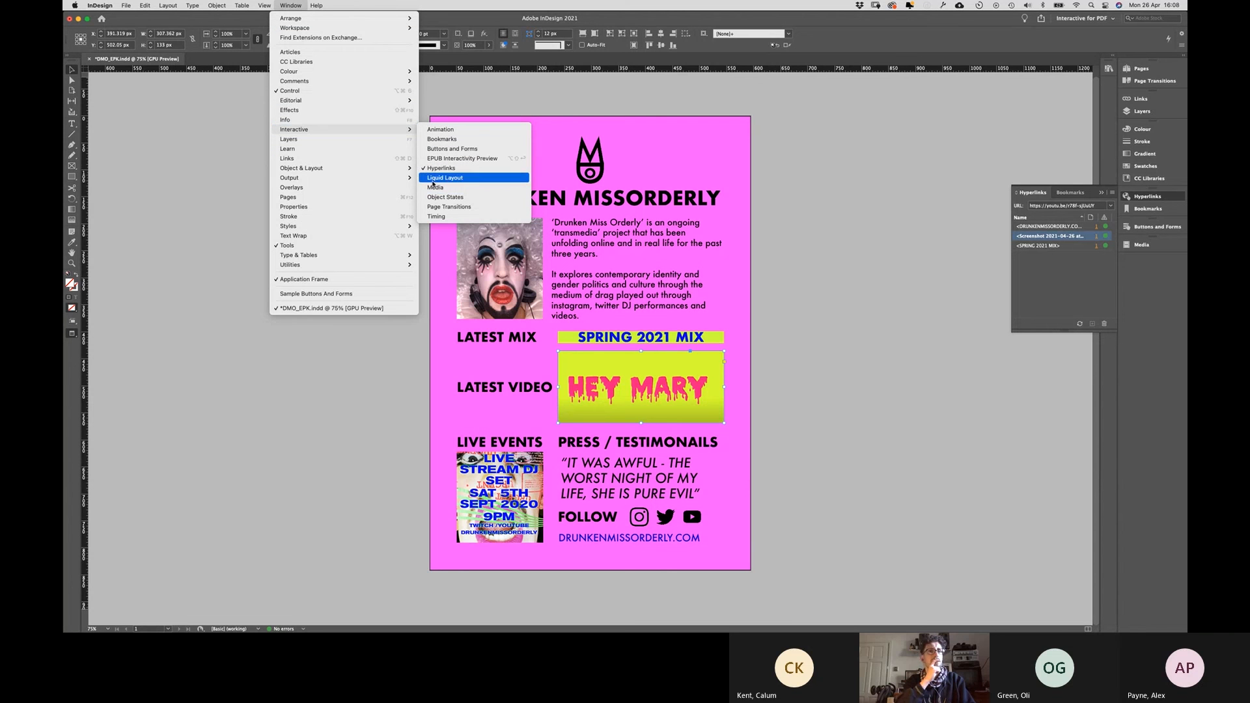
mouse_move(366, 169)
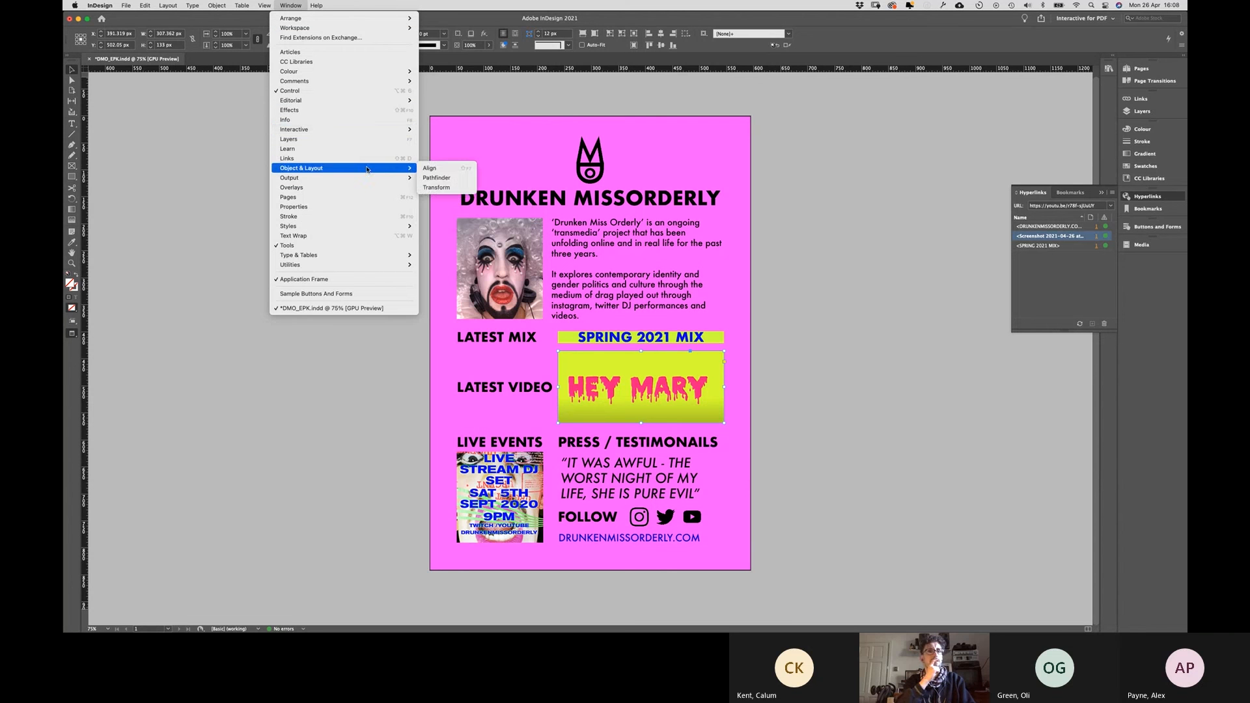
mouse_move(361, 131)
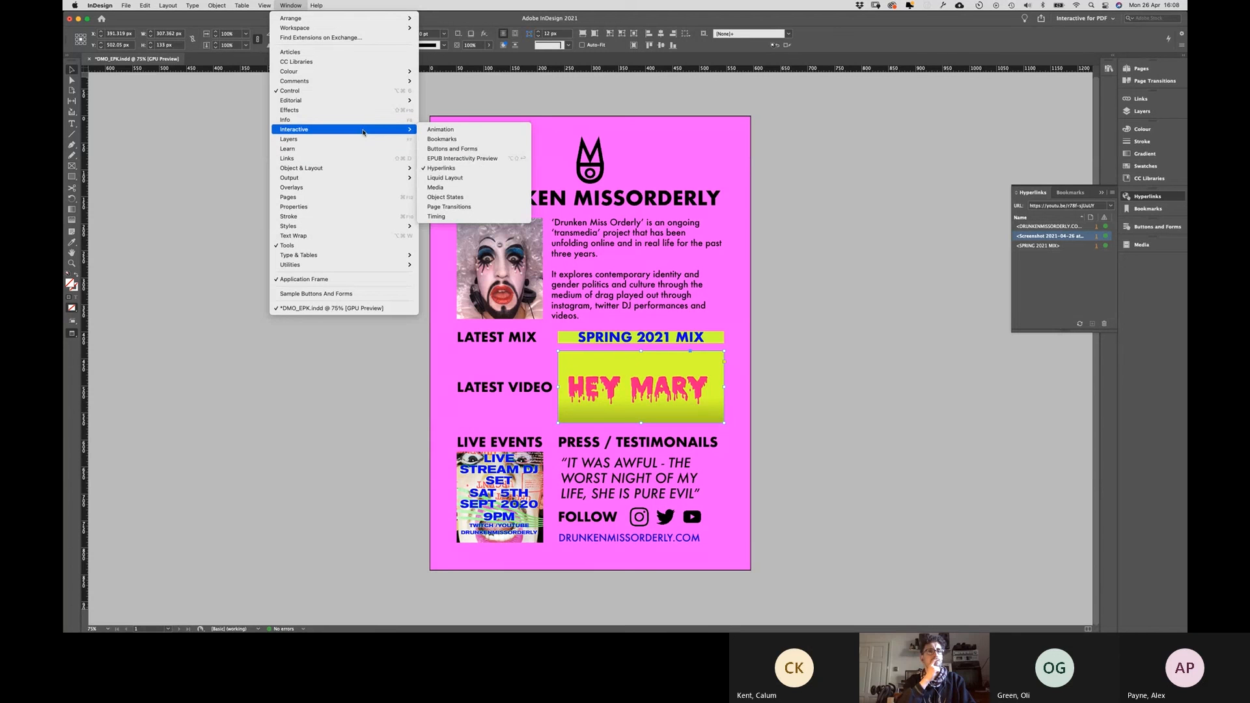
click(439, 187)
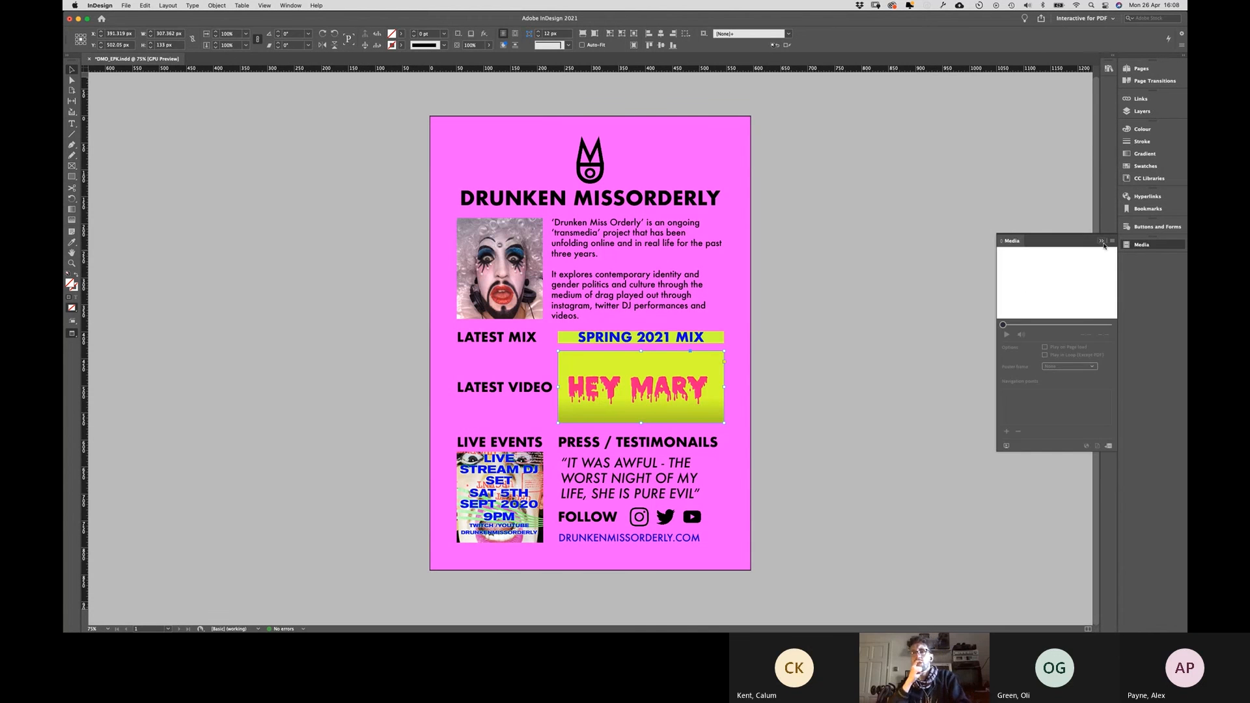
click(1112, 242)
click(1096, 244)
click(1101, 242)
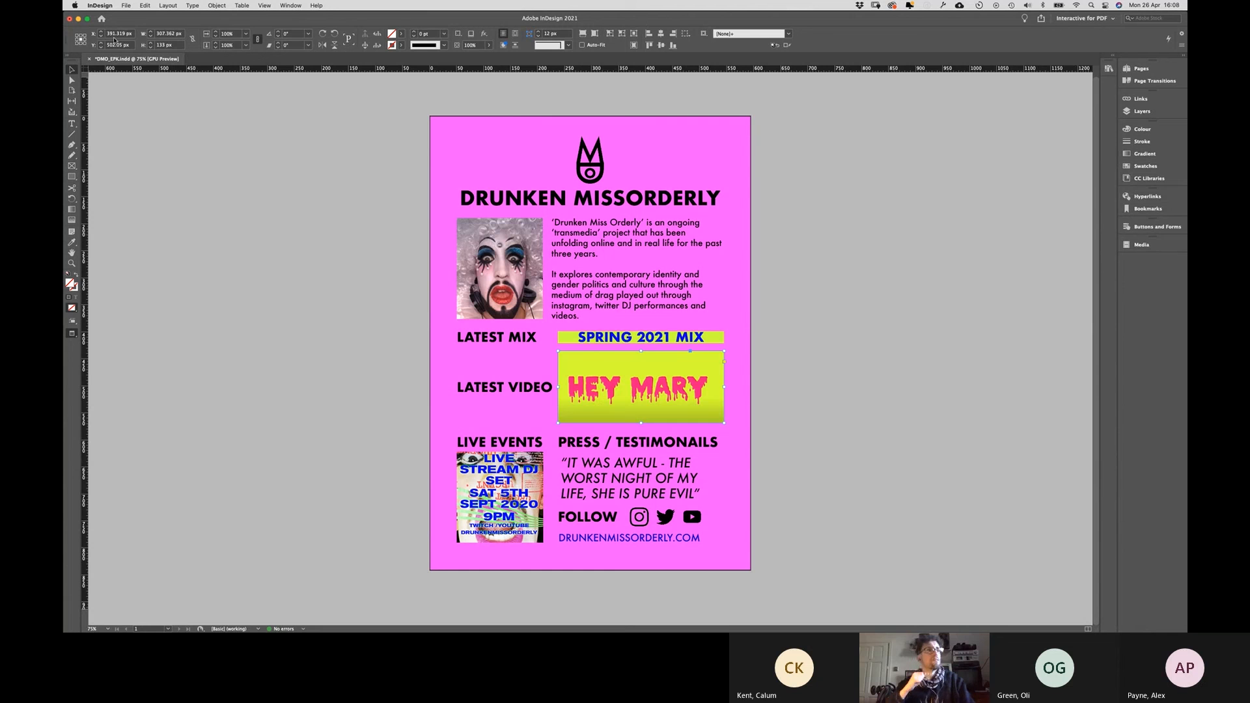
click(145, 5)
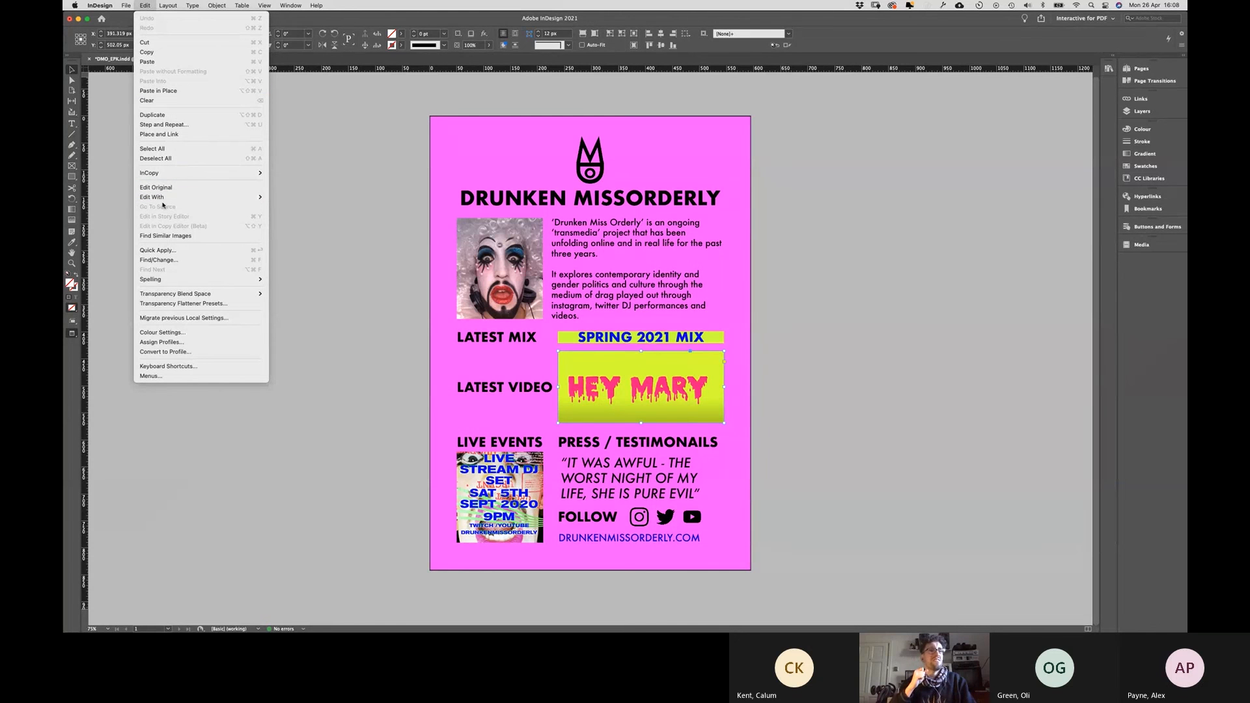
click(270, 498)
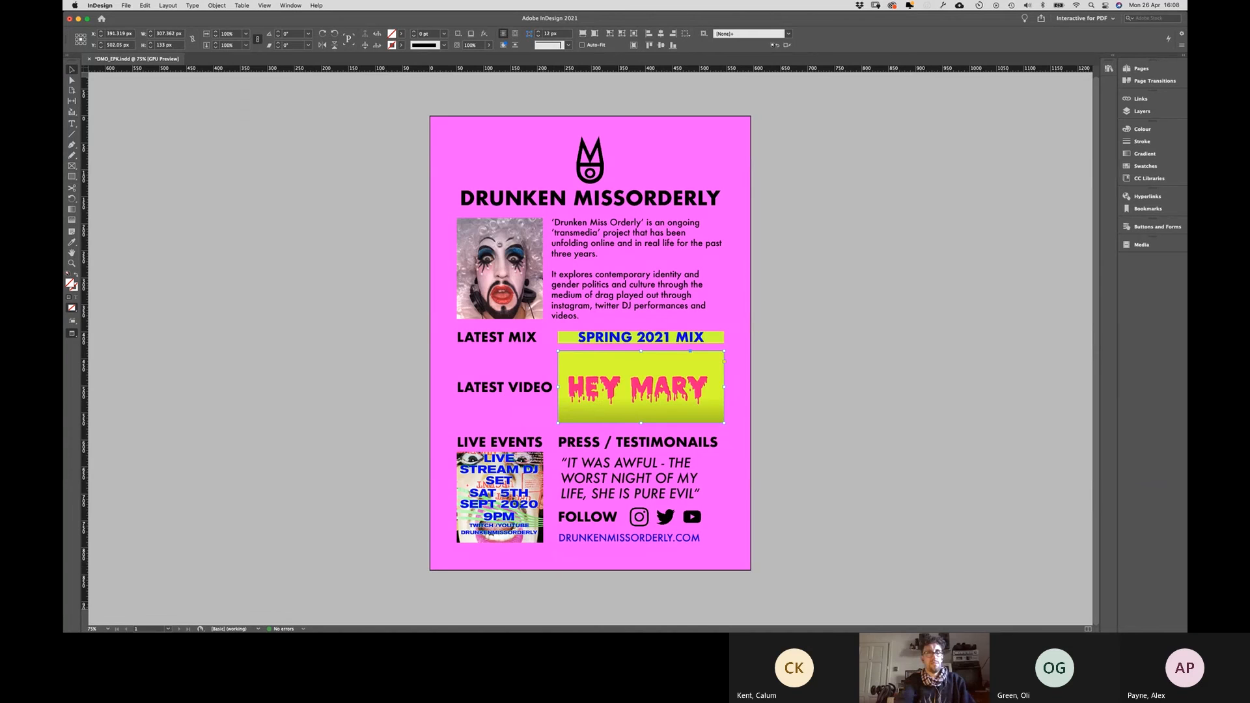
Step: Switch to Chrome, copy the embed code of the HEY MARY 5th BIRTHDAY PARTY! YouTube video, and return to InDesign
key(super+Tab)
click(383, 97)
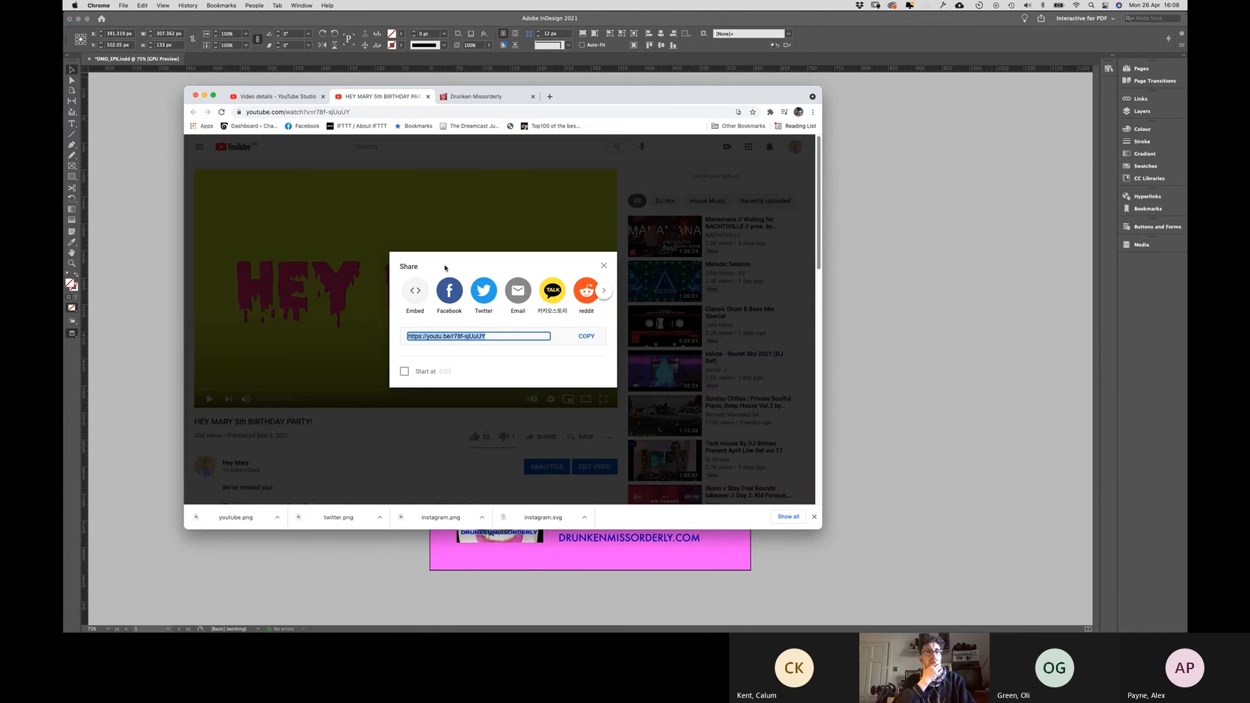
click(604, 266)
click(541, 437)
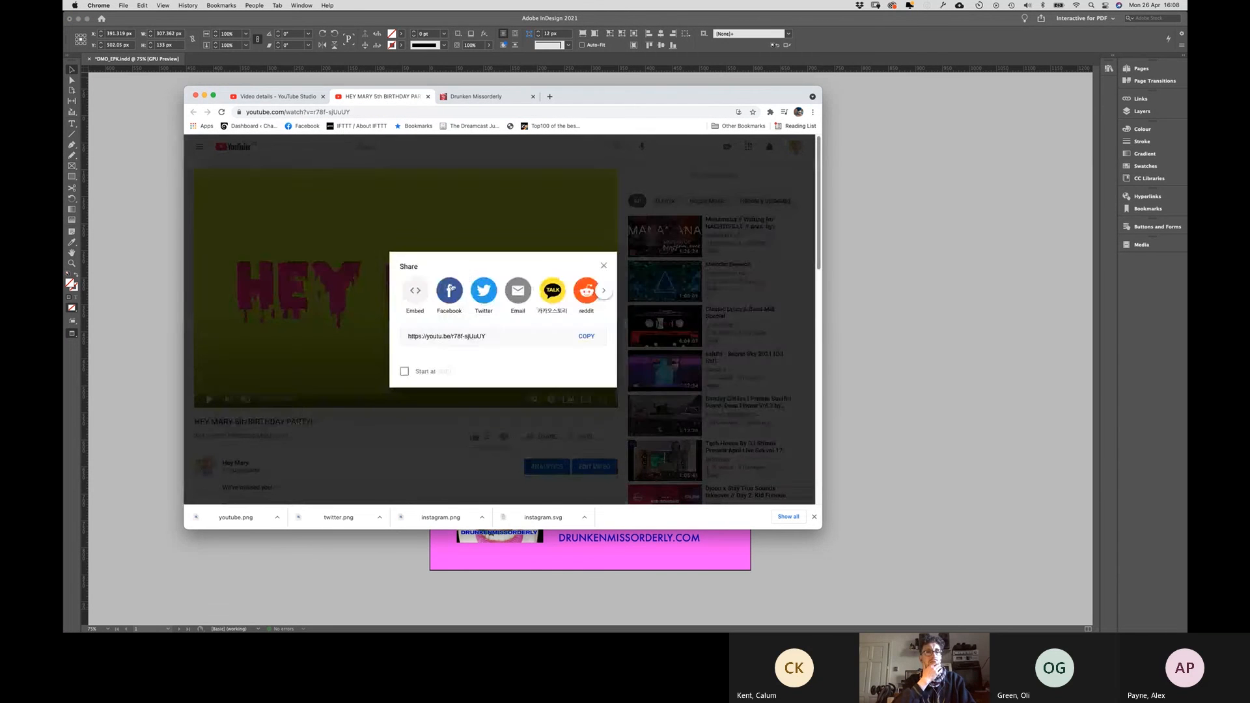
click(417, 288)
drag(702, 327, 593, 251)
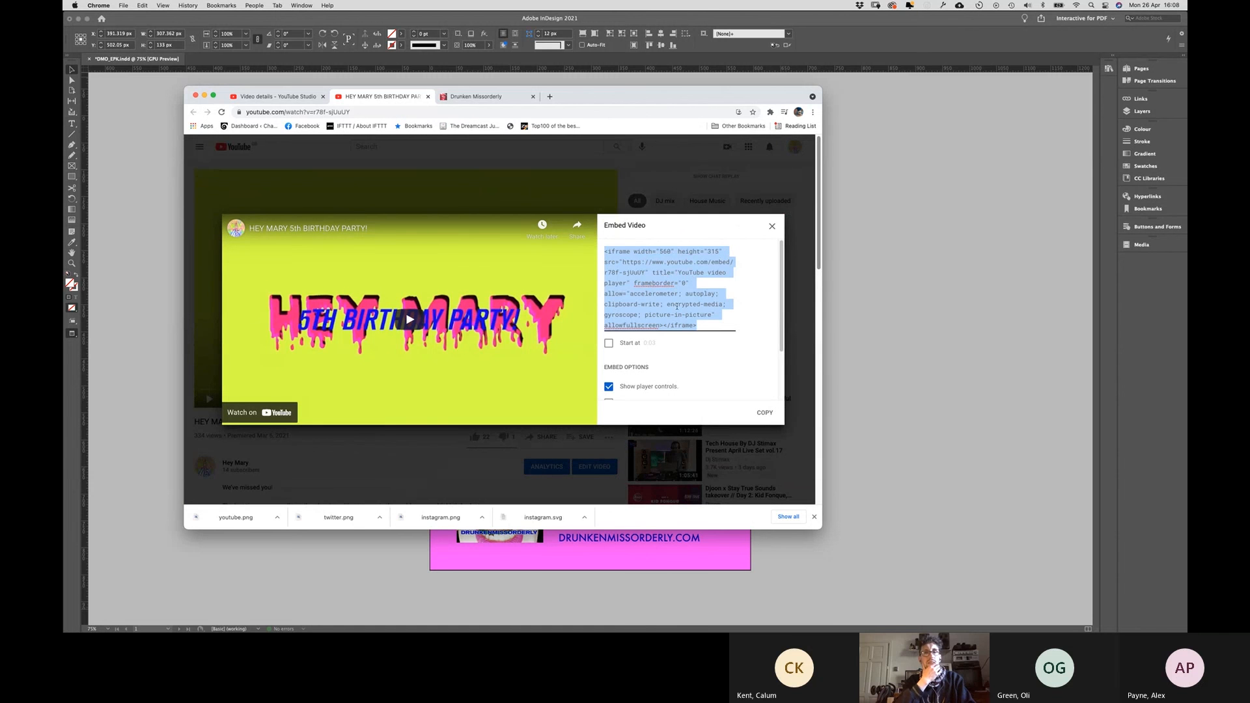
click(763, 412)
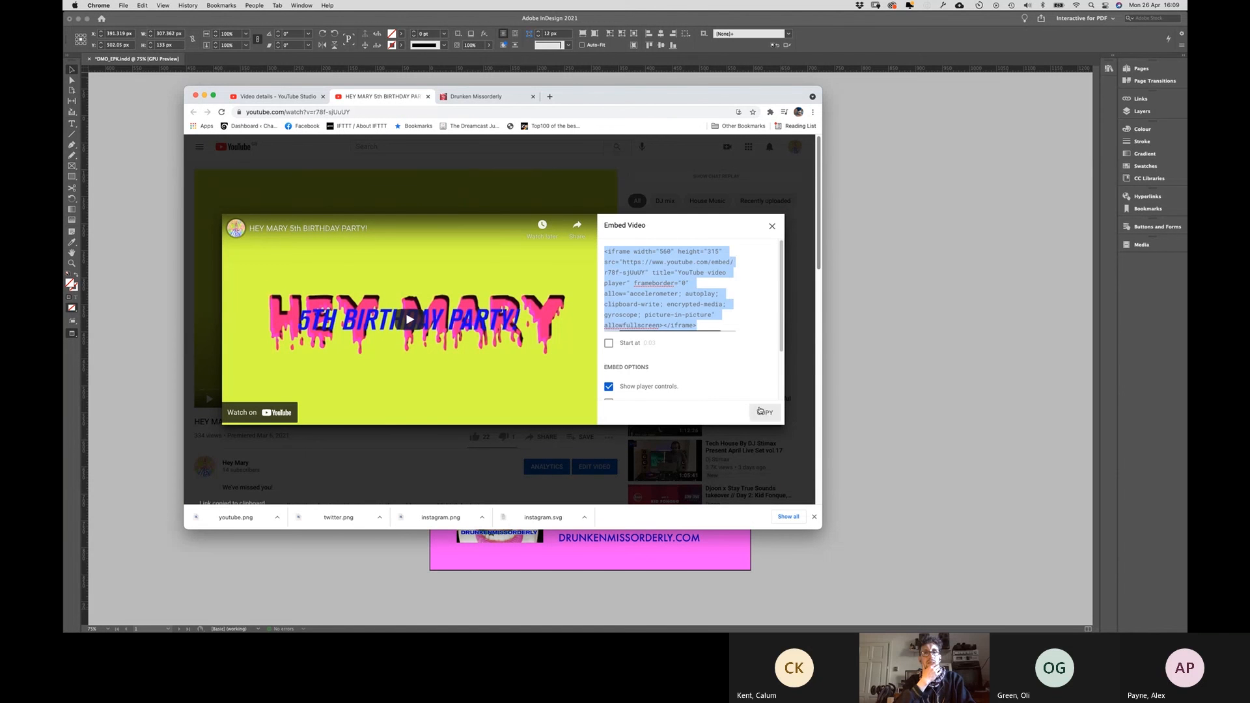
click(772, 227)
click(857, 319)
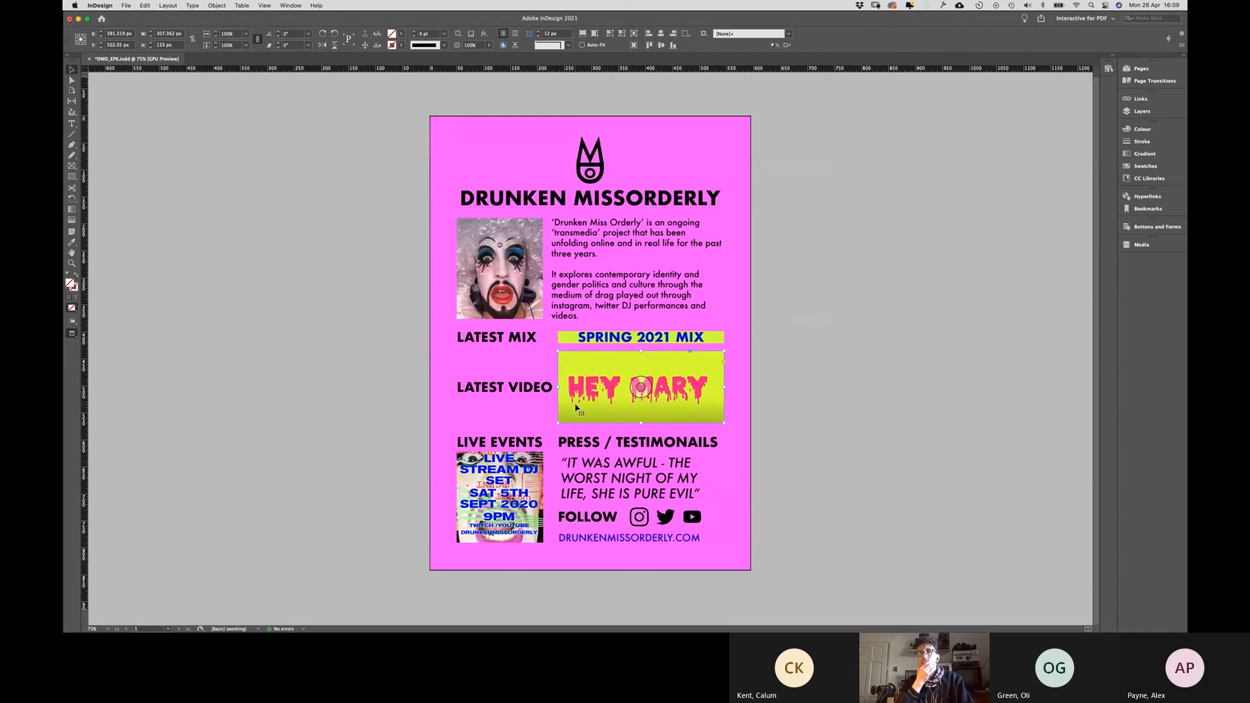
Step: Recheck the Media settings and Edit commands for a way to embed the video, and deselect the image
click(1126, 247)
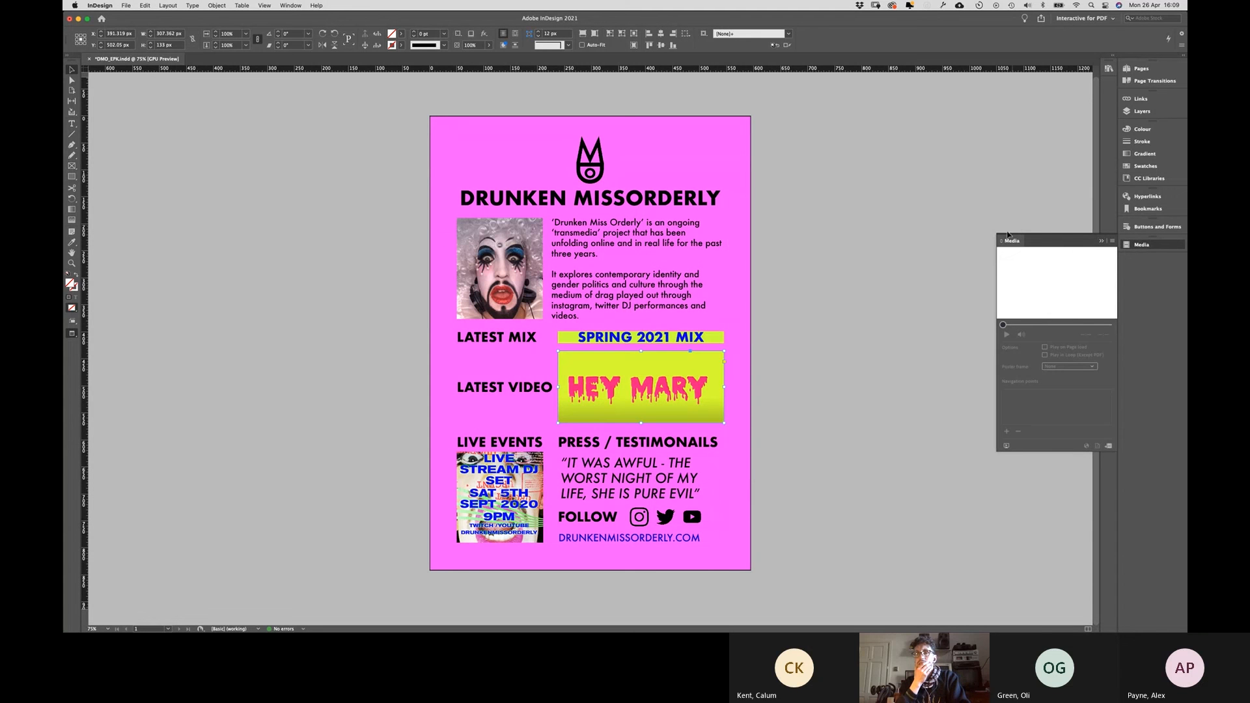
click(1102, 240)
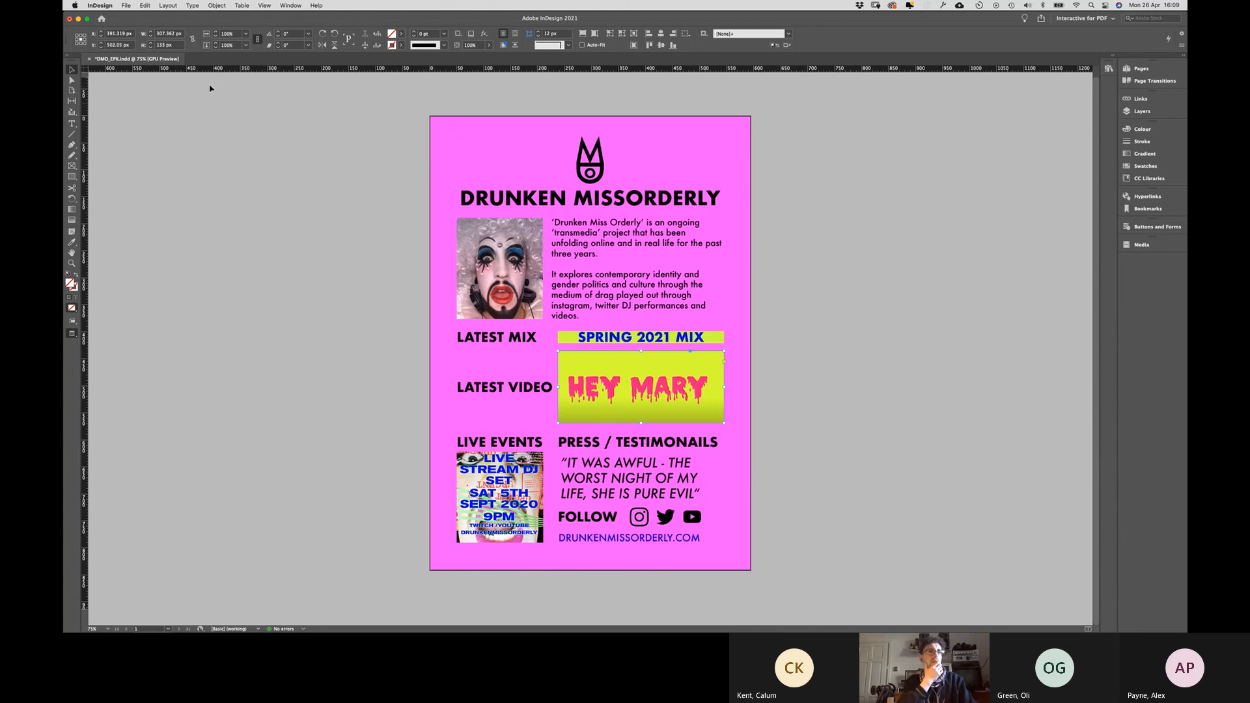
click(144, 6)
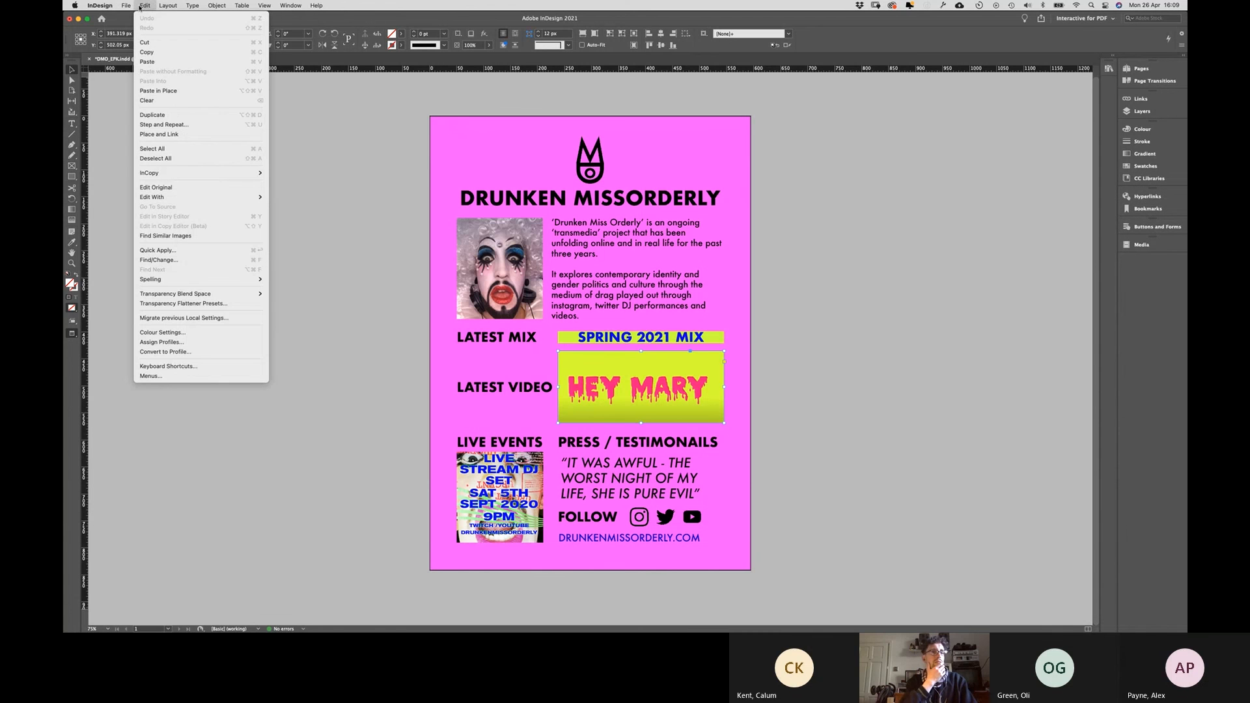
click(365, 553)
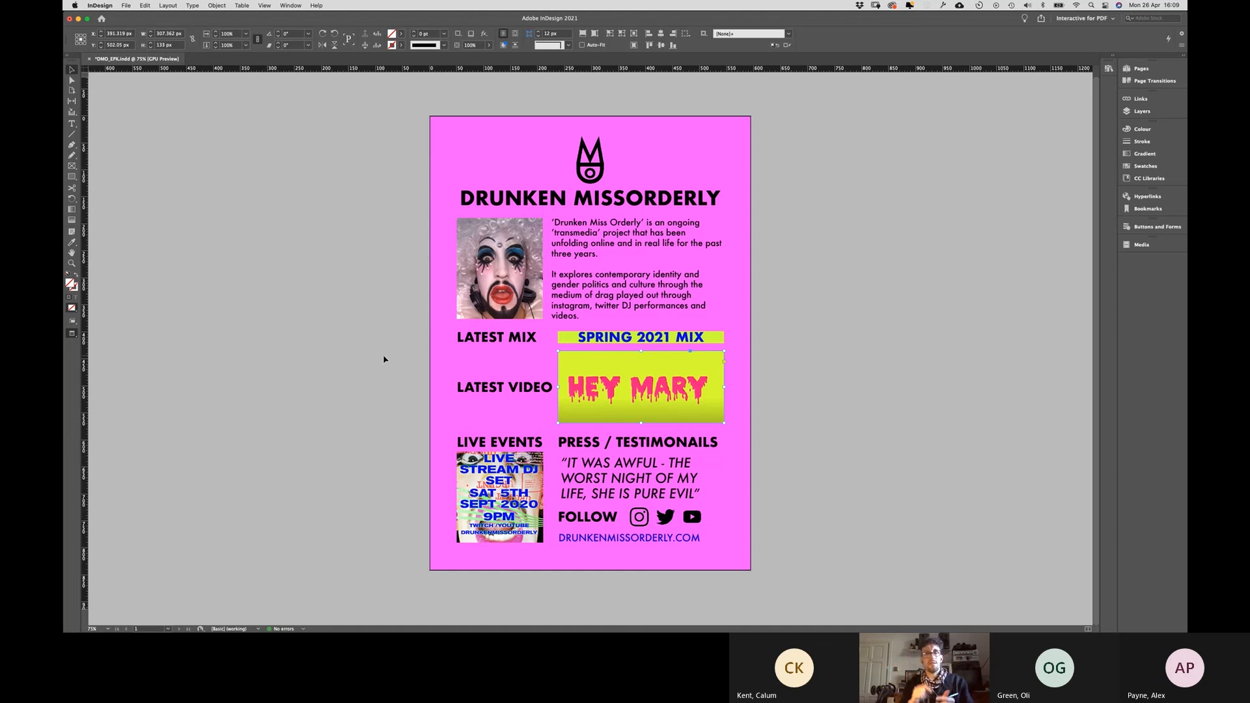
click(237, 400)
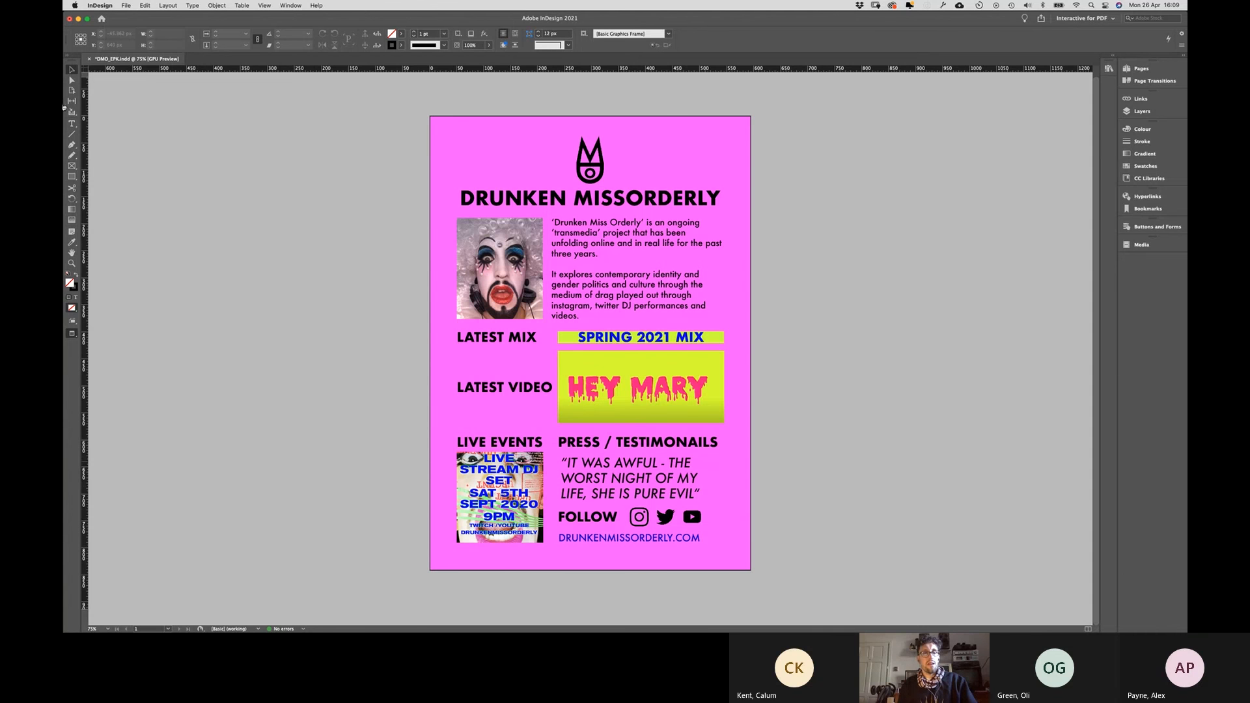
Step: Switch to Brave, bring up the Adobe Spark site, and start creating a web page with Spark Page
key(super+Tab)
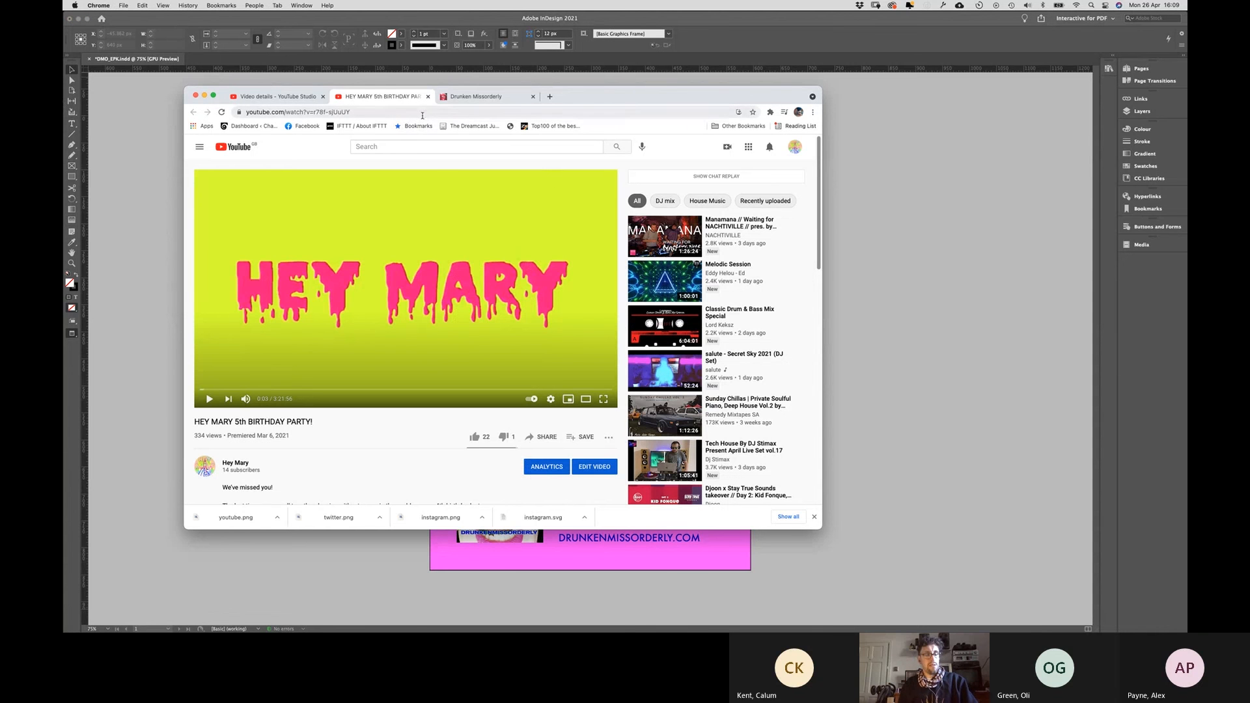
key(super+Tab)
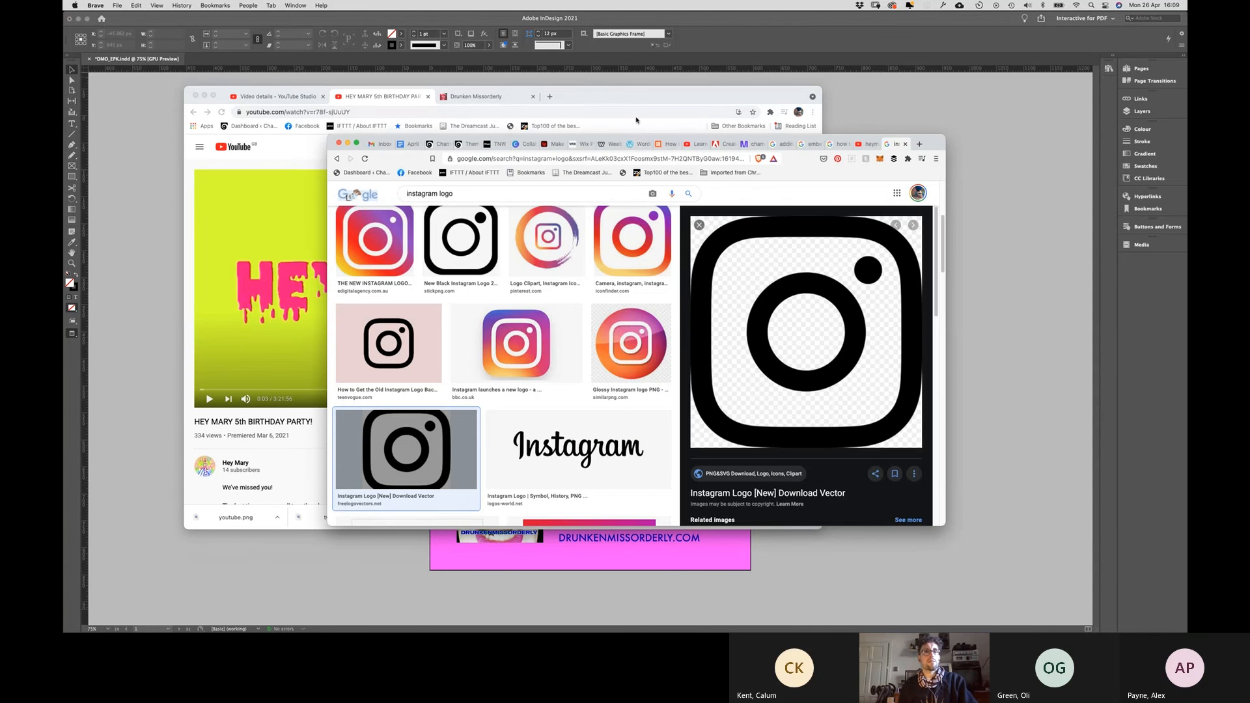
click(561, 144)
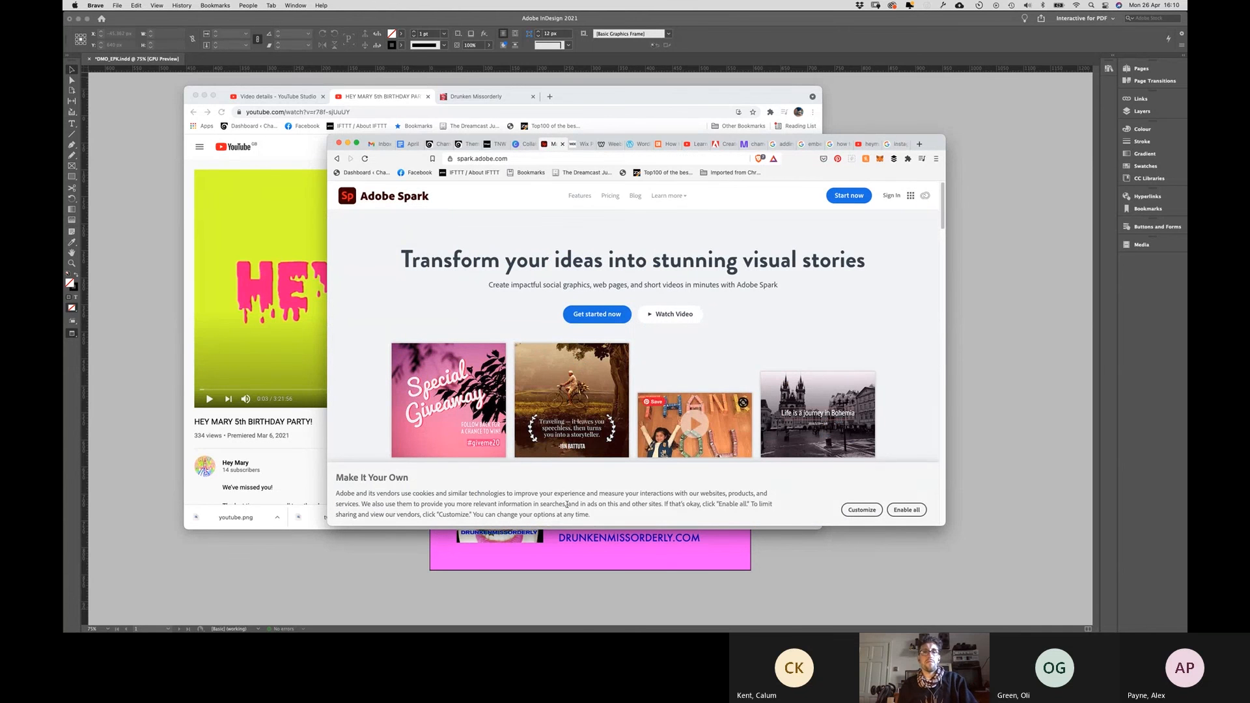
drag(943, 205, 942, 287)
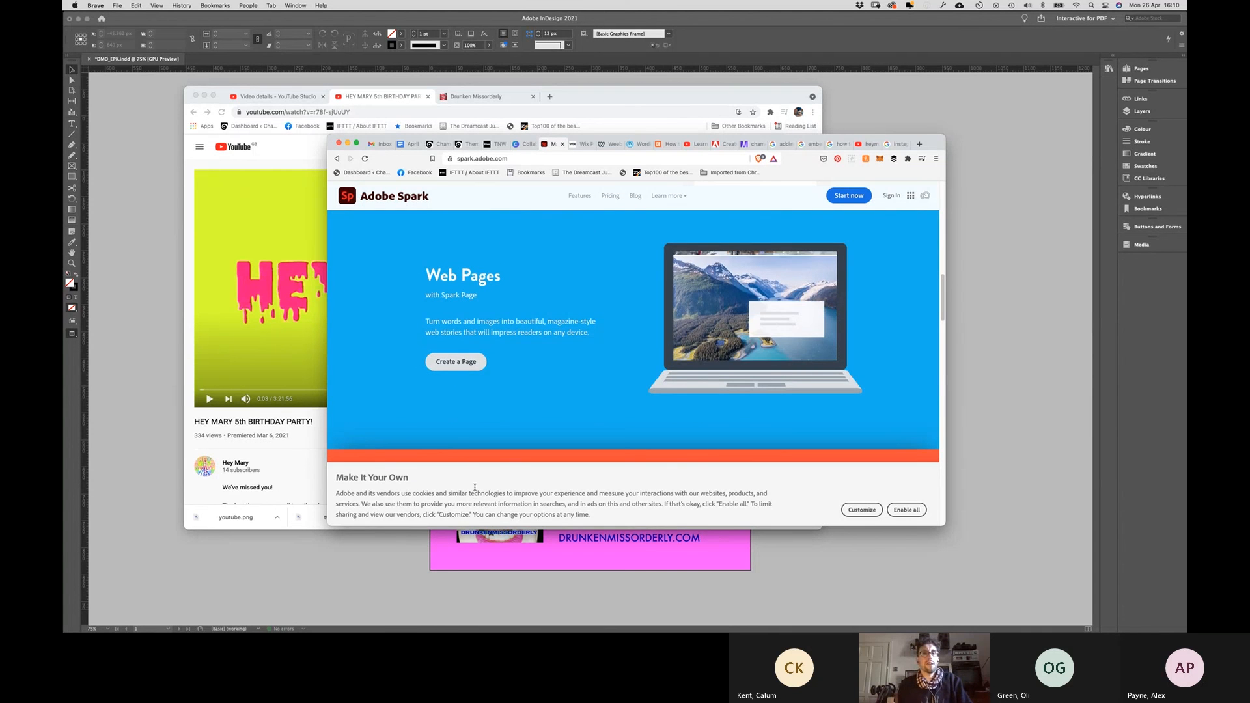
click(456, 361)
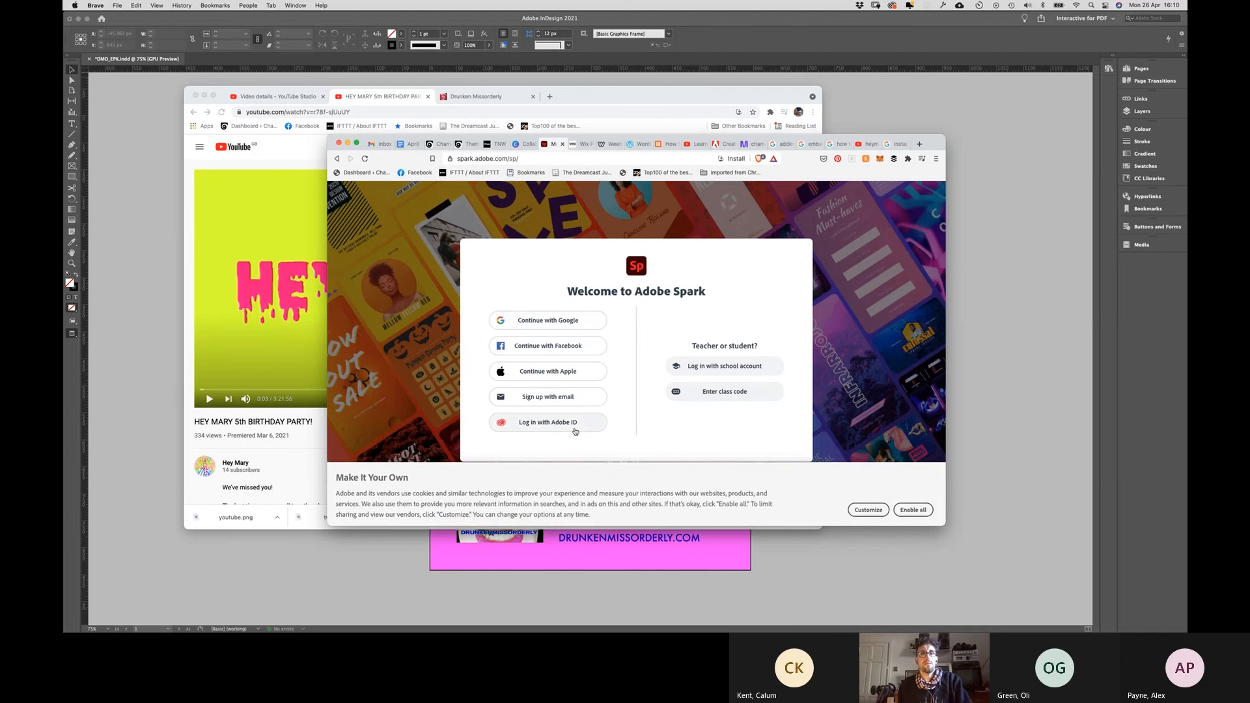
Step: Log in to Adobe Spark with an Adobe ID, filling in the saved account e-mail
click(575, 431)
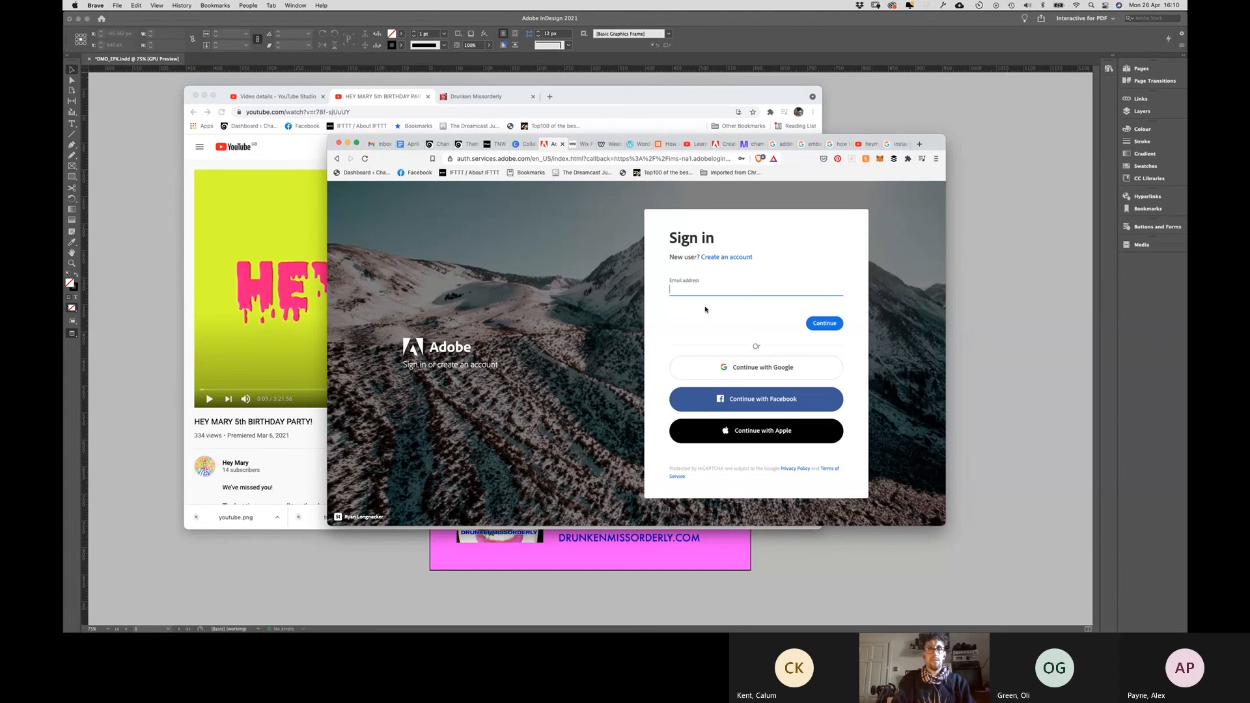
key(Down)
key(Down)
key(Return)
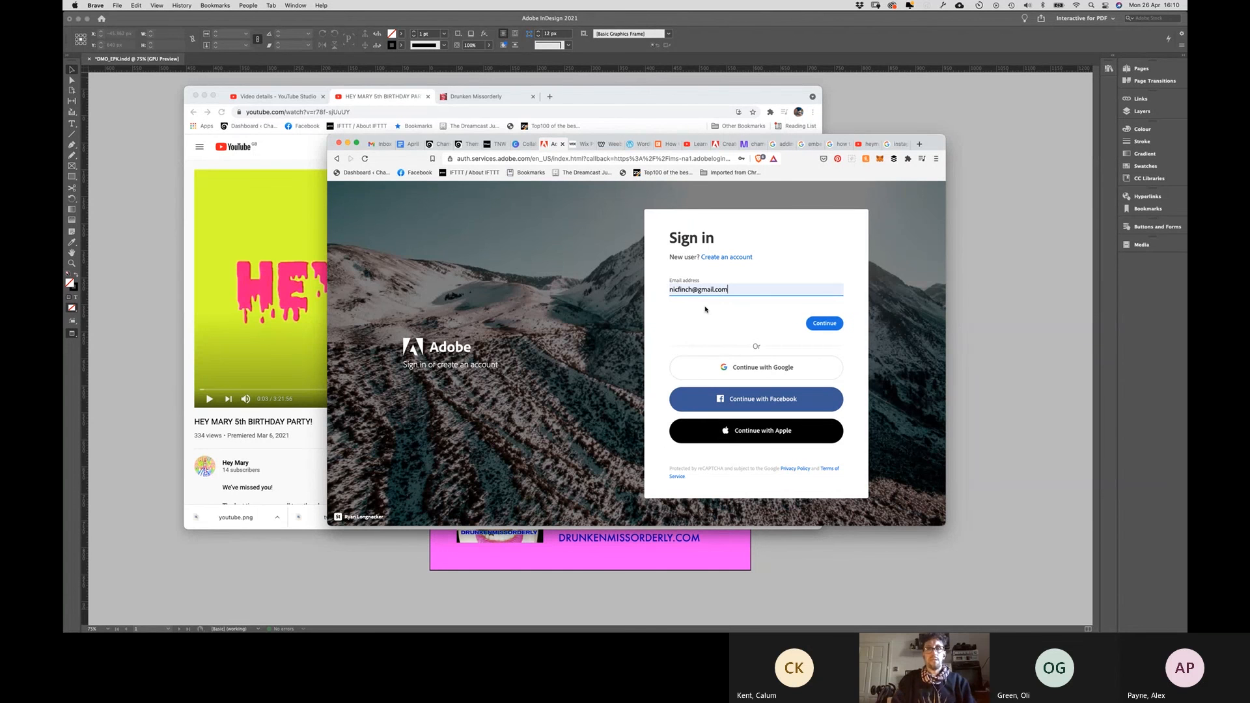
click(840, 321)
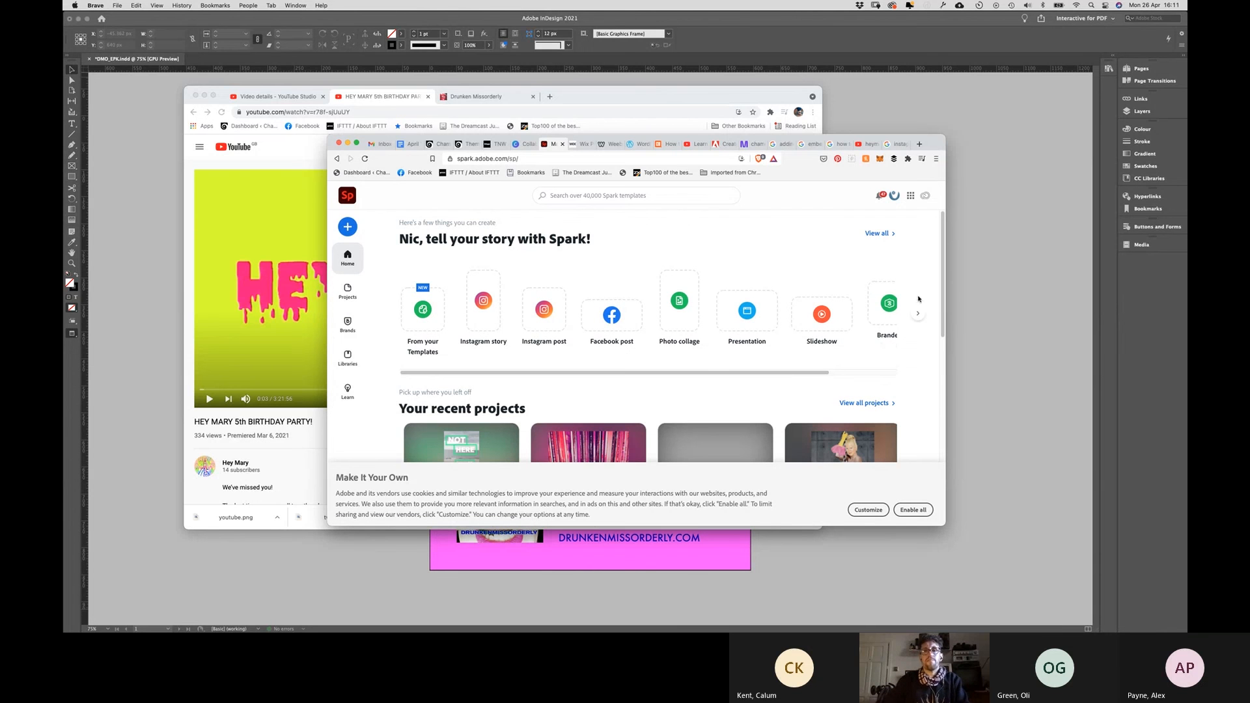
Step: Open the fourth recent project, the Drunken Miss Orderly page, for editing and save customized cookie settings
scroll(940, 334, down, 1)
scroll(940, 334, down, 5)
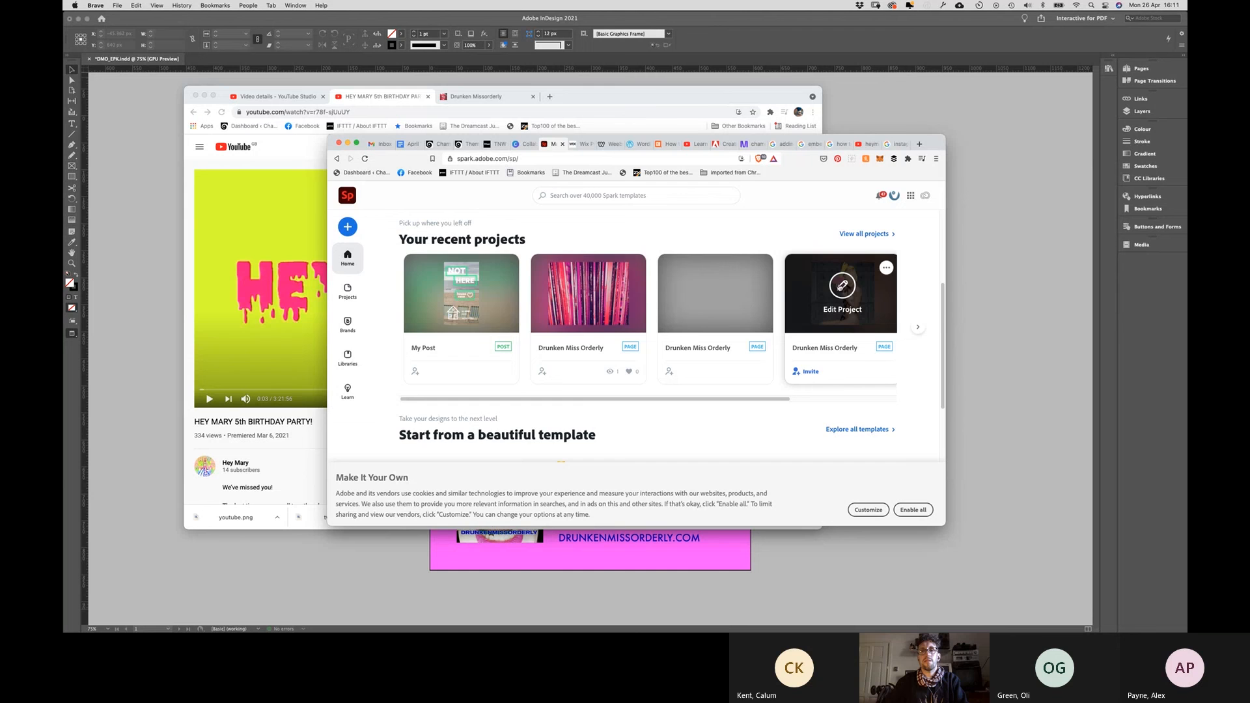
click(841, 286)
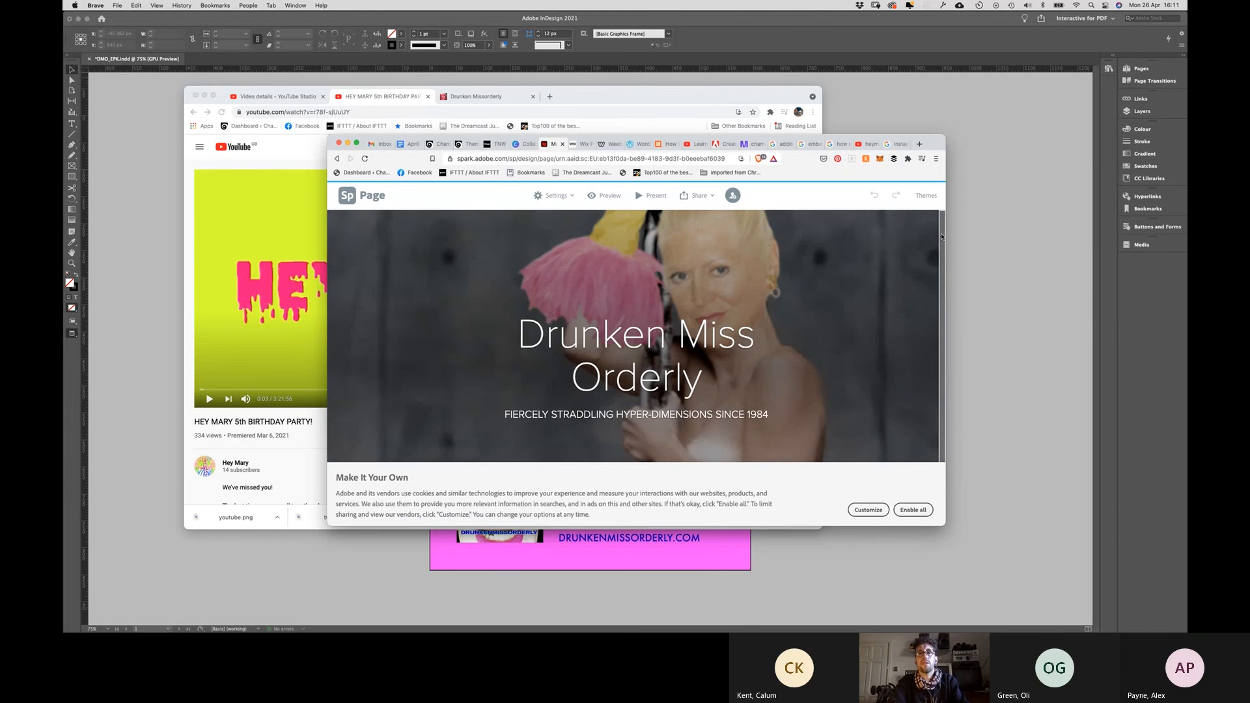
scroll(800, 365, down, 2)
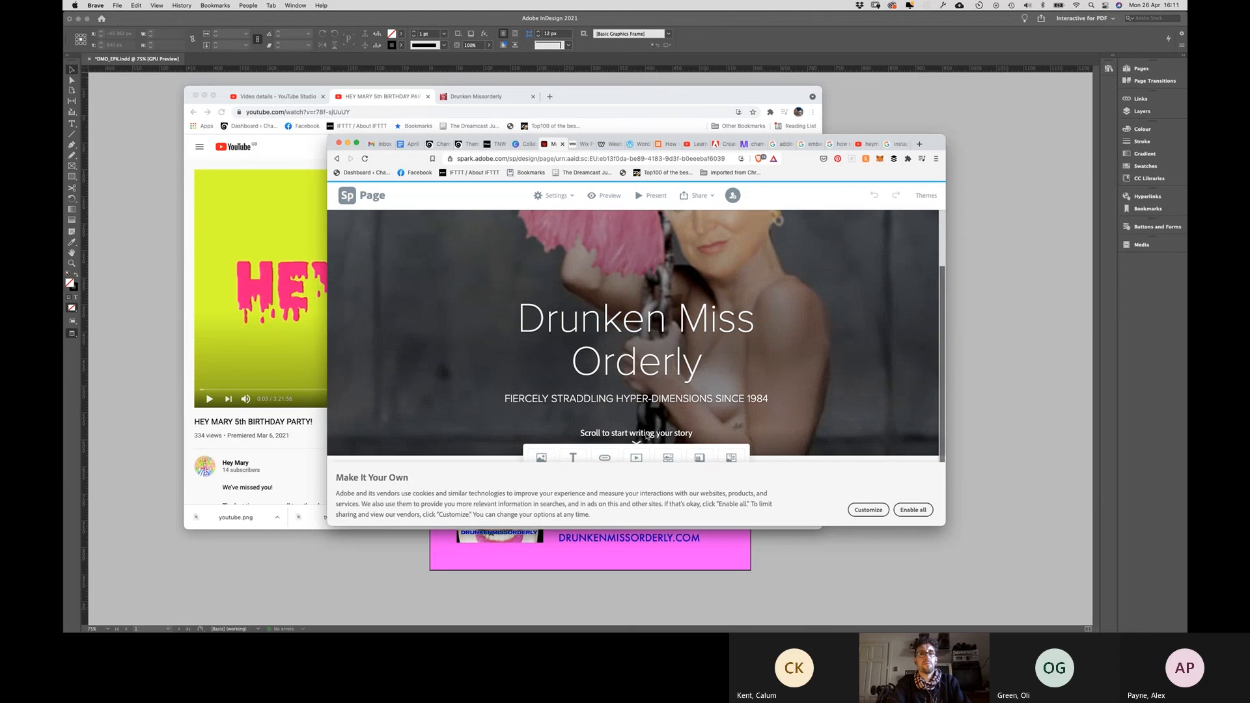
click(869, 510)
click(808, 216)
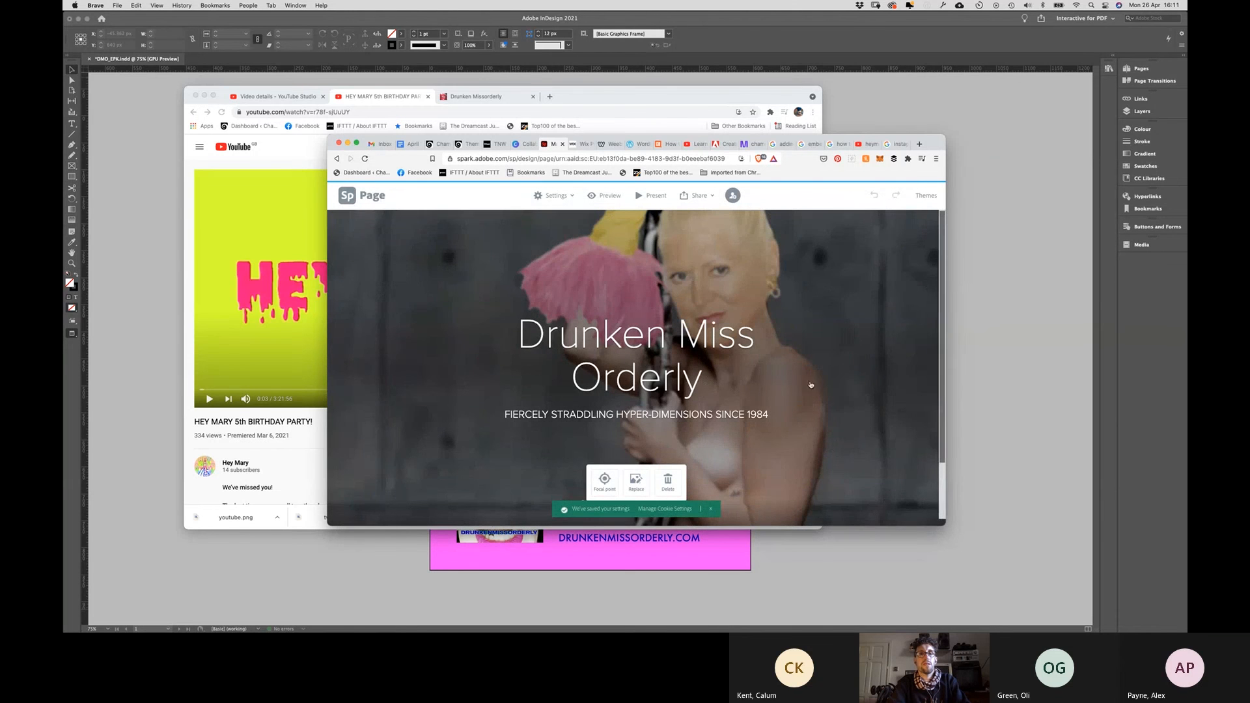
Step: Examine the content types that can be added below the Spark page's title image, including the photo sources, and return to InDesign
mouse_move(942, 276)
mouse_down()
mouse_move(939, 368)
mouse_move(939, 267)
mouse_up()
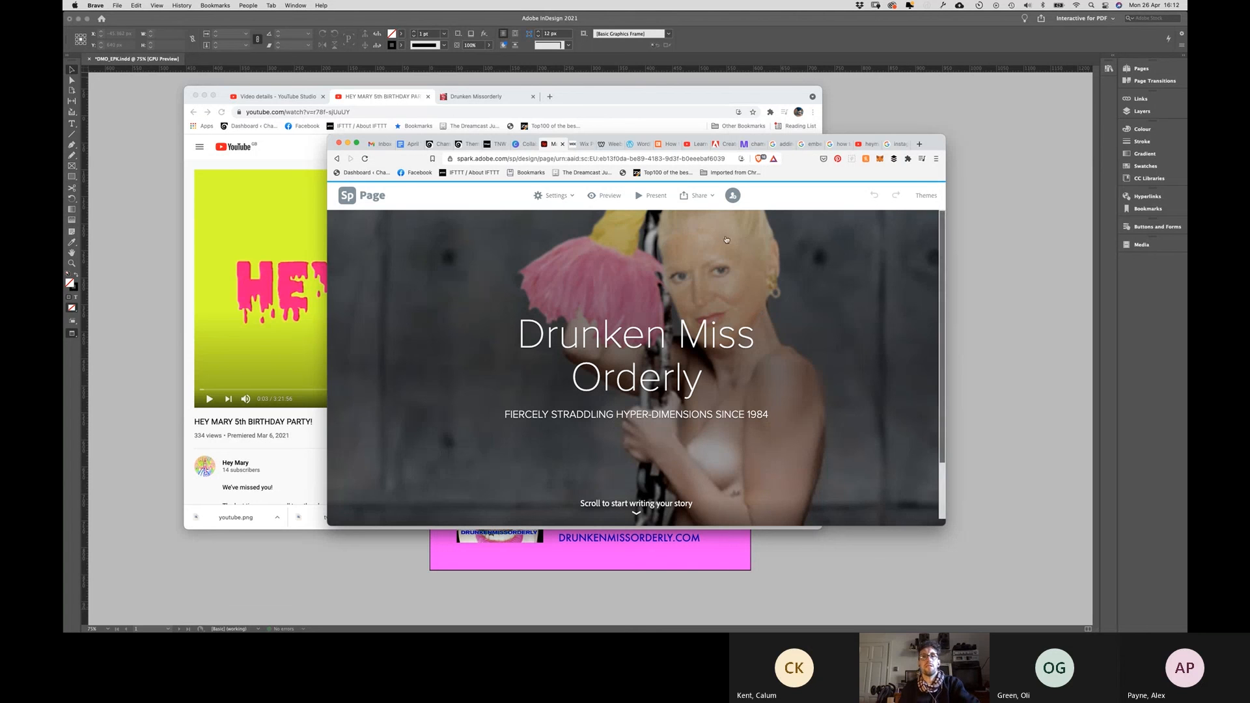
click(639, 513)
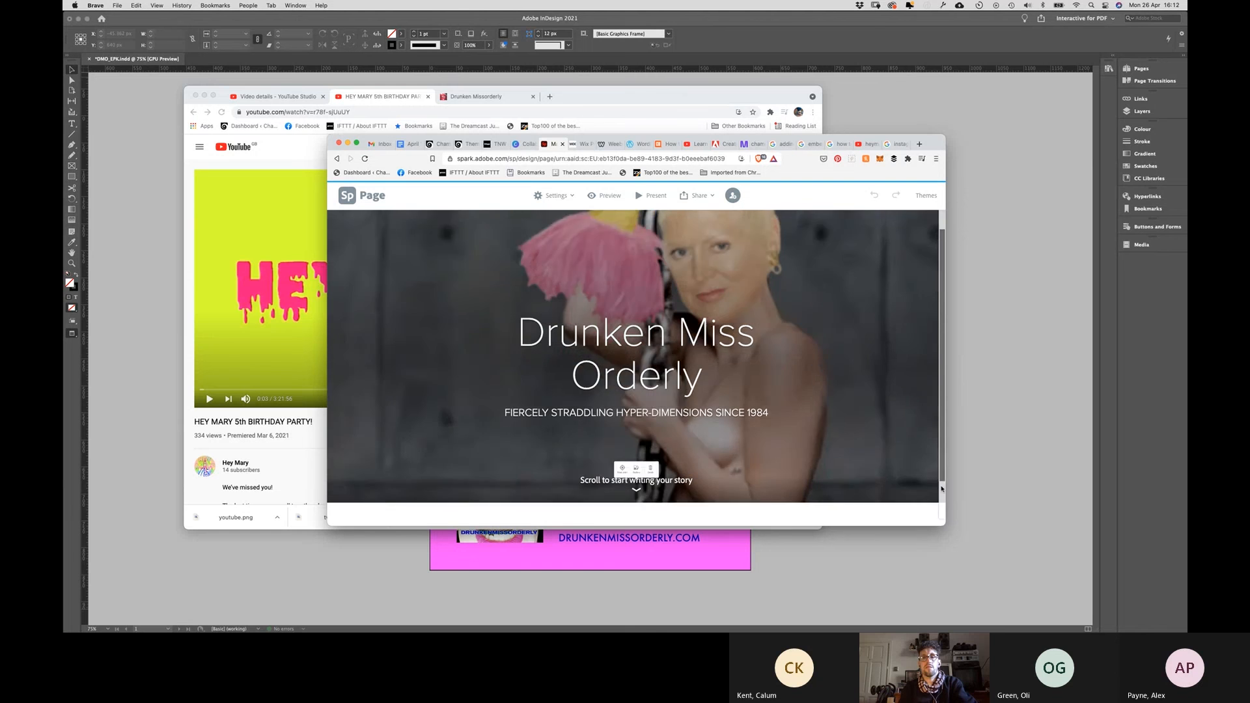
scroll(941, 488, down, 3)
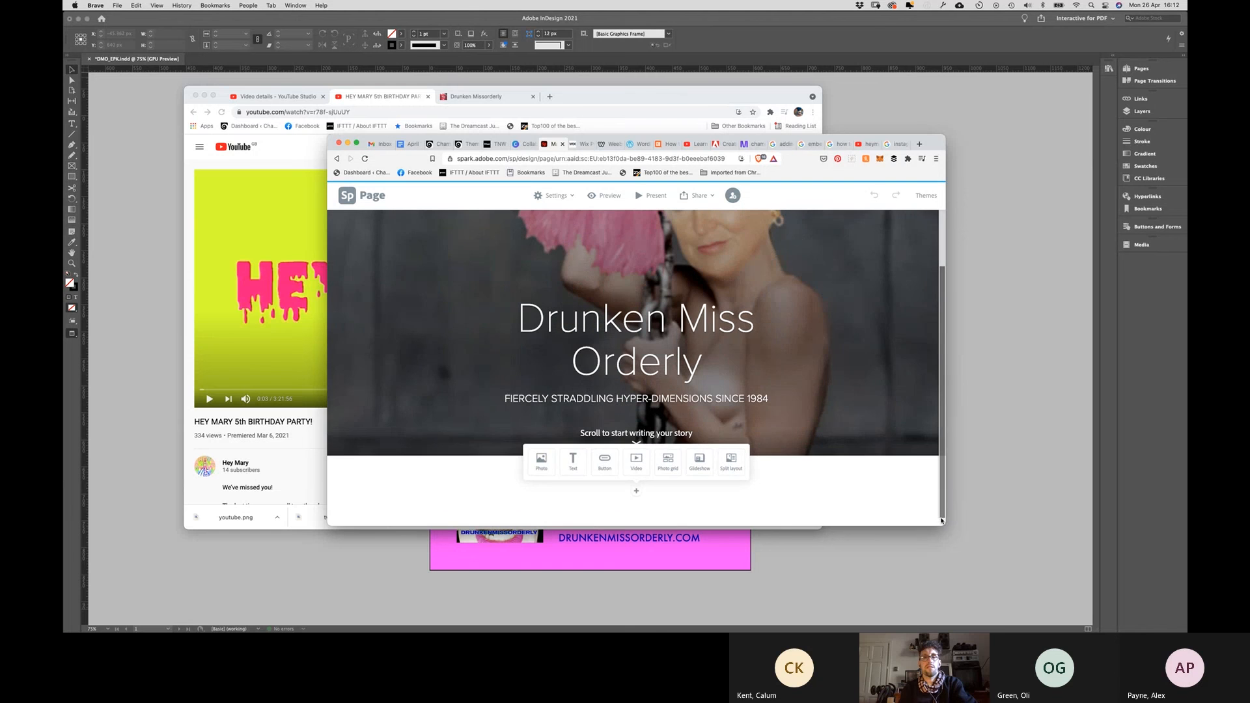
click(542, 463)
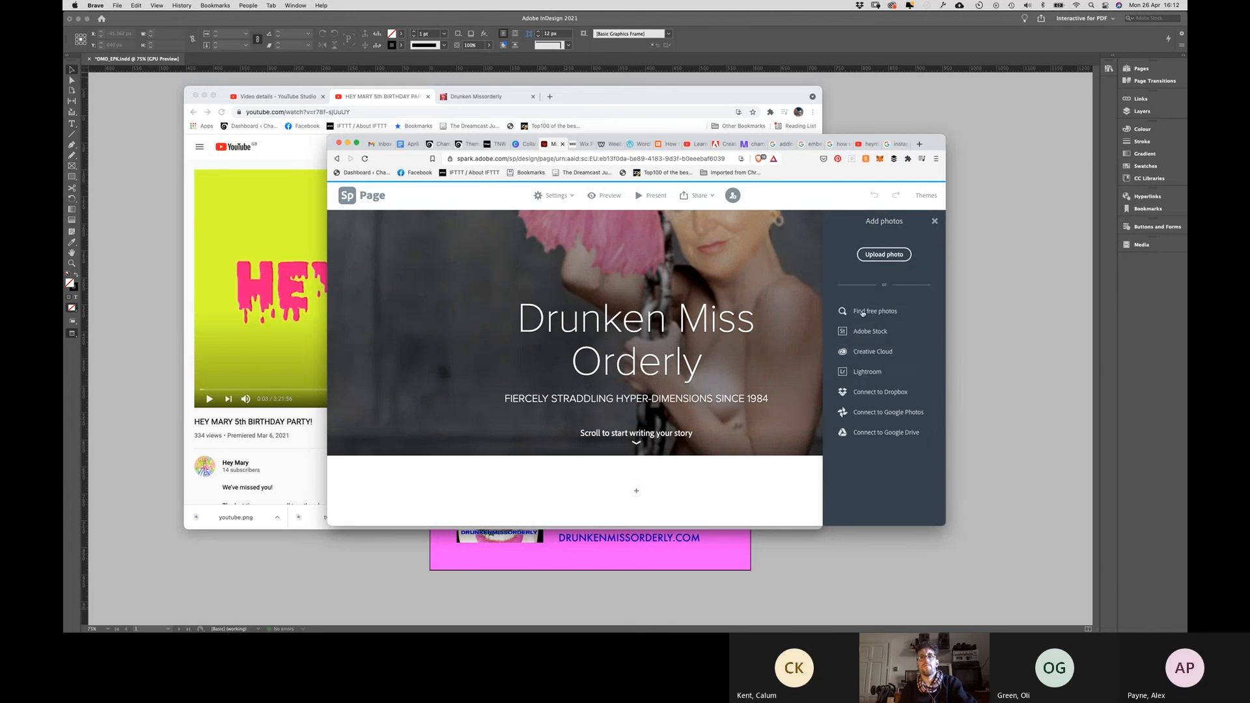
click(935, 222)
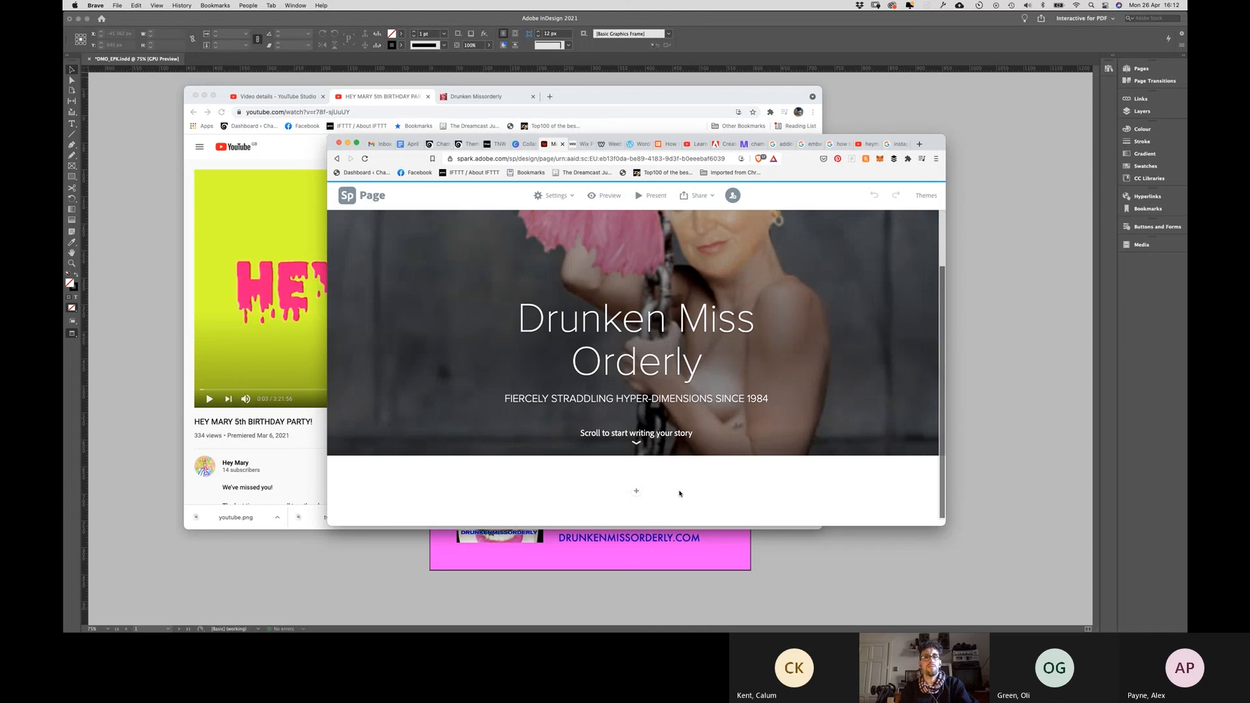
scroll(616, 237, up, 2)
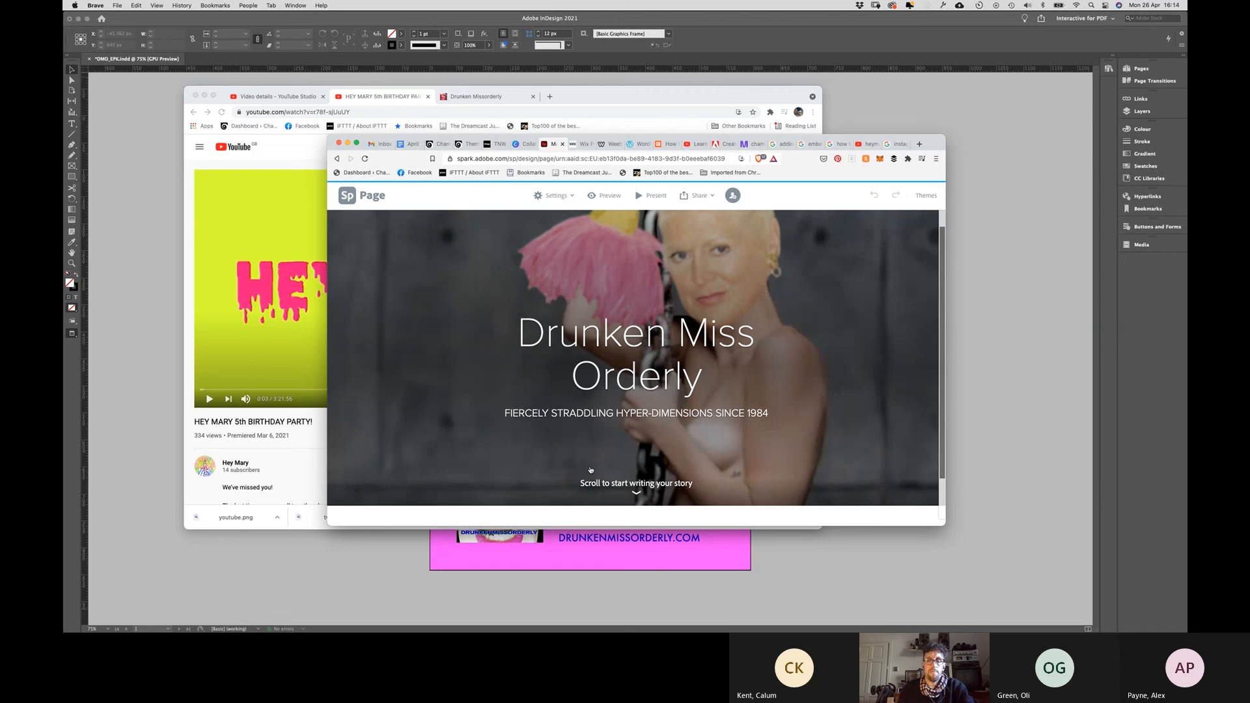
click(636, 495)
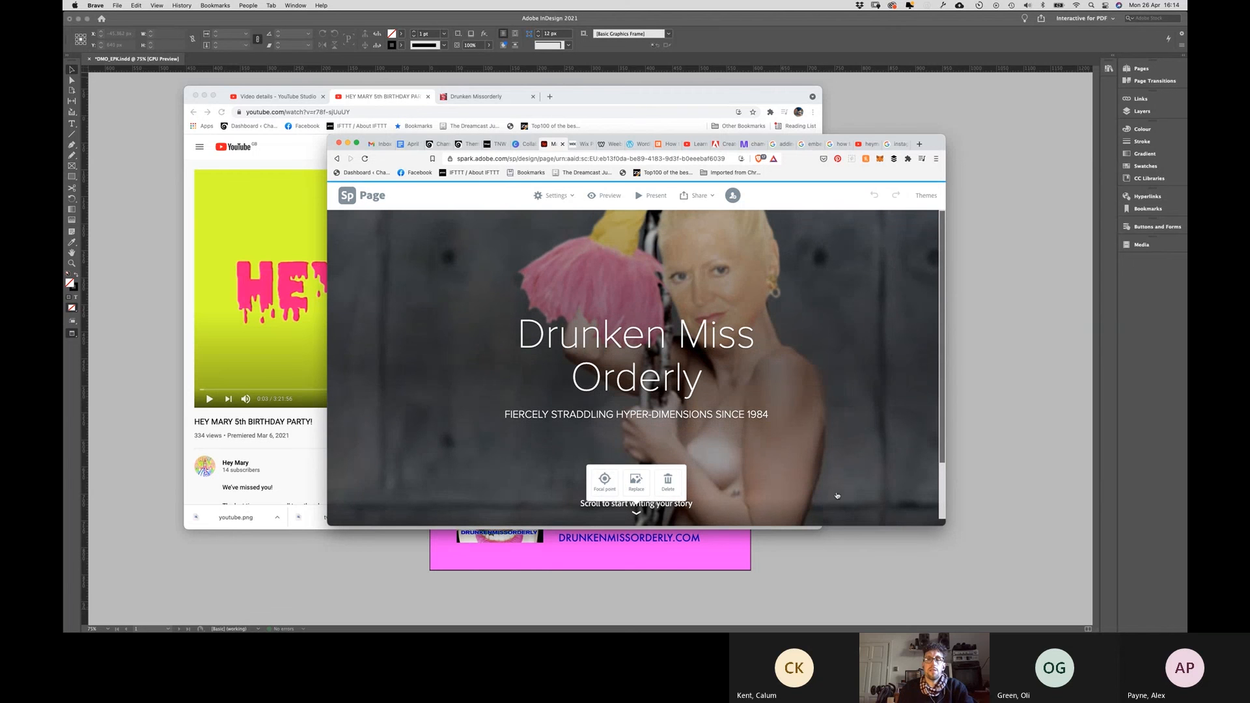
scroll(947, 459, down, 2)
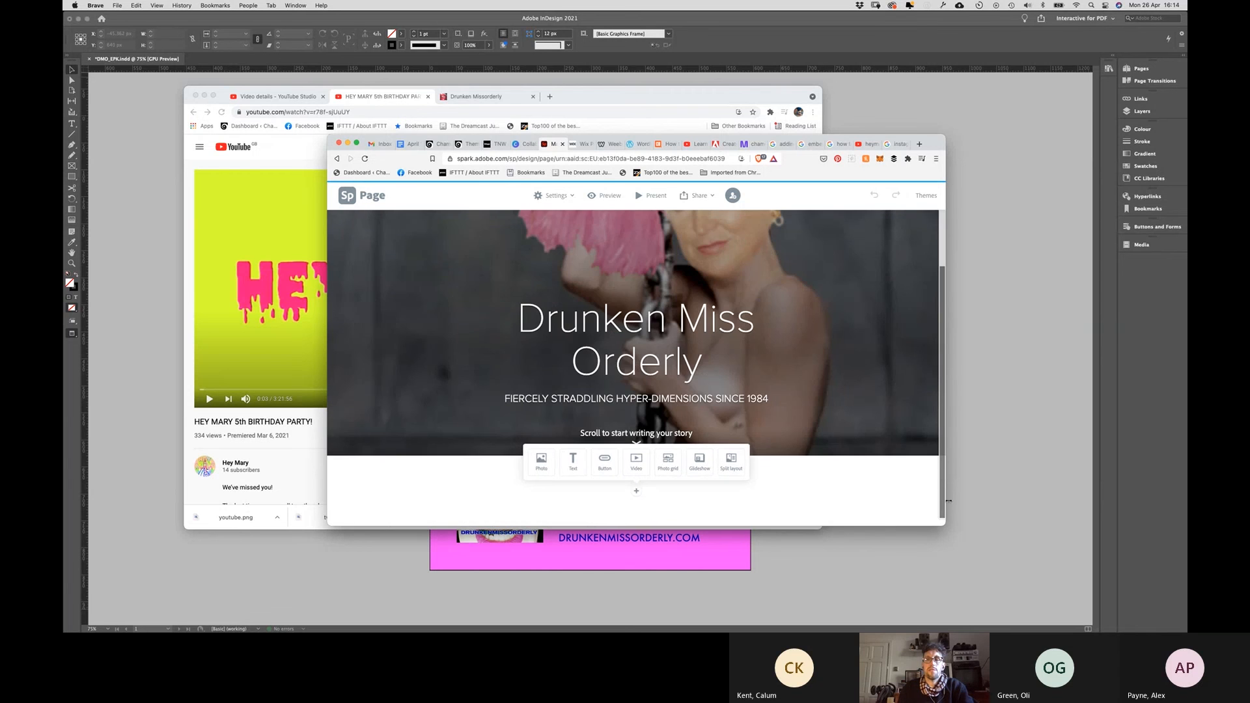
click(1038, 498)
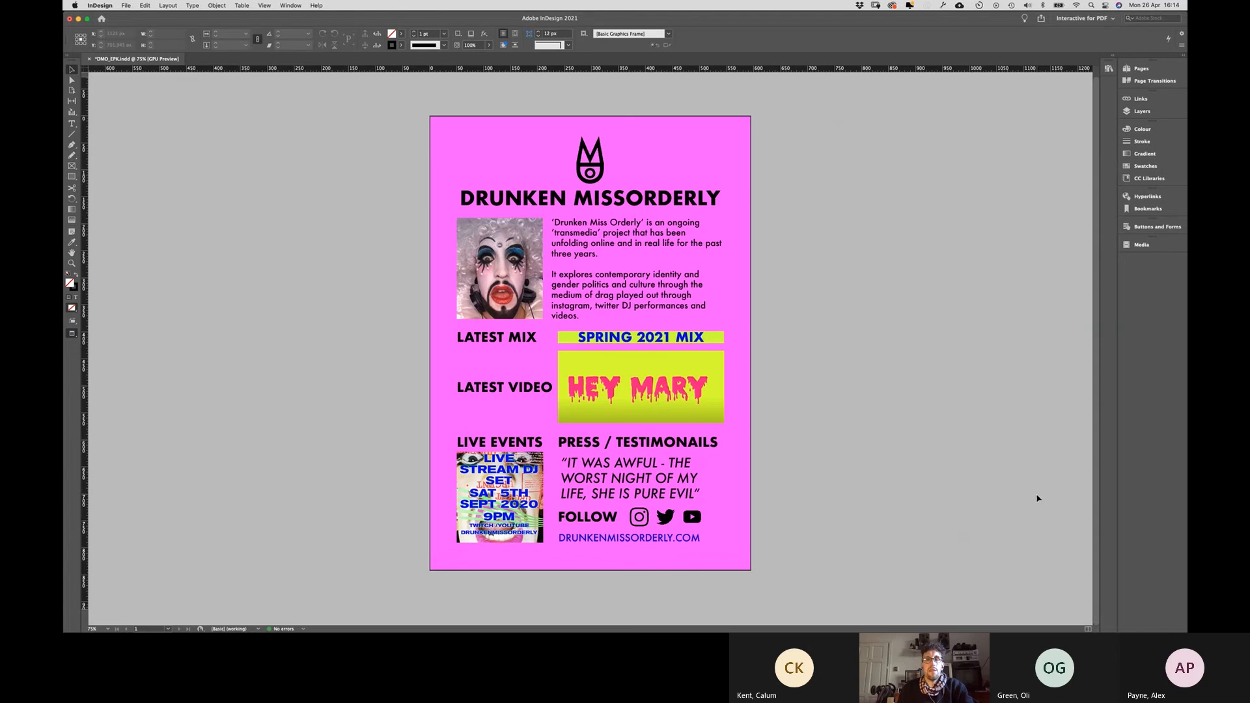